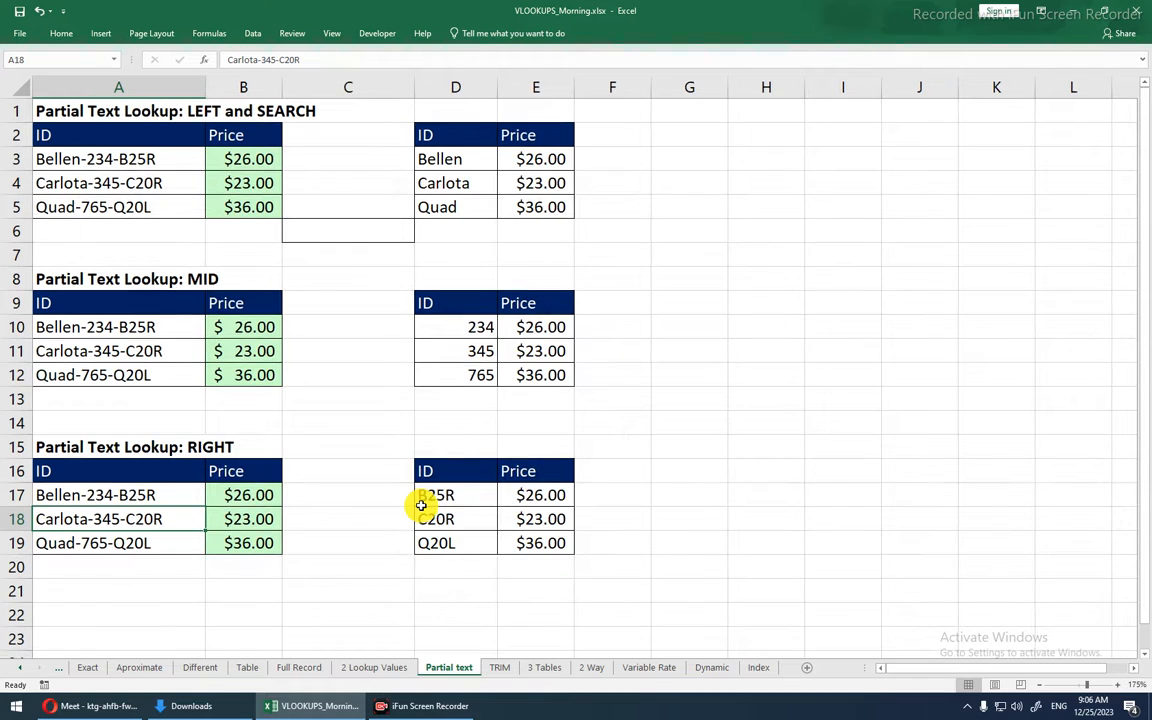
- Switch to the Google Meet call in Opera, present the entire screen and hide the sharing notice
left_click(100, 705)
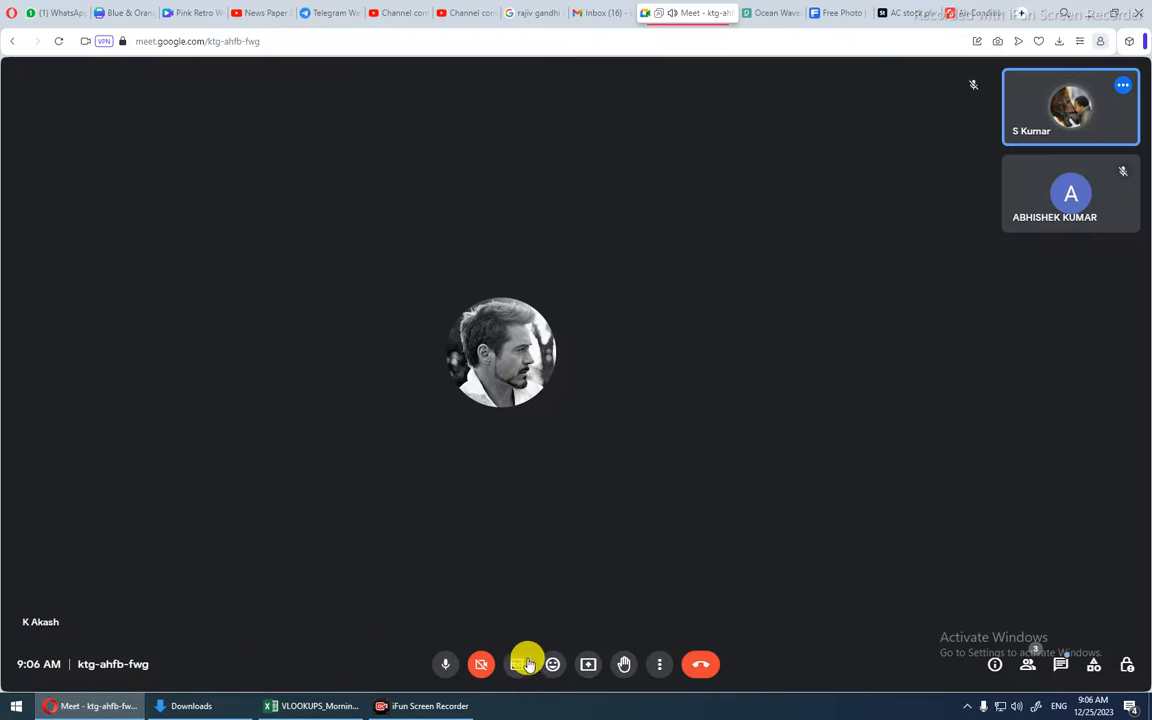
left_click(588, 664)
left_click(705, 110)
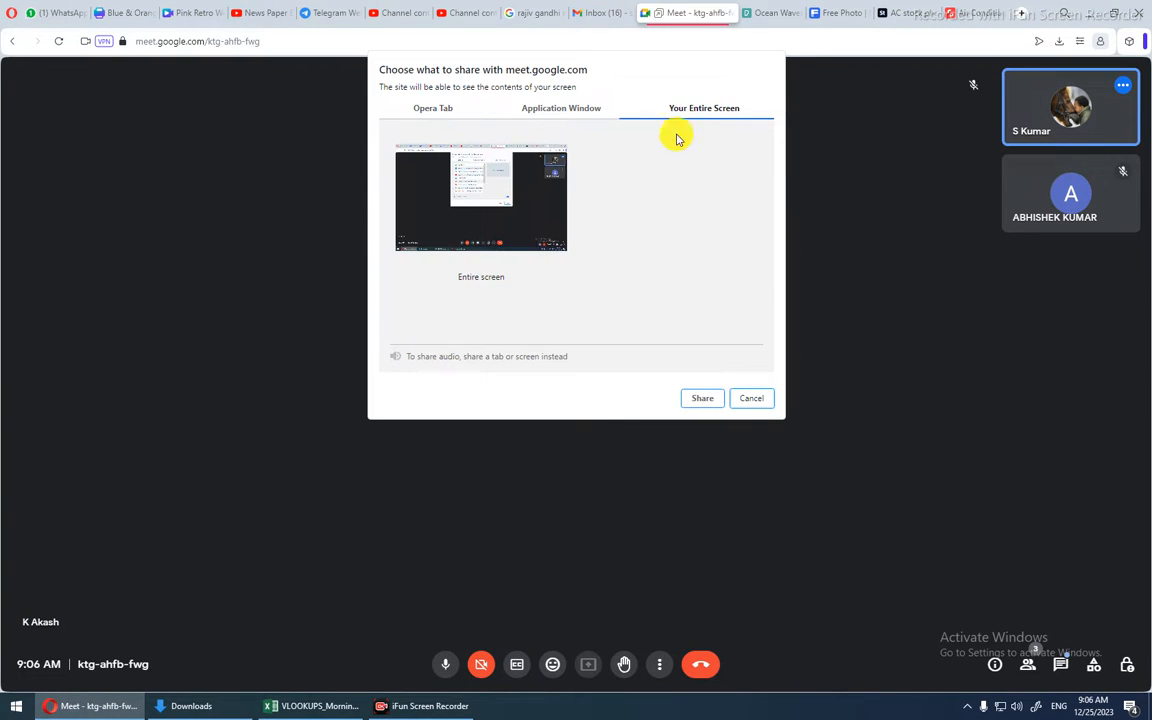
left_click(510, 186)
left_click(703, 399)
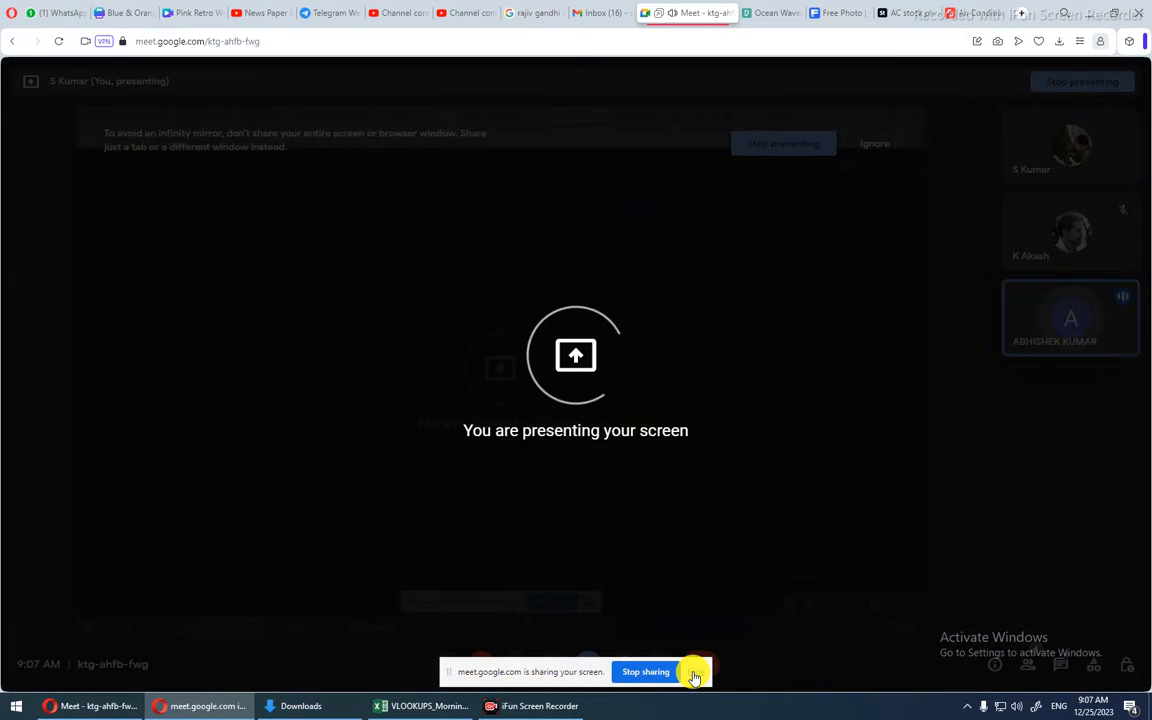
left_click(694, 674)
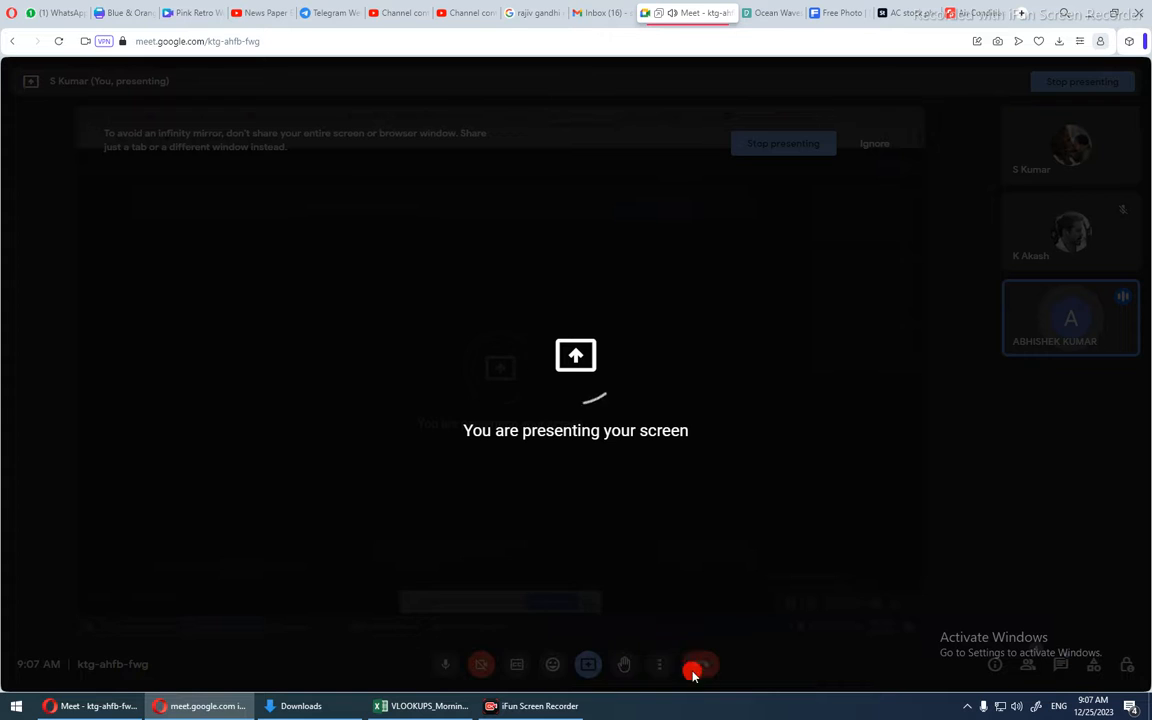
- Switch back to the VLOOKUPS_Morning.xlsx workbook in Excel and open the 3 Tables sheet
left_click(455, 706)
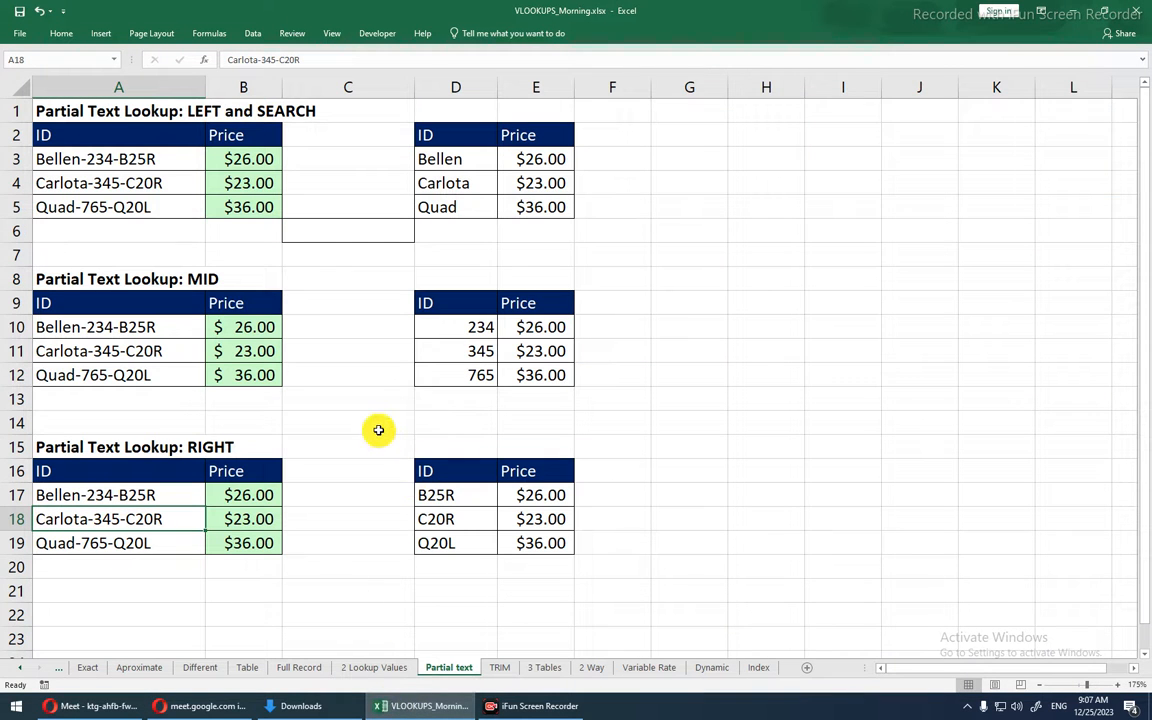
scroll(378, 429, "down", 1)
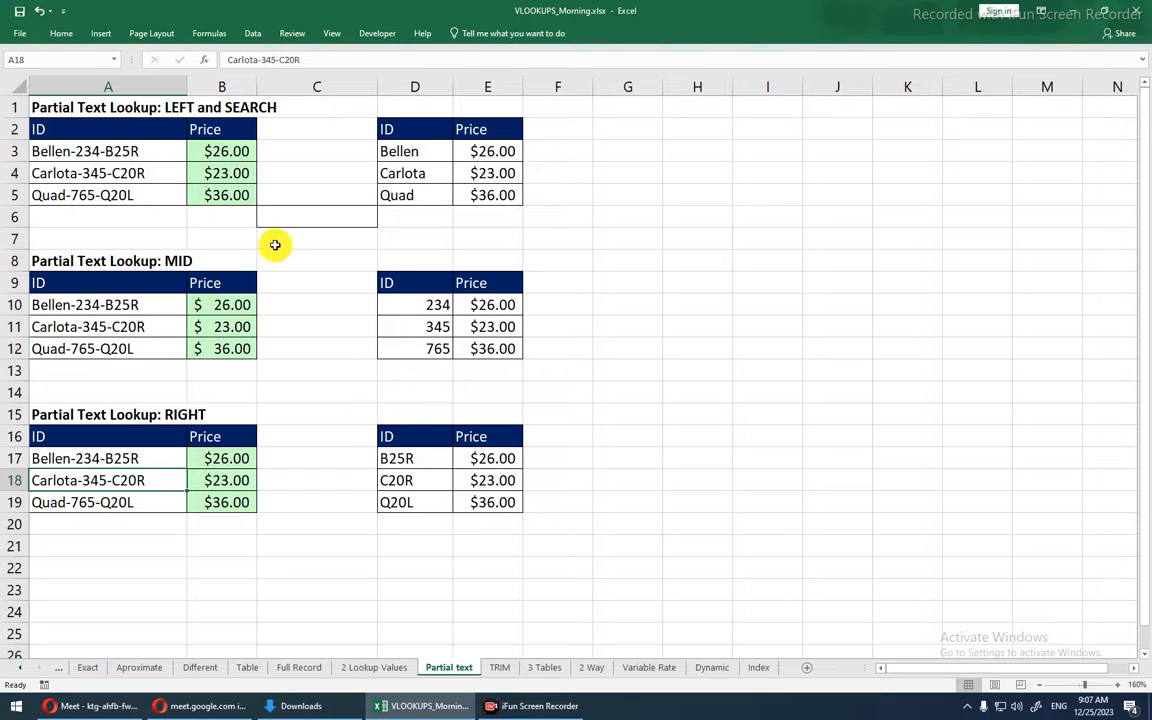
left_click_drag(91, 105, 490, 536)
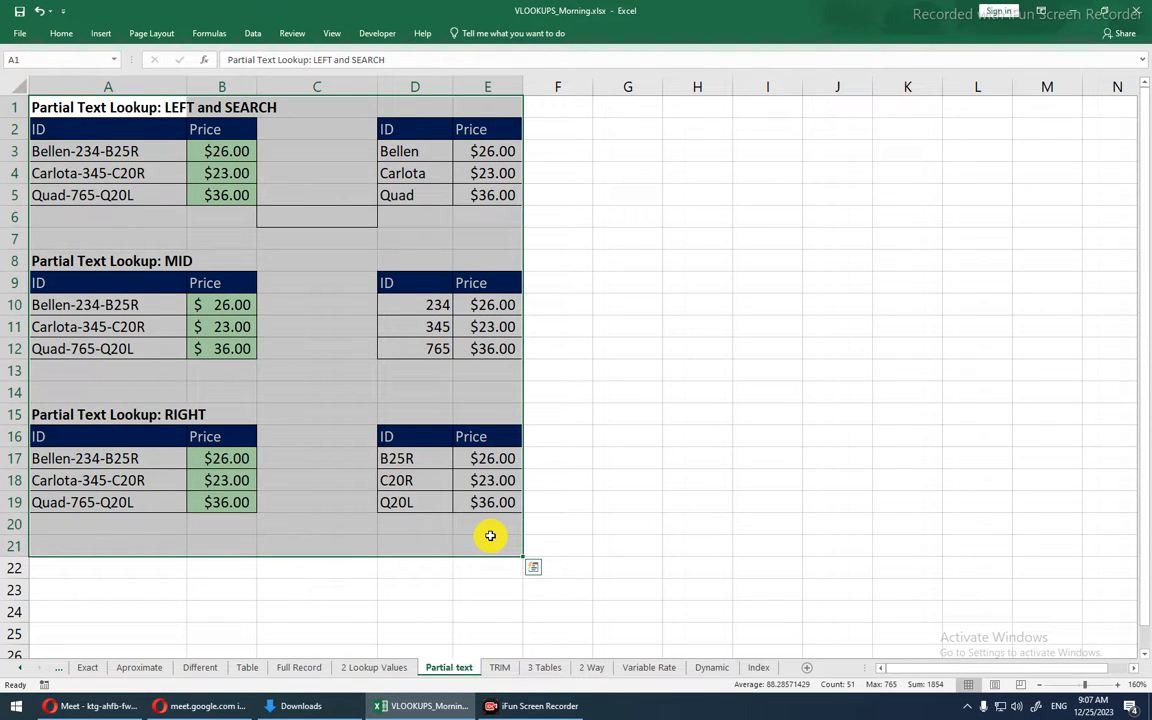
left_click(498, 668)
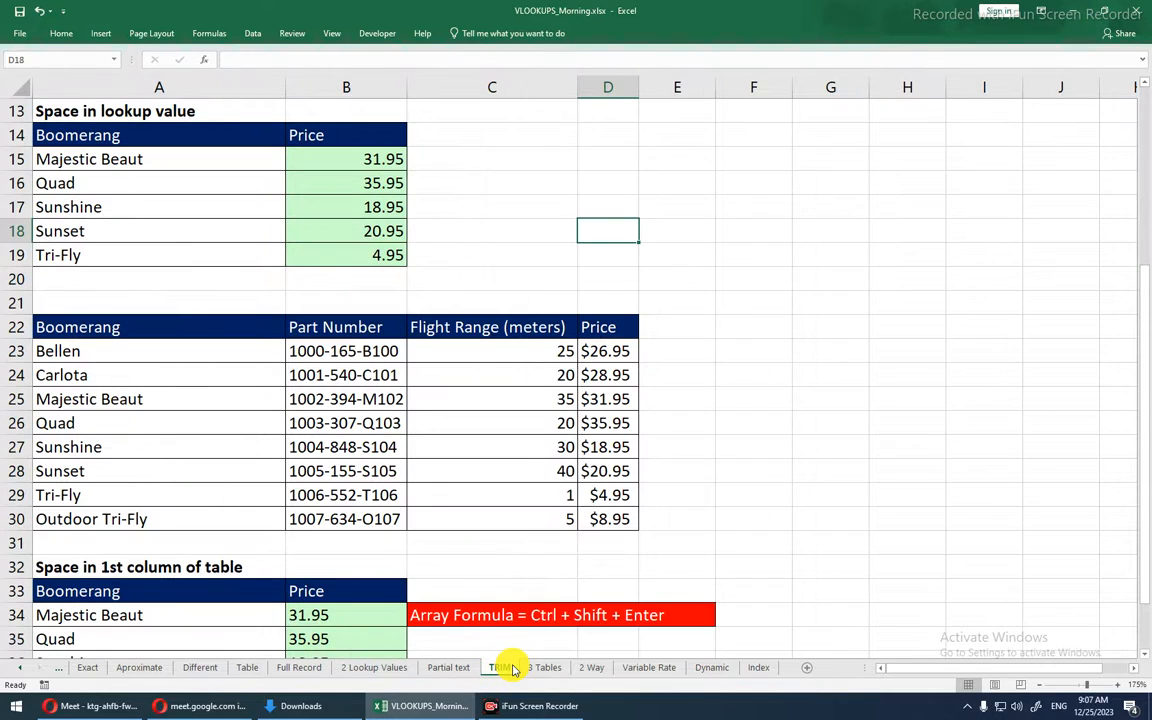
left_click(538, 668)
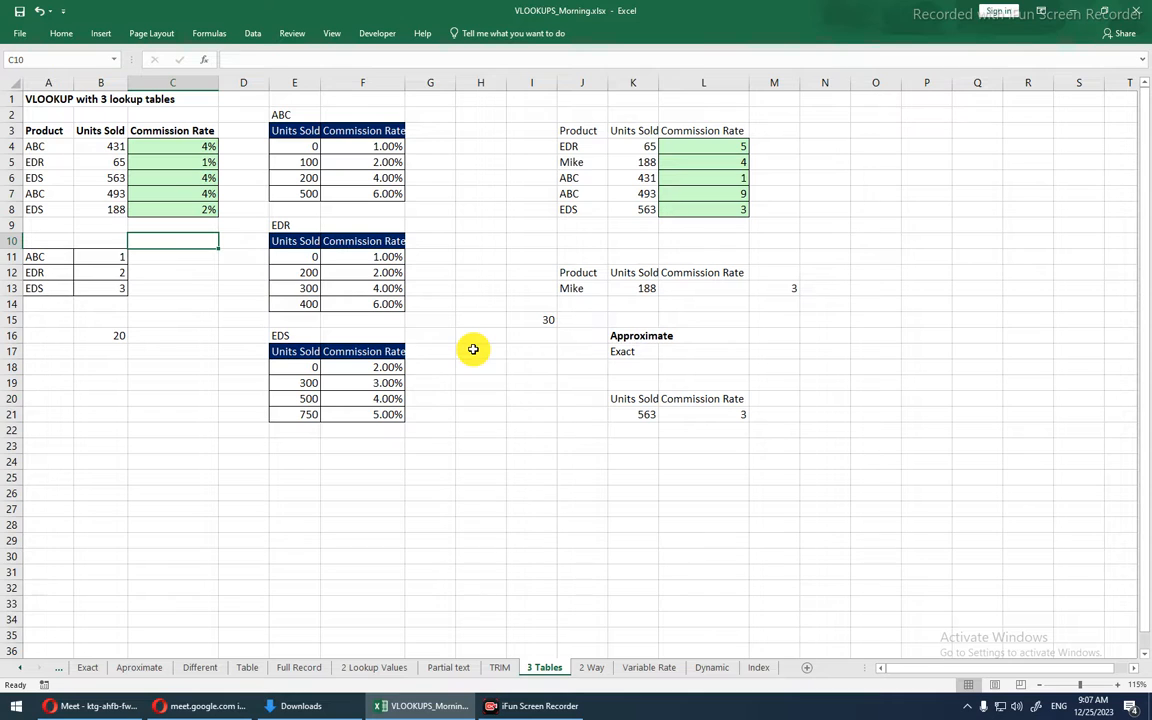
- Clear the contents of the helper area A10:C21 and the Commission Rate cells C4:C8
left_click_drag(62, 239, 165, 416)
key("Delete")
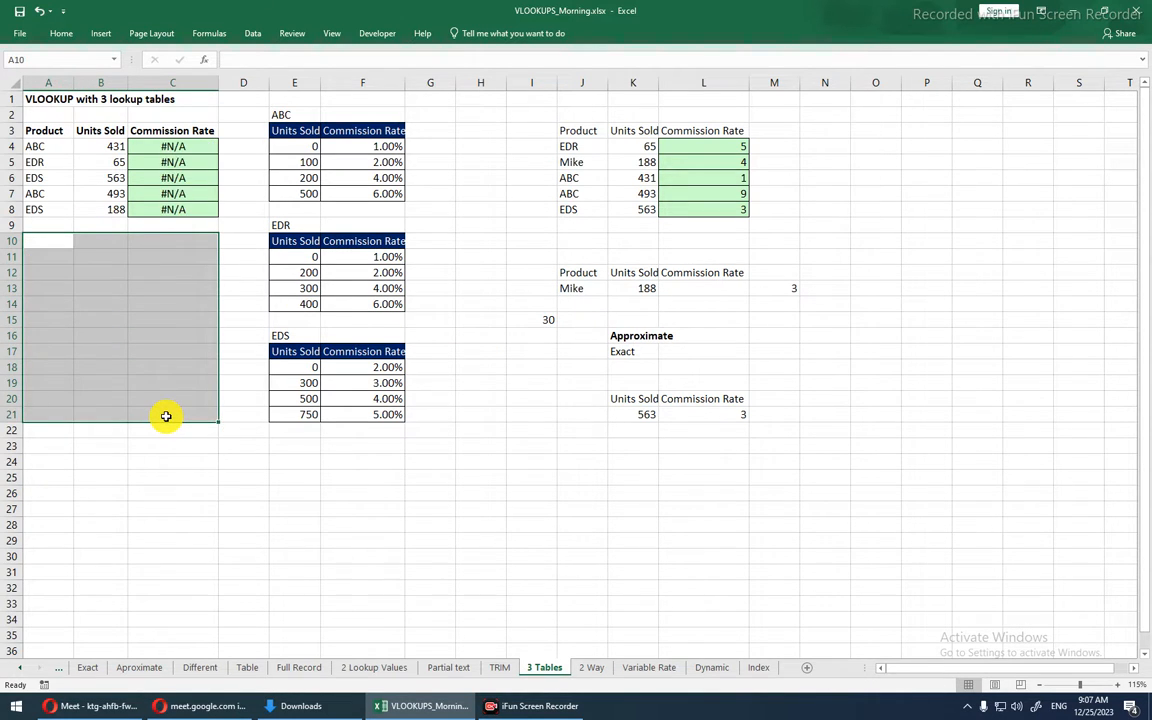
left_click_drag(169, 147, 165, 209)
left_click(165, 209)
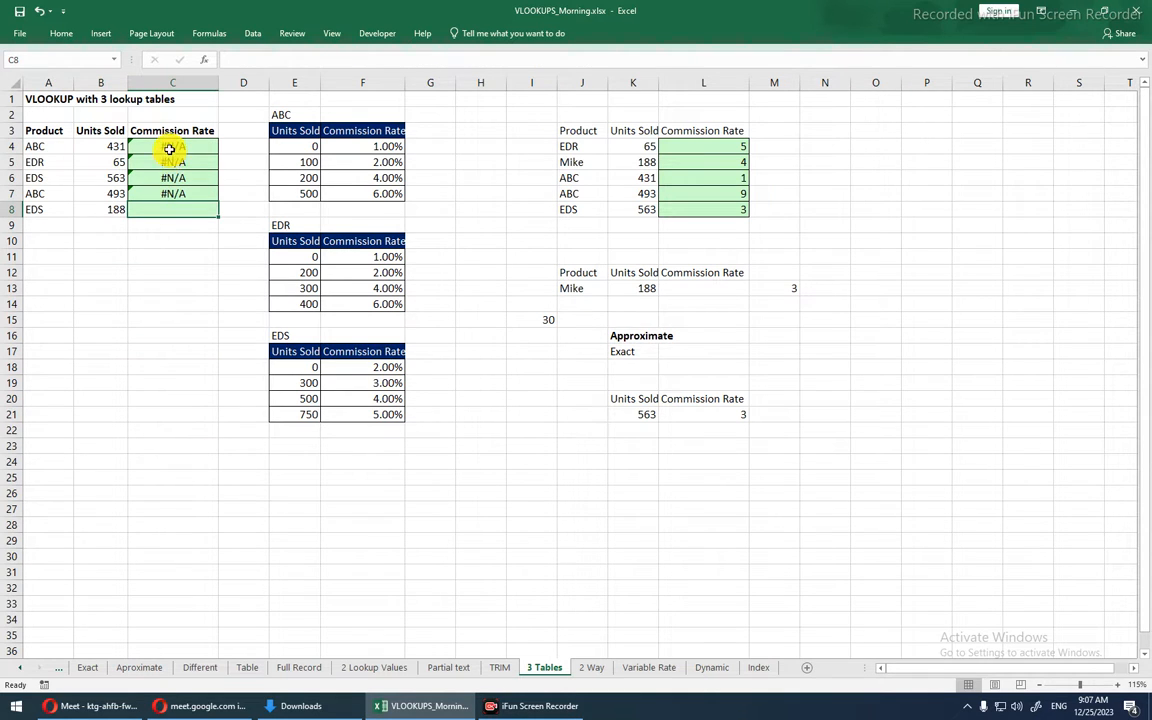
left_click_drag(170, 149, 165, 211)
key("Delete")
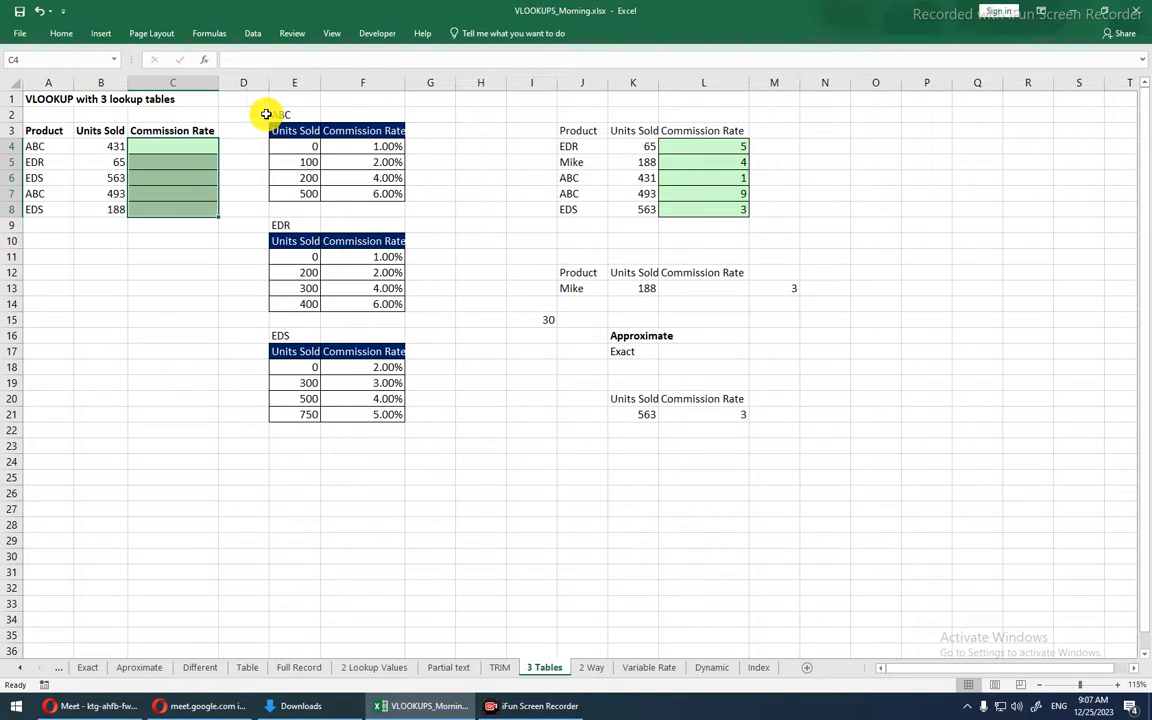
- Examine the ABC, EDR and EDS lookup tables and match the first ABC and EDR sales rows to their commission brackets
left_click_drag(285, 116, 398, 200)
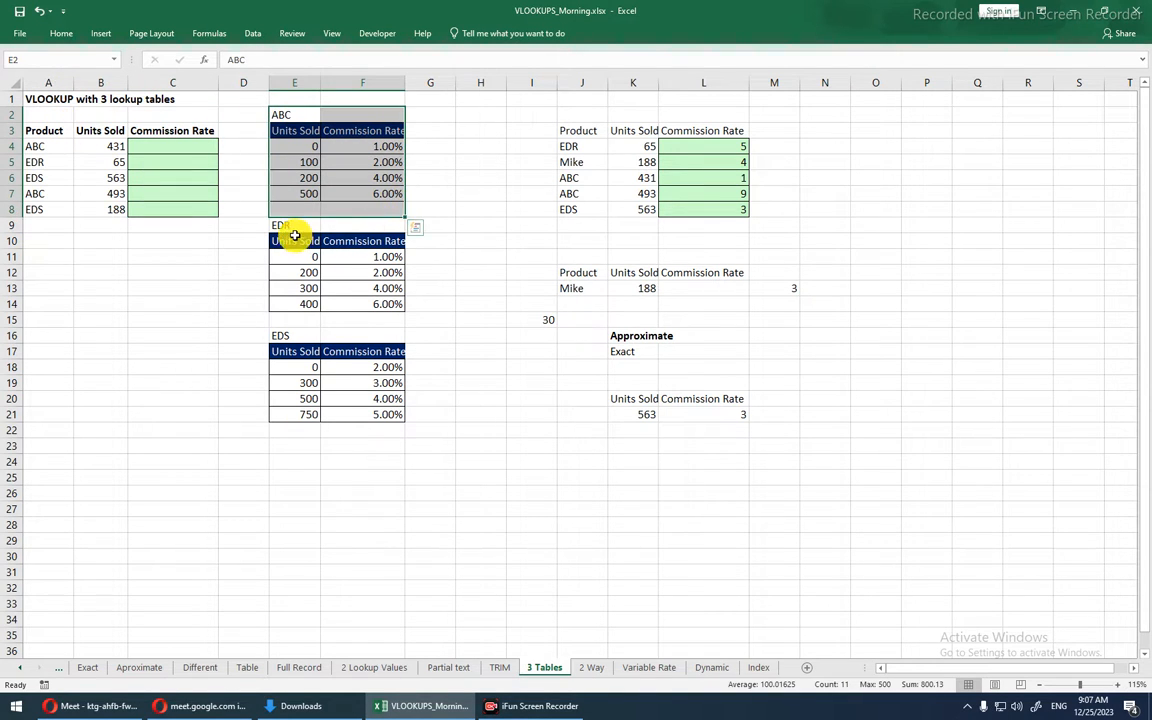
left_click_drag(296, 240, 372, 300)
left_click_drag(305, 336, 368, 411)
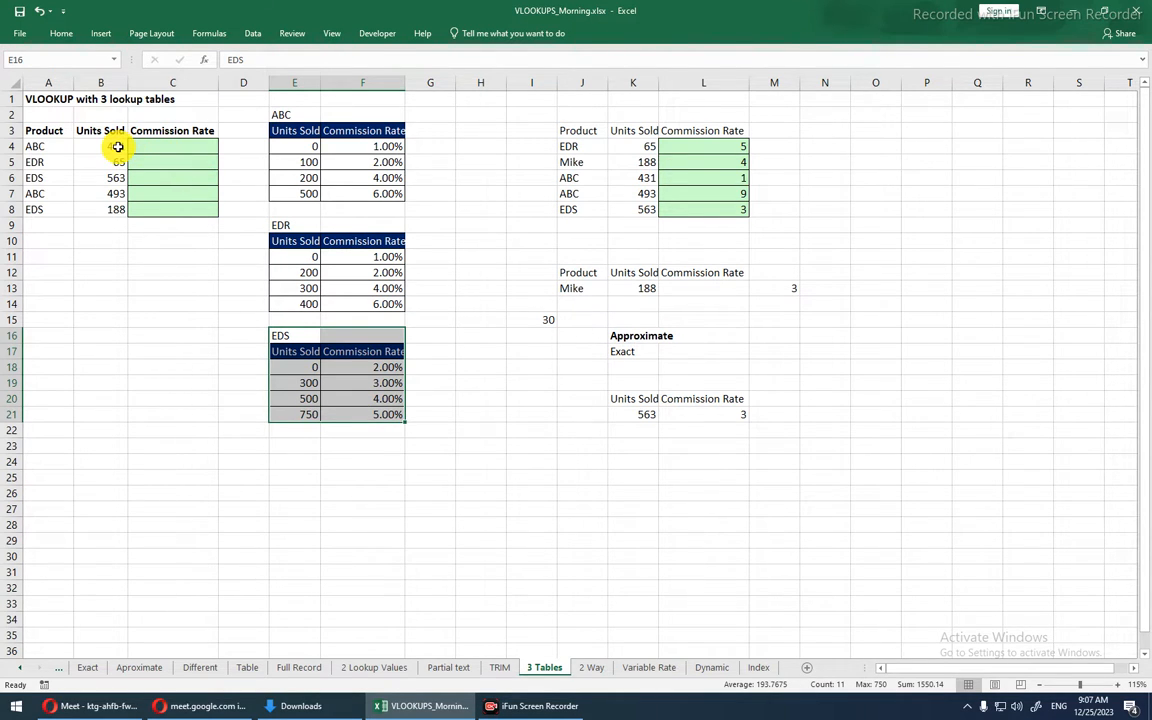
left_click(48, 146)
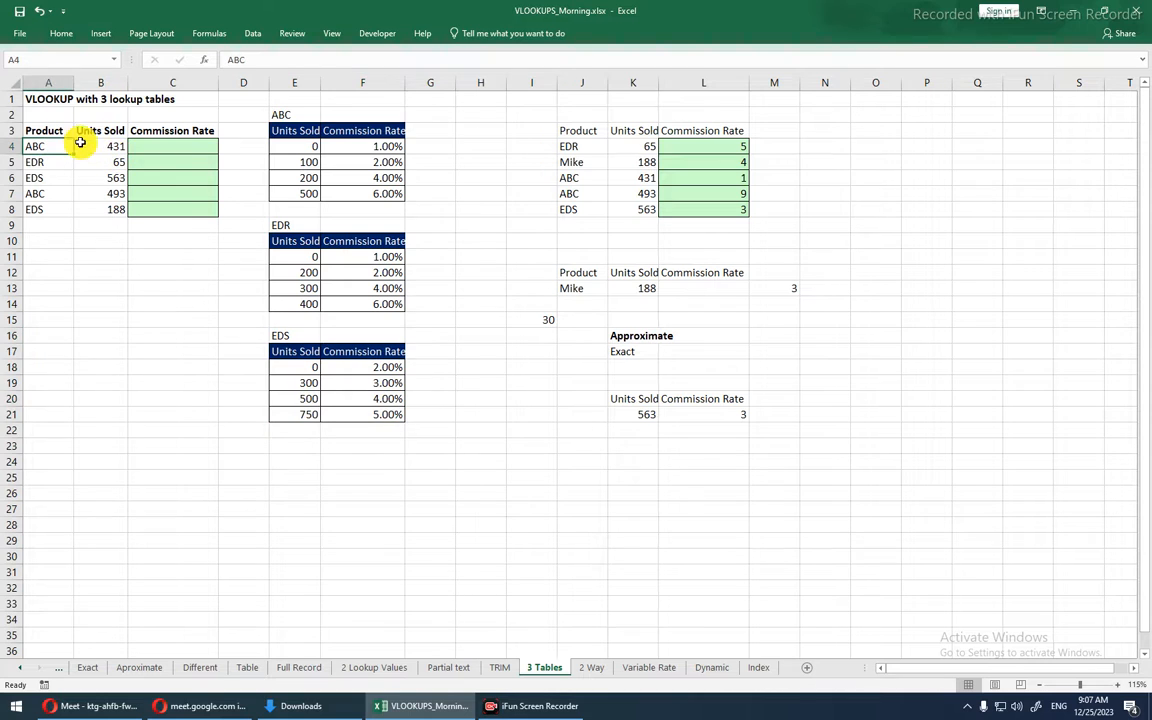
left_click(100, 145)
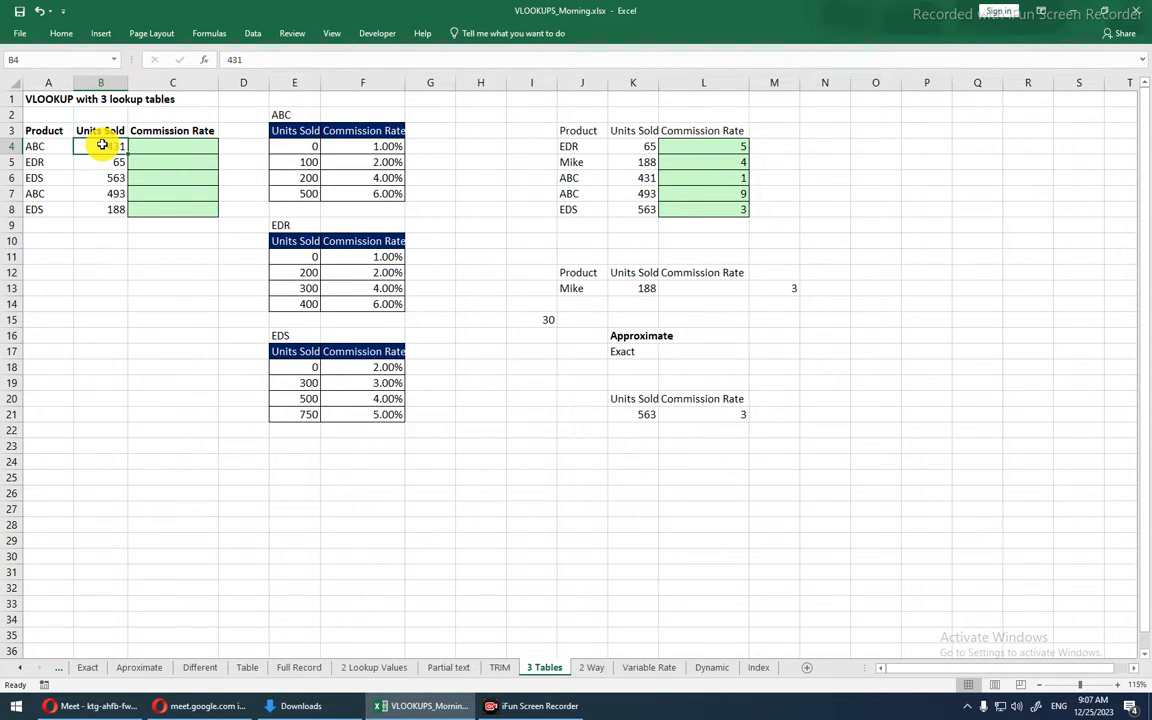
left_click_drag(302, 130, 387, 191)
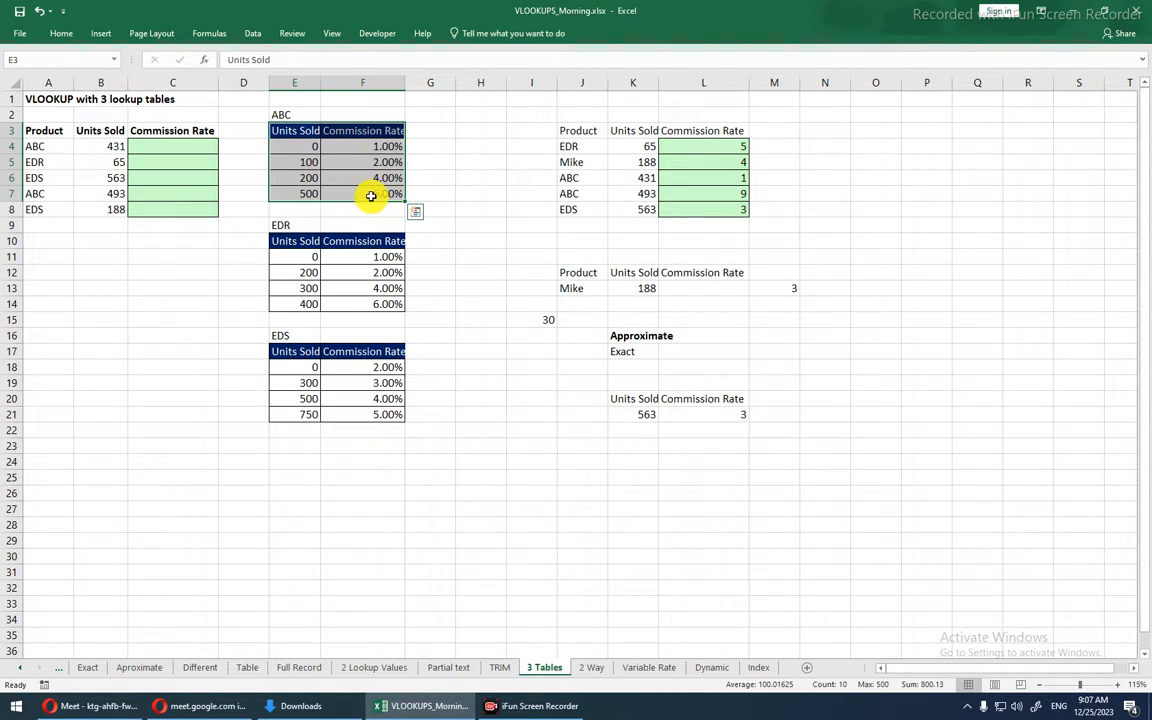
left_click_drag(309, 178, 391, 180)
left_click(310, 196)
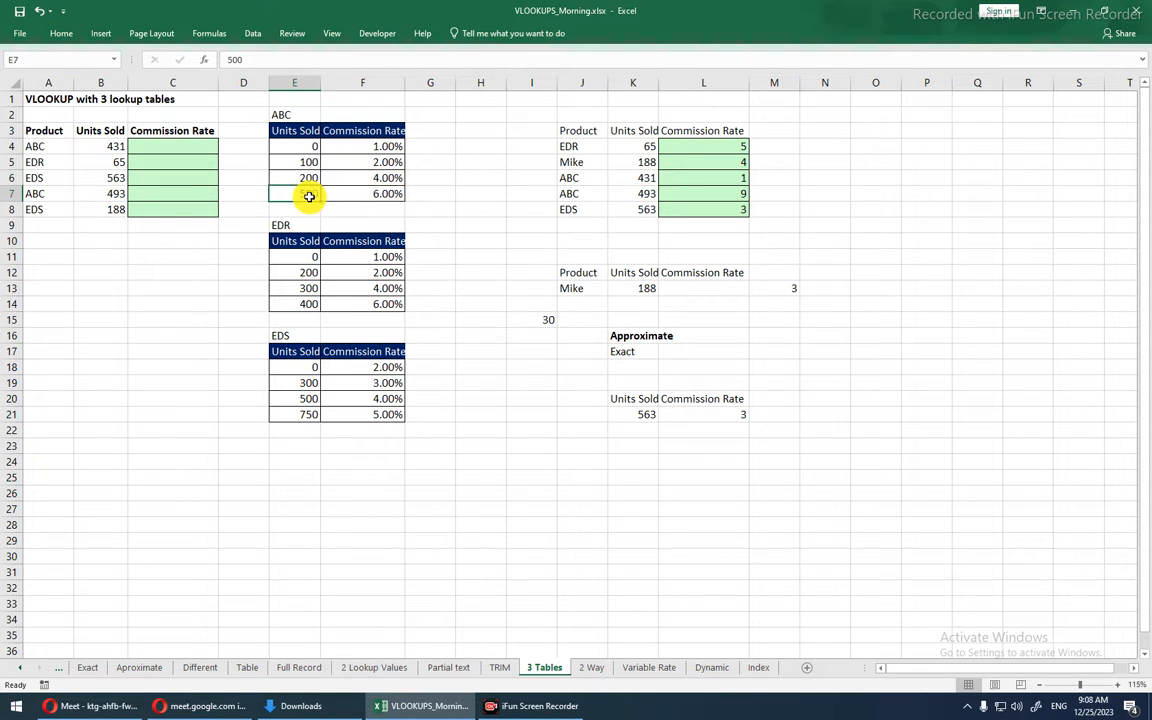
left_click_drag(307, 180, 386, 183)
left_click(386, 183)
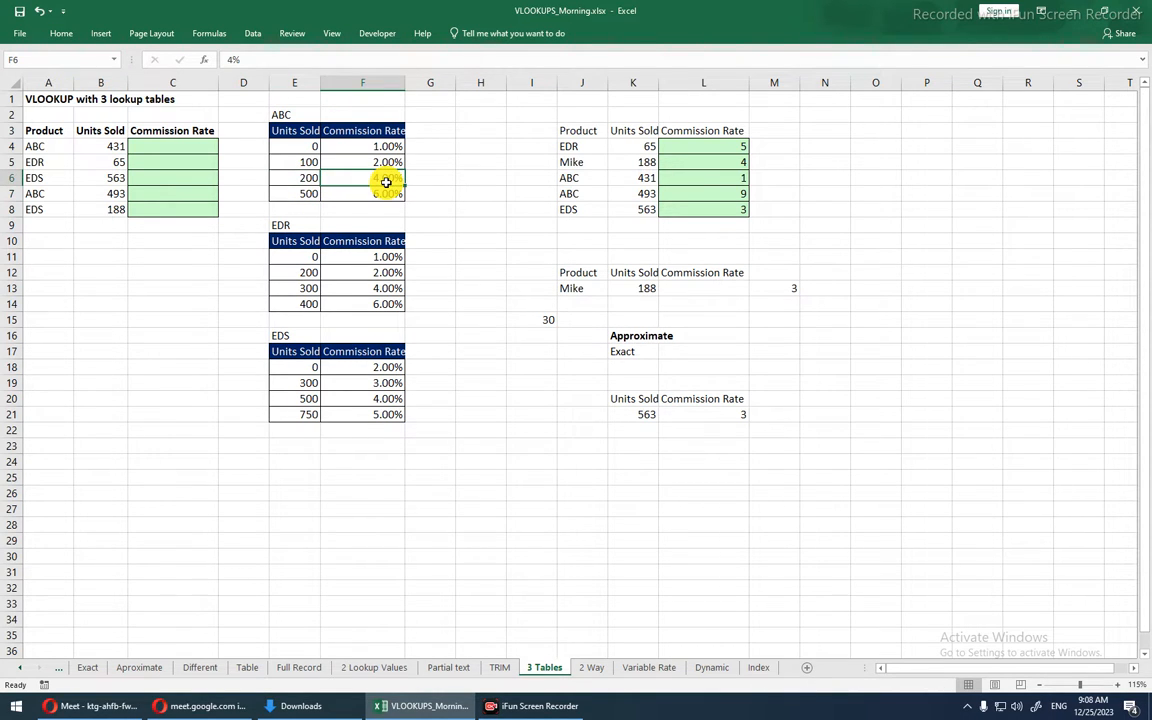
left_click(48, 163)
left_click_drag(48, 163, 93, 163)
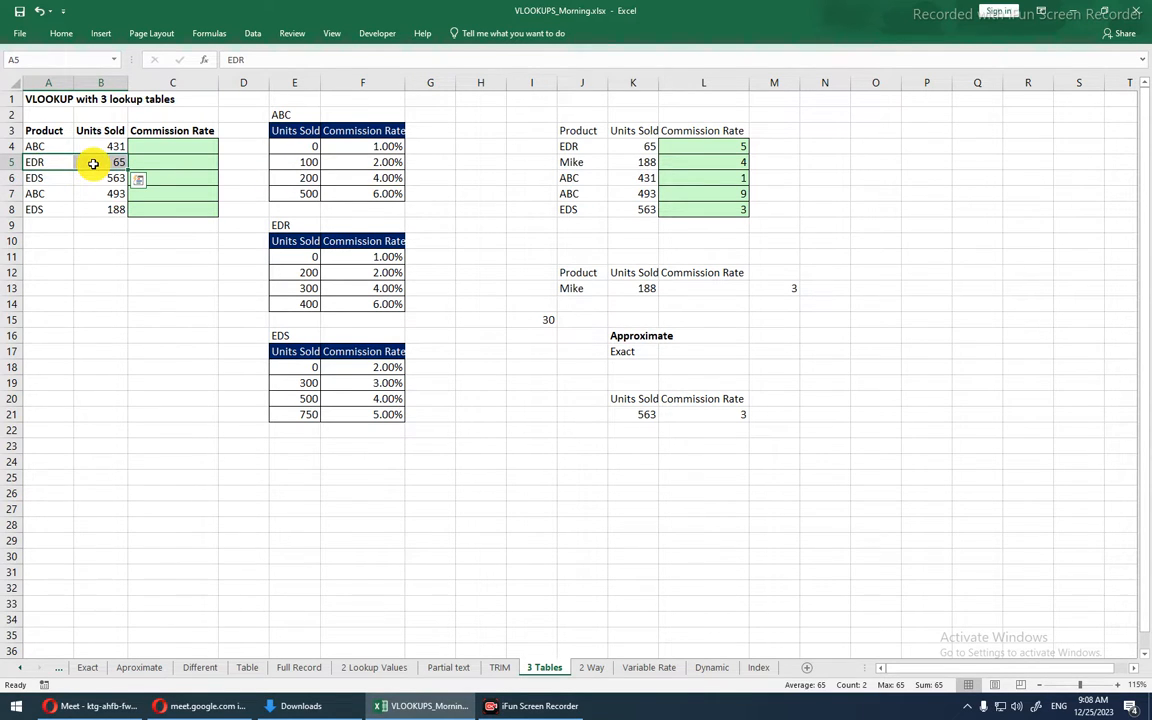
left_click_drag(298, 245, 367, 305)
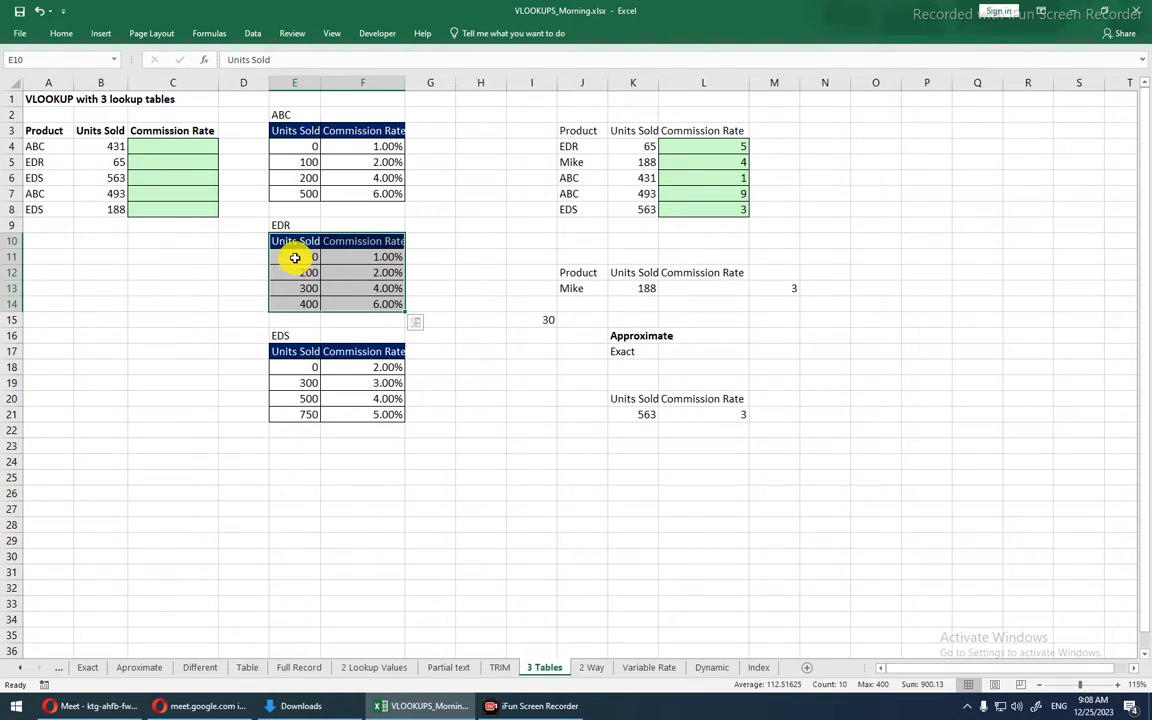
left_click_drag(296, 255, 386, 255)
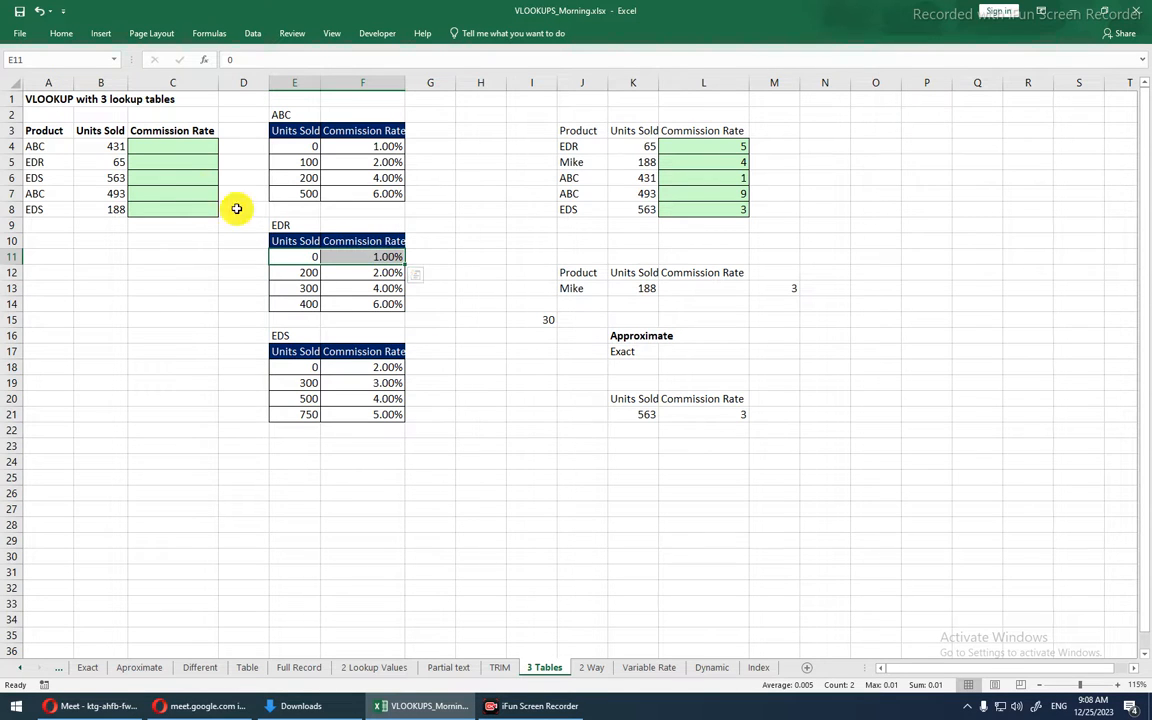
- Review the Product column against each of the three commission tables, and look over the Units Sold values in B4:B8
left_click_drag(57, 134, 71, 209)
left_click(71, 209)
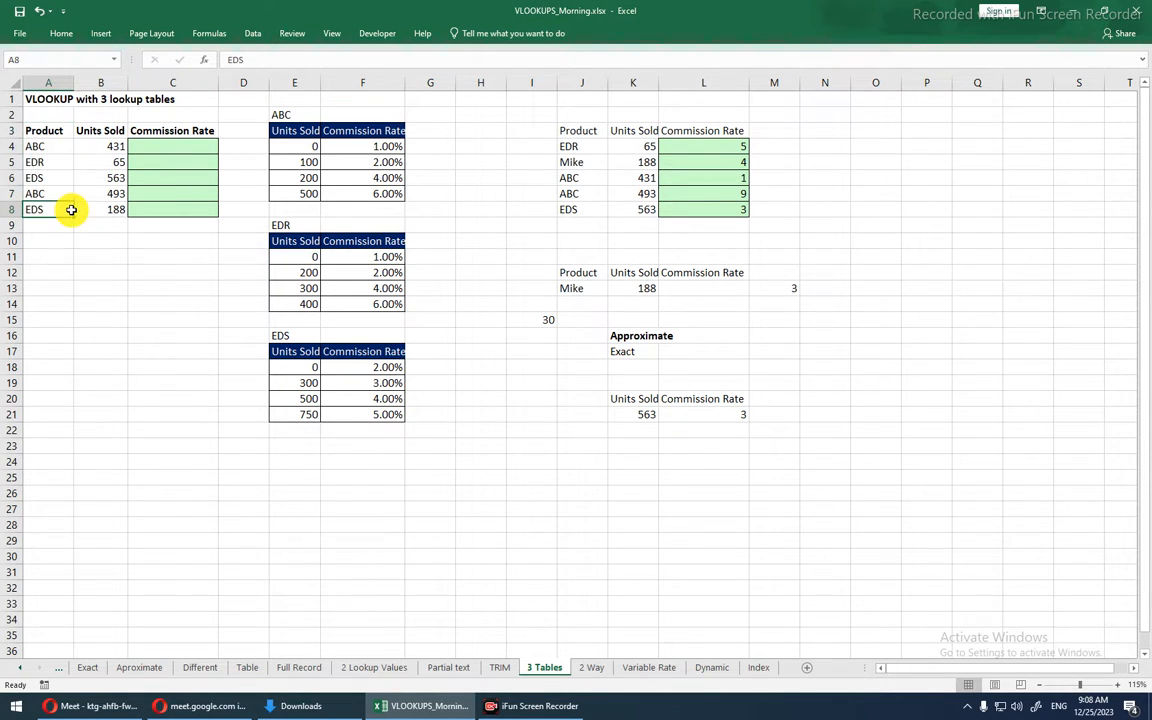
left_click(287, 118)
left_click_drag(289, 123, 363, 206)
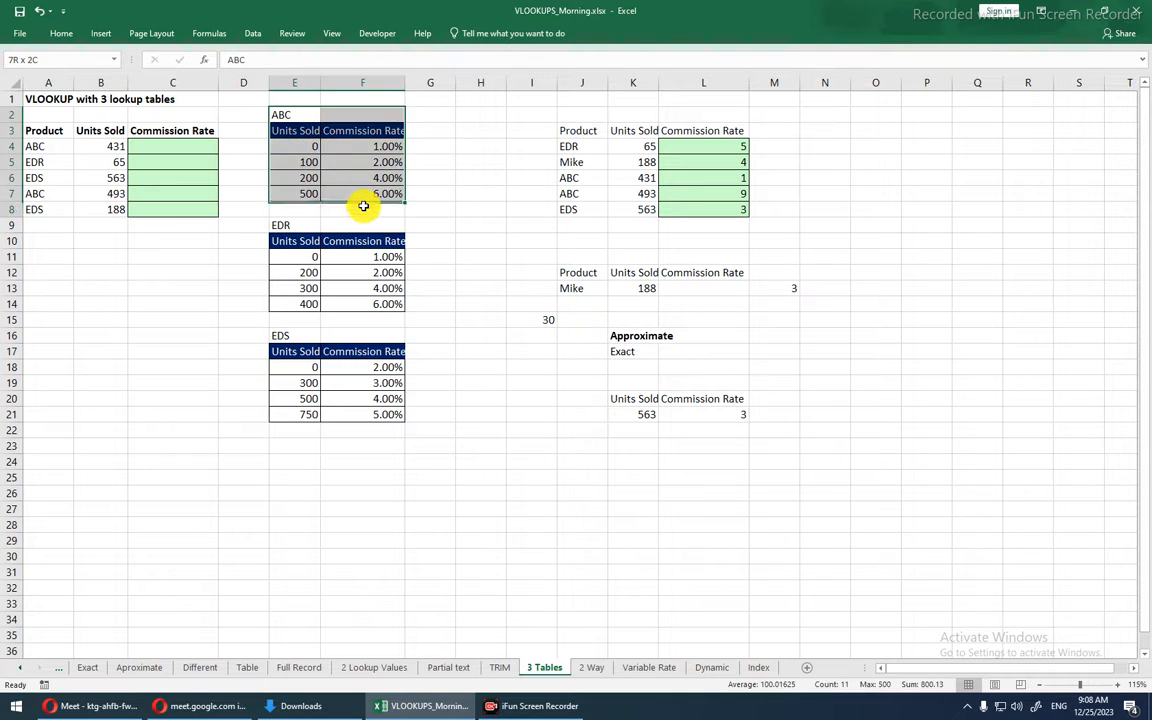
left_click(368, 206)
left_click(294, 134)
left_click_drag(294, 134, 345, 193)
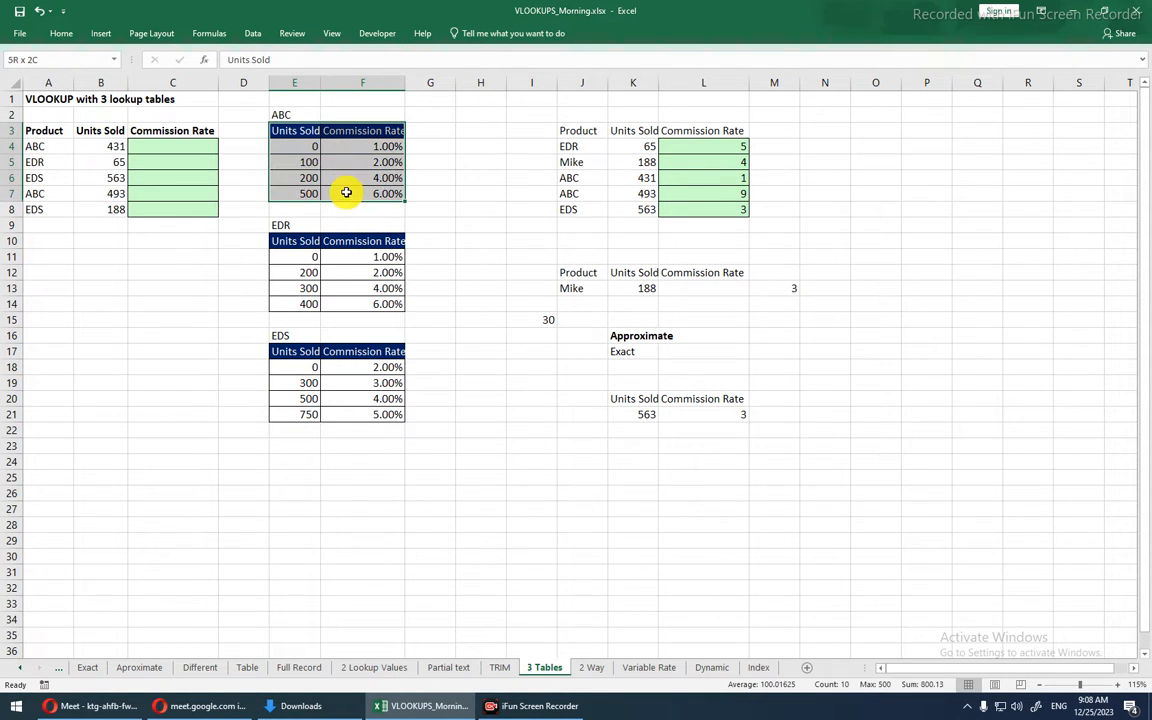
left_click(291, 241)
left_click_drag(291, 241, 365, 303)
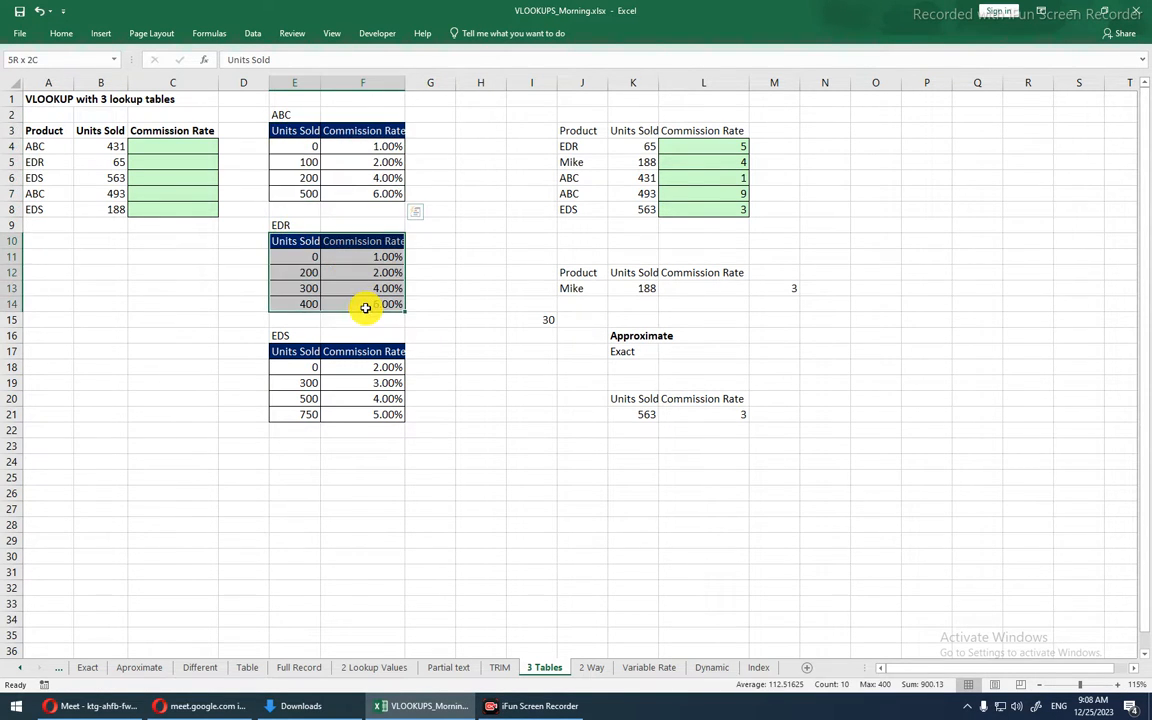
left_click_drag(278, 352, 355, 408)
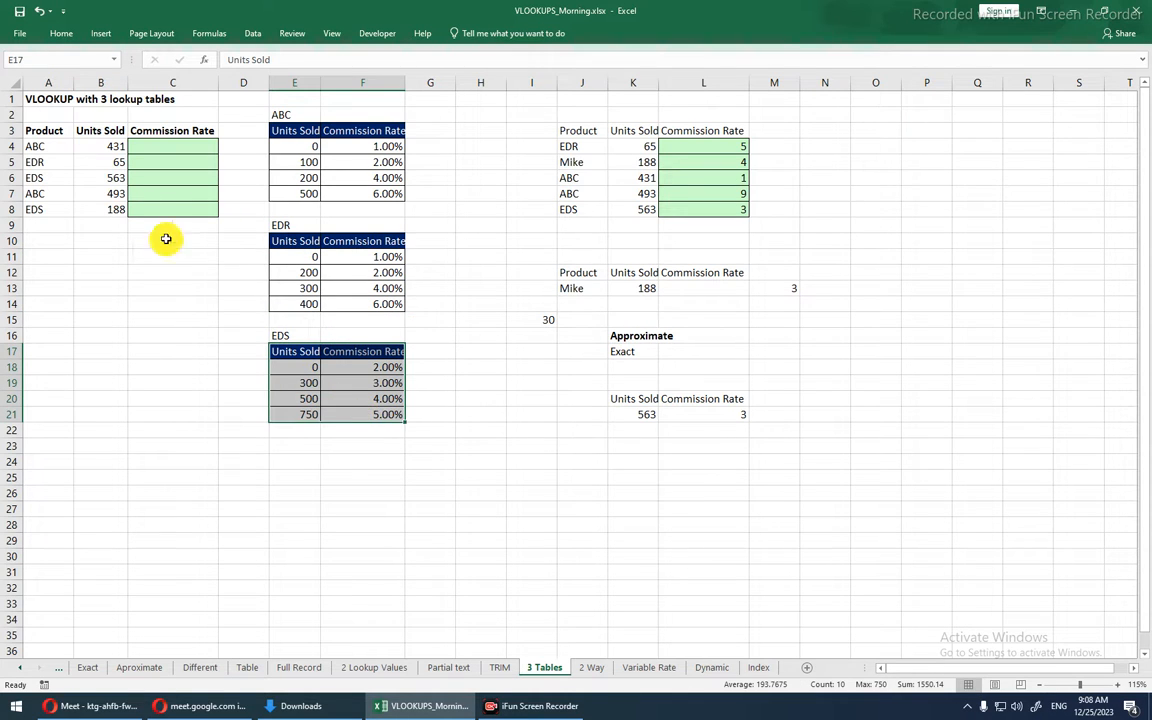
left_click_drag(103, 146, 106, 211)
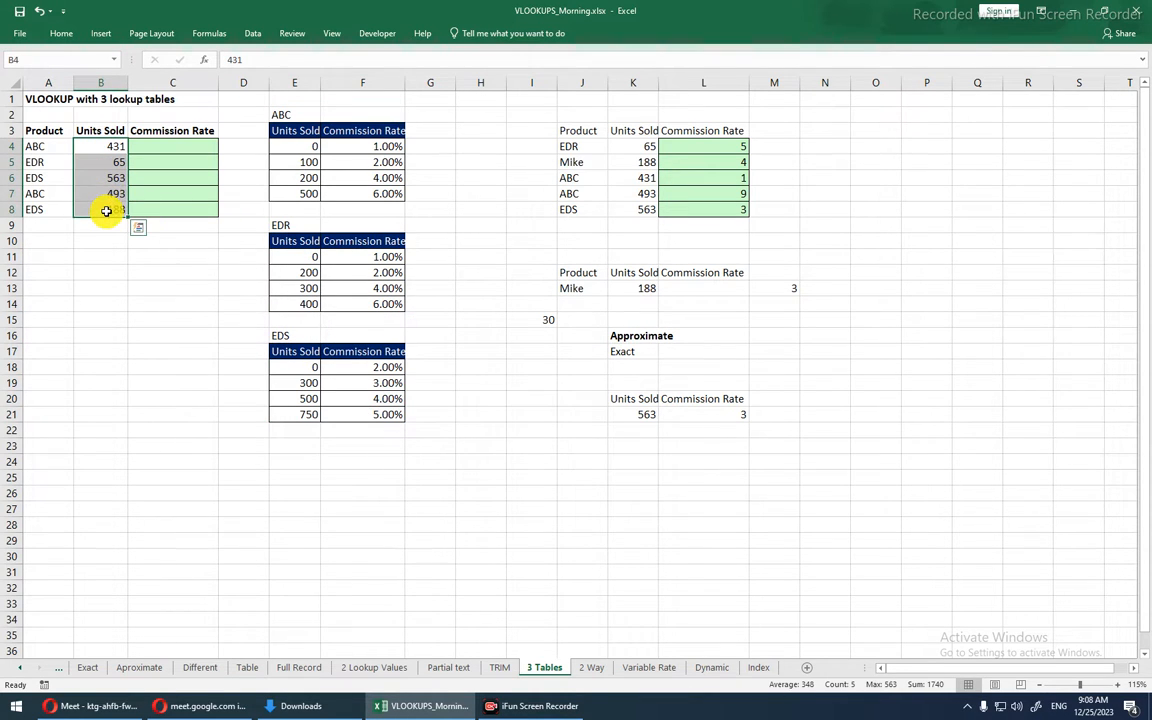
- Enter the headers Product in A11 and Range in B11 for a helper table below the sales list
left_click(71, 257)
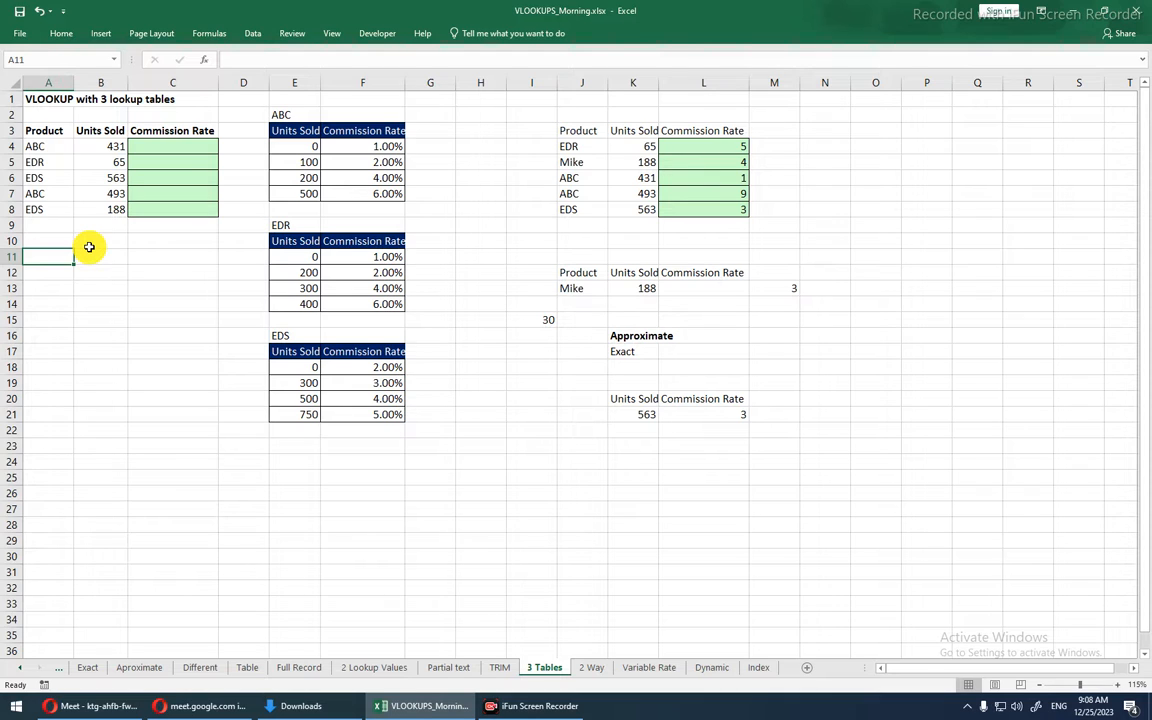
type("Product")
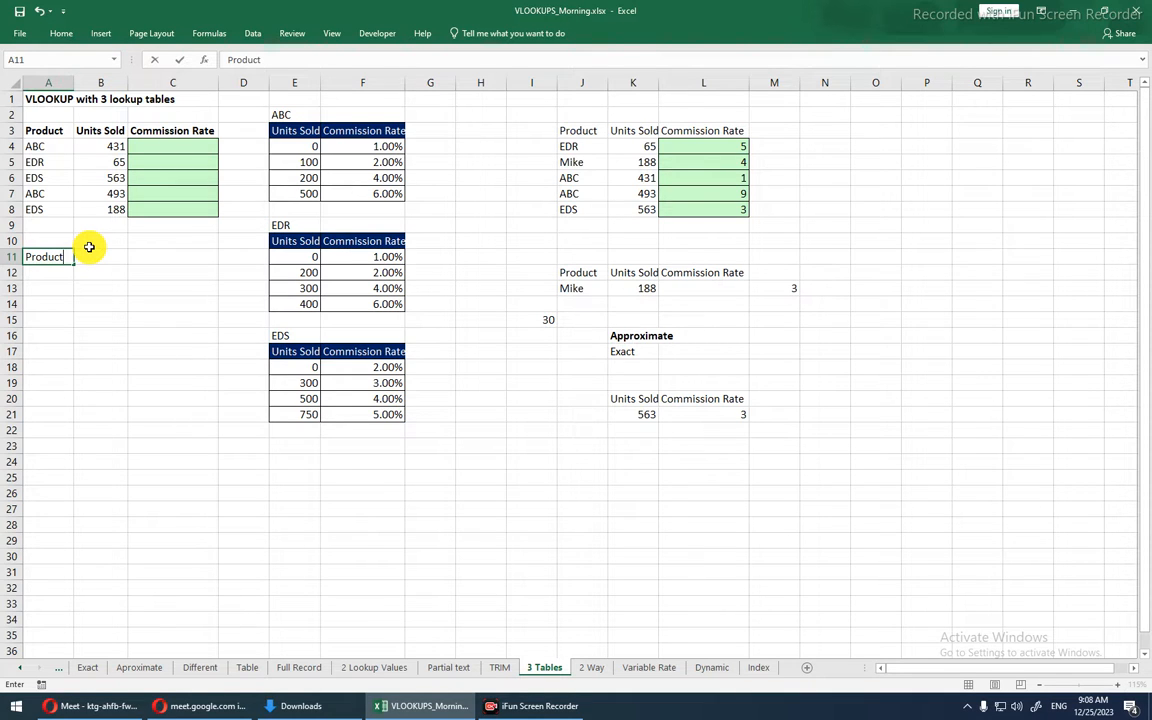
key("Tab")
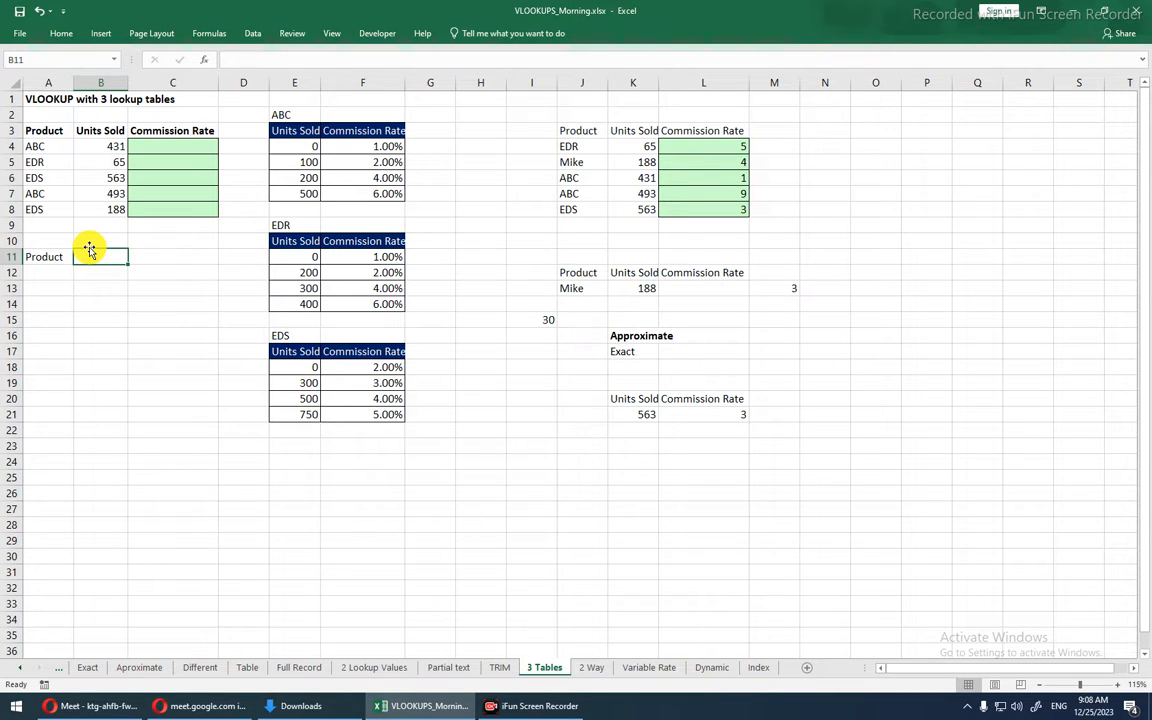
type("Sol")
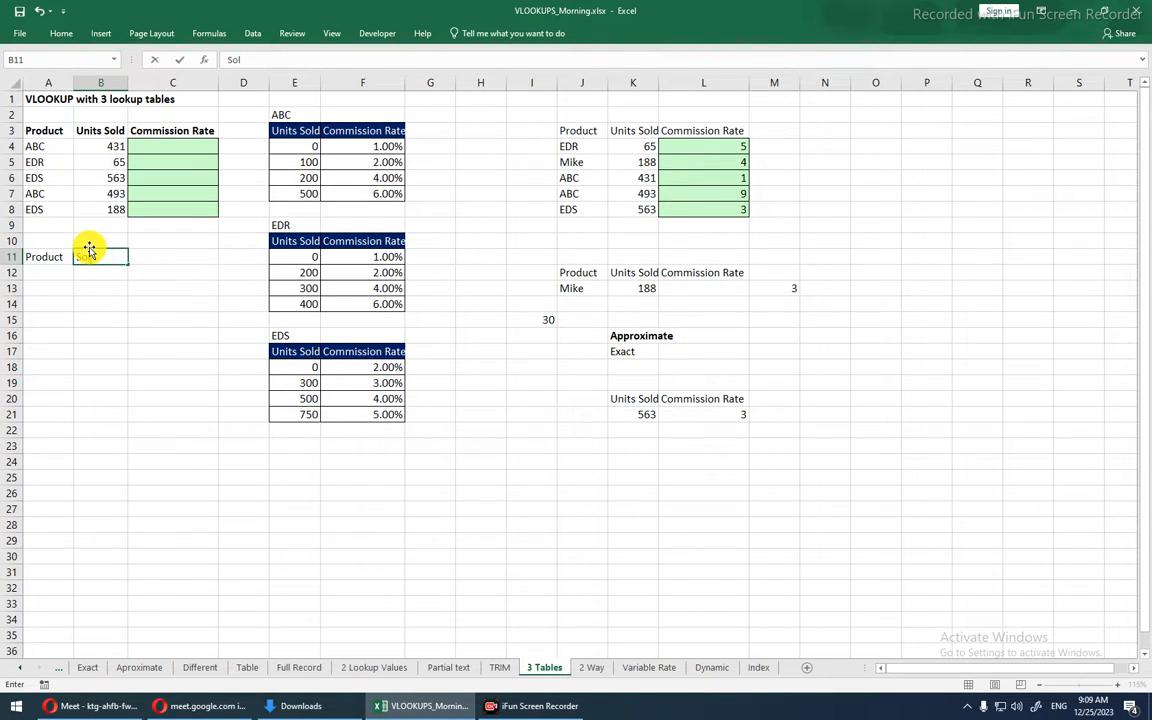
key("Escape")
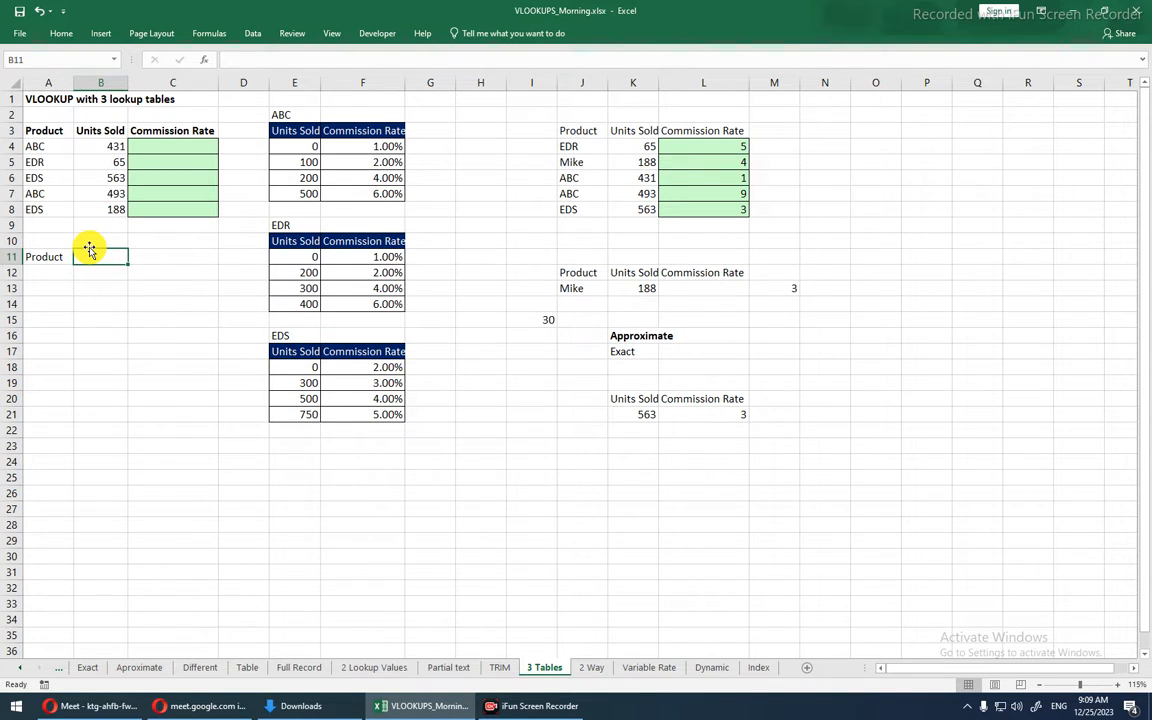
type("T")
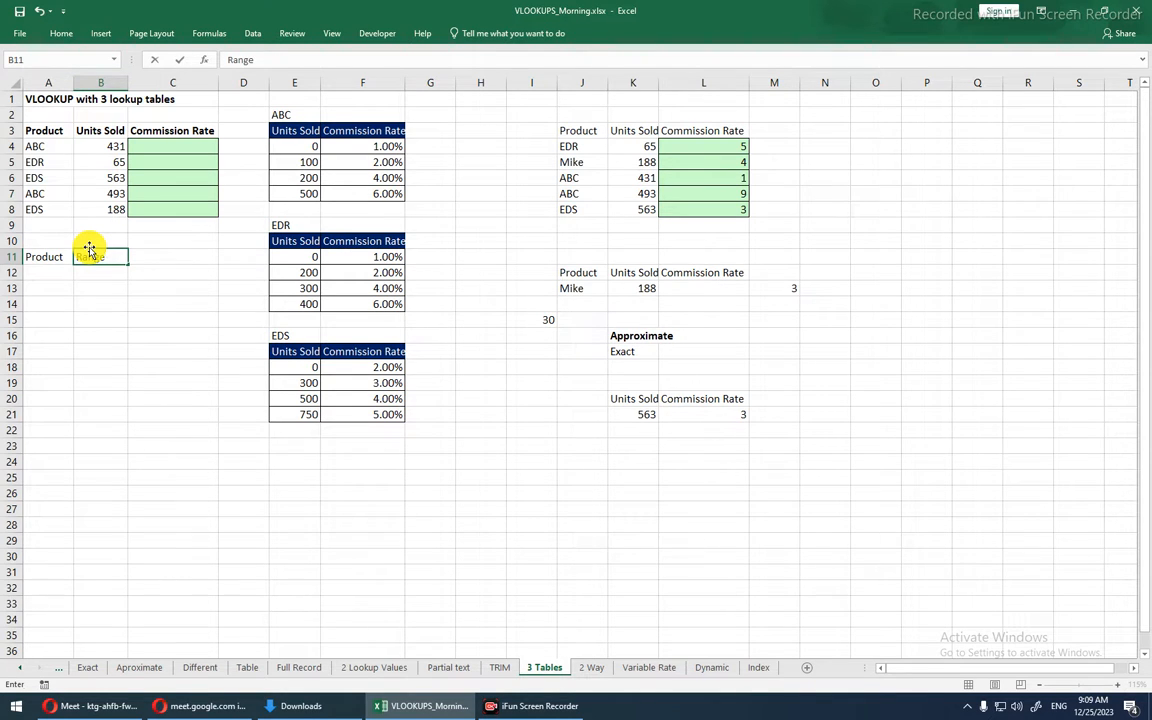
type("ange")
key("Return")
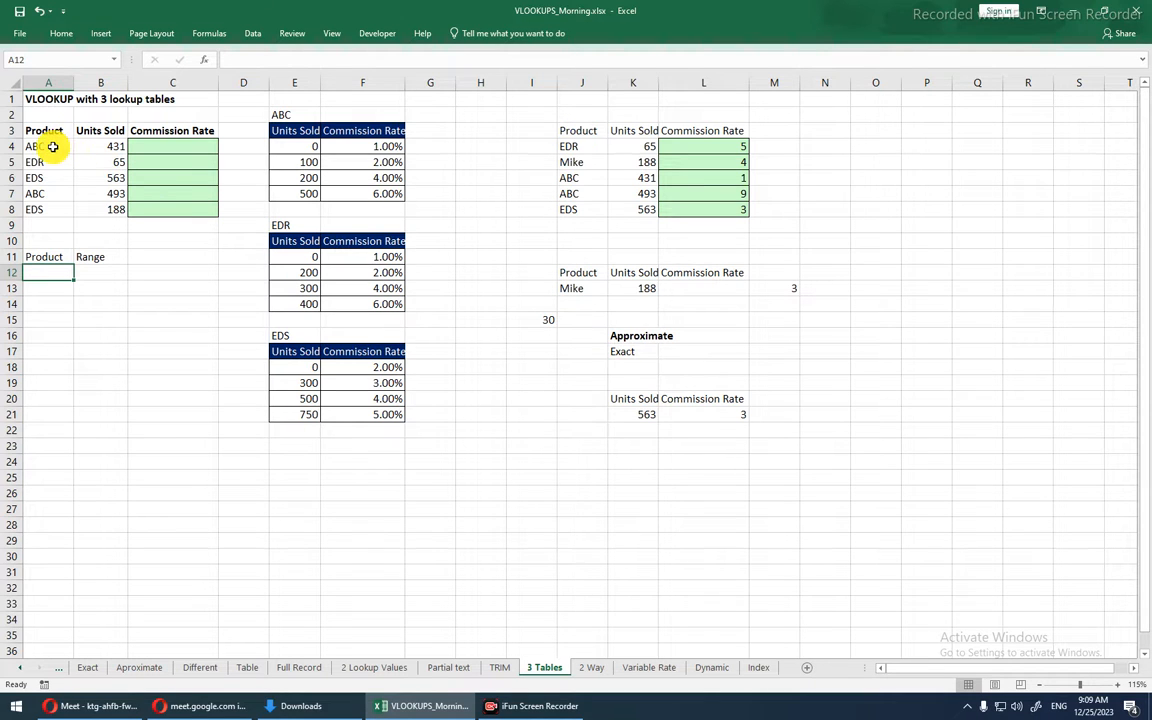
- Copy the product names ABC, EDR and EDS into A12:A14 of the helper table and make its two headers bold
left_click_drag(50, 148, 59, 177)
key("ctrl+c")
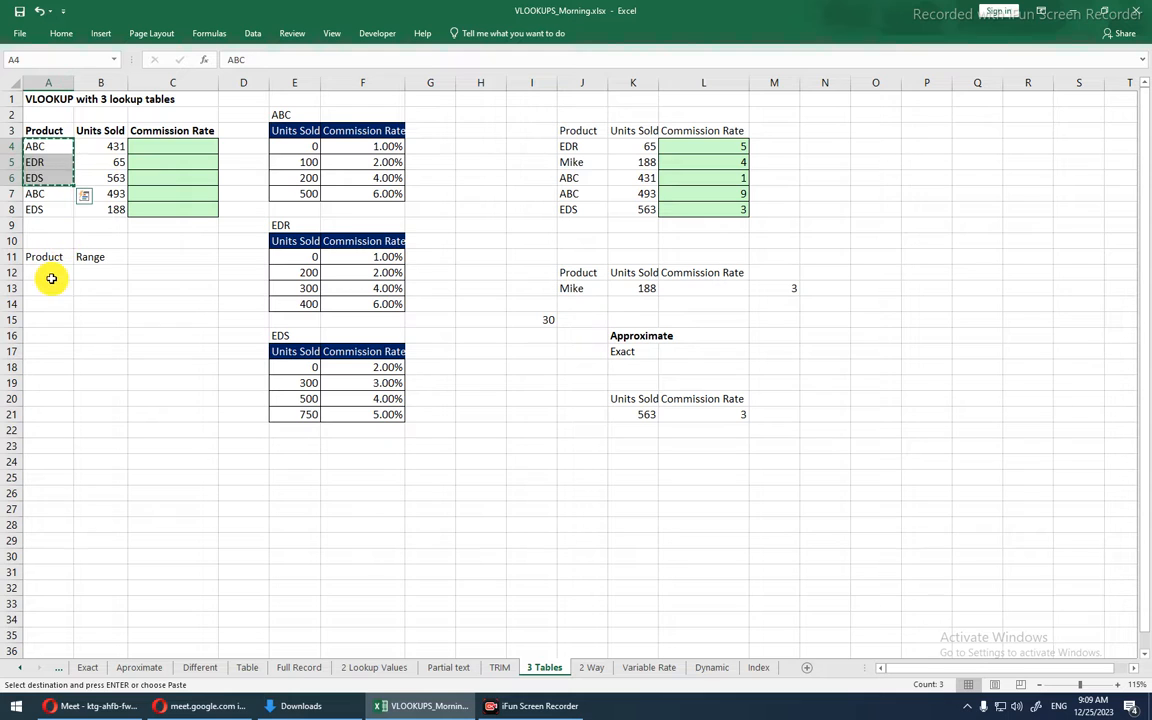
left_click(50, 279)
key("ctrl+v")
left_click_drag(80, 258, 58, 259)
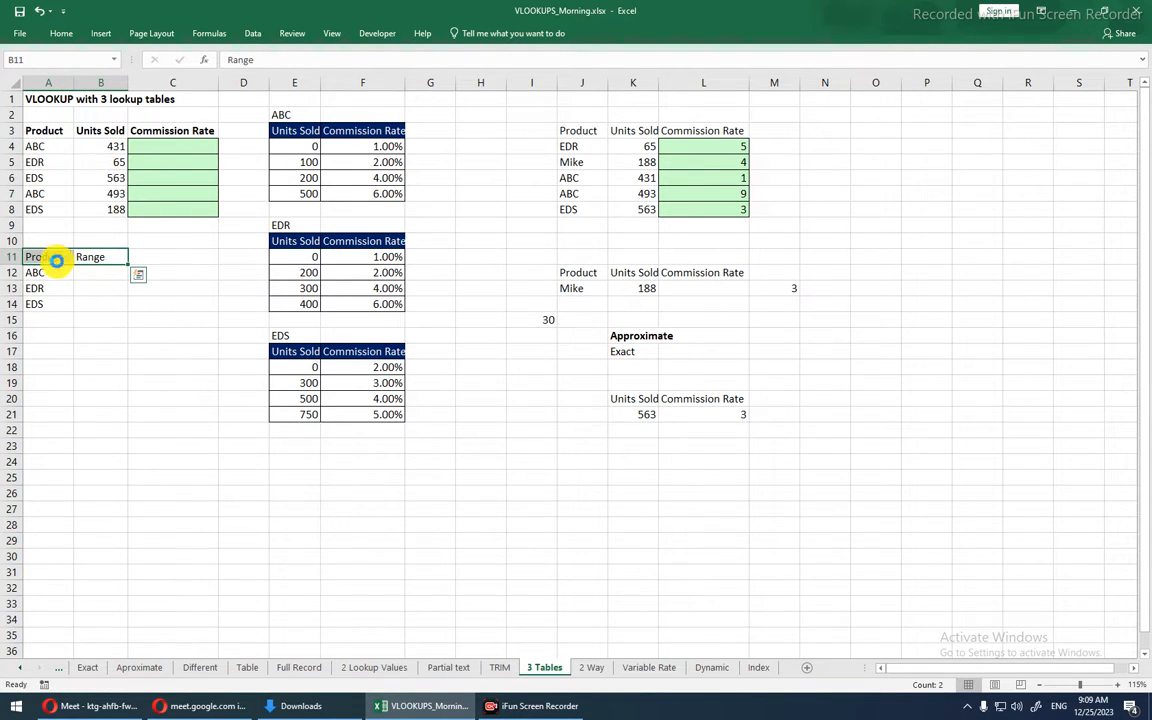
key("ctrl+b")
- Enter the range numbers 1, 2 and 3 for ABC, EDR and EDS in B12:B14
left_click(100, 275)
type("1")
key("Return")
type("2")
key("Return")
type("3")
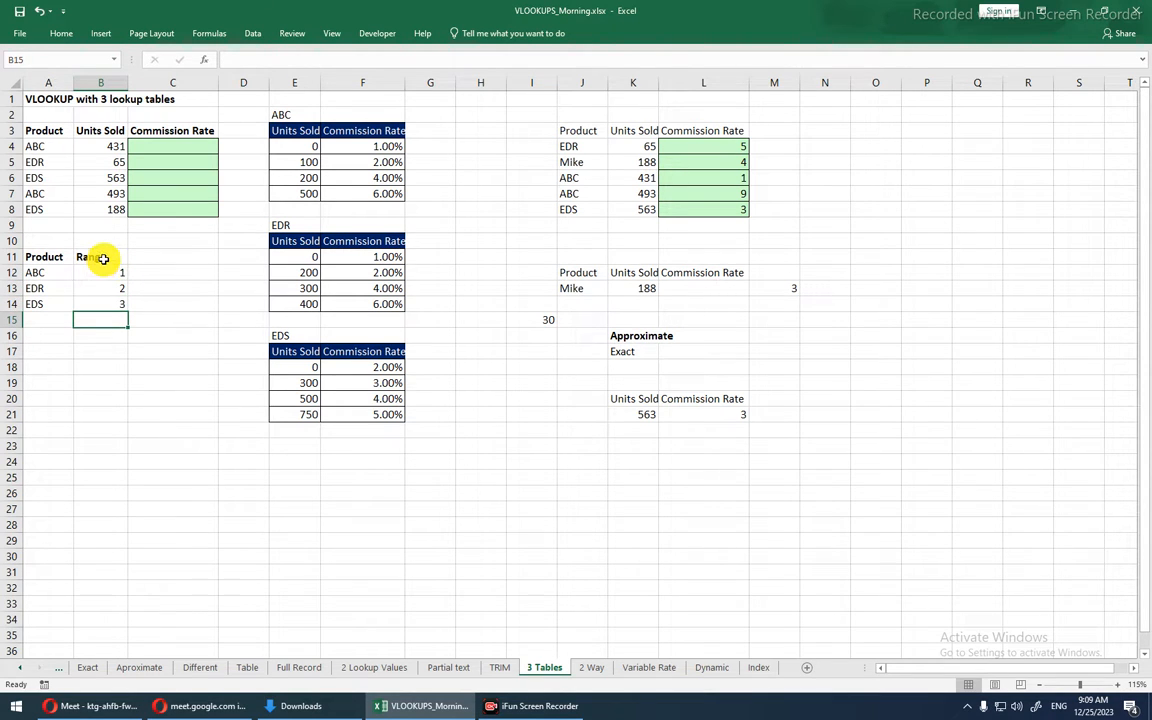
left_click(48, 277)
left_click_drag(48, 277, 93, 301)
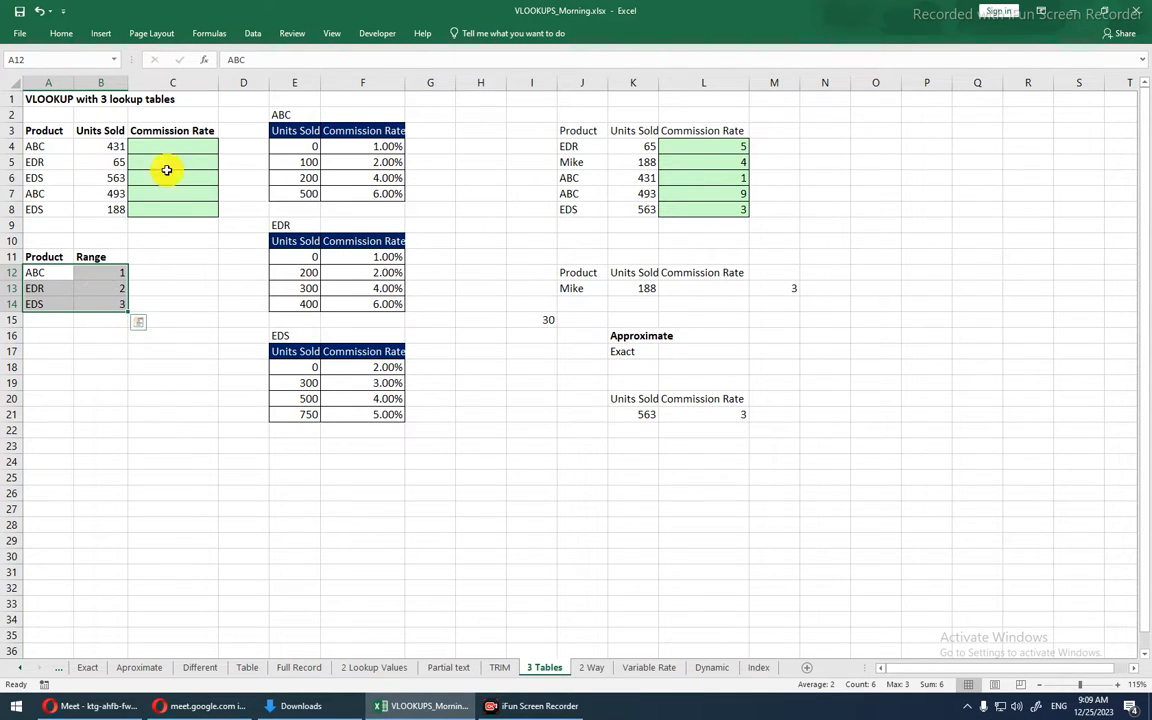
left_click(183, 143)
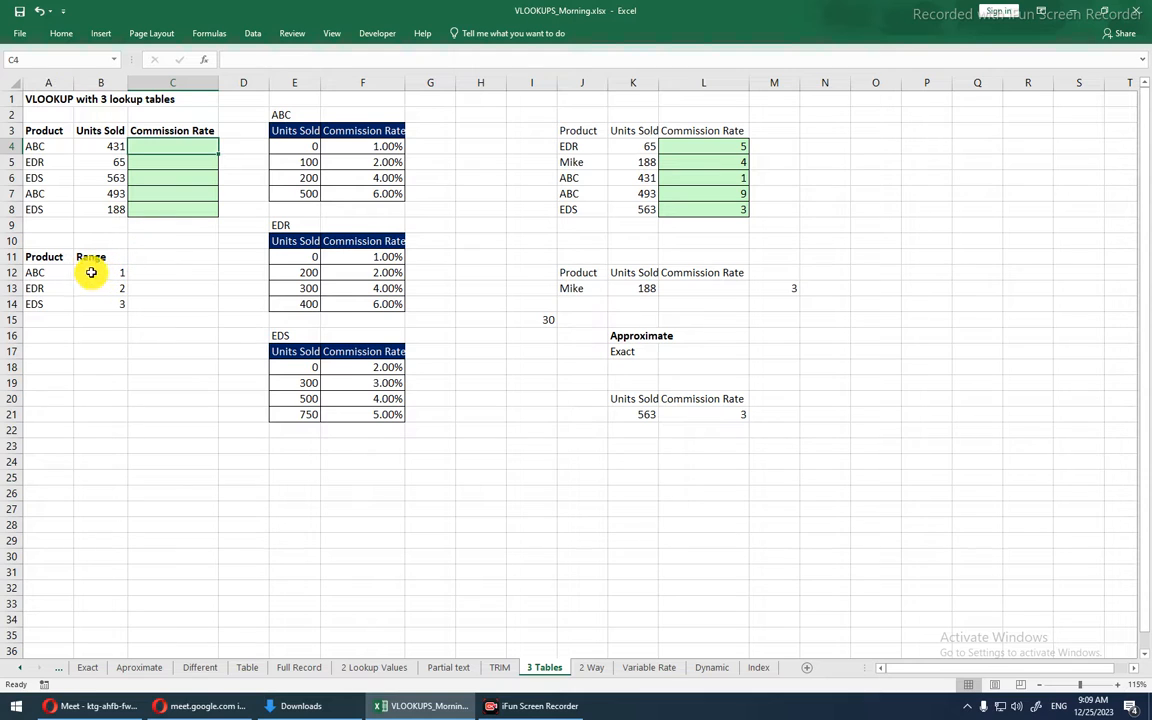
left_click(50, 275)
left_click(88, 272)
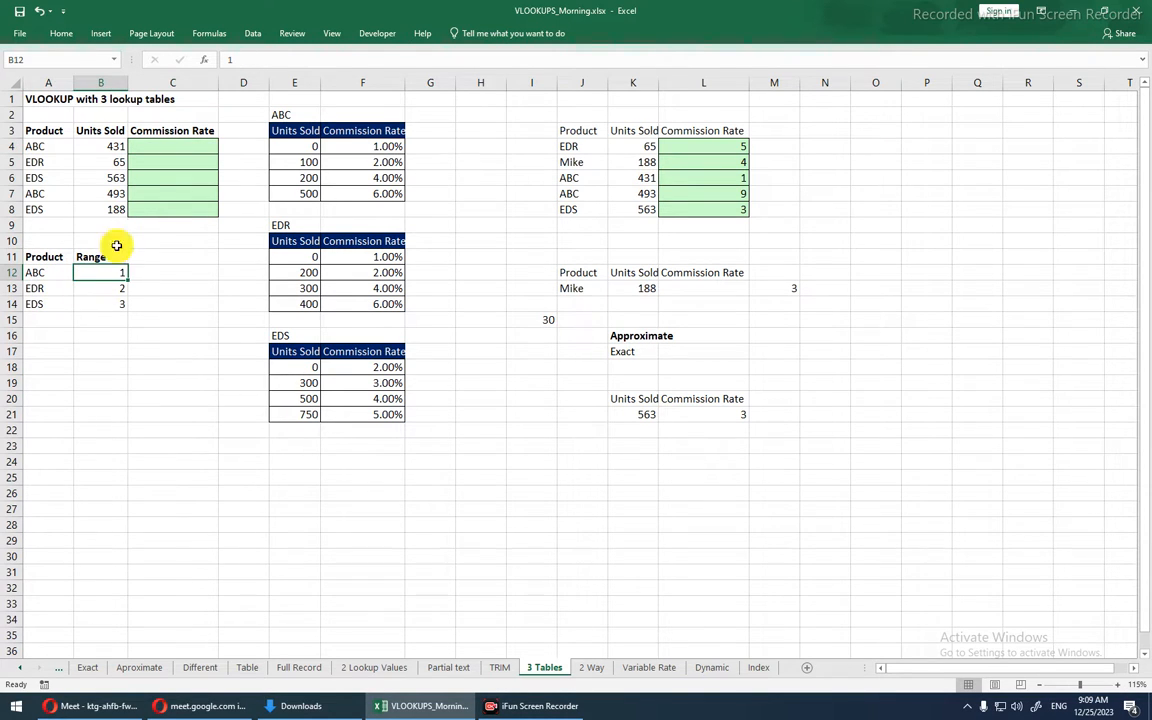
left_click(68, 356)
type("=cho")
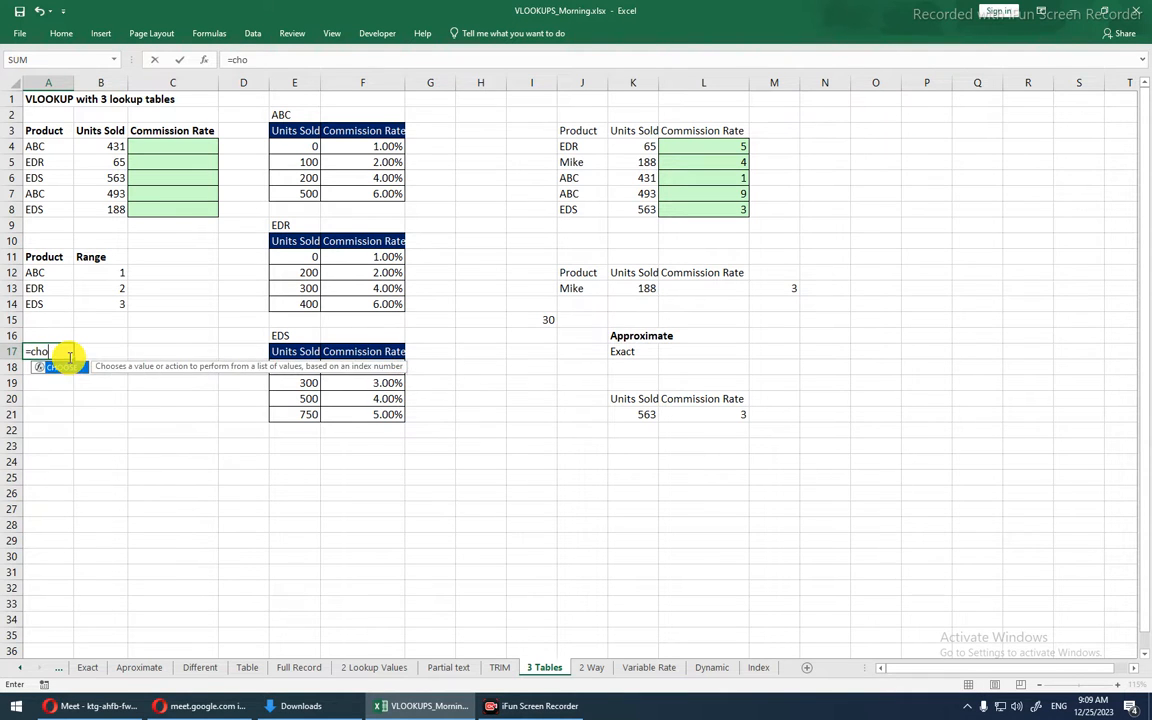
key("Tab")
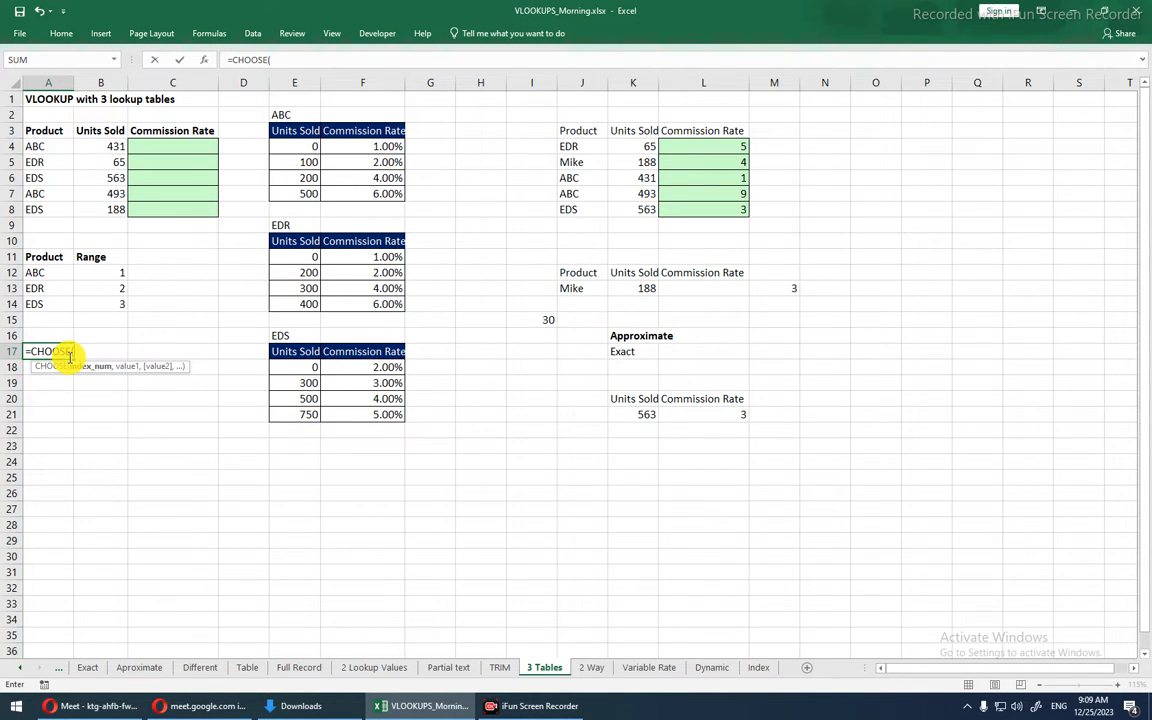
type("2,10,20,30,")
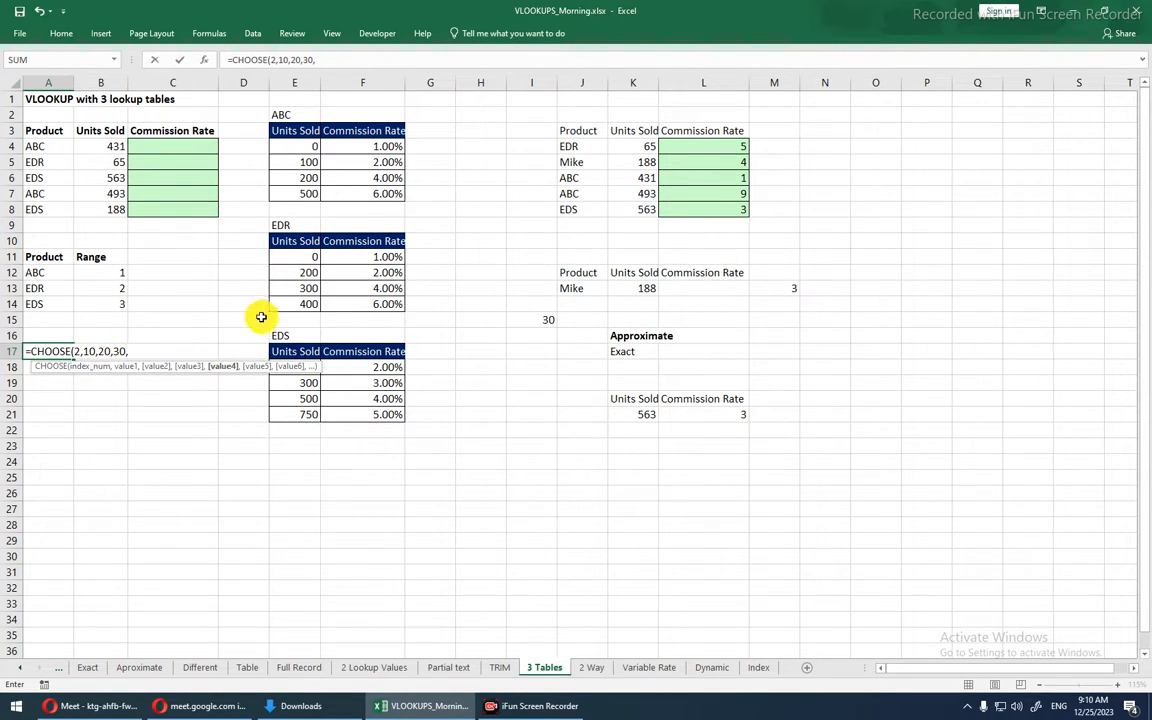
double_click(108, 349)
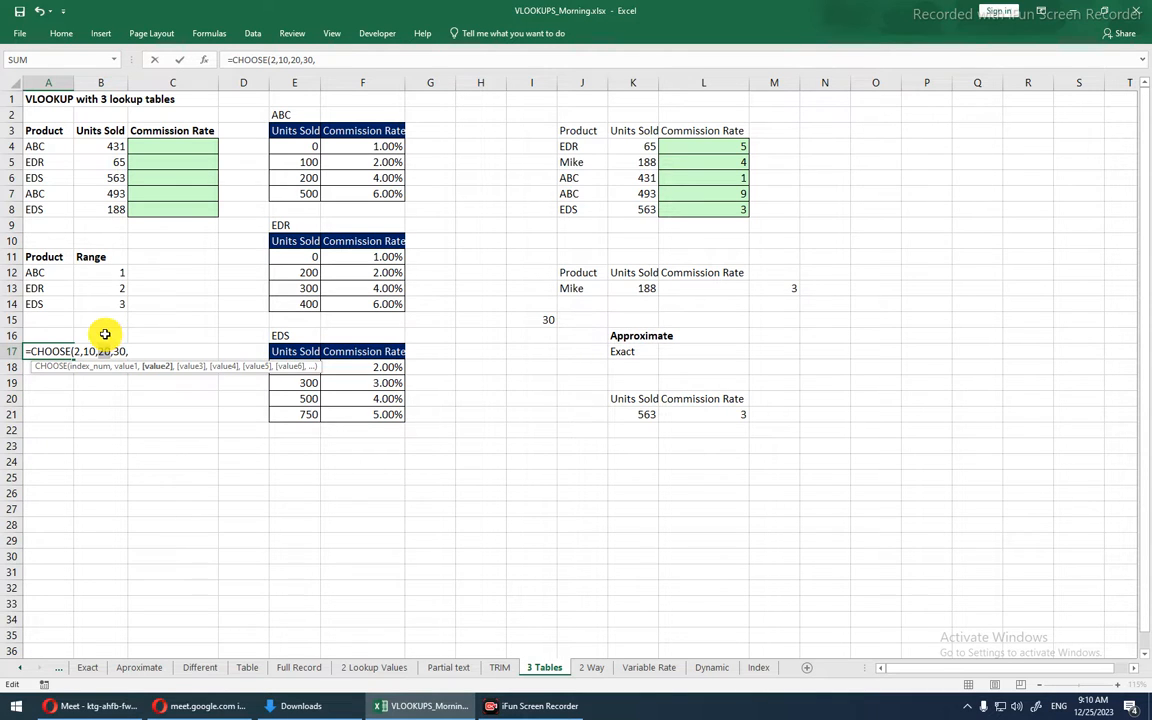
key("Escape")
- Start a VLOOKUP formula in A23 with A12 as the lookup value
left_click(67, 441)
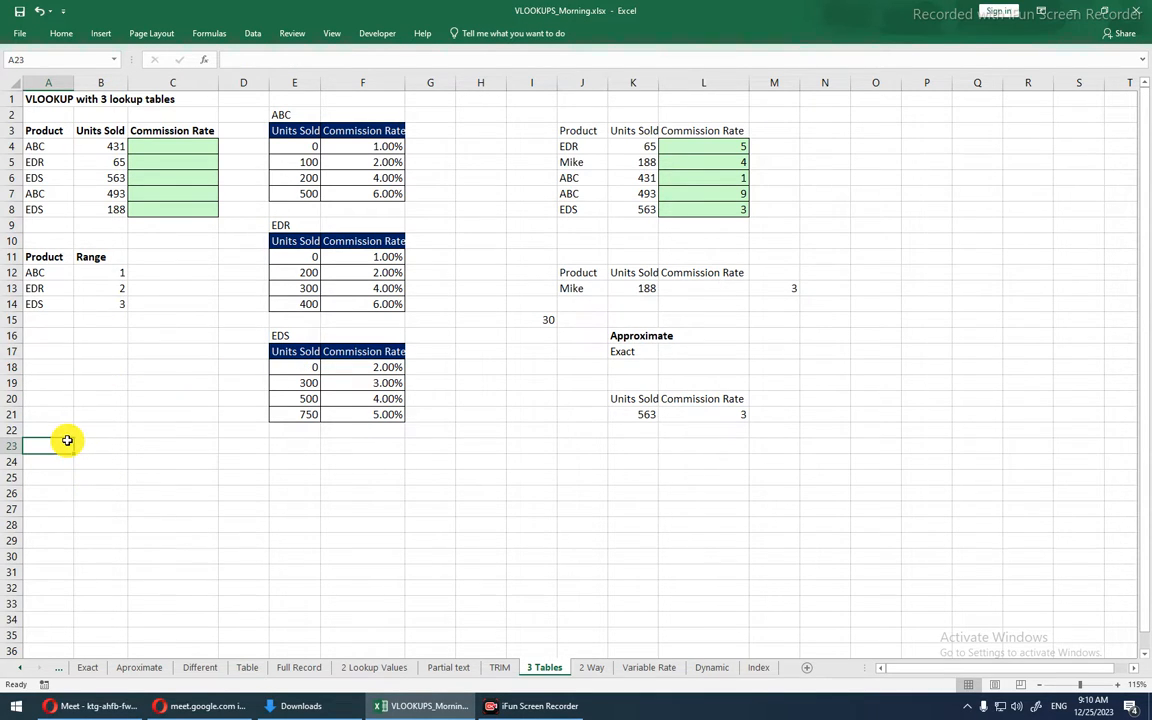
type("=vl")
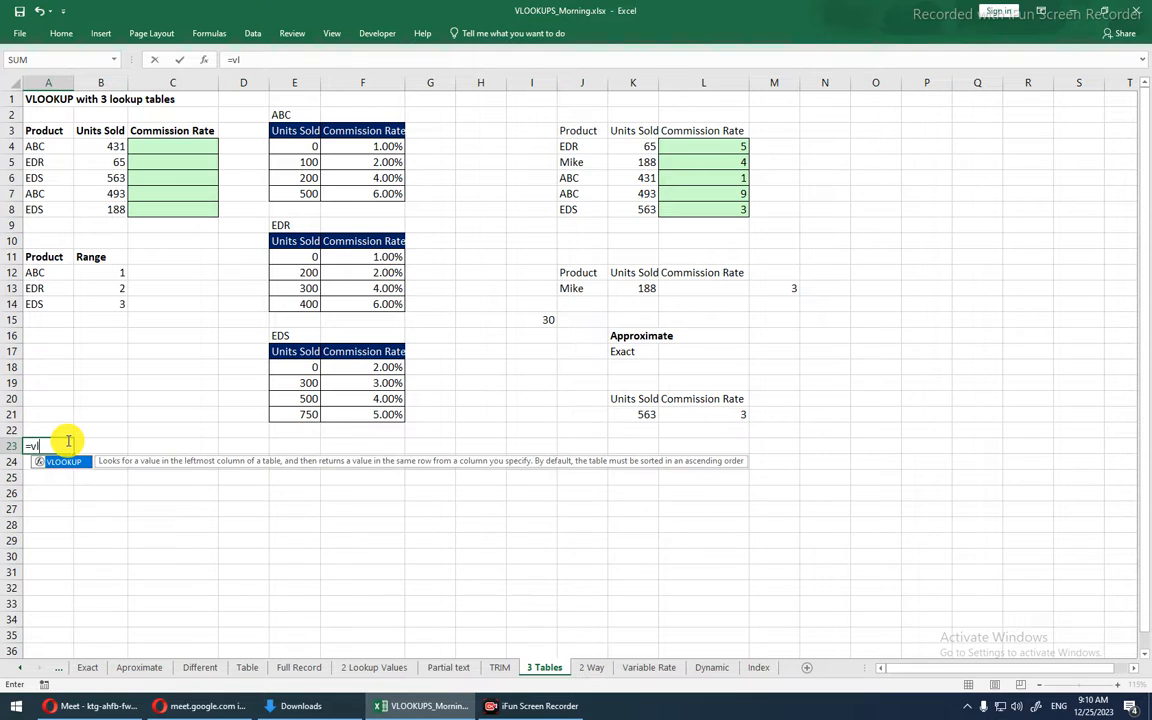
key("Tab")
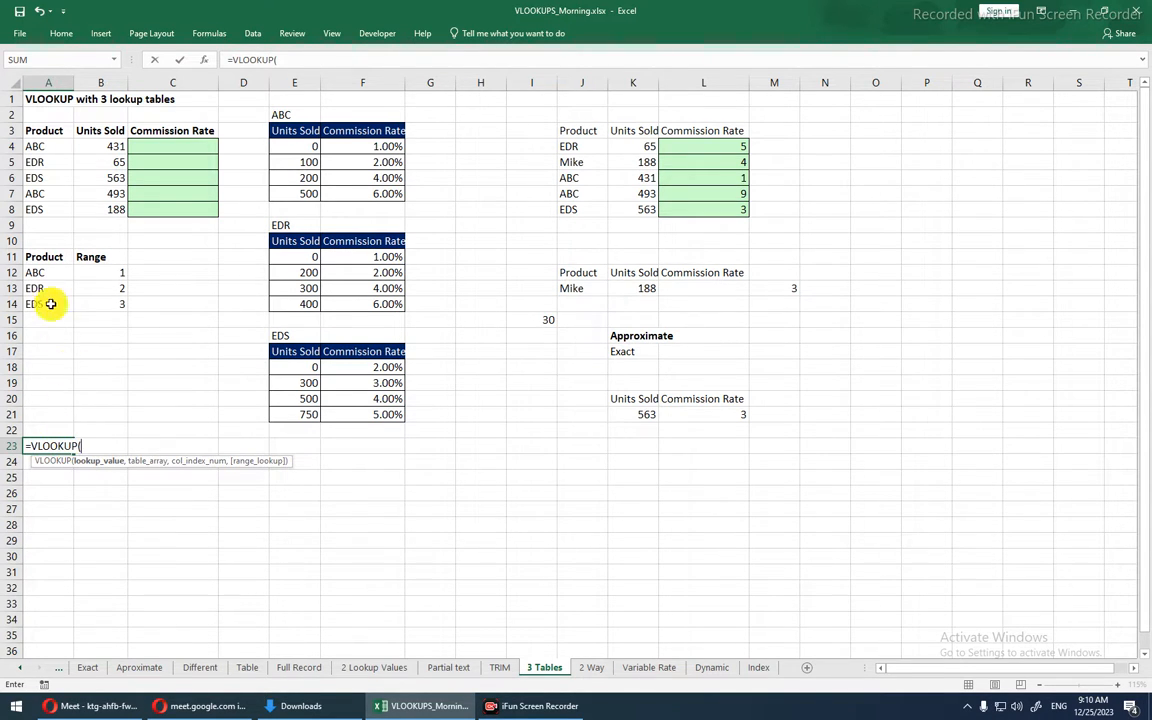
left_click(39, 273)
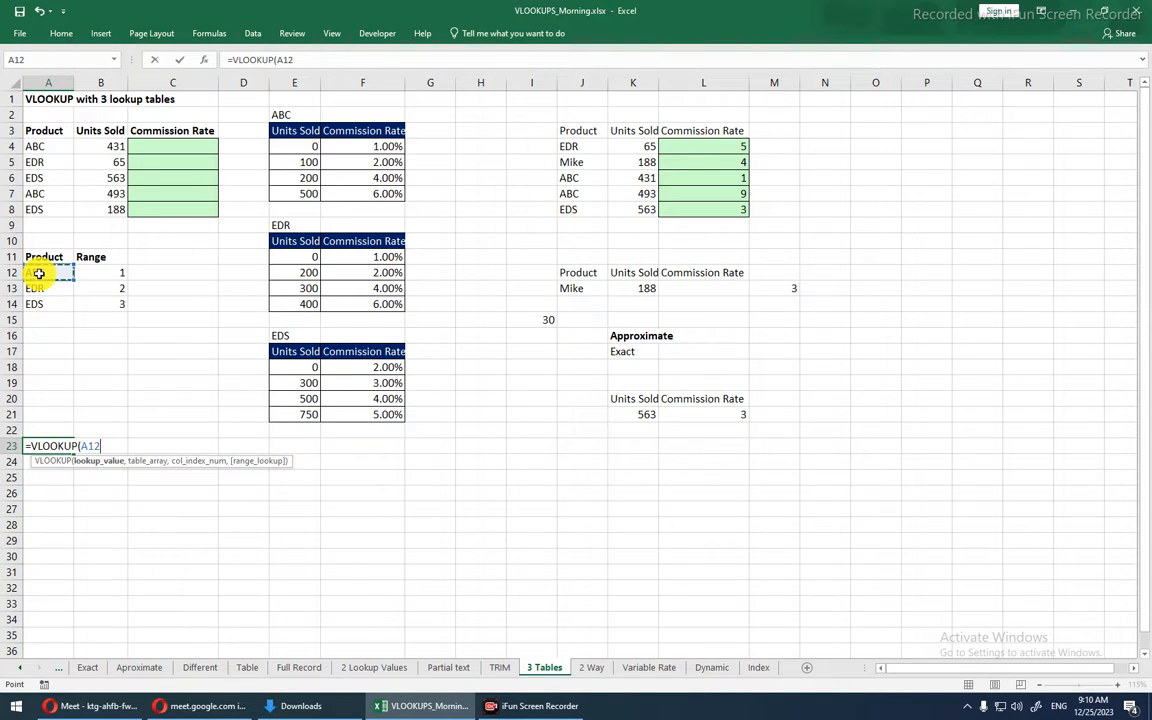
type(",")
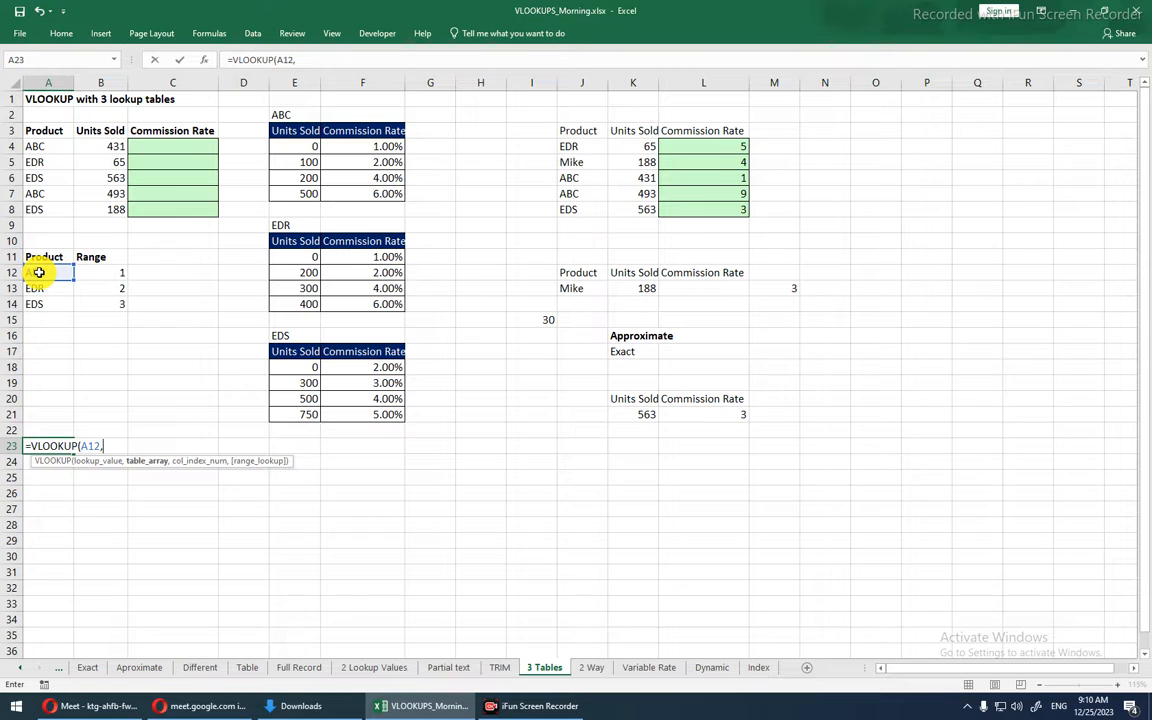
type("CHOOSE(")
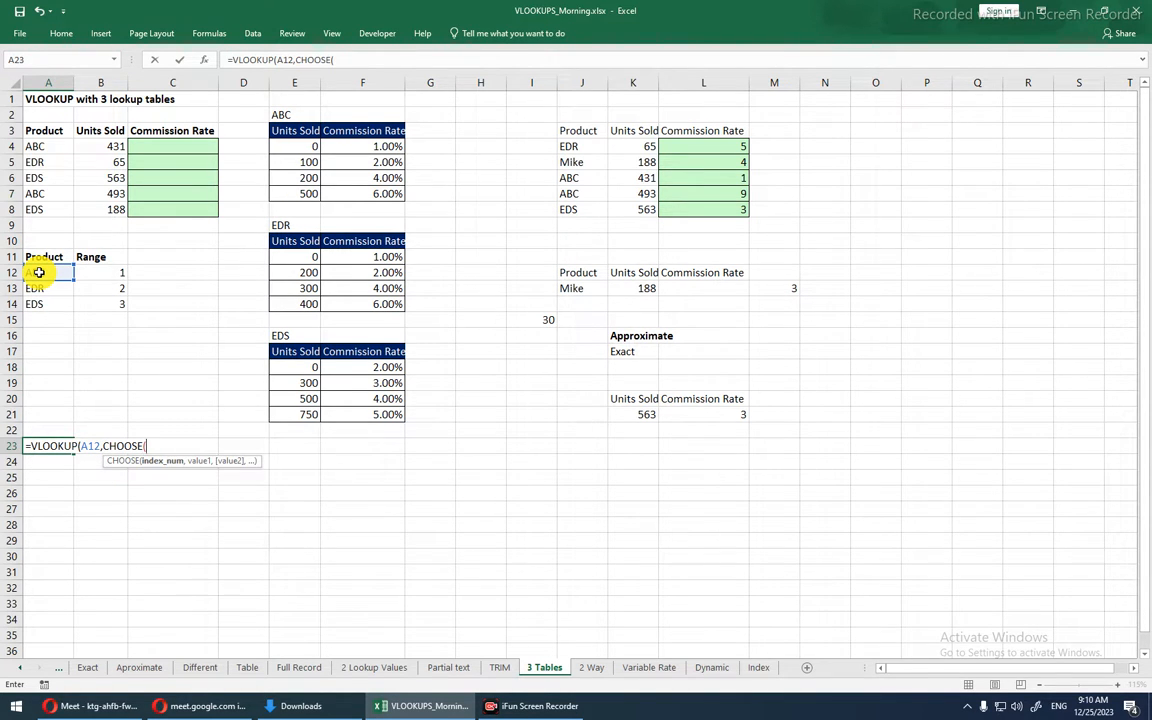
key("BackSpace")
key("BackSpace")
key("BackSpace")
key("BackSpace")
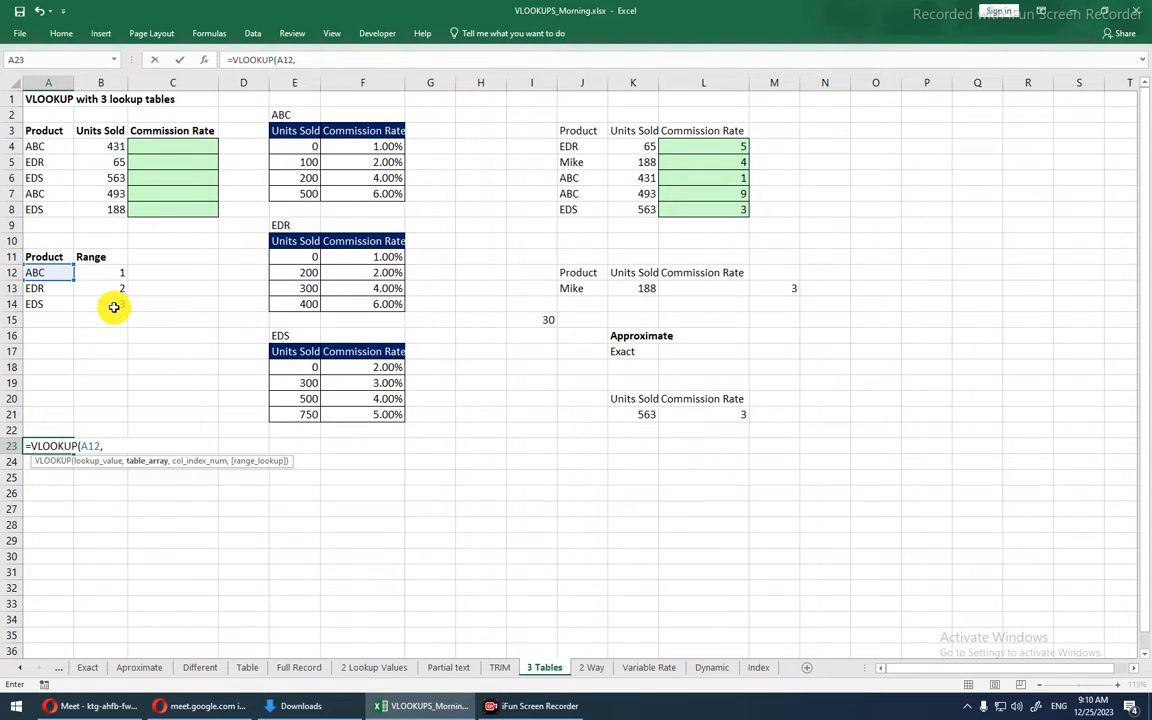
- Complete the VLOOKUP in A23 with the absolute table range $A$12:$B$14, column index 2 and exact match 0
left_click_drag(114, 307, 43, 270)
key("F4")
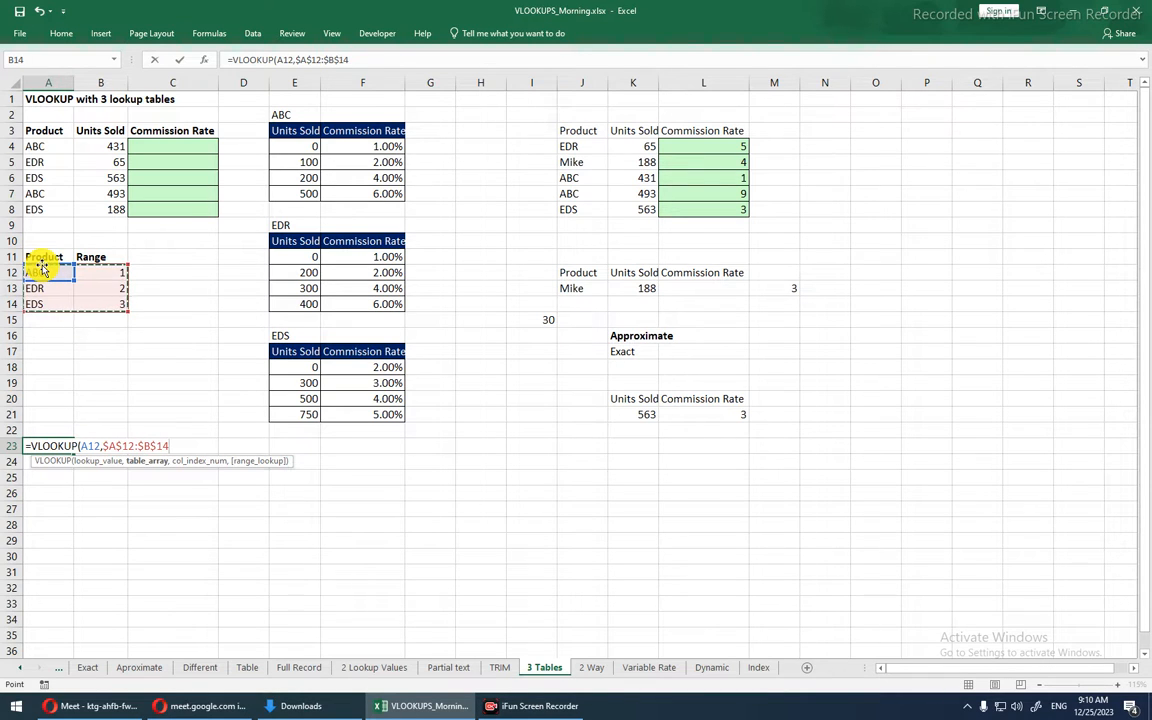
type(",")
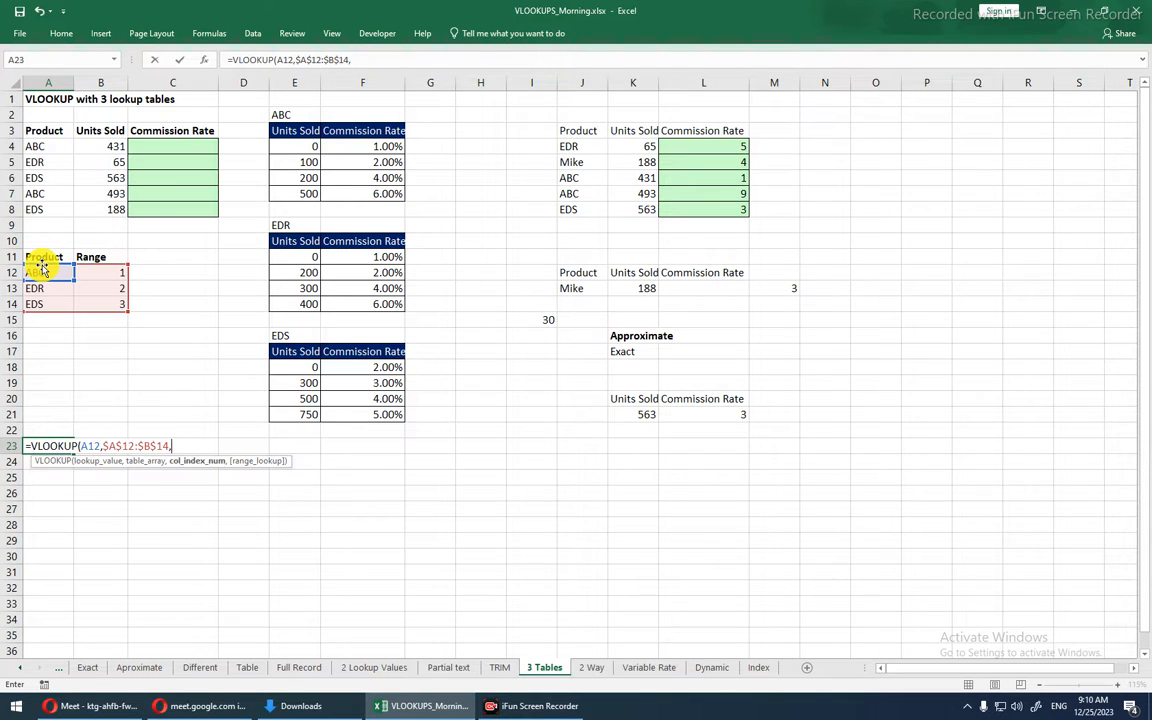
type("2,")
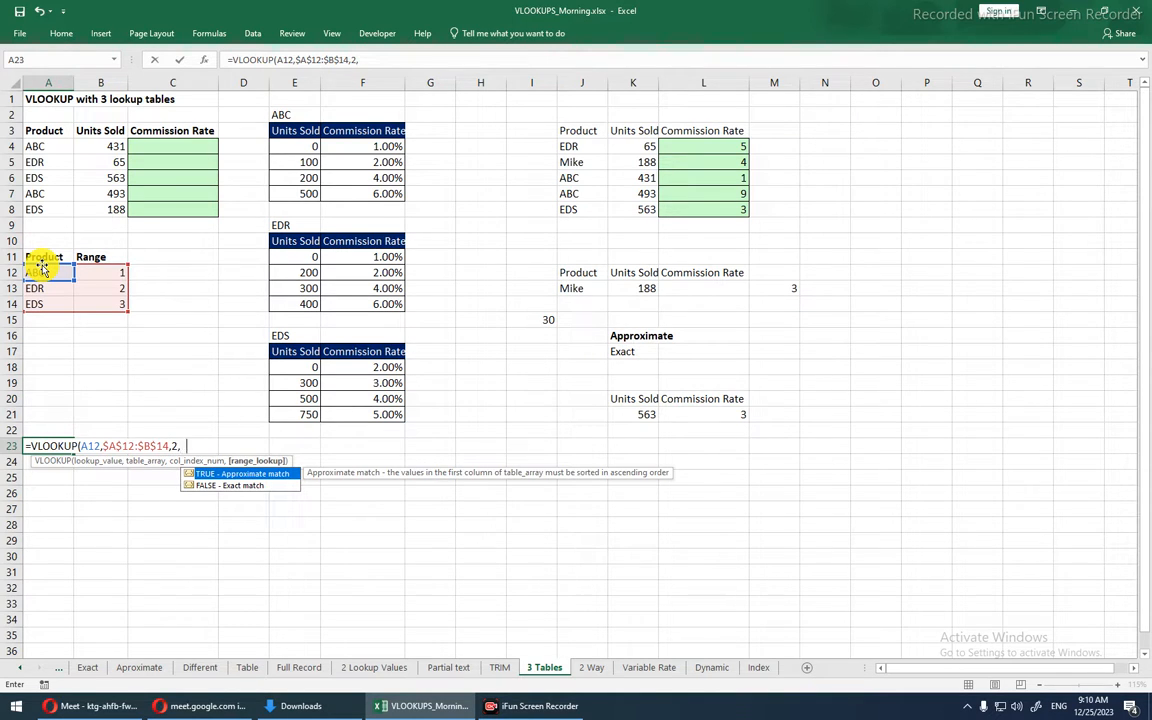
key("Return")
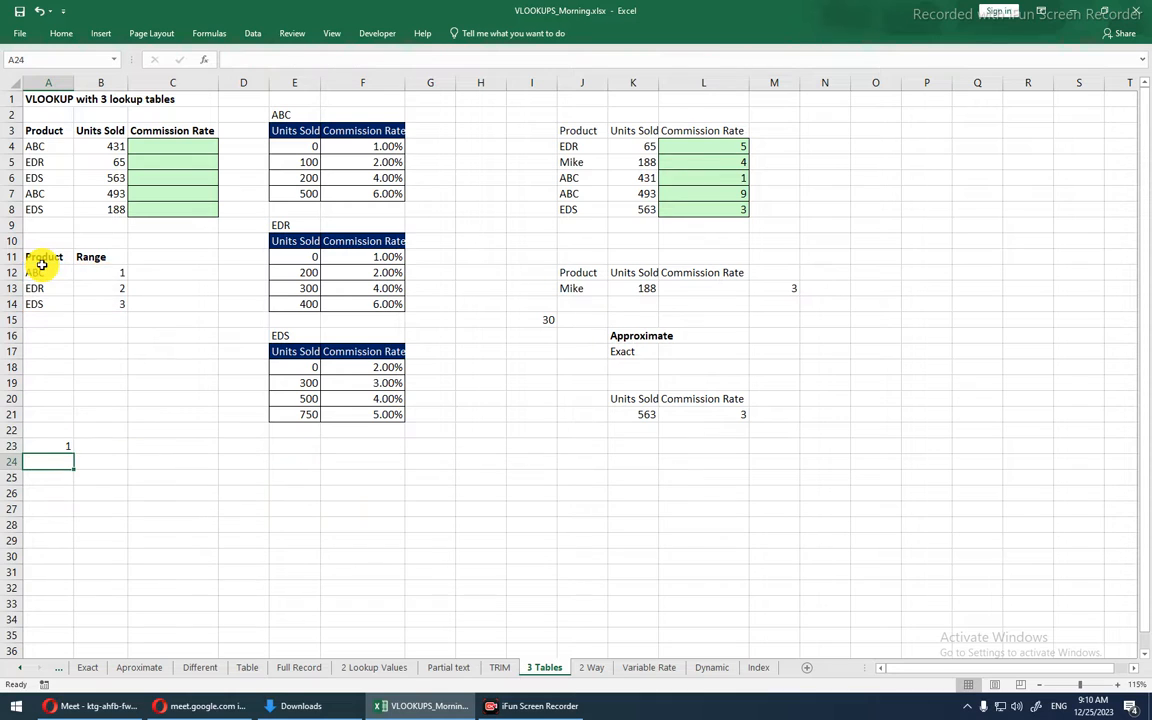
- Wrap the VLOOKUP in A23 in a CHOOSE function so that it serves as the index number
key("Up")
key("F2")
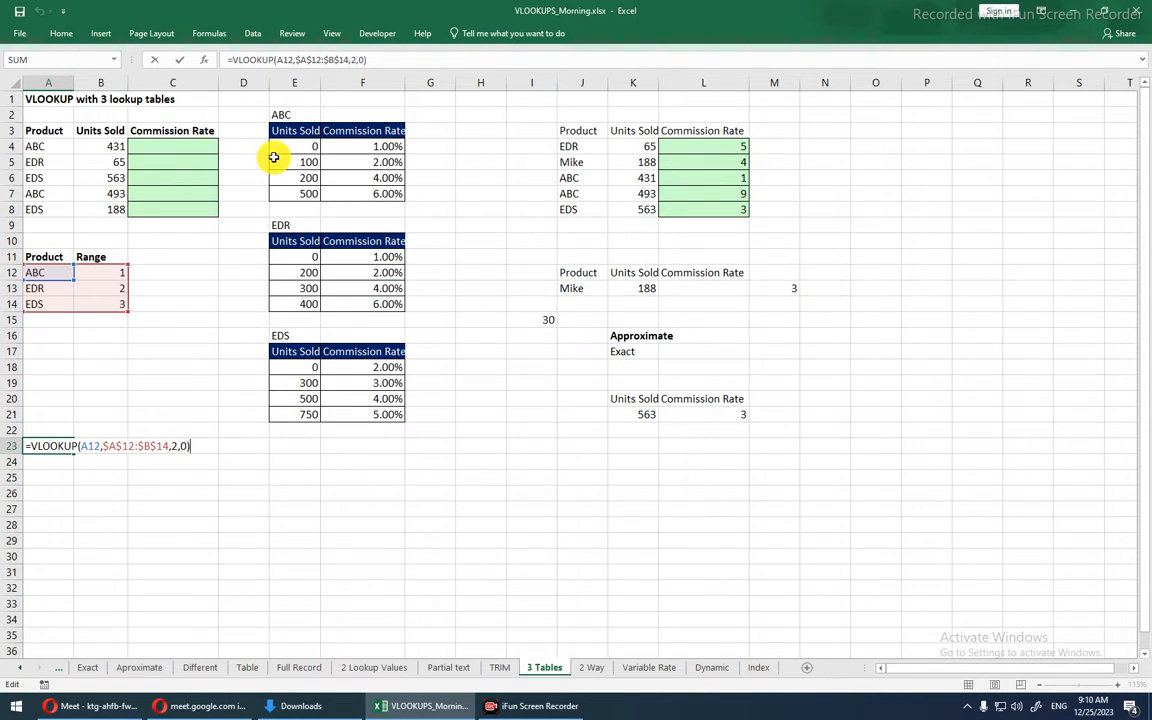
left_click_drag(34, 445, 201, 440)
left_click(201, 440)
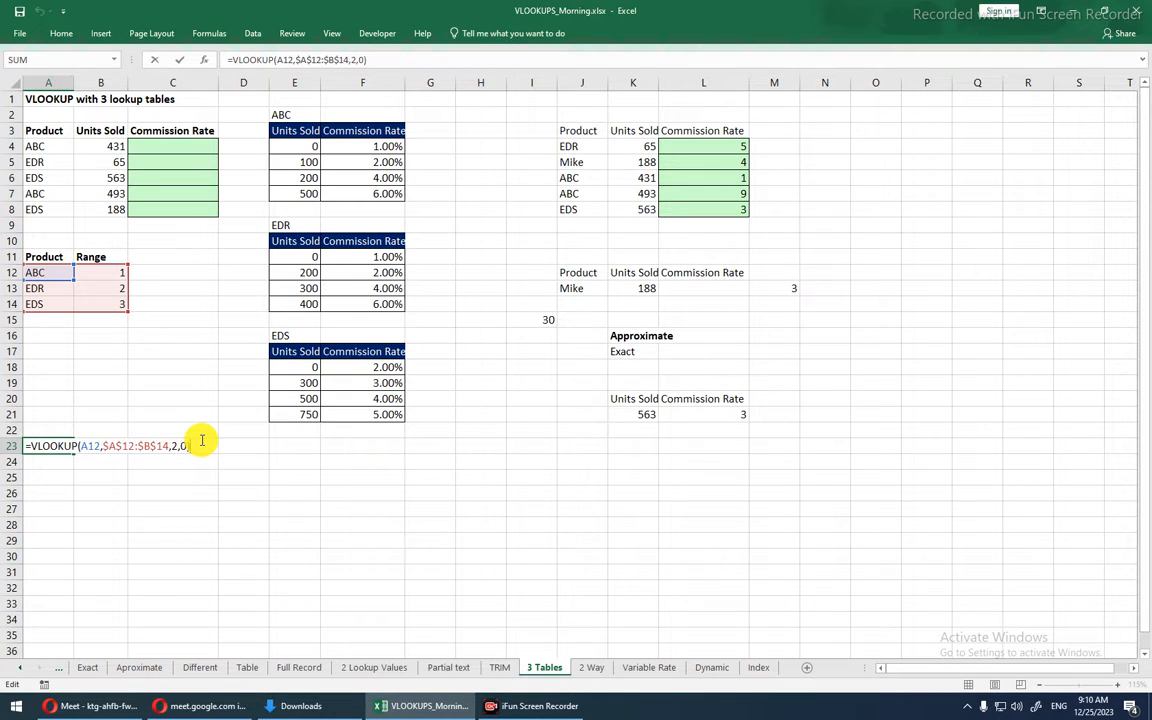
left_click(33, 445)
type("CHOOSE(")
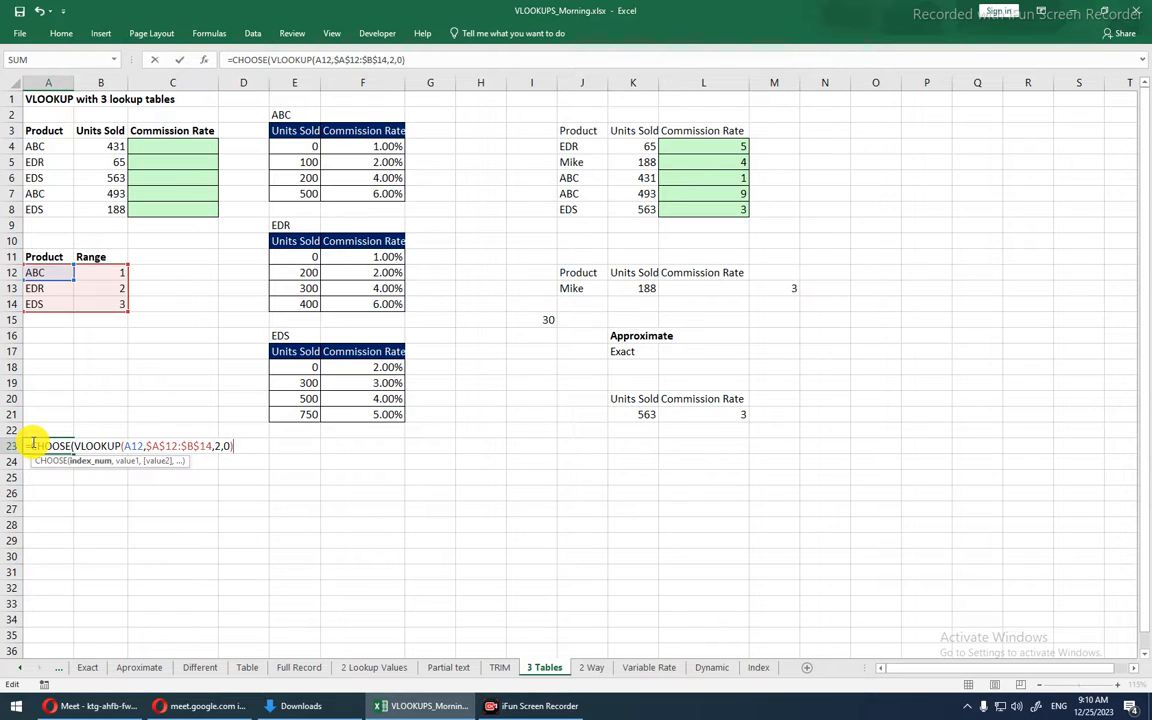
type(",")
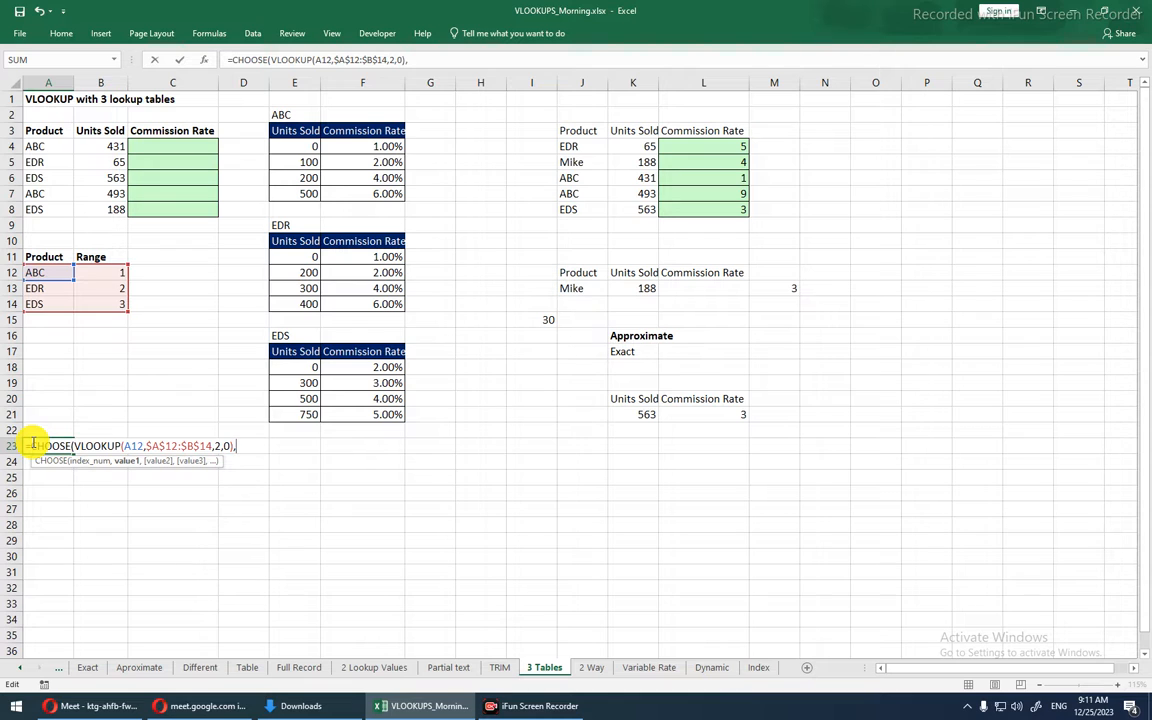
- Add the ABC, EDR and EDS table ranges $E$4:$F$7, E11:F14 and E18:F21 as the CHOOSE values and close the function
left_click_drag(278, 150, 376, 192)
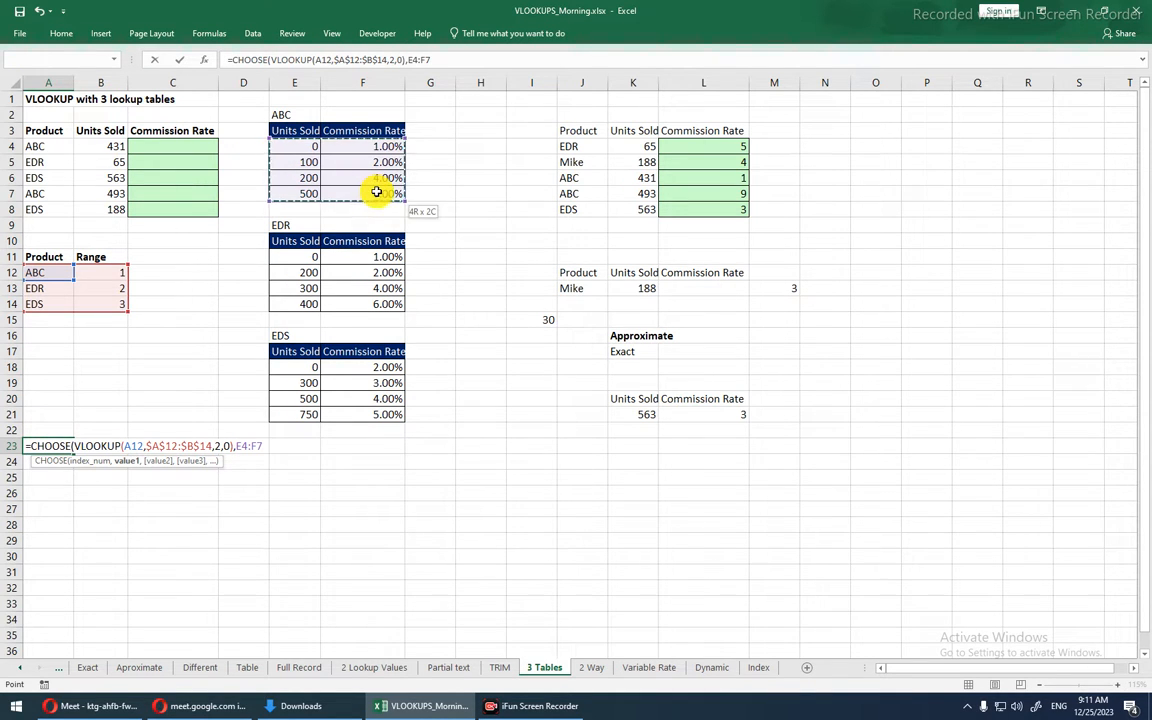
key("F4")
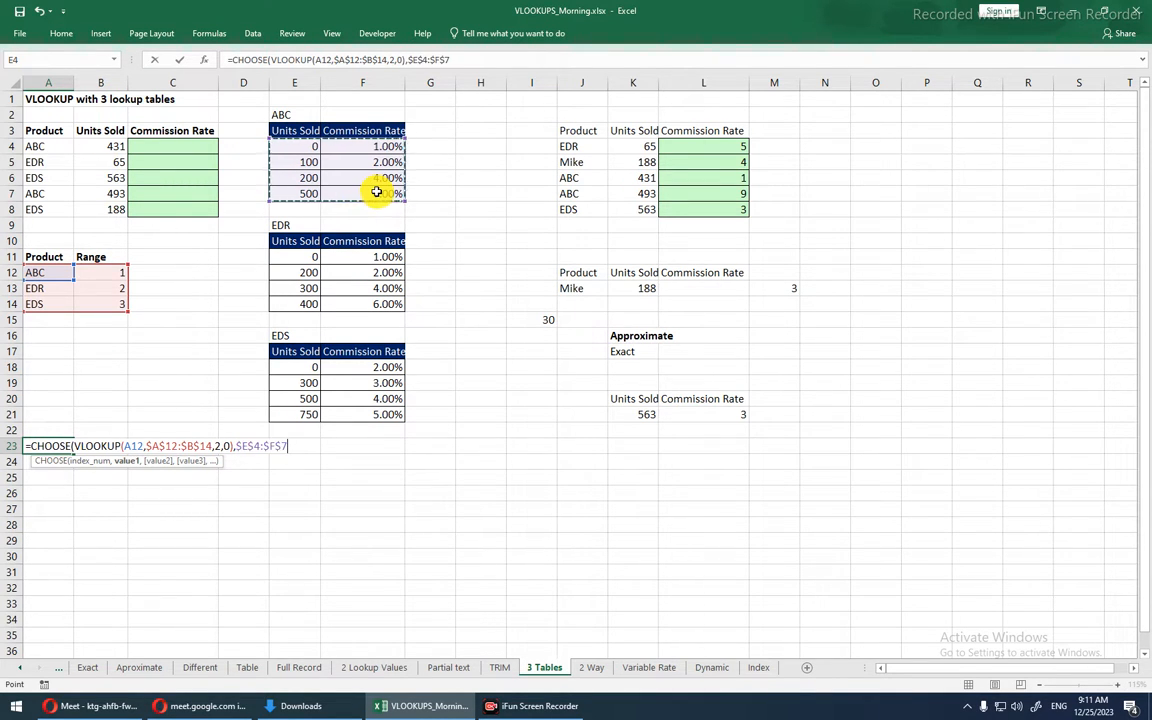
type(",")
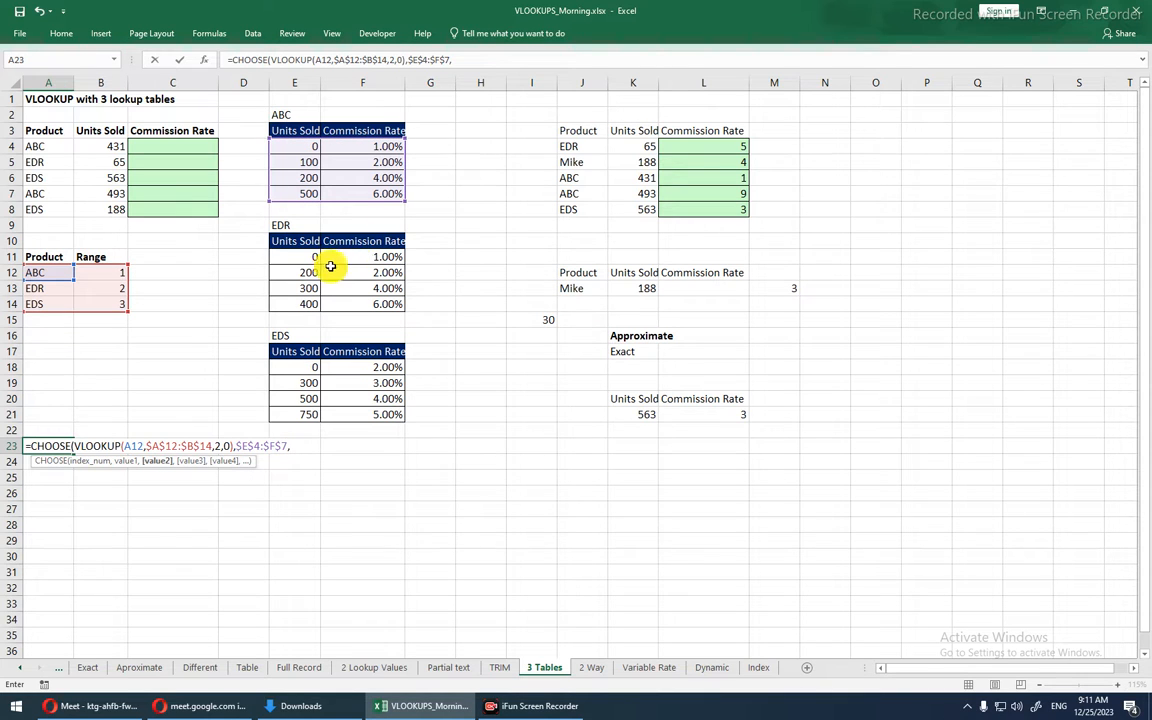
left_click_drag(296, 257, 370, 305)
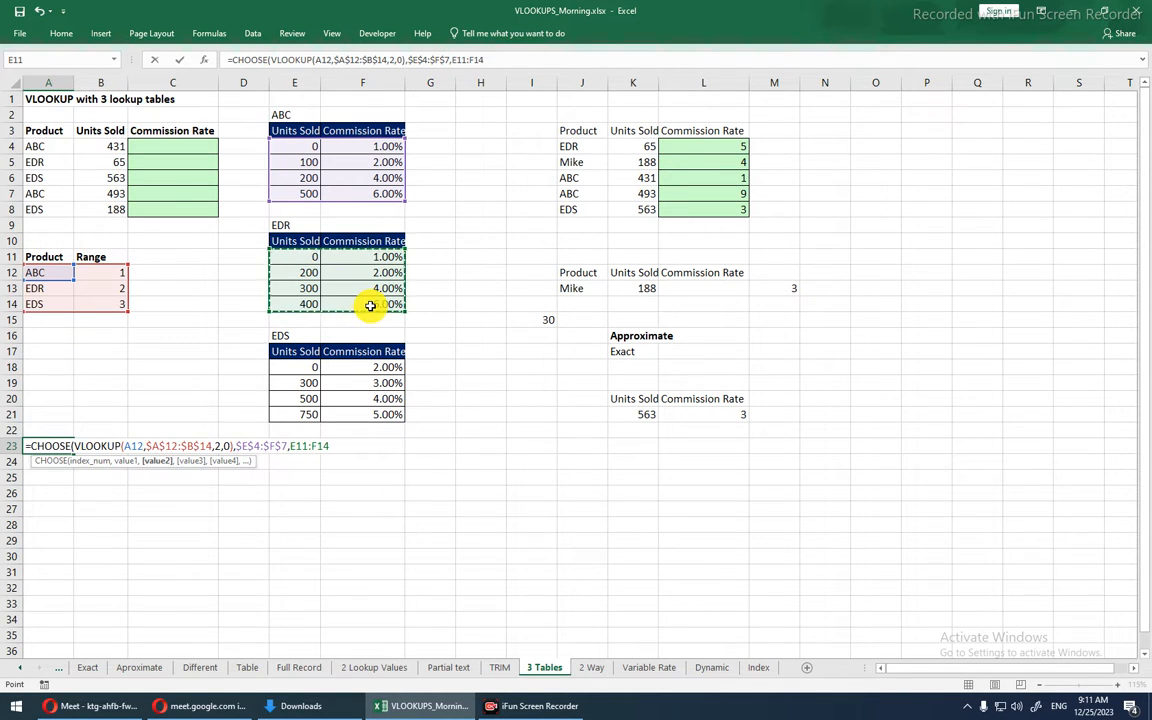
type(",")
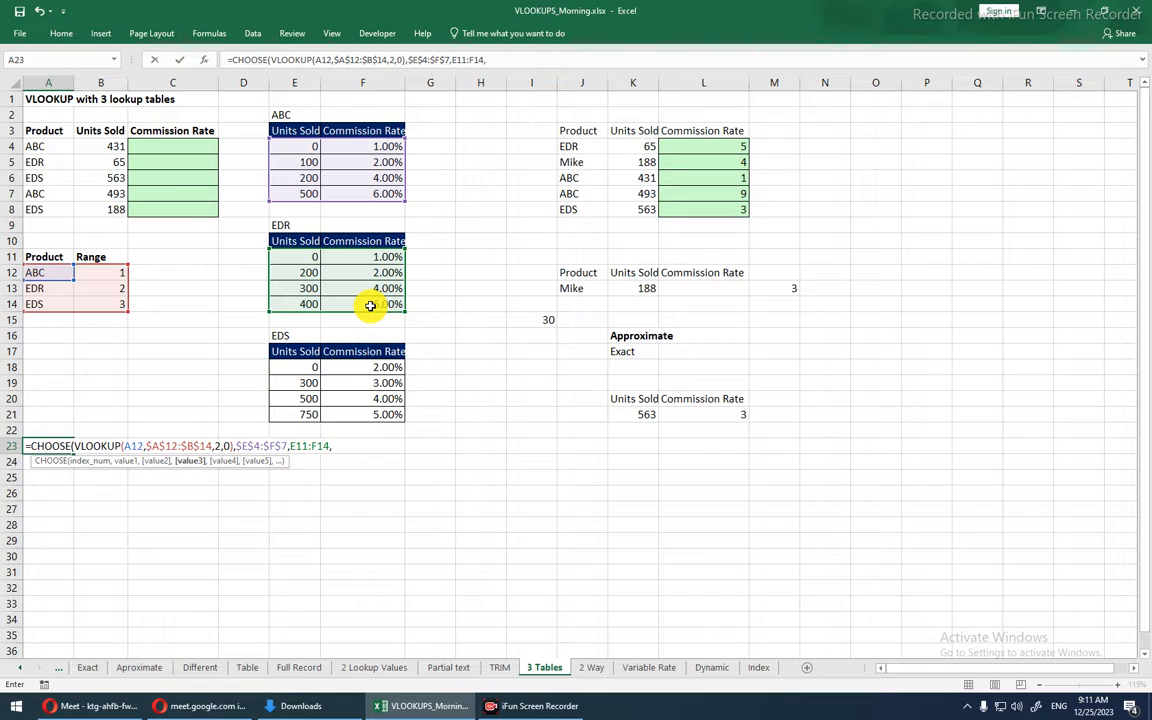
left_click_drag(309, 372, 379, 413)
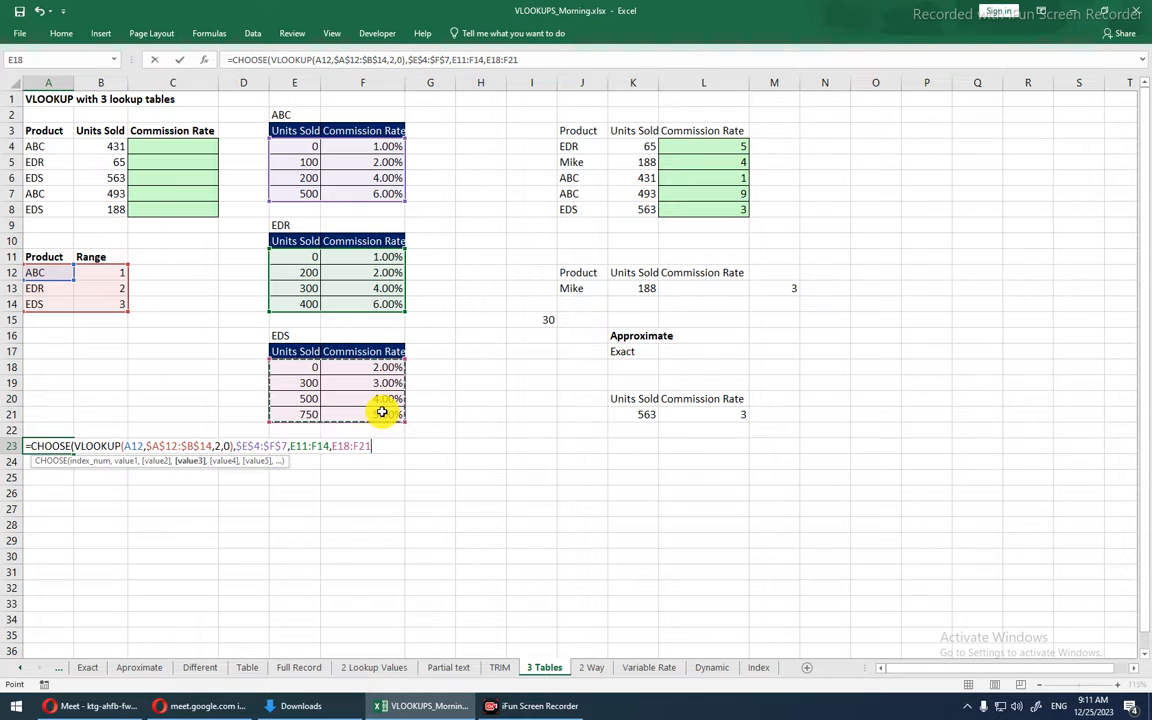
type(")")
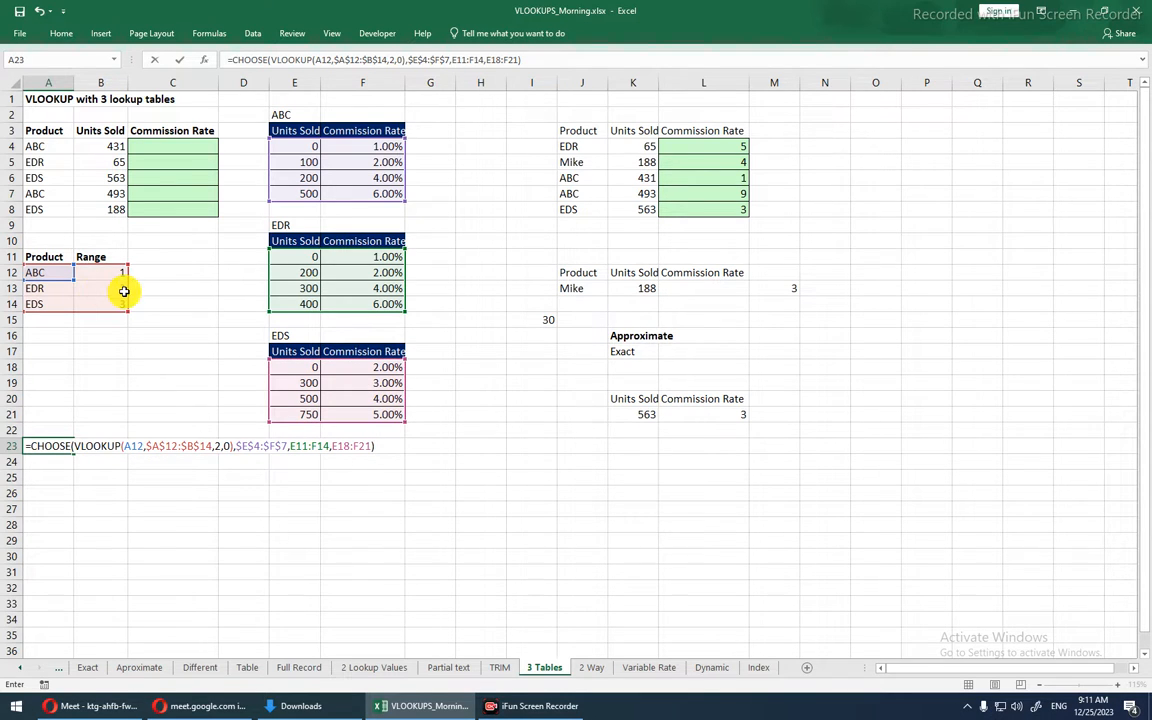
- Highlight the nested VLOOKUP index argument inside the CHOOSE formula in A23 to examine it
left_click(75, 446)
left_click_drag(75, 446, 231, 446)
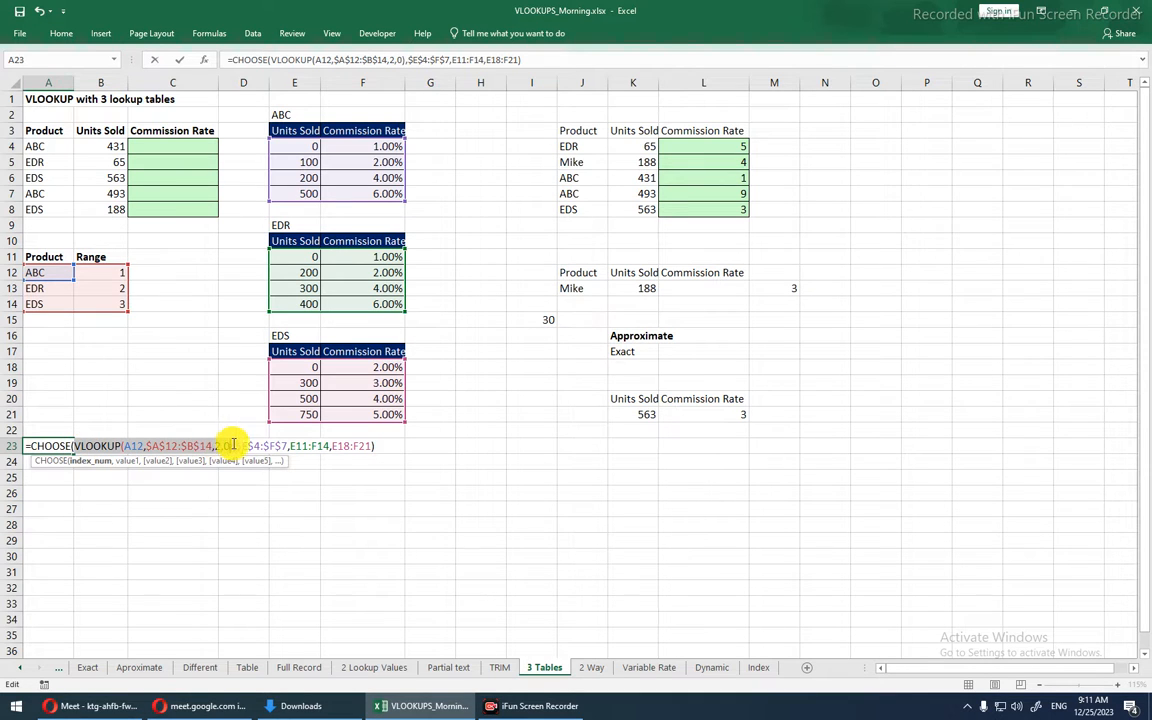
left_click_drag(231, 446, 237, 446)
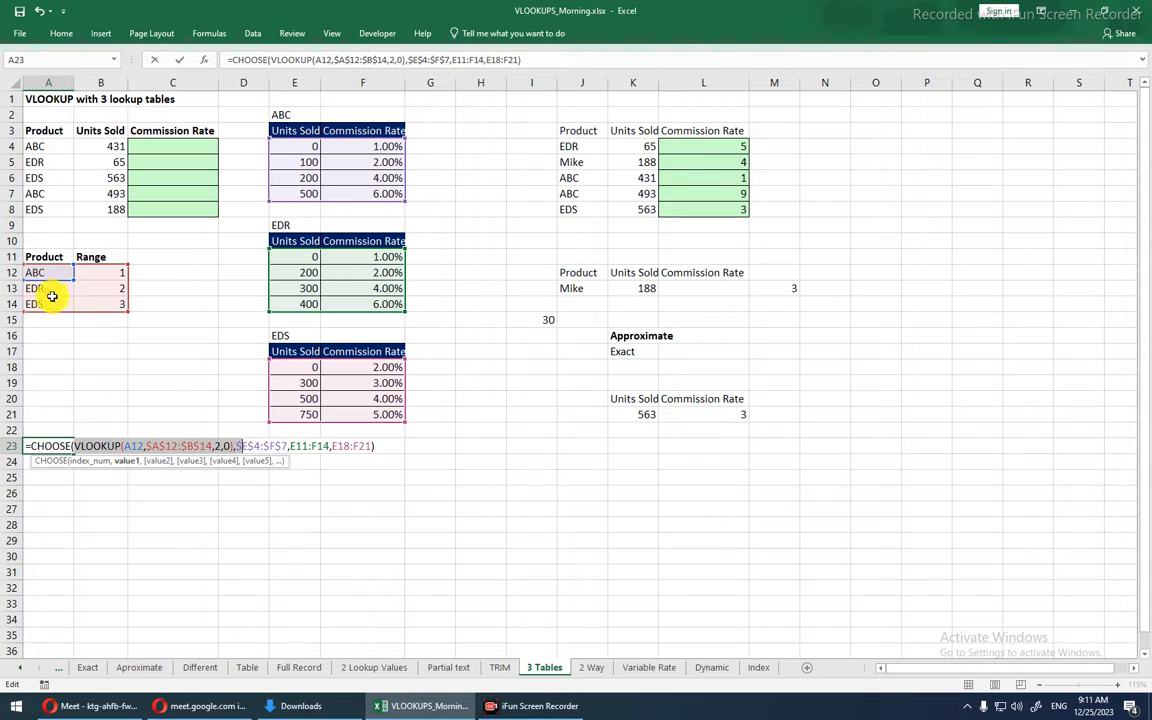
key("shift+Left")
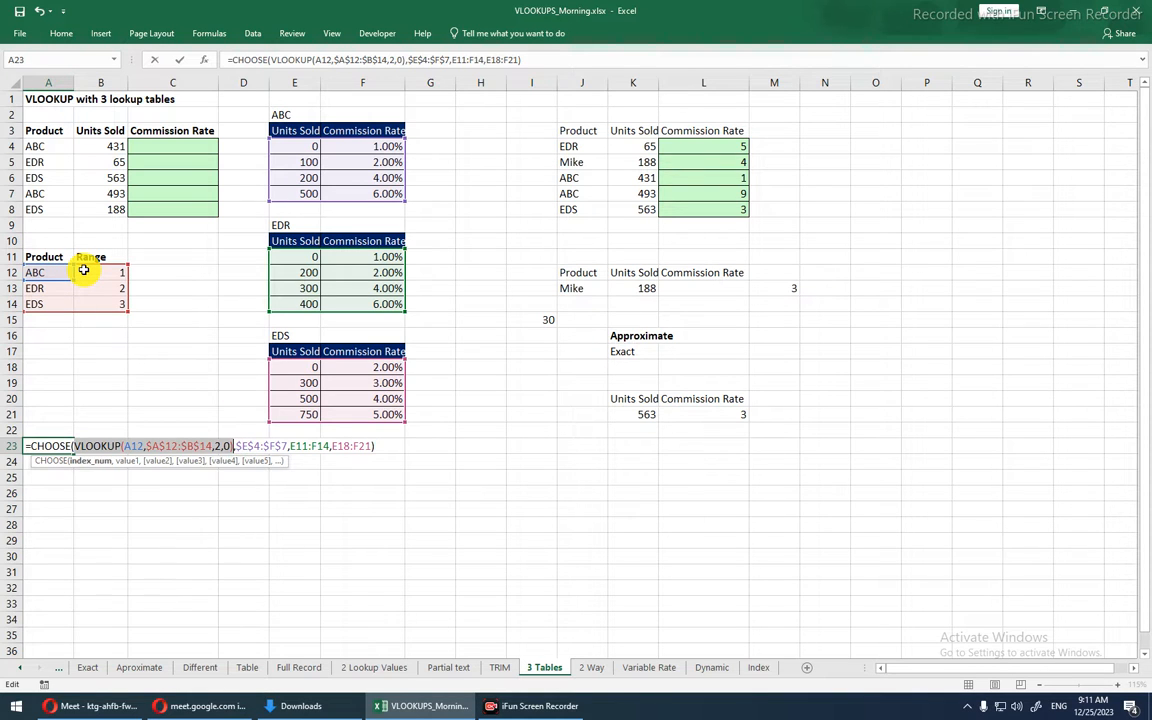
- Evaluate the nested VLOOKUP index inside the CHOOSE formula in A23 and restore the full expression
key("F9")
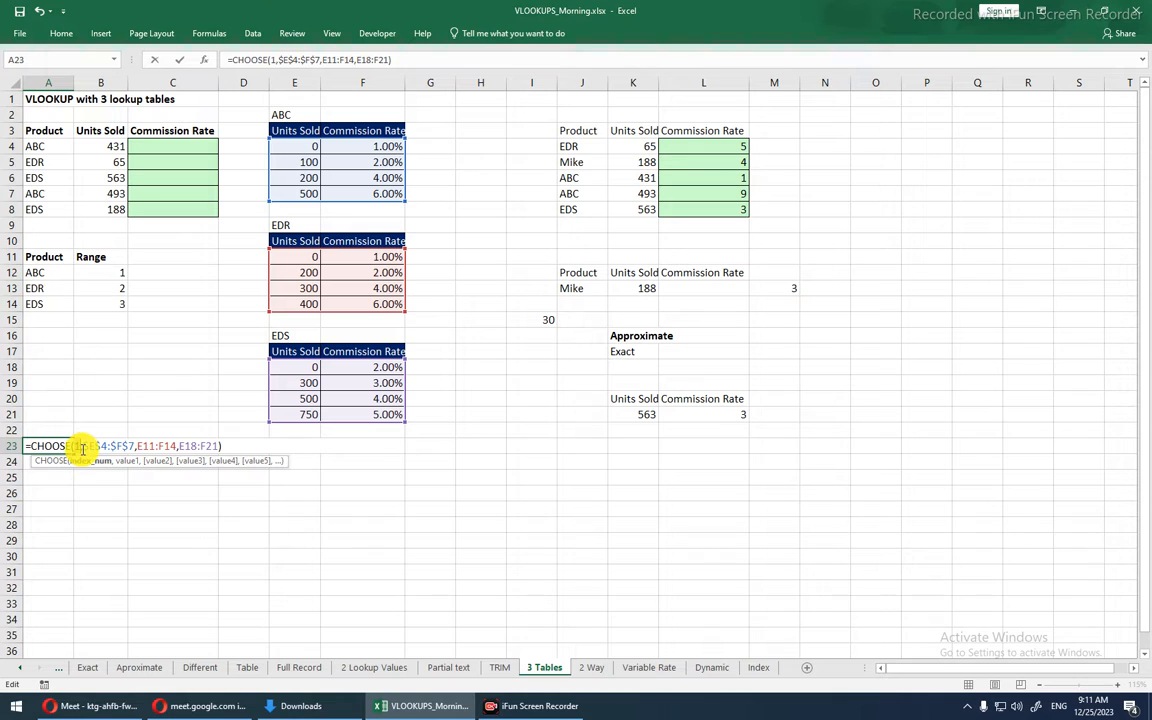
left_click(132, 446)
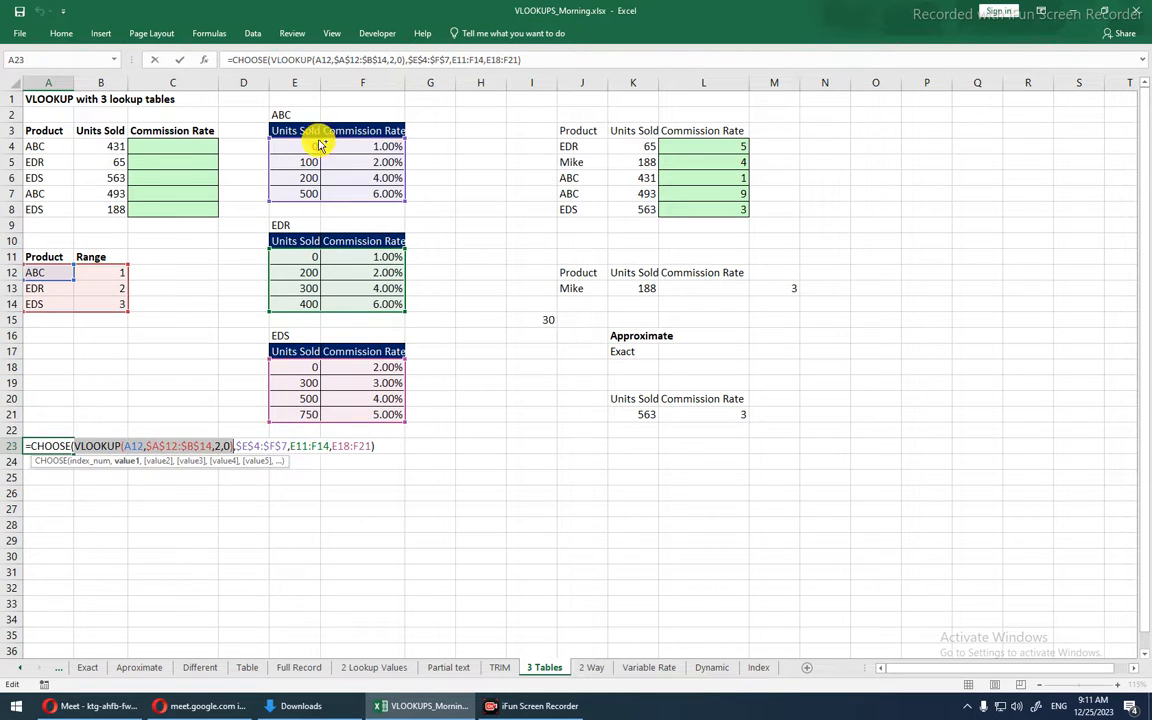
left_click(48, 279)
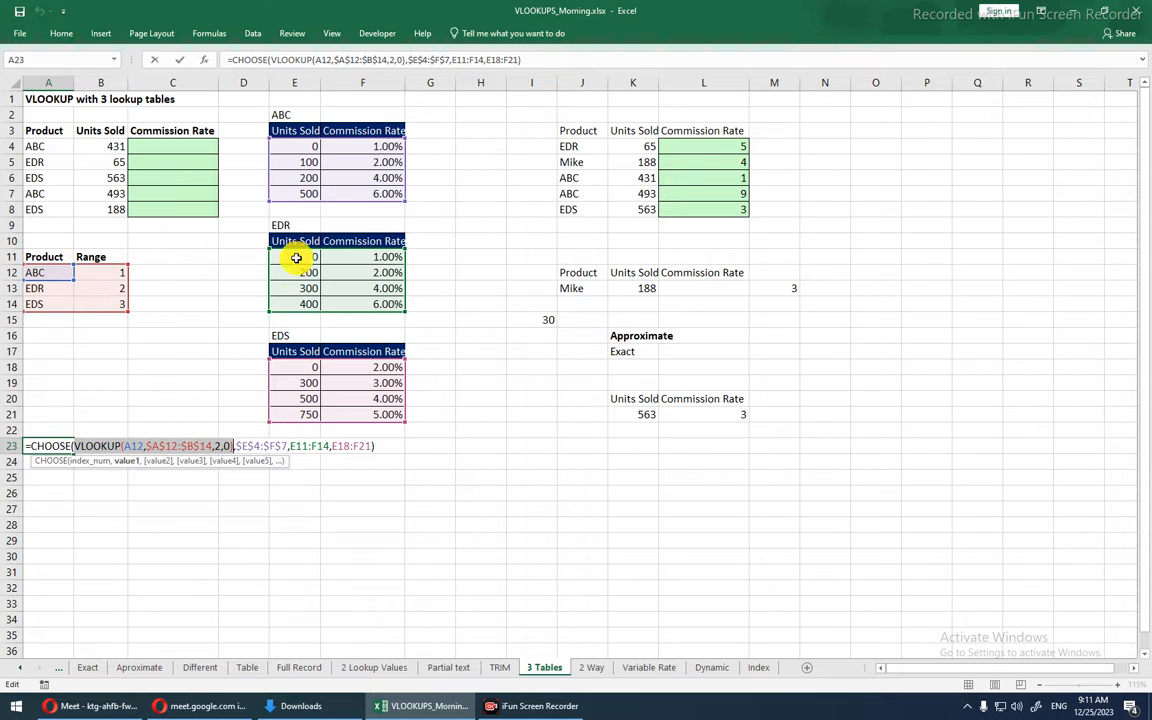
- Highlight the EDR range argument E11:F14 in A23's CHOOSE formula to examine it, and leave the cell without saving the edit
left_click(292, 445)
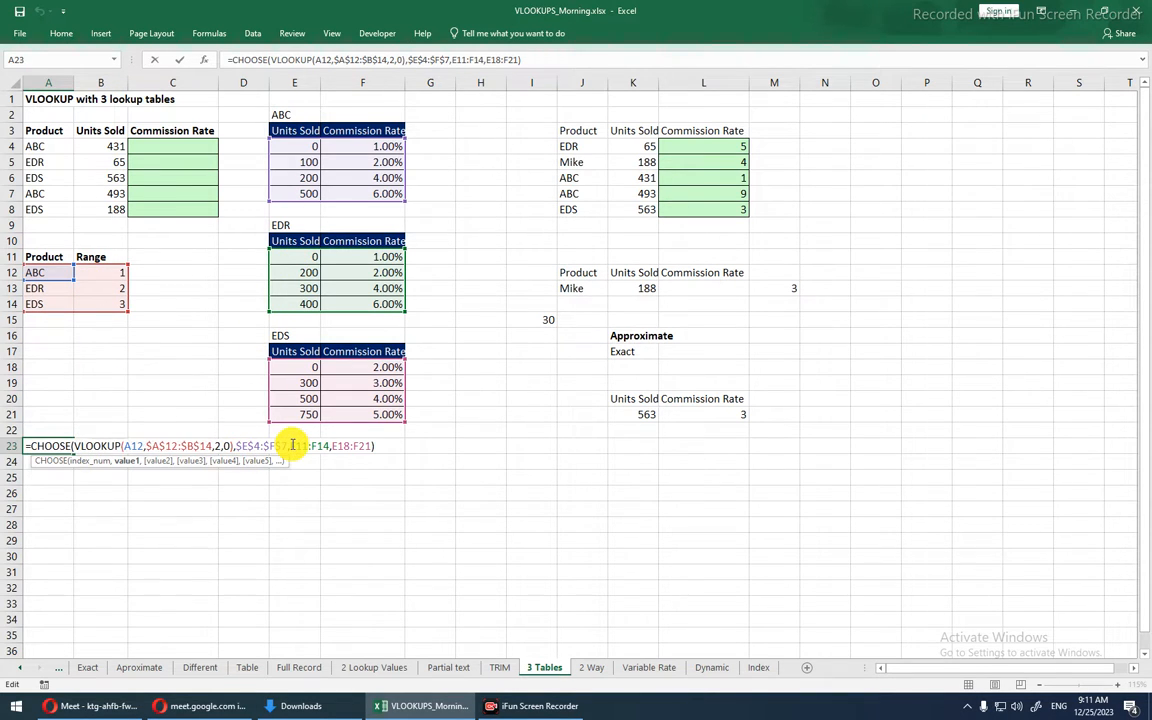
left_click_drag(292, 445, 326, 445)
left_click(328, 445)
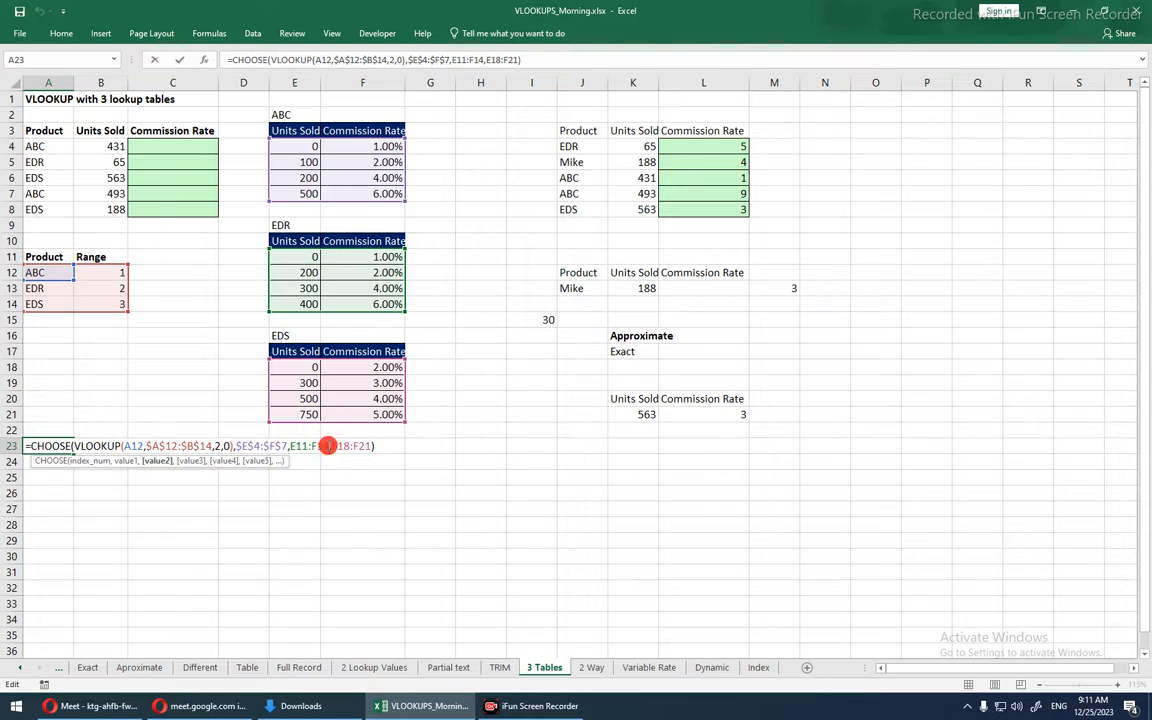
left_click_drag(325, 446, 298, 446)
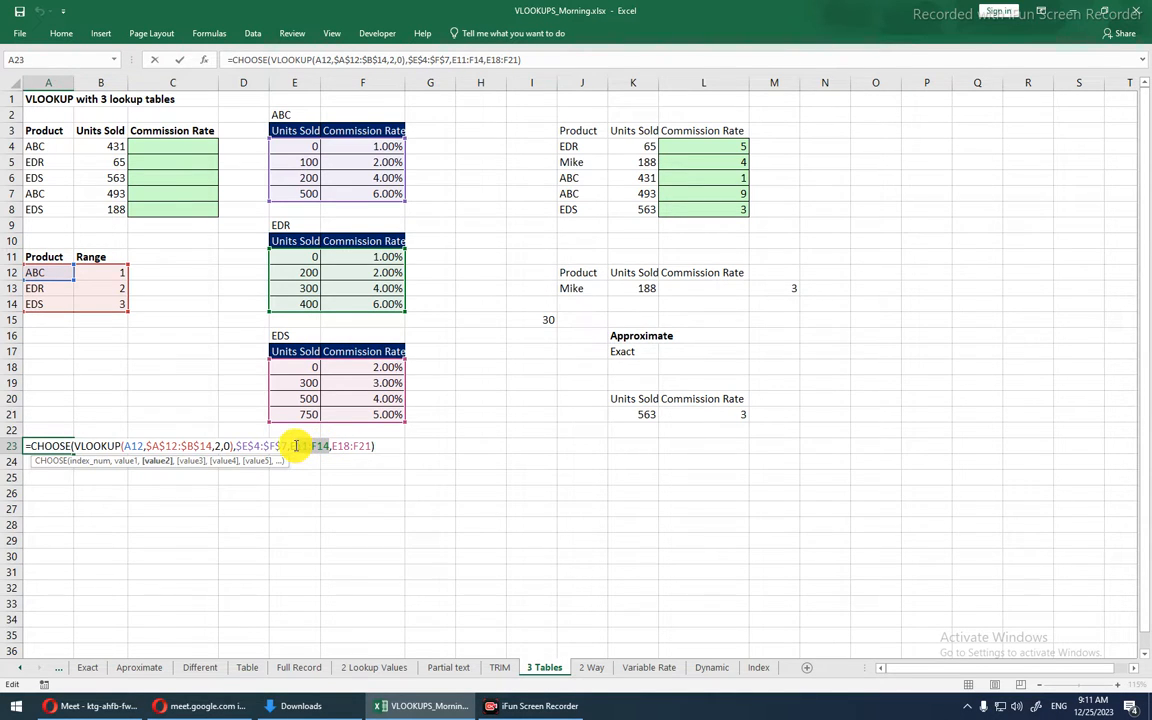
left_click(295, 445)
left_click_drag(291, 445, 324, 443)
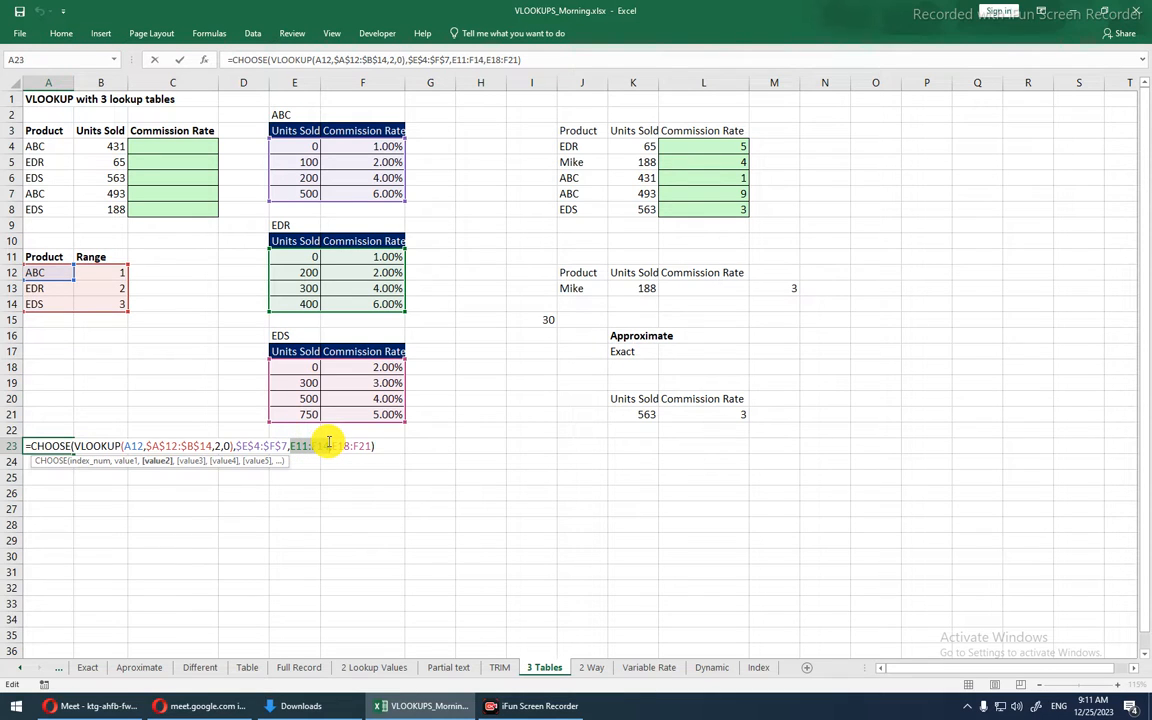
left_click(328, 444)
key("Escape")
- Start a VLOOKUP in C4 with the product in A4 as the lookup value
left_click(193, 151)
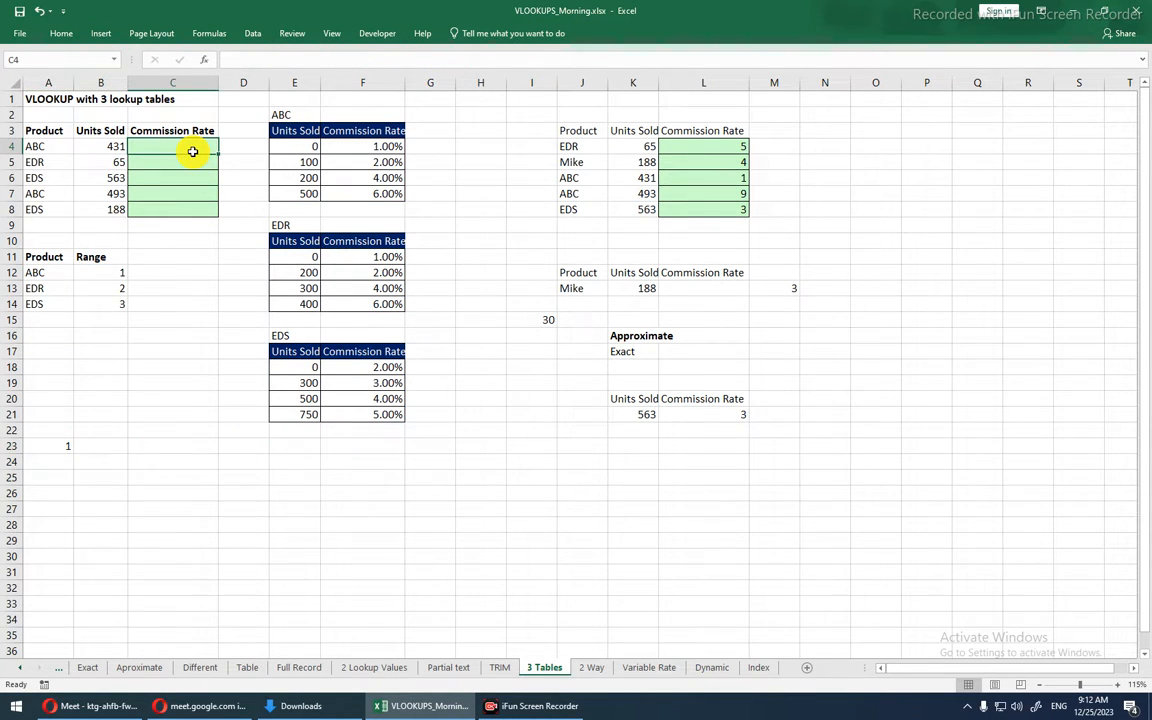
type("=")
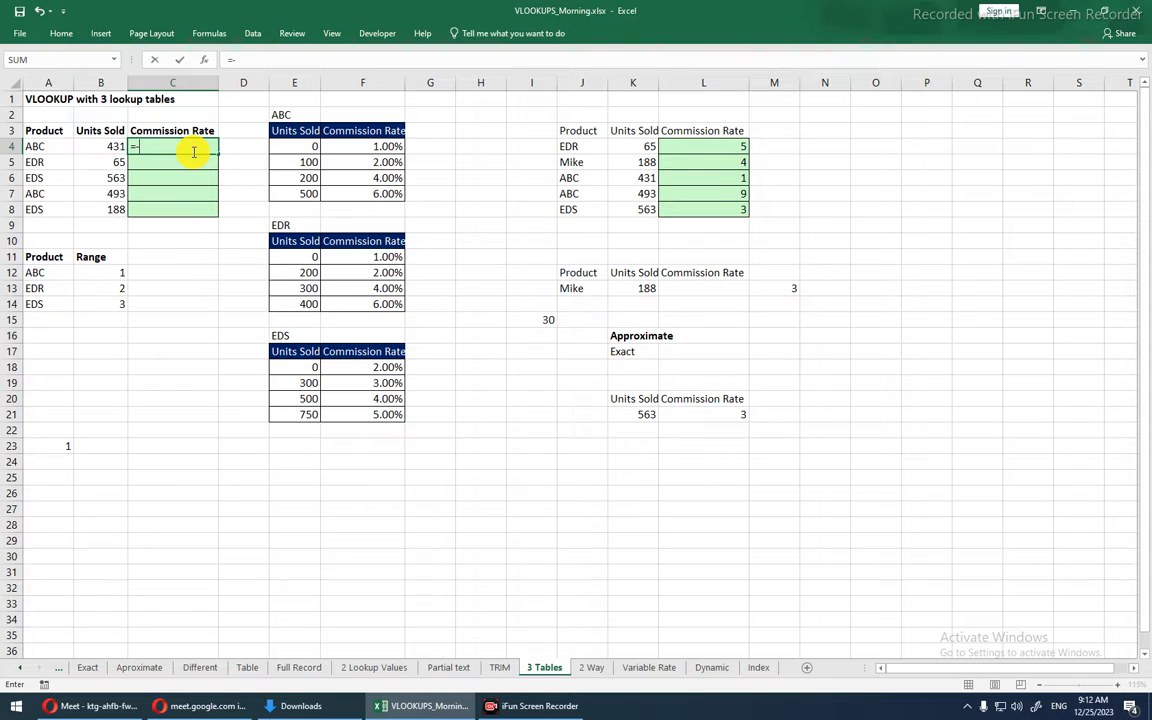
type("vl")
key("Tab")
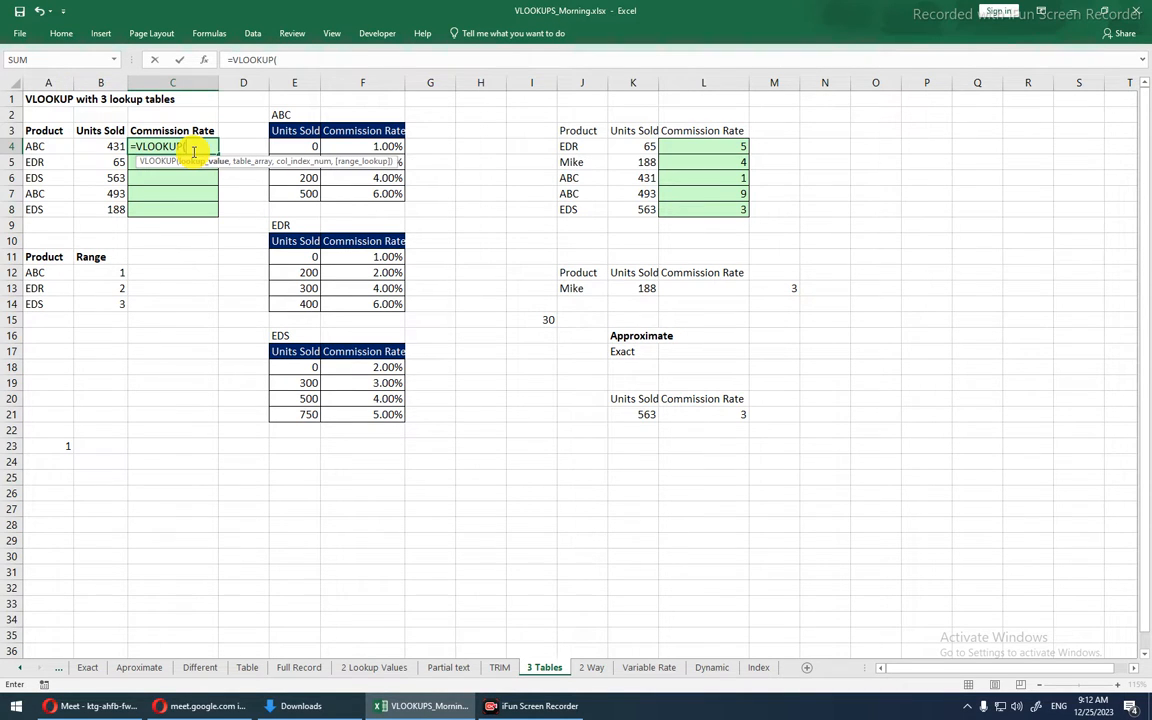
left_click(53, 147)
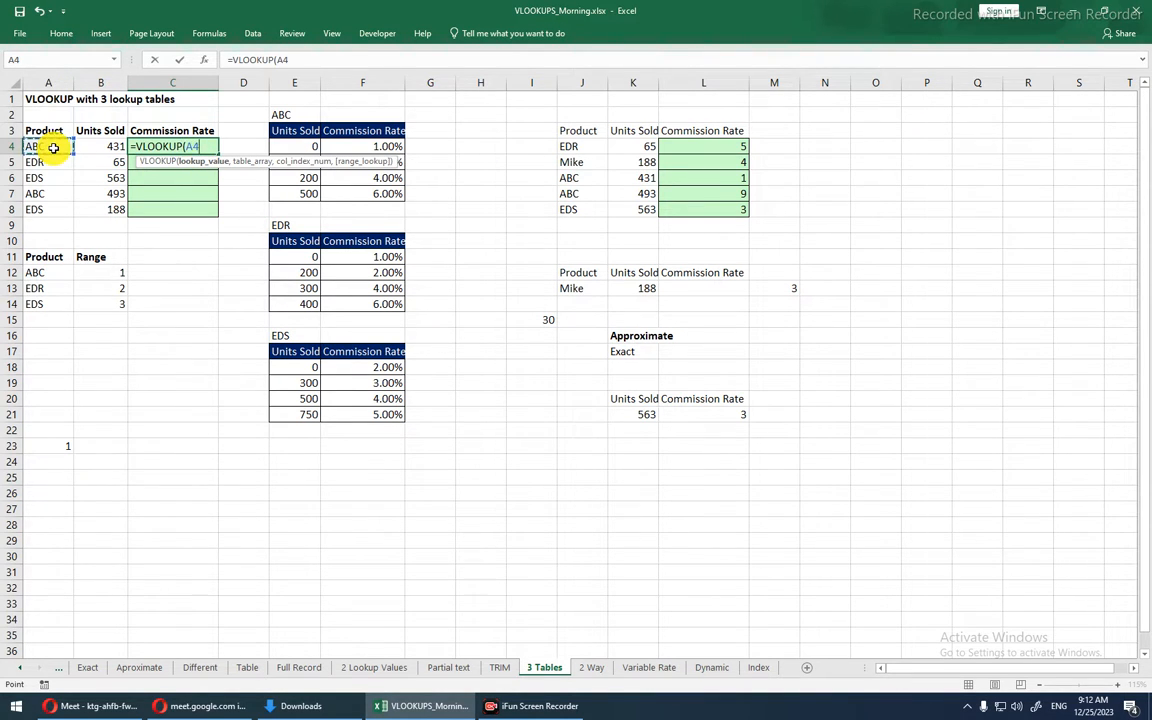
type(",")
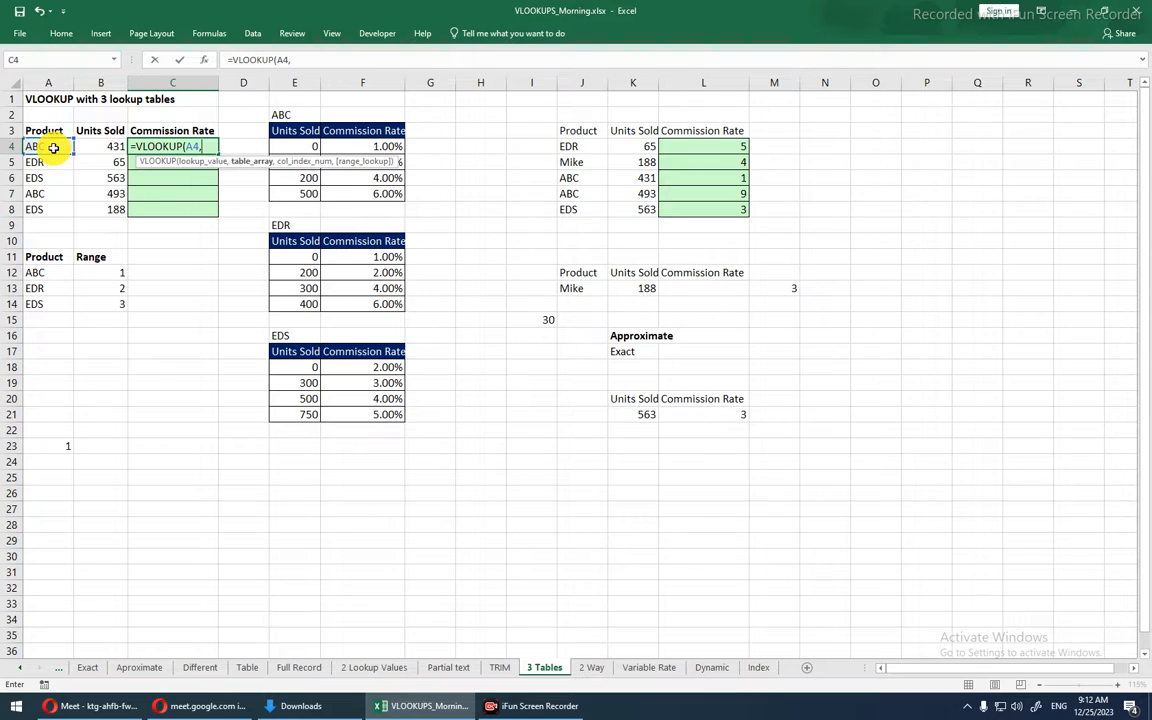
- Set the table array of the C4 VLOOKUP to the Product/Range helper table as the absolute range $A$12:$B$14
left_click(400, 194)
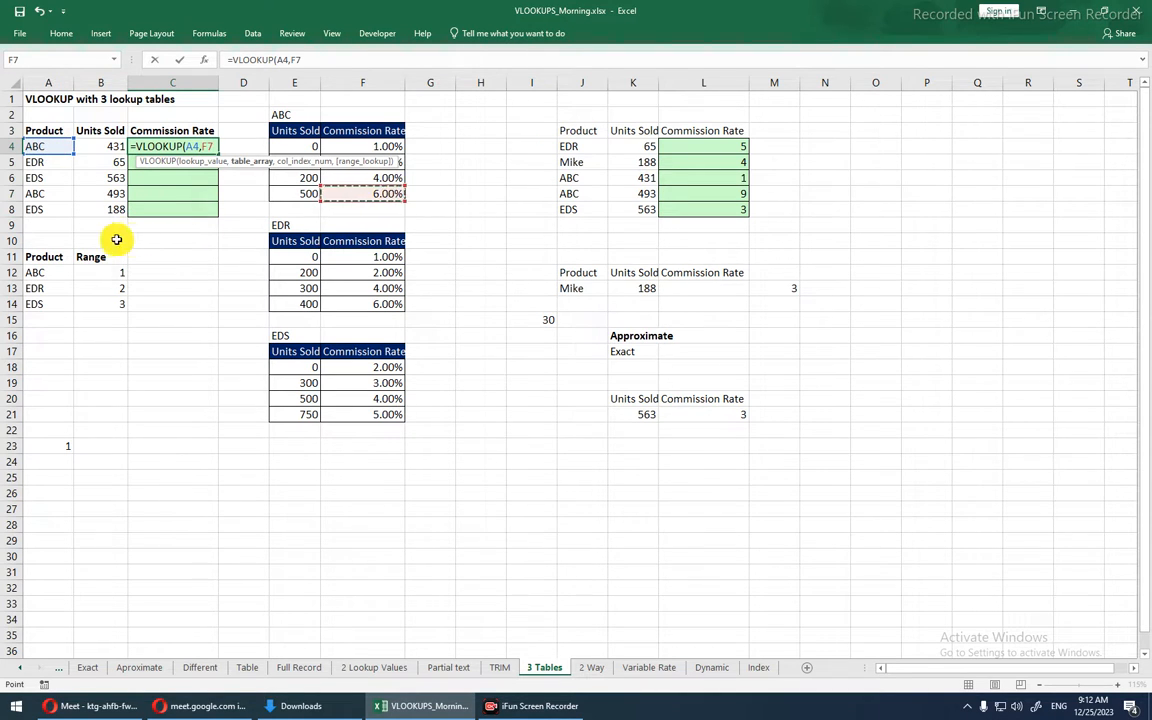
left_click_drag(41, 274, 87, 303)
left_click(87, 303)
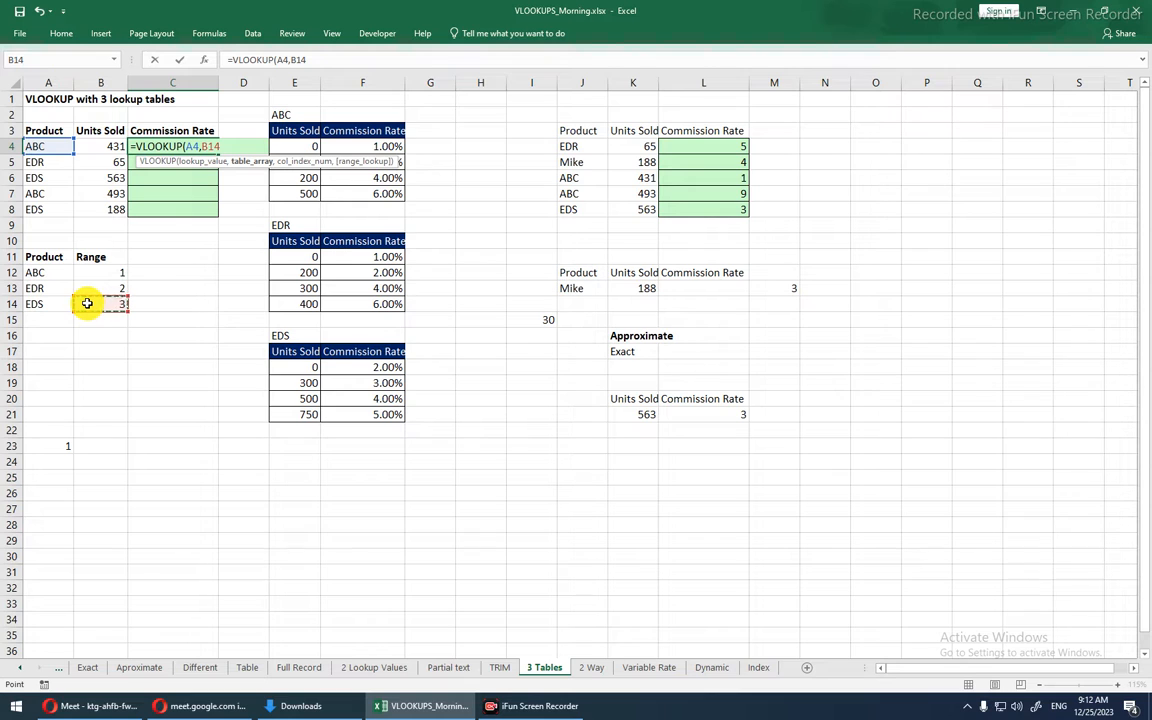
key("shift+Up")
key("shift+Up")
key("shift+Left")
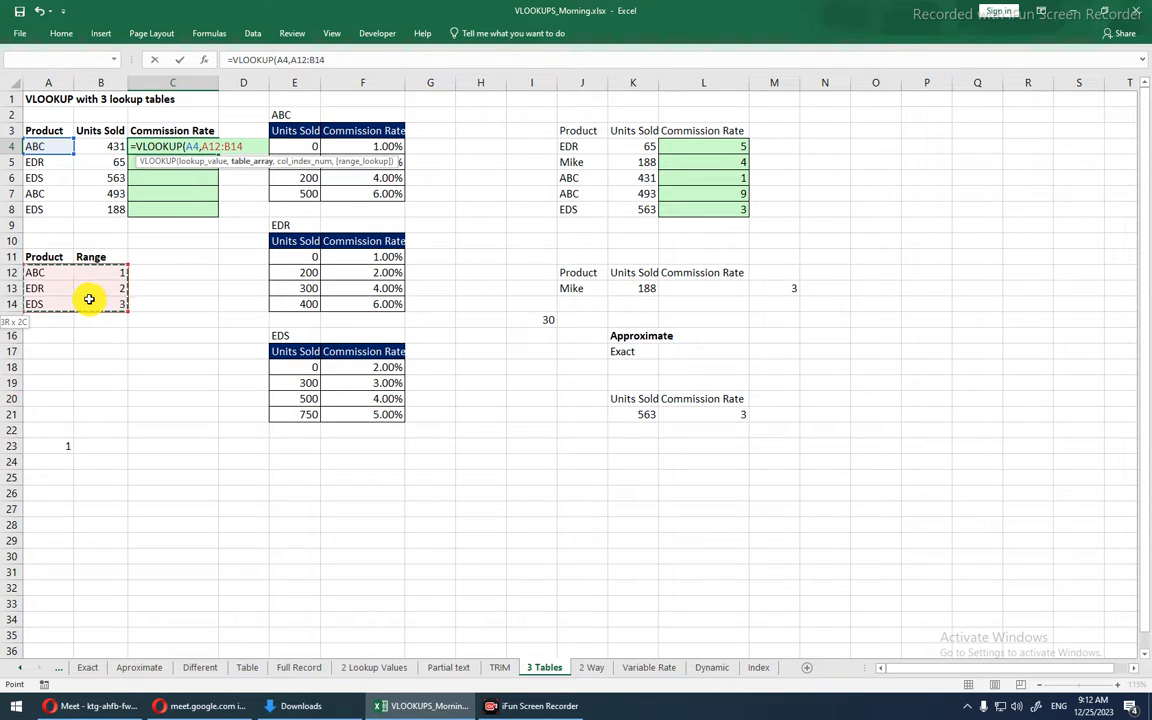
key("F4")
type(",")
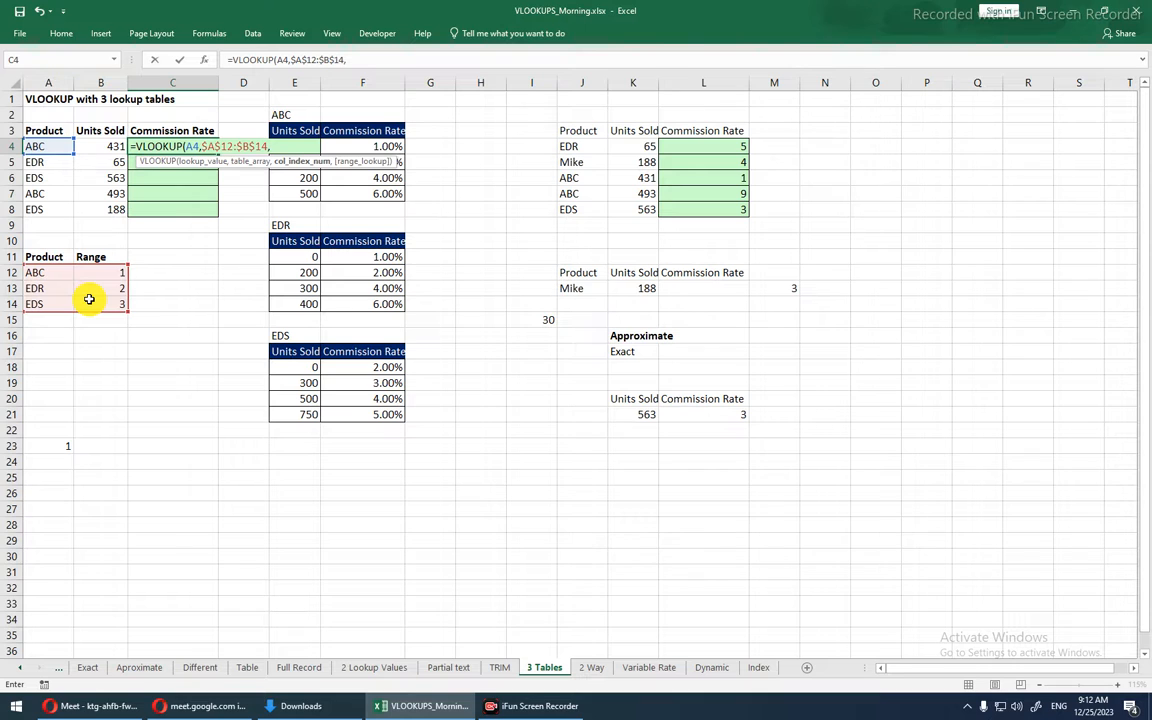
- Complete the VLOOKUP in C4 with column index 2 and exact match 0, and select the cell again
type(",")
key("BackSpace")
type("2,0")
key("Return")
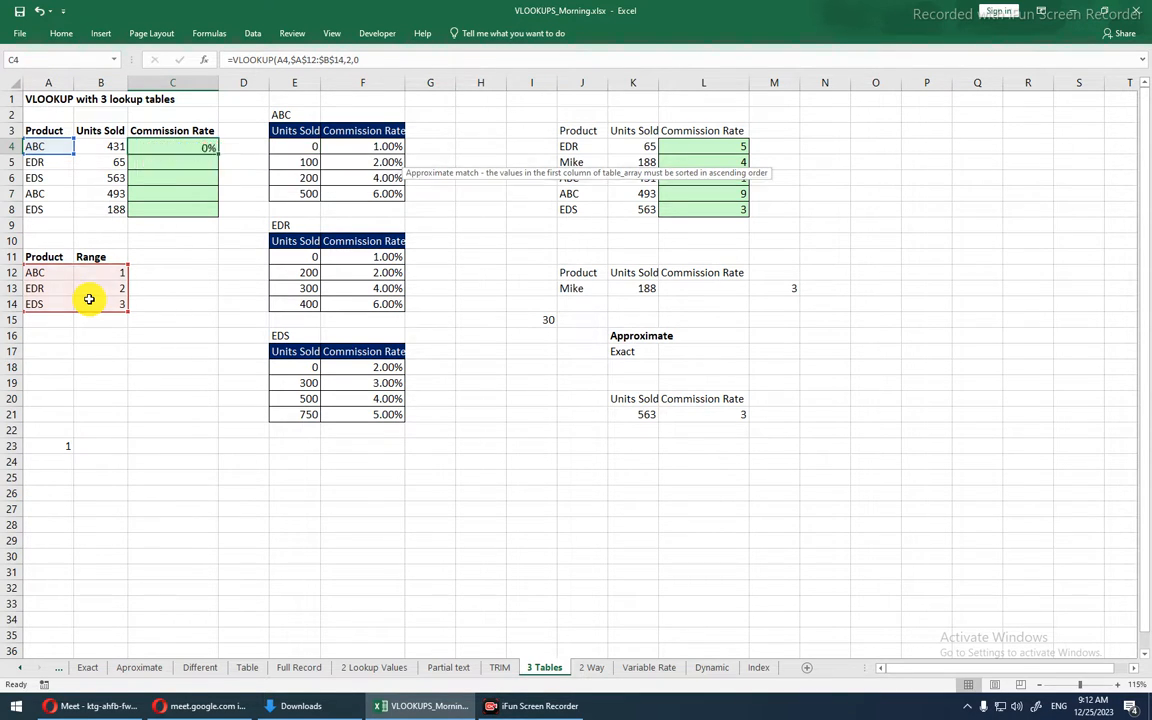
key("Up")
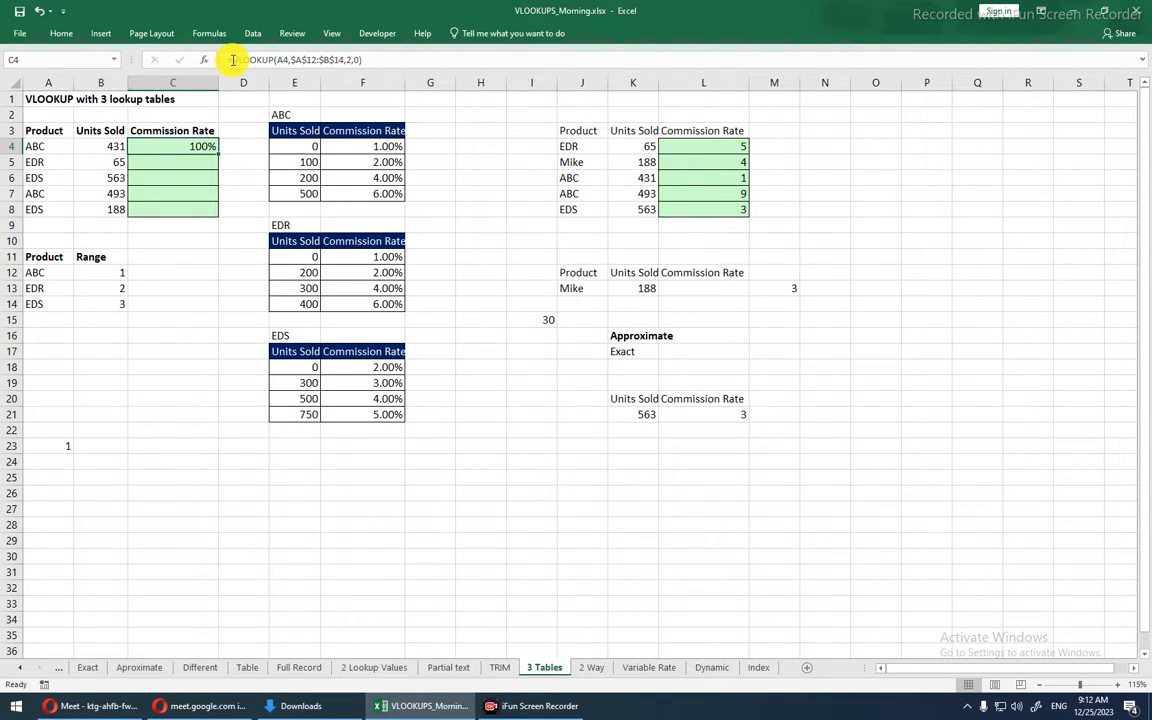
- Evaluate the VLOOKUP expression in C4's formula to examine its result, and discard the edit
left_click(265, 58)
left_click(441, 61)
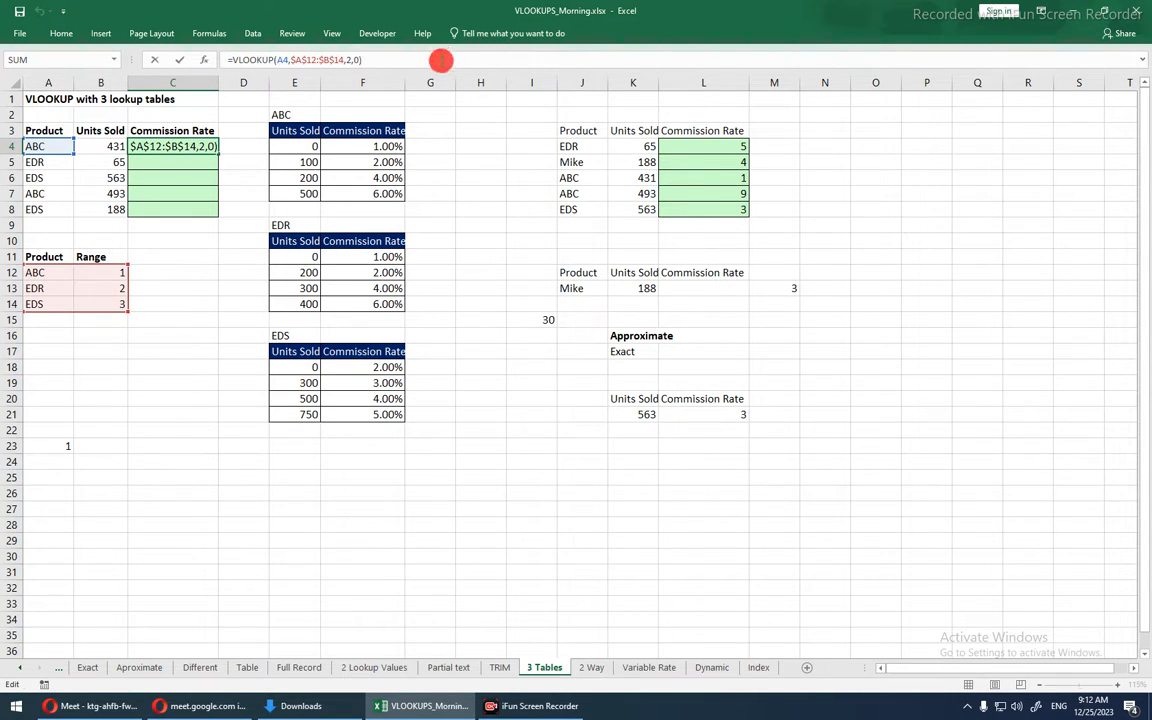
left_click_drag(234, 63, 259, 62)
left_click(232, 55)
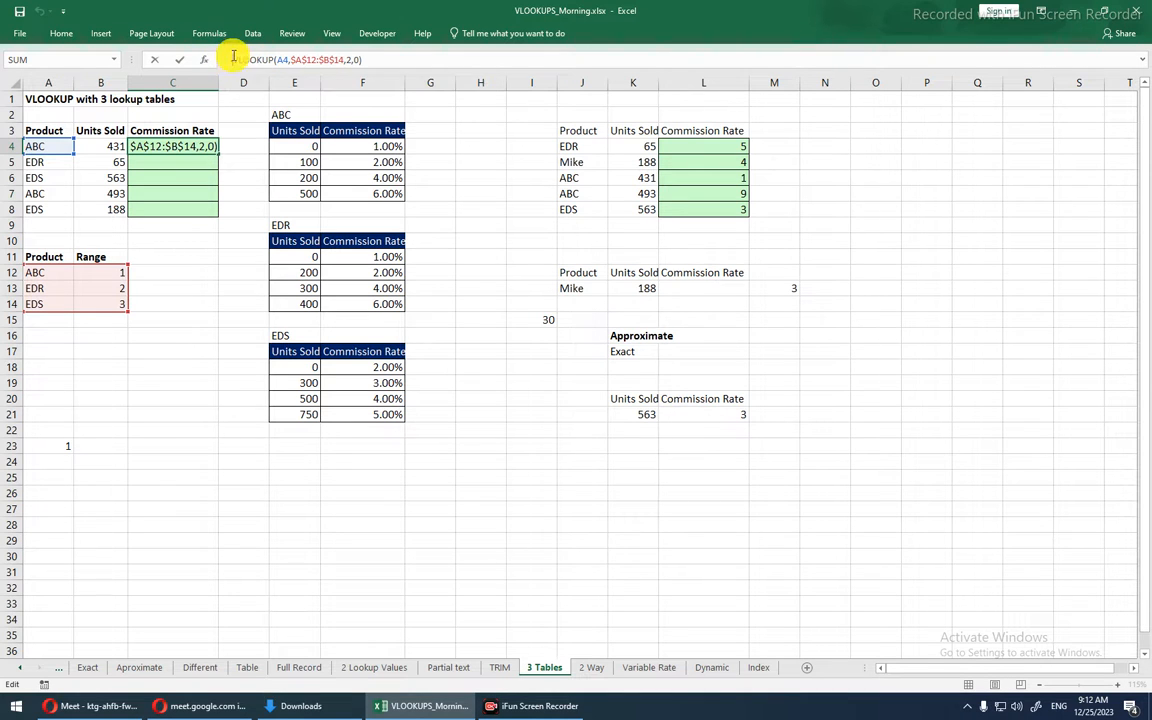
key("shift+End")
type("1")
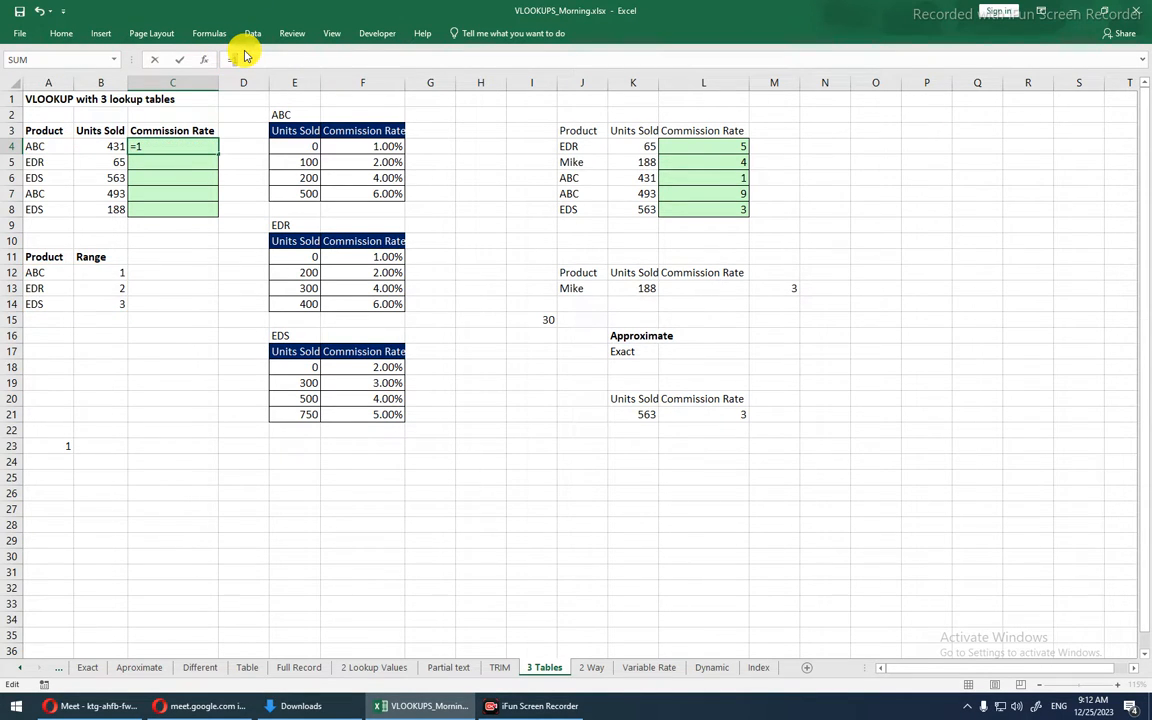
key("Escape")
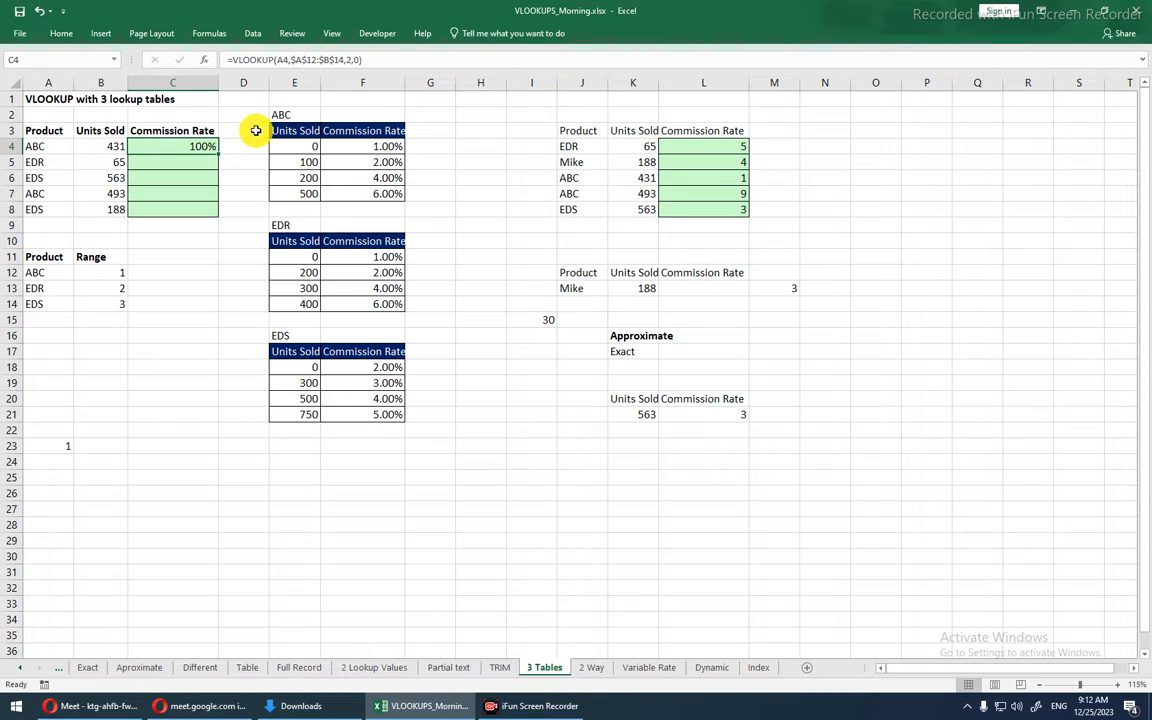
- Wrap C4's VLOOKUP in CHOOSE as the index number and add the ABC table range $E$4:$F$7 as the first value
left_click(231, 58)
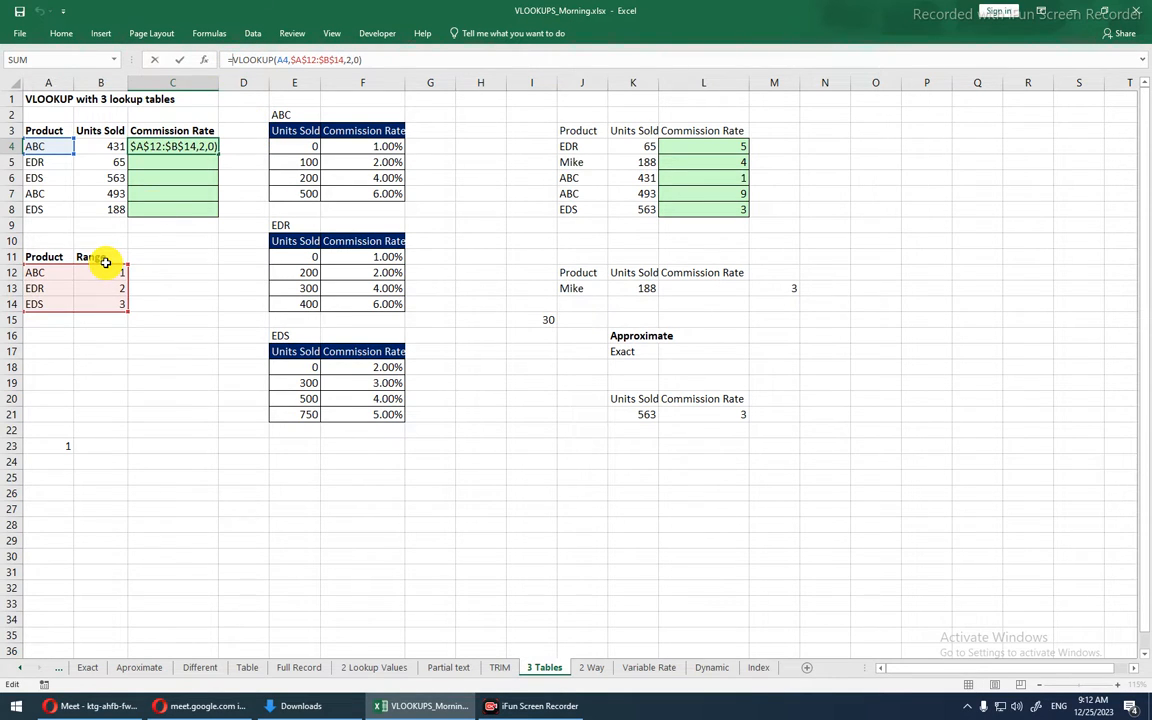
type("CHOOSE(")
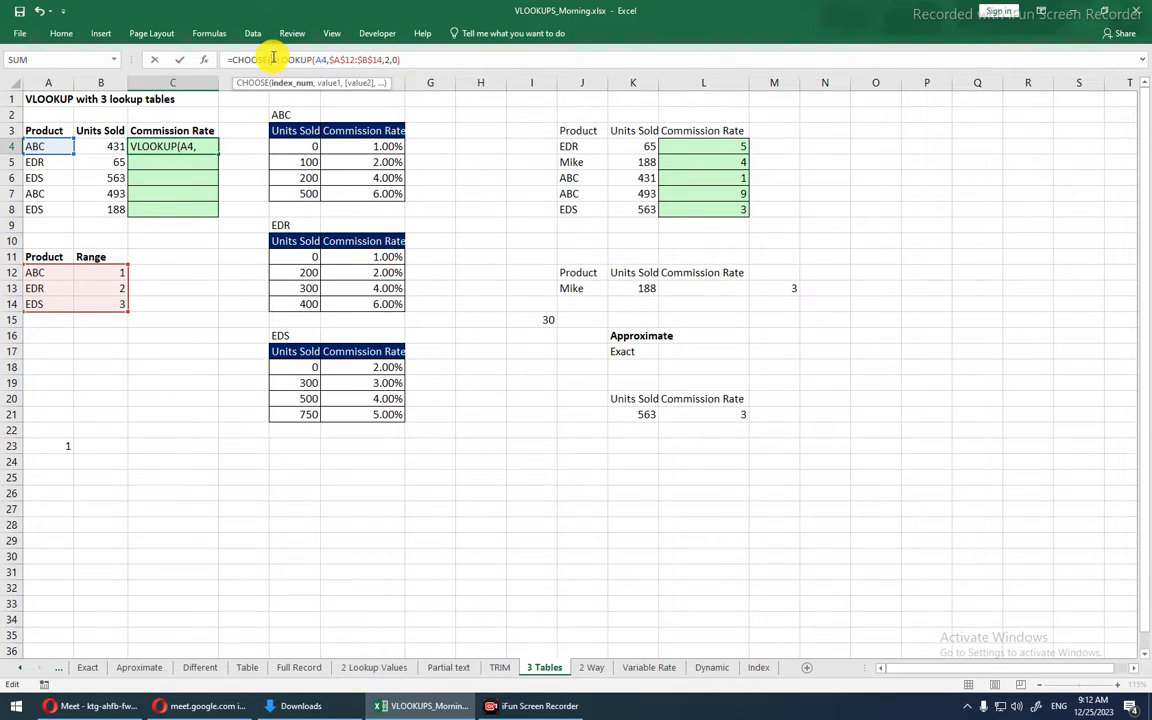
left_click(409, 61)
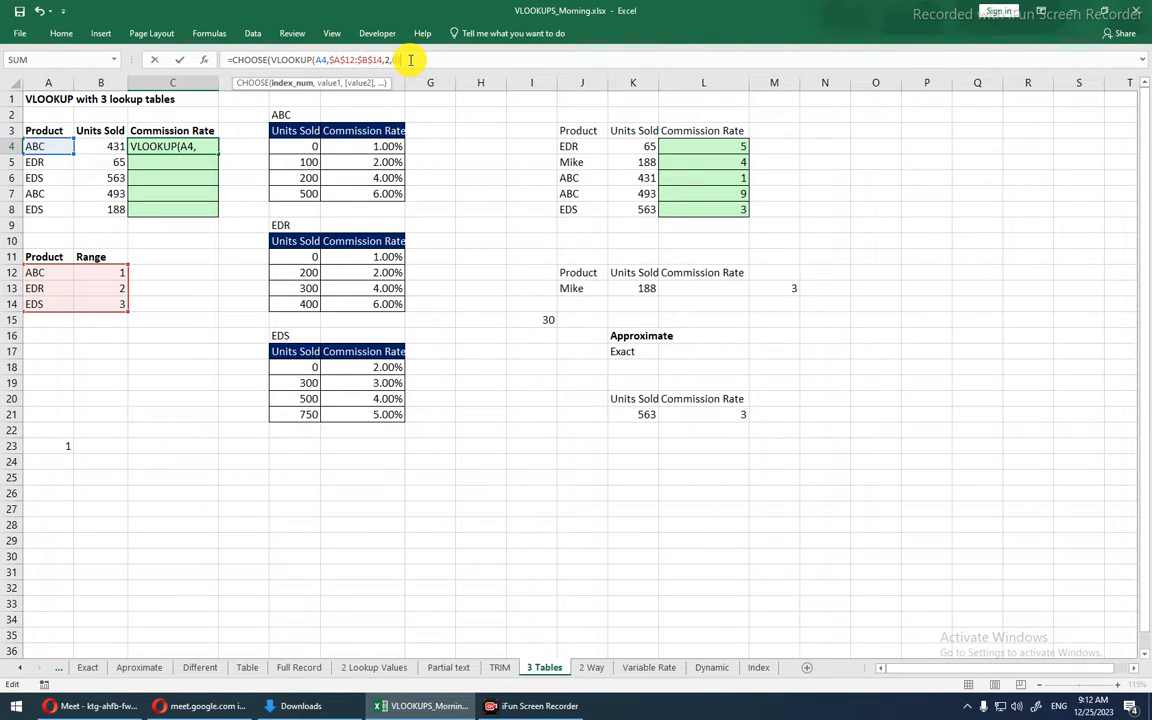
type(",")
left_click_drag(296, 150, 367, 189)
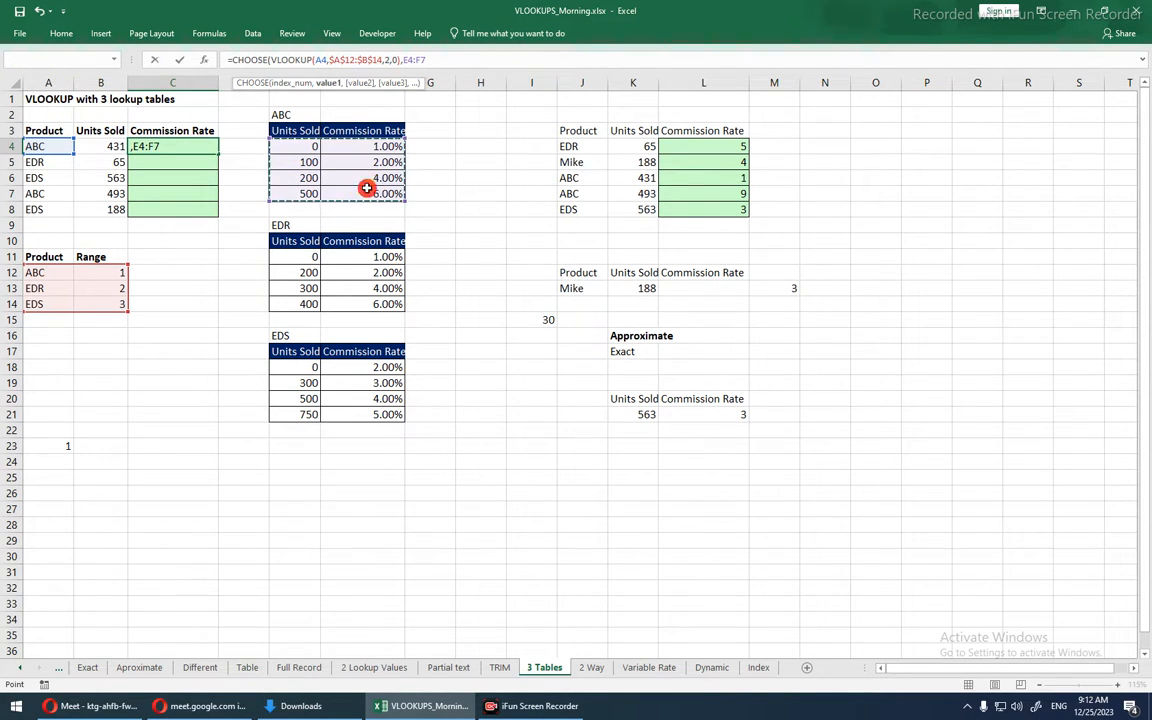
key("F4")
- Add the EDR range $E$11:$F$14 and EDS range $E$18:$F$21 as the next CHOOSE values and enter the formula in C4
type(",")
left_click_drag(309, 258, 367, 303)
key("F4")
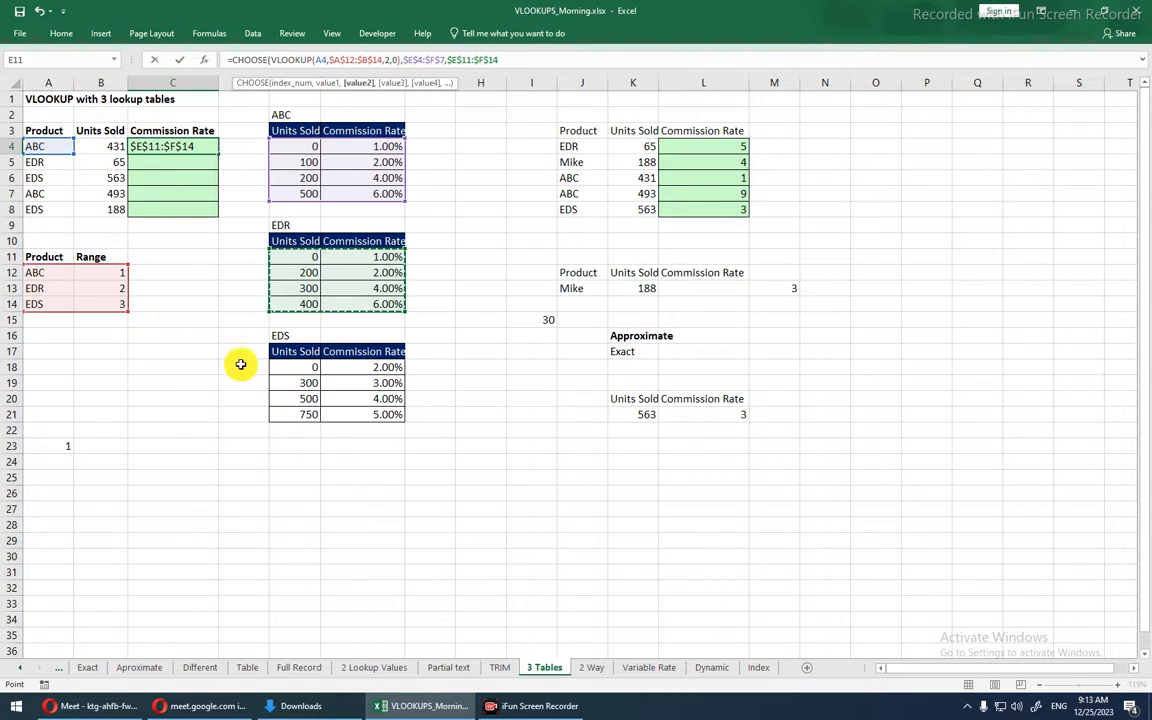
type(",")
left_click_drag(298, 365, 360, 406)
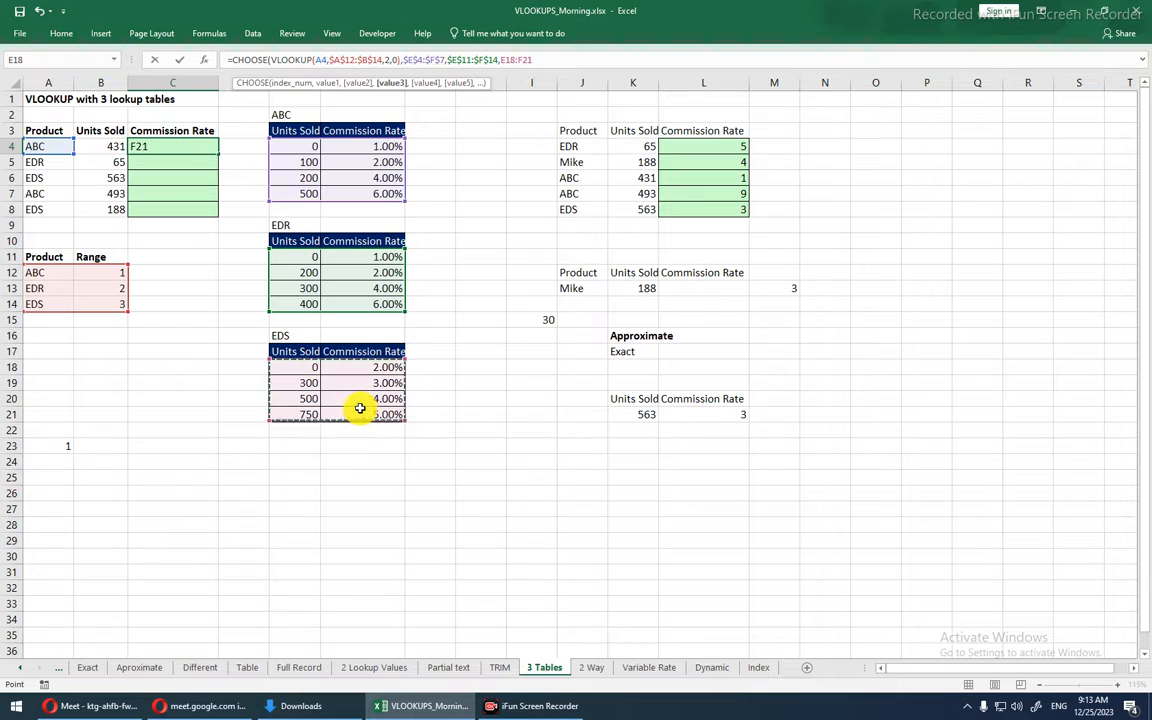
key("F4")
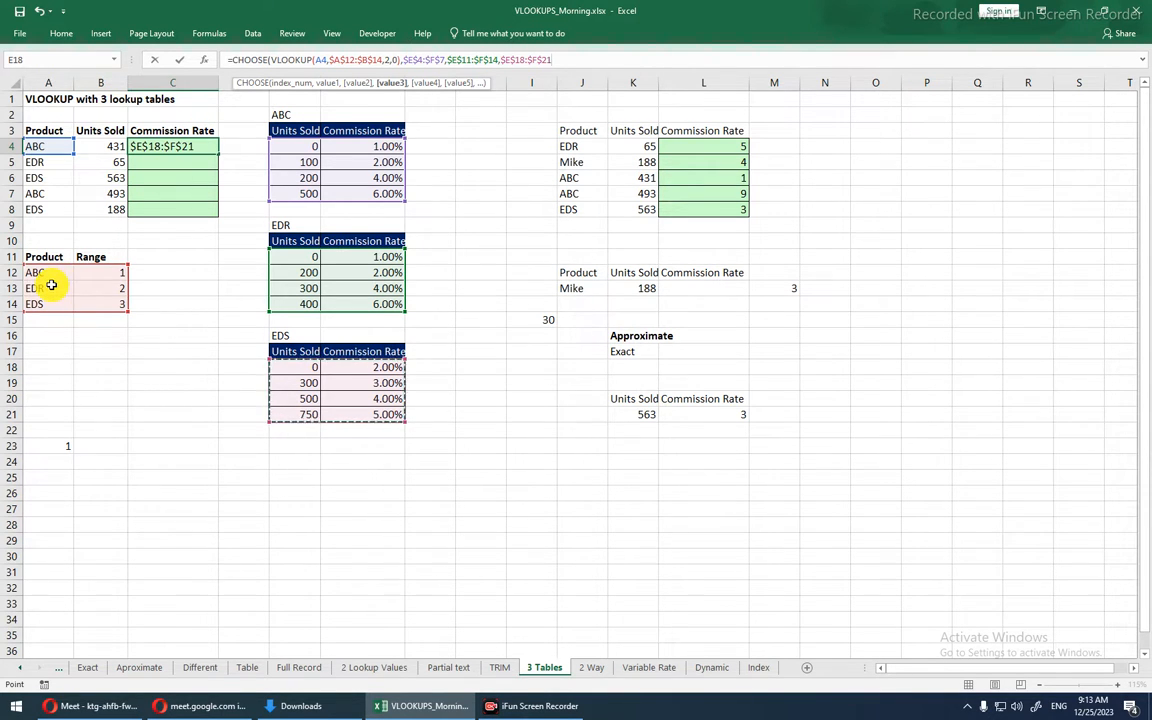
key("Return")
left_click(553, 404)
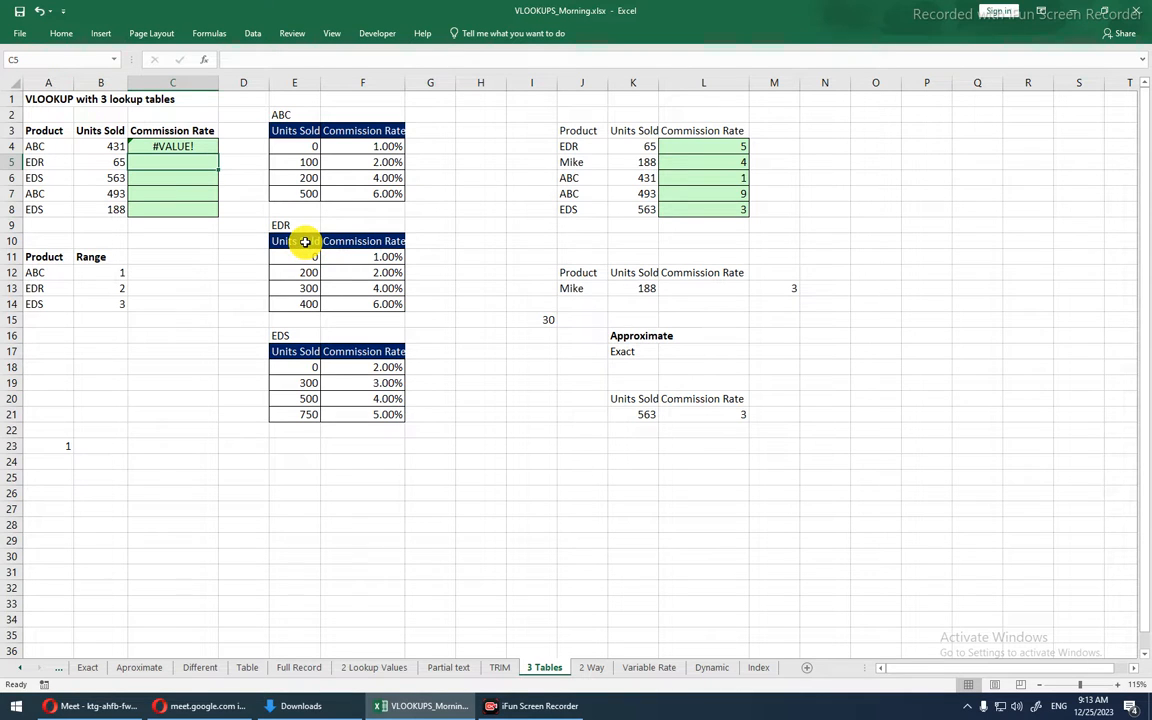
- Highlight the nested VLOOKUP index in C4's CHOOSE formula to examine it
left_click(189, 147)
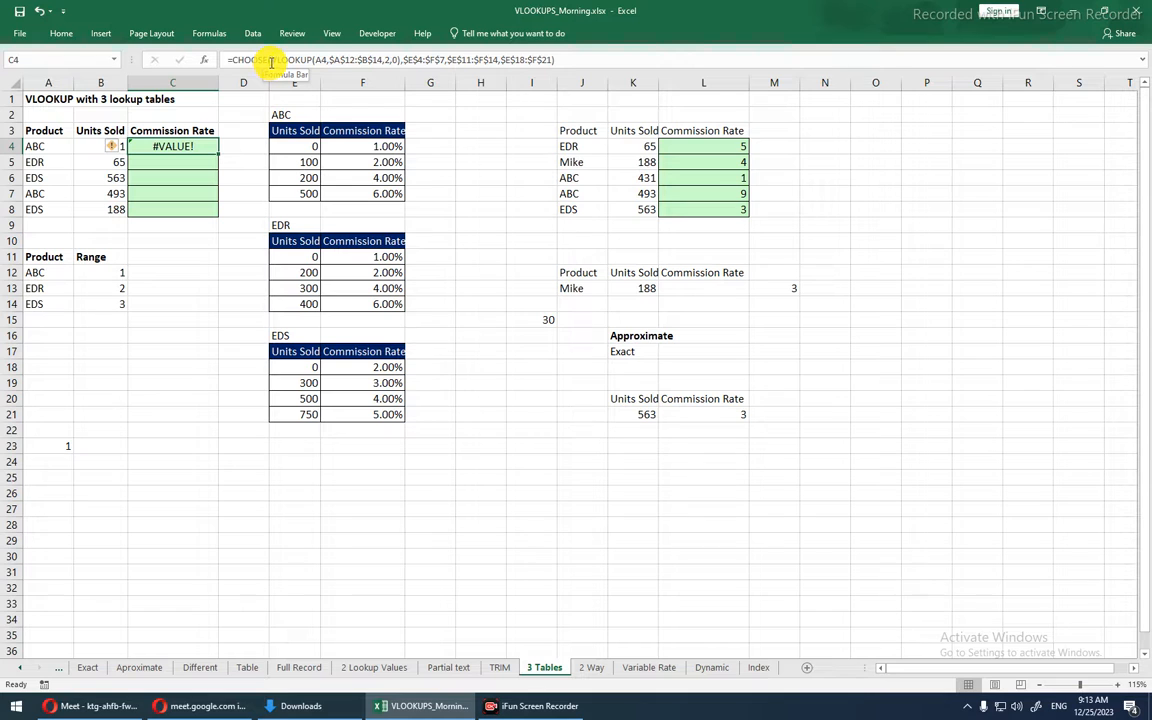
left_click_drag(272, 59, 398, 58)
key("Return")
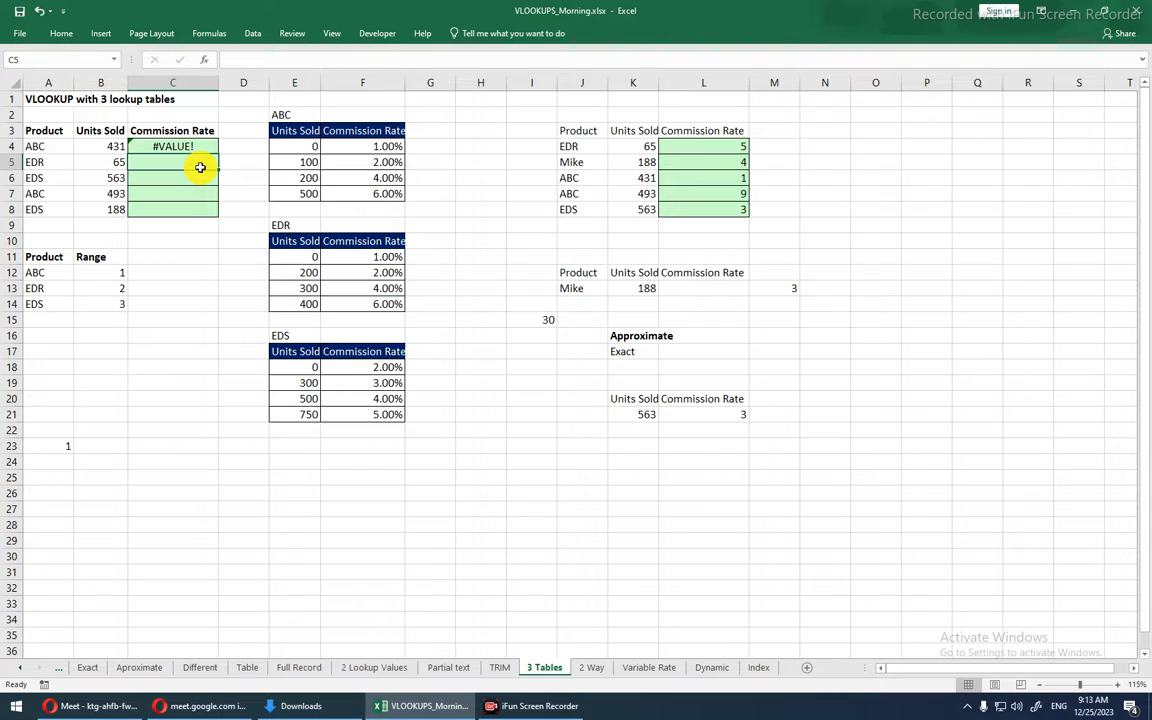
- Copy the CHOOSE formula from C4 down into C5 and open the copy for editing
key("ctrl+d")
double_click(200, 167)
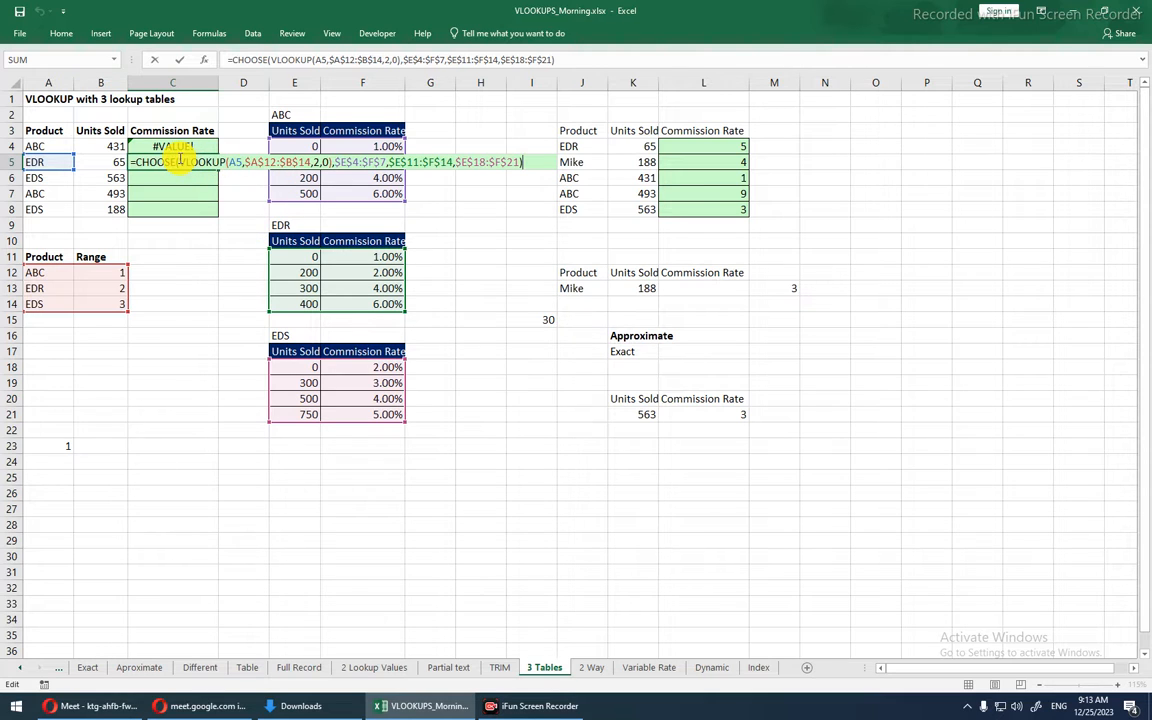
- Replace the nested VLOOKUP index in C5's CHOOSE formula with 2 as a trial, highlight the $E$11:$F$14 range, and discard the edit
left_click_drag(179, 161, 333, 161)
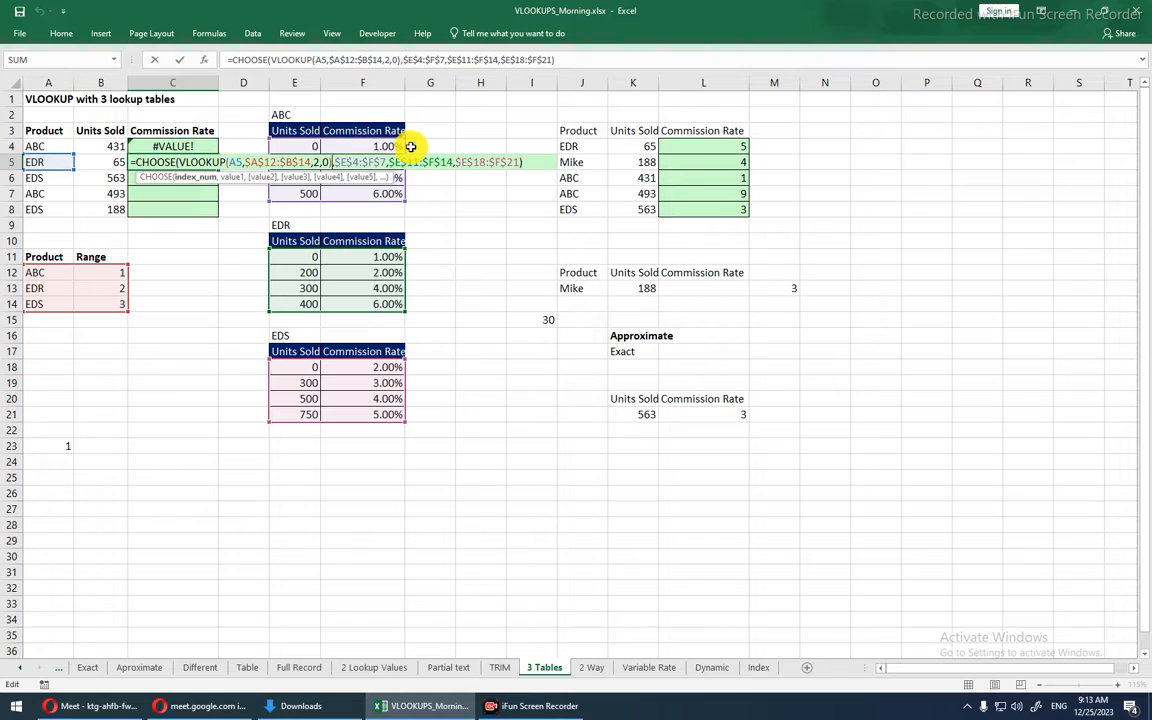
key("shift+Left")
key("shift+Left")
key("shift+Left")
key("shift+Left")
key("shift+Left")
key("shift+Left")
key("shift+Left")
key("shift+Left")
key("shift+Left")
key("shift+Left")
key("shift+Left")
key("shift+Left")
key("shift+Left")
key("shift+Left")
key("shift+Left")
key("shift+Left")
key("shift+Left")
key("shift+Left")
key("shift+Left")
key("shift+Left")
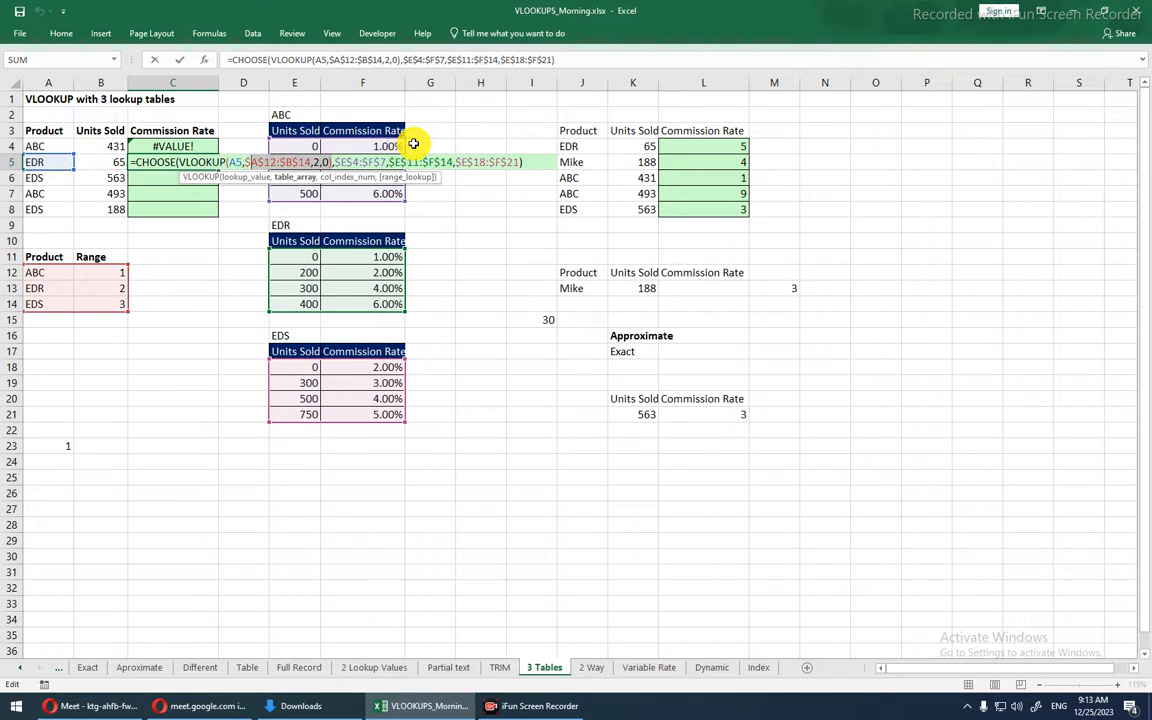
key("shift+Left")
key("shift+Left")
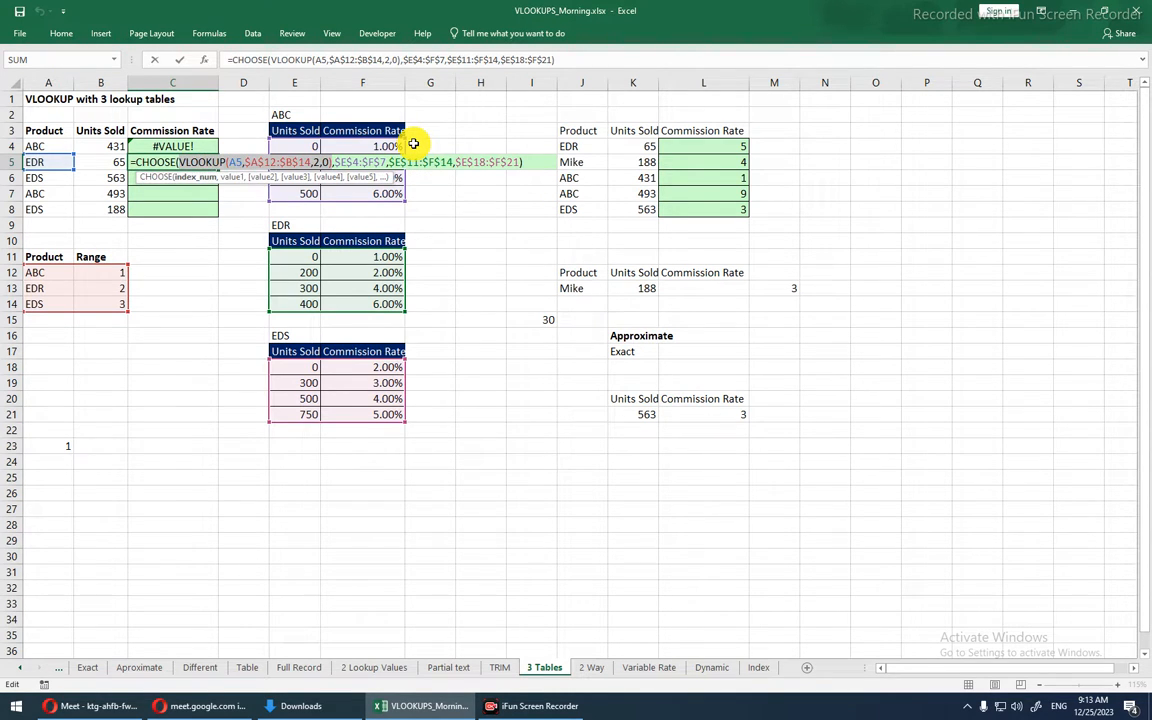
type("2")
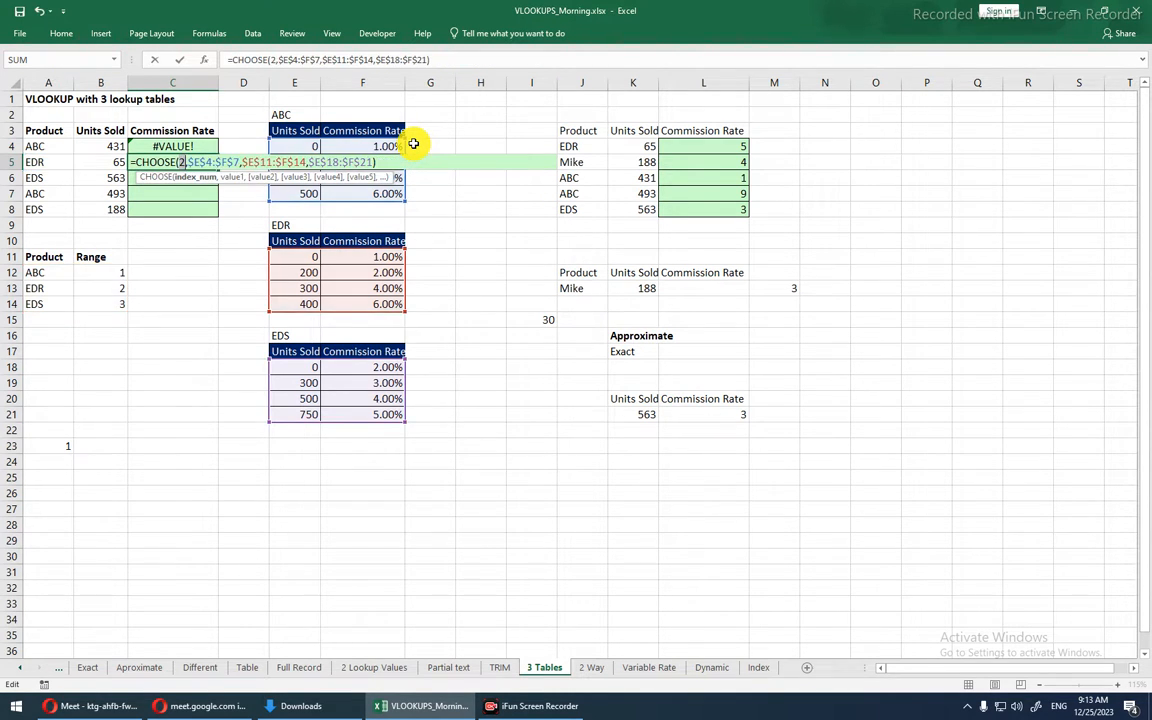
left_click_drag(243, 160, 310, 160)
left_click(307, 161)
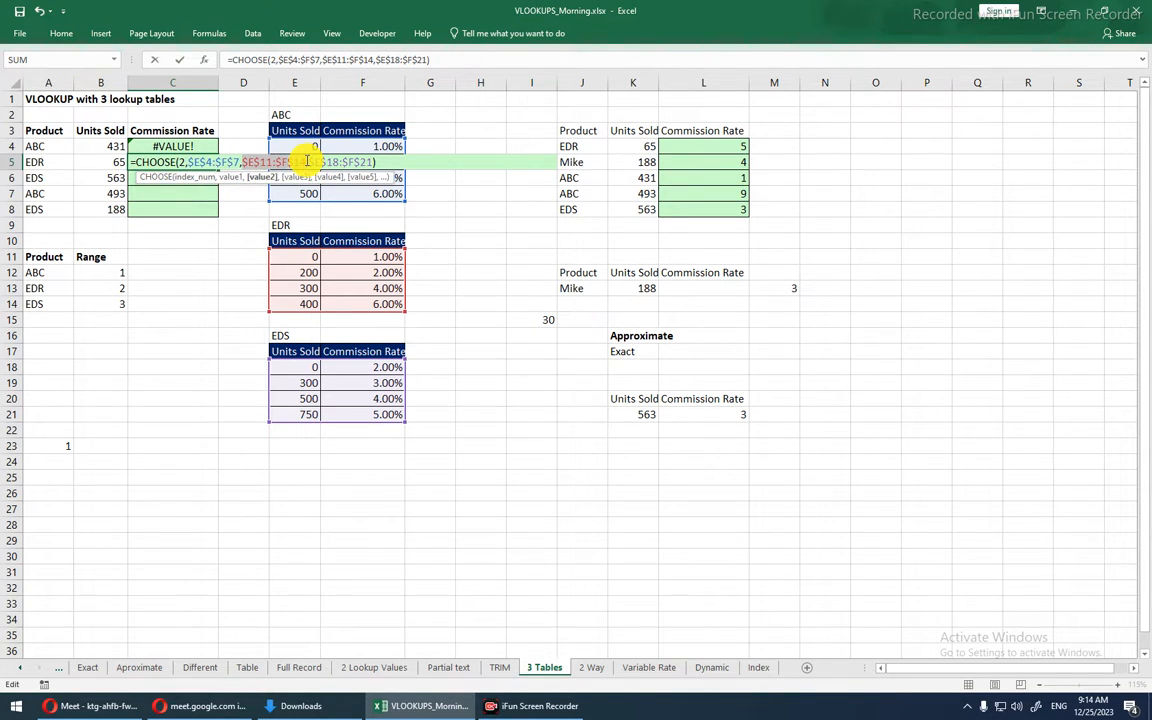
key("Escape")
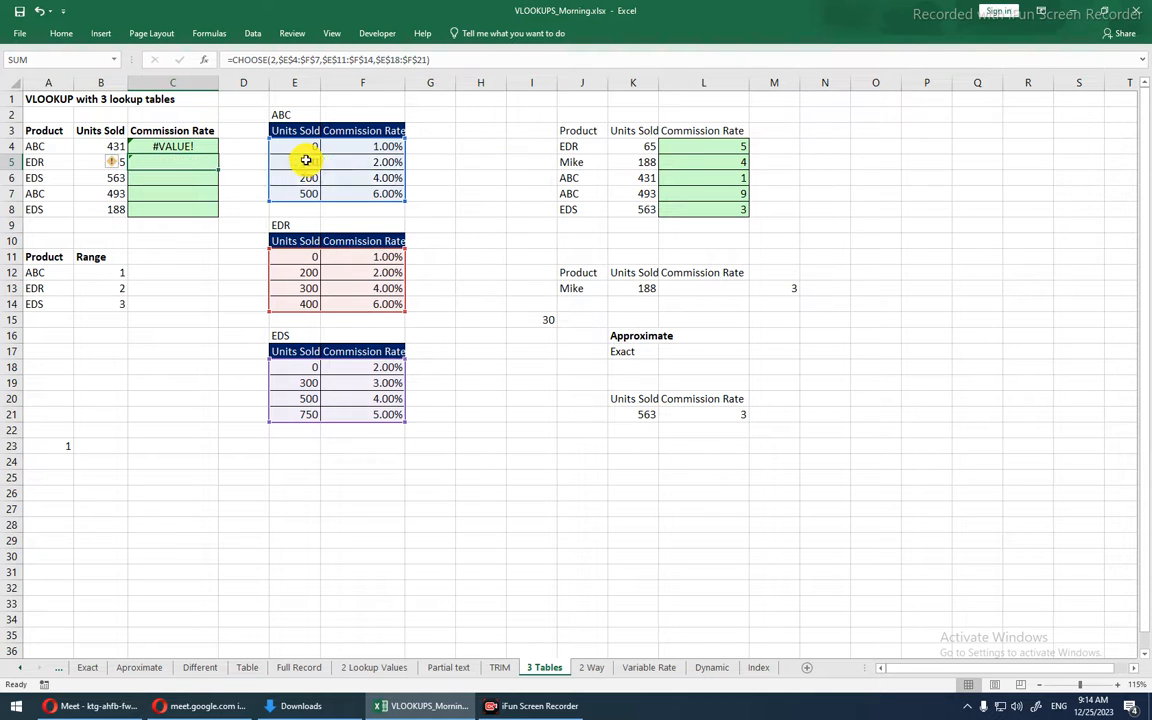
- Copy the CHOOSE expression from C4's formula without its equals sign and delete it, leaving only the equals sign
double_click(184, 147)
key("Escape")
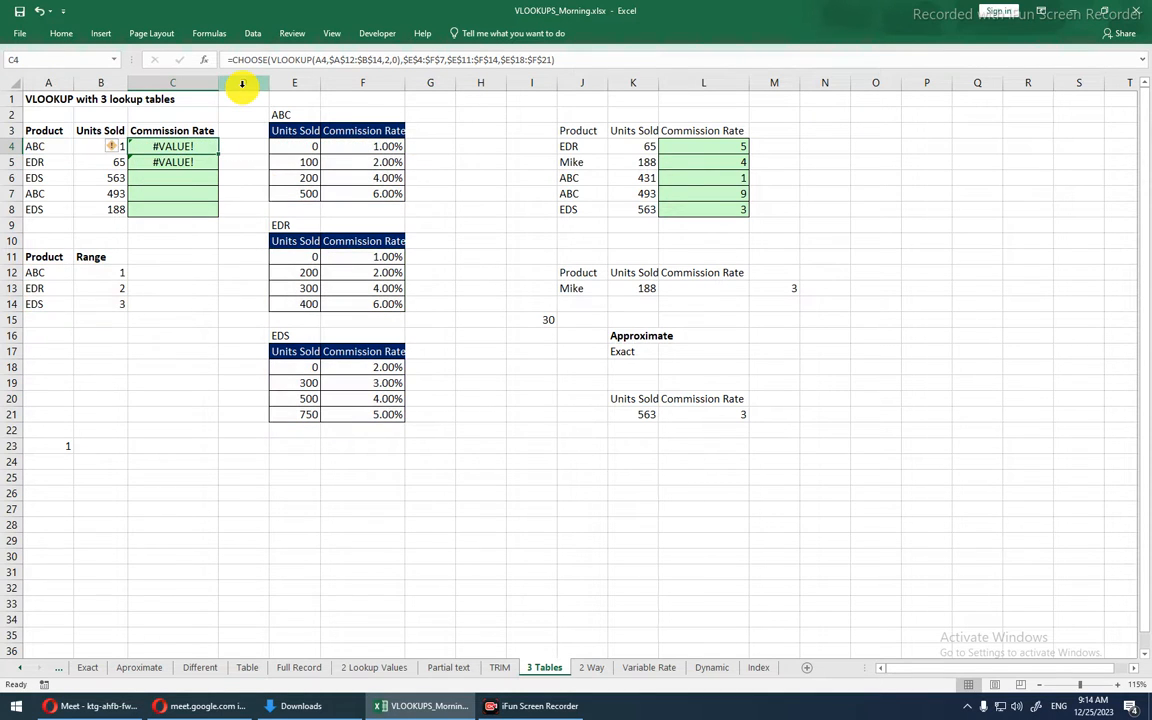
left_click_drag(231, 58, 600, 37)
key("ctrl+c")
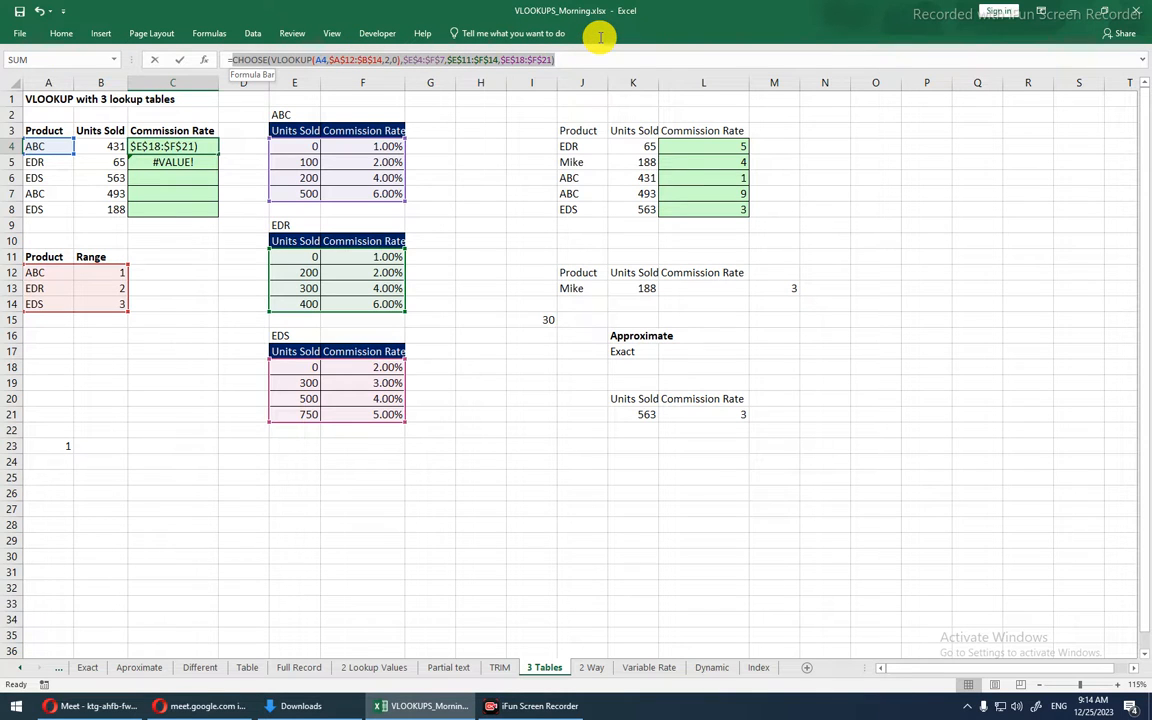
left_click(600, 37)
left_click(249, 74)
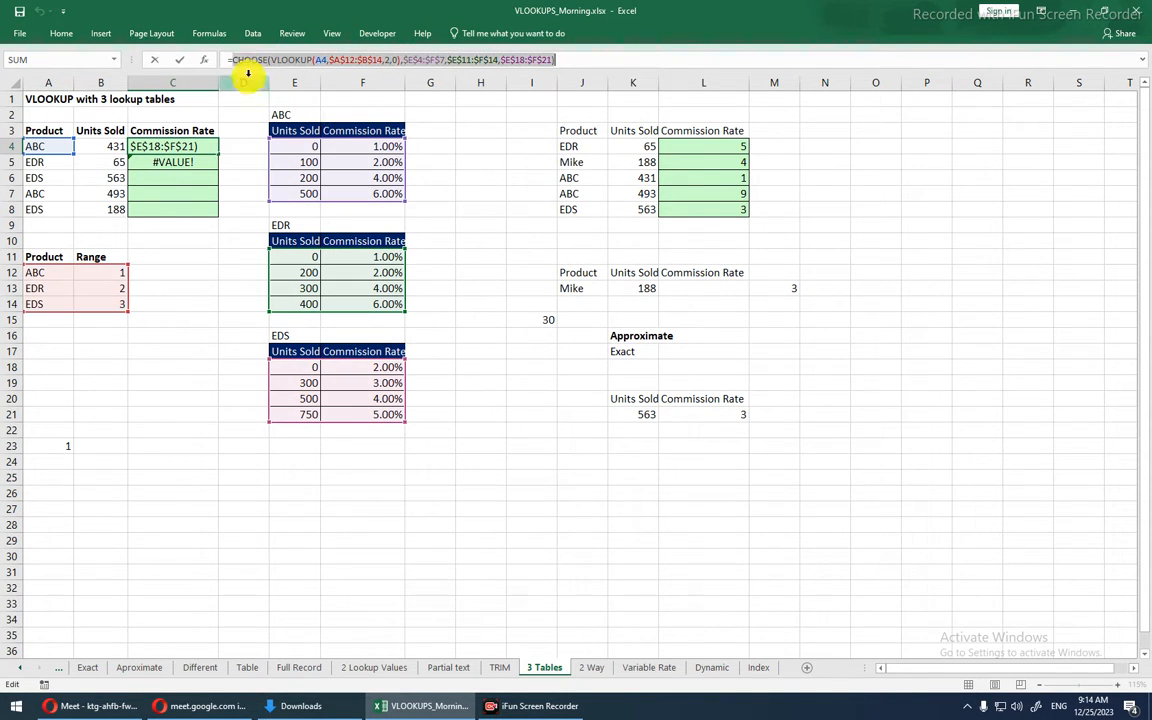
key("Delete")
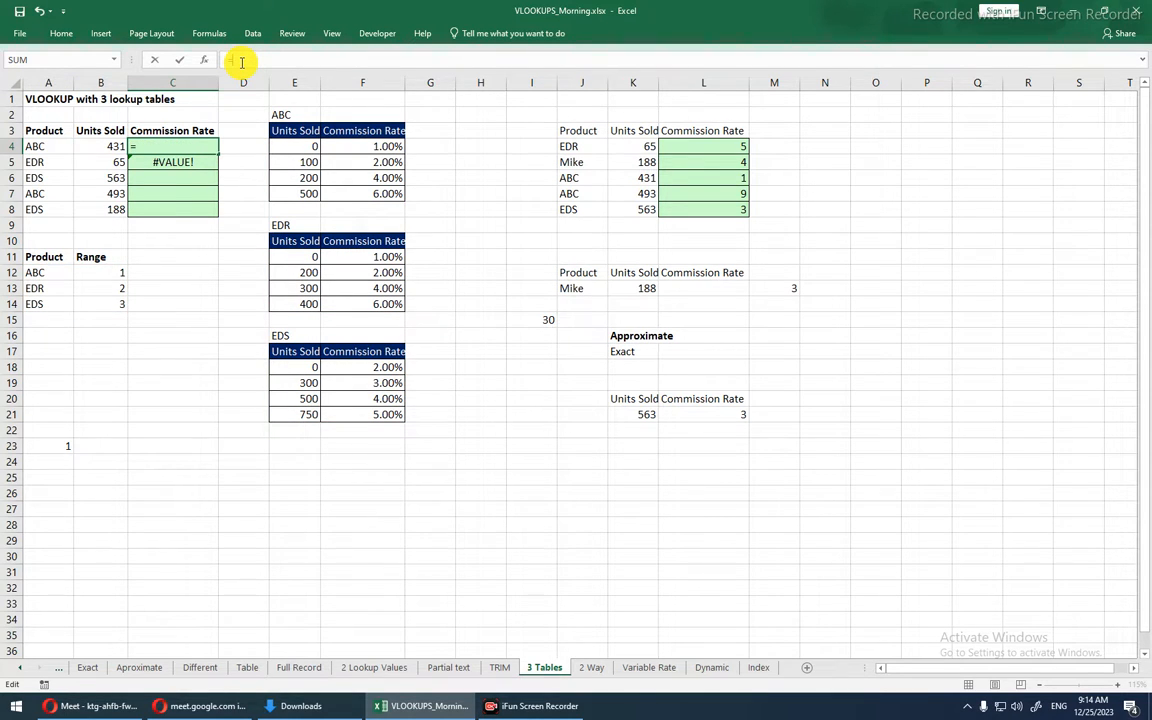
- Start a VLOOKUP in C4 with B4 as the lookup value and paste the copied CHOOSE expression as the table array
type("vlo")
key("Tab")
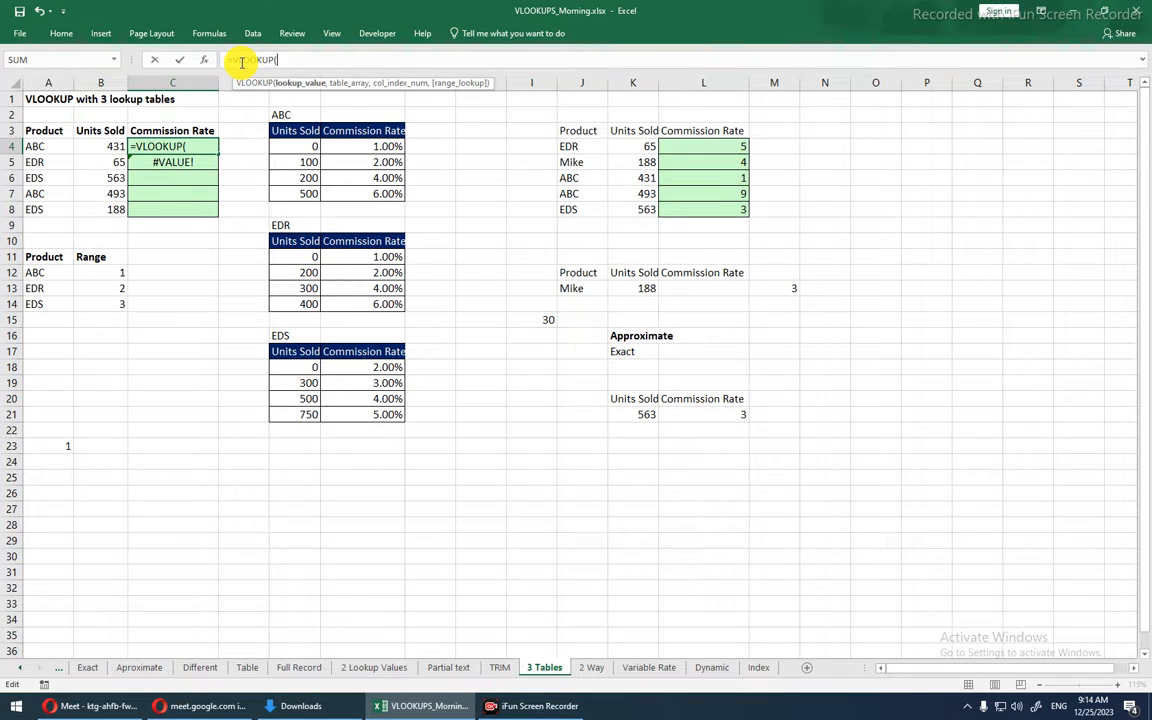
left_click(111, 144)
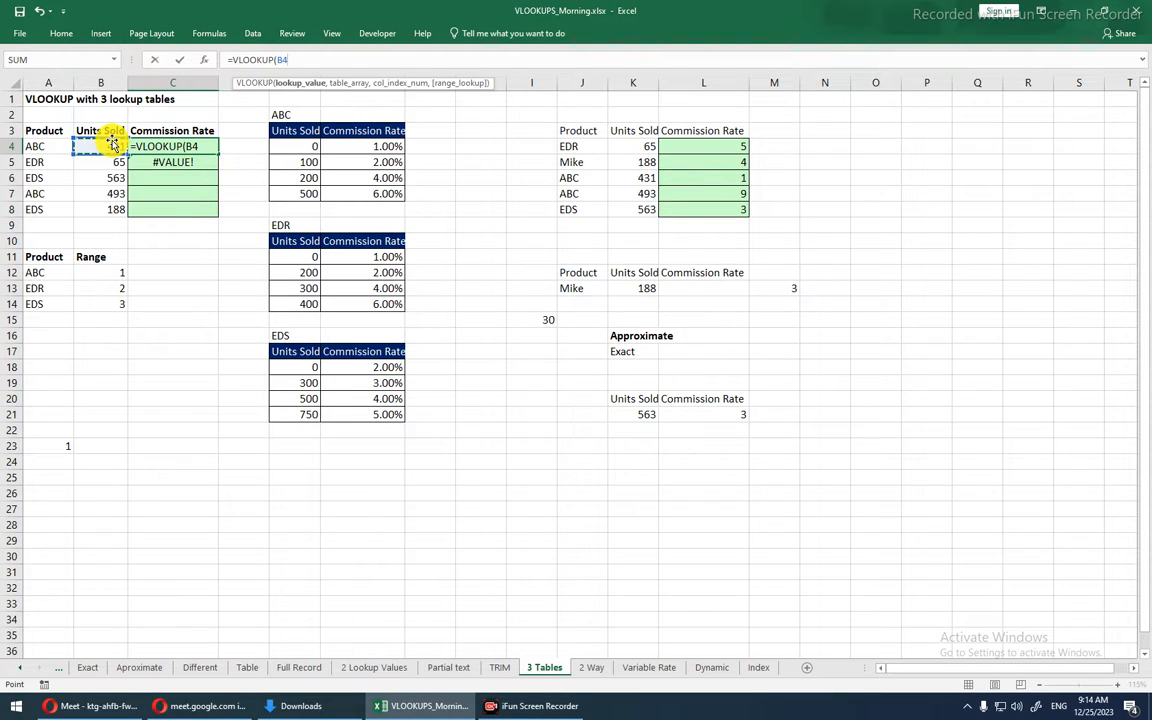
type(",")
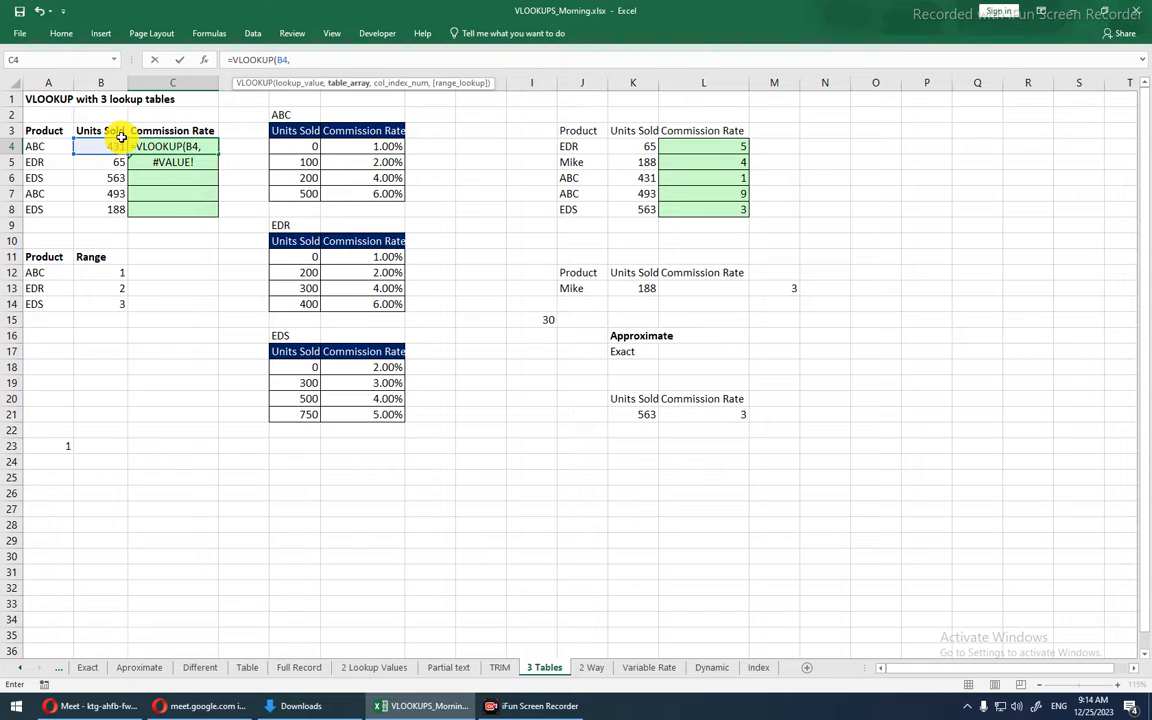
key("ctrl+v")
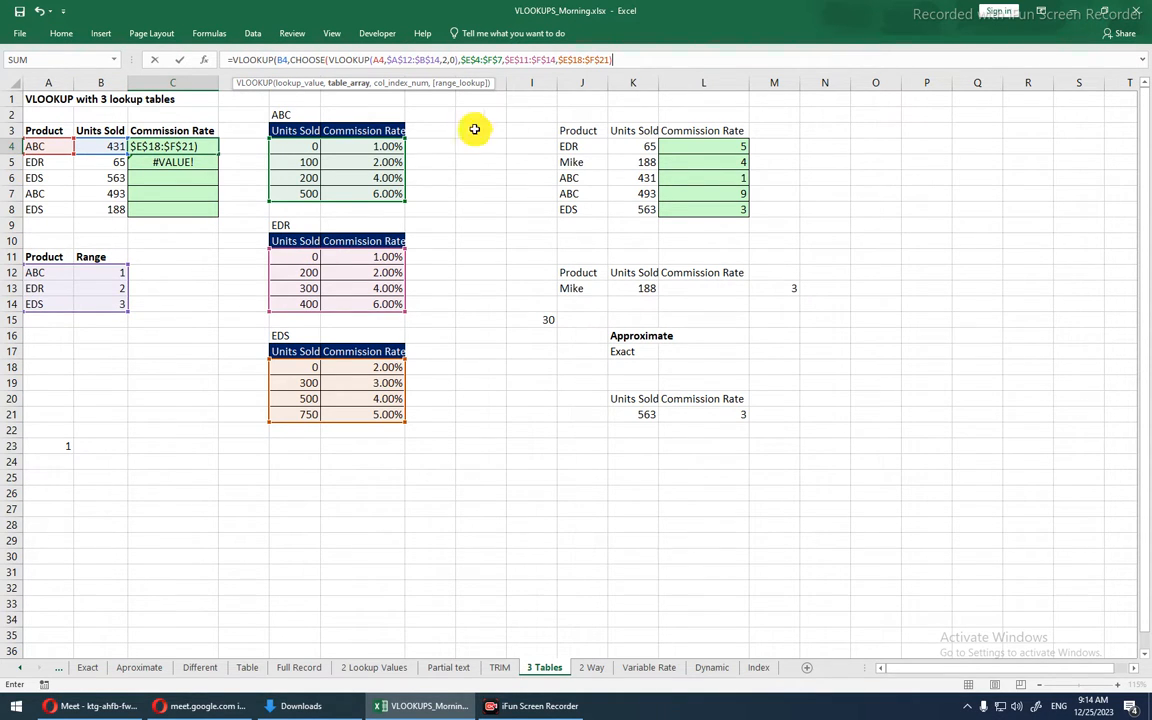
- Complete C4's outer VLOOKUP with column index 2 and approximate match 1, and enter it, accepting the closing-parenthesis correction
type(",")
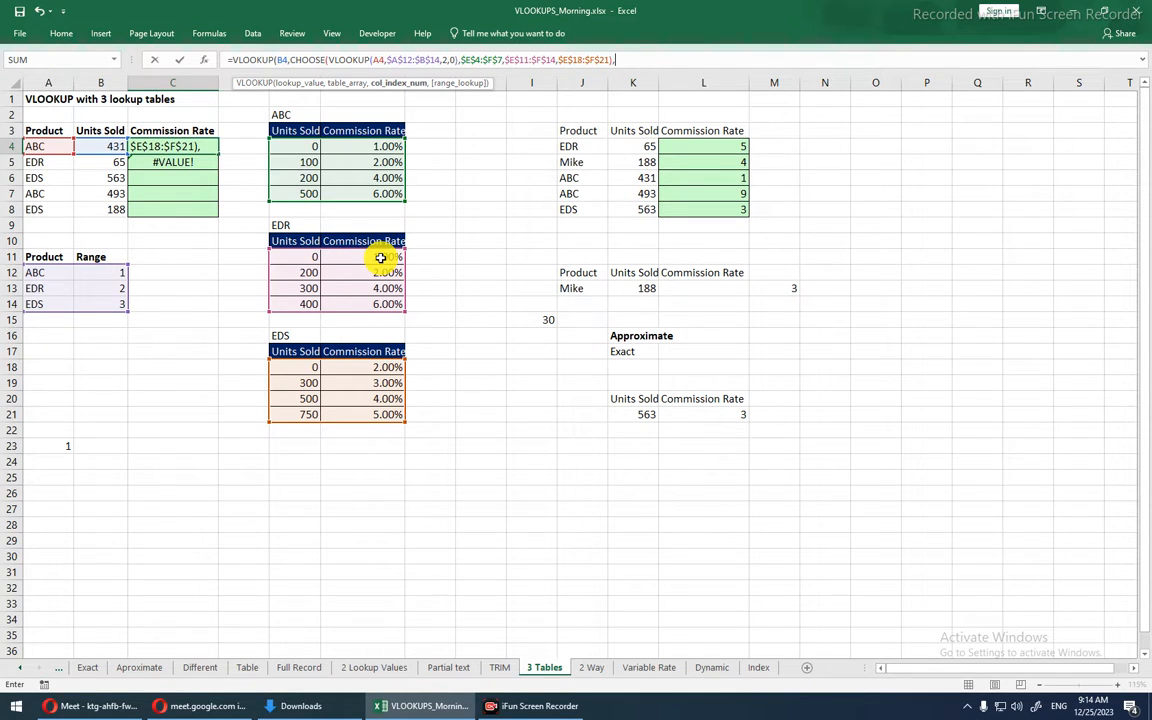
type("2,")
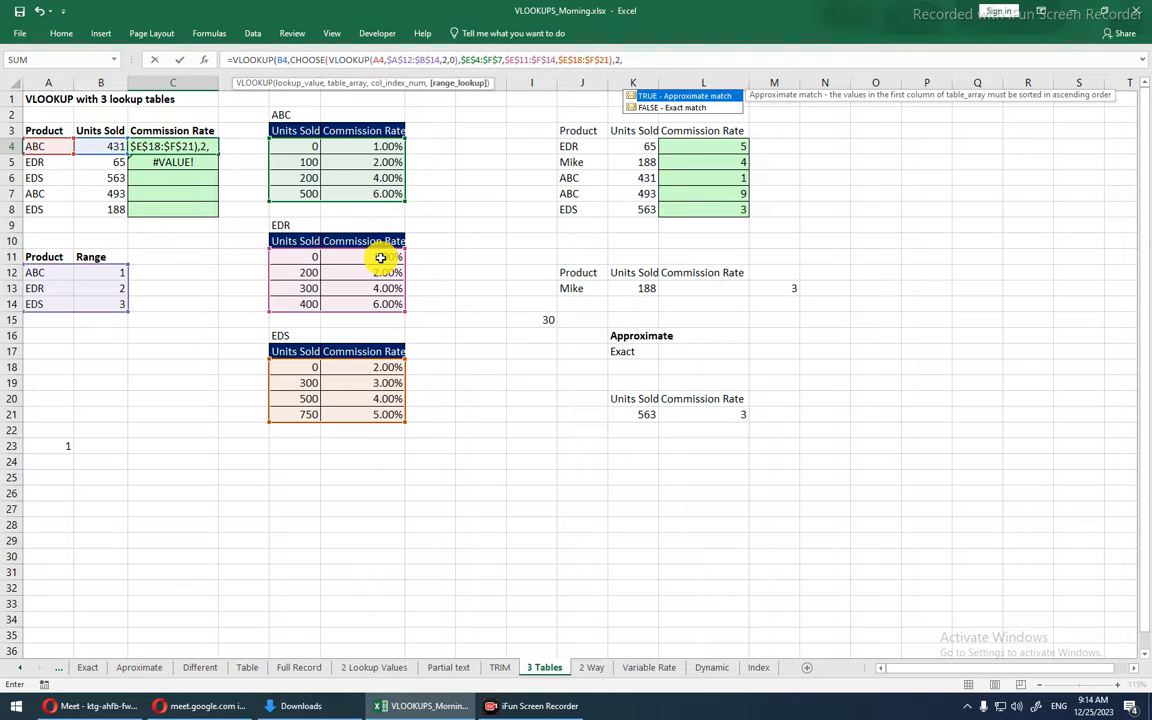
type("1")
key("Return")
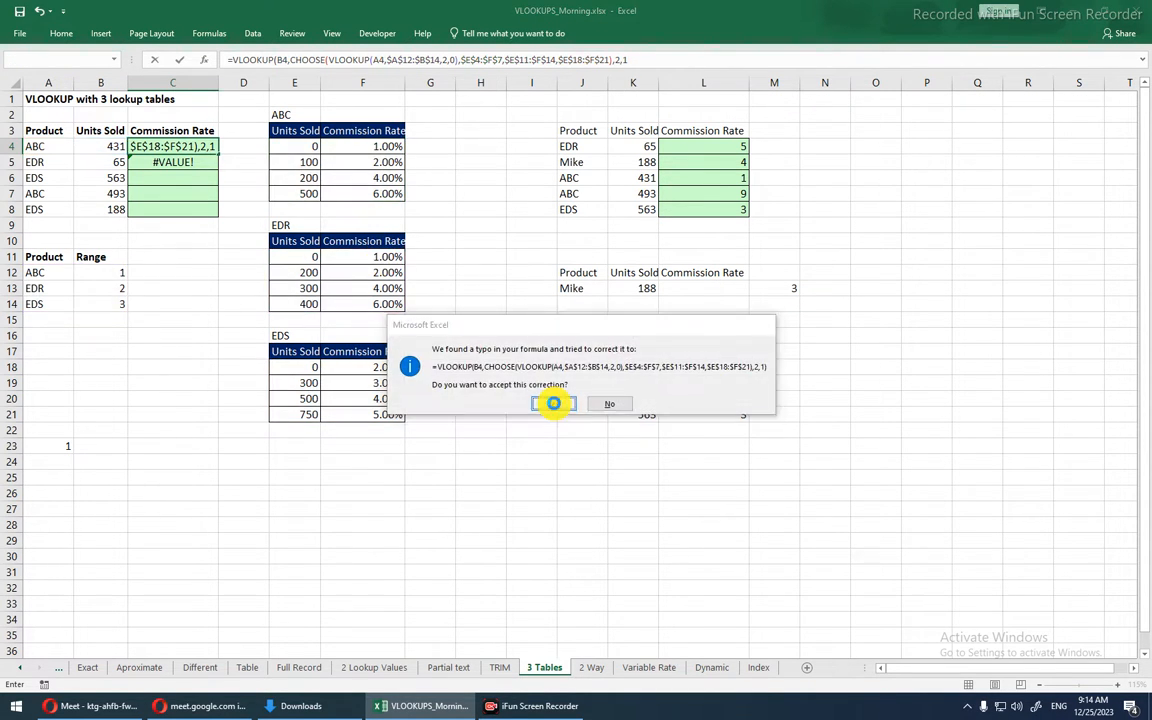
left_click(550, 402)
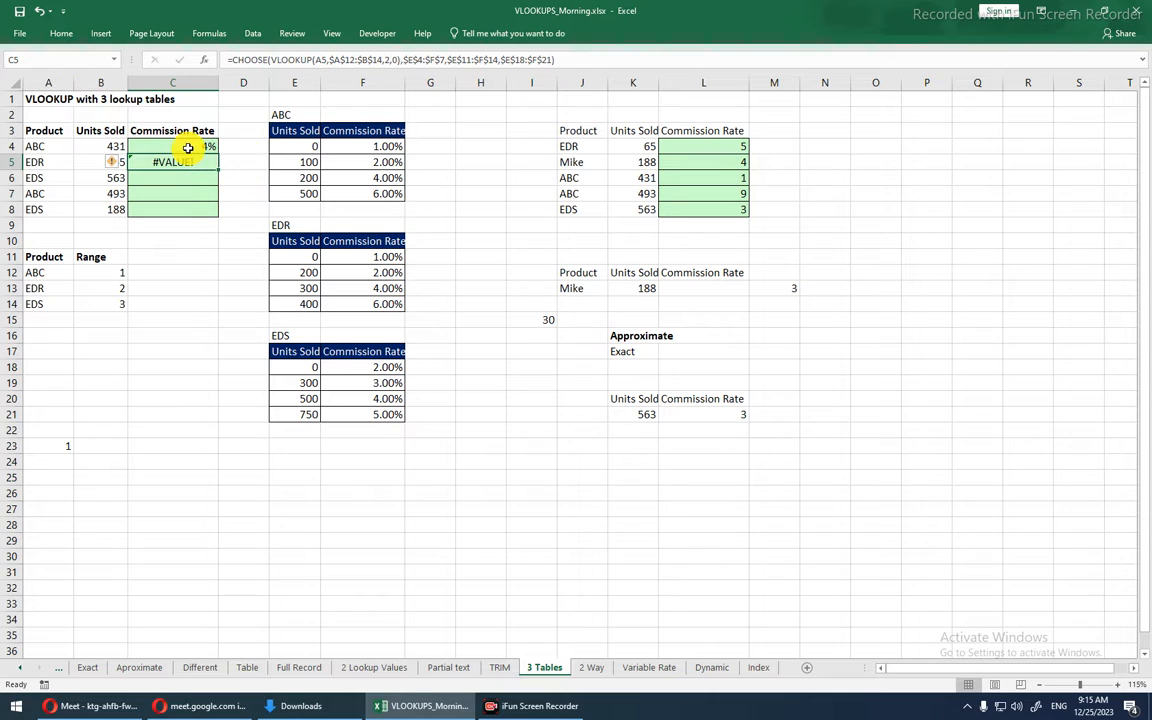
- Fill the combined VLOOKUP and CHOOSE formula from C4 down through C8
left_click(203, 146)
left_click_drag(221, 154, 220, 163)
double_click(219, 169)
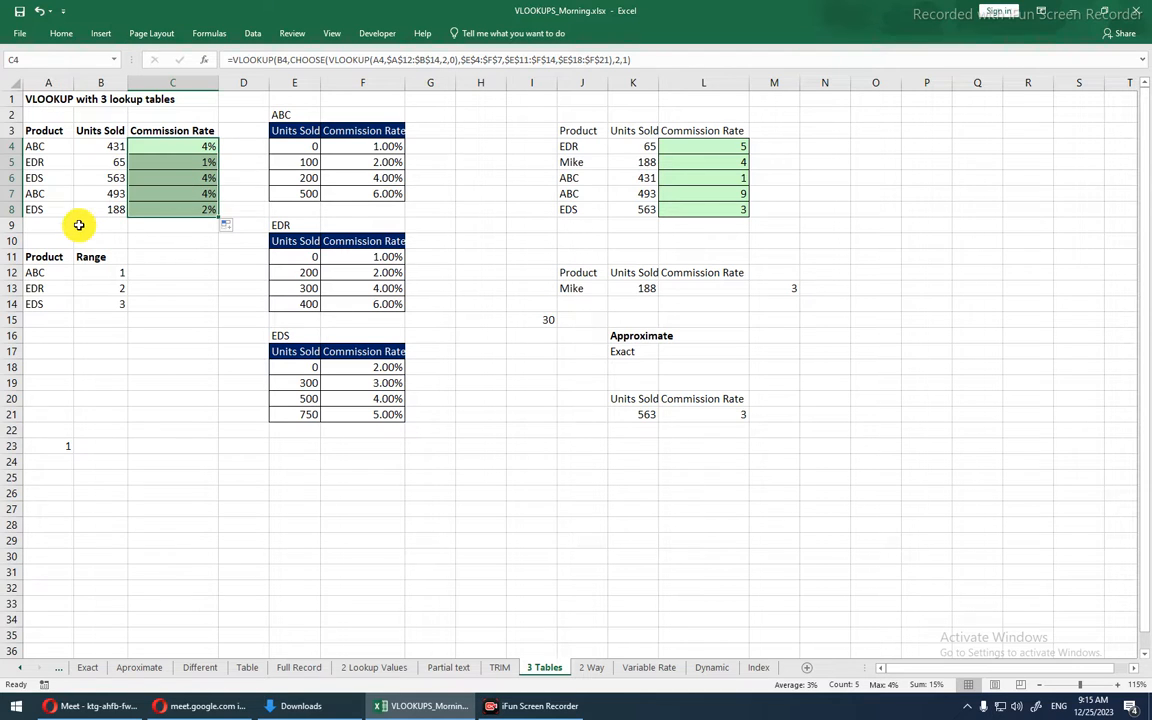
- Check the EDS result in row 8 against the EDS rate table, and review the product, units sold and Product/Range helper cells
left_click_drag(53, 209, 162, 205)
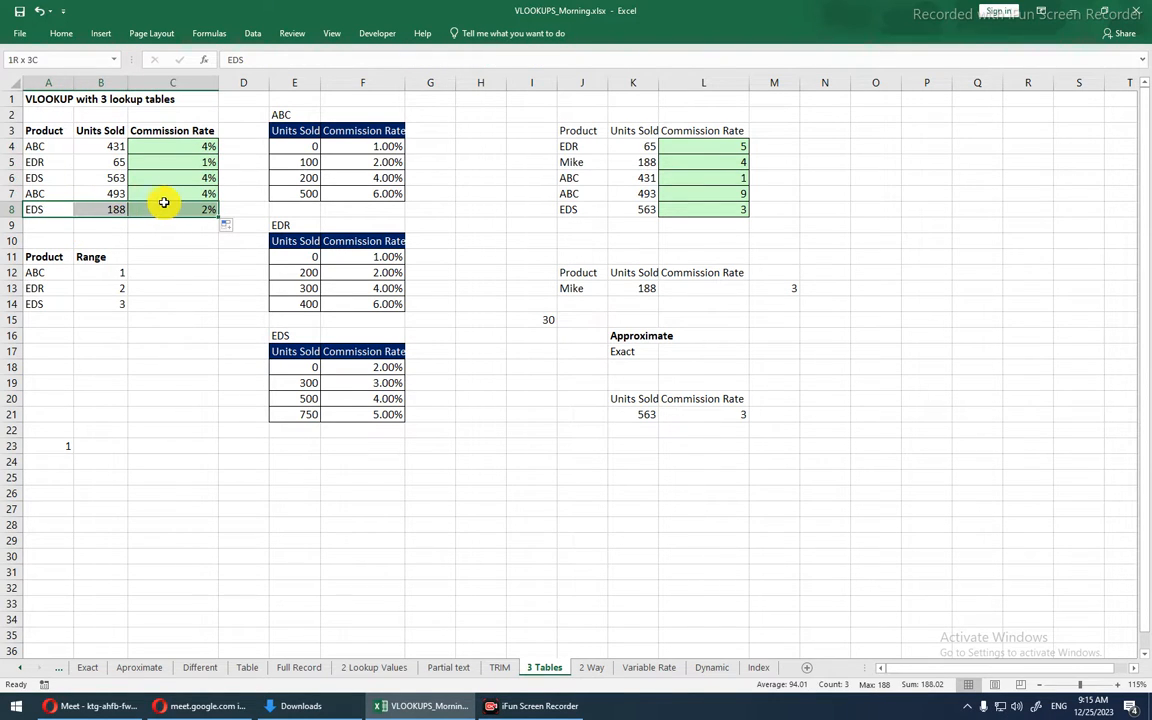
left_click_drag(296, 367, 387, 364)
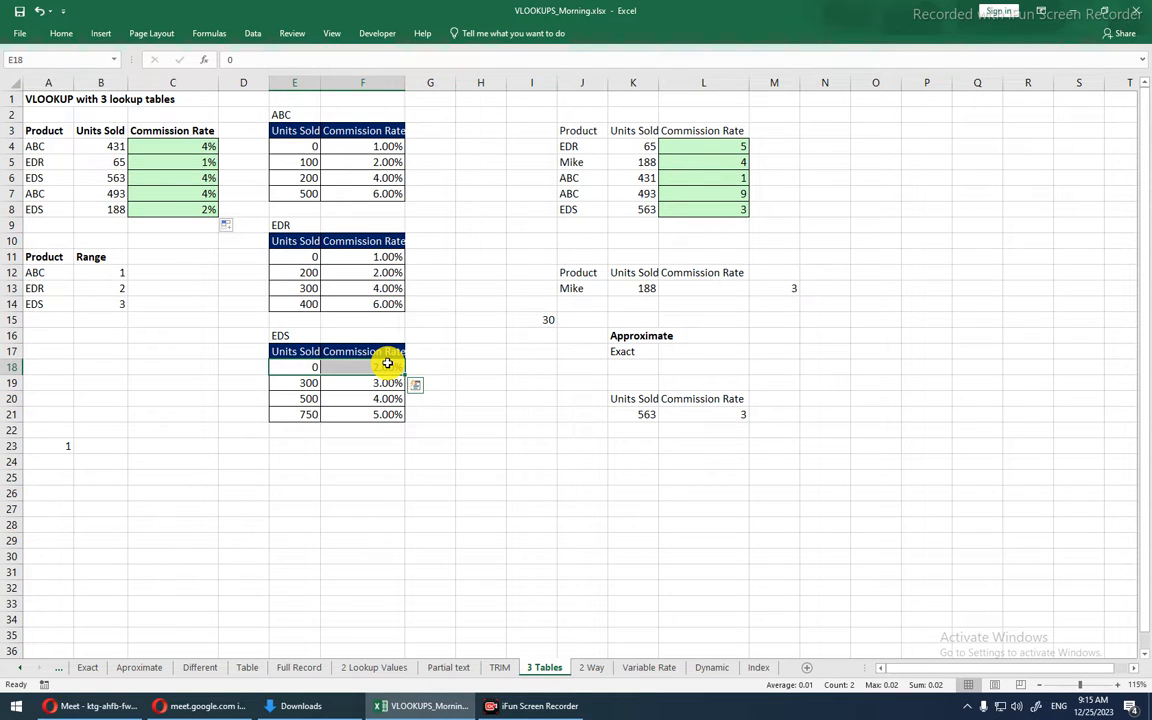
left_click_drag(55, 209, 153, 213)
left_click(153, 213)
left_click_drag(370, 398, 379, 413)
left_click_drag(303, 368, 375, 412)
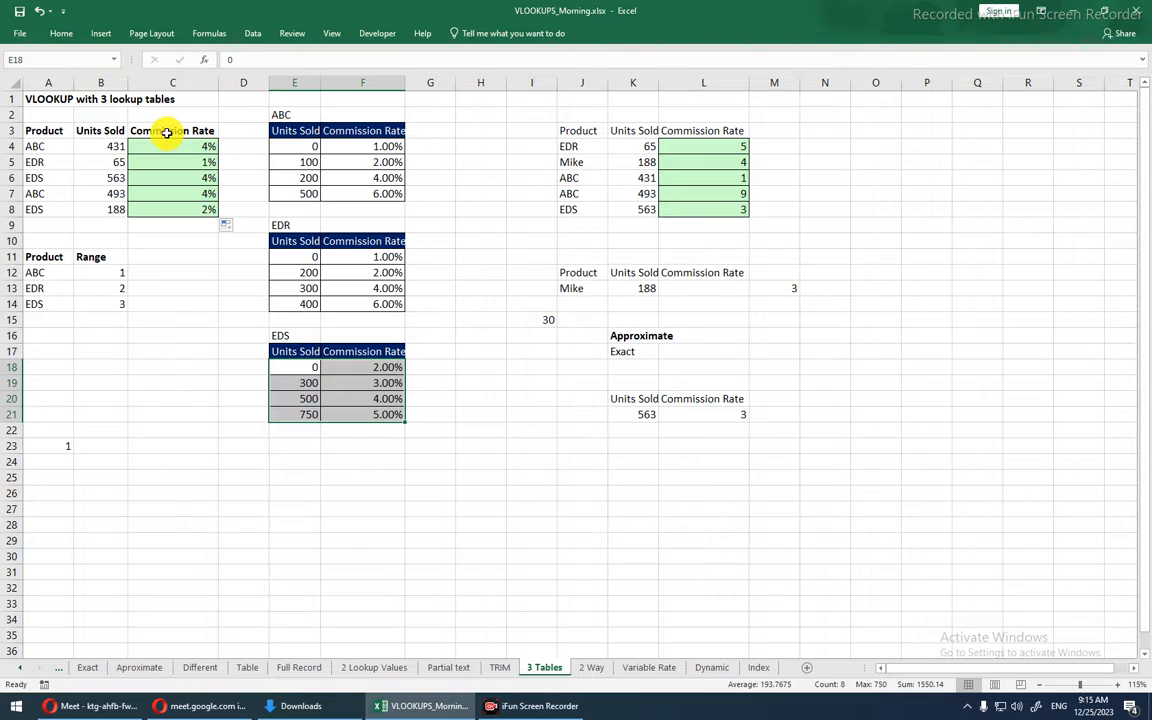
left_click_drag(41, 132, 43, 204)
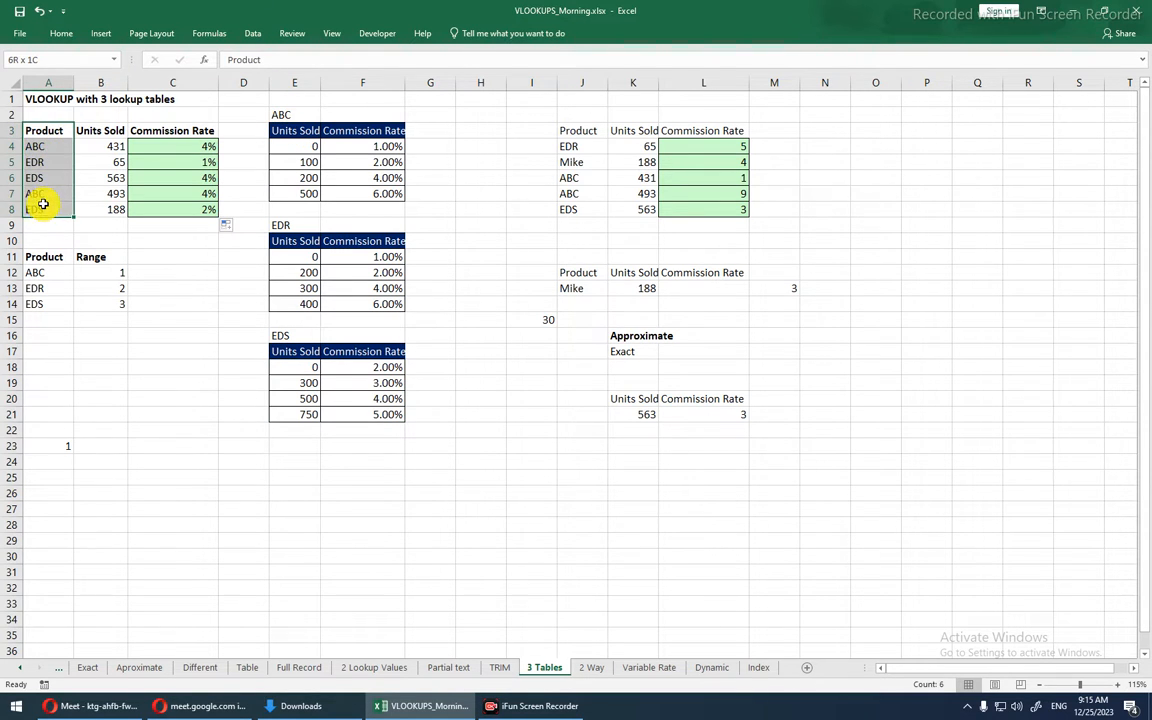
left_click_drag(41, 147, 43, 220)
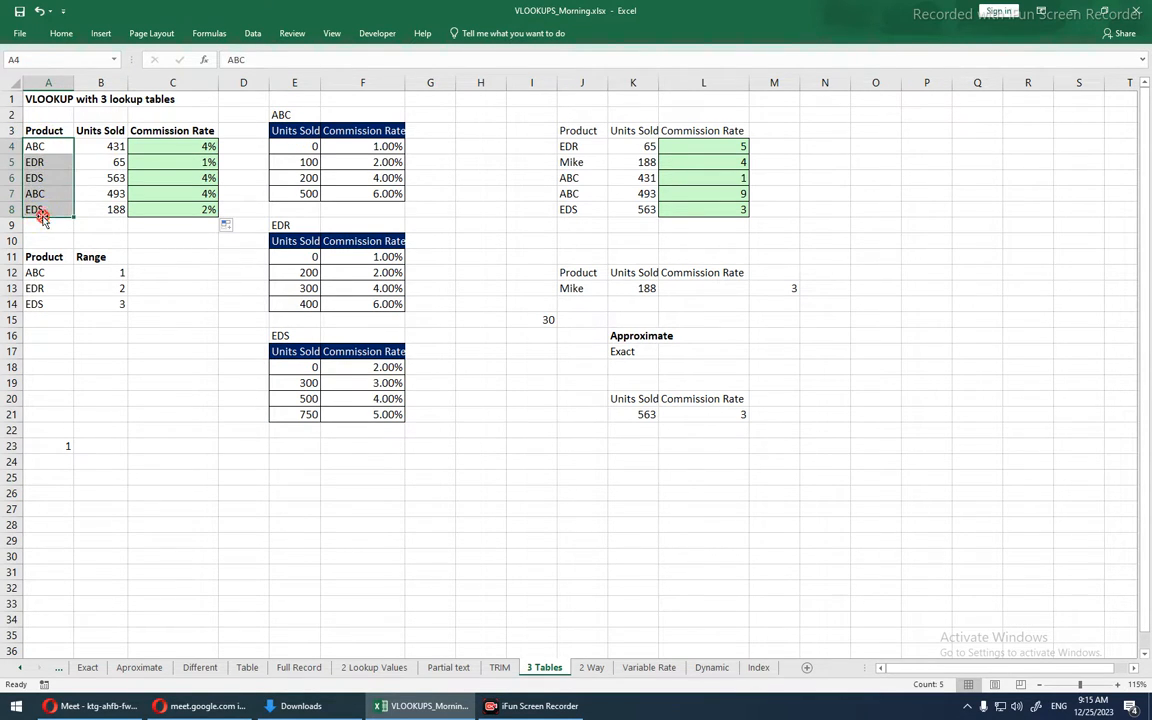
left_click_drag(87, 147, 89, 218)
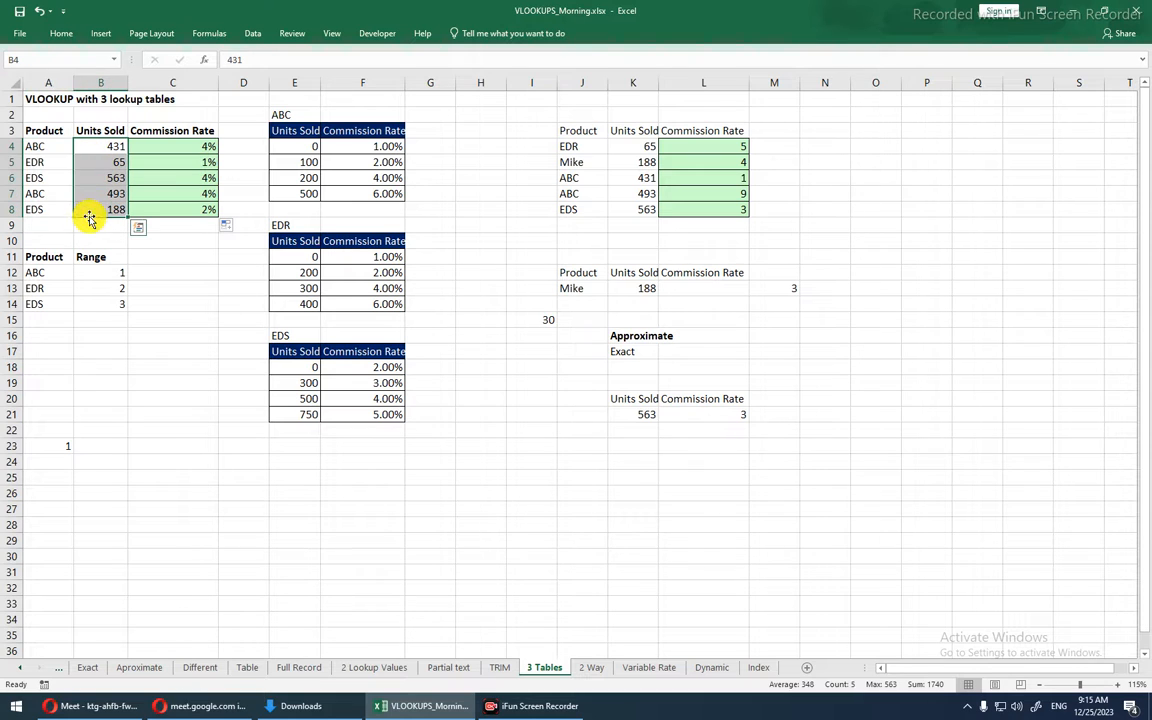
left_click_drag(38, 259, 103, 311)
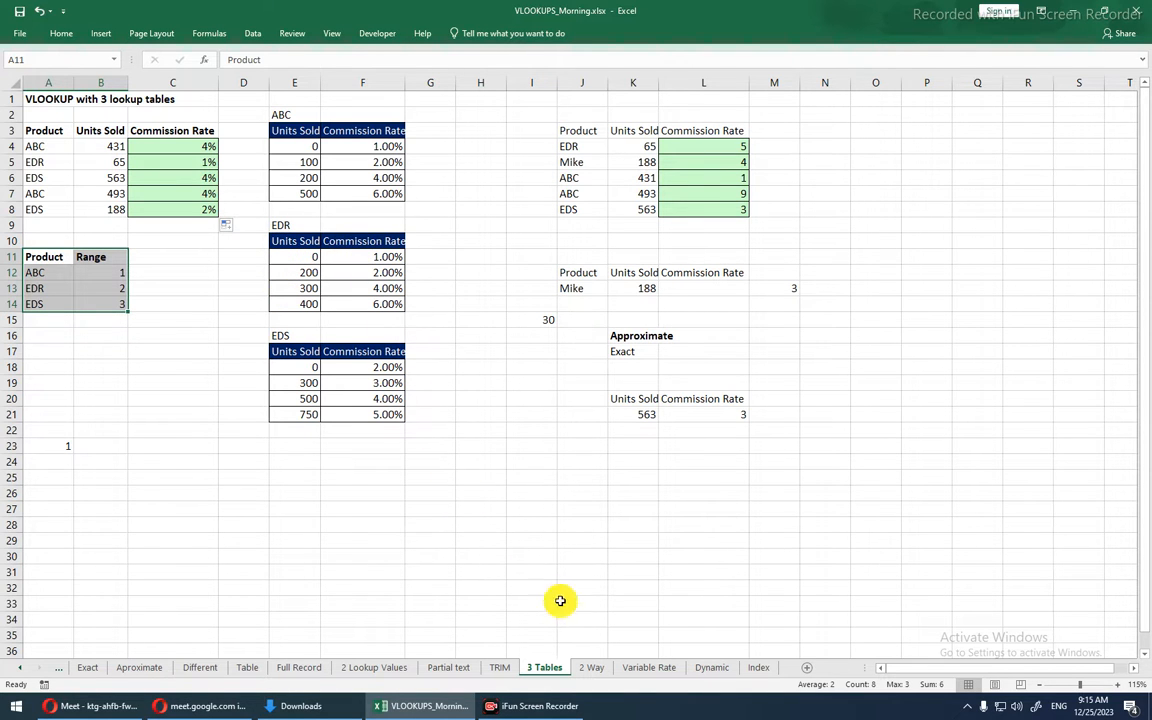
- Open the 2 Way sheet and examine the income and allowance inputs, the tax cell, and the 1000 row of the Income/Allowances table
left_click(593, 668)
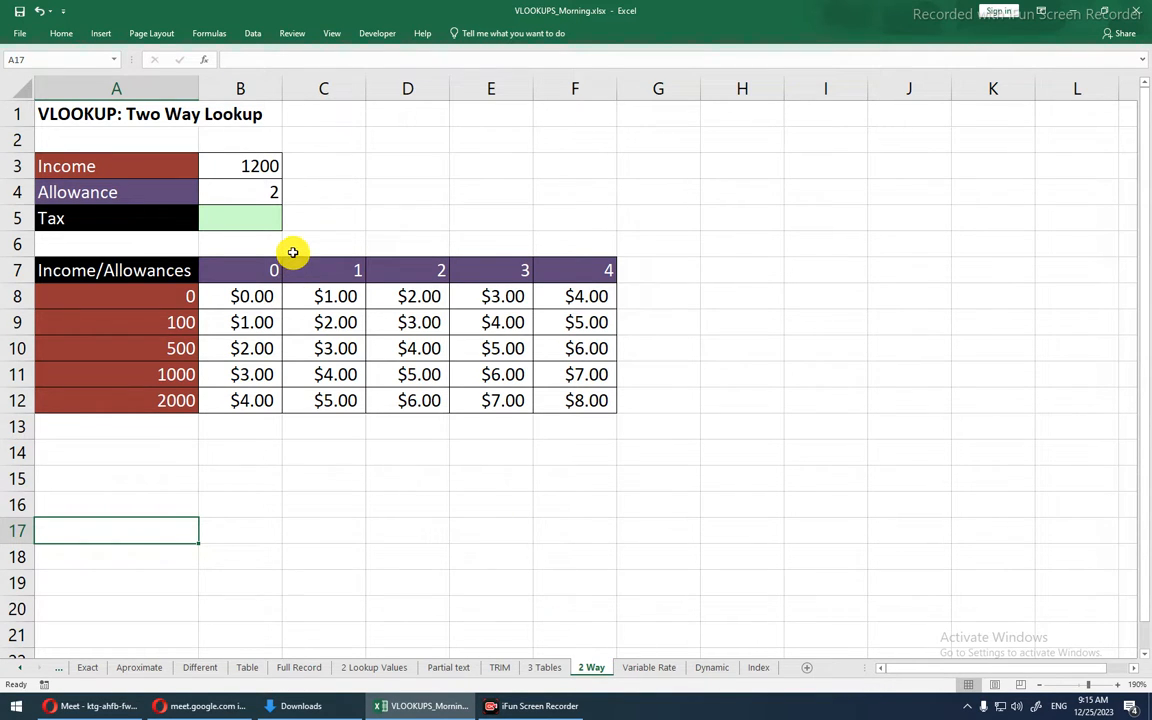
left_click(240, 214)
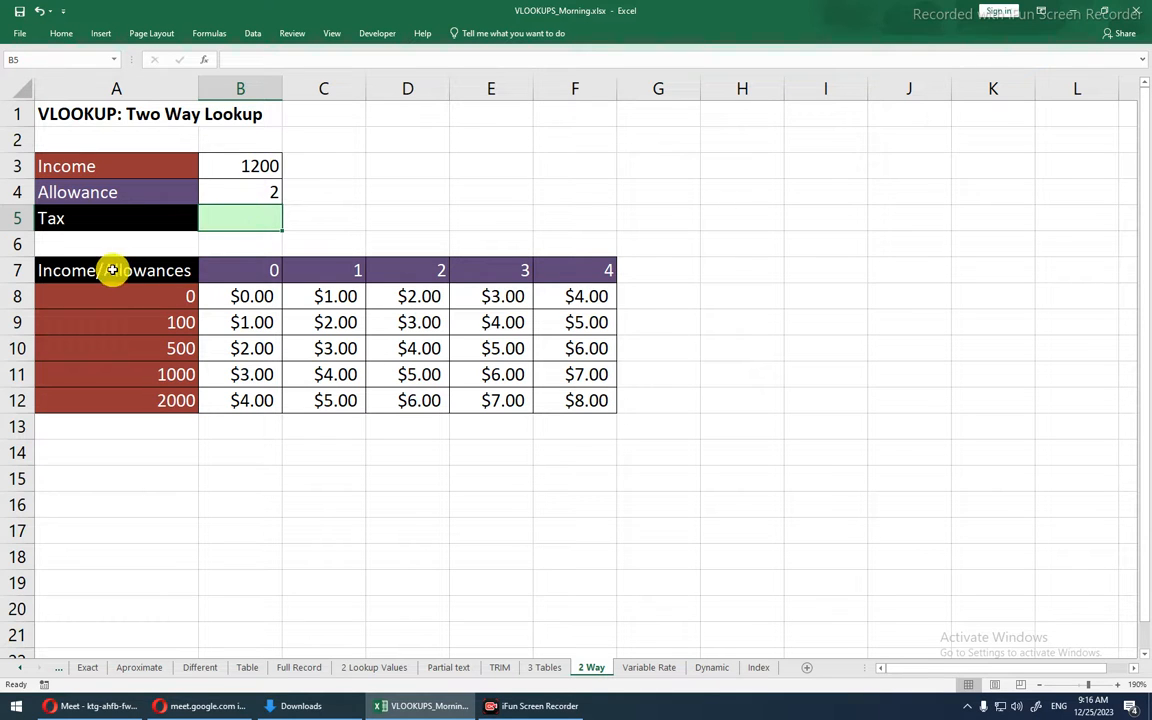
left_click_drag(98, 291, 123, 524)
left_click(123, 524)
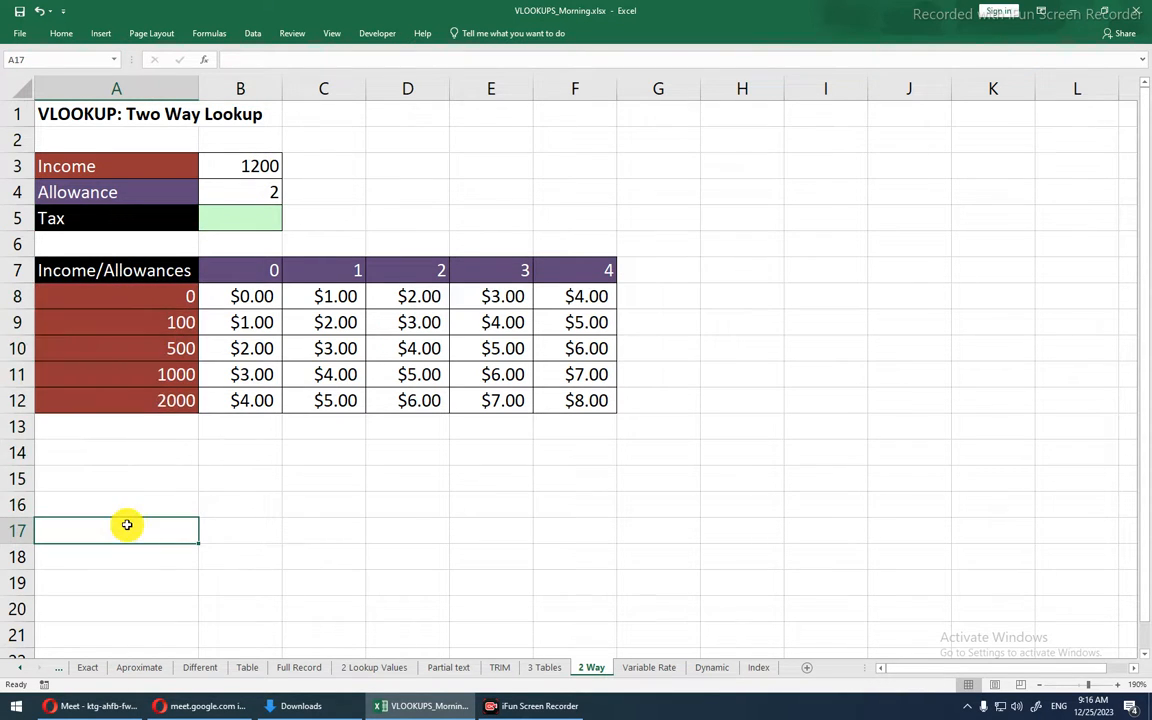
left_click_drag(244, 276, 595, 247)
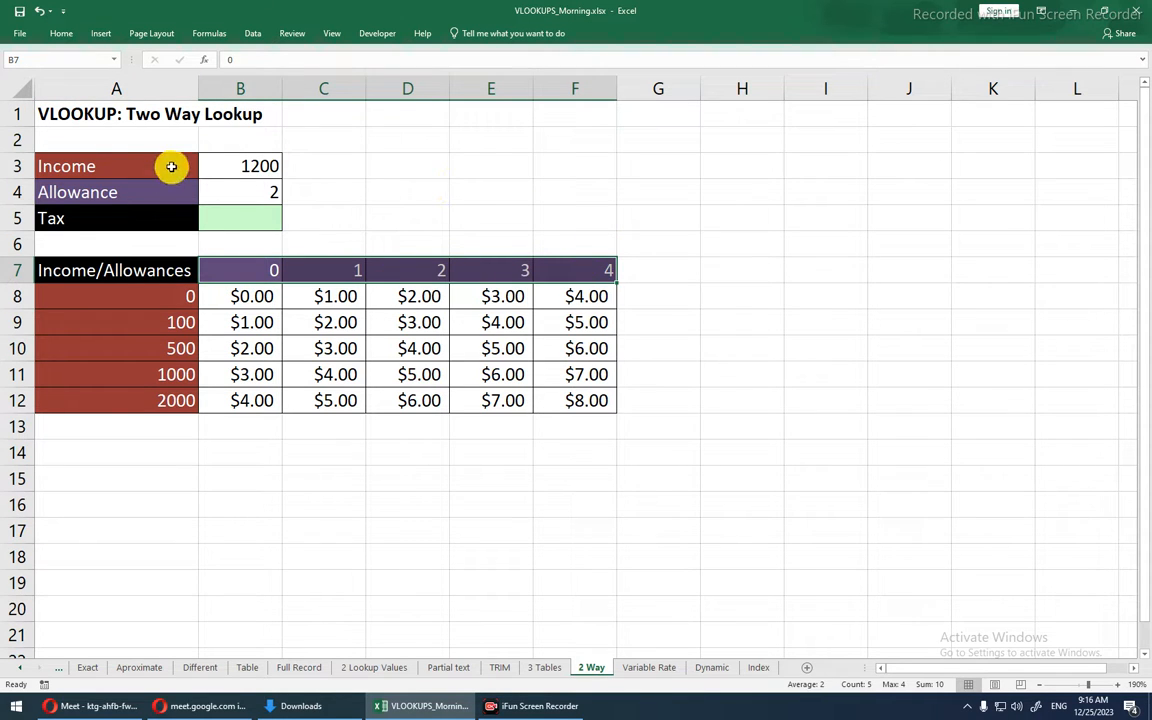
double_click(224, 164)
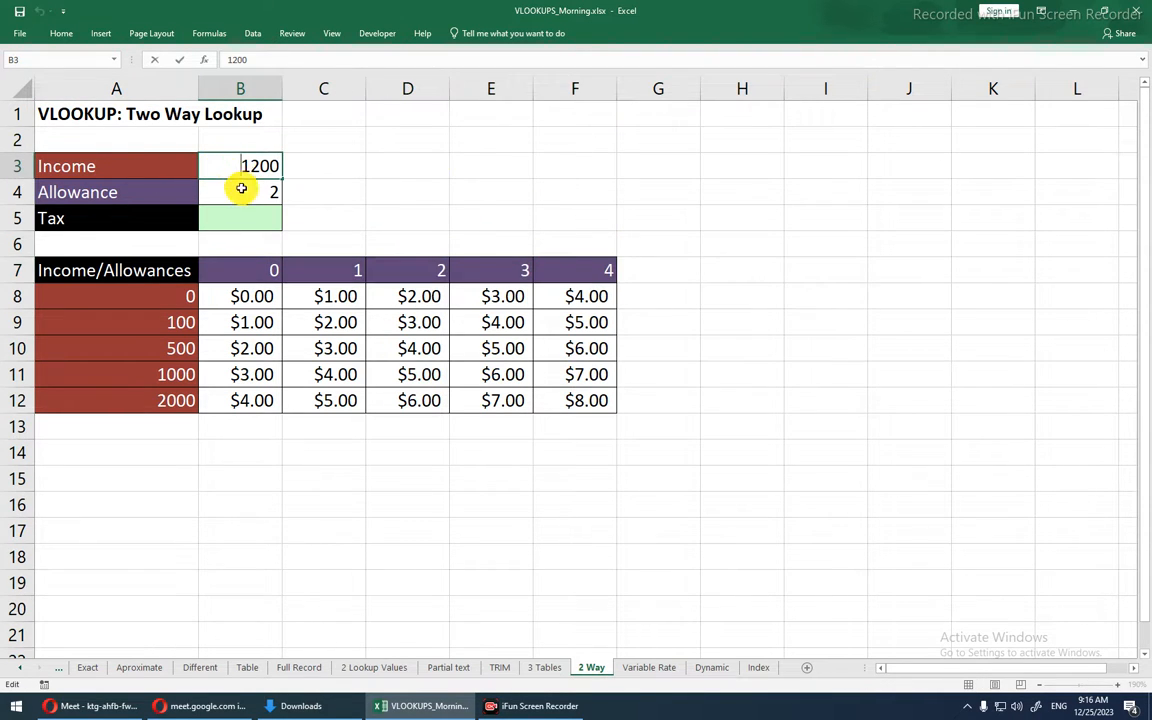
left_click(241, 189)
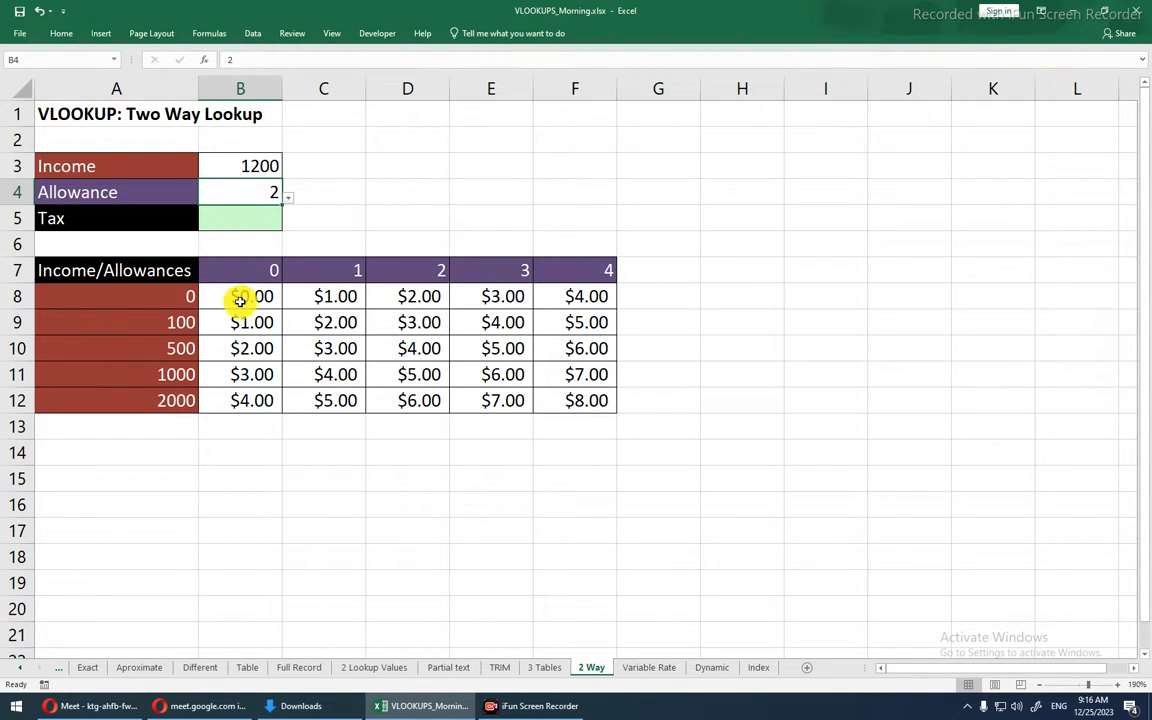
left_click_drag(240, 301, 548, 397)
left_click(548, 399)
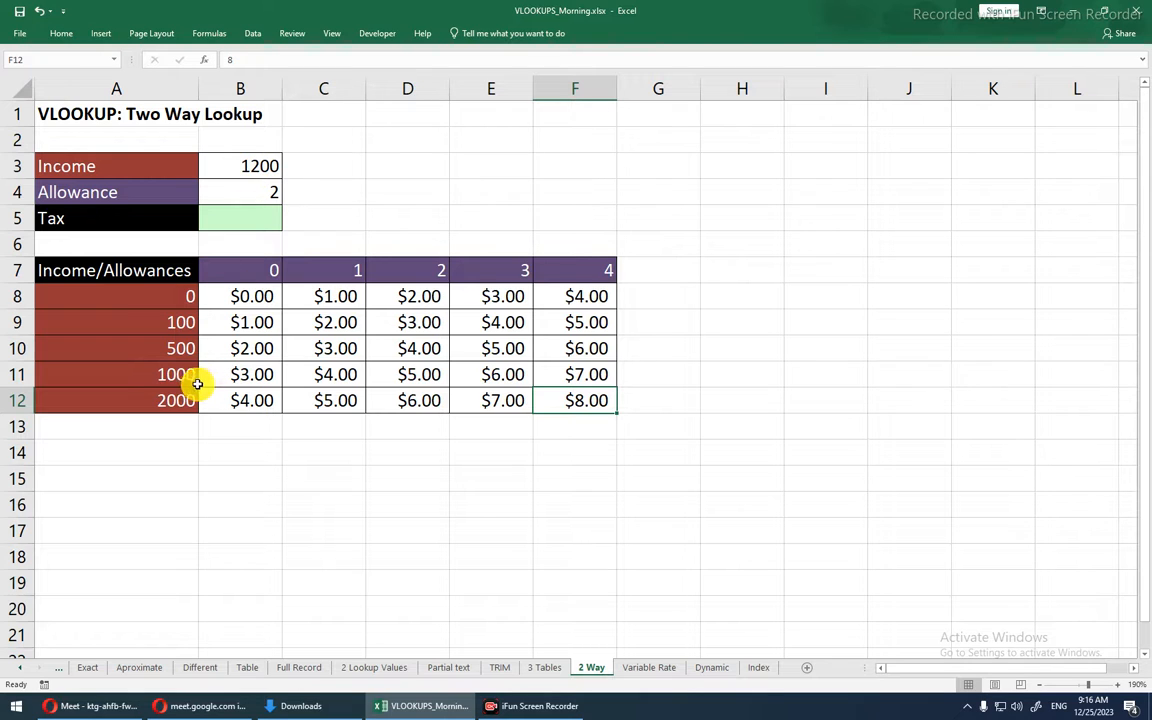
left_click_drag(170, 374, 405, 377)
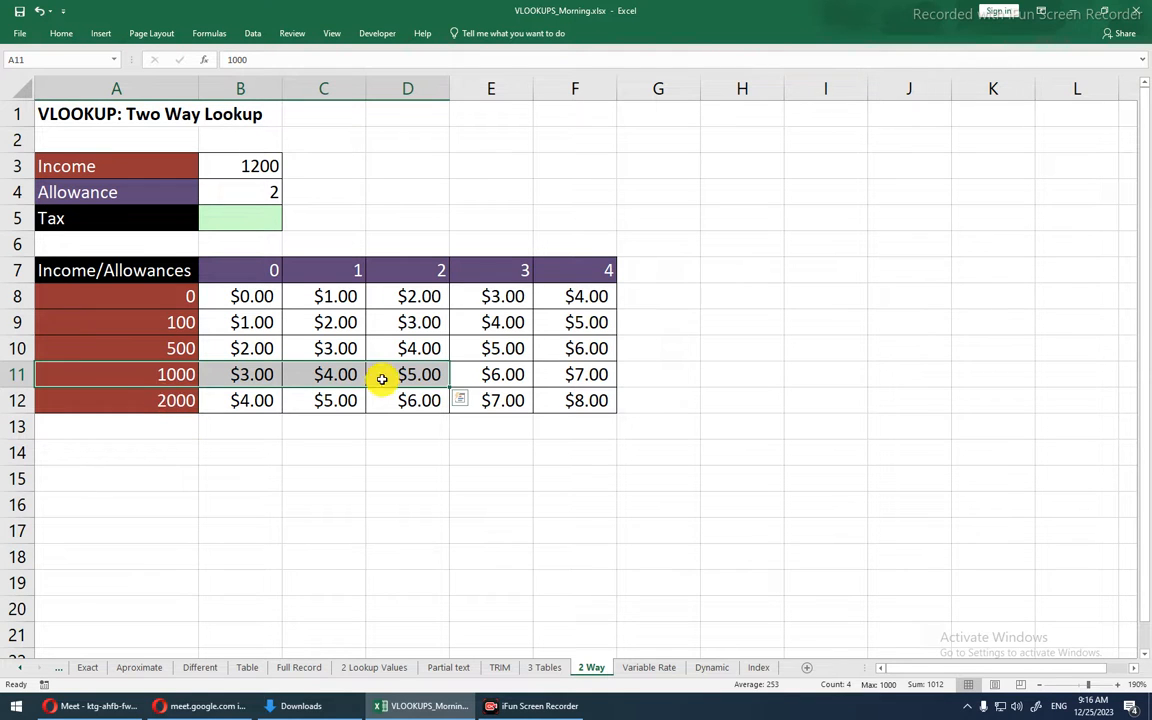
left_click(13, 376)
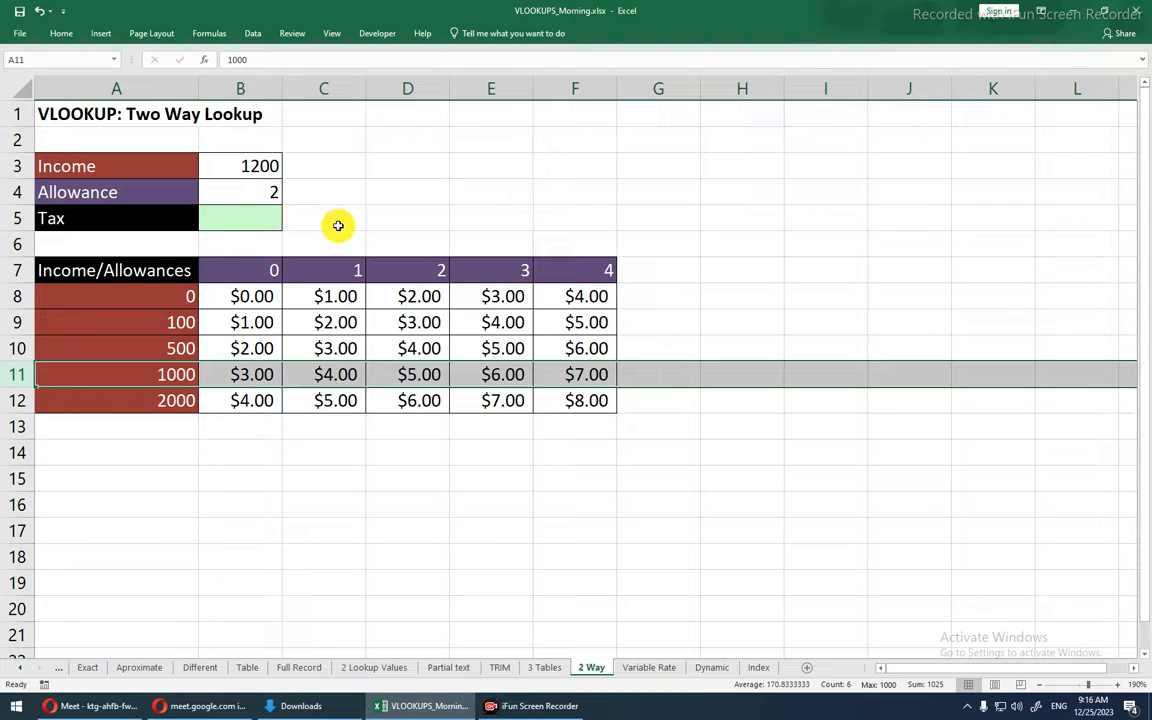
left_click(395, 378)
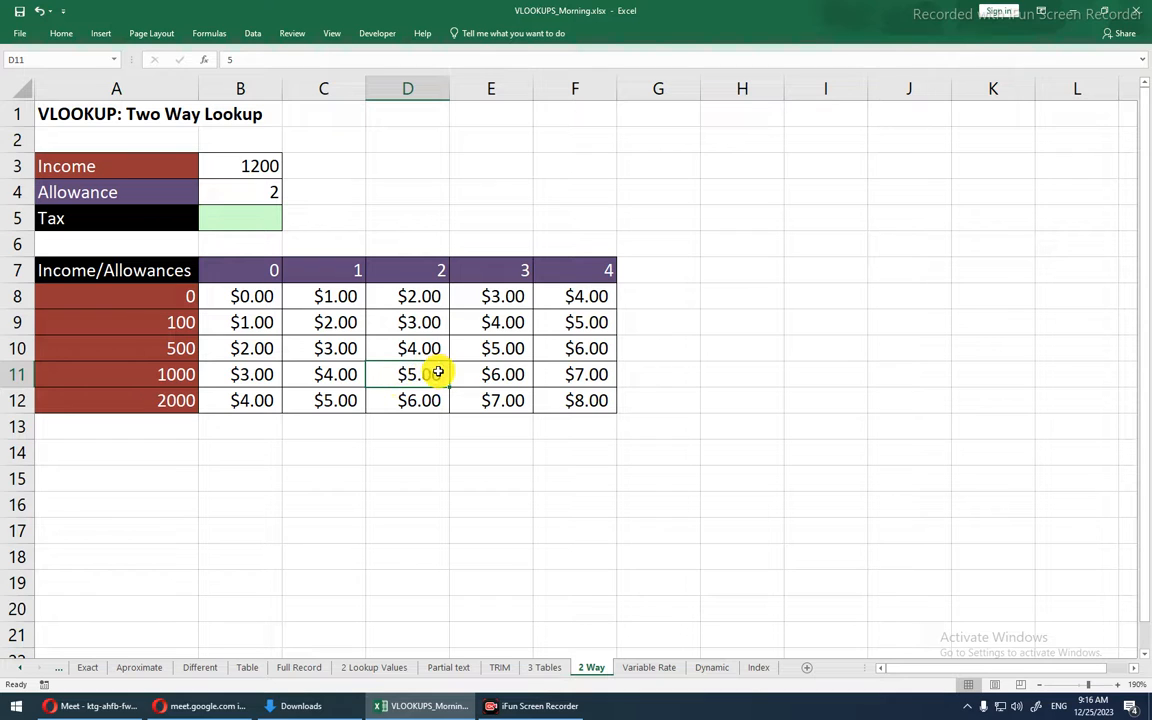
left_click(249, 221)
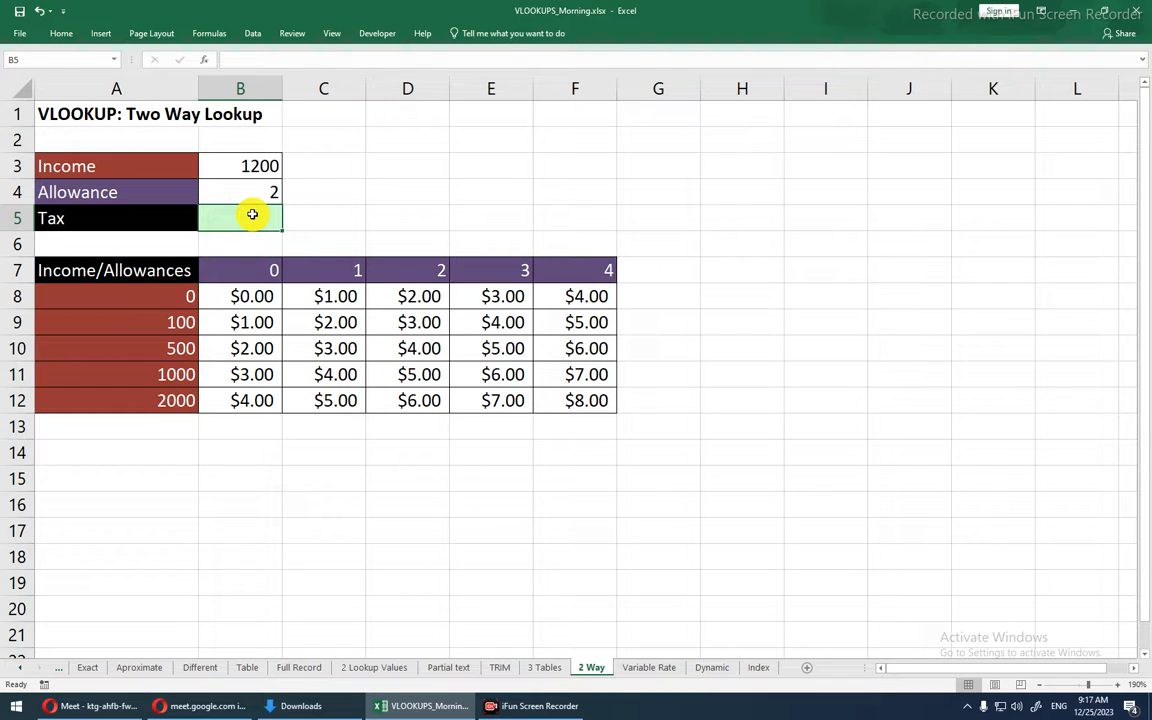
type("=vlo")
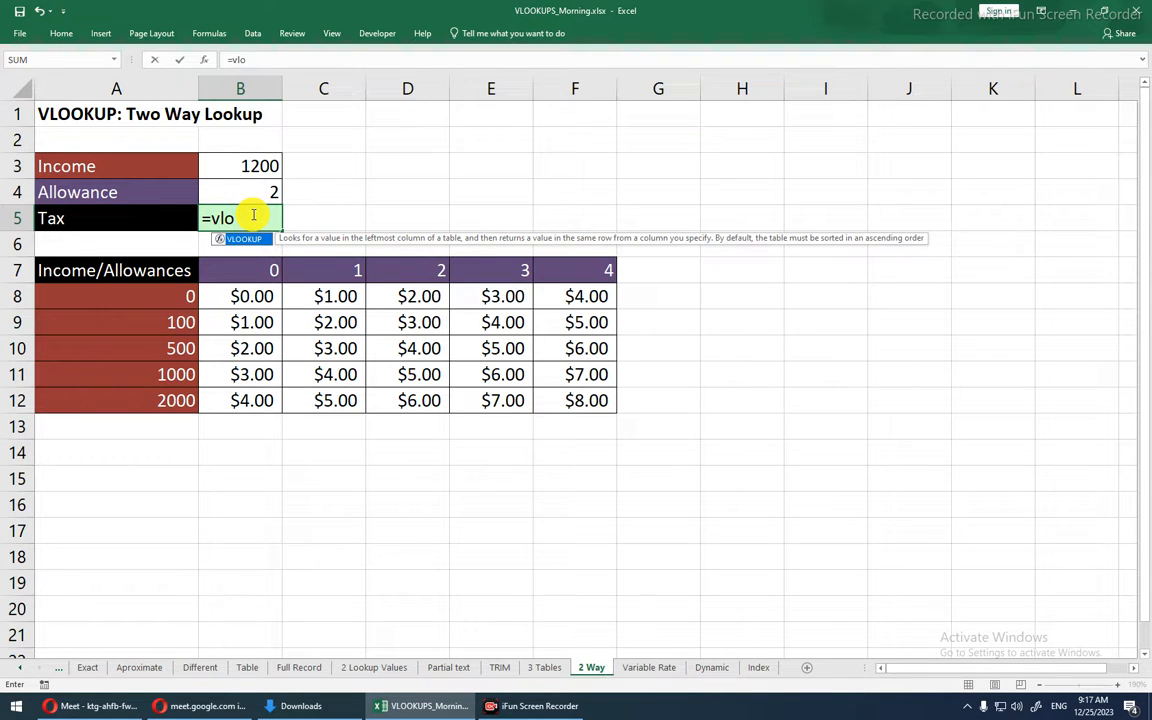
key("Tab")
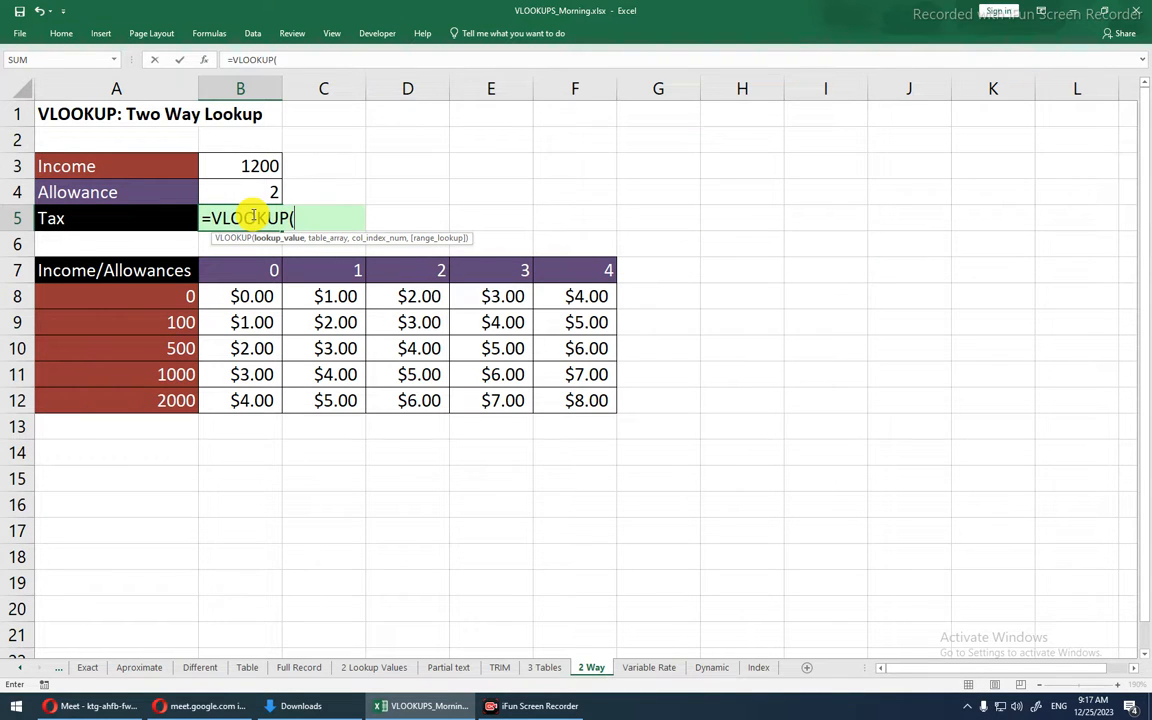
left_click(247, 169)
type(",")
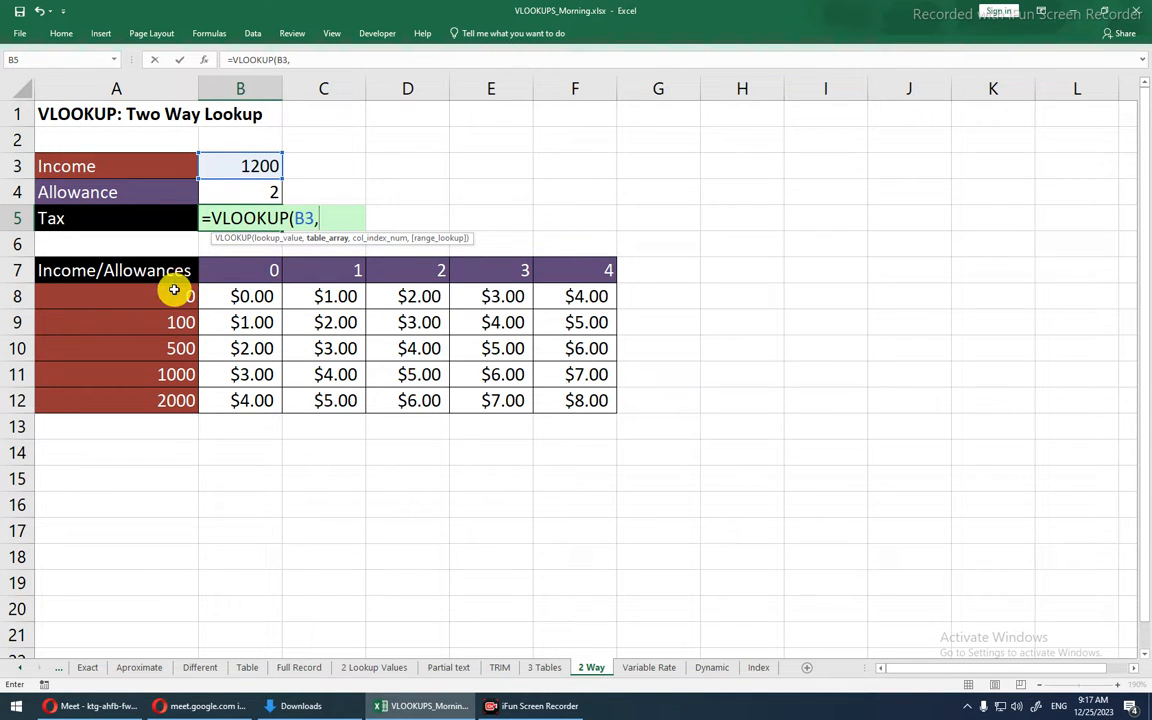
left_click_drag(173, 292, 548, 402)
left_click(548, 402)
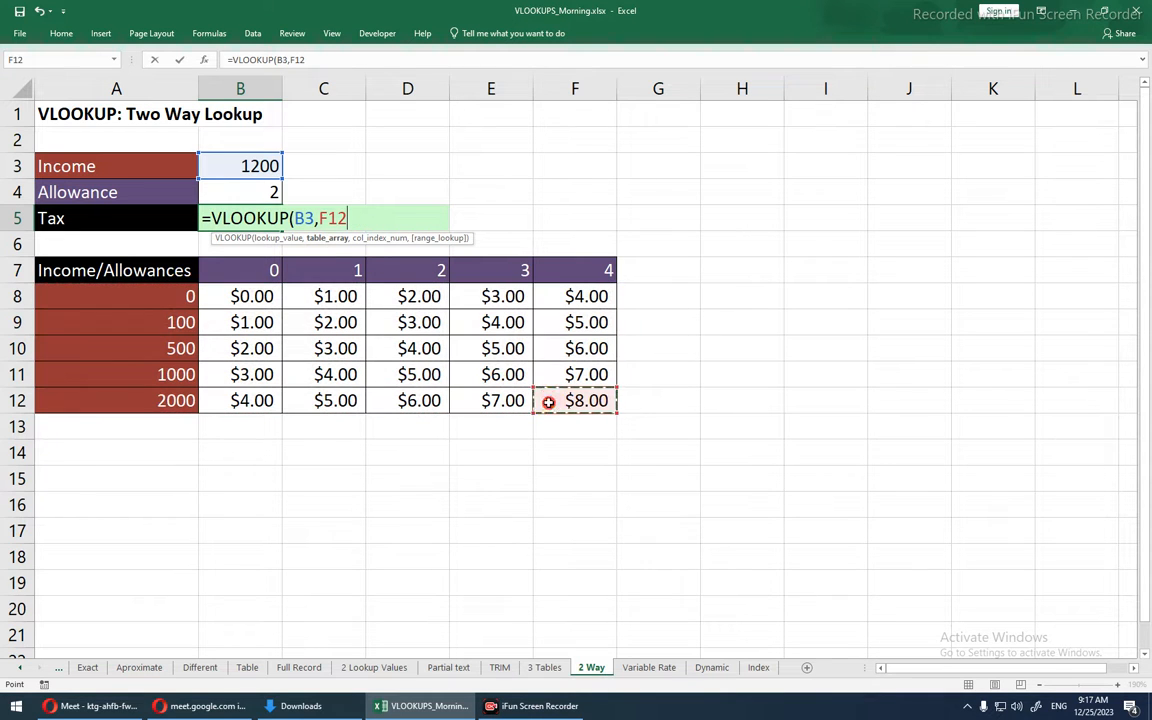
left_click(188, 300)
left_click_drag(193, 310, 554, 390)
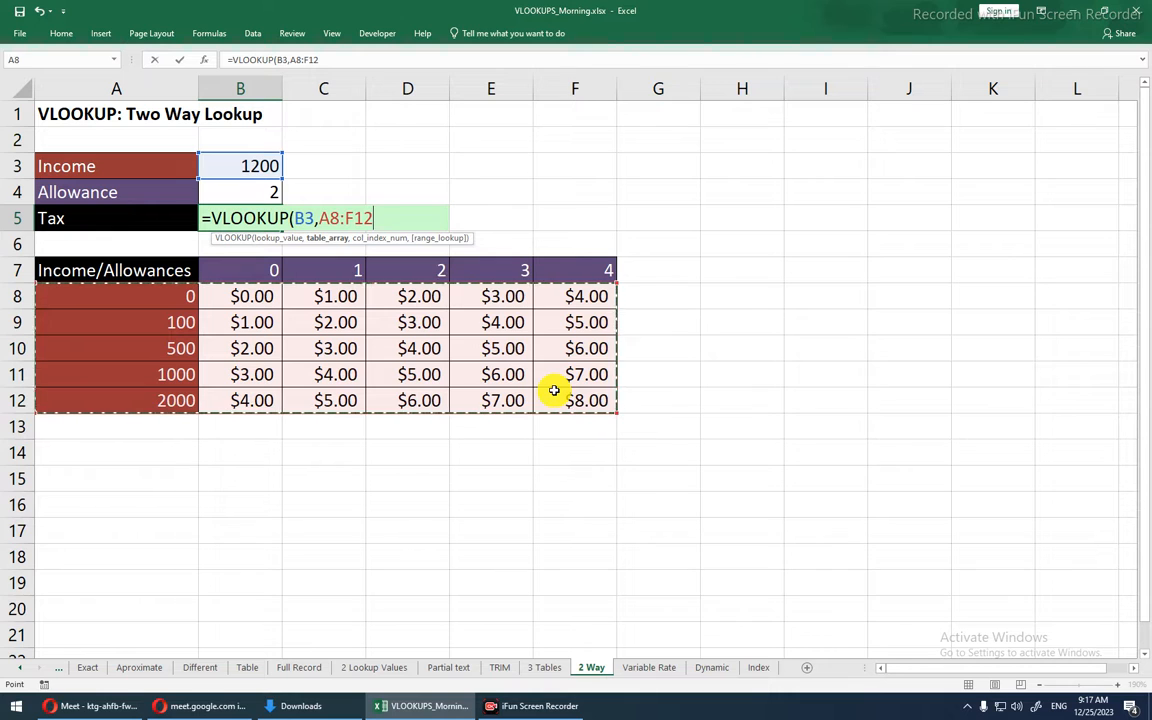
left_click(554, 390)
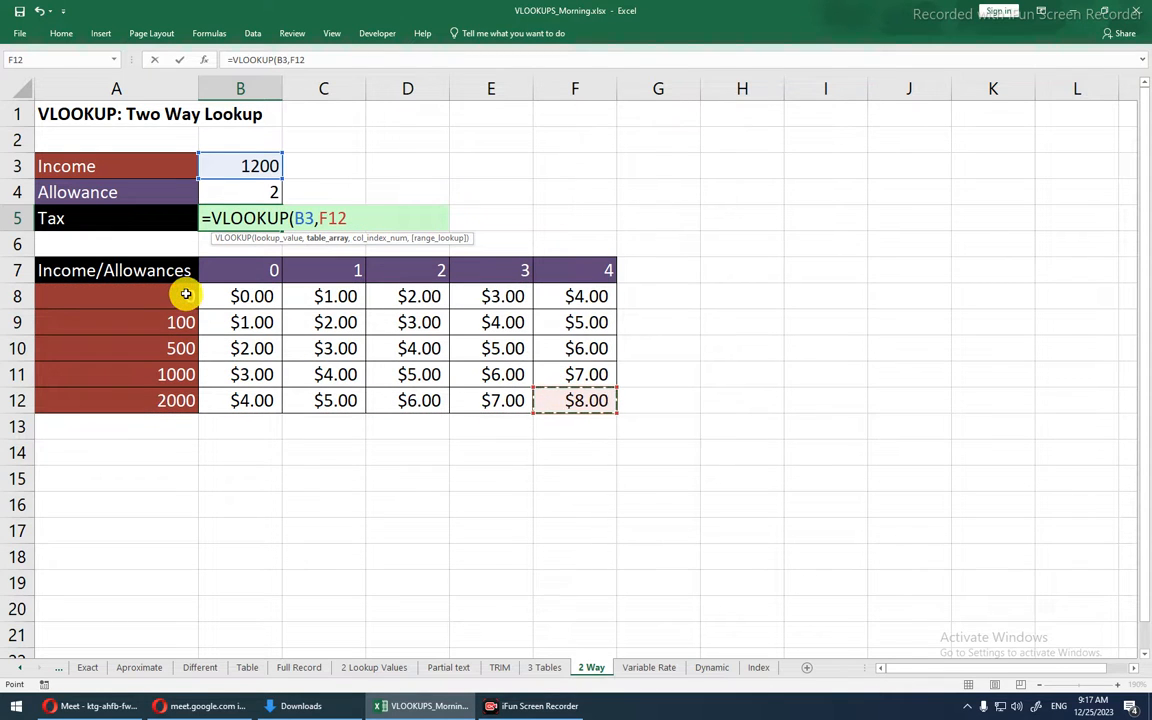
left_click_drag(186, 294, 188, 391)
left_click(330, 396)
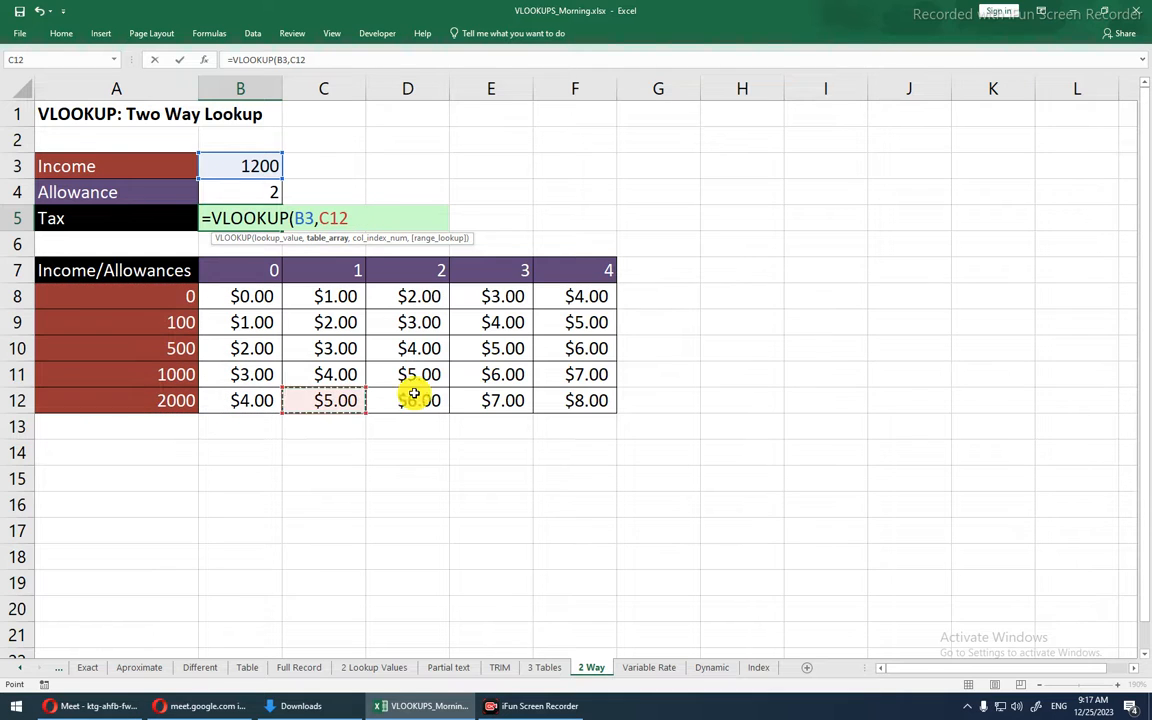
left_click_drag(185, 294, 570, 399)
left_click(570, 399)
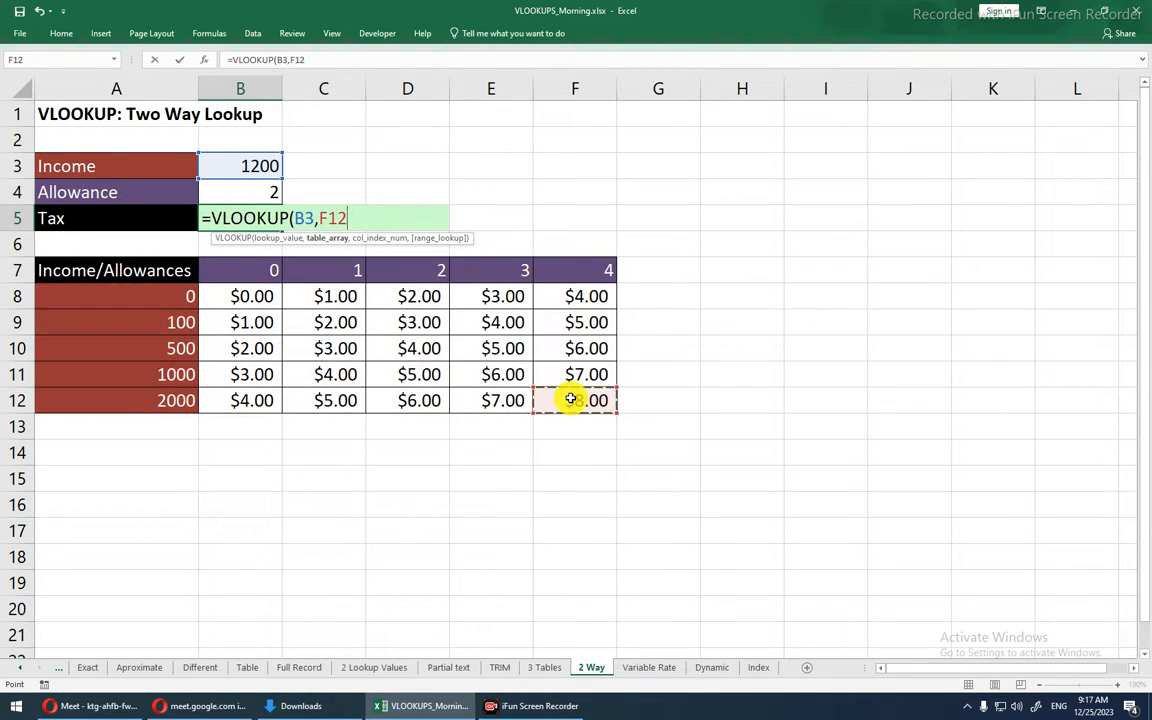
left_click(167, 296)
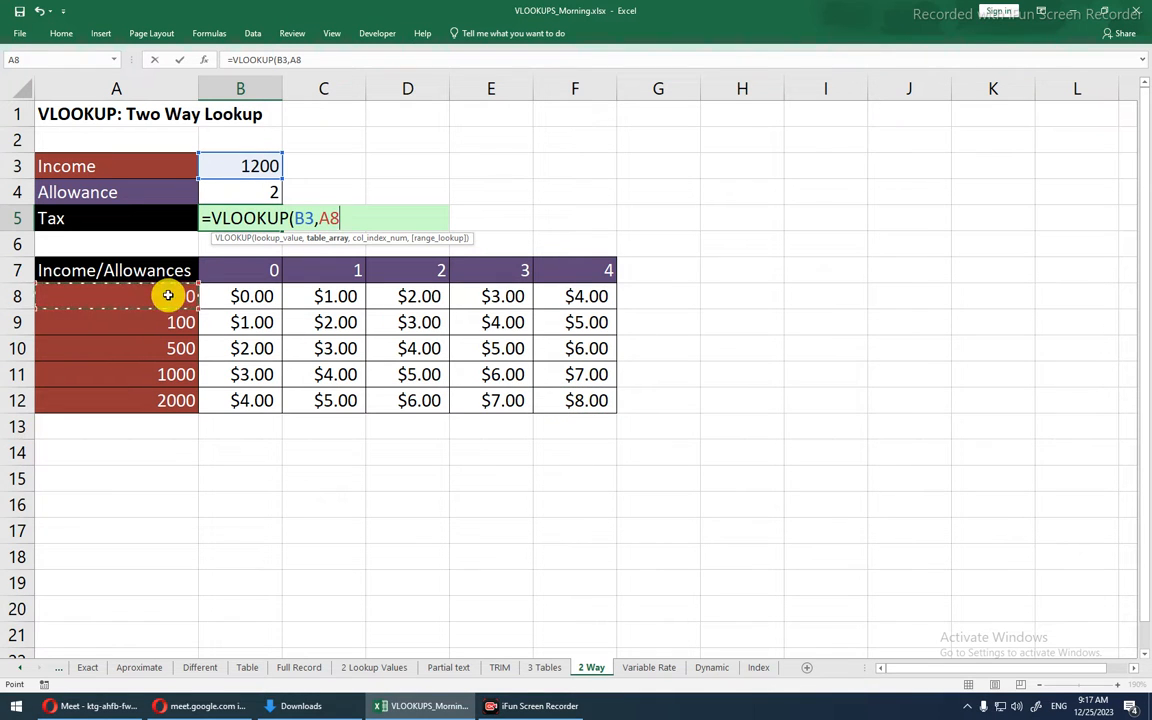
key("Escape")
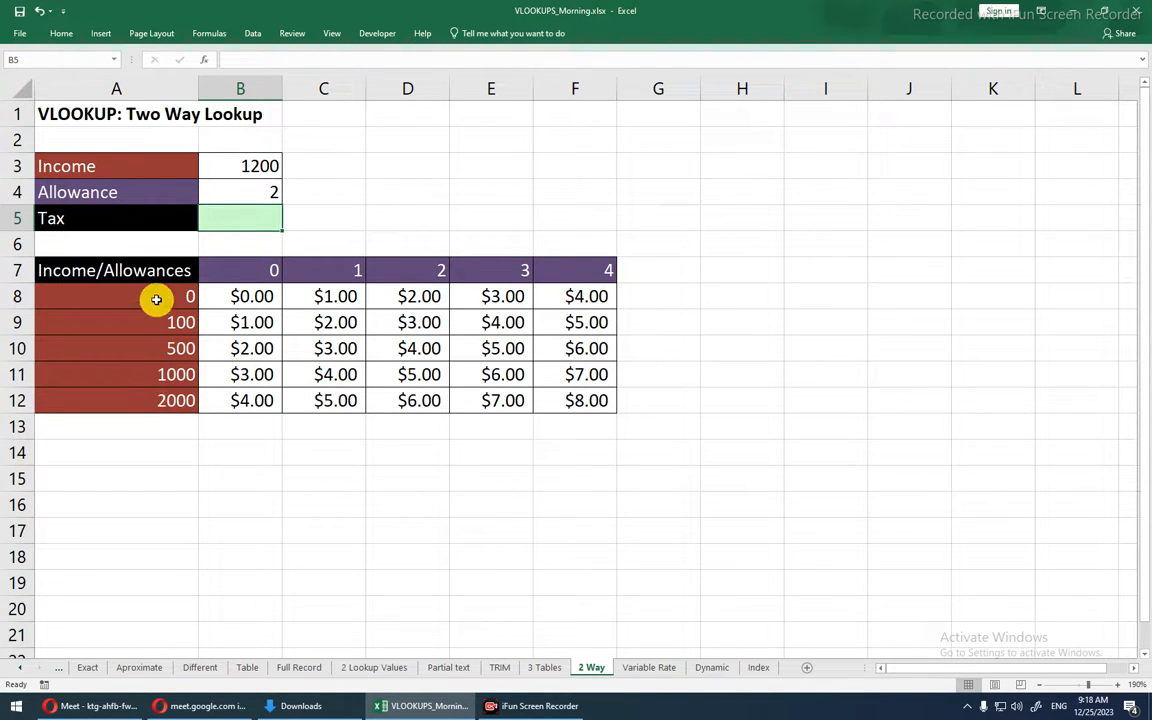
- Start a VLOOKUP in the Tax cell B5 with the income in B3 as the lookup value
left_click_drag(156, 298, 143, 399)
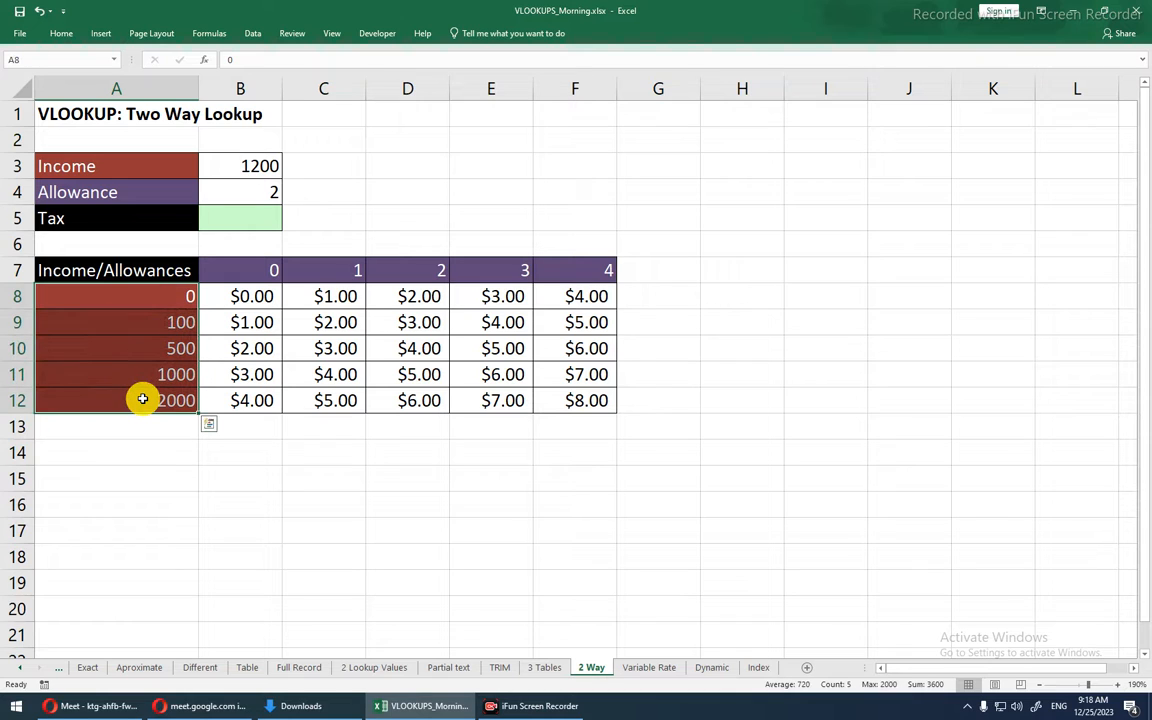
left_click(209, 219)
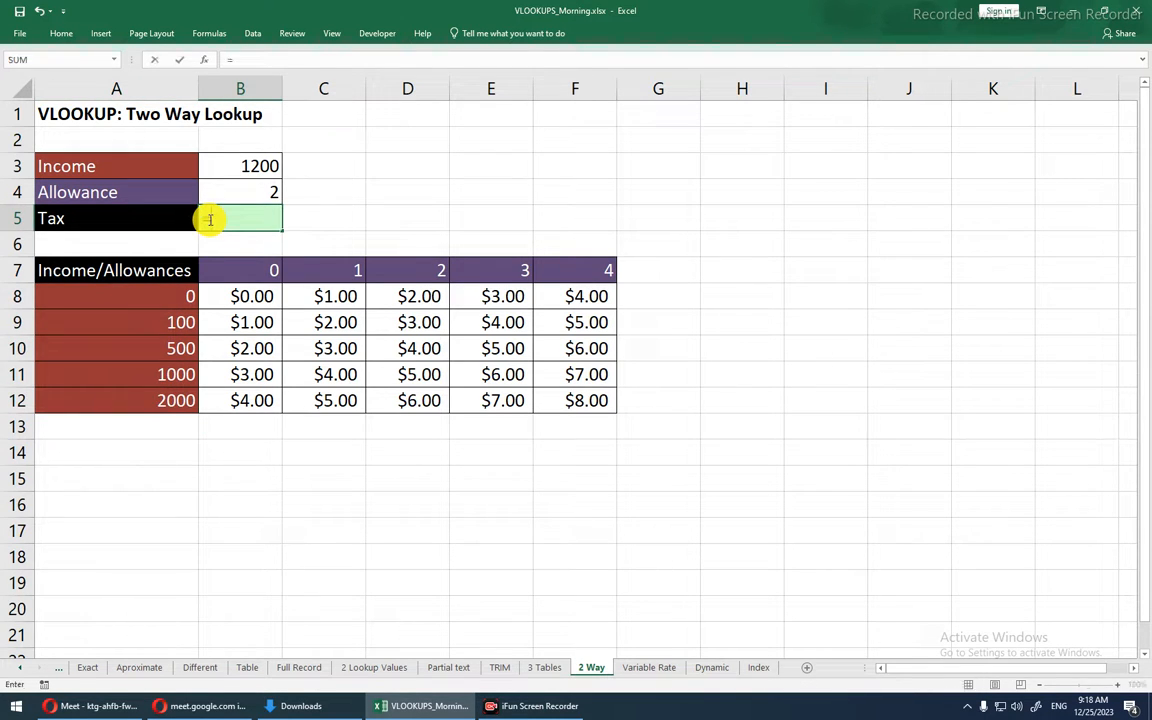
type("=vlo")
key("Tab")
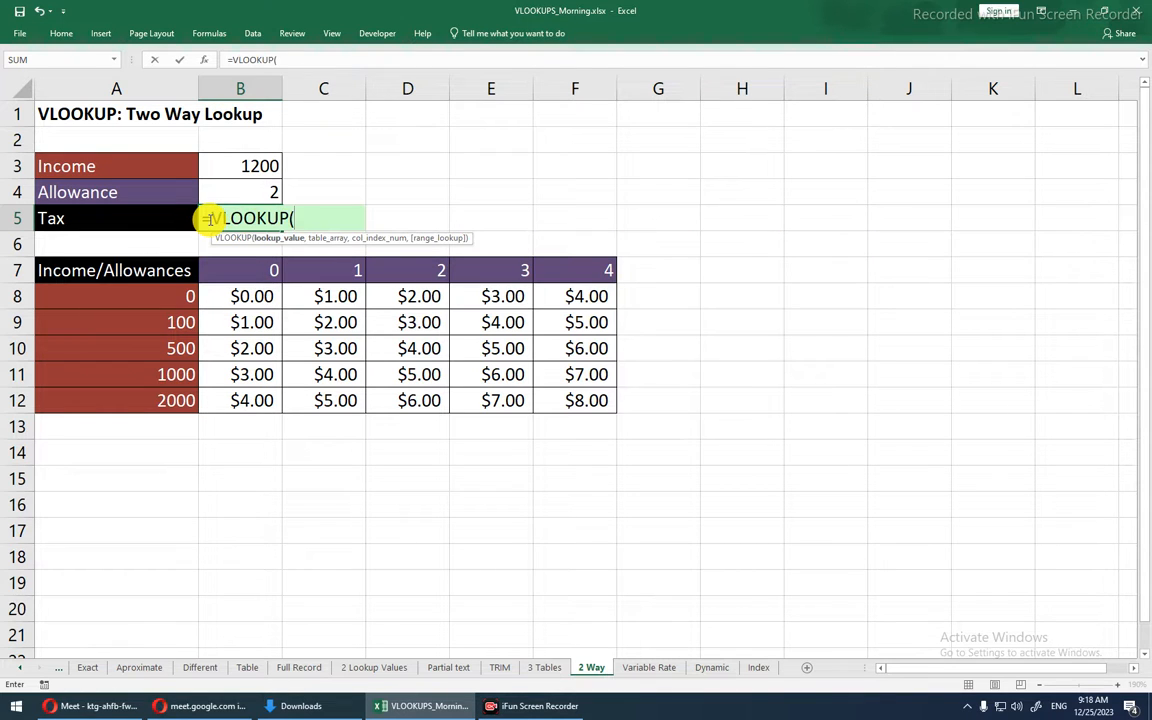
left_click(231, 168)
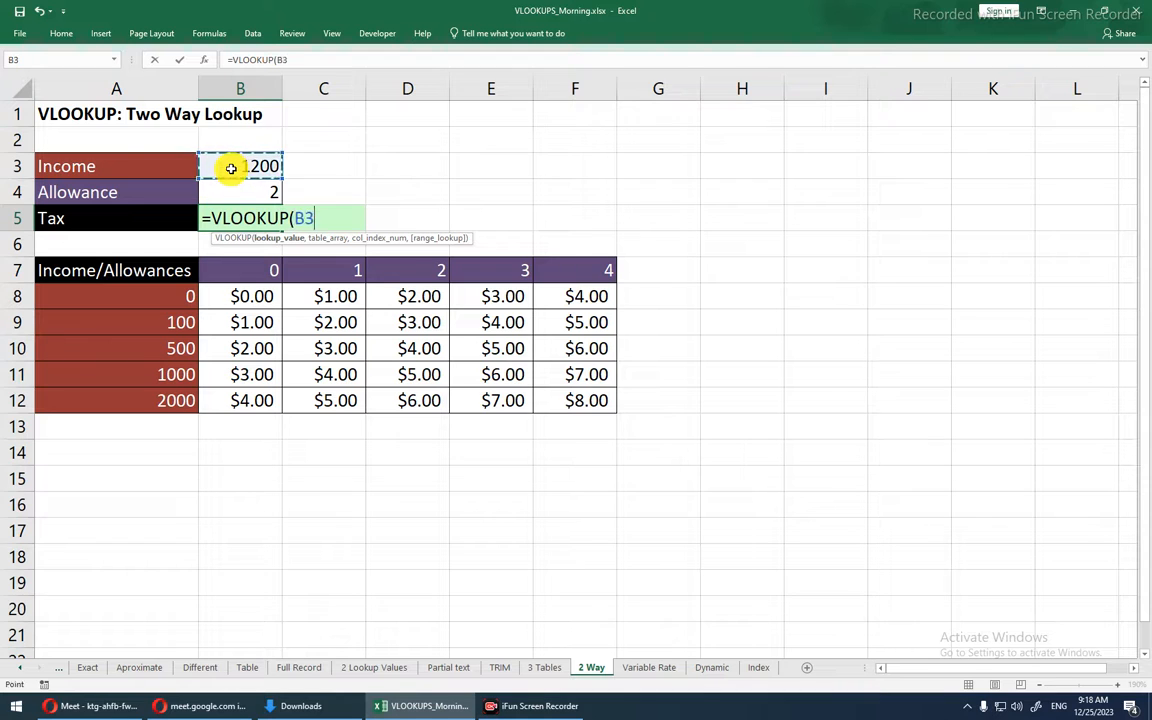
type(",")
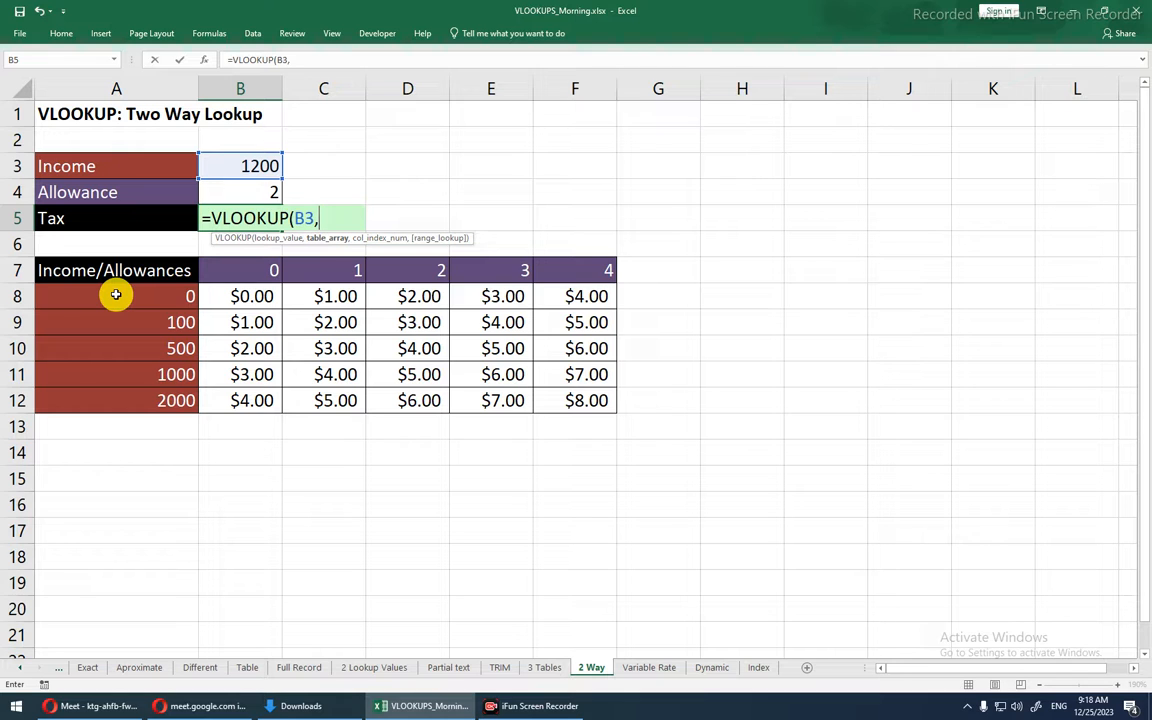
- Give B5's VLOOKUP the income and tax rows A8:F12 as its table array, locked as $A$8:$F$12
left_click_drag(116, 294, 545, 393)
left_click(545, 393)
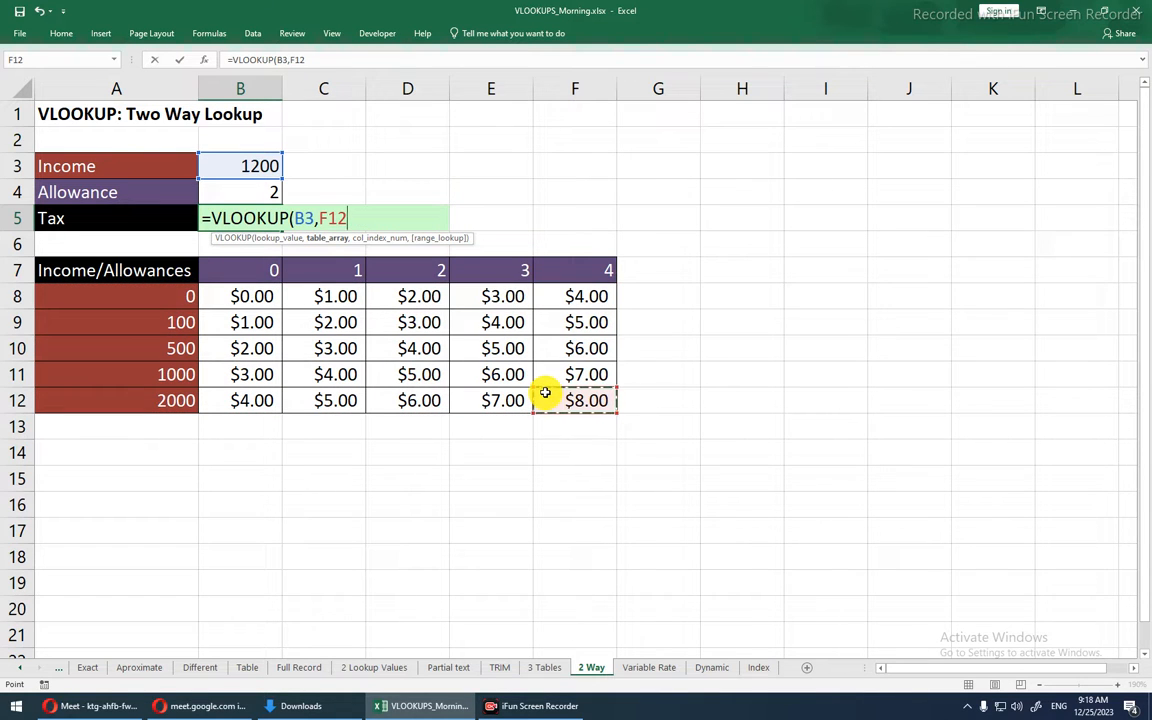
key("shift+Up")
key("shift+Up")
key("shift+Up")
key("shift+Up")
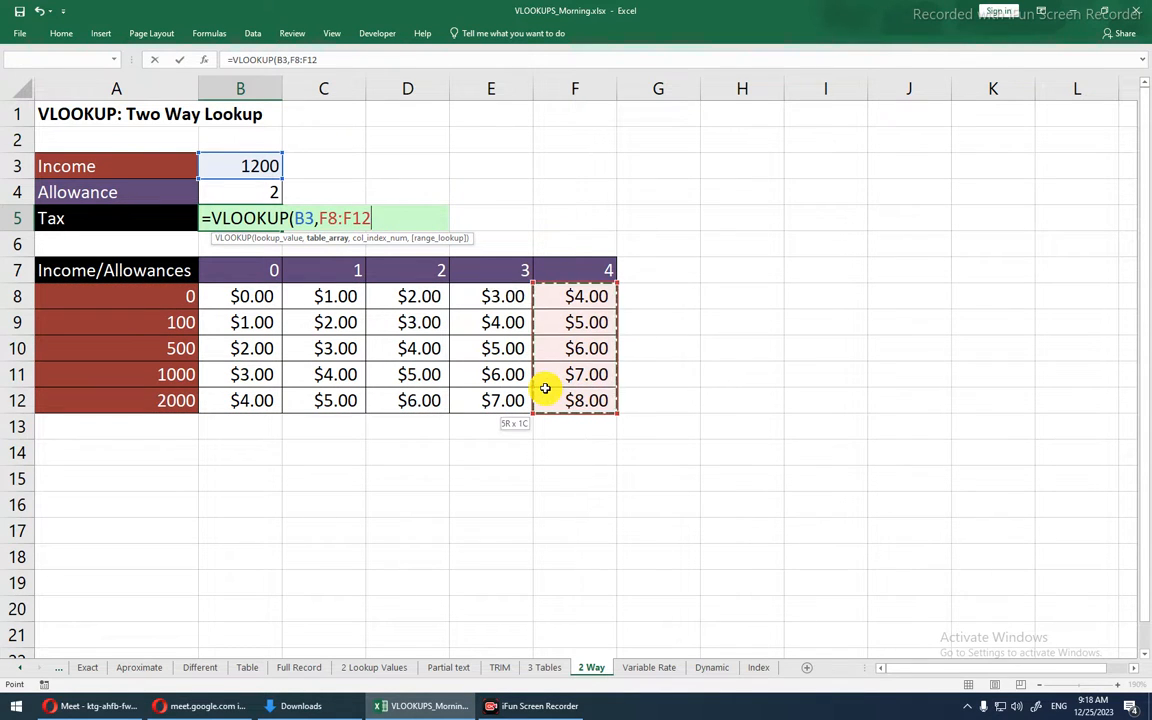
key("ctrl+shift+Left")
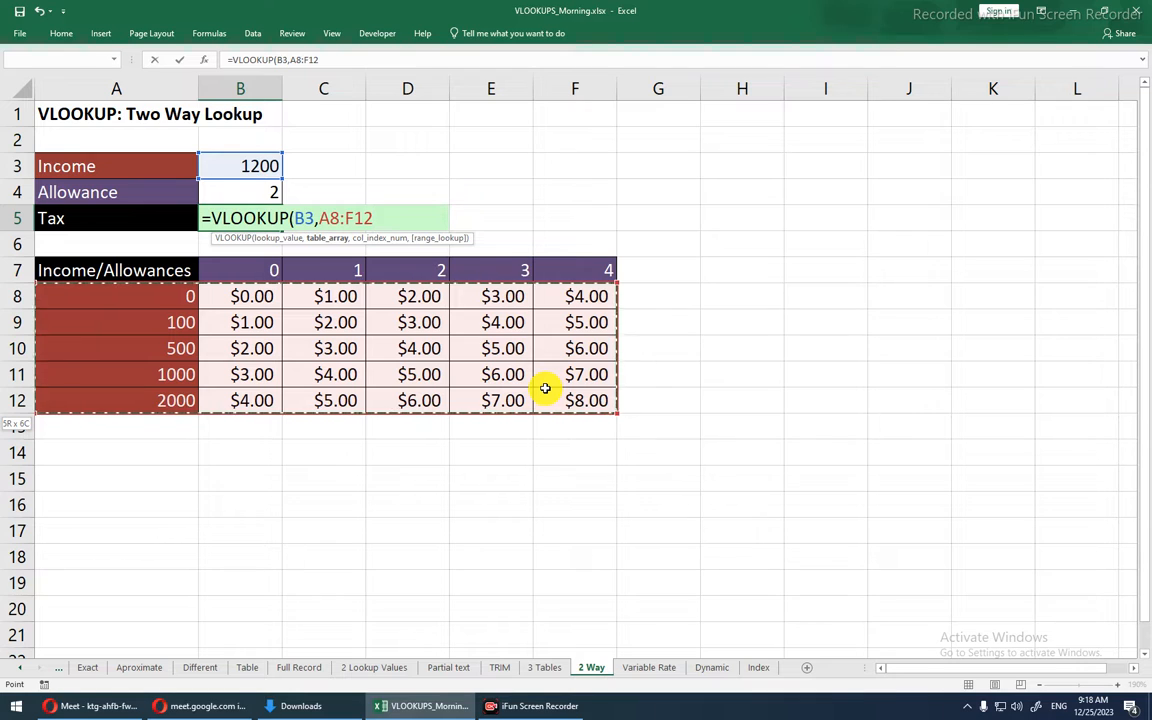
key("F4")
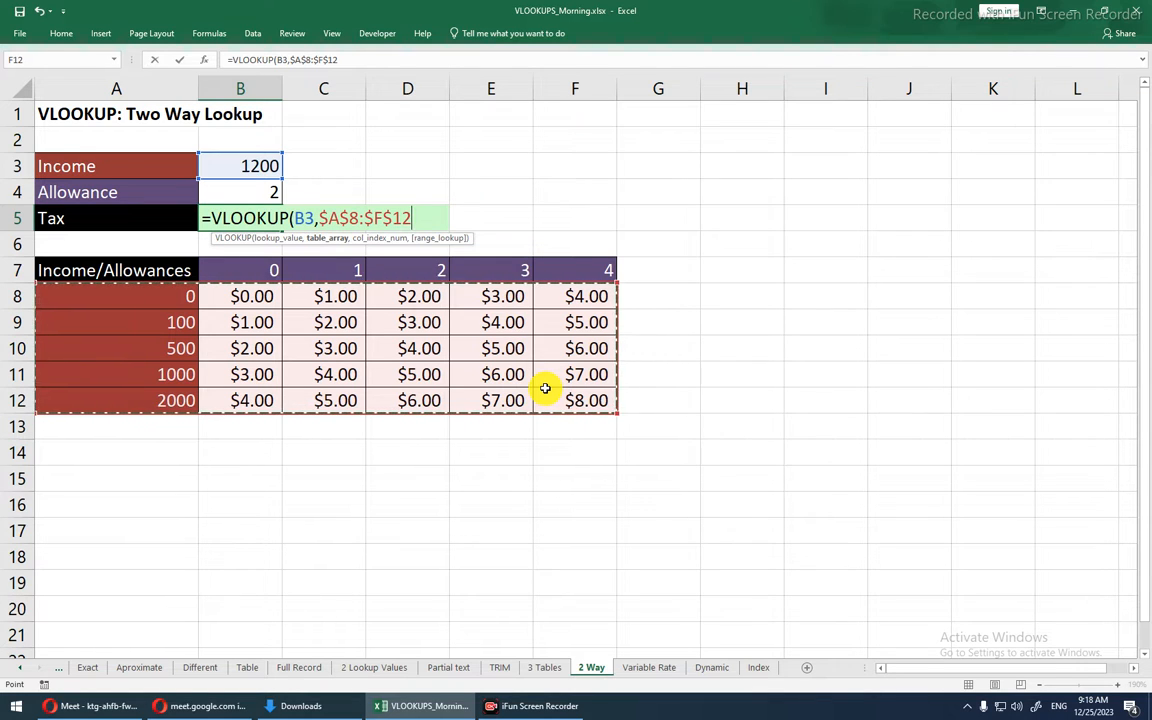
type(",")
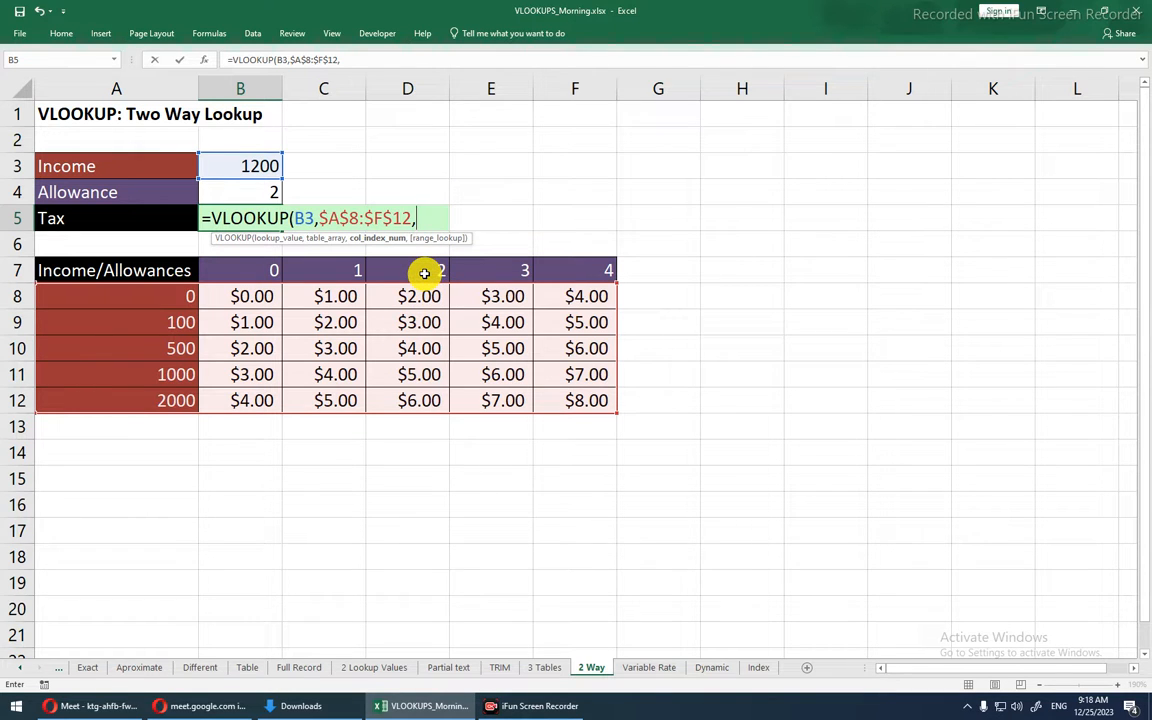
- Complete B5's VLOOKUP with column index 4 and approximate match 1, and enter it
type("4,1")
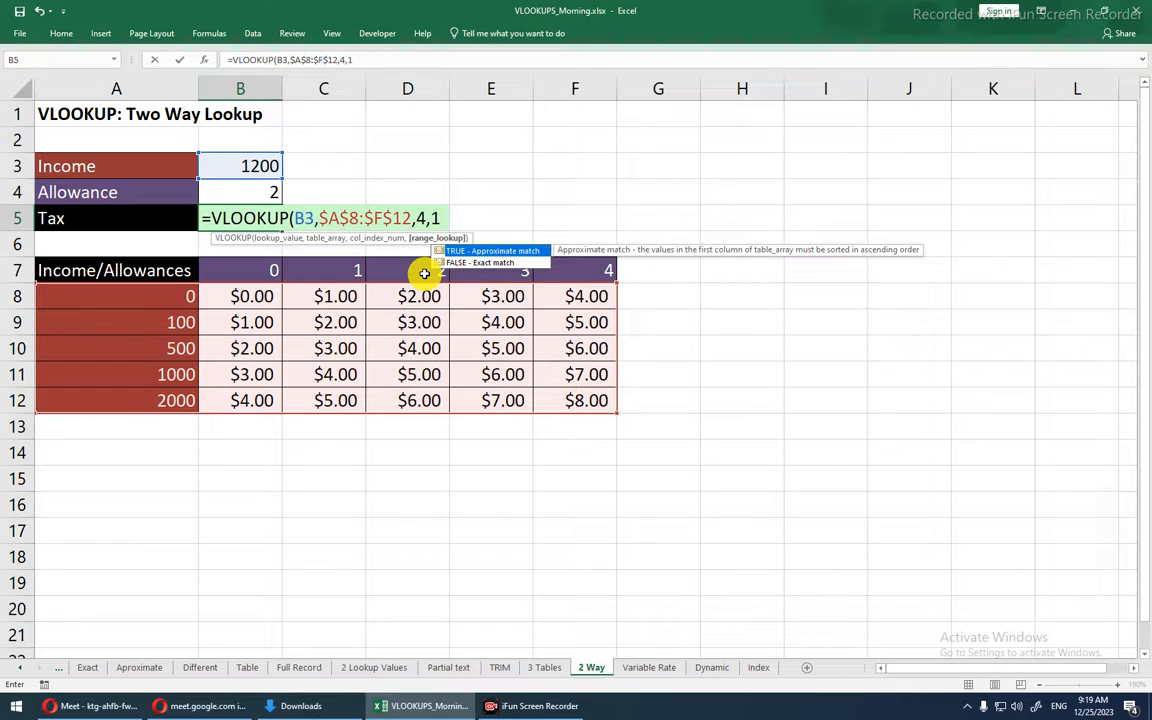
left_click(420, 217)
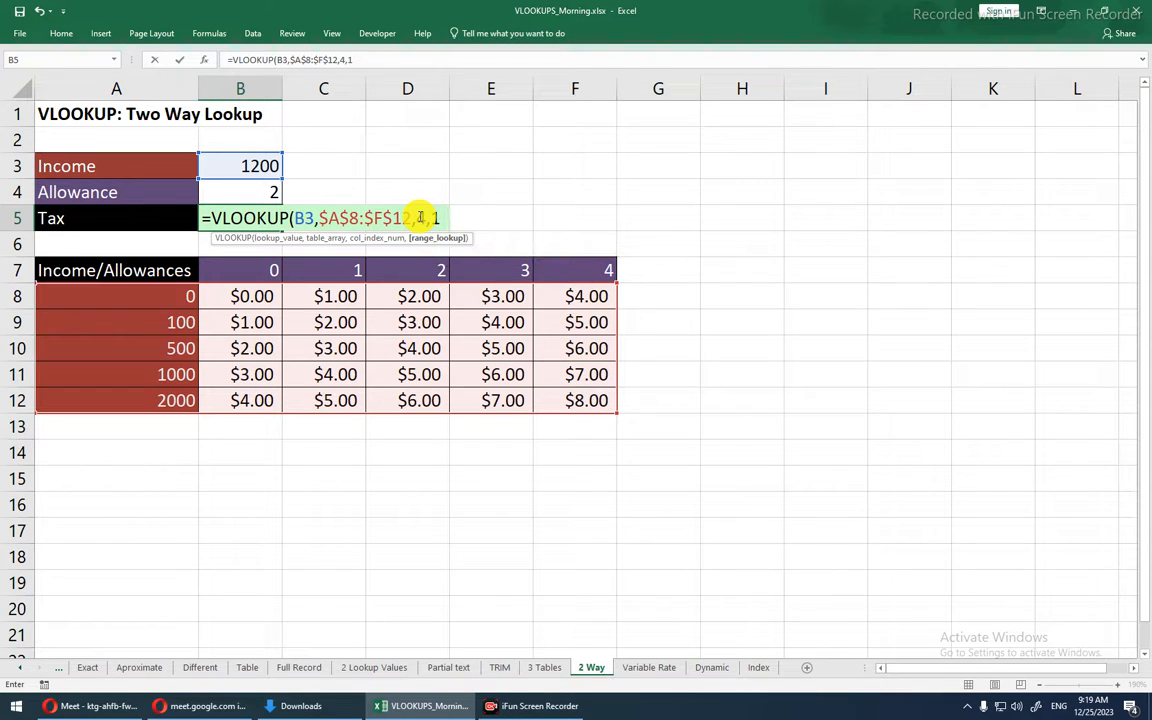
key("Return")
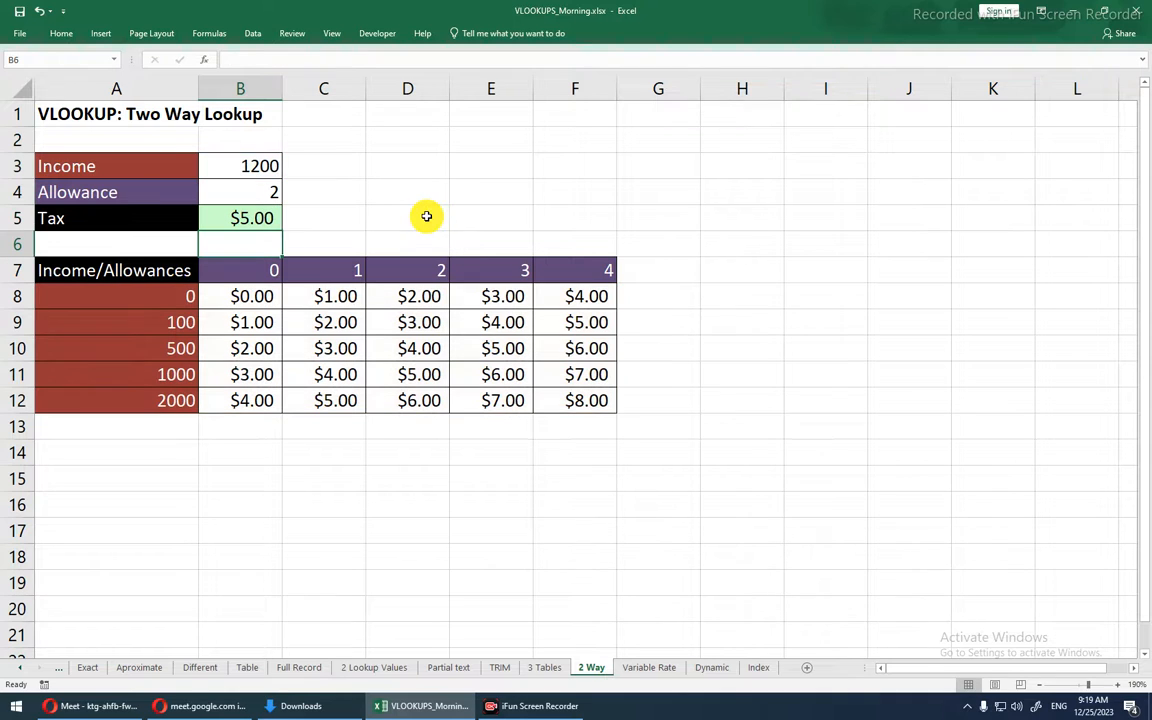
- Check the 1000 income row, and set the allowance in B4 to 4
left_click(20, 373)
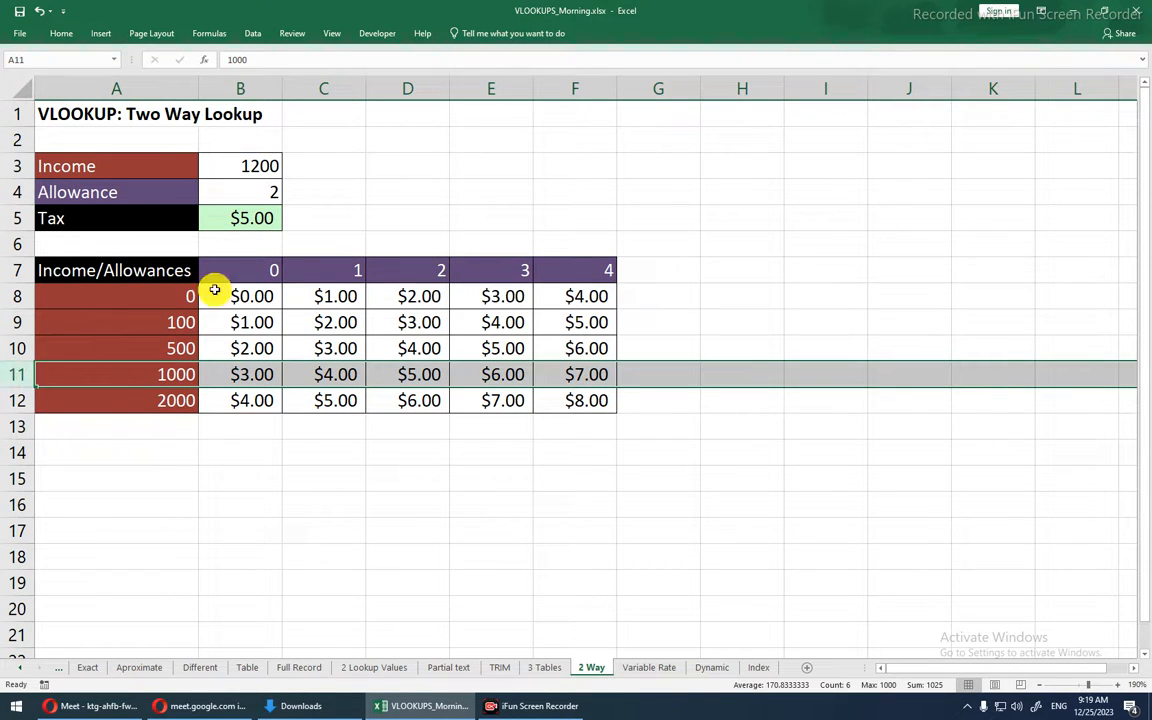
left_click(262, 201)
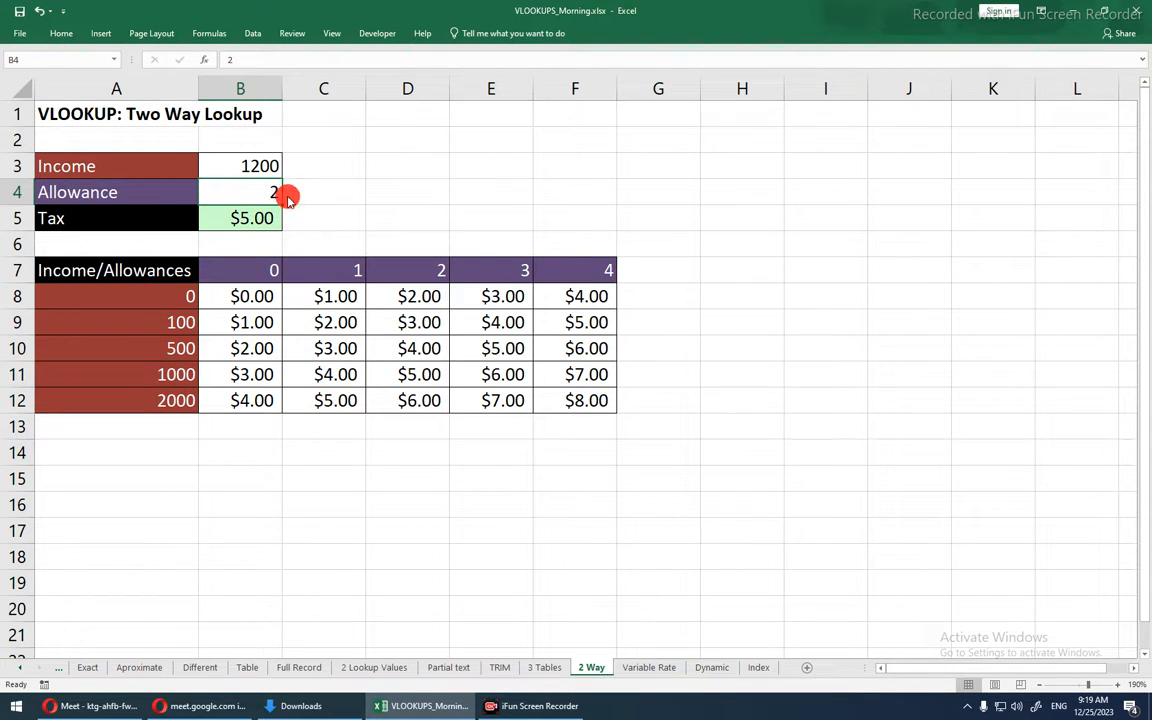
left_click(288, 196)
left_click(192, 278)
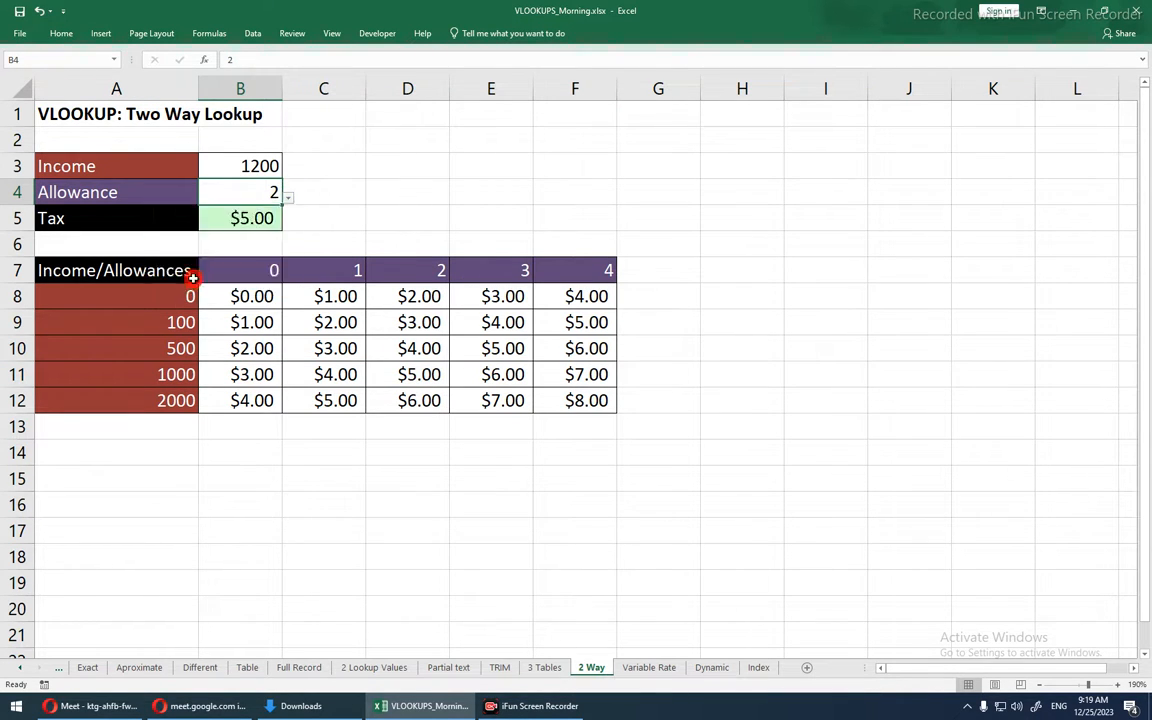
- Change the column index in B5's VLOOKUP formula to 5
double_click(227, 222)
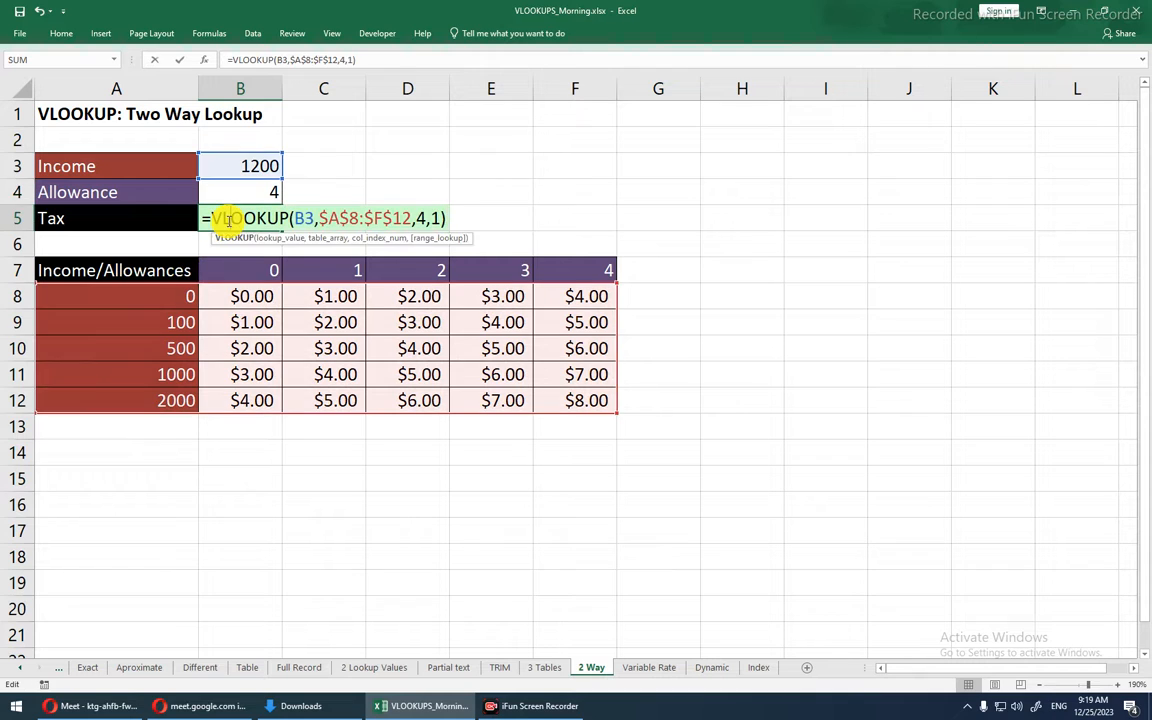
left_click(418, 217)
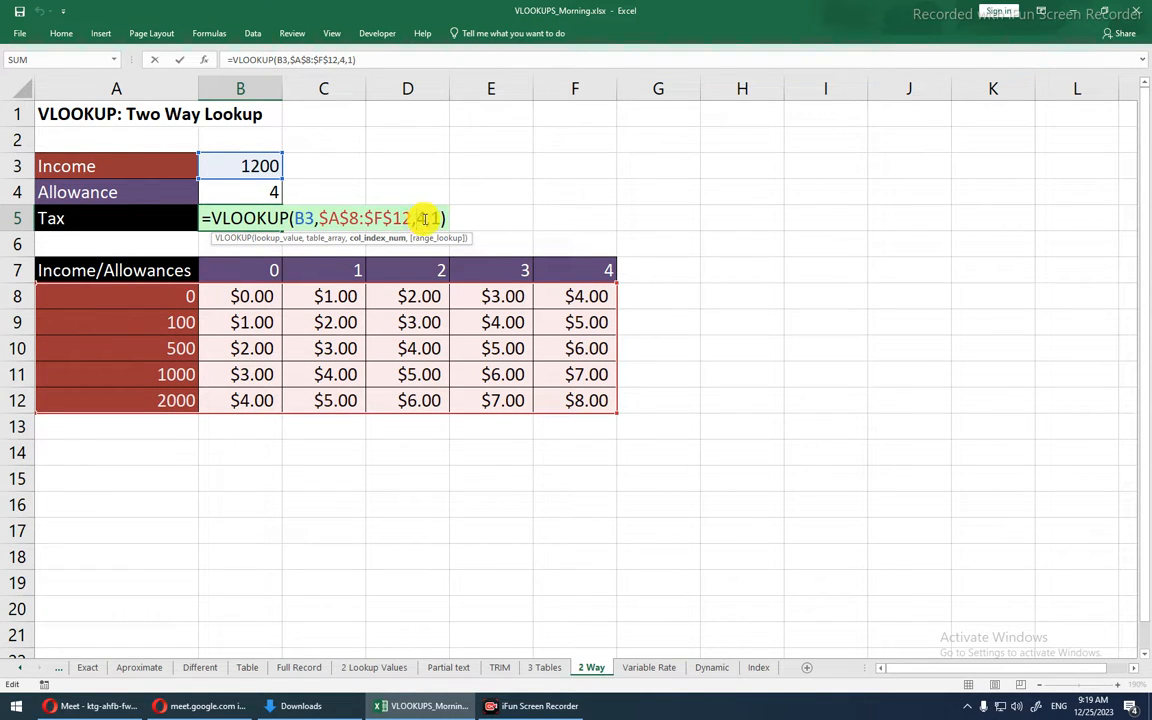
key("BackSpace")
type("5")
key("Return")
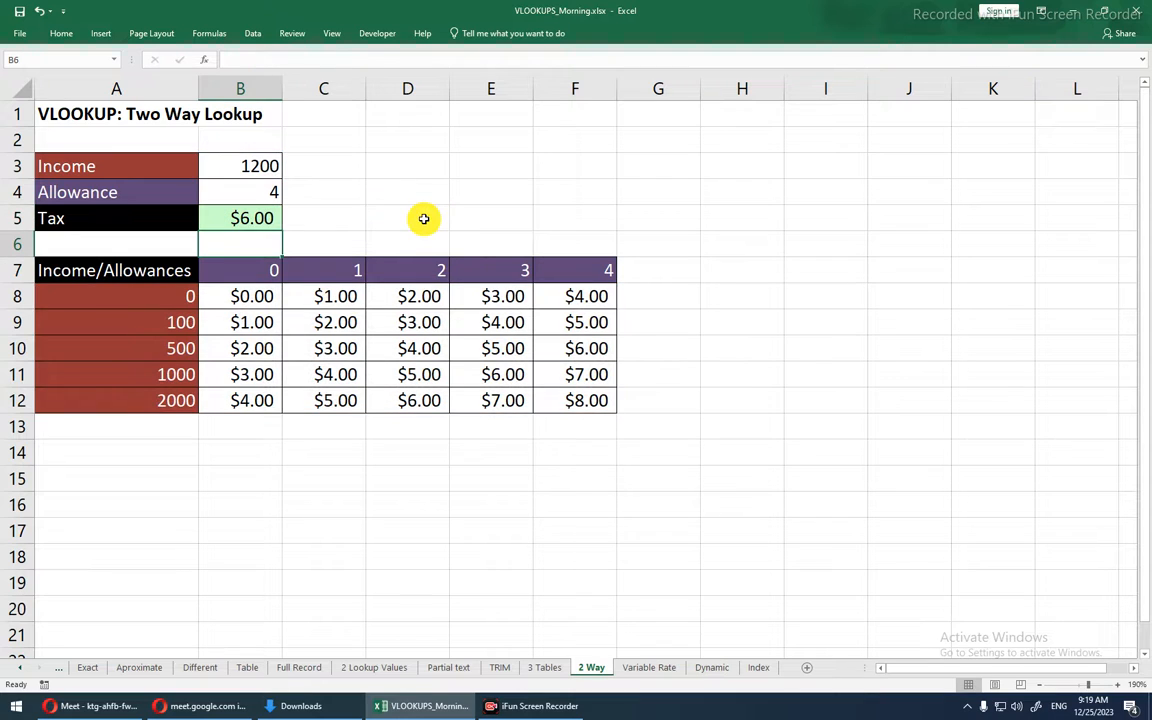
- Set the income in B3 to 400 and check the tax result against the 100 income row
left_click(247, 190)
double_click(250, 167)
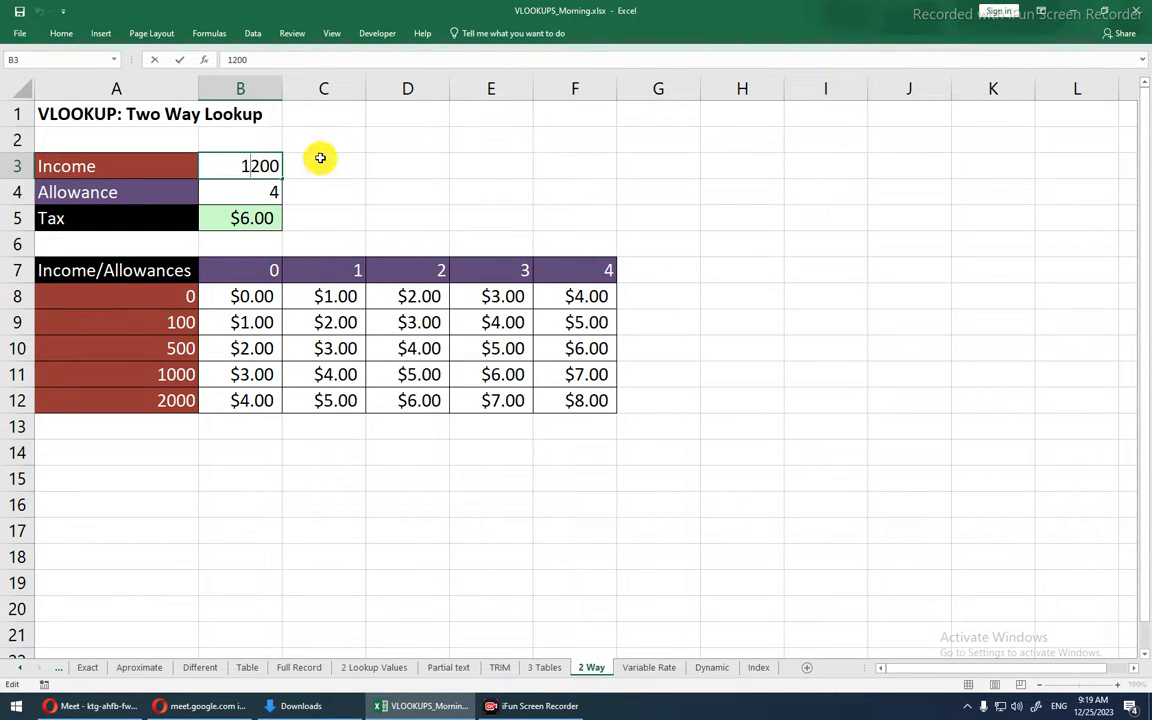
key("Escape")
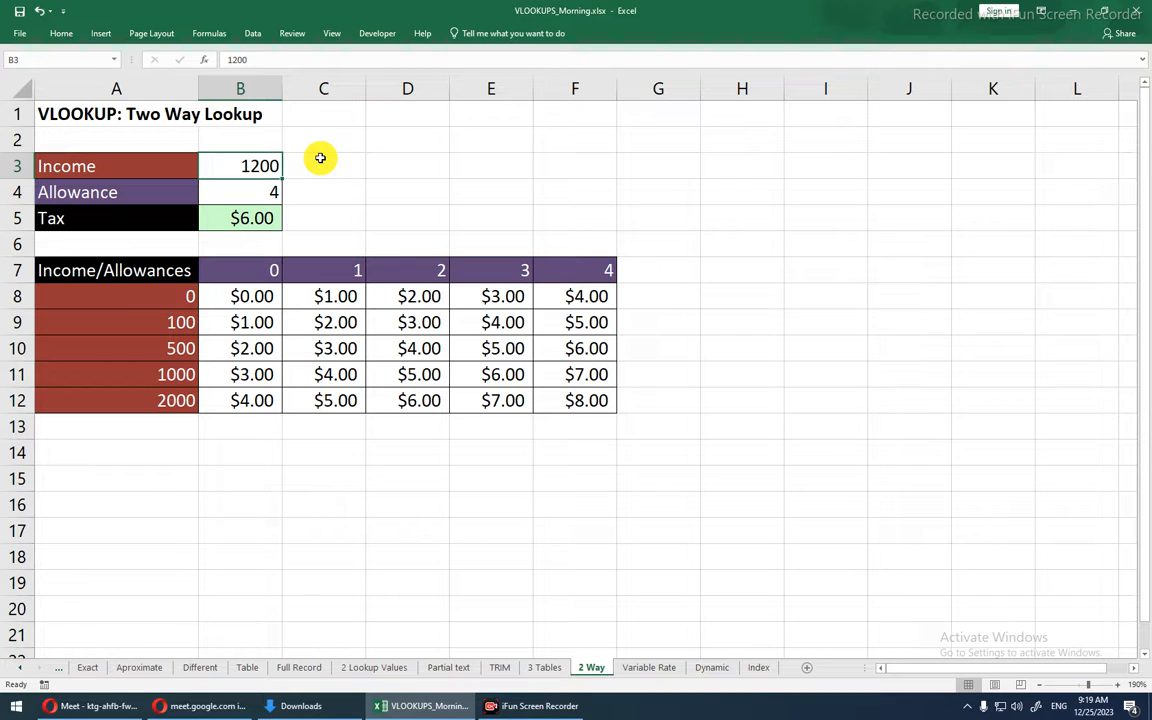
type("400")
key("Return")
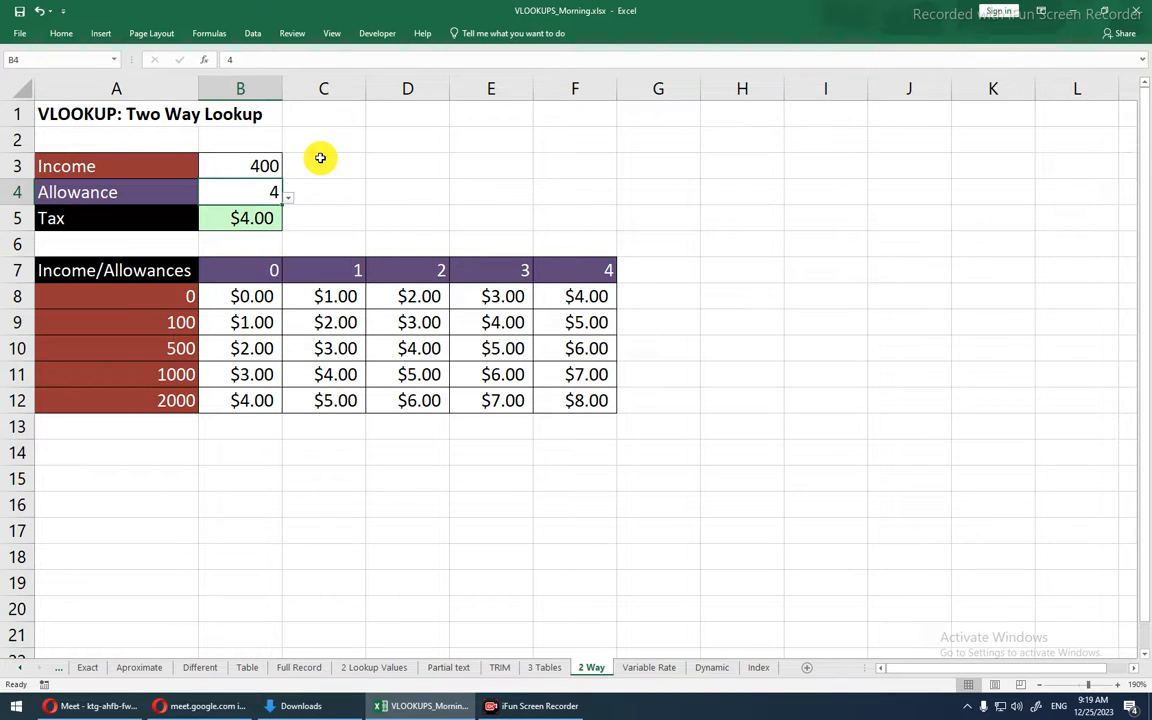
left_click(16, 320)
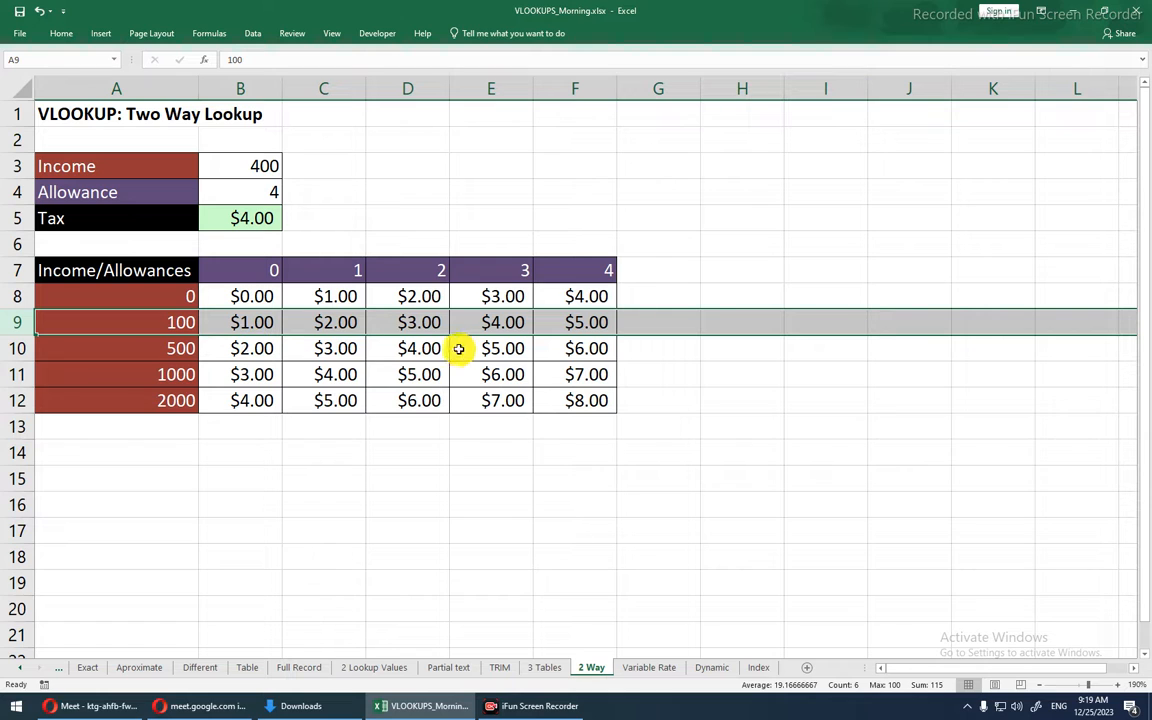
- Review B5's VLOOKUP formula and count the table columns from the income column through allowance 4
left_click(270, 193)
left_click(257, 216)
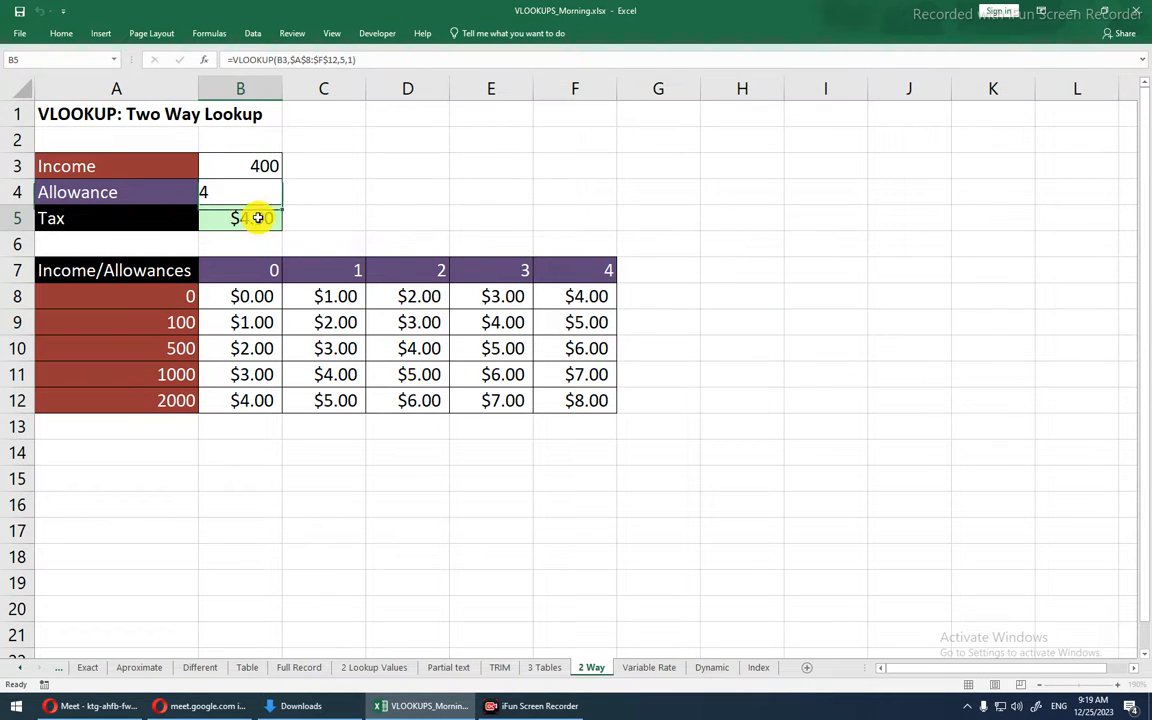
double_click(257, 216)
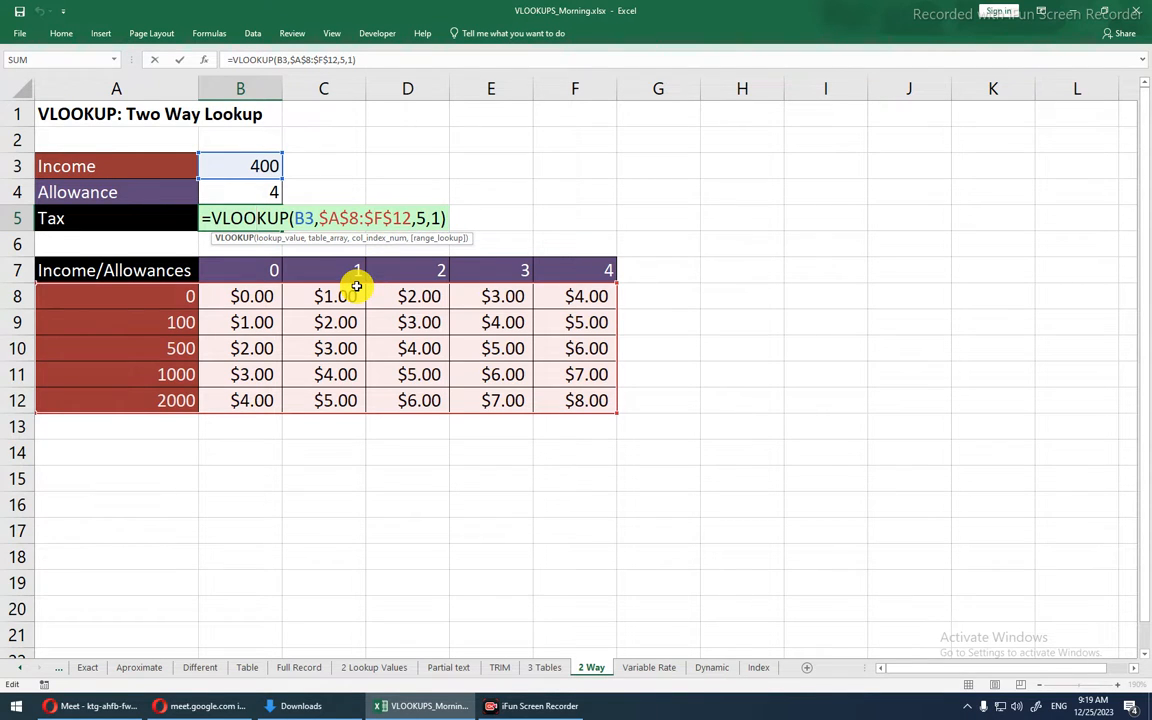
key("ctrl+Return")
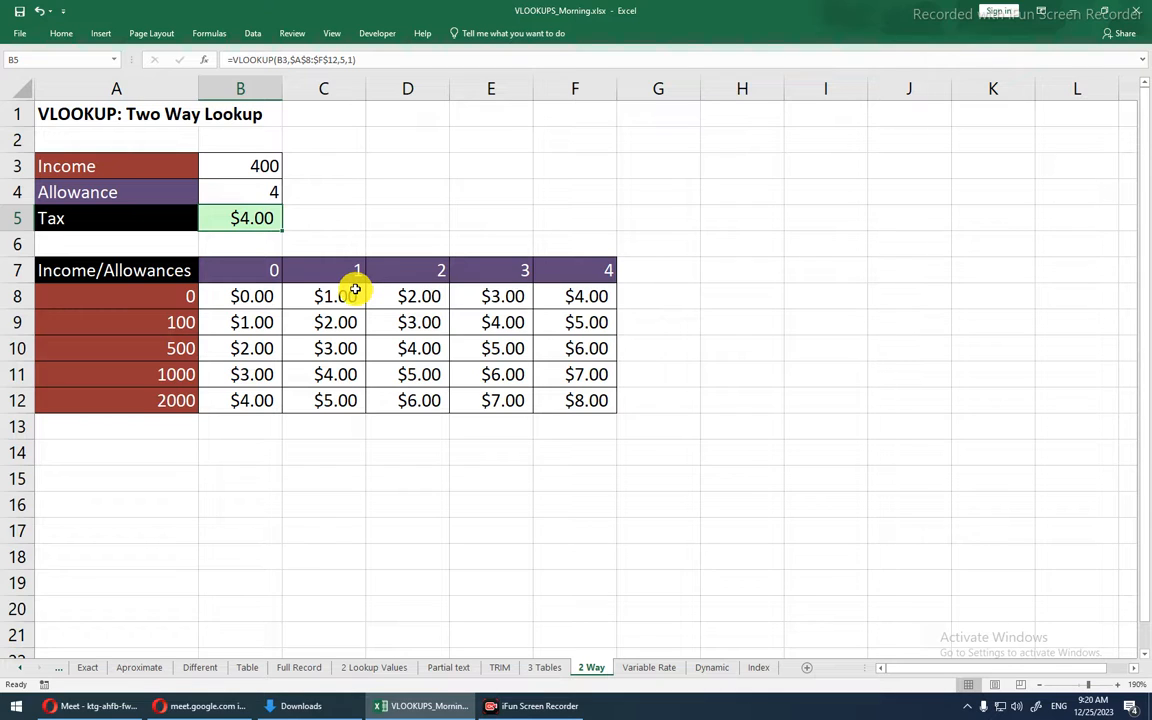
left_click_drag(175, 270, 140, 370)
left_click_drag(239, 250, 245, 370)
left_click_drag(318, 247, 325, 355)
left_click_drag(384, 248, 396, 347)
left_click_drag(495, 250, 497, 348)
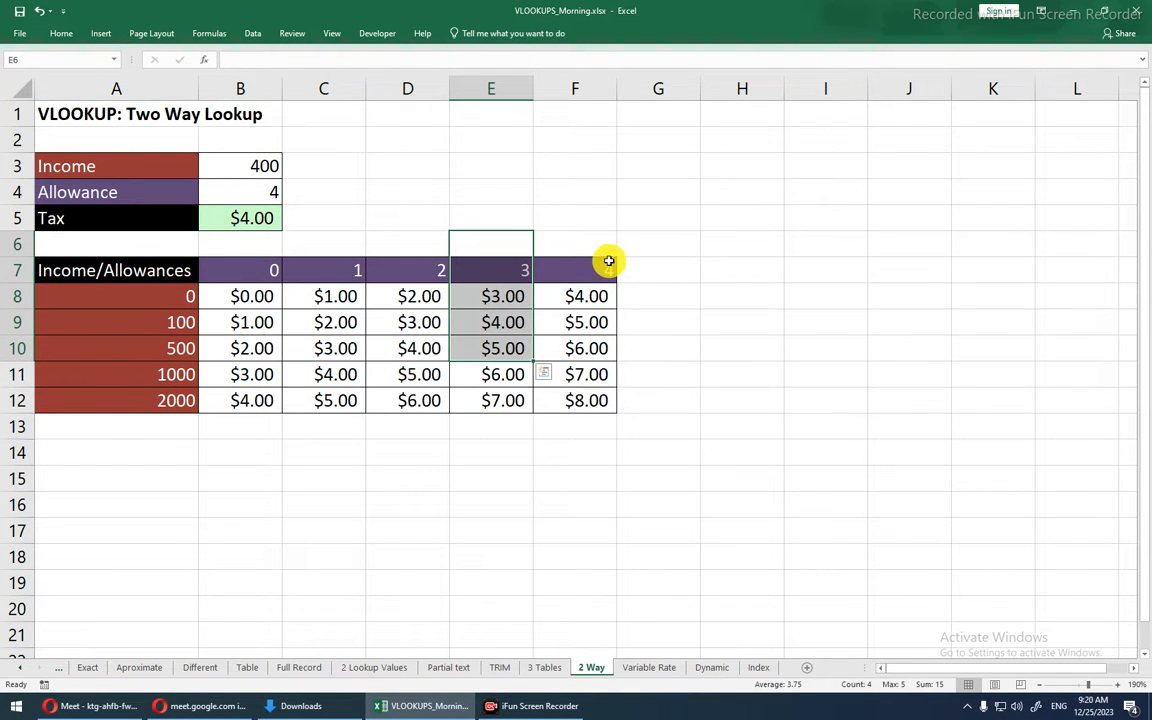
left_click_drag(607, 250, 607, 327)
- Change the column index in B5's VLOOKUP formula to 6 for the allowance 4 column
left_click(276, 198)
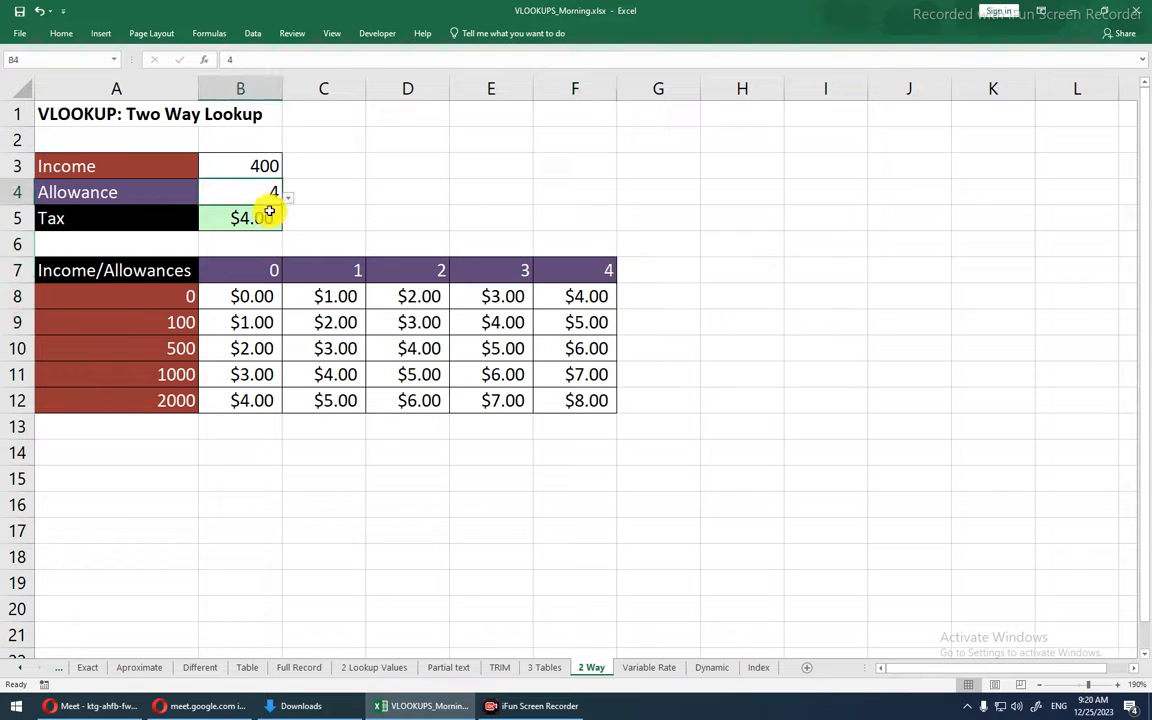
left_click(262, 219)
double_click(262, 219)
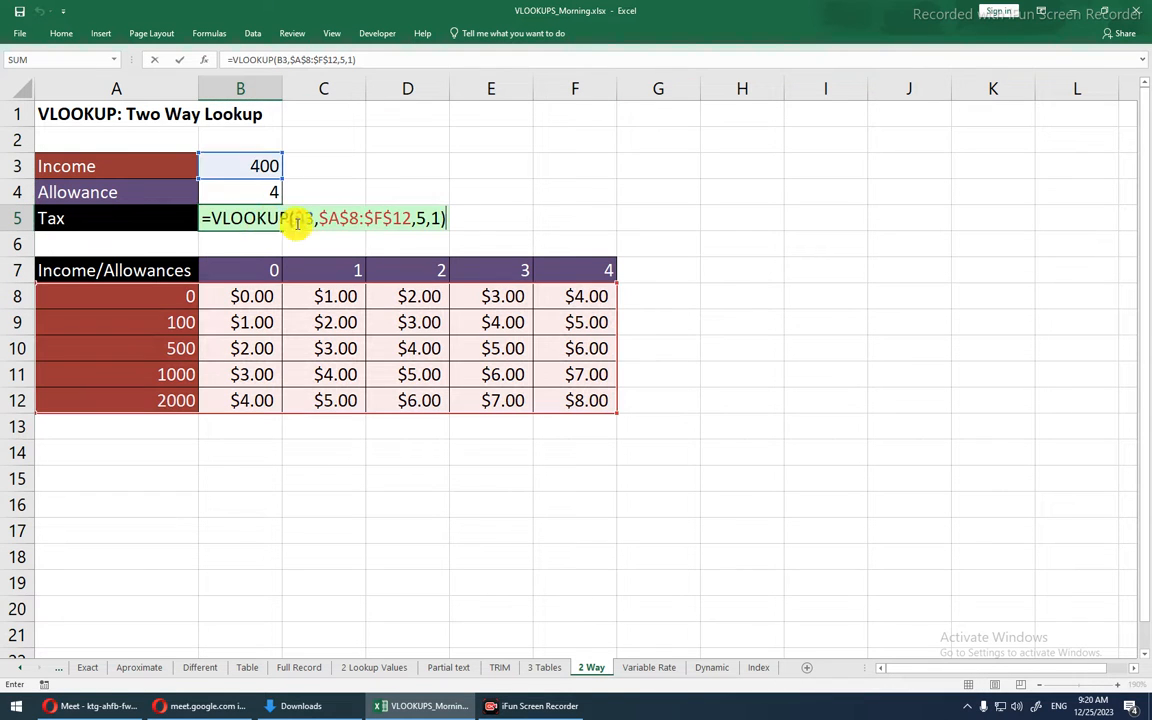
left_click(424, 218)
type("6")
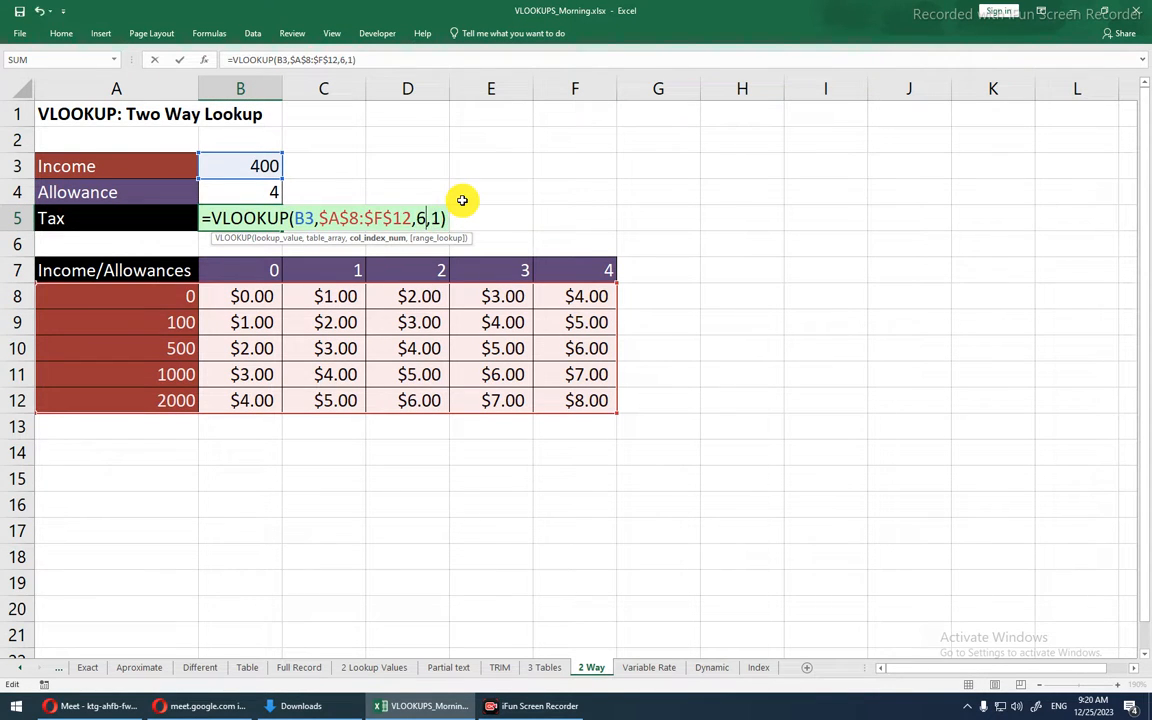
key("Return")
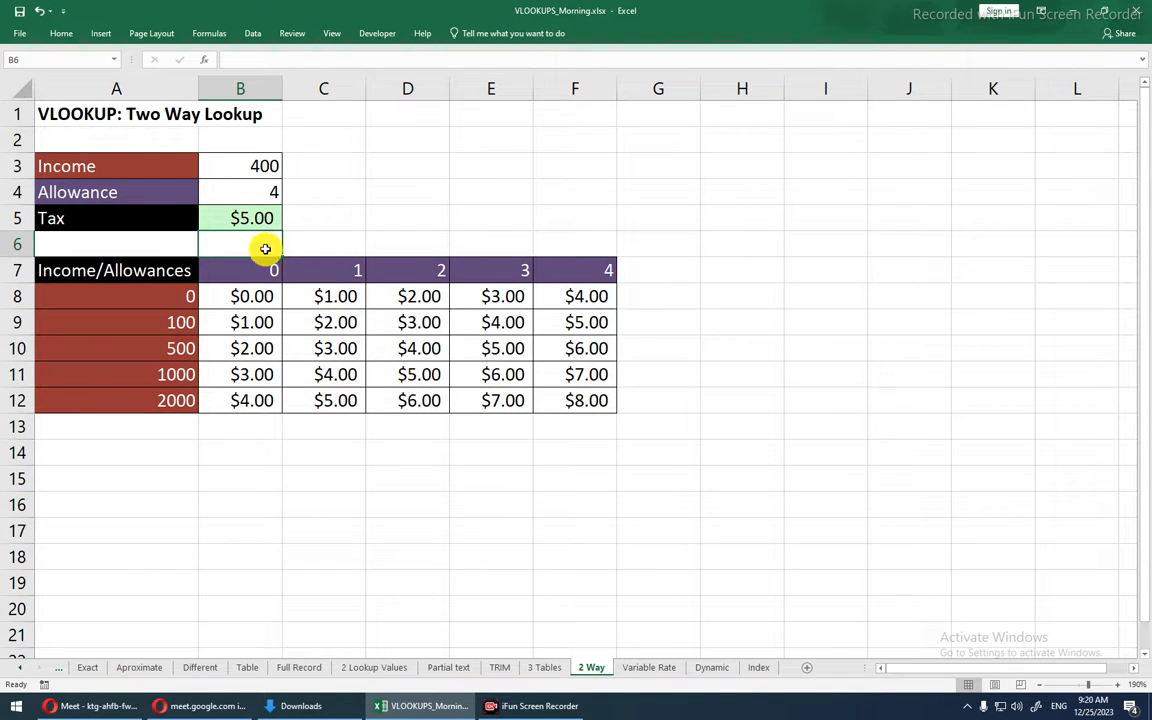
- Inspect the column index argument in B5's formula and trace the income in B3 to its matching row in the table
left_click(241, 219)
double_click(242, 219)
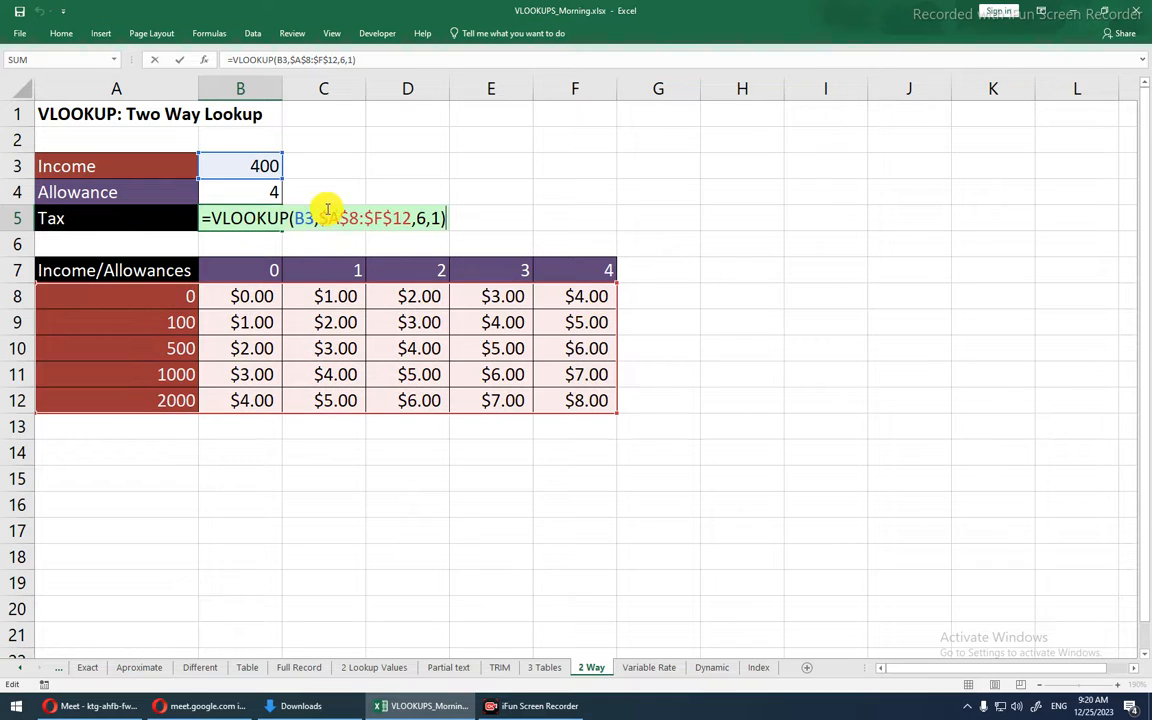
left_click(424, 218)
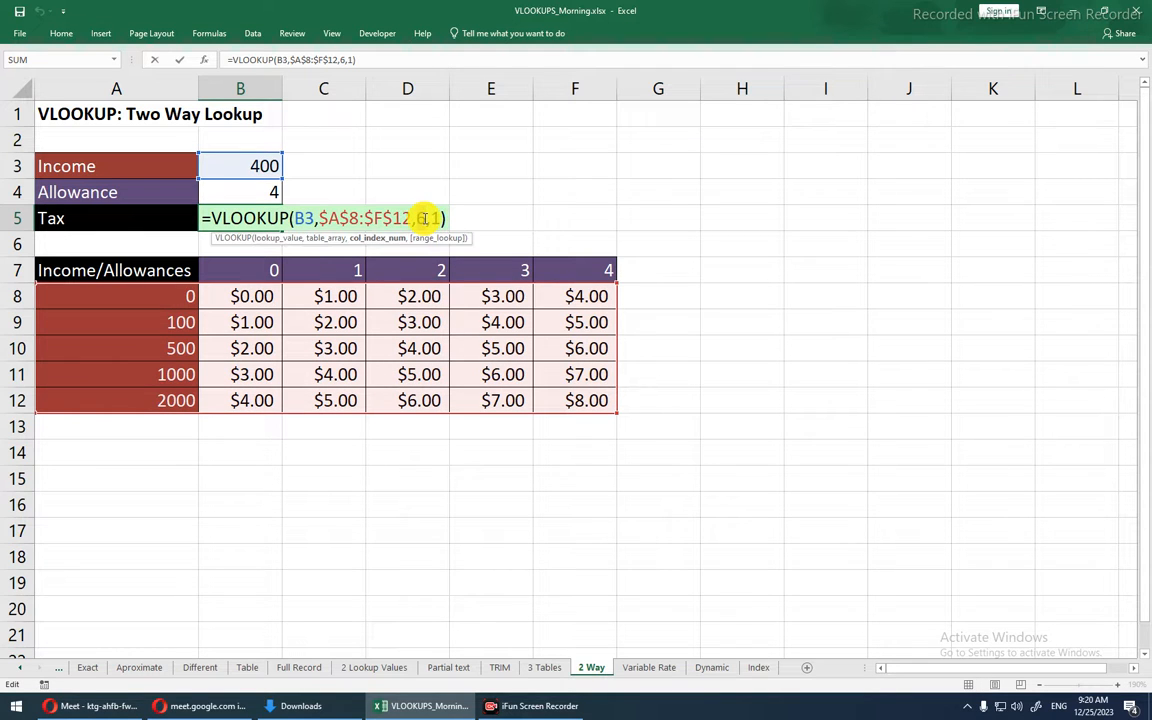
key("Escape")
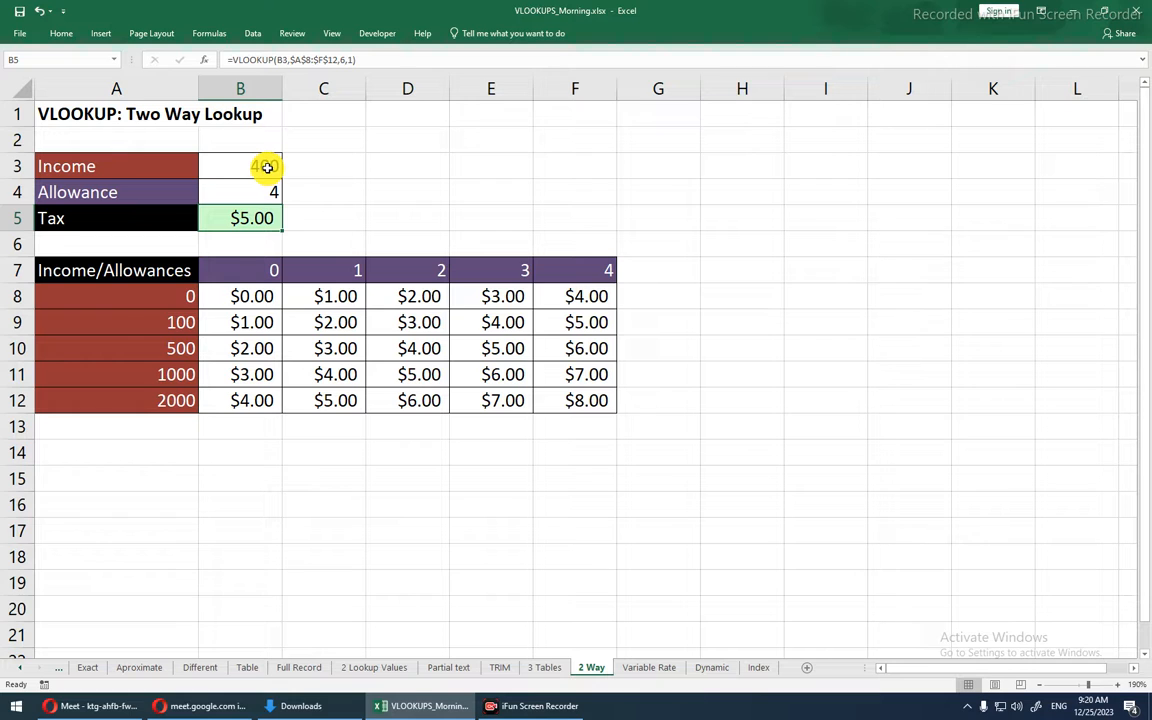
key("F2")
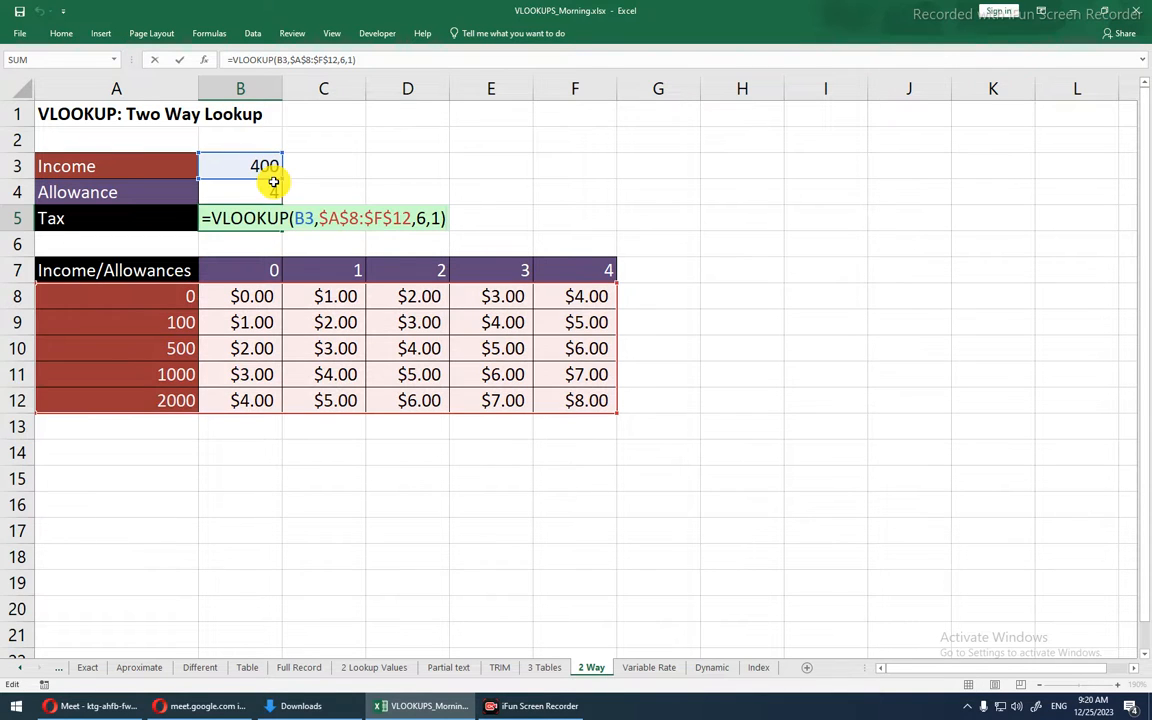
key("Escape")
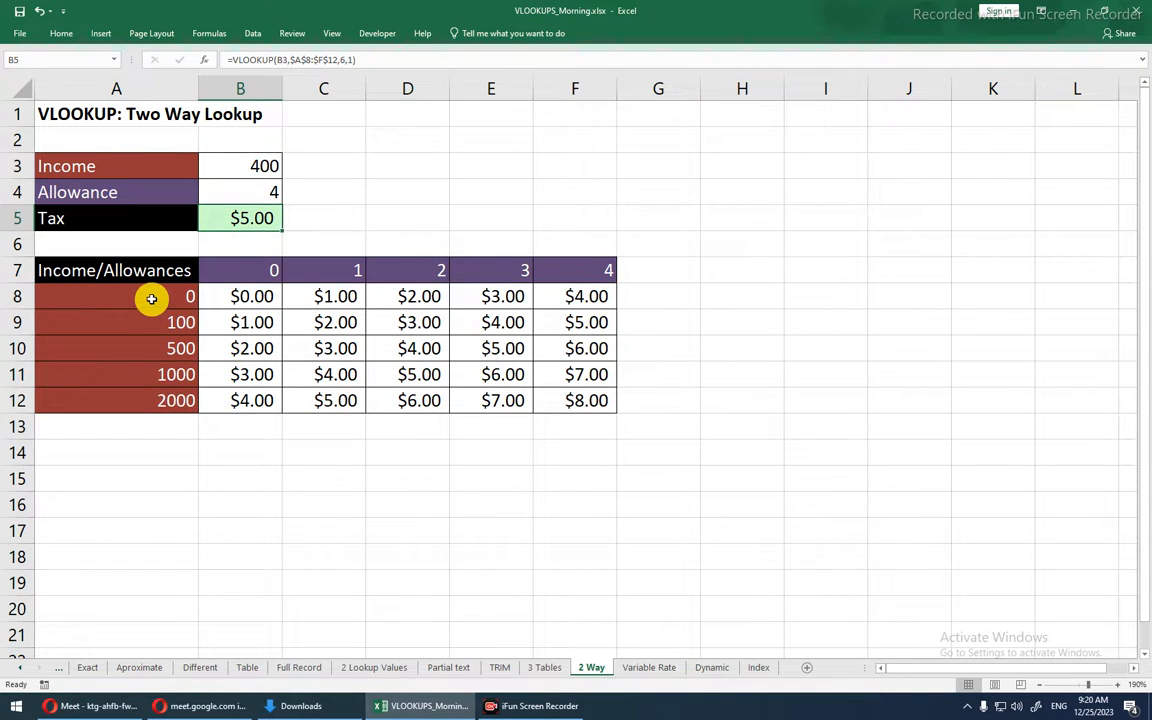
left_click_drag(152, 301, 151, 310)
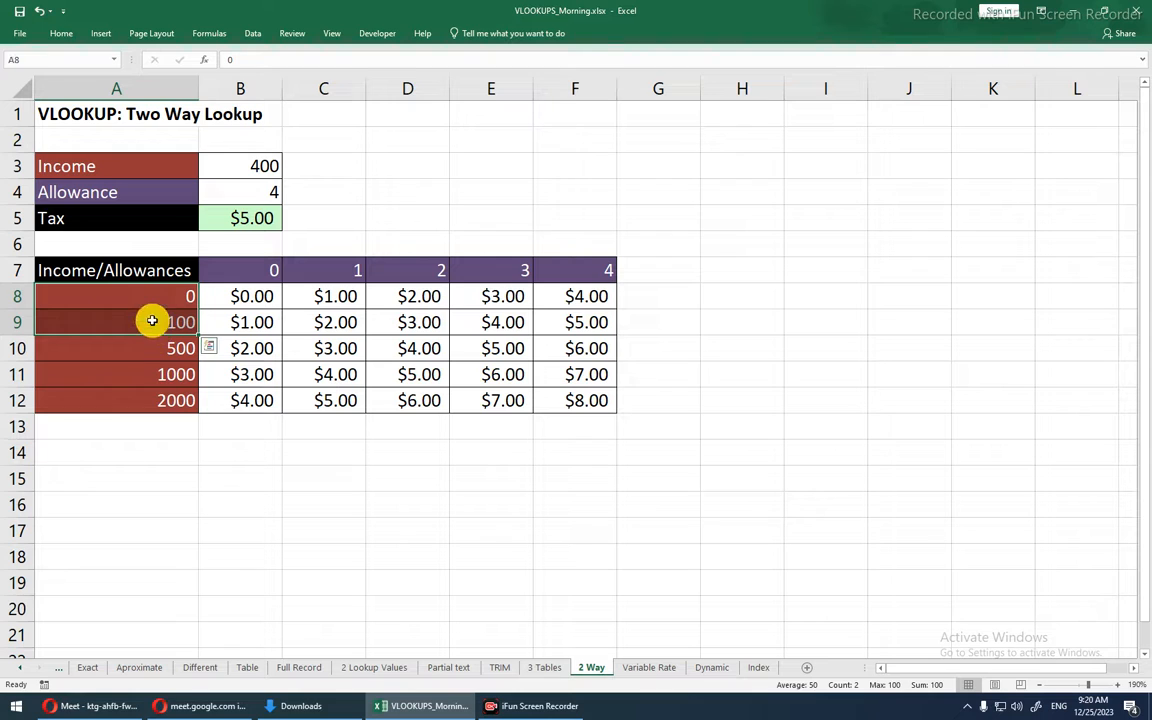
left_click(154, 349)
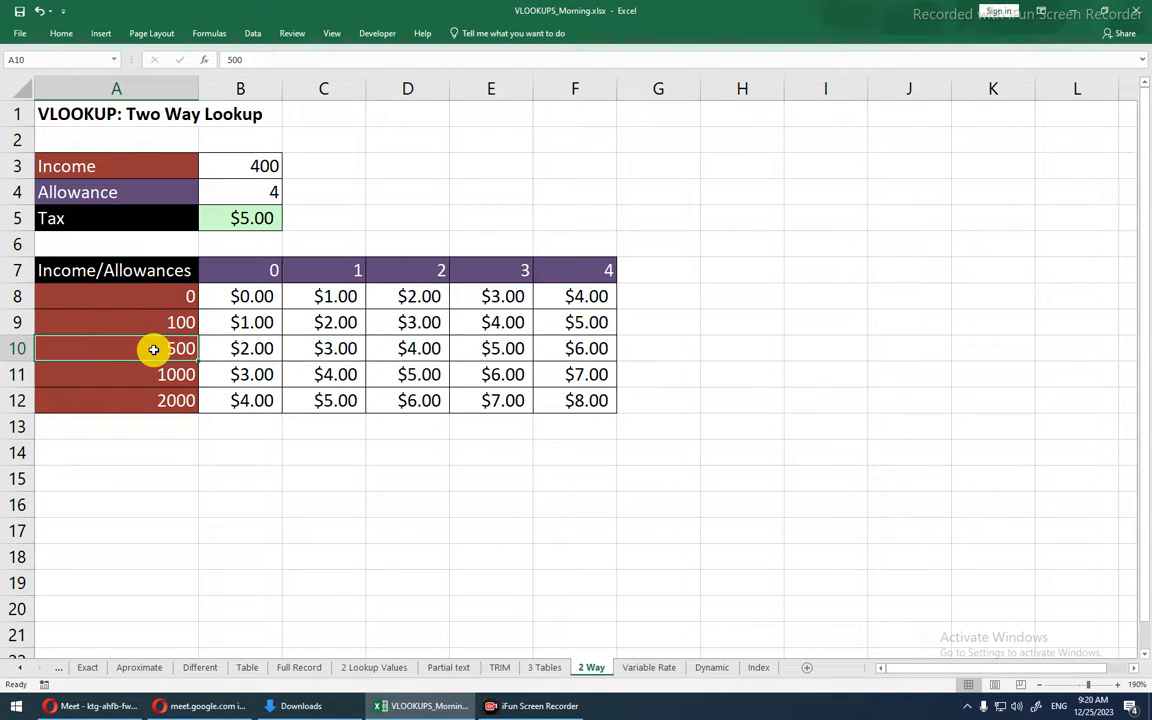
left_click(145, 321)
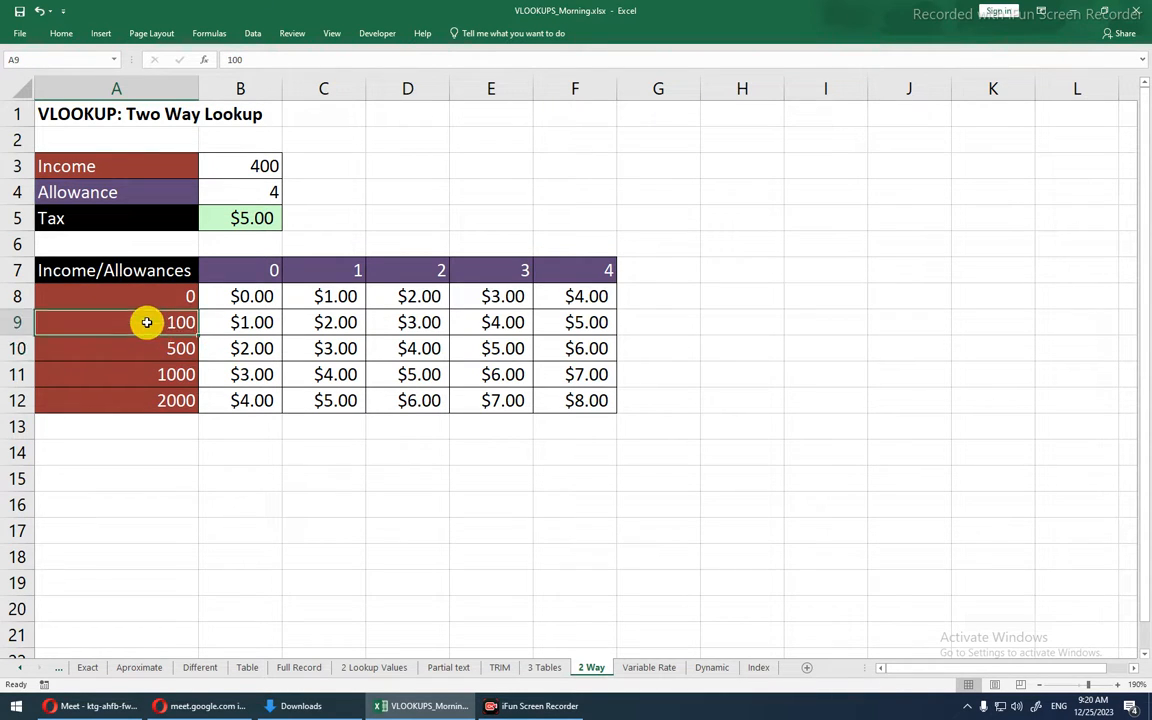
left_click(95, 345)
double_click(90, 326)
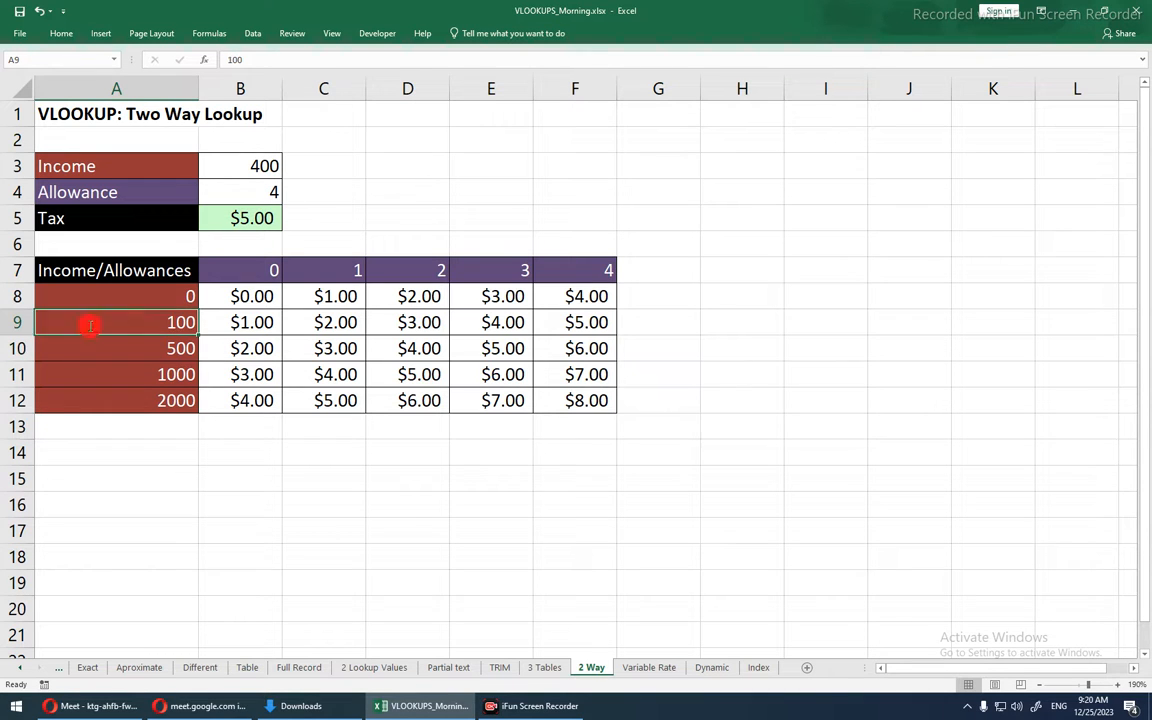
left_click(16, 322)
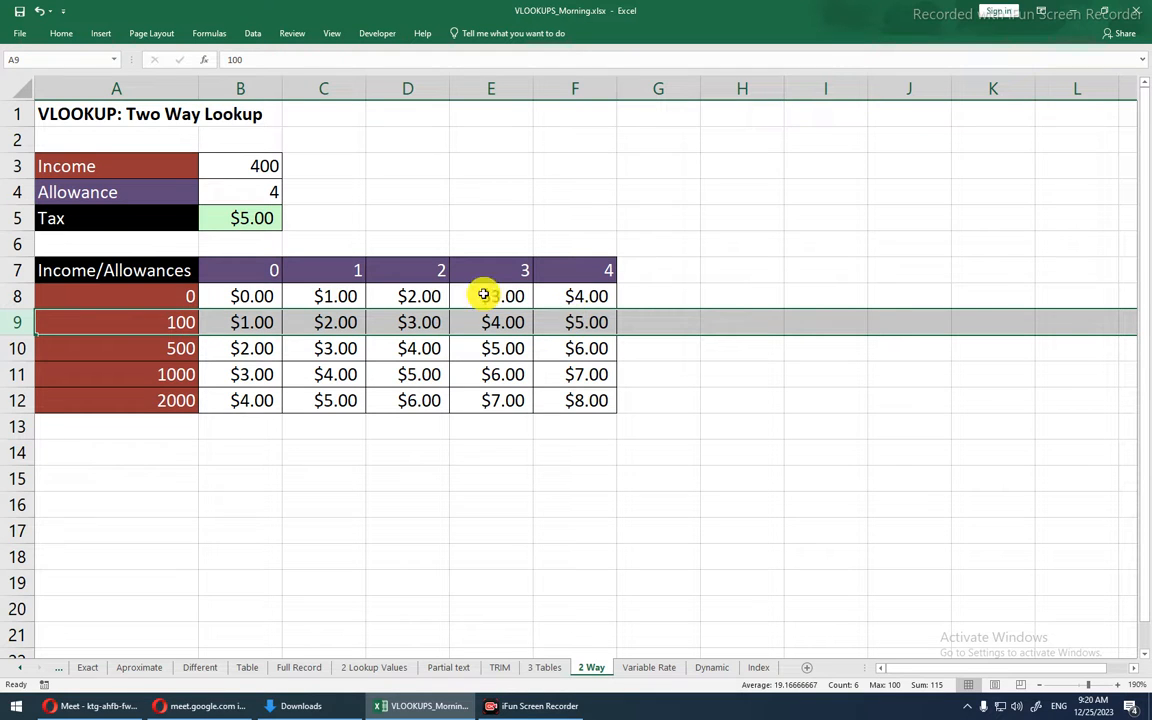
- Replace the fixed column index in B5's VLOOKUP with a MATCH function that uses the allowance in B4 as lookup value
left_click(270, 220)
double_click(270, 220)
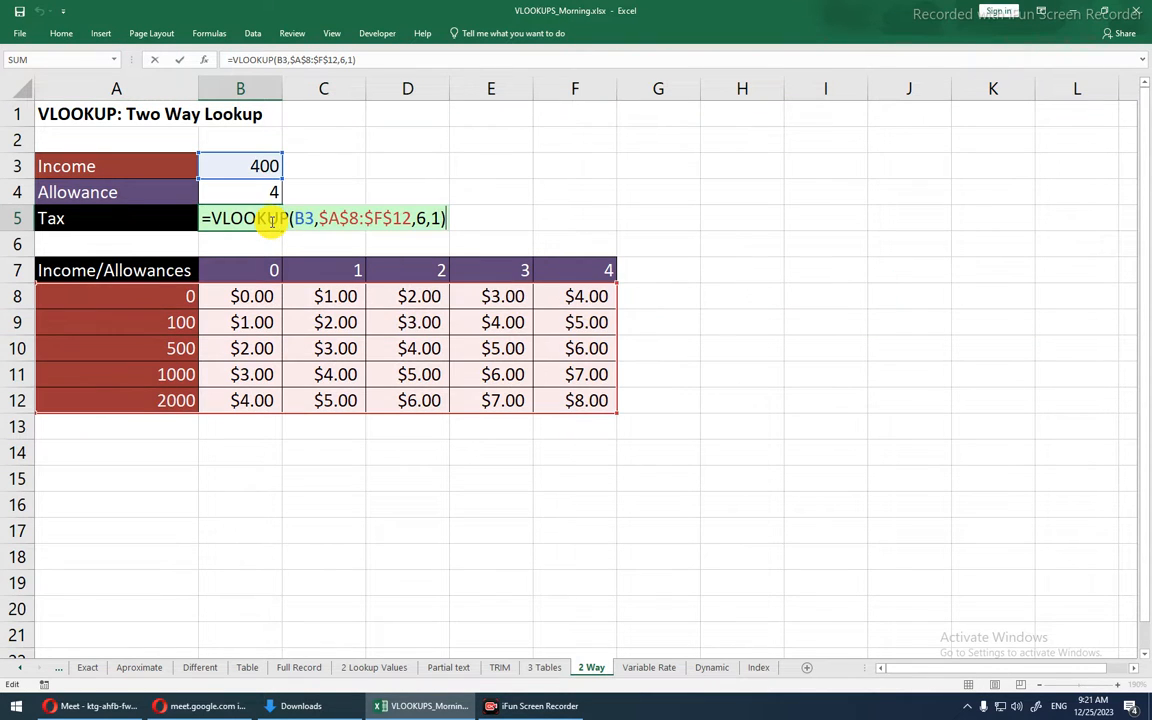
left_click(422, 217)
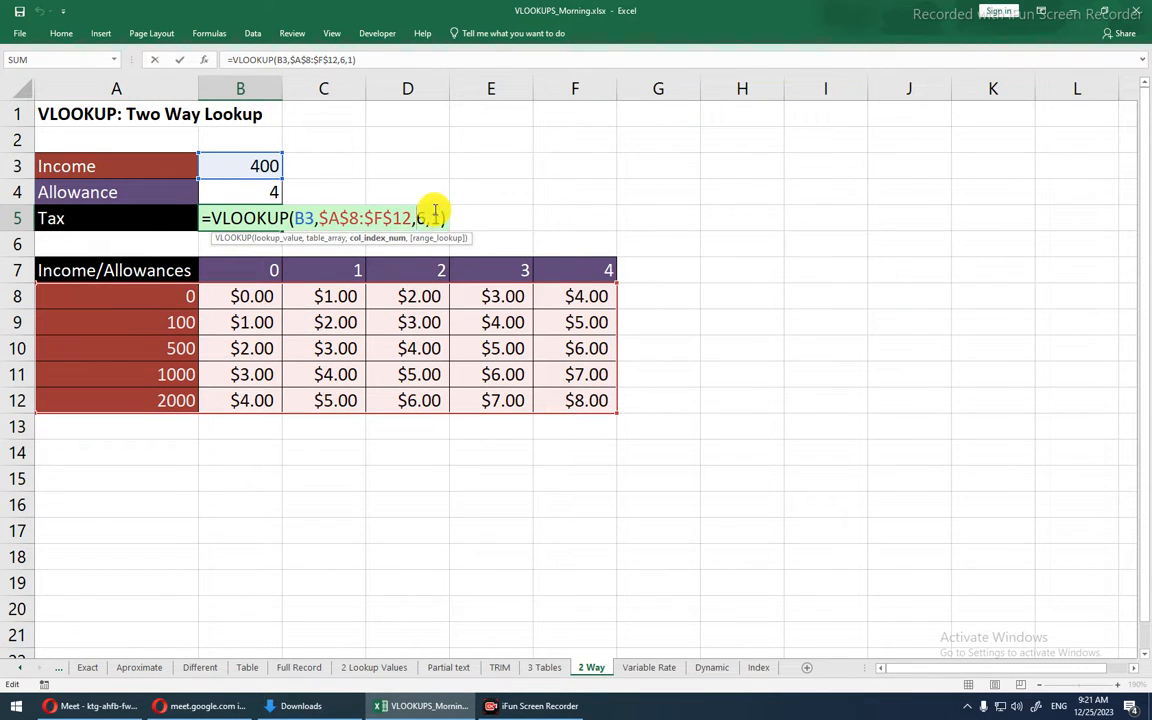
key("BackSpace")
type("ma")
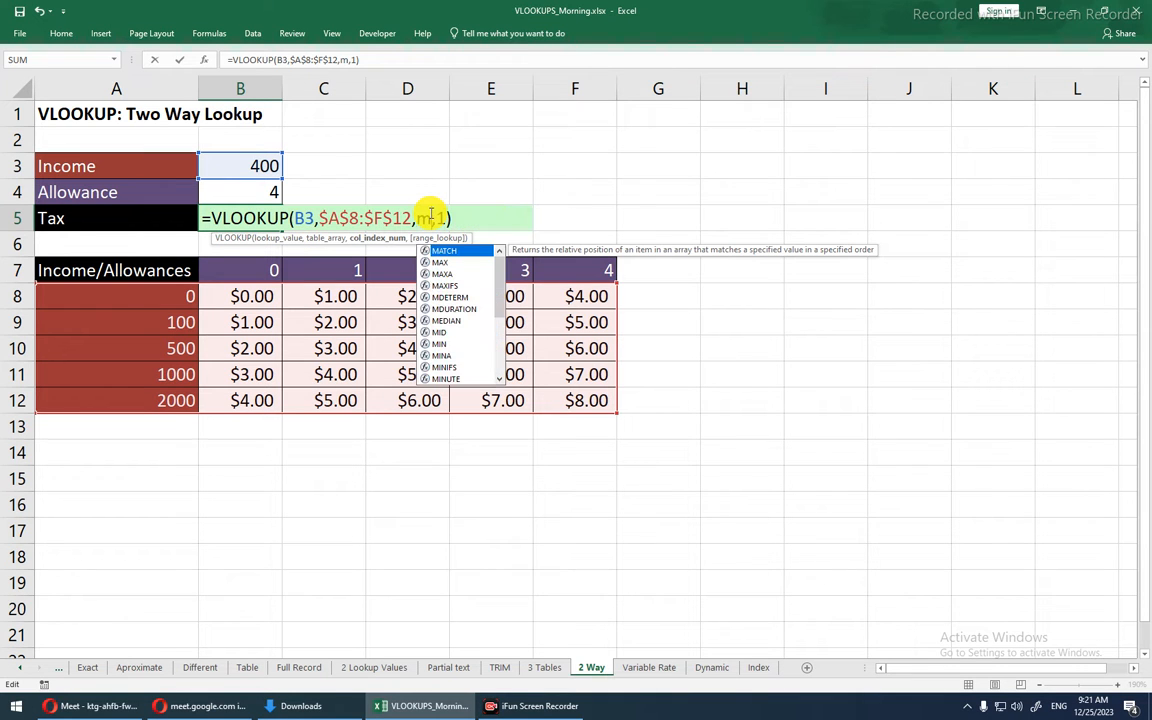
key("Tab")
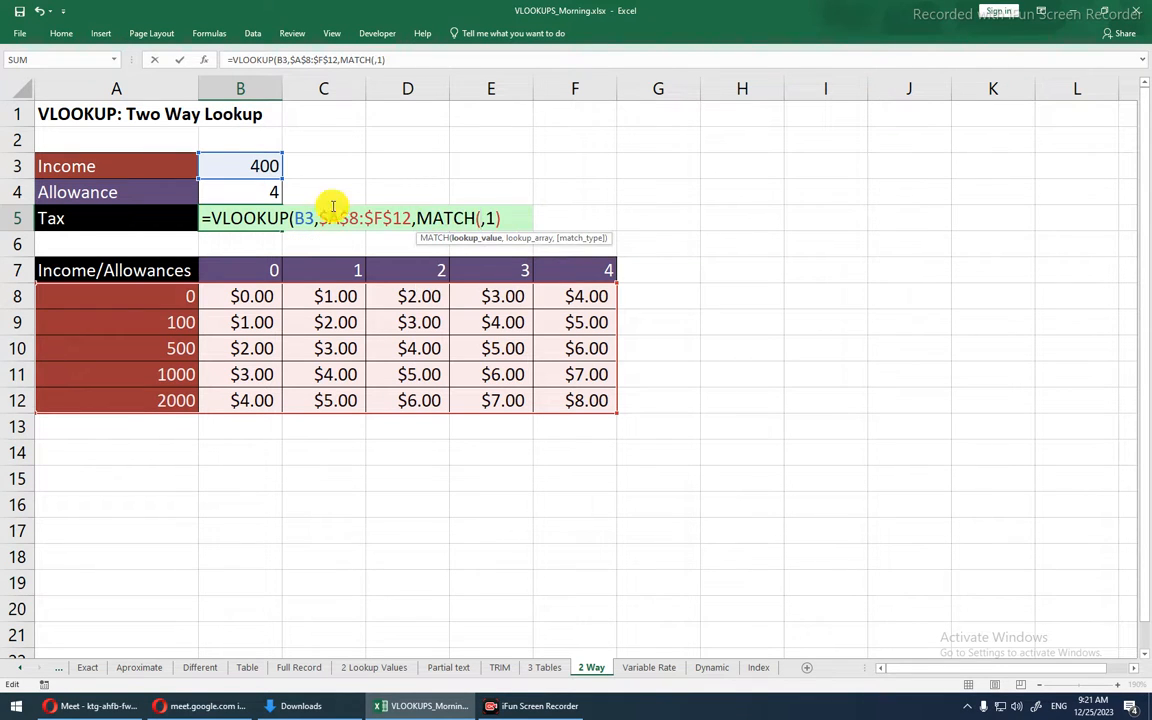
left_click(272, 194)
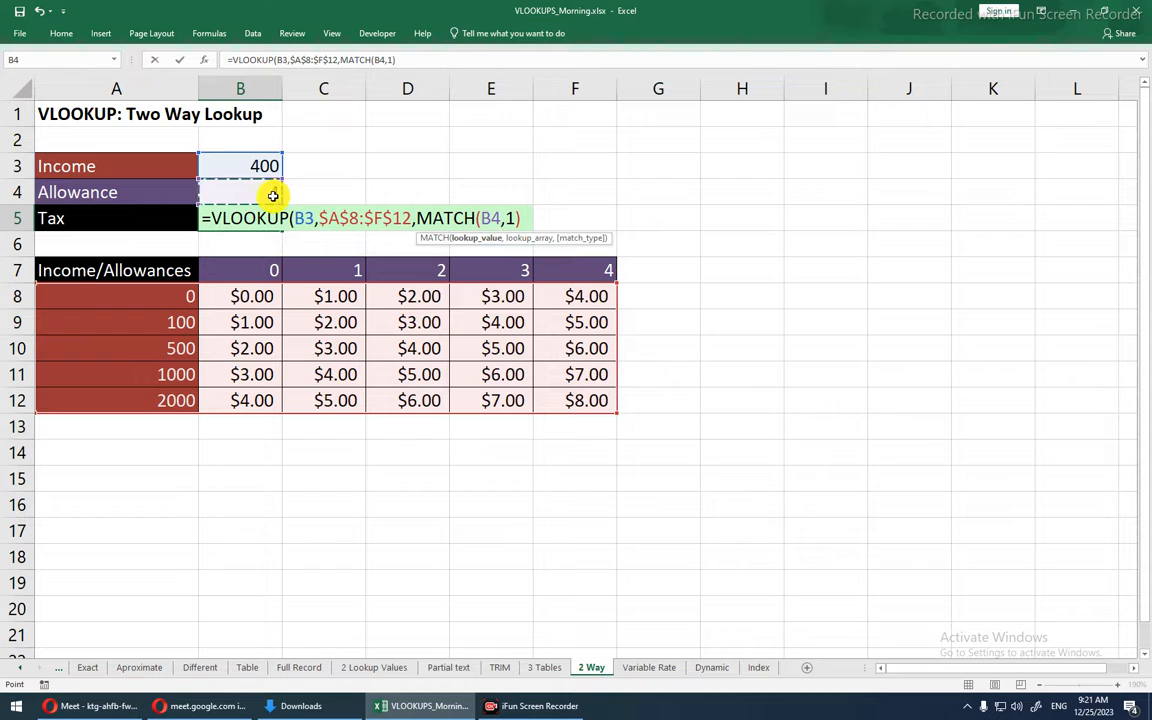
type(",")
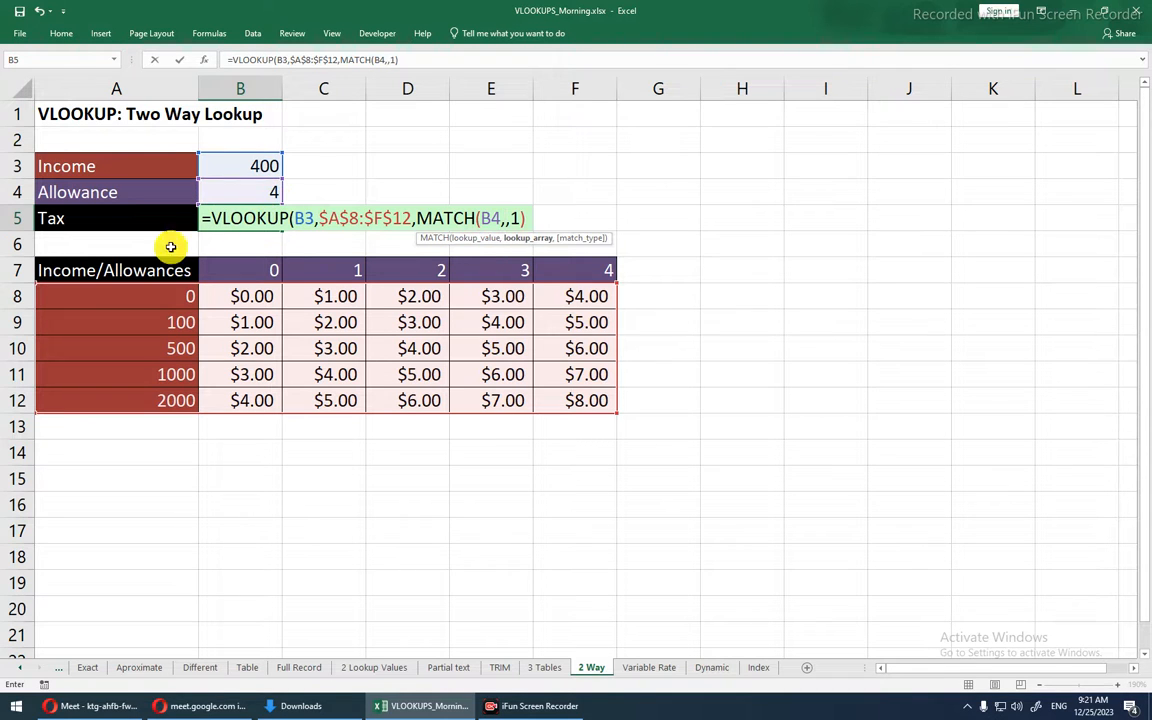
- Complete the MATCH with header range A7:F7 and exact match 0, and enter the formula in B5
left_click_drag(71, 271, 569, 268)
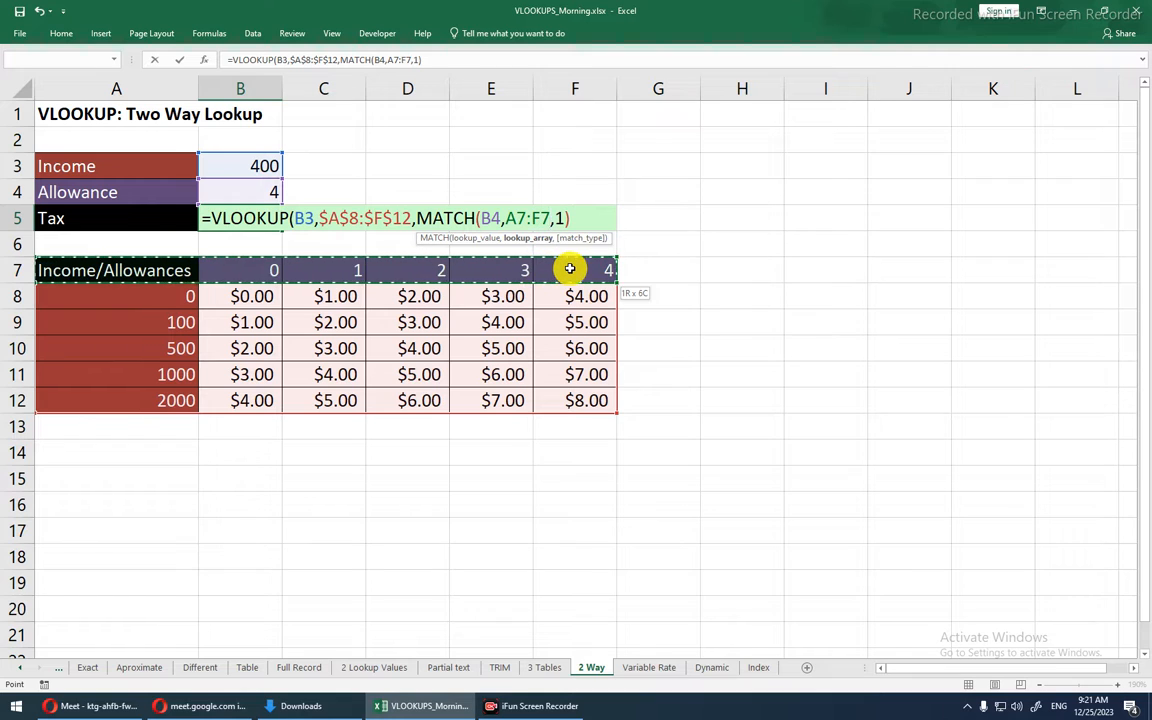
left_click(569, 268)
key("ctrl+shift+Left")
type(",")
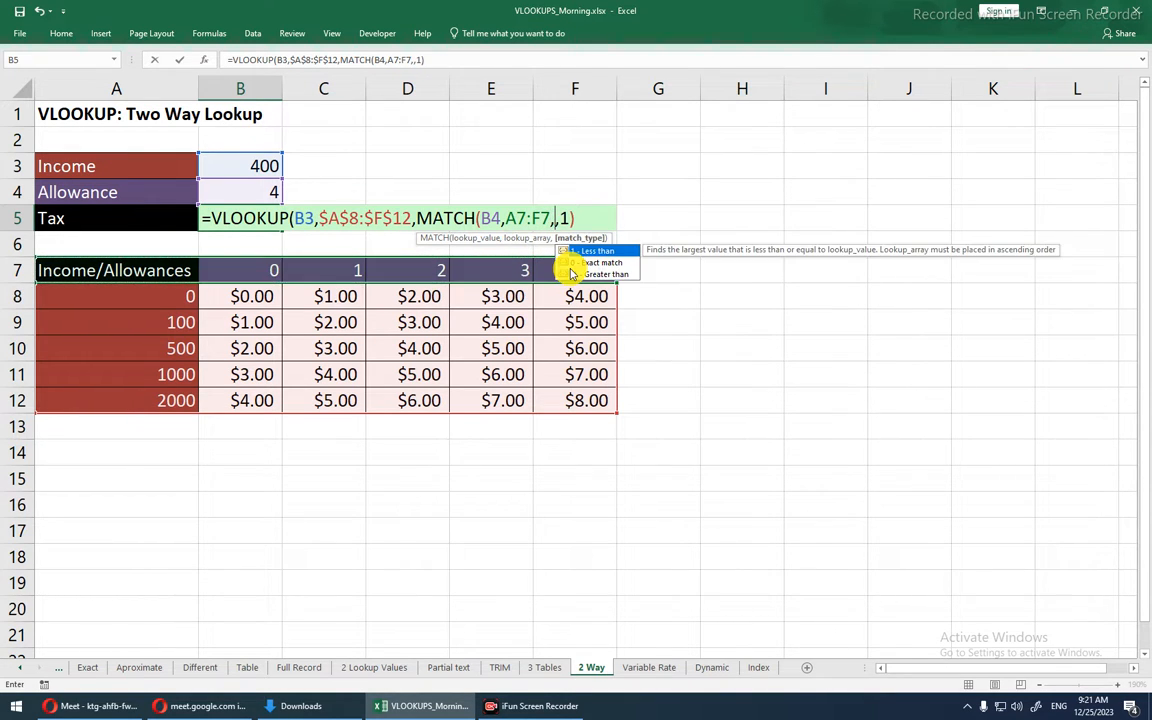
type("0)")
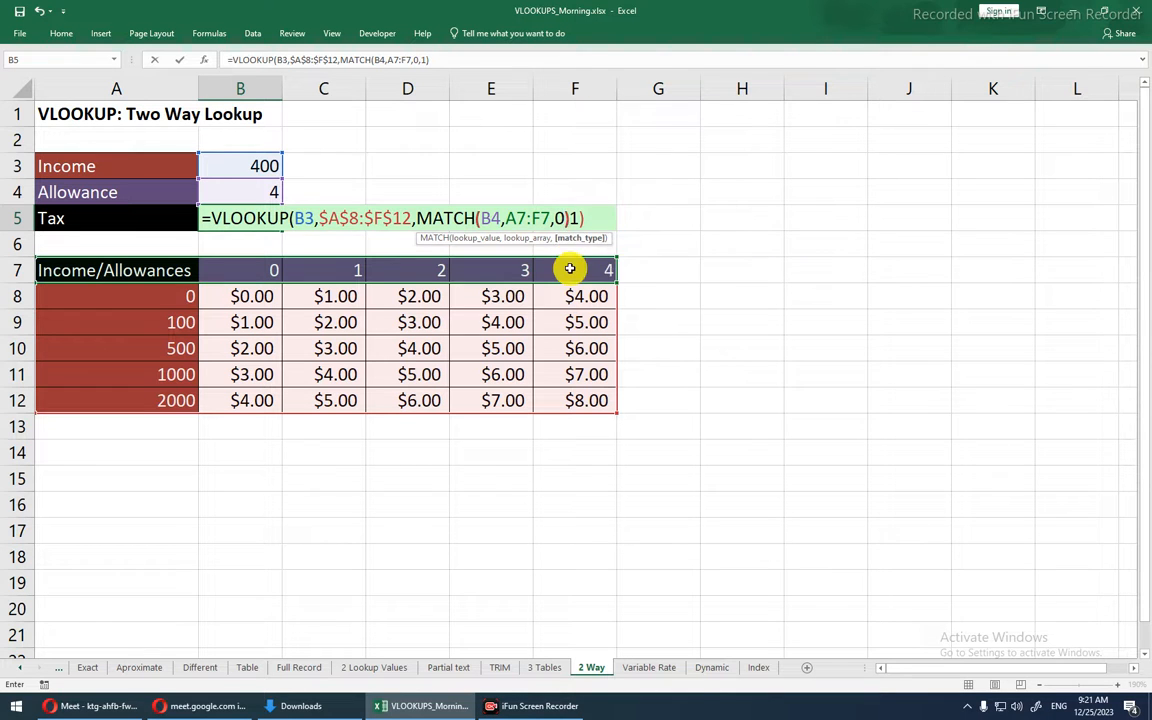
key("Return")
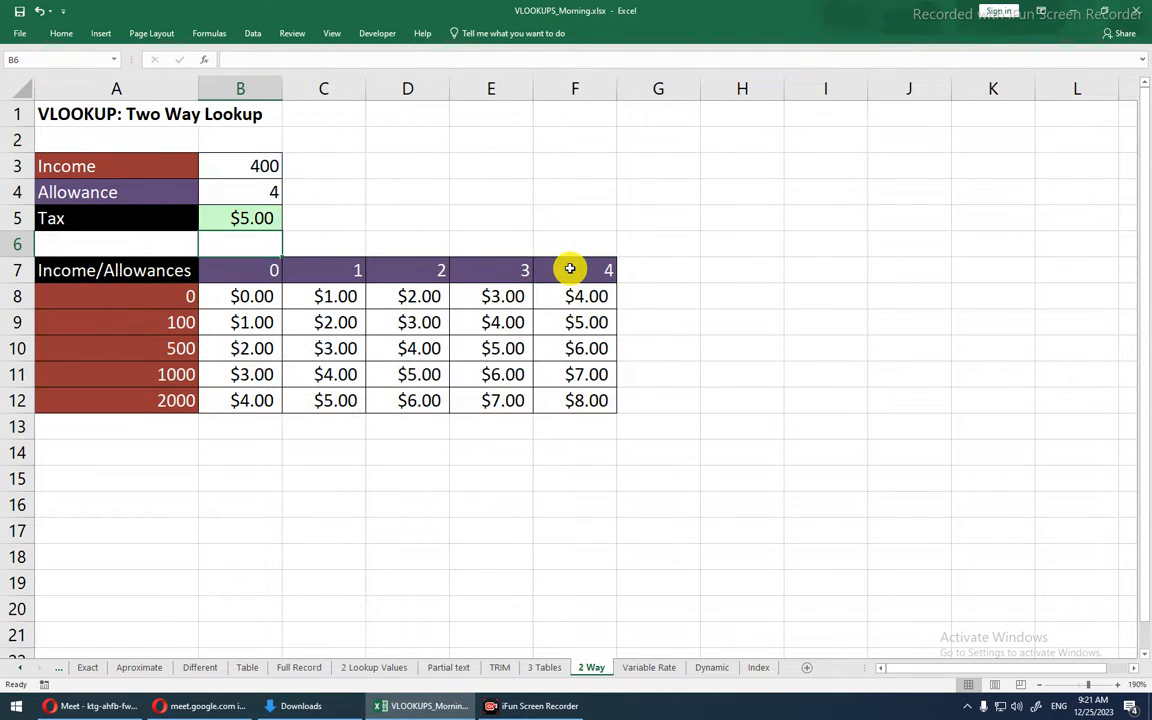
- Set the allowance in B4 to 2 and check the tax against the 100 income row in D9
left_click(272, 166)
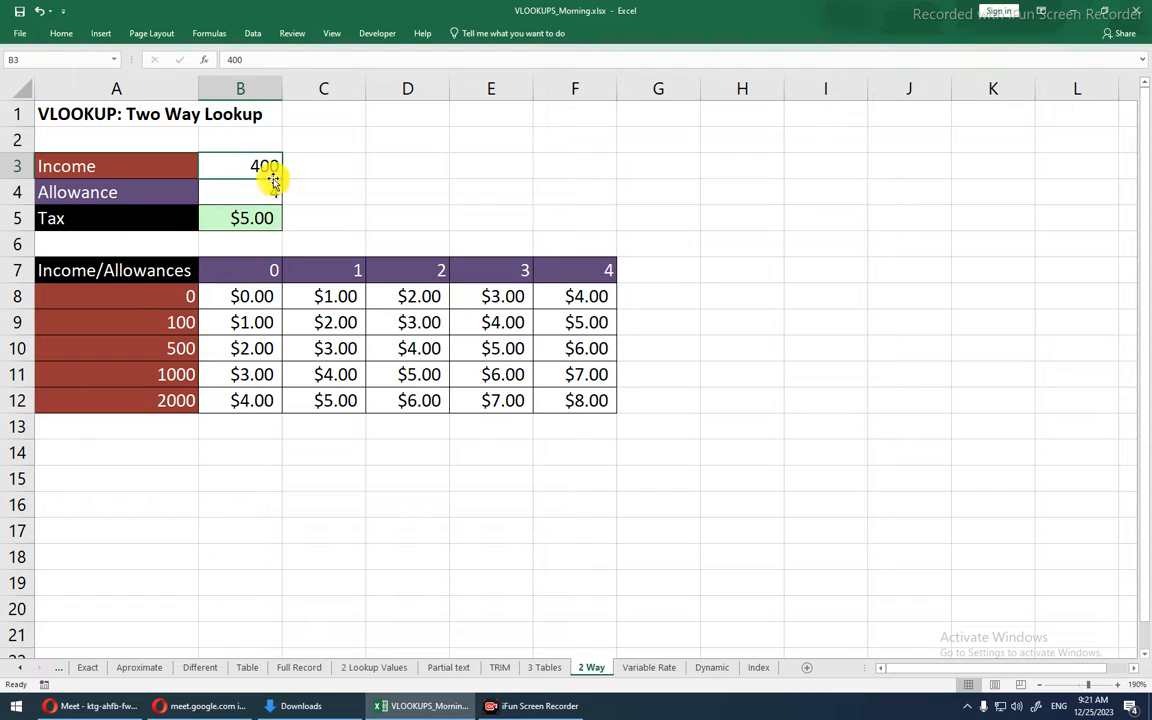
left_click(271, 194)
left_click(288, 196)
left_click(229, 247)
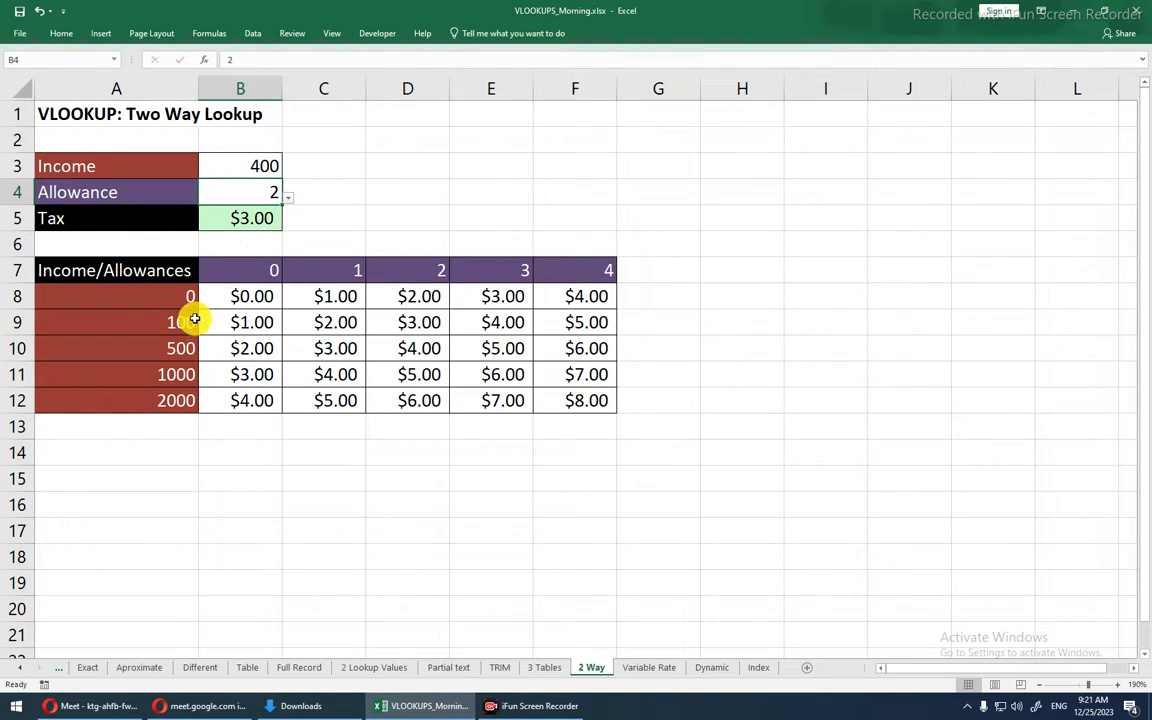
left_click(430, 322)
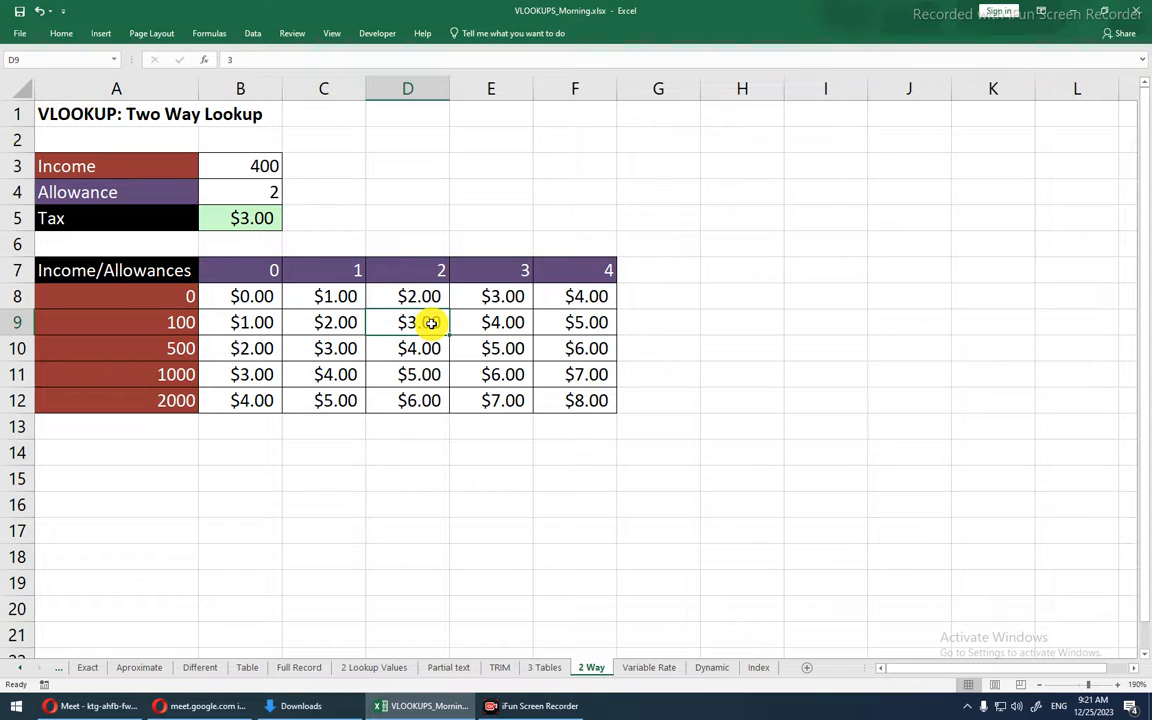
- Test the tax lookup with incomes of 1600 and 2500 in B3, checking the first result against D11
left_click(272, 167)
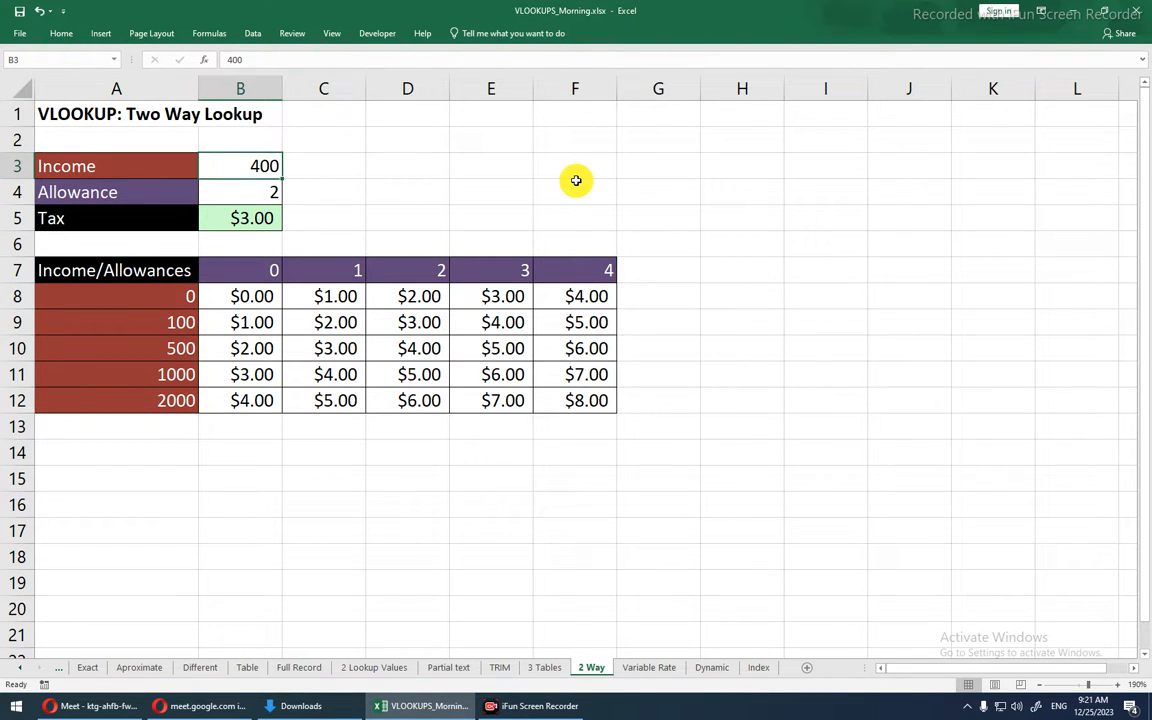
type("1600")
key("Return")
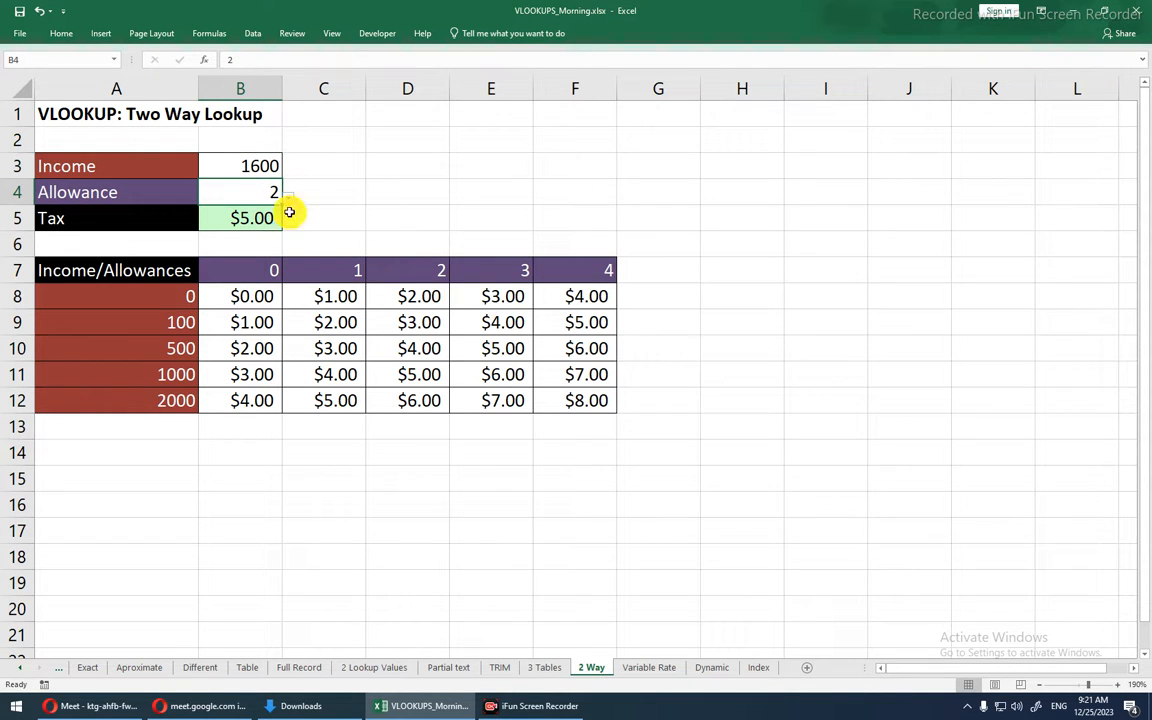
left_click(405, 378)
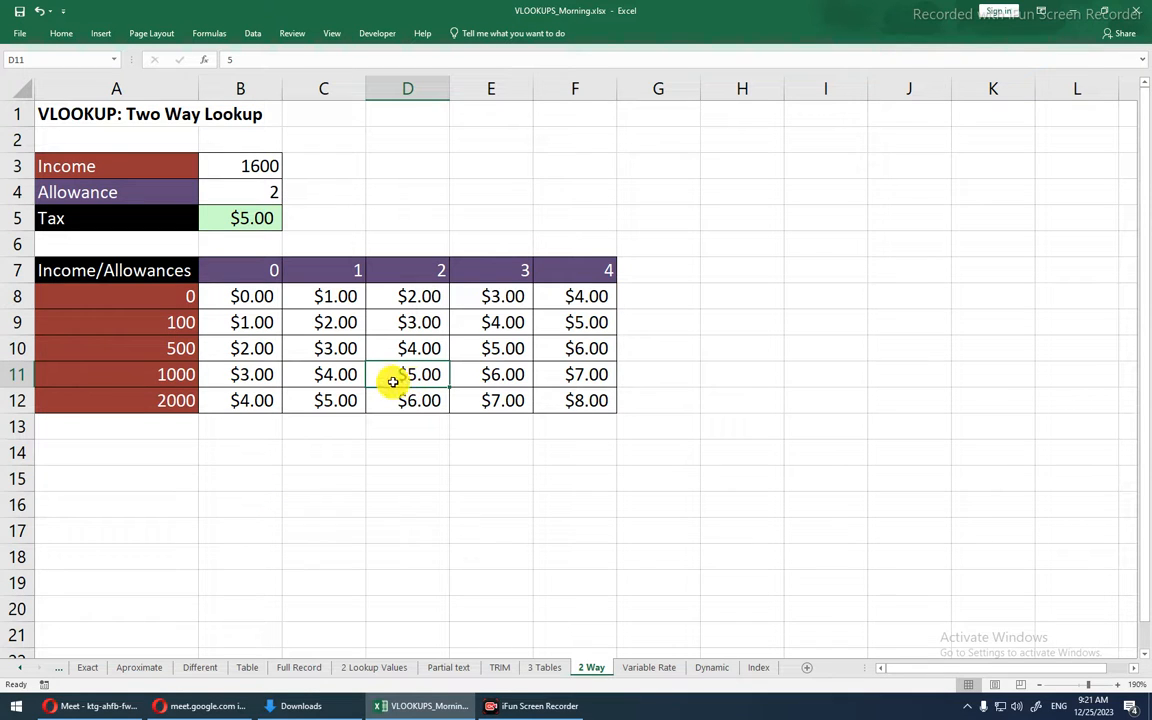
left_click(239, 164)
type("2500")
key("Return")
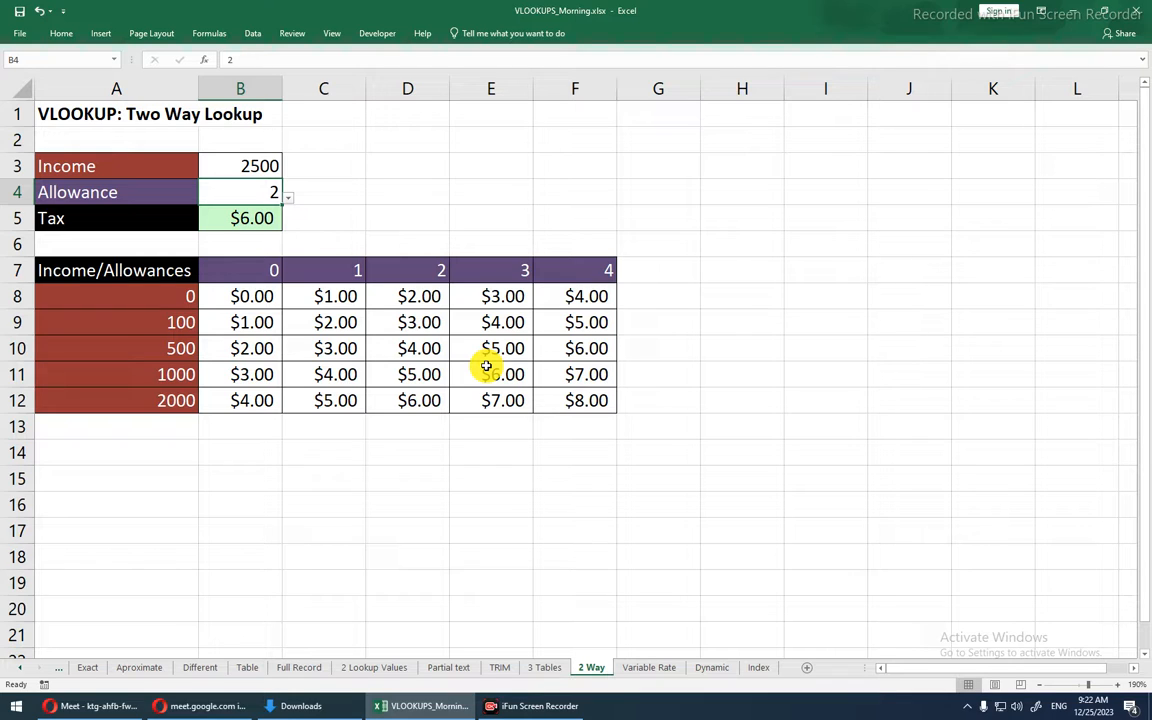
- Review the 2 Way sheet's tax table, examining the allowance 2 column down to D12 and the lookup range A8:F12
left_click(649, 668)
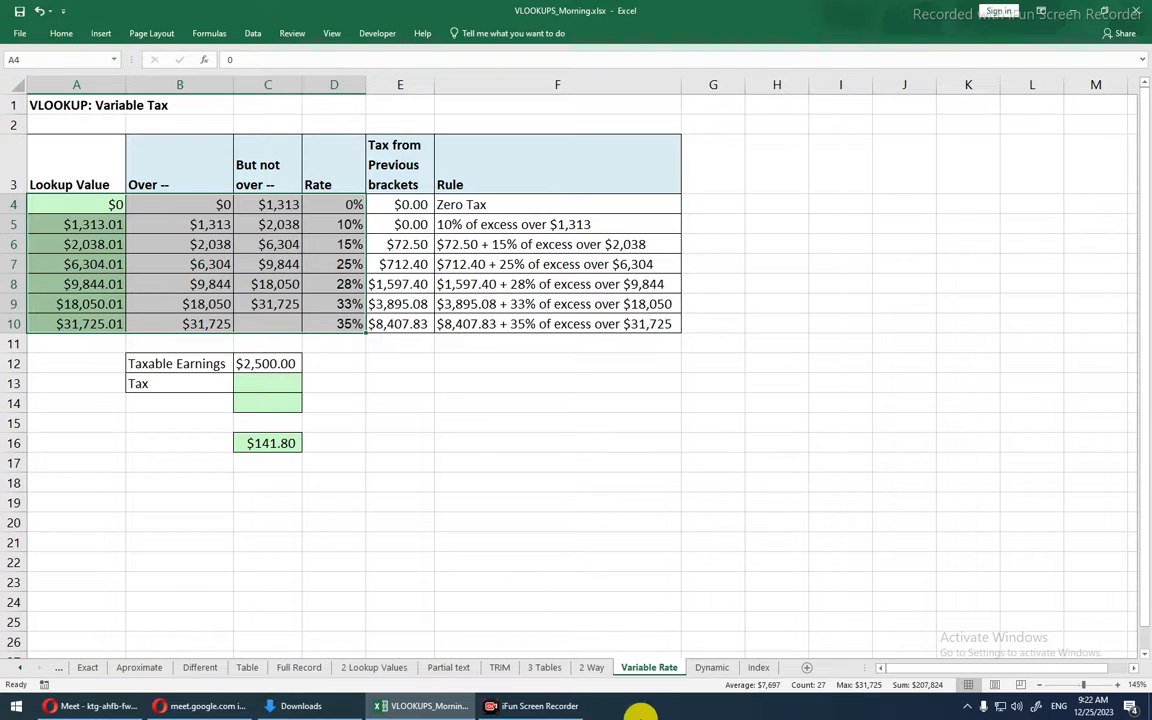
left_click(590, 668)
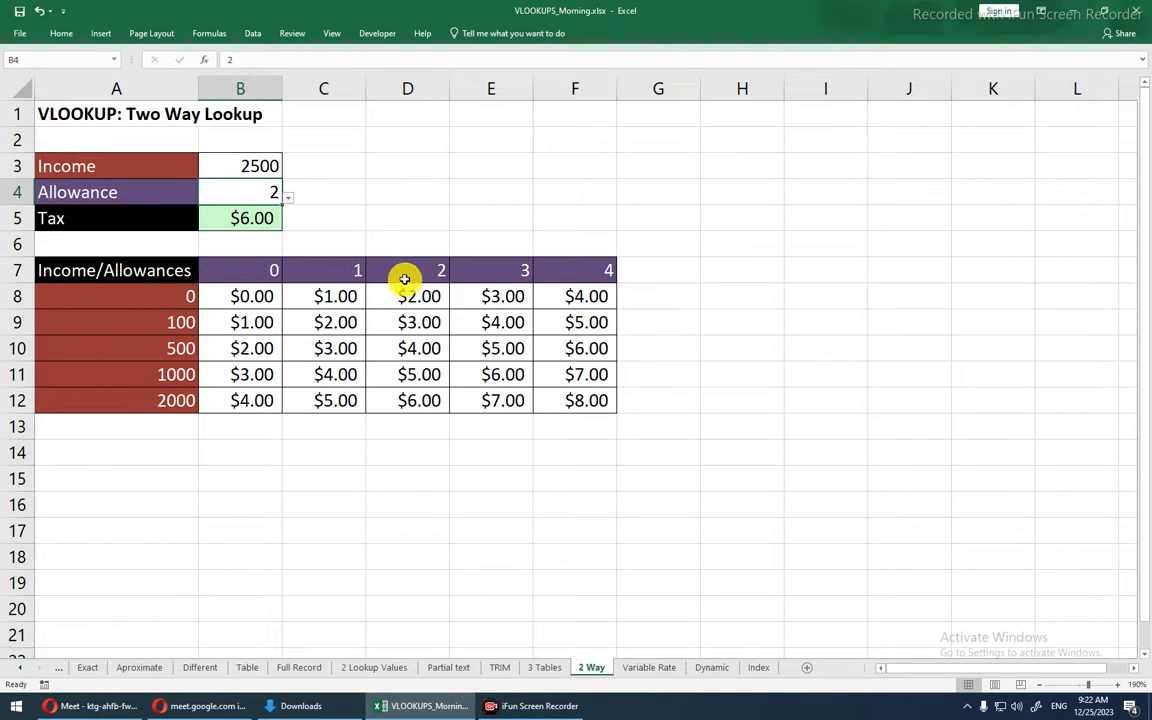
left_click_drag(401, 270, 401, 400)
left_click(401, 400)
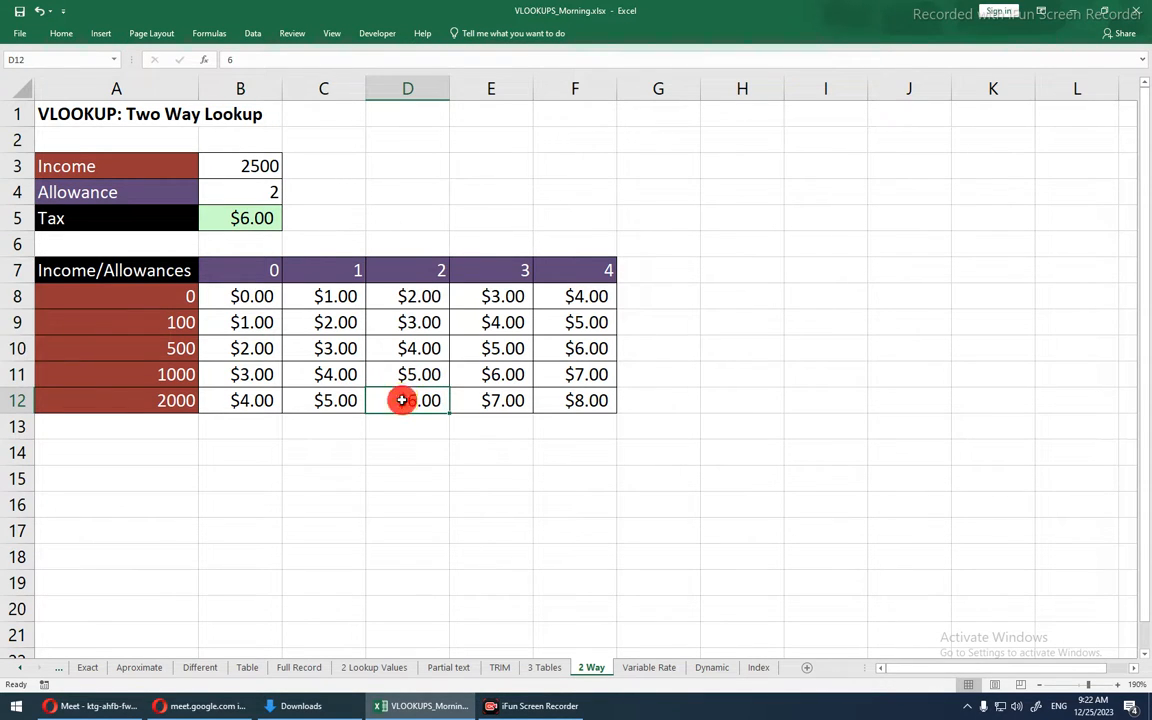
left_click(403, 262)
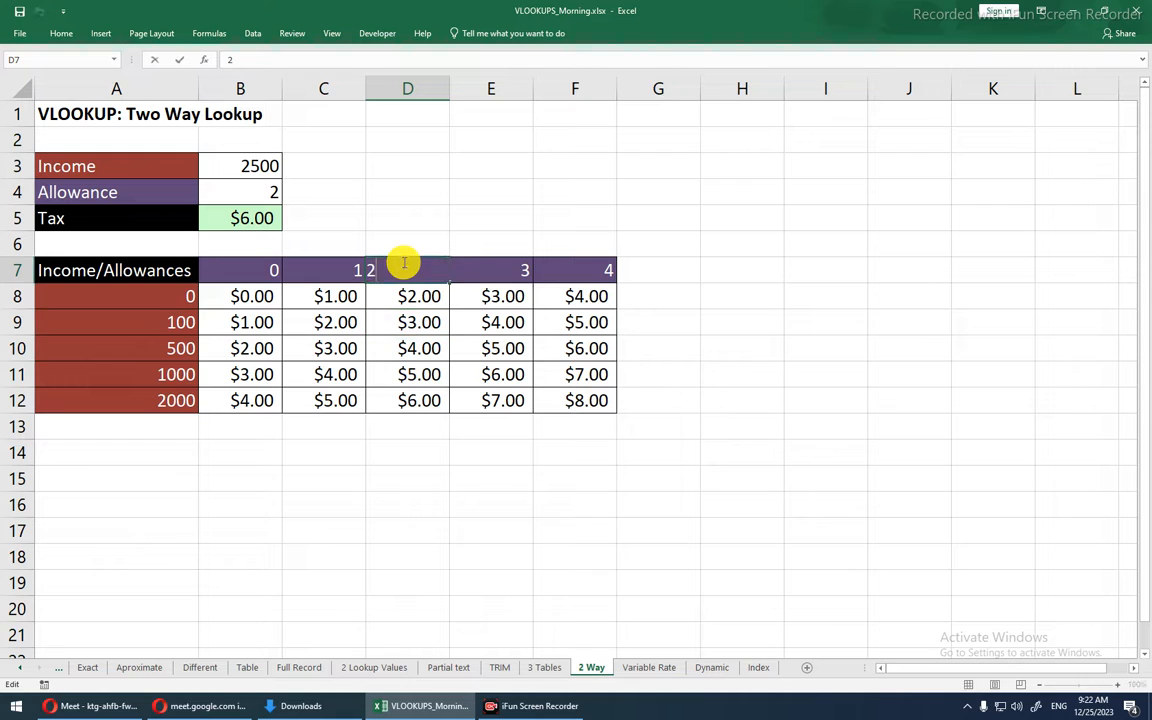
left_click(410, 224)
left_click_drag(414, 249, 429, 398)
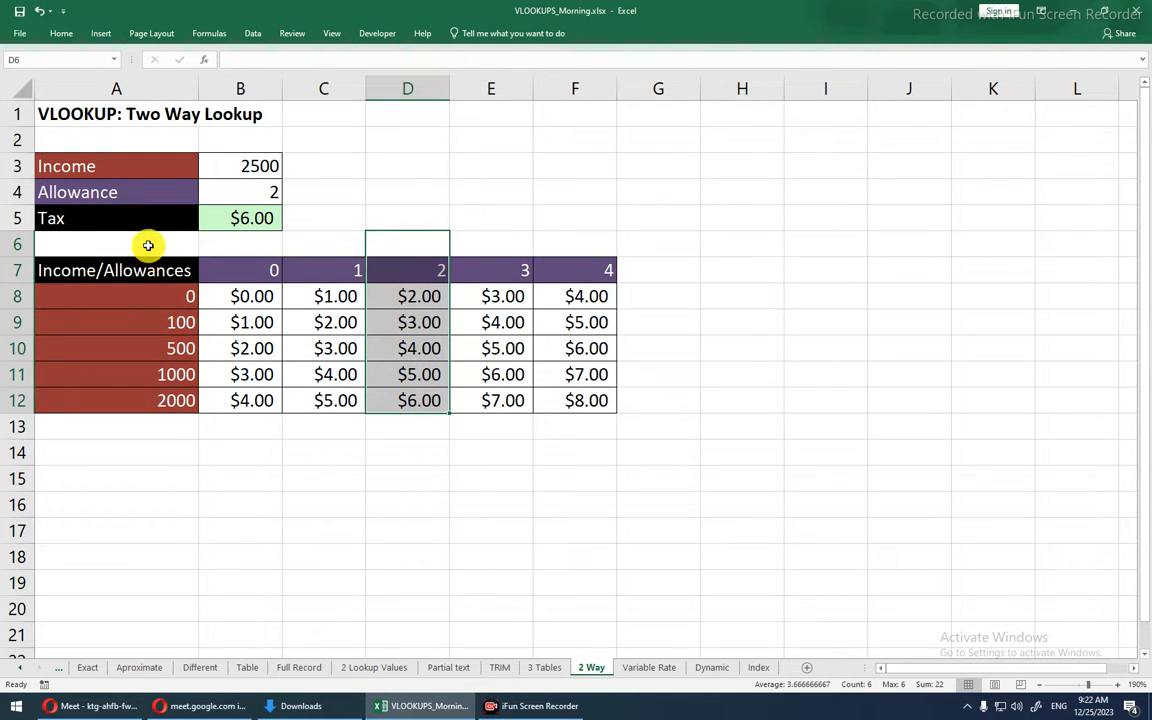
left_click_drag(134, 249, 387, 374)
left_click_drag(116, 309, 545, 406)
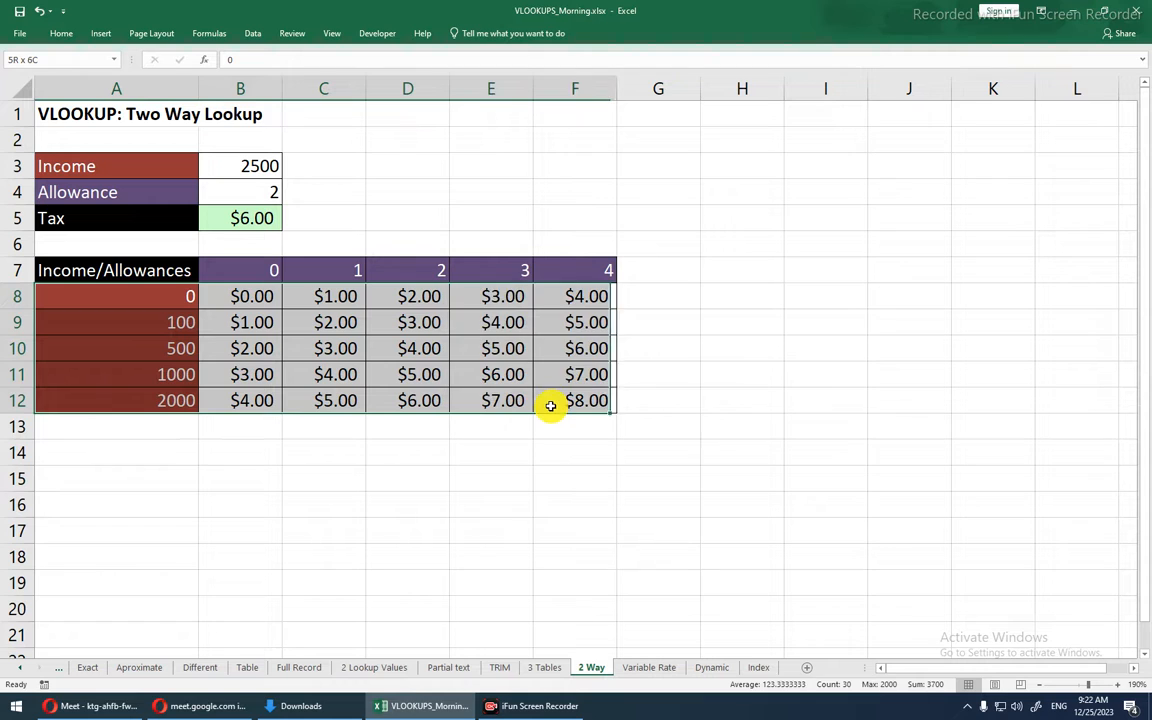
left_click(550, 404)
type("8")
left_click(545, 458)
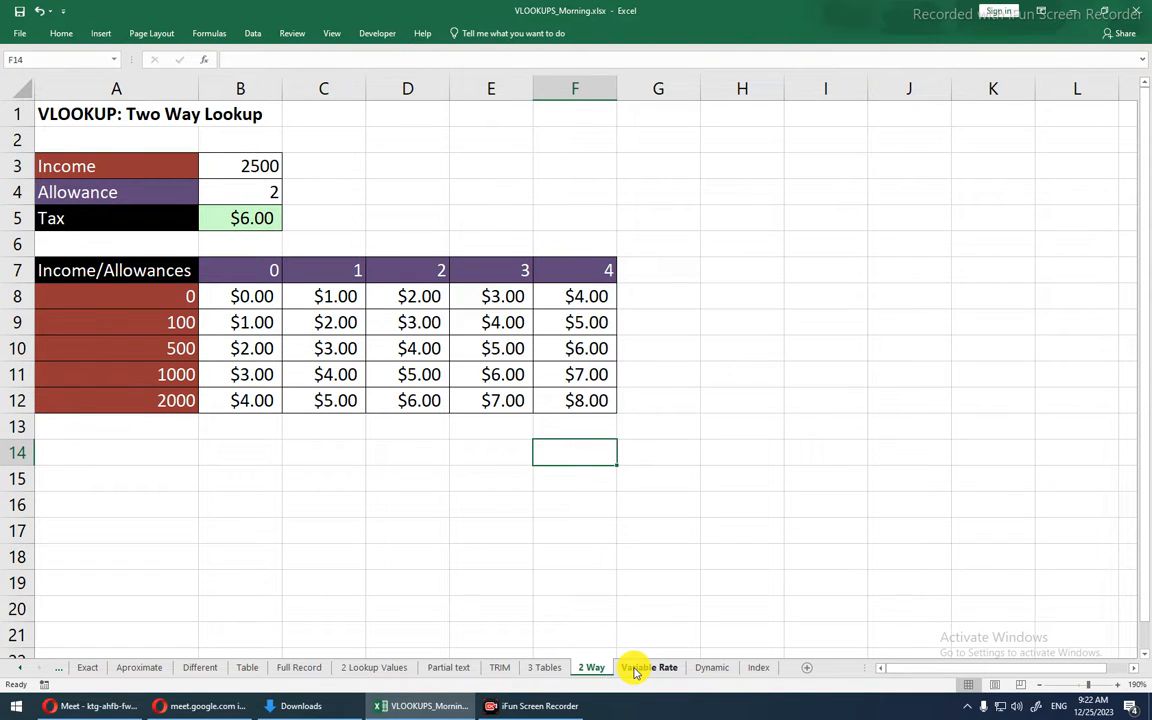
- Open the Variable Rate sheet and examine the bracket table's rates and the Over column formulas in B5 and B9
left_click(634, 669)
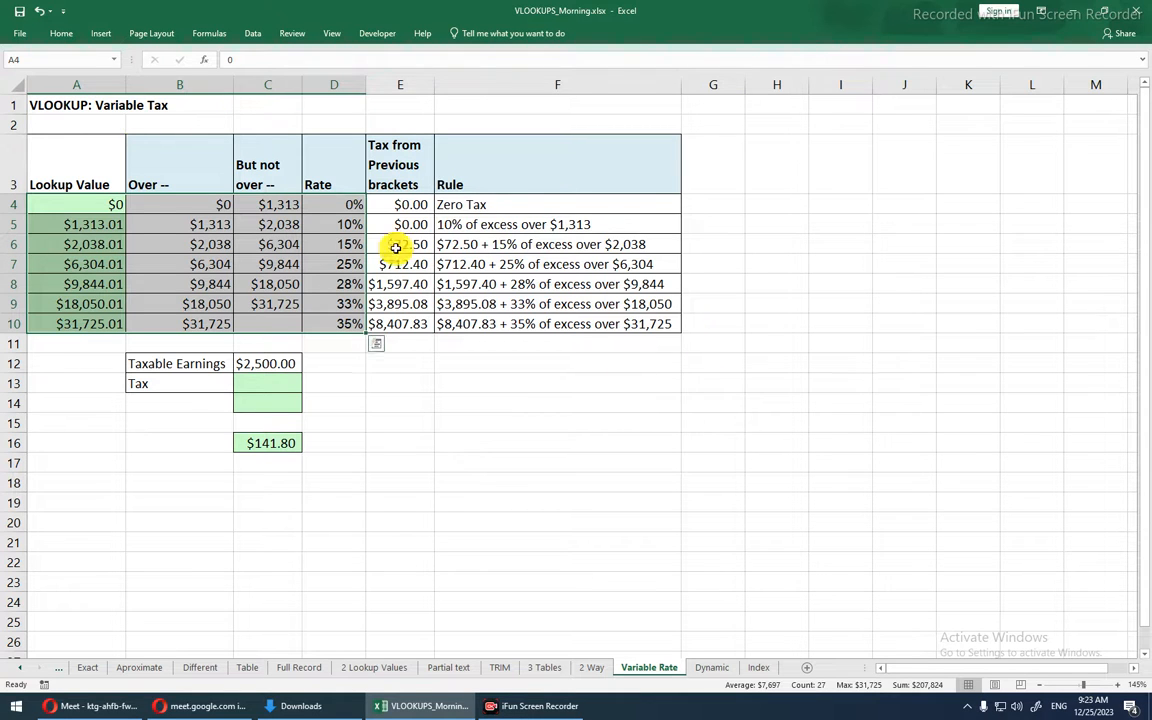
left_click_drag(337, 205, 342, 319)
left_click(343, 321)
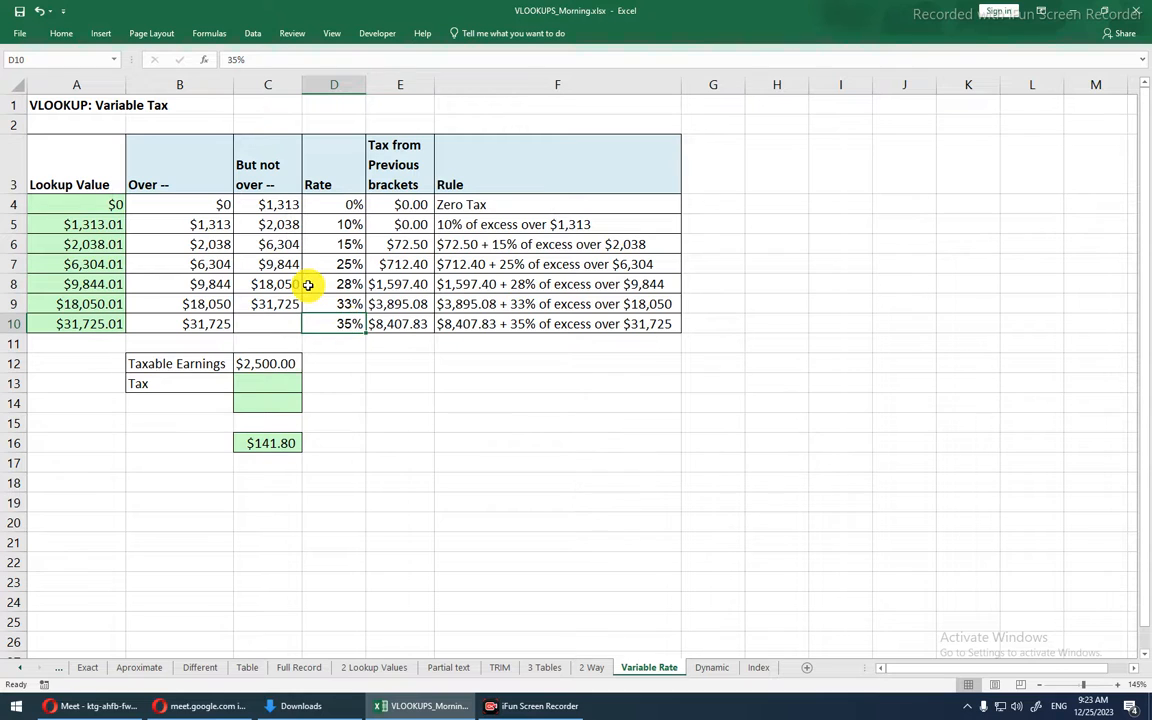
left_click(195, 208)
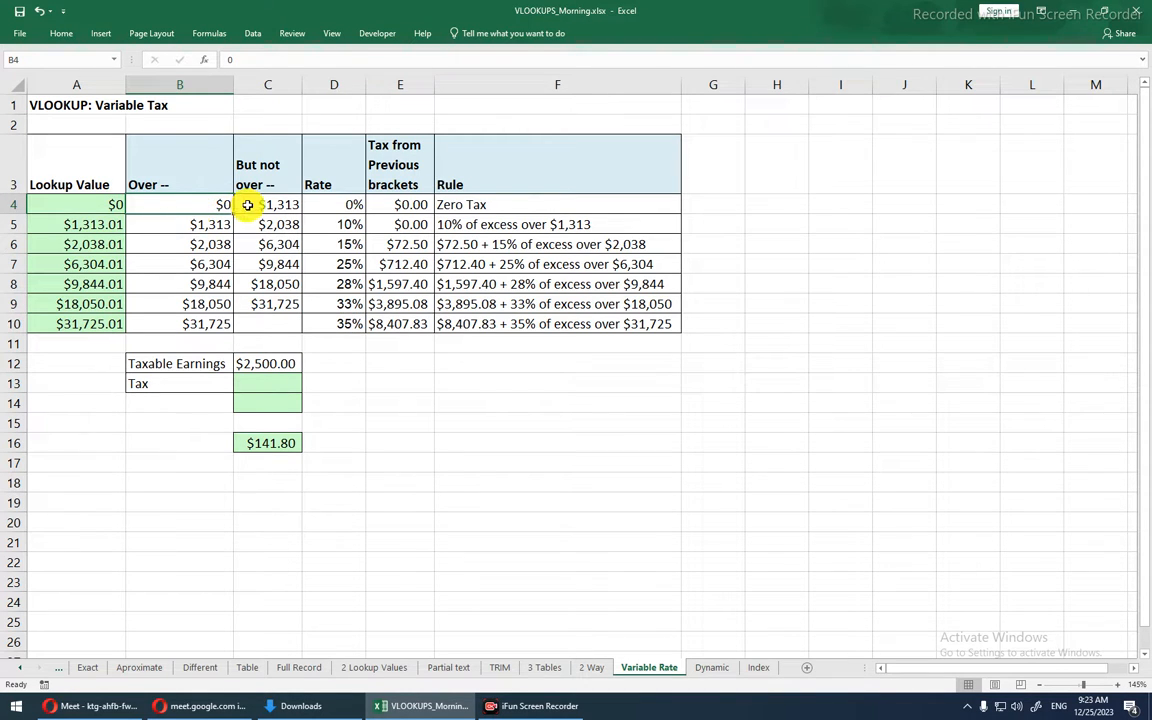
left_click(330, 210)
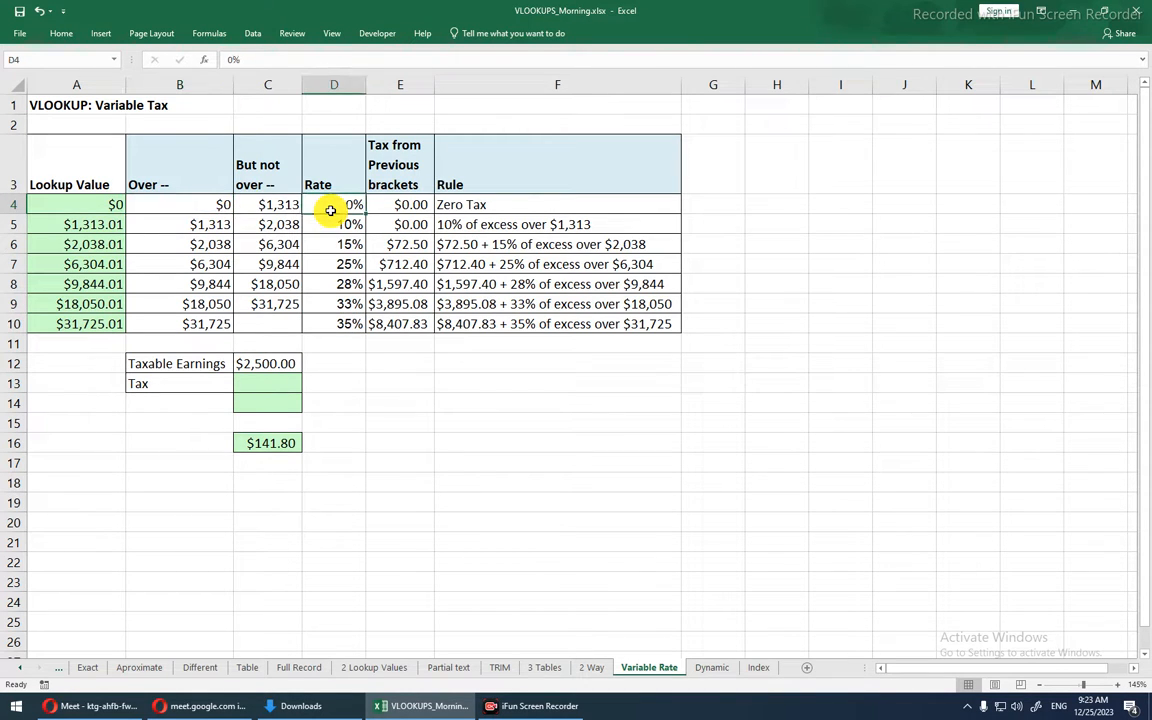
left_click(167, 226)
type("=C4")
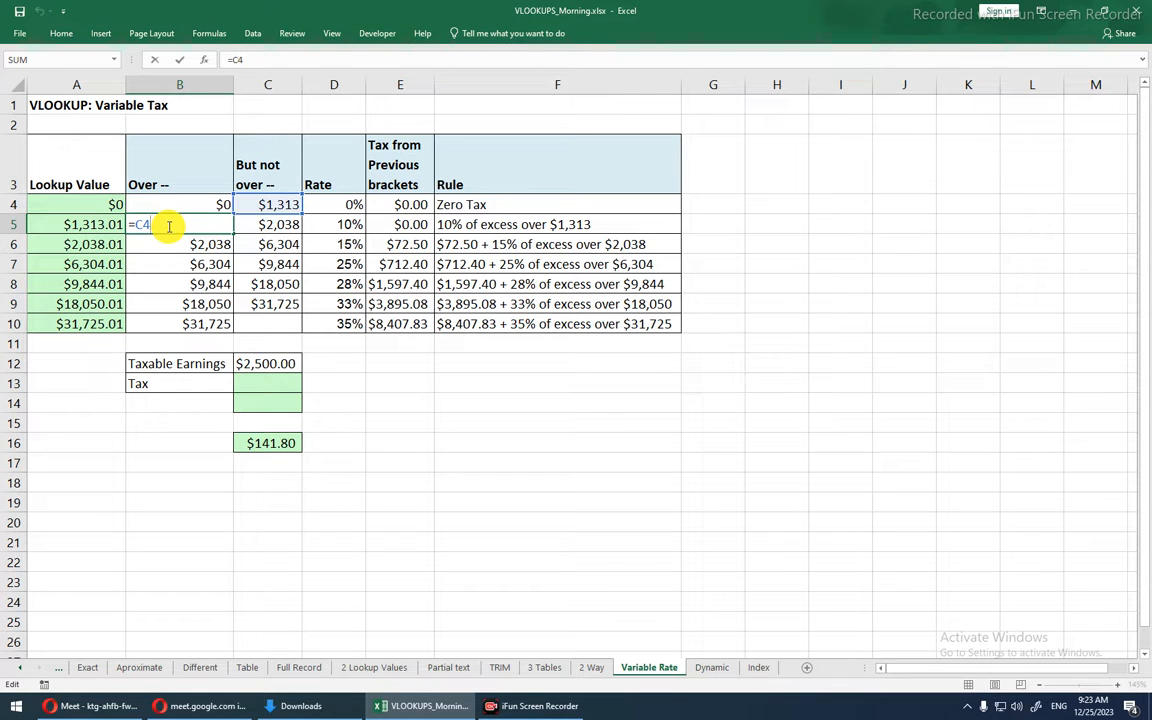
left_click(165, 298)
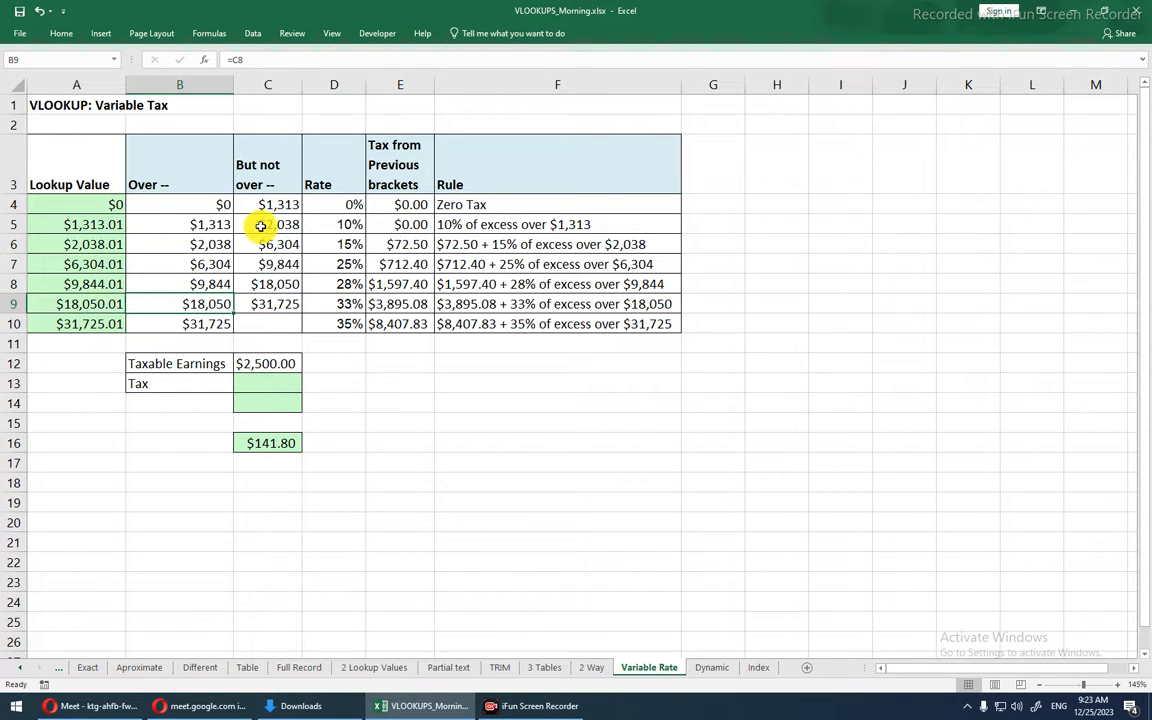
- Examine the Rate column of the variable tax table across the brackets in D4:D10
left_click_drag(330, 225, 332, 320)
left_click(332, 320)
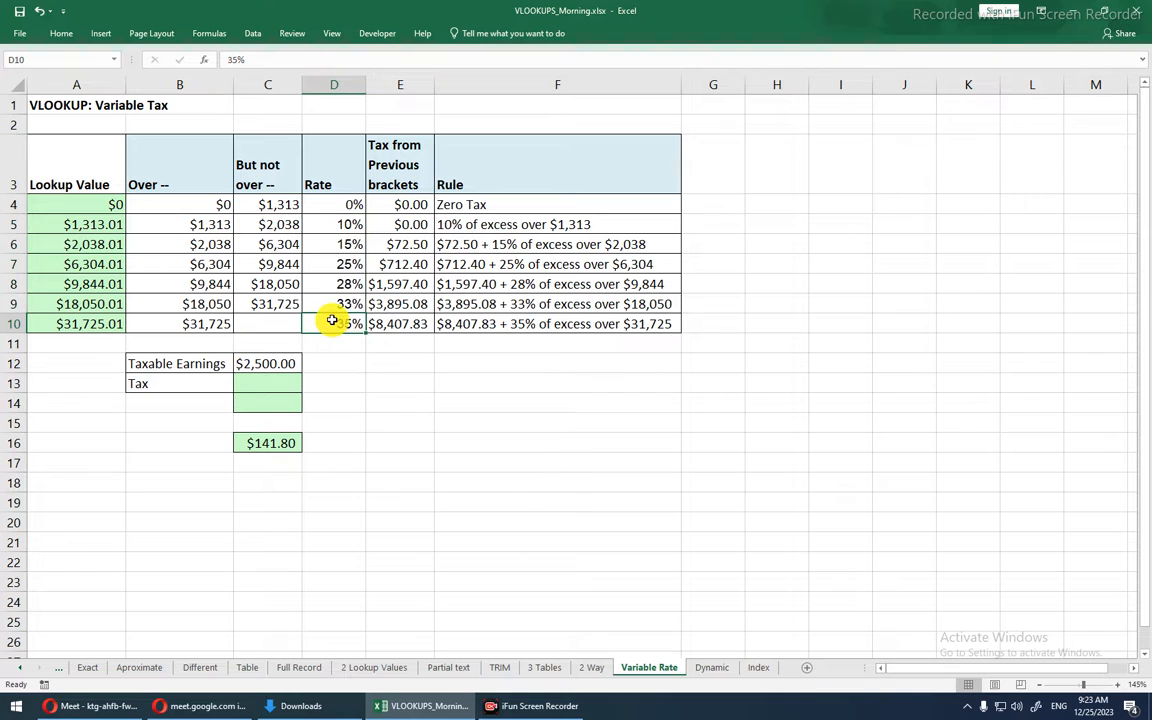
left_click_drag(341, 204, 332, 323)
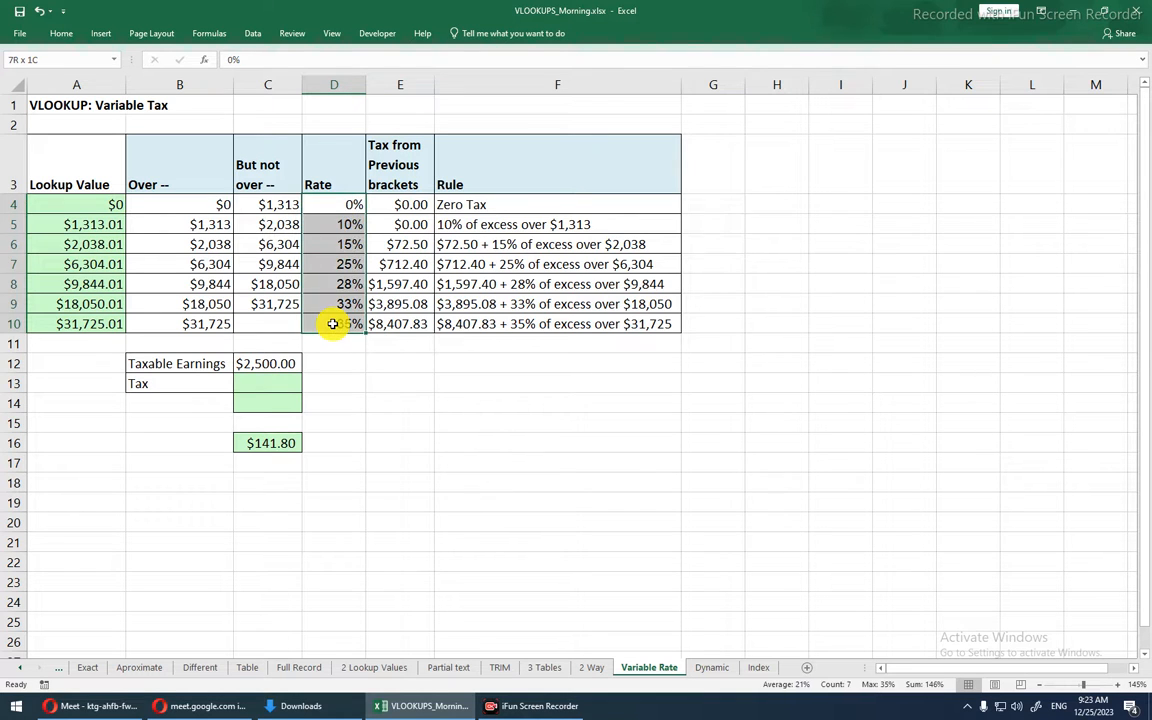
left_click(332, 322)
left_click_drag(331, 208, 324, 324)
left_click(322, 325)
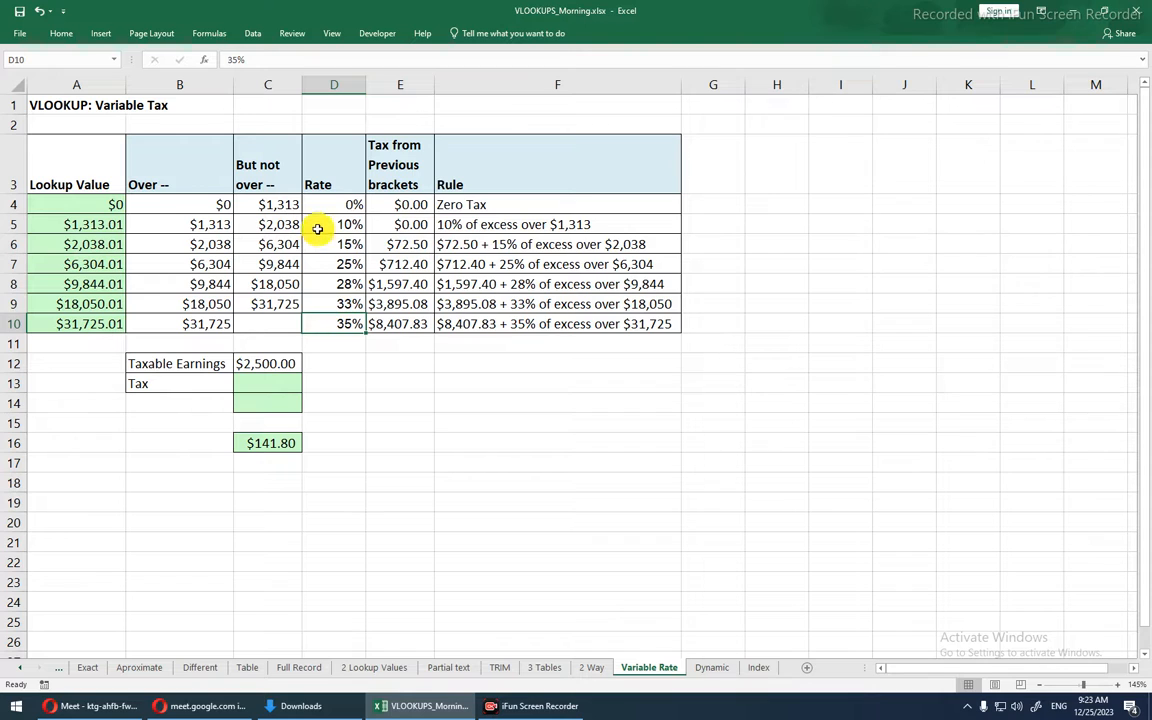
left_click_drag(319, 206, 319, 310)
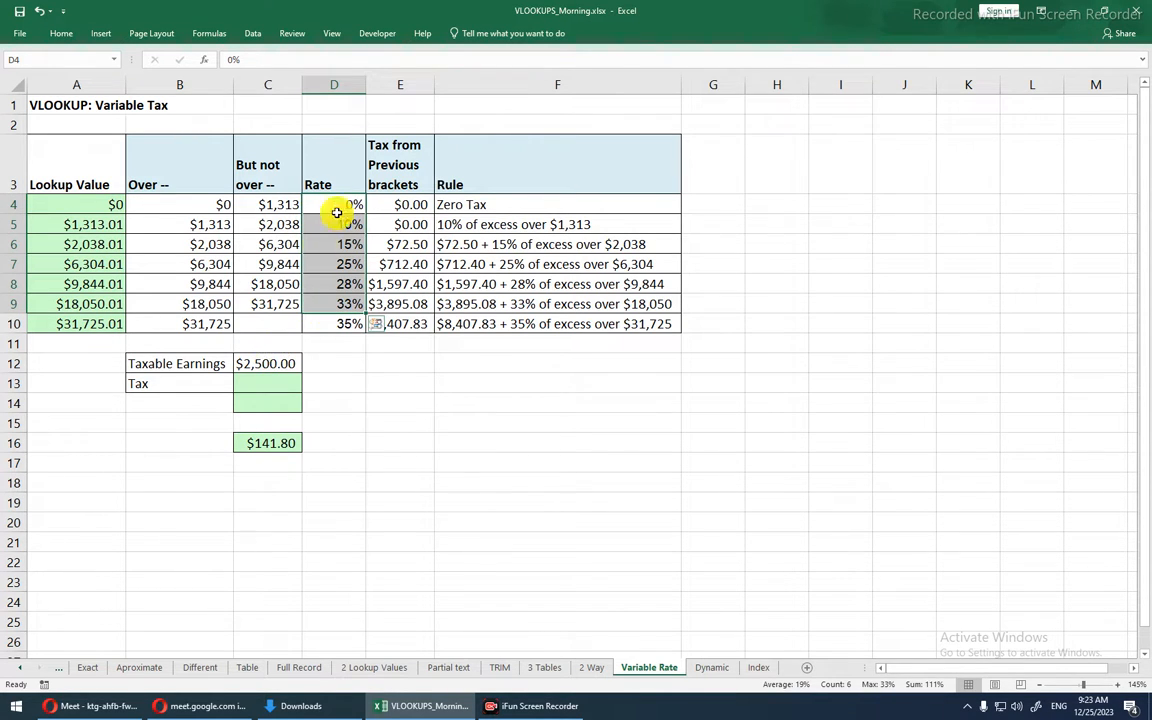
- Relate the empty tax cell C13 to the bracket in B6:D6, and examine the Over and Lookup Value columns
left_click(246, 371)
left_click(247, 379)
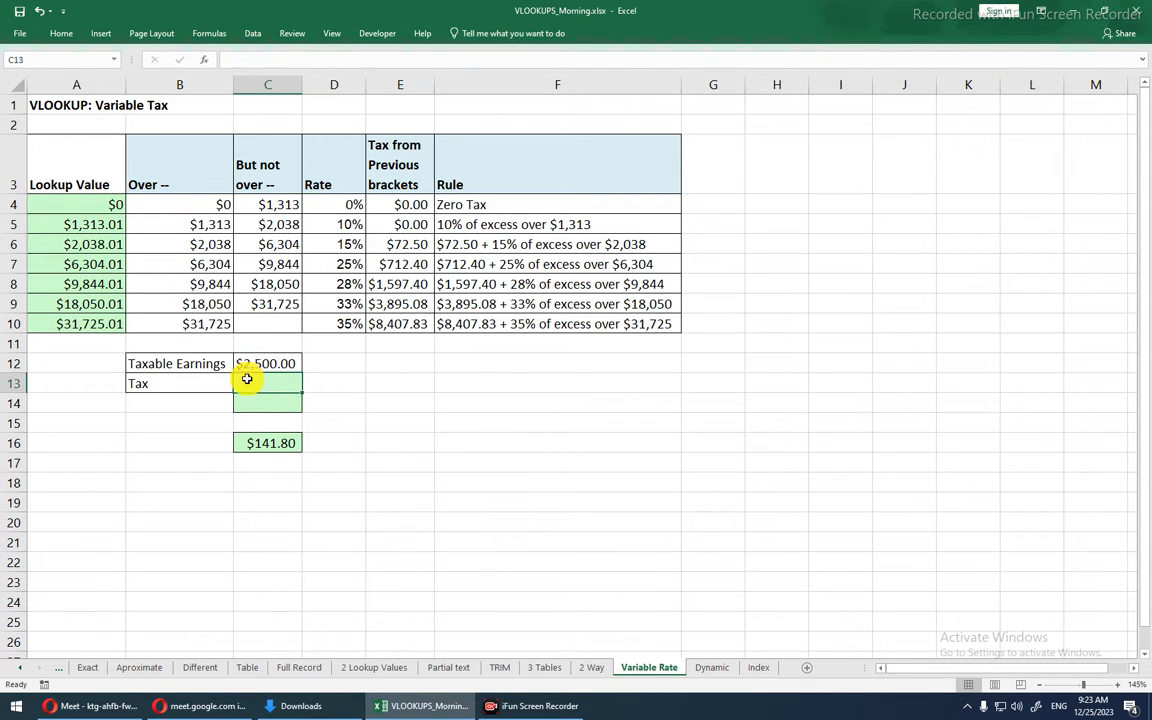
left_click_drag(178, 245, 332, 247)
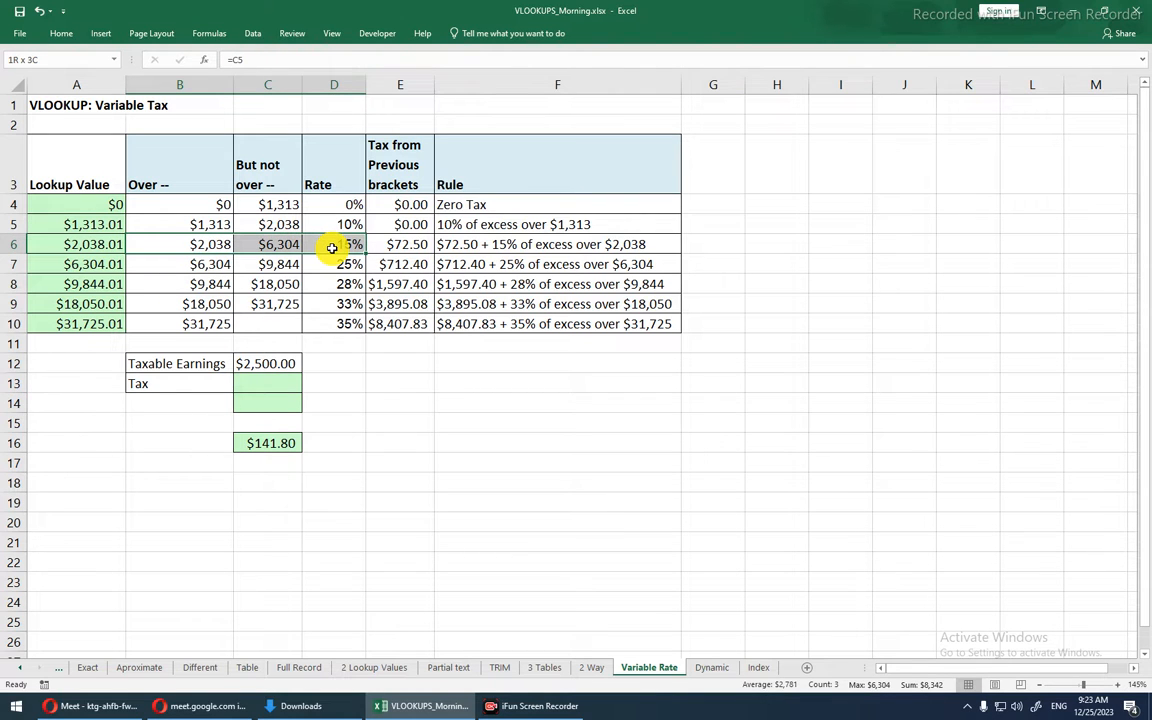
left_click_drag(332, 247, 338, 248)
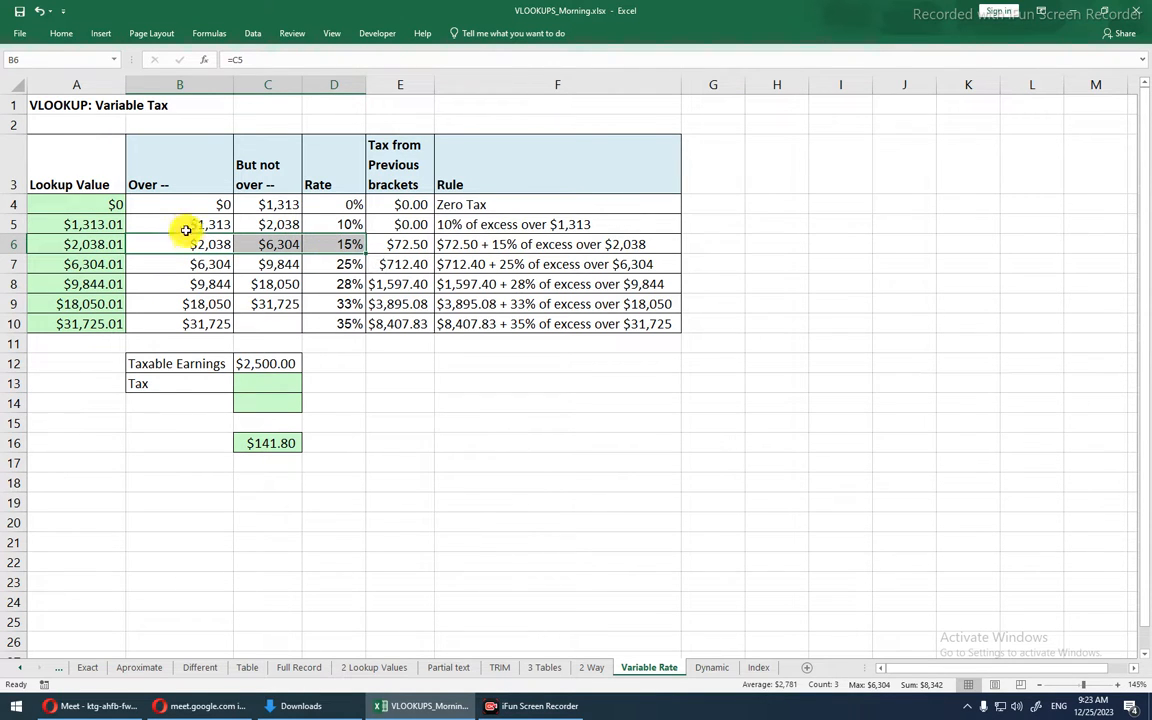
left_click_drag(186, 207, 184, 321)
left_click_drag(93, 206, 84, 323)
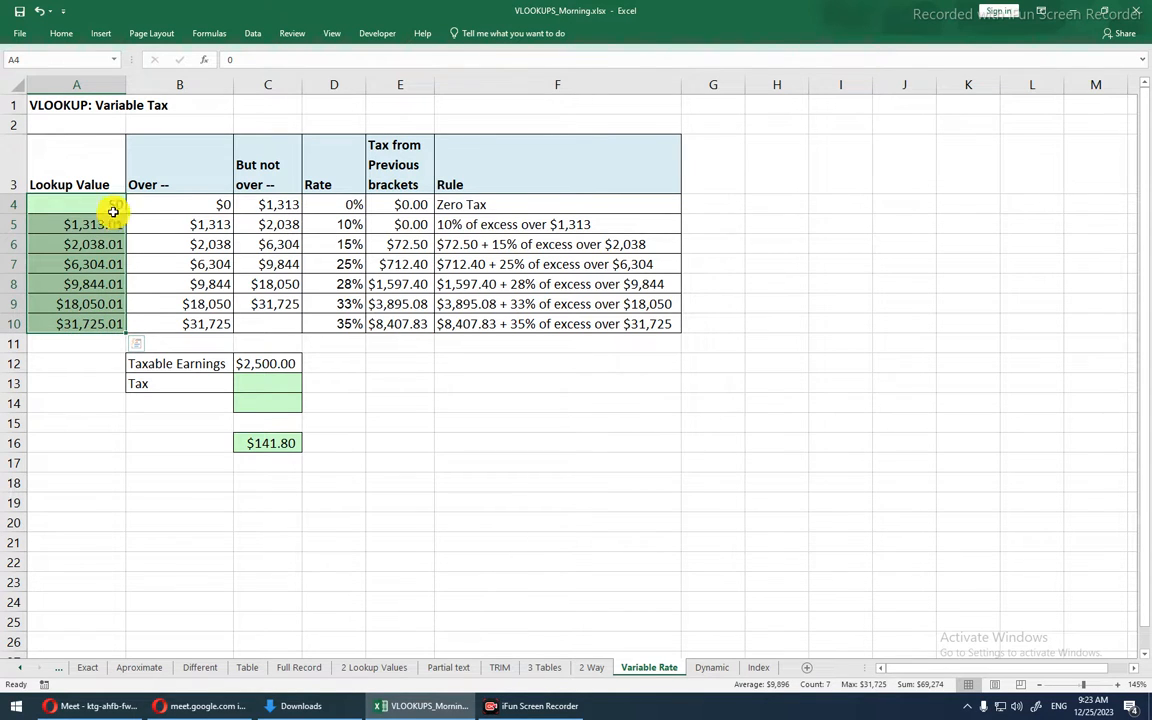
- Examine the first tax bracket in B4:D4 and the start of the second bracket in B5
double_click(159, 204)
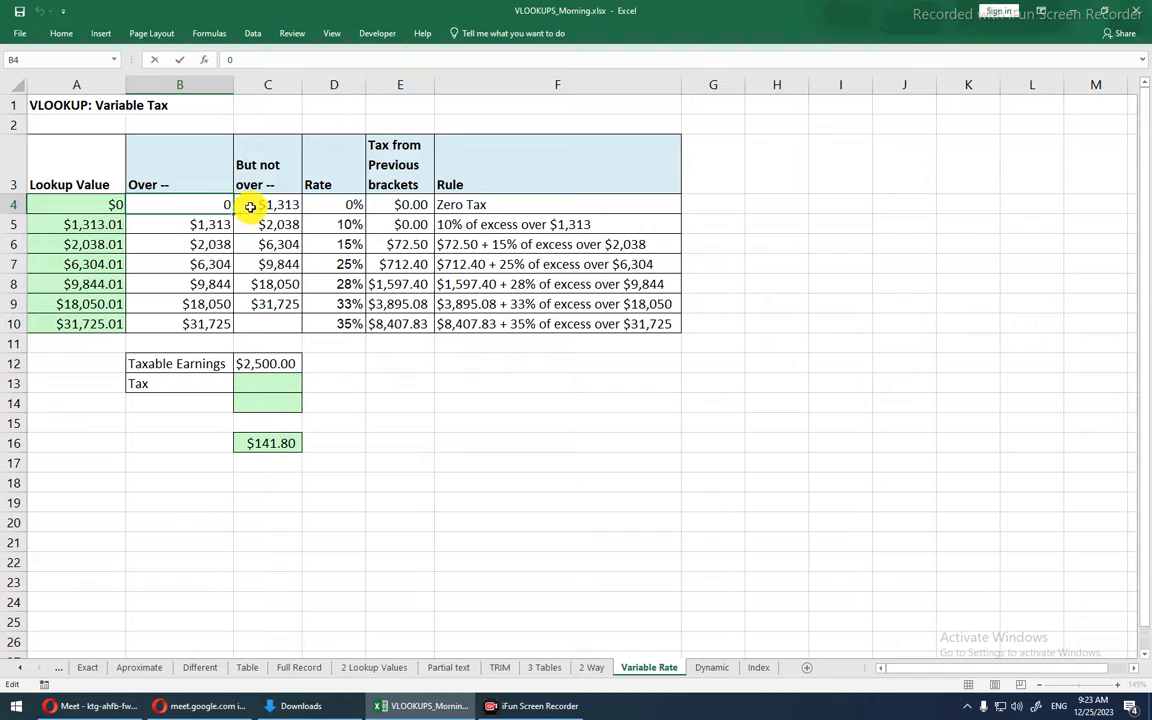
left_click(252, 205)
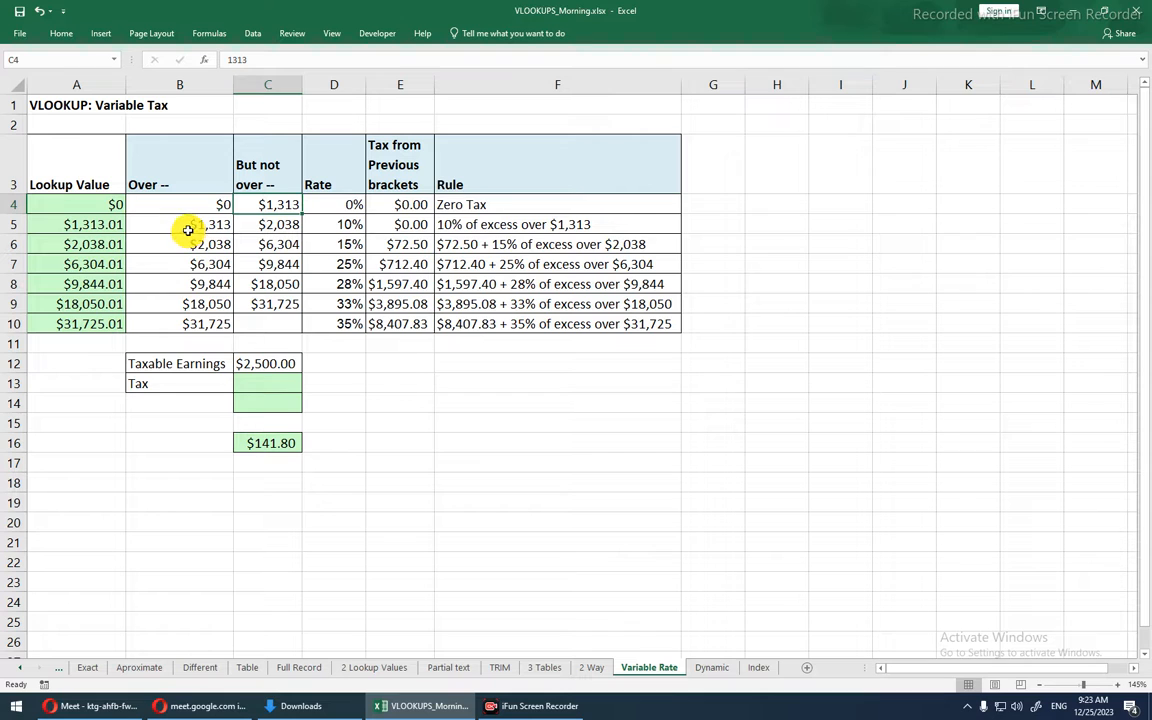
left_click_drag(187, 229, 327, 219)
left_click(283, 211)
left_click_drag(198, 206, 352, 211)
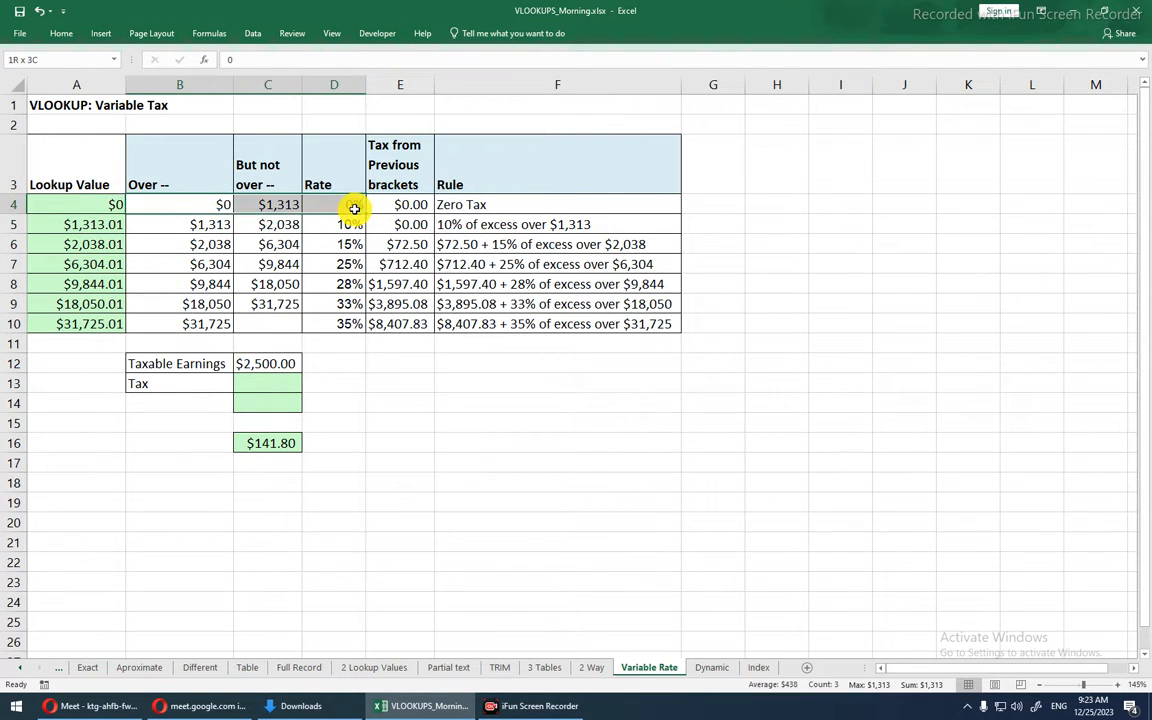
left_click(180, 186)
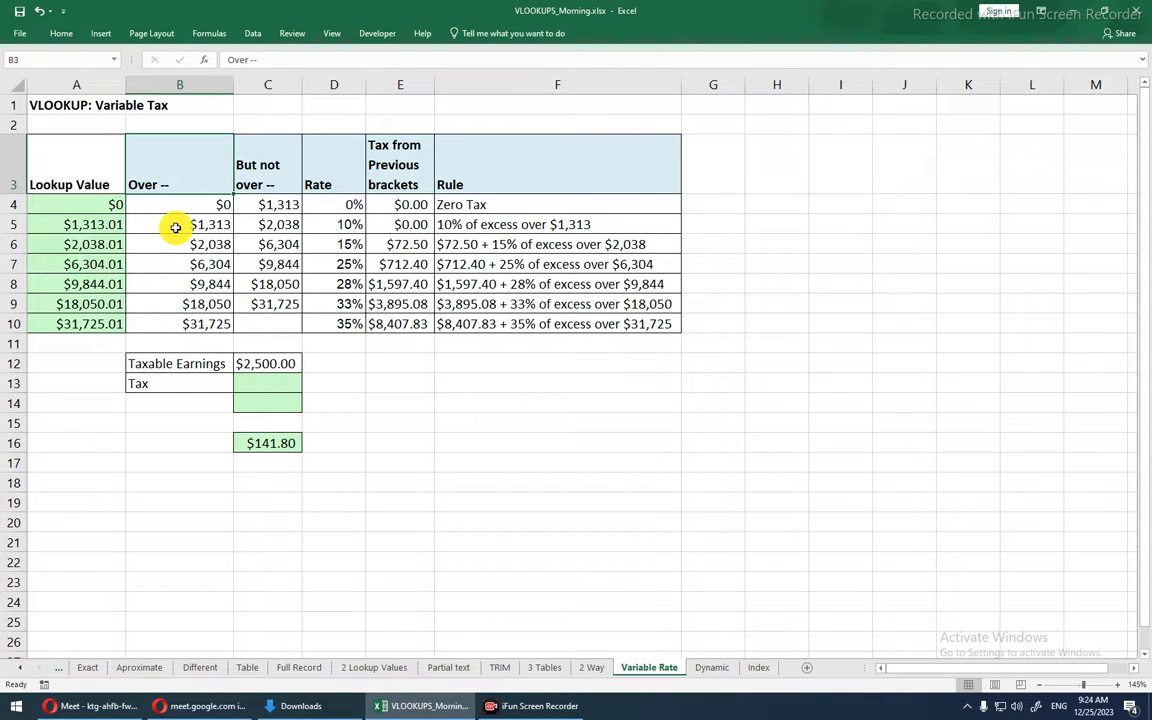
left_click(175, 228)
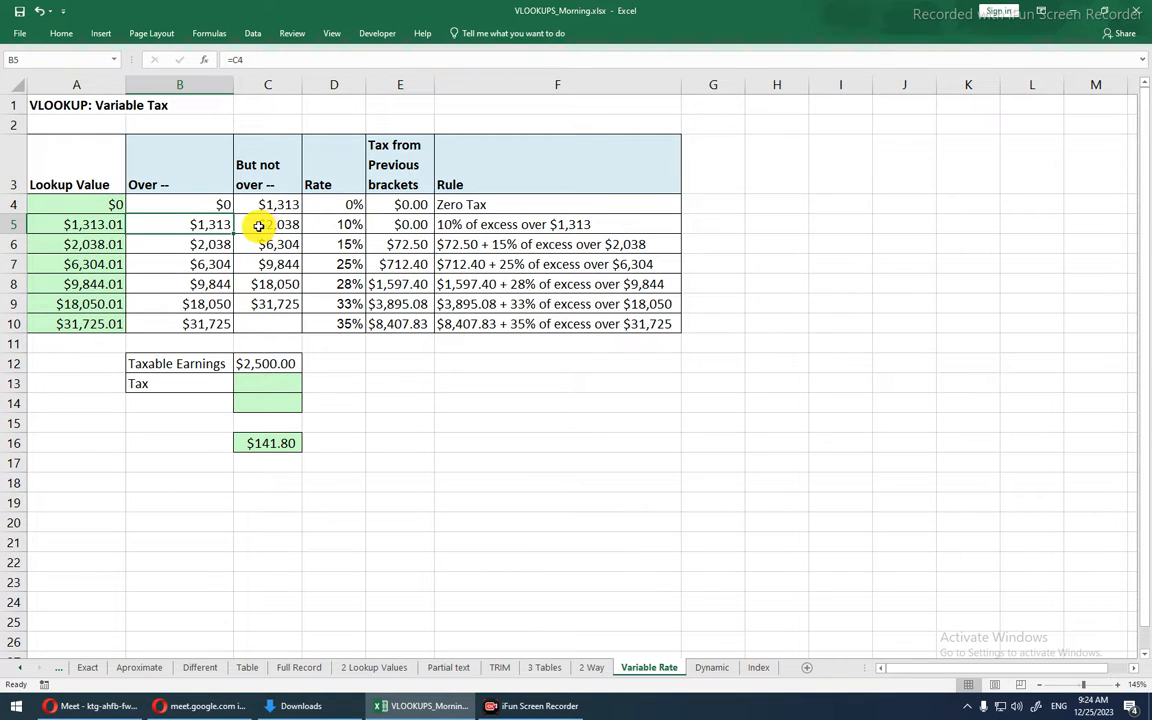
- Inspect the Lookup Value formula in A5 and compare it with the first bracket's limits in B4:C4
left_click(85, 223)
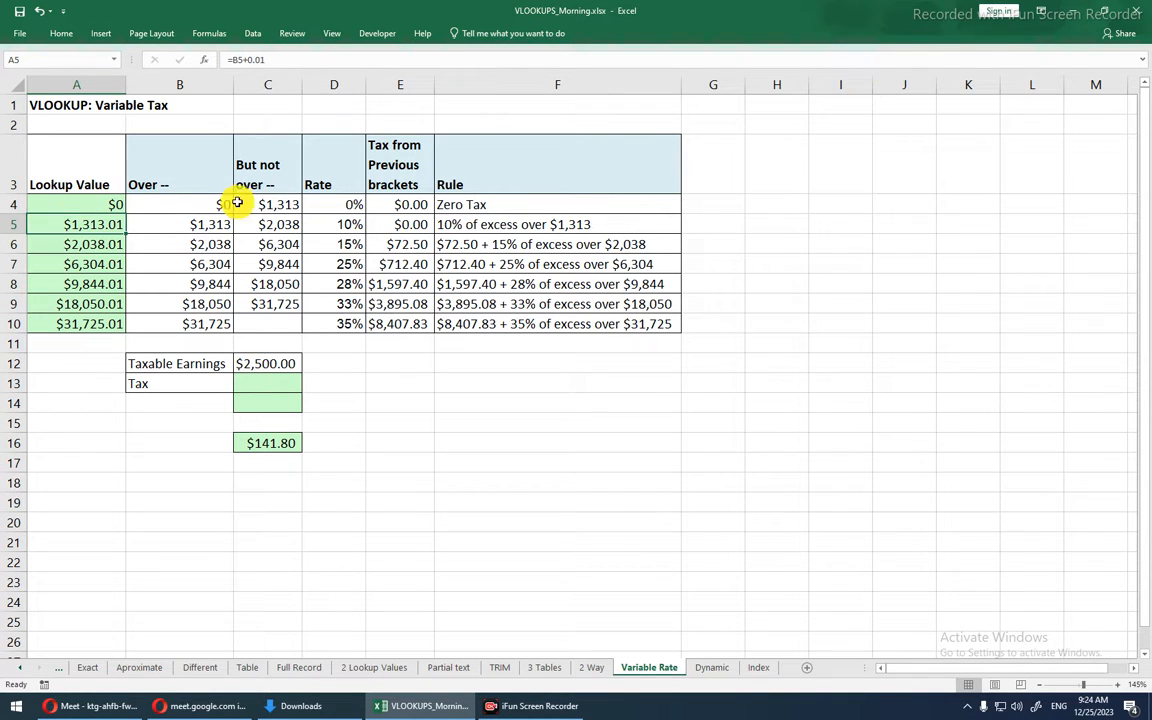
left_click(272, 204)
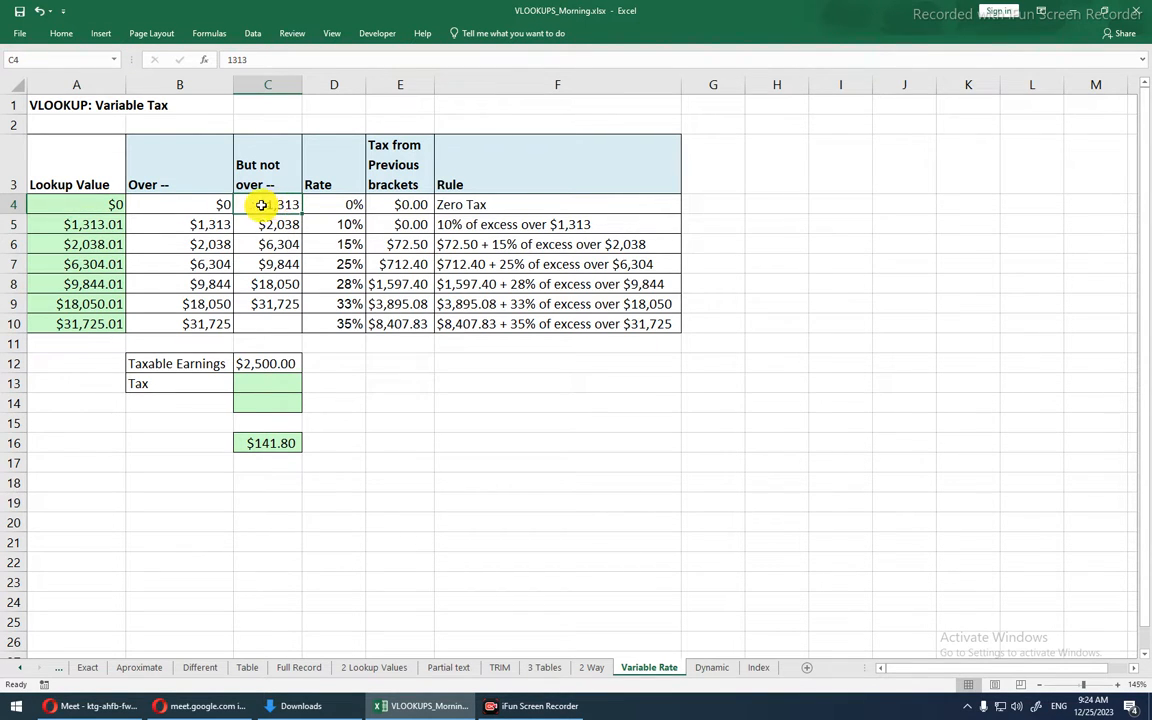
left_click_drag(211, 204, 257, 204)
left_click(257, 204)
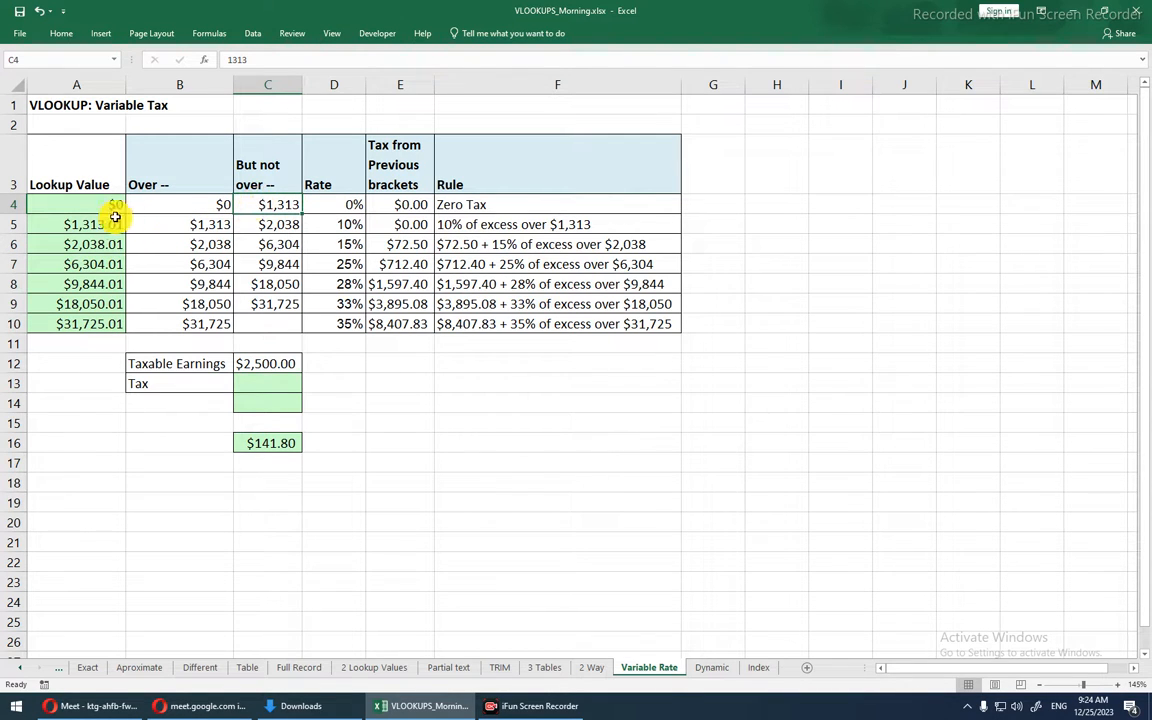
double_click(85, 224)
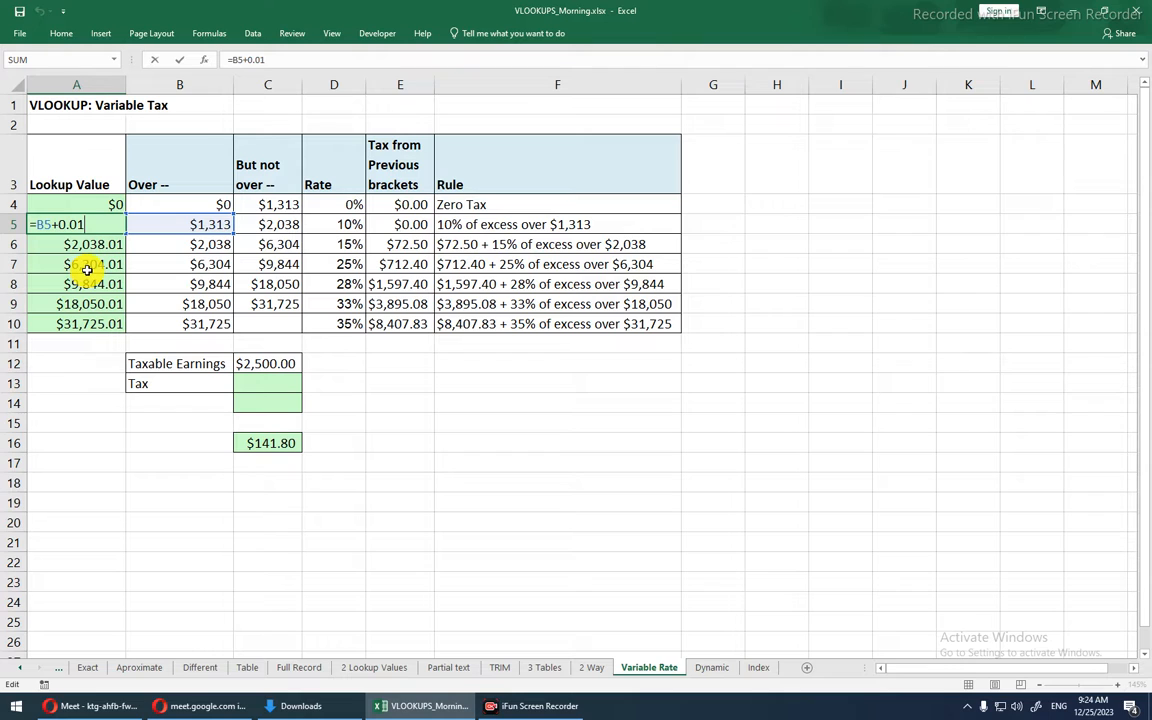
key("Escape")
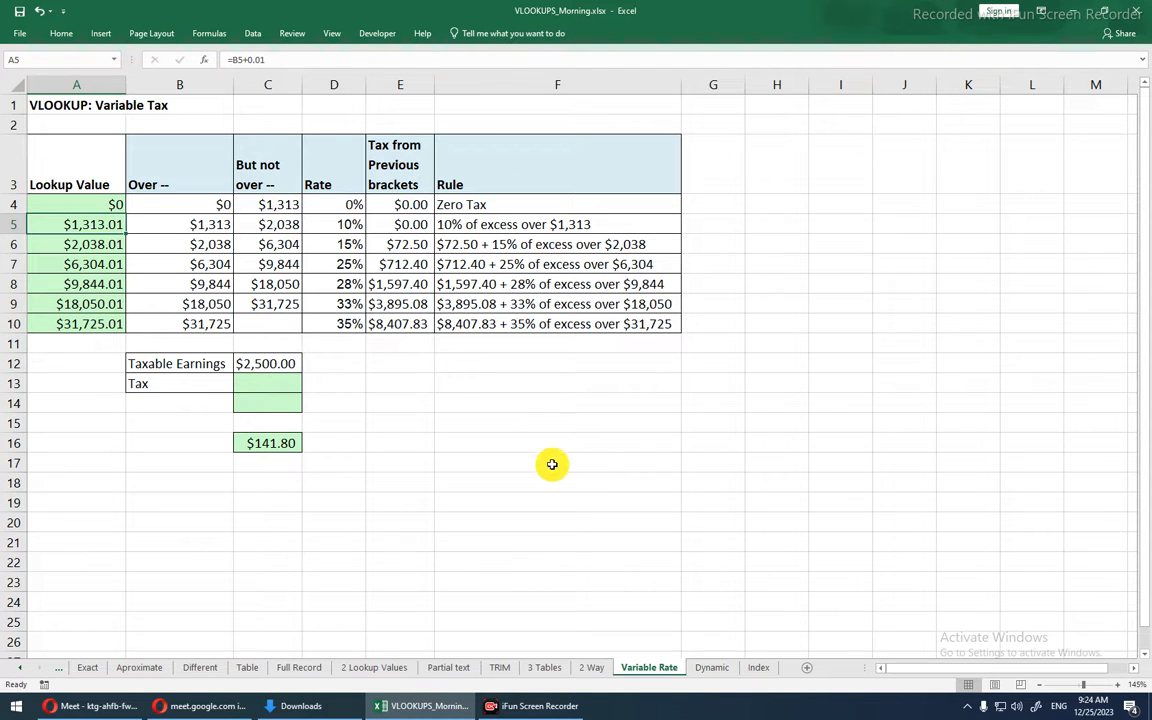
- View the Dynamic sheet briefly, and open the Index sheet to look over its boomerang tables
left_click(704, 669)
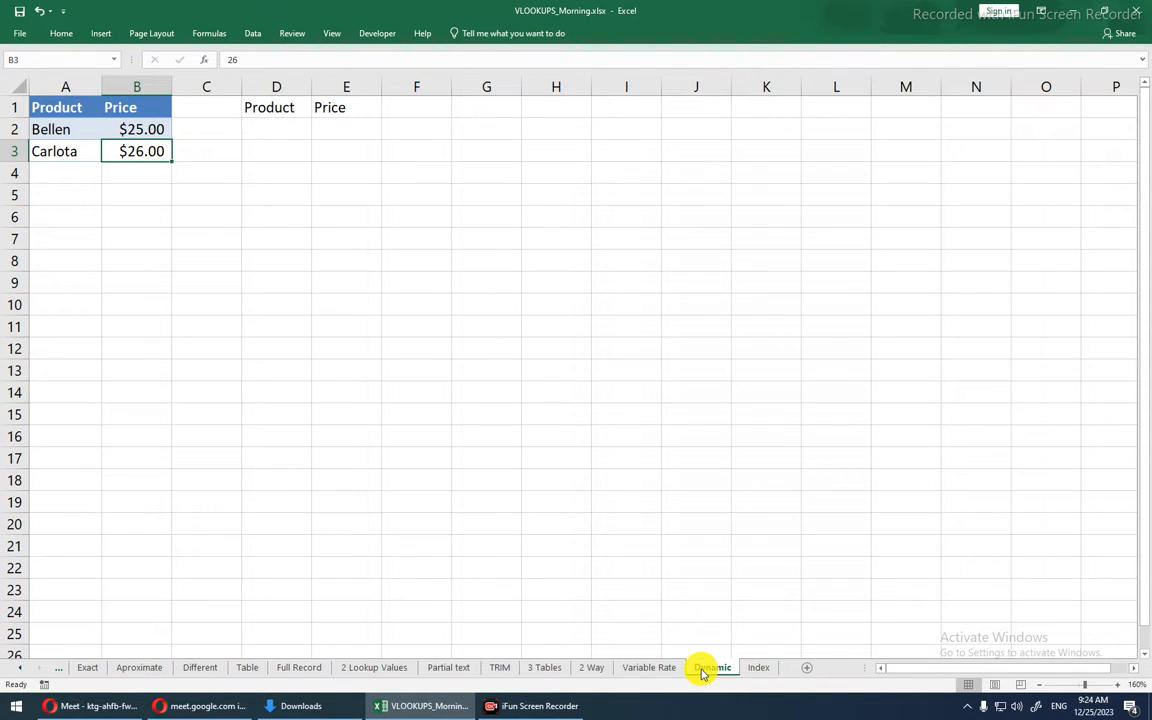
left_click(756, 667)
scroll(505, 444, "up", 3)
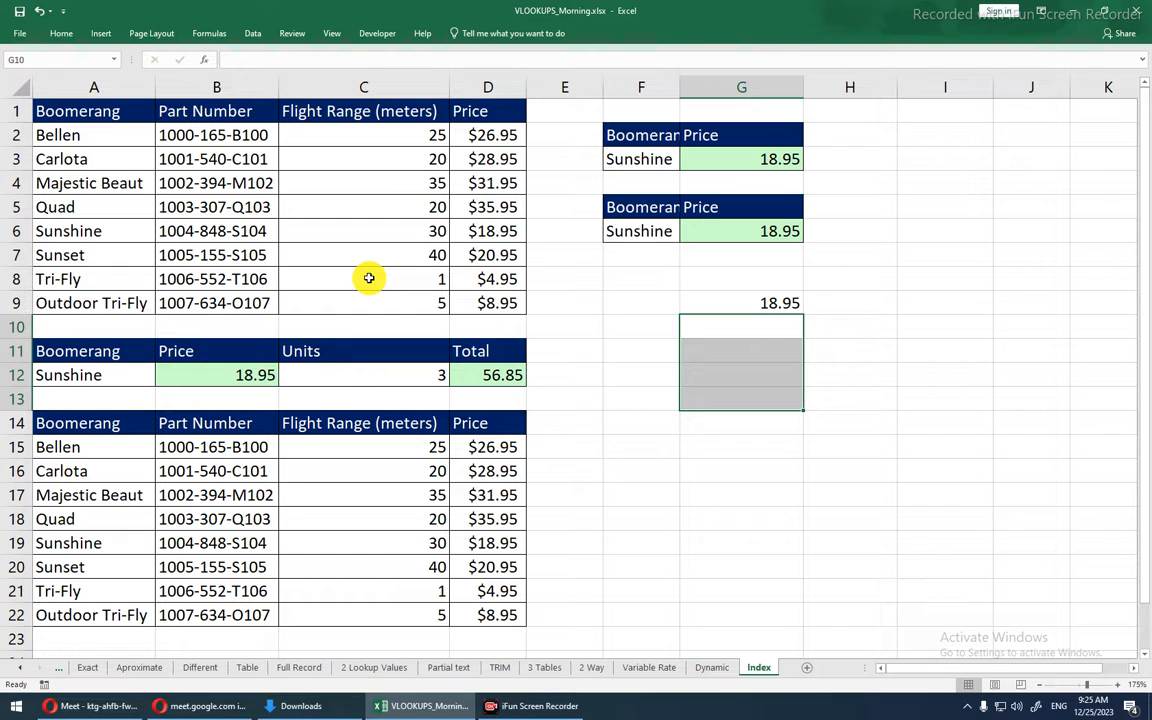
key("Left")
key("Left")
key("Left")
key("Left")
key("Left")
key("Left")
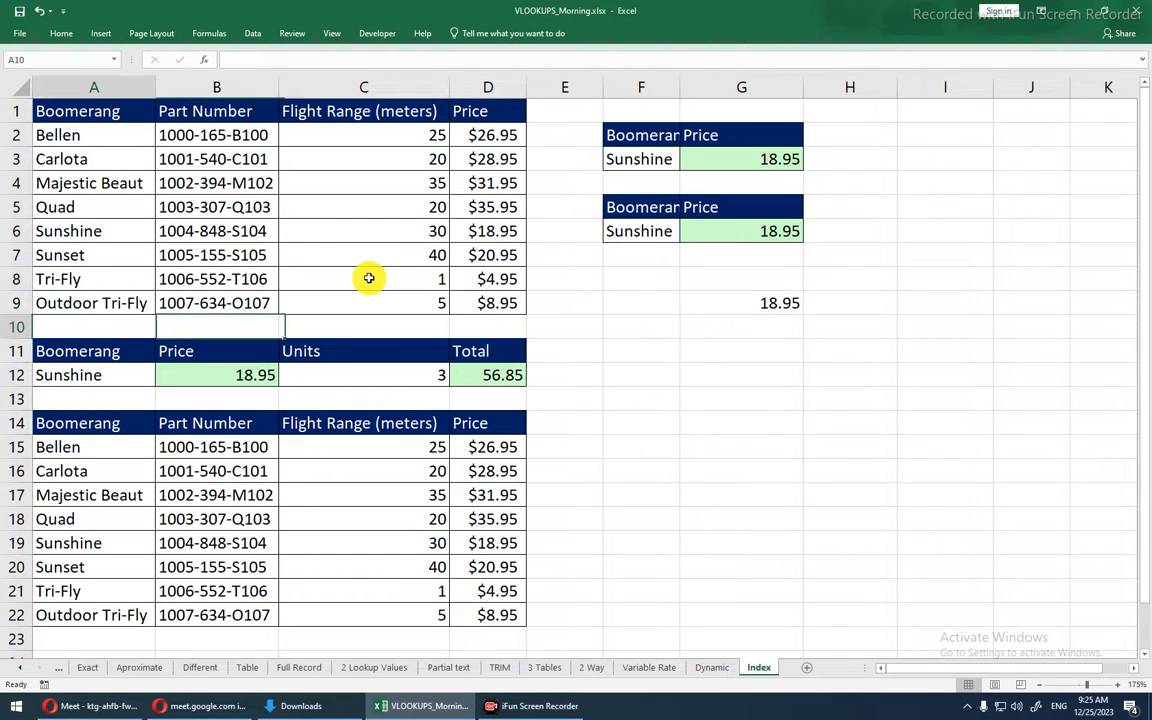
key("Right")
key("Right")
key("Right")
key("Right")
key("Right")
key("Right")
key("Right")
key("Right")
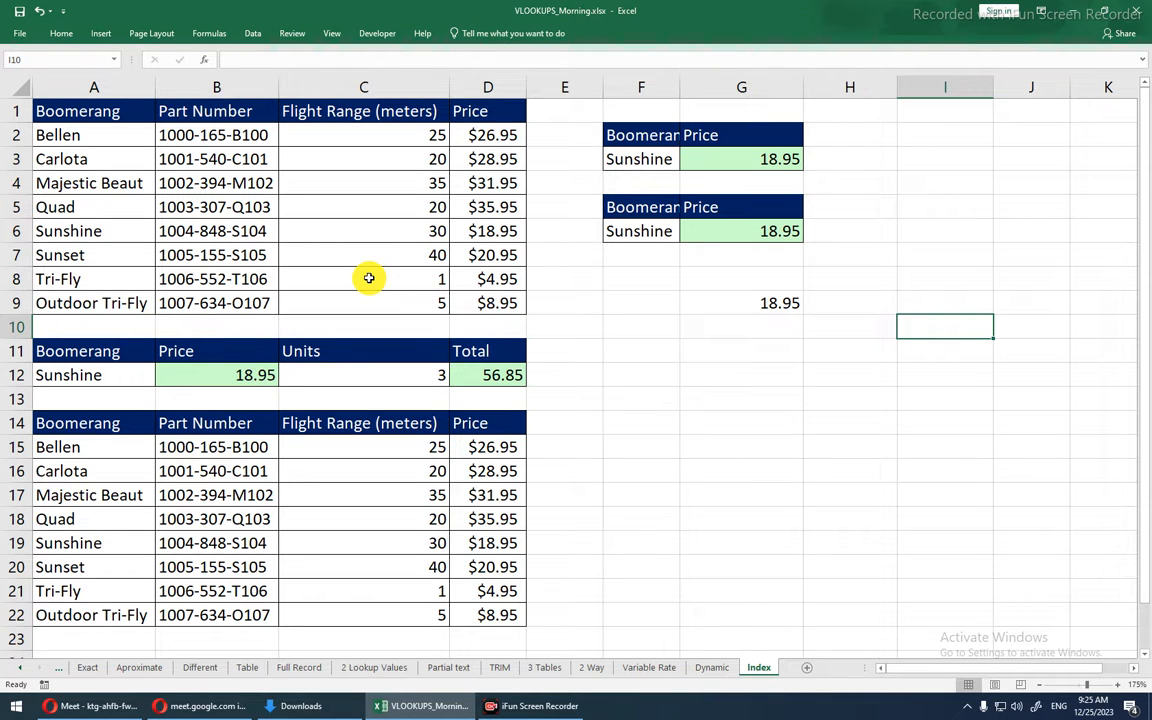
- Examine the product price table and the empty Product and Price headings on the Dynamic sheet, and return to the Index sheet
left_click(697, 672)
left_click(147, 133)
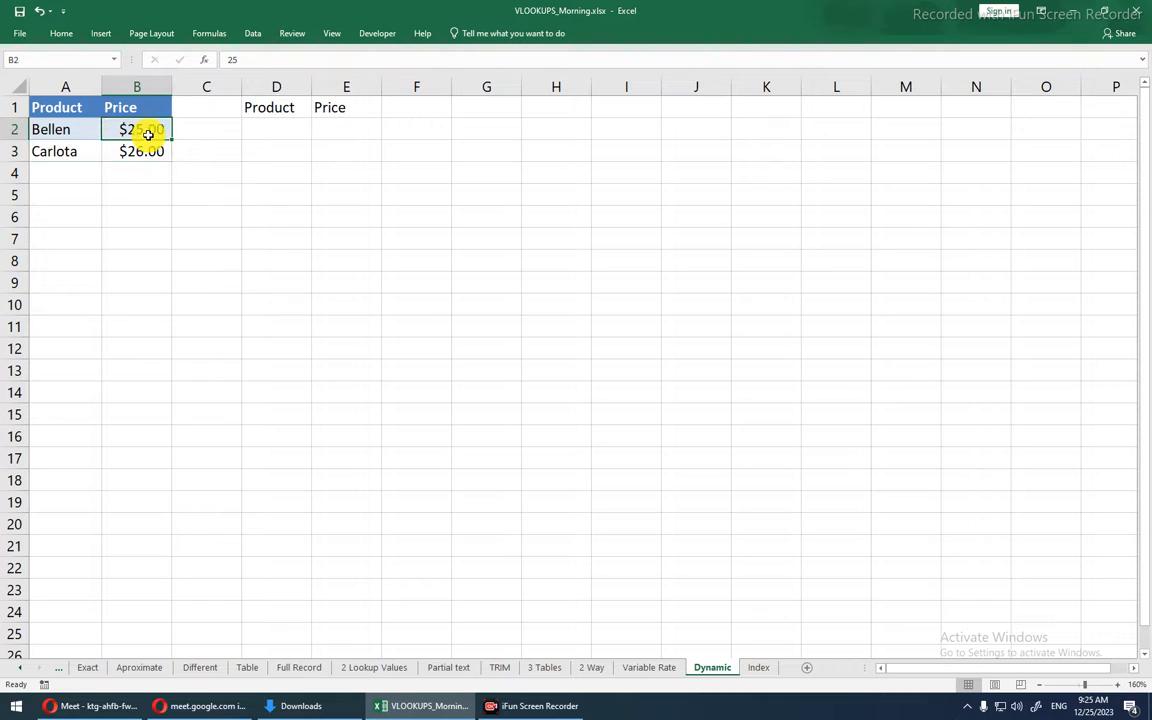
left_click(258, 121)
left_click_drag(266, 111, 350, 154)
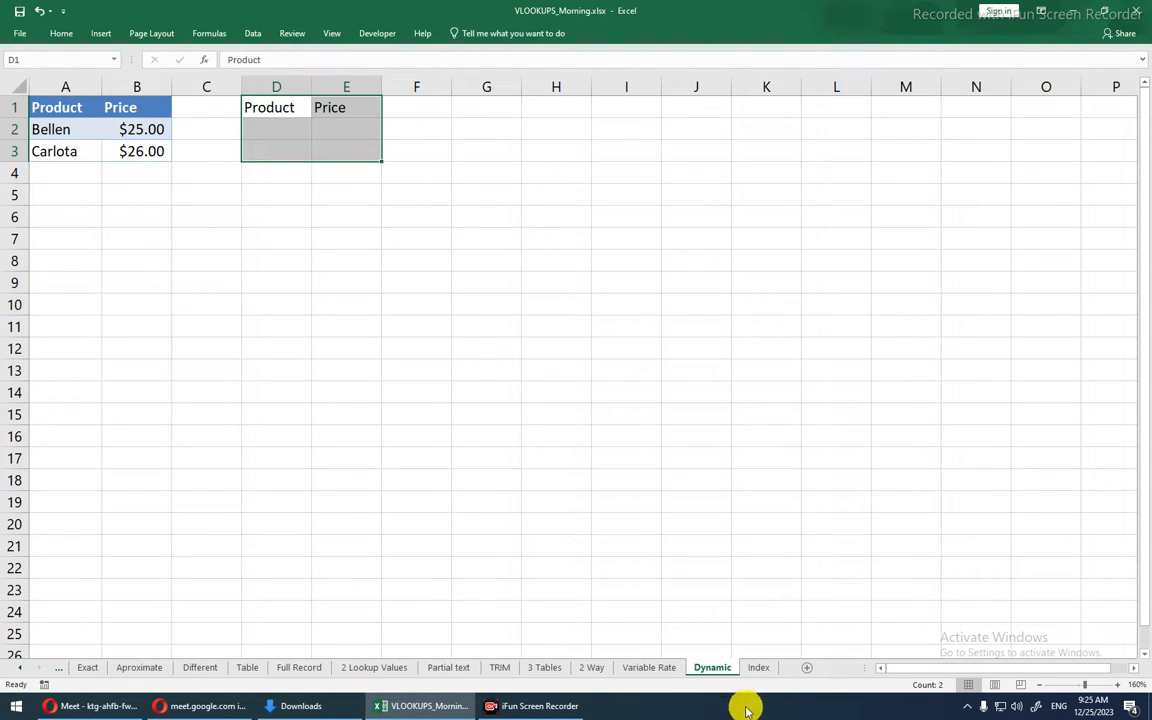
left_click(664, 670)
left_click(714, 668)
left_click(757, 668)
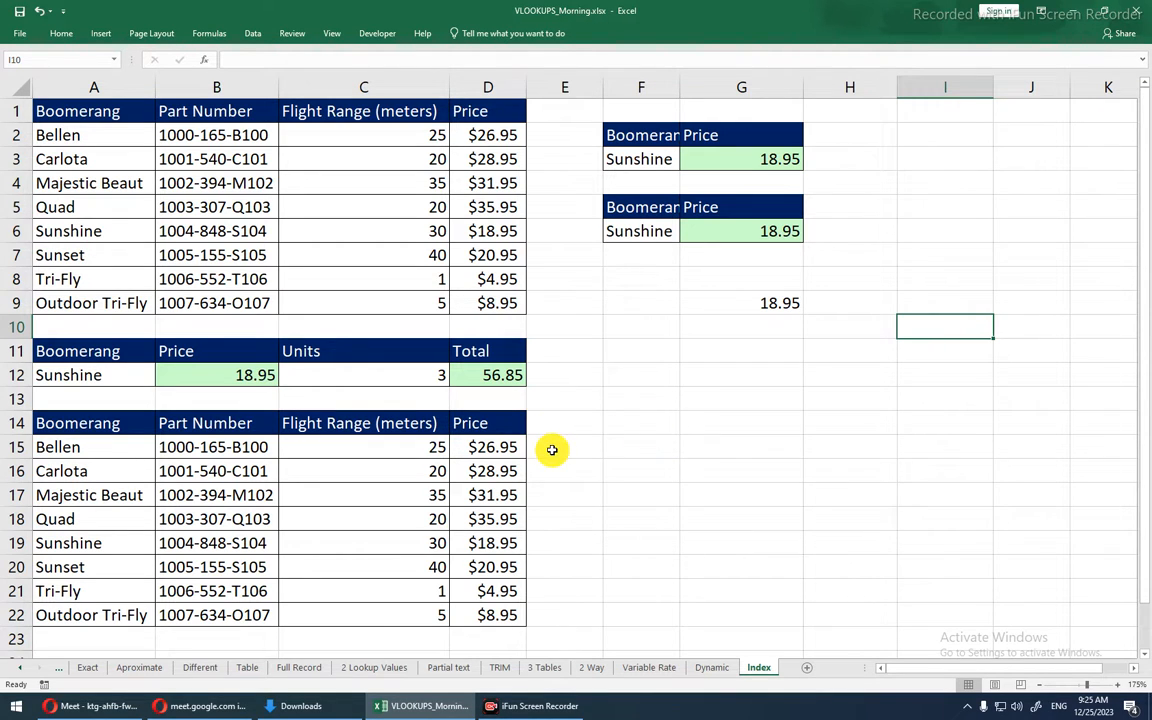
- Copy the Part Number column B1:B9 with its header to the range starting at G11
left_click(710, 368)
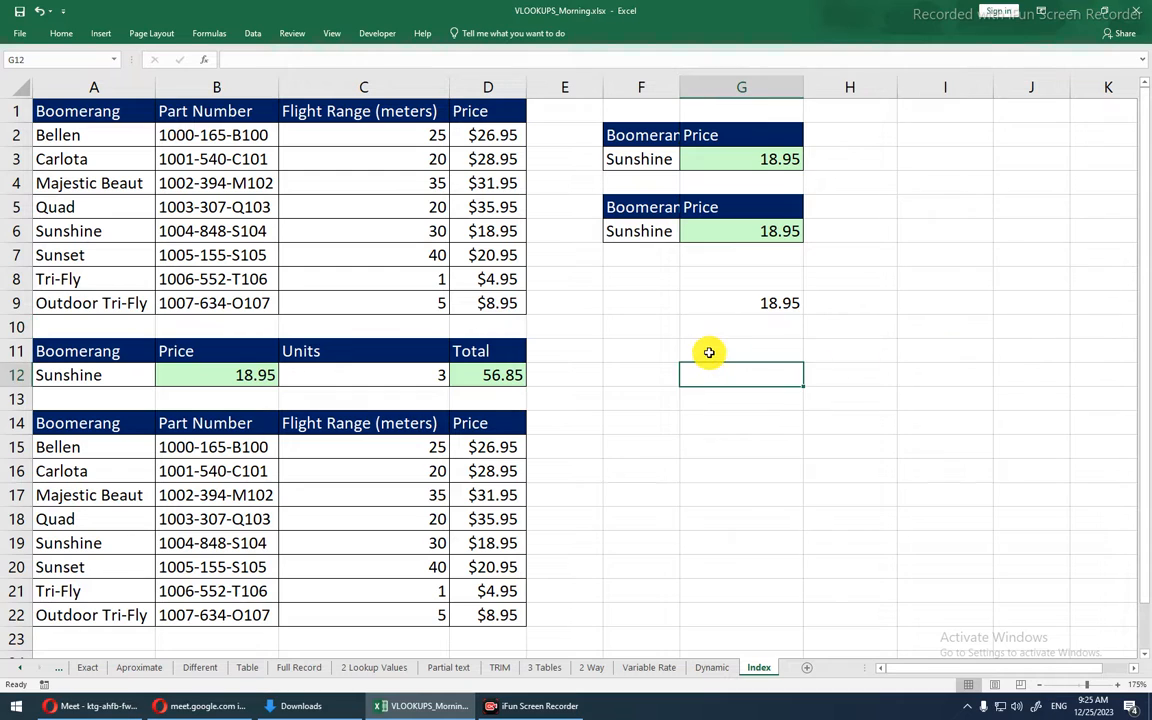
left_click(708, 352)
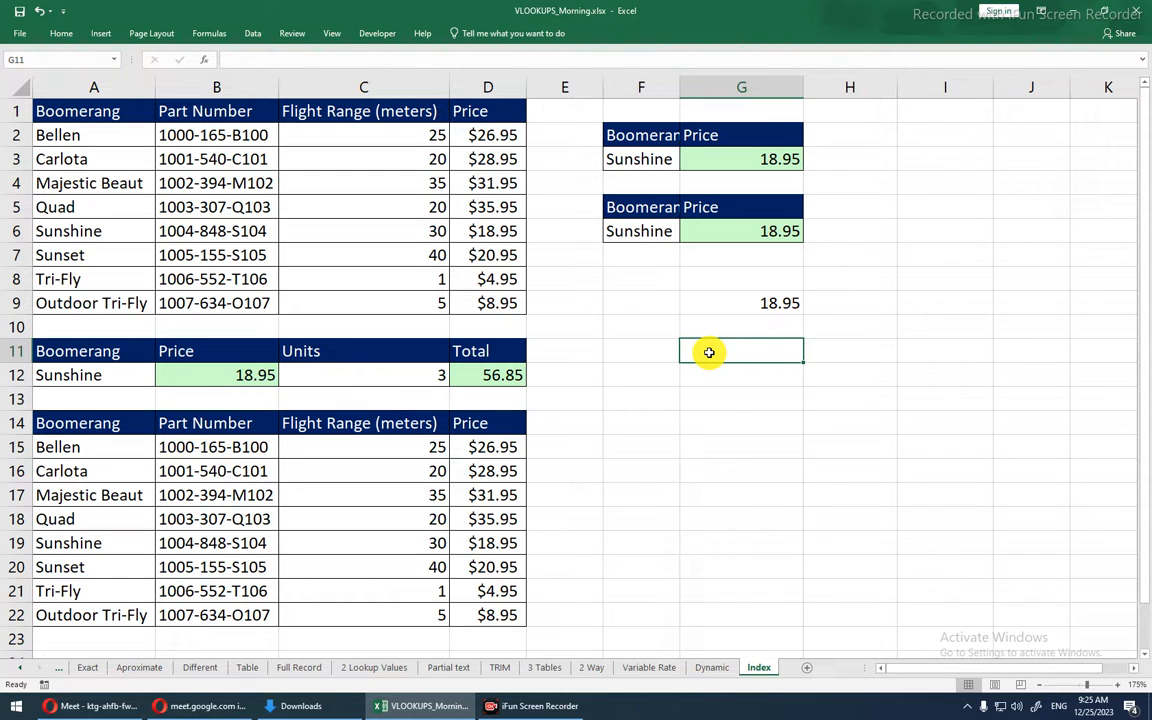
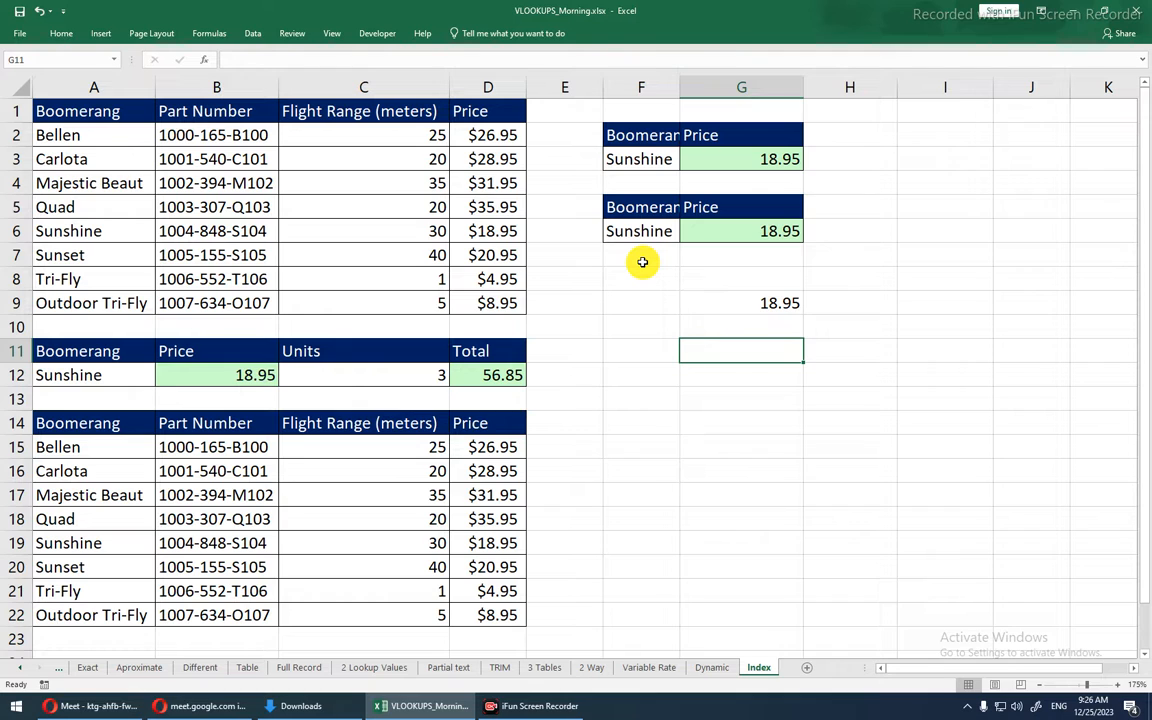
left_click(242, 121)
left_click_drag(242, 121, 244, 301)
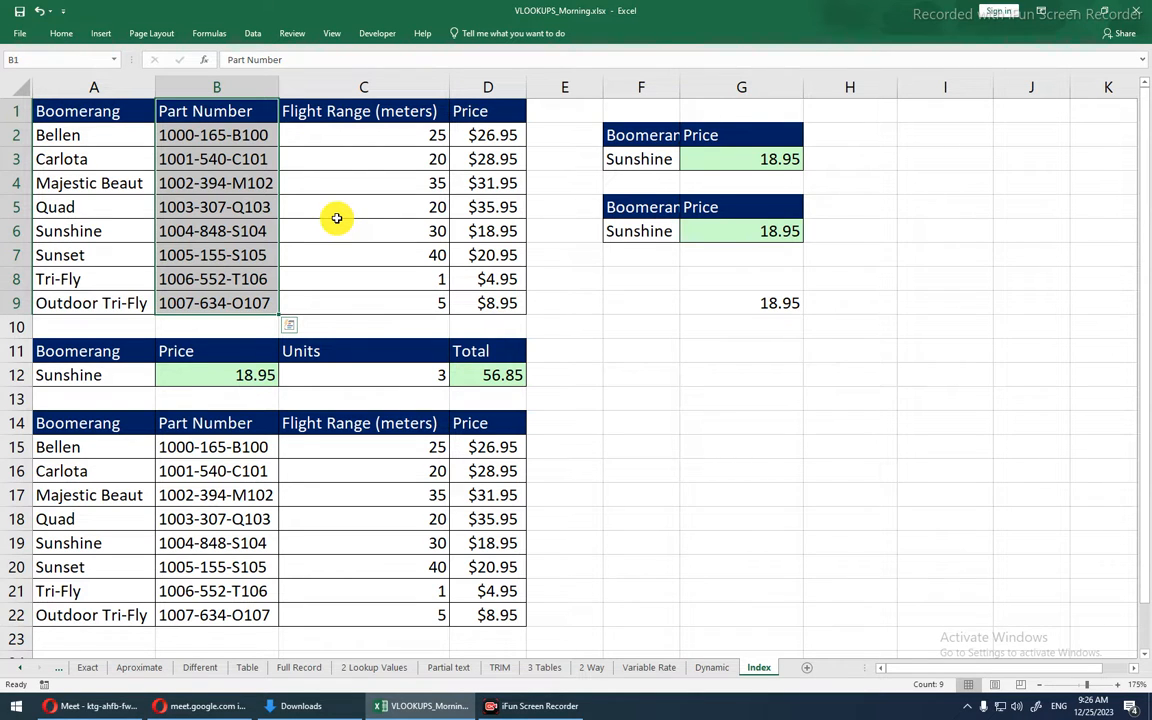
key("ctrl+c")
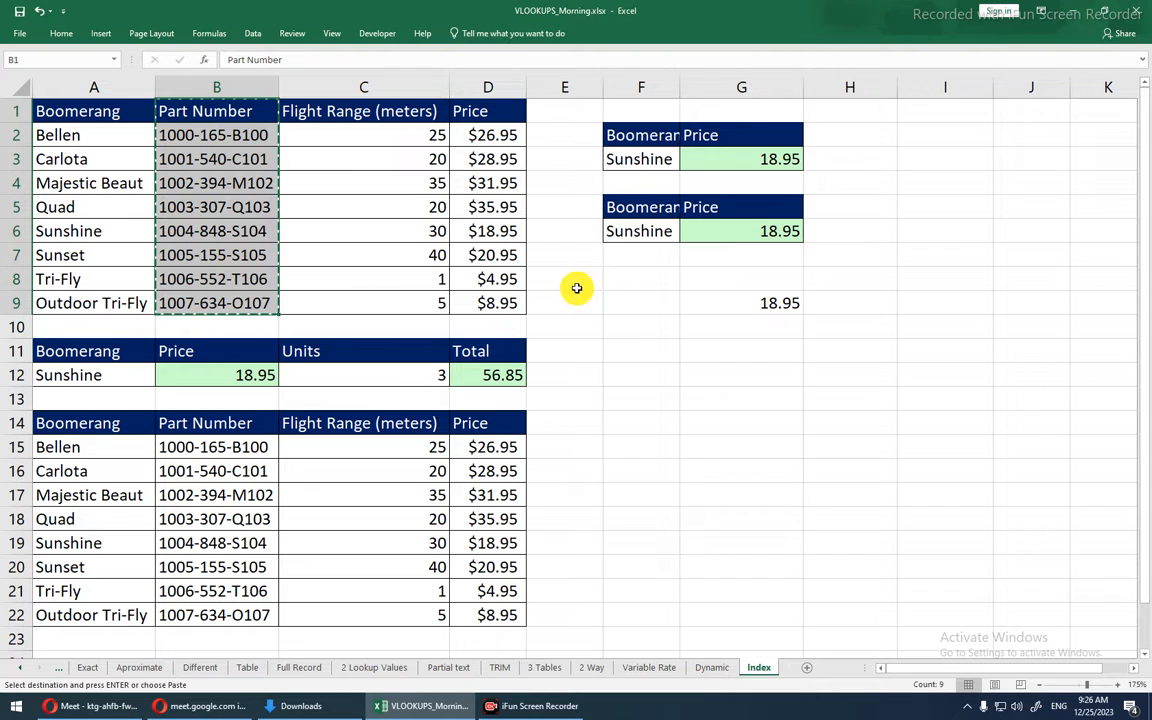
left_click(693, 347)
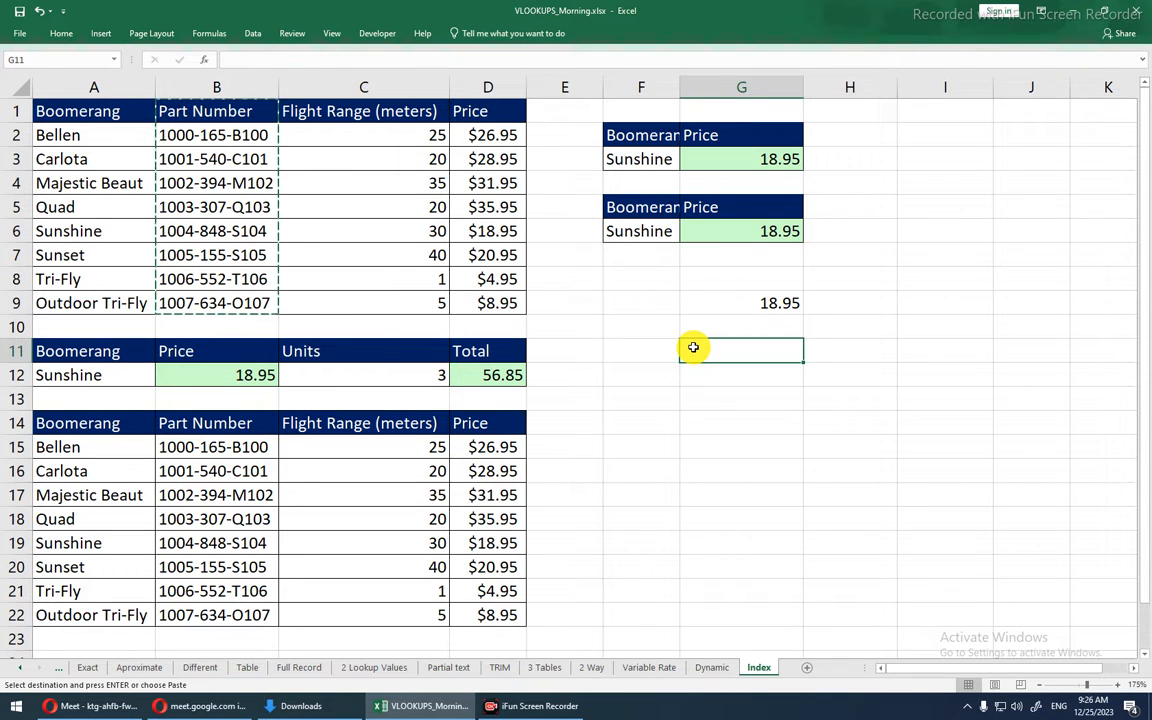
key("ctrl+v")
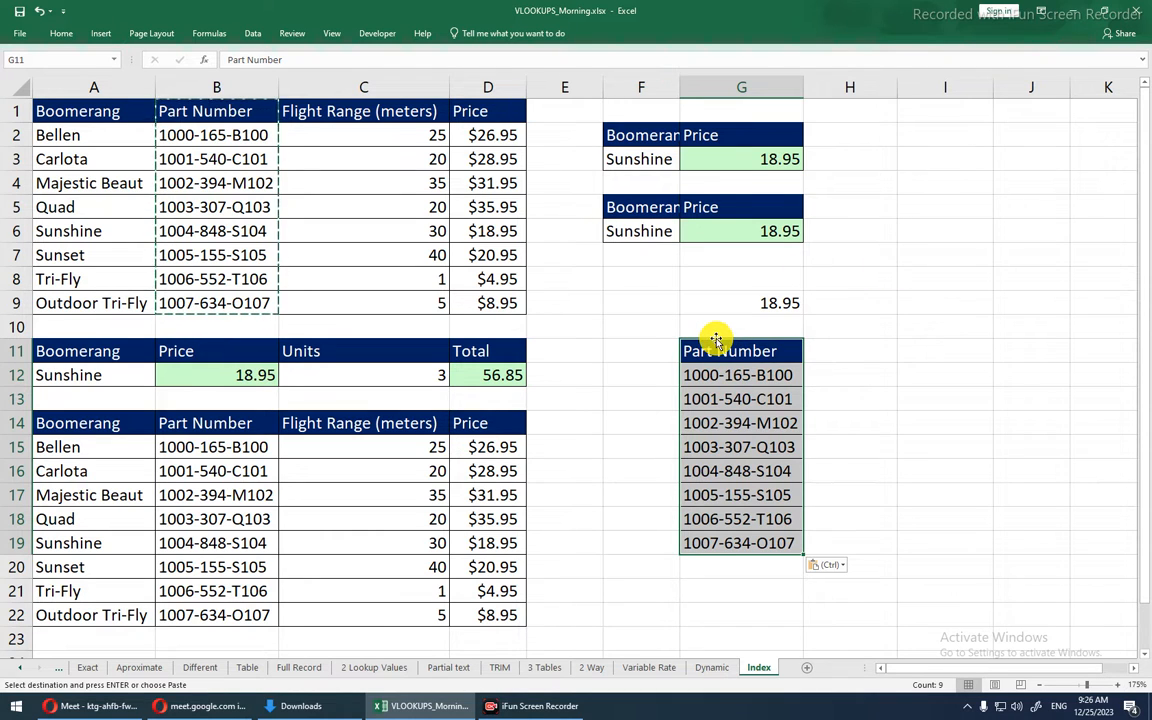
- Enter =INDEX(G11:G19,2) in I13 to return the second item of the copied Part Number list
left_click(931, 399)
type("=index")
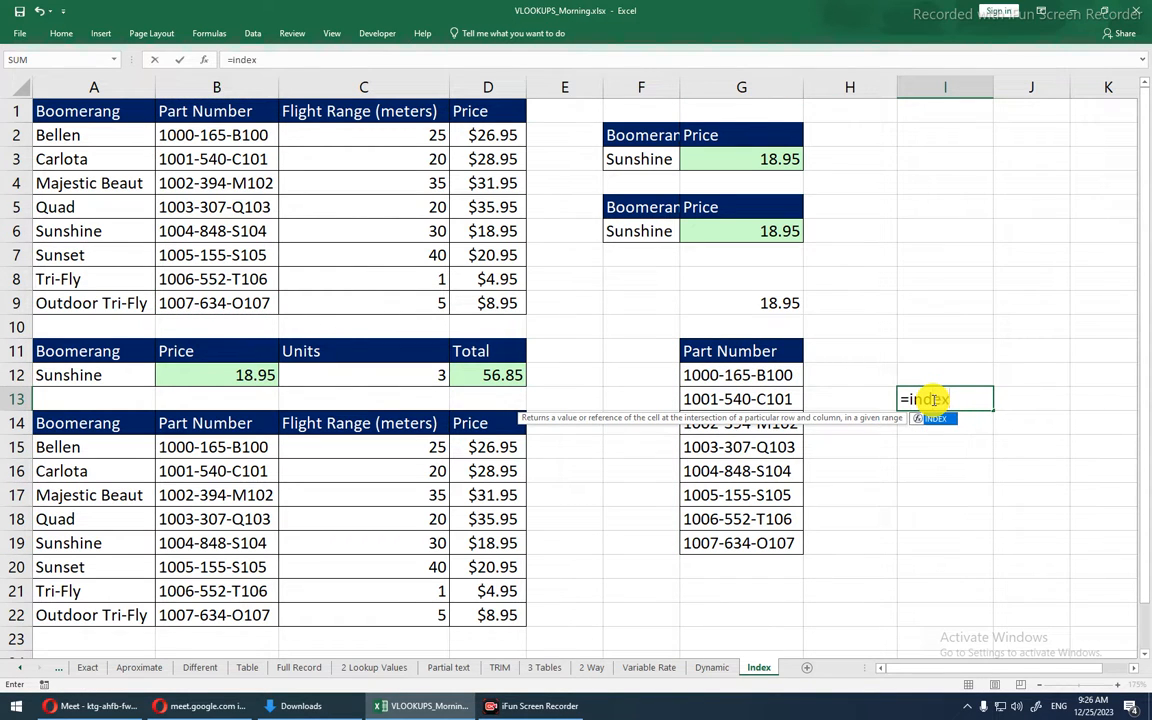
key("Tab")
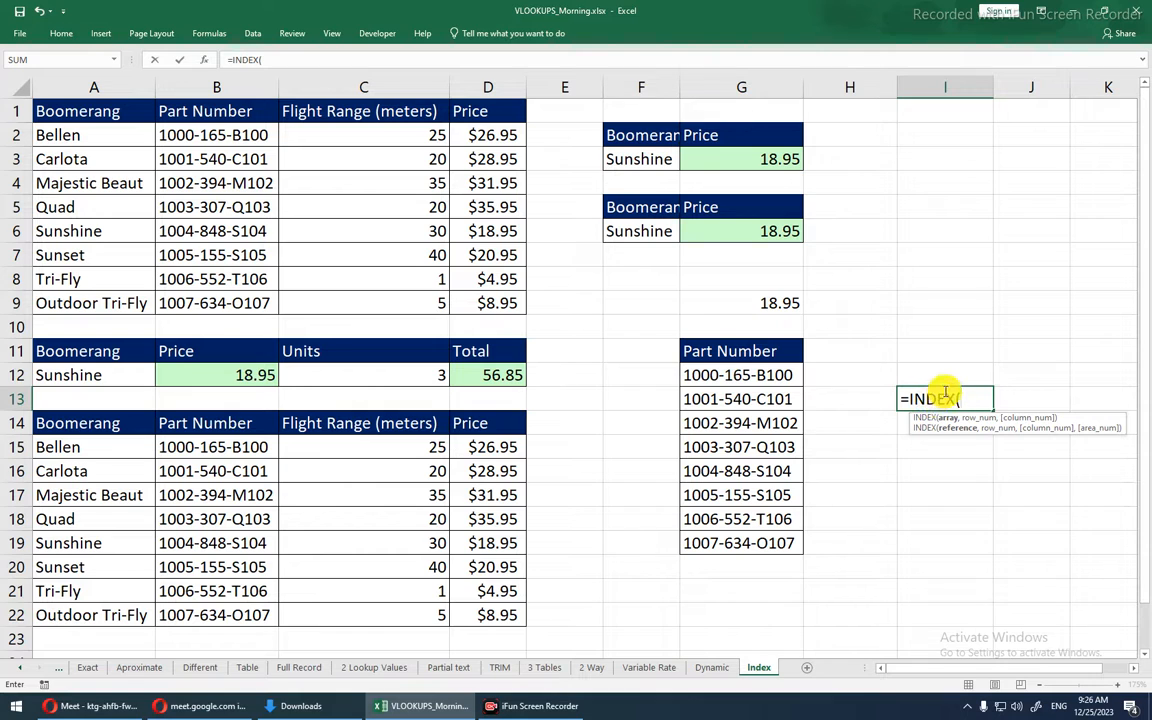
left_click_drag(729, 347, 729, 497)
left_click_drag(728, 555, 728, 556)
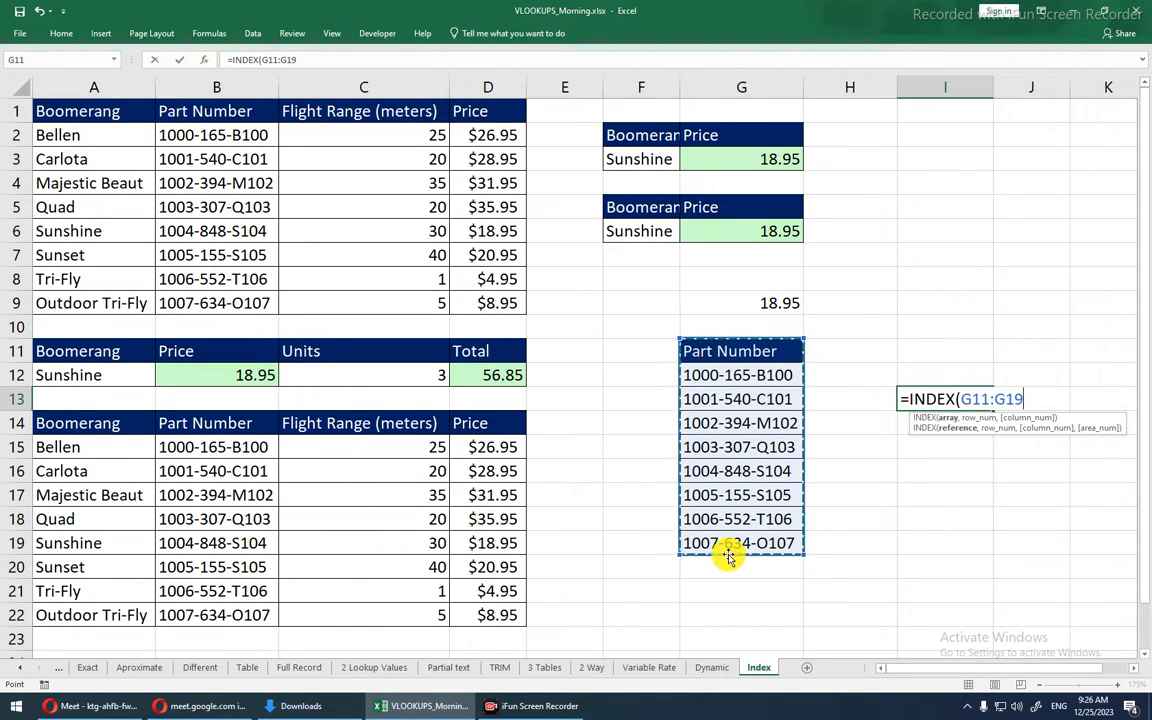
type(",")
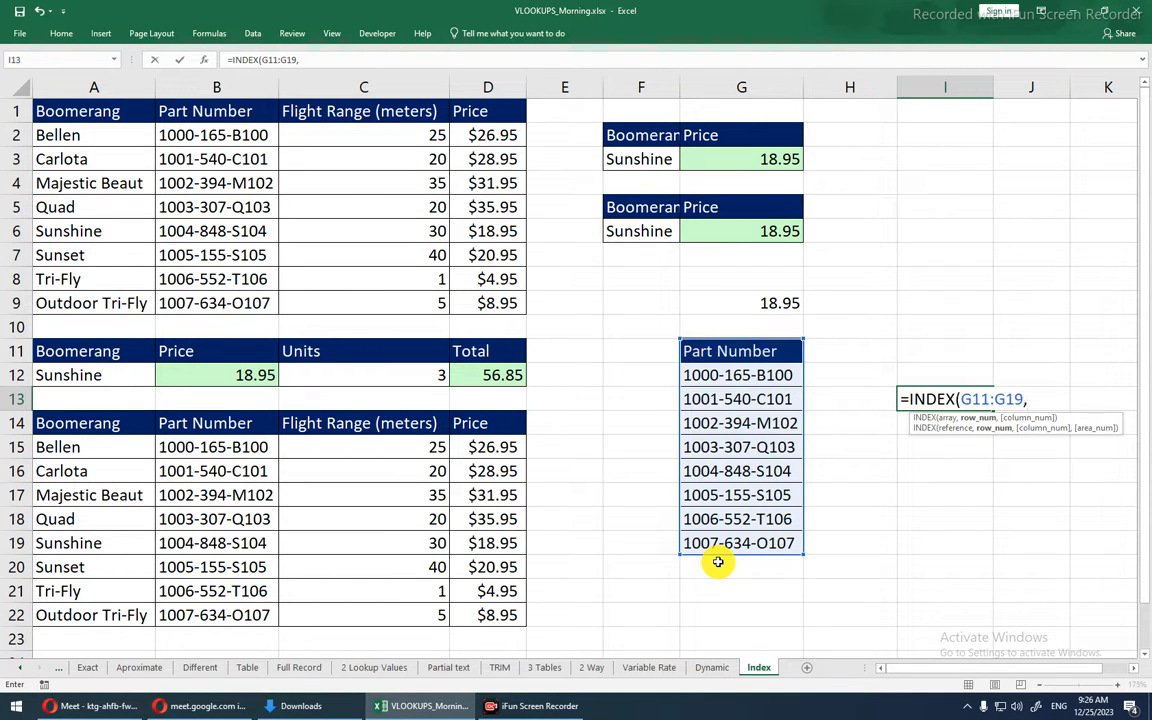
type("2")
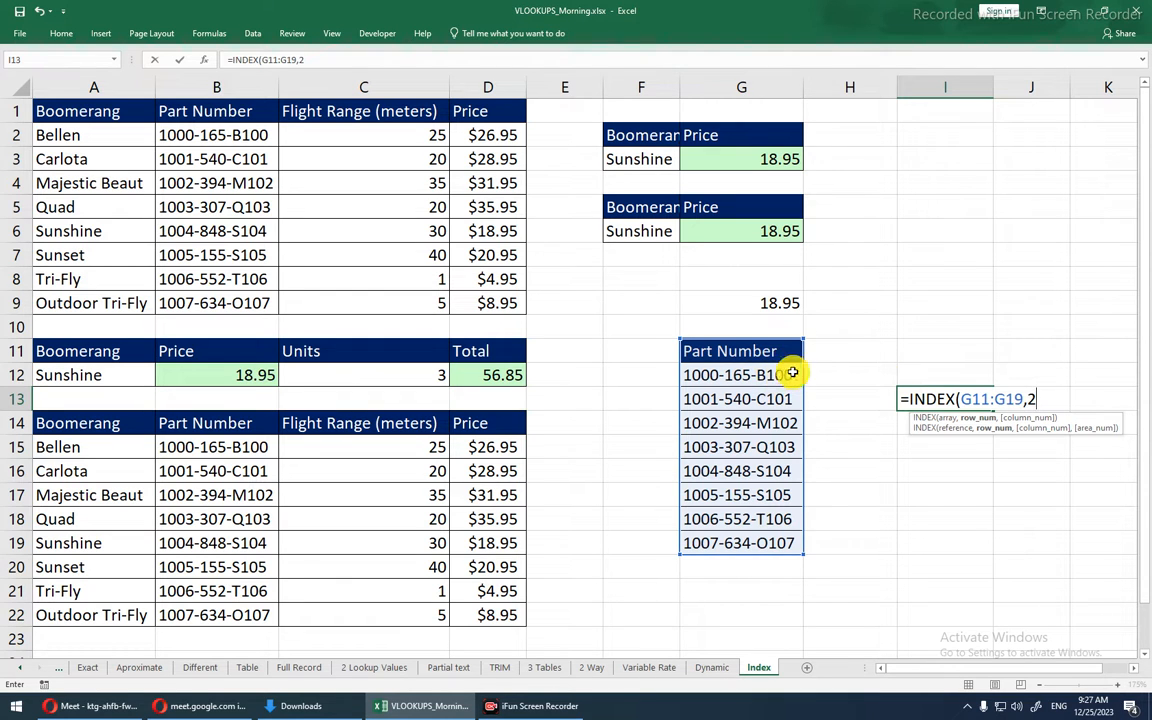
key("Return")
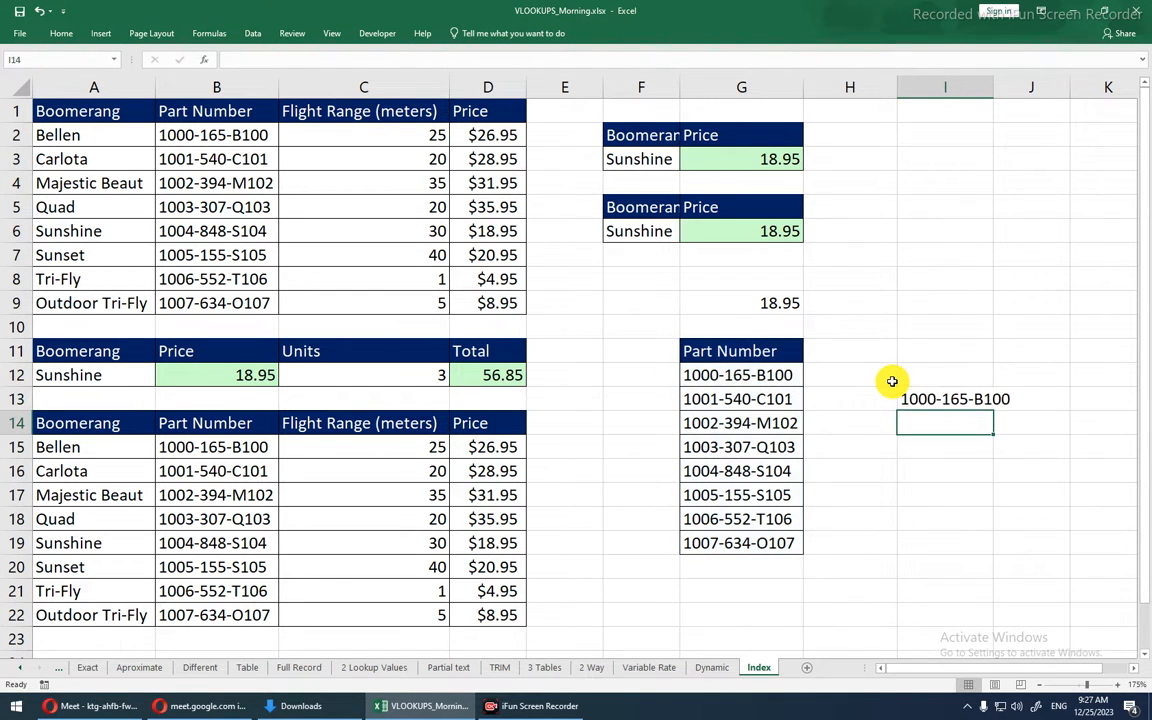
- Review the INDEX formula in I13, and undo its entry
key("Up")
key("F2")
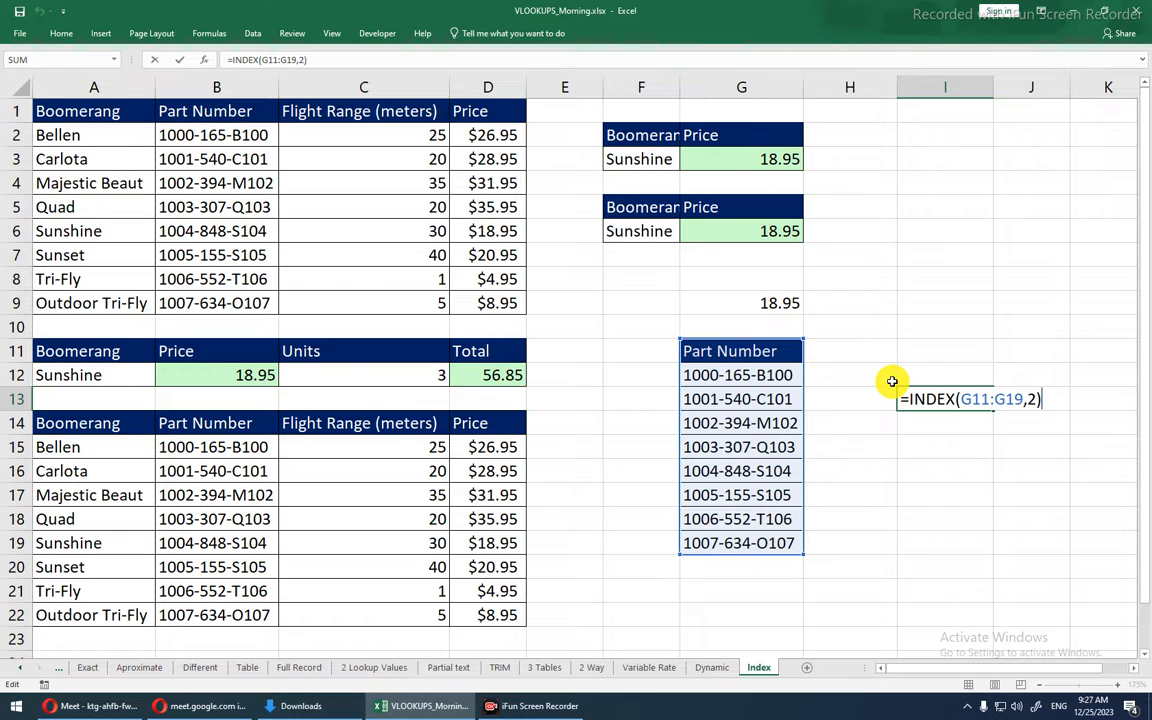
key("Return")
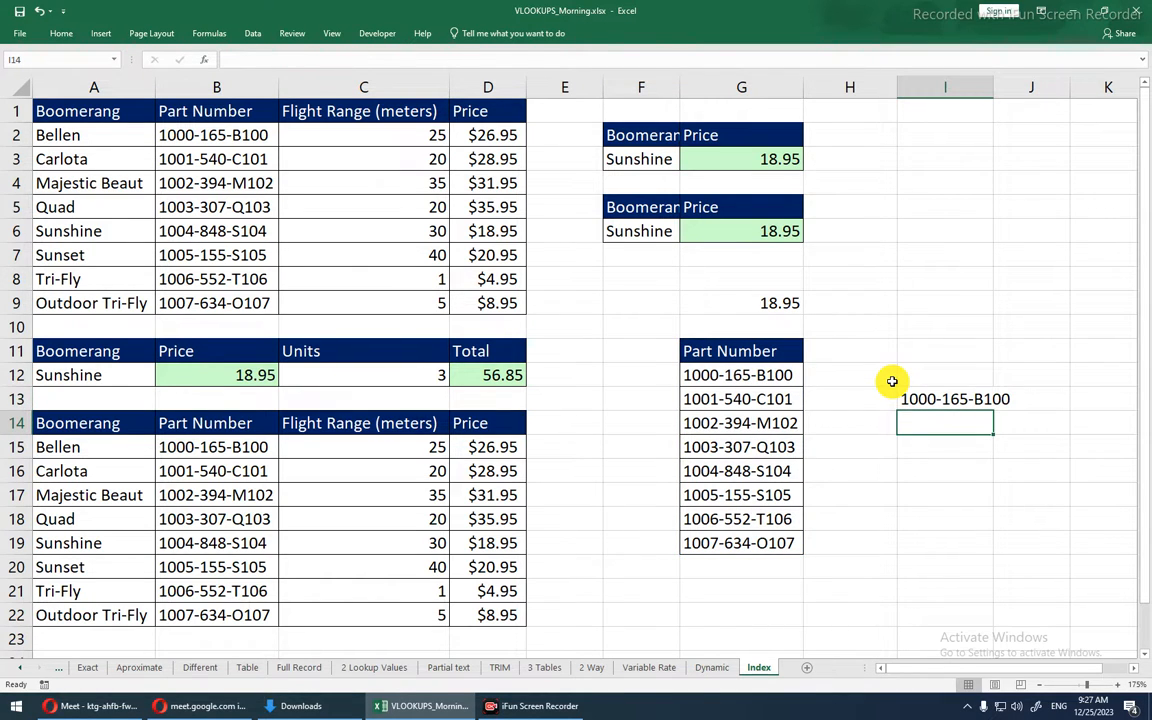
key("ctrl+z")
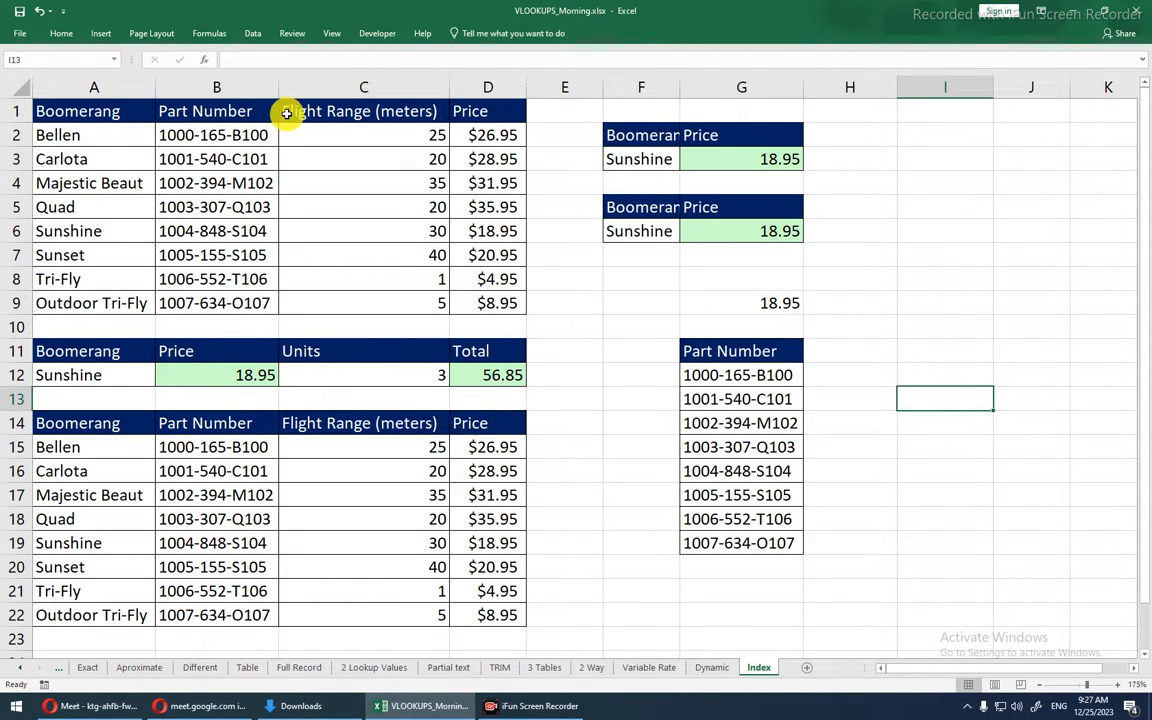
- Add the headers Price in H11 and Boomerang in I11 beside the copied Part Number column
left_click_drag(234, 115, 340, 297)
left_click(502, 300)
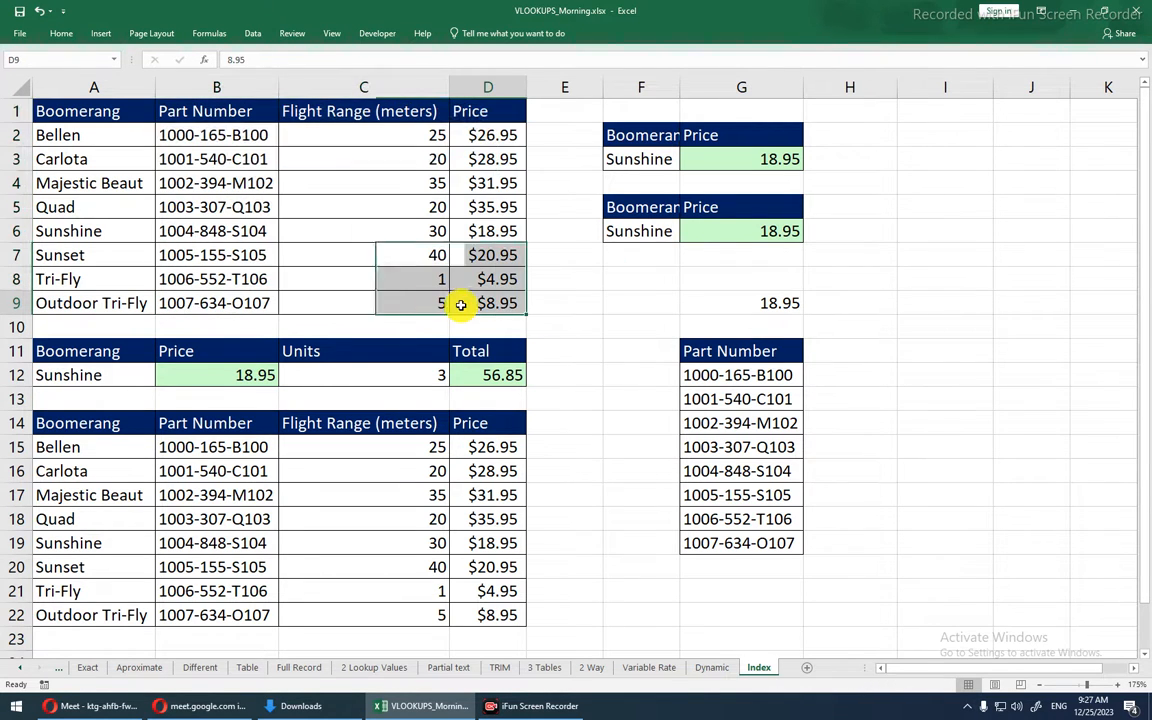
left_click(837, 346)
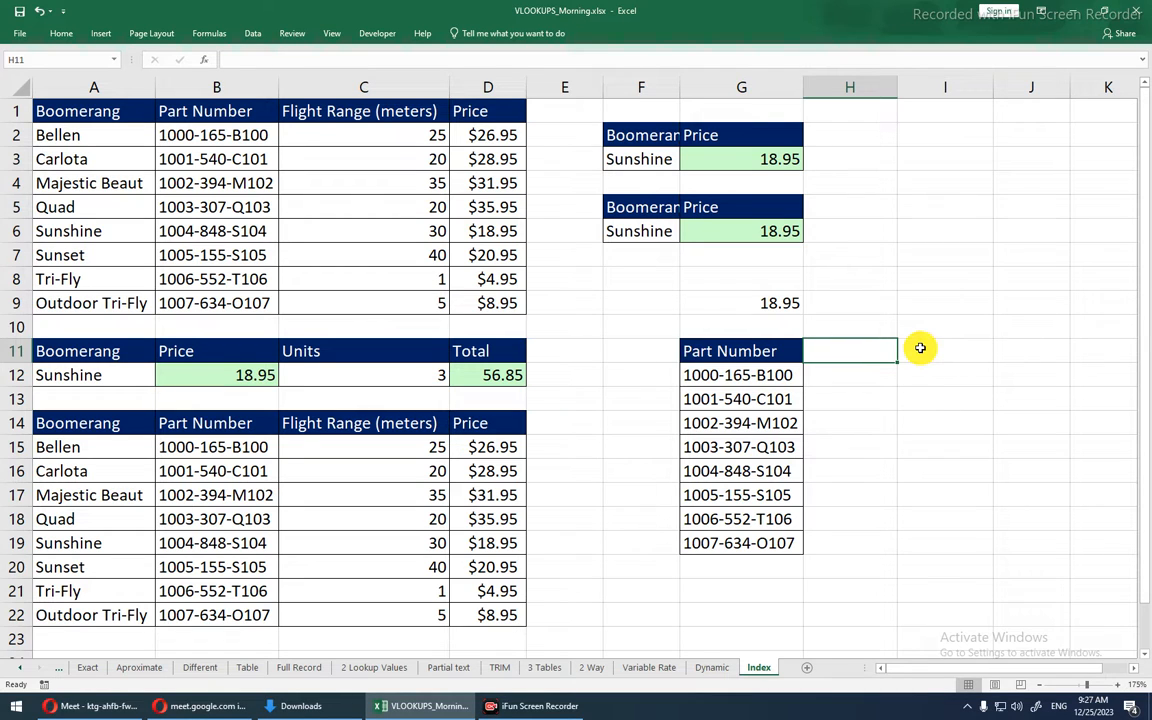
type("Boo")
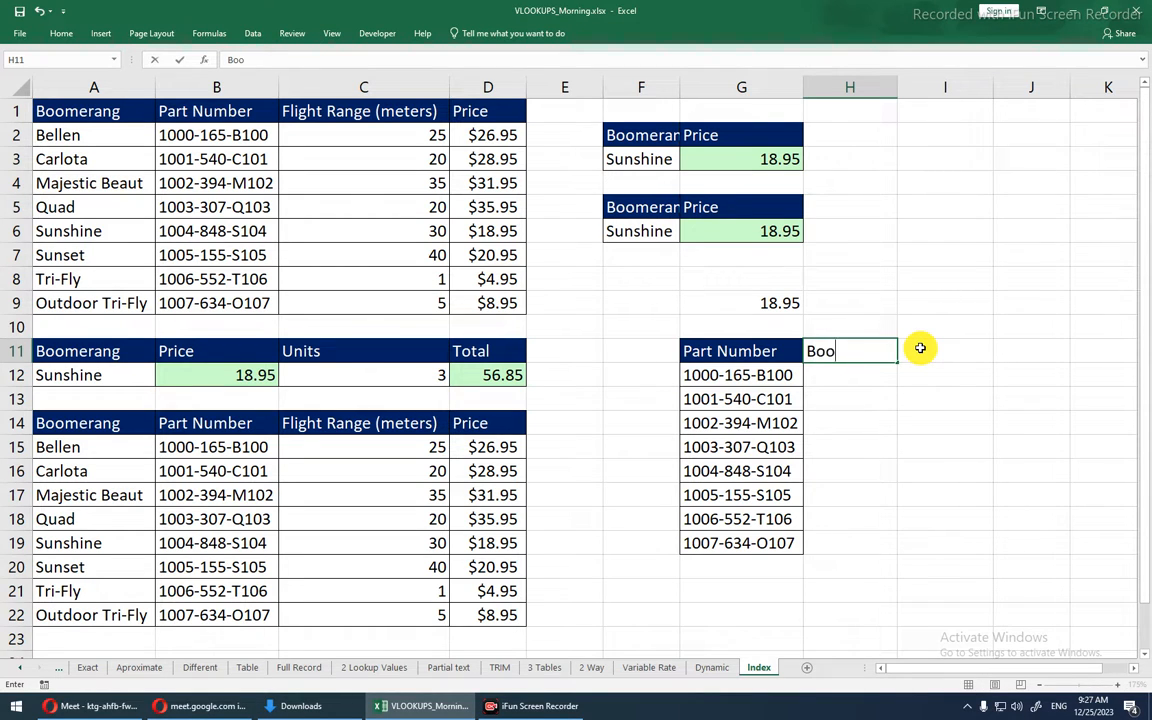
key("Escape")
type("Price")
key("Tab")
type("B")
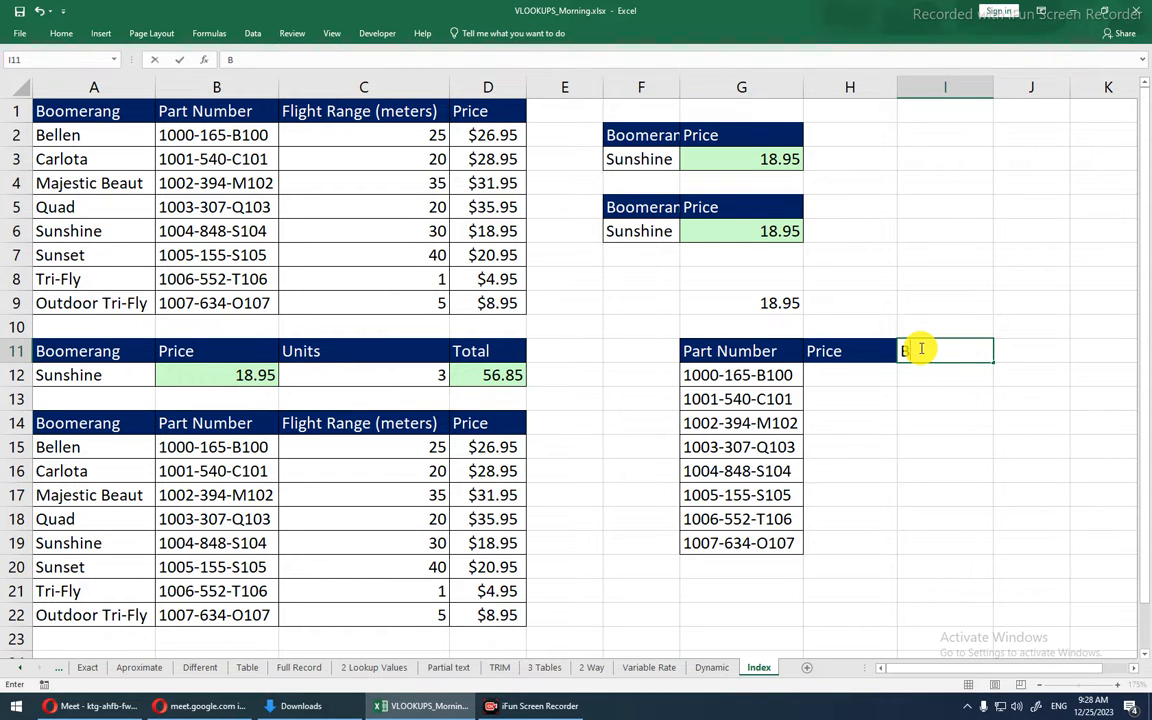
type("oomerang")
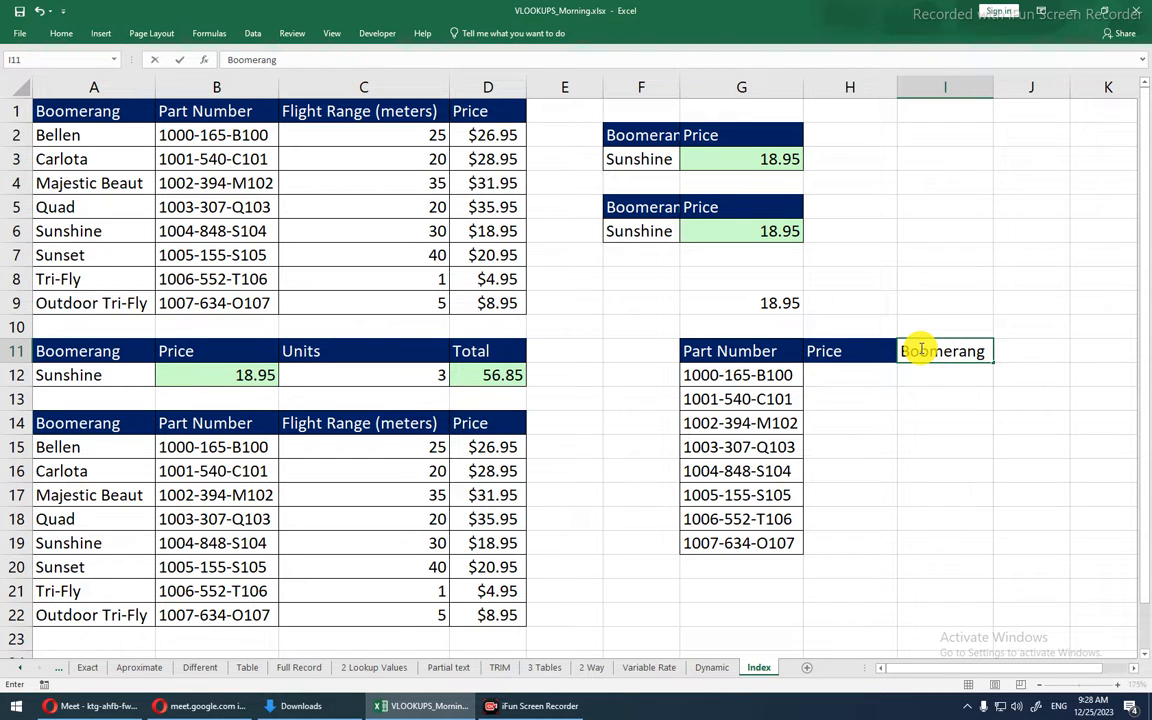
key("Return")
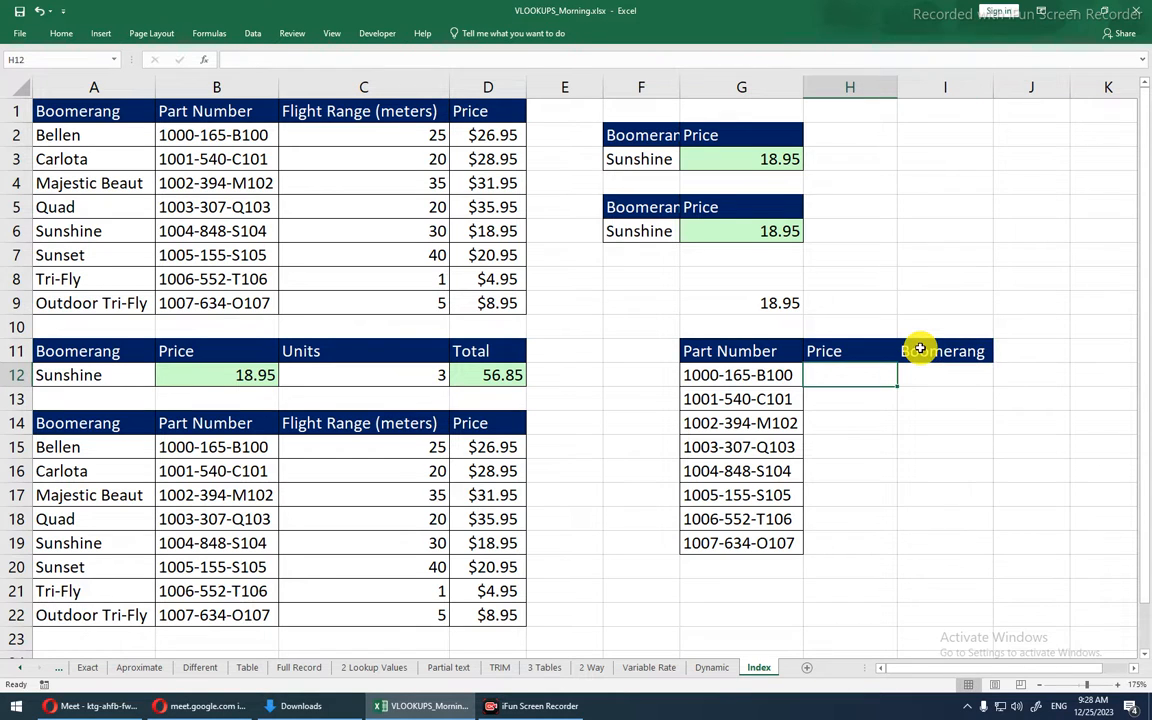
- Enter =INDEX($A$2:$D$9,1,4) in H12 and fill it down the Price column to H19
type("=ind")
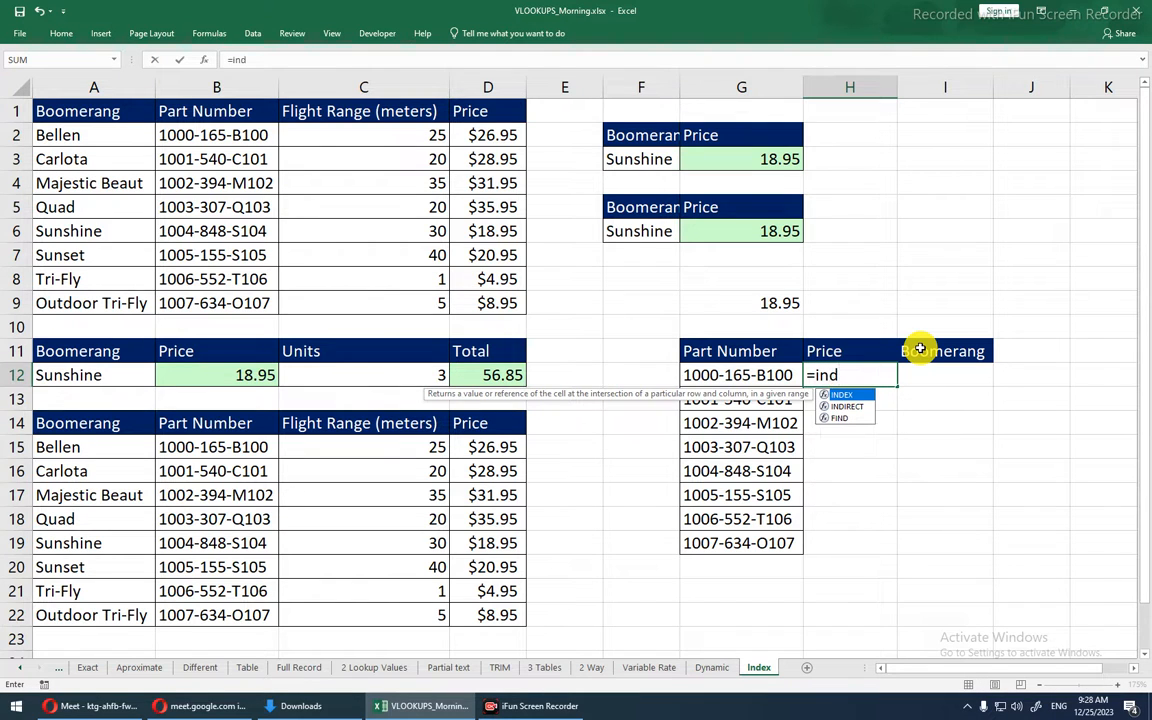
key("Tab")
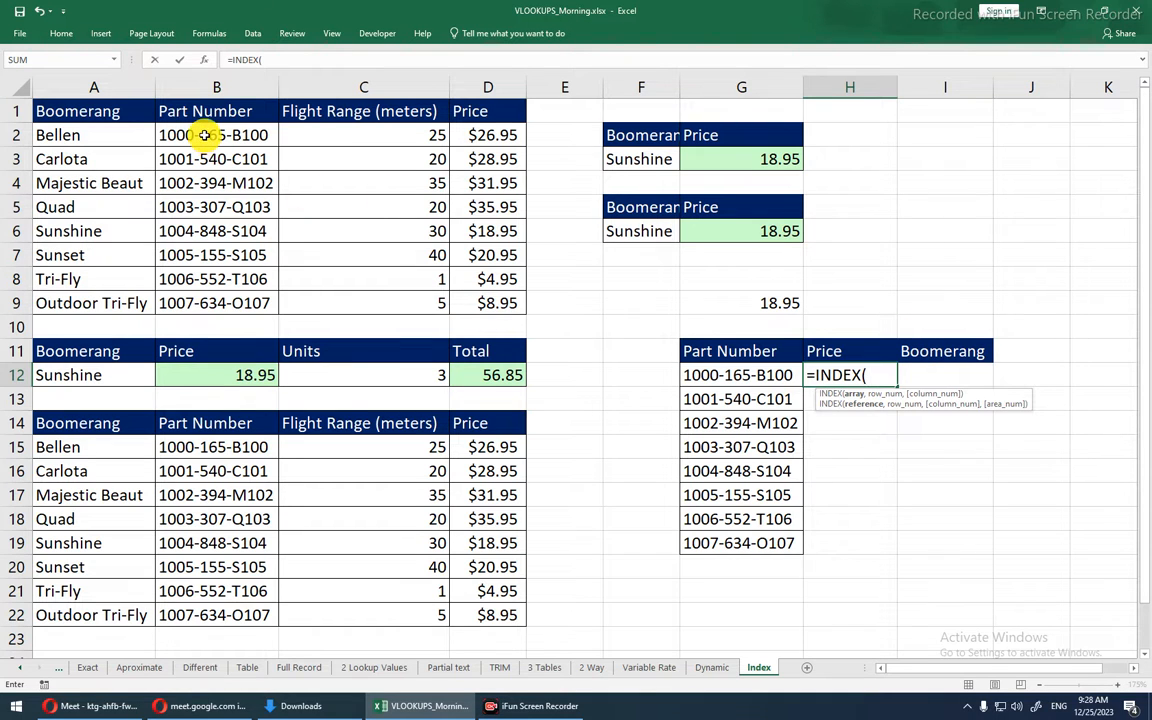
left_click_drag(100, 132, 522, 303)
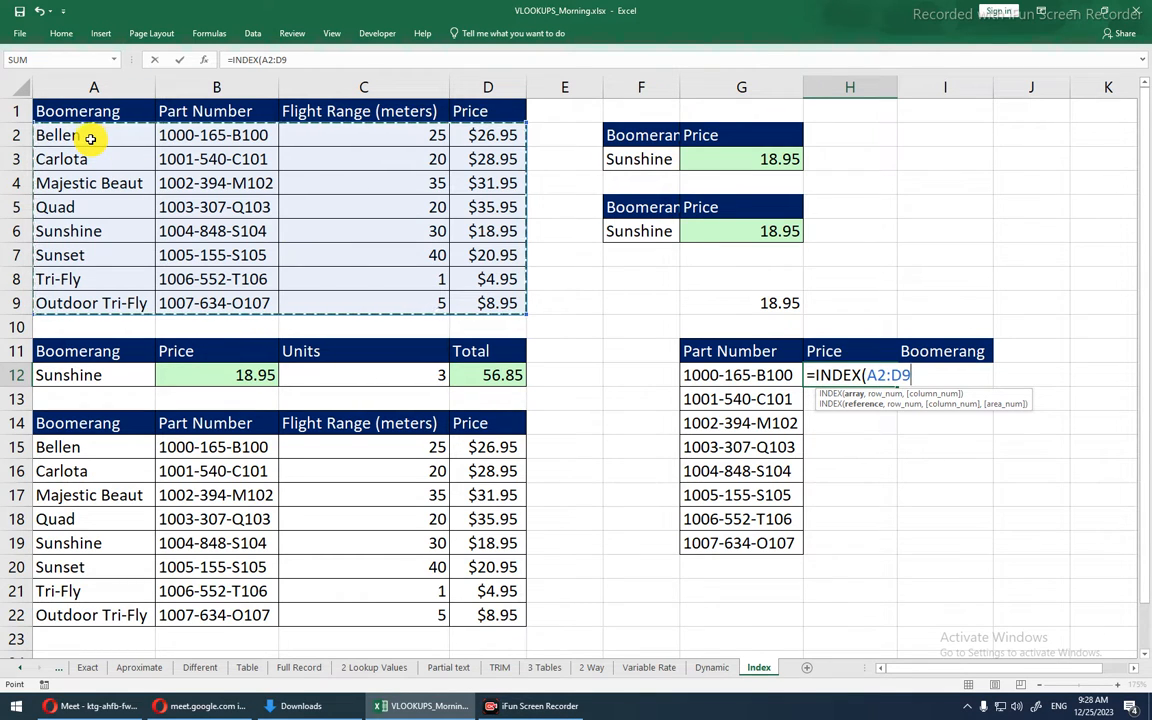
key("F4")
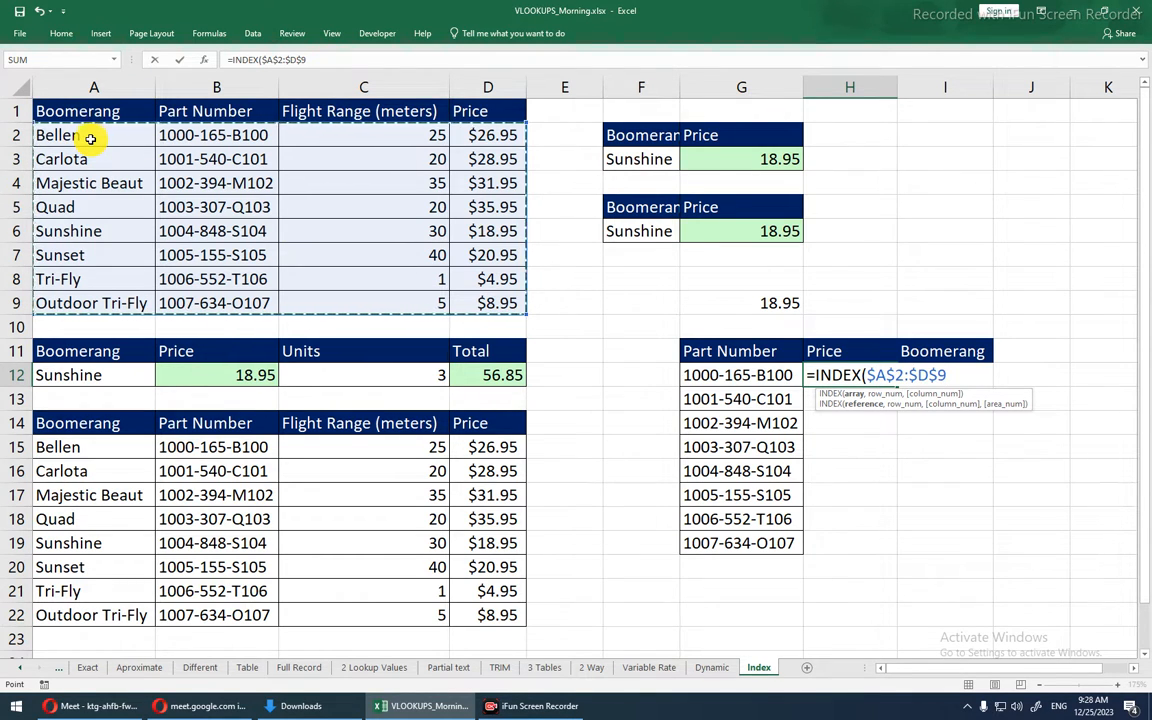
type(",")
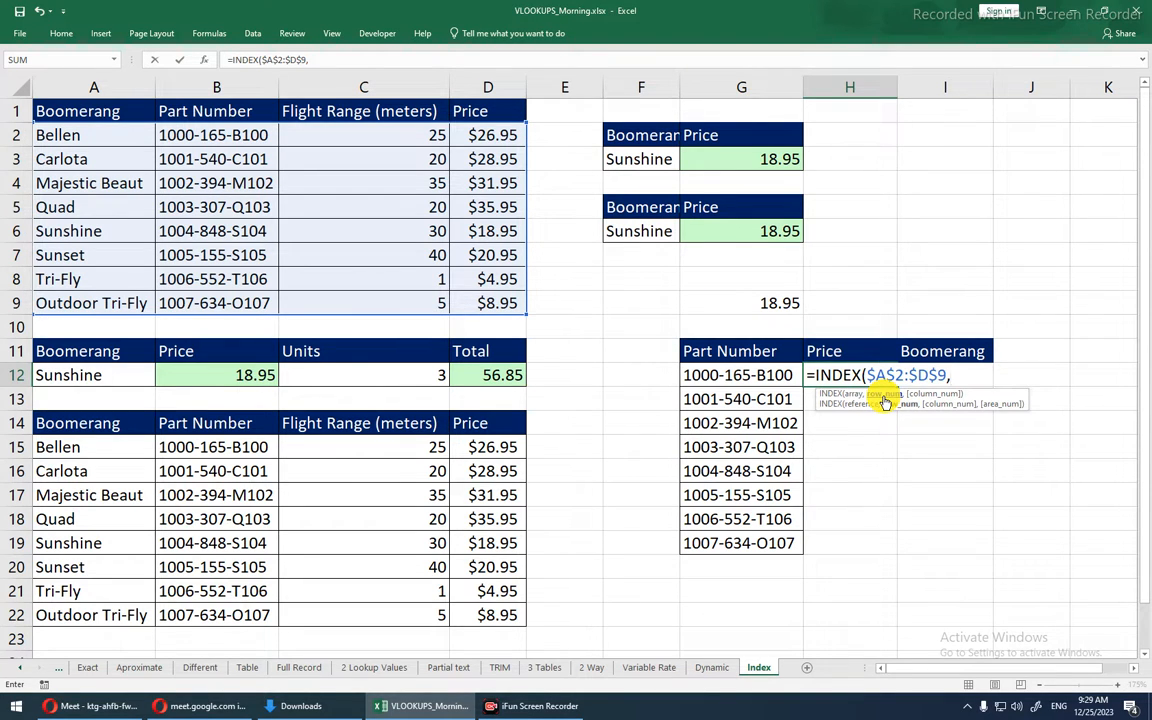
type("1,")
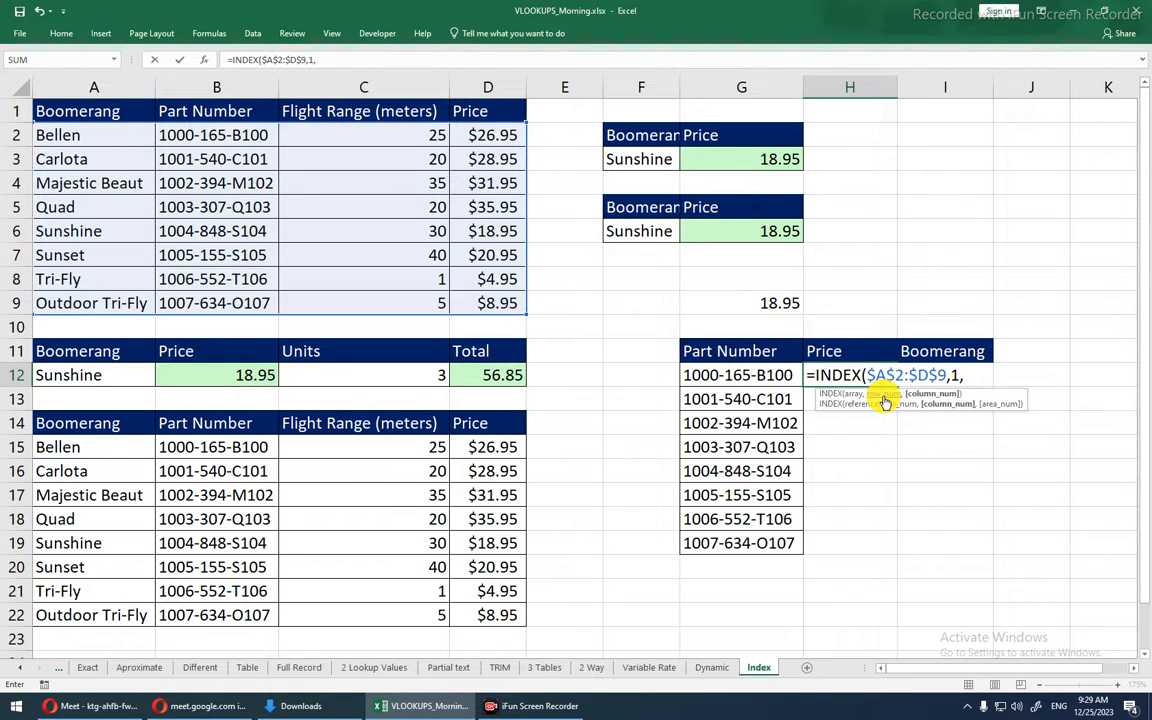
type("4")
key("ctrl+Return")
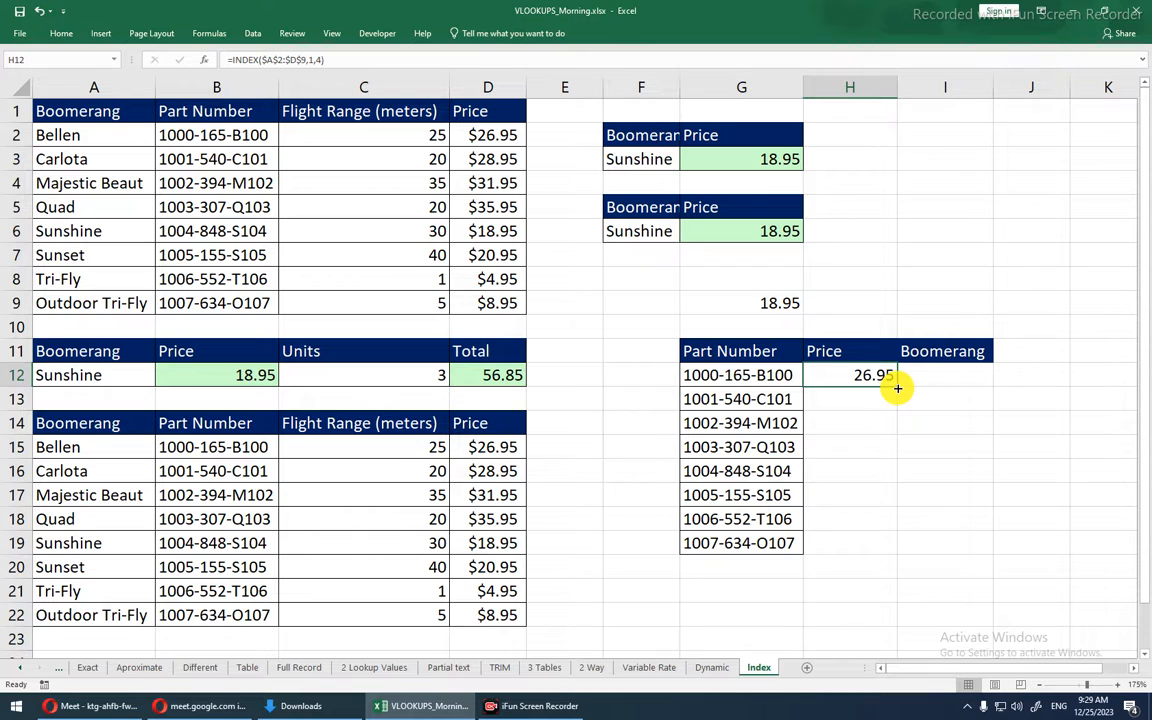
double_click(897, 388)
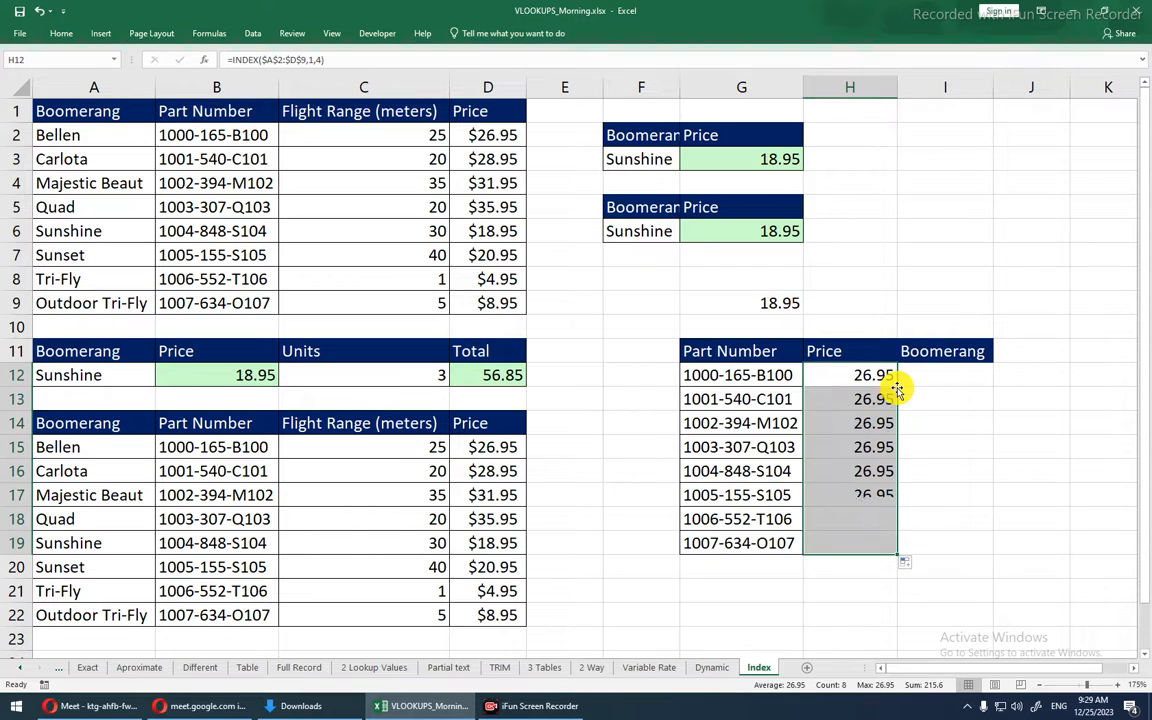
- Fill the part number from G12 down into G13
left_click(733, 397)
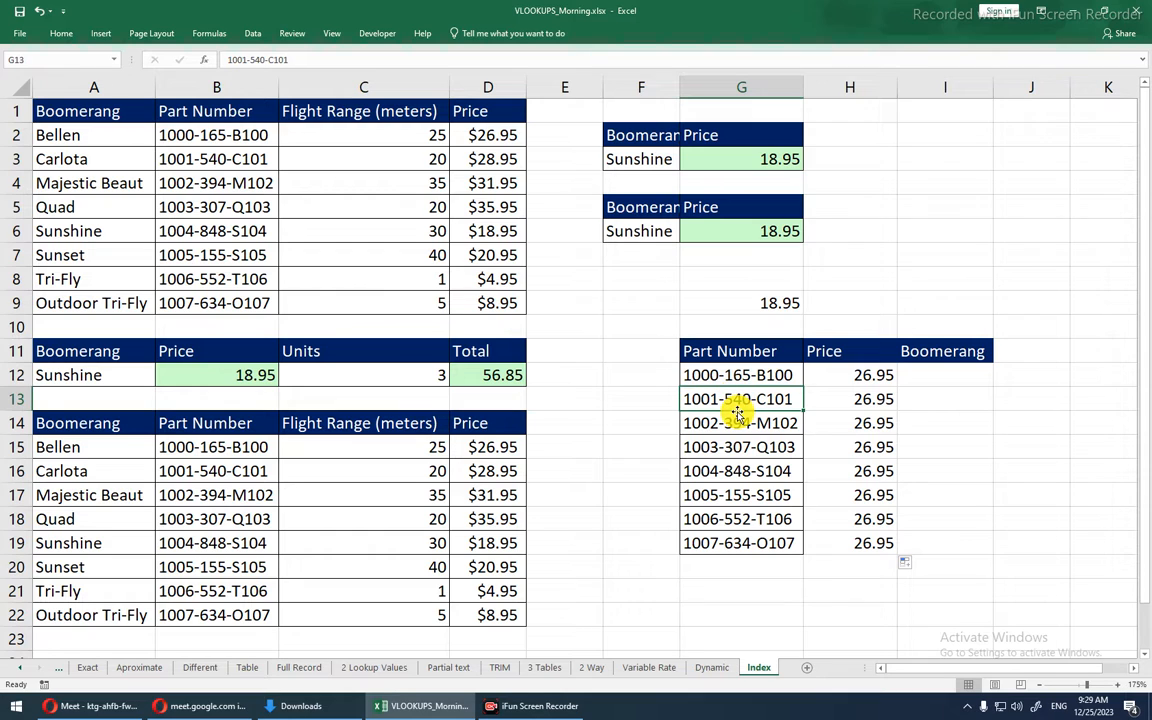
key("ctrl+d")
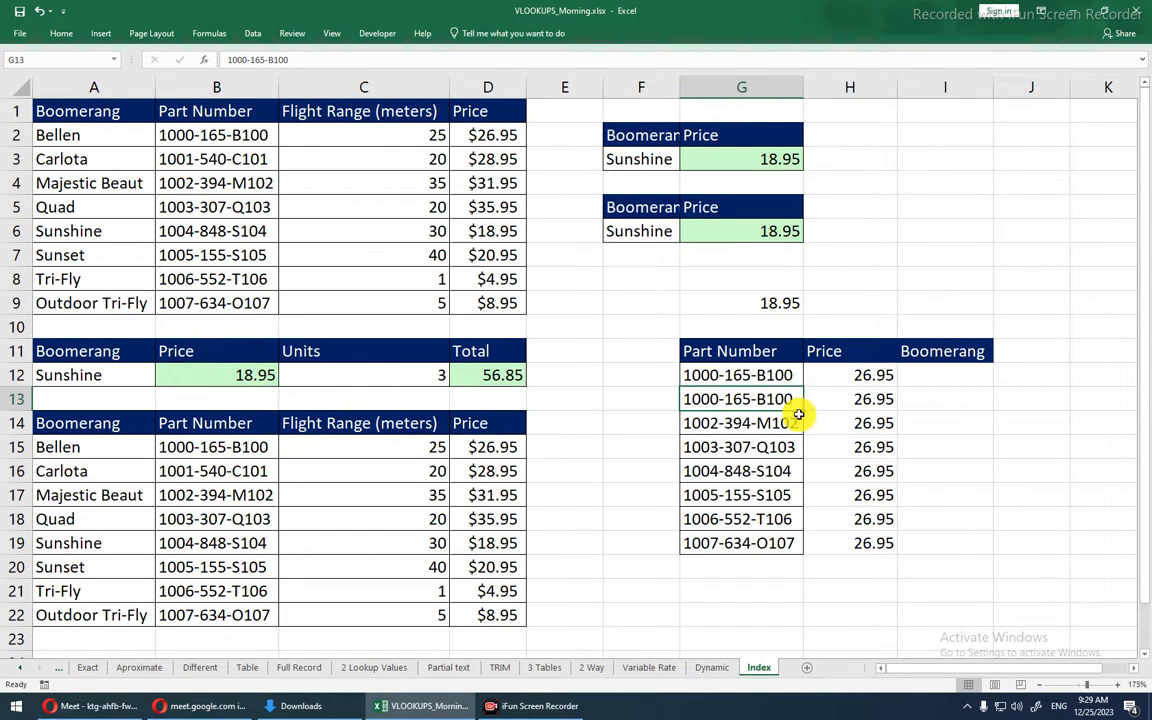
- Check the INDEX formula in H14, and undo the part number fill in G13
left_click_drag(746, 398, 856, 398)
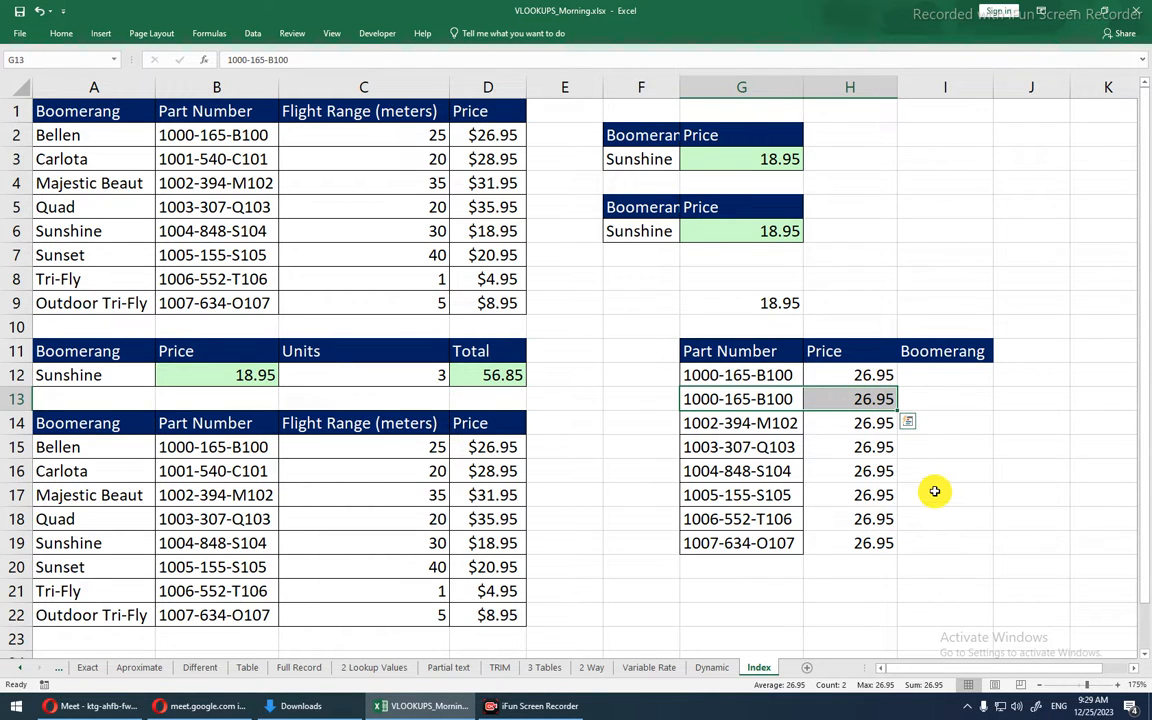
double_click(874, 423)
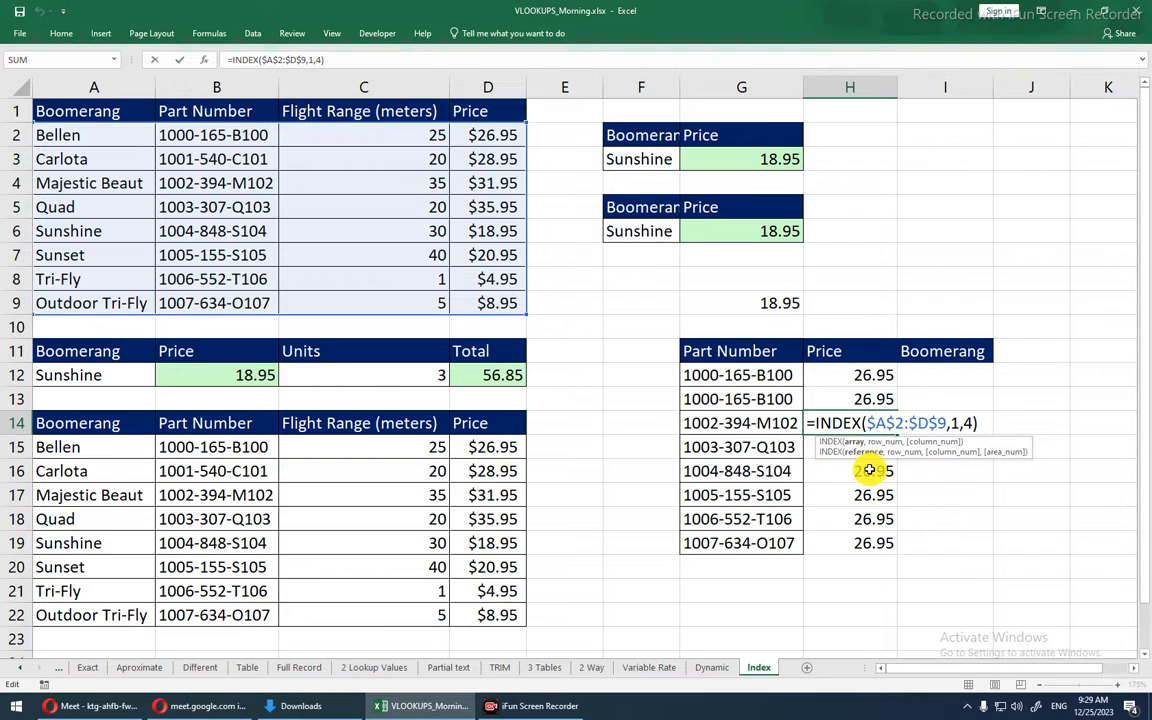
key("Escape")
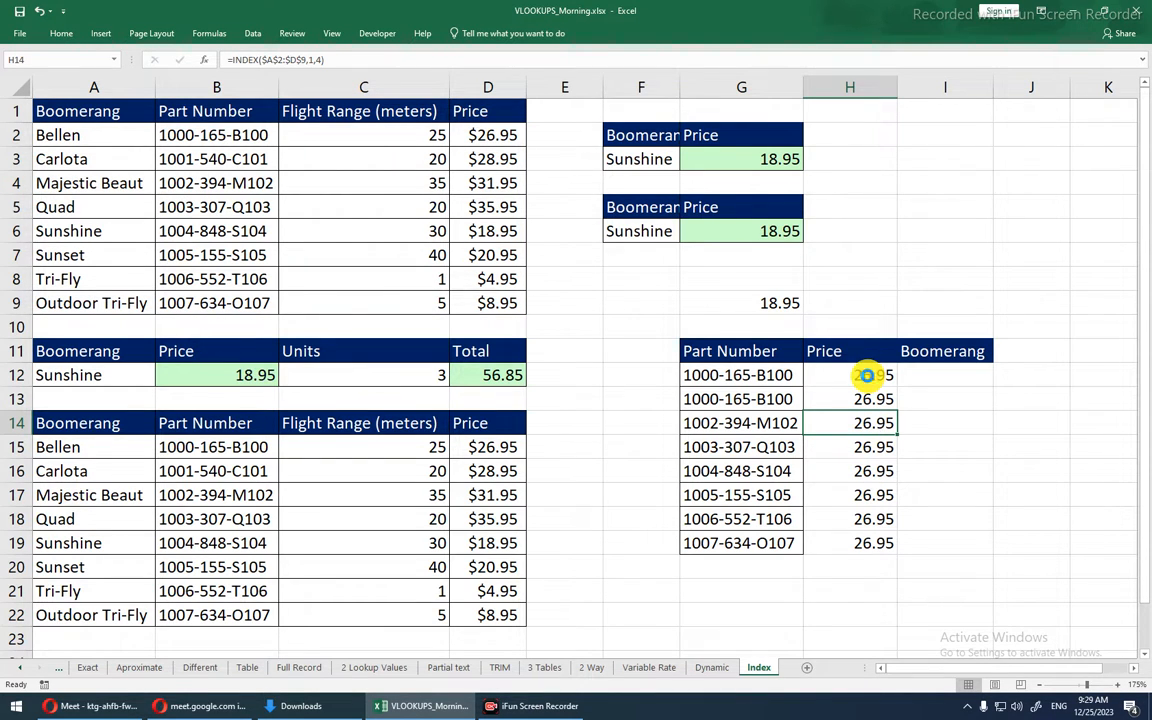
key("ctrl+z")
- Examine the row number argument of the INDEX formula in H13 against the part numbers beside it
left_click(861, 402)
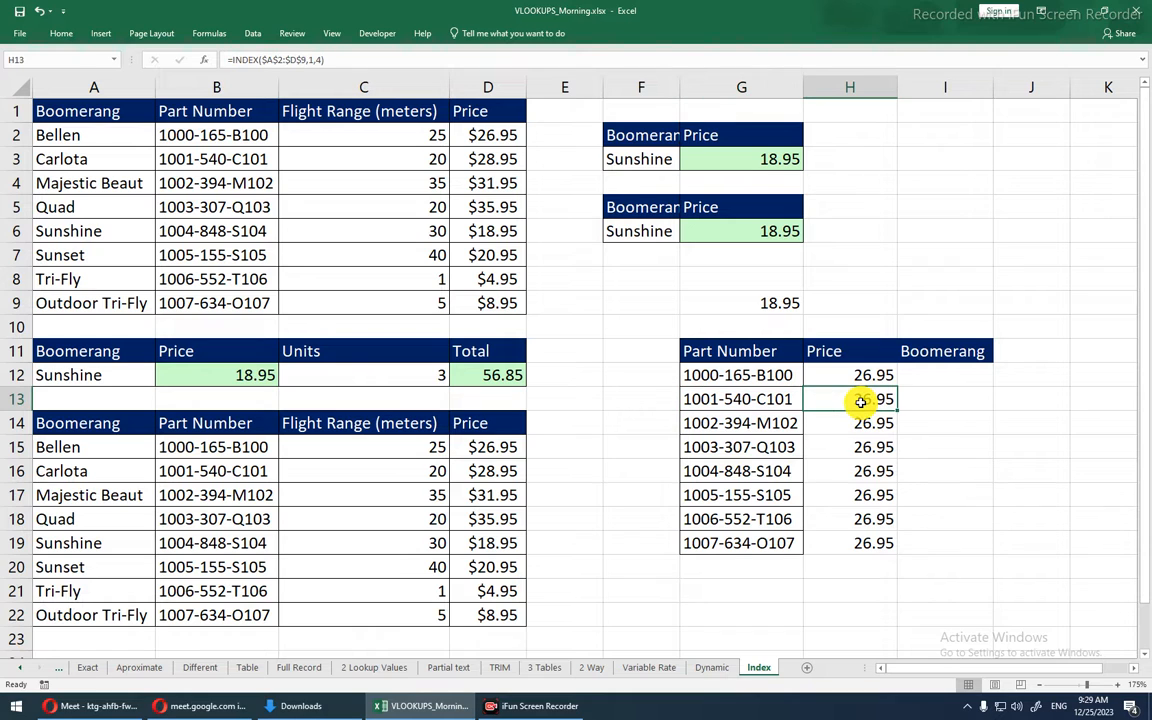
double_click(861, 402)
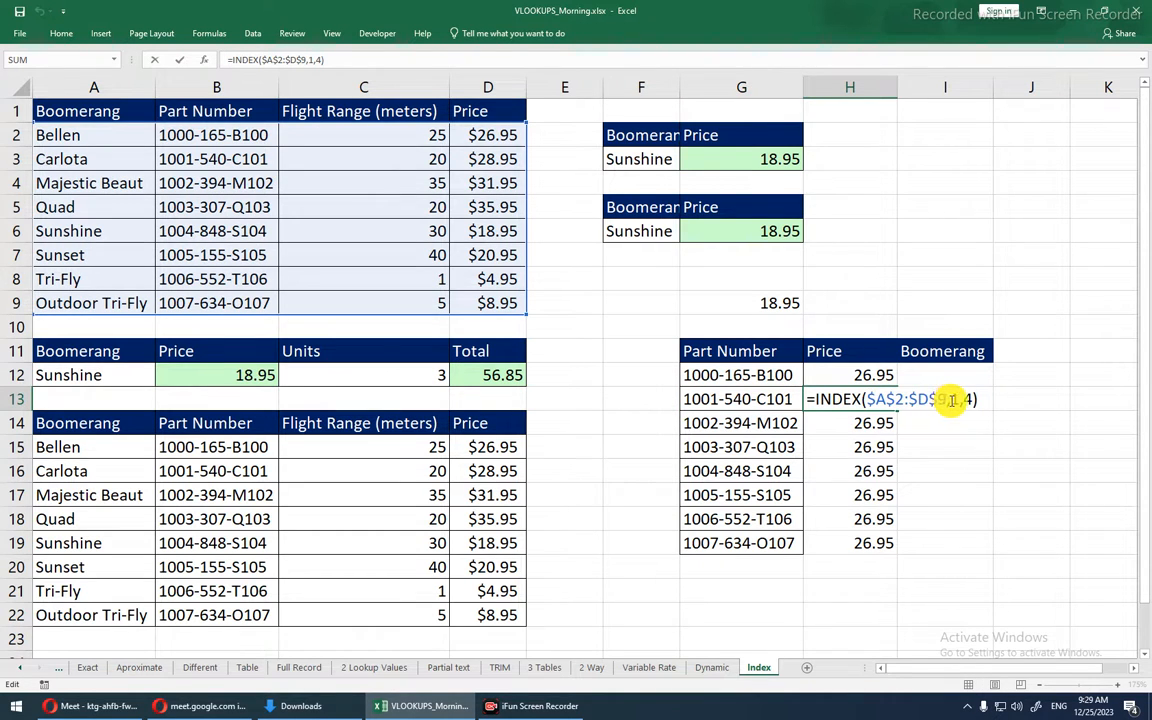
double_click(955, 399)
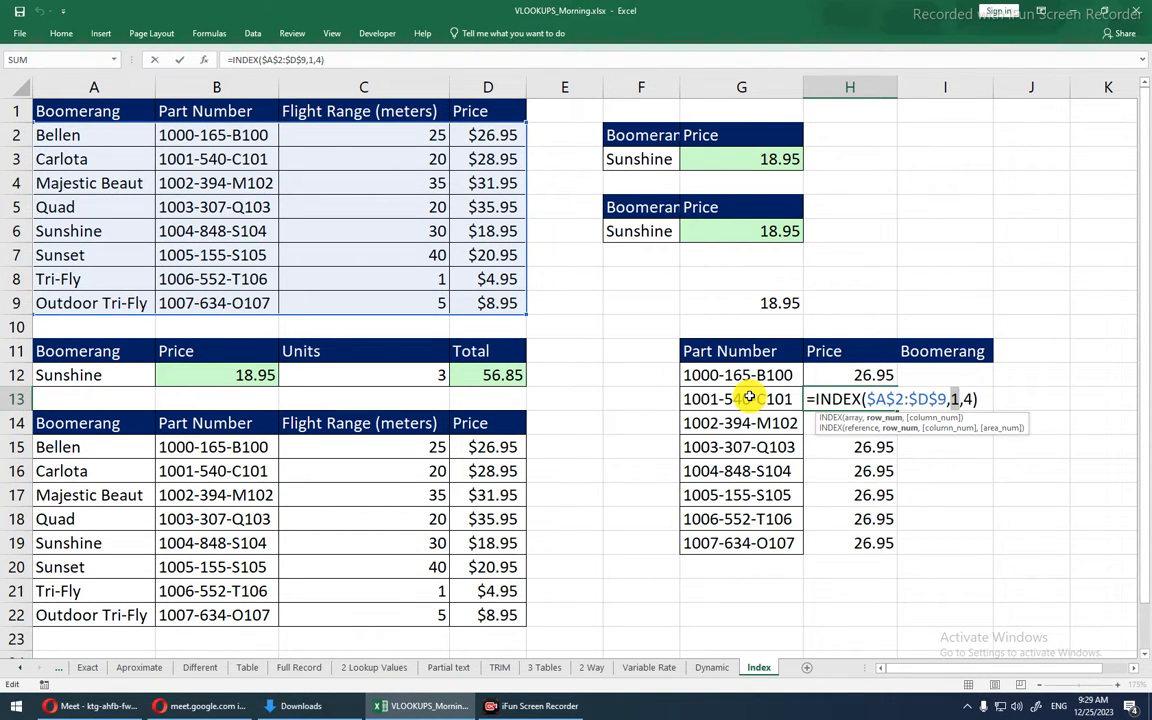
key("Escape")
left_click(760, 375)
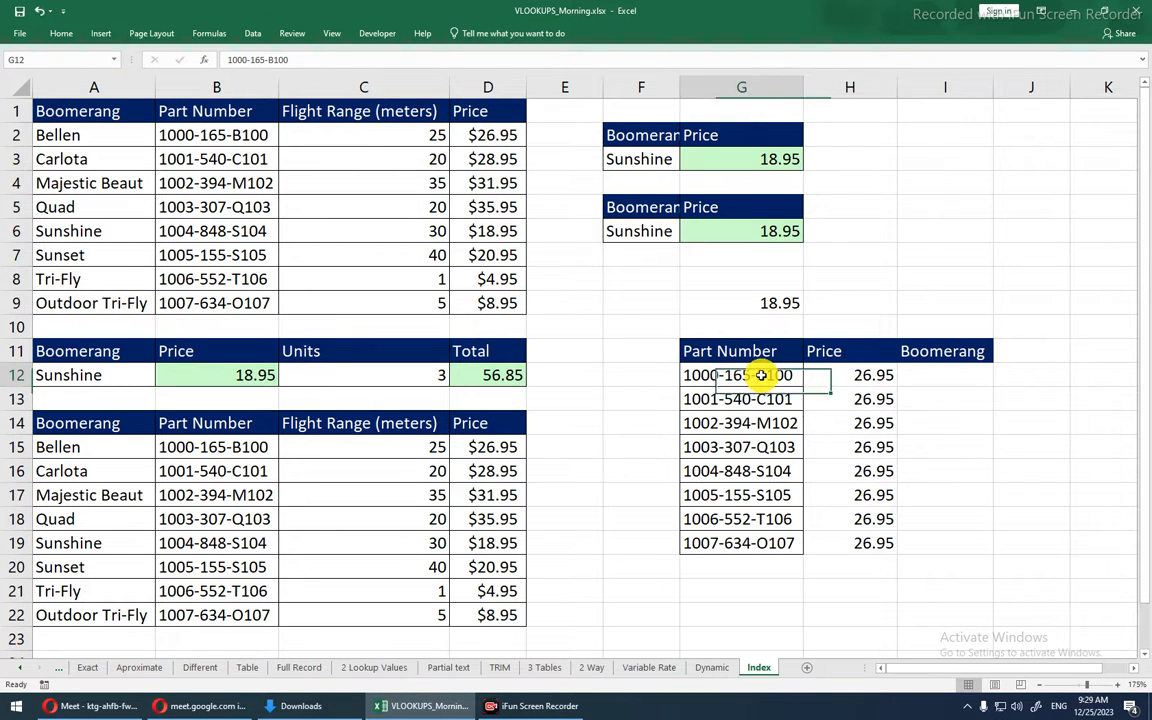
- Nest a MATCH function in the row argument of H12's INDEX formula, with G12 as its lookup value
left_click(831, 373)
double_click(831, 373)
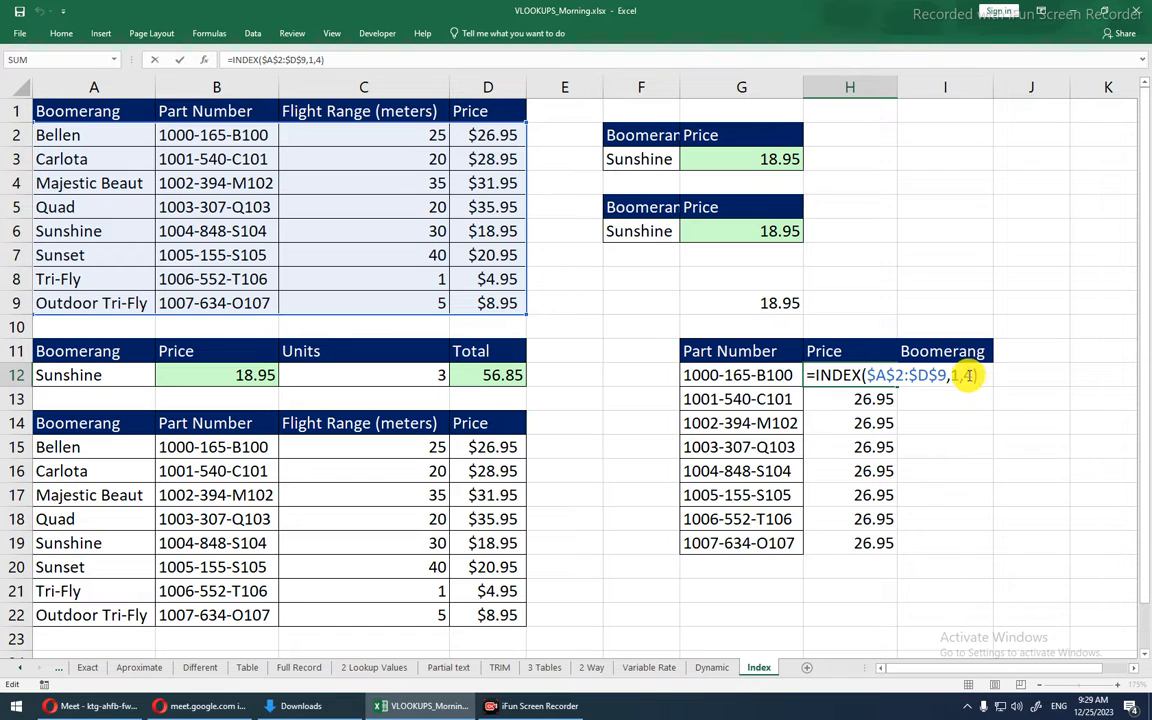
left_click(882, 375)
type("MATCH(")
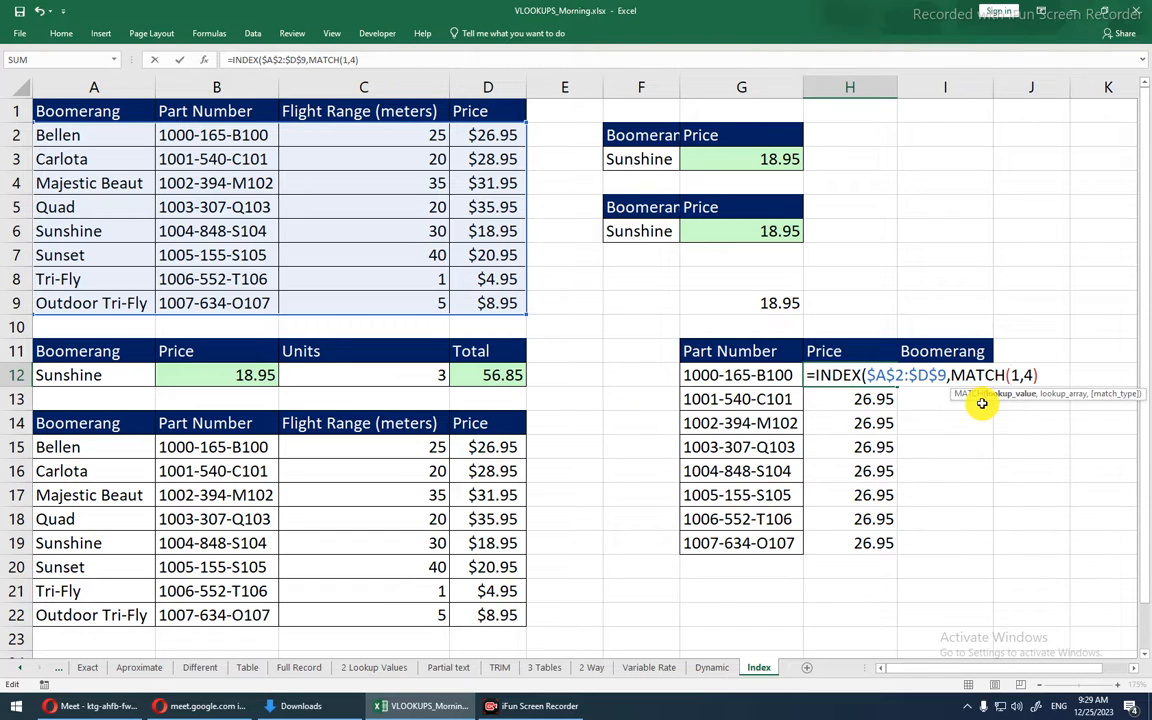
left_click(762, 376)
type(",")
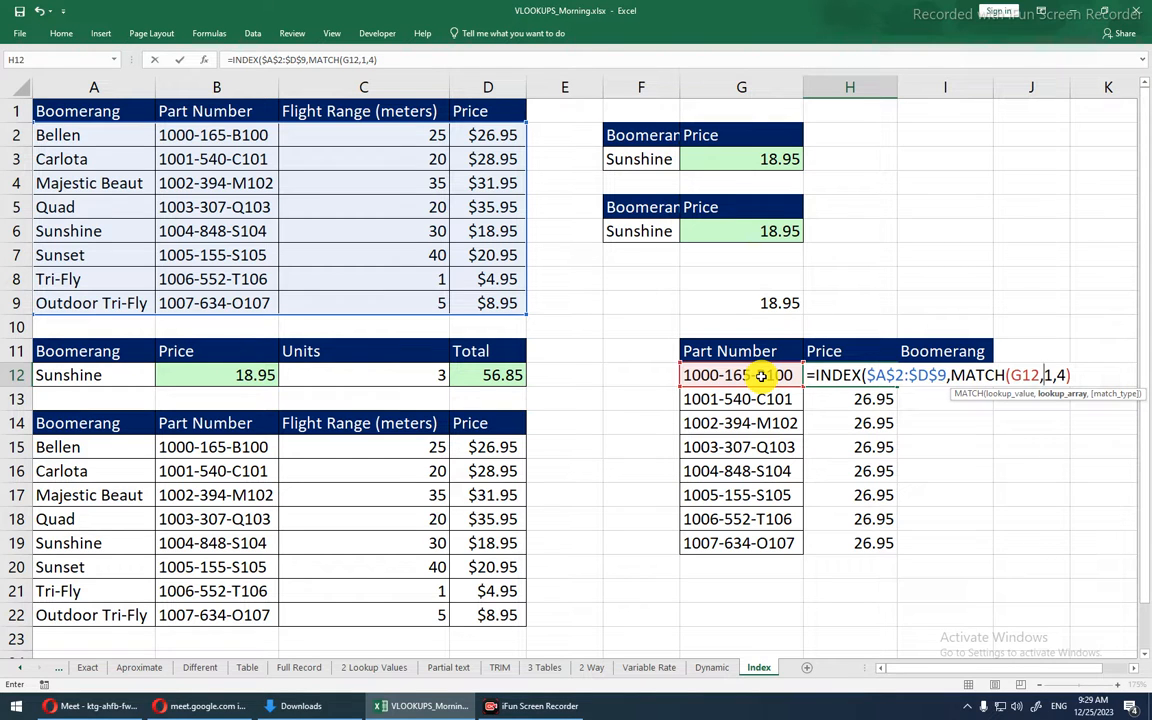
- Try to enter =INDEX($A$2:$D$9,MATCH(G12,B2:B5,4) in H12
left_click_drag(190, 135, 230, 291)
left_click(230, 293)
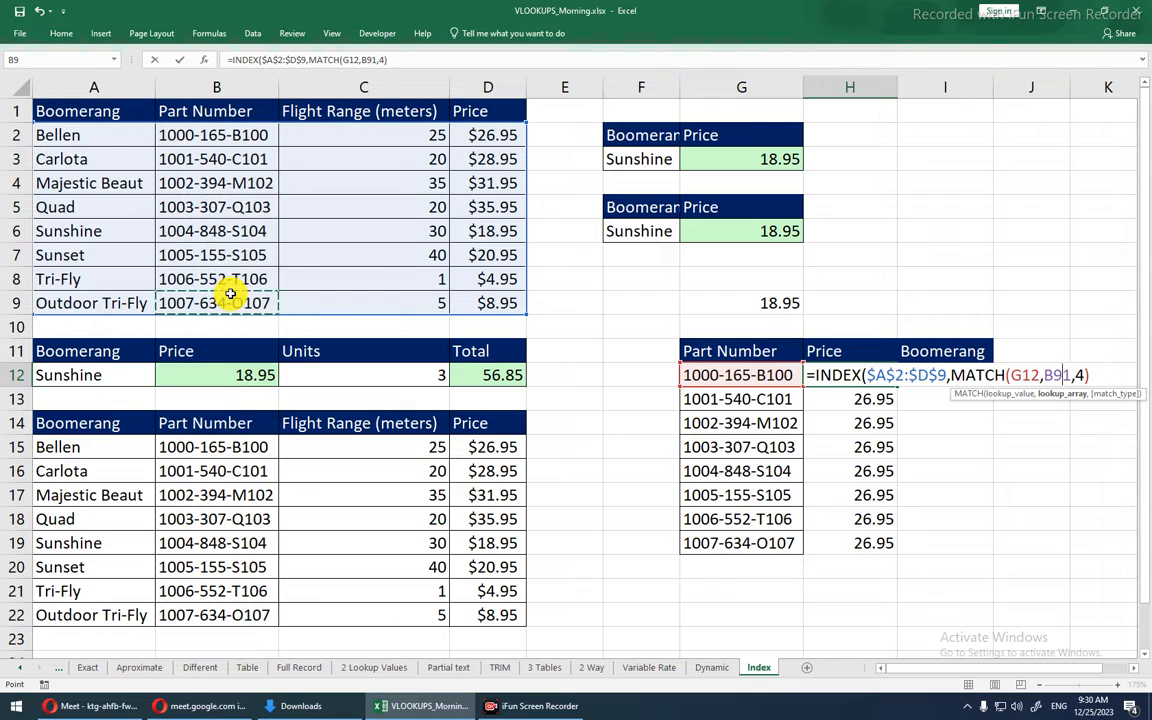
left_click(238, 138)
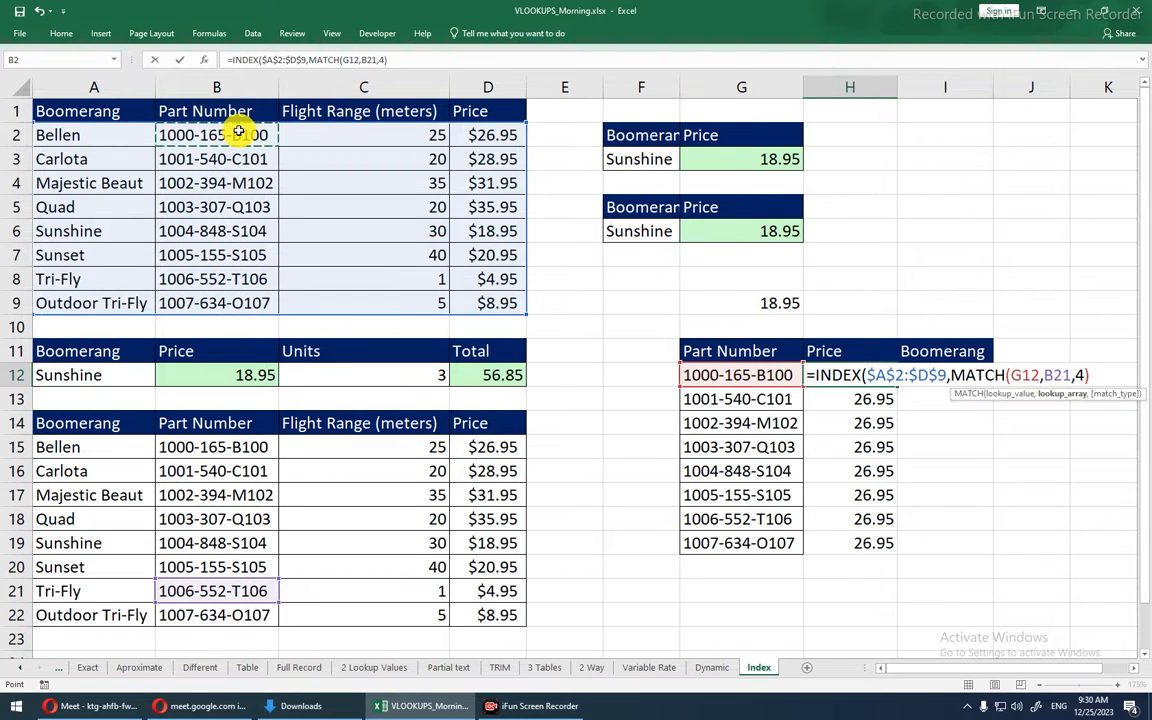
key("shift+Down")
key("shift+Down")
key("shift+Down")
key("shift+Down")
key("shift+Down")
key("shift+Down")
key("shift+Up")
key("shift+Up")
key("shift+Up")
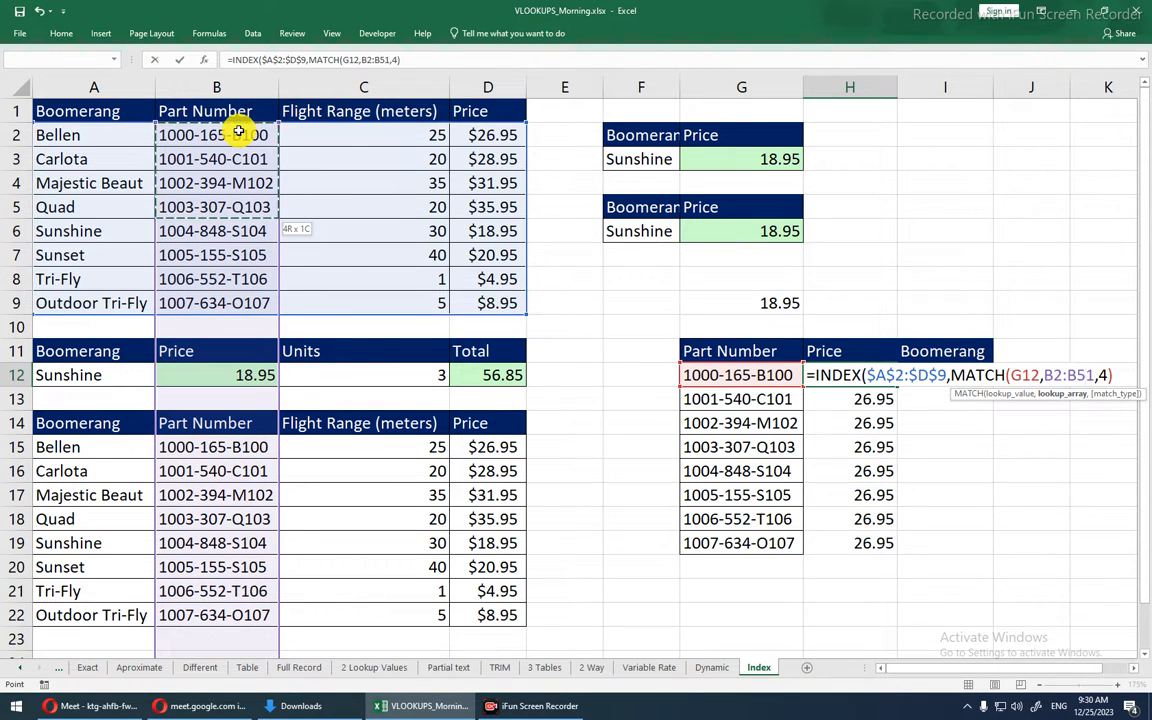
key("Delete")
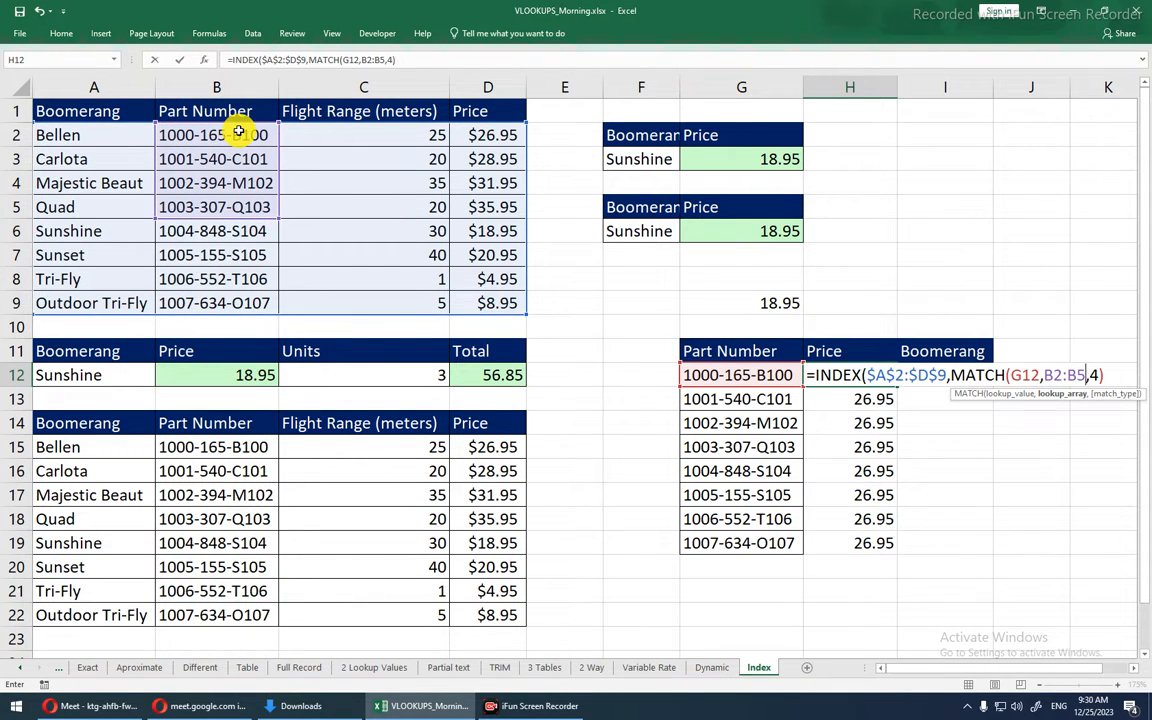
key("Return")
left_click(555, 404)
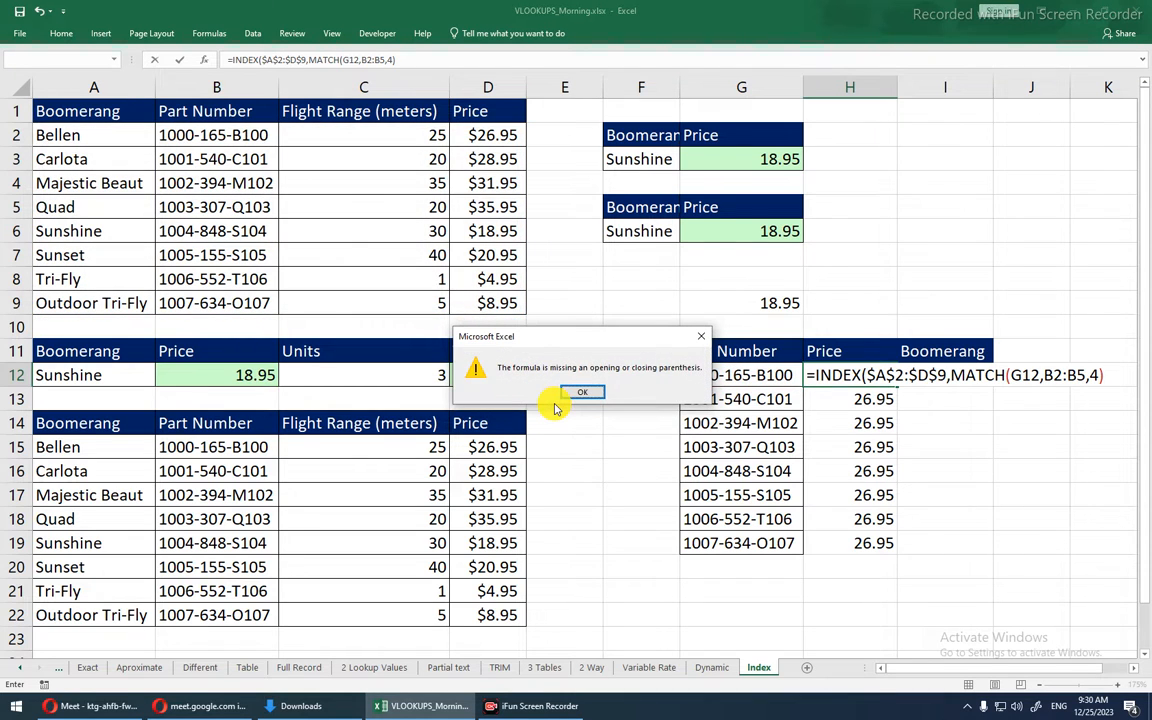
left_click(572, 391)
left_click(564, 392)
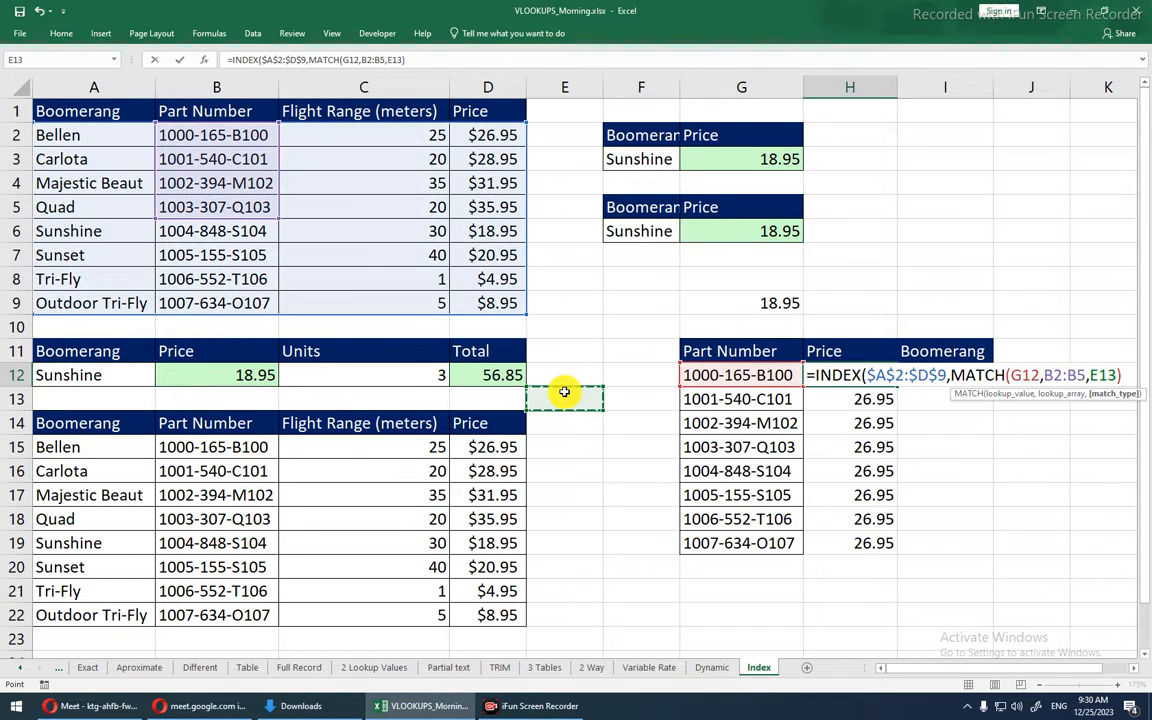
- Complete the H12 formula as =INDEX($A$2:$D$9,MATCH(G12,$B$2:$B$9,0),4), replacing the leftover arguments after G12
key("BackSpace")
key("BackSpace")
key("BackSpace")
key("BackSpace")
key("BackSpace")
key("BackSpace")
key("BackSpace")
key("BackSpace")
key("BackSpace")
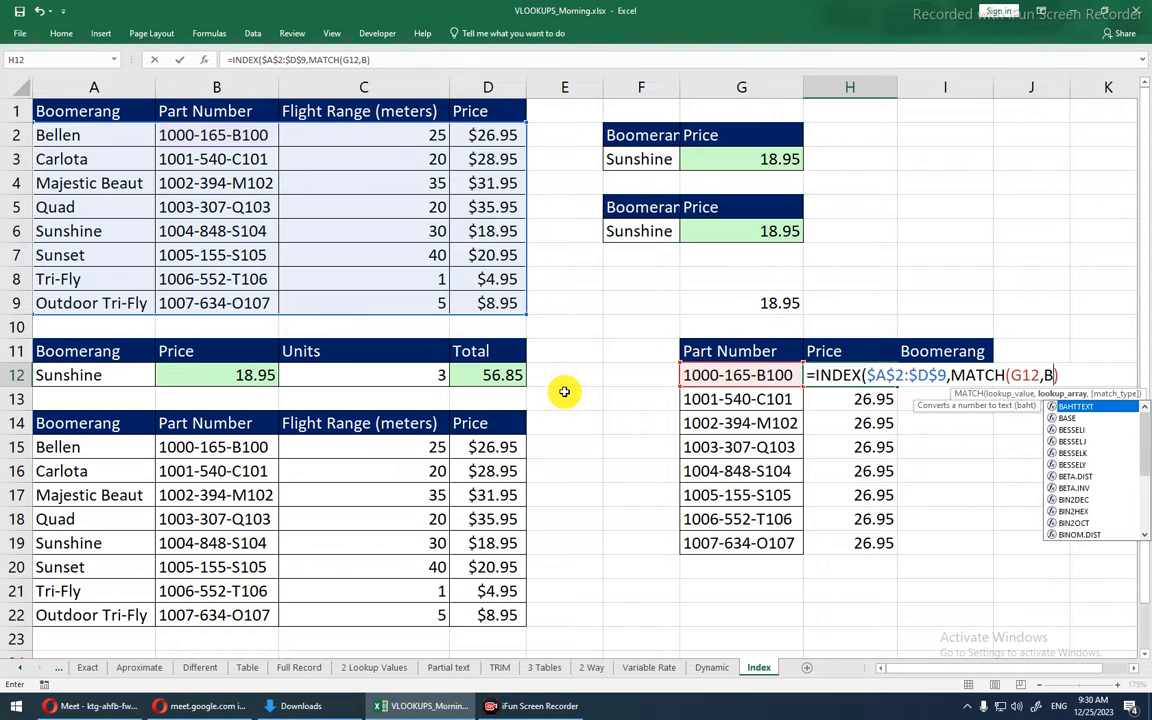
left_click(211, 135)
key("ctrl+shift+Down")
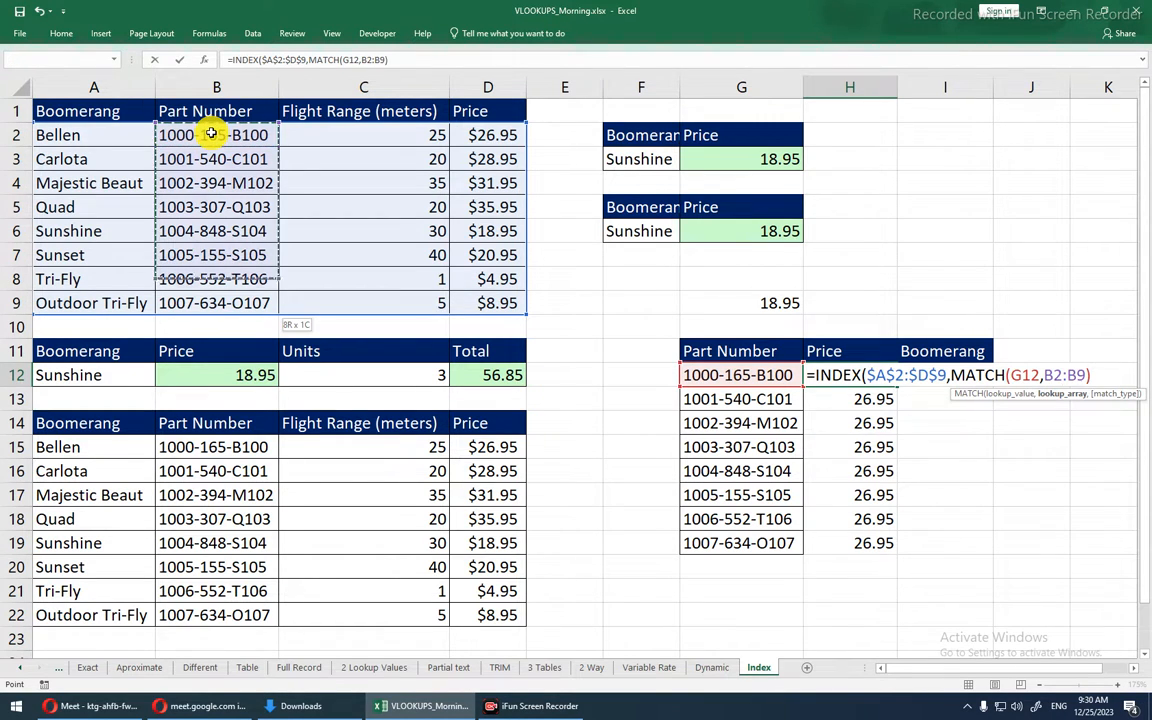
key("F4")
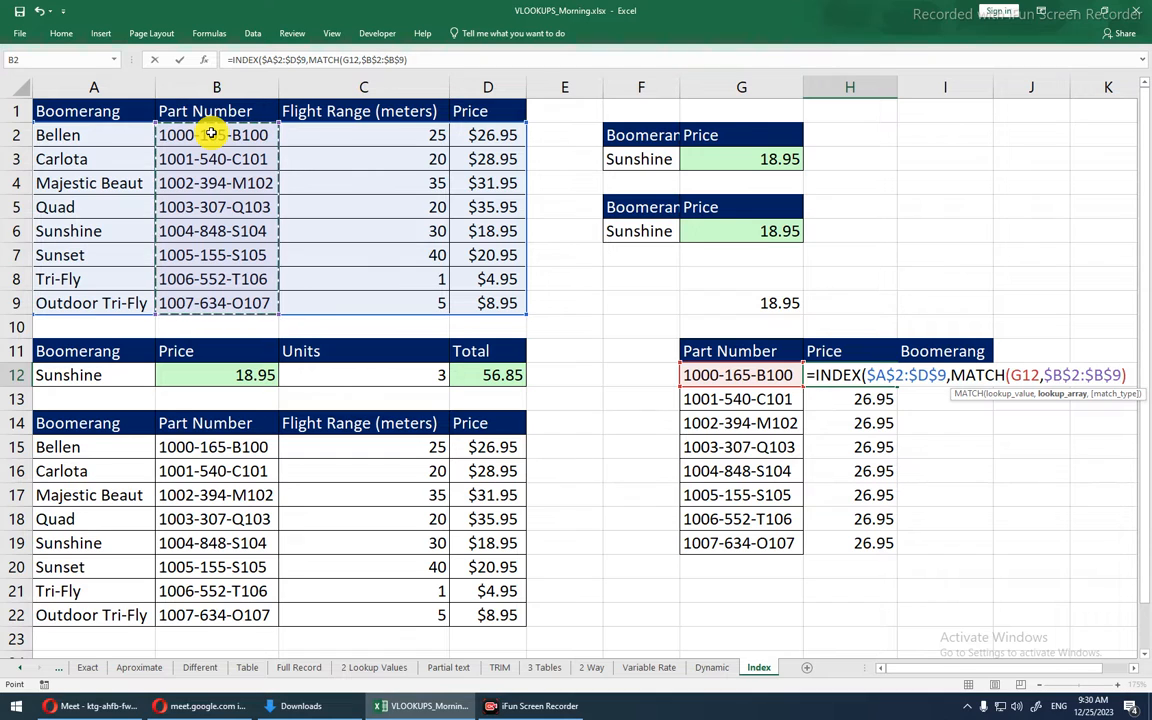
type(",0")
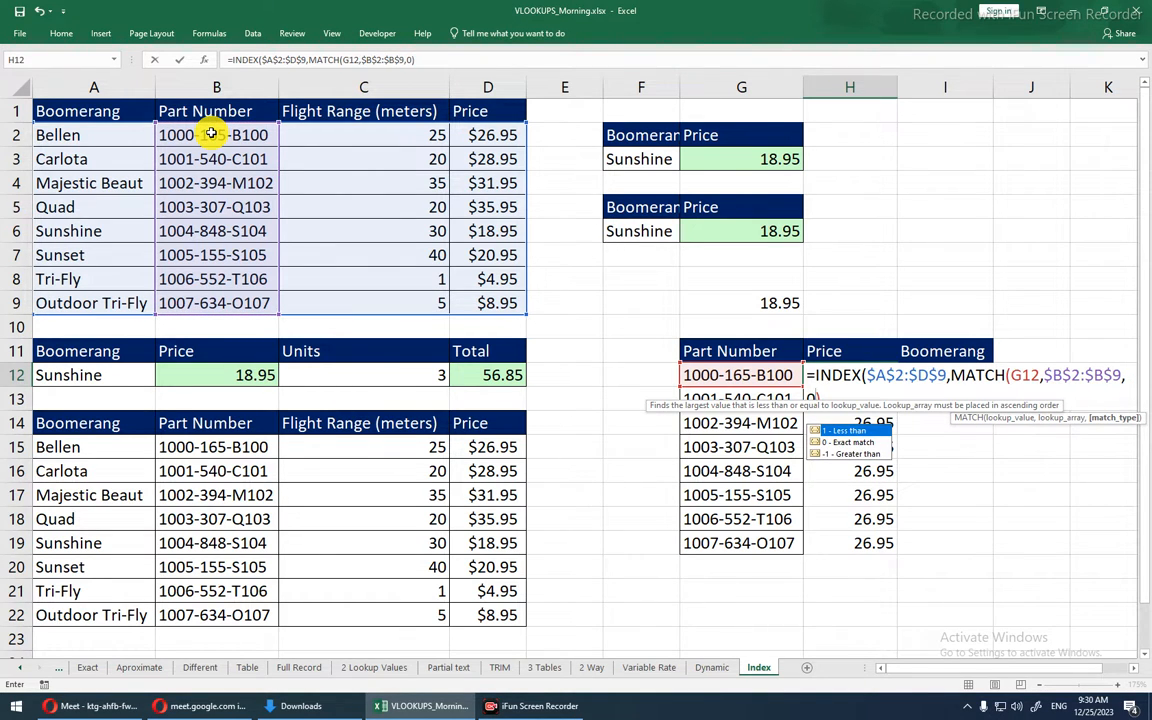
type("),4")
key("Return")
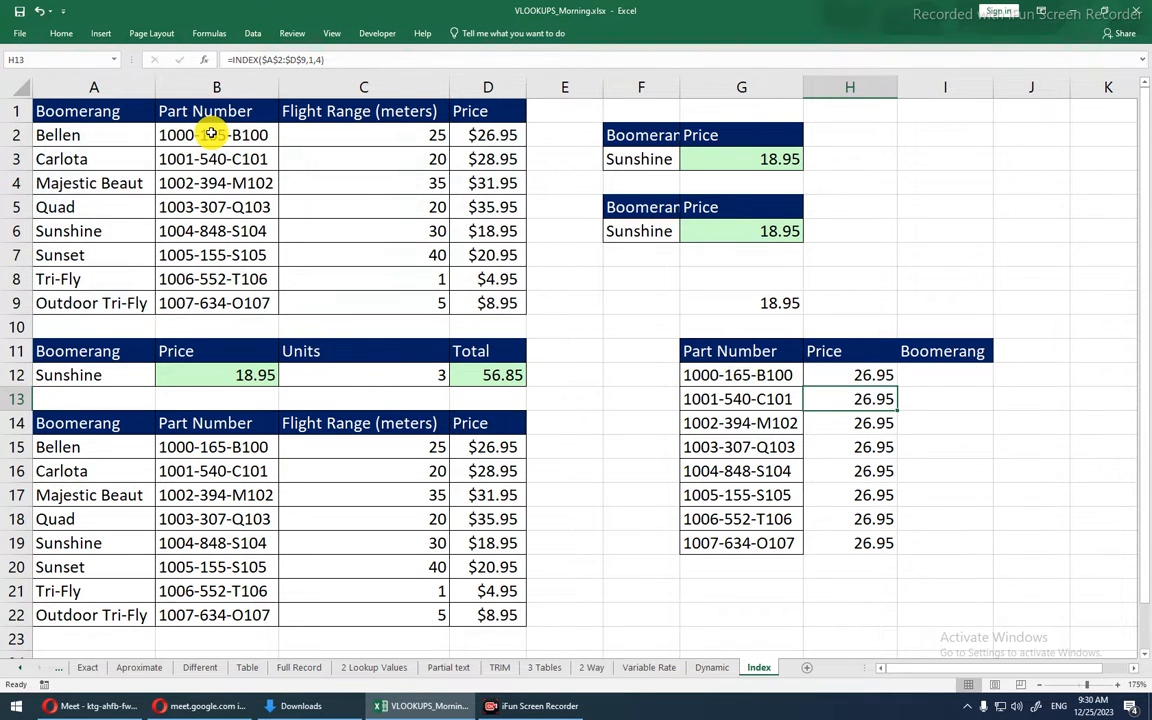
- Review the MATCH part of the formula in H12, and narrow column E
key("Up")
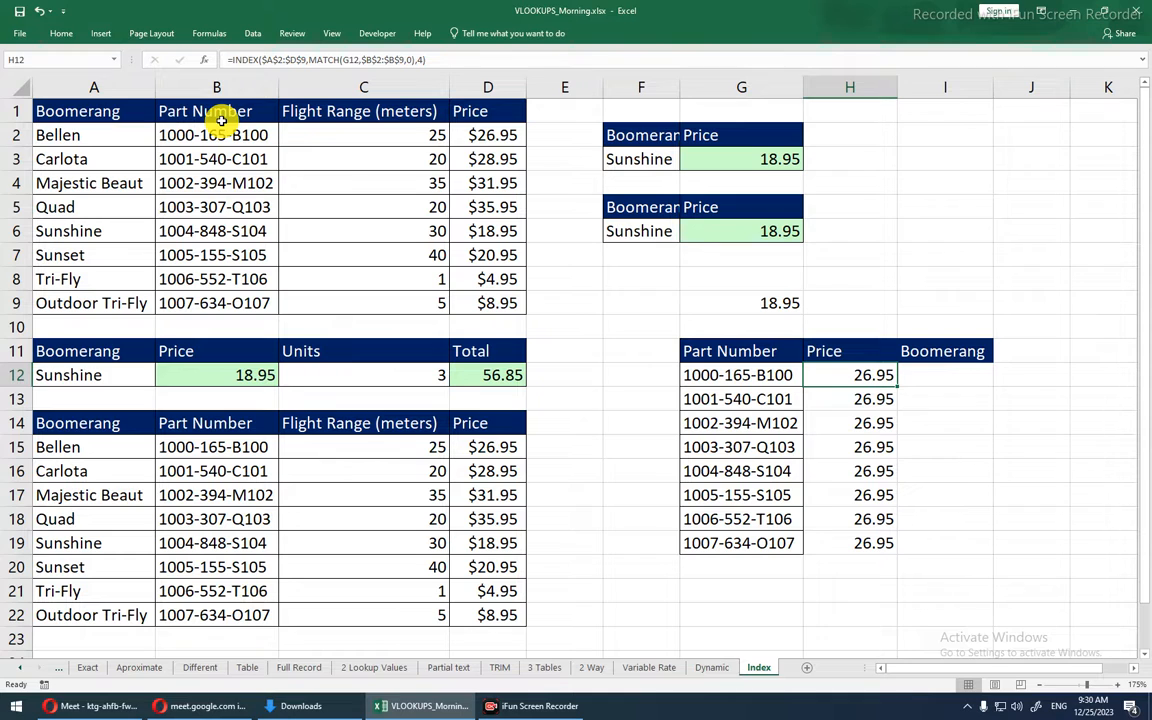
key("F2")
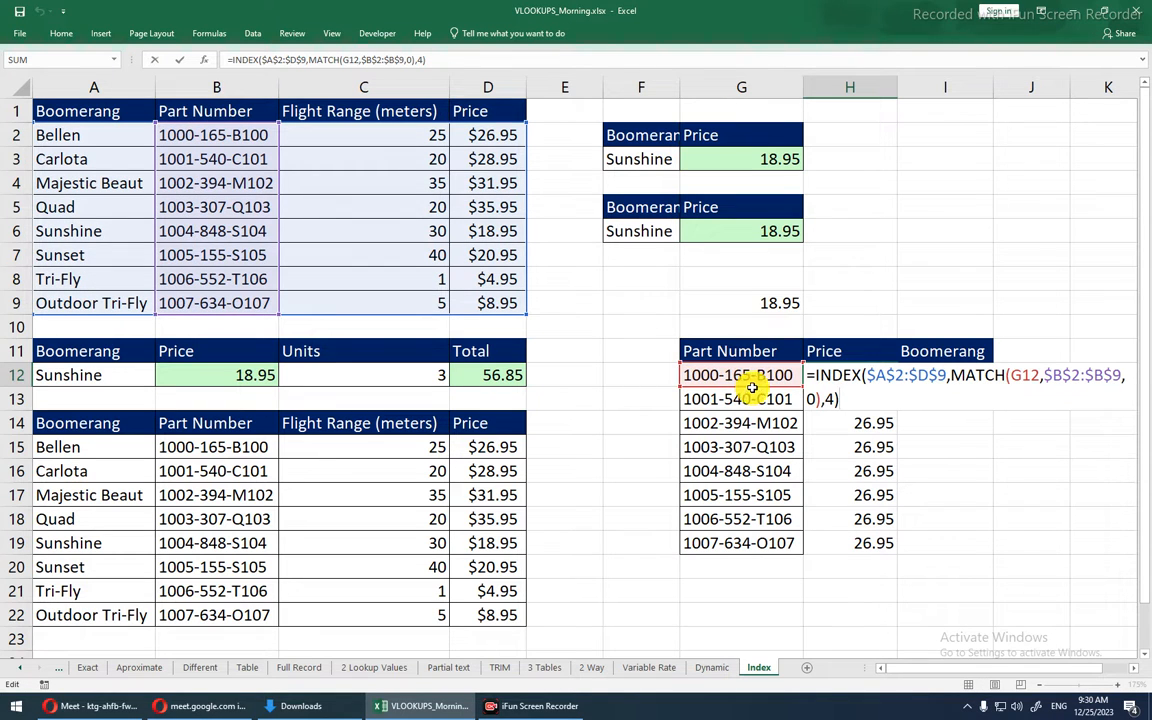
left_click_drag(955, 375, 818, 396)
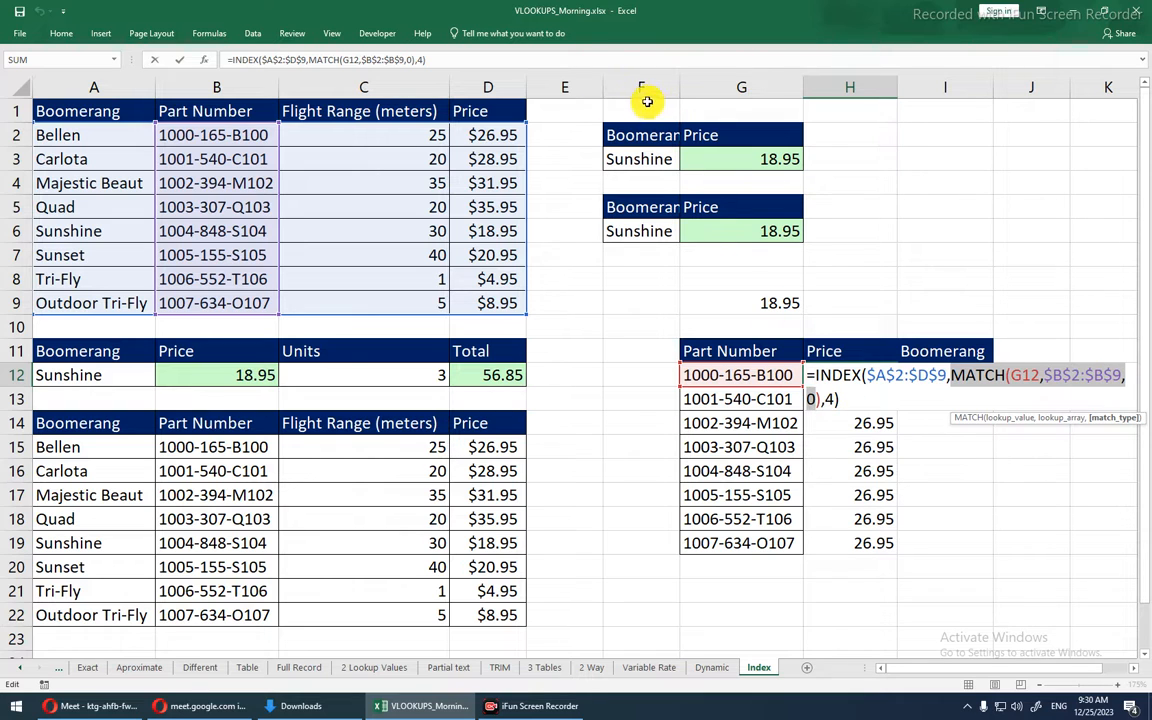
key("Escape")
left_click_drag(604, 88, 548, 93)
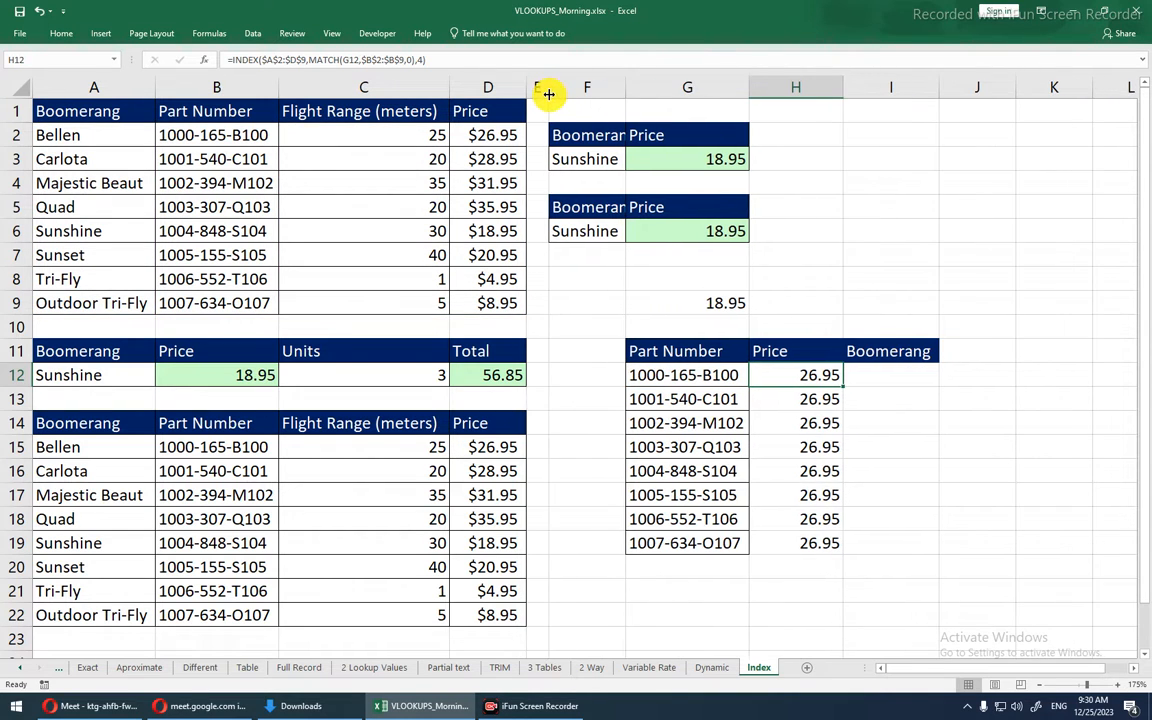
- Copy the MATCH expression in H12's formula, substitute 1 for it as the row number, and restore the expression
key("F2")
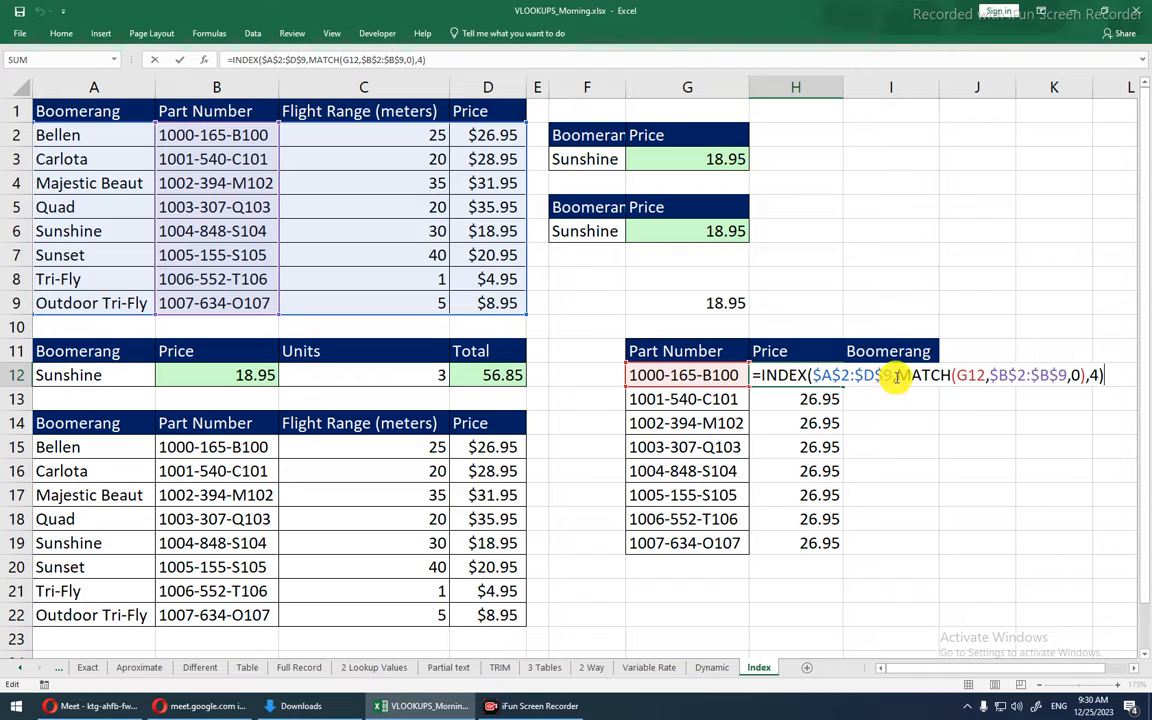
left_click_drag(895, 376, 1090, 375)
key("ctrl+c")
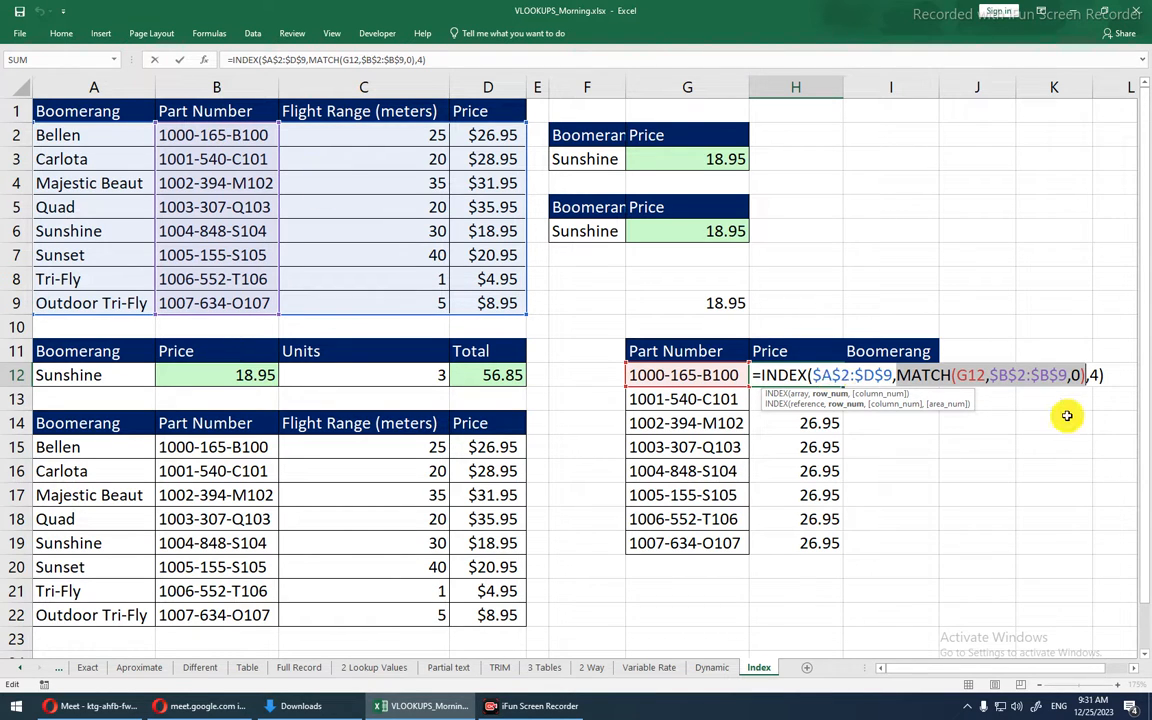
type("1")
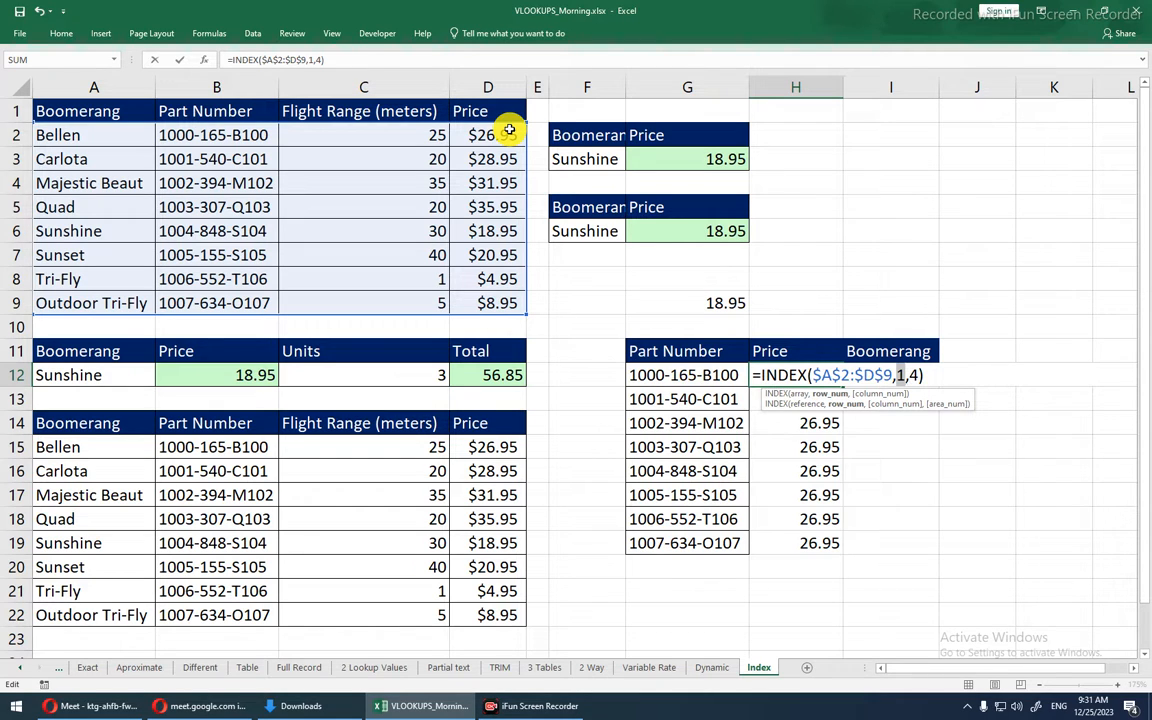
key("ctrl+v")
key("ctrl+Return")
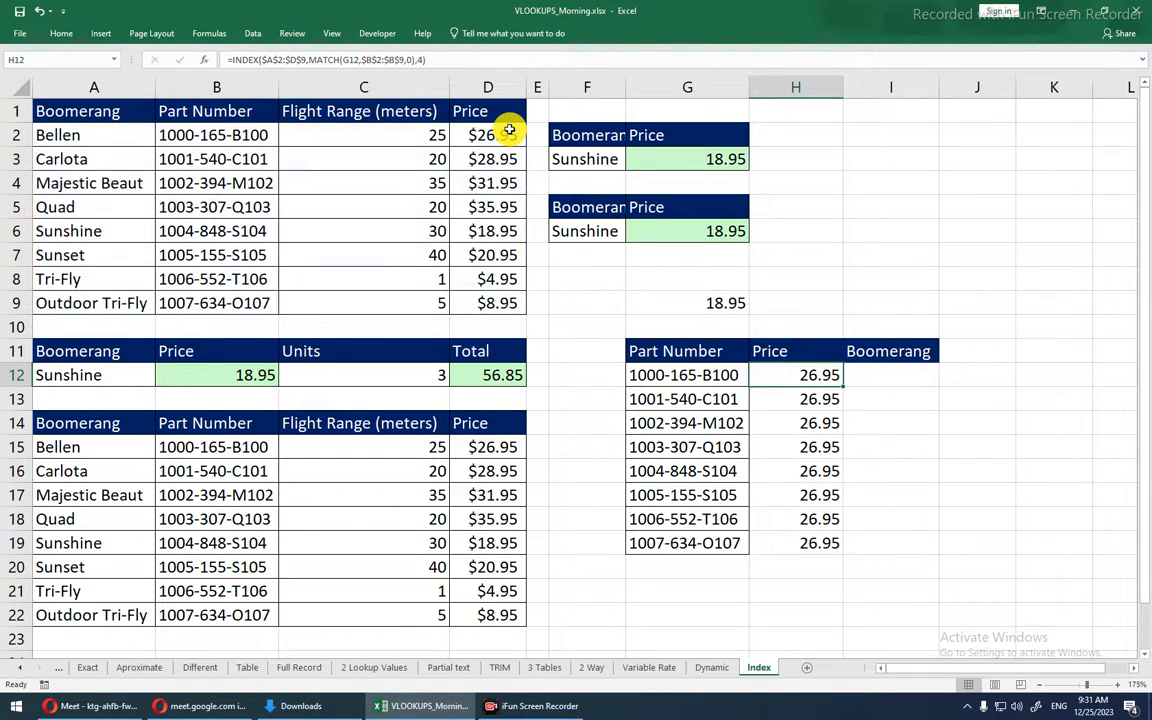
- Fill the INDEX and MATCH formula from H12 down to H19, and check the part numbers in G12 and G19
double_click(843, 386)
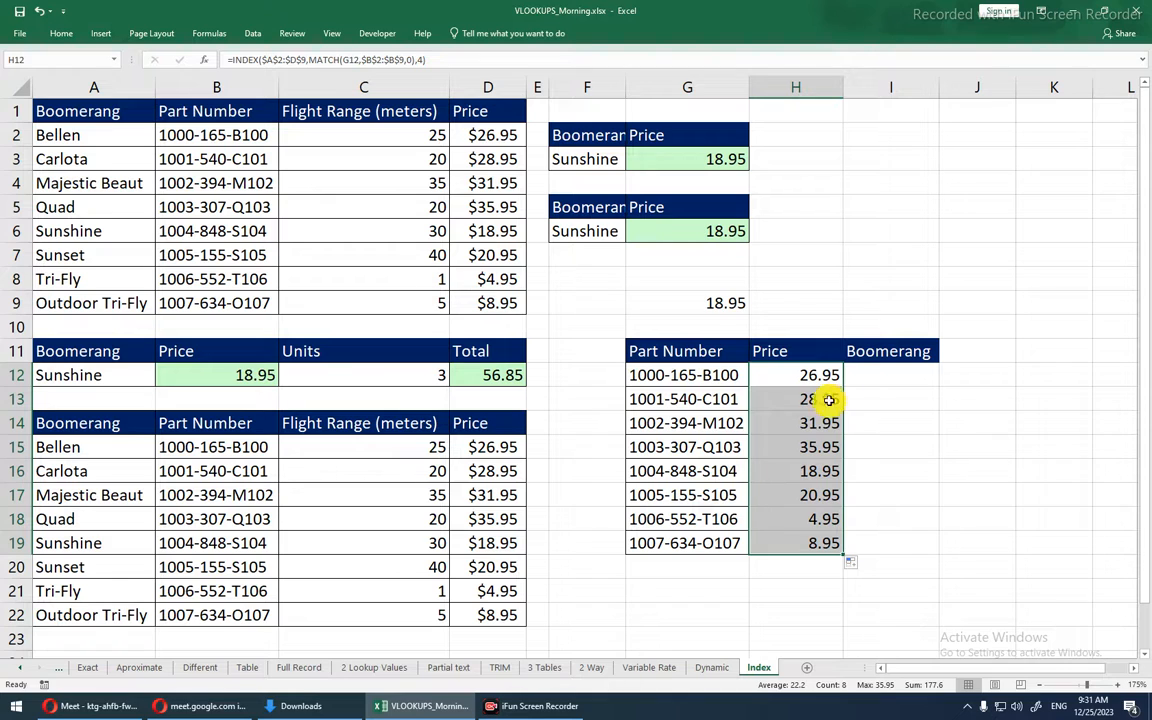
left_click(712, 540)
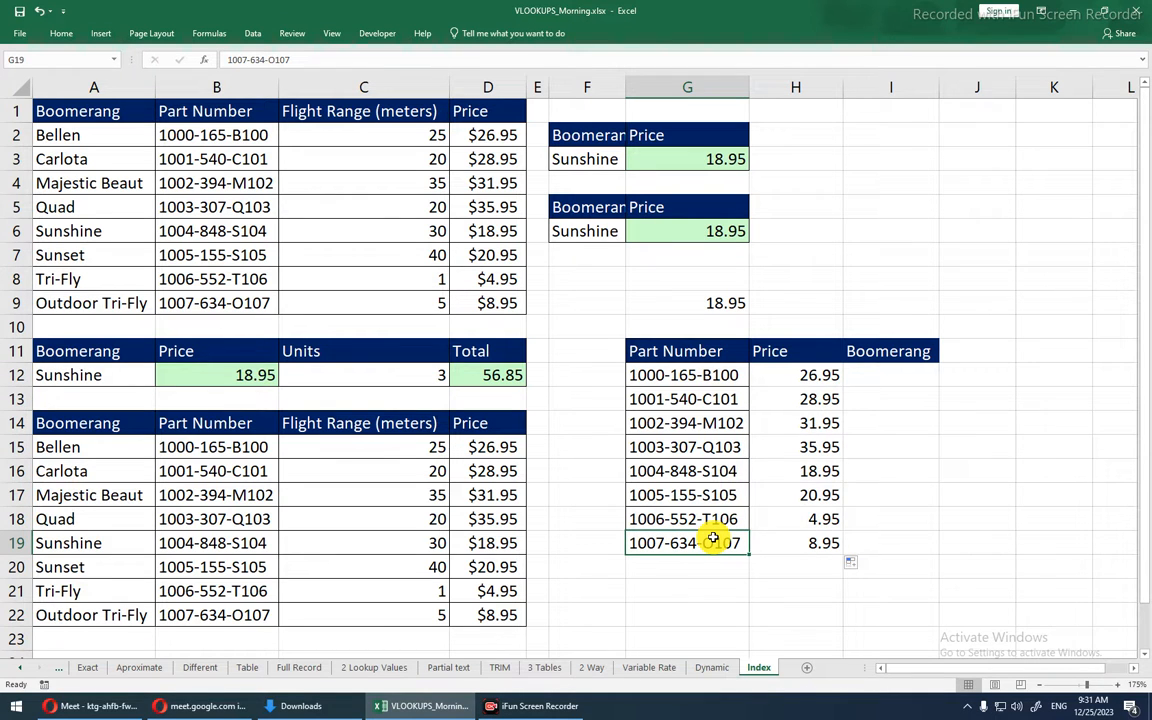
key("ctrl+c")
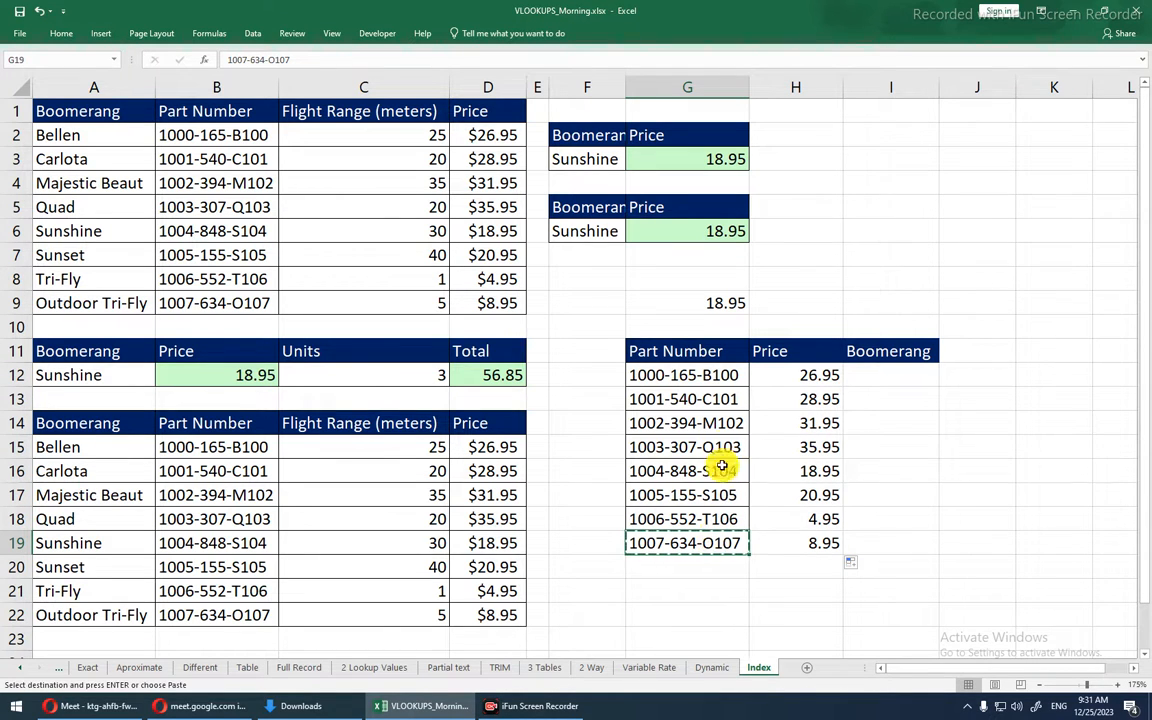
double_click(716, 378)
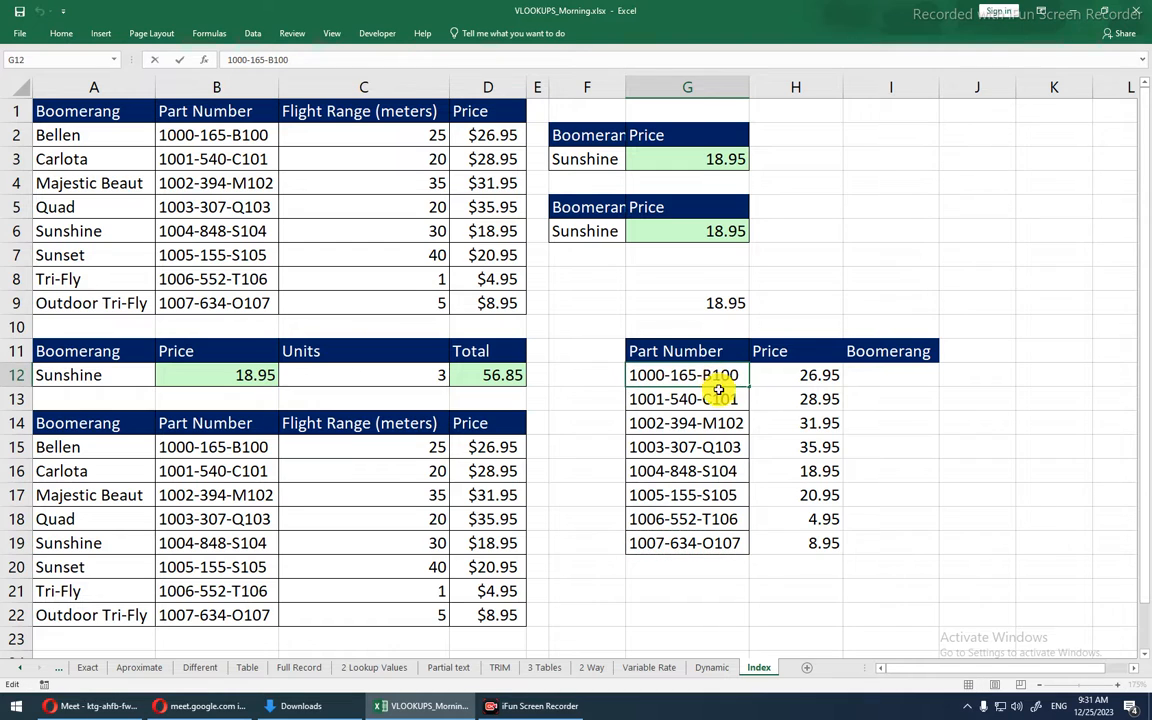
key("Escape")
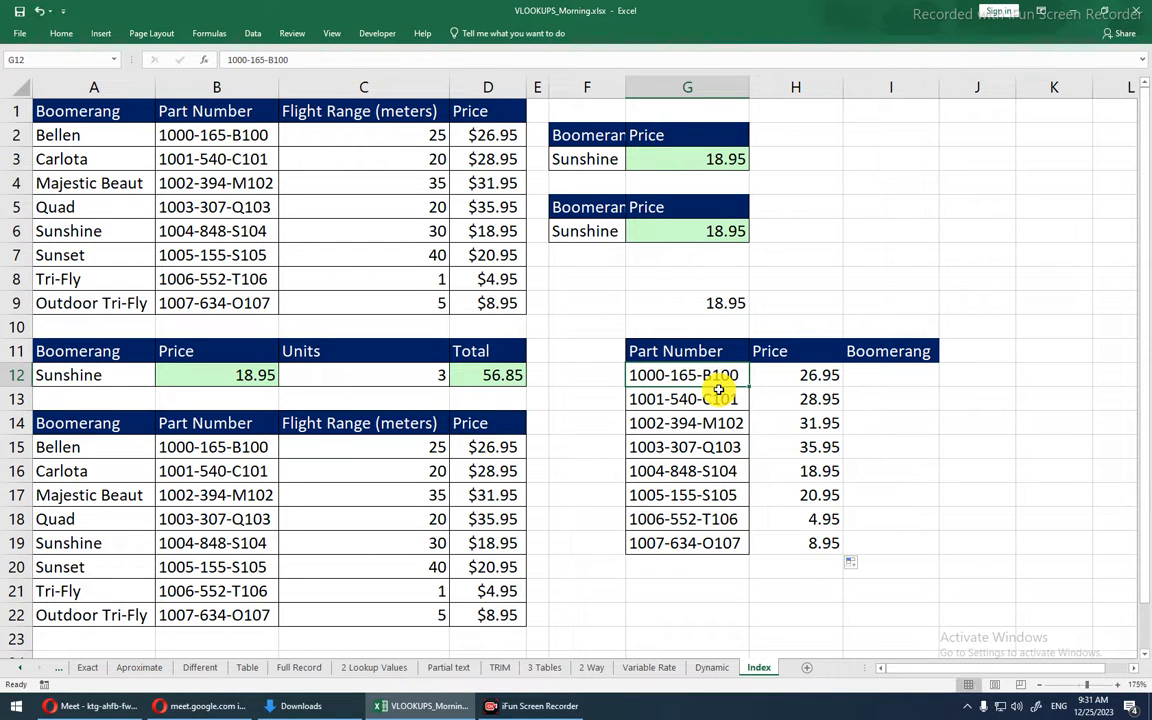
left_click(719, 548)
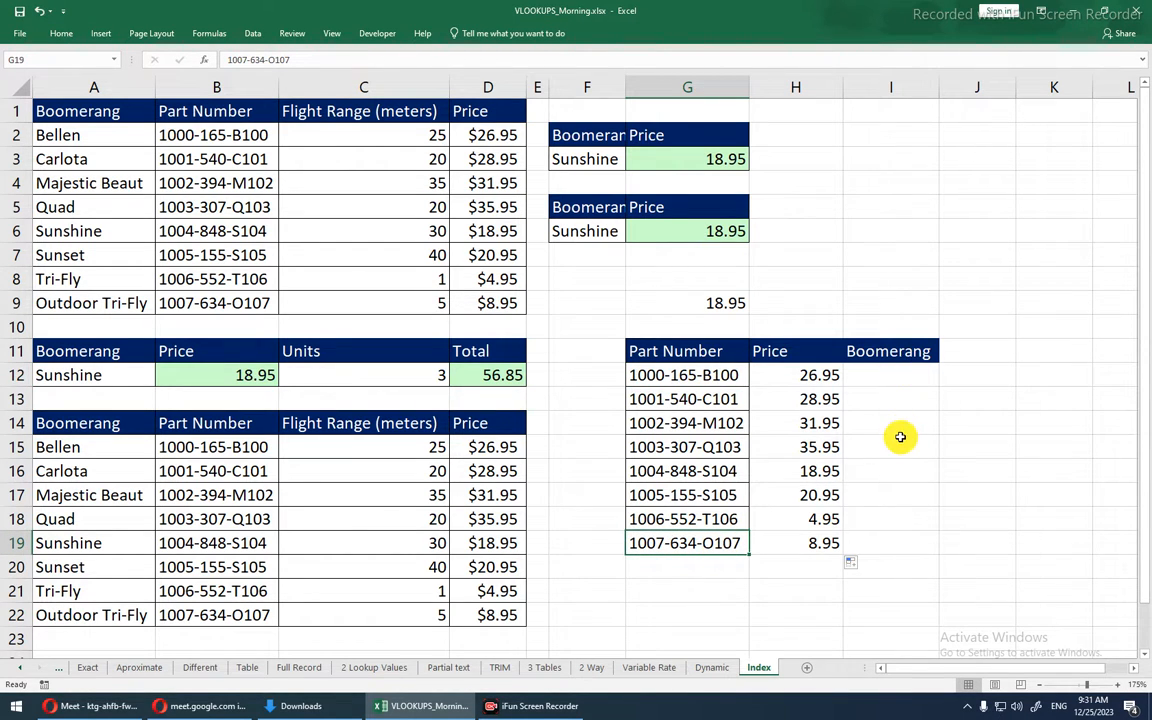
key("ctrl+c")
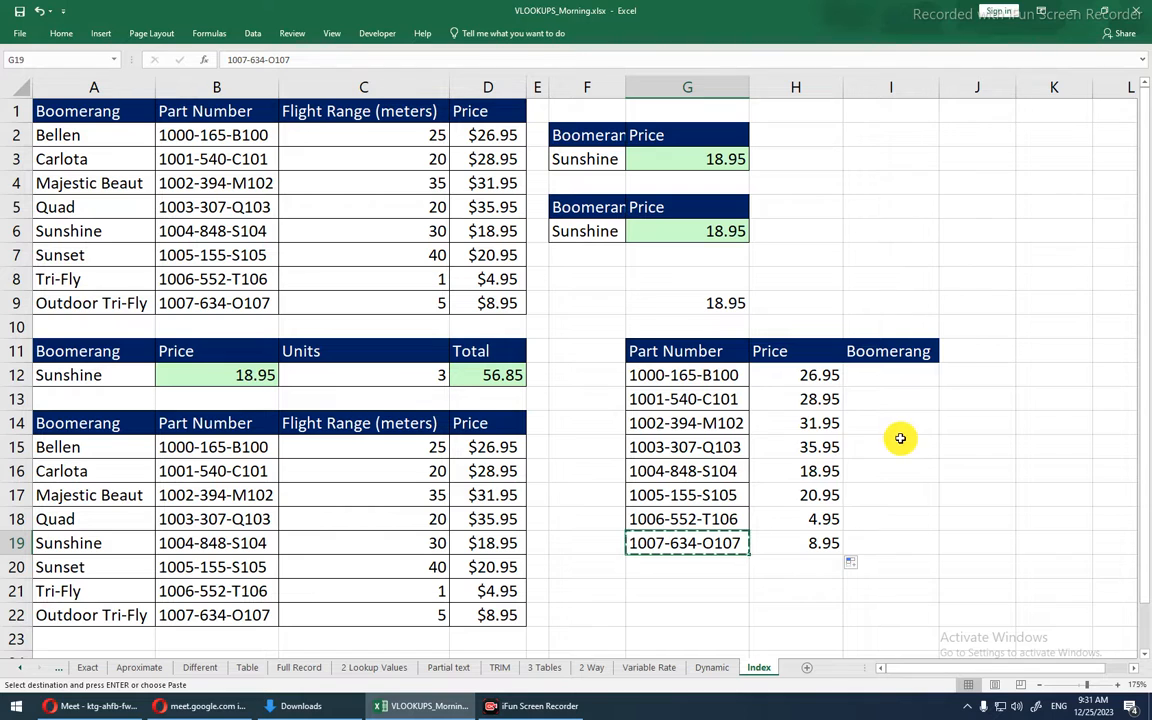
left_click(724, 374)
key("Escape")
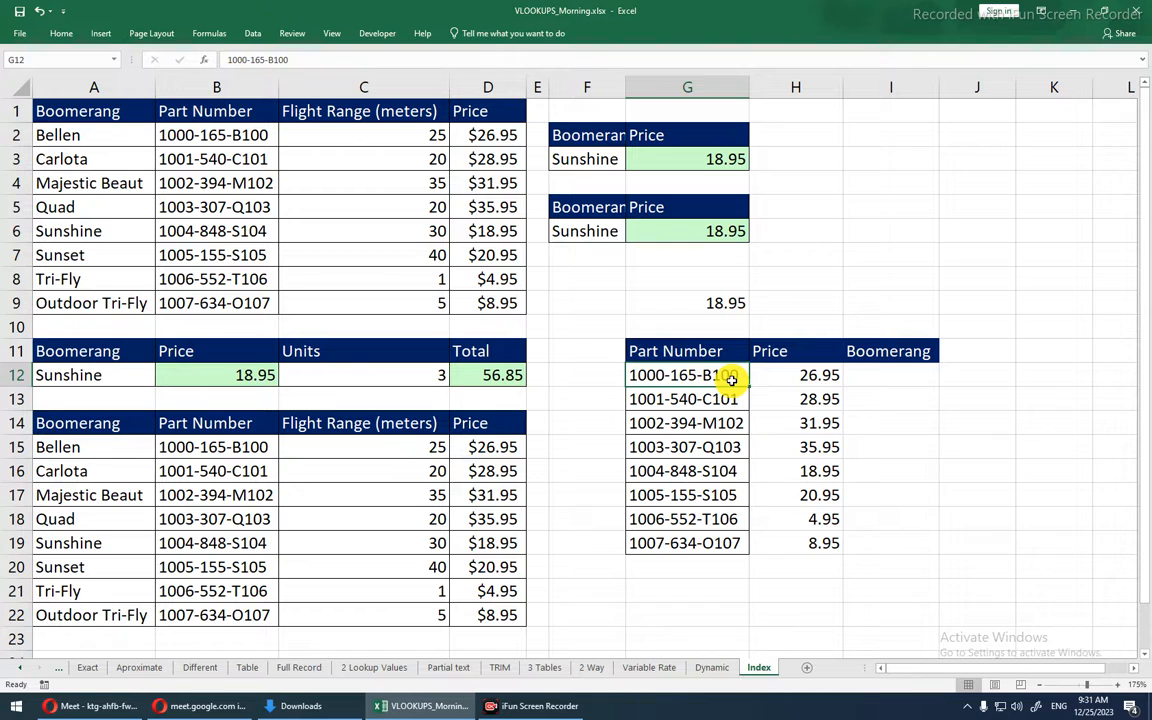
left_click(734, 542)
key("ctrl+c")
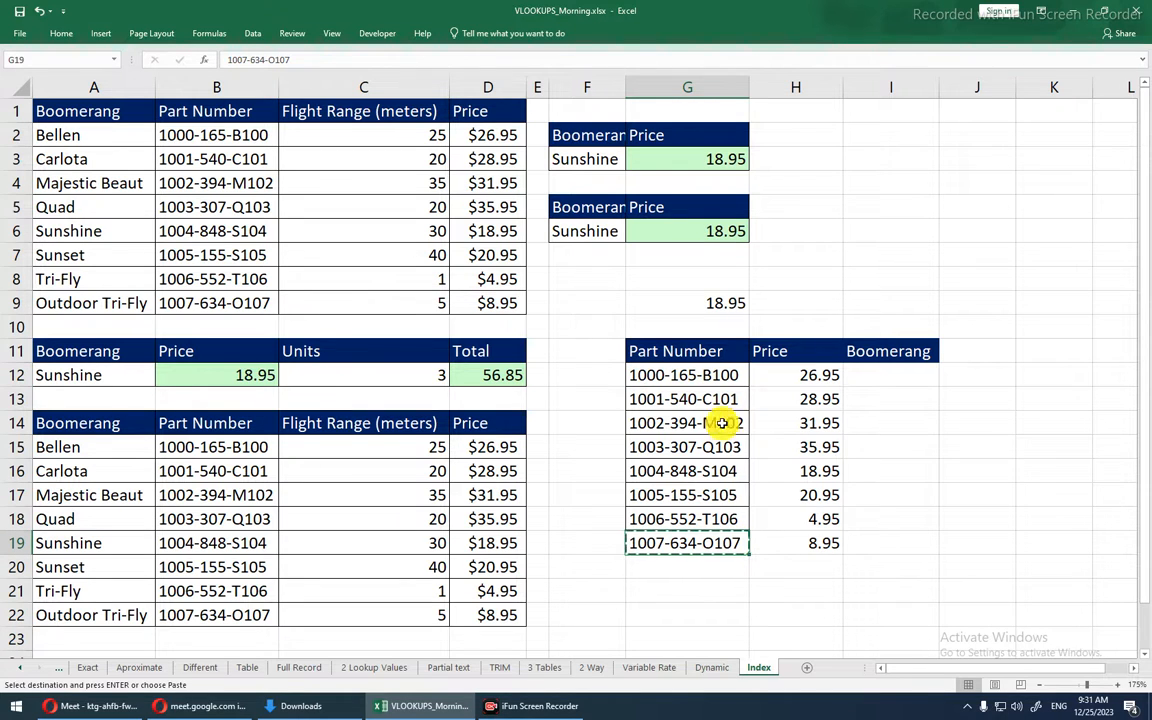
double_click(723, 374)
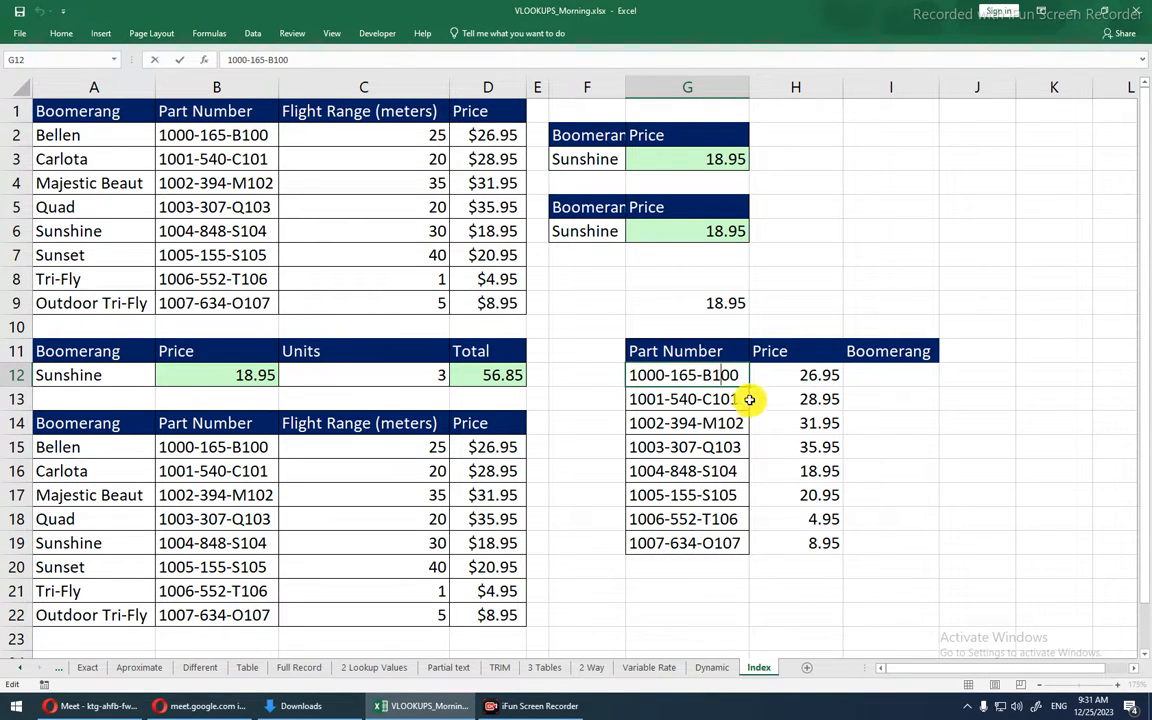
left_click(758, 398)
left_click(730, 374)
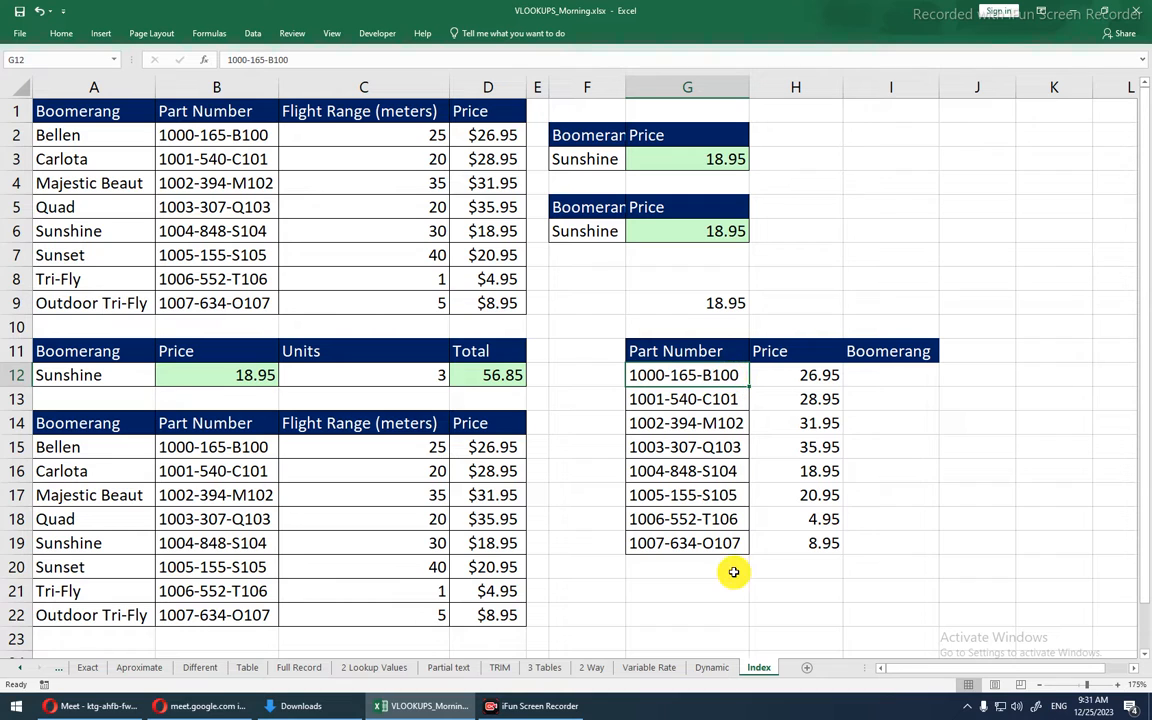
- Copy the part number 1007-634-O107 from G19 into G12, replacing the part number there
left_click(728, 542)
key("ctrl+c")
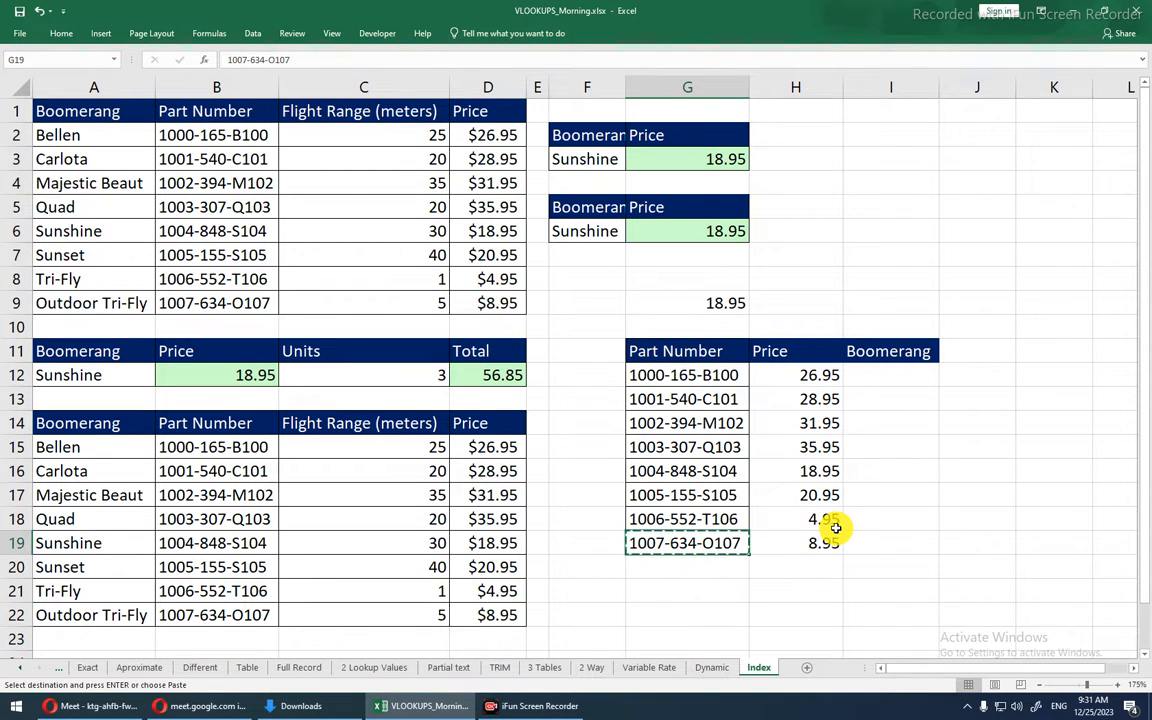
key("Up")
key("ctrl+Up")
key("Down")
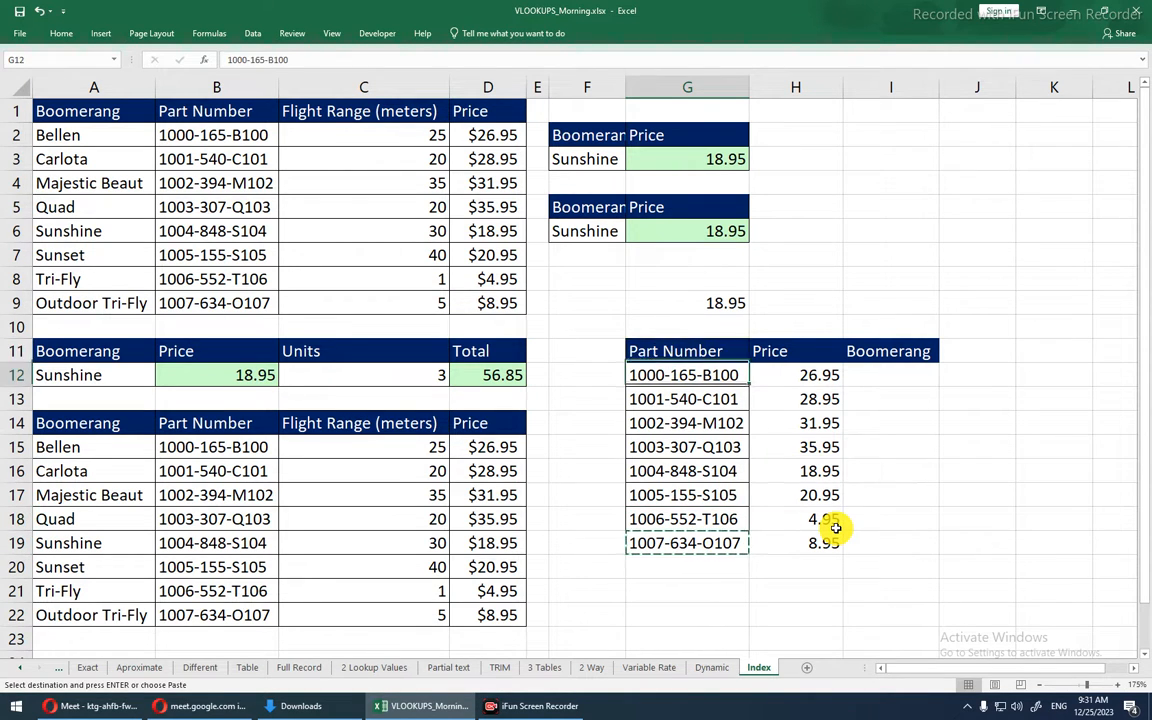
key("ctrl+v")
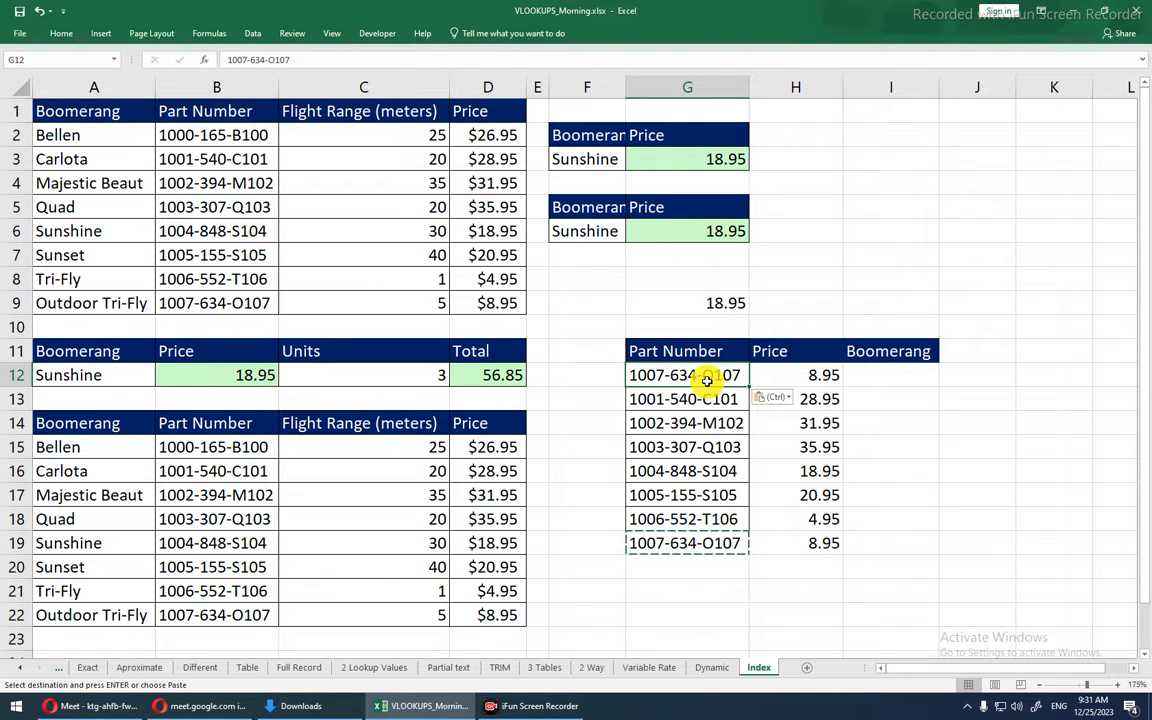
key("F2")
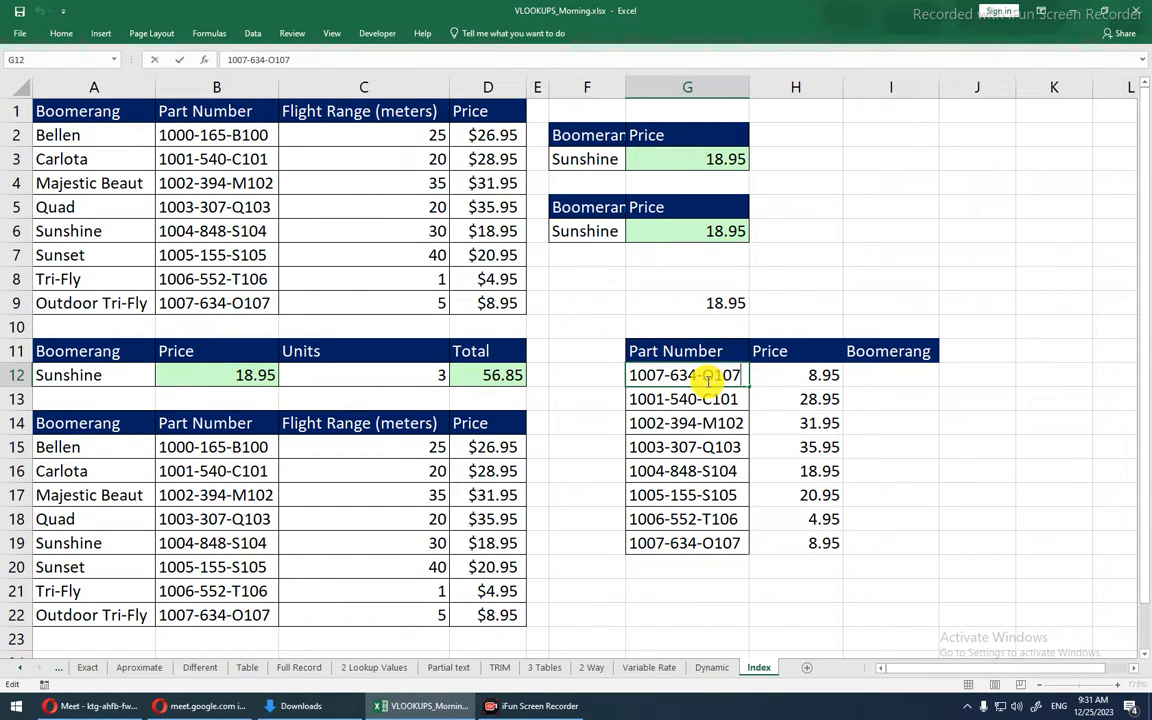
key("Escape")
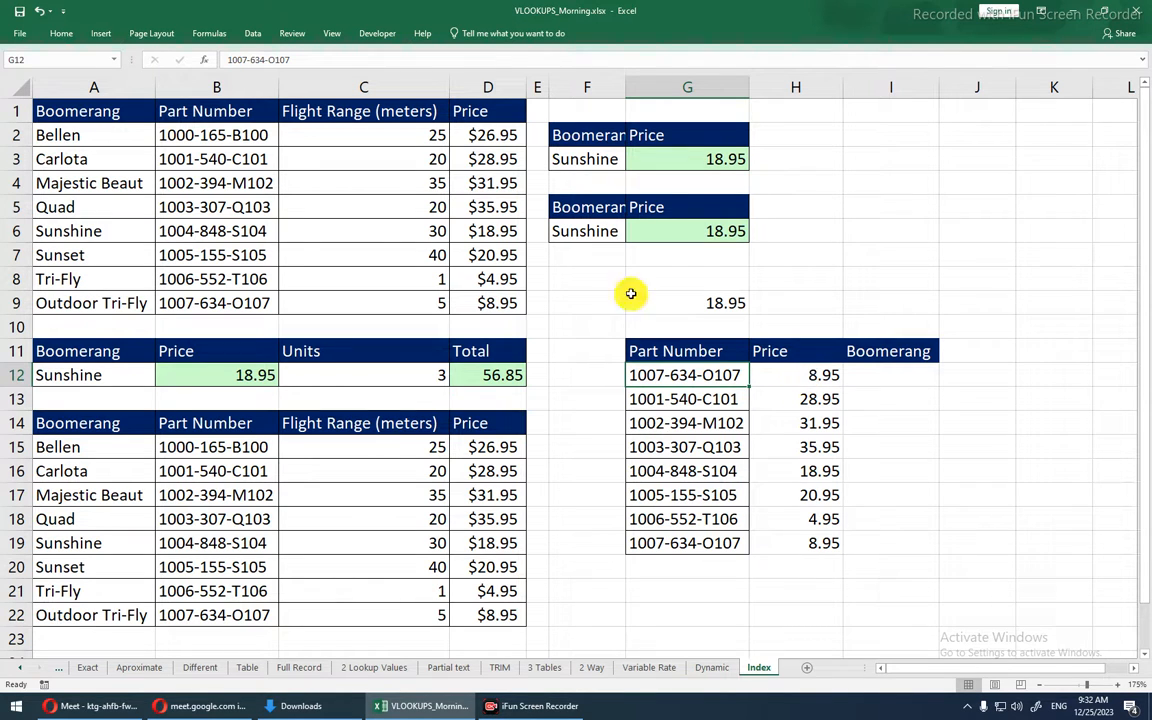
- Examine the columns of the product table in A1:D9 and the part number list in G11:G19
left_click_drag(121, 108, 461, 318)
left_click(455, 305)
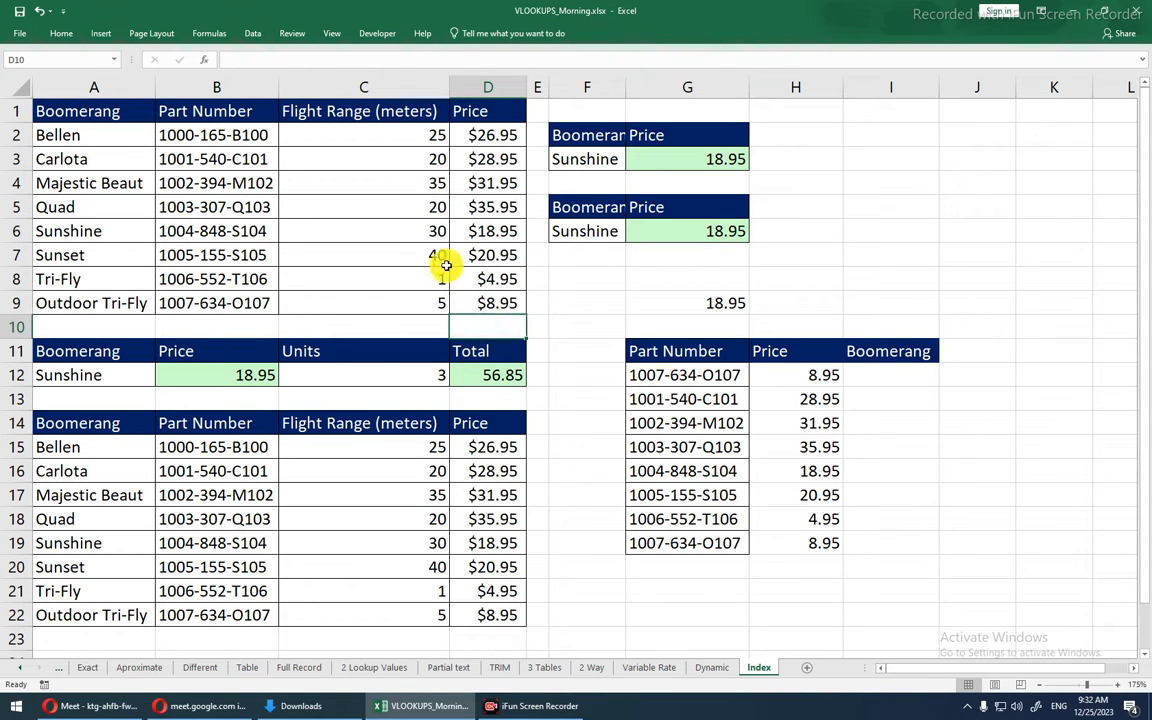
left_click_drag(488, 114, 487, 189)
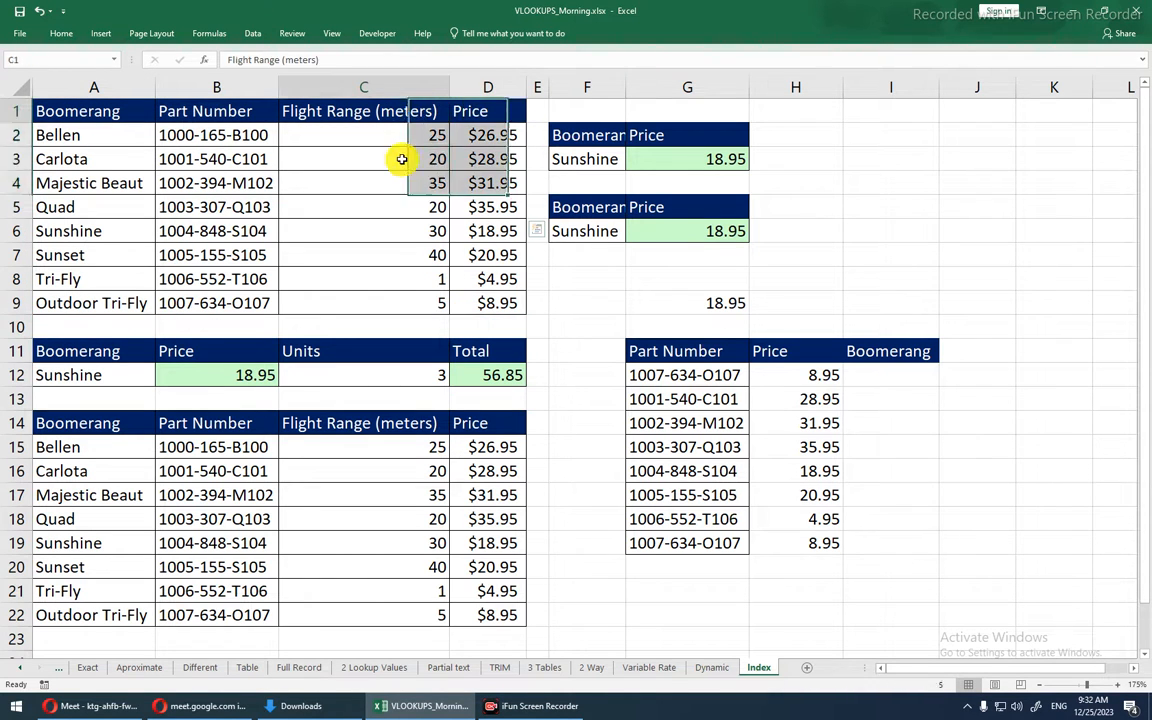
left_click_drag(262, 110, 224, 185)
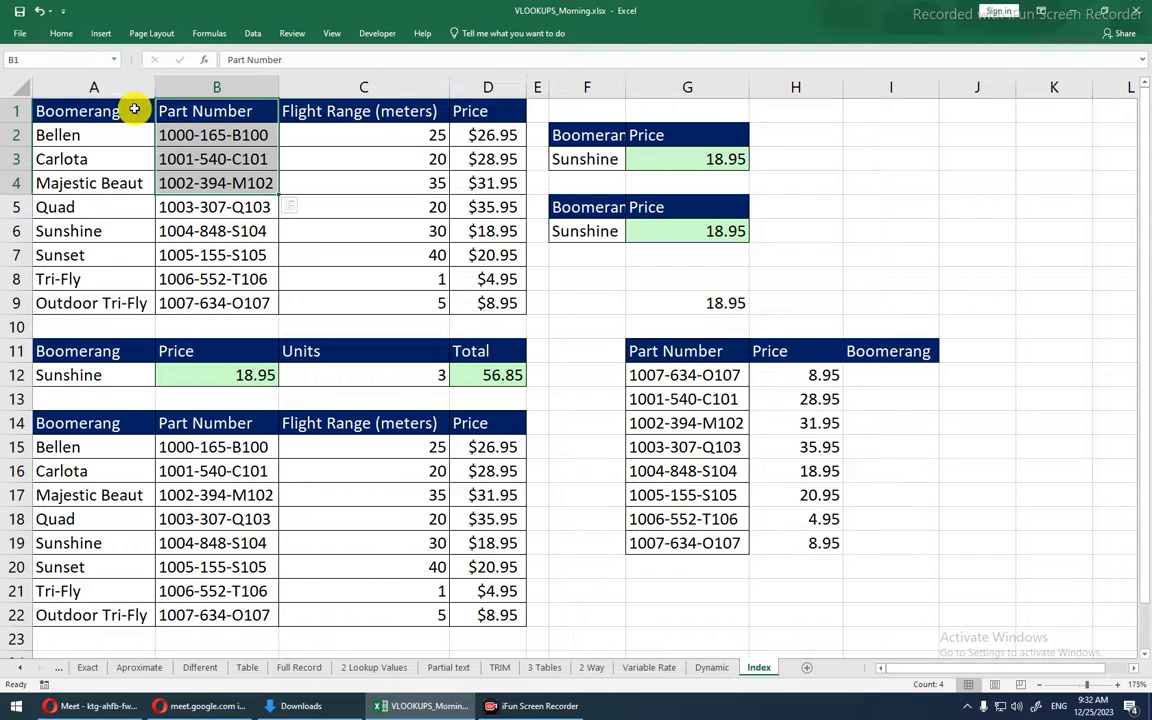
left_click_drag(134, 111, 134, 209)
left_click(913, 385)
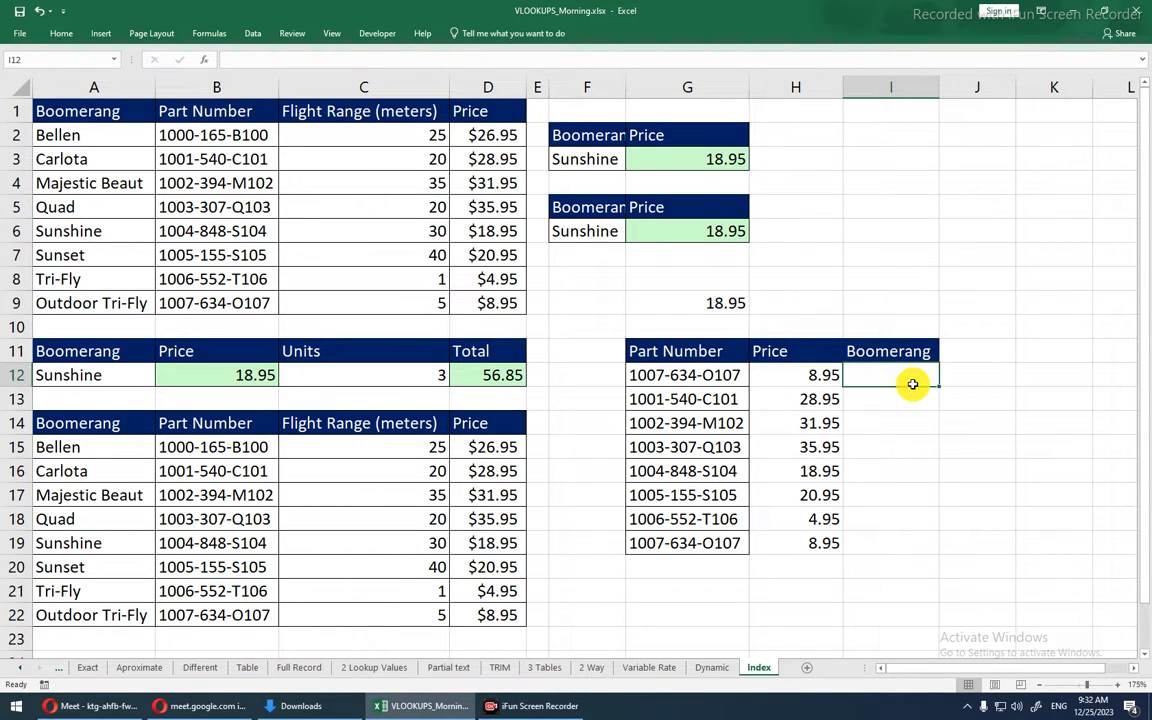
left_click_drag(692, 345, 704, 545)
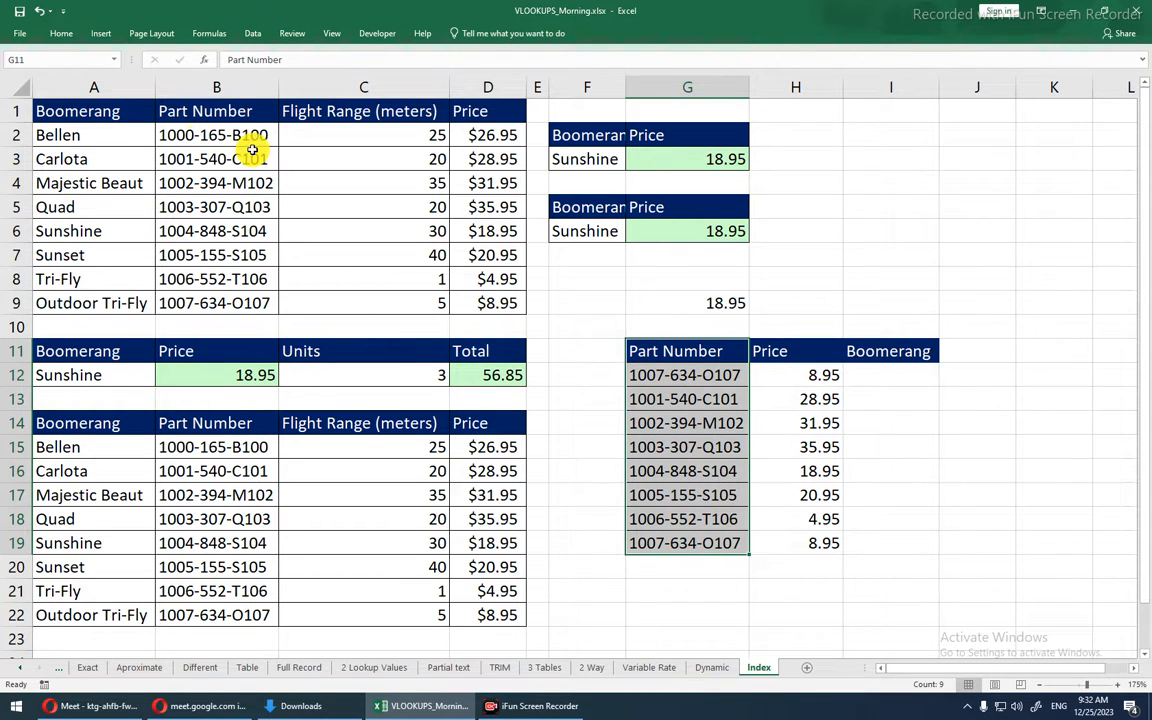
left_click_drag(256, 110, 255, 345)
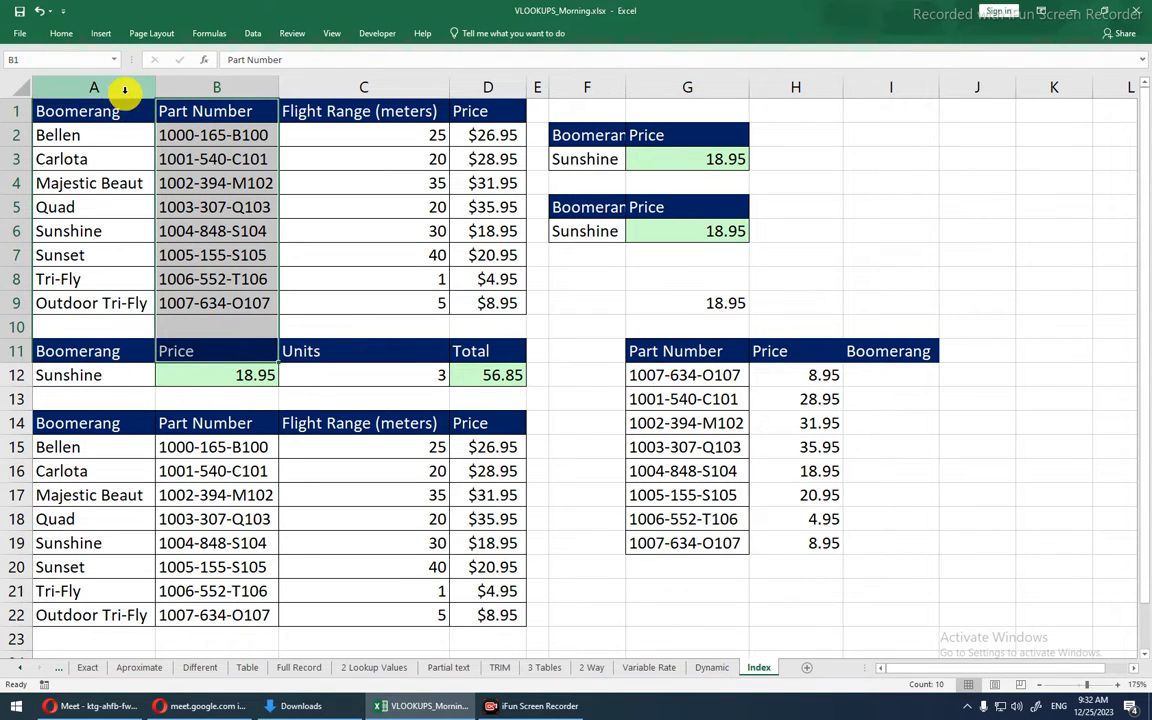
left_click_drag(116, 108, 121, 303)
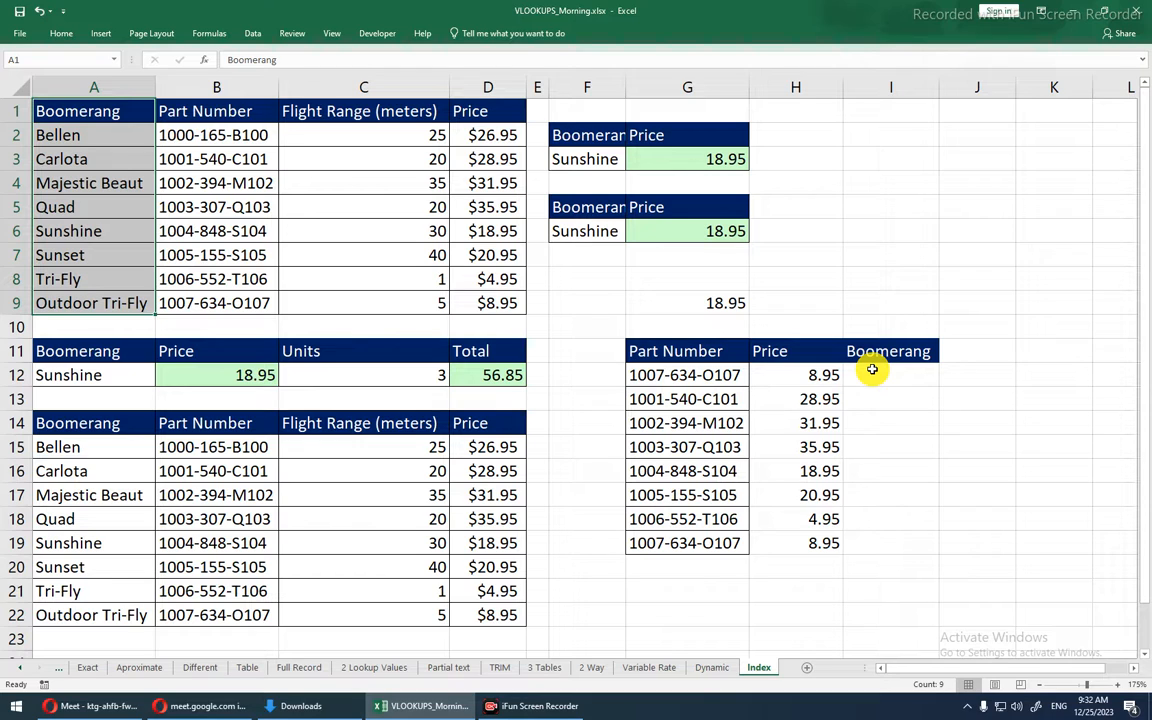
- Begin an INDEX formula in I12 with the absolute range $A$2:$D$9 as its array
double_click(872, 370)
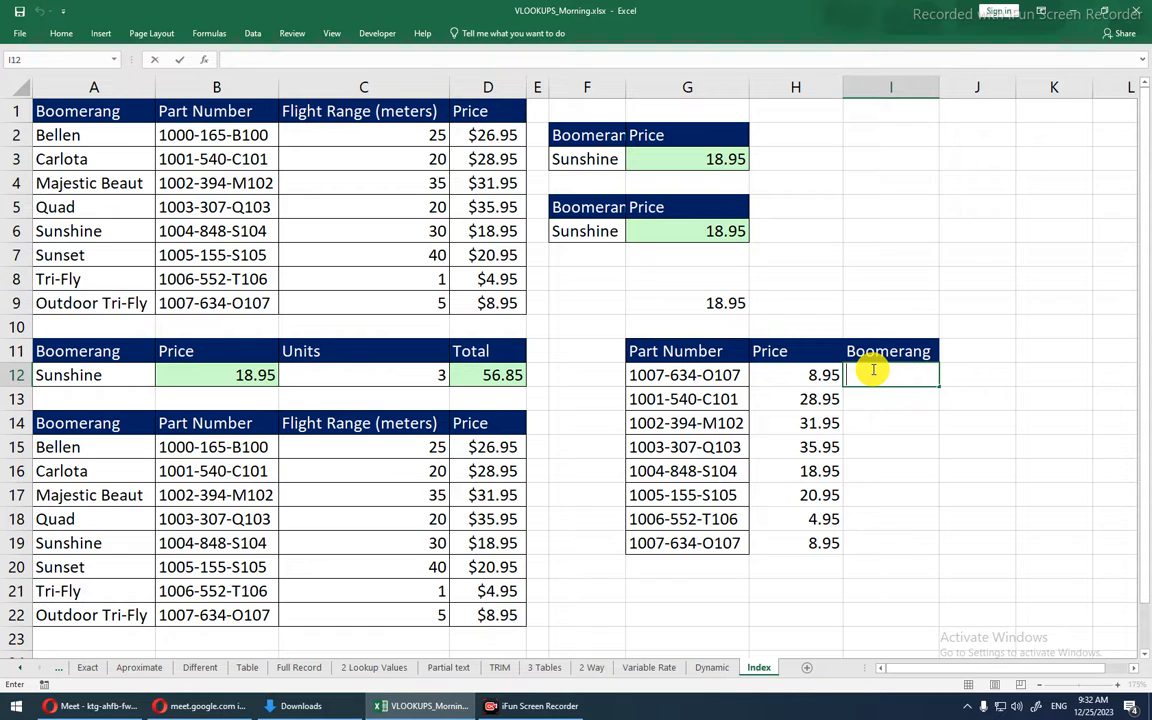
key("Escape")
type("=vl")
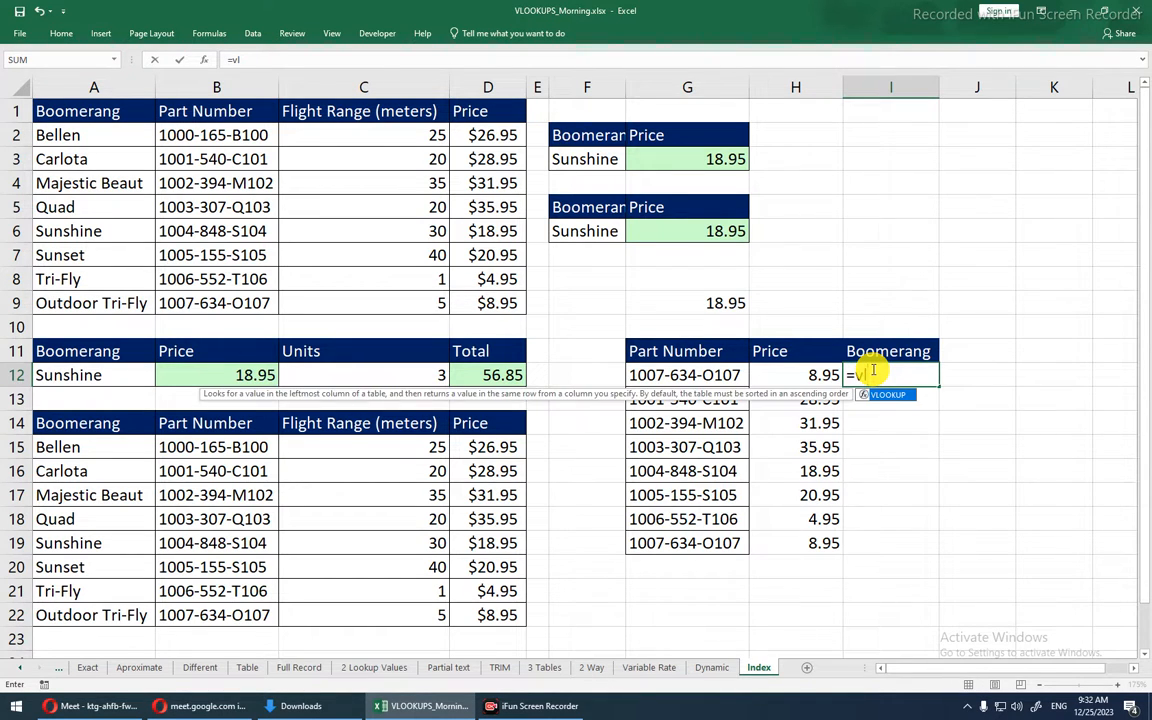
key("BackSpace")
key("BackSpace")
type("inde")
key("Tab")
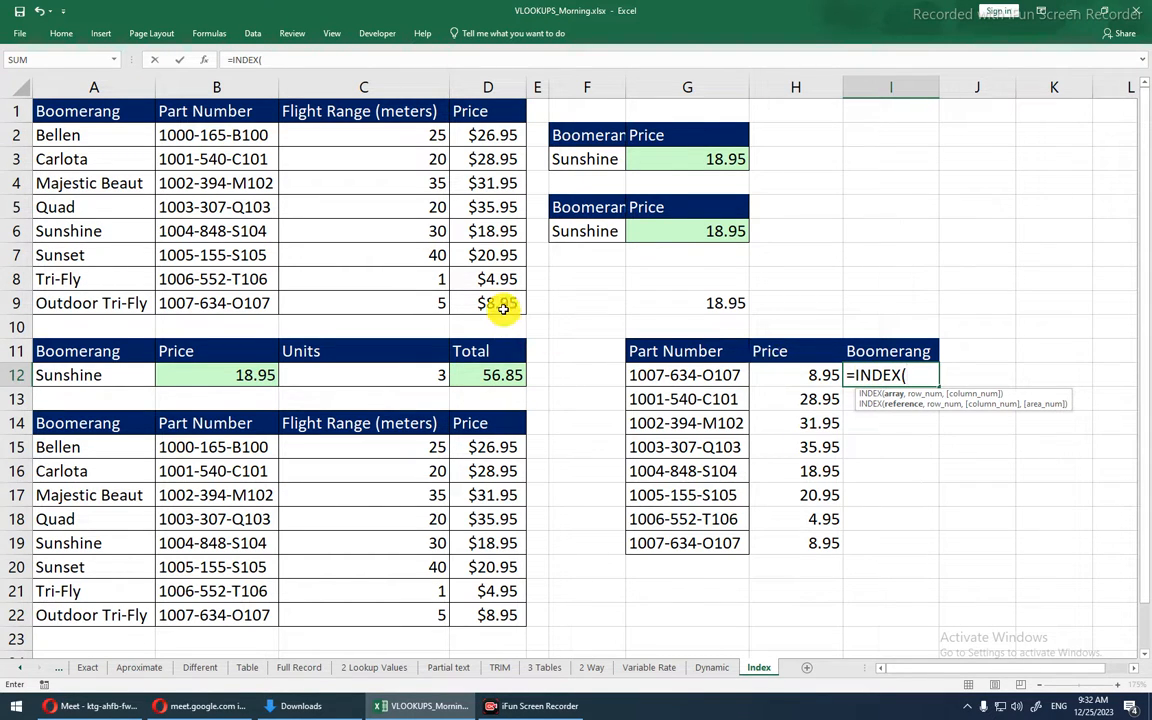
left_click(146, 135)
left_click_drag(177, 159, 459, 303)
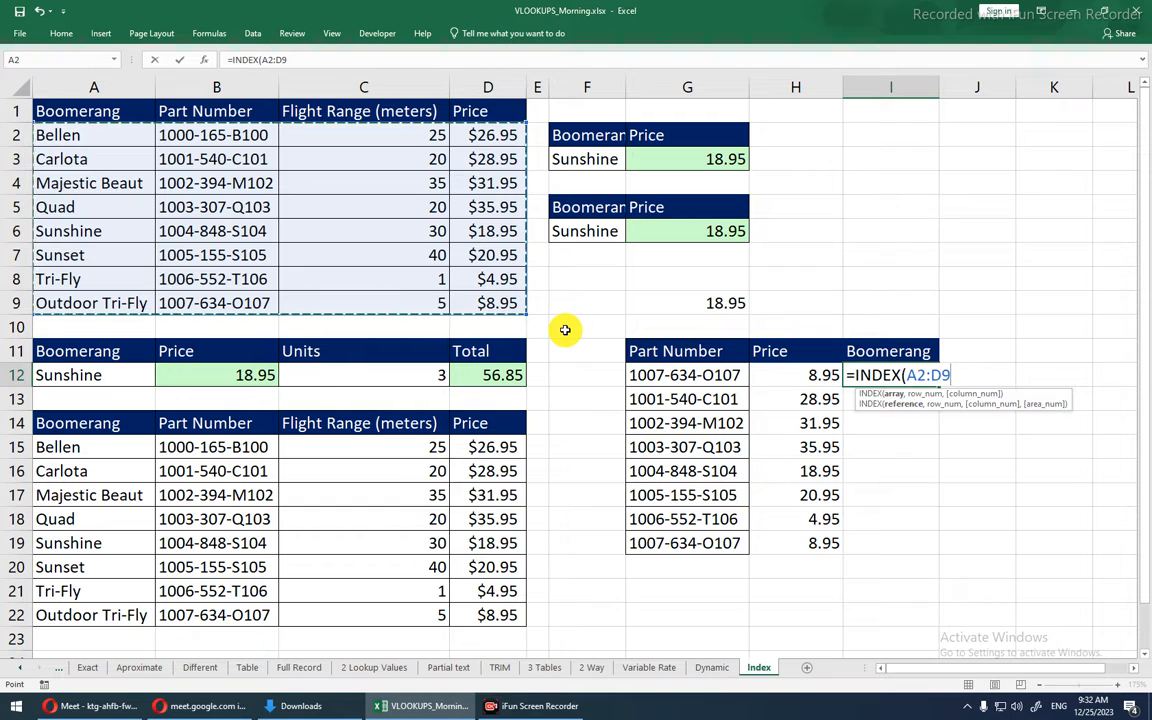
key("F4")
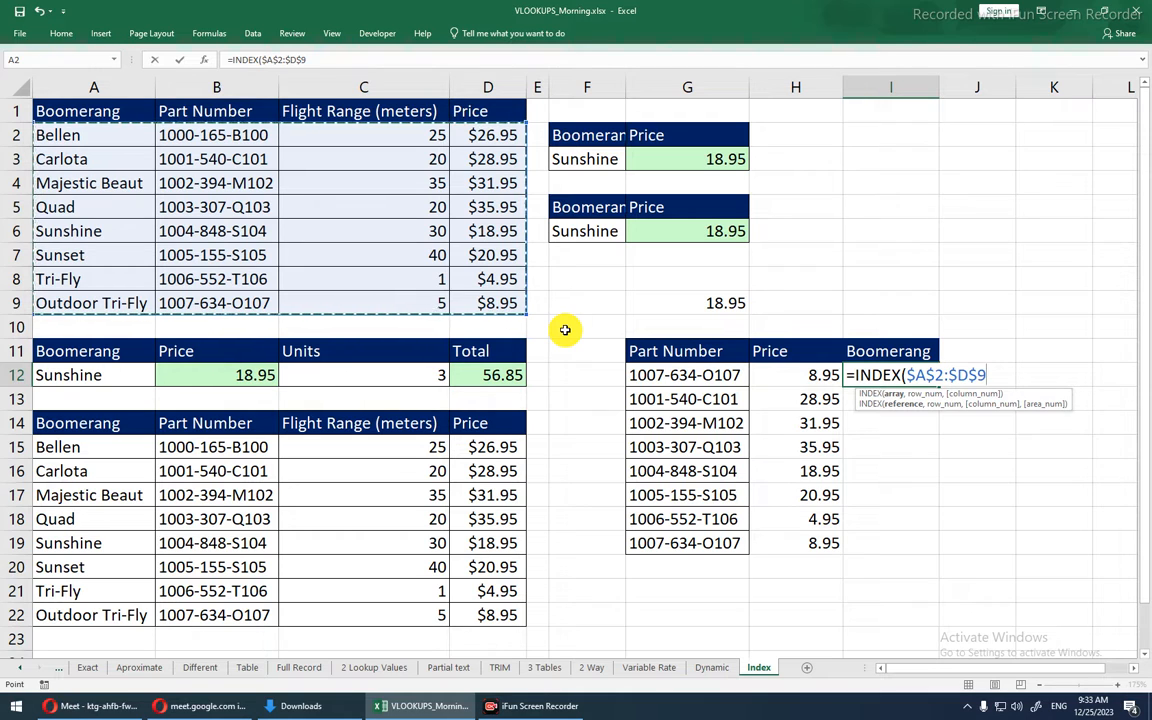
type(",")
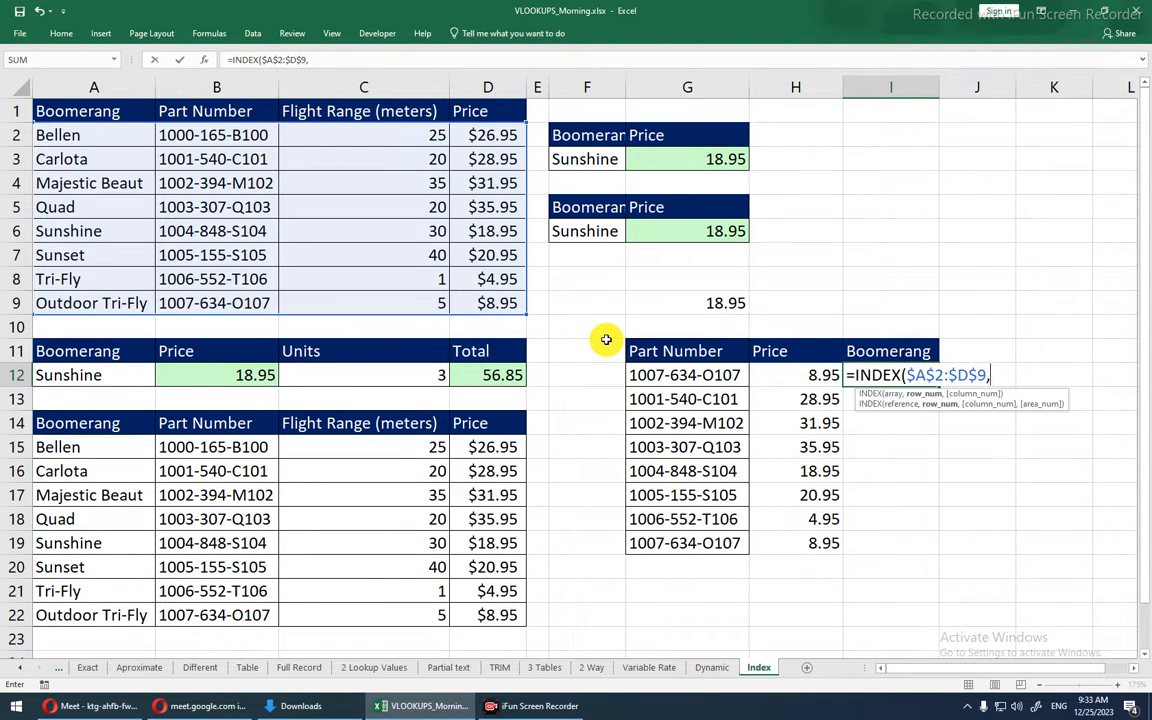
- Add MATCH(G12,$B$2:$B$9,0) as the row number of the INDEX formula in I12
type("mat")
key("Tab")
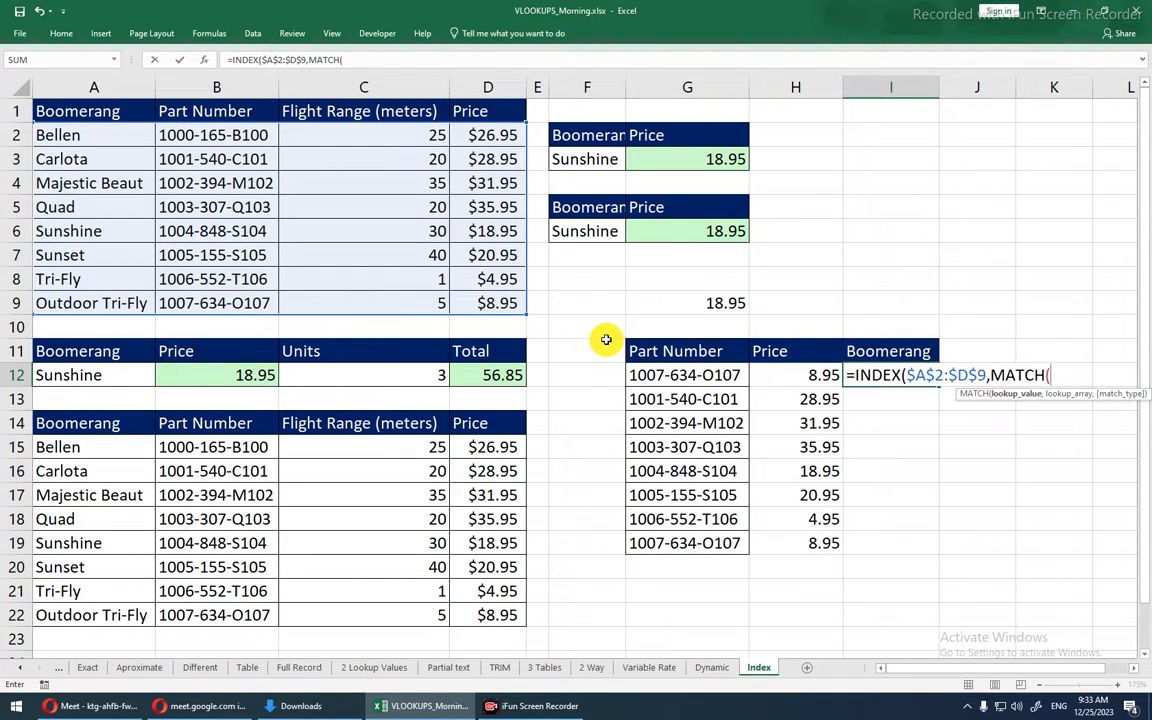
left_click(692, 375)
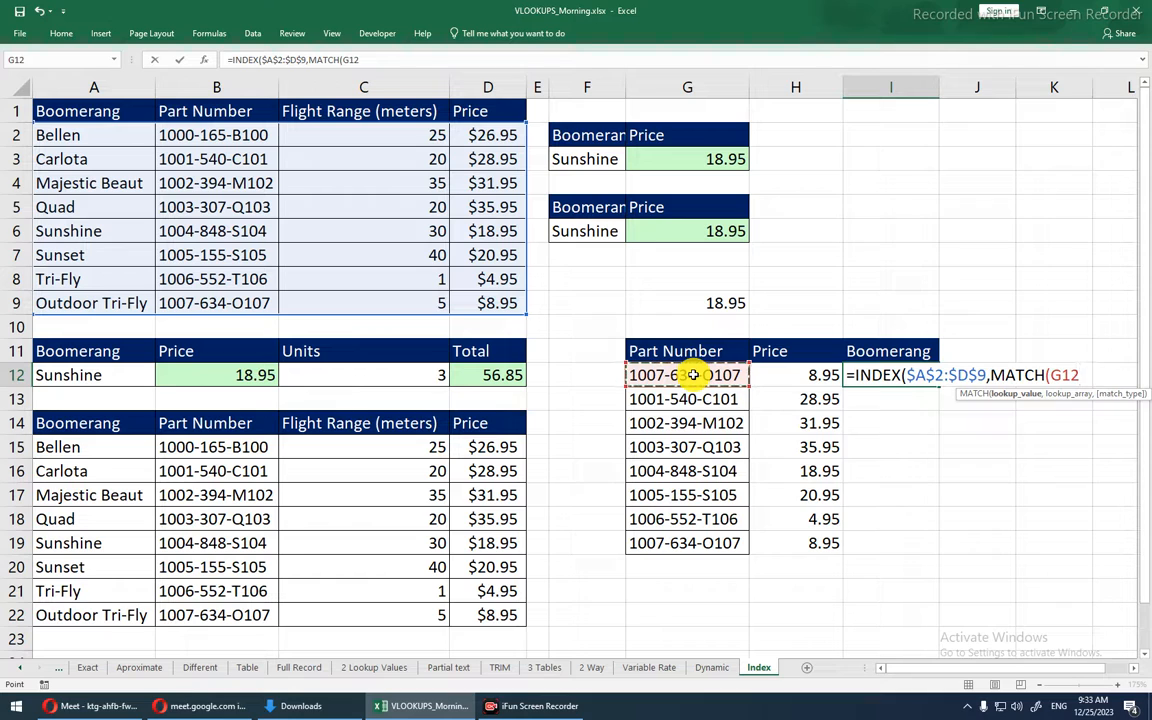
type(",")
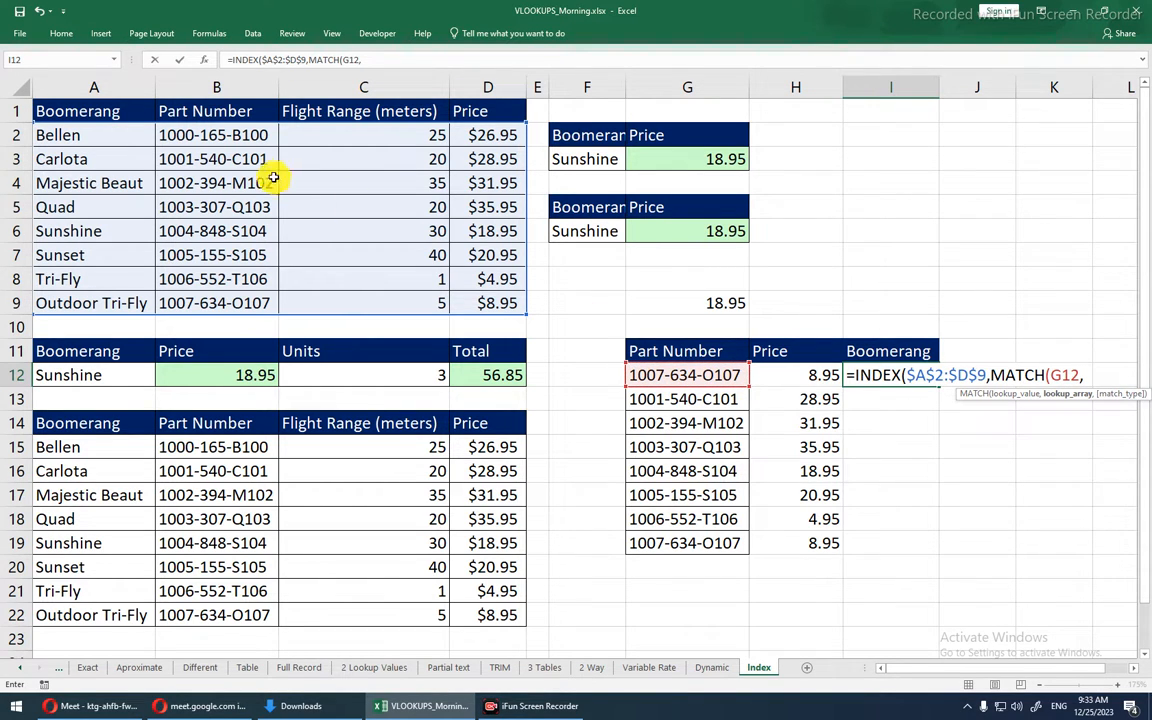
left_click_drag(236, 133, 232, 298)
left_click(234, 134)
key("ctrl+shift+Down")
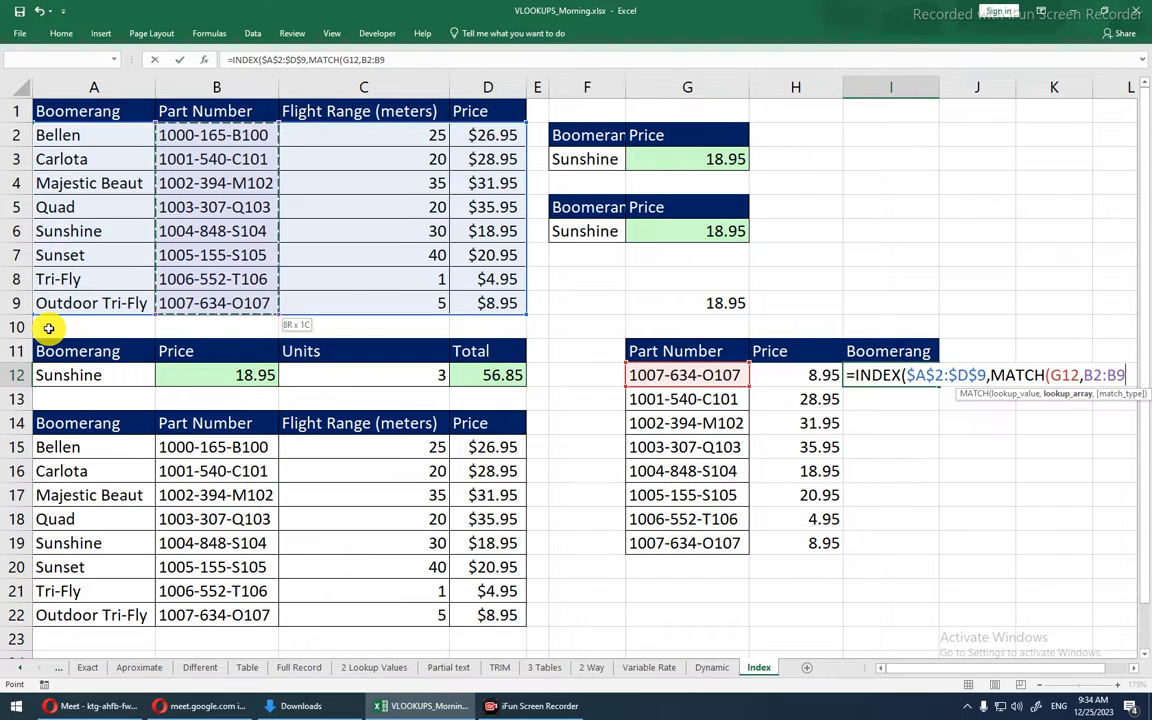
key("F4")
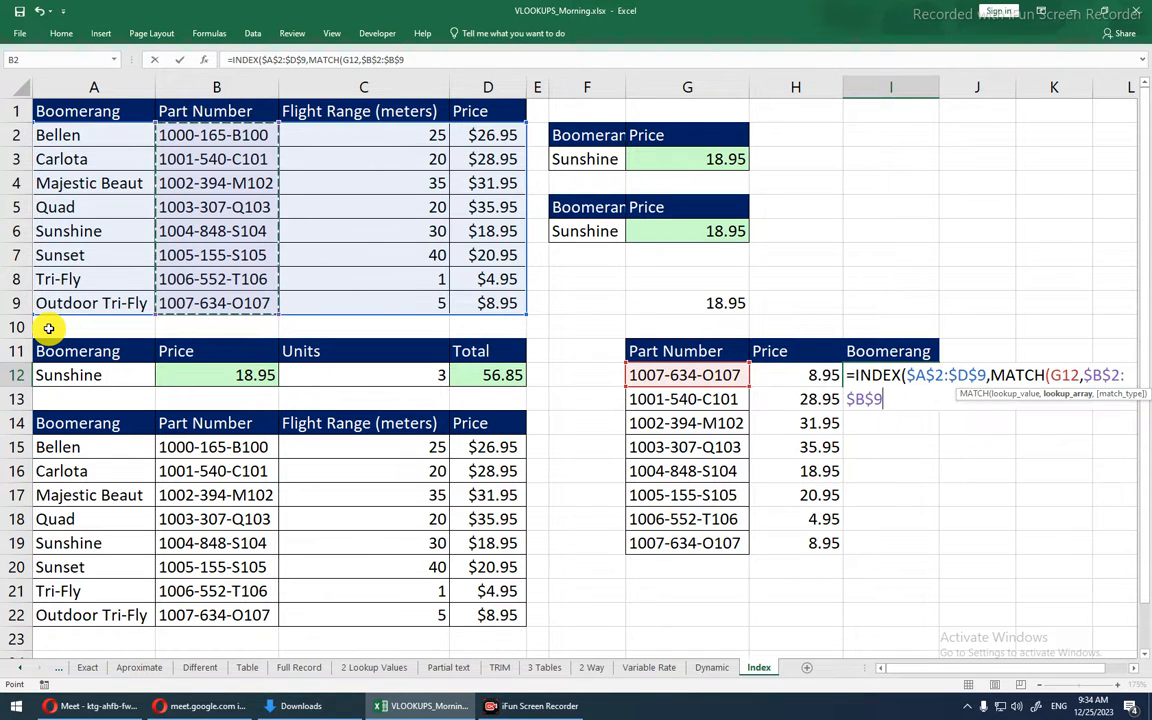
type(",0)")
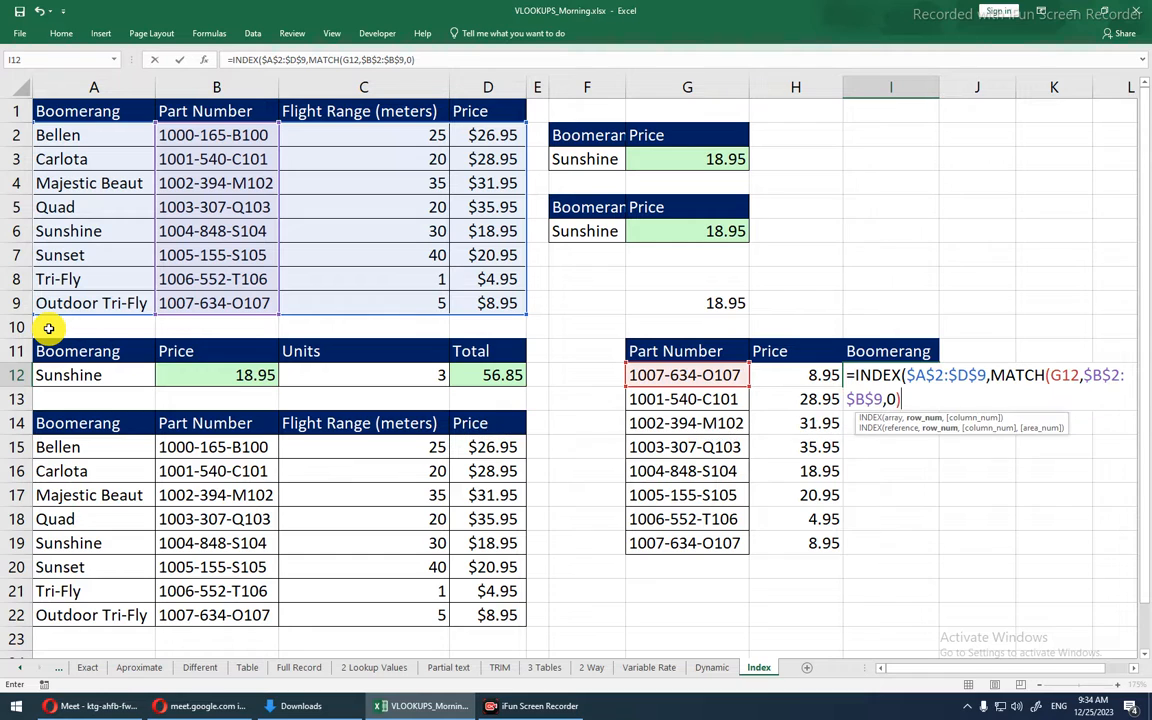
- Finish the INDEX formula in I12 with column number 1, accepting the suggested closing-parenthesis correction
type(",")
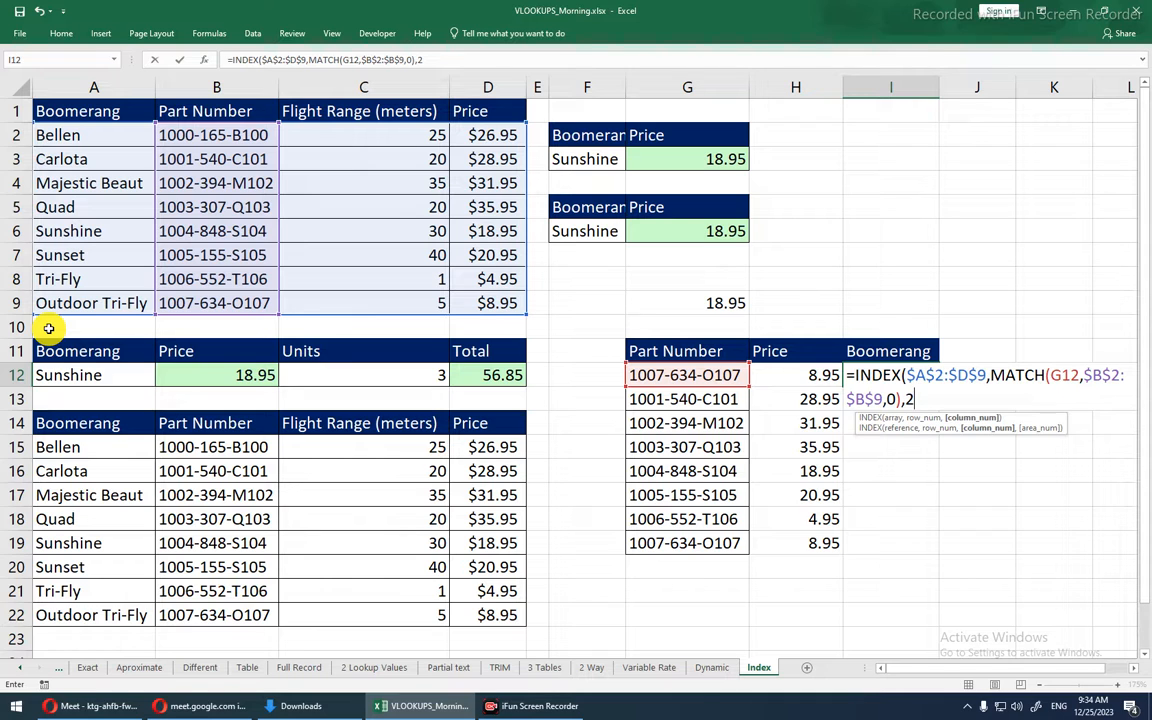
type("1")
key("Return")
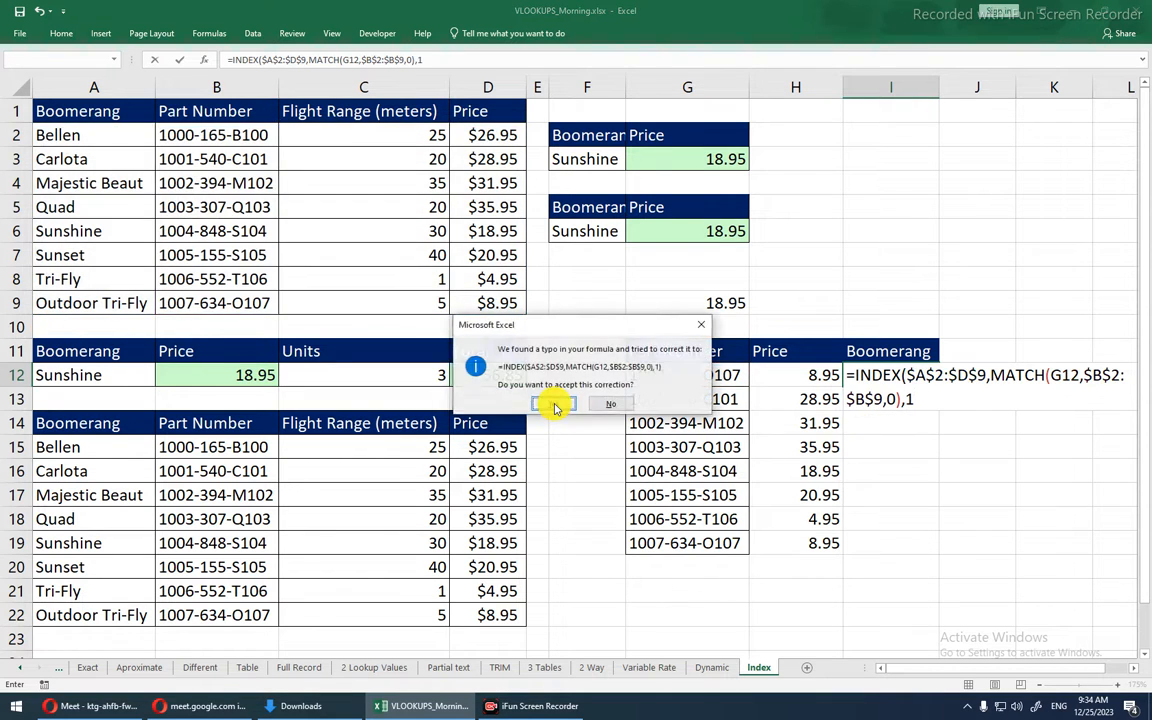
left_click(553, 403)
- Fill the boomerang name formula from I12 down to I19, and check the row 18 result in G18:I18
left_click(868, 379)
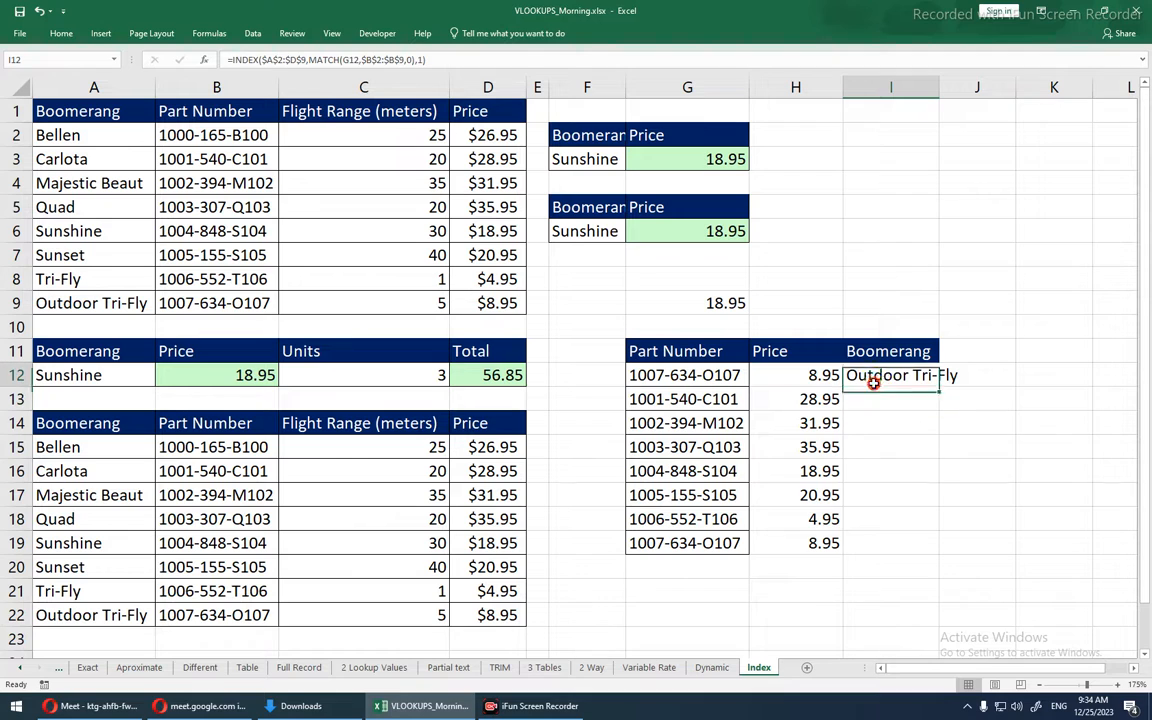
double_click(939, 388)
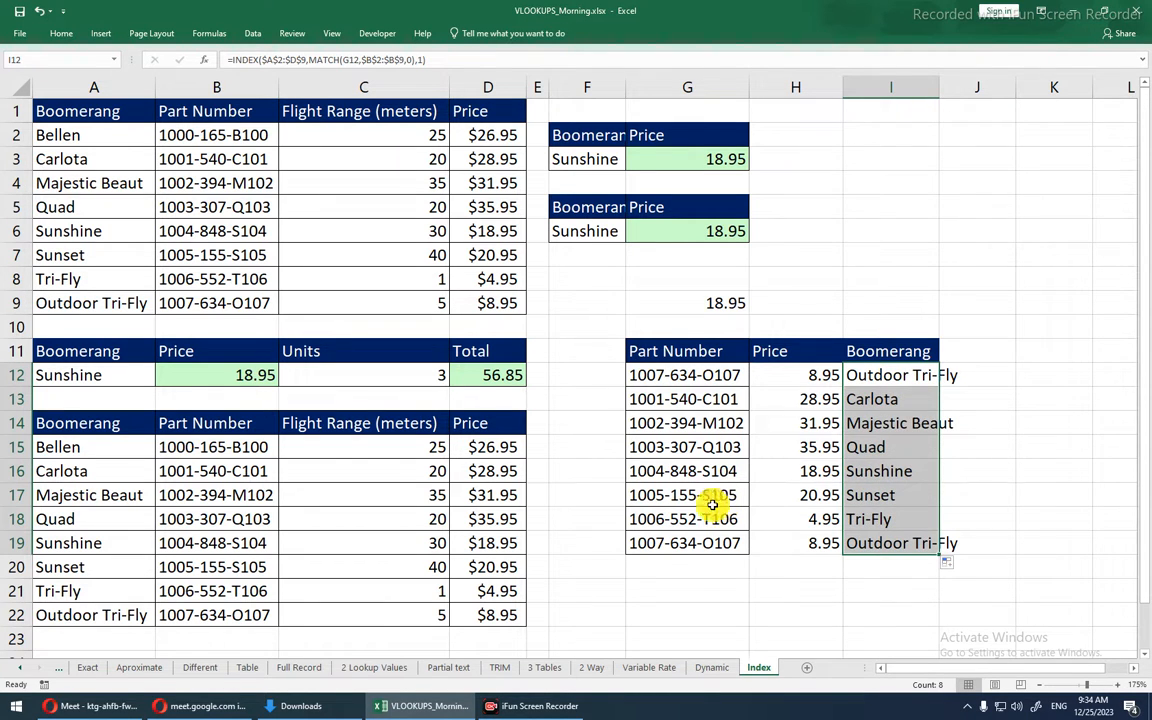
left_click(660, 522)
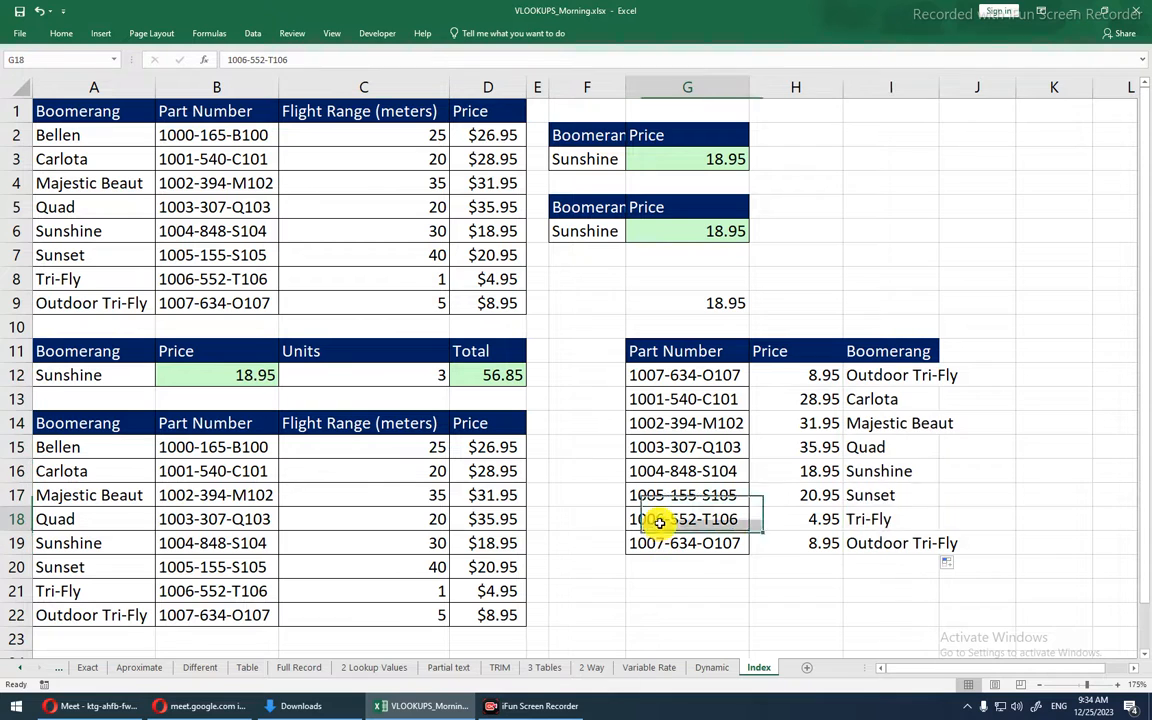
left_click_drag(660, 522, 862, 519)
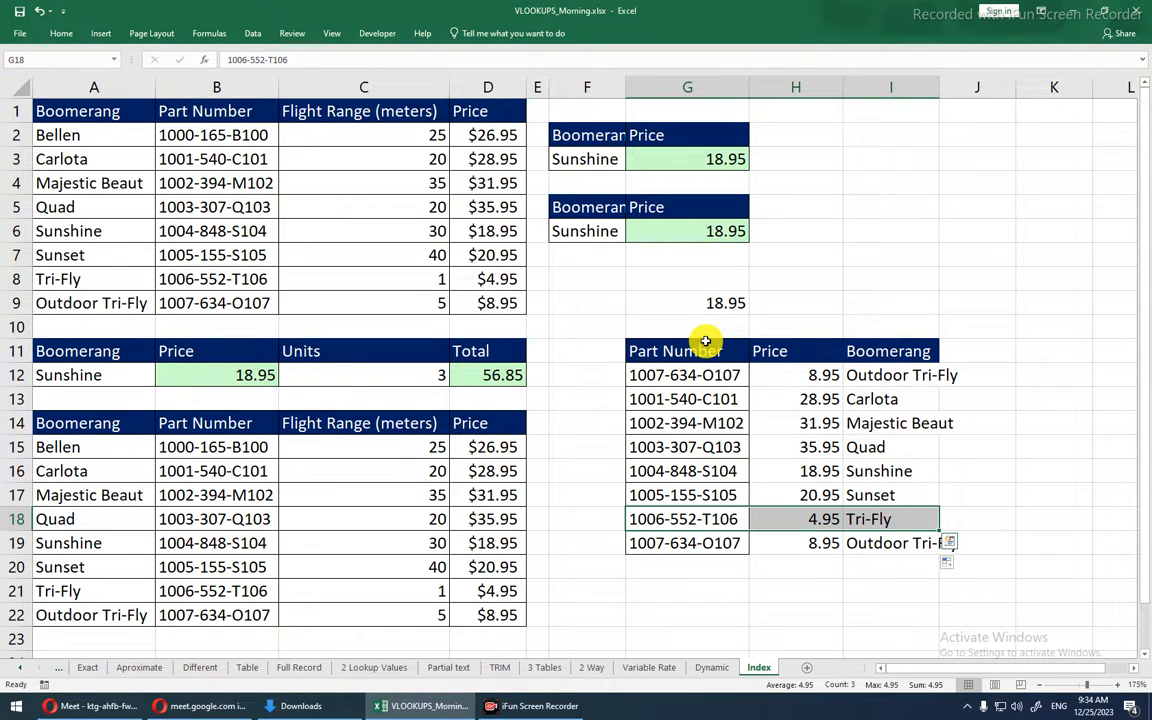
left_click_drag(705, 342, 886, 541)
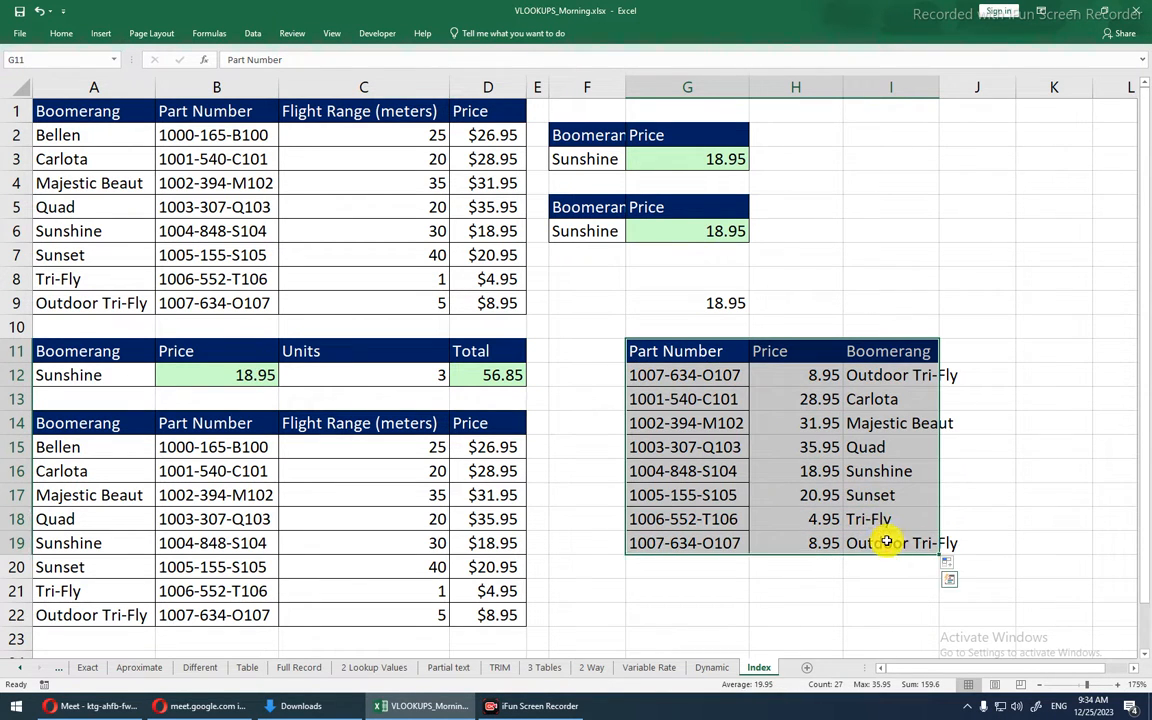
left_click(886, 541)
left_click_drag(640, 345, 875, 448)
left_click(875, 448)
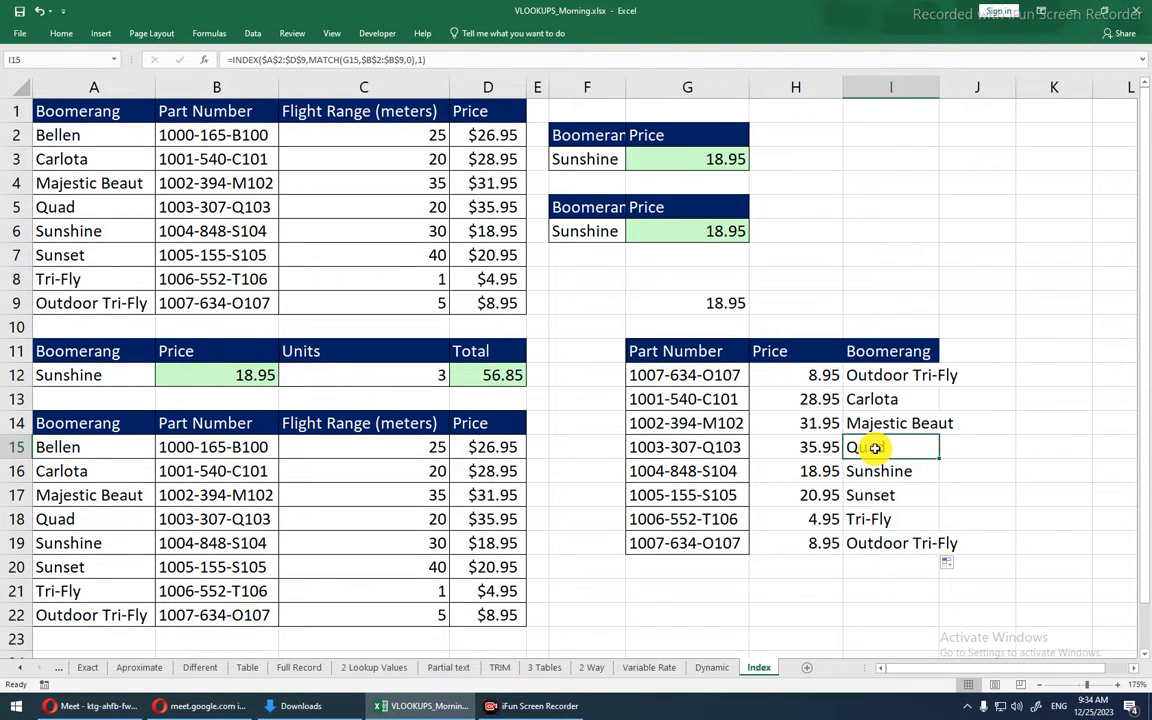
key("ctrl+shift+Up")
key("ctrl+shift+Left")
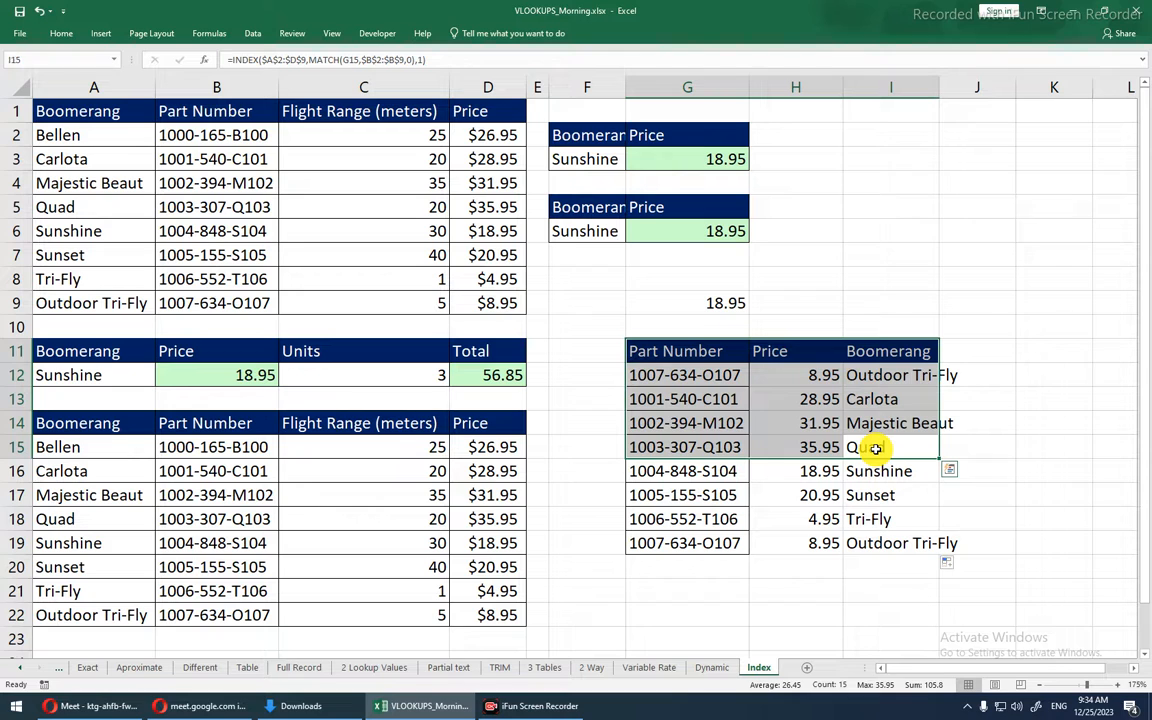
key("ctrl+c")
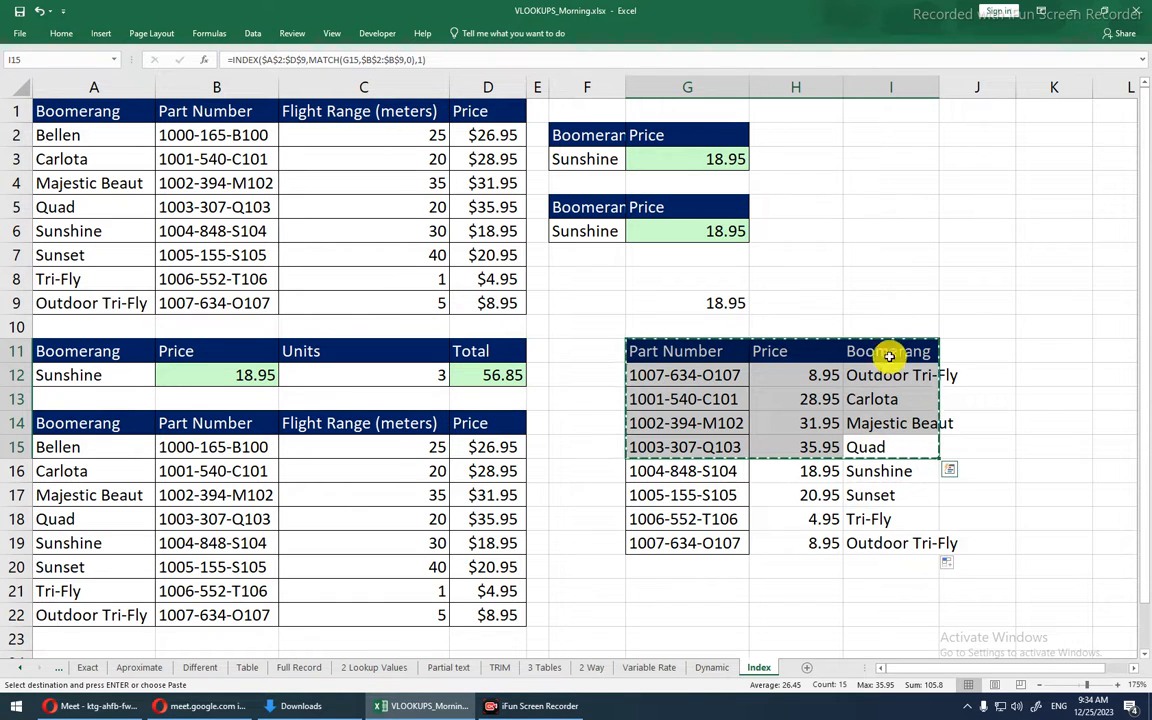
left_click(825, 184)
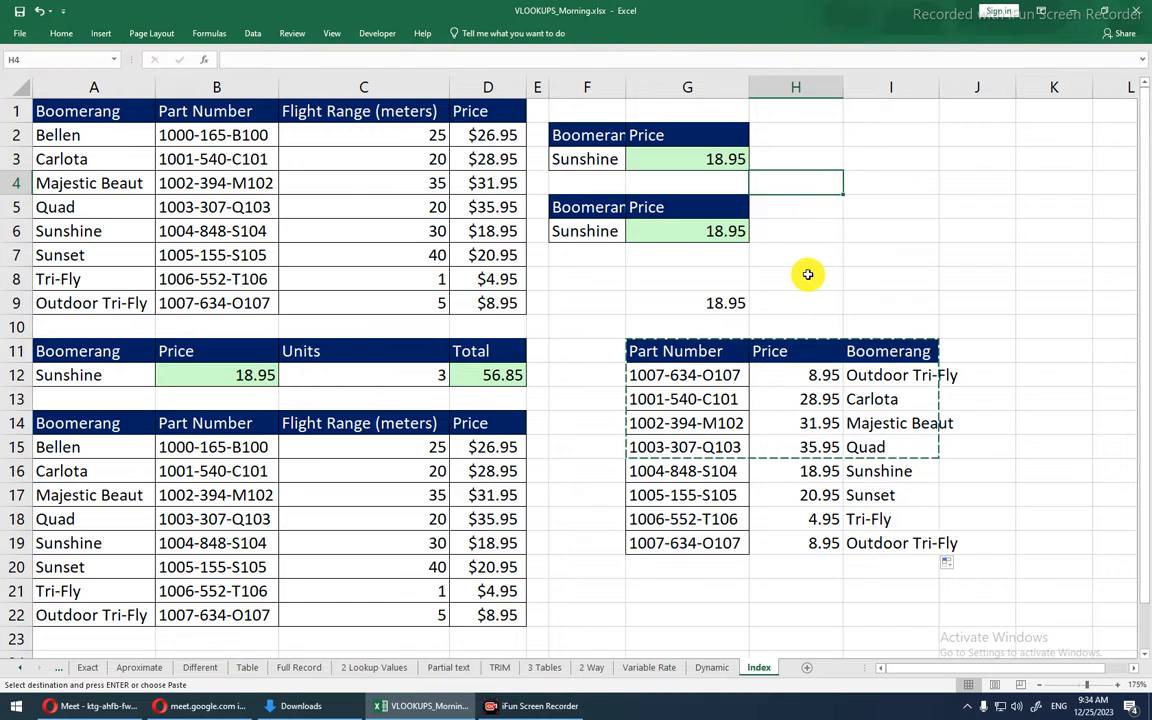
scroll(806, 273, "down", 4)
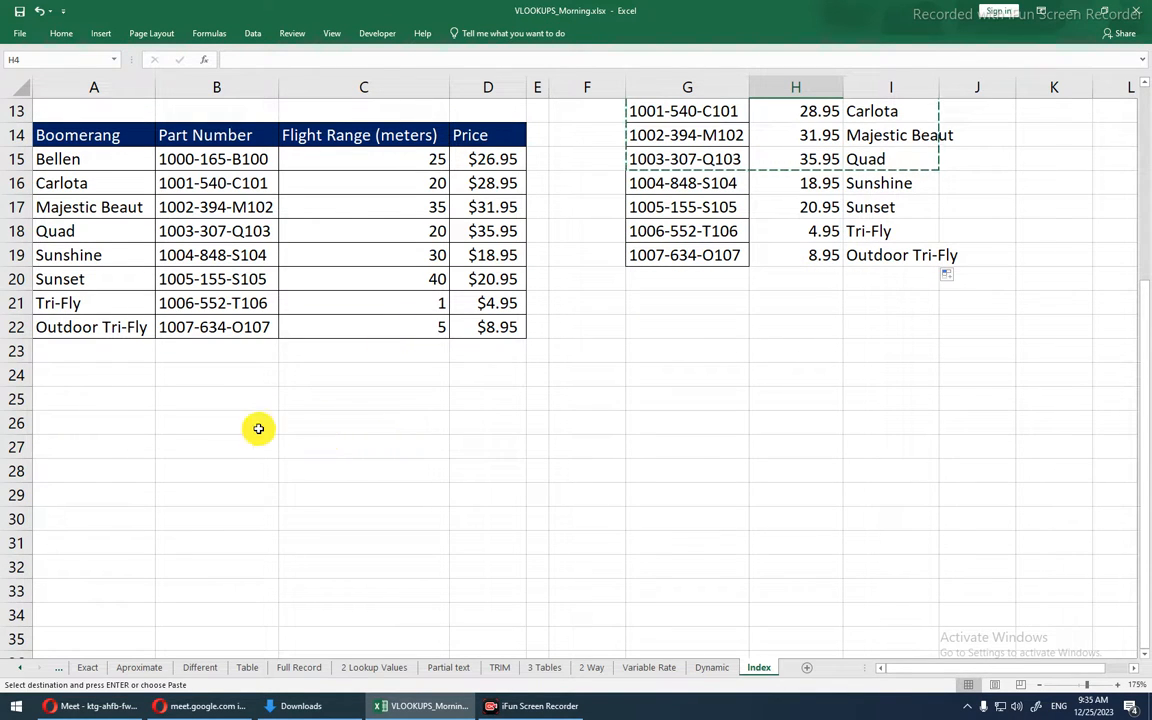
left_click(228, 420)
key("Escape")
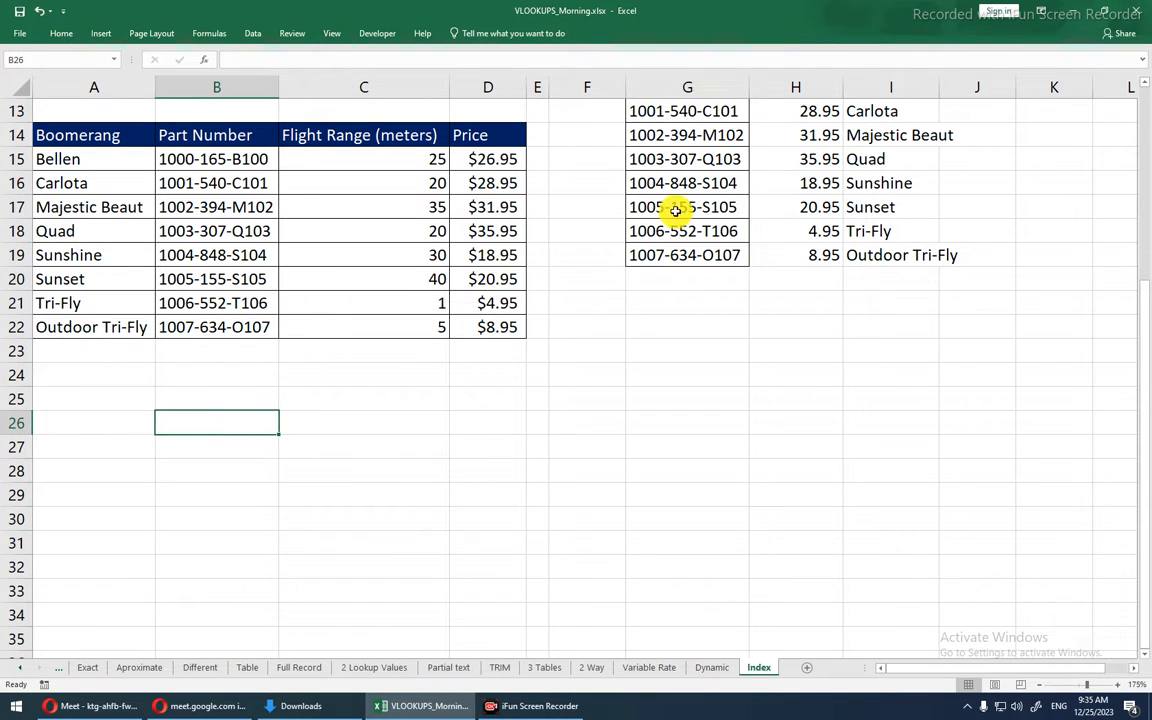
- Copy the header and first two rows of the part number table, G11:I13, to the empty area starting at B26
scroll(676, 210, "up", 2)
left_click_drag(676, 213, 874, 263)
key("ctrl+c")
scroll(455, 483, "down", 3)
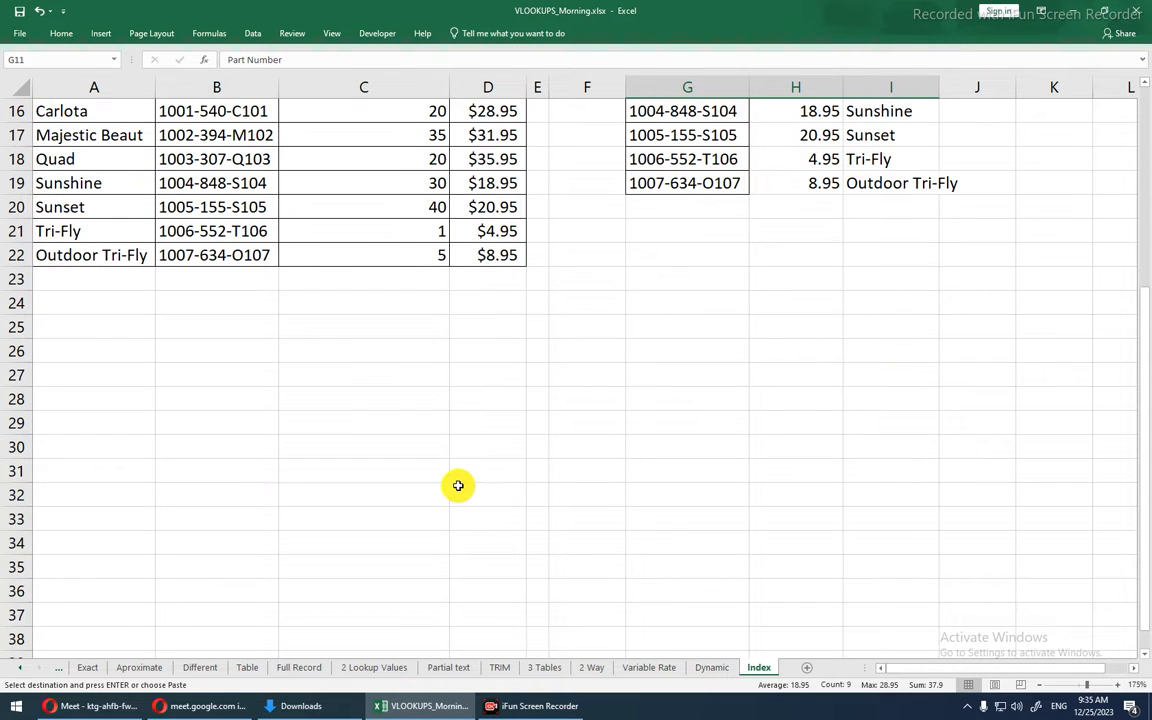
scroll(457, 486, "up", 1)
scroll(457, 486, "up", 1)
left_click(198, 424)
key("ctrl+v")
left_click_drag(401, 450, 499, 484)
left_click(500, 486)
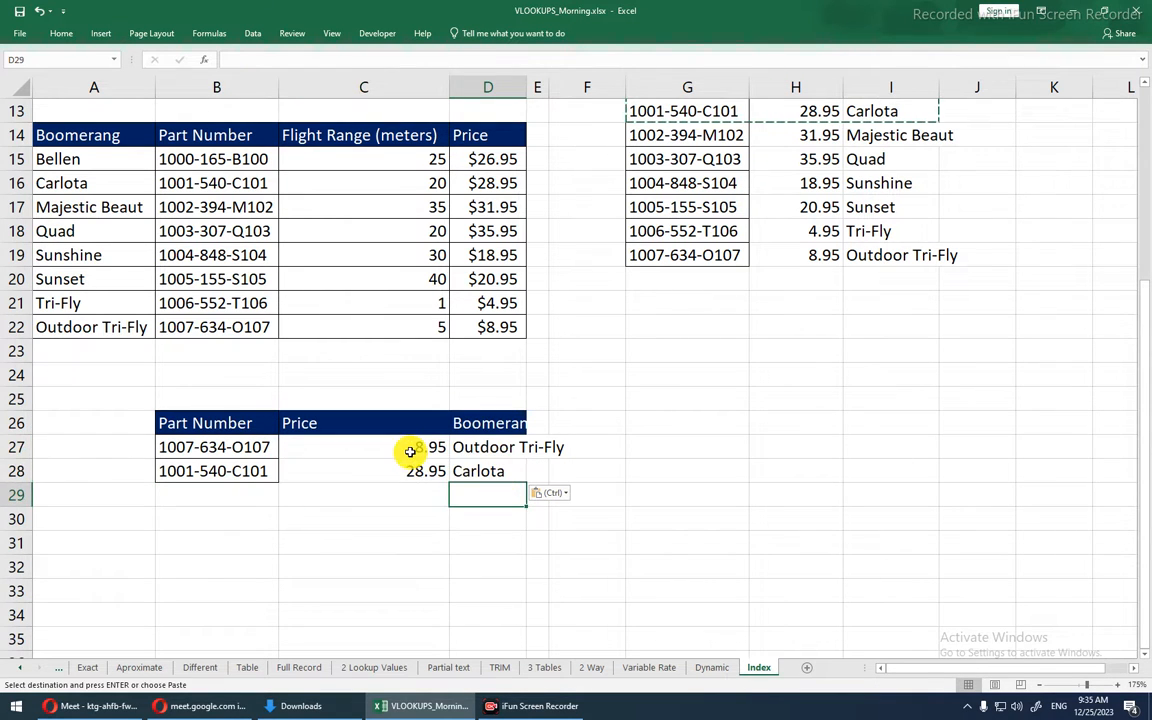
- Clear the copied results in C27:D28 and autofit column D to its contents
left_click_drag(406, 451, 470, 468)
key("Delete")
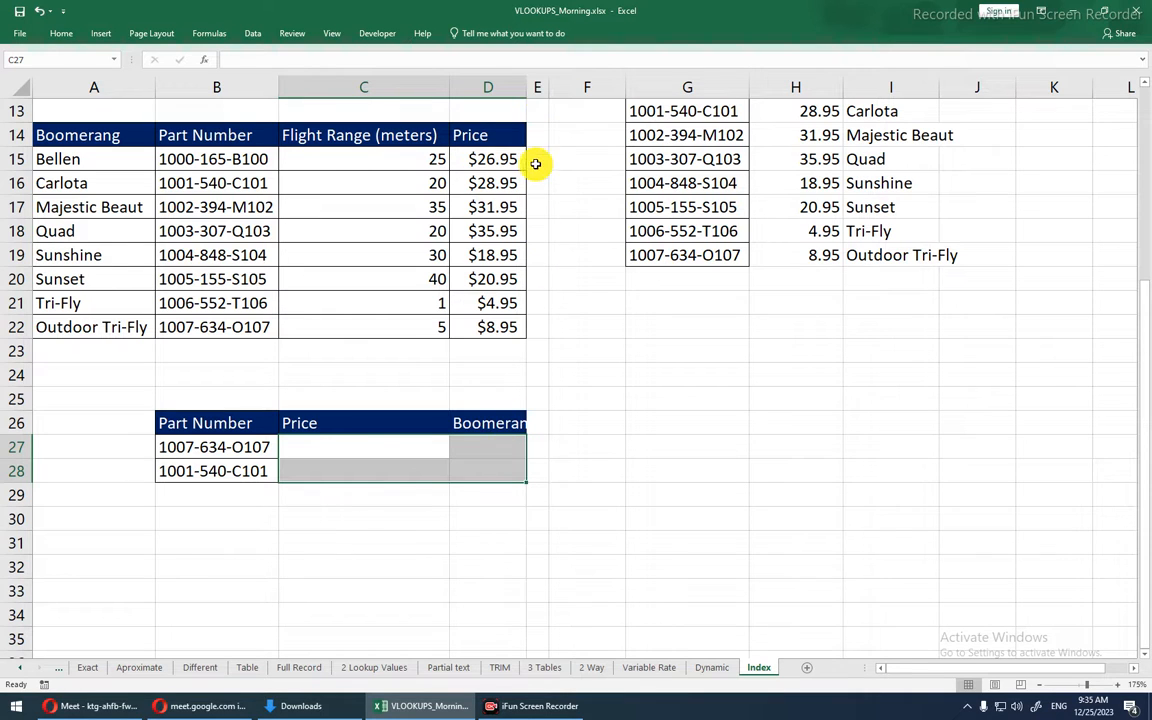
double_click(524, 91)
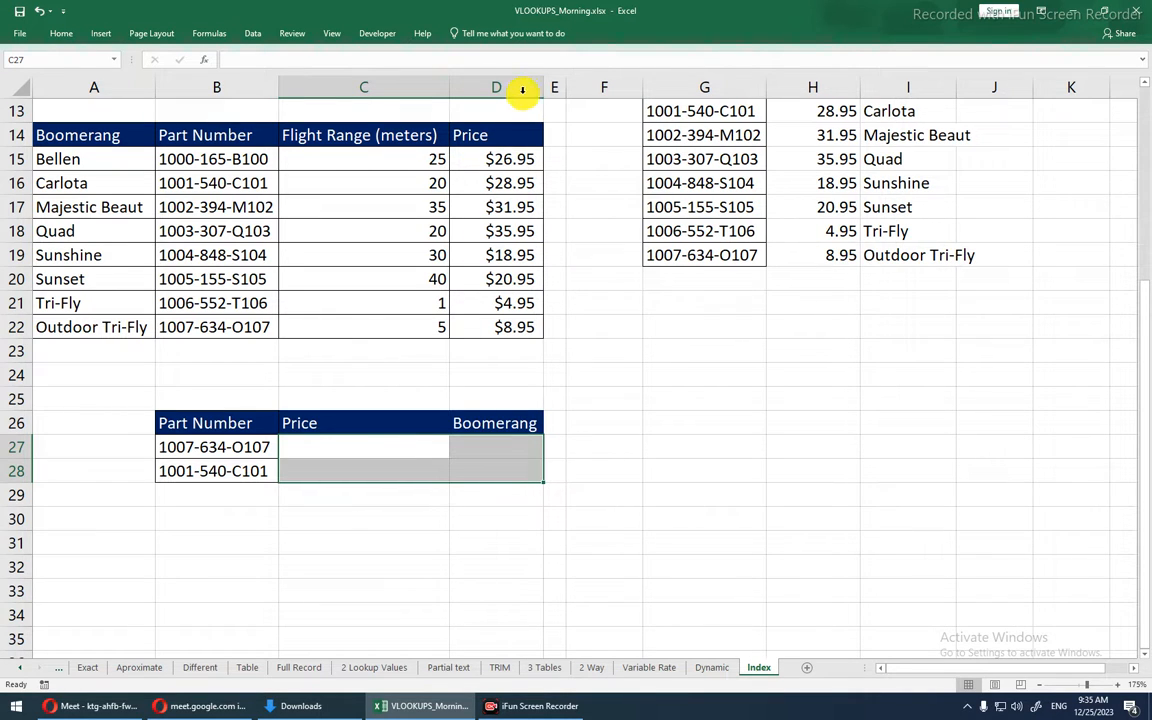
left_click(369, 443)
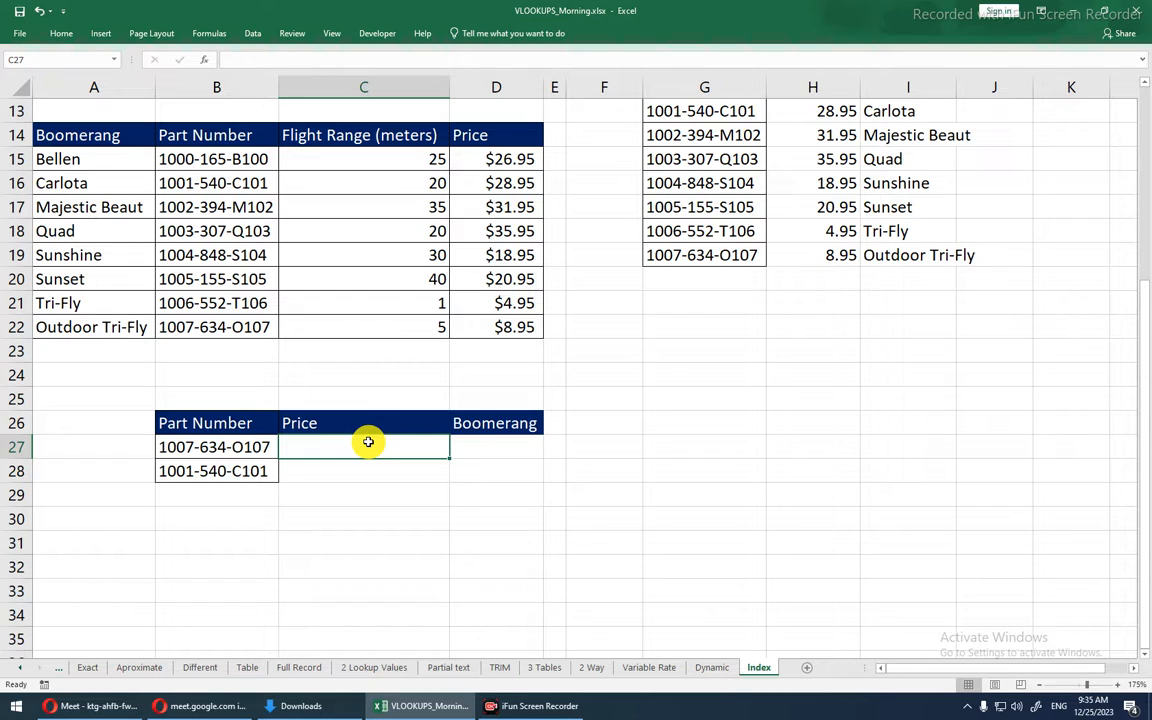
double_click(378, 420)
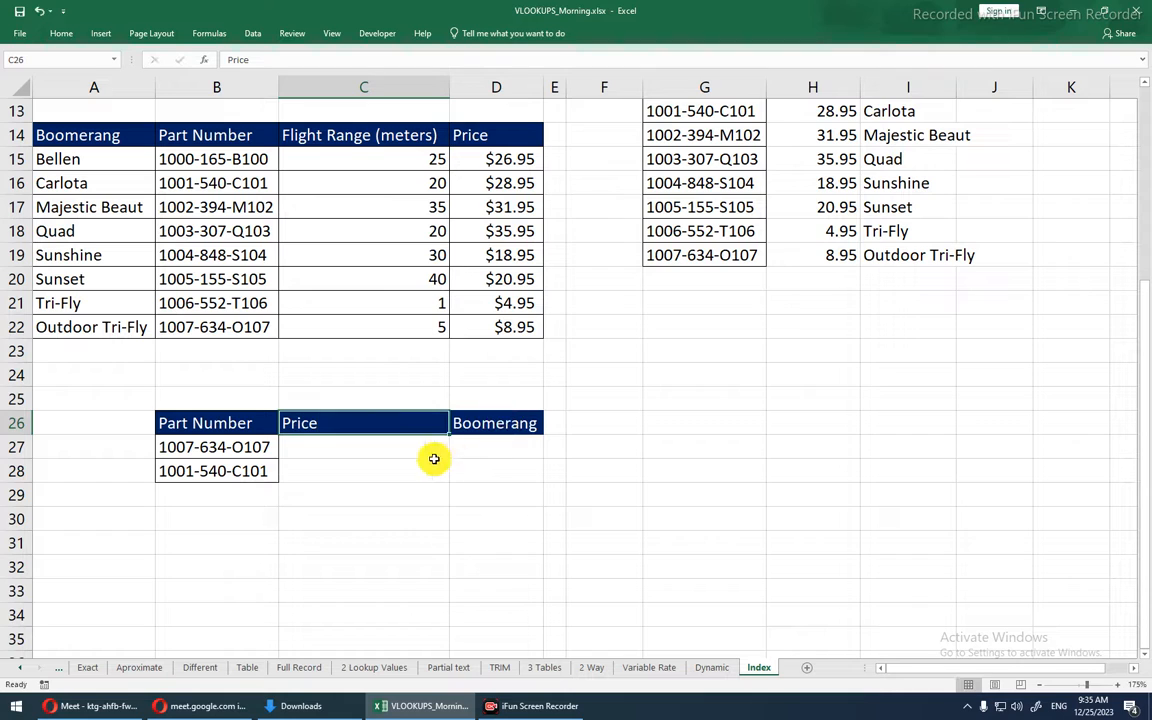
left_click(410, 453)
left_click_drag(410, 453, 506, 473)
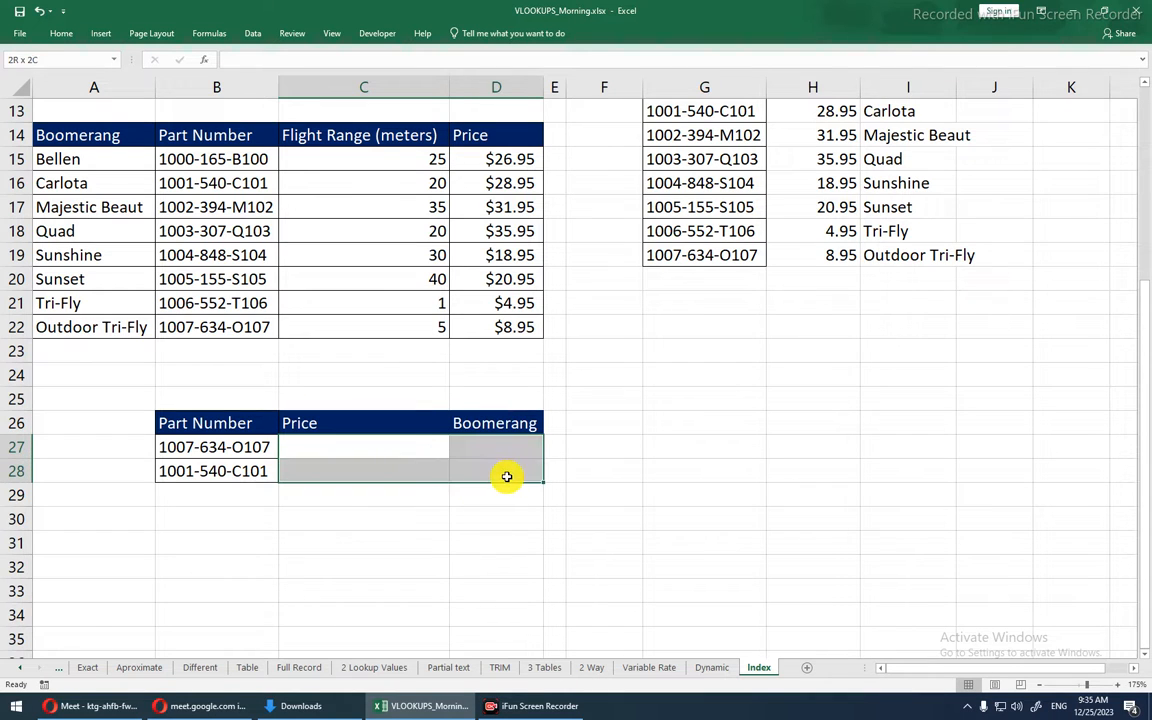
- Begin an INDEX formula in C27 with the absolute range $A$15:$D$22 as its array
double_click(391, 449)
key("Escape")
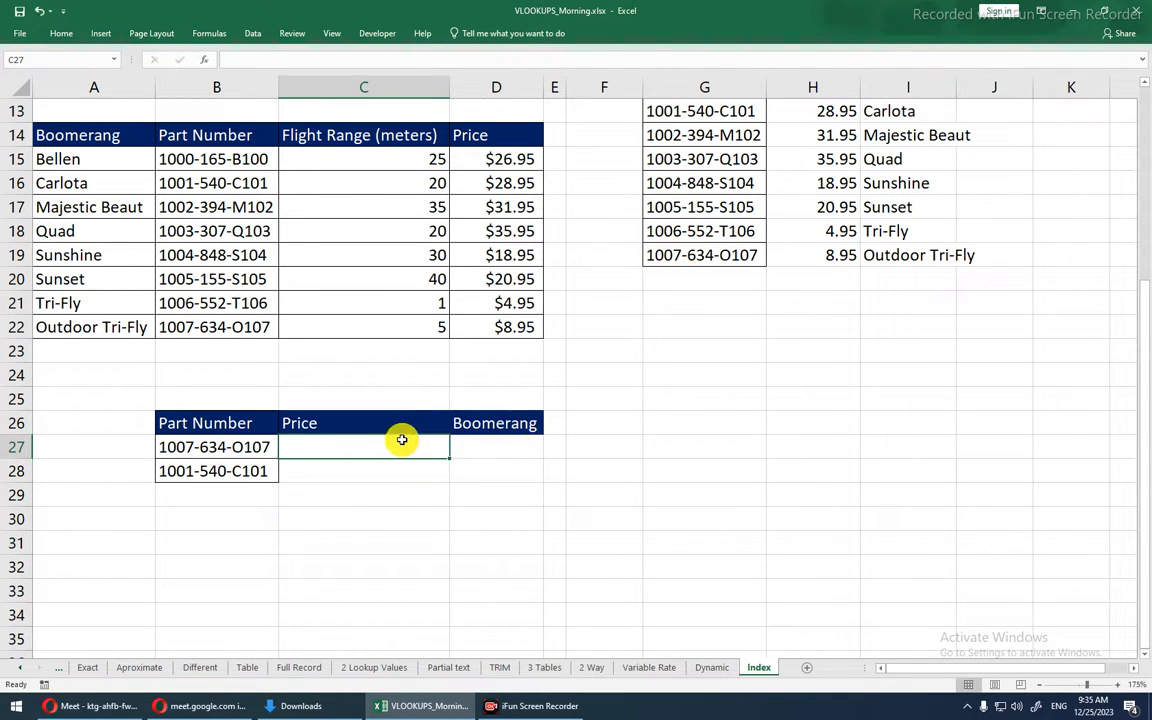
type("=")
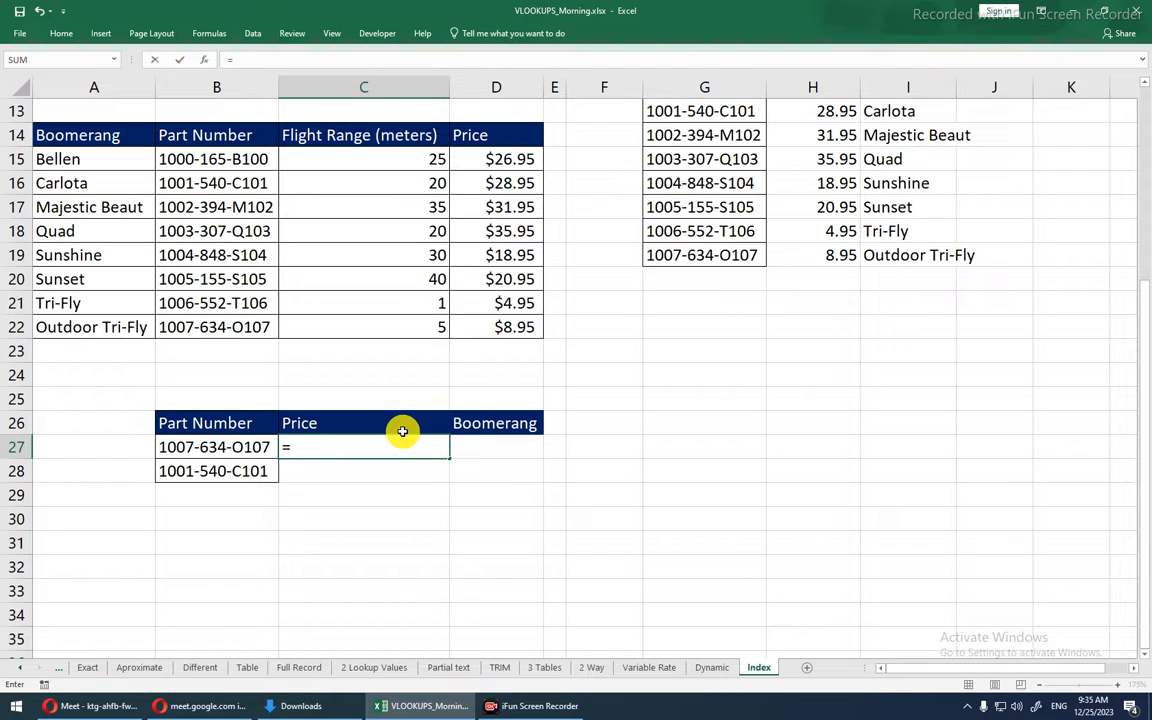
type("ind")
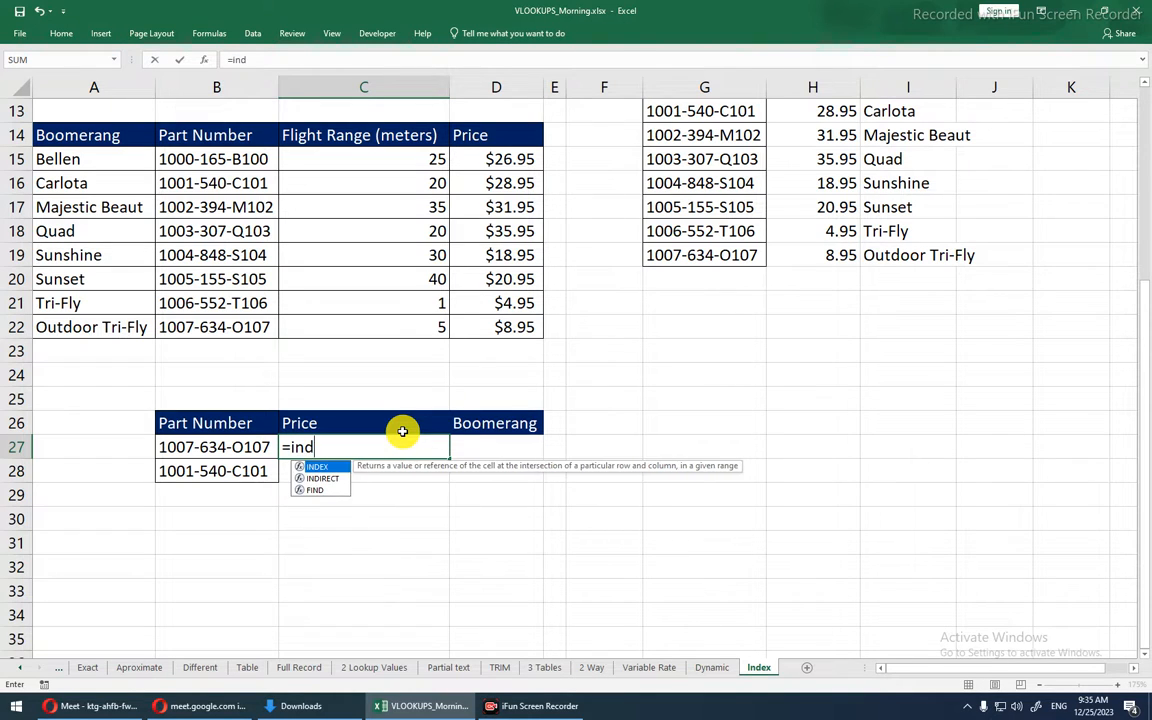
key("Tab")
left_click_drag(88, 165, 494, 317)
left_click(494, 317)
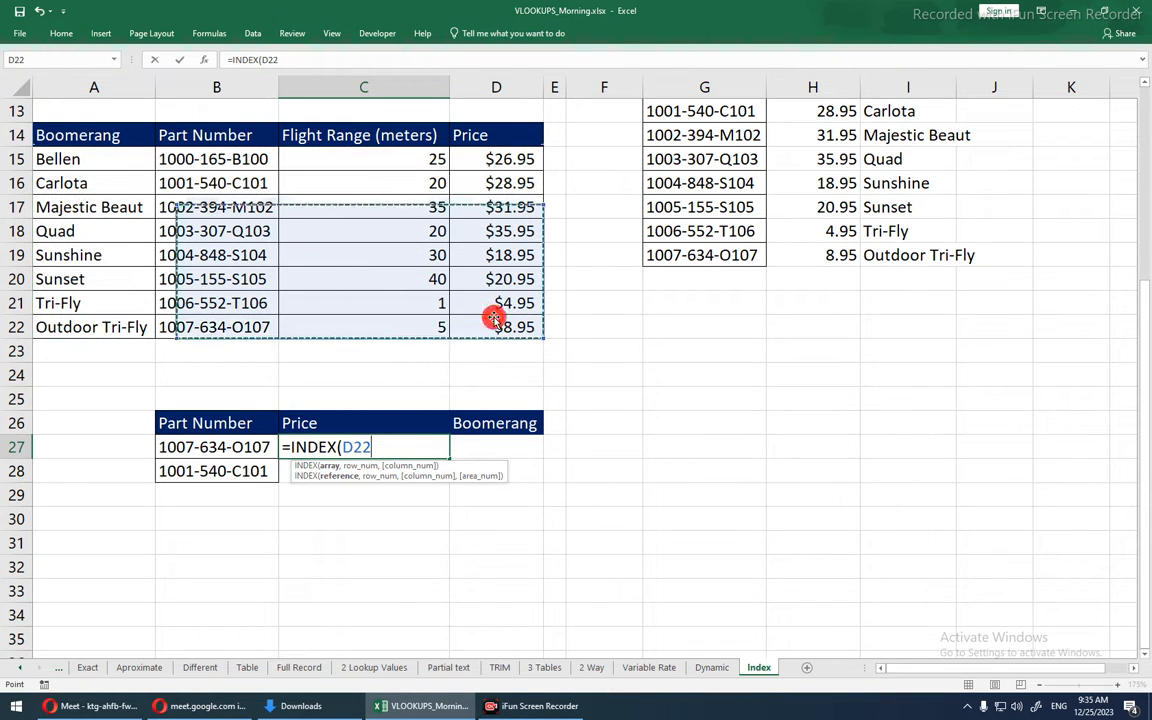
key("shift+Up")
key("shift+Up")
key("shift+Up")
key("shift+Up")
key("shift+Up")
key("shift+Up")
key("shift+Up")
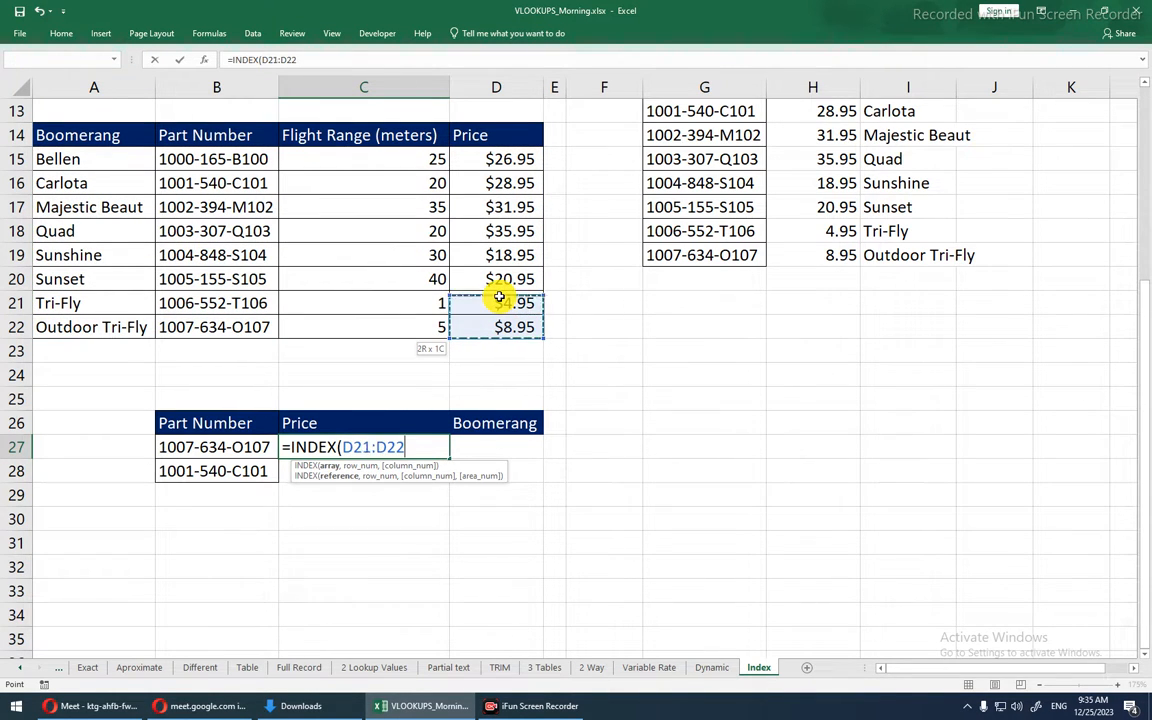
key("shift+Left")
key("shift+Left")
key("shift+Left")
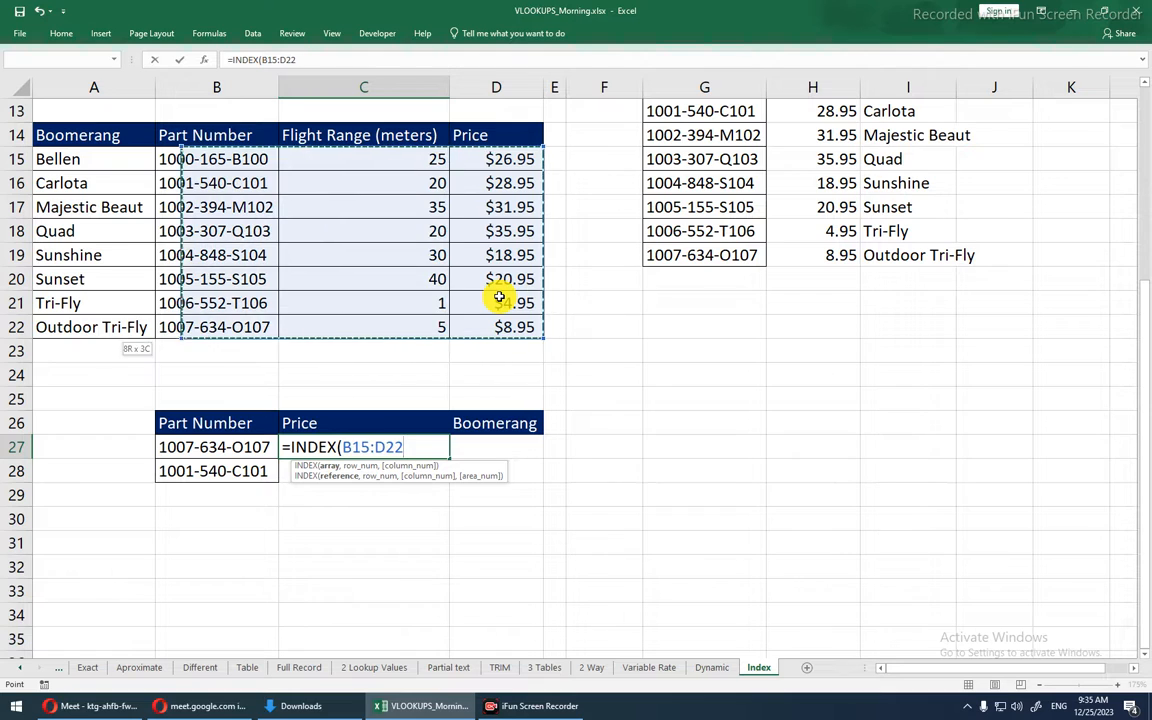
key("F4")
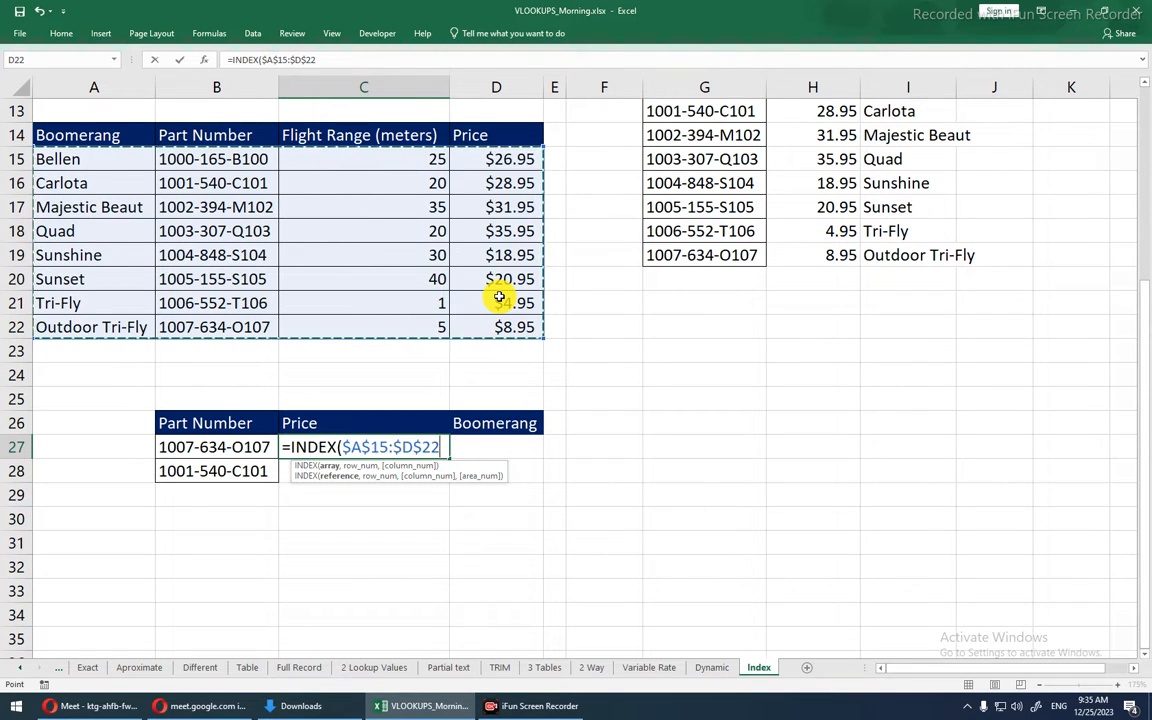
- Complete the INDEX formula in C27 with row number 8 and column number 4
type(",")
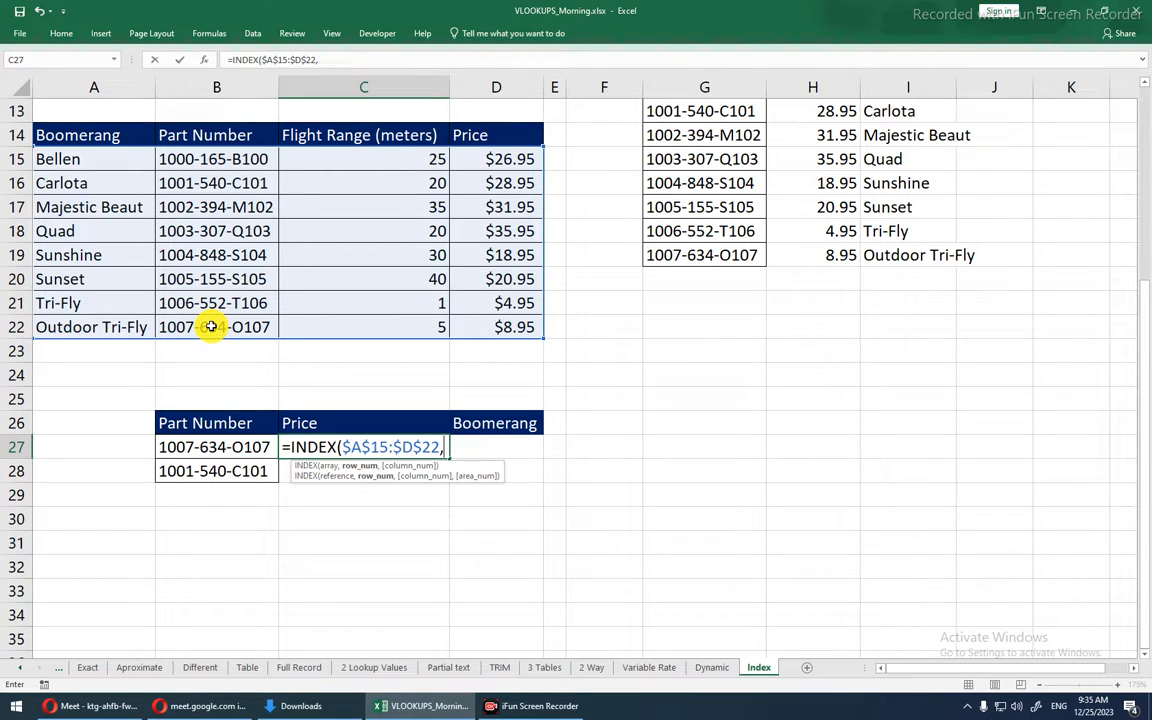
type("8")
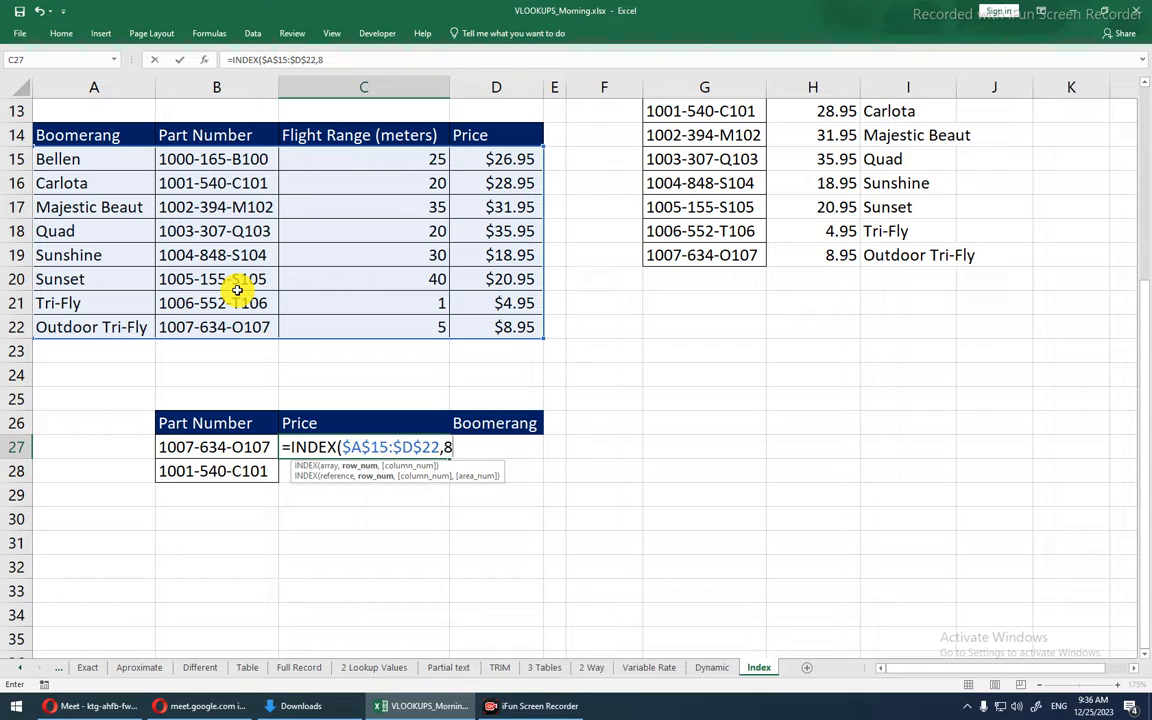
type(",4")
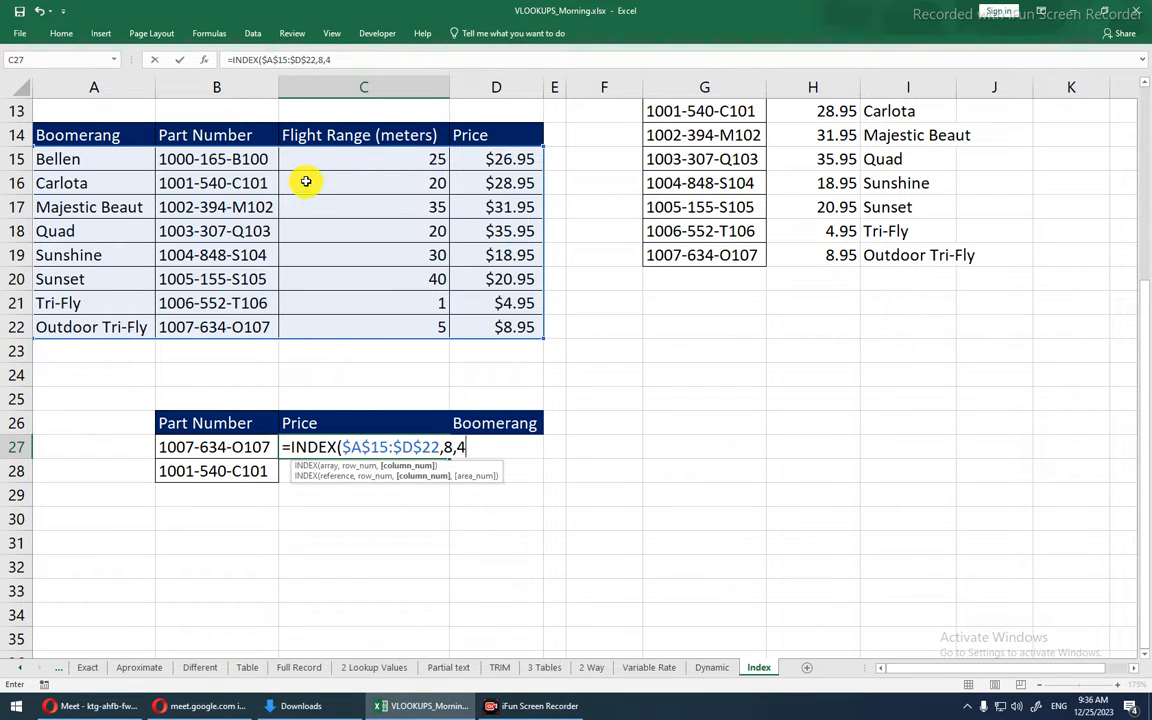
key("Return")
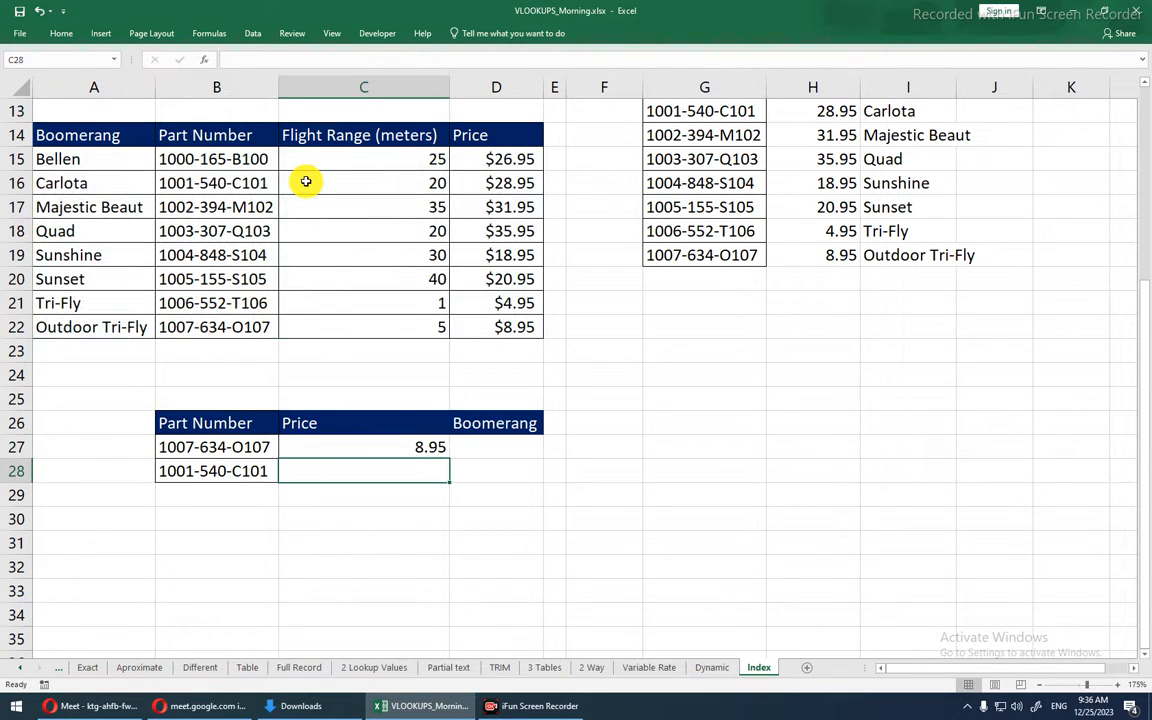
- Review the array, row number and column number arguments of the INDEX formula in C27
key("Up")
key("F2")
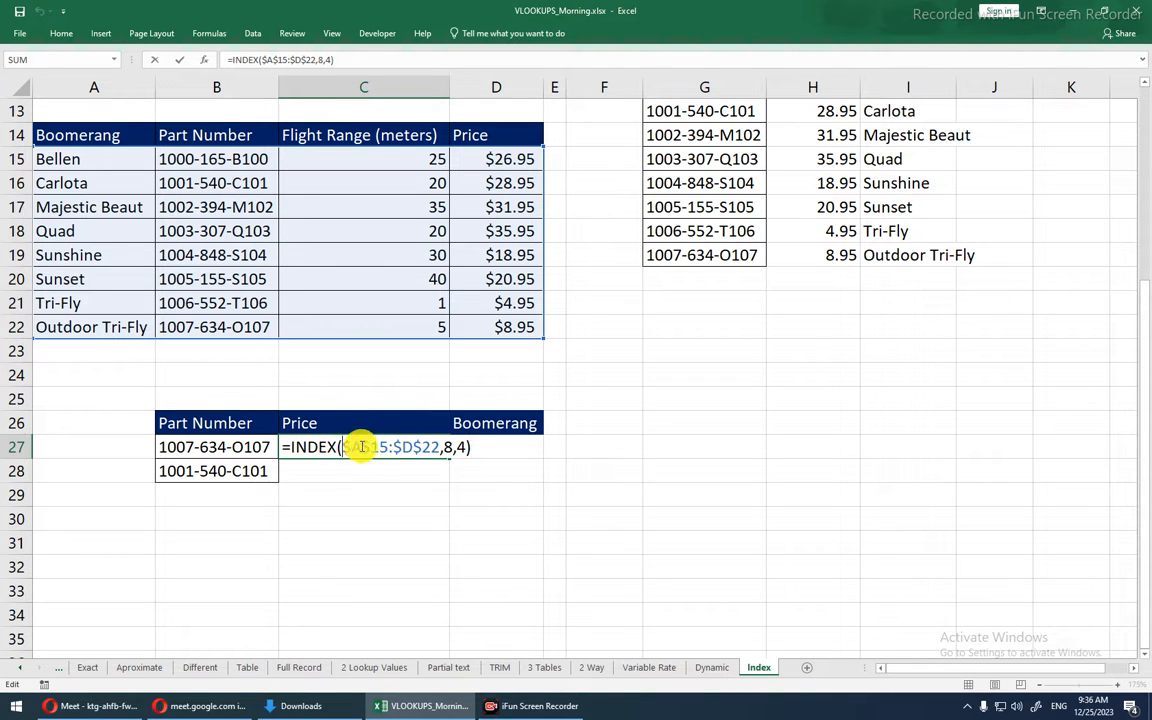
left_click_drag(342, 447, 433, 447)
left_click(440, 447)
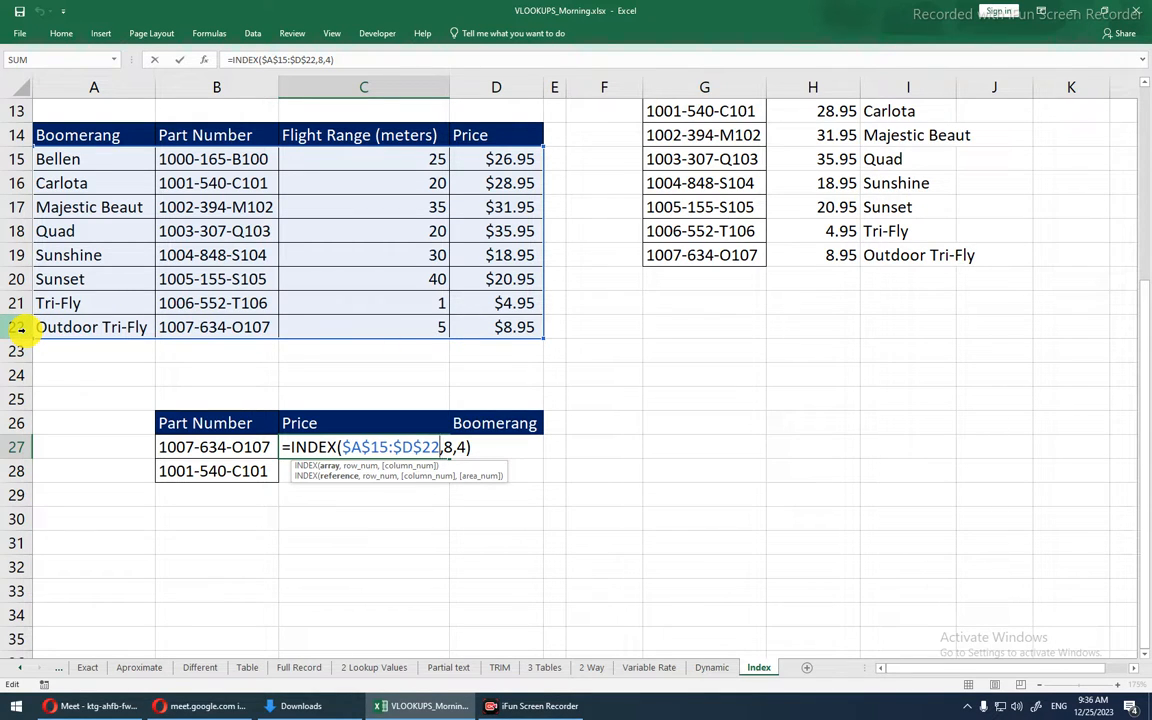
left_click(452, 449)
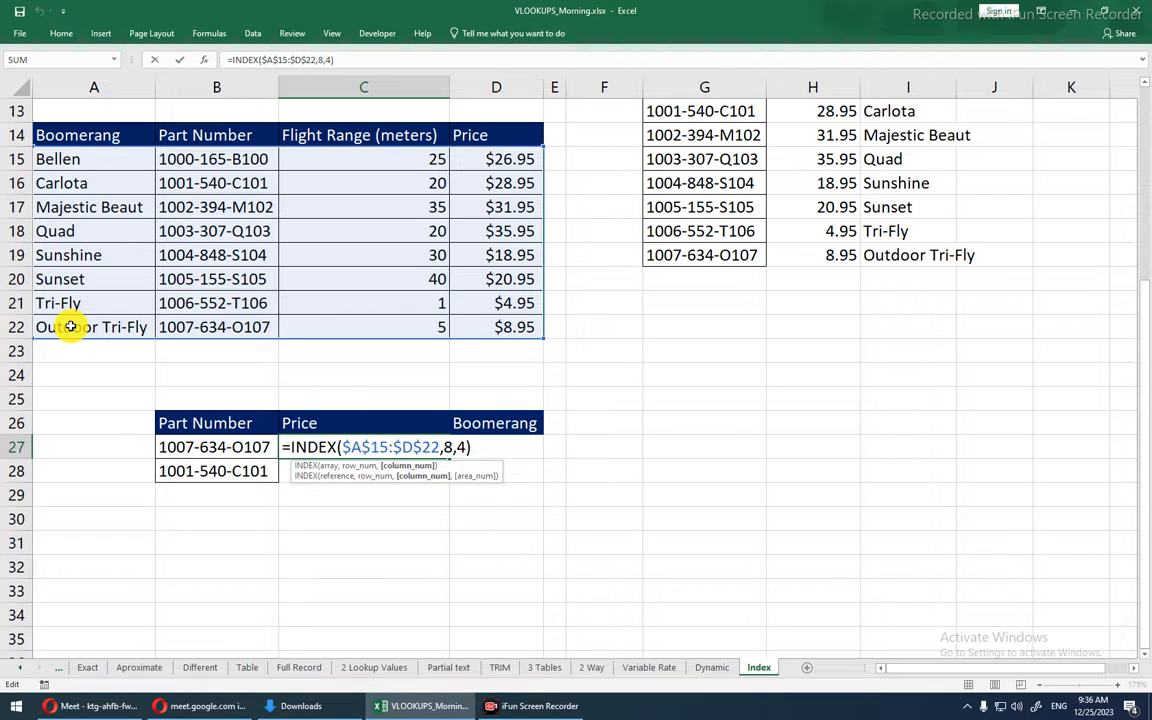
key("ctrl+Return")
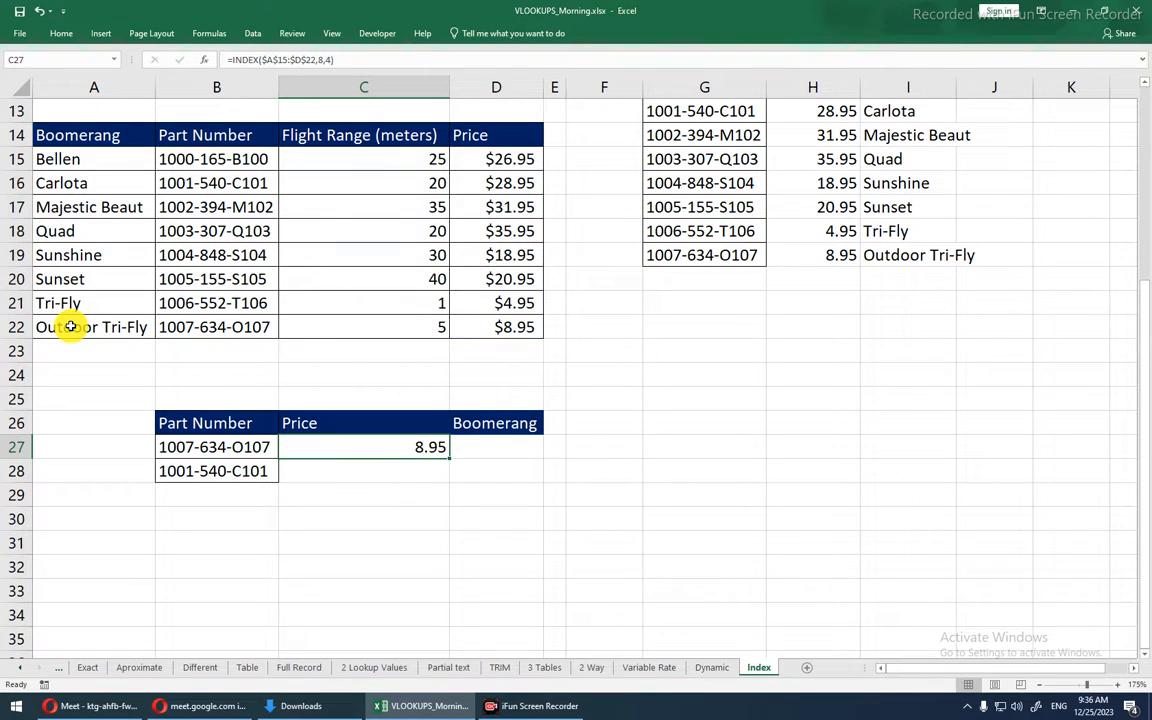
- Replace the row number in C27's INDEX formula with a MATCH function that uses B27 as its lookup value
key("F2")
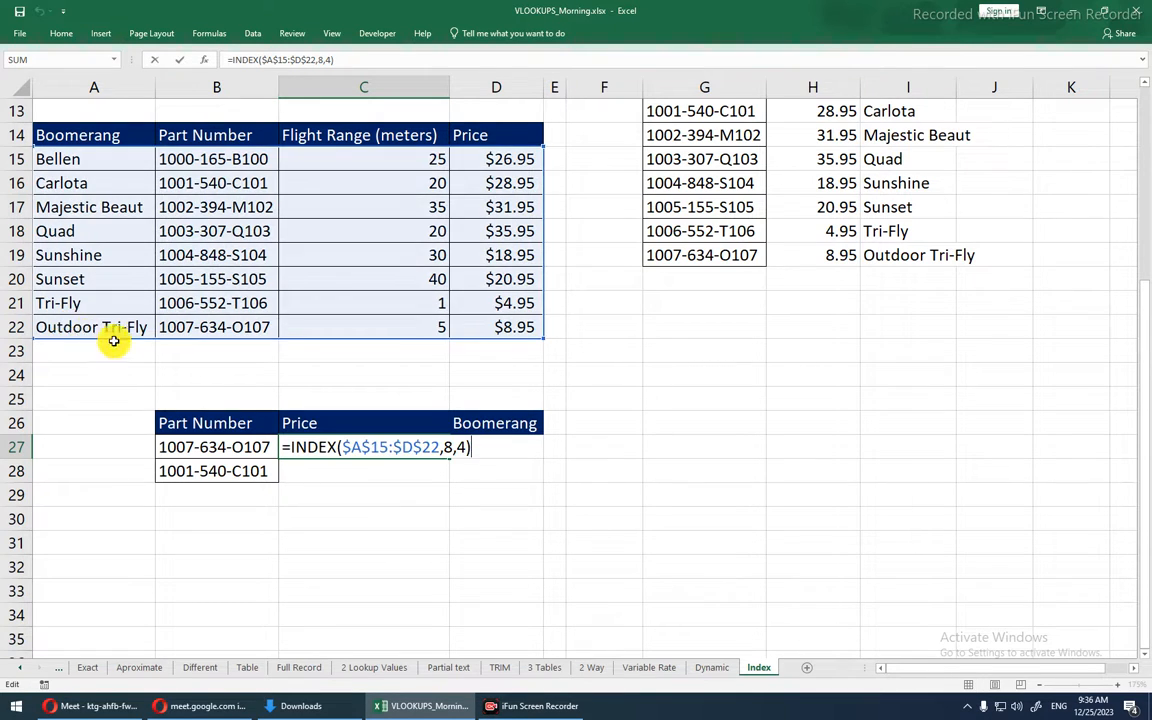
left_click(450, 442)
type("mat")
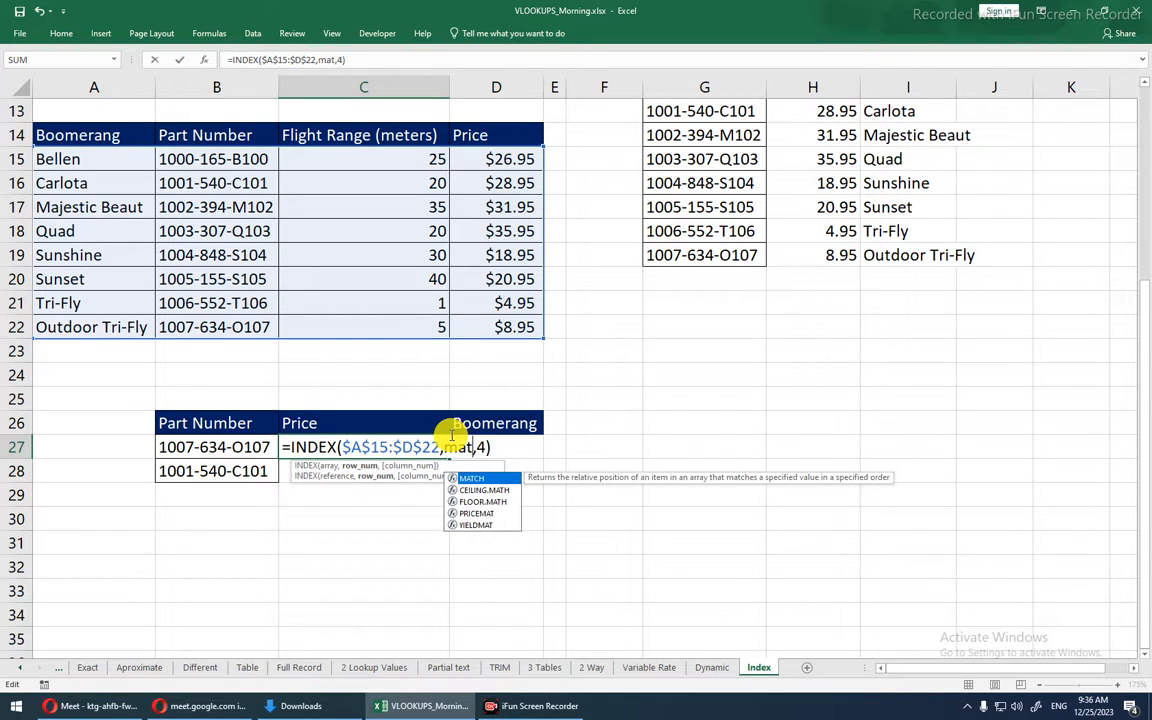
key("Tab")
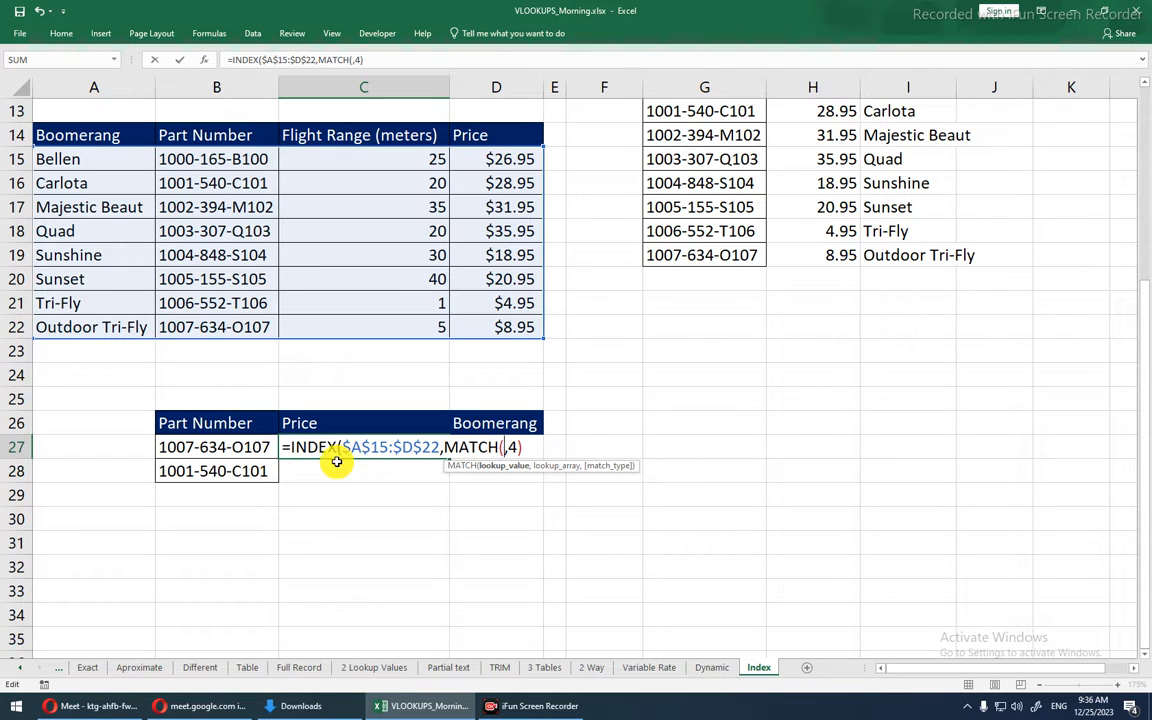
left_click(250, 448)
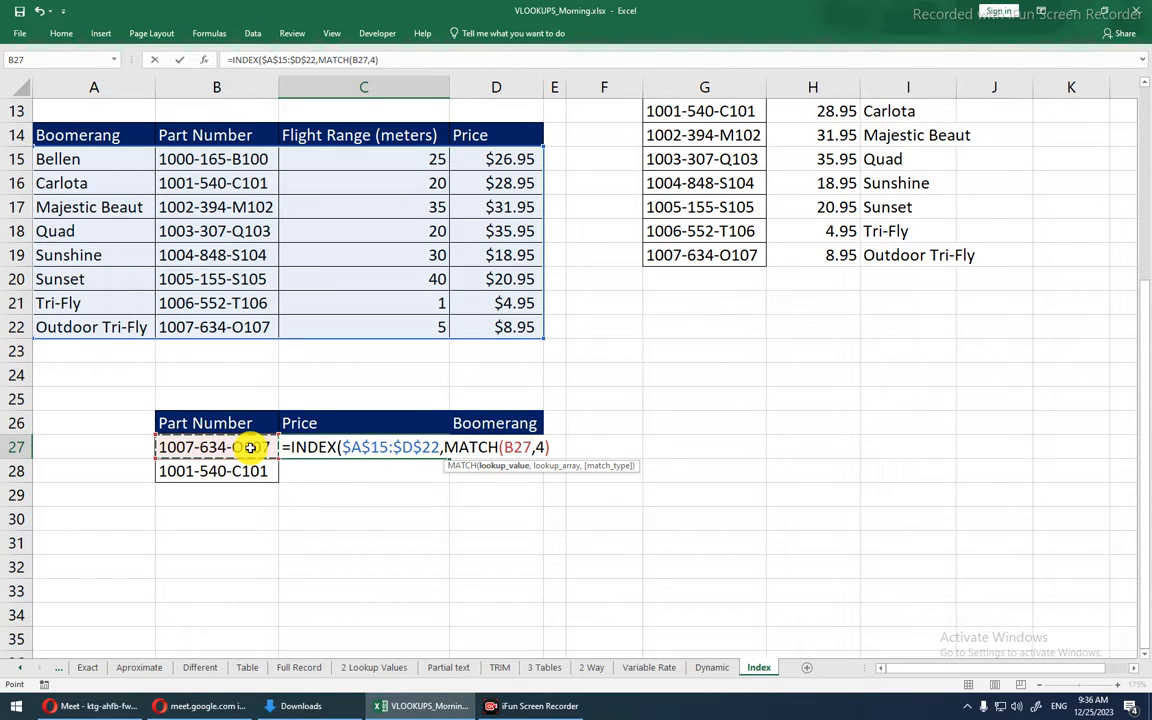
type(",")
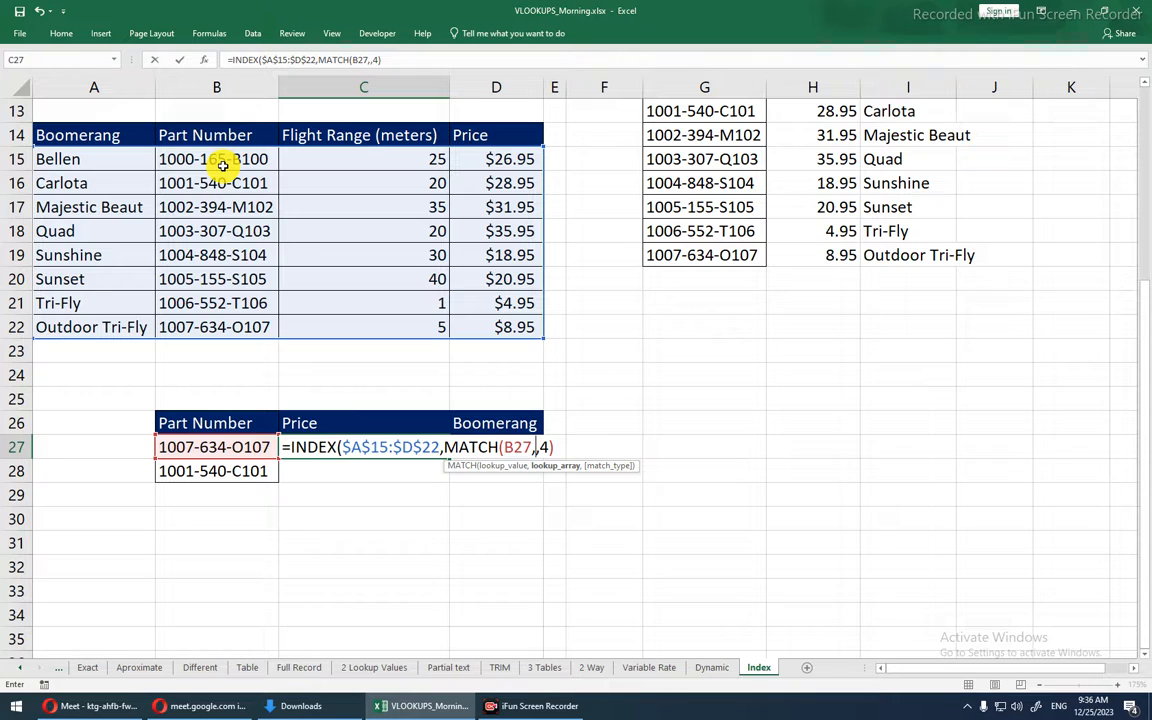
- Pick the source table's part numbers, starting from B15, as the lookup array of MATCH in C27
left_click_drag(222, 159, 226, 324)
left_click(226, 324)
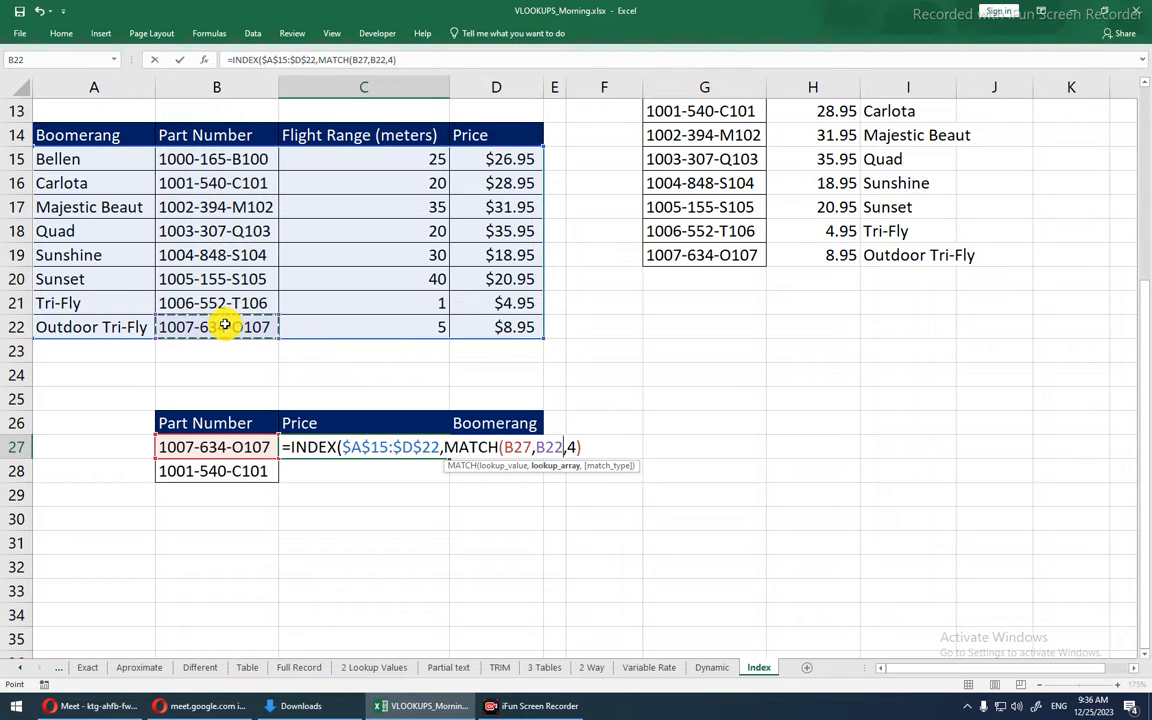
left_click(229, 163)
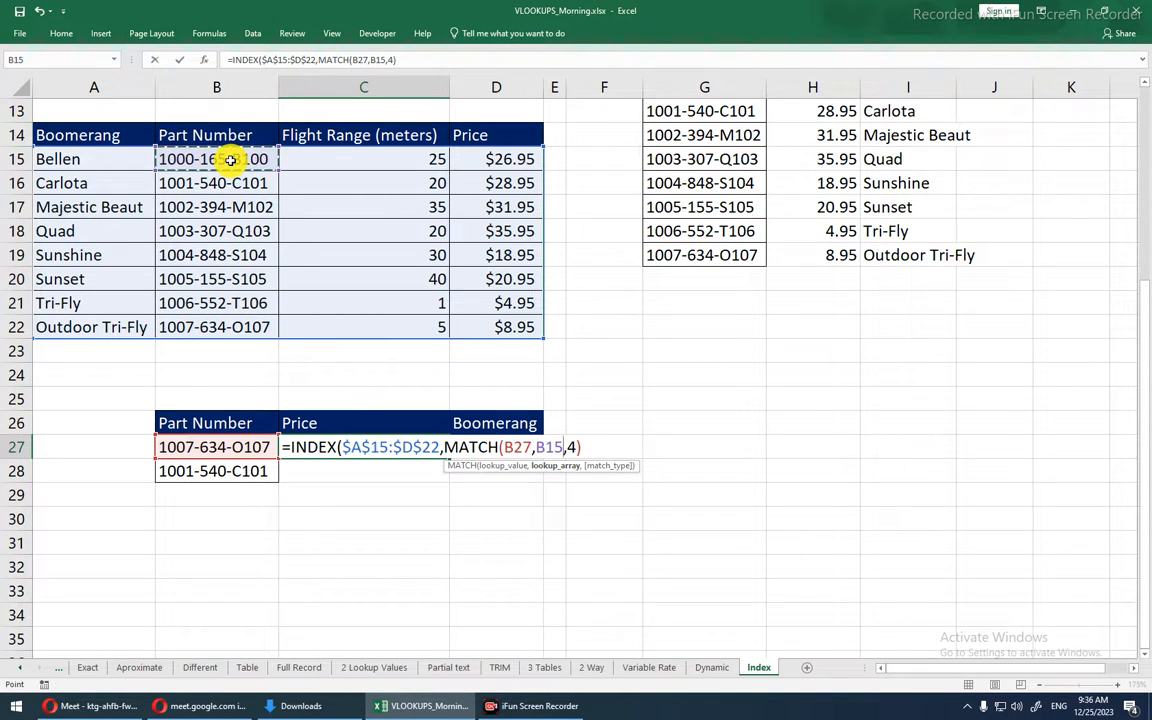
- Complete the row MATCH in C27's INDEX formula with lookup array $B$15:$B$22 and match type 0
key("ctrl+shift+Down")
key("F4")
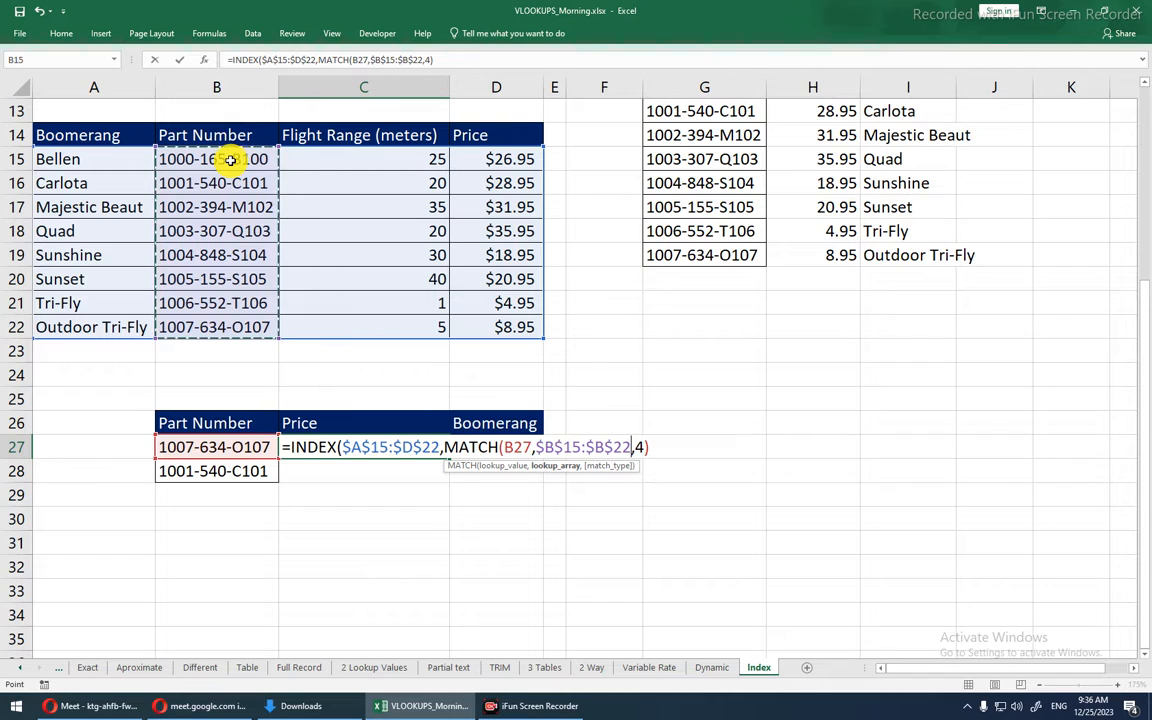
type(",0,")
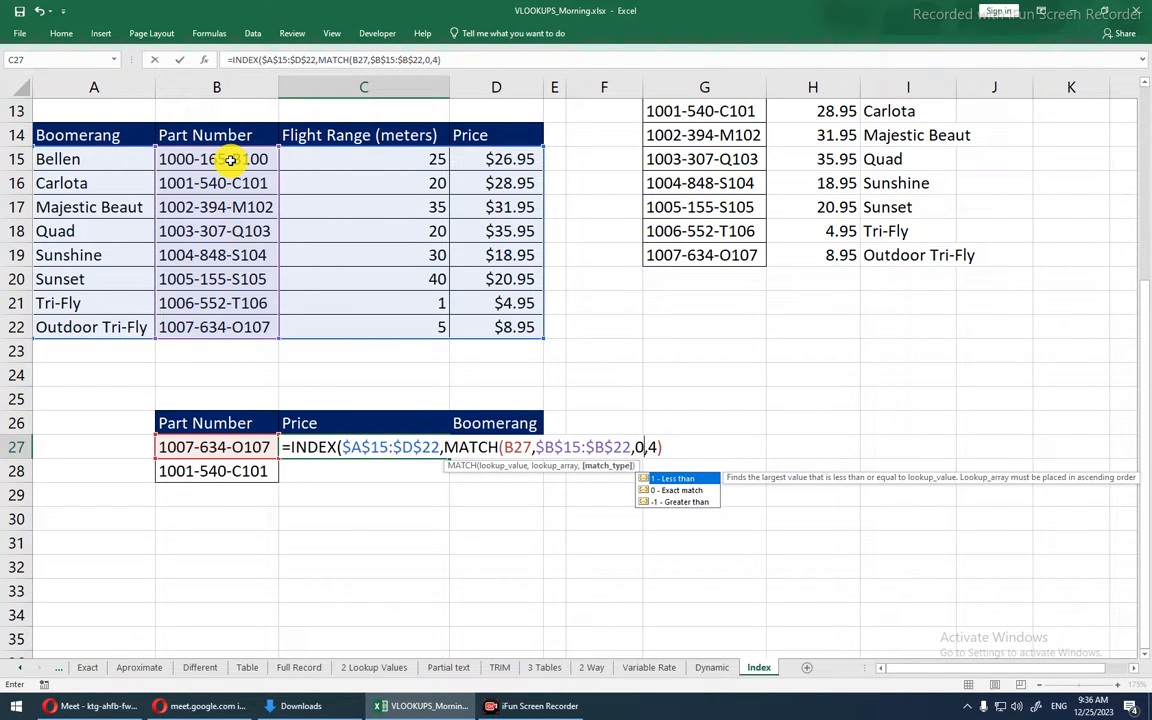
type(")")
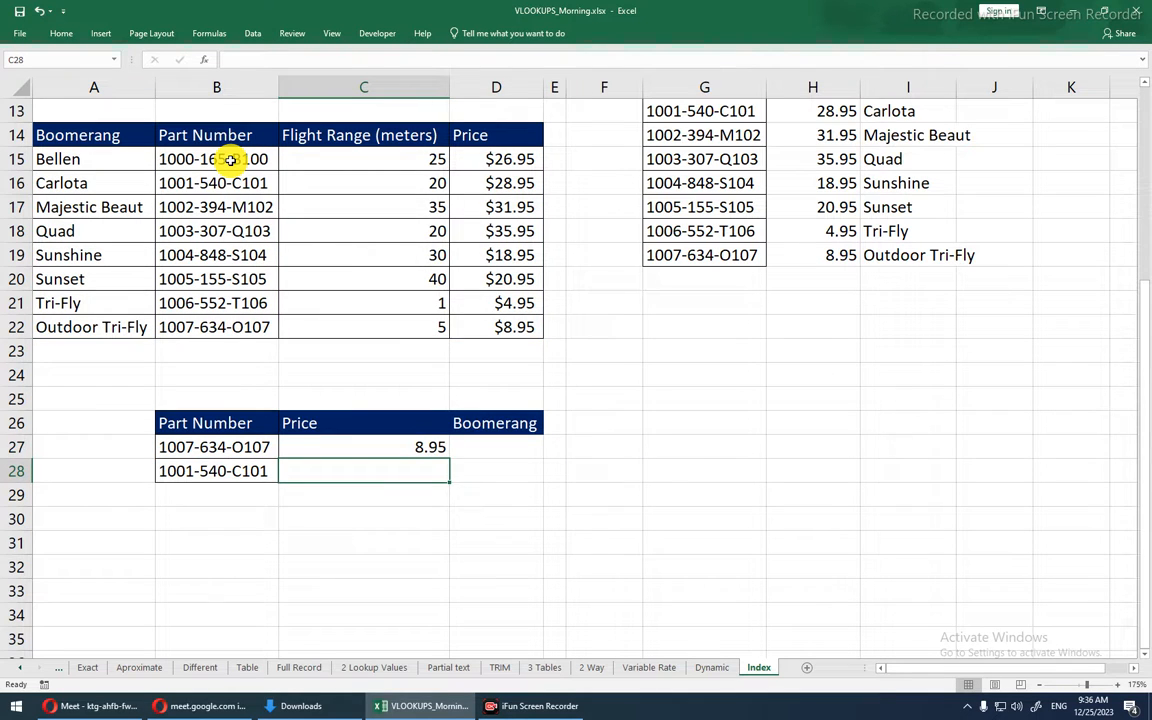
- Make the lookup value in C27's MATCH a column-locked reference, $B27
key("Up")
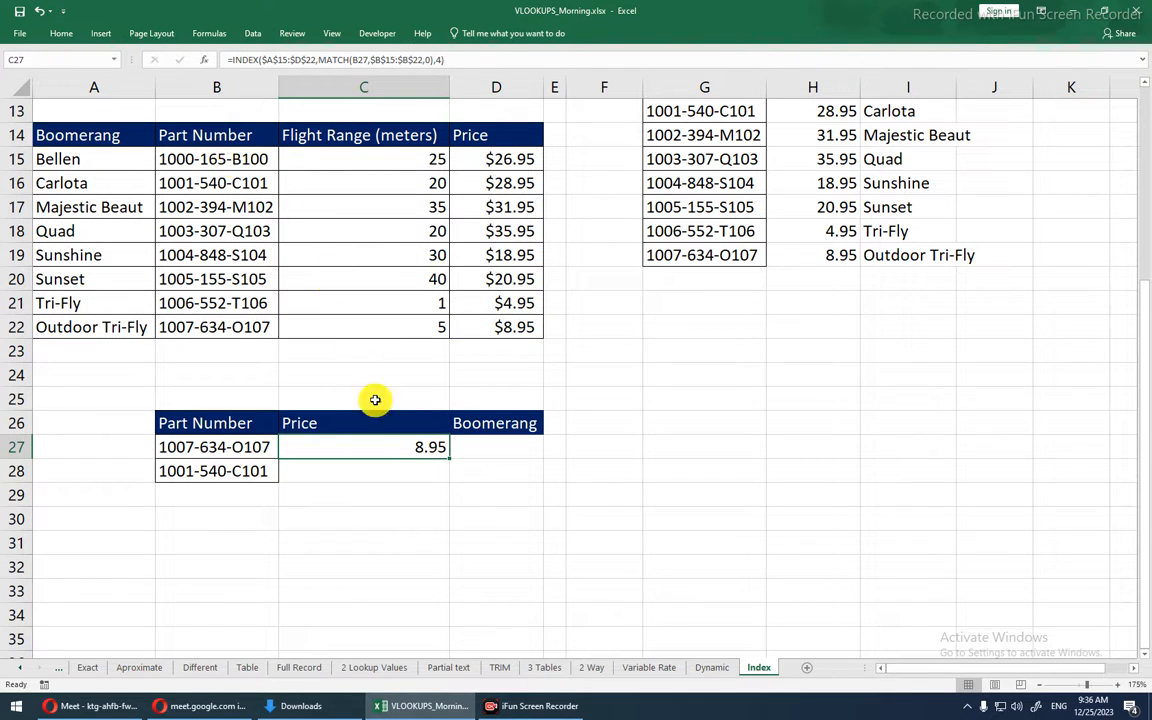
key("F1")
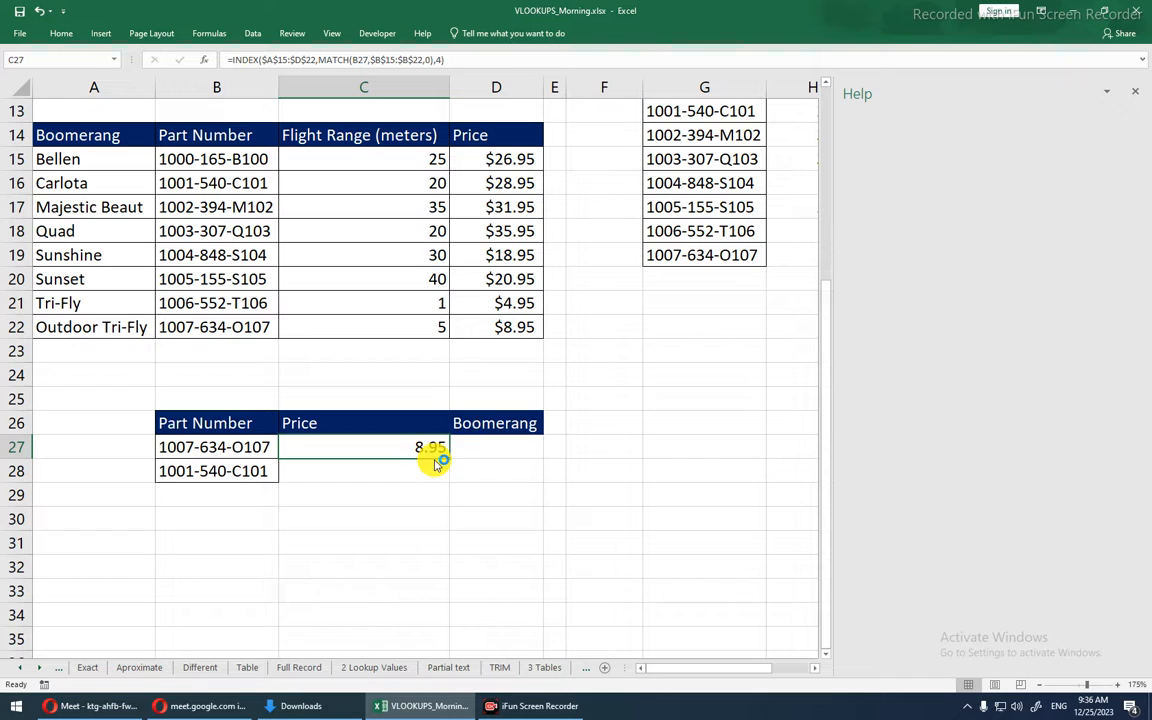
left_click(1140, 95)
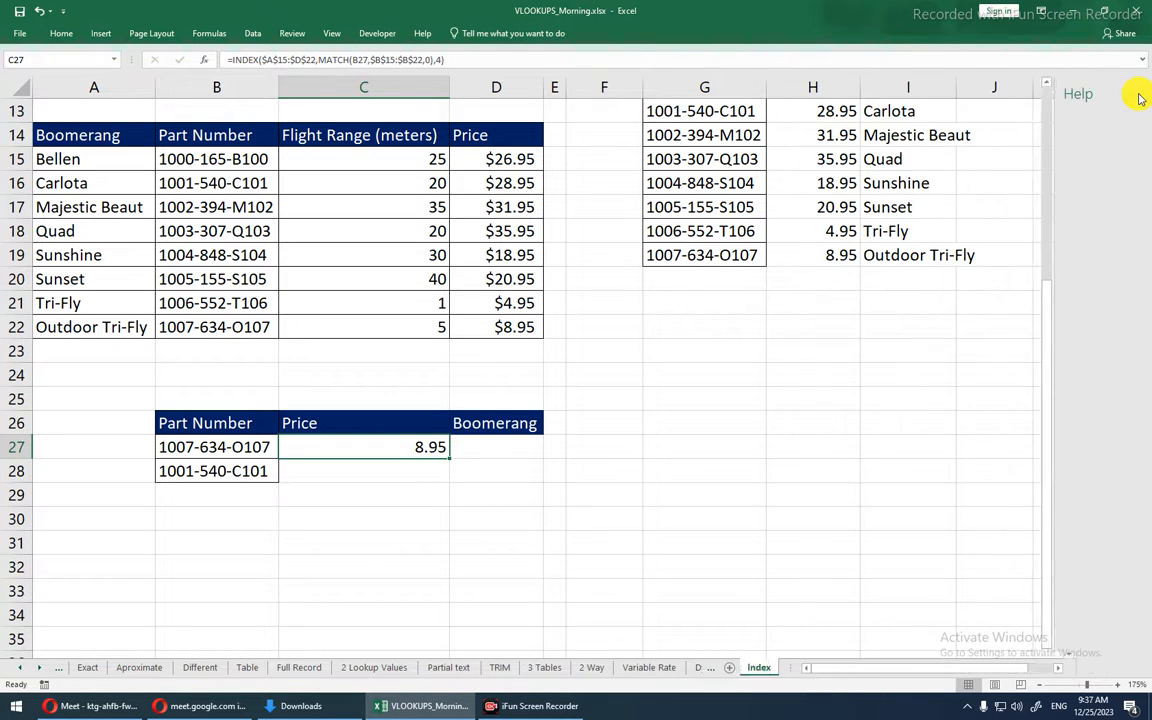
key("F2")
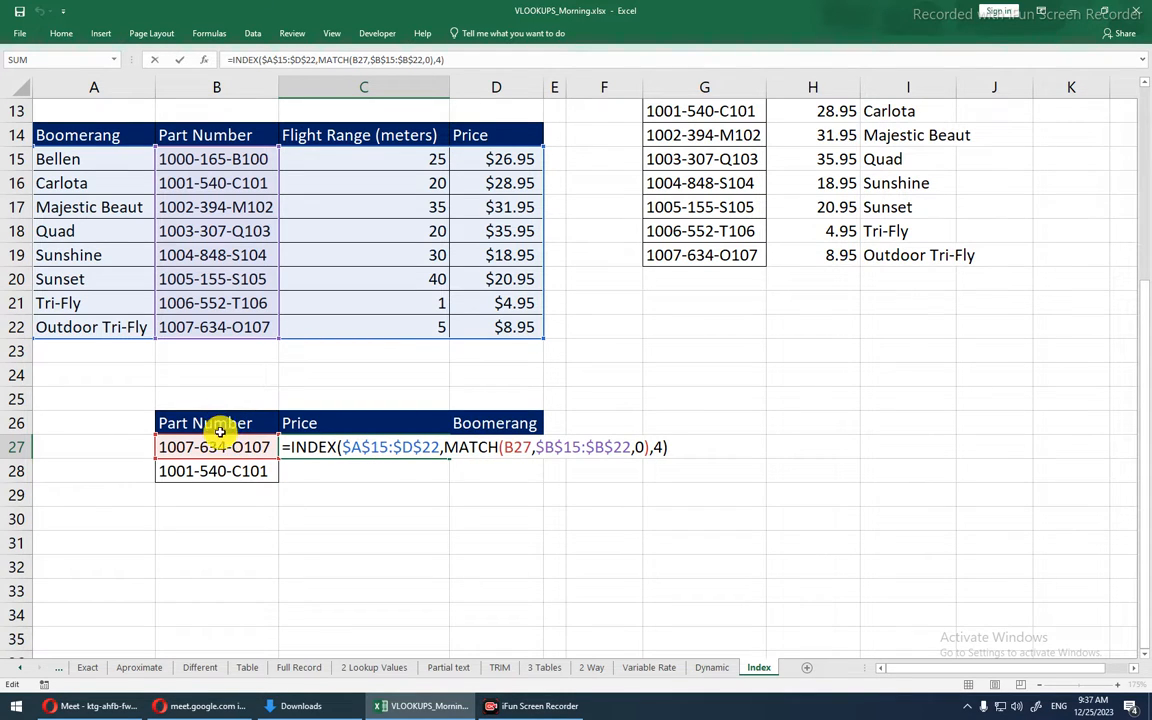
left_click(507, 448)
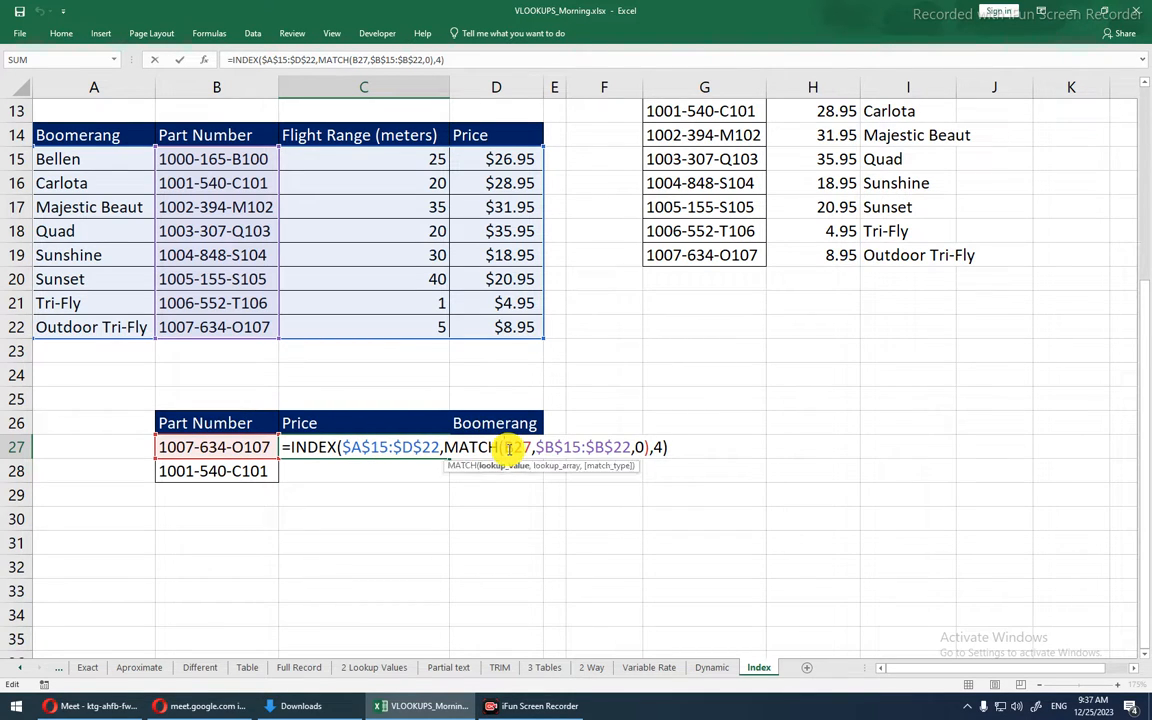
key("F4")
key("F4")
key("F4")
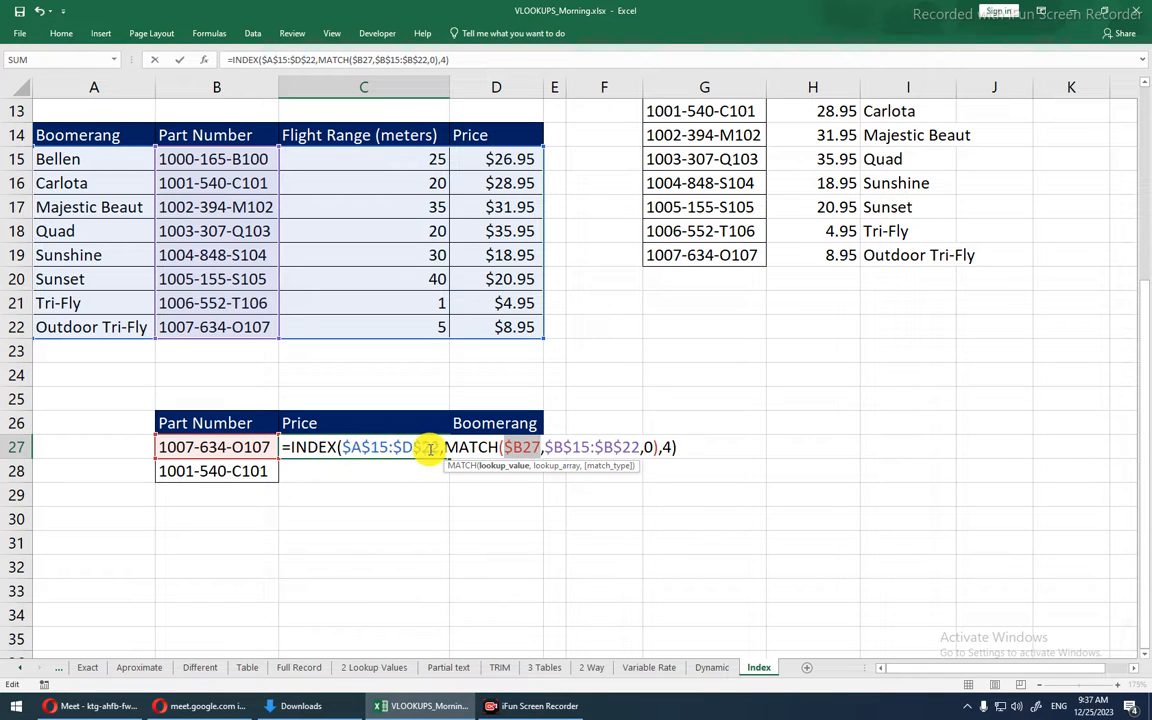
key("Return")
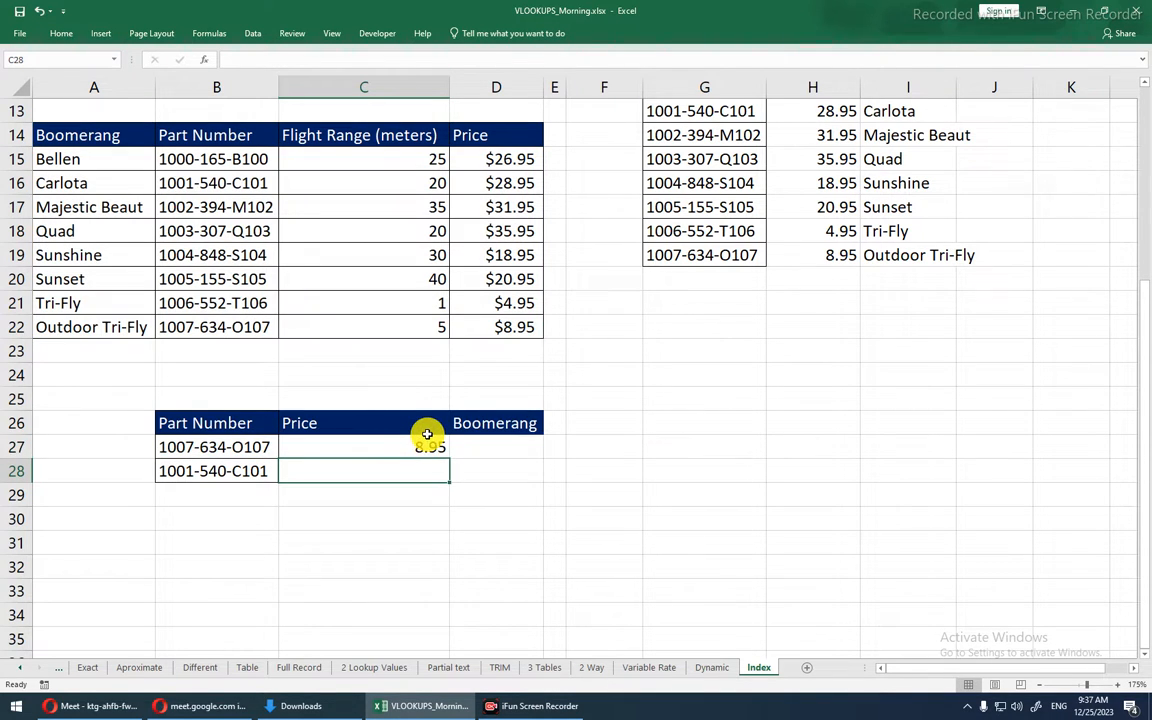
- Fill the C27 formula down to C28 and across into D27:D28
left_click(432, 446)
left_click_drag(448, 459, 455, 477)
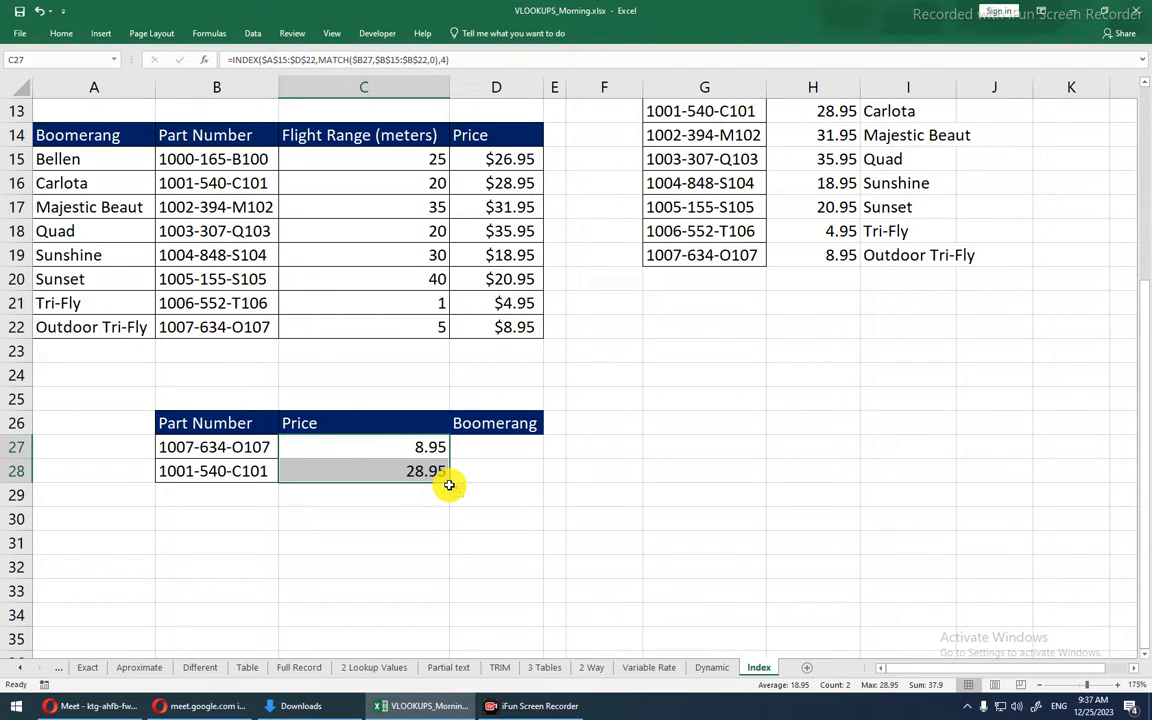
left_click_drag(450, 484, 514, 470)
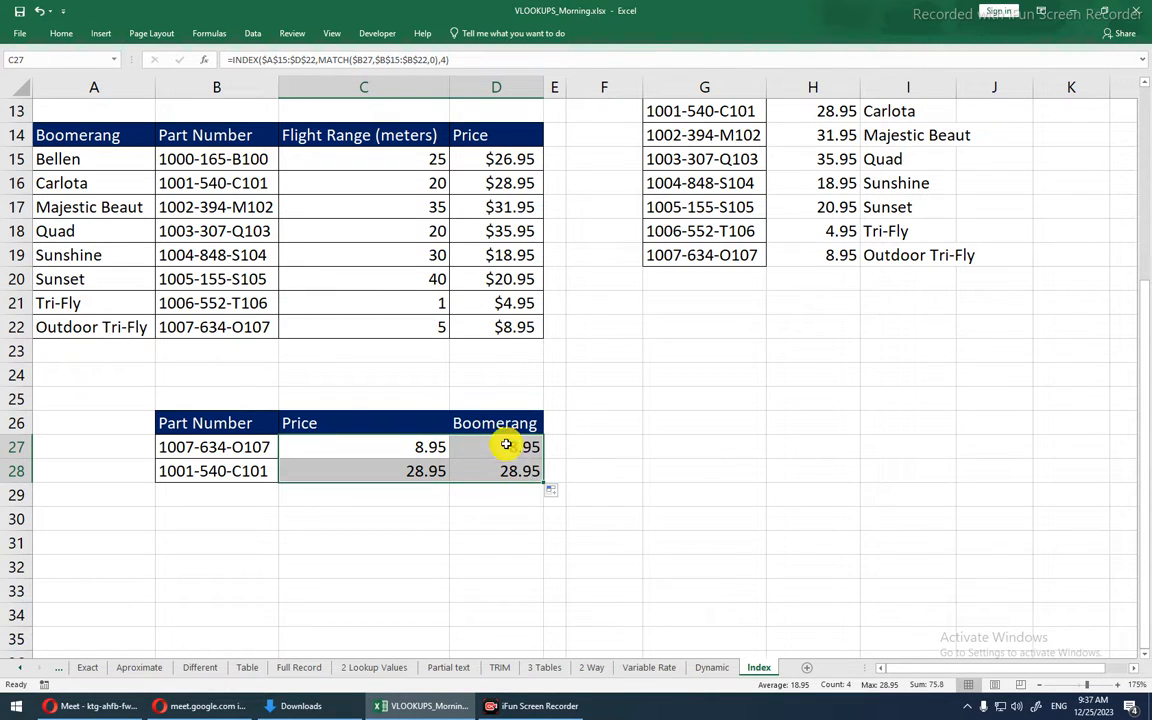
left_click(344, 449)
key("shift+Right")
key("shift+Down")
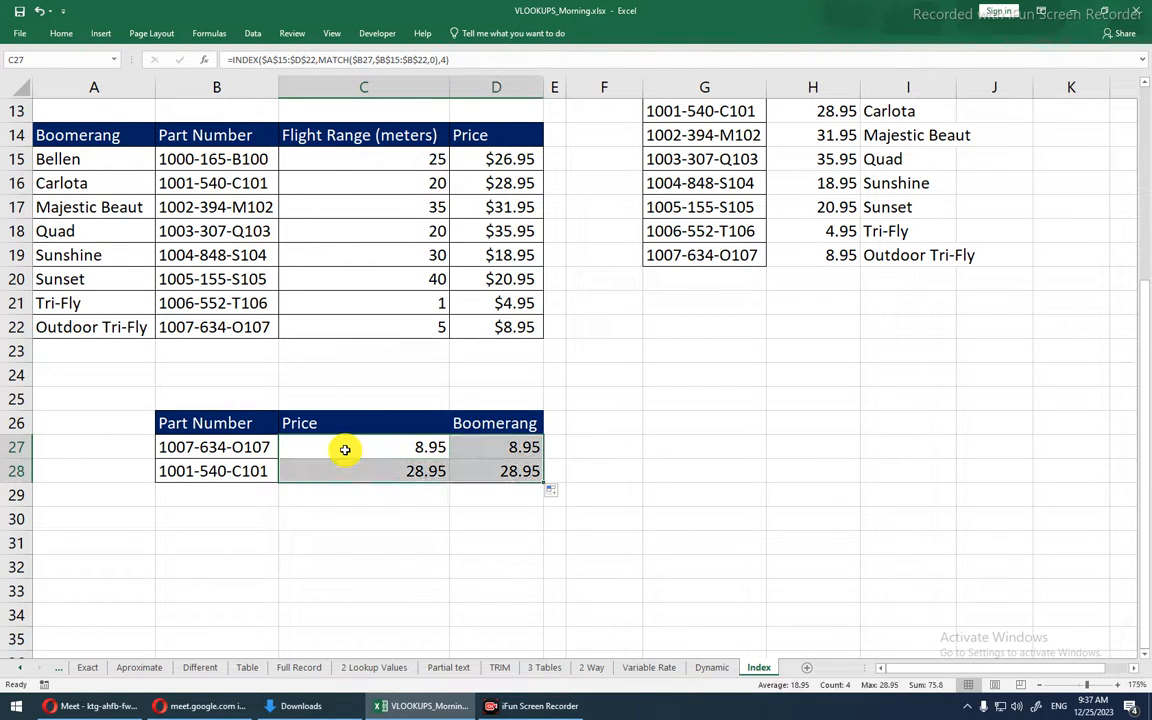
- Replace the column number 4 in C27's INDEX formula with a MATCH function using C$26 as its lookup value
left_click(344, 449)
double_click(344, 449)
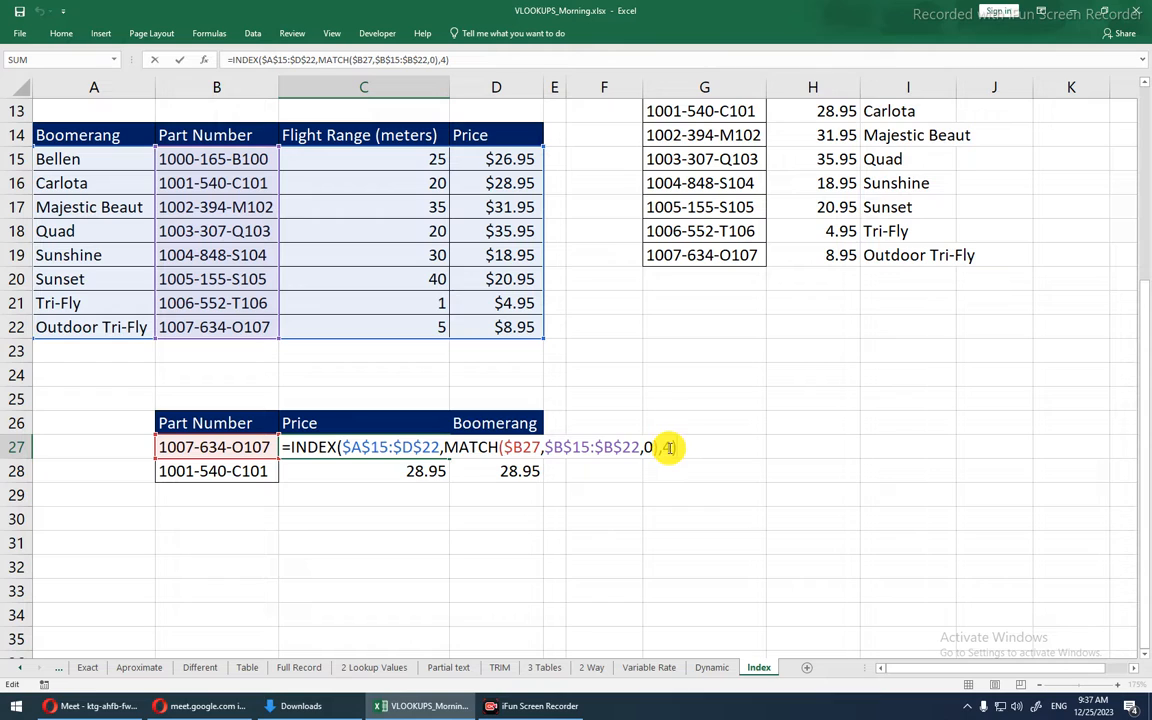
double_click(667, 447)
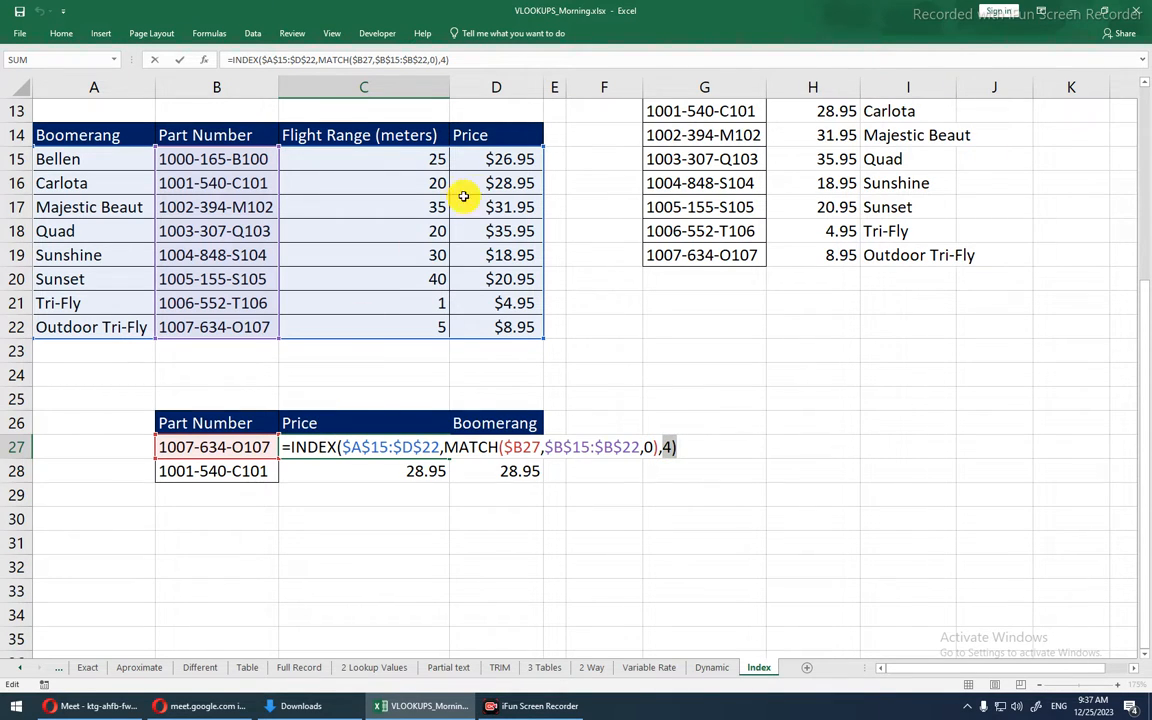
type("m")
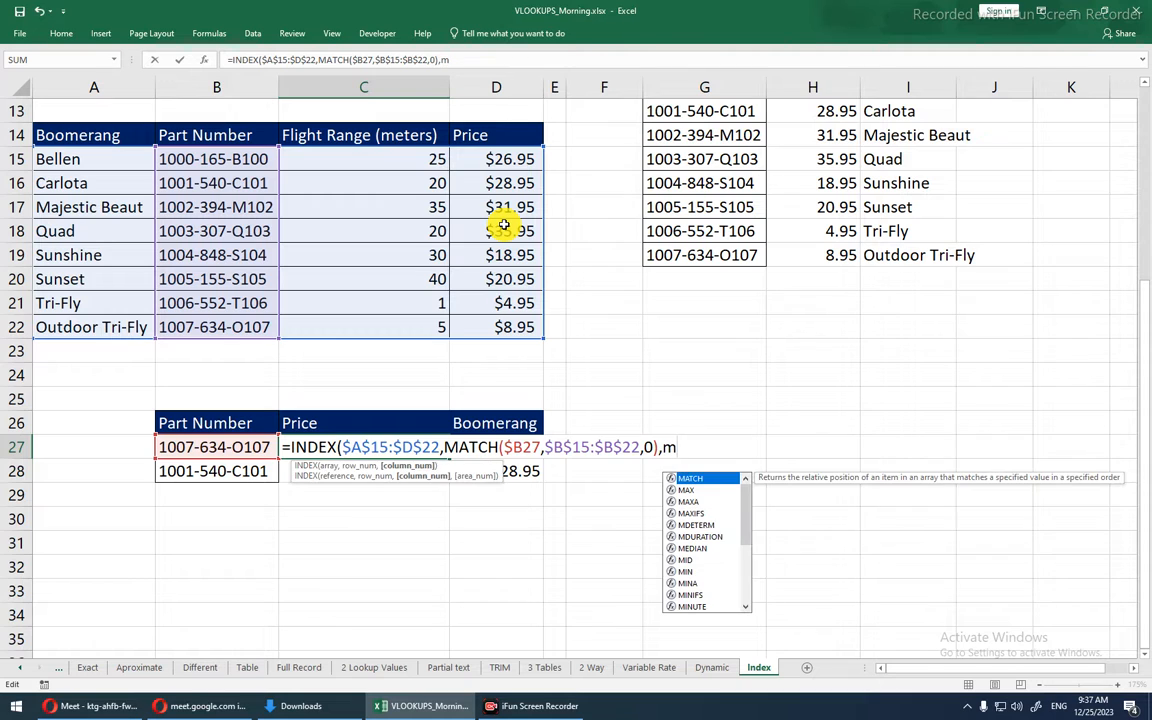
key("Tab")
left_click(385, 415)
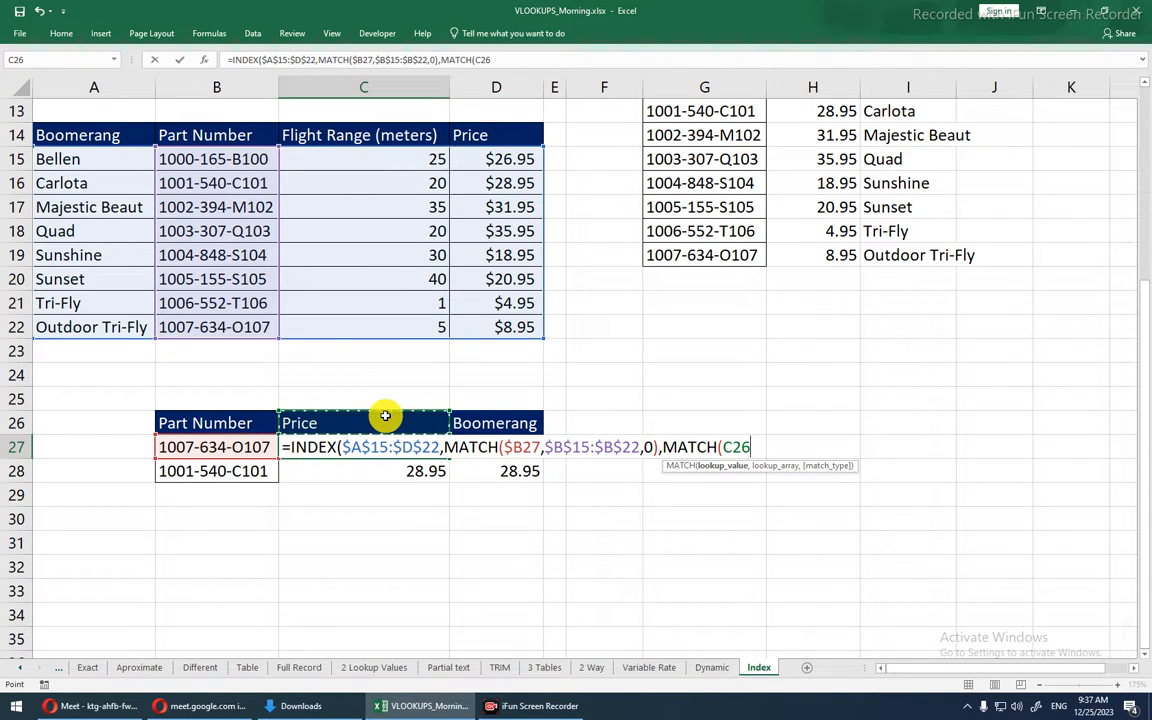
key("F4")
key("F4")
key("F4")
key("F4")
key("F4")
key("F4")
type(",")
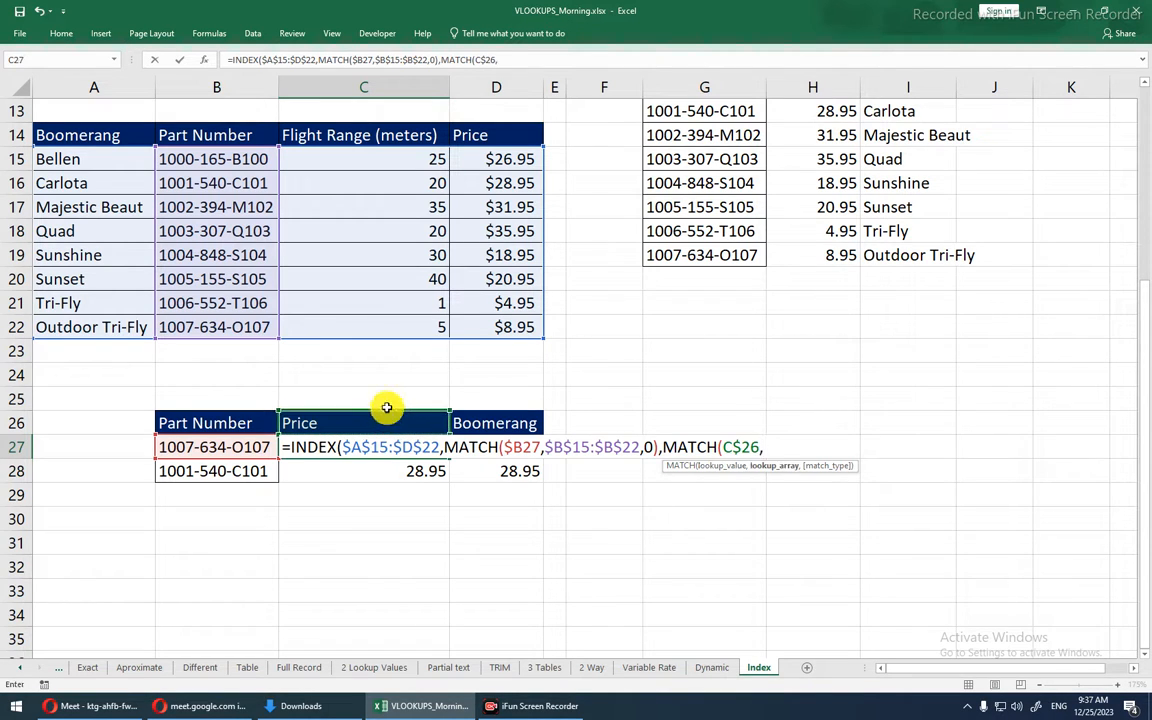
- Complete the column MATCH in C27 with header range $A$14:$D$14 and match type 0, and commit the formula
left_click(505, 137)
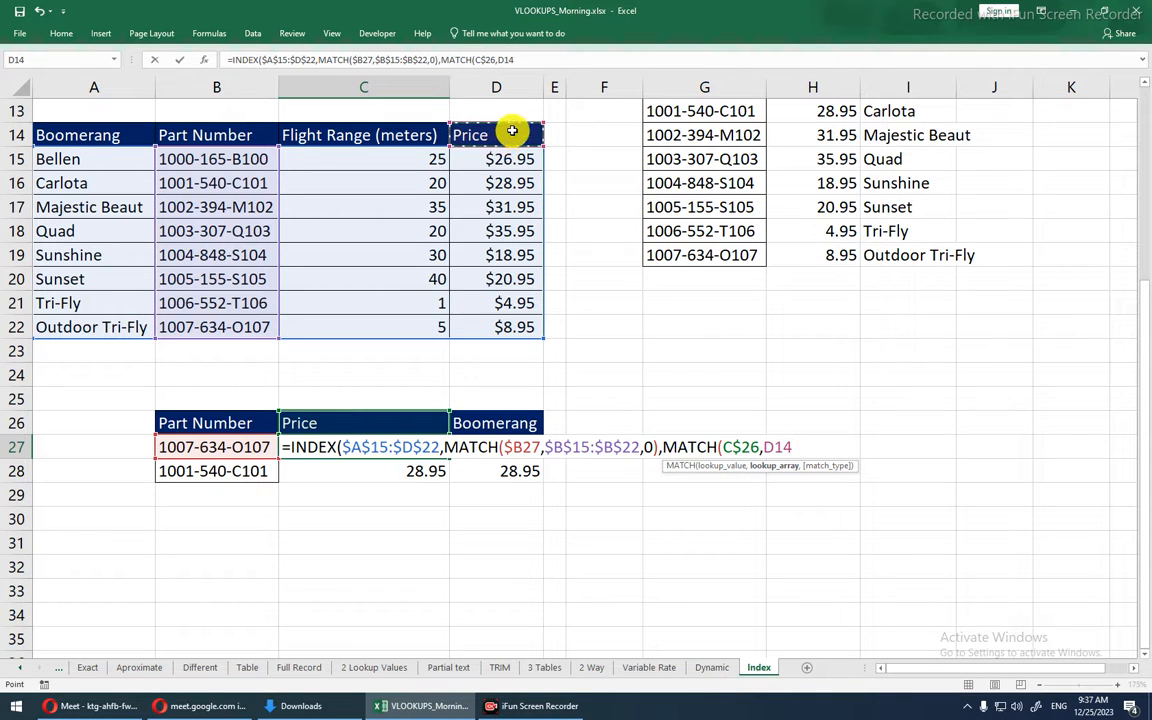
key("ctrl+shift+Left")
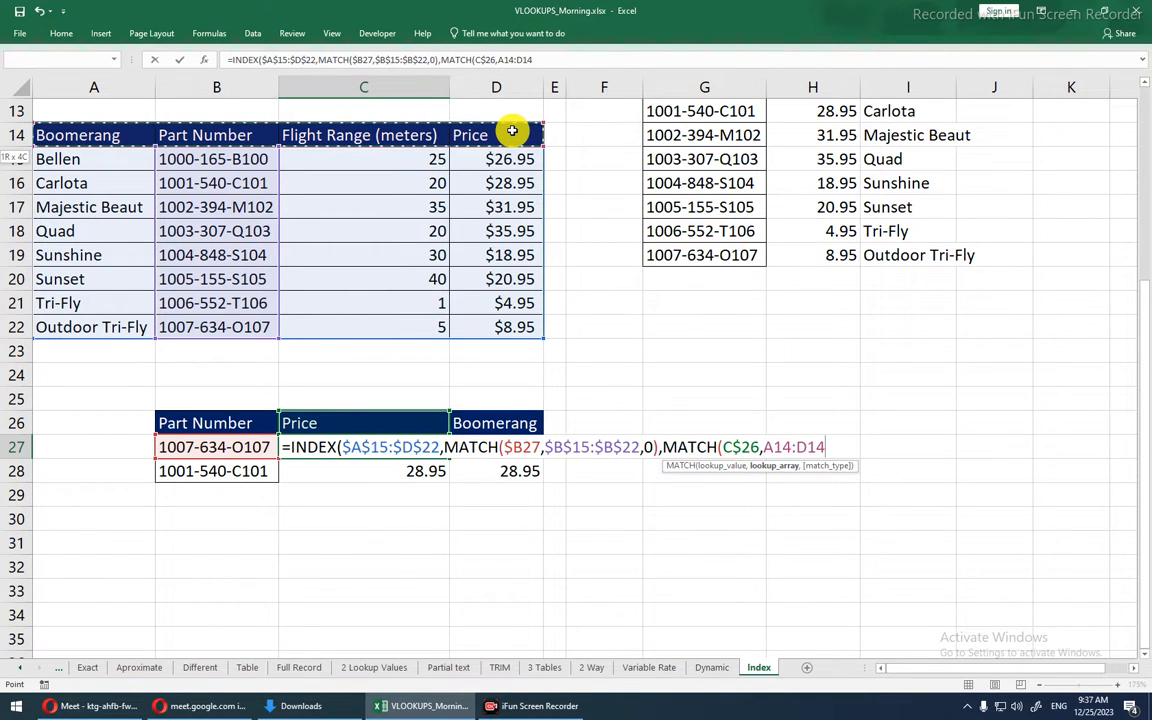
key("F4")
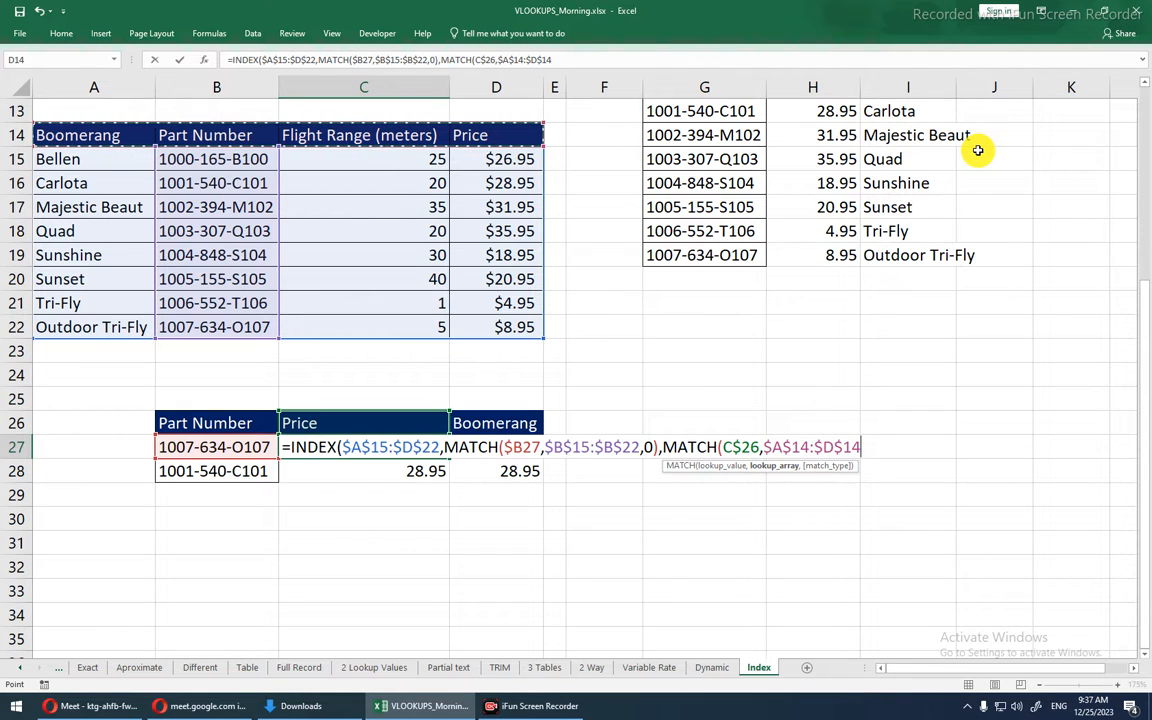
type(",")
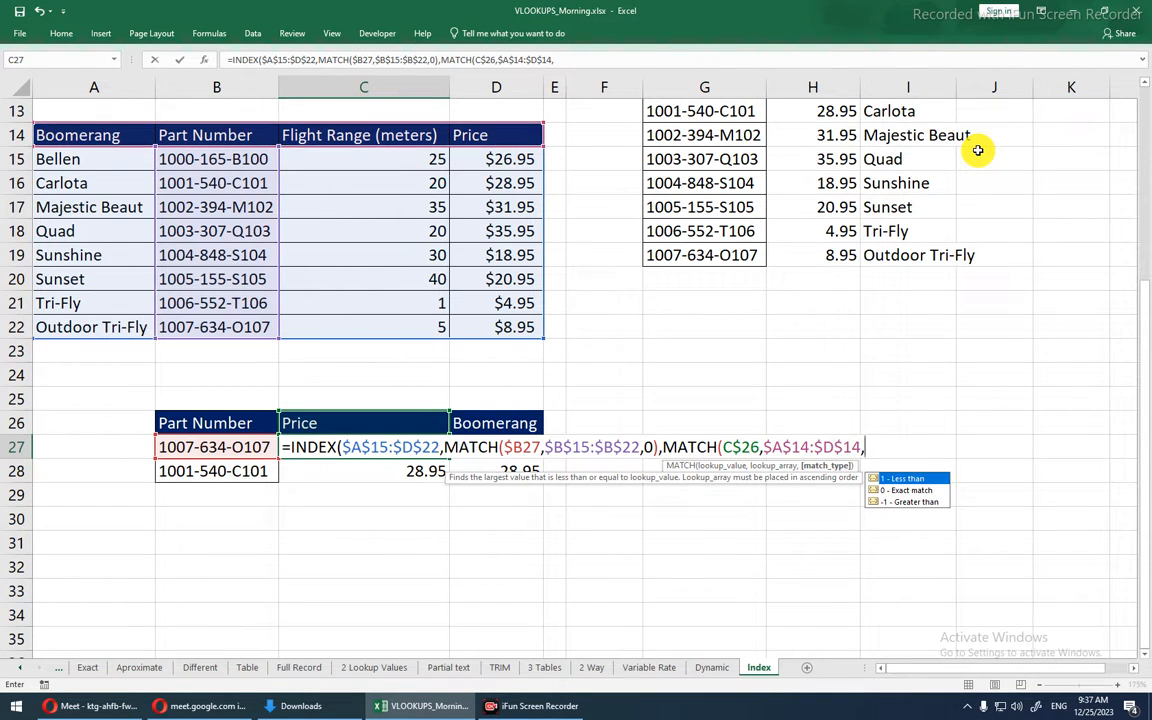
type("0)")
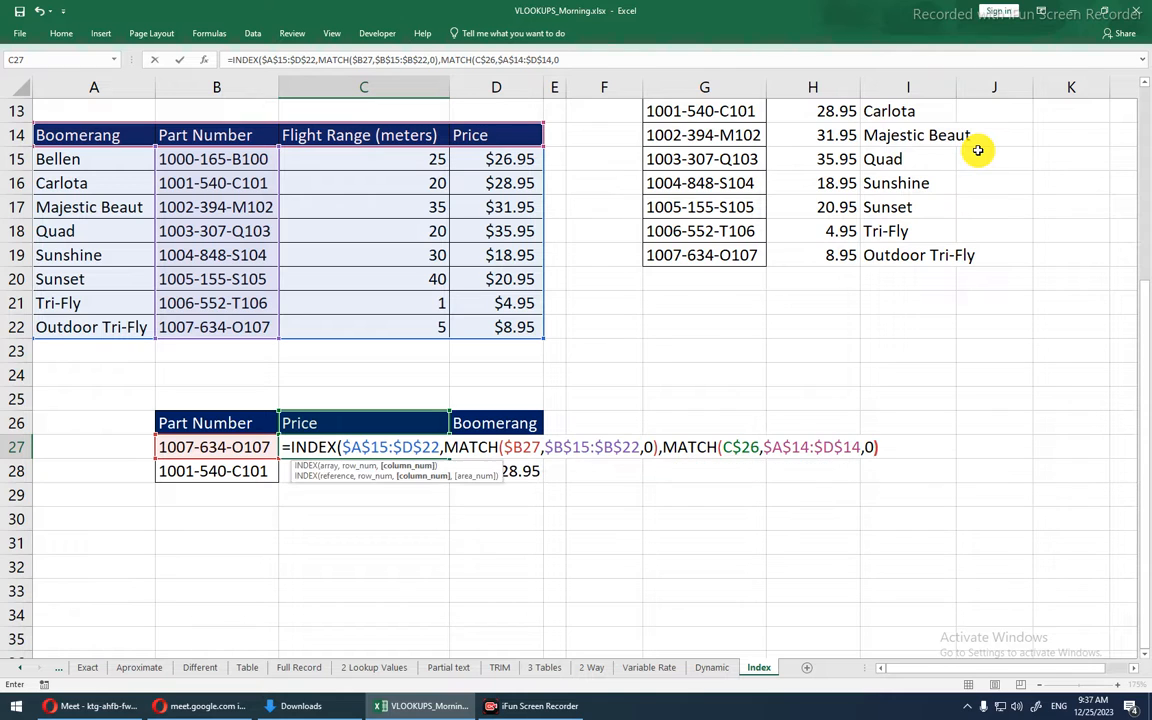
key("Return")
key("Return")
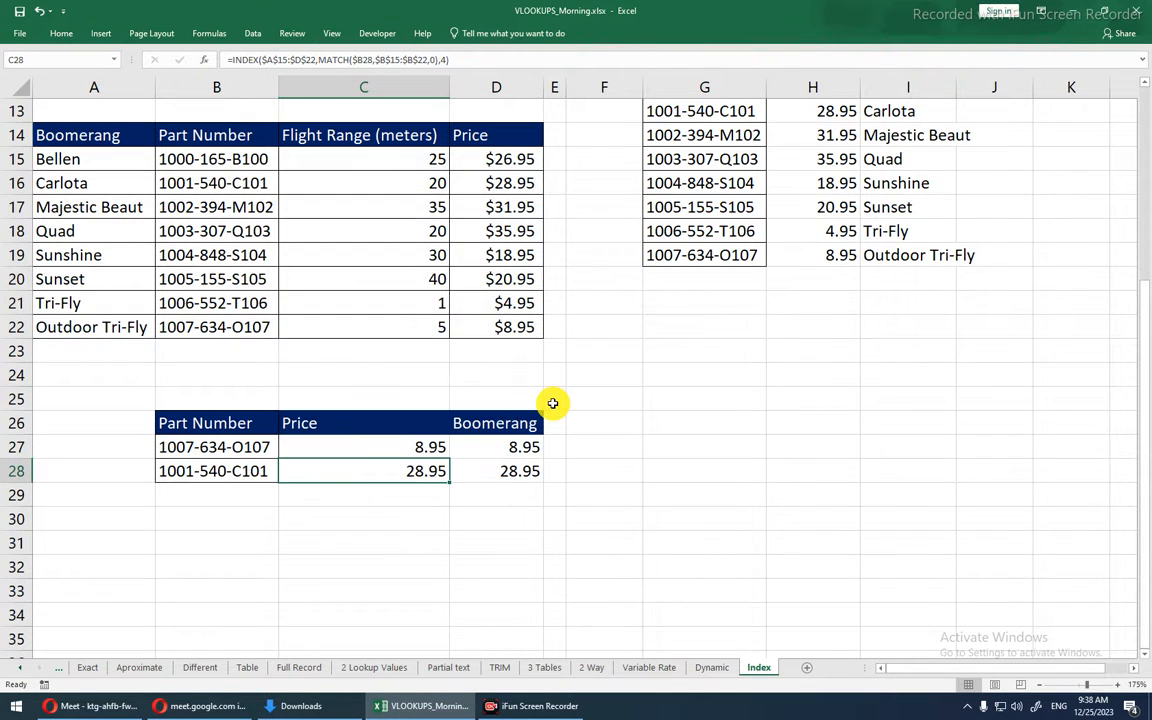
- Fill the two-way INDEX/MATCH formula from C27 across and down to cover C27:D28
left_click(370, 450)
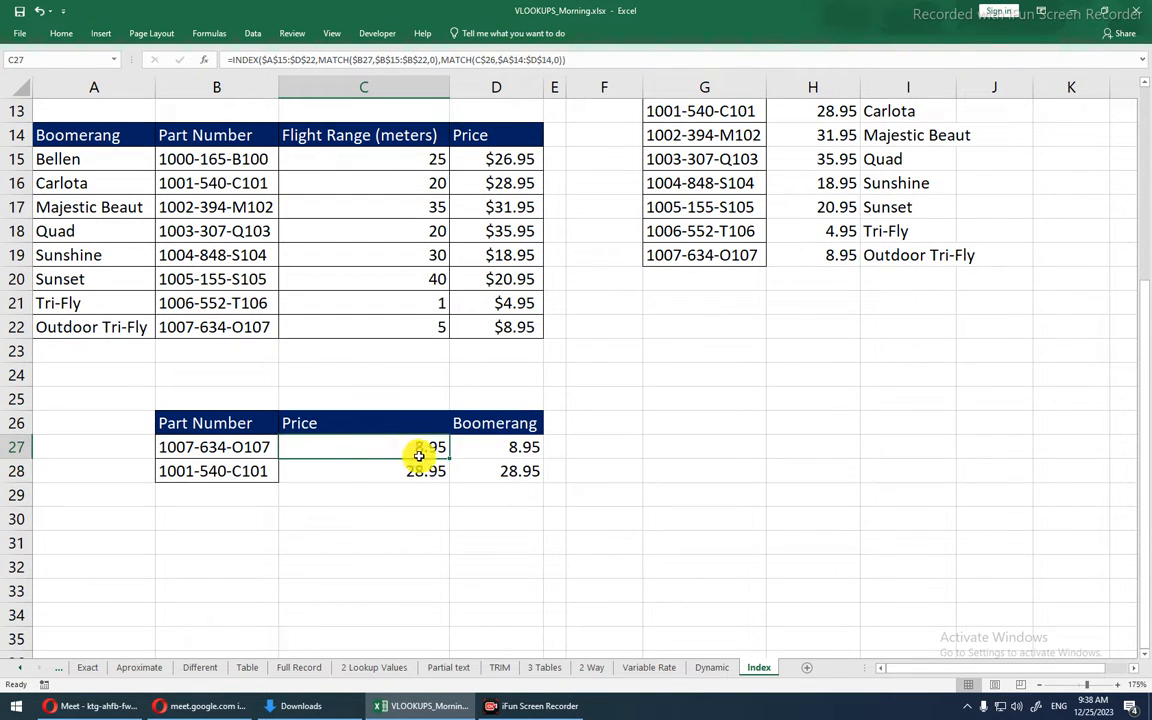
left_click_drag(450, 459, 543, 475)
left_click(521, 428)
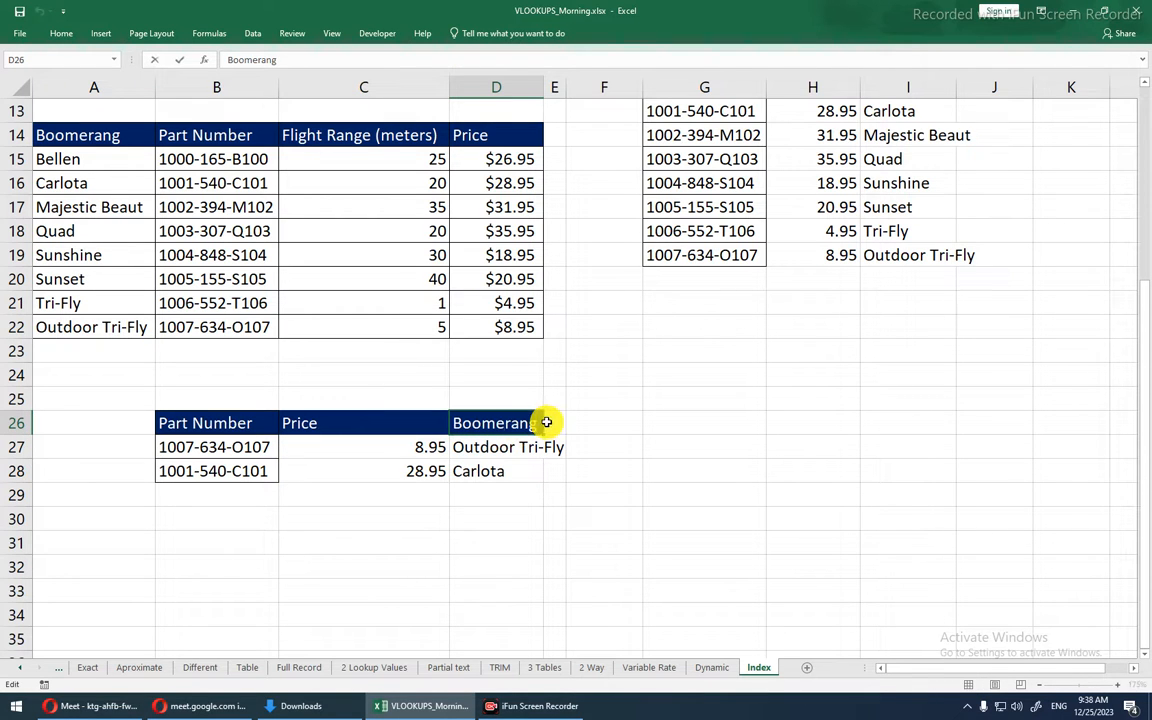
- Try replacing the column MATCH in D27's formula with 1, undo it, and inspect the MATCH arguments
left_click(536, 452)
double_click(536, 452)
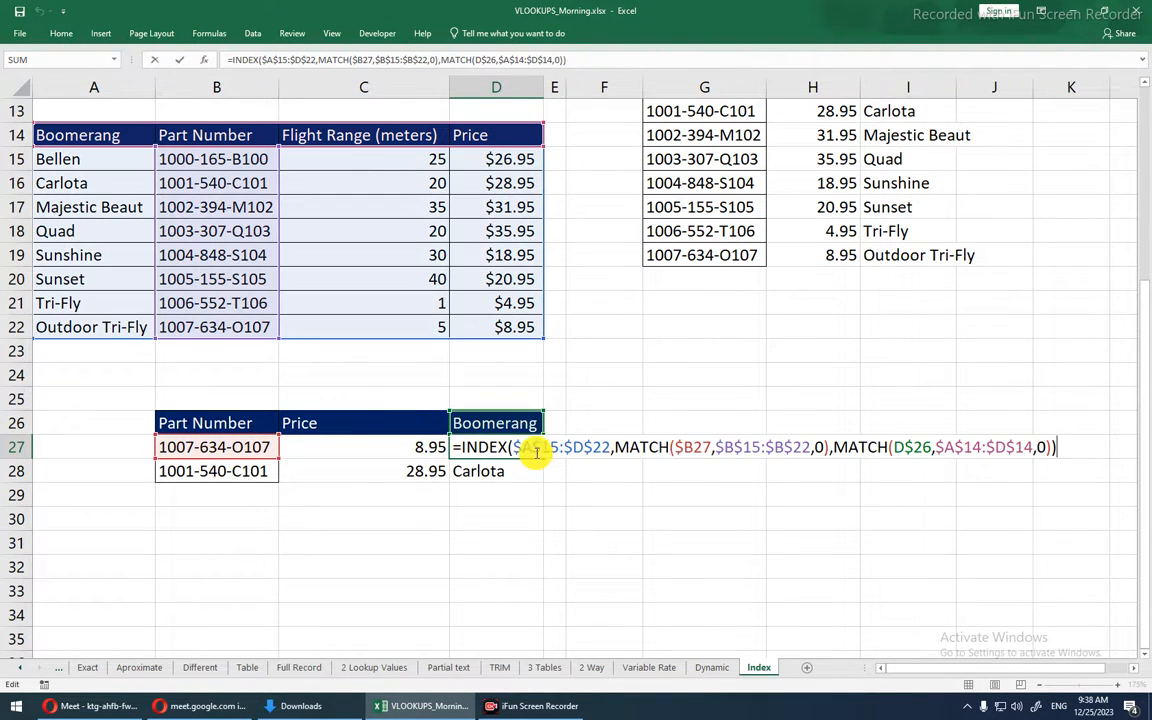
left_click_drag(834, 447, 1055, 443)
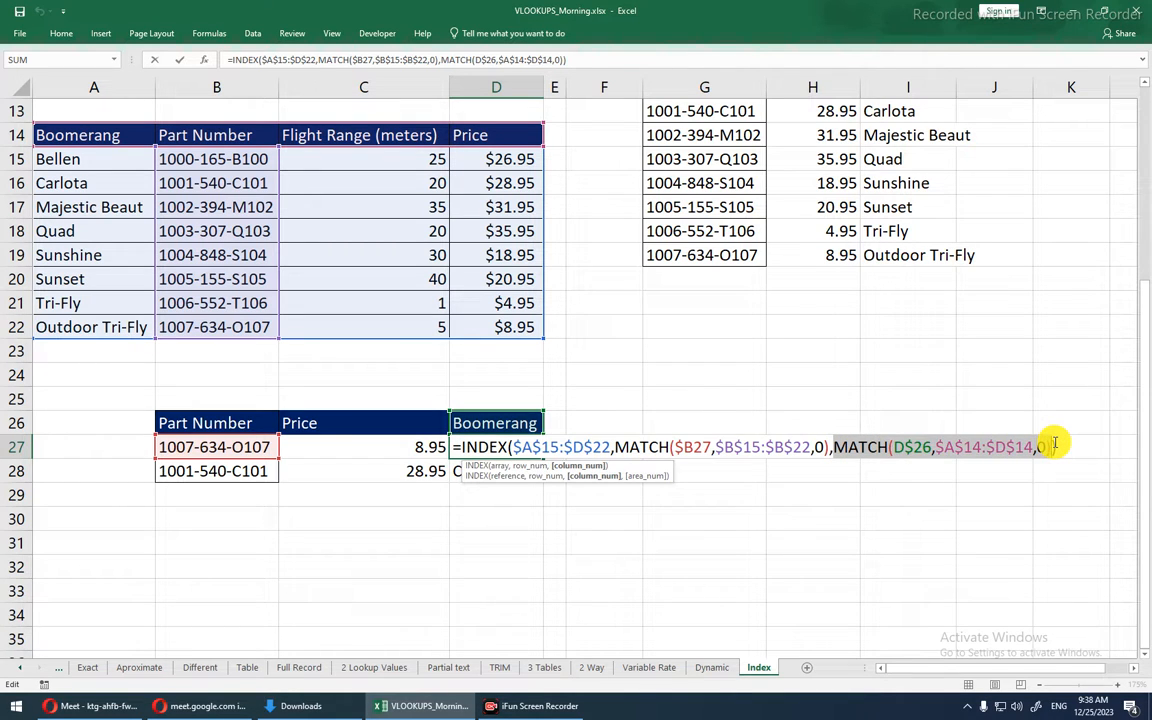
type("1")
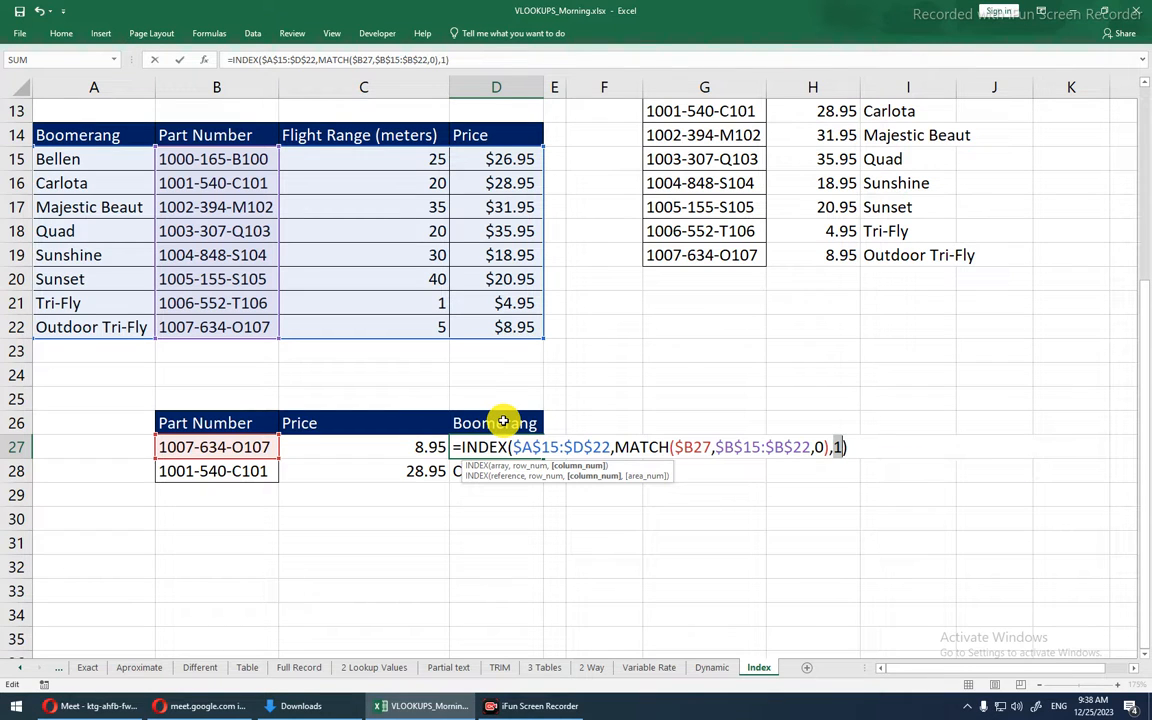
key("ctrl+z")
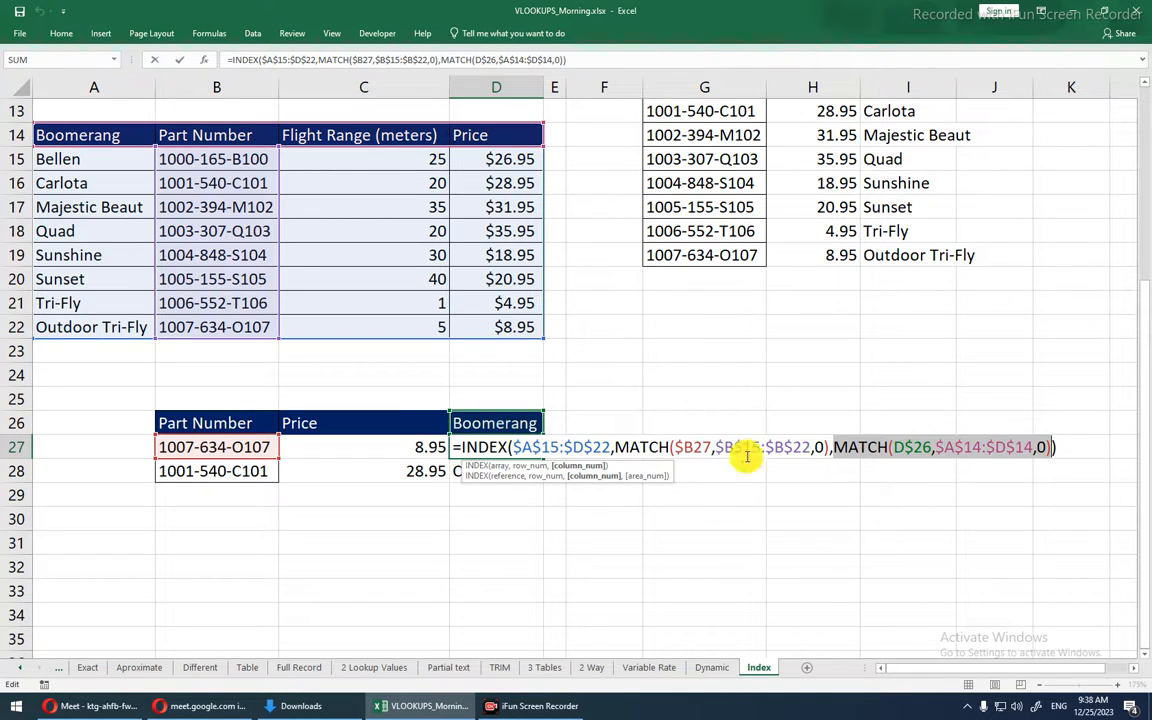
left_click_drag(894, 446, 1032, 441)
left_click(1032, 441)
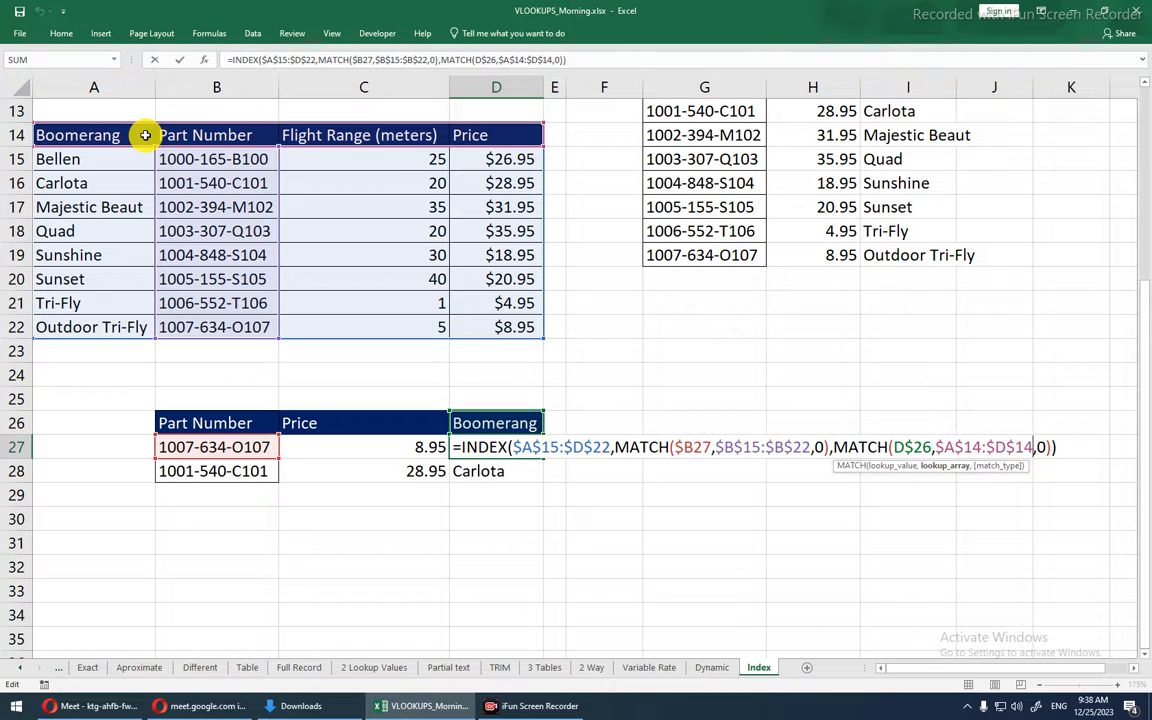
key("Return")
- Replace the Price header in C26 with a copy of the Flight Range (meters) header from C14
key("Up")
key("Up")
key("Left")
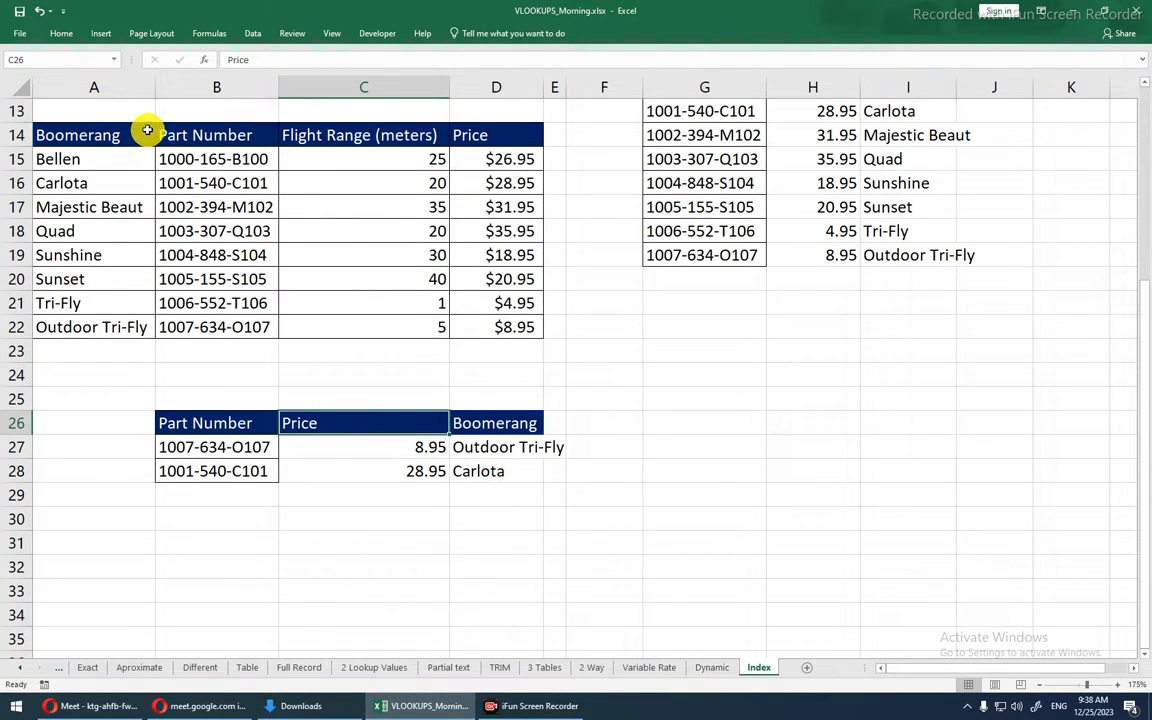
left_click(383, 142)
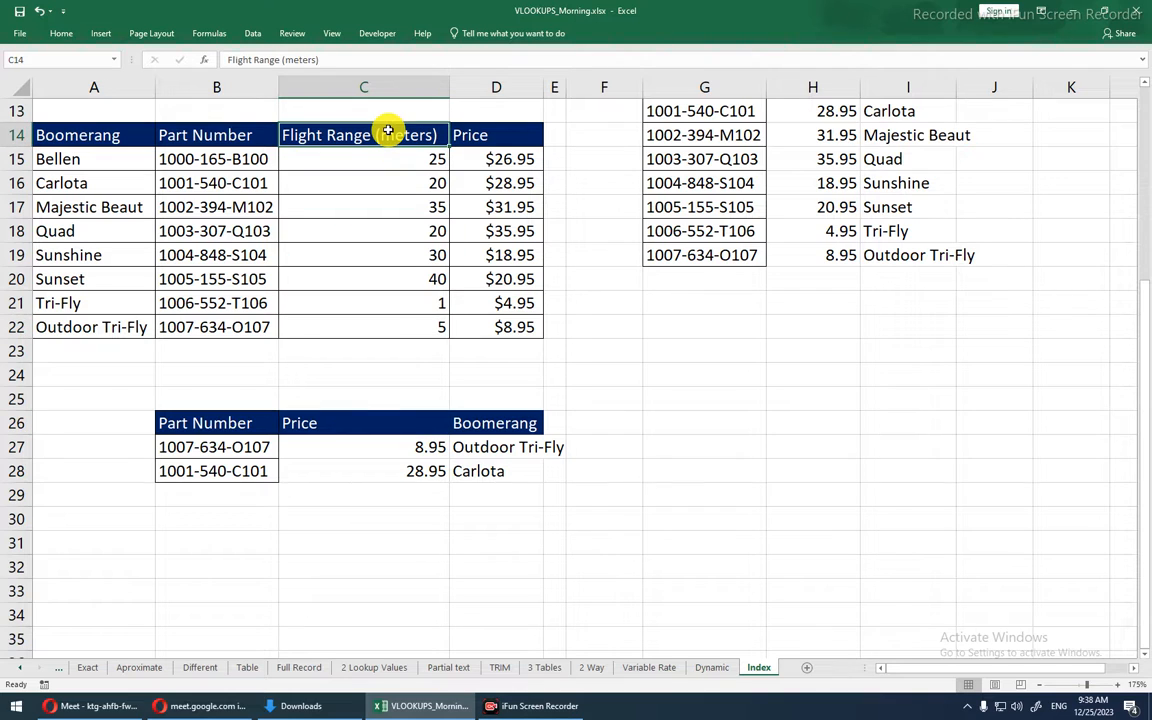
key("ctrl+c")
left_click(327, 424)
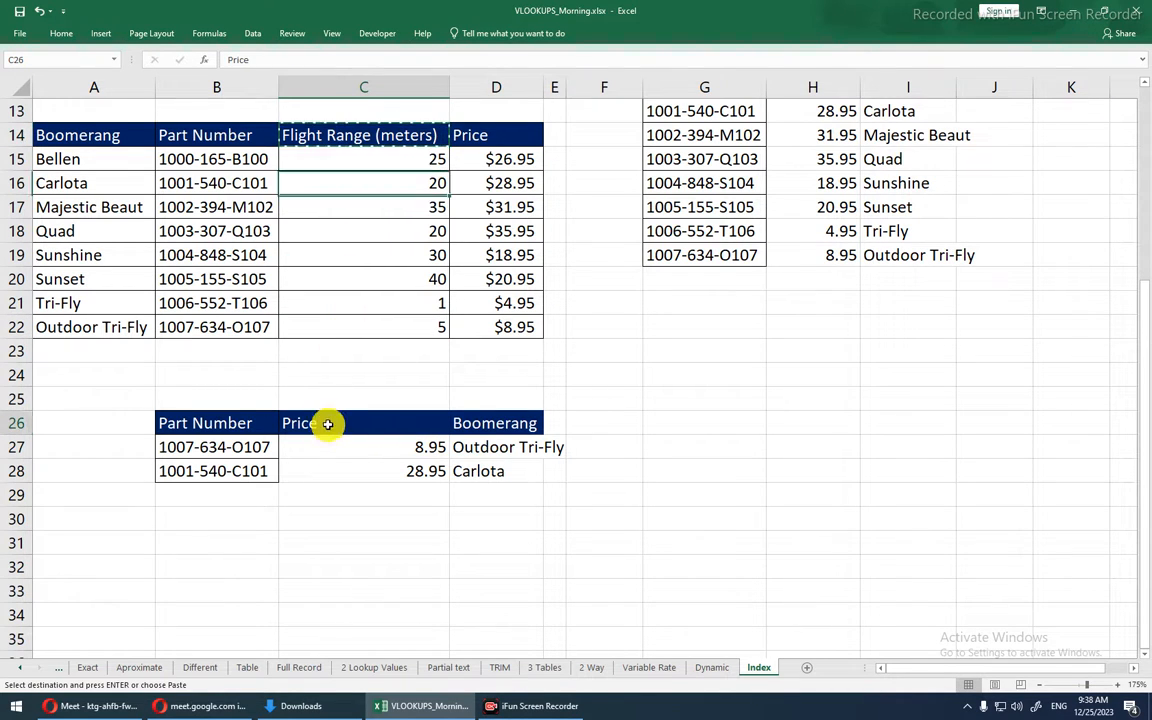
key("ctrl+v")
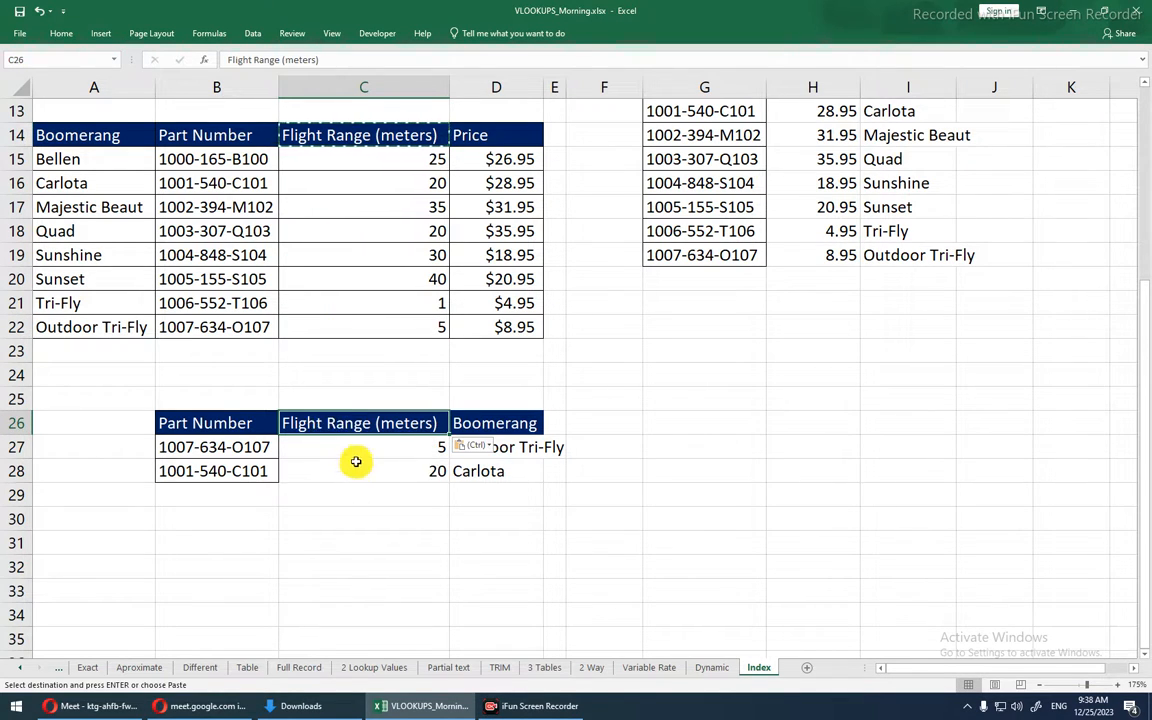
- Review the Flight Range results in C27:C28 and clear the pending copy selection
left_click(354, 453)
left_click_drag(354, 453, 355, 463)
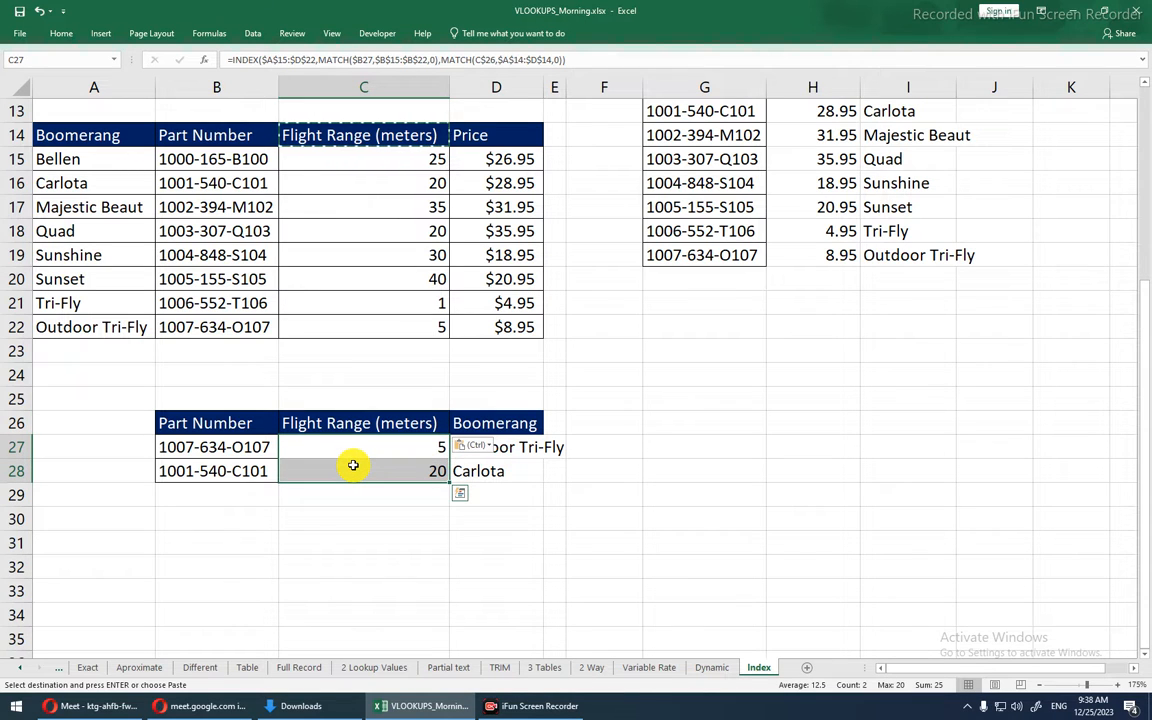
left_click(352, 521)
left_click(587, 490)
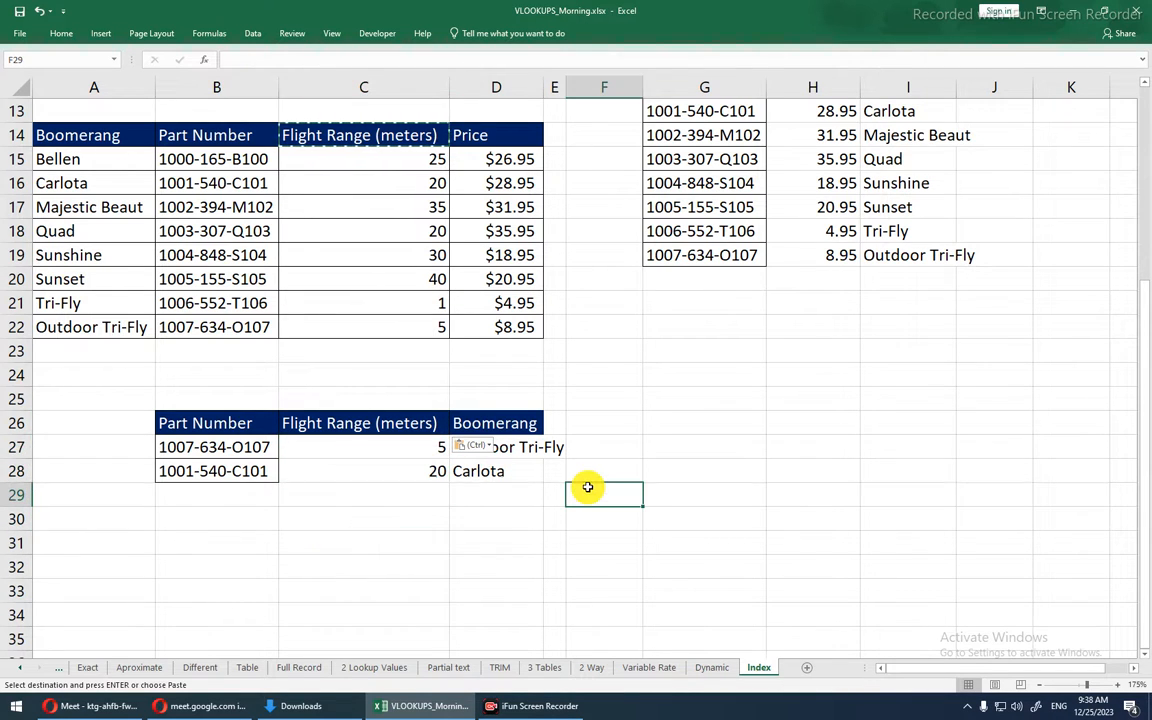
key("Escape")
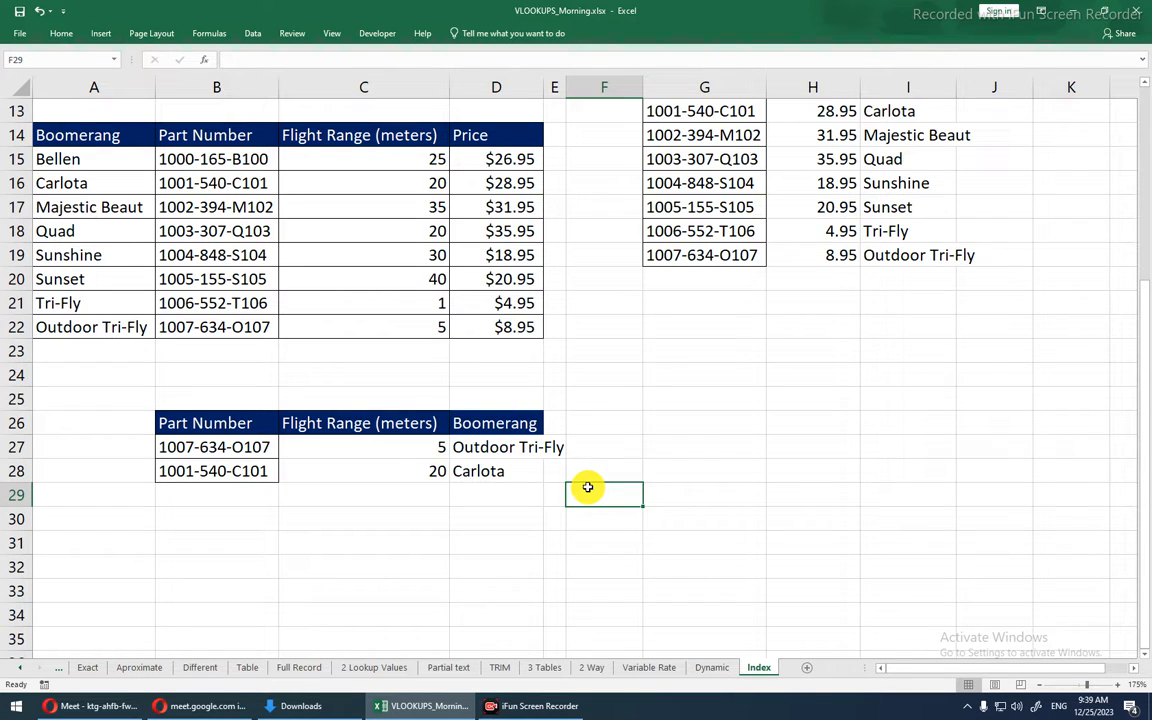
- Copy the Part Number header and the first three part numbers (B14:B17) to a new list starting at G23
left_click_drag(255, 140, 236, 326)
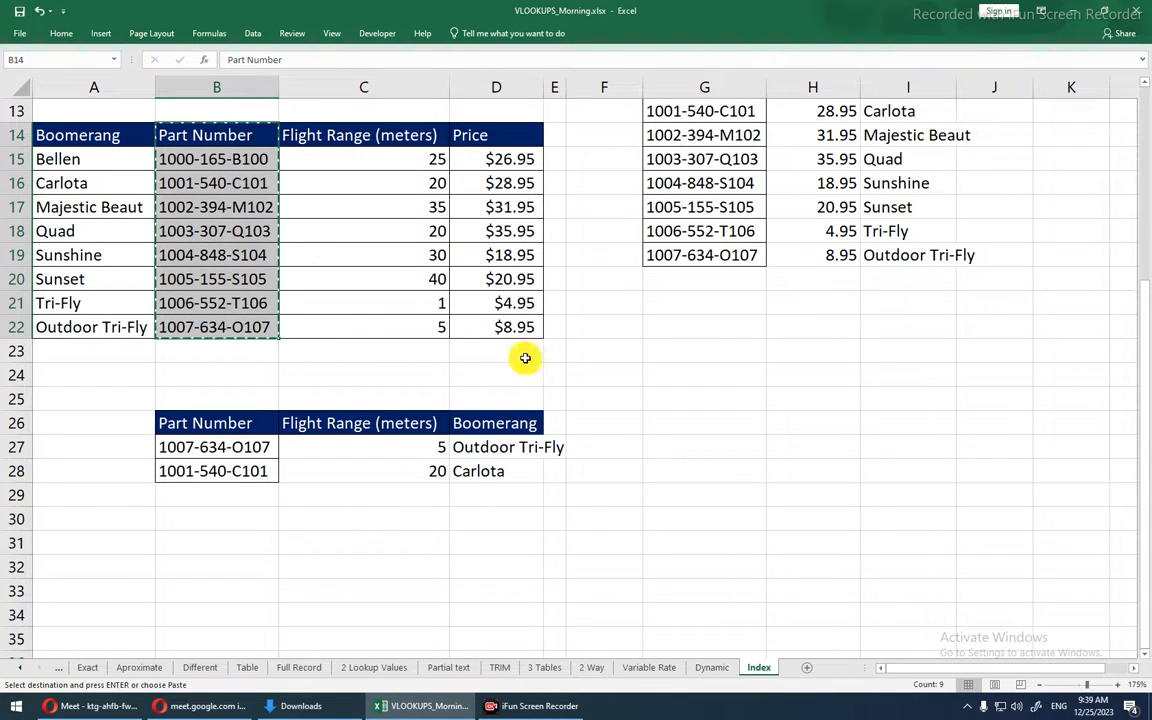
double_click(671, 375)
left_click_drag(245, 140, 249, 201)
left_click(248, 202)
left_click_drag(249, 141, 240, 212)
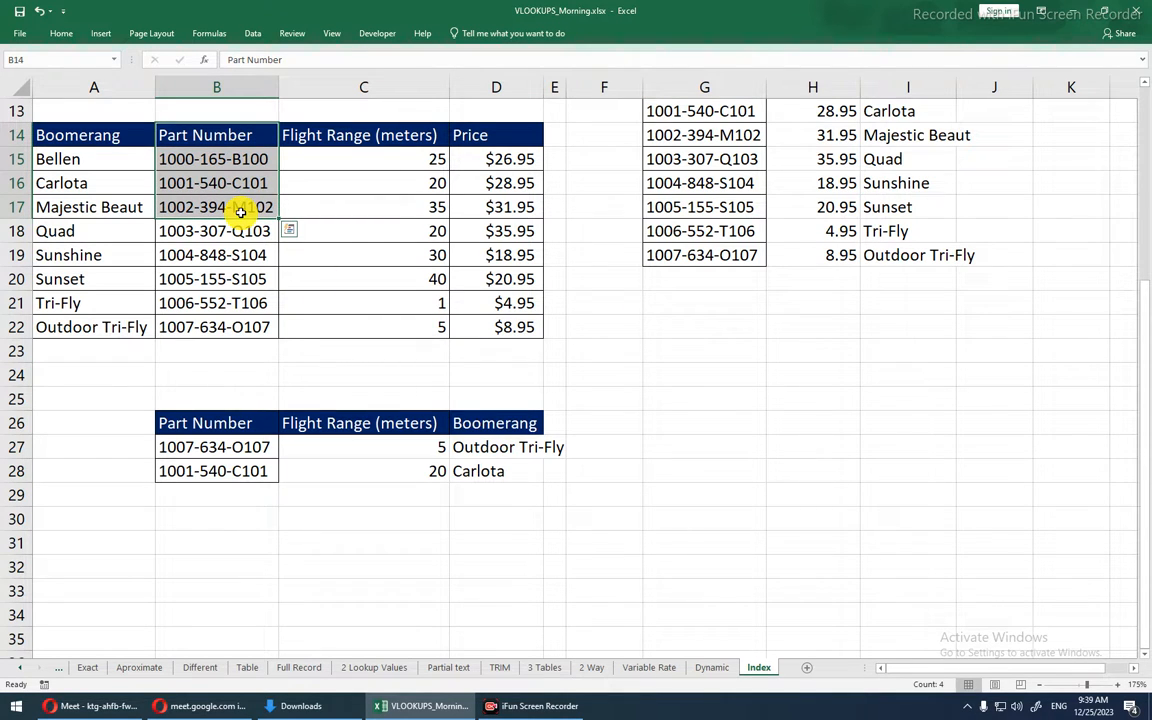
key("ctrl+c")
left_click(660, 348)
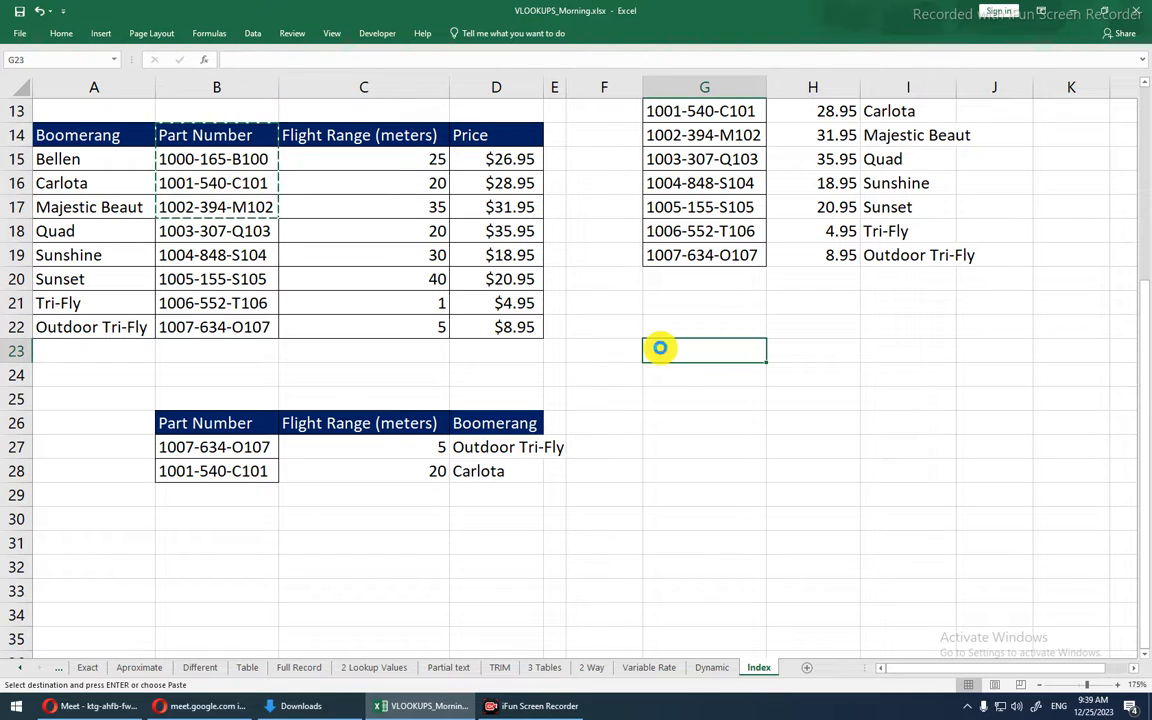
key("ctrl+v")
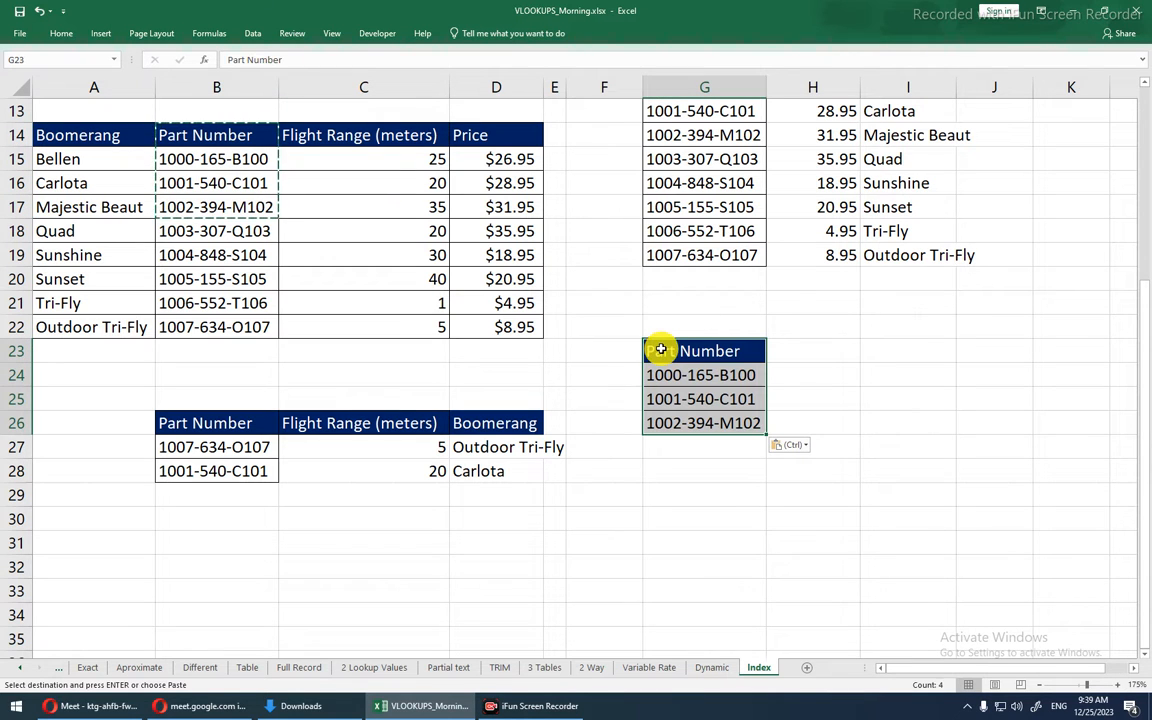
- Enter the header Price in H23 beside the copied Part Number header
left_click(834, 355)
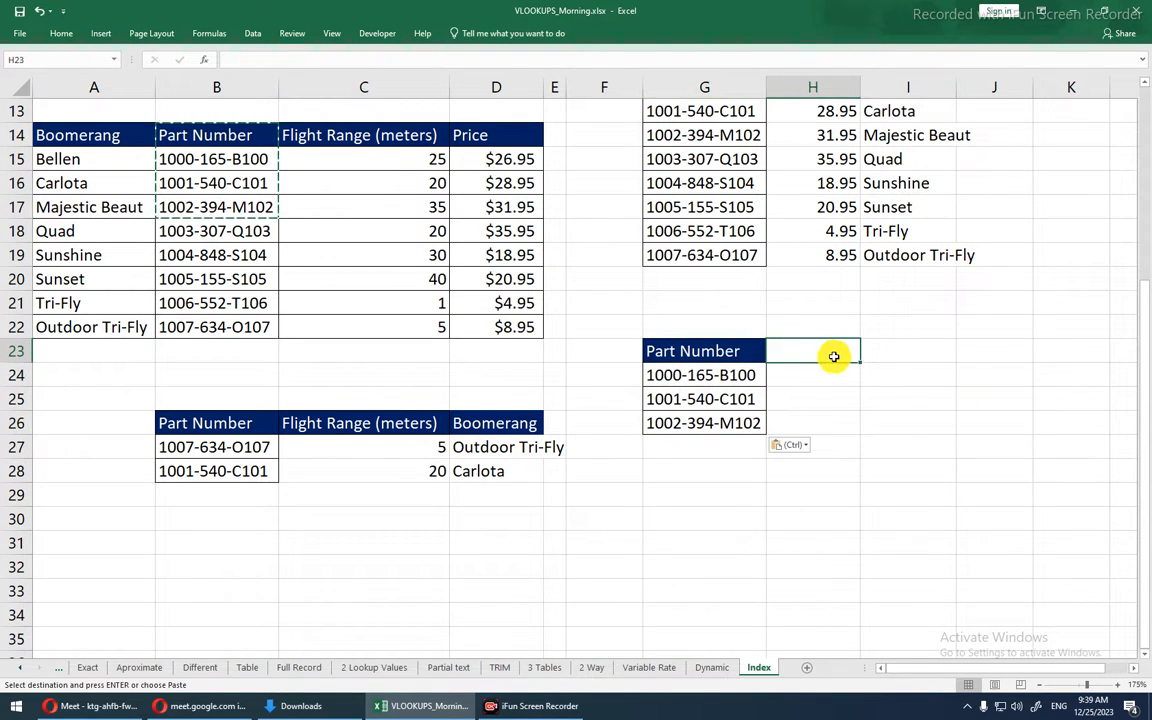
double_click(834, 357)
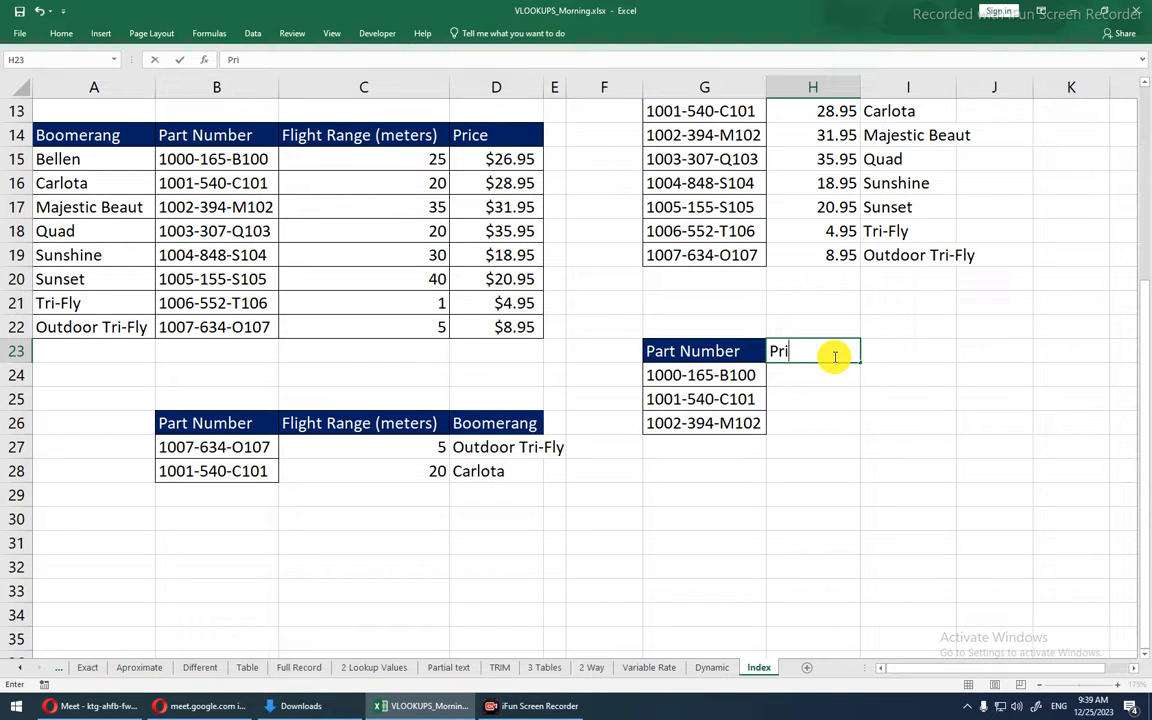
key("Return")
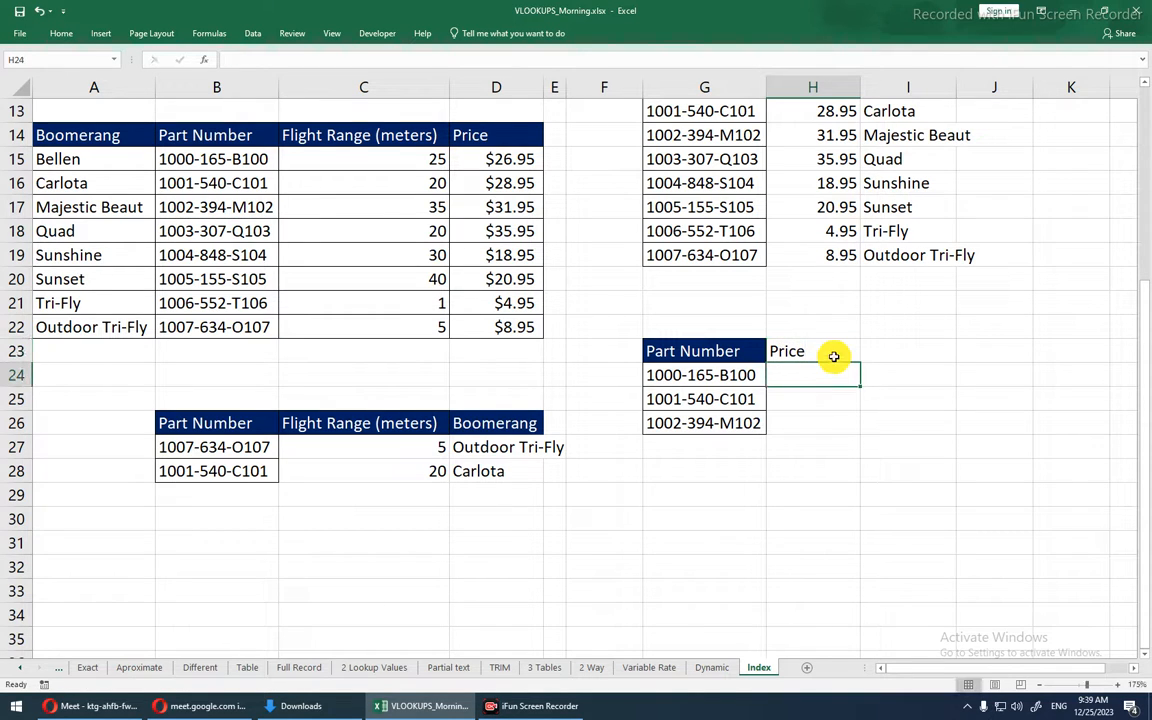
- Start a VLOOKUP formula in H24 with the part number in G24 as the lookup value
type("=vlo")
key("Tab")
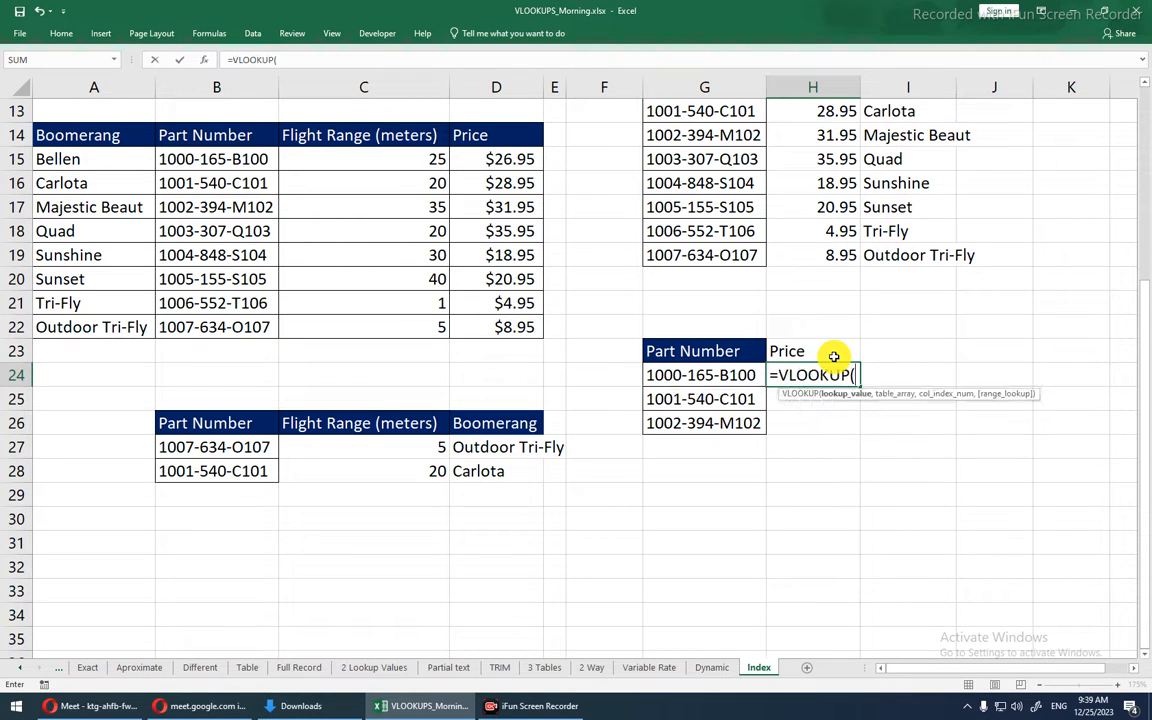
left_click(726, 378)
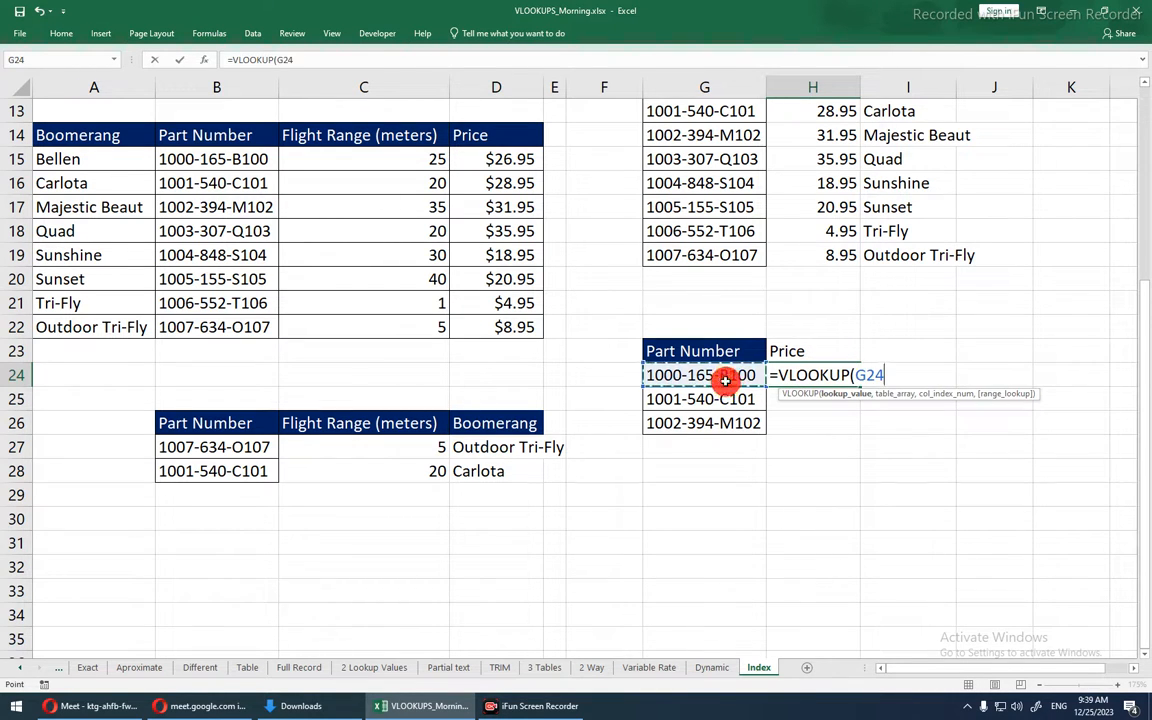
type(",")
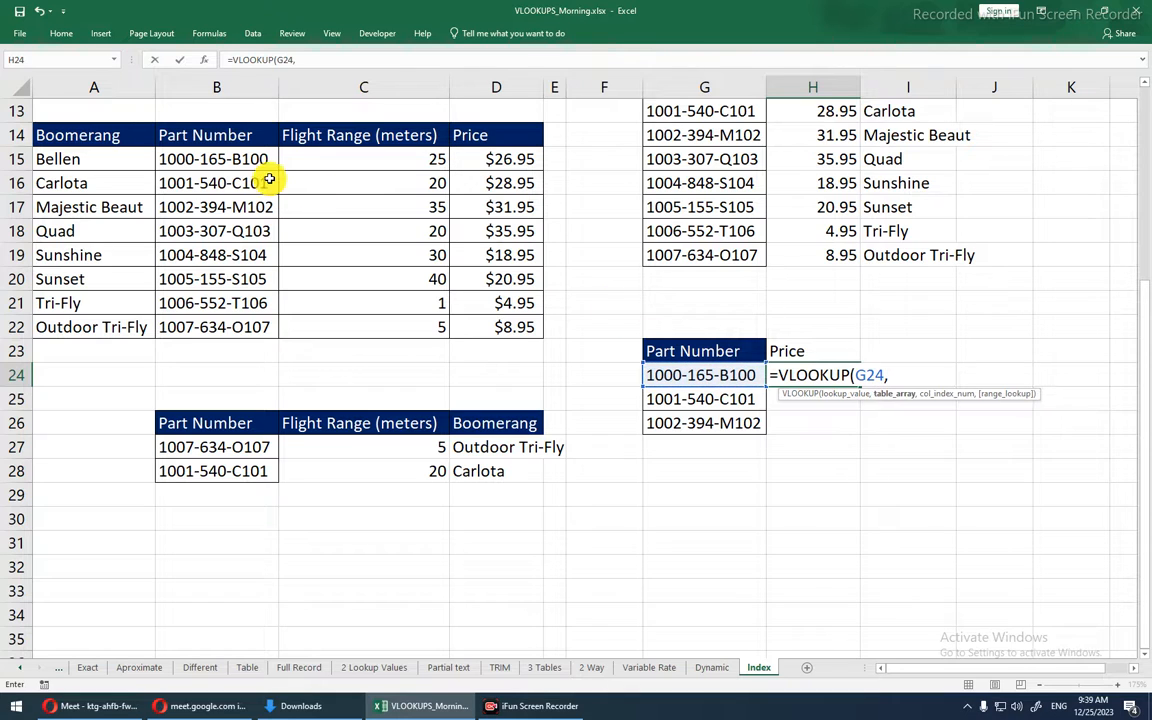
- Complete the VLOOKUP in H24 with table array $B$15:$D$22, column index 3 and range lookup 0, and commit it
left_click_drag(257, 160, 463, 329)
left_click(463, 329)
left_click(203, 163)
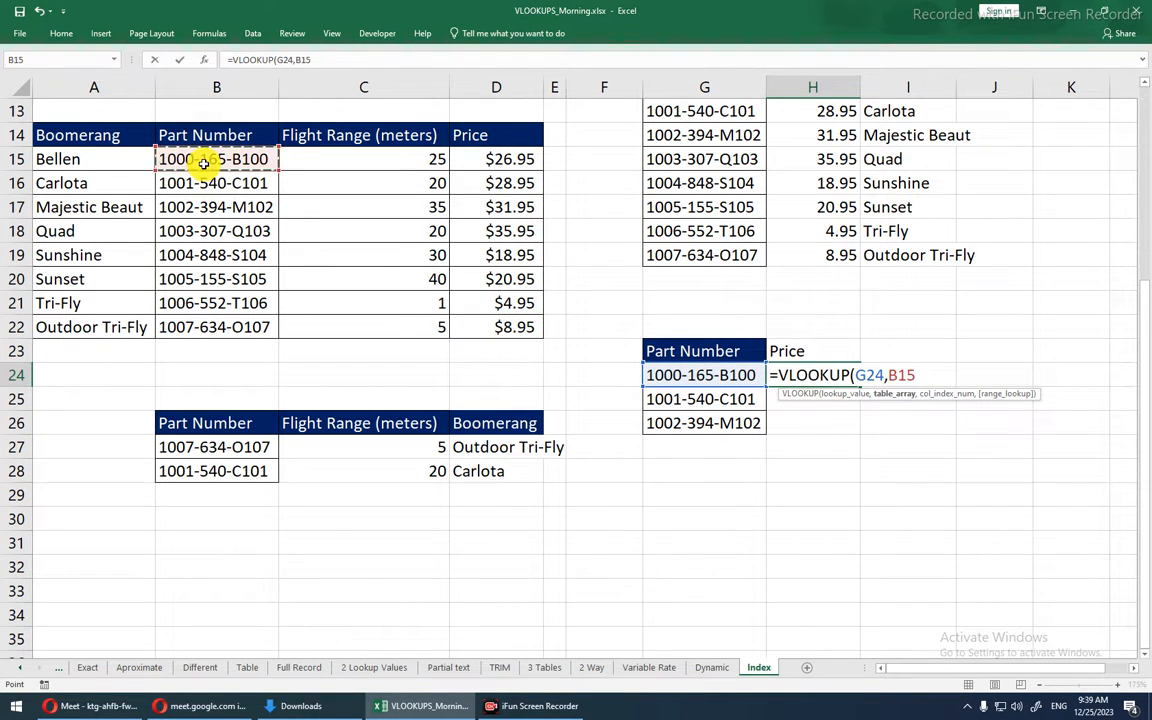
key("ctrl+shift+Right")
key("ctrl+shift+Down")
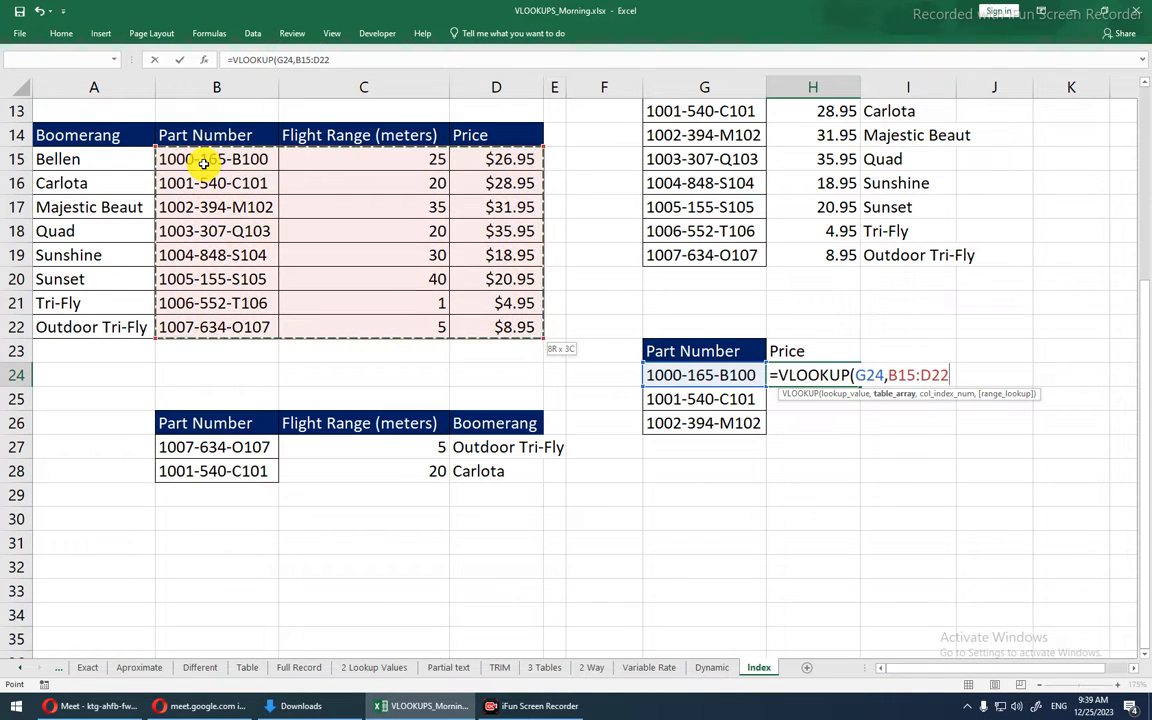
key("F4")
type(",3")
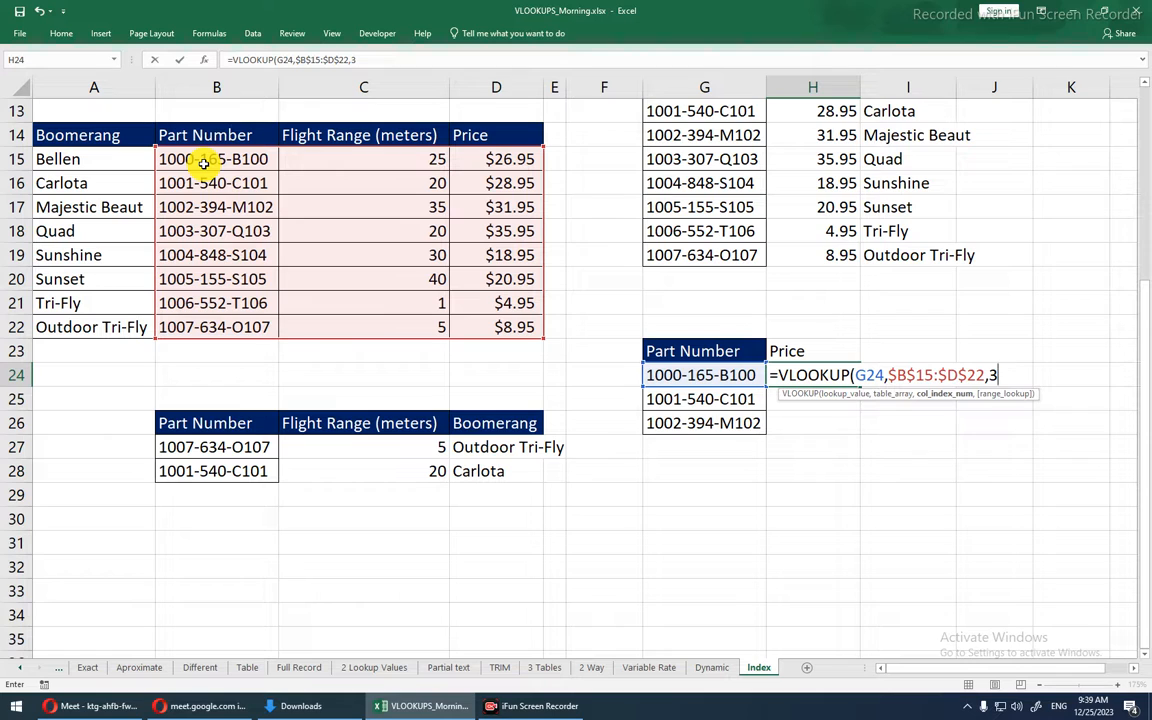
type(",0")
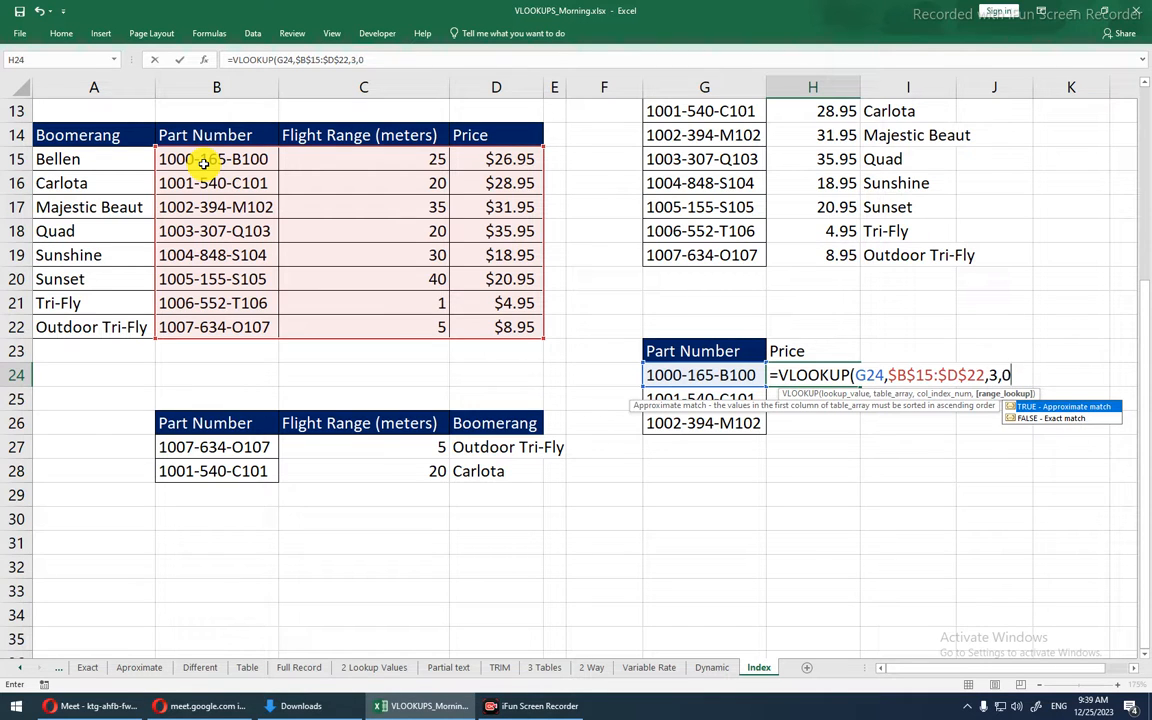
key("Return")
- Fill the VLOOKUP formula from H24 down through H26
key("Up")
key("shift+Down")
key("shift+Down")
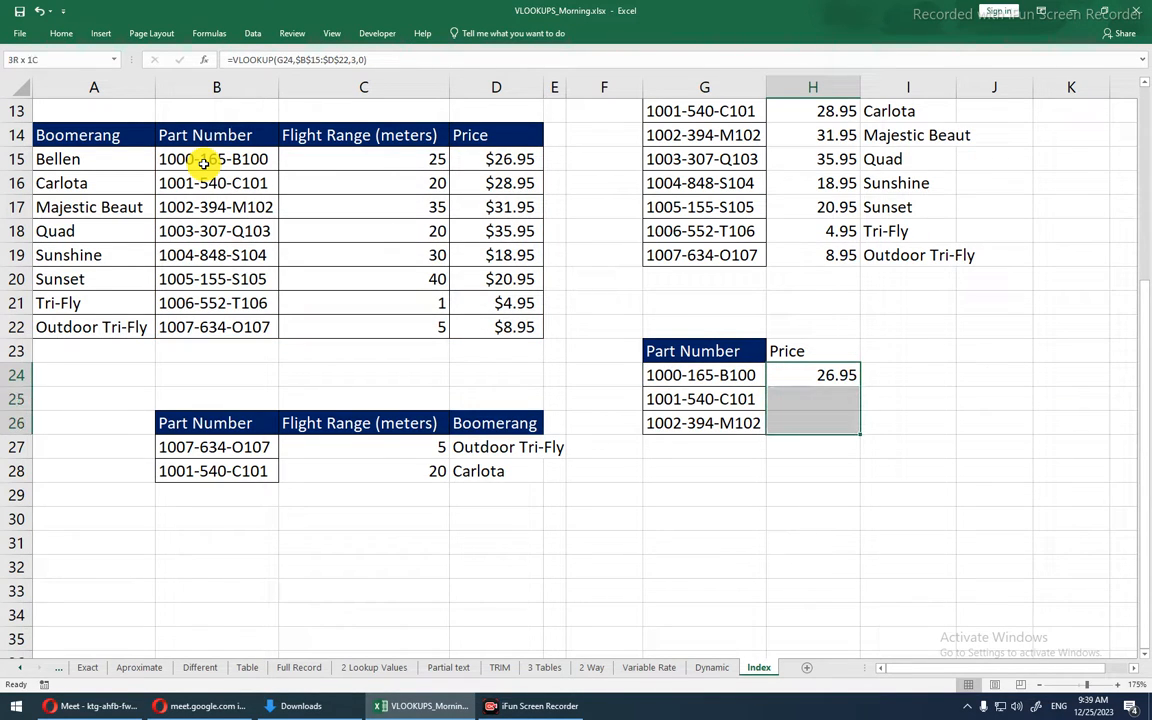
key("ctrl+d")
- Label H22 as Vlookup and I22 as Index, and make both labels bold
key("Up")
key("Up")
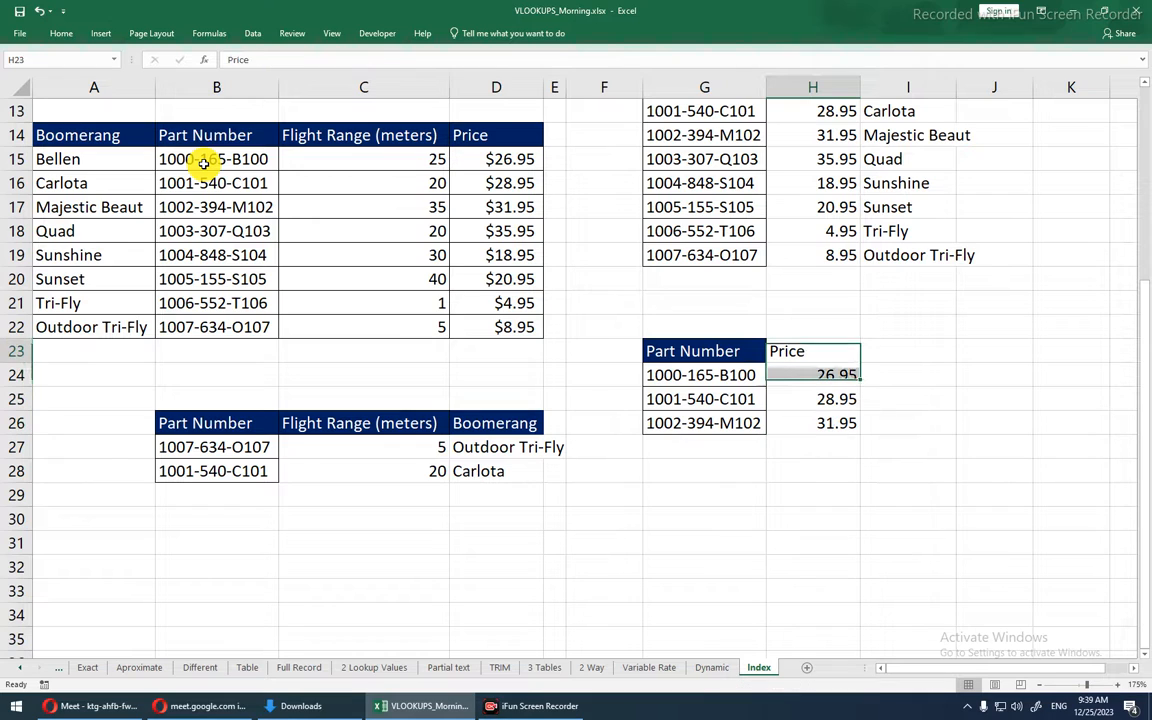
type("Vlookup")
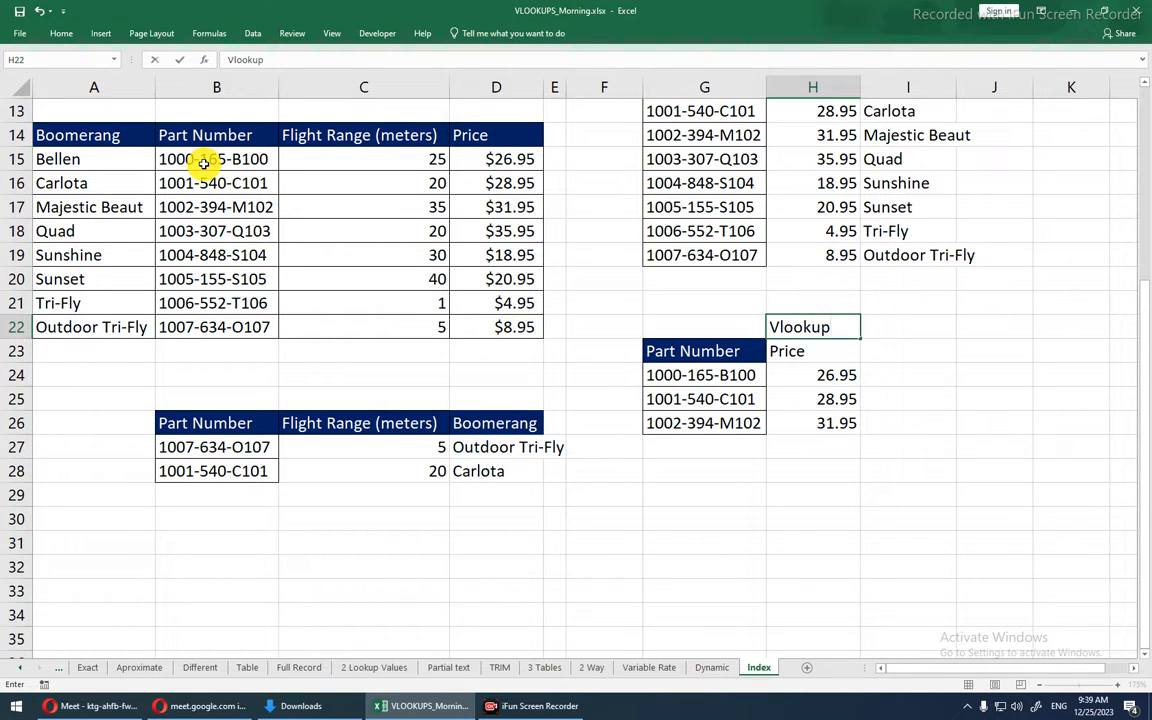
key("Tab")
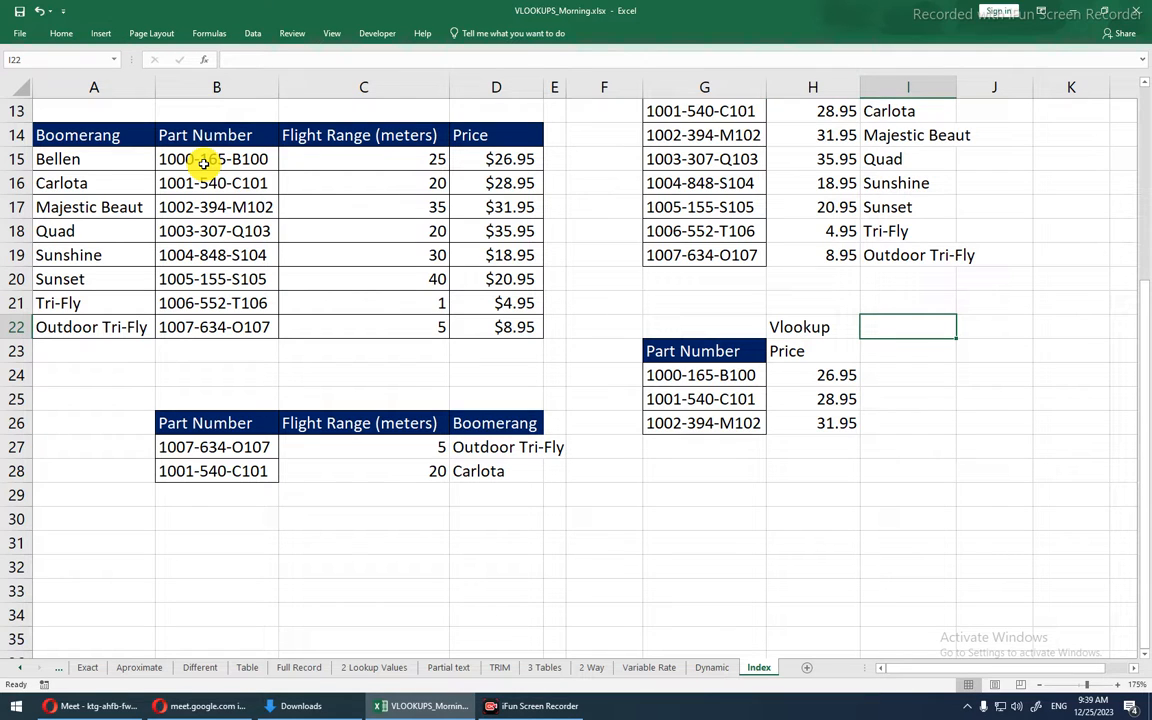
type("Index")
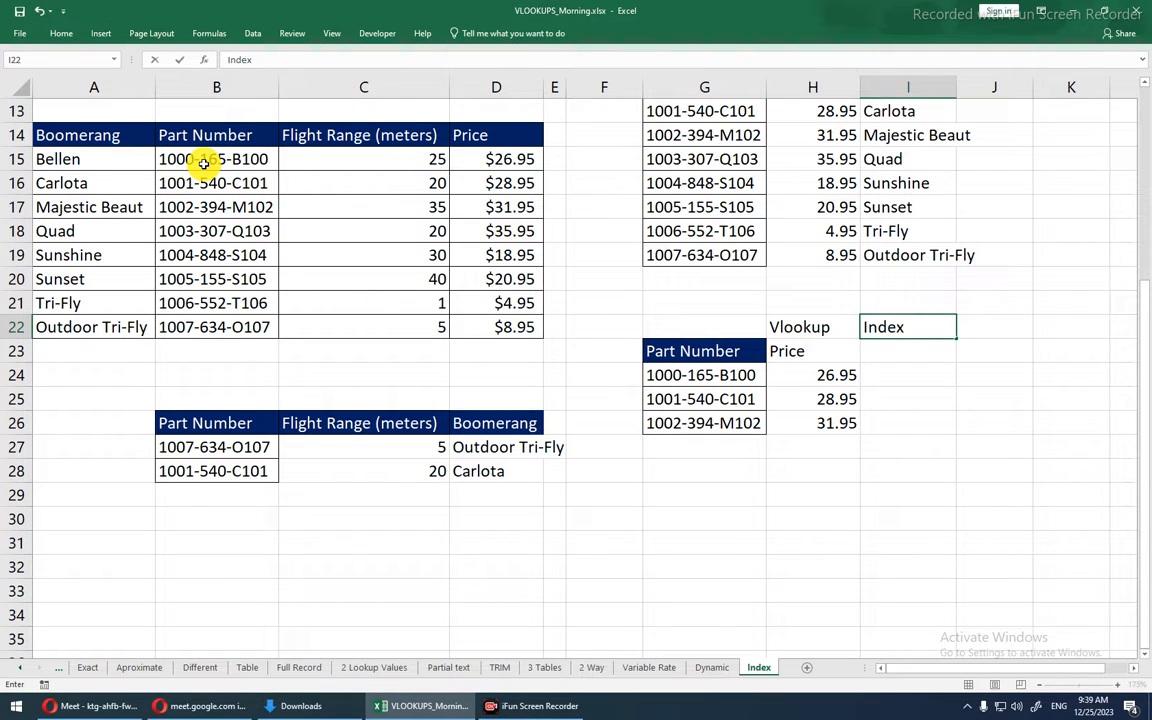
key("Return")
key("Up")
key("shift+Right")
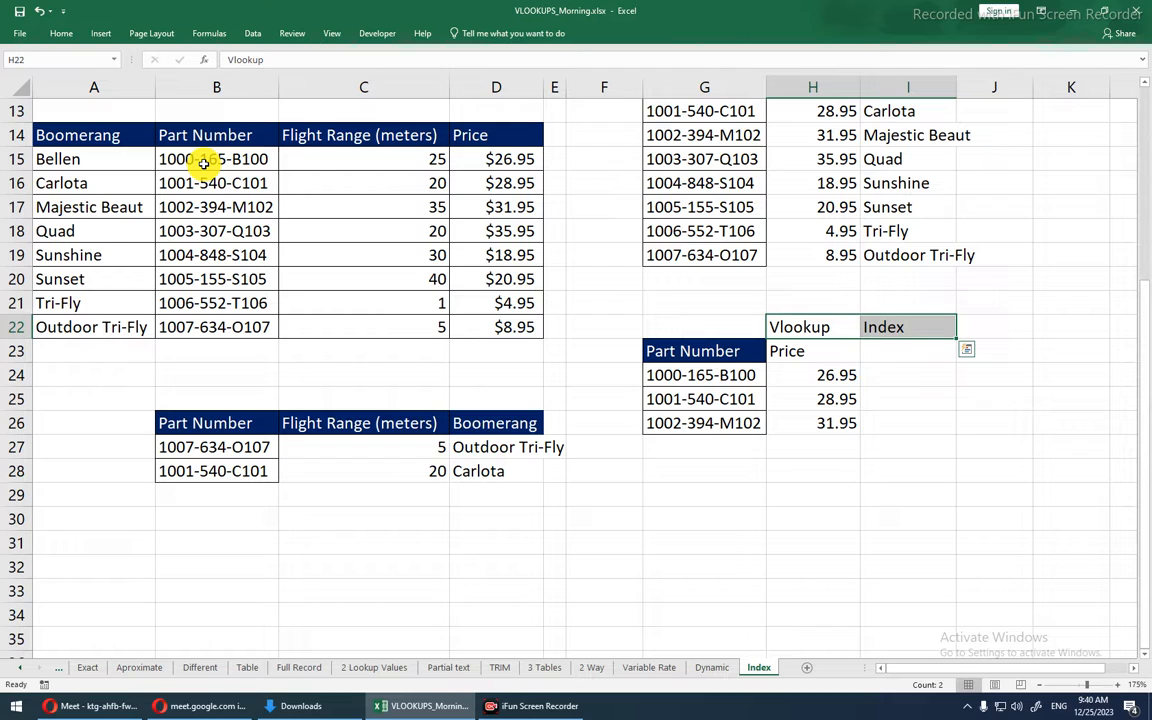
key("ctrl+b")
- Fill the Price header from H23 across into I23
key("Down")
key("Right")
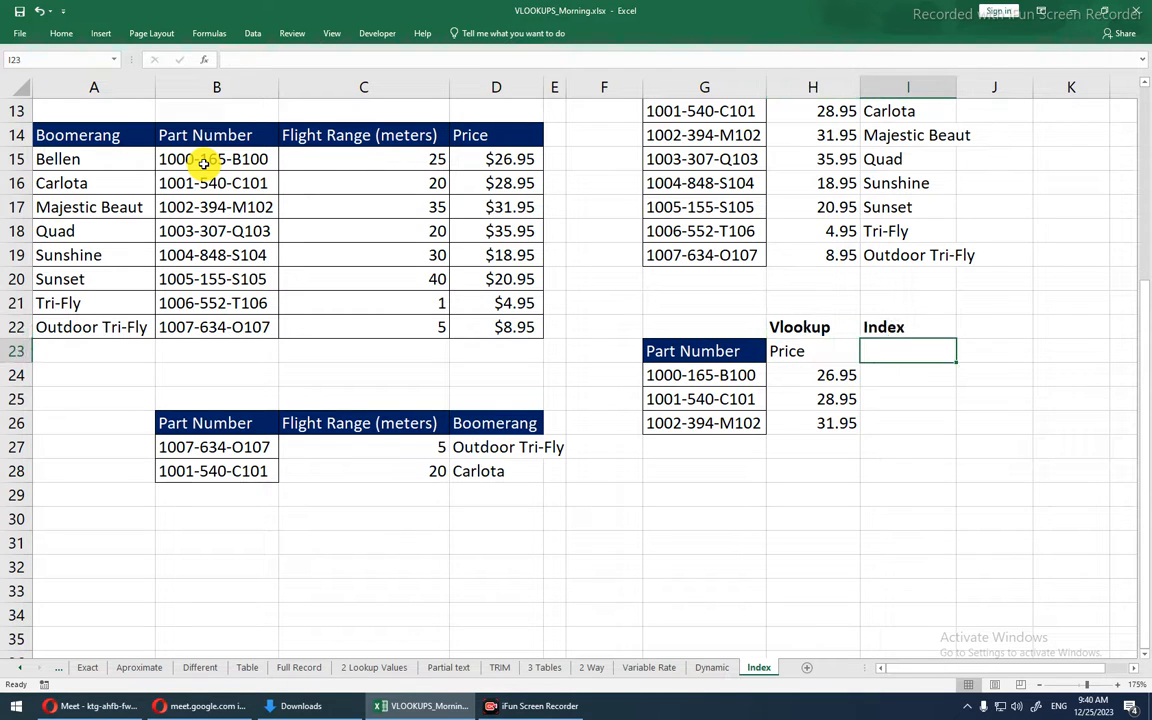
key("ctrl+r")
- Start an INDEX formula in I24 with the absolute price range $D$15:$D$22 as its array
key("Down")
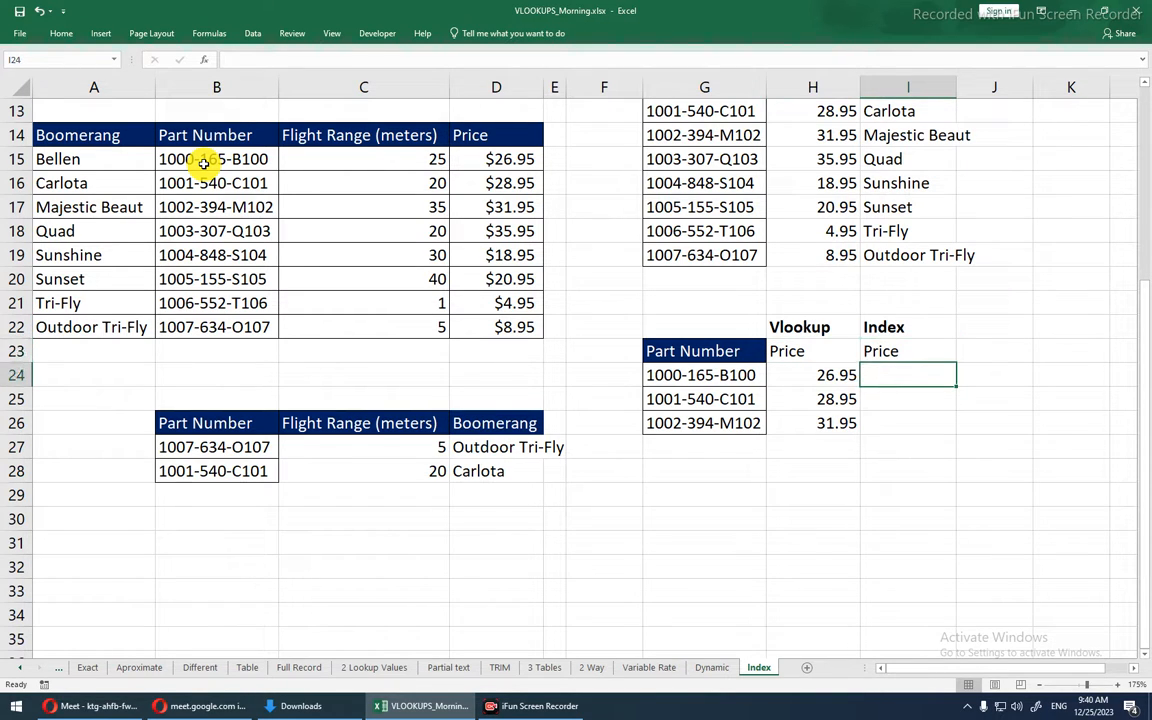
type("=vl")
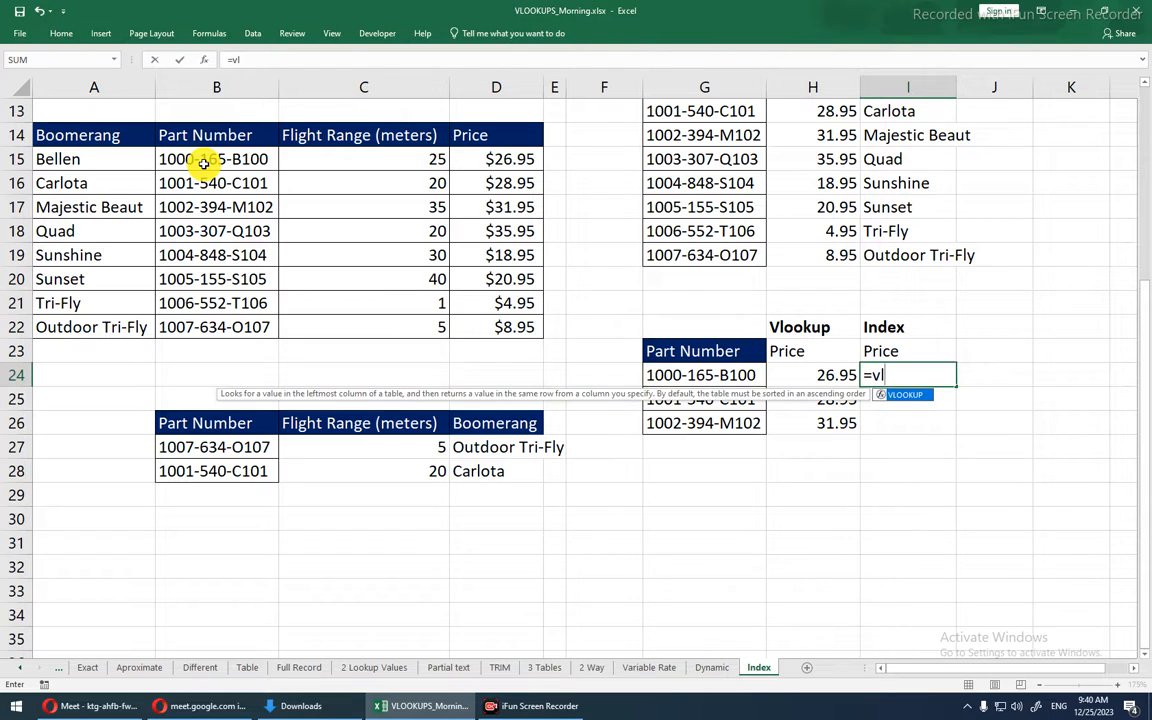
key("BackSpace")
key("BackSpace")
type("in")
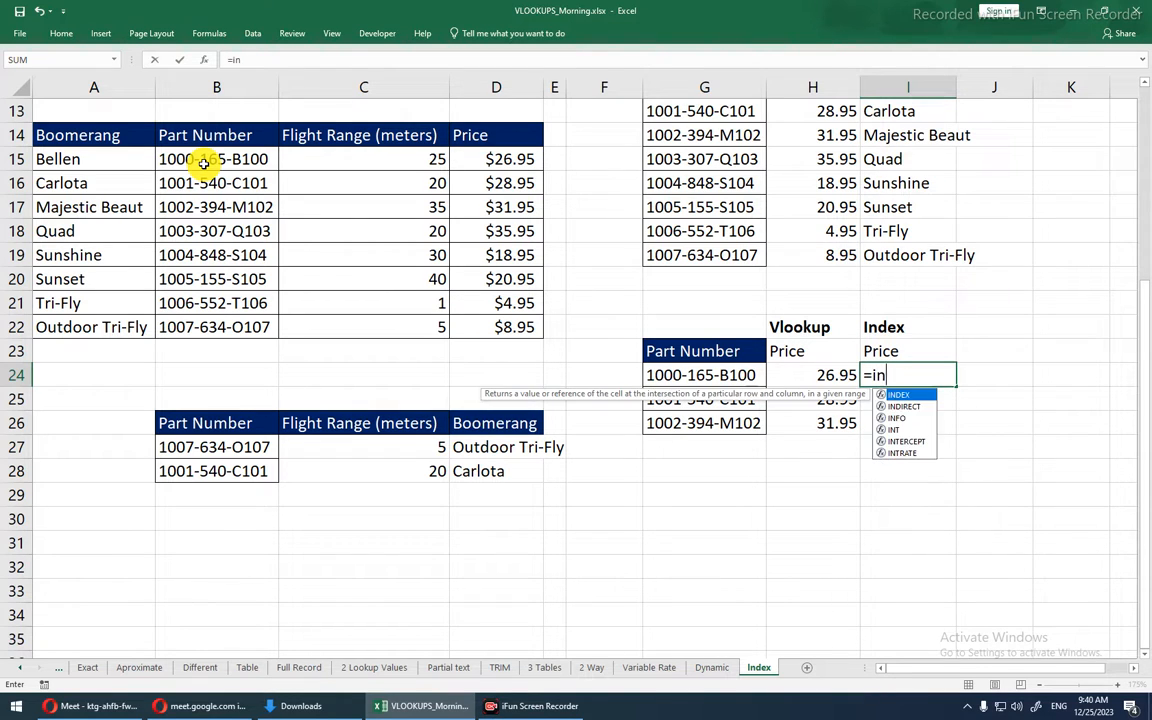
type("de")
key("Tab")
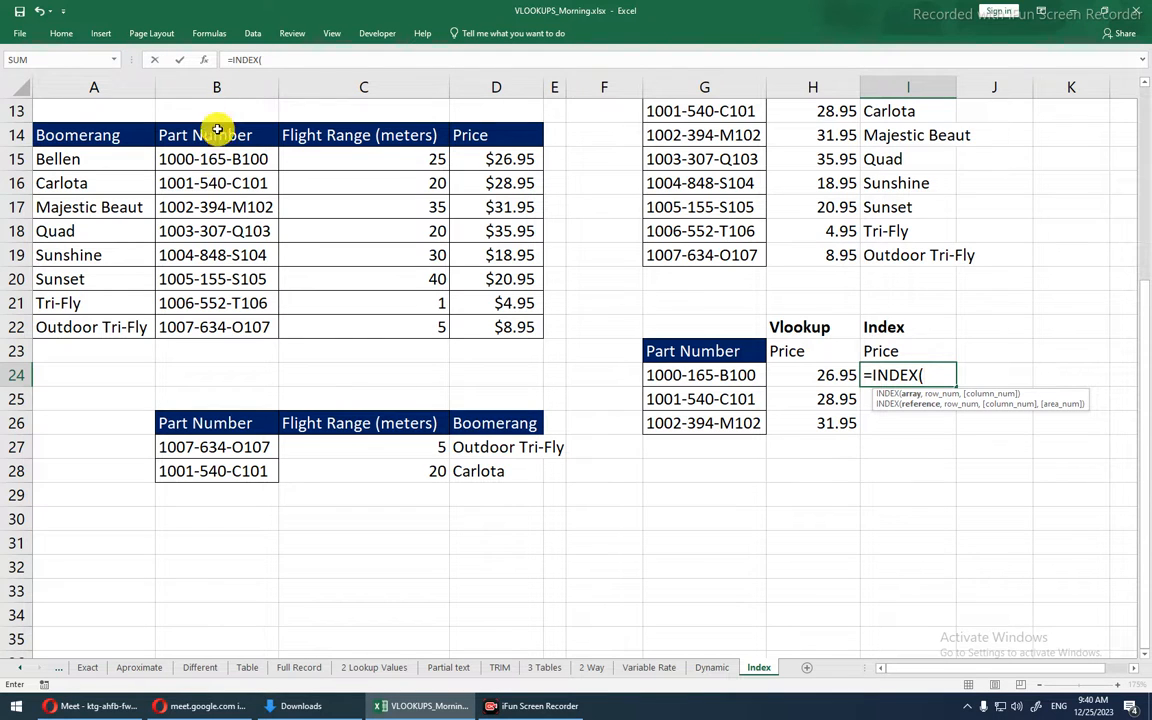
left_click_drag(467, 157, 484, 316)
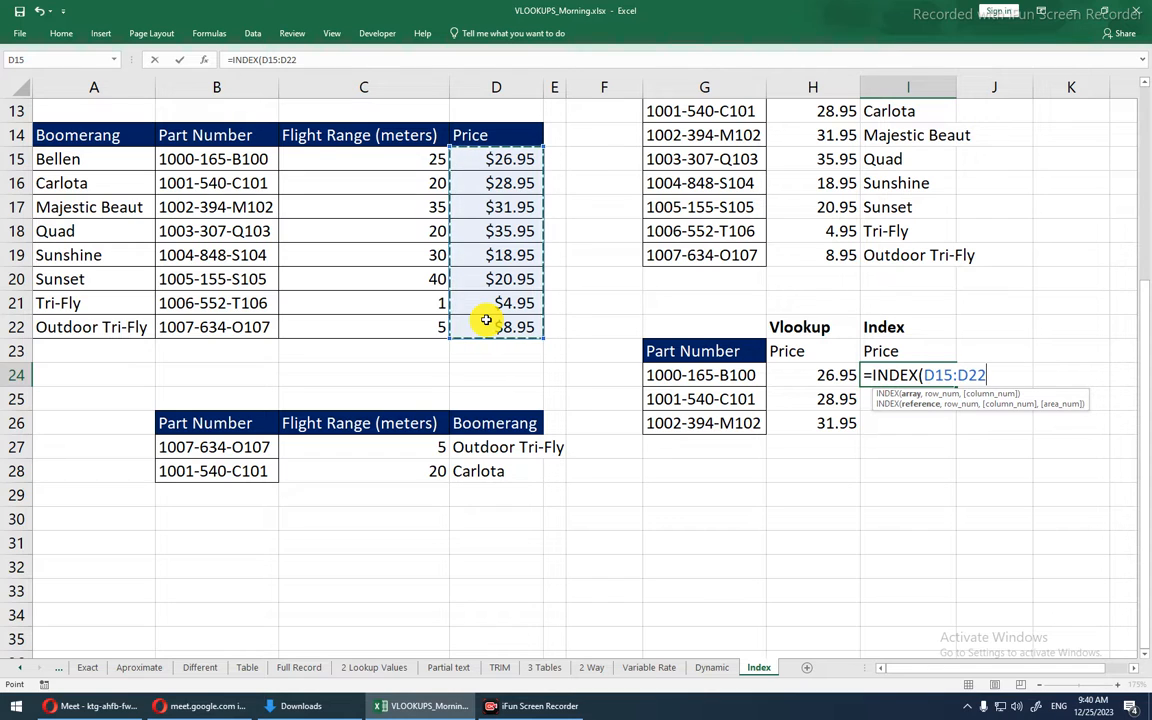
key("F4")
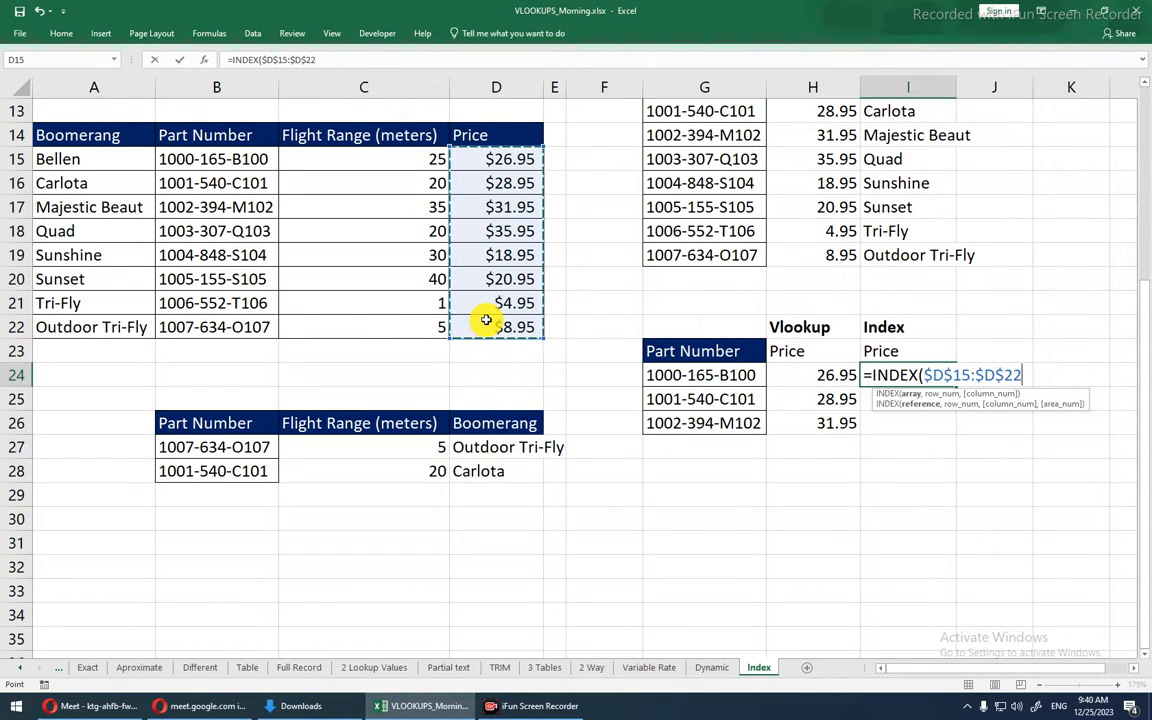
type(",")
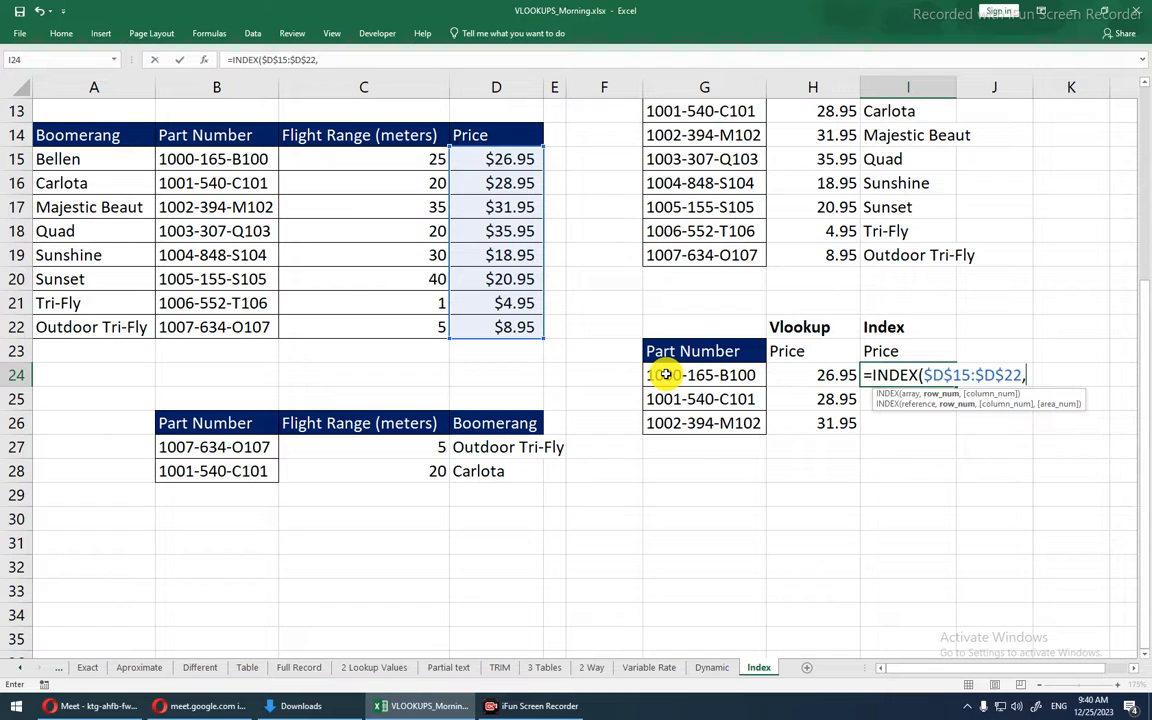
- Nest a MATCH function as the INDEX row number in I24, with G24 as its lookup value
type("mt")
key("BackSpace")
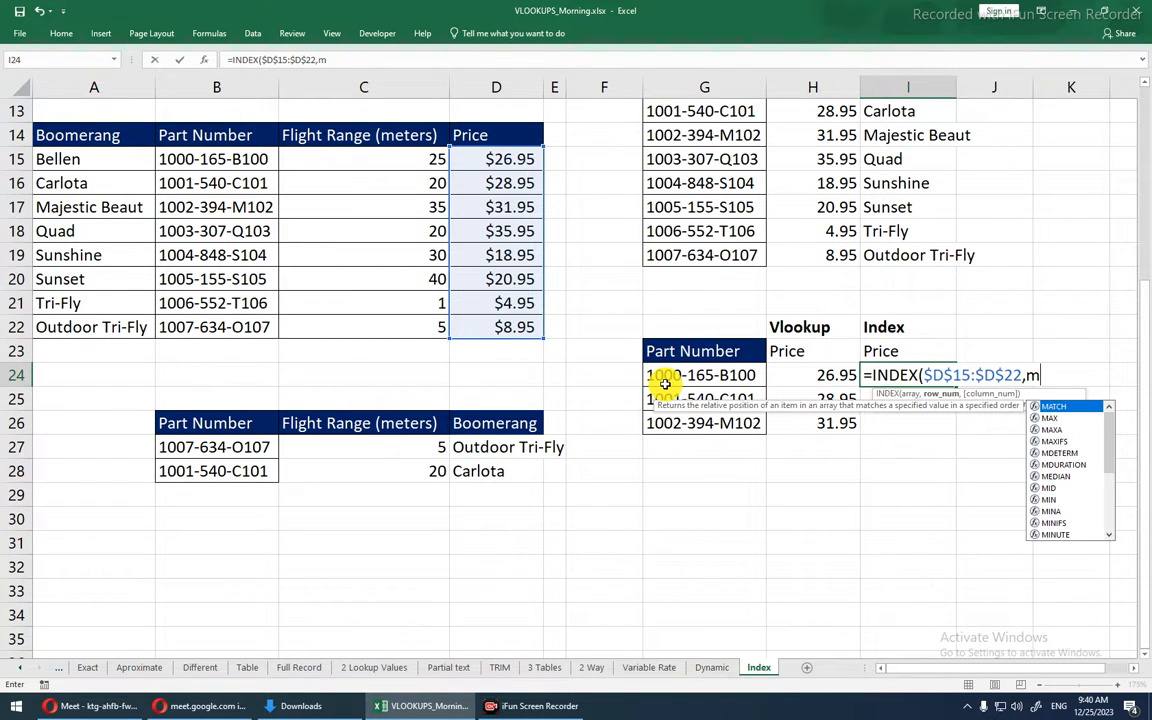
key("Tab")
left_click(665, 383)
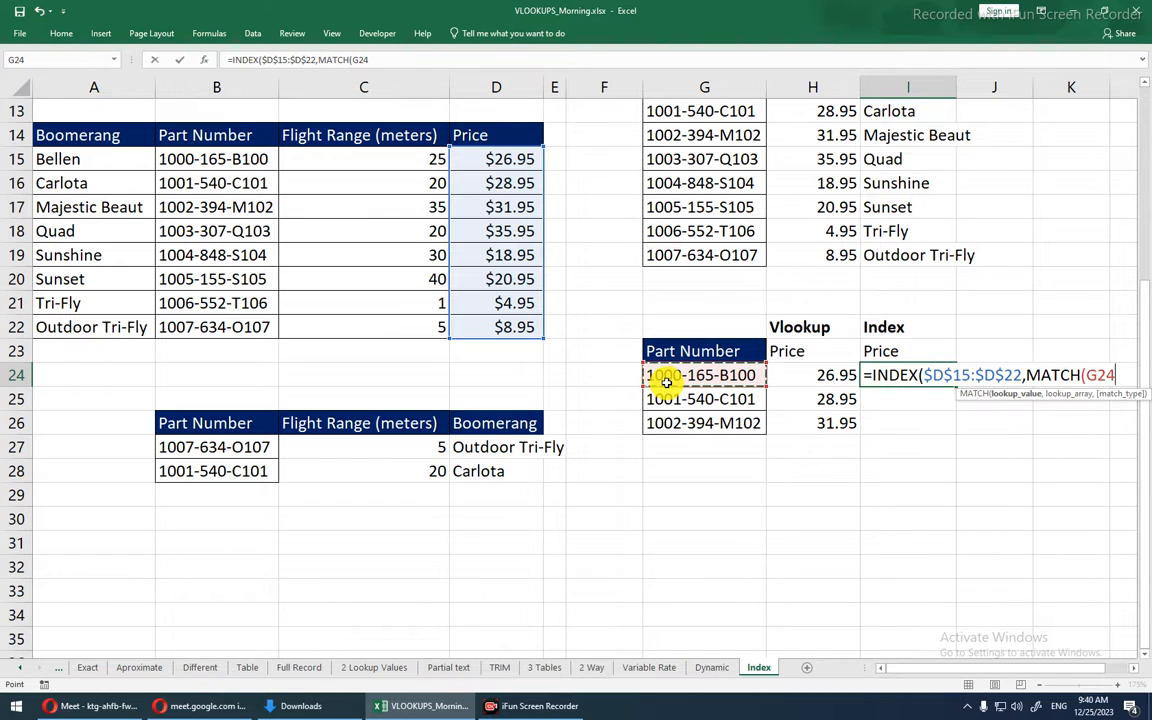
type(",")
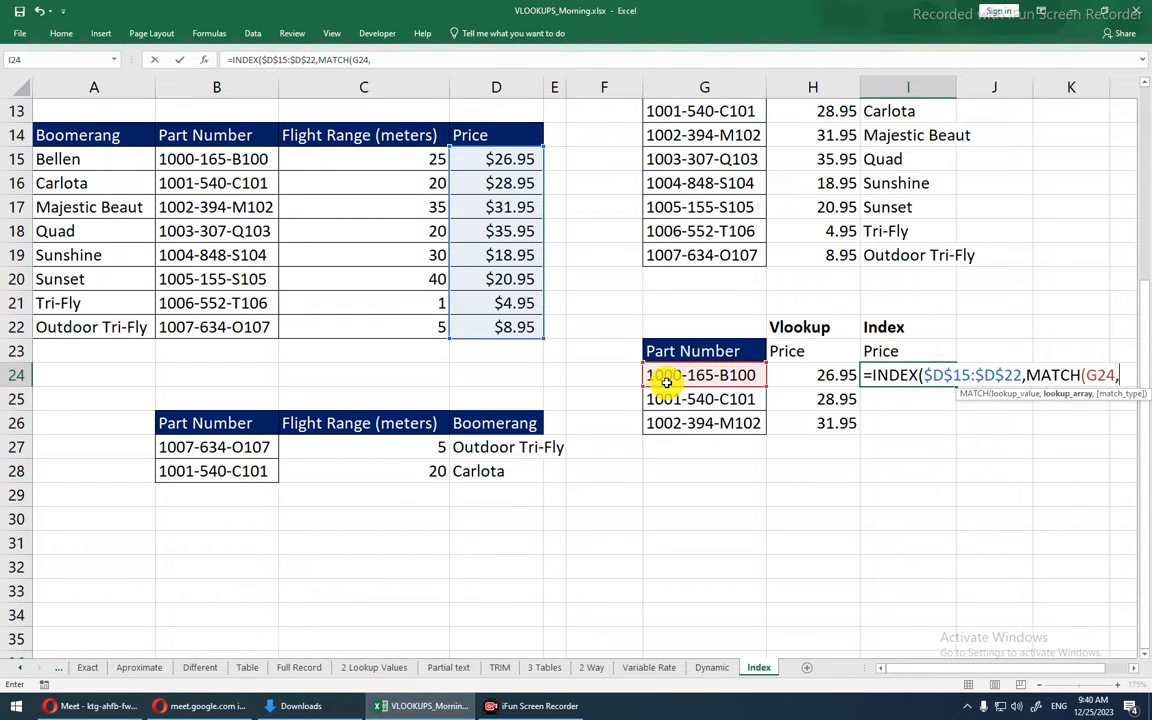
- Complete the nested MATCH in I24 with the absolute part-number range $B$15:$B$22 as lookup array and 0 for an exact match
left_click(246, 160)
left_click_drag(244, 183, 247, 309)
left_click(247, 322)
left_click(262, 160)
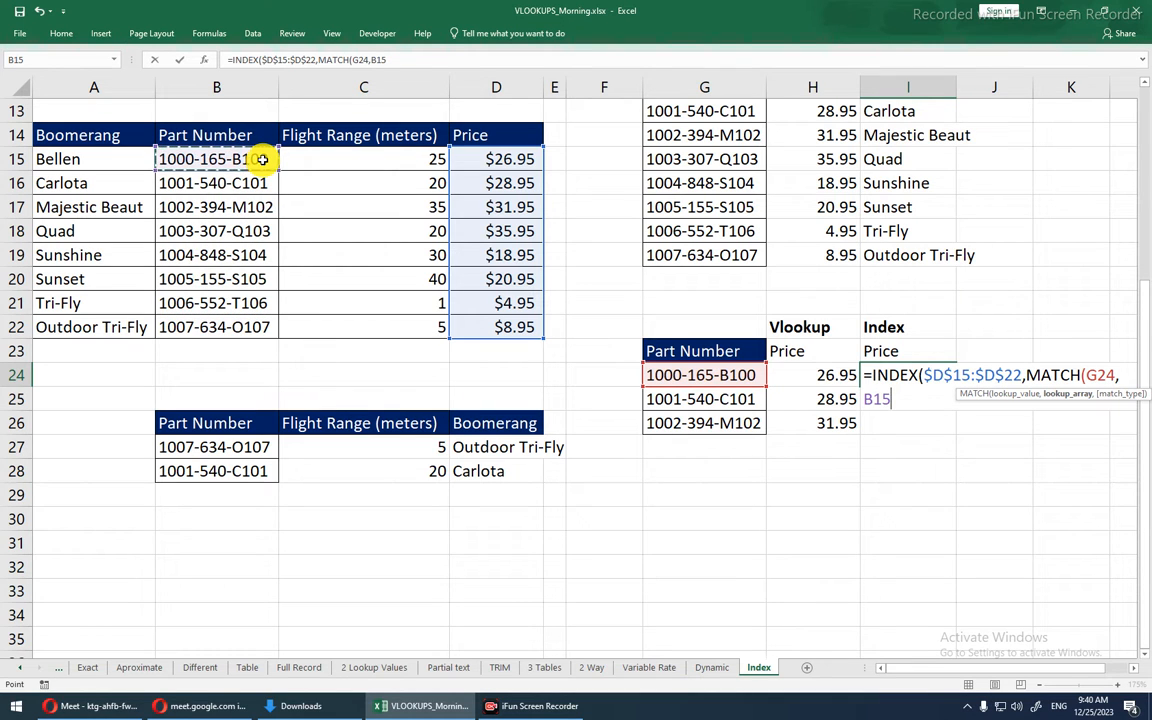
key("ctrl+shift+Down")
key("F4")
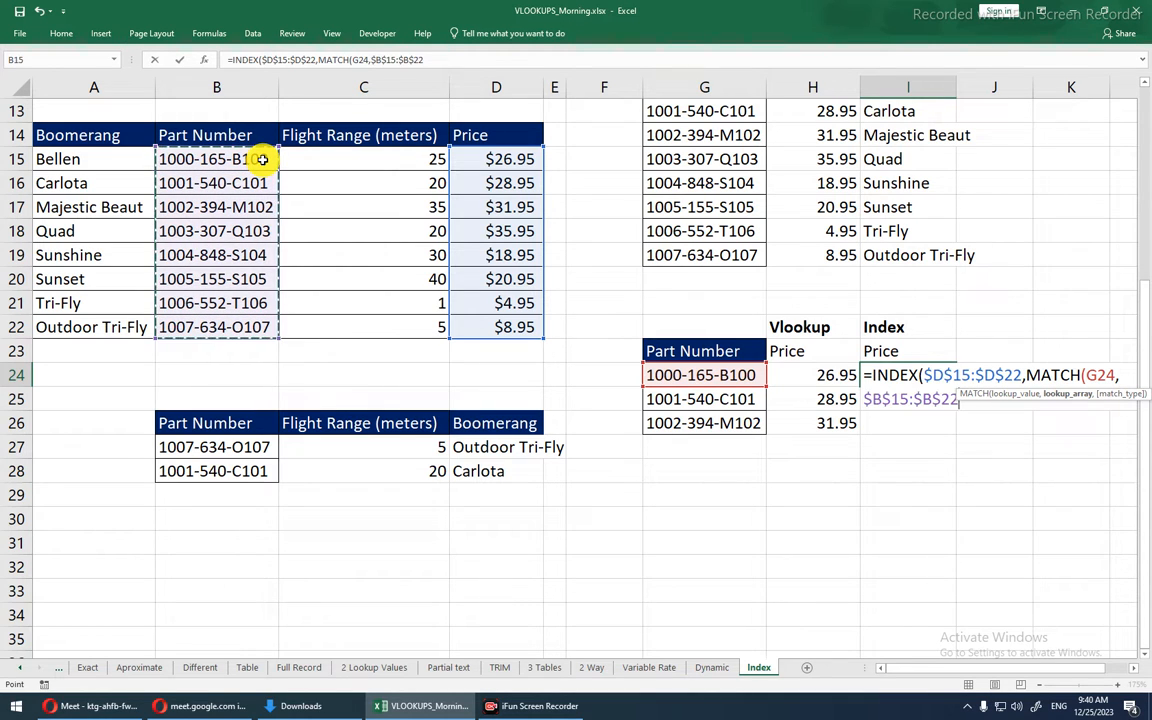
type(",")
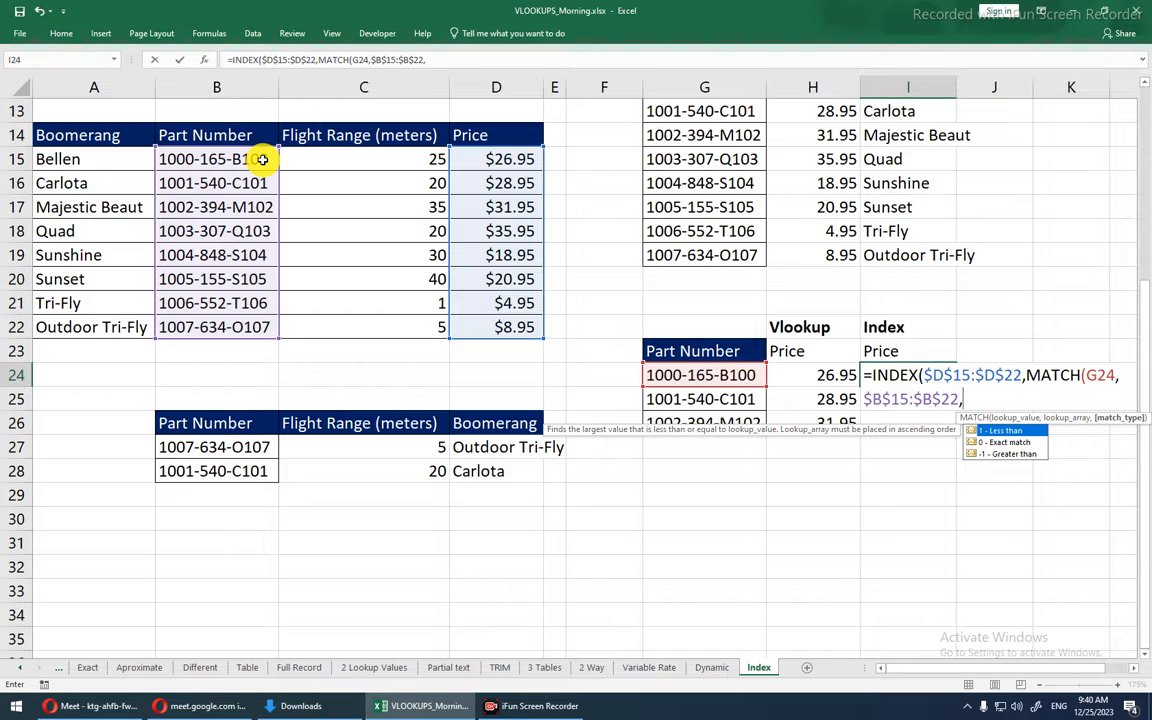
type("0)")
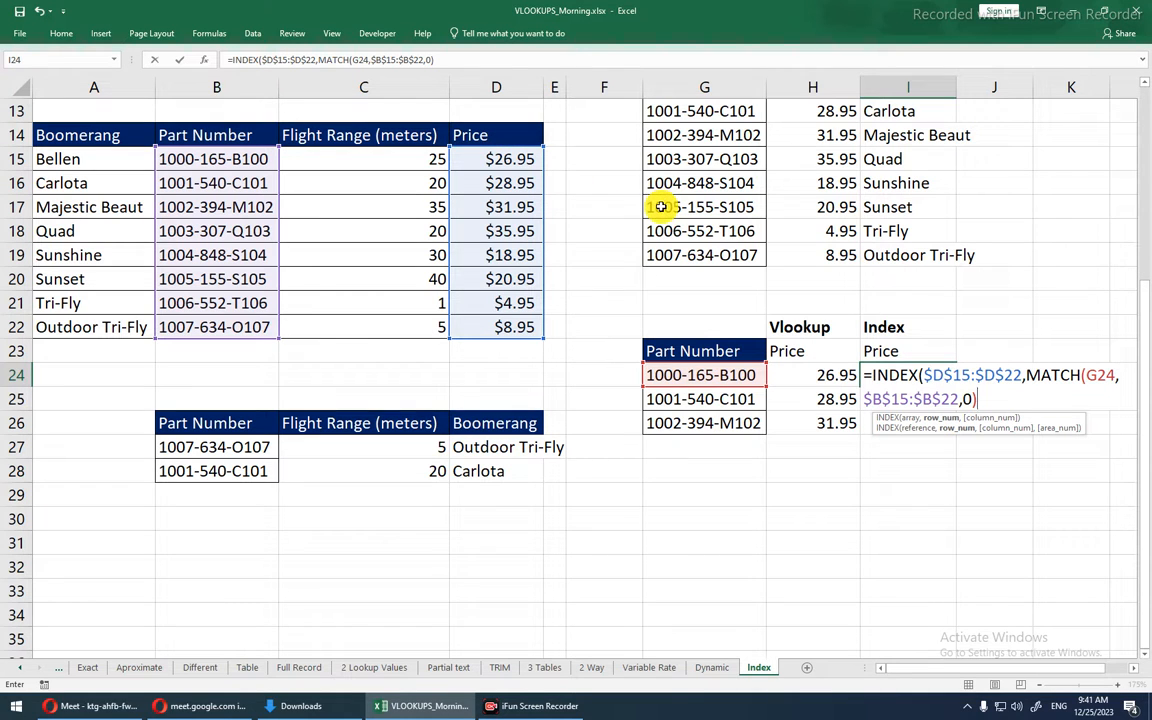
- Finish the INDEX formula in I24 without a column number and fill it down through I26
type(",")
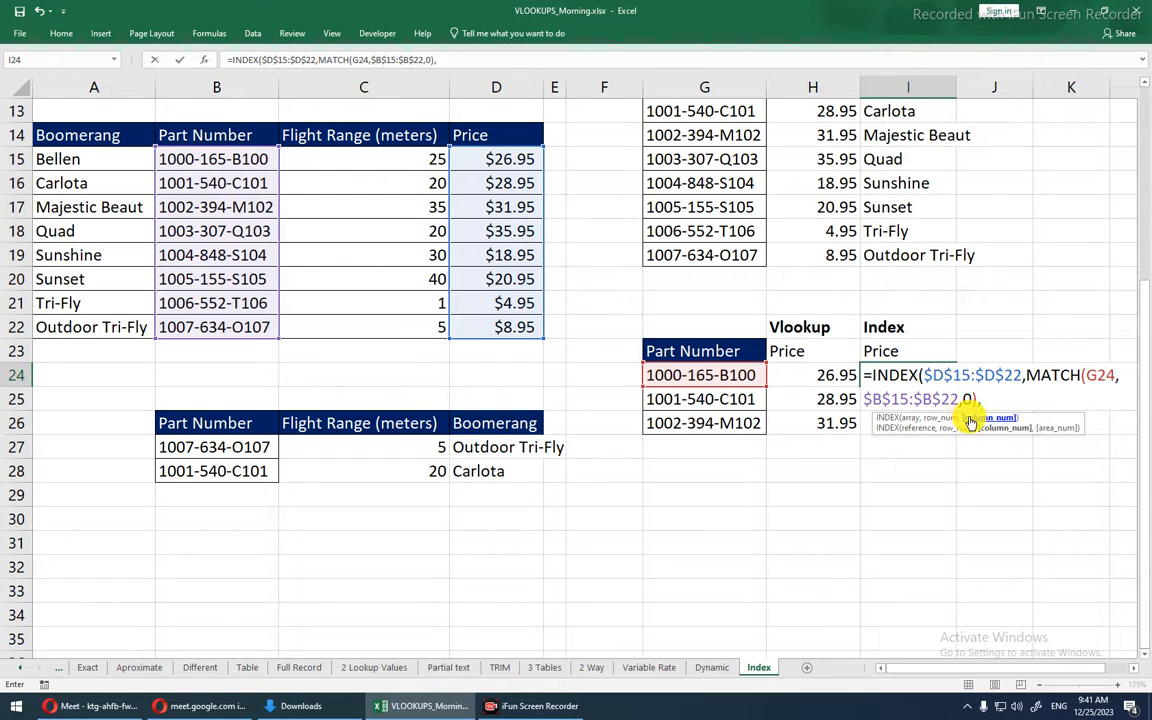
key("BackSpace")
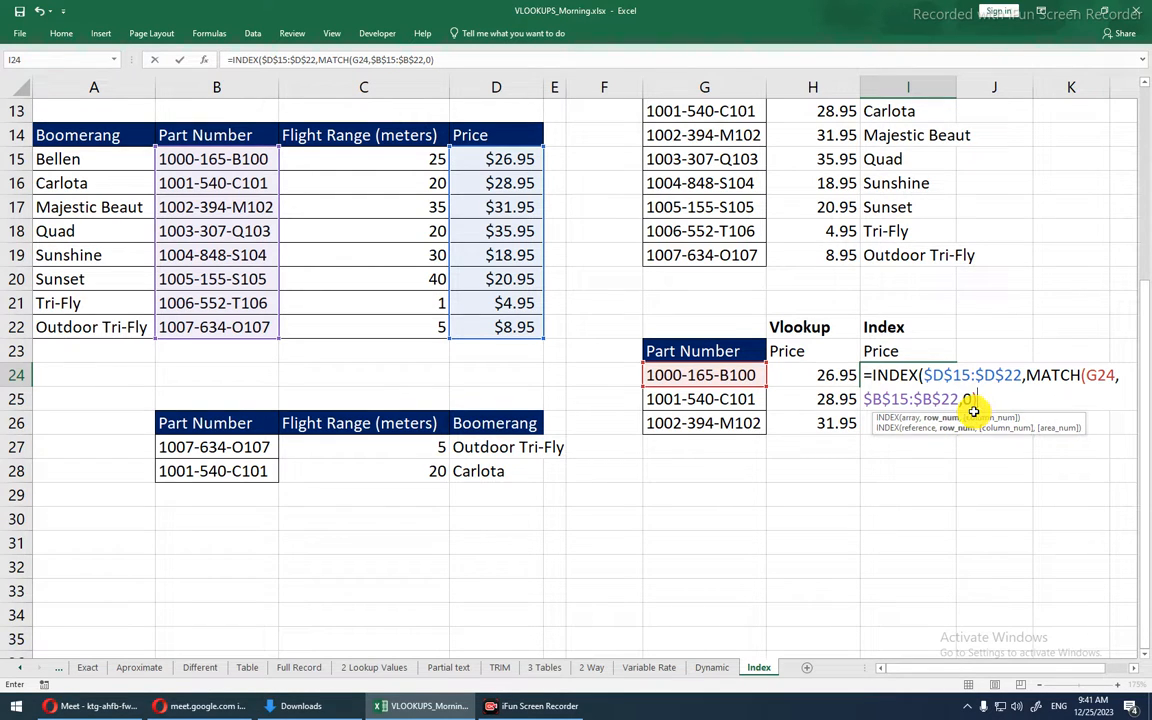
key("Return")
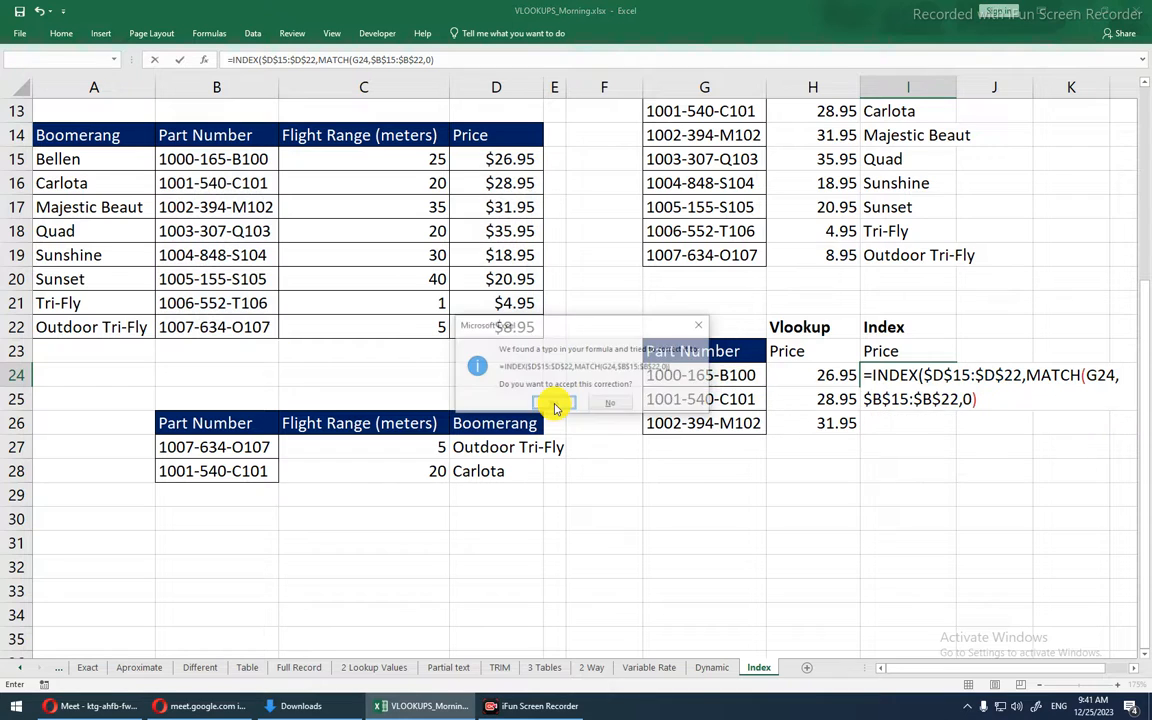
left_click(558, 404)
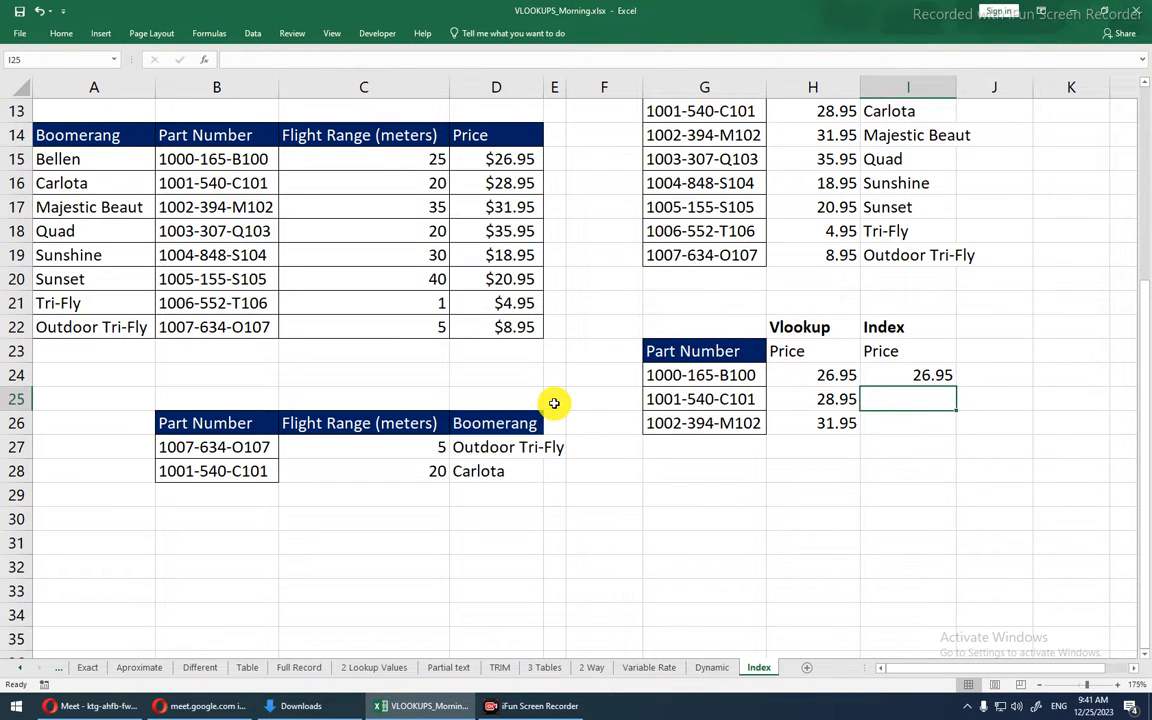
left_click(877, 378)
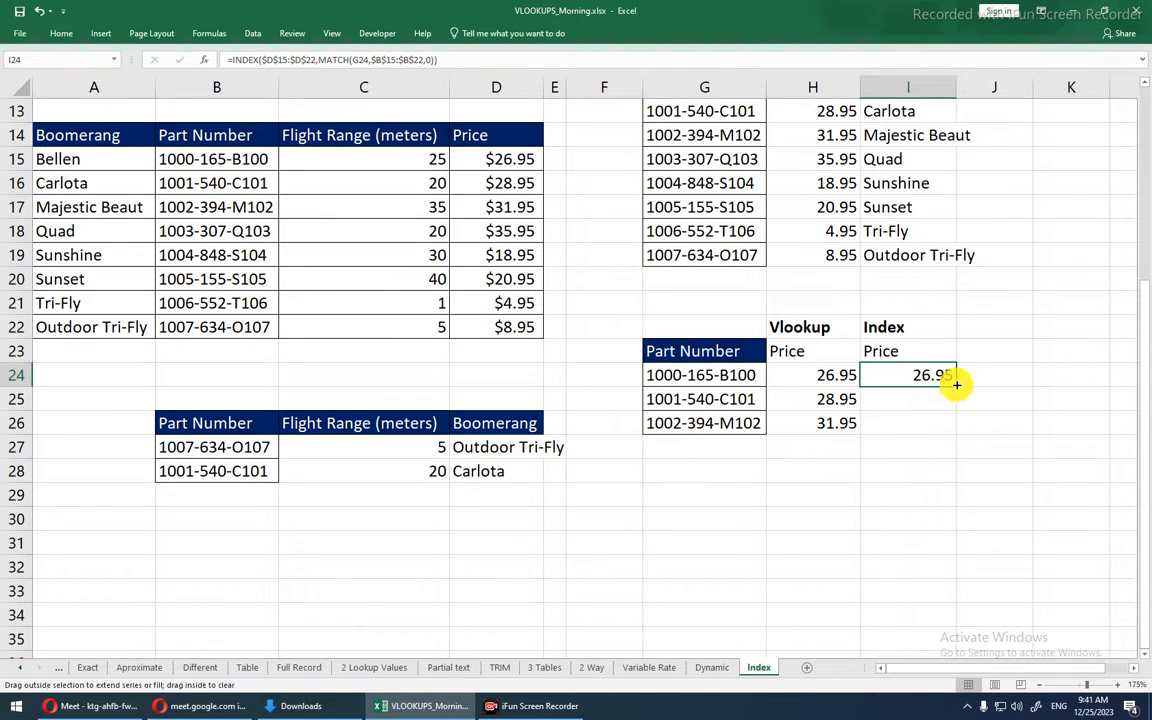
double_click(957, 385)
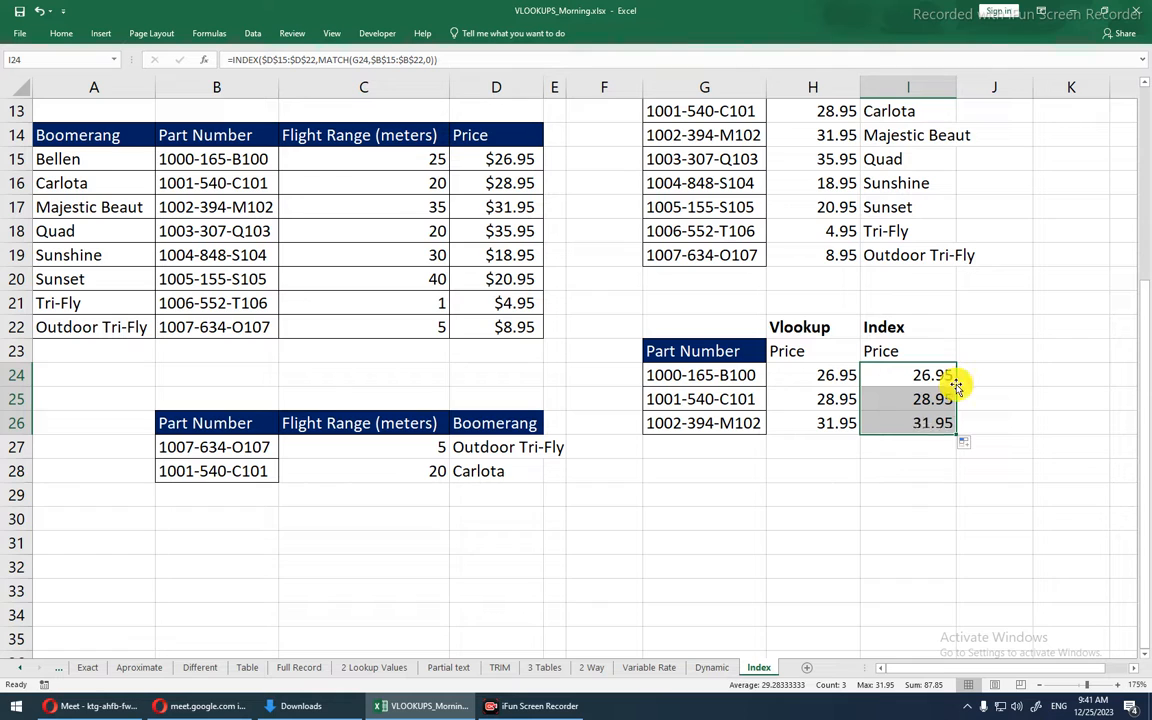
- Compare the VLOOKUP formula in H24 and the INDEX/MATCH formula in I24 against the boomerang table columns they reference
left_click(886, 376)
left_click_drag(239, 137, 231, 323)
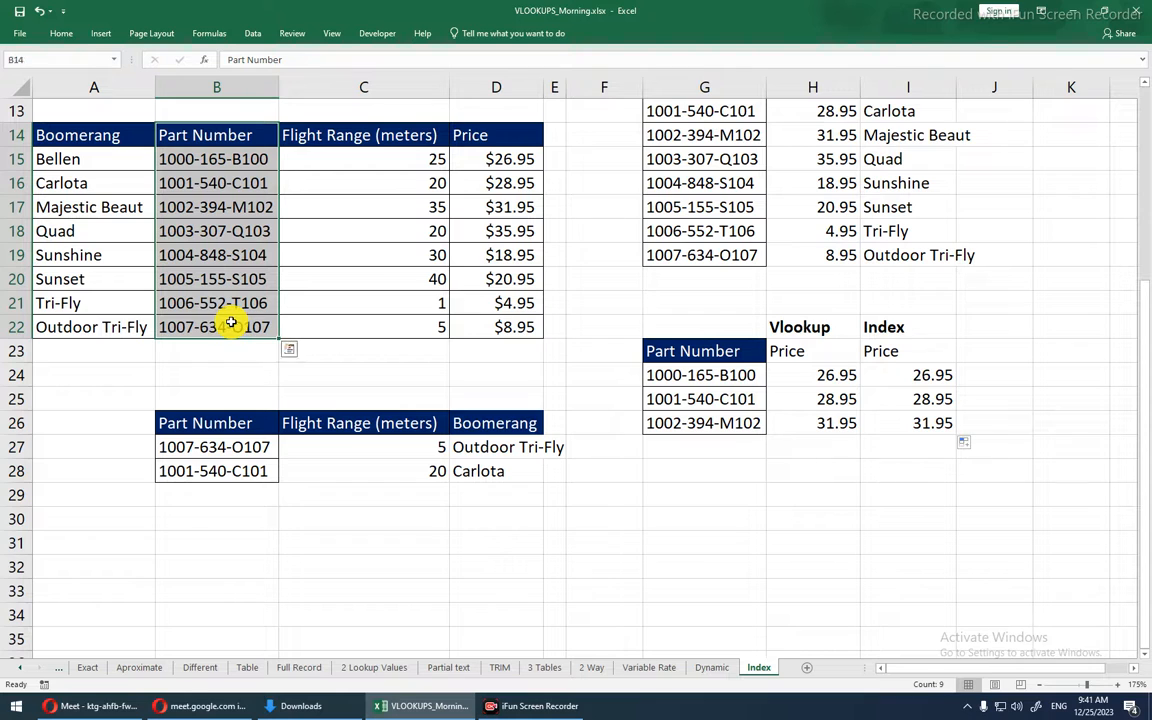
left_click_drag(332, 131, 399, 329)
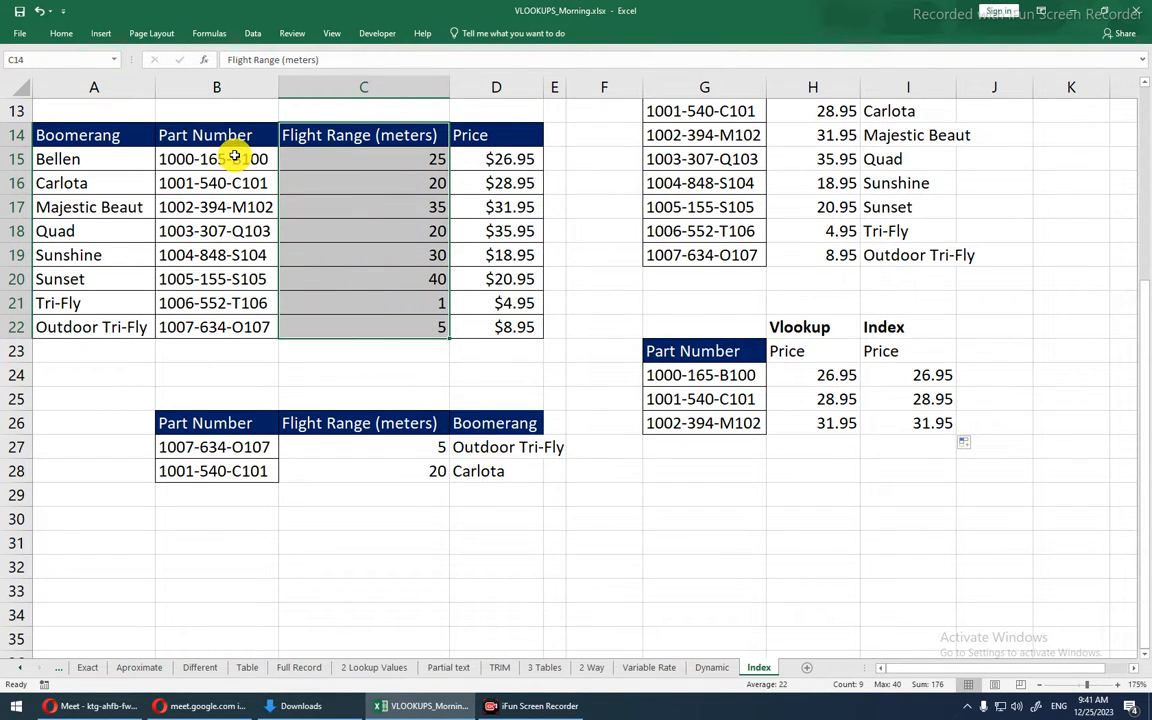
left_click(816, 378)
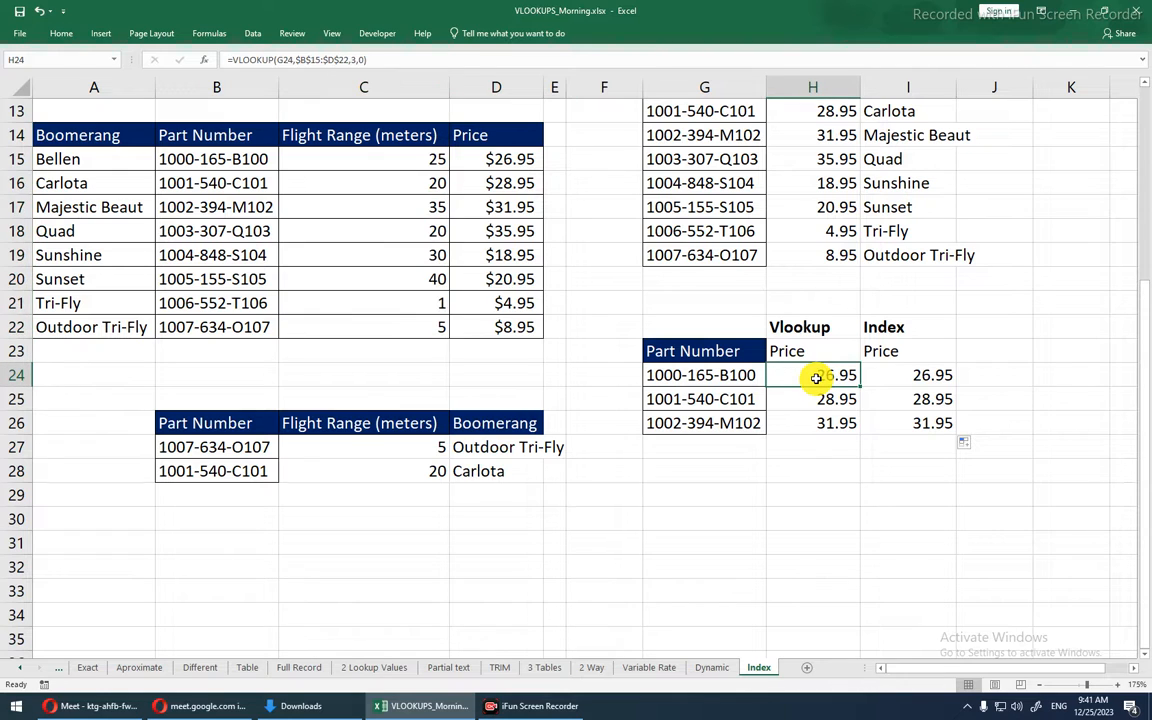
double_click(816, 378)
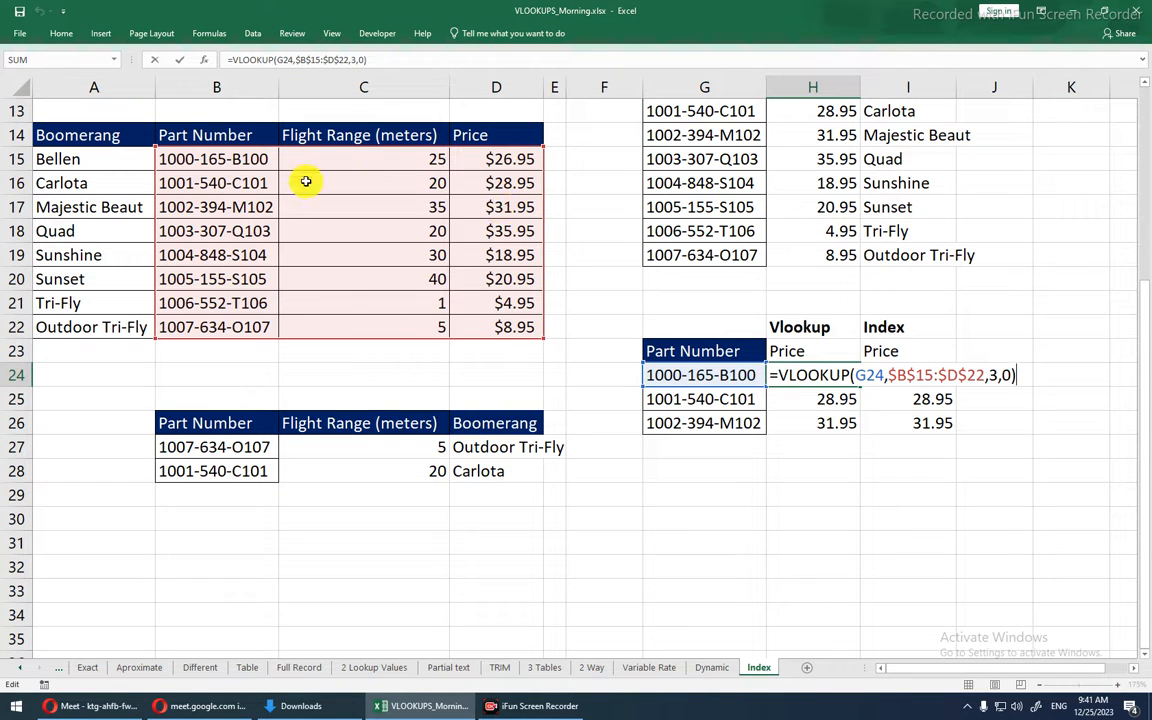
key("ctrl+Return")
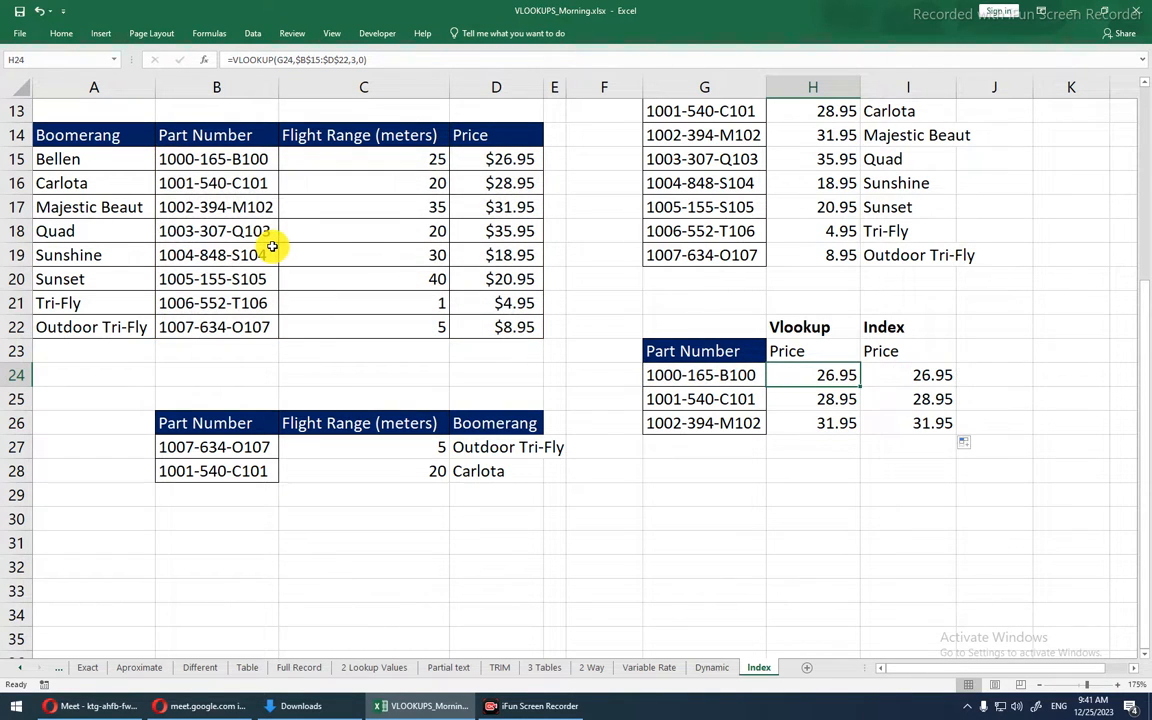
left_click(880, 372)
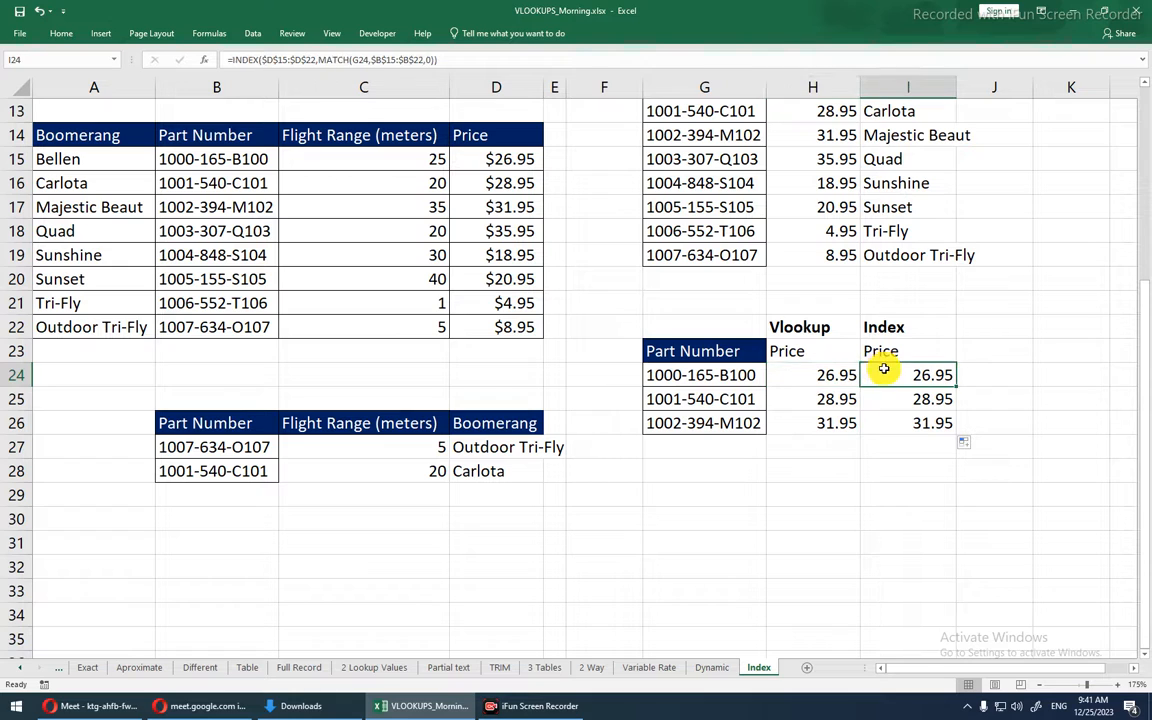
double_click(884, 370)
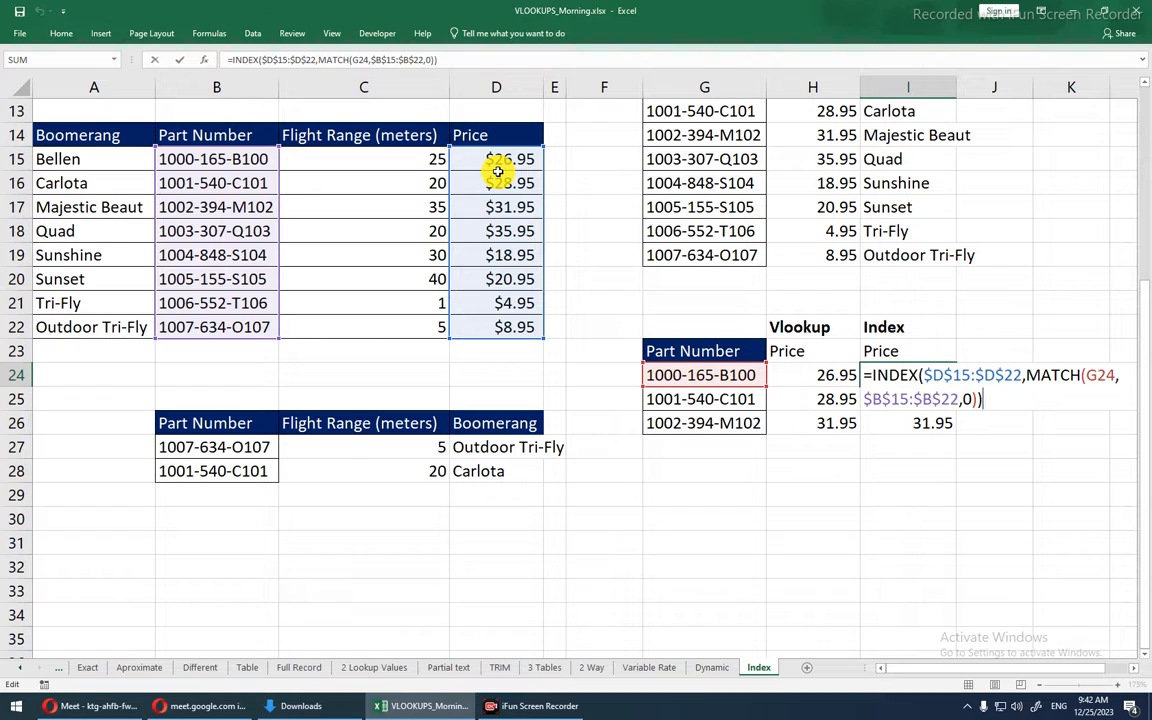
key("ctrl+Return")
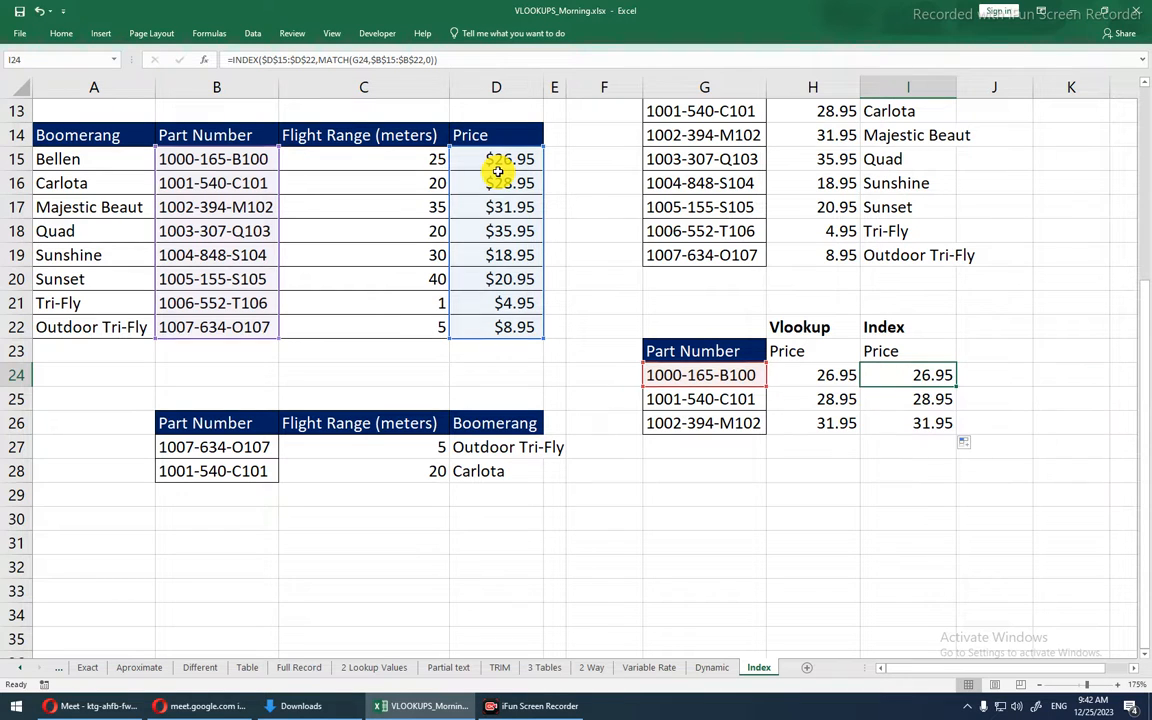
- Italicize the Price headers in H23:I23
key("Up")
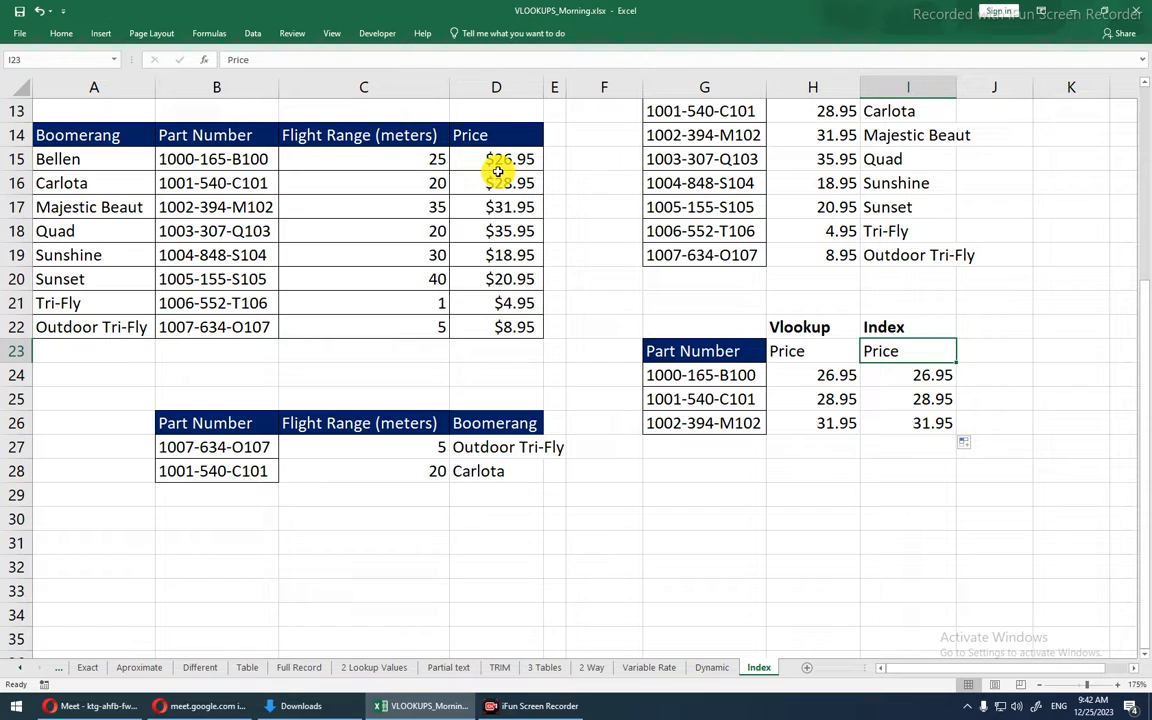
key("shift+Left")
key("ctrl+i")
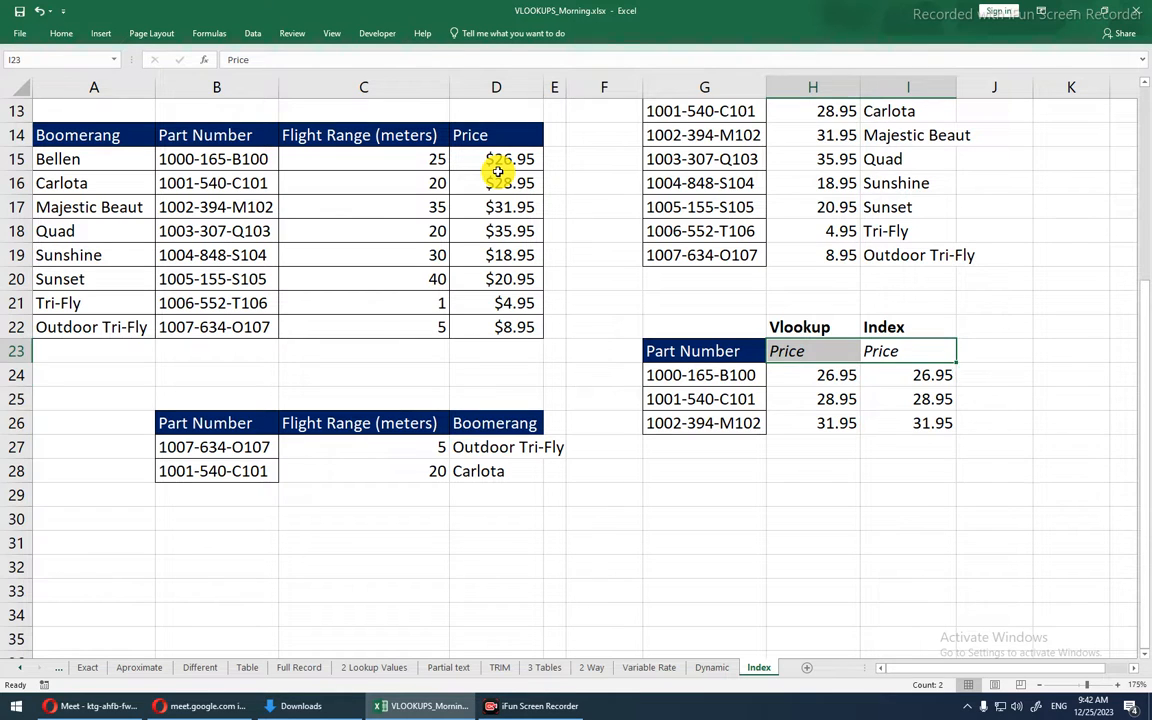
- Examine the array range and the nested MATCH row-number argument of the INDEX formula in I24
key("Down")
key("F2")
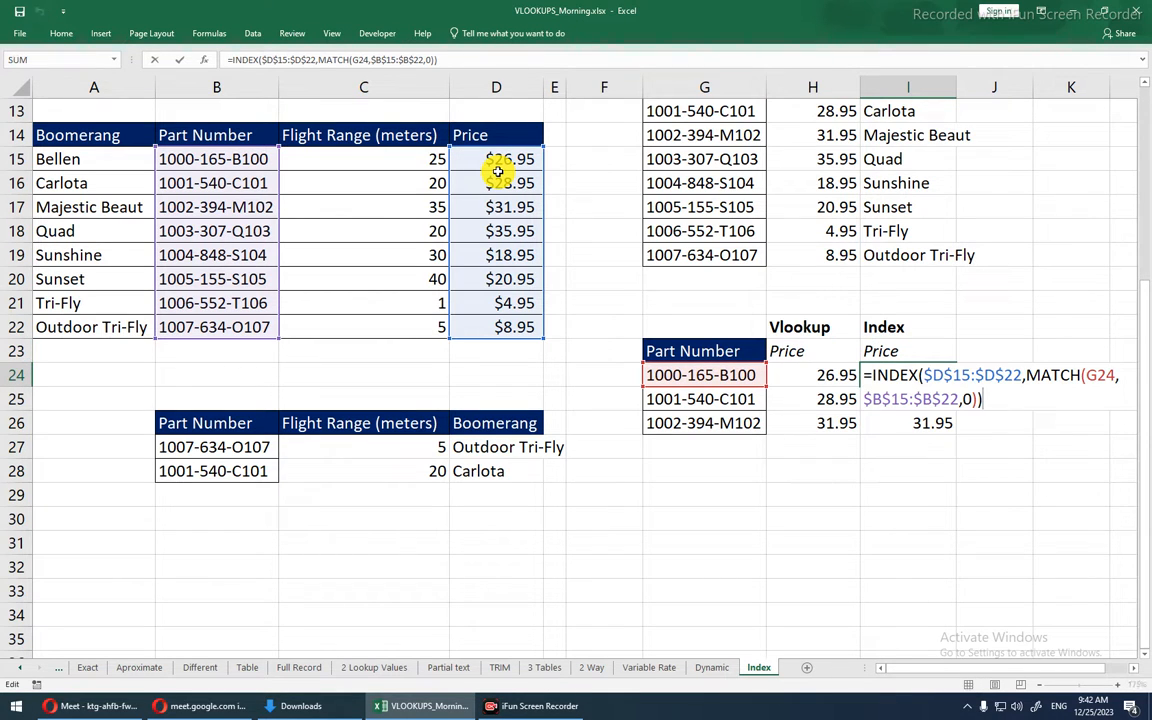
left_click_drag(922, 376, 1020, 376)
left_click(1021, 376)
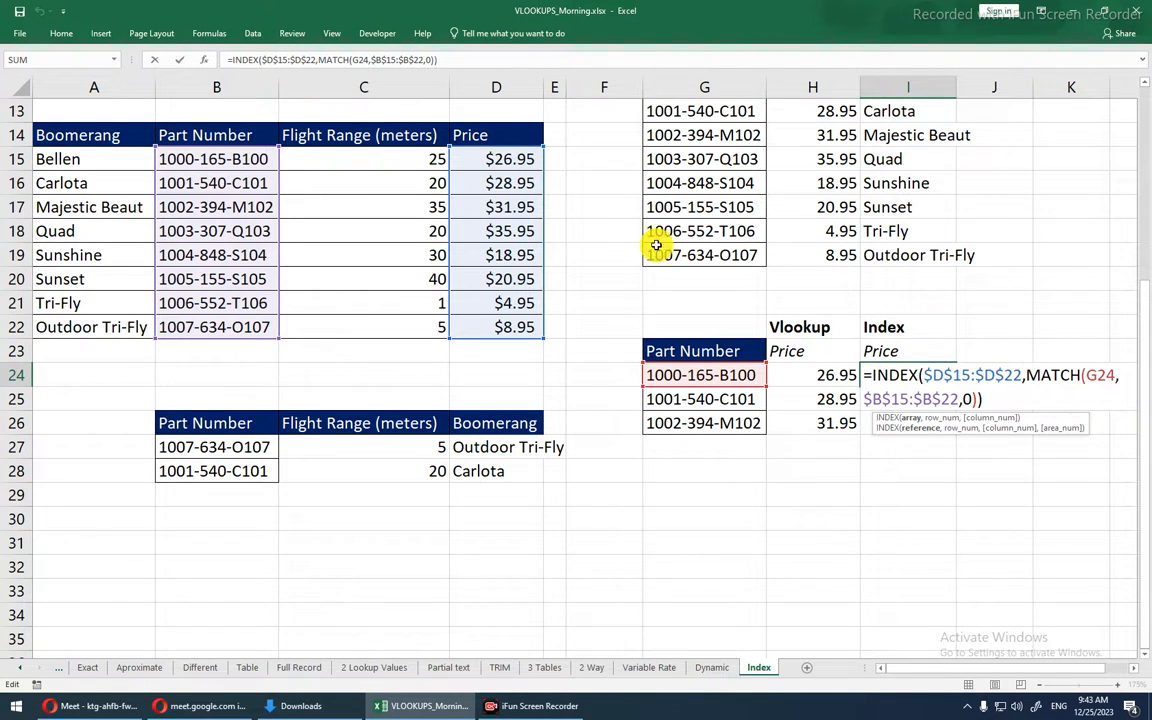
left_click_drag(925, 375, 1016, 378)
left_click(1021, 380)
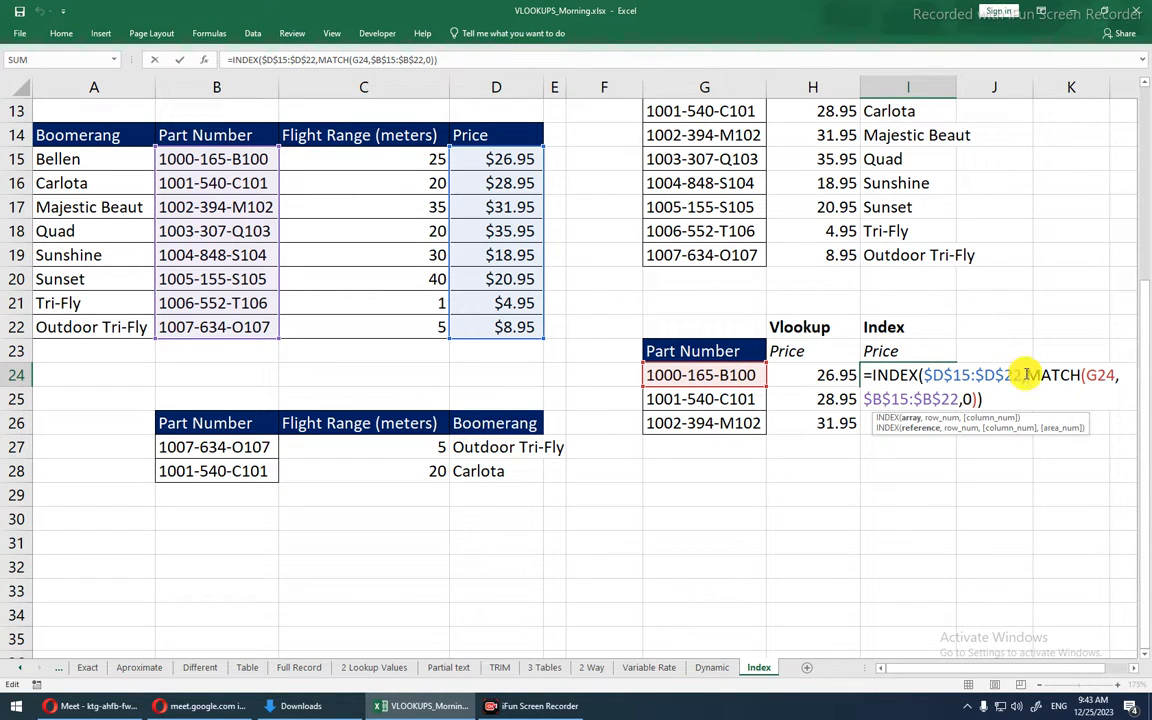
left_click_drag(1025, 375, 972, 405)
left_click(977, 405)
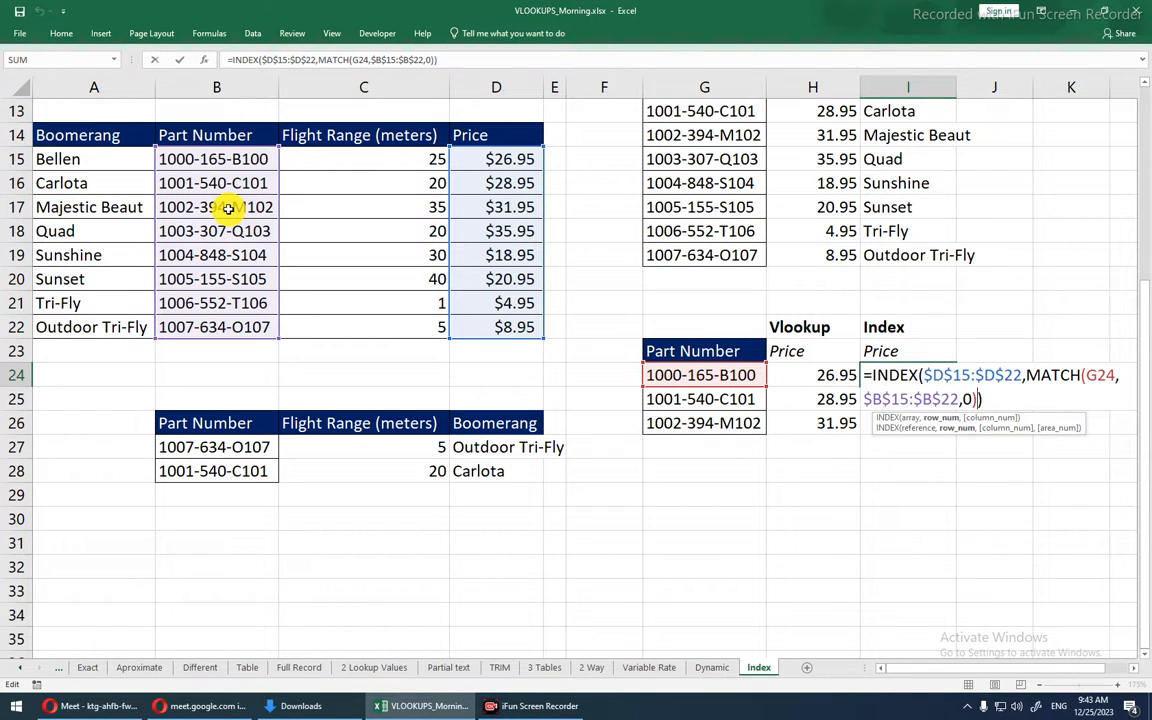
left_click_drag(1025, 375, 990, 396)
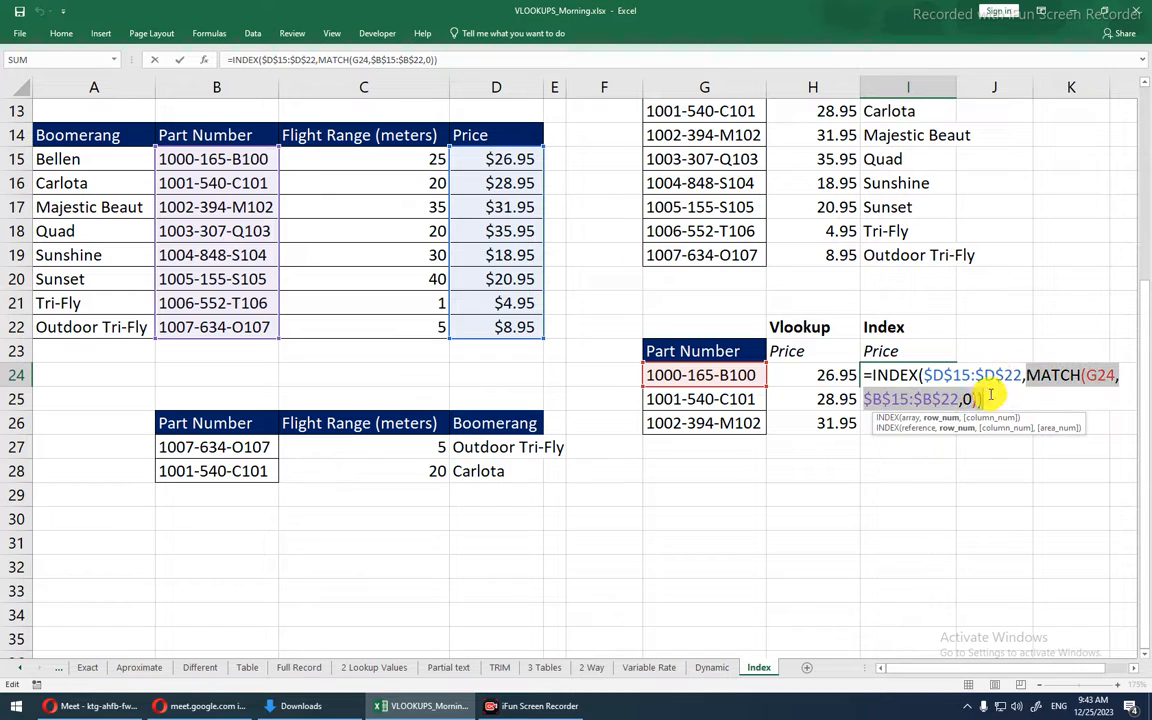
left_click(978, 398)
left_click_drag(1025, 376, 978, 400)
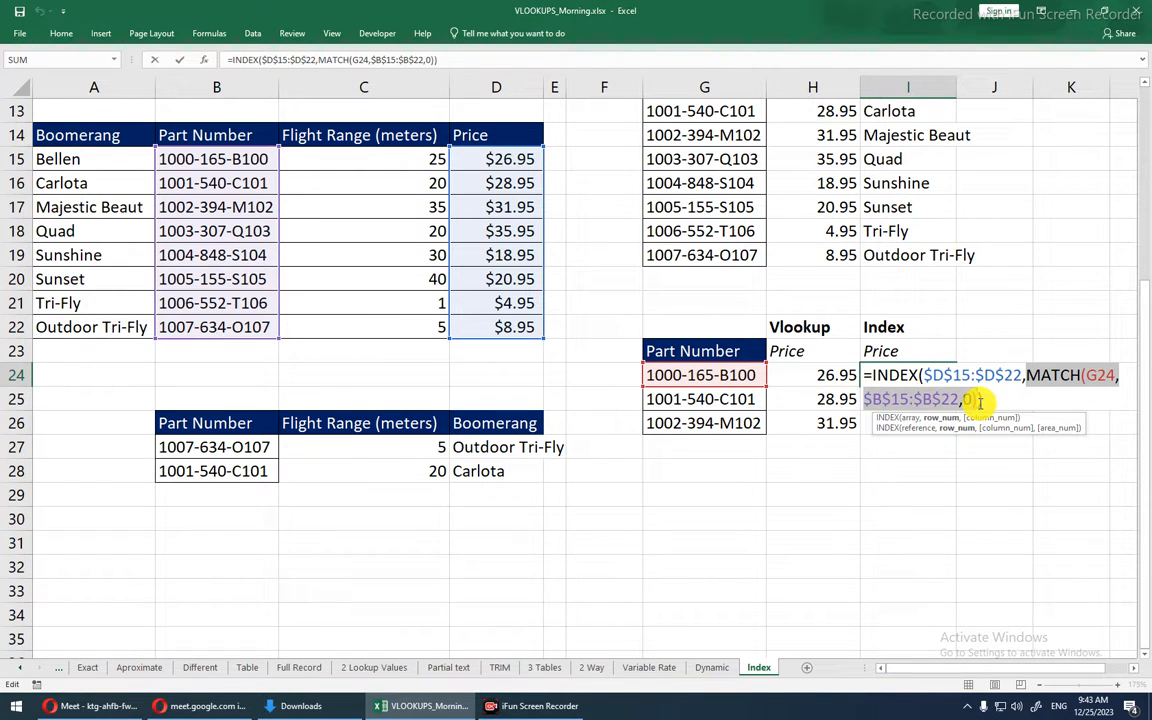
left_click(980, 400)
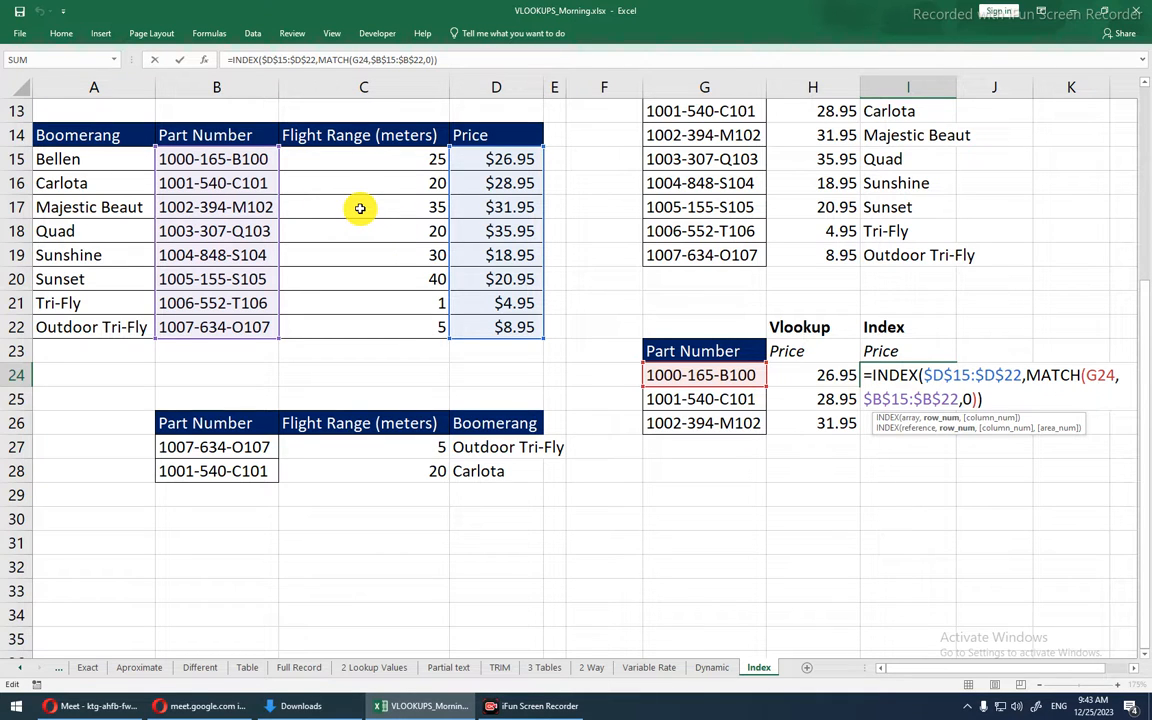
key("Return")
key("Down")
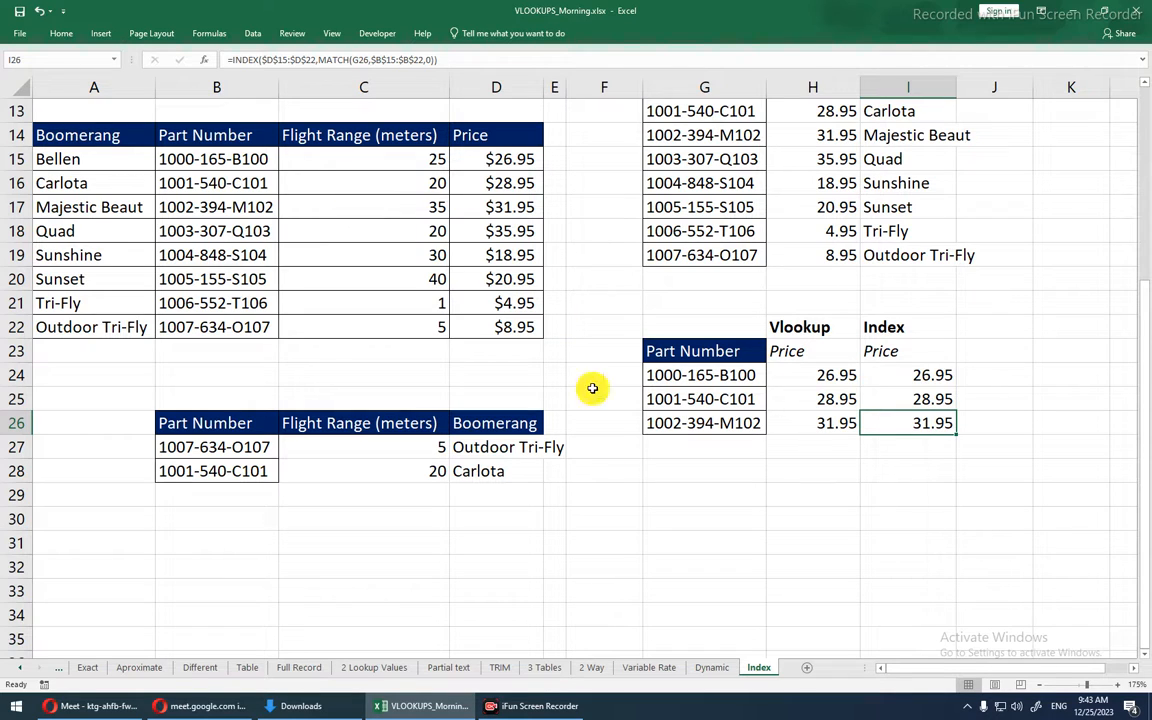
- Review the workbook's earlier lookup example sheets, going back from Variable Rate to Different
left_click(661, 675)
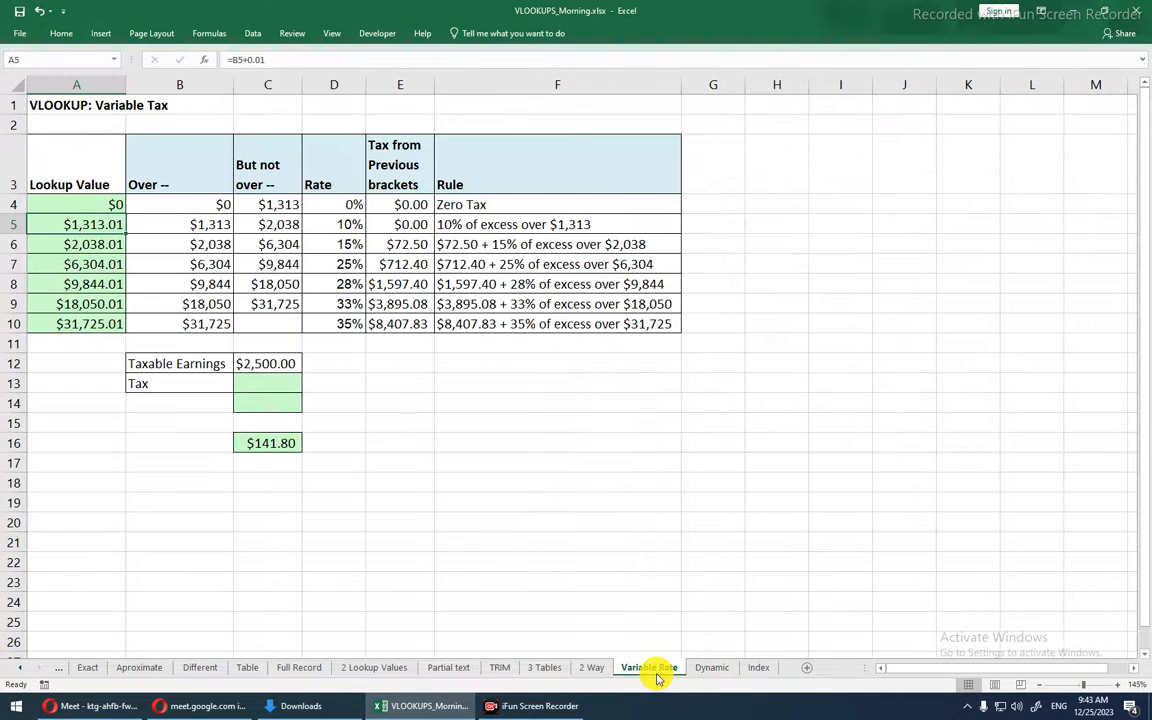
left_click(591, 670)
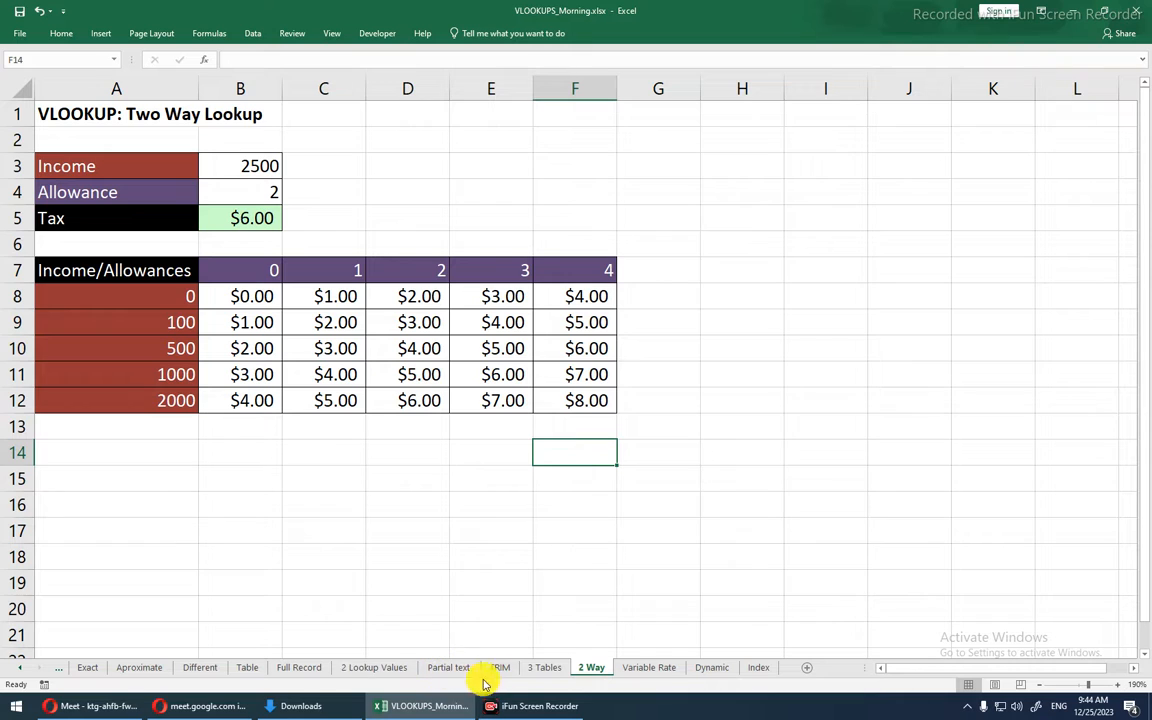
left_click(528, 669)
left_click(497, 669)
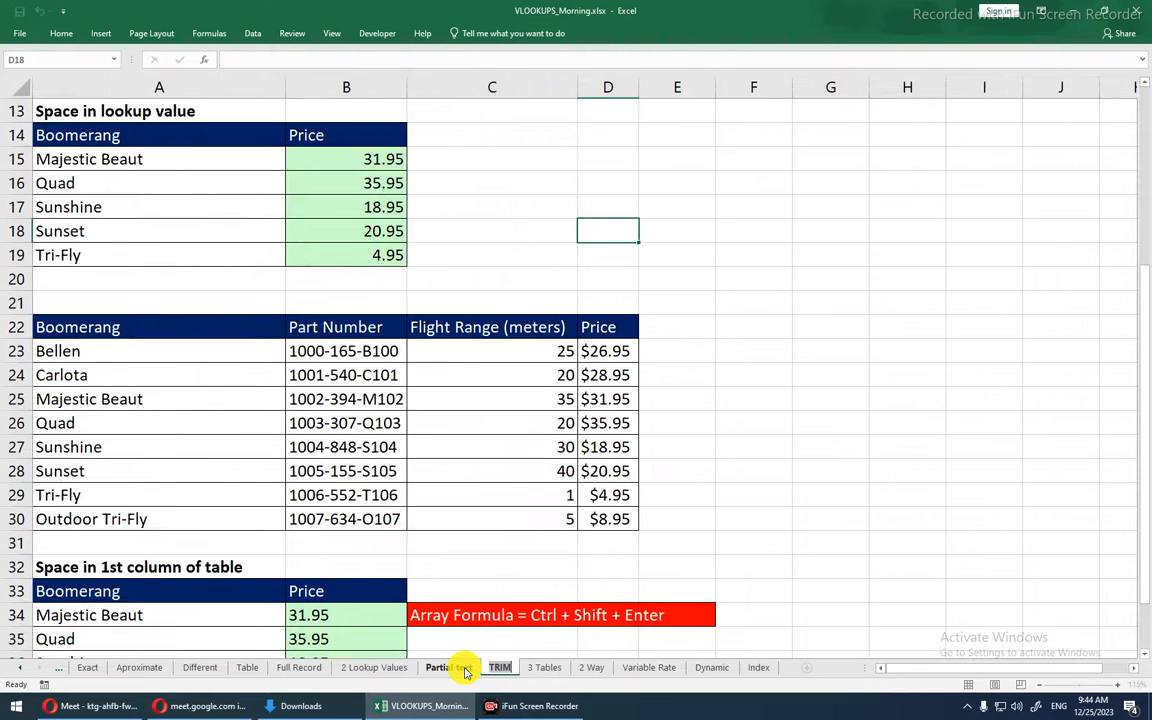
left_click(462, 670)
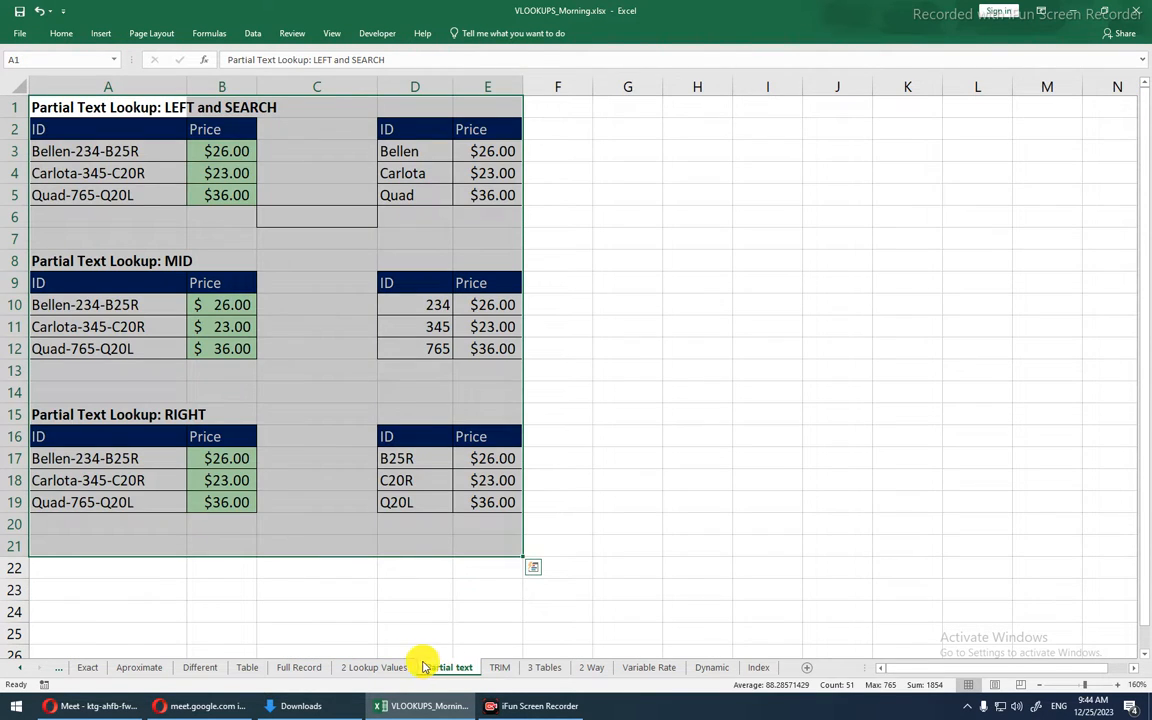
left_click(382, 667)
left_click(297, 668)
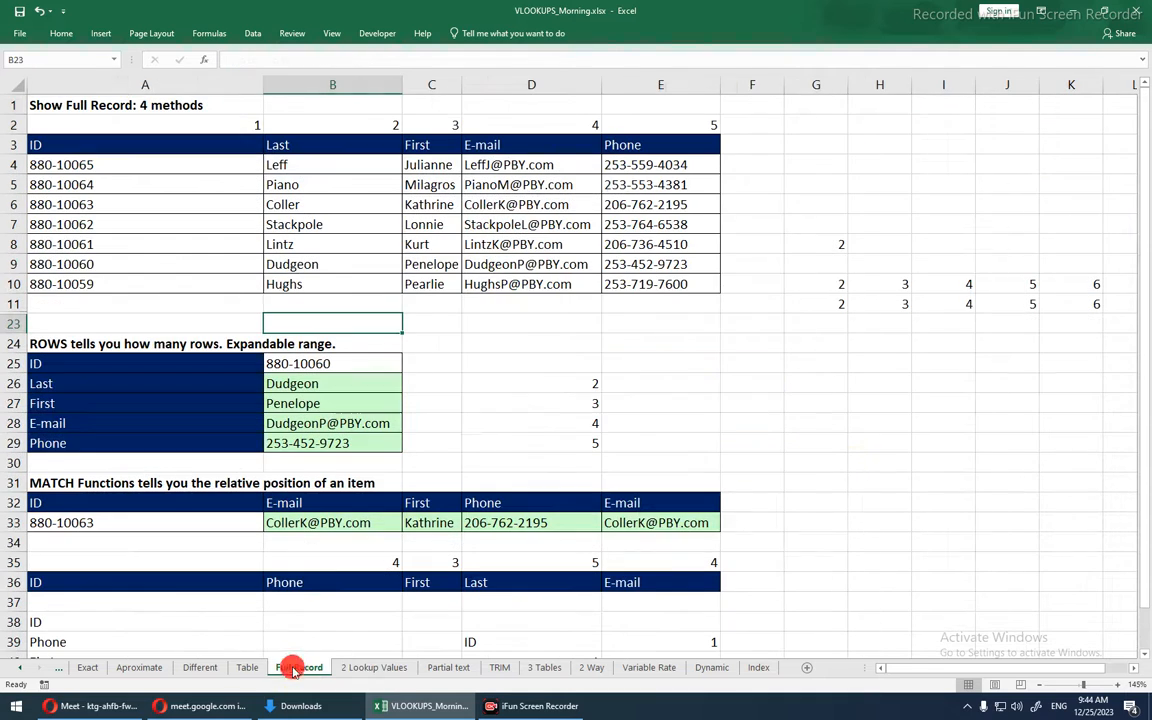
left_click(247, 667)
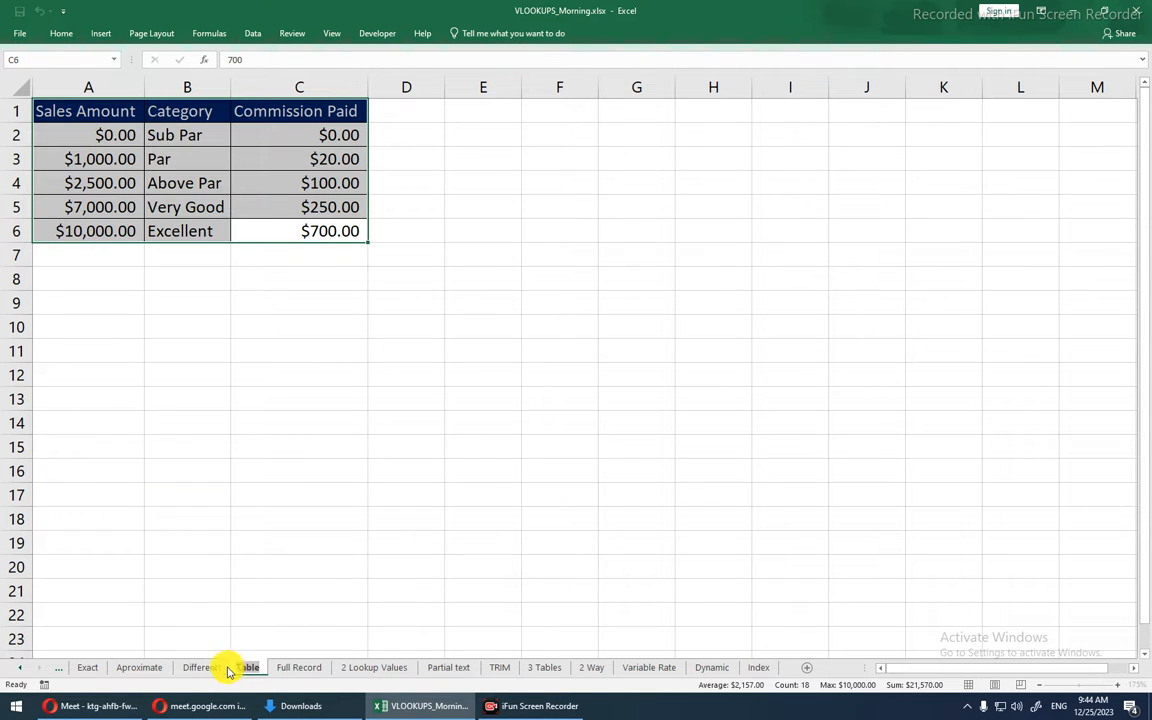
left_click(208, 667)
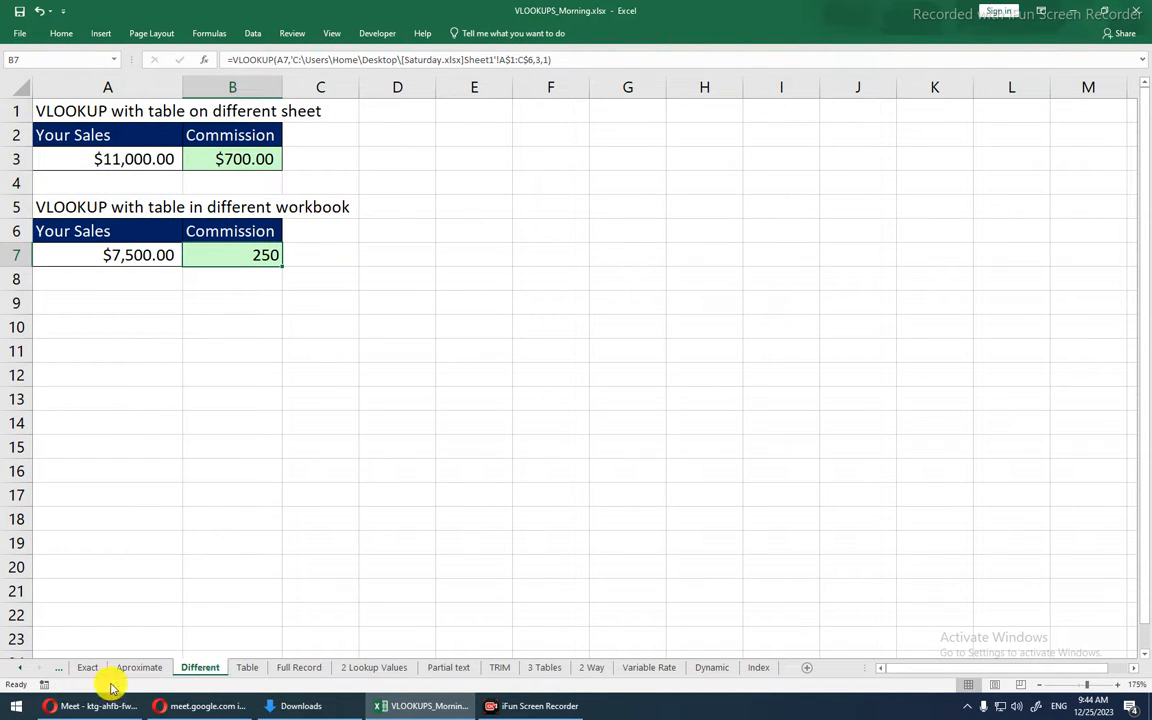
- On the Aproximate sheet, copy the Your Sales and Commission block A16:B17 to A20
left_click(151, 673)
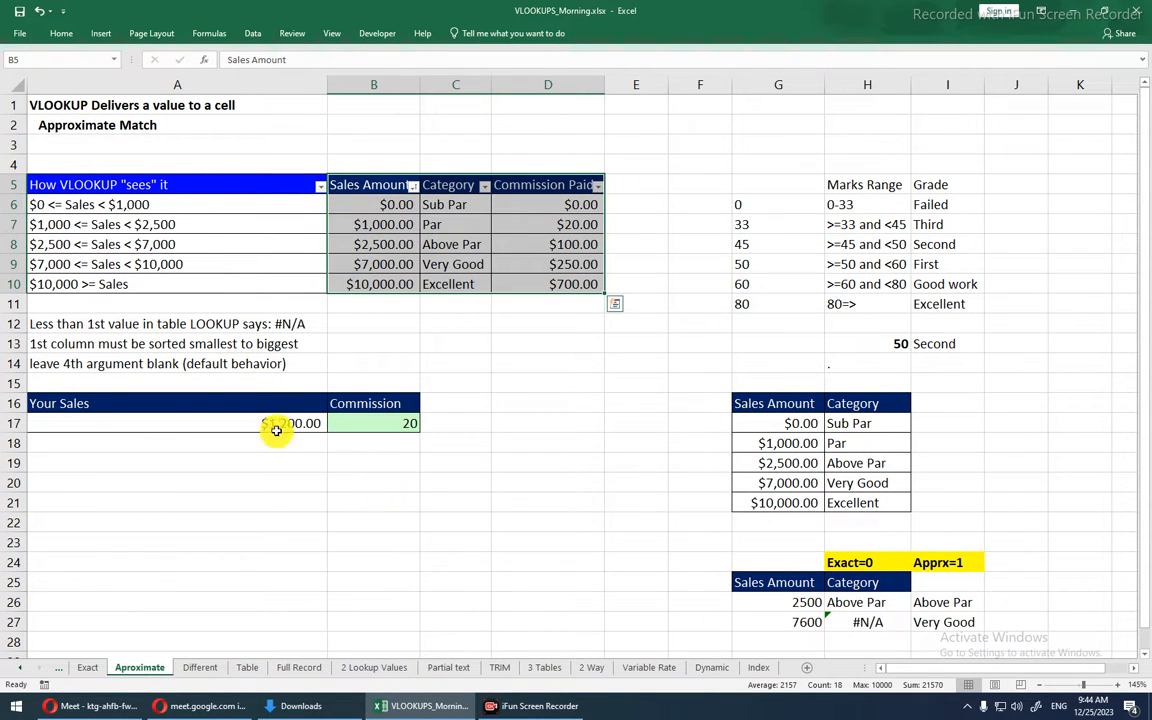
left_click(77, 403)
left_click(361, 421)
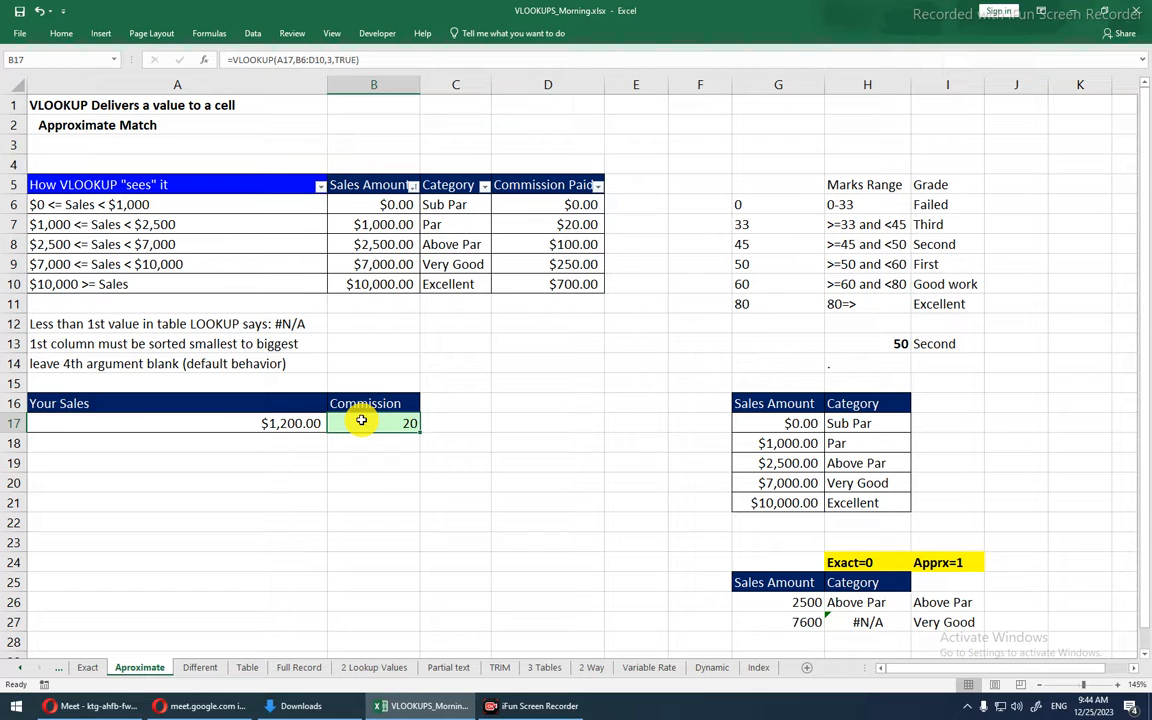
key("ctrl+a")
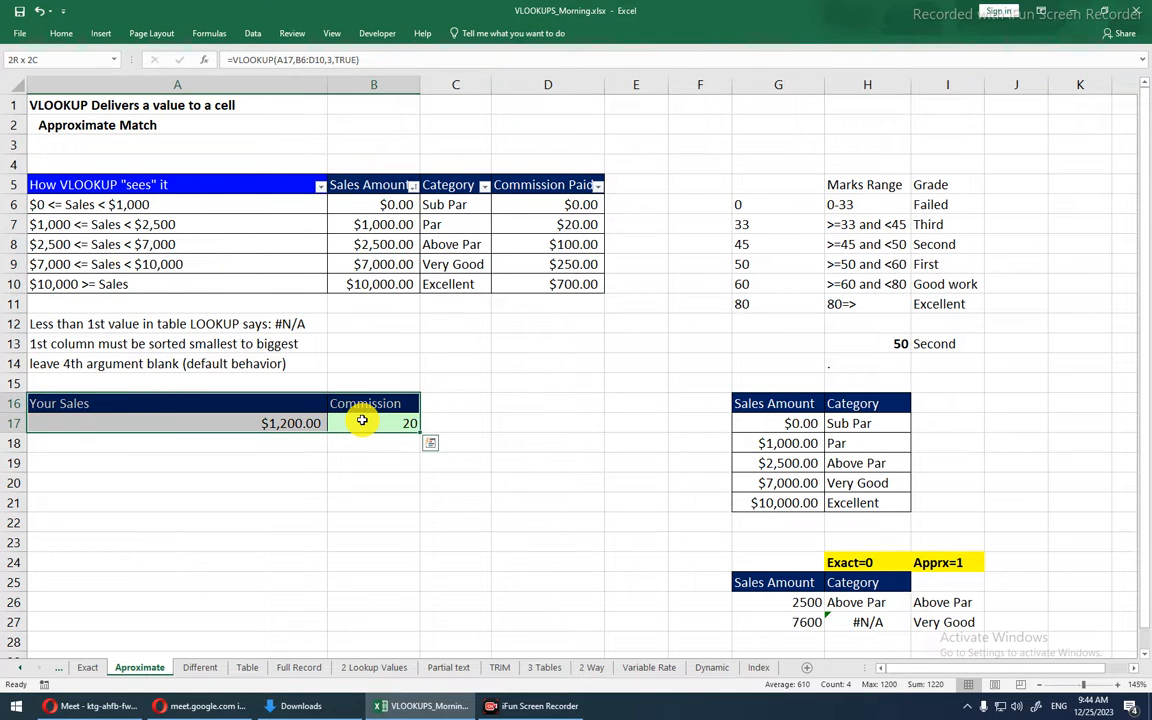
key("ctrl+c")
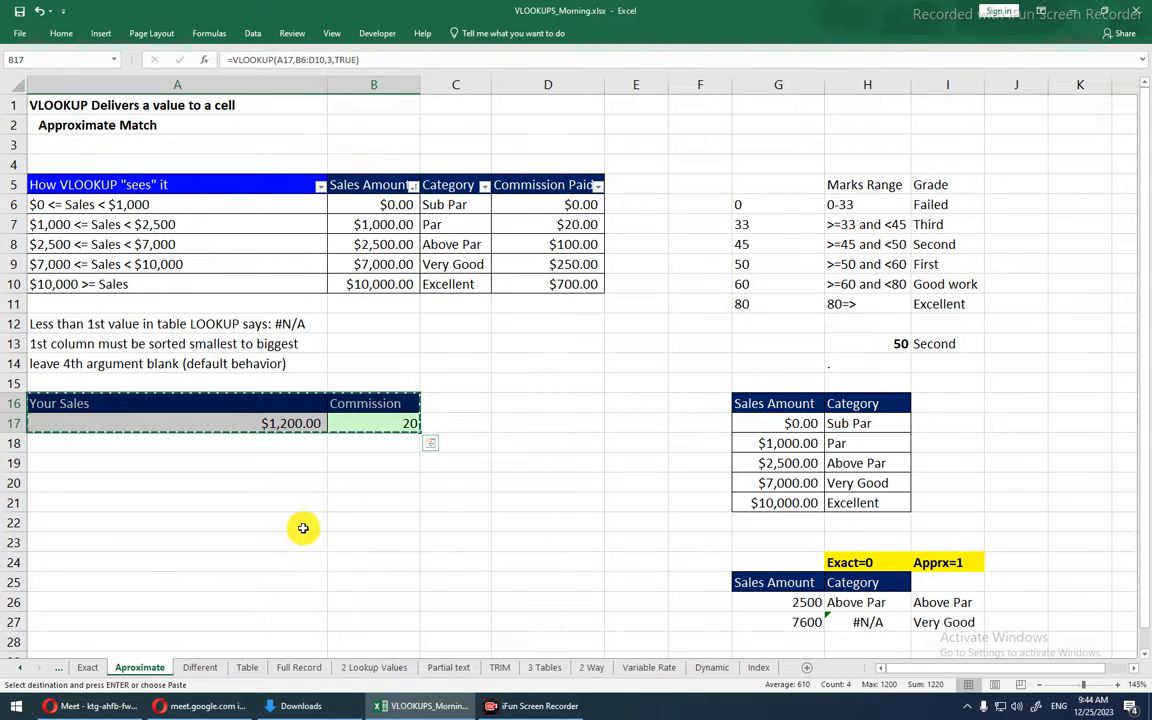
left_click(105, 487)
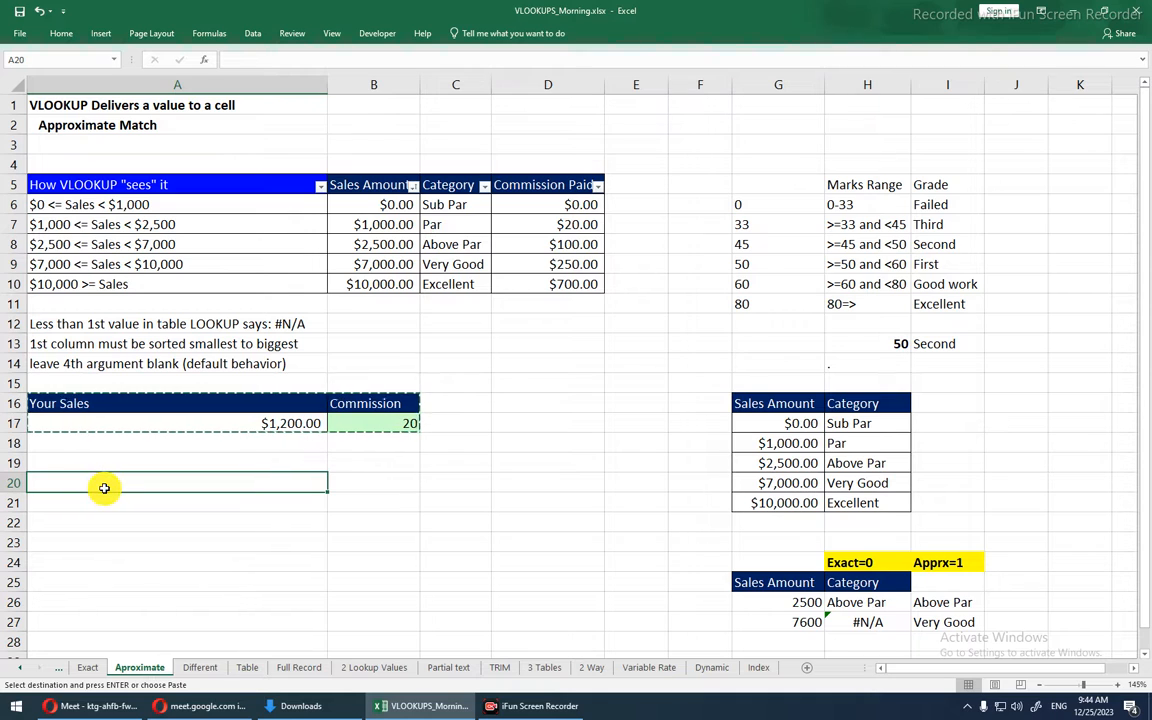
key("ctrl+v")
- Begin an INDEX formula in cell B21 in place of the copied VLOOKUP
left_click(387, 503)
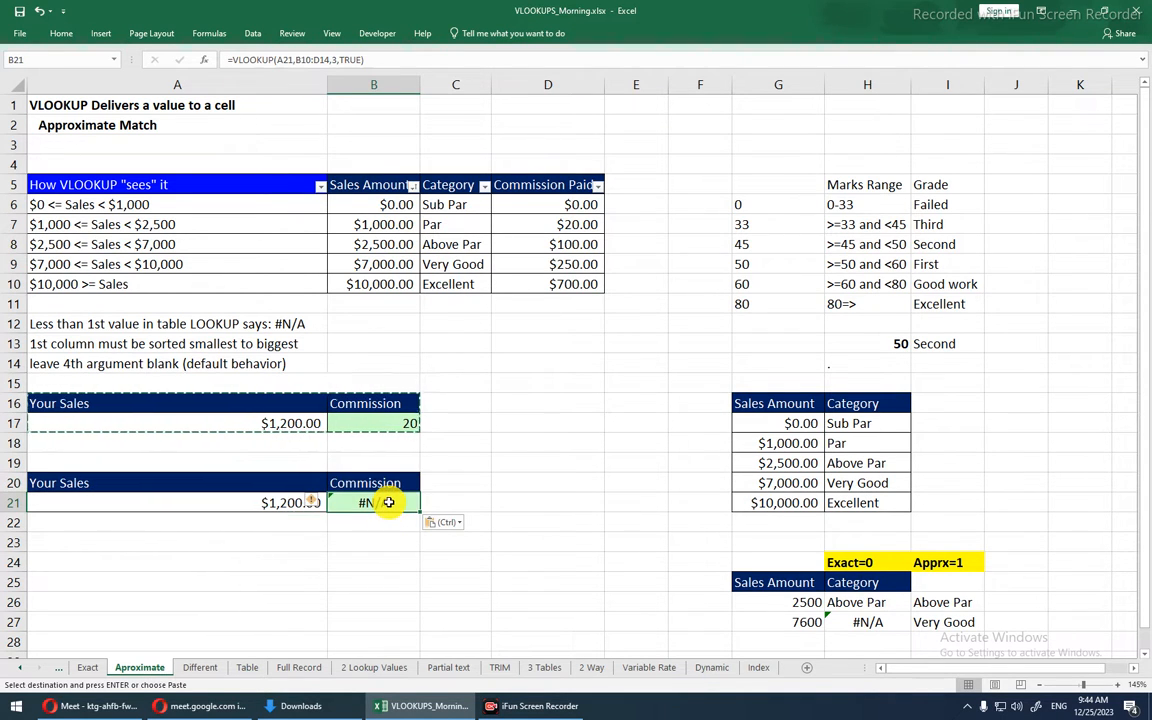
type("=")
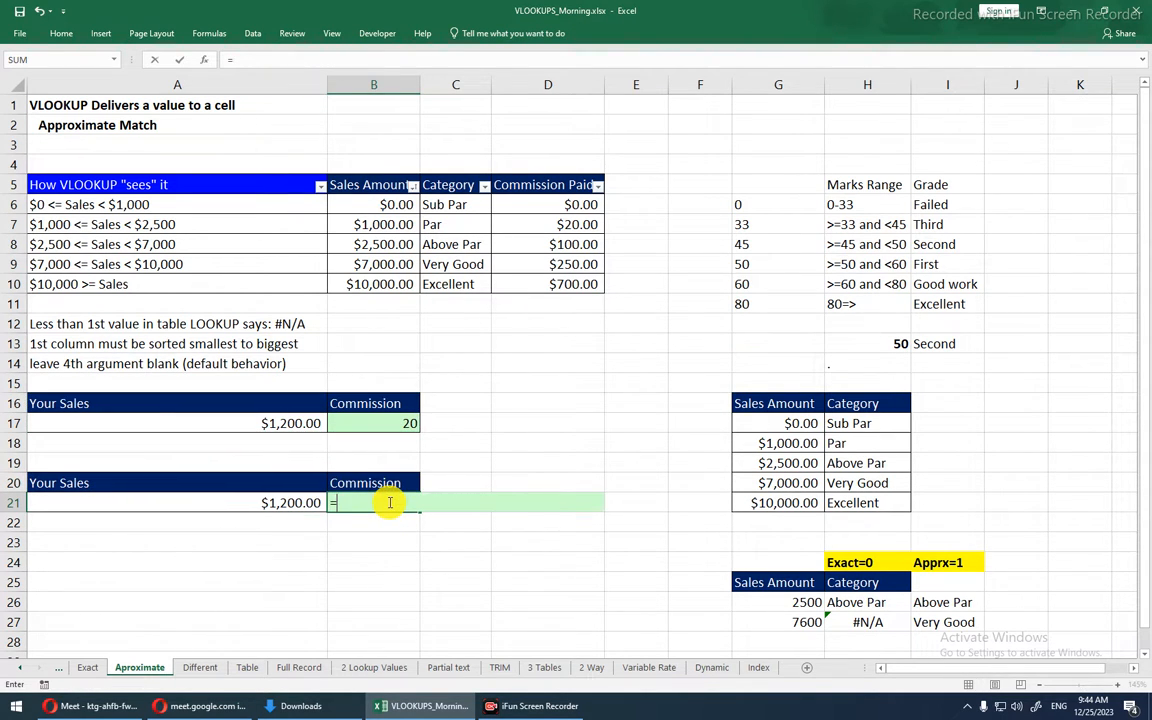
type("ind")
key("Tab")
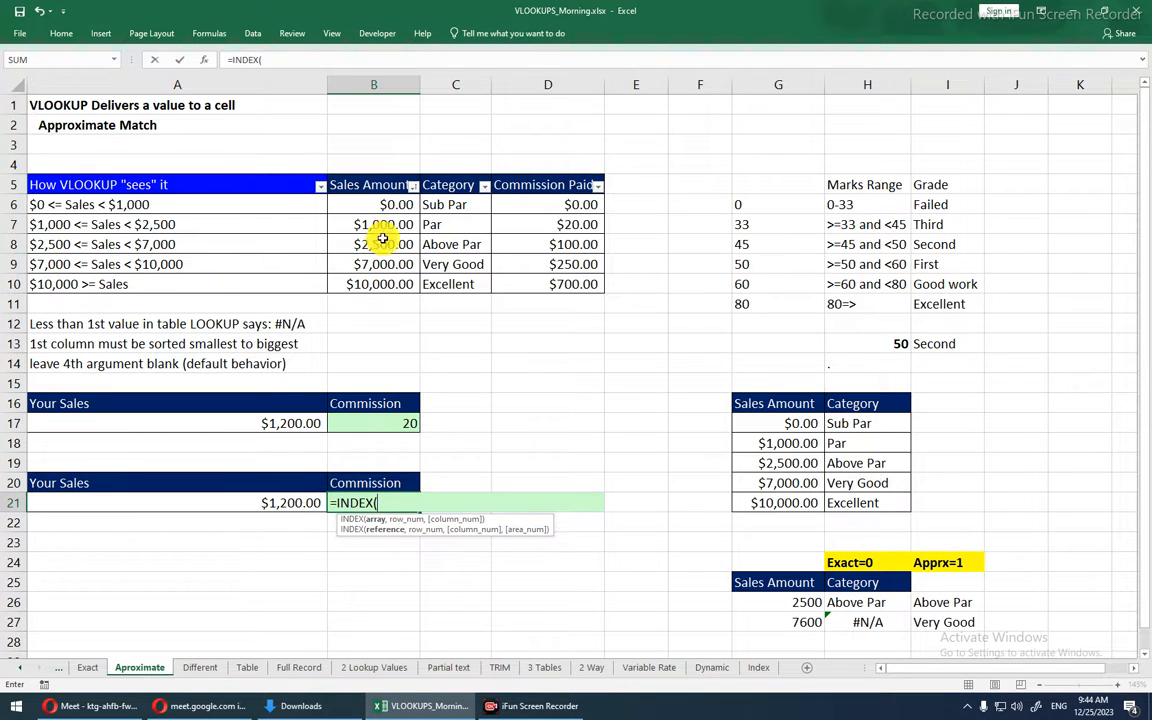
left_click_drag(214, 204, 527, 283)
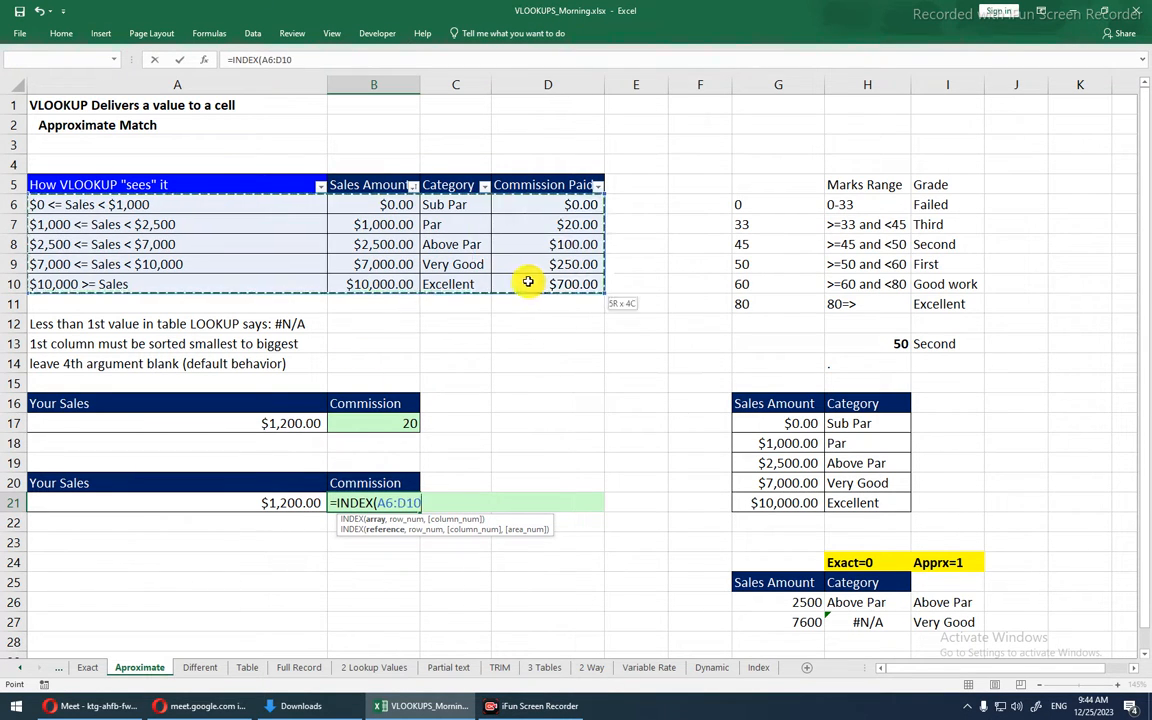
left_click(527, 280)
left_click_drag(532, 204, 537, 276)
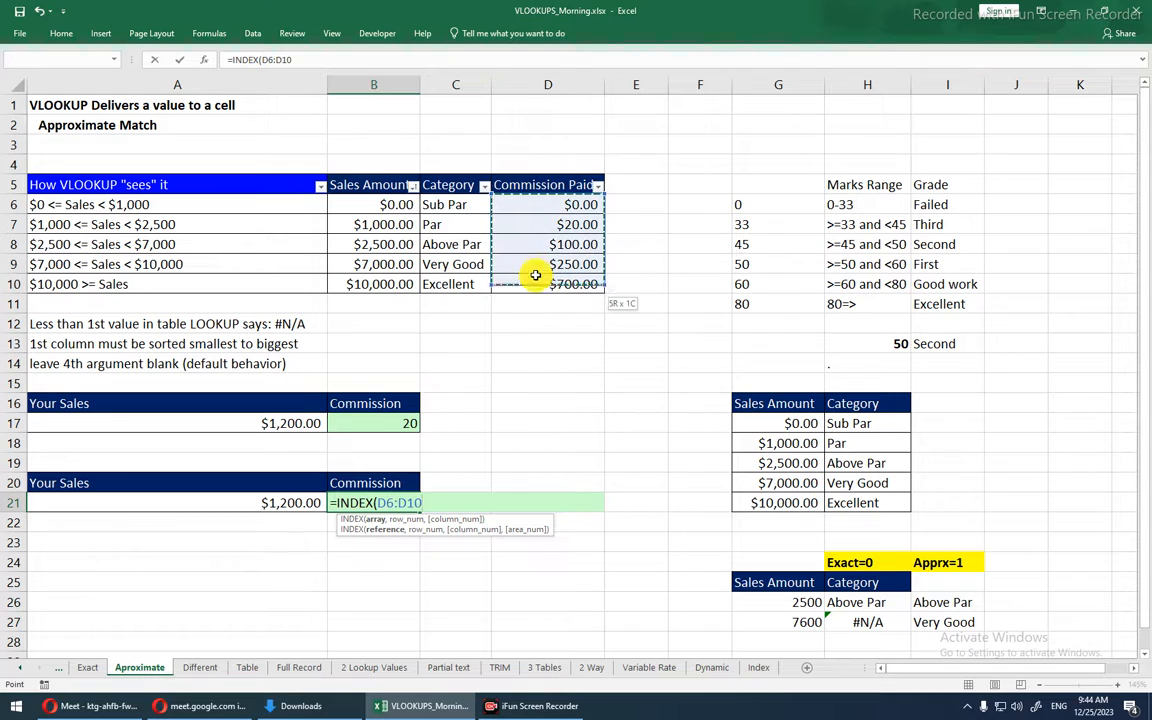
left_click(536, 278)
left_click_drag(545, 206, 545, 283)
left_click(545, 284)
left_click_drag(239, 206, 550, 277)
- Set the Commission Paid range D6:D10 as the array of the INDEX formula in B21
left_click(550, 278)
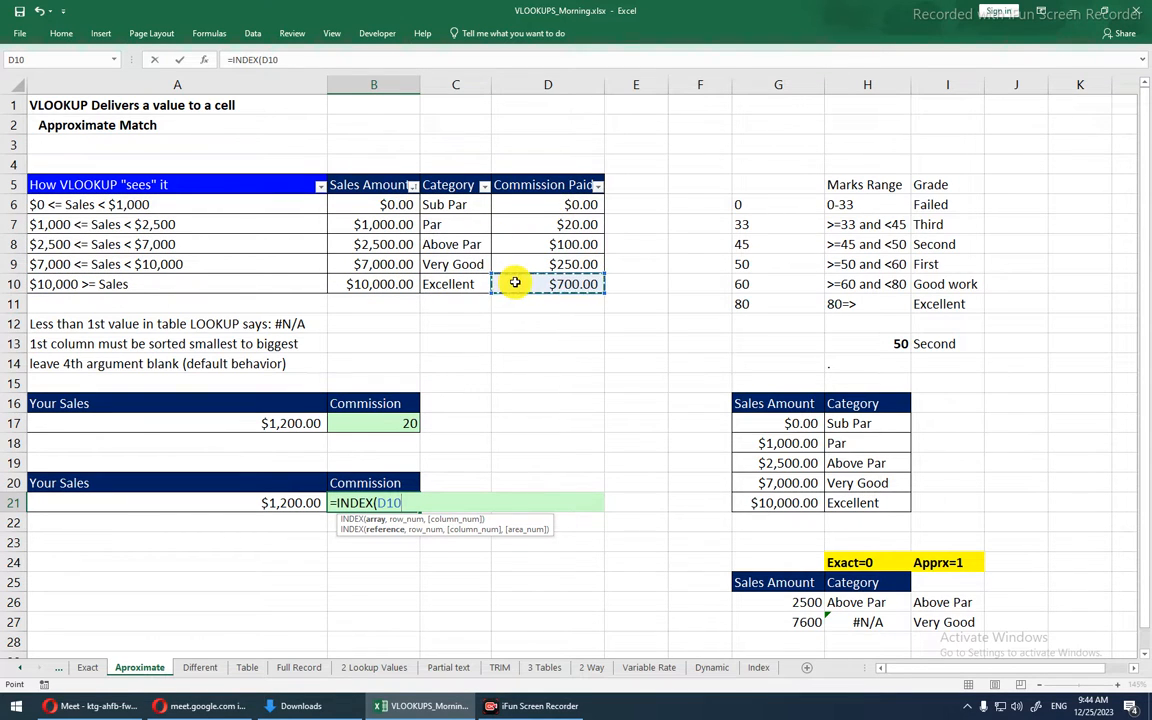
key("shift+Up")
key("shift+Up")
key("shift+Up")
key("shift+Up")
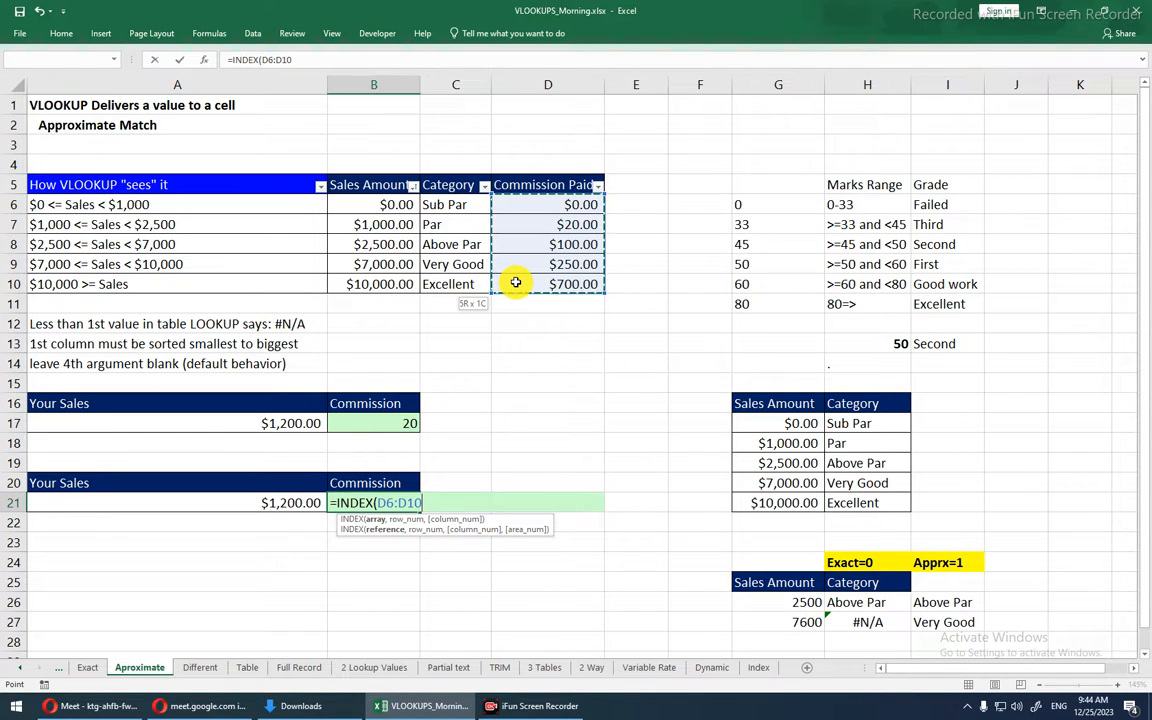
type(",mt")
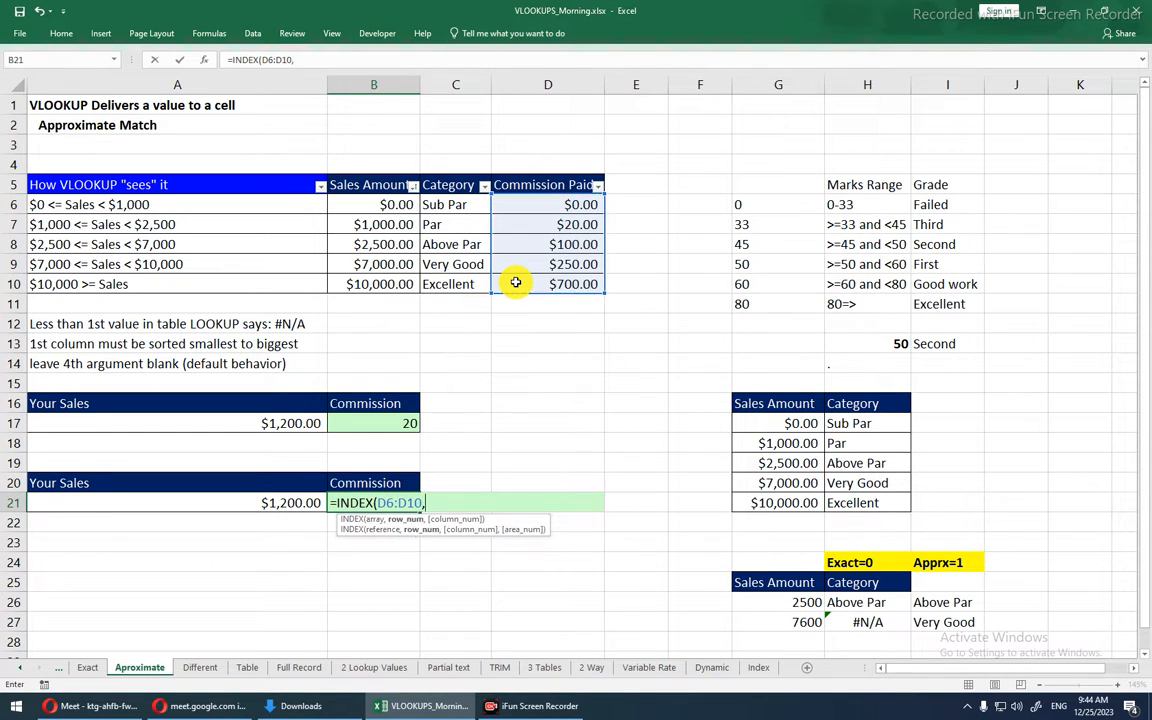
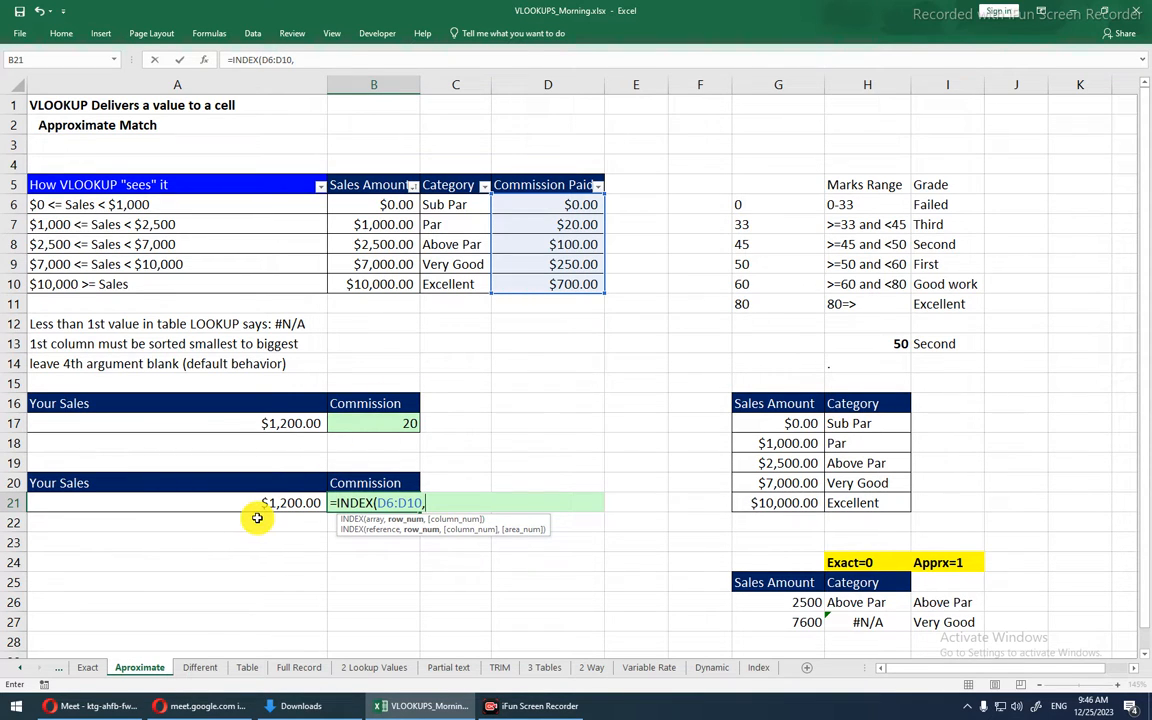
- Nest a MATCH function as the INDEX row number, with A21 as its lookup value
type("mt")
key("BackSpace")
type("at")
key("Tab")
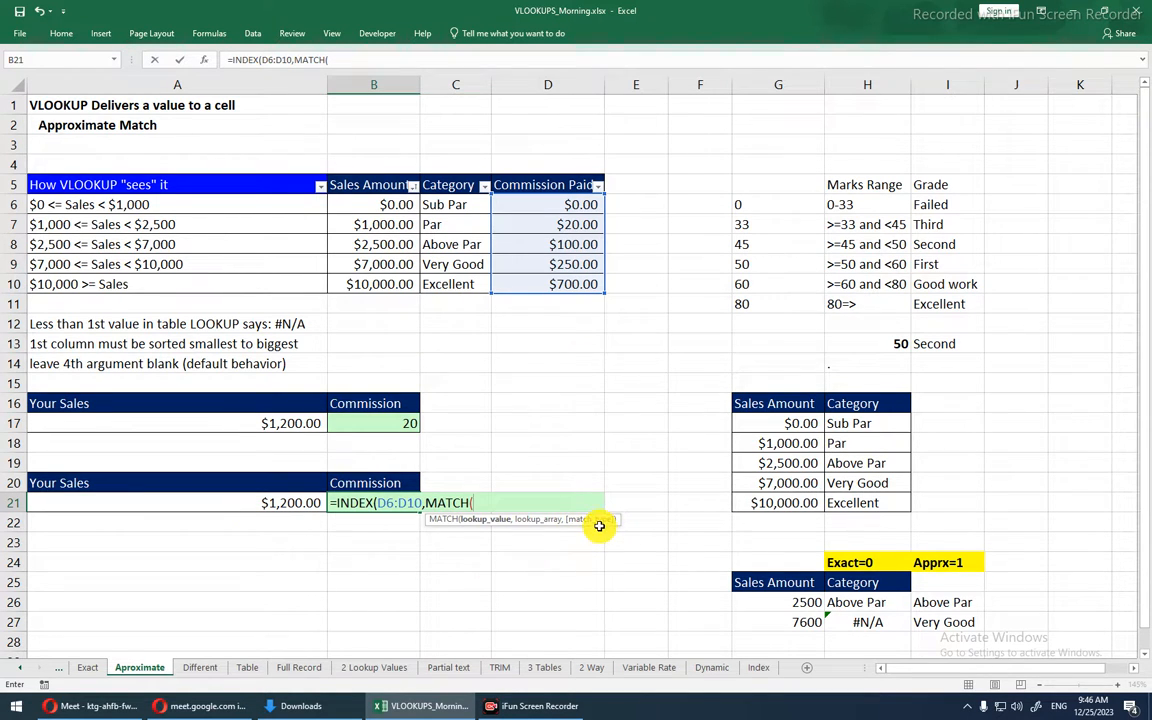
left_click(300, 503)
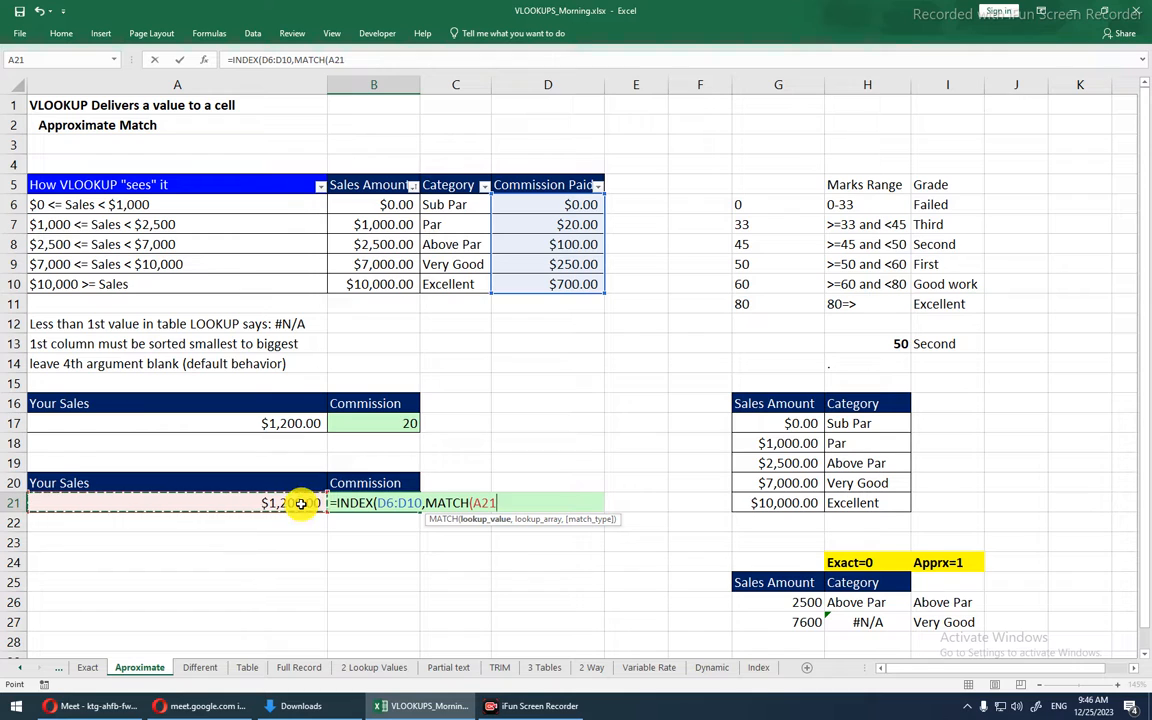
type(",")
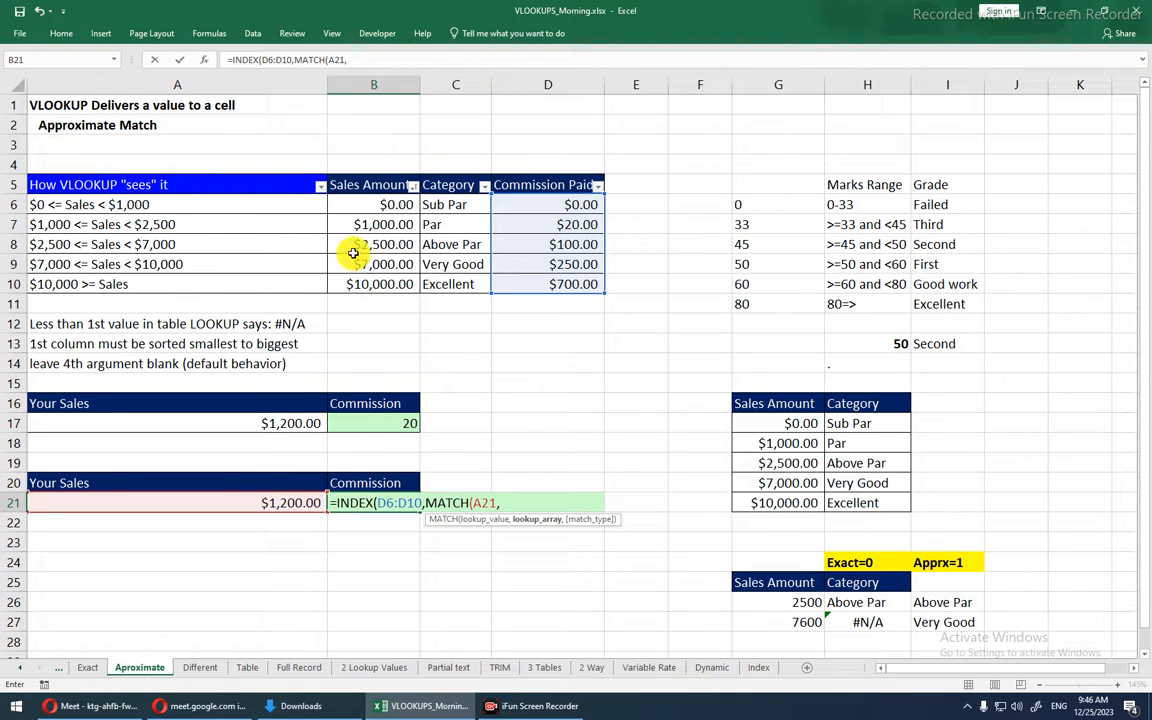
- Complete the B21 formula with Sales Amount range B6:B10 as lookup array and match type 1: =INDEX(D6:D10,MATCH(A21,B6:B10,1))
left_click_drag(374, 204, 368, 276)
left_click(368, 277)
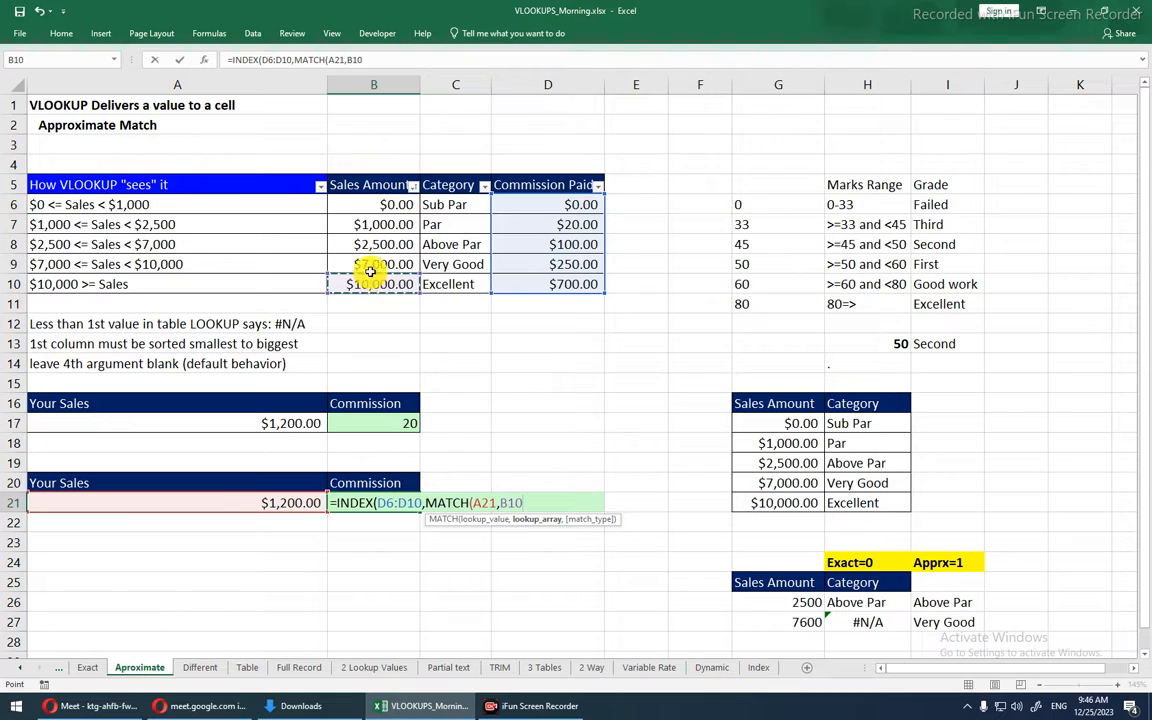
left_click(372, 203)
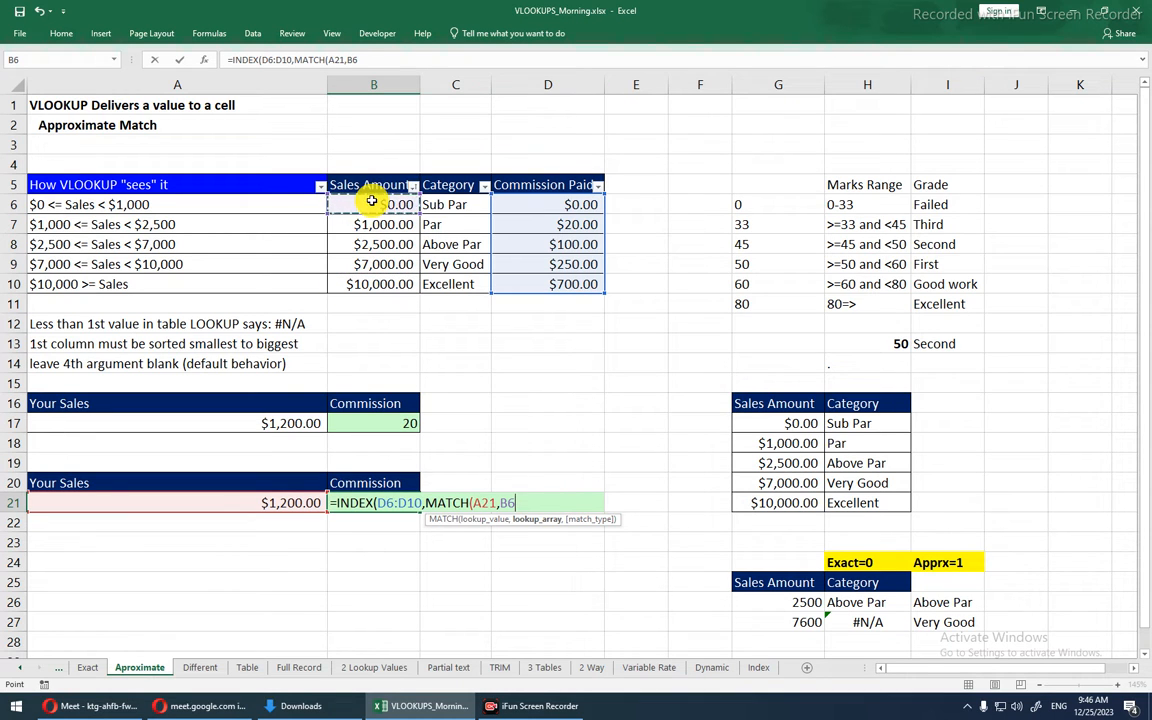
key("ctrl+shift+Down")
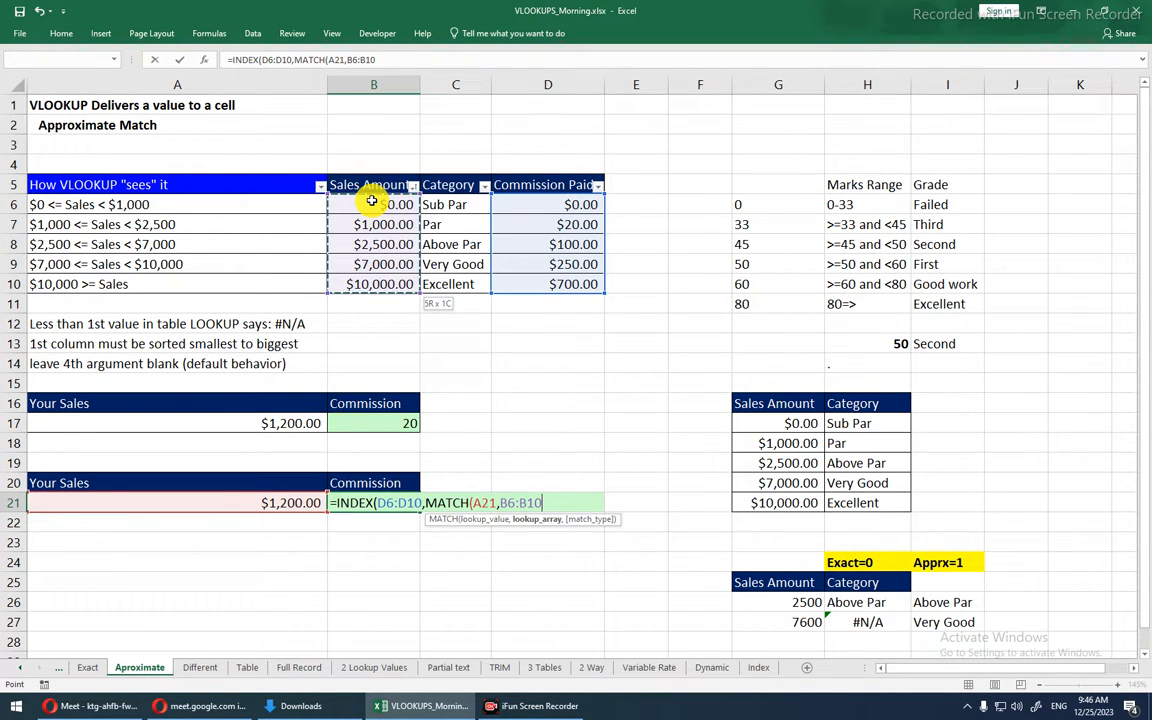
type(",")
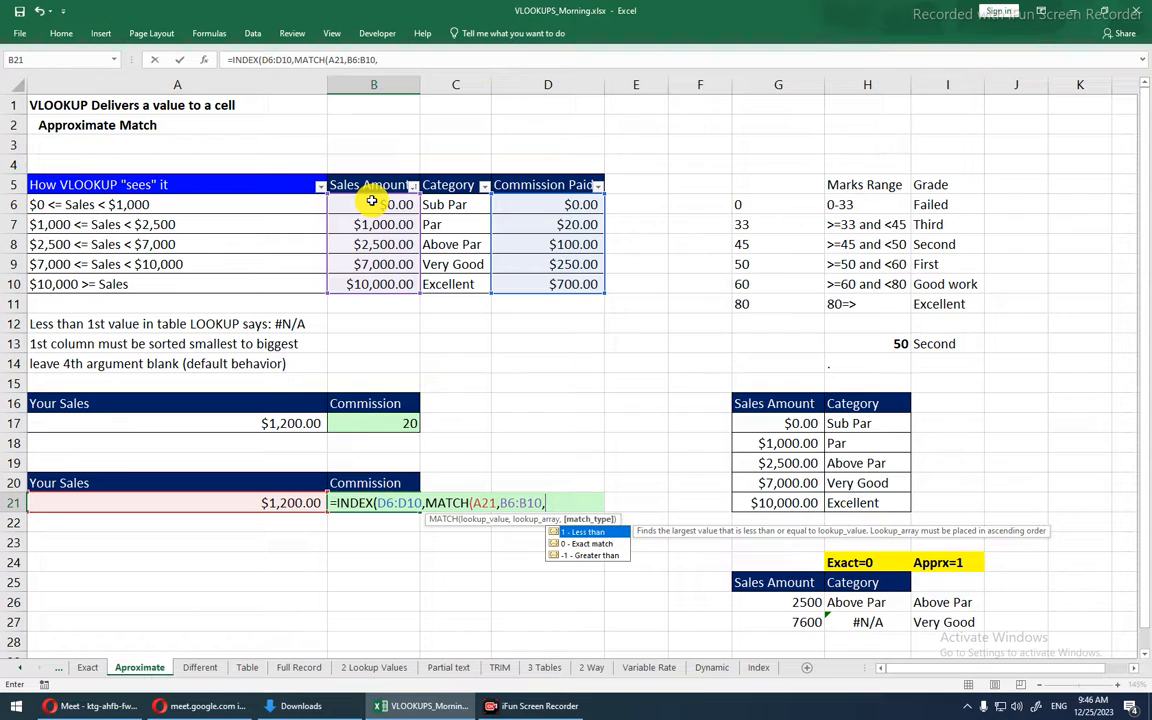
type("1)")
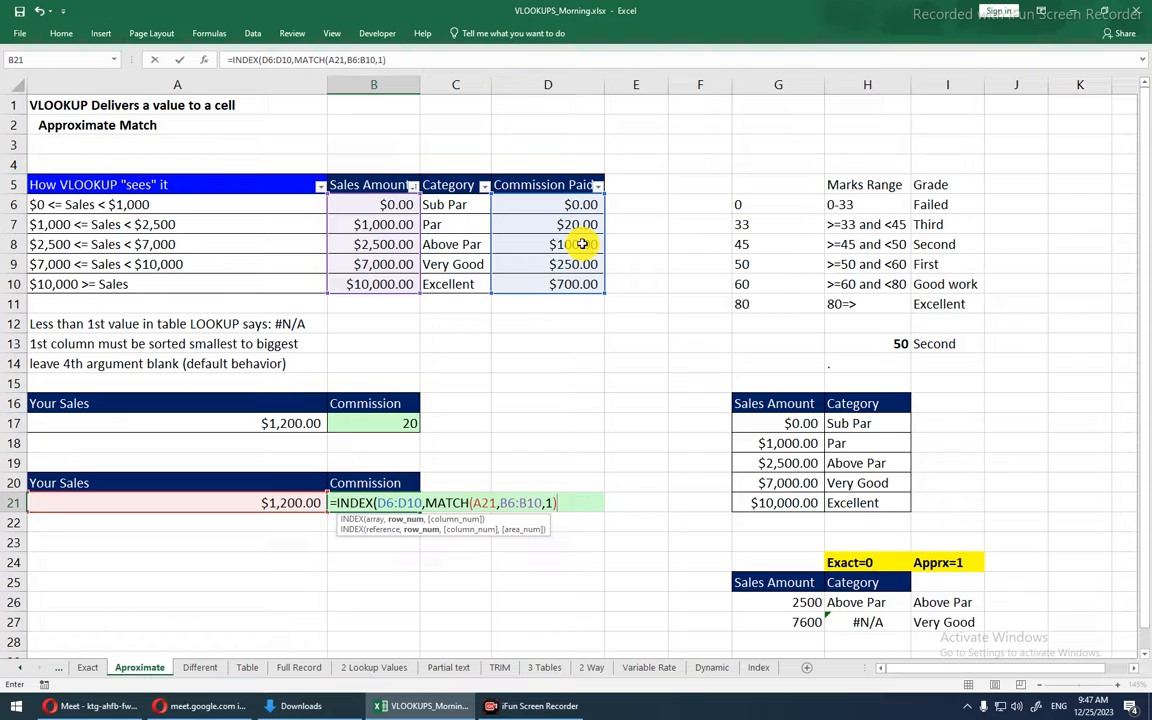
key("Return")
left_click(553, 404)
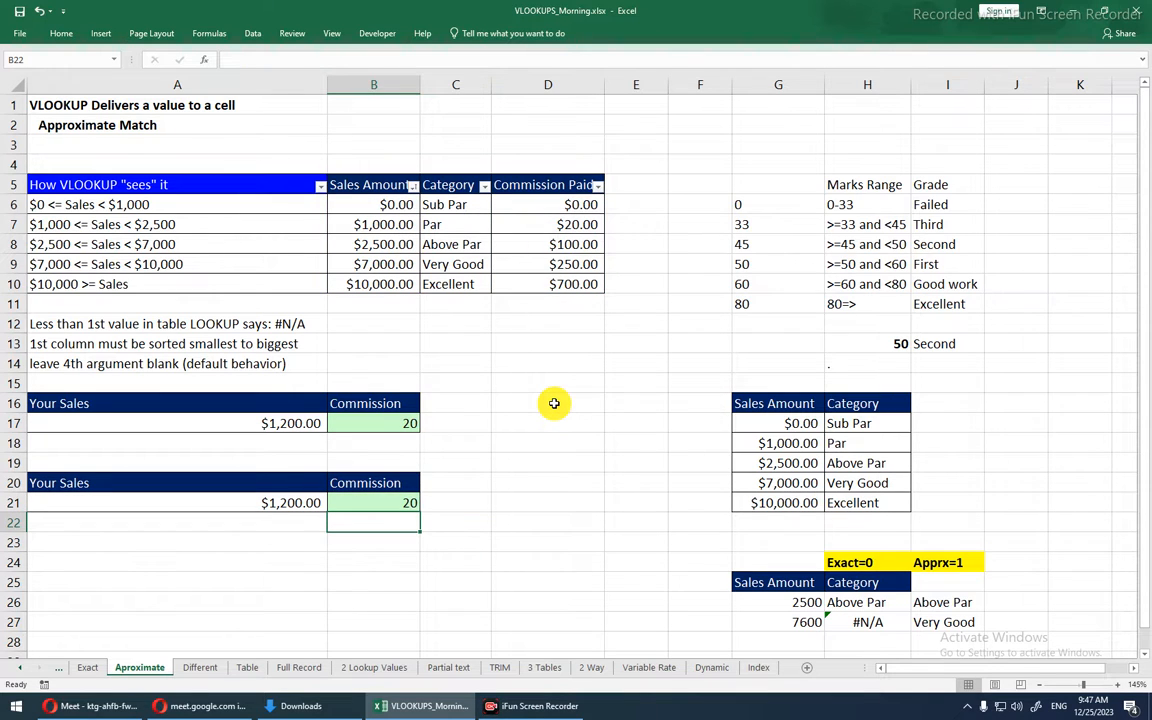
key("Up")
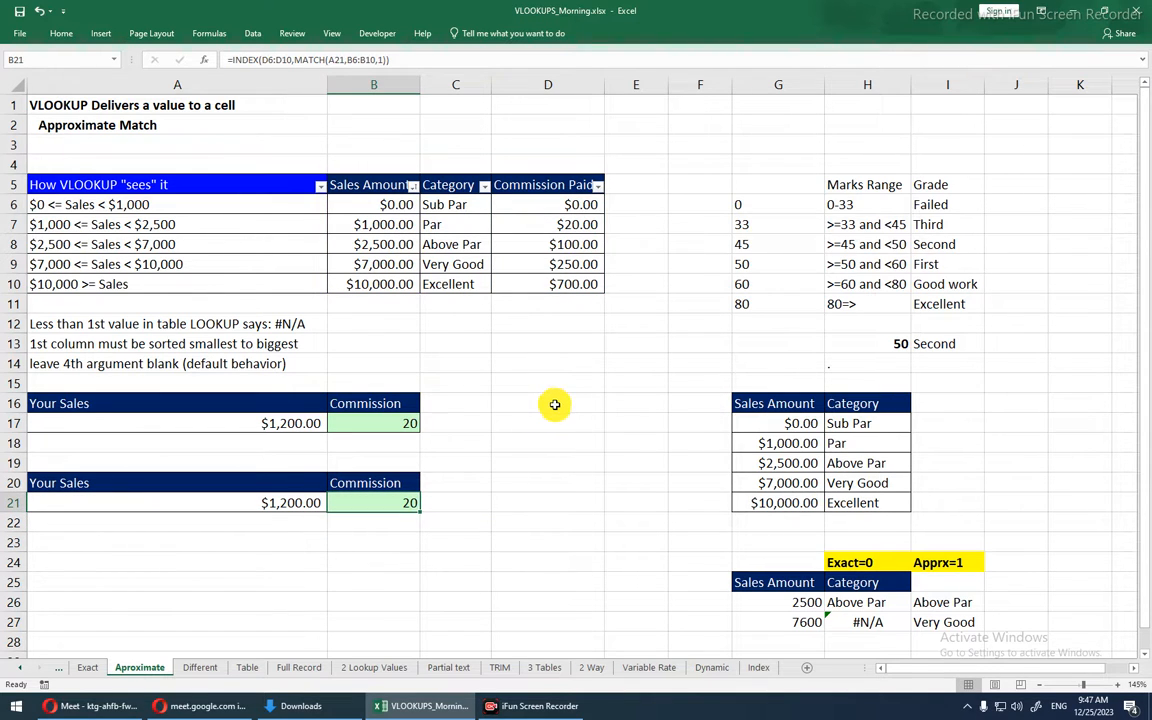
- Trace the sales and commission in row 21 back to the $1,000 tier and its Commission Paid in row 7
left_click_drag(268, 501, 393, 501)
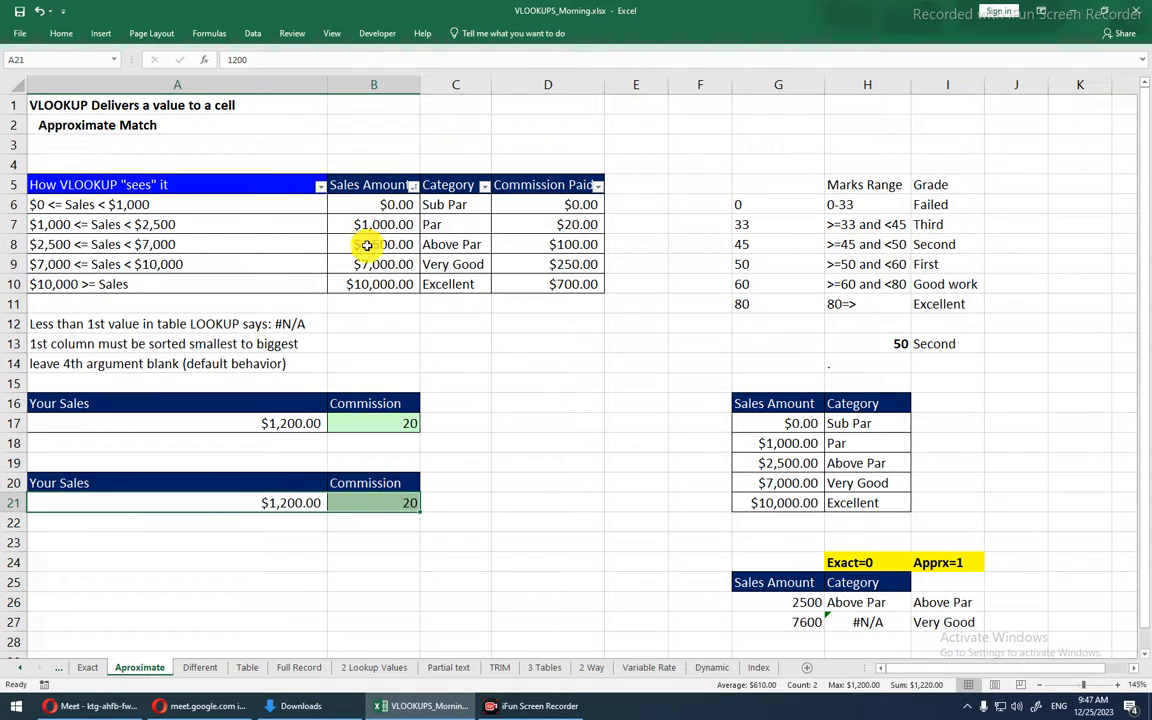
left_click(374, 443)
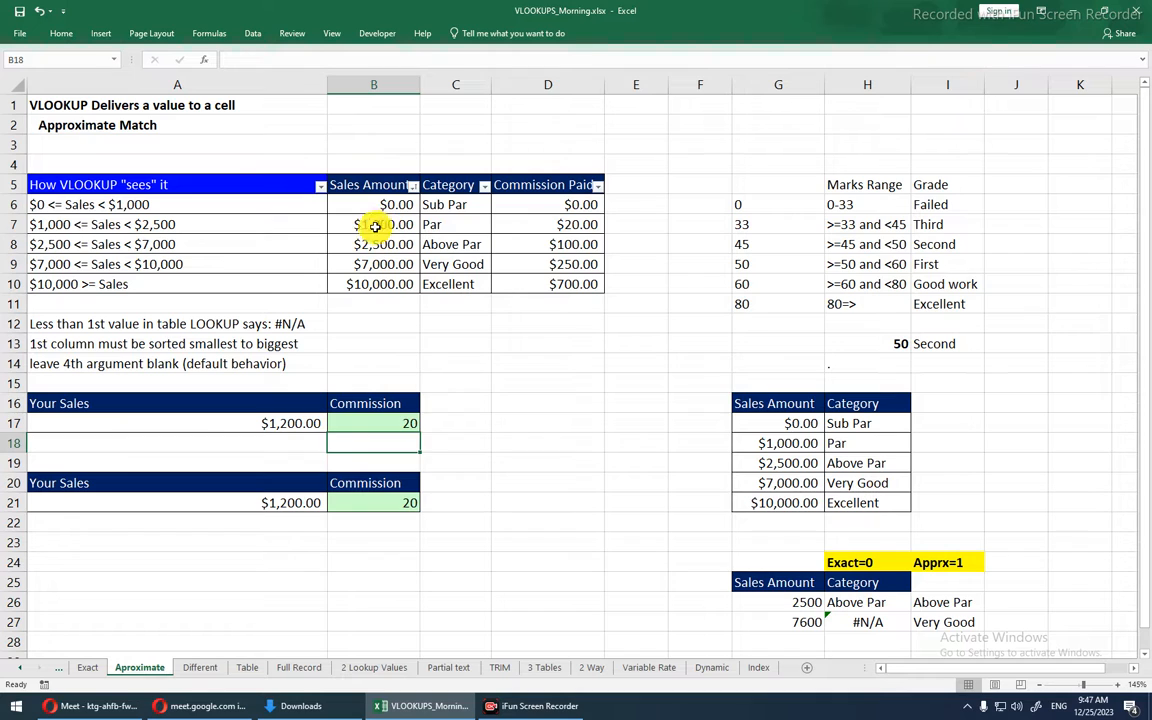
left_click(408, 226)
left_click(566, 225)
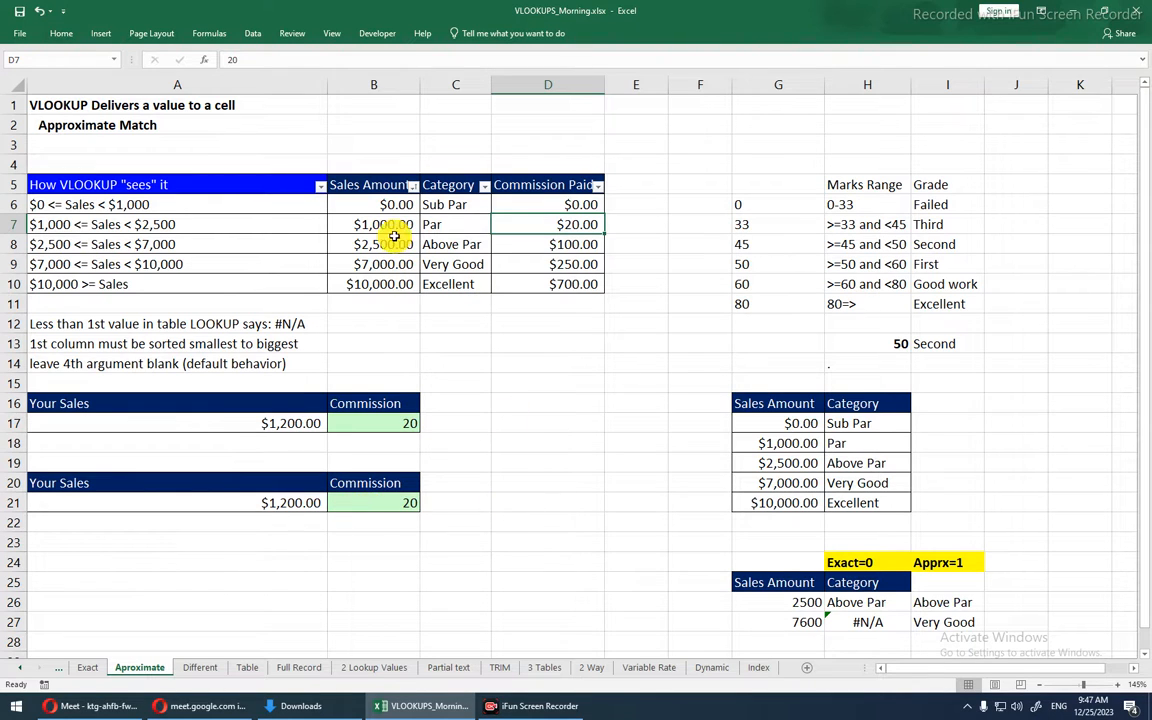
left_click(365, 224)
double_click(365, 224)
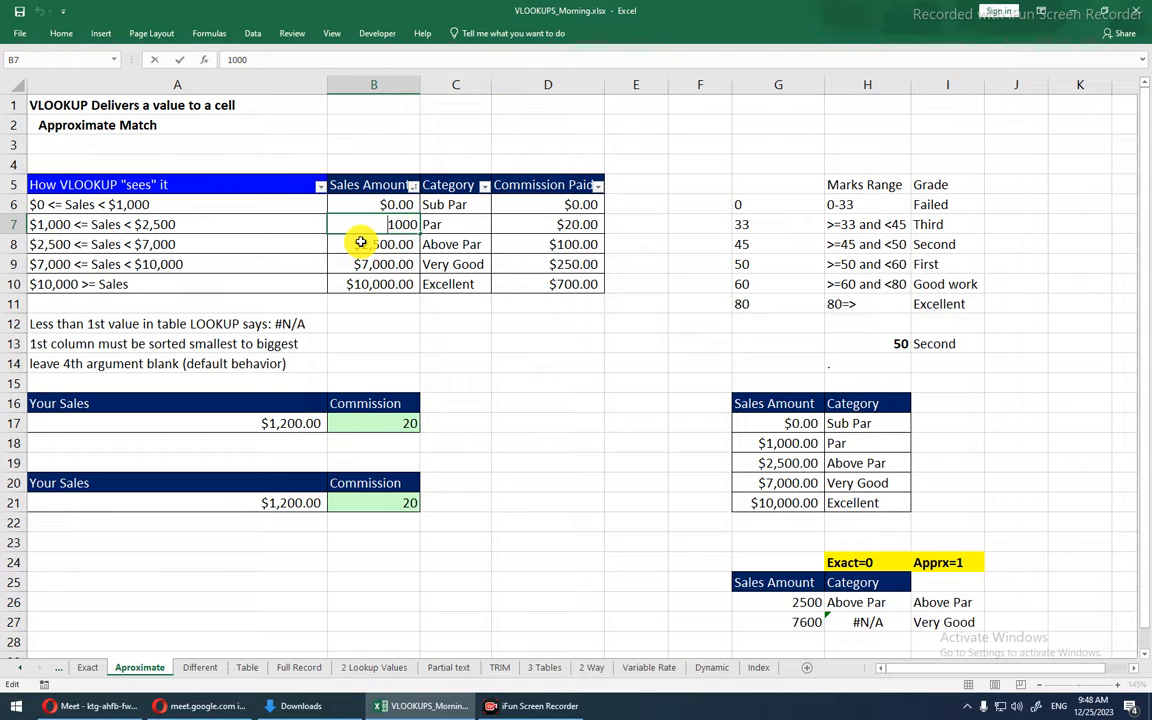
left_click_drag(389, 246, 540, 242)
left_click_drag(405, 225, 530, 225)
left_click(530, 225)
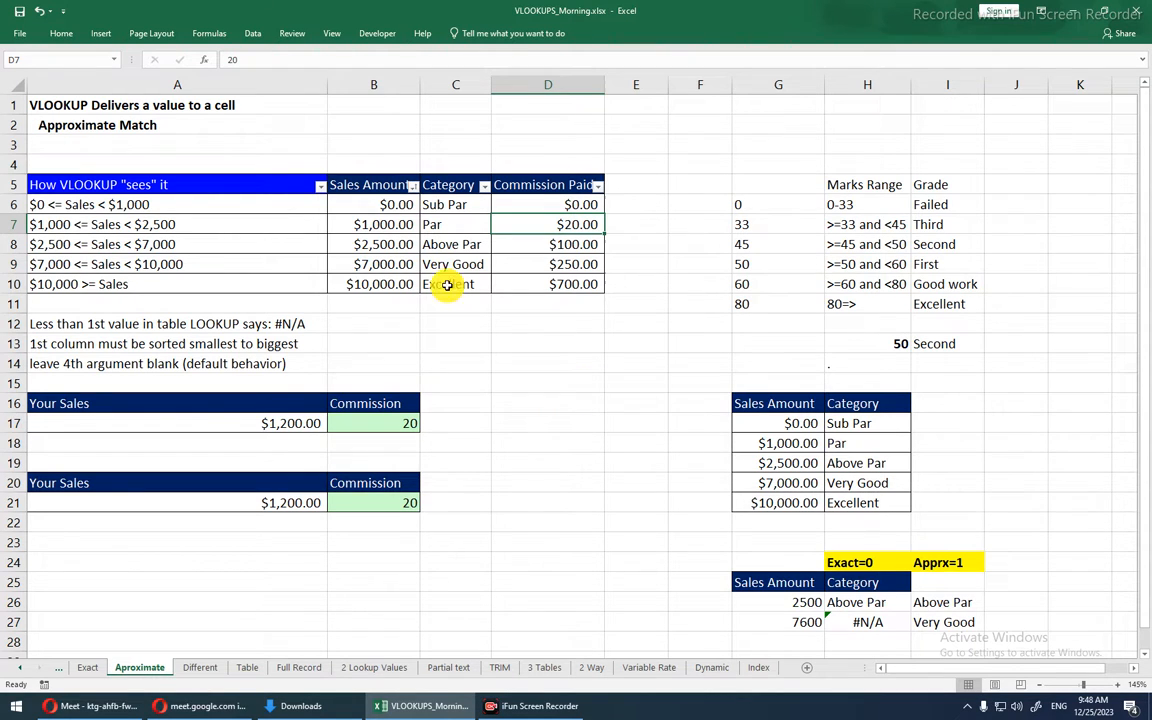
left_click_drag(377, 226, 567, 229)
left_click(567, 229)
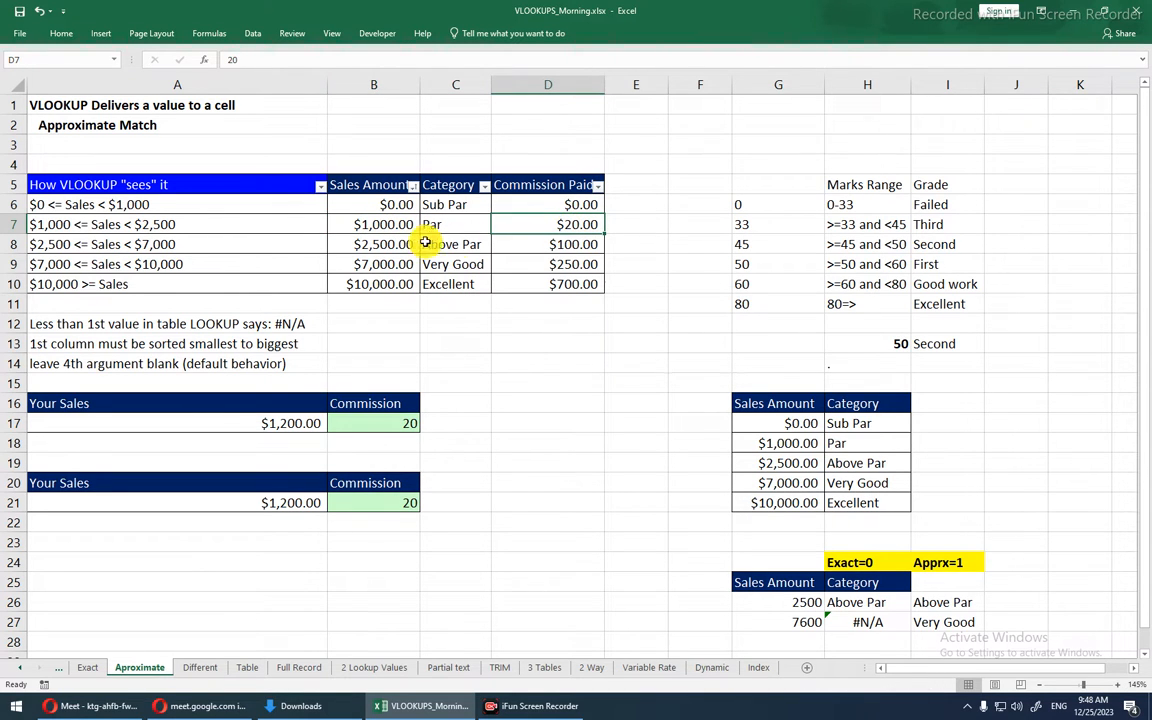
- Compare the $1,000 and $2,500 sales tiers with their commissions across the table B6:D10
left_click(373, 226)
left_click_drag(557, 228, 407, 255)
left_click(398, 224)
left_click(389, 244)
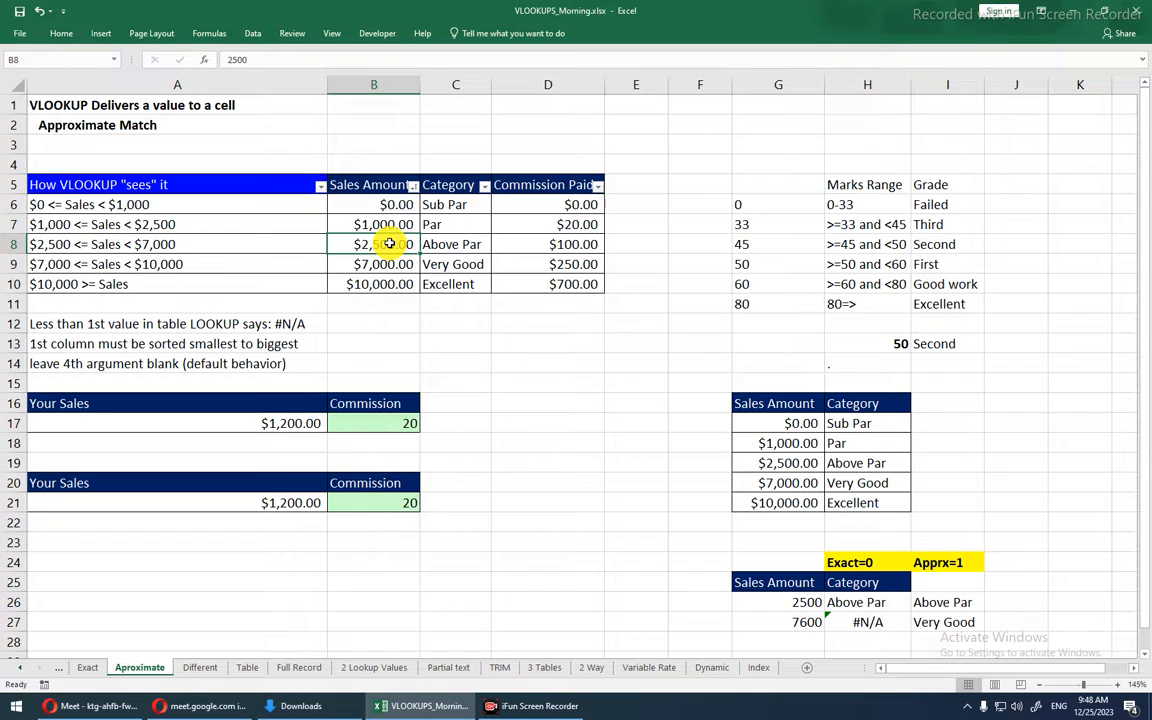
left_click_drag(389, 243, 555, 241)
left_click(555, 241)
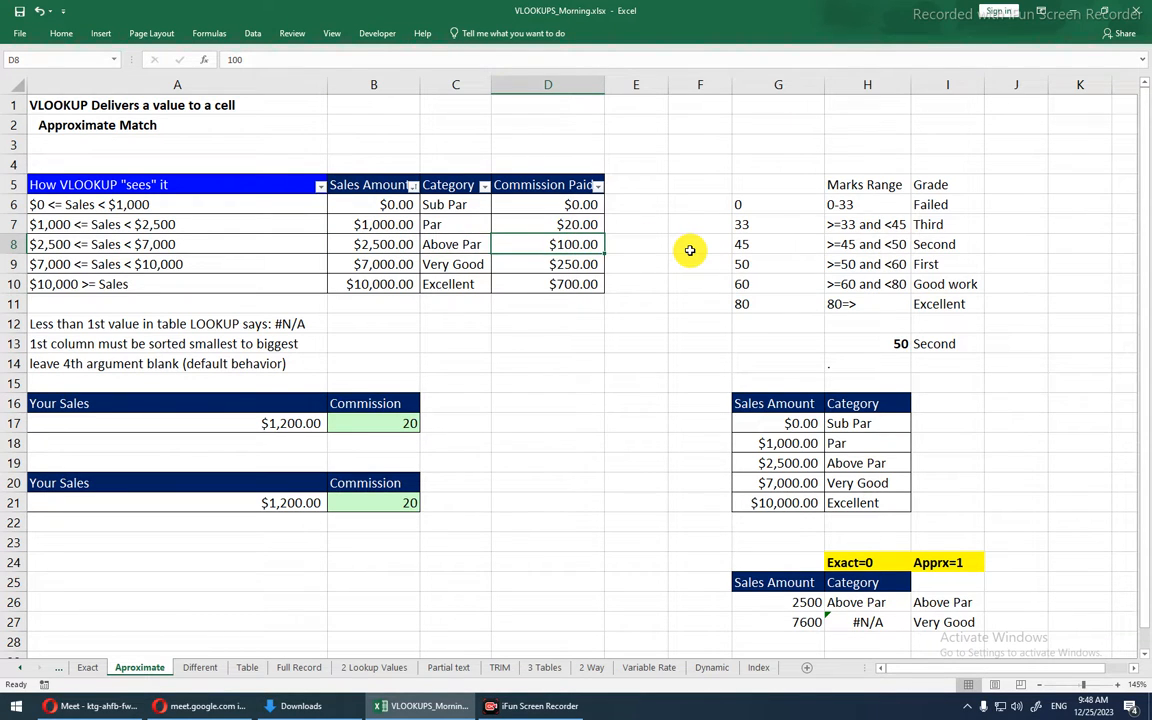
key("shift+Left")
key("shift+Left")
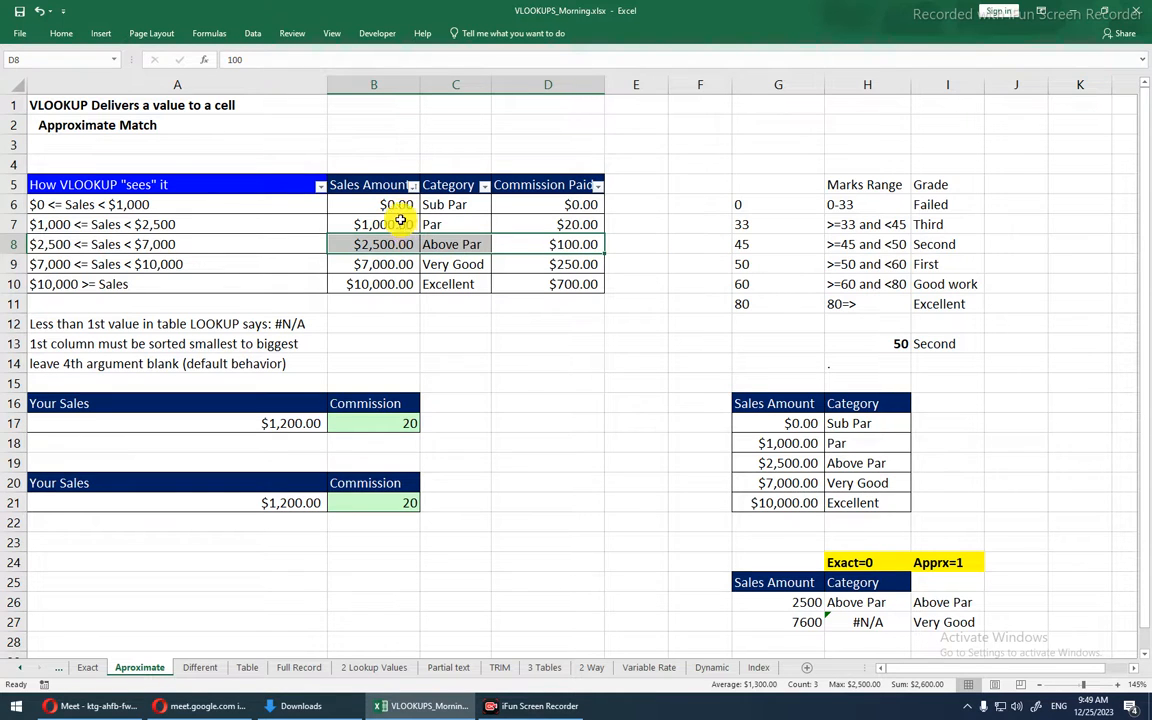
left_click_drag(402, 200, 596, 278)
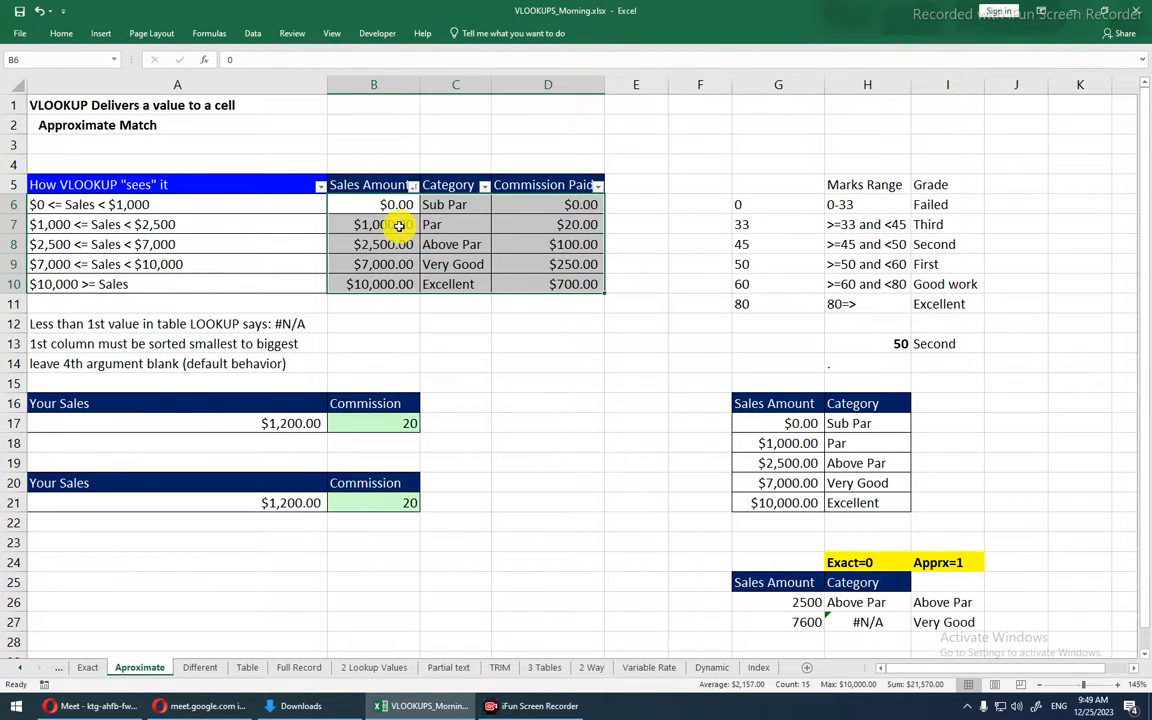
left_click_drag(399, 224, 422, 224)
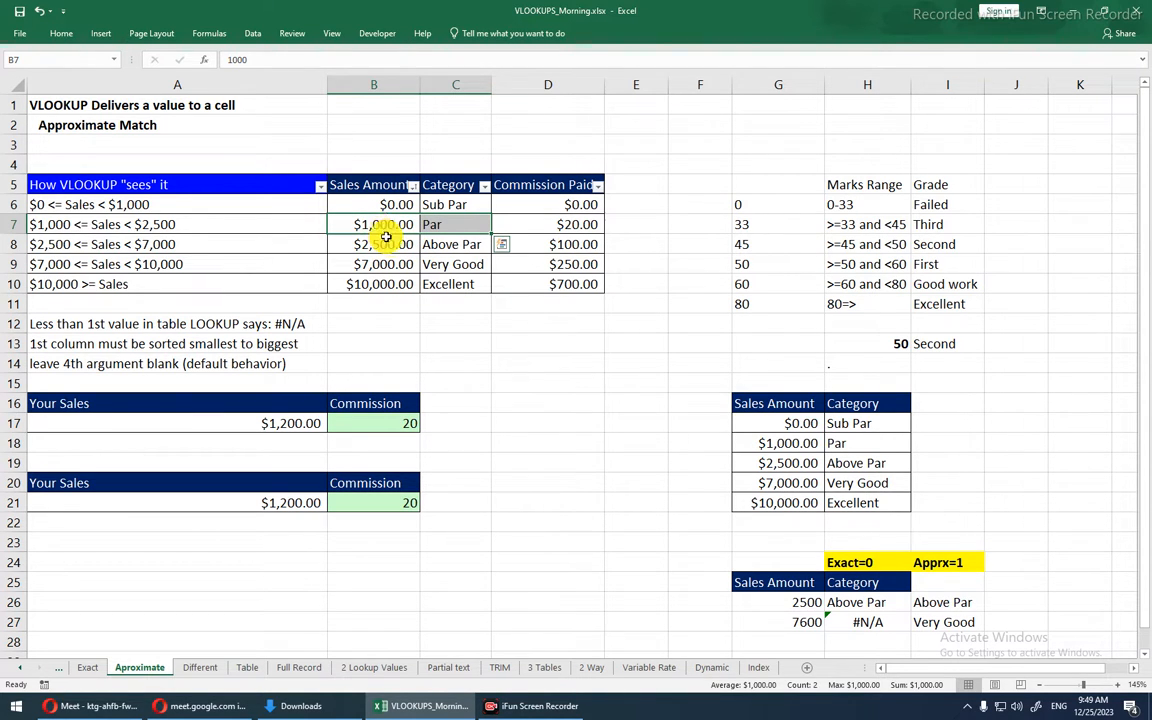
- Compare the $1,000, $2,500 and $7,000 sales tiers with their categories and commissions in rows 7 to 9
left_click(440, 244)
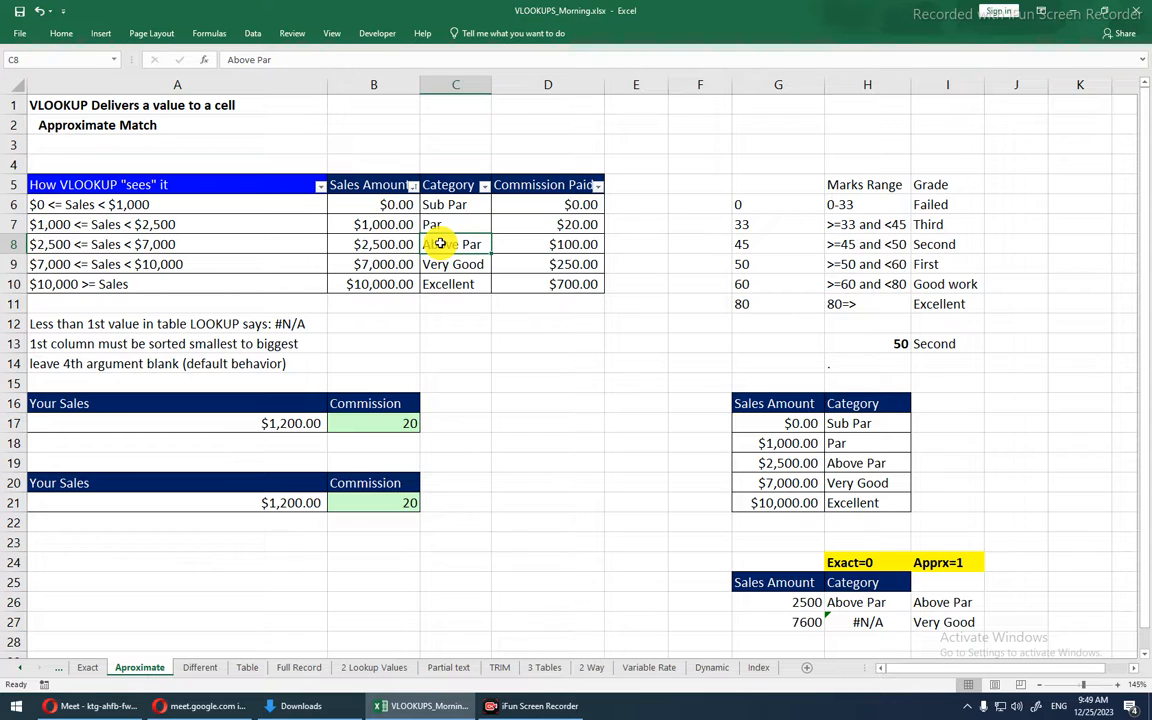
left_click_drag(370, 226, 599, 224)
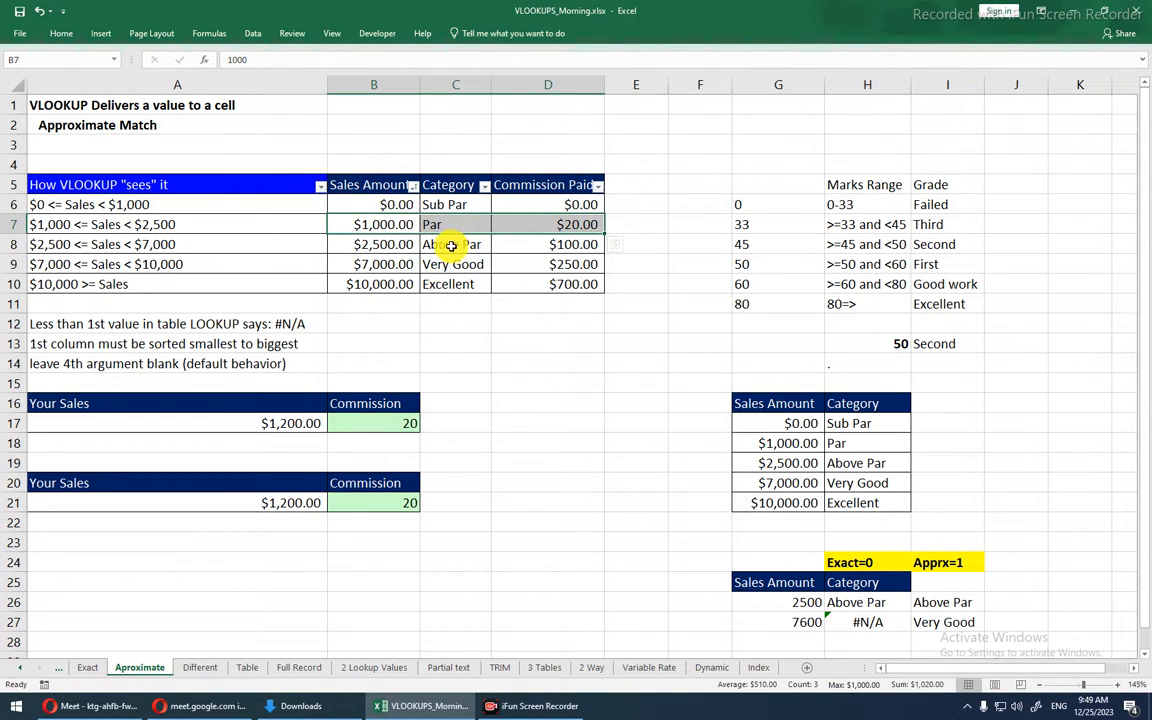
left_click_drag(358, 222, 609, 216)
left_click(632, 220)
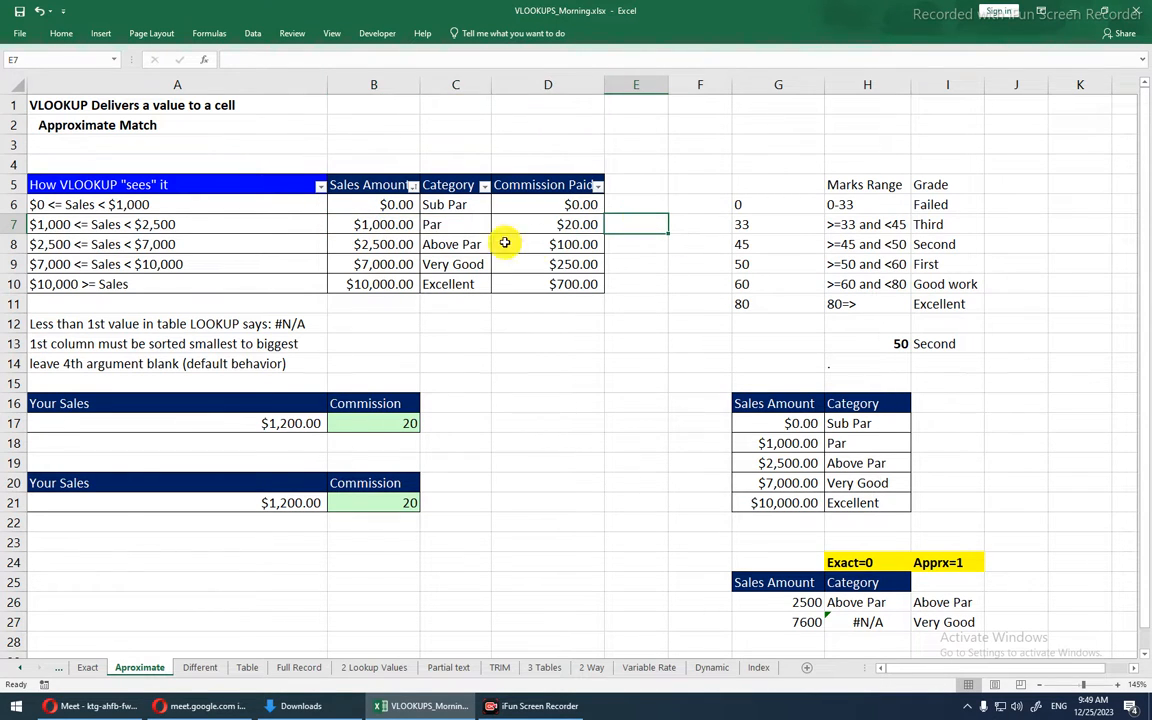
left_click(385, 240)
left_click(510, 242)
left_click_drag(510, 242, 391, 244)
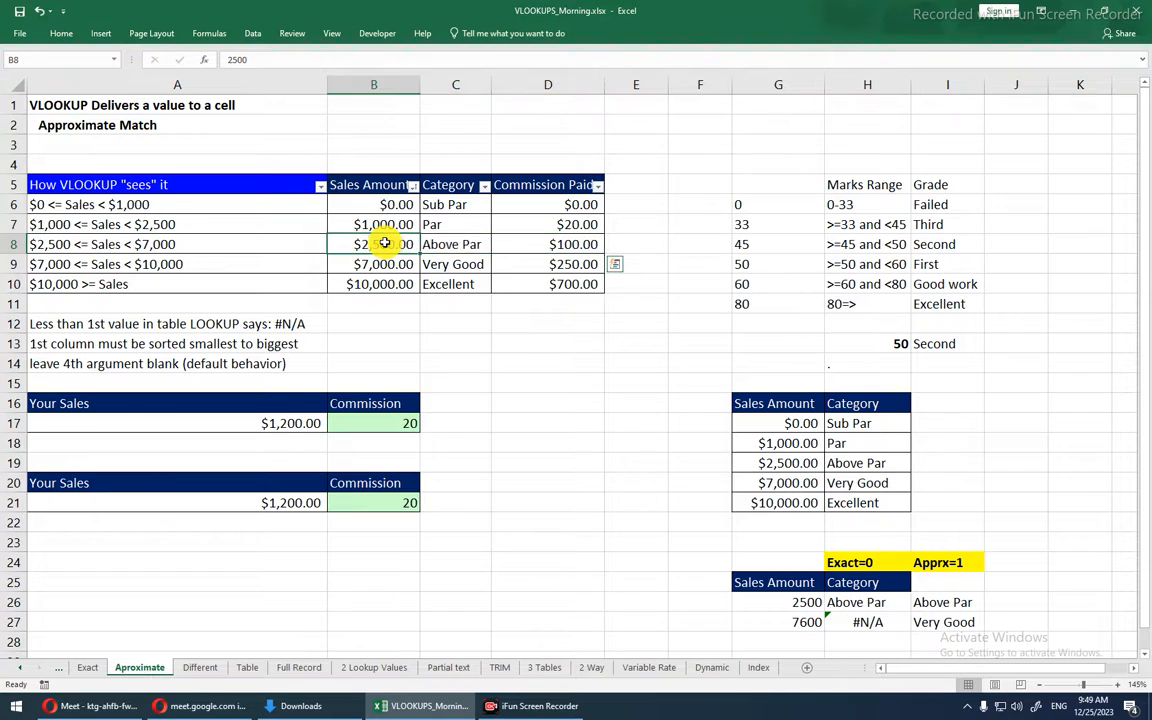
left_click(620, 244)
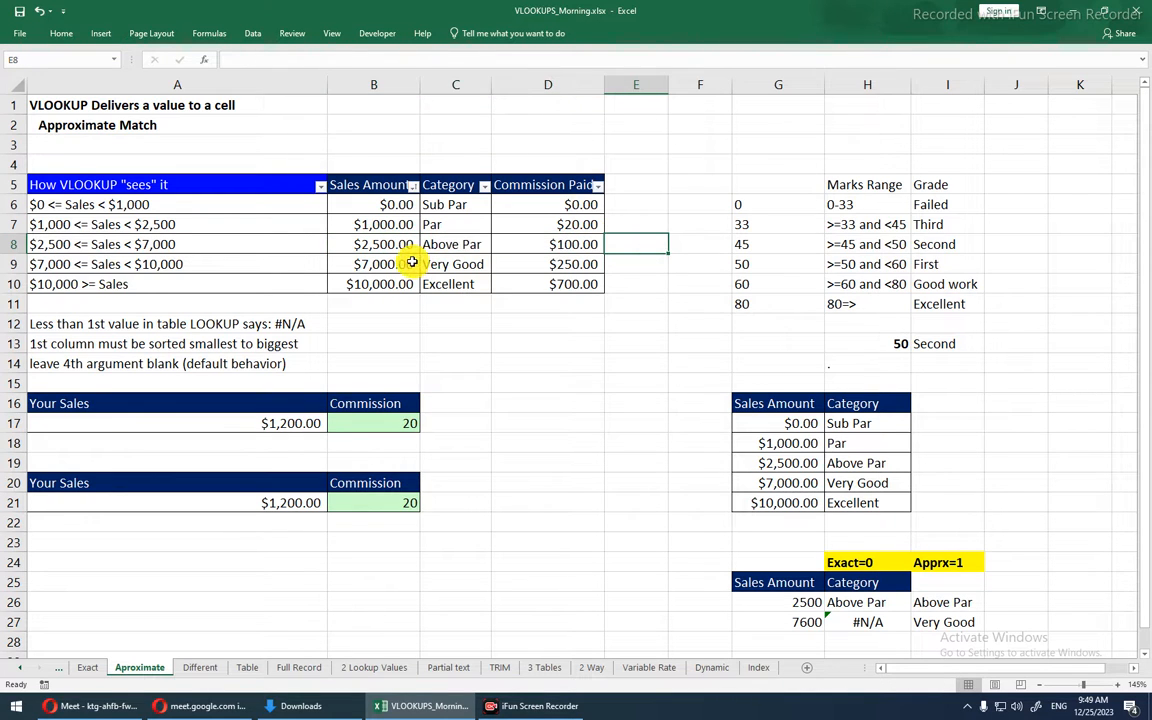
left_click_drag(386, 264, 610, 264)
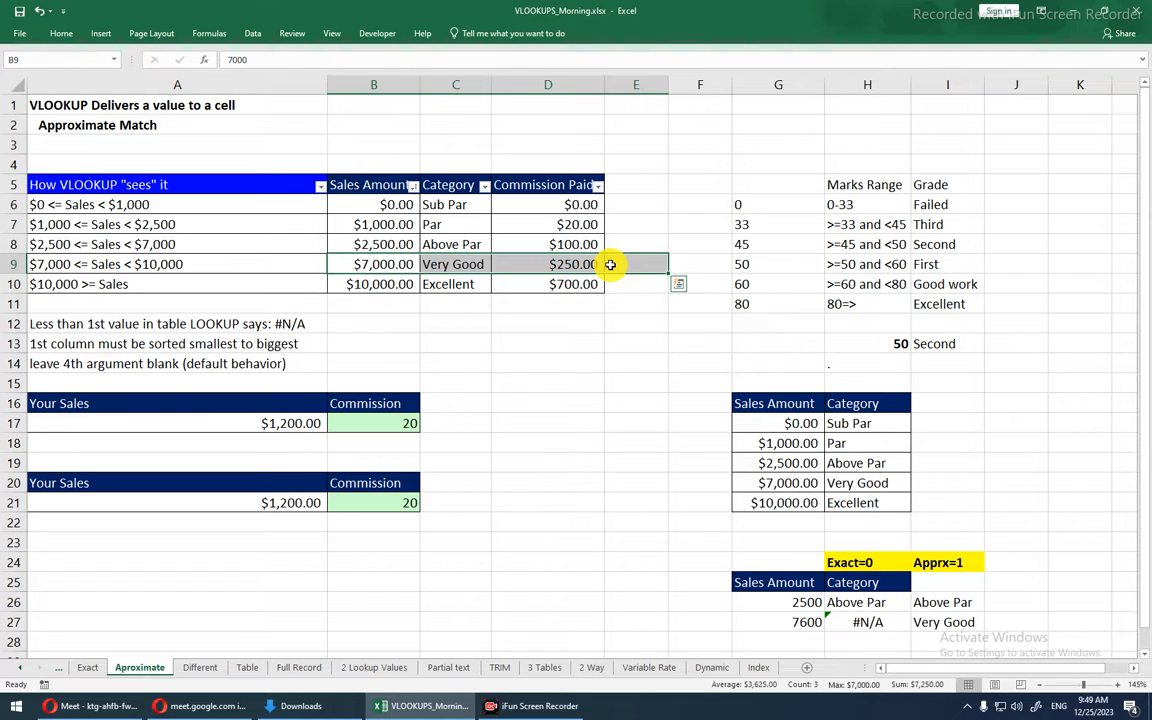
- Set the MATCH type in the B21 commission formula to -1 (Greater than)
left_click(397, 501)
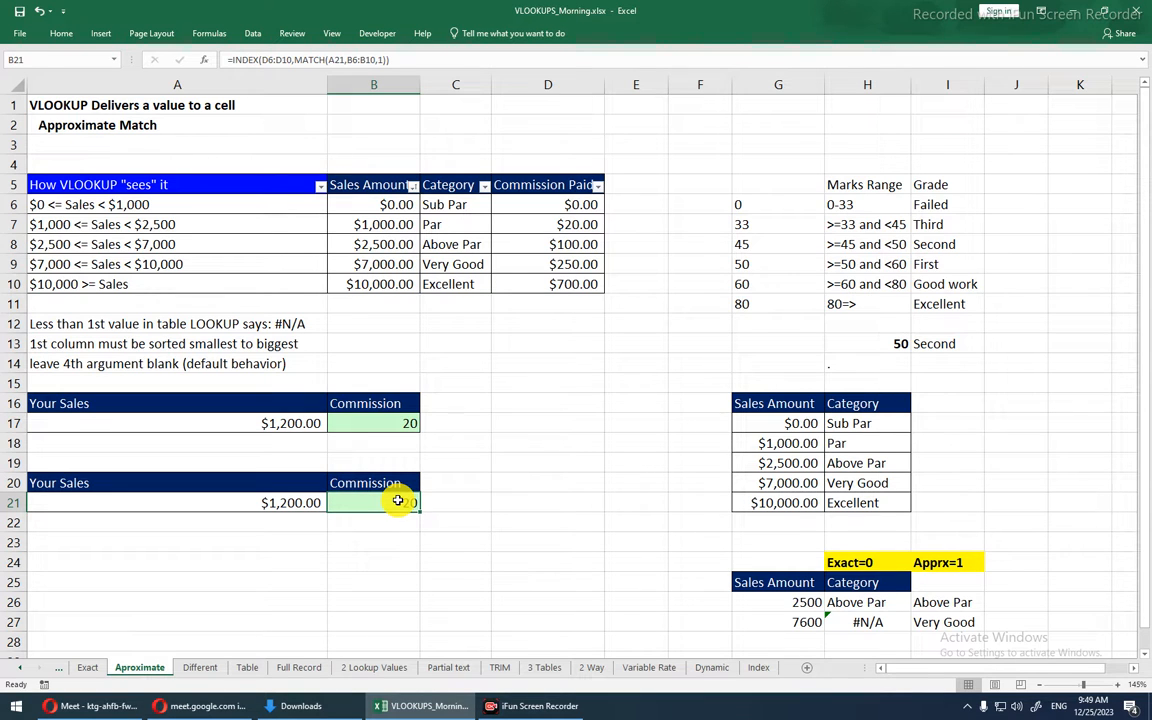
double_click(413, 508)
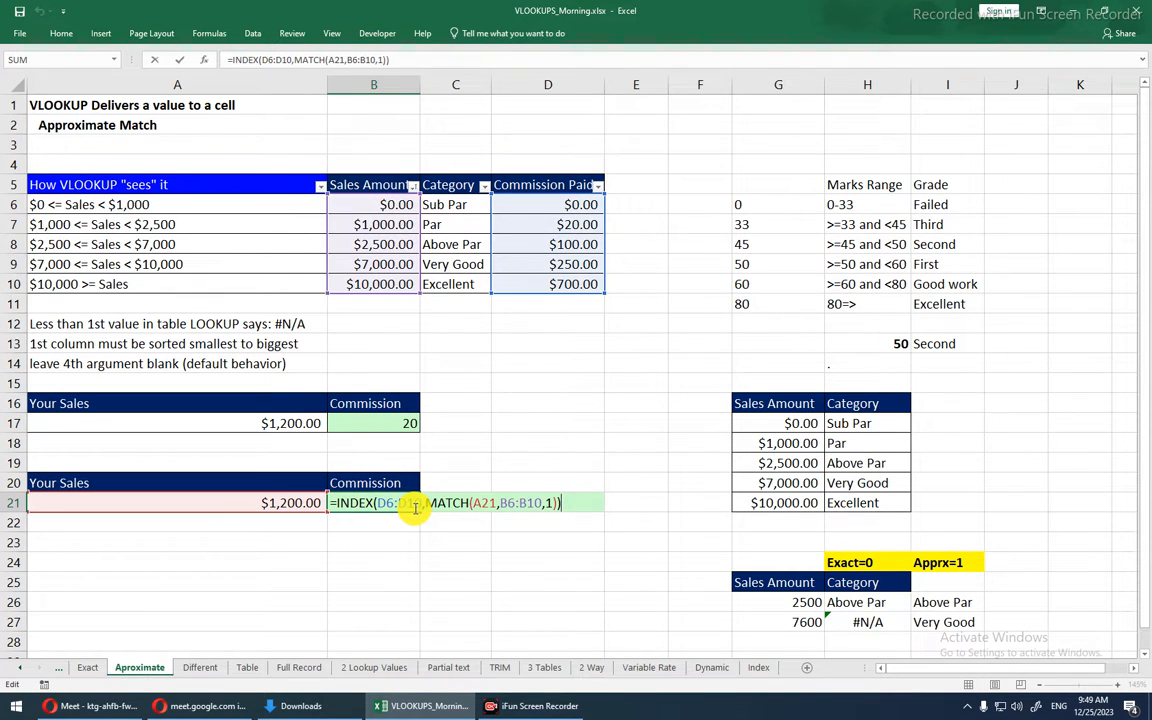
left_click(550, 504)
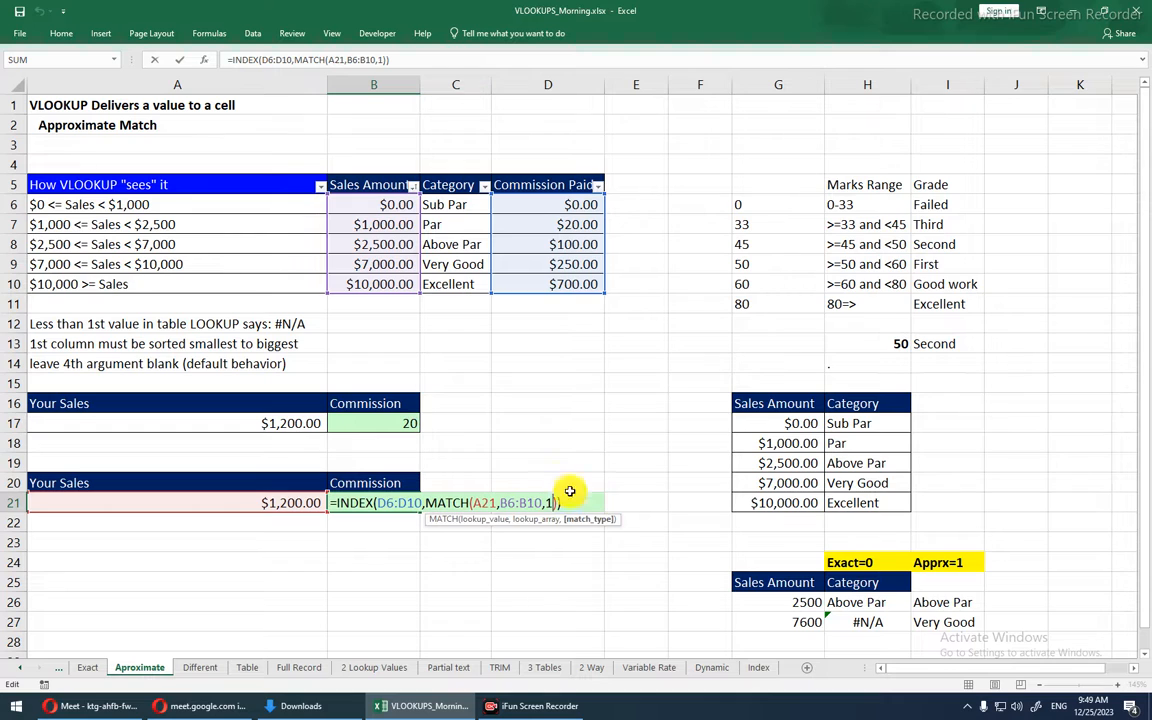
key("BackSpace")
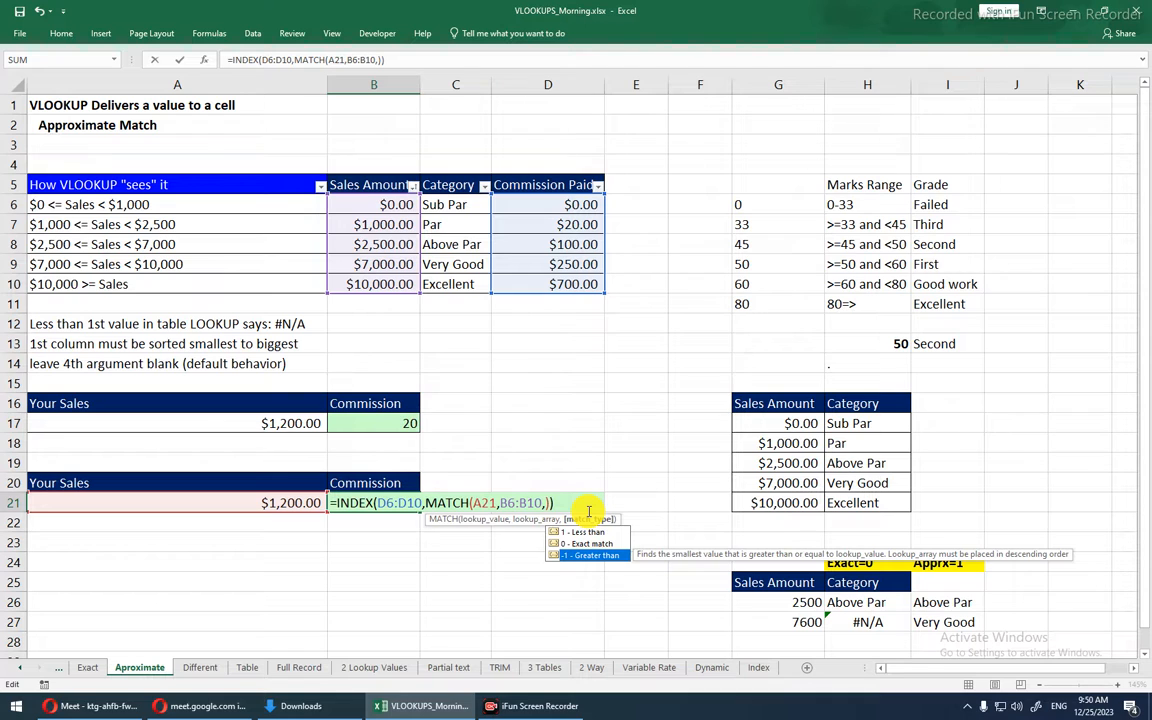
double_click(587, 557)
double_click(587, 559)
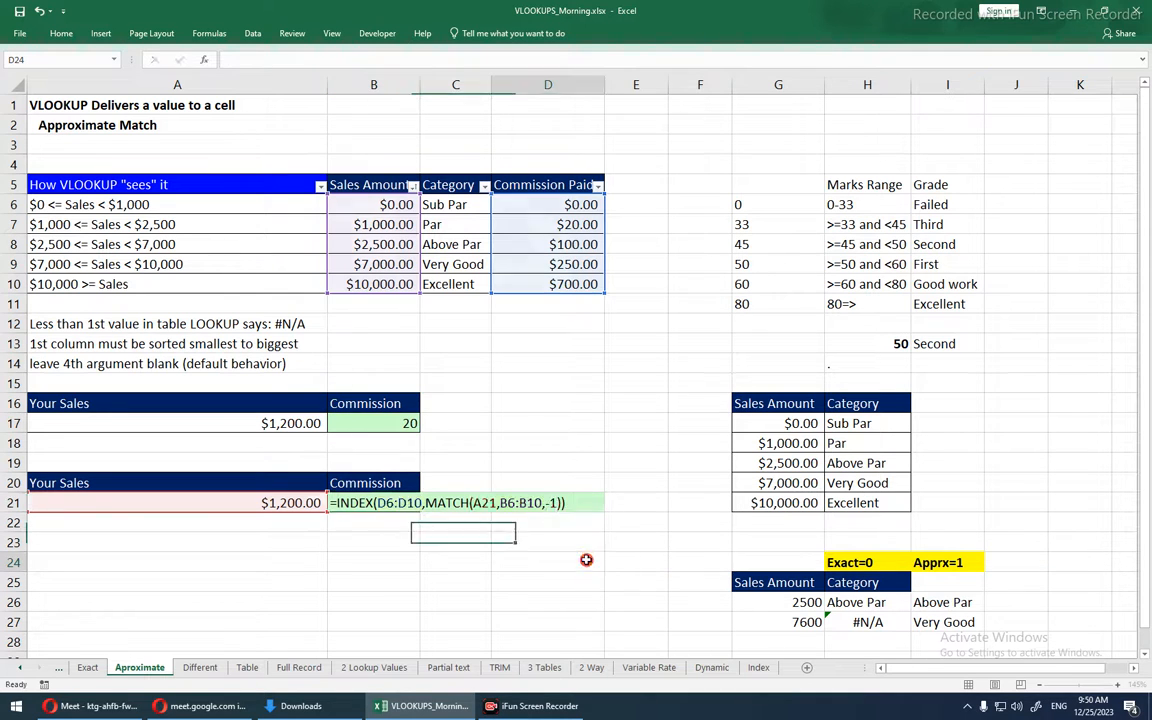
left_click(404, 500)
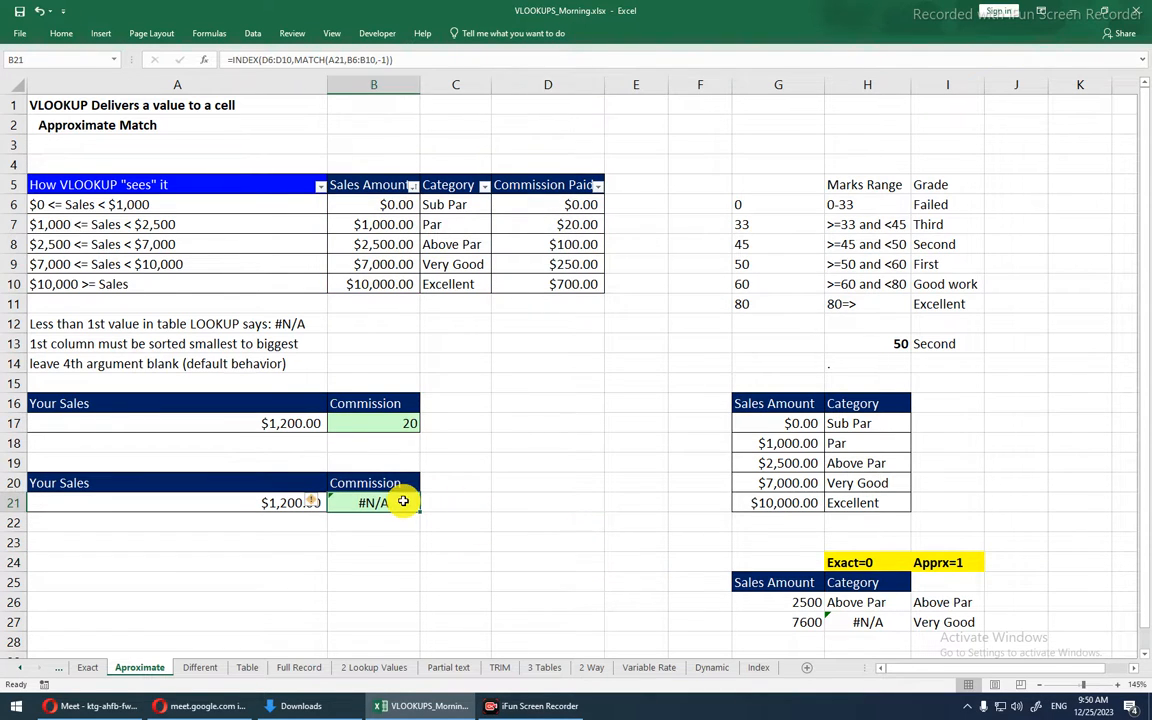
- Sort the commission table by Sales Amount from largest to smallest
left_click(412, 187)
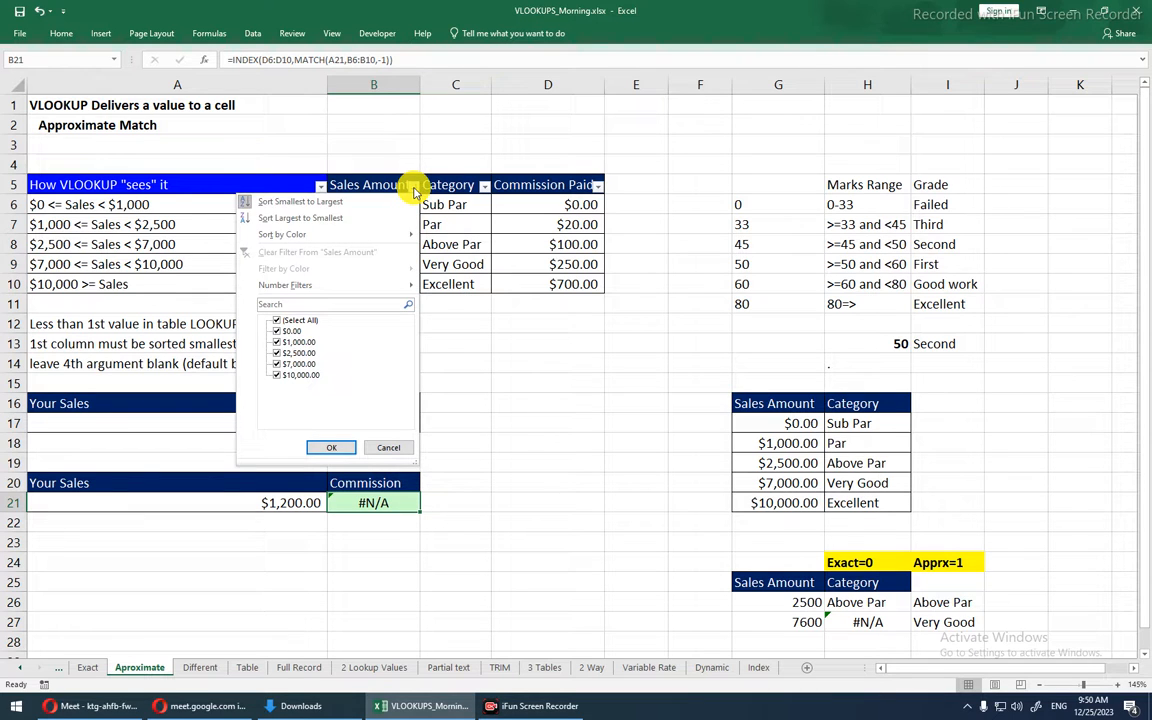
left_click(318, 217)
left_click(346, 221)
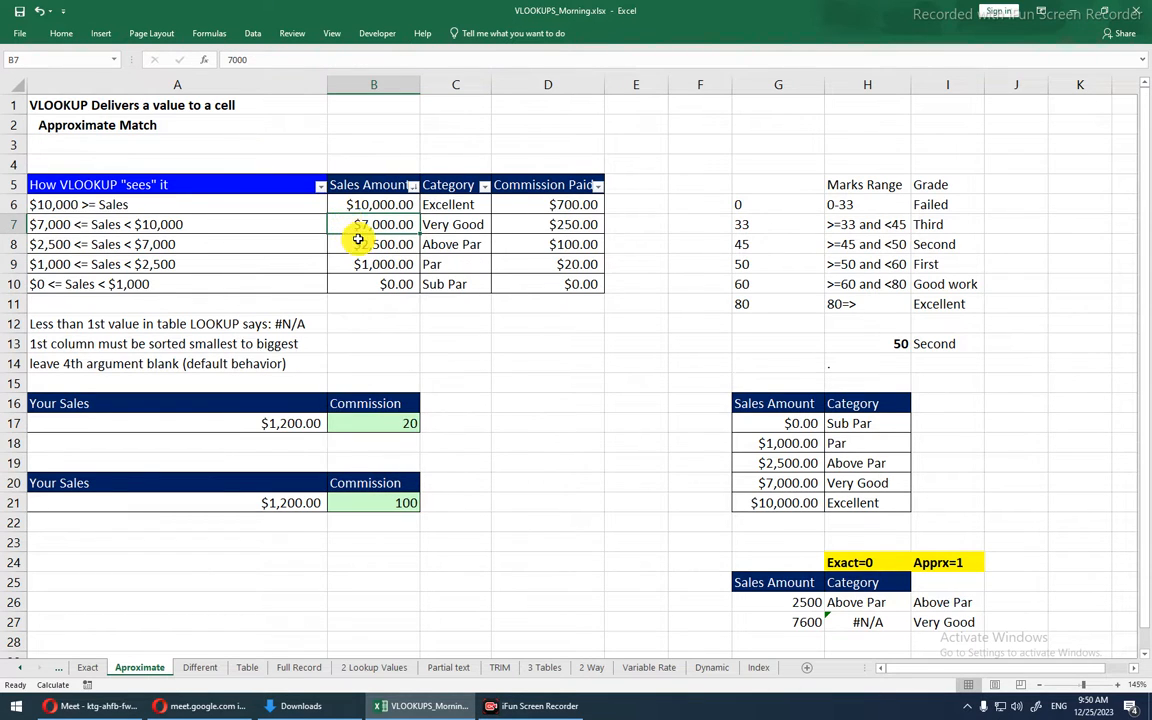
- Trace the commission in row 21 back to the sorted table, comparing the $2,500 tier in row 8 with the $1,000 tier in row 9
left_click_drag(265, 502, 389, 503)
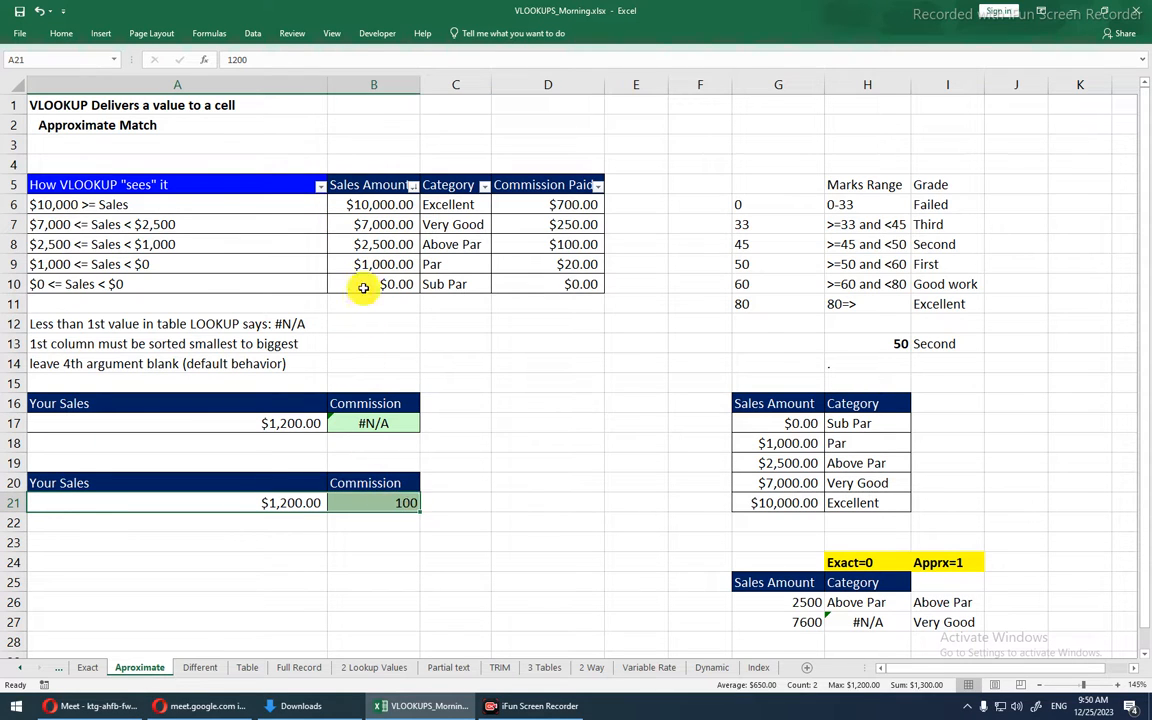
mouse_move(335, 244)
left_mouse_down()
mouse_move(621, 245)
mouse_move(327, 244)
mouse_move(614, 244)
mouse_move(367, 243)
left_mouse_up()
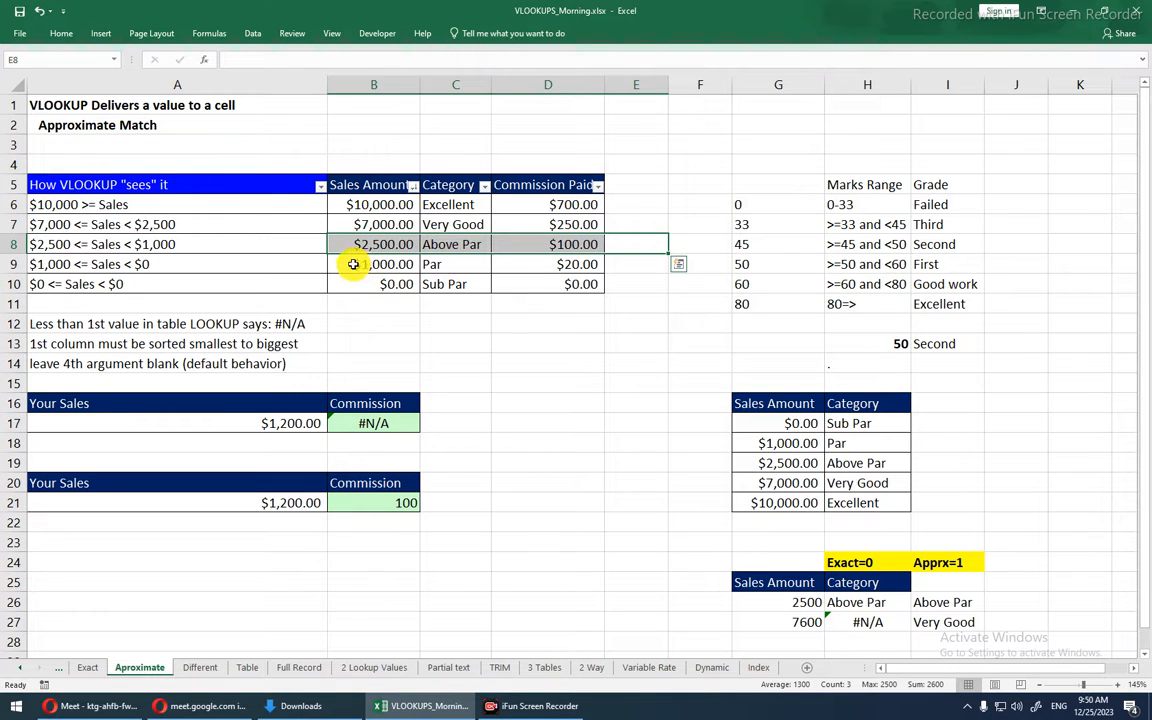
left_click(352, 264)
left_click_drag(395, 264, 638, 263)
left_click(638, 263)
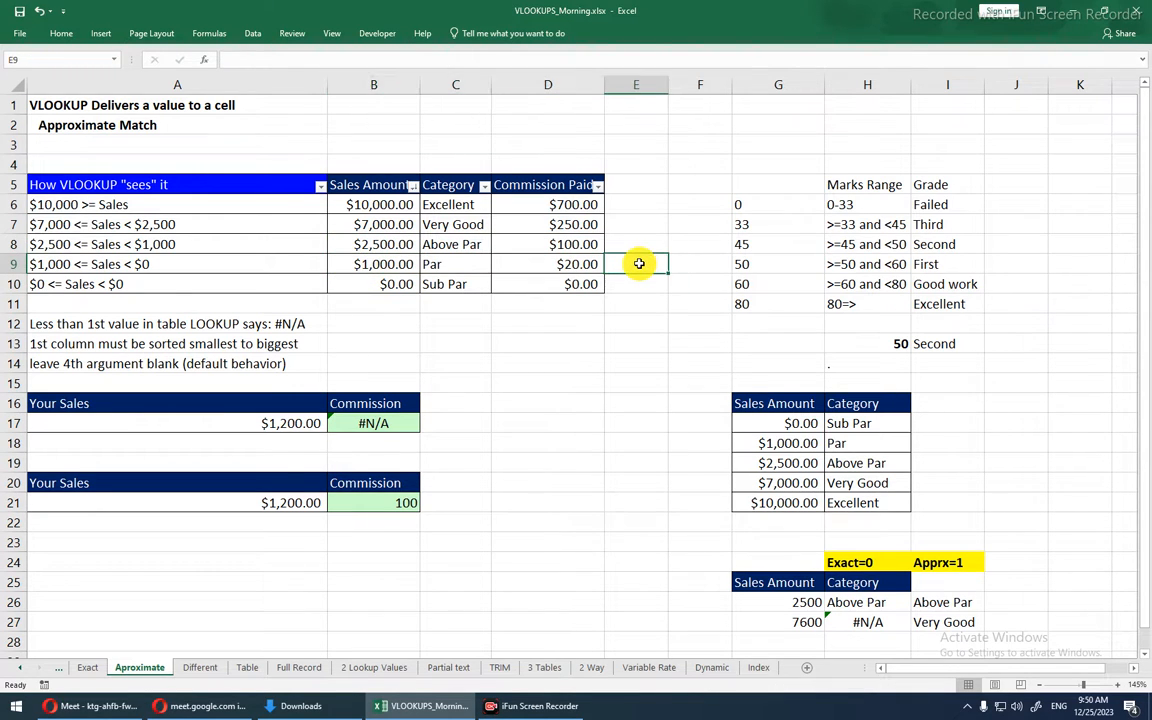
left_click_drag(638, 263, 380, 250)
left_click(375, 262)
left_click(651, 243)
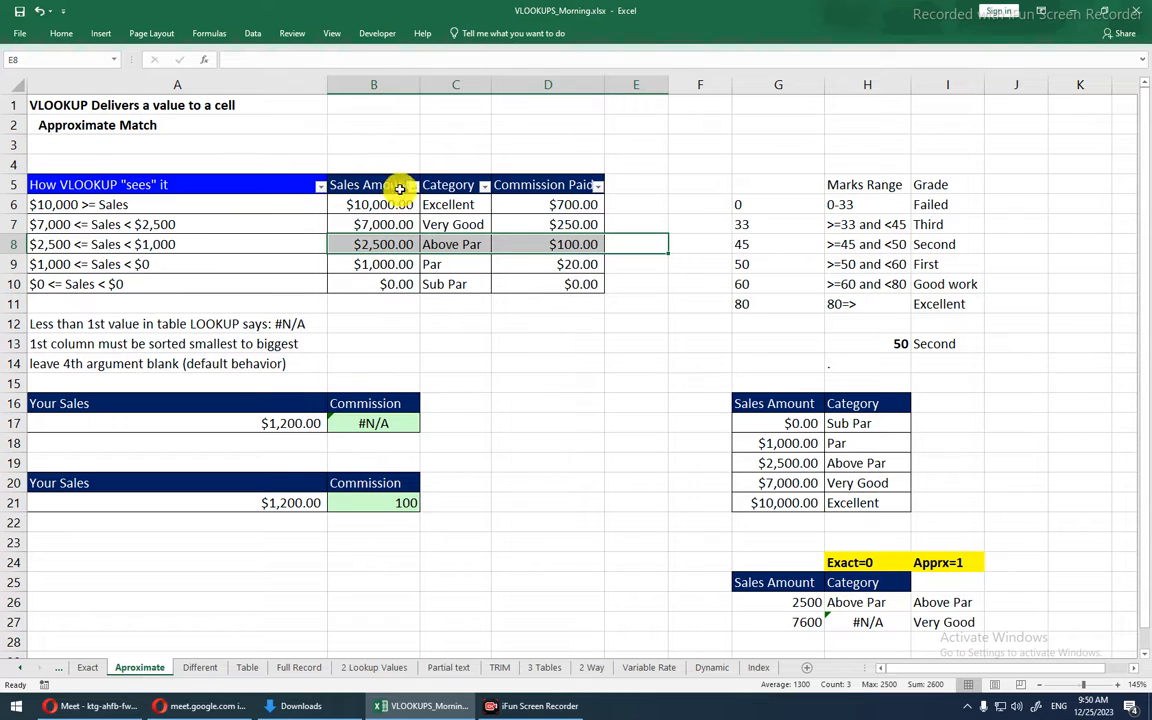
- Reopen the B21 formula and reselect -1 (Greater than) as its MATCH type
left_click(380, 499)
double_click(382, 499)
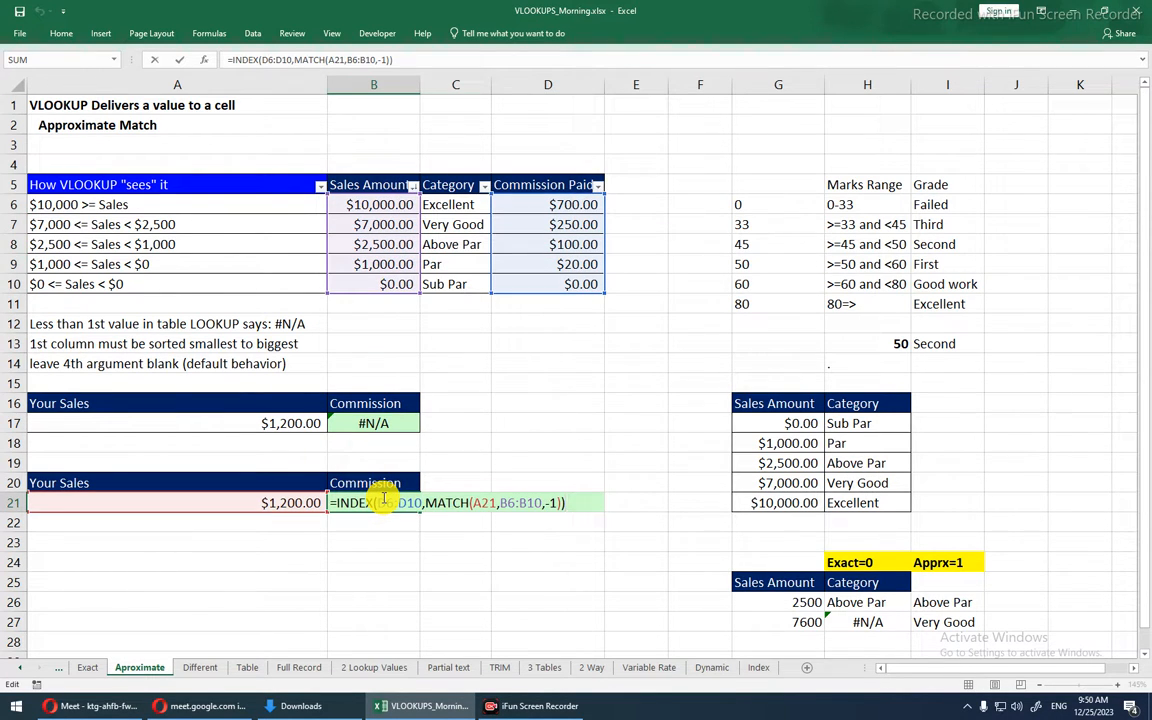
left_click(560, 503)
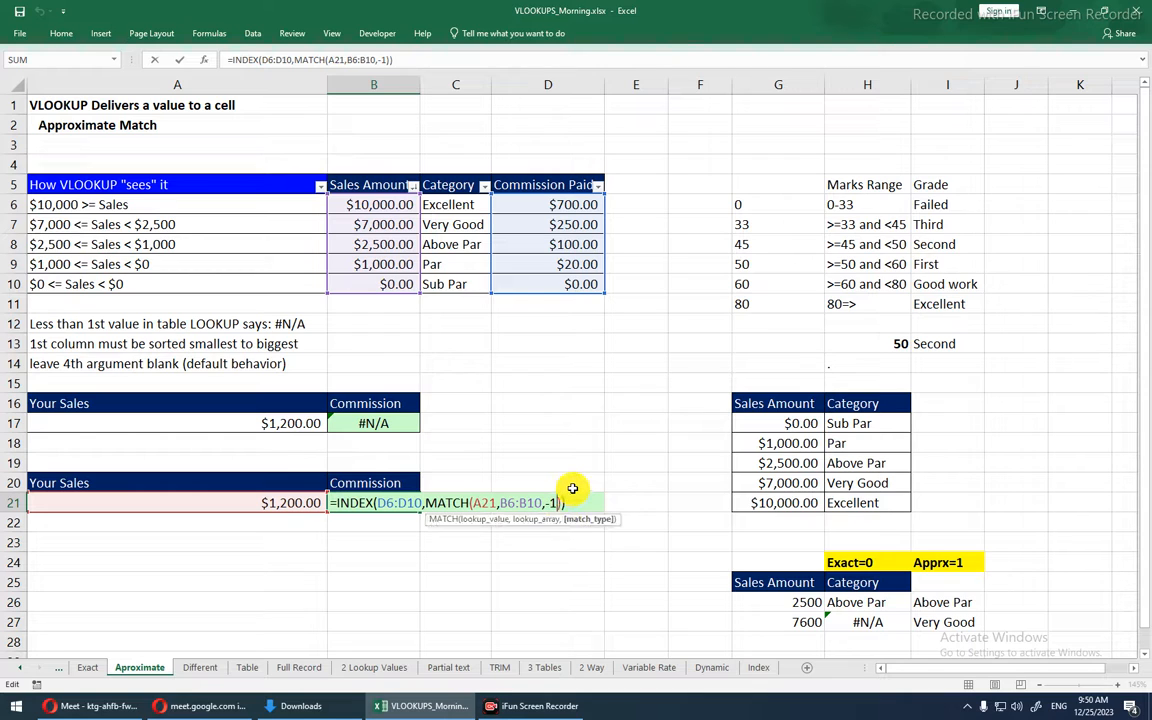
key("BackSpace")
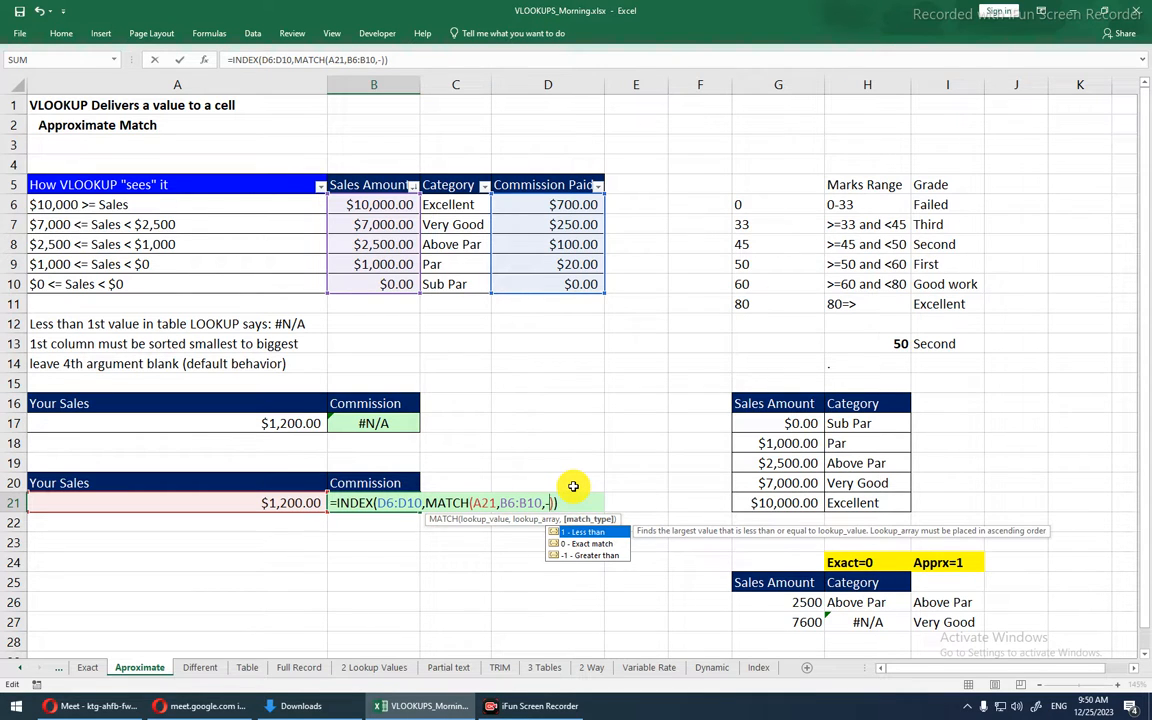
left_click(585, 558)
double_click(584, 556)
left_click(584, 556)
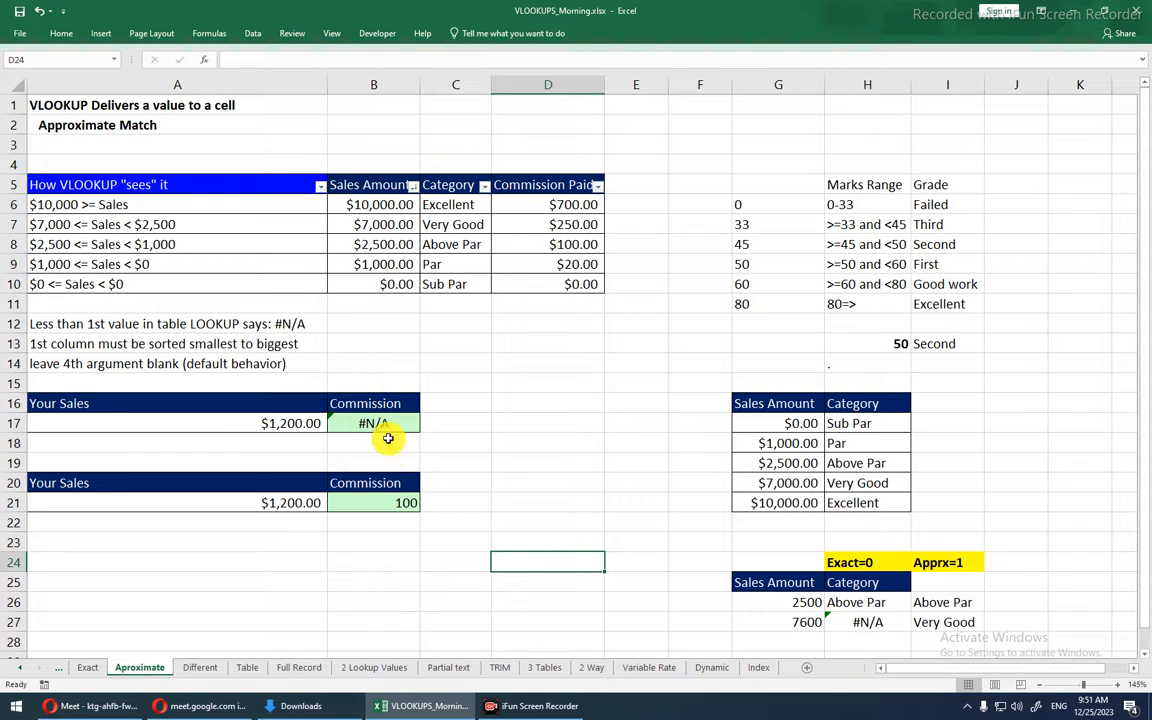
- Sort the commission table by Sales Amount from smallest to largest and check the commission in B21
left_click(413, 193)
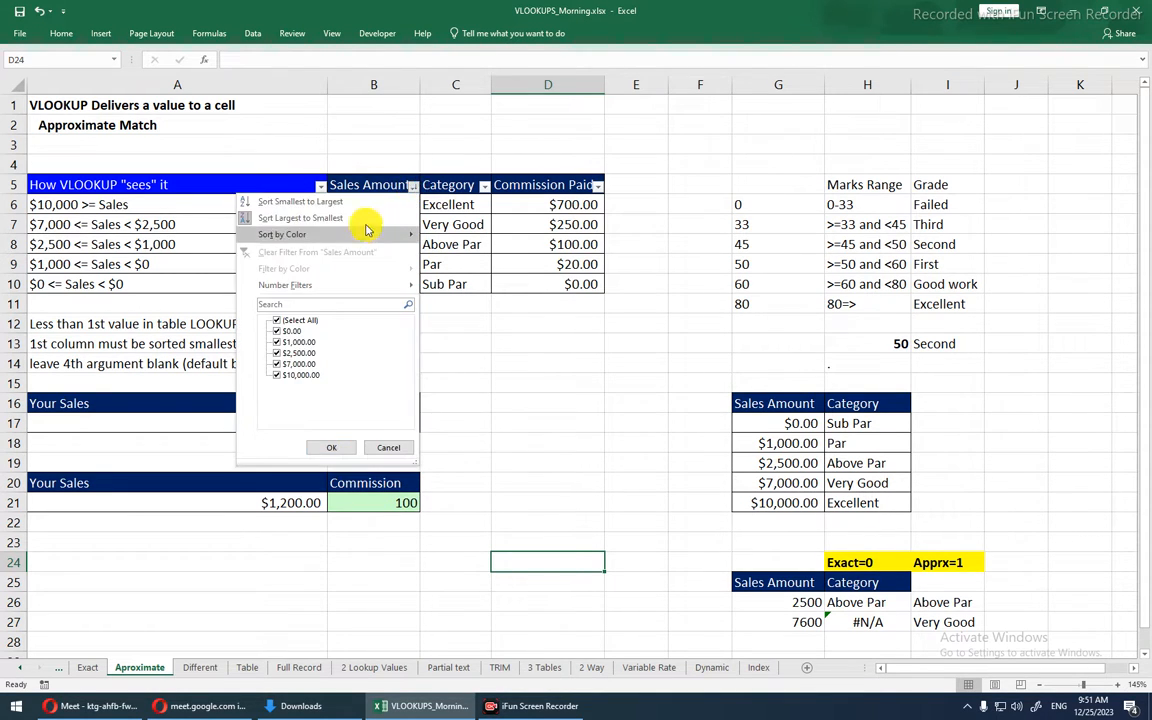
left_click(300, 201)
left_click(403, 501)
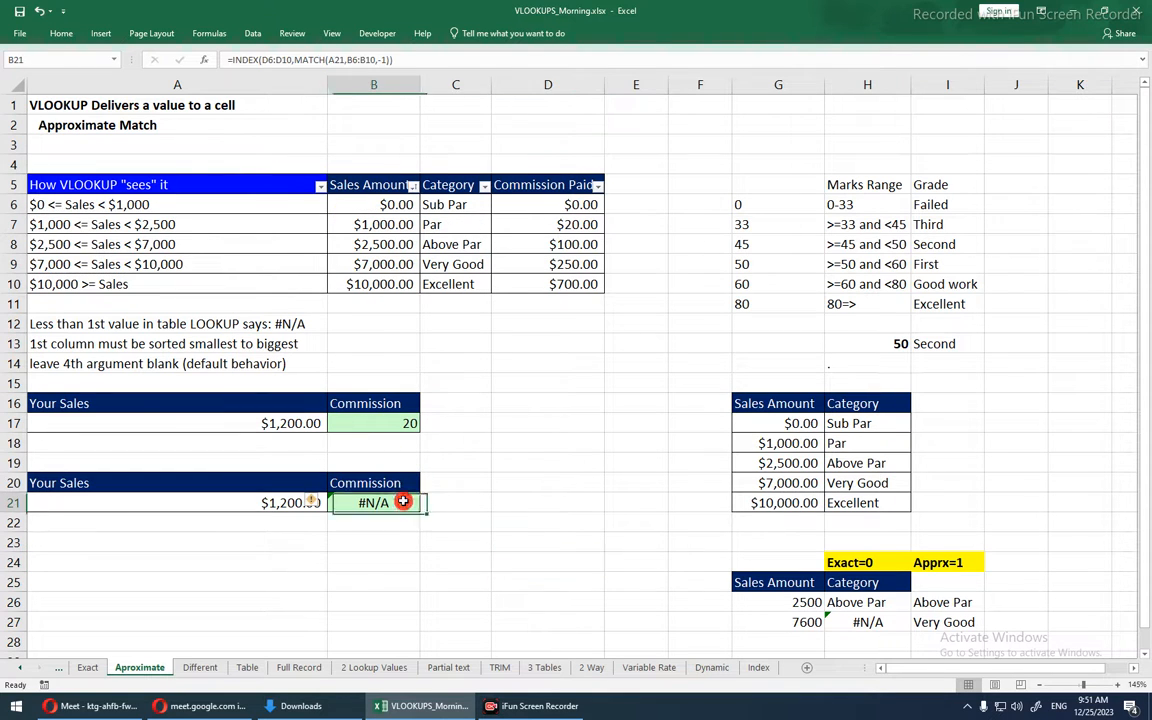
- Set the MATCH type in the B21 formula to 1: =INDEX(D6:D10,MATCH(A21,B6:B10,1))
double_click(403, 501)
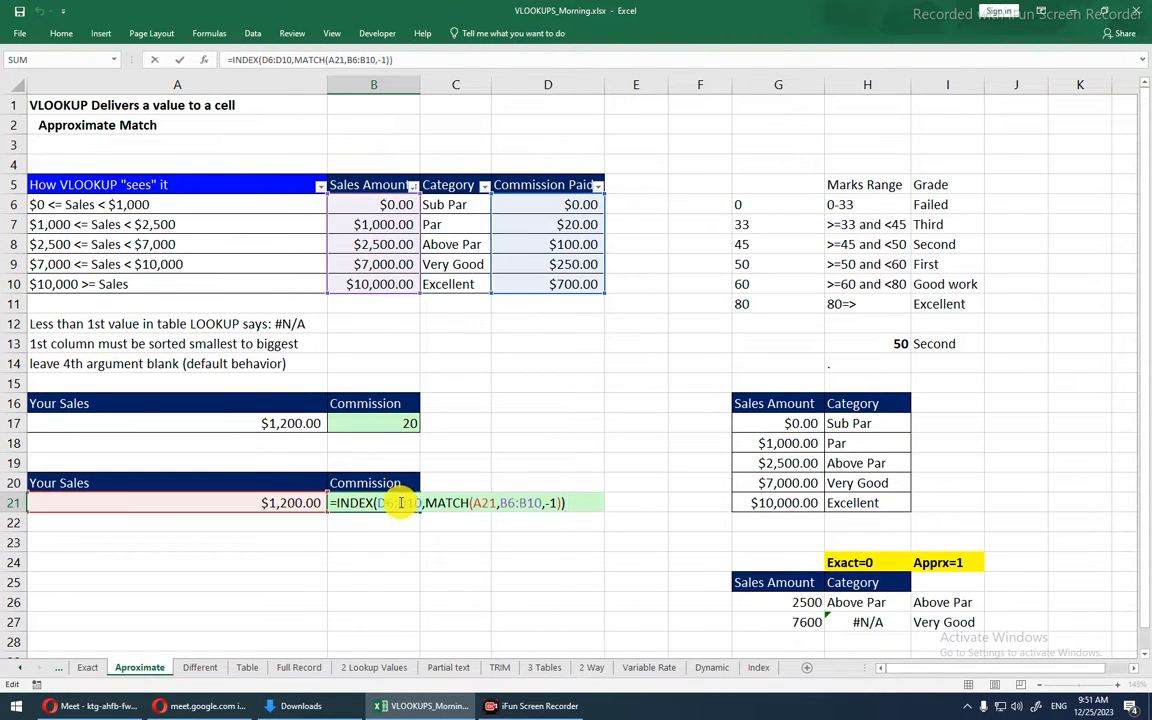
left_click(547, 502)
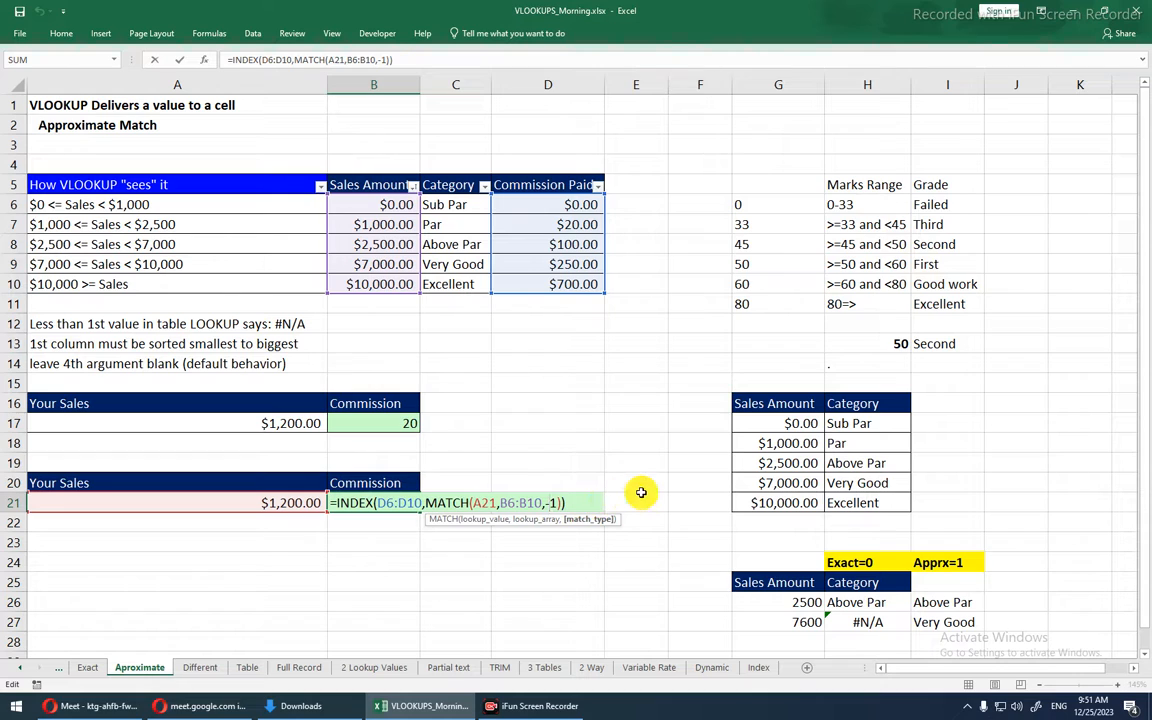
key("BackSpace")
key("Return")
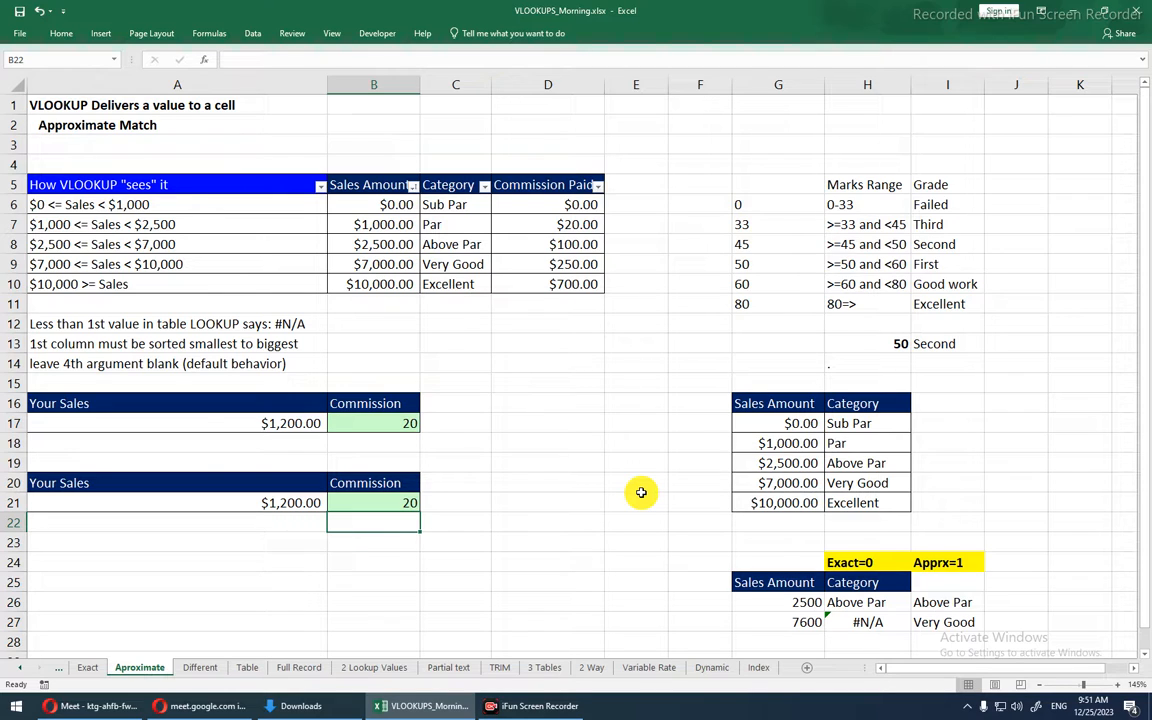
- Open the 2 Way sheet and examine the income and allowance tax table in A8:F12
left_click(650, 668)
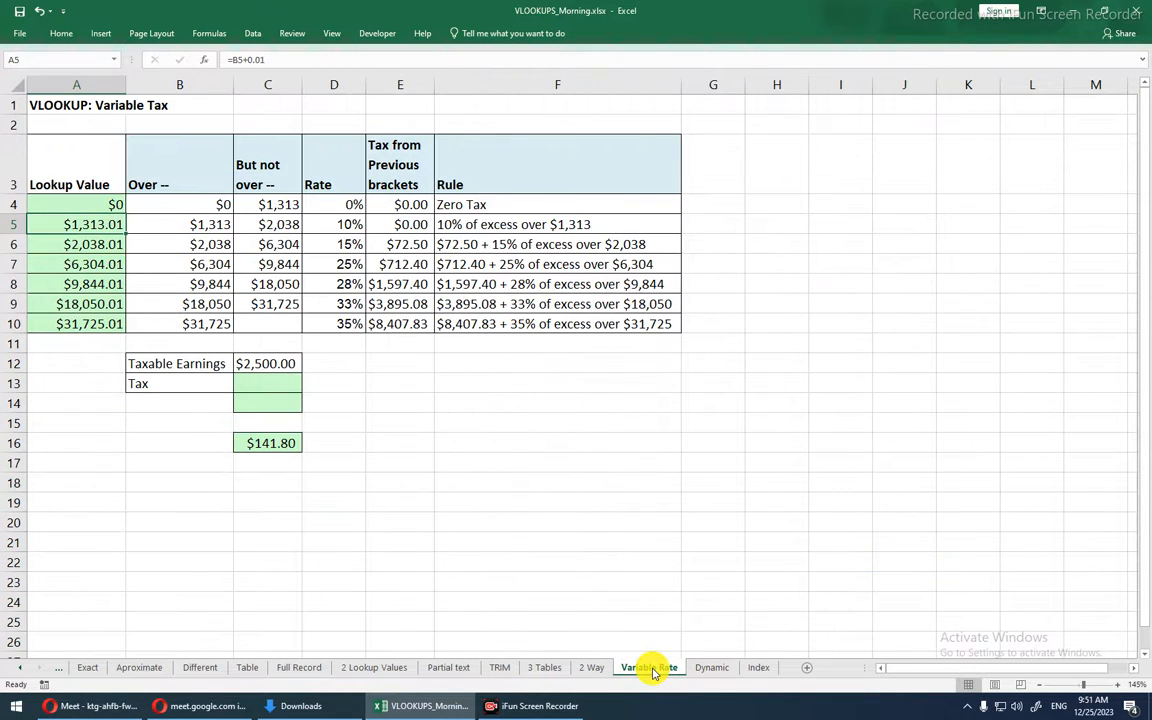
left_click(592, 667)
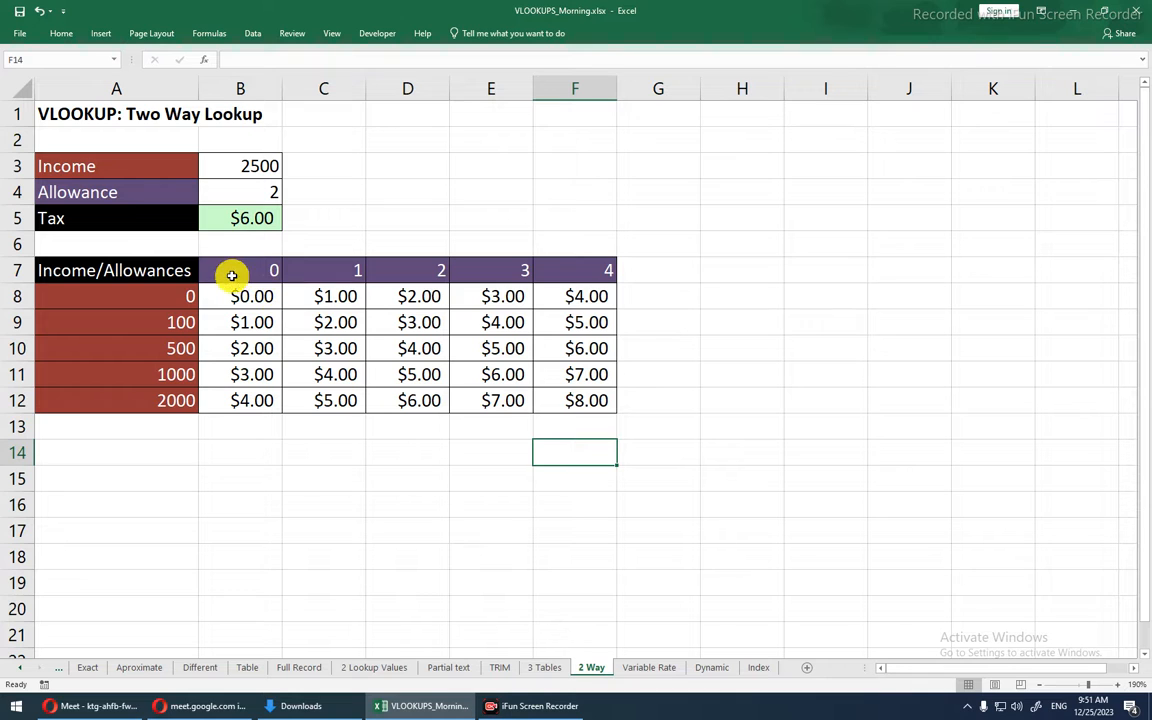
left_click_drag(177, 291, 100, 312)
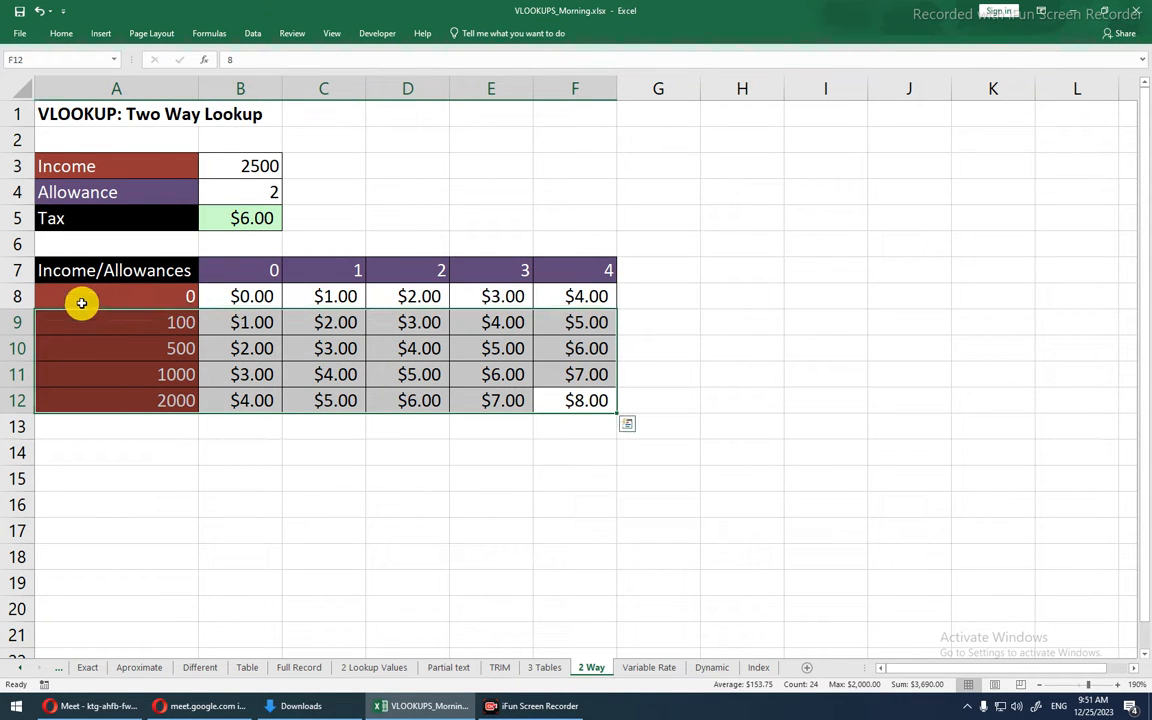
right_click(72, 288)
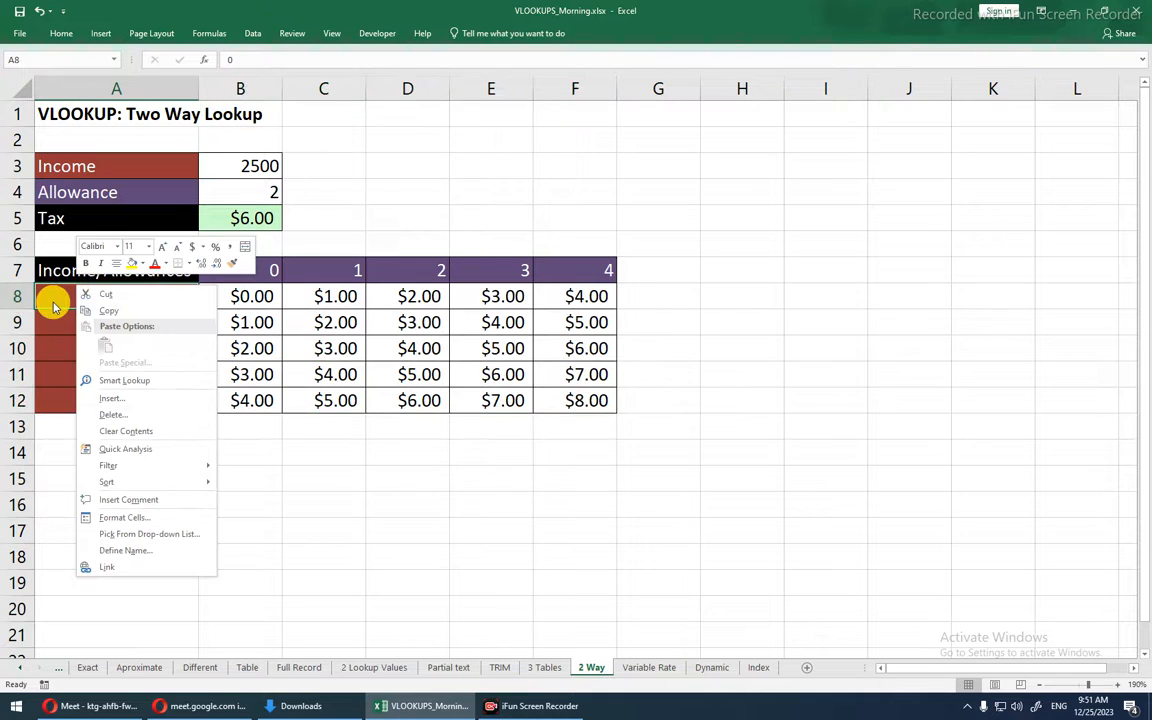
left_click(50, 294)
left_click_drag(97, 312, 558, 391)
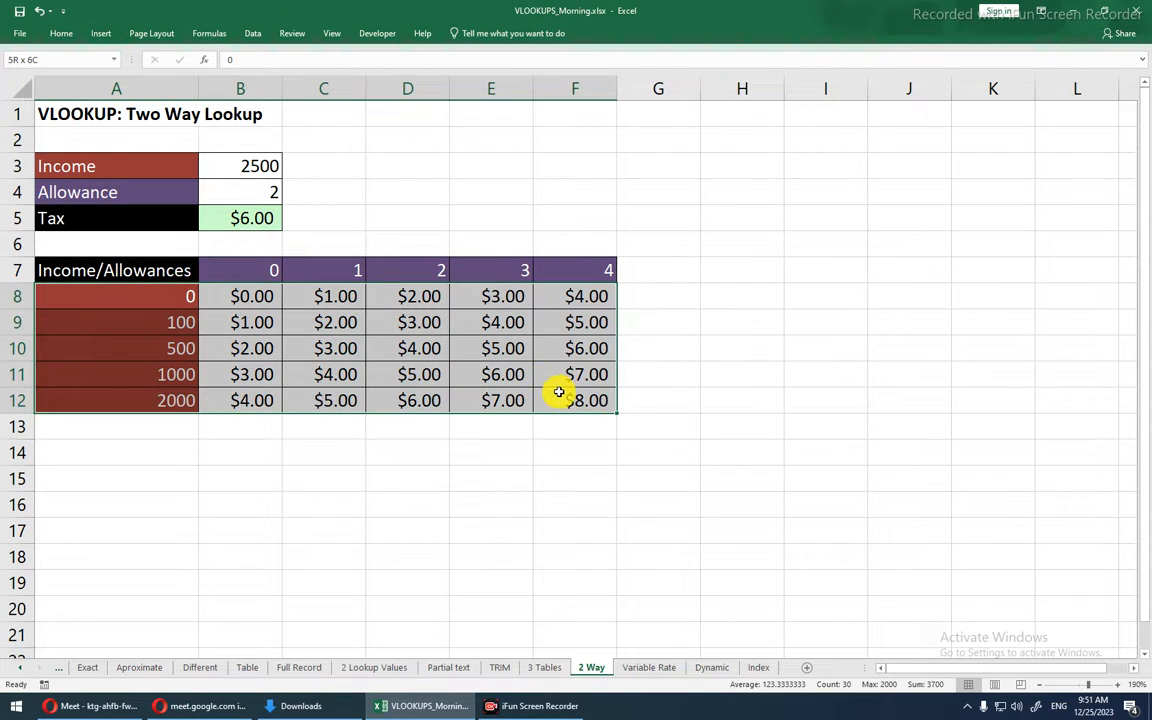
left_click(558, 392)
double_click(559, 392)
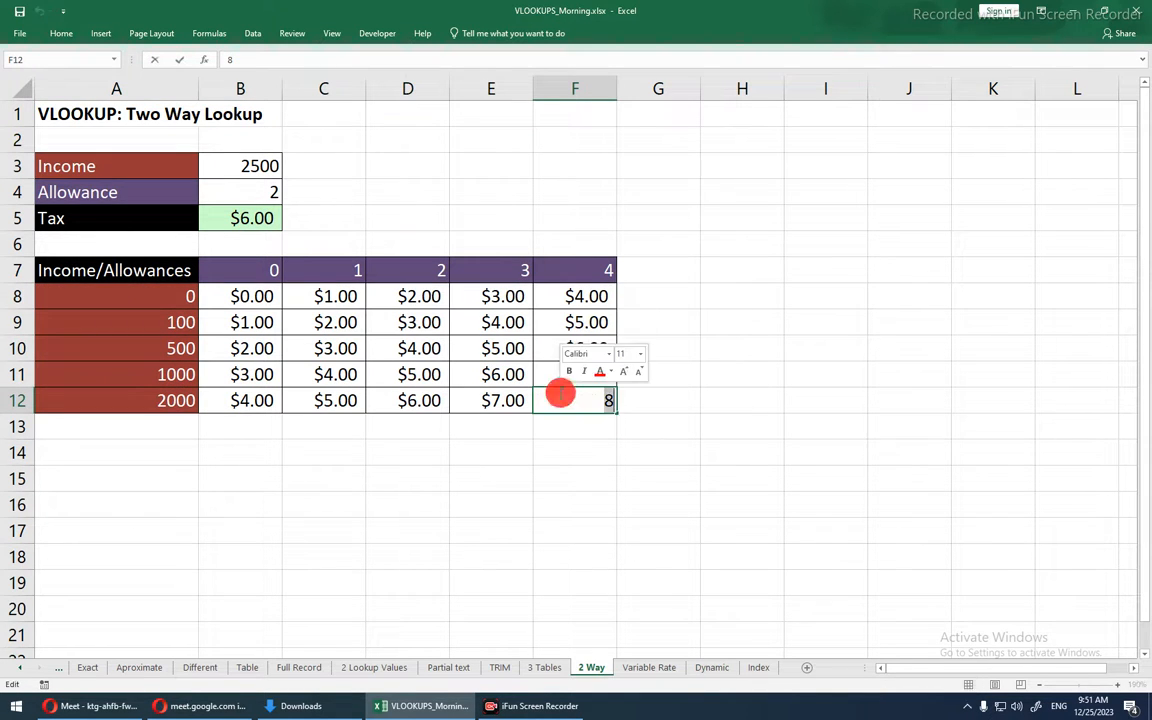
- Inspect the two-way lookup formula for Tax in B5 and its Allowance input in B4
left_click(265, 213)
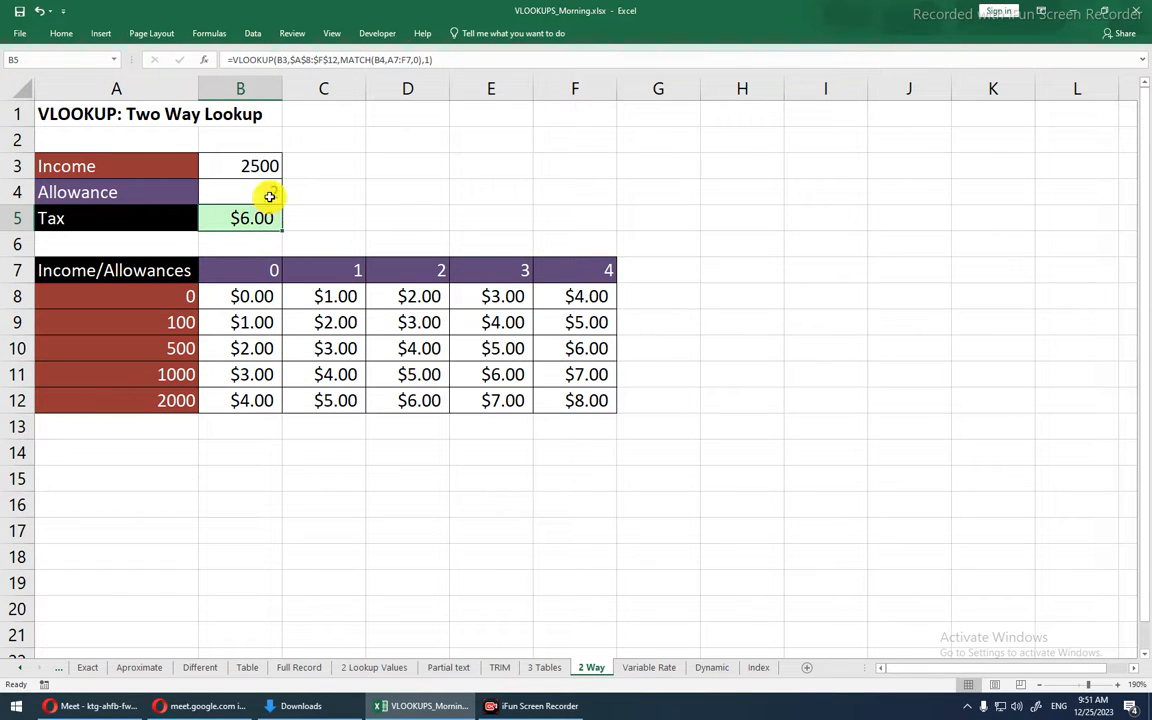
left_click(269, 189)
type("2")
key("Return")
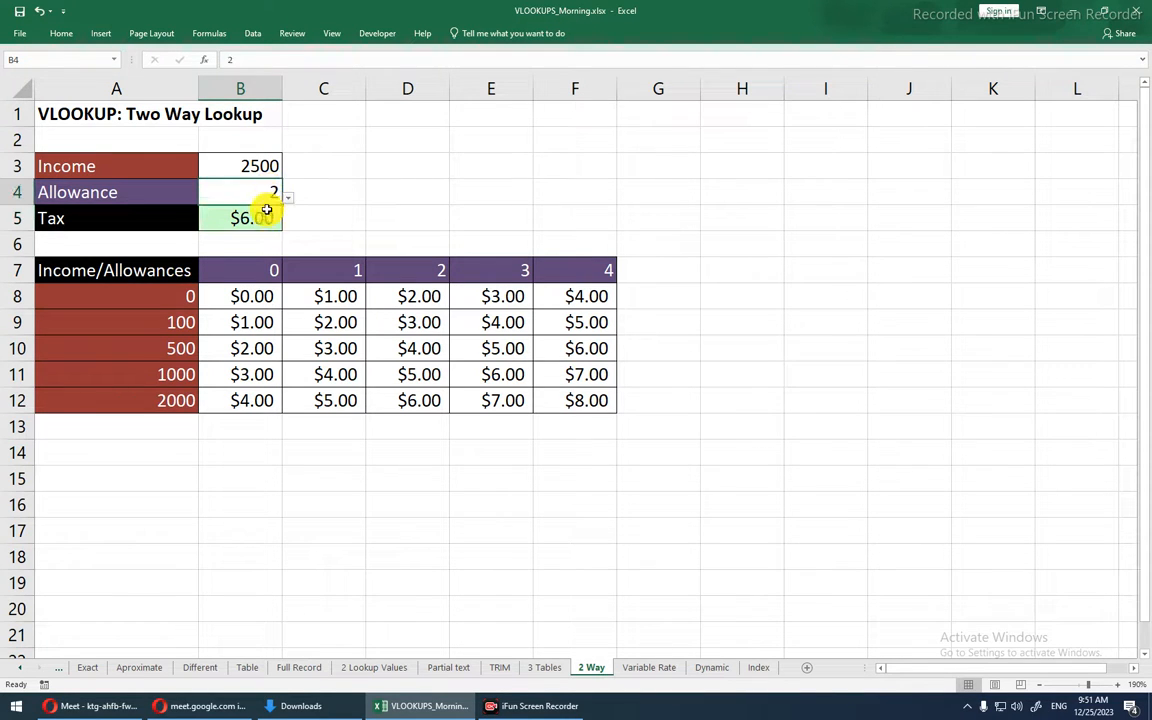
- Examine the VLOOKUP and MATCH formula for Tax in B5, leaving it as entered
double_click(265, 217)
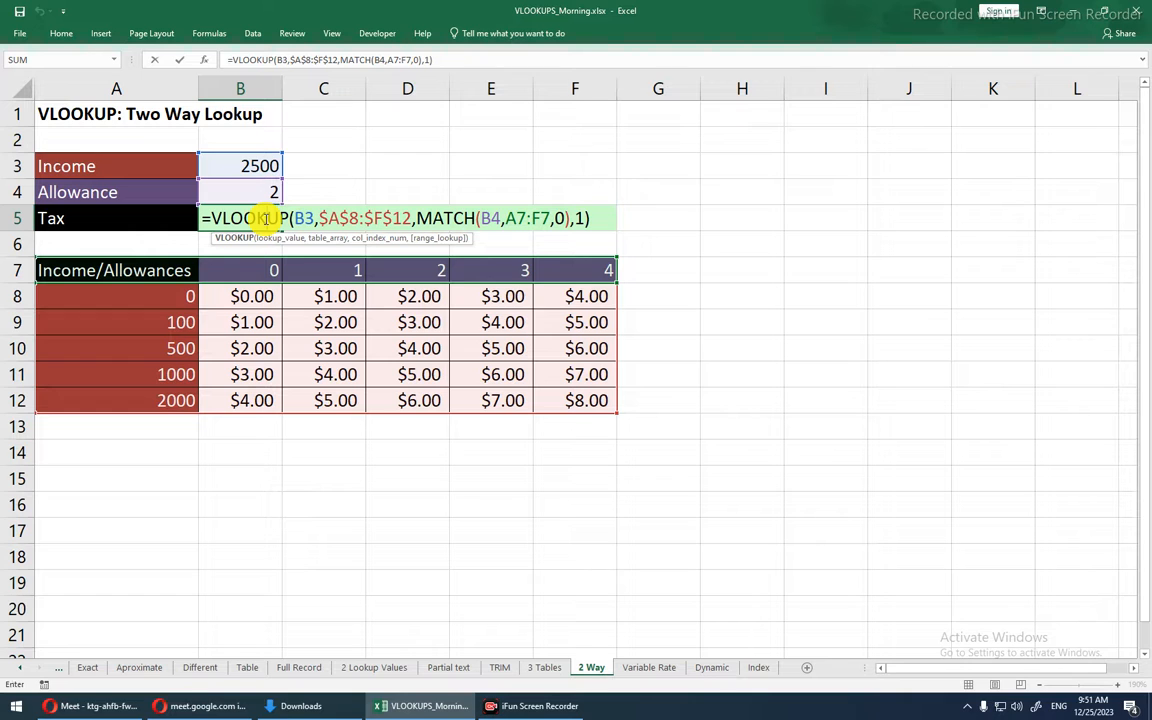
key("Escape")
double_click(264, 218)
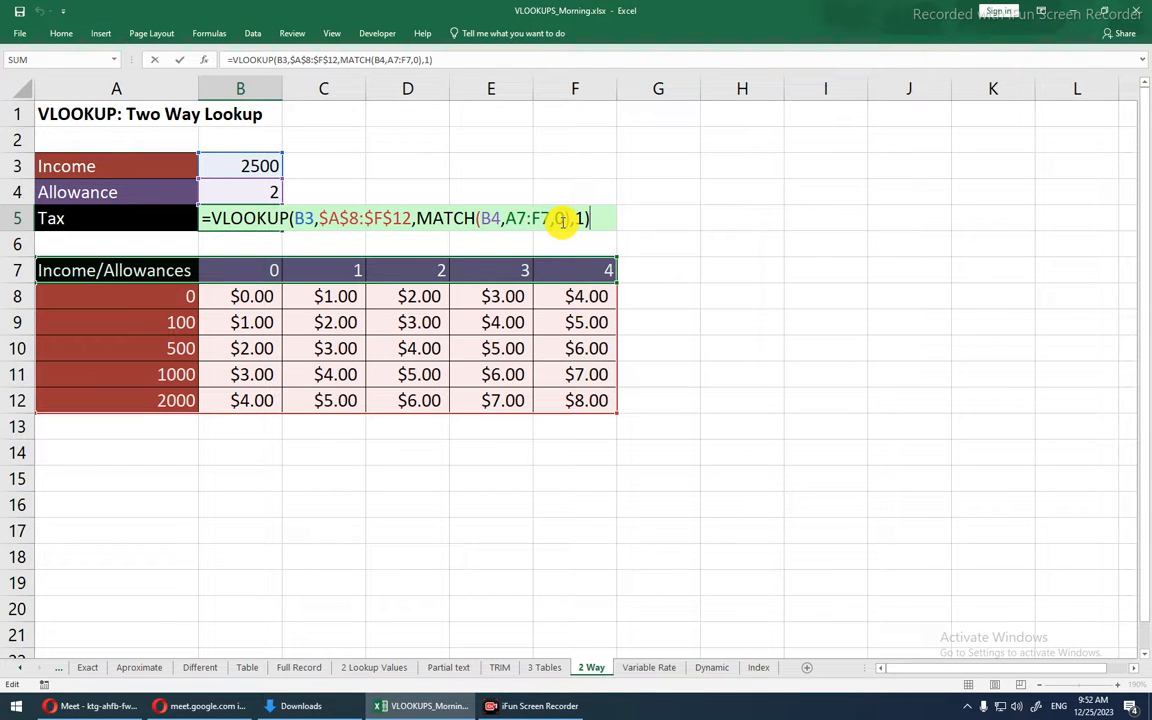
key("ctrl+Return")
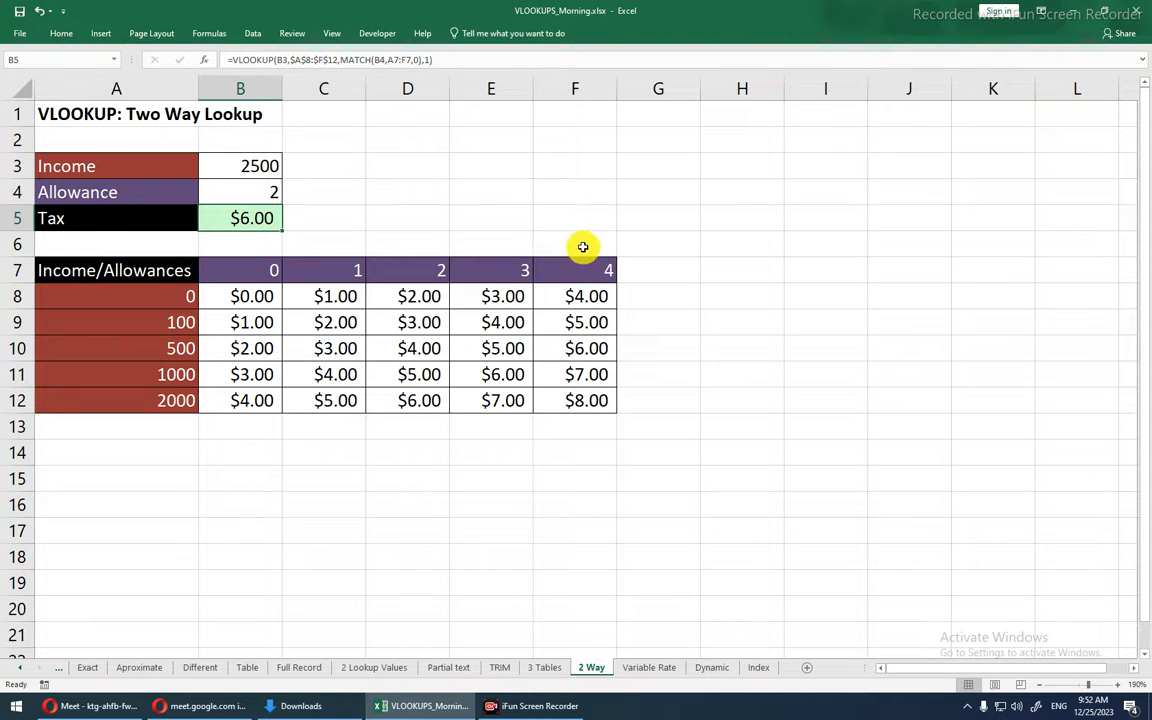
- Glance at the 2 Lookup Values sheet and switch to the 3 Tables sheet
left_click(385, 667)
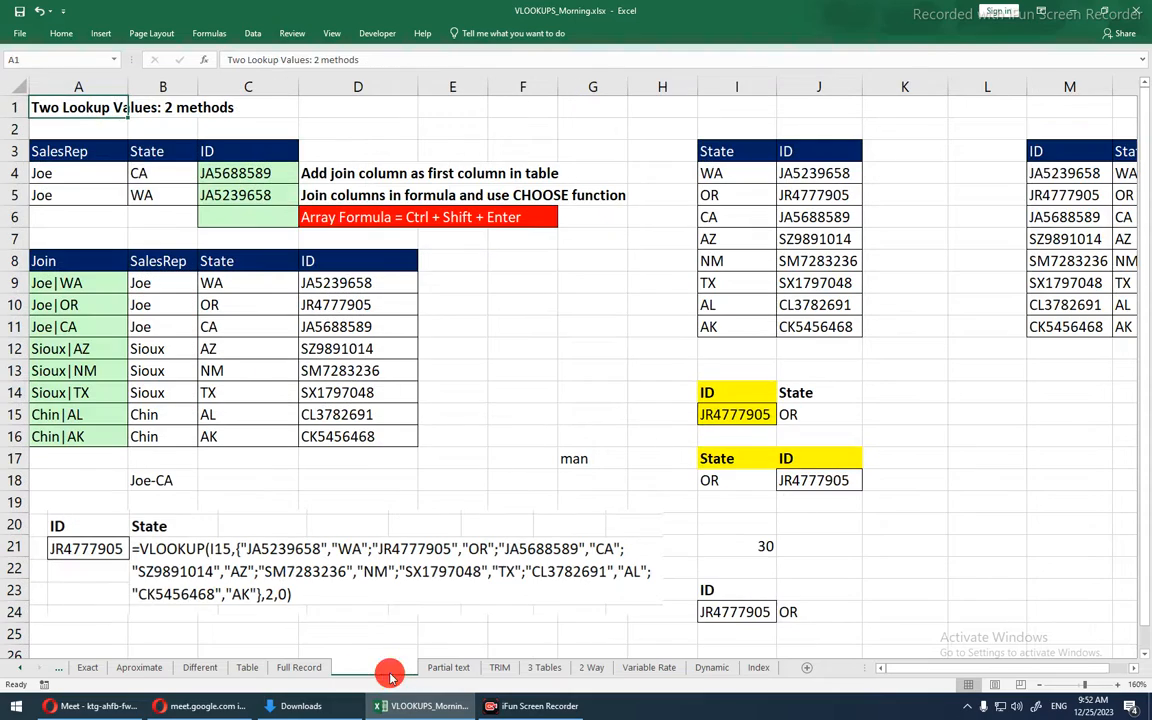
left_click(541, 670)
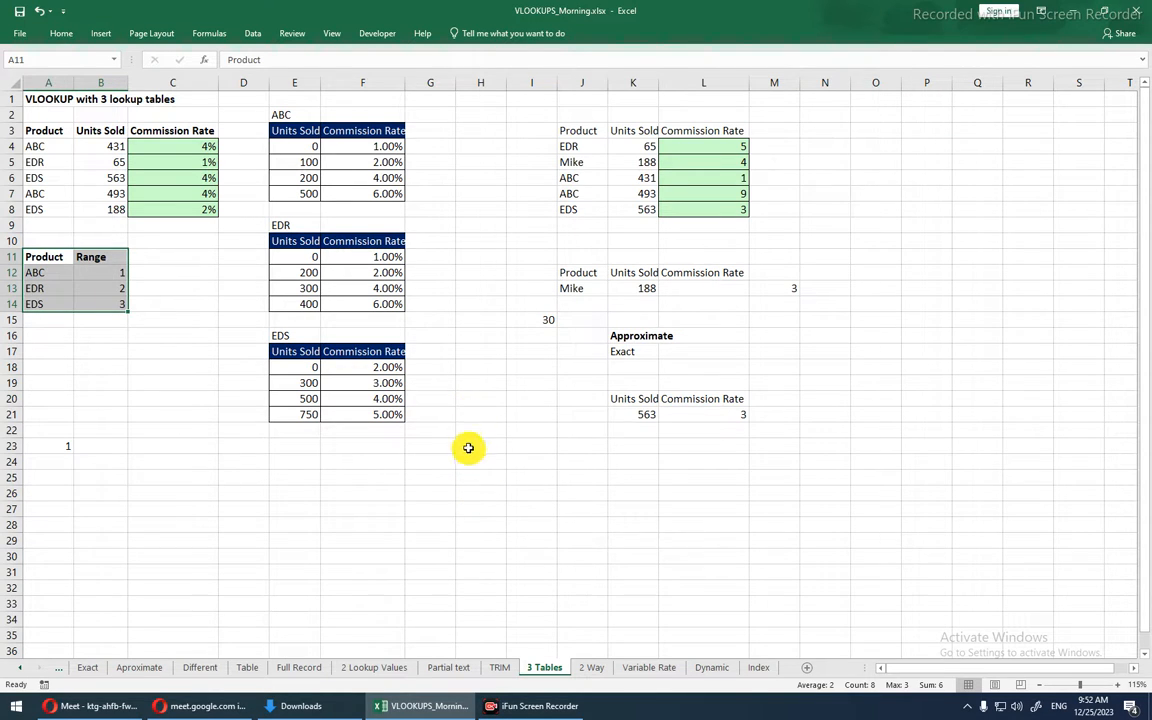
left_click(517, 462)
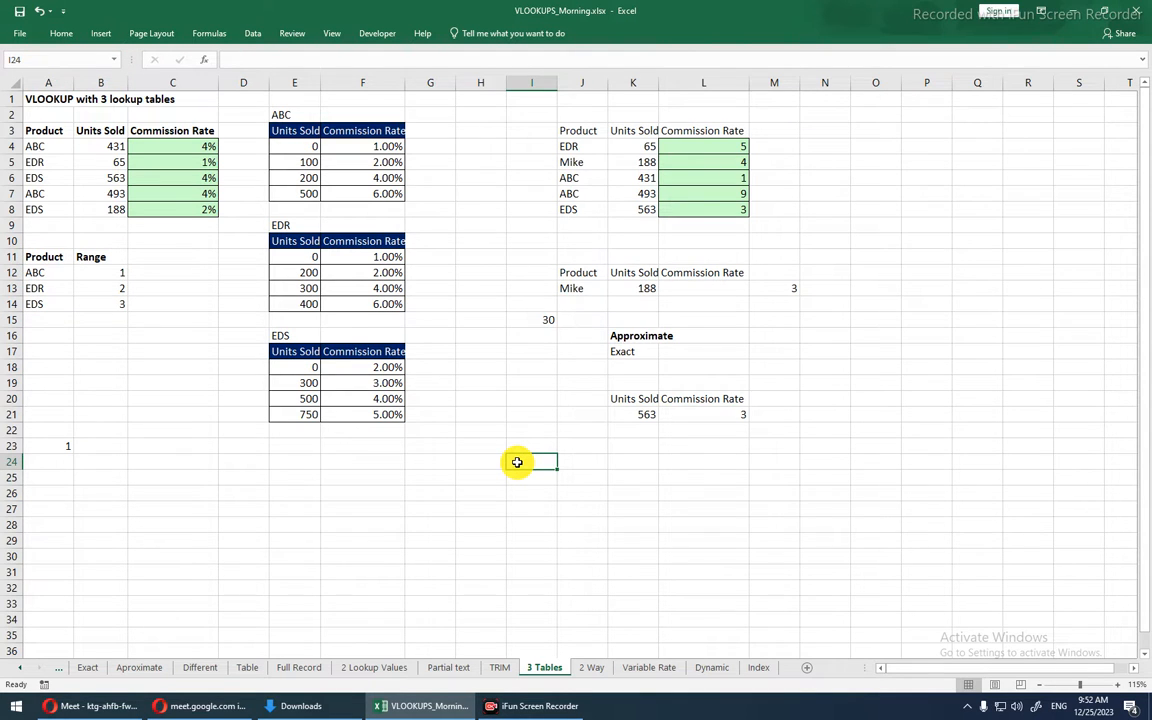
scroll(517, 462, "up", 2)
- In C23, enter a CHOOSE formula with index number 3 and four values: two quoted names, 101 and a third quoted name
left_click(180, 540)
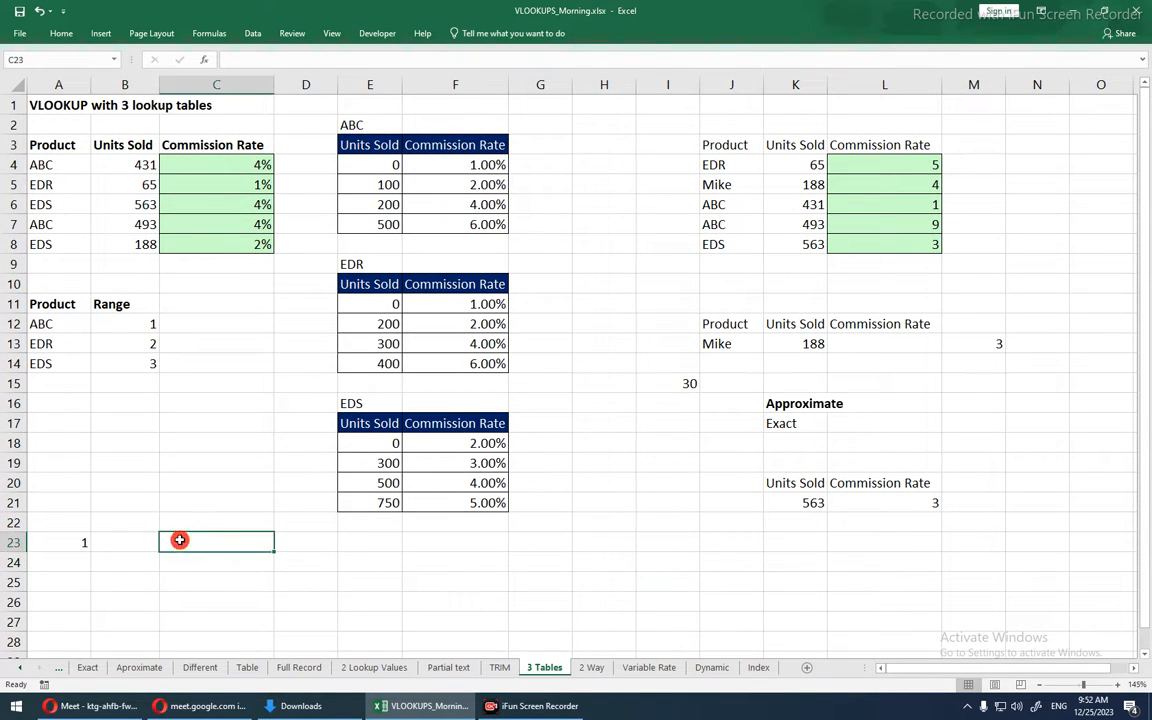
type("=cho")
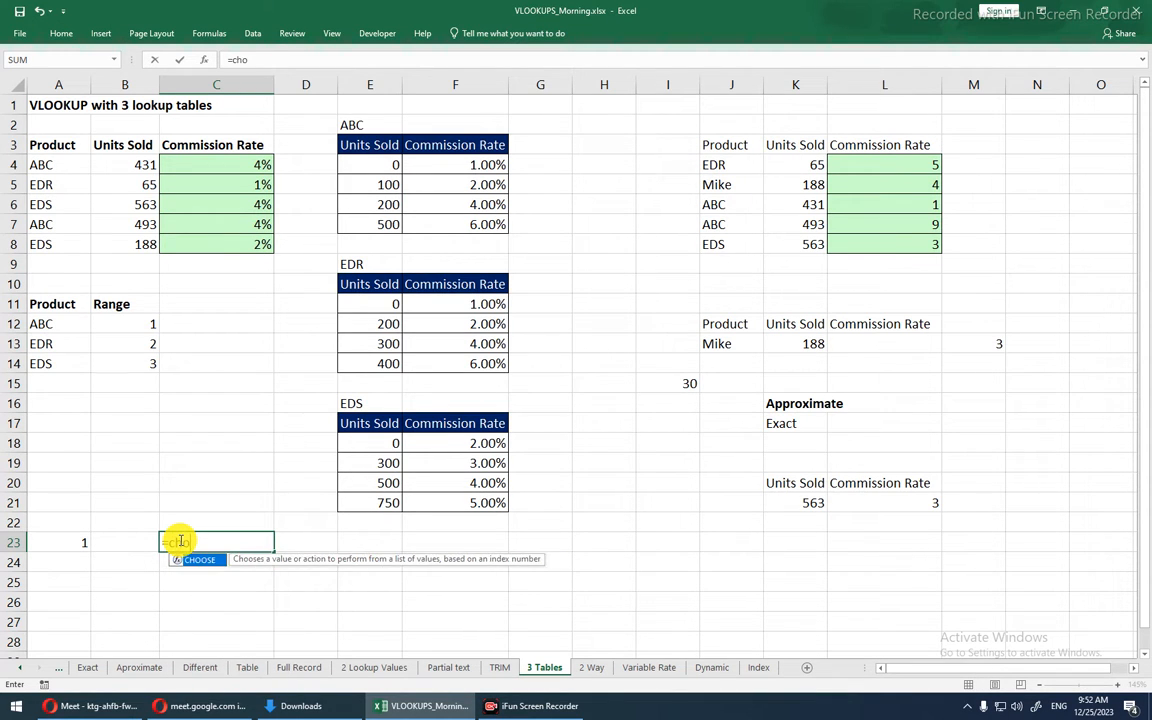
key("Tab")
type("1")
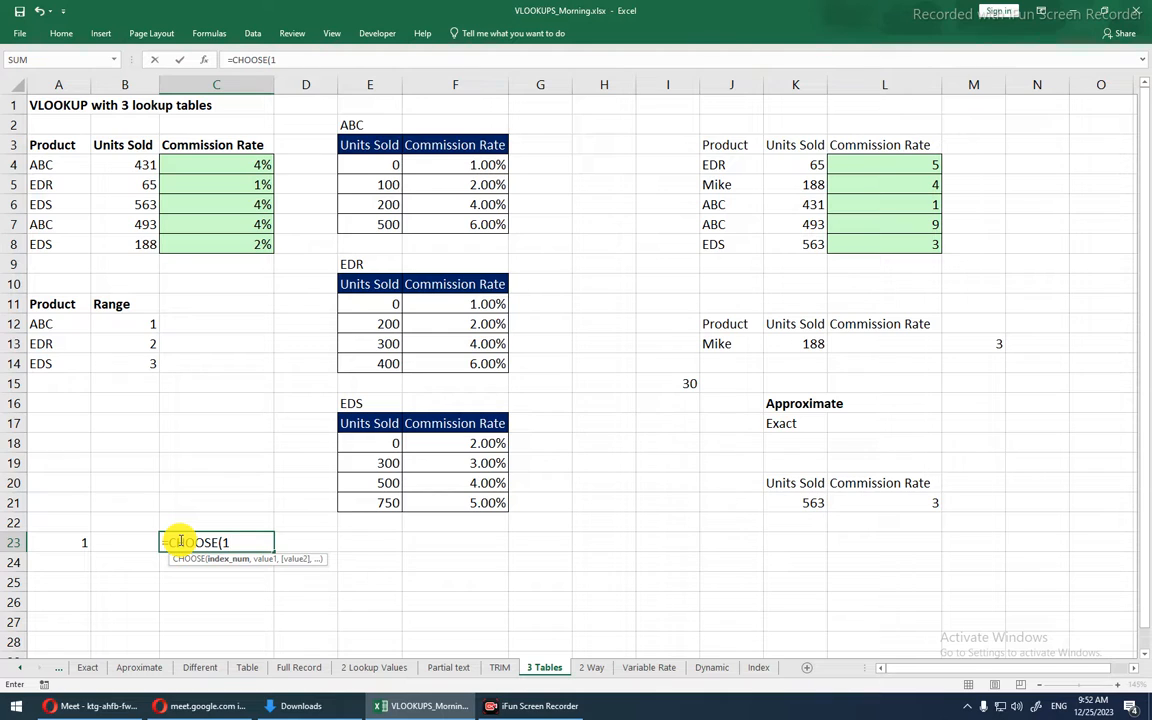
key("BackSpace")
type("3,\"Jay")
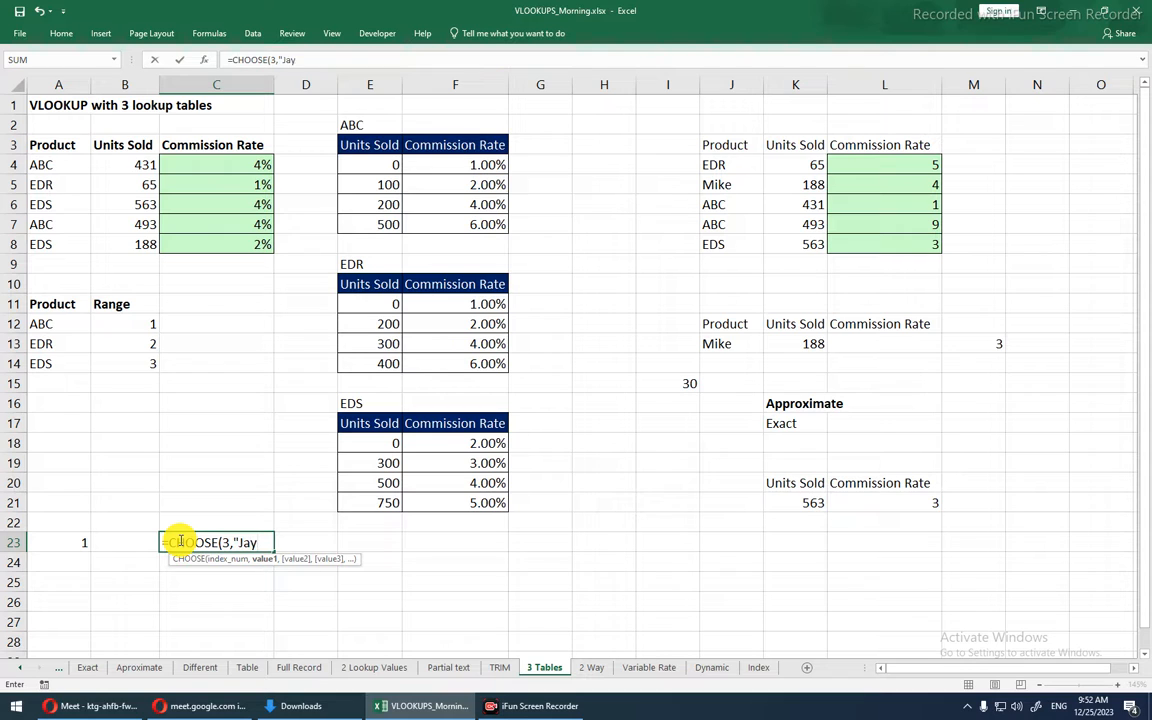
type("\",\"Kumar")
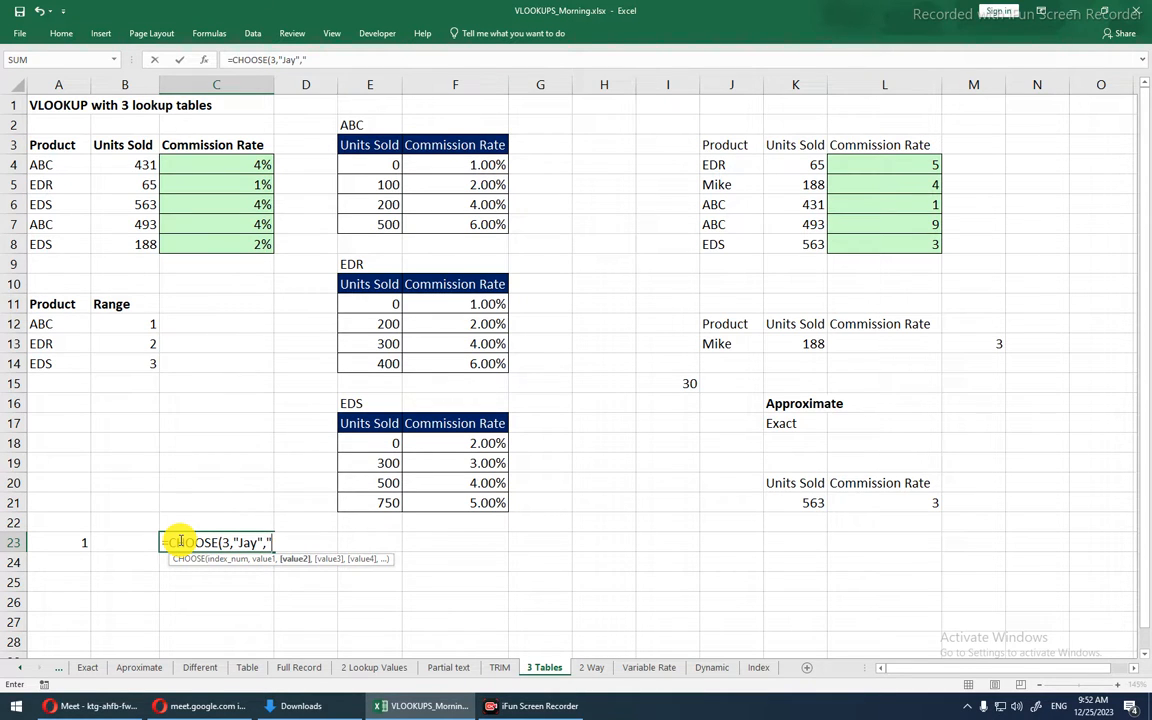
type("\",")
type("101,\"Vish")
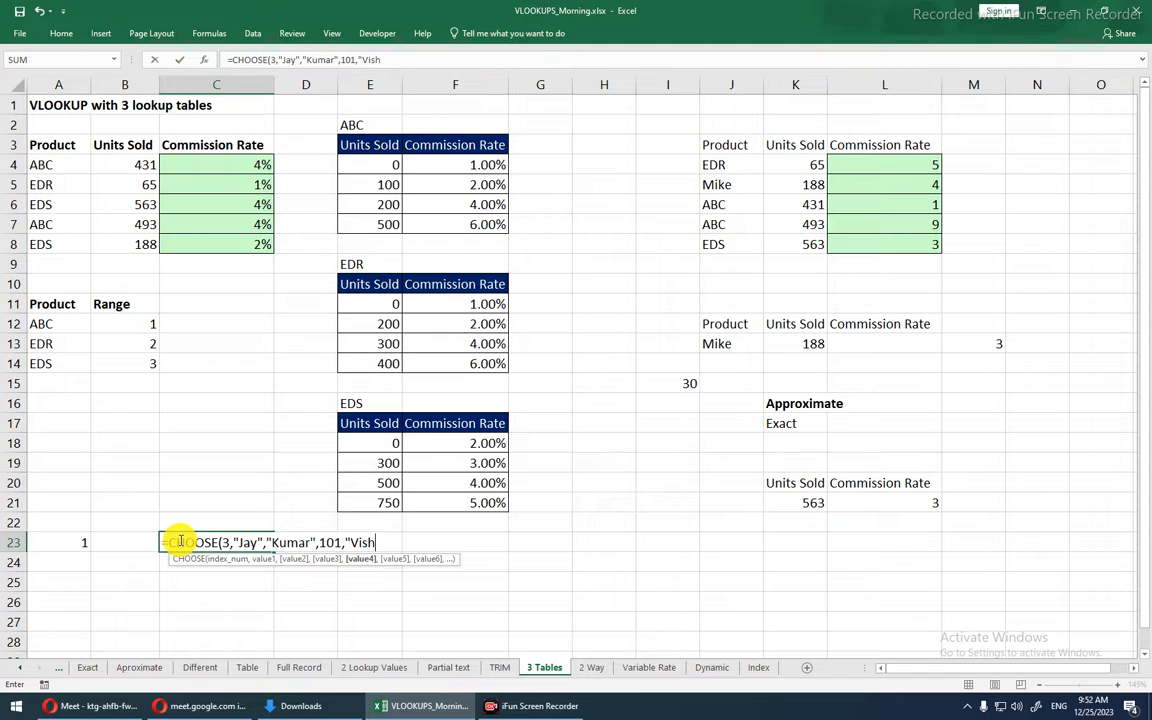
type("al\"")
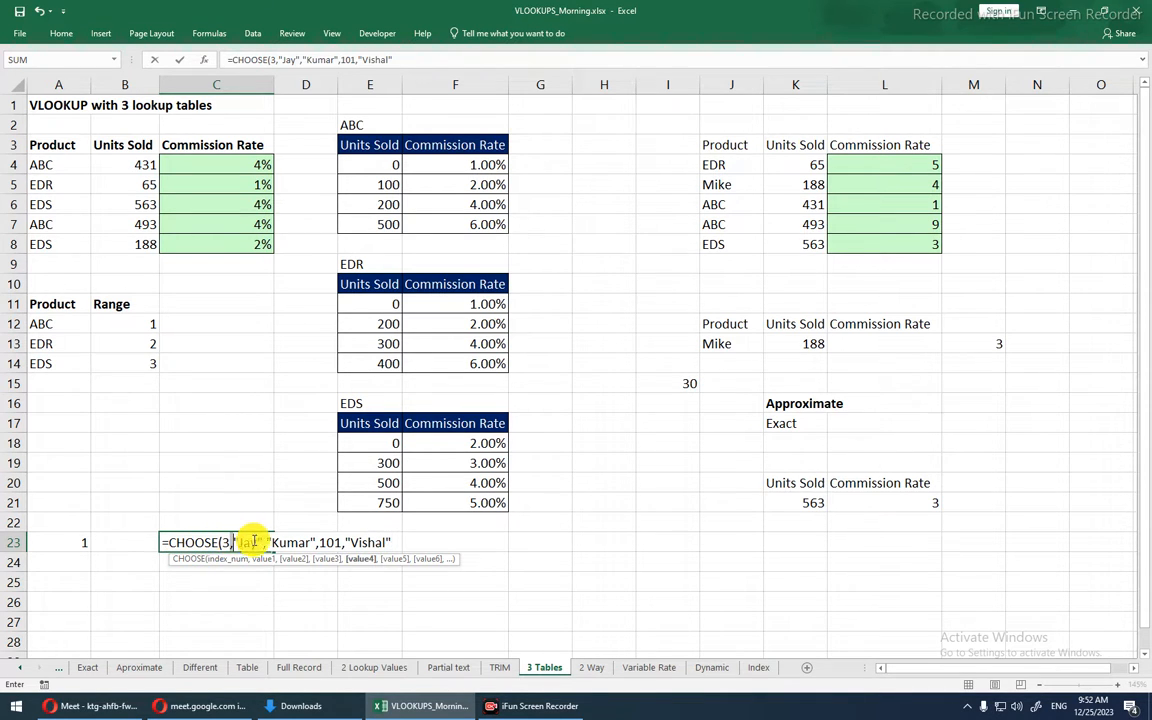
left_click_drag(254, 541, 389, 542)
left_click(391, 542)
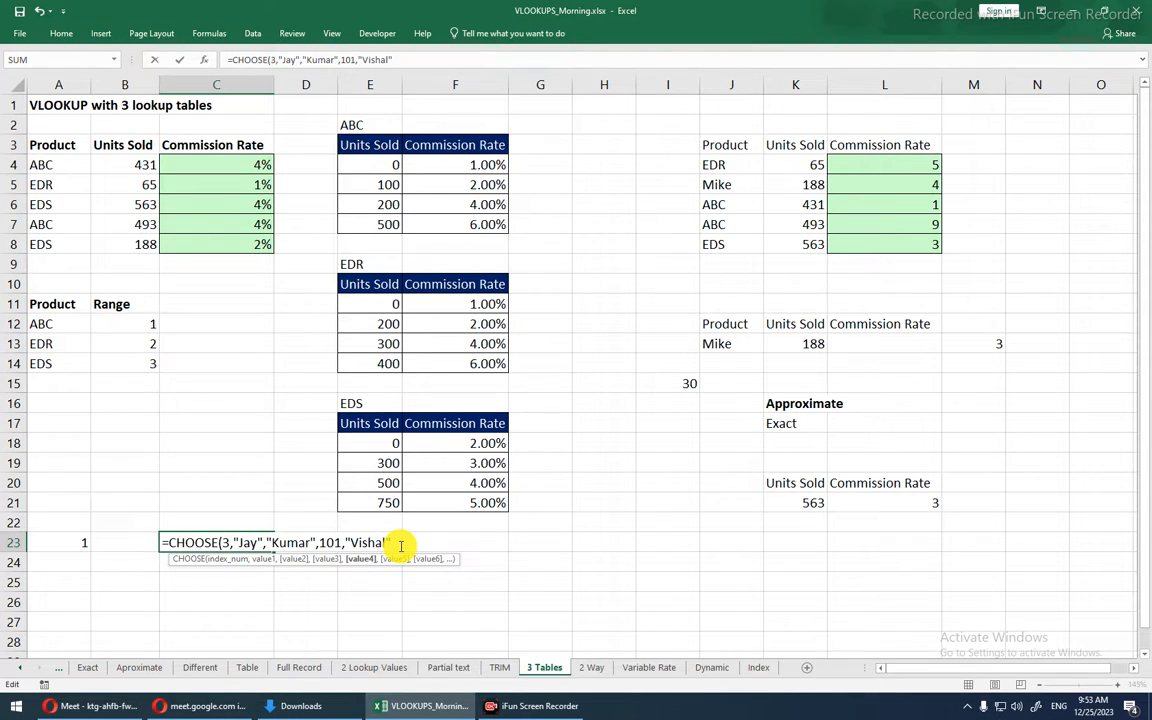
key("Return")
key("Up")
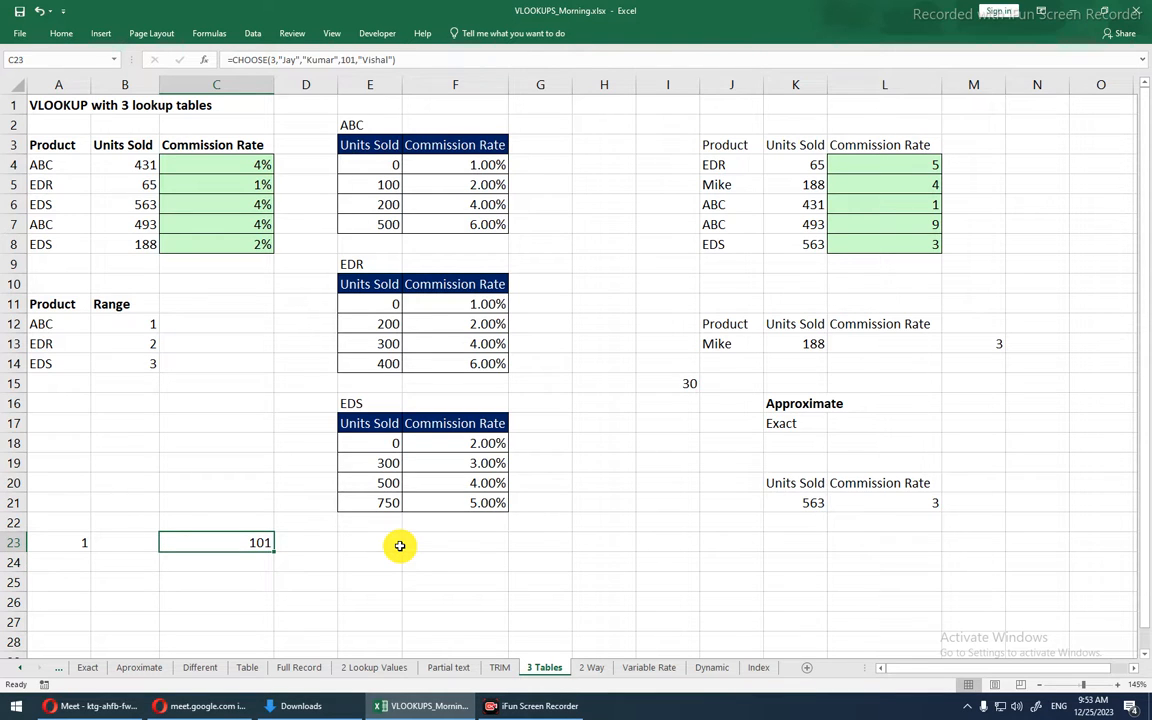
- Review the index number and value list of the CHOOSE formula in C23
key("F2")
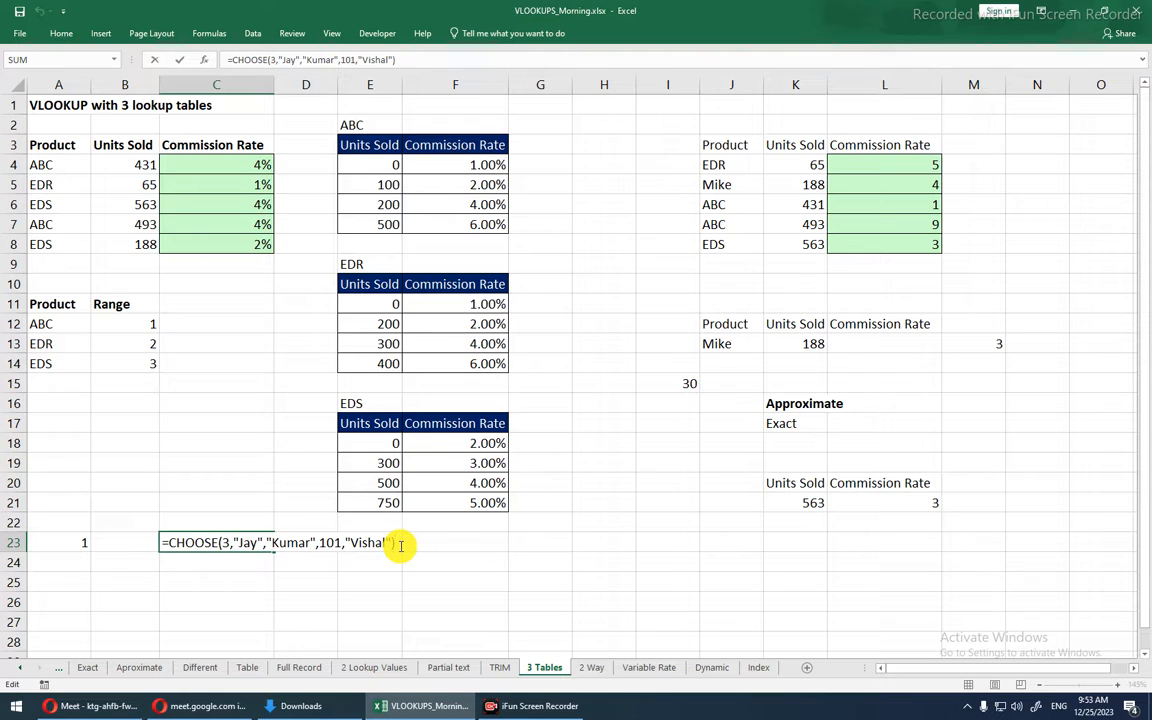
key("Return")
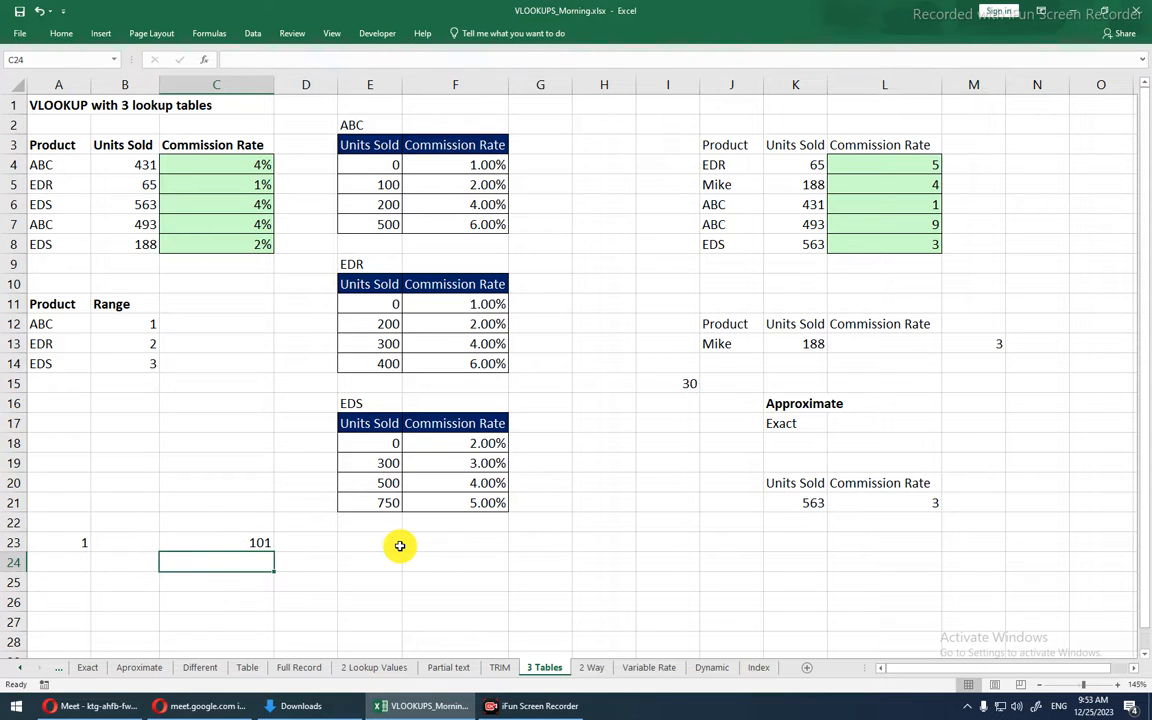
type("=")
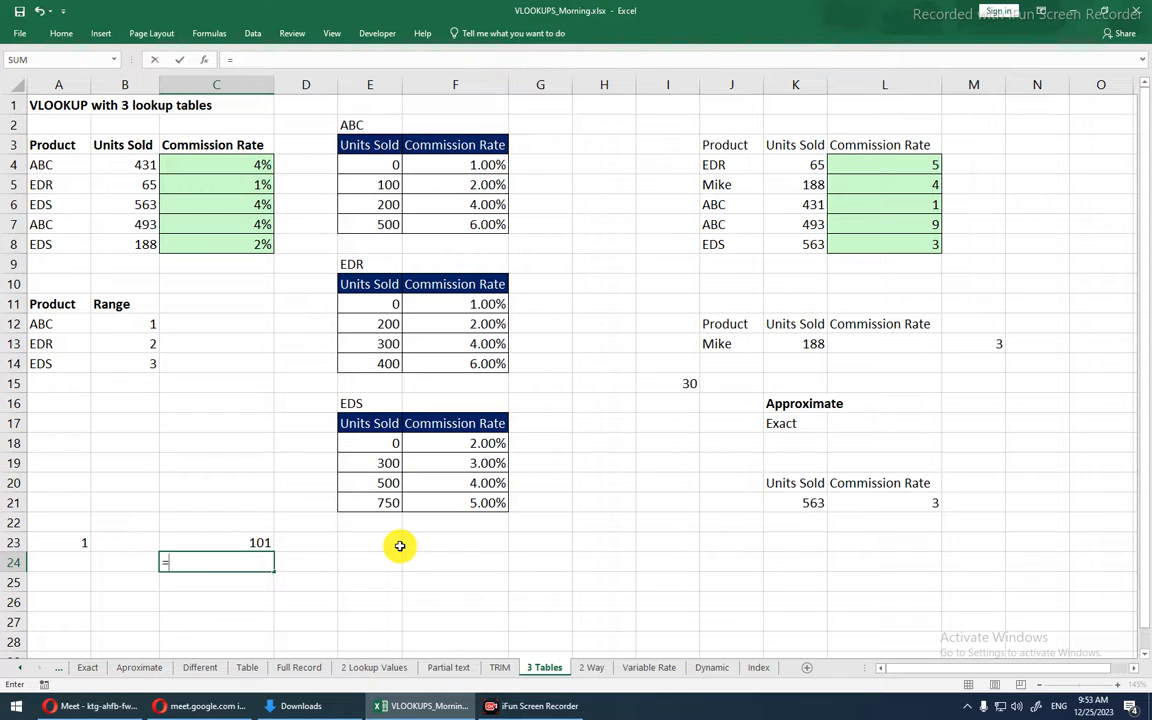
key("Escape")
key("Up")
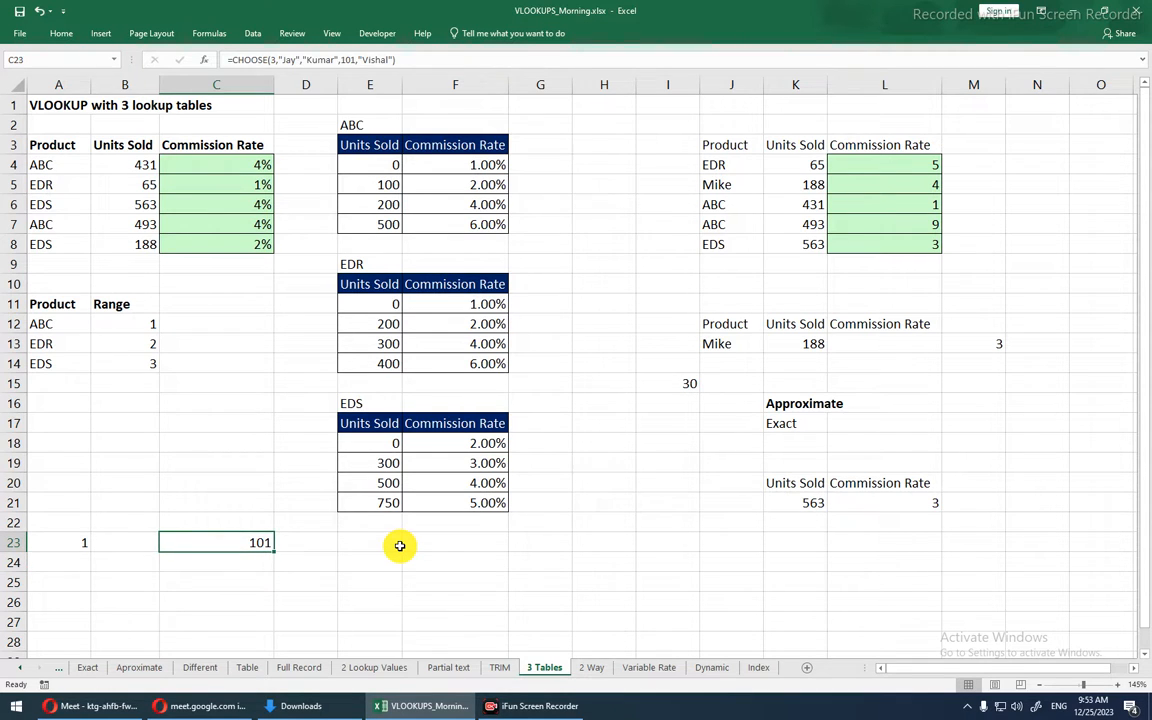
key("Left")
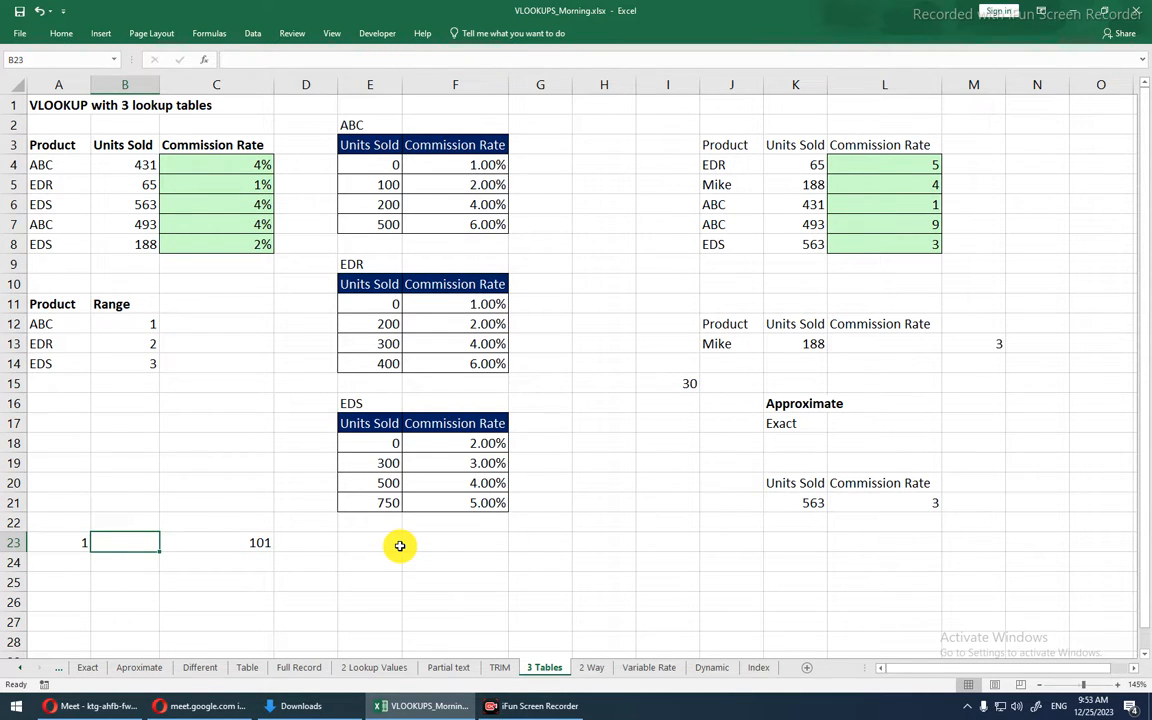
- In C24, enter =CHOOSE(3,J4:J8), using the Product column range as the only value
key("Right")
key("Down")
type("=CHOOSE(")
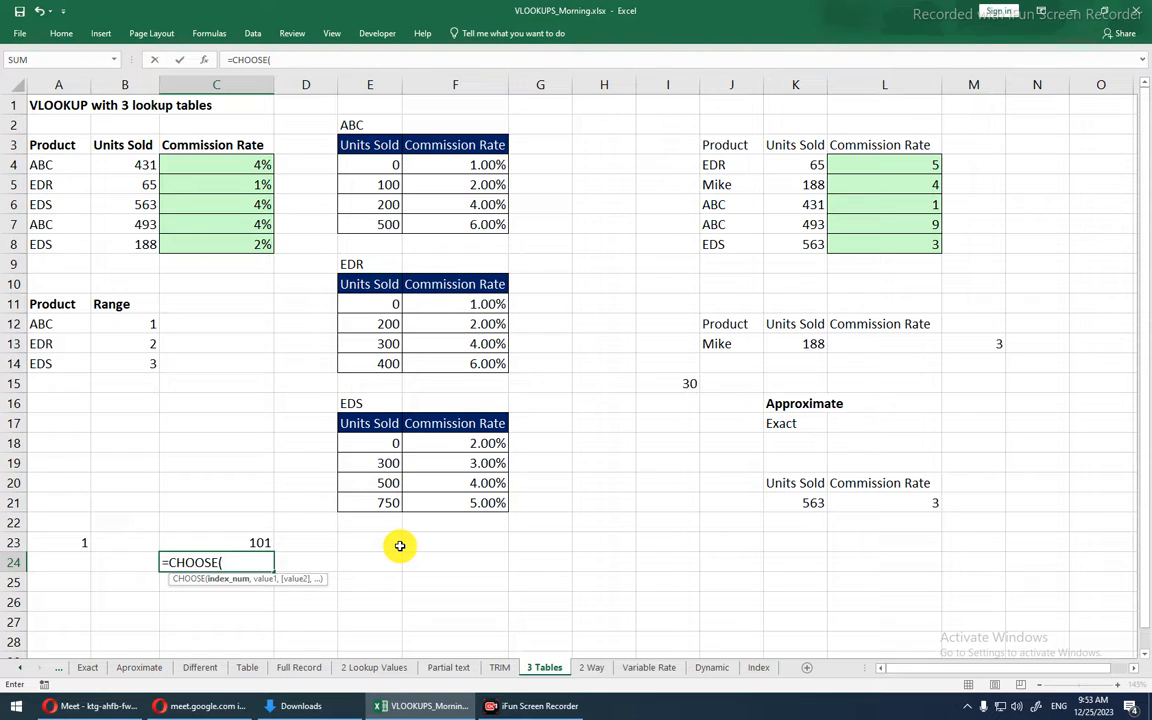
type("3,")
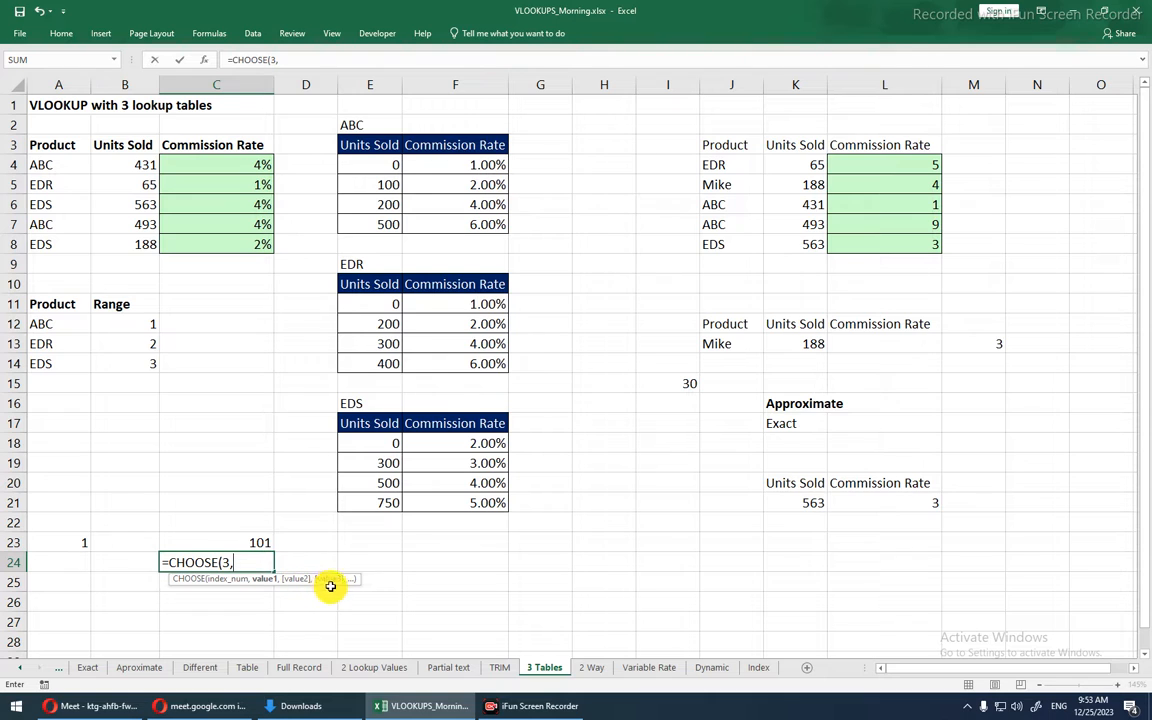
left_click_drag(722, 164, 730, 242)
left_click(731, 240)
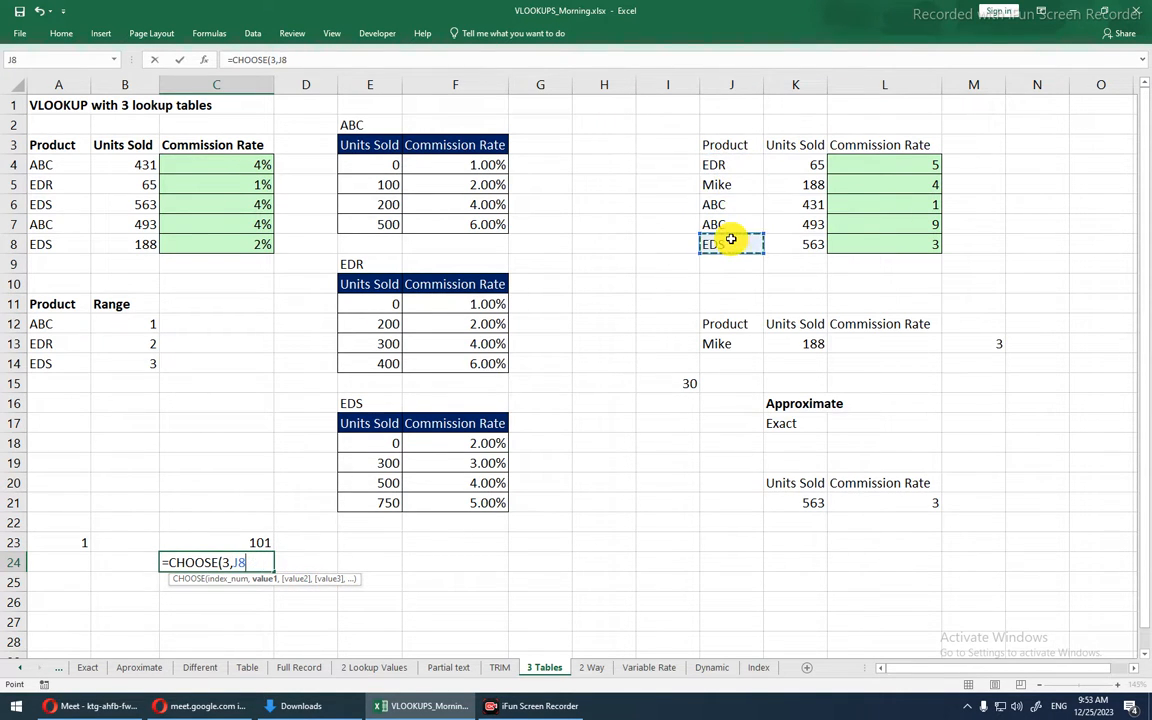
left_click(729, 164)
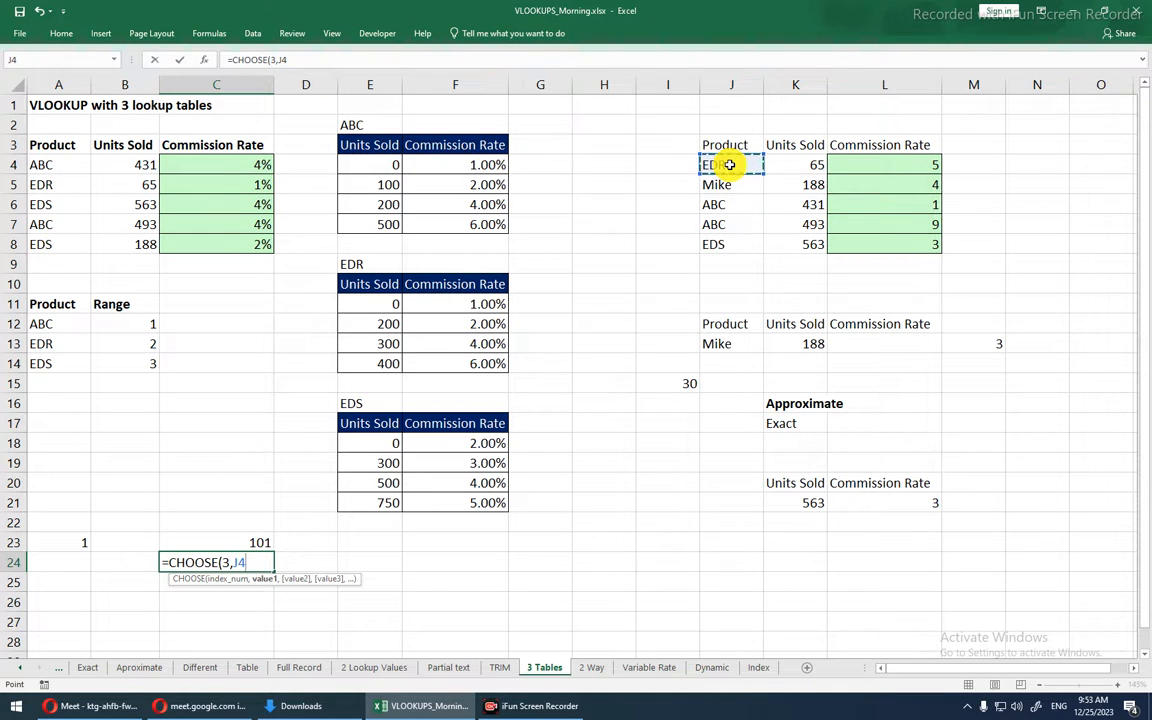
key("ctrl+shift+Down")
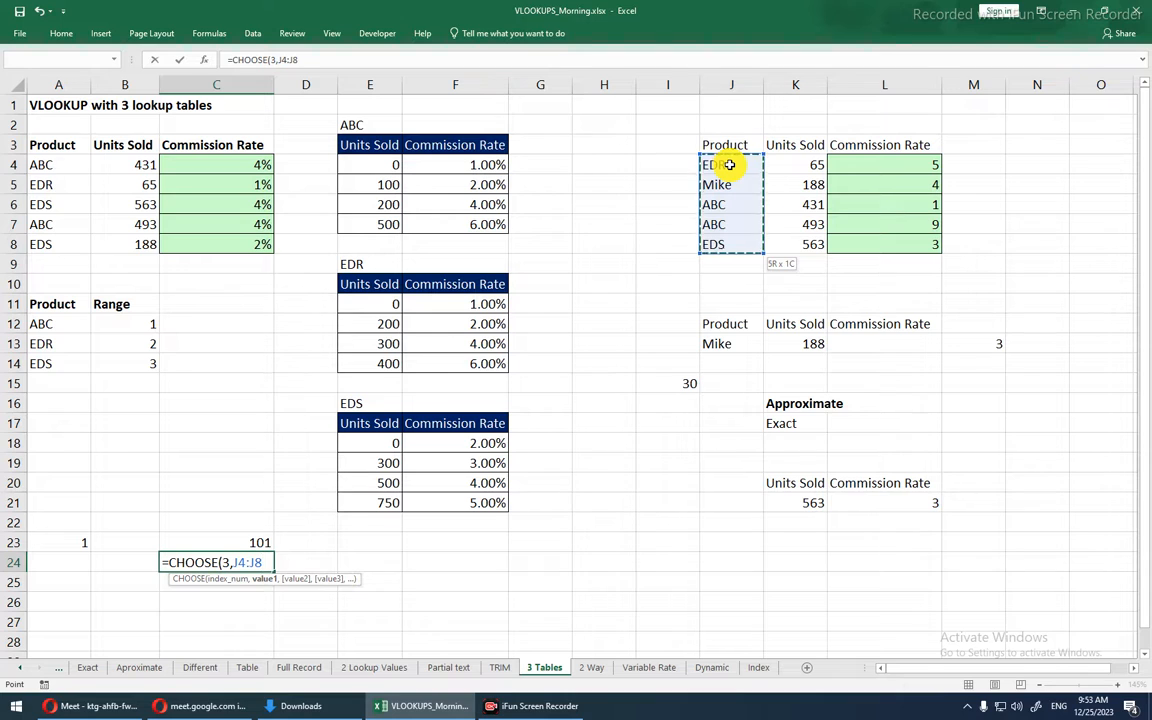
type("\\")
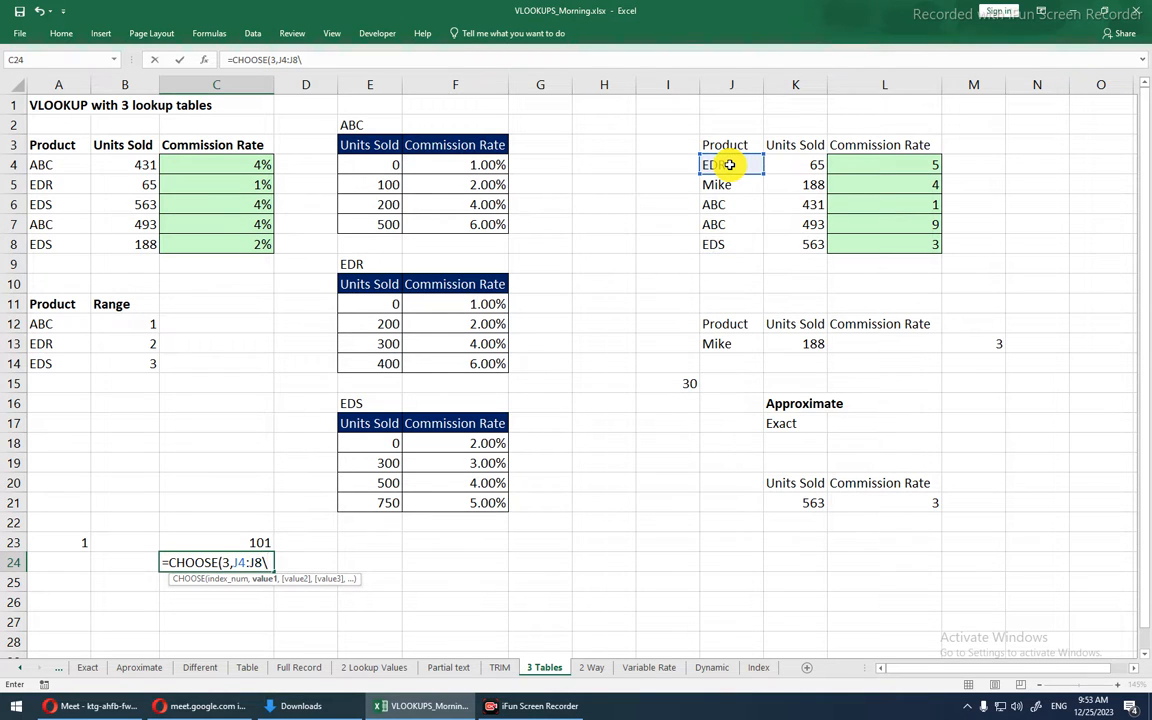
key("BackSpace")
type(")")
key("Return")
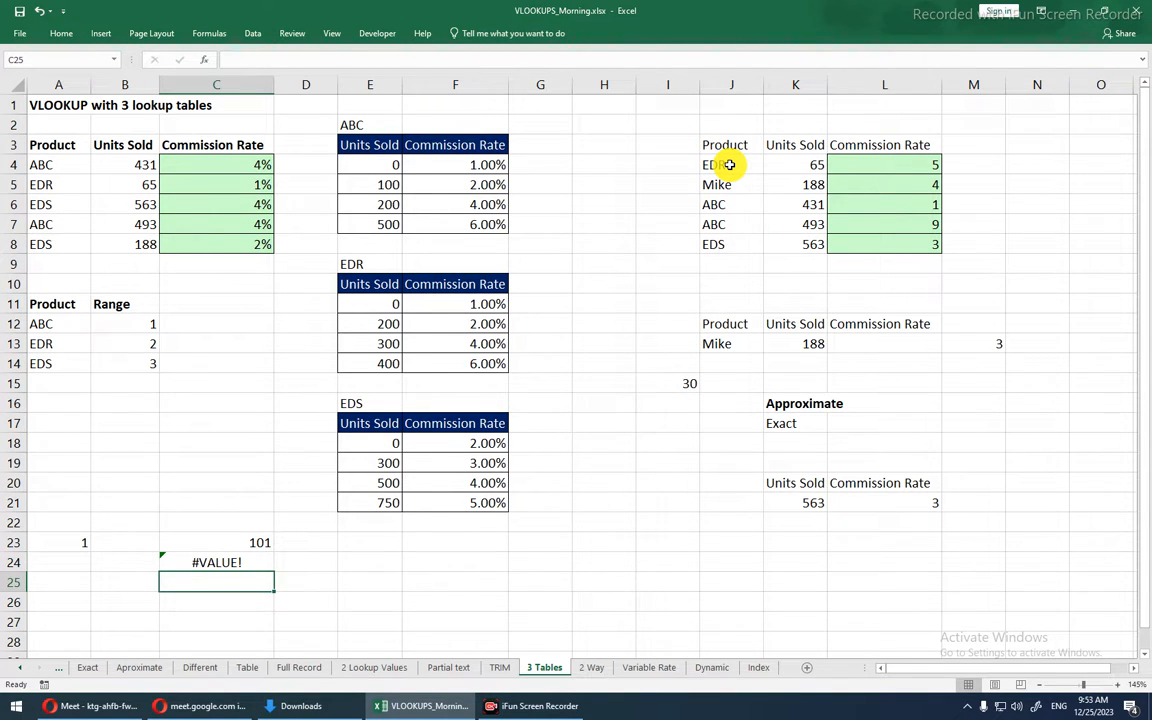
- Inspect the Commission Rate formula in C4 and the CHOOSE formula in C24
key("Up")
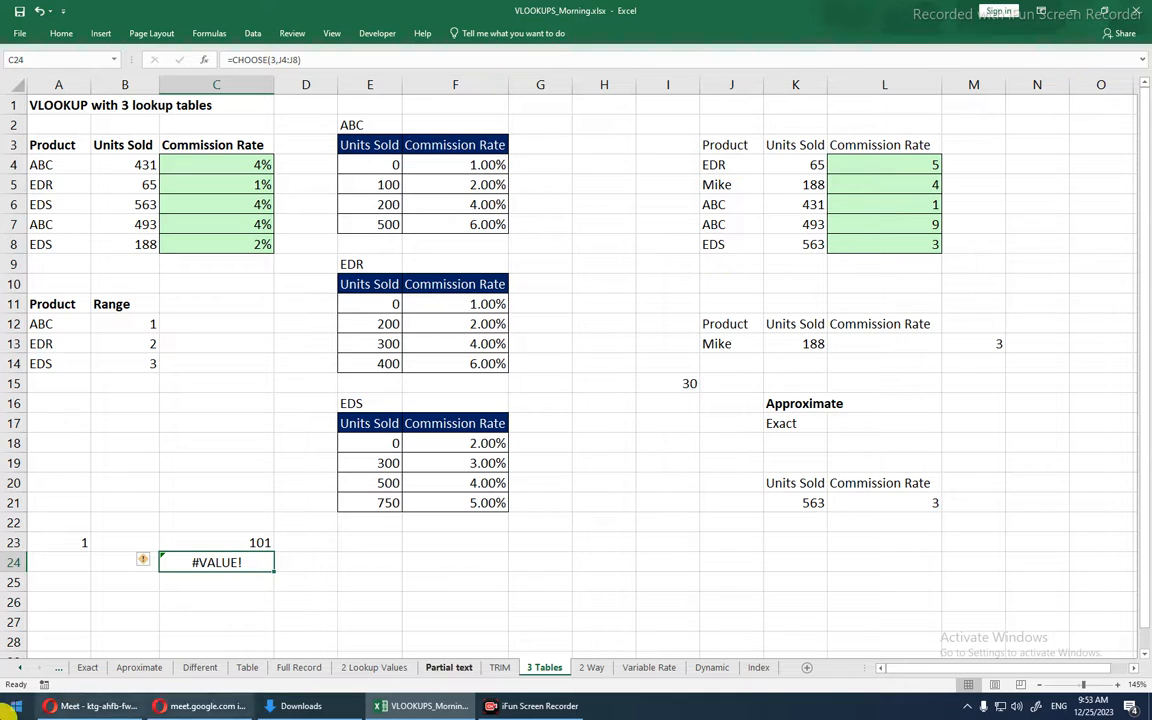
left_click(217, 165)
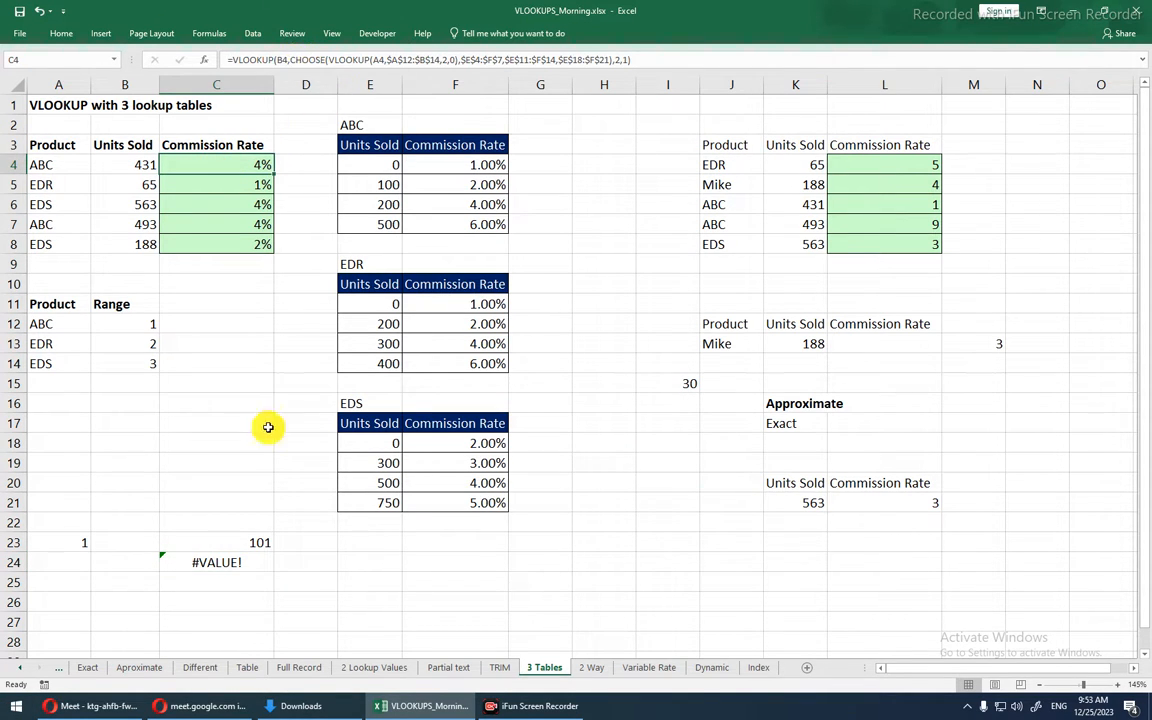
left_click(240, 563)
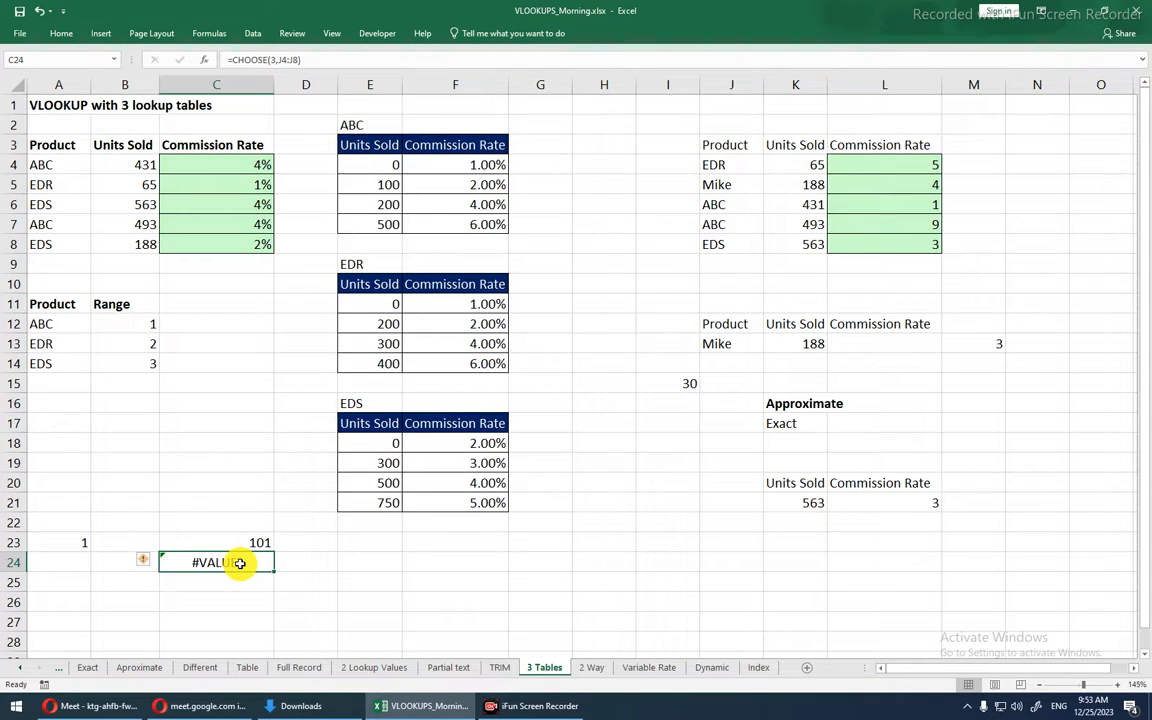
double_click(240, 563)
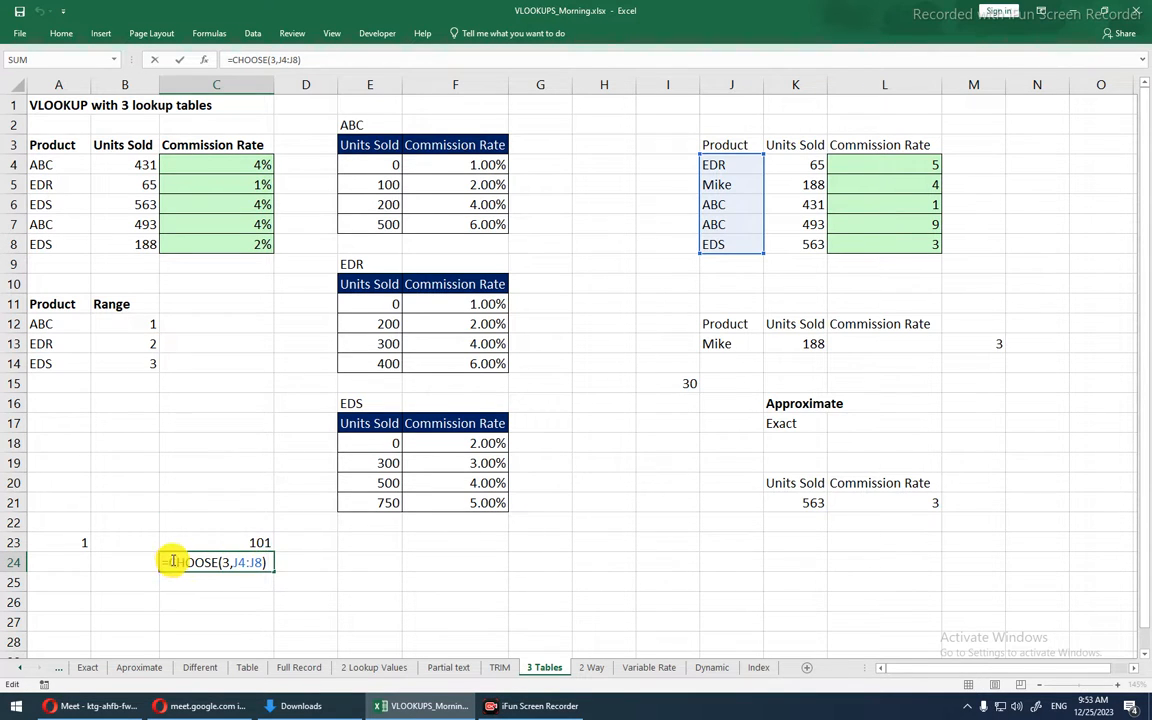
left_click_drag(170, 561, 311, 559)
left_click(311, 559)
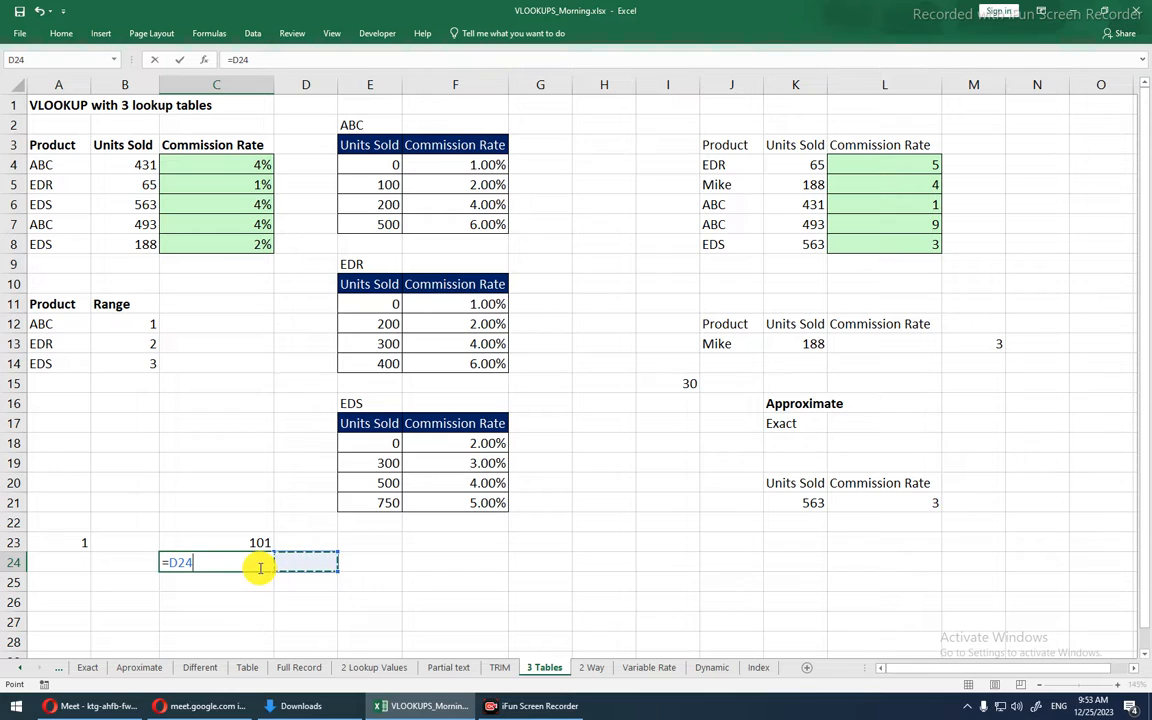
key("Escape")
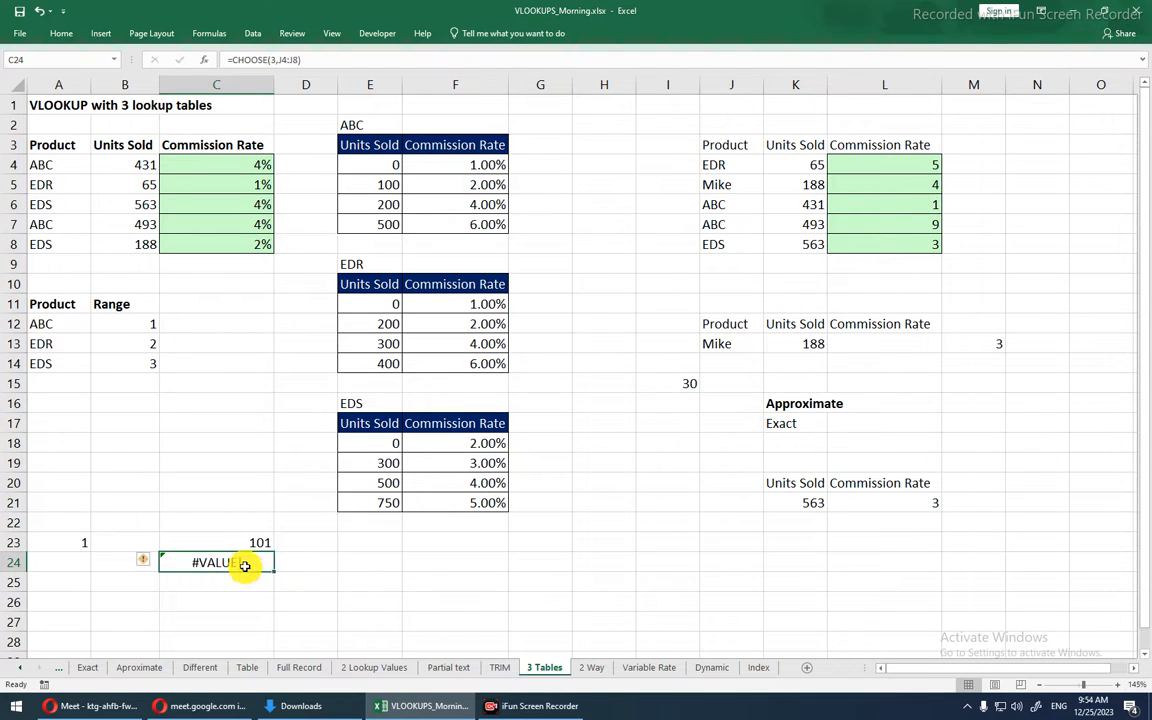
- Evaluate the CHOOSE expression in C24 in place, and undo the evaluation to restore the formula
double_click(244, 566)
left_click_drag(172, 562, 251, 543)
key("F9")
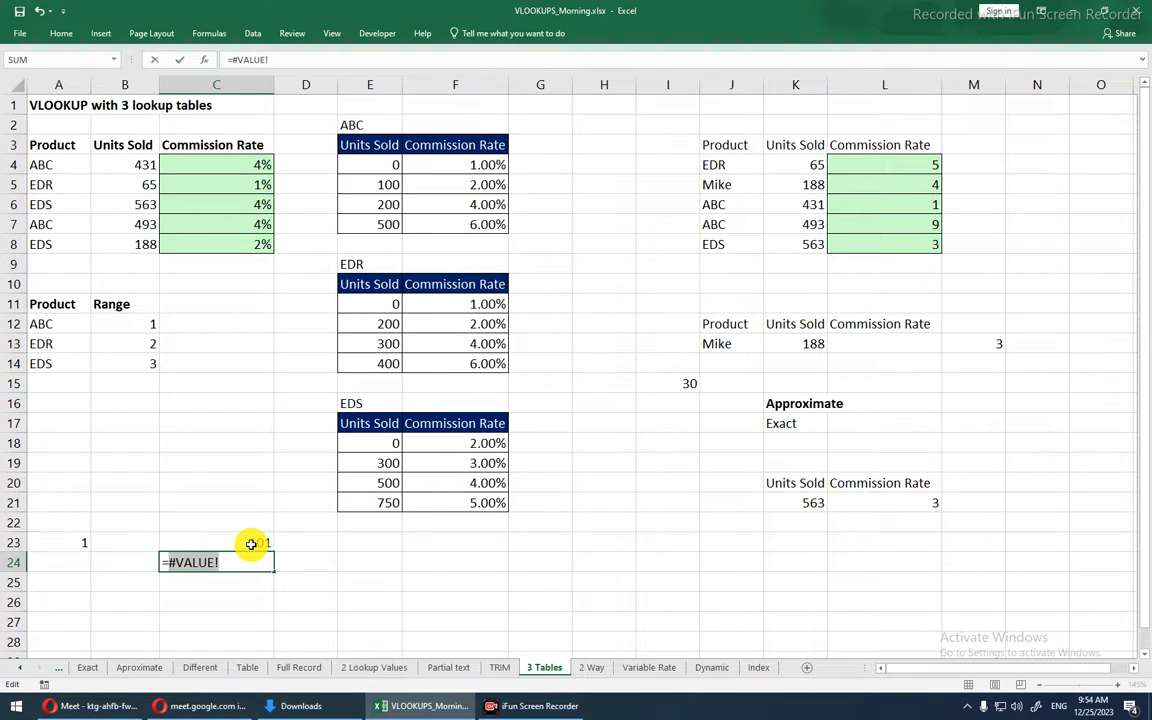
key("ctrl+z")
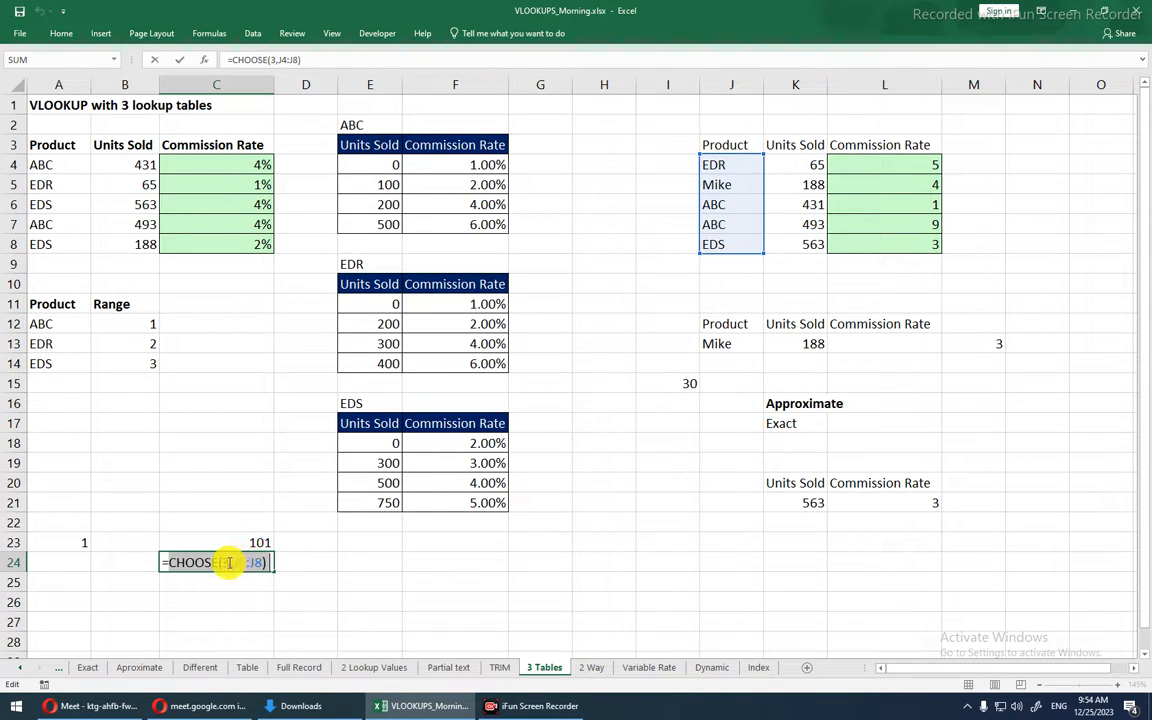
- Evaluate the J4:J8 argument of the CHOOSE formula in C24 in place, and cancel the edit to keep the formula
left_click(233, 563)
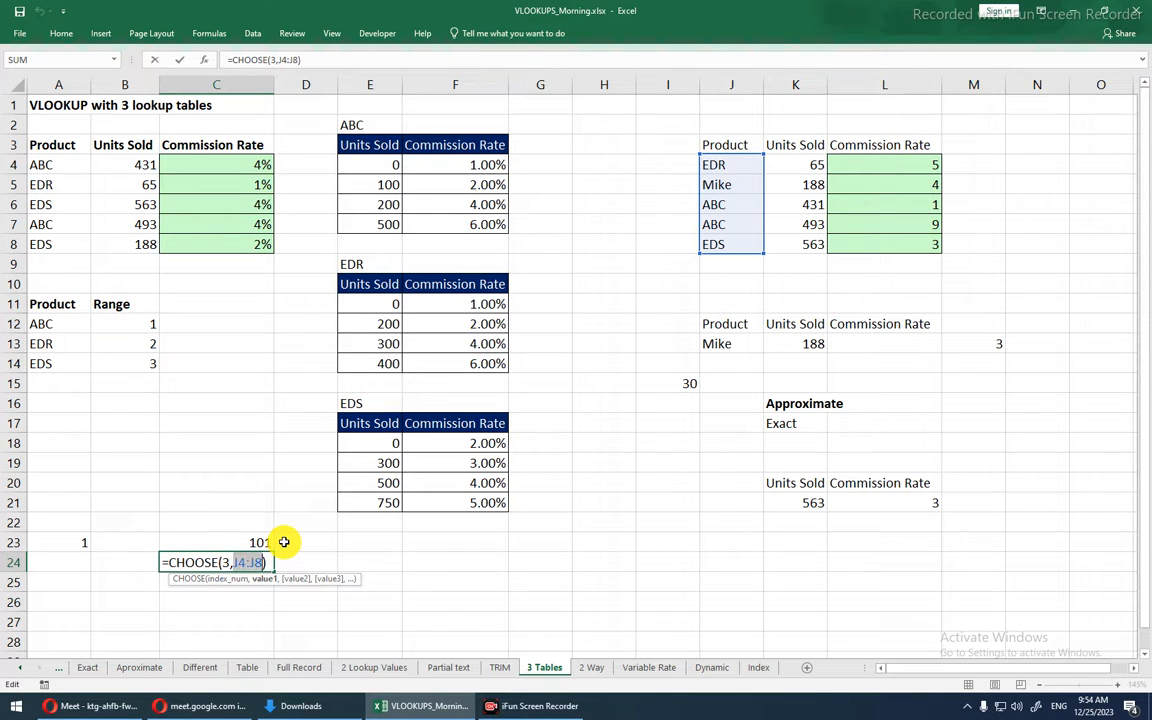
key("F9")
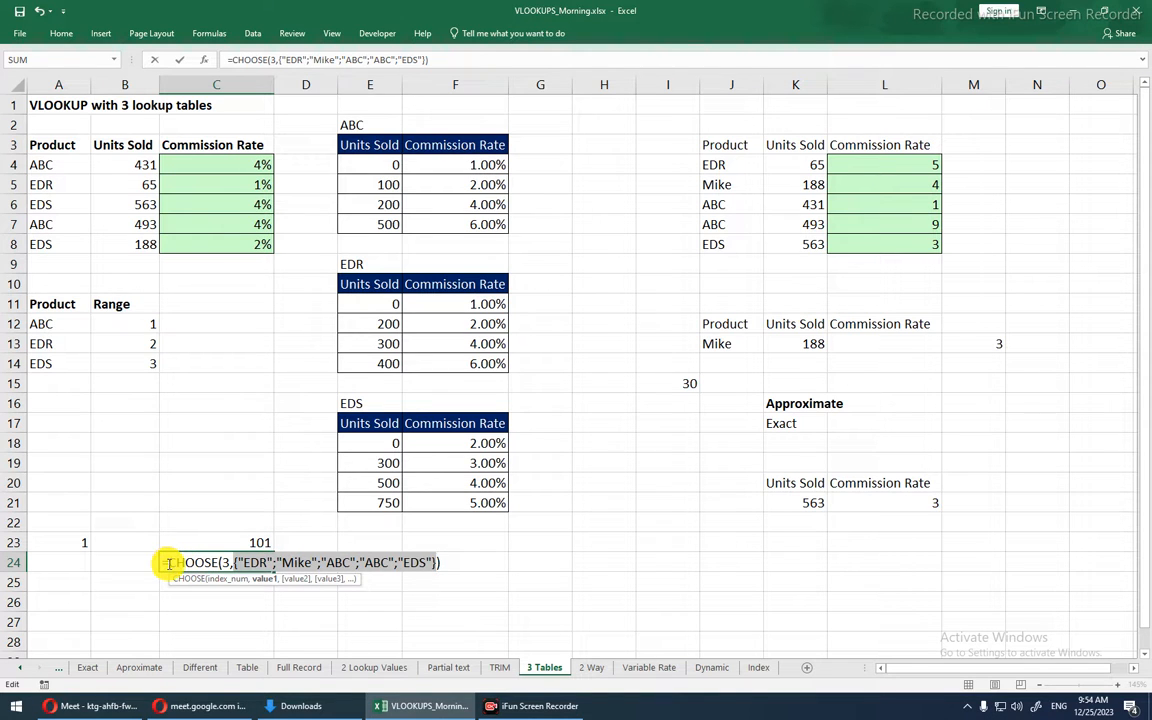
left_click_drag(170, 563, 458, 571)
left_click(458, 574)
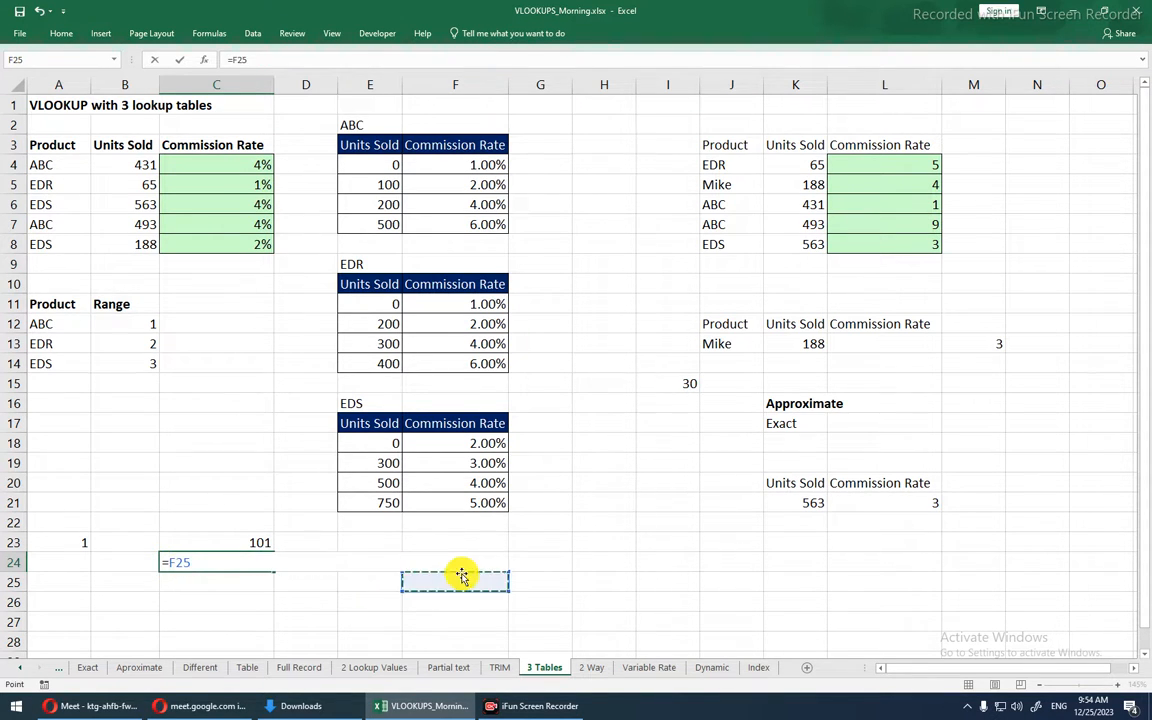
key("Escape")
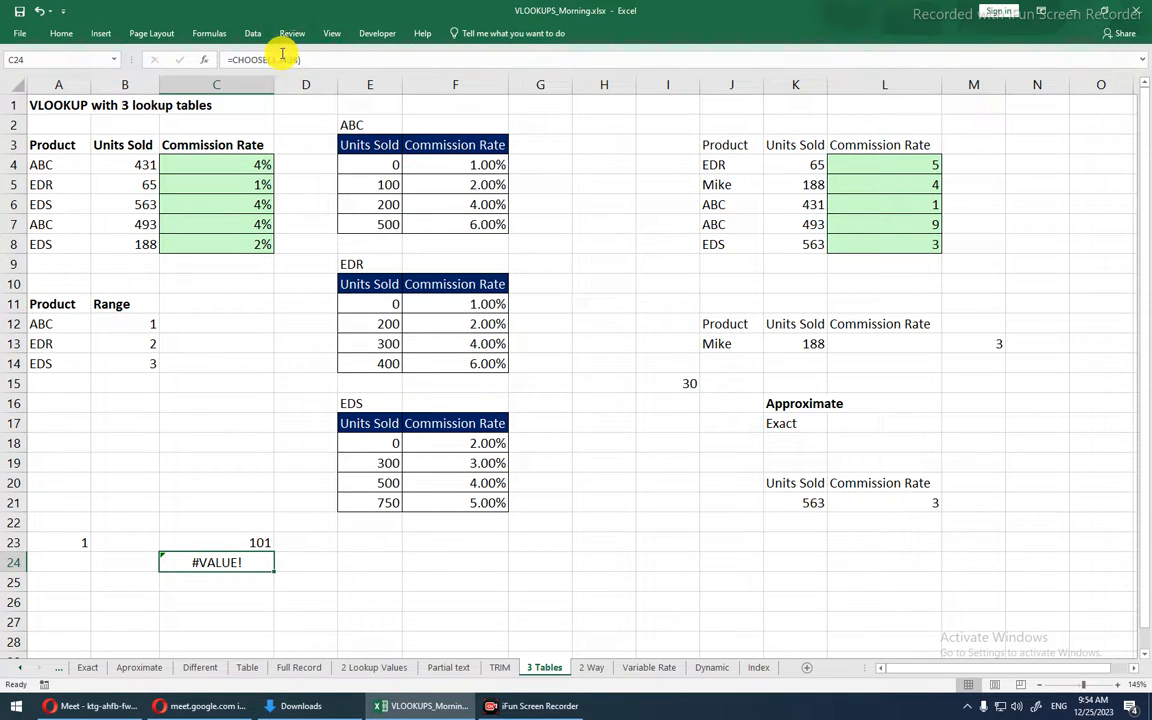
- Evaluate the J4:J8 range and the whole CHOOSE expression in C24 in place, and discard the evaluation
key("F2")
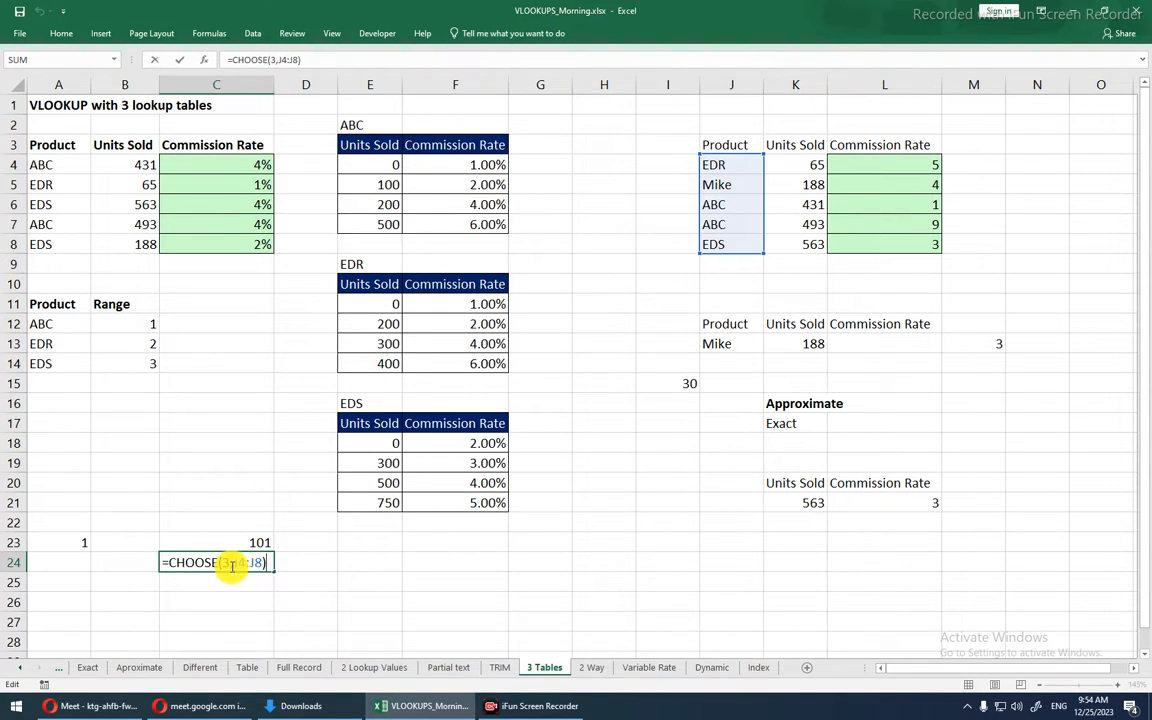
left_click_drag(232, 563, 263, 563)
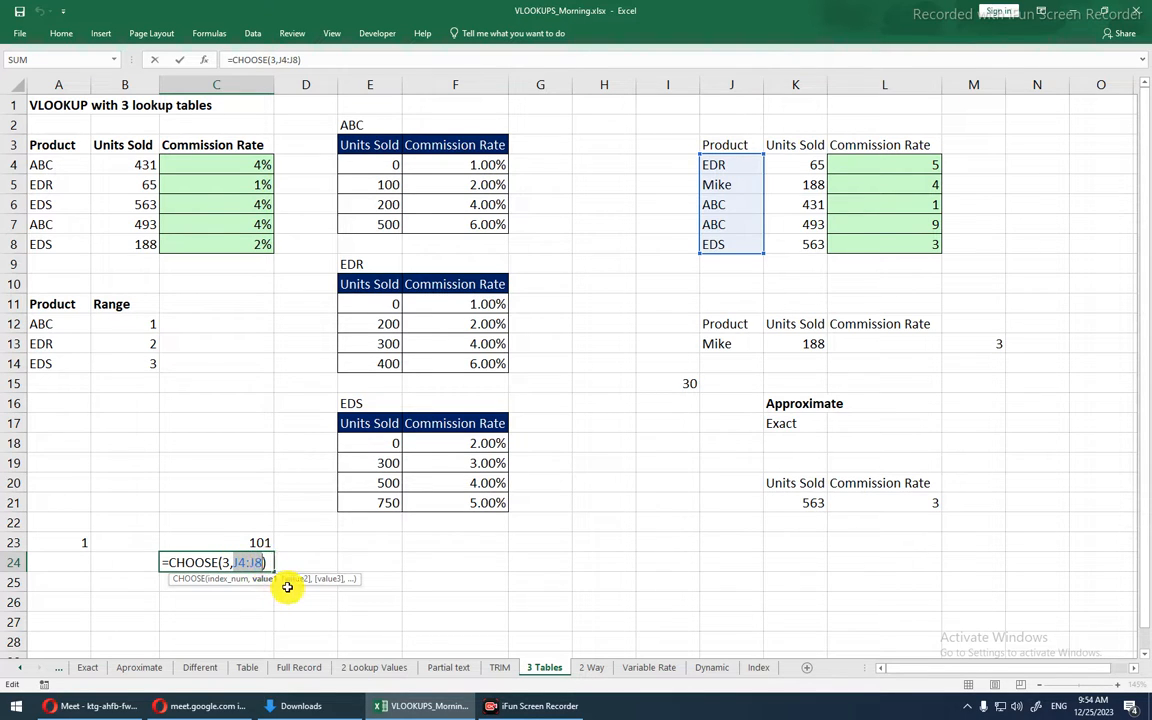
key("F9")
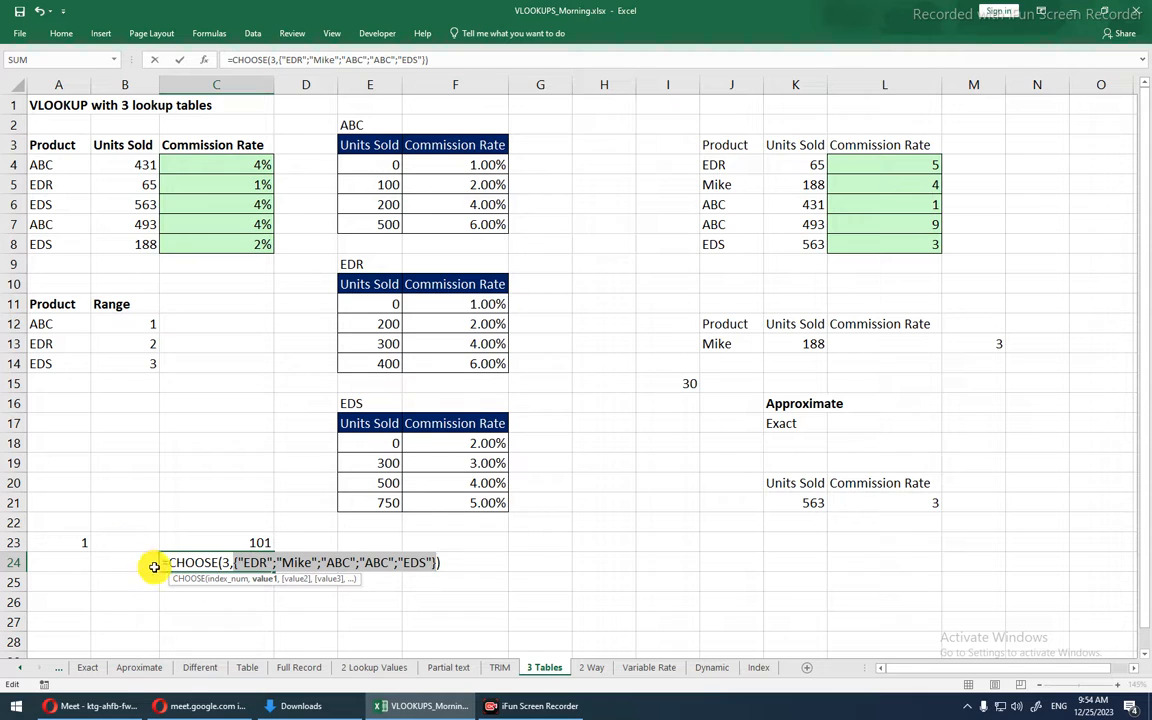
left_click_drag(168, 563, 480, 555)
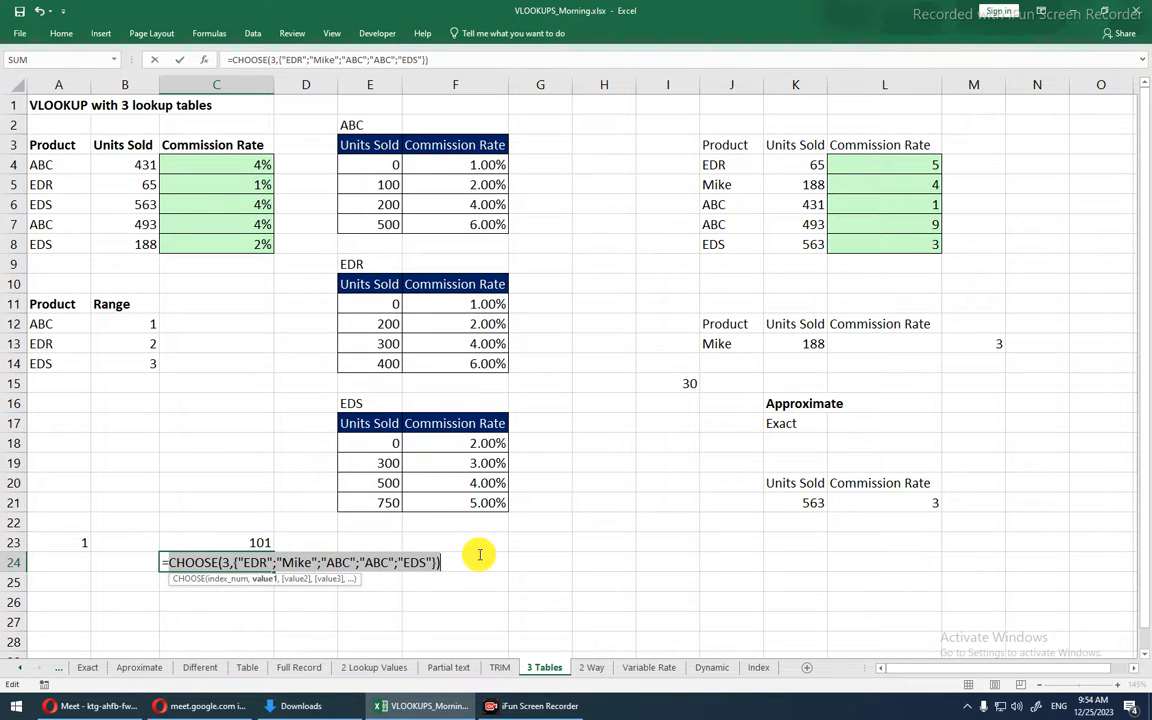
left_click(480, 555)
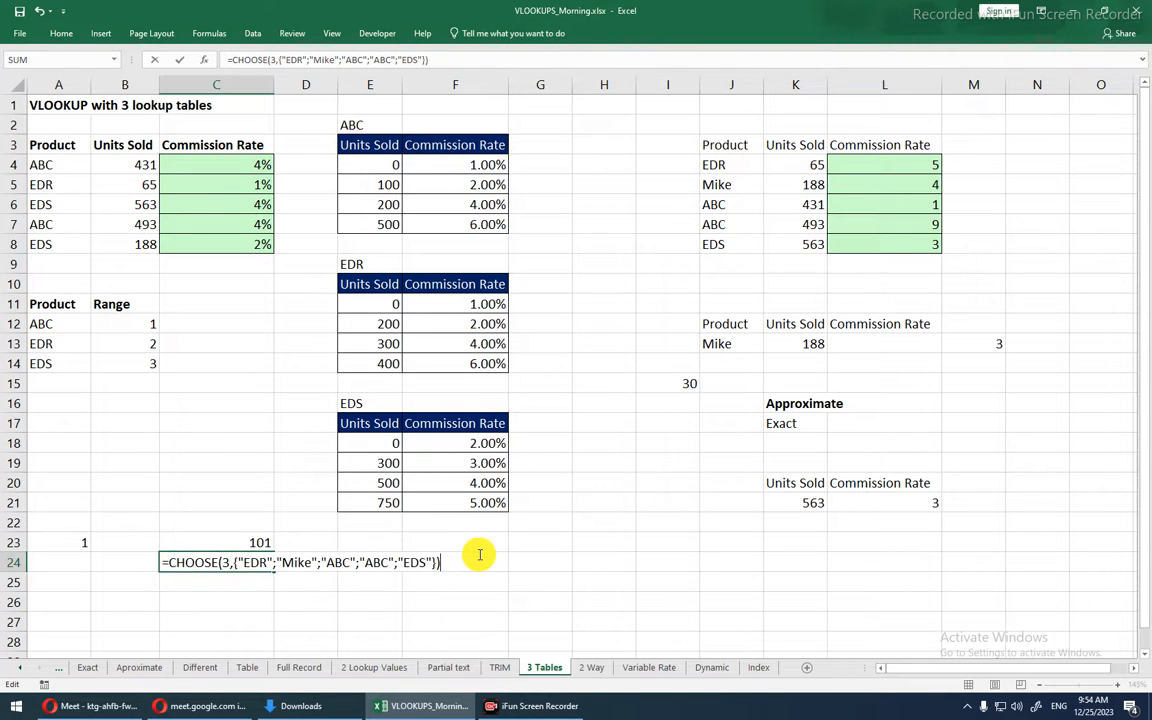
left_click(171, 560, "shift")
key("F9")
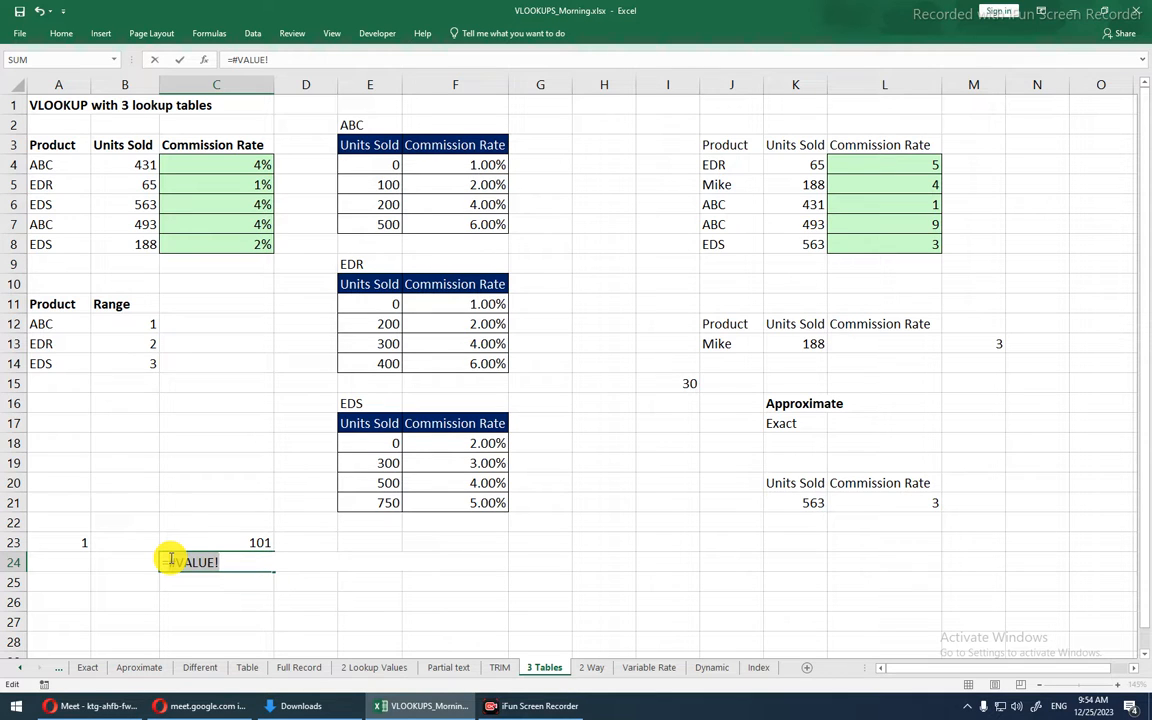
key("Escape")
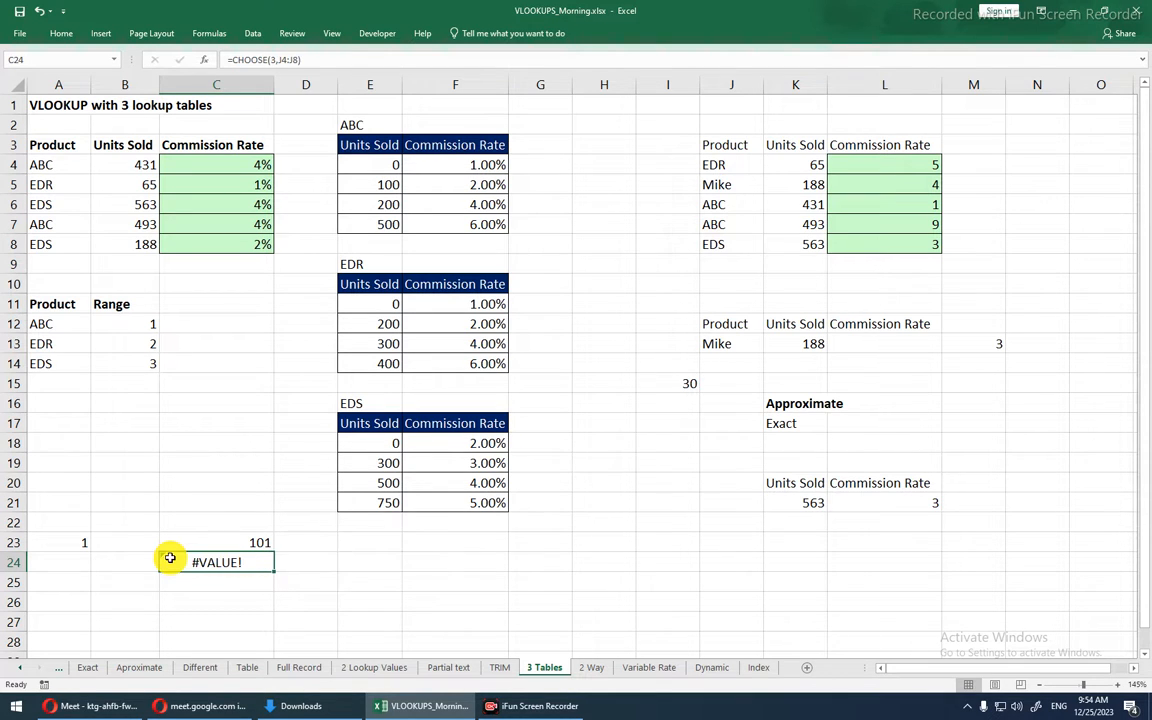
- Clear the CHOOSE formula from C24
left_click_drag(188, 545, 191, 577)
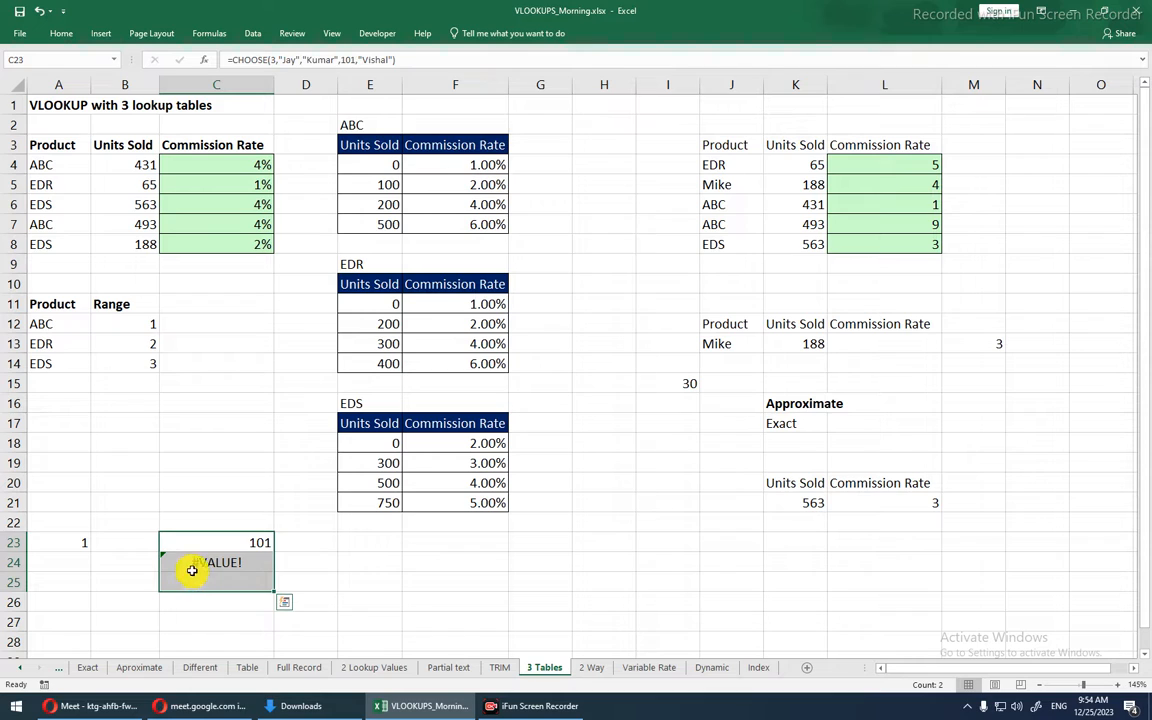
left_click(192, 568)
key("Delete")
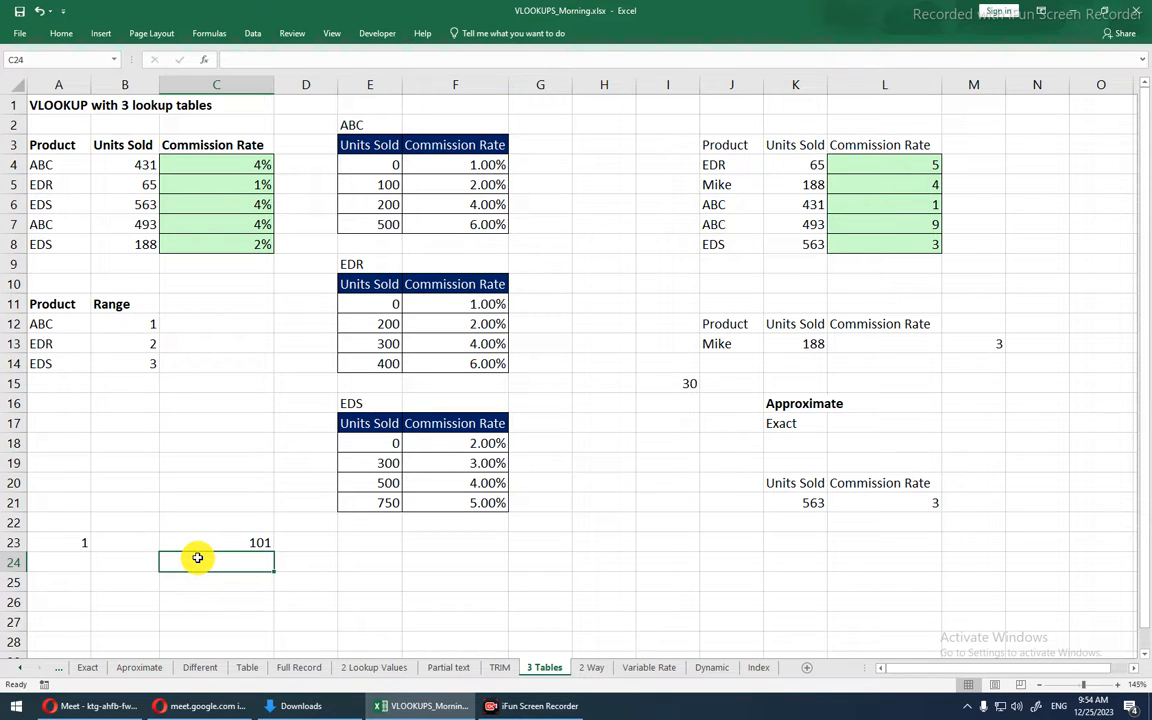
left_click(21, 669)
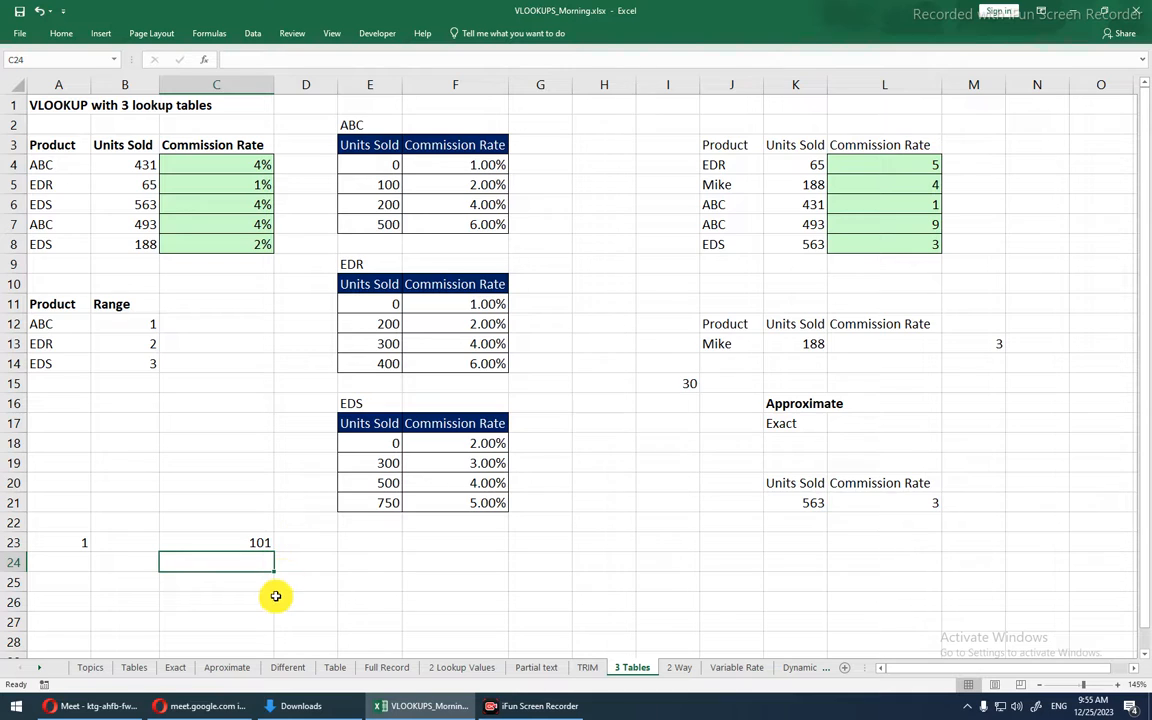
scroll(275, 596, "down", 3)
scroll(275, 597, "up", 3)
left_click_drag(728, 147, 795, 242)
left_click(795, 242)
double_click(738, 148)
left_click_drag(738, 148, 801, 249)
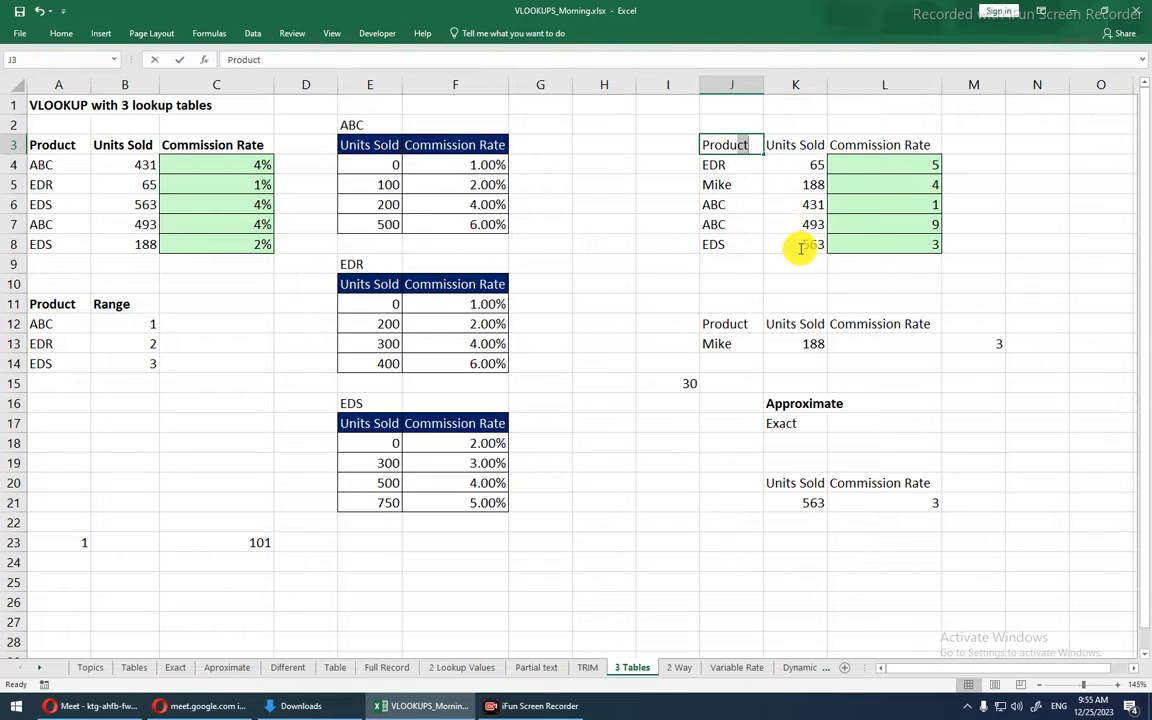
key("Escape")
key("shift+Right")
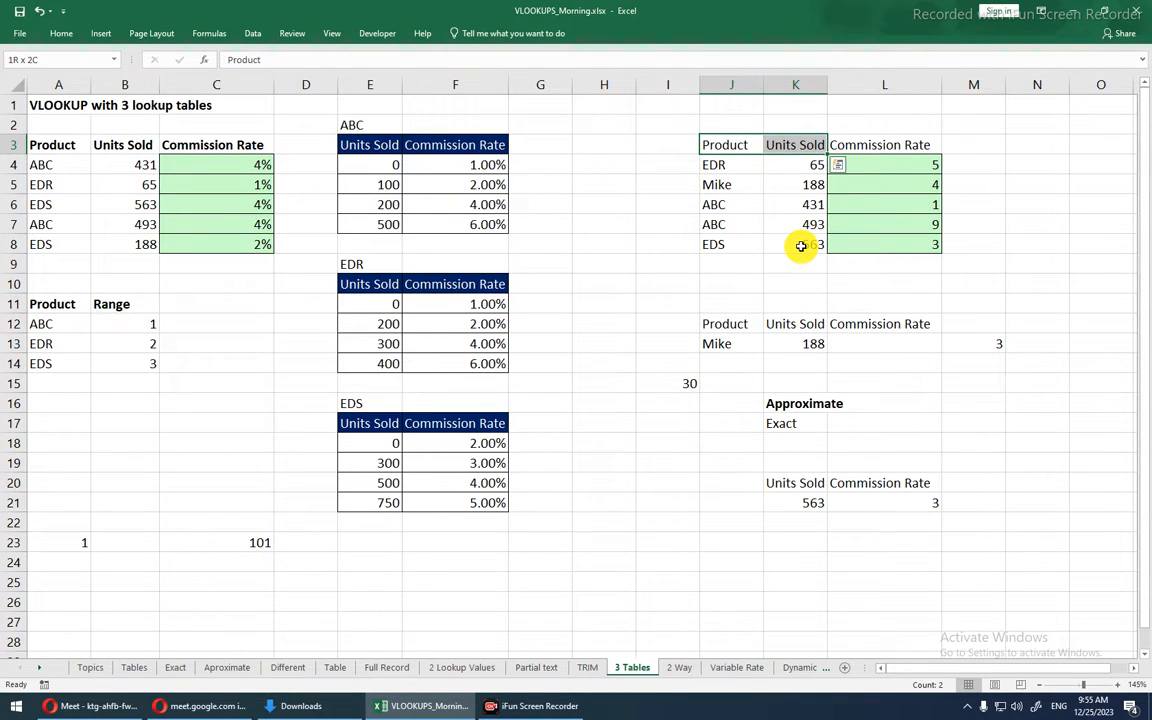
key("shift+Down")
key("shift+Down")
key("shift+Down")
key("shift+Down")
key("shift+Down")
key("ctrl+c")
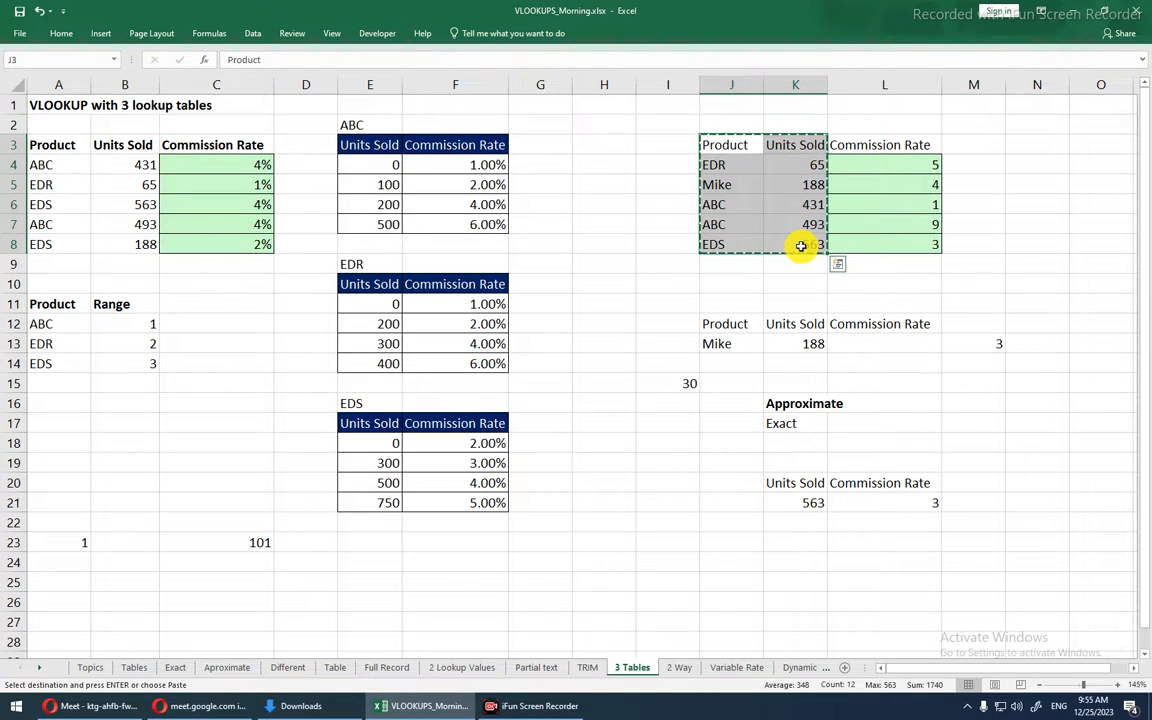
scroll(242, 424, "down", 3)
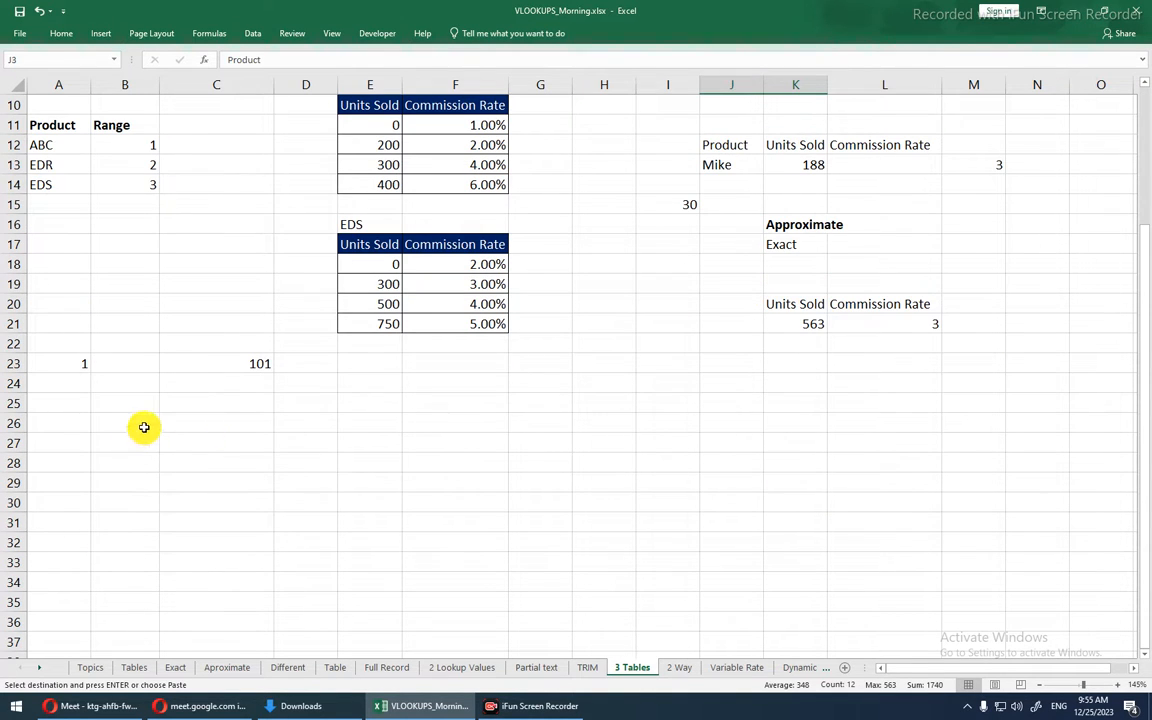
left_click(197, 422)
left_click(213, 442)
key("Escape")
left_click(219, 405)
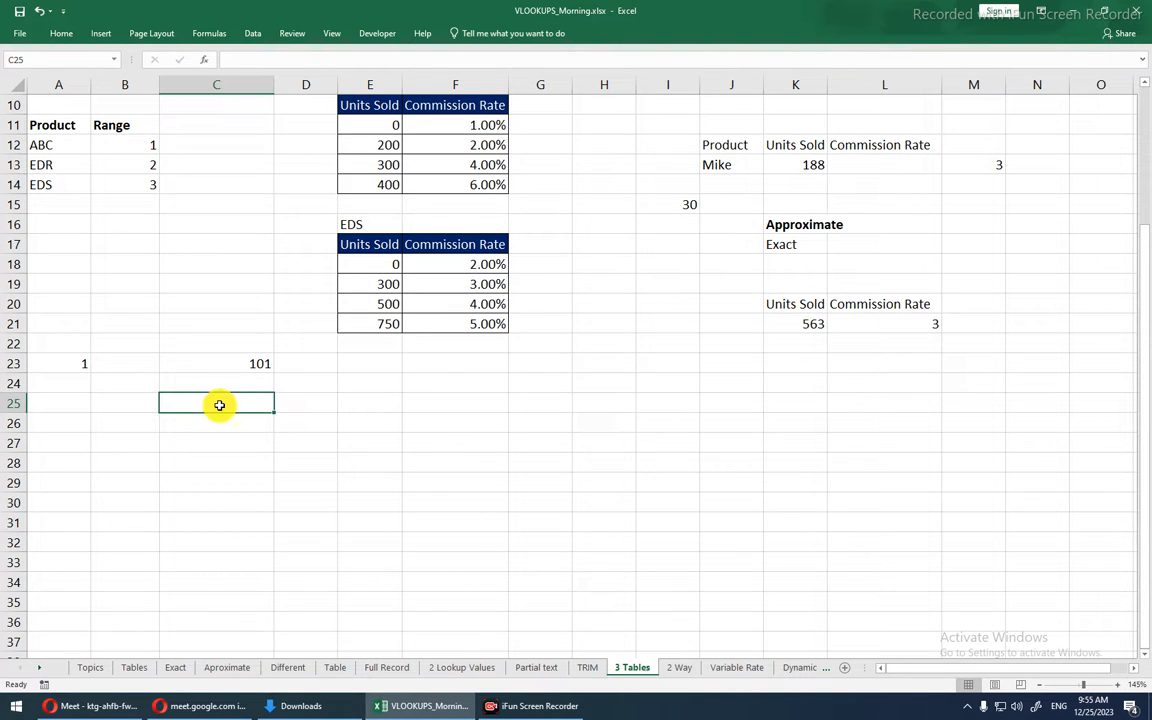
- Copy the Product, Units Sold and Commission Rate table from J3:L8 and paste it at C27
scroll(638, 244, "up", 3)
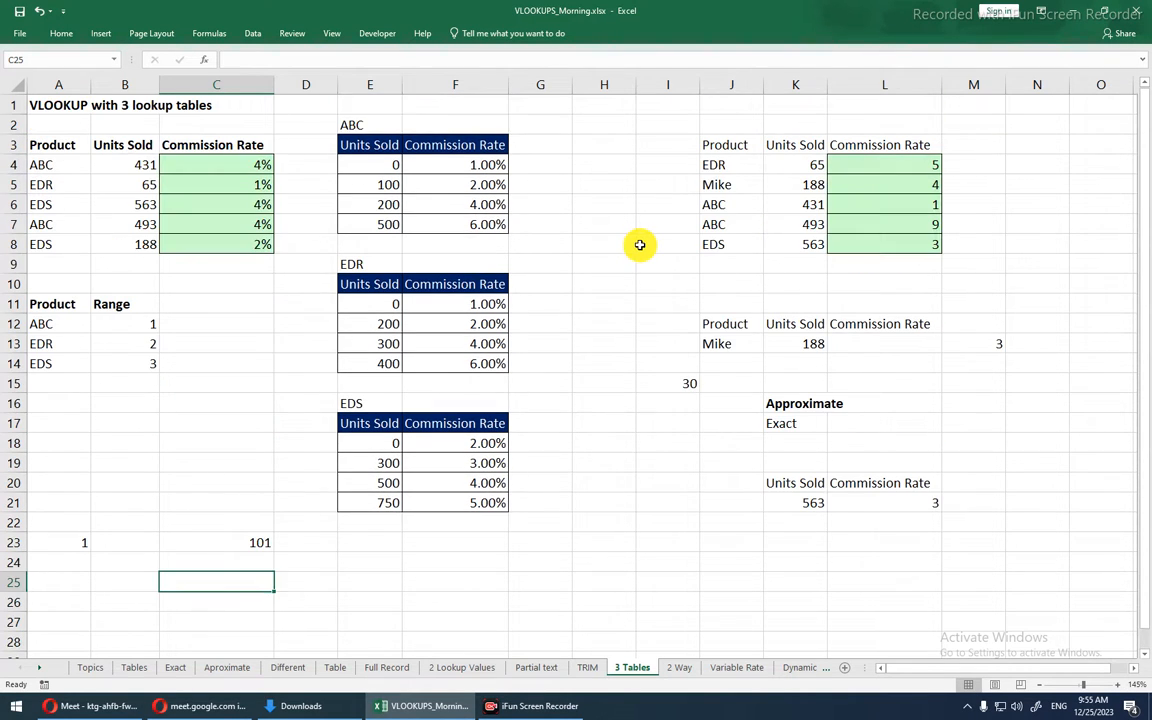
left_click(731, 143)
key("shift+Right")
key("shift+Down")
key("shift+Down")
key("shift+Down")
key("shift+Down")
key("shift+Down")
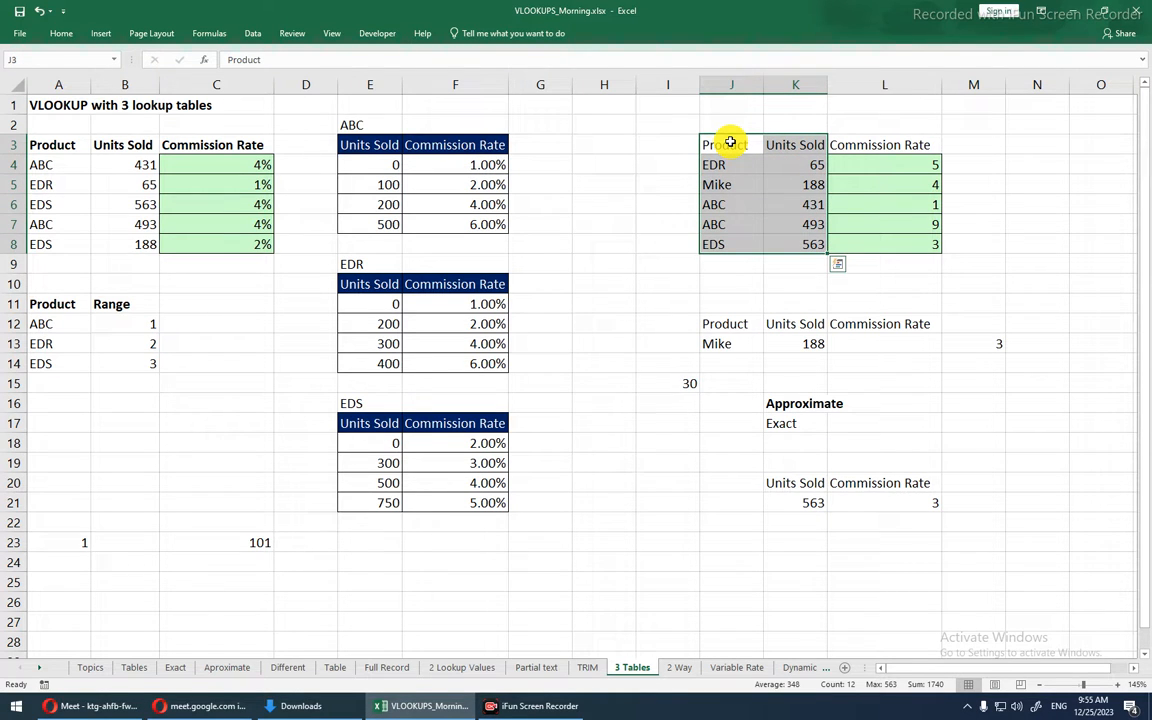
key("shift+Right")
key("ctrl+c")
scroll(600, 330, "down", 3)
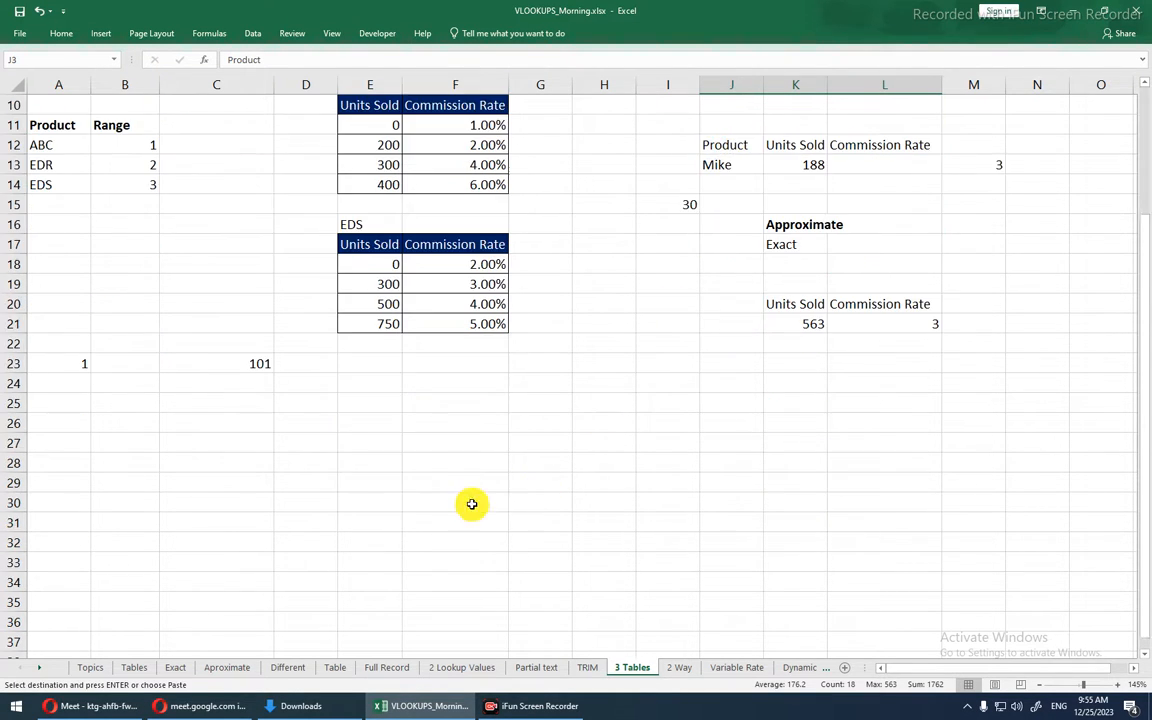
left_click(243, 437)
key("ctrl+v")
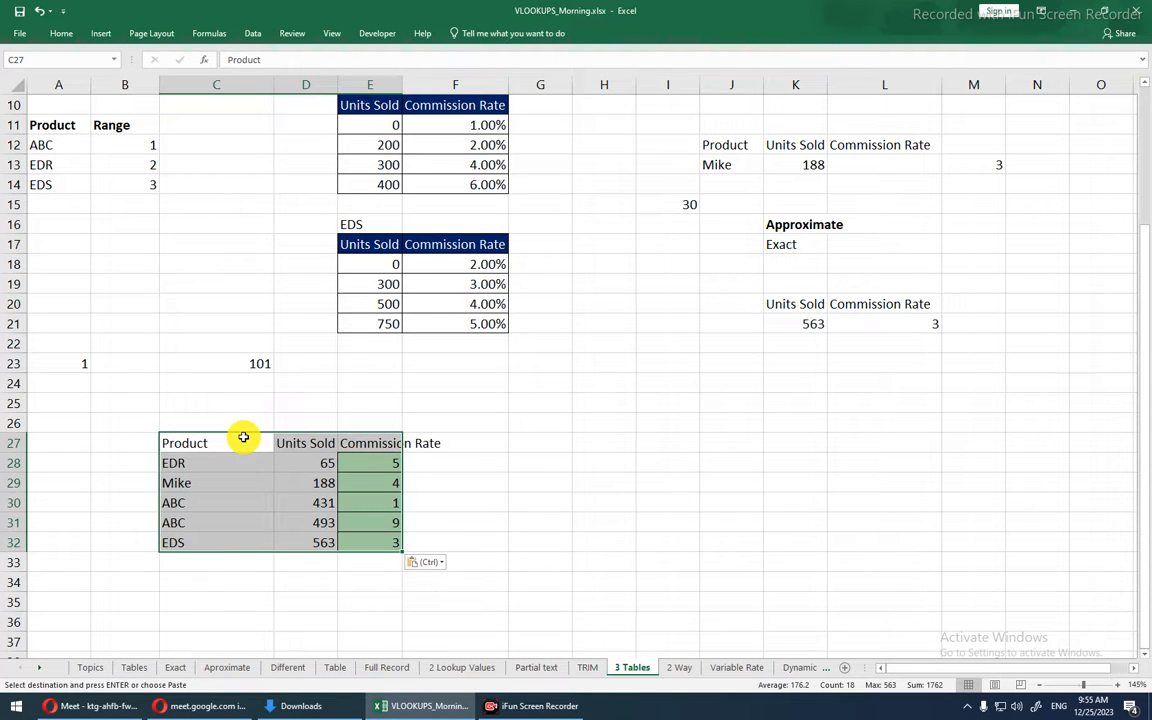
left_click(230, 500)
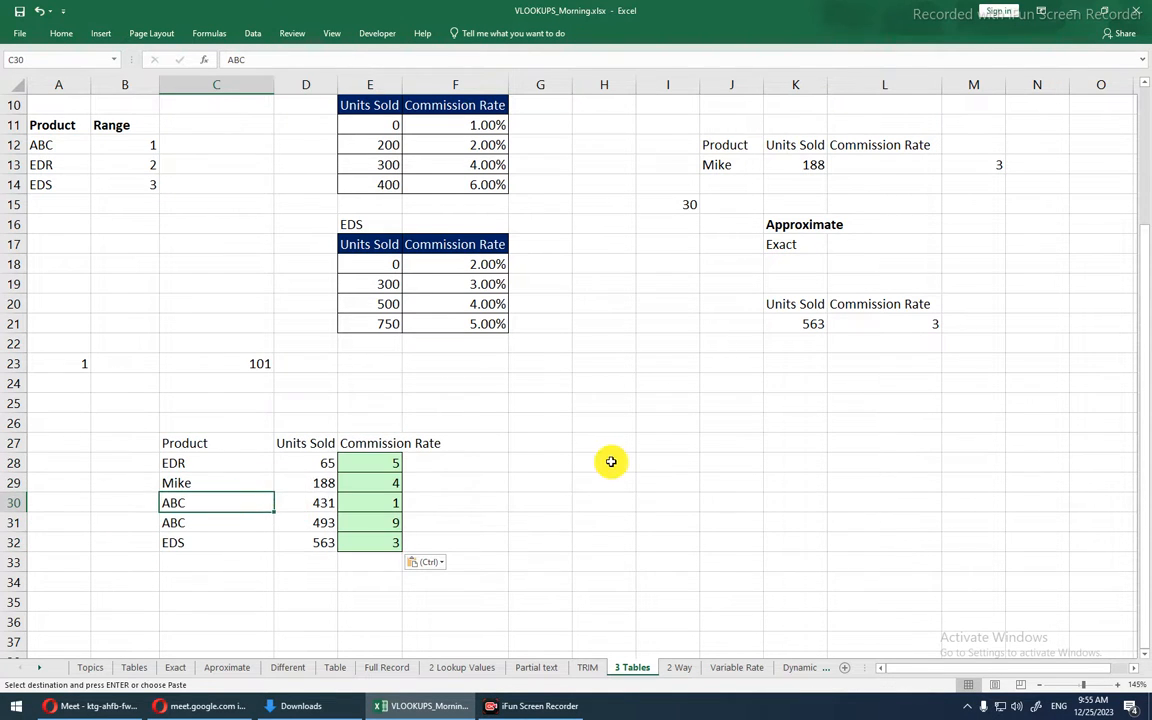
left_click(606, 501)
scroll(610, 490, "up", 2)
scroll(606, 482, "up", 2)
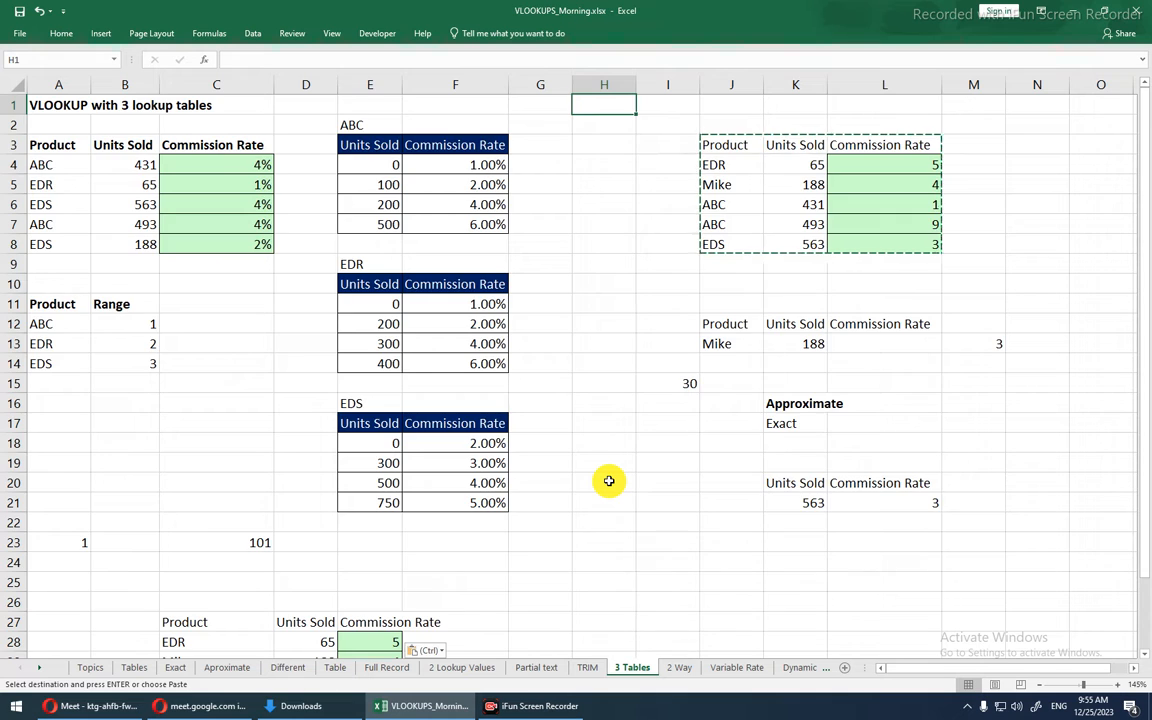
scroll(604, 486, "down", 5)
scroll(582, 420, "up", 5)
key("Escape")
scroll(578, 400, "down", 3)
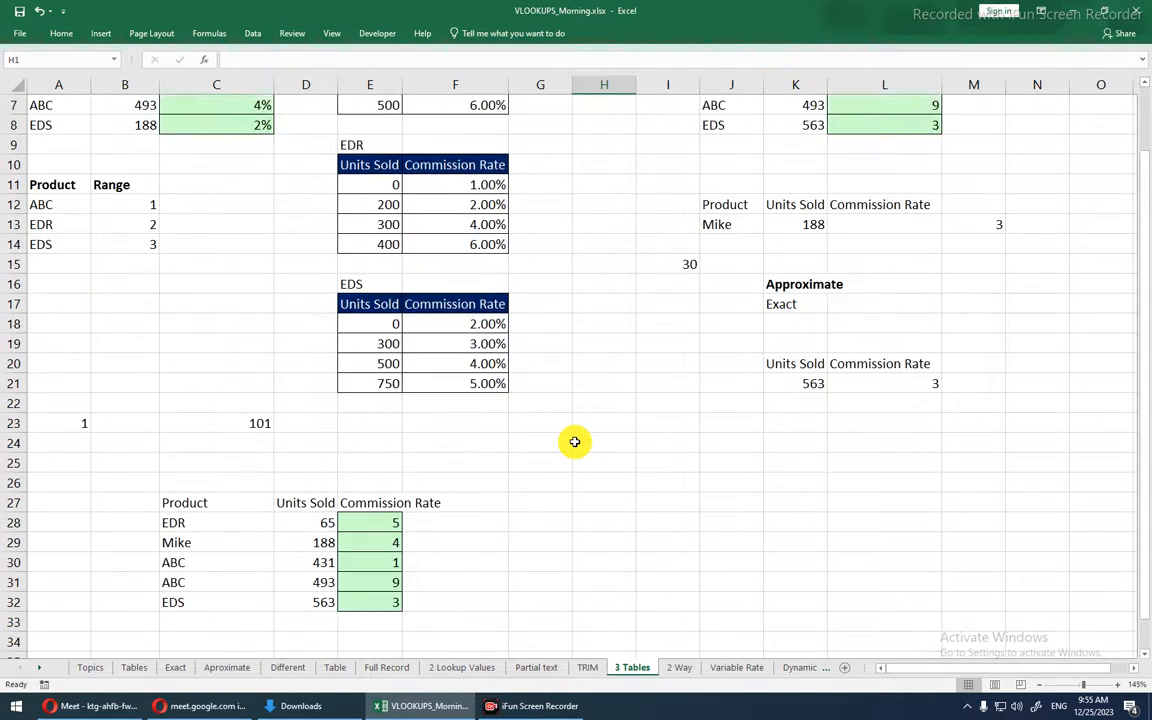
- Enter ABC as the lookup value in G29 beside the pasted table, and replace it with EDS
left_click(572, 487)
left_click(540, 485)
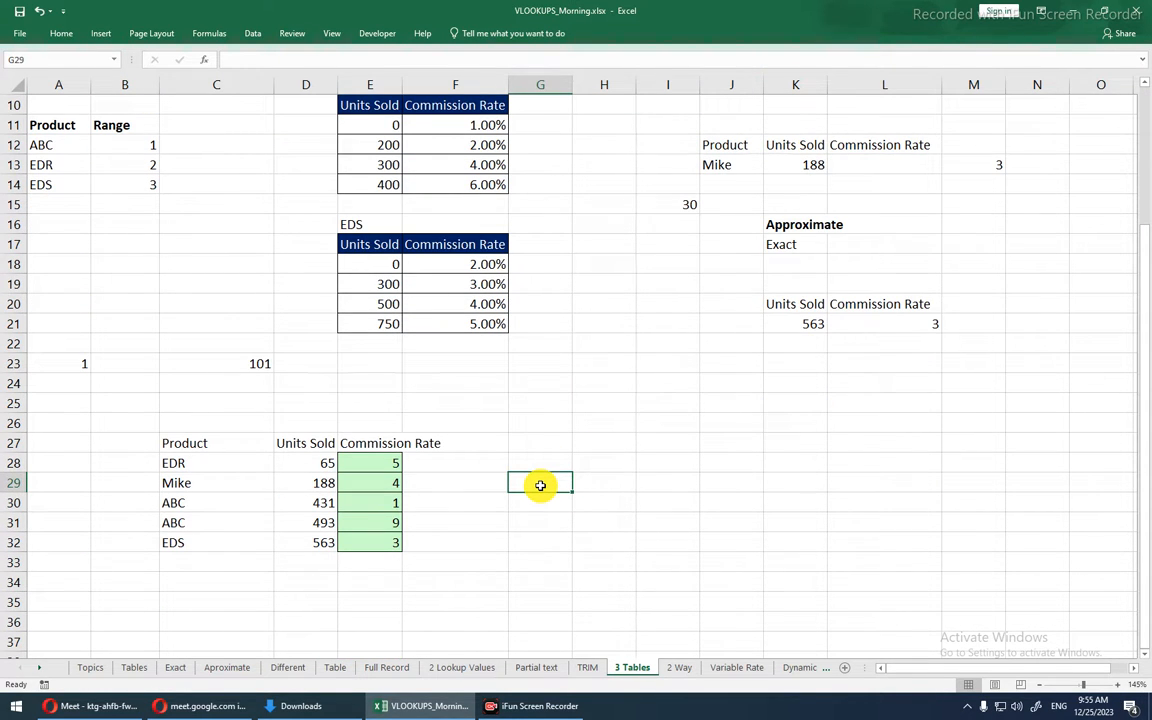
double_click(540, 485)
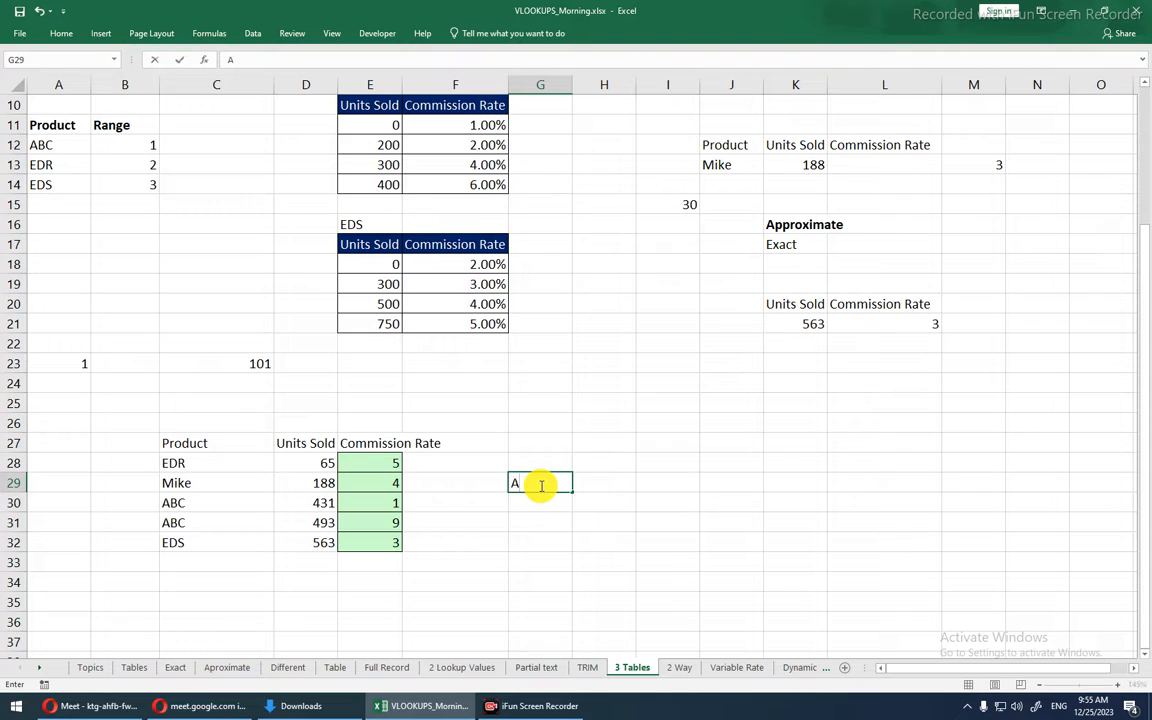
key("Tab")
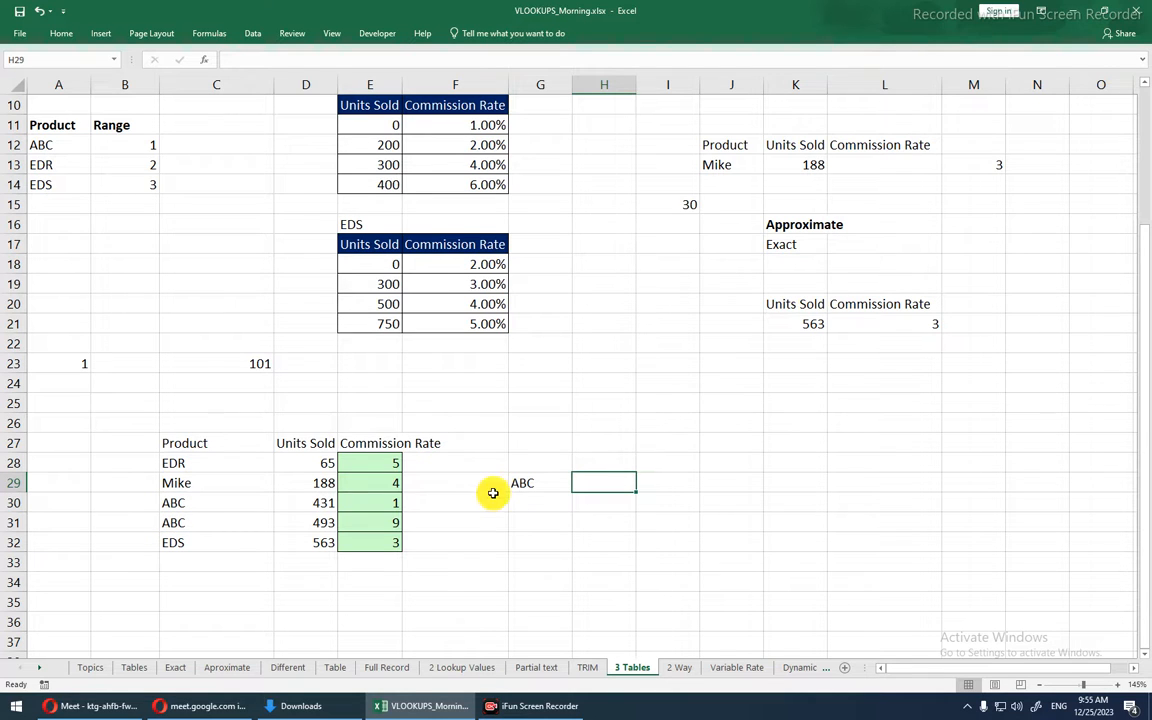
left_click(533, 483)
type("EDS")
key("Tab")
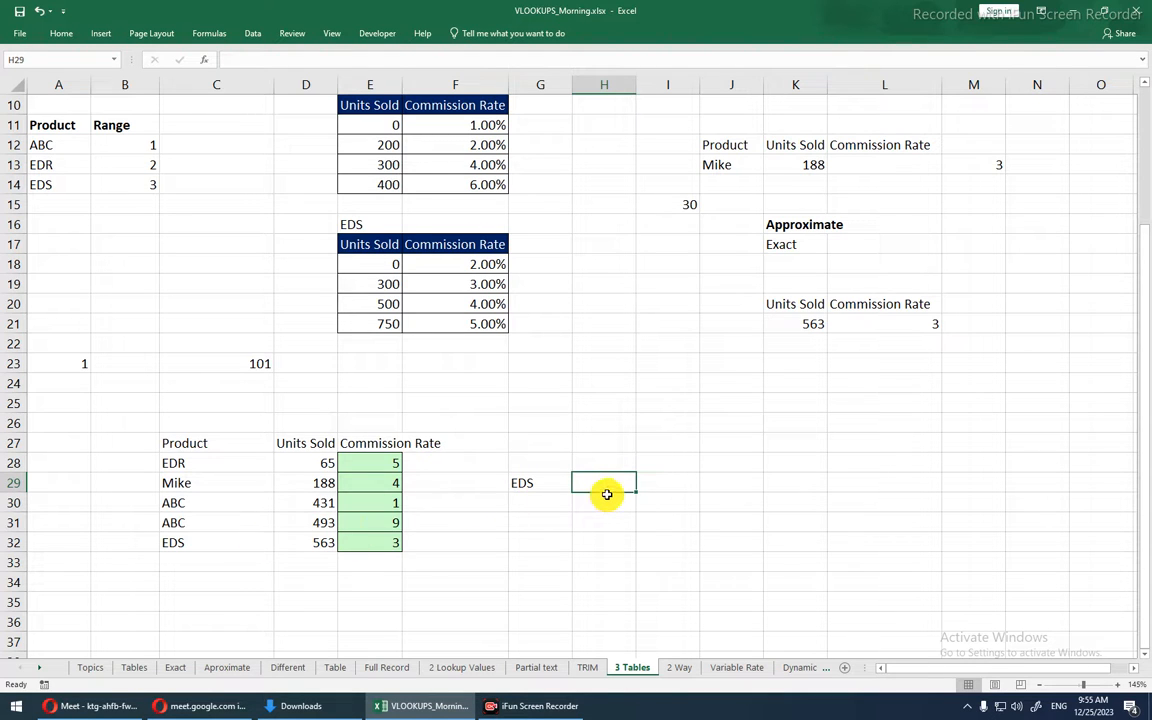
- Enter =LOOKUP(G29,C28:C32,E28:E32) in H29 to return the commission rate, and review its references
type("=")
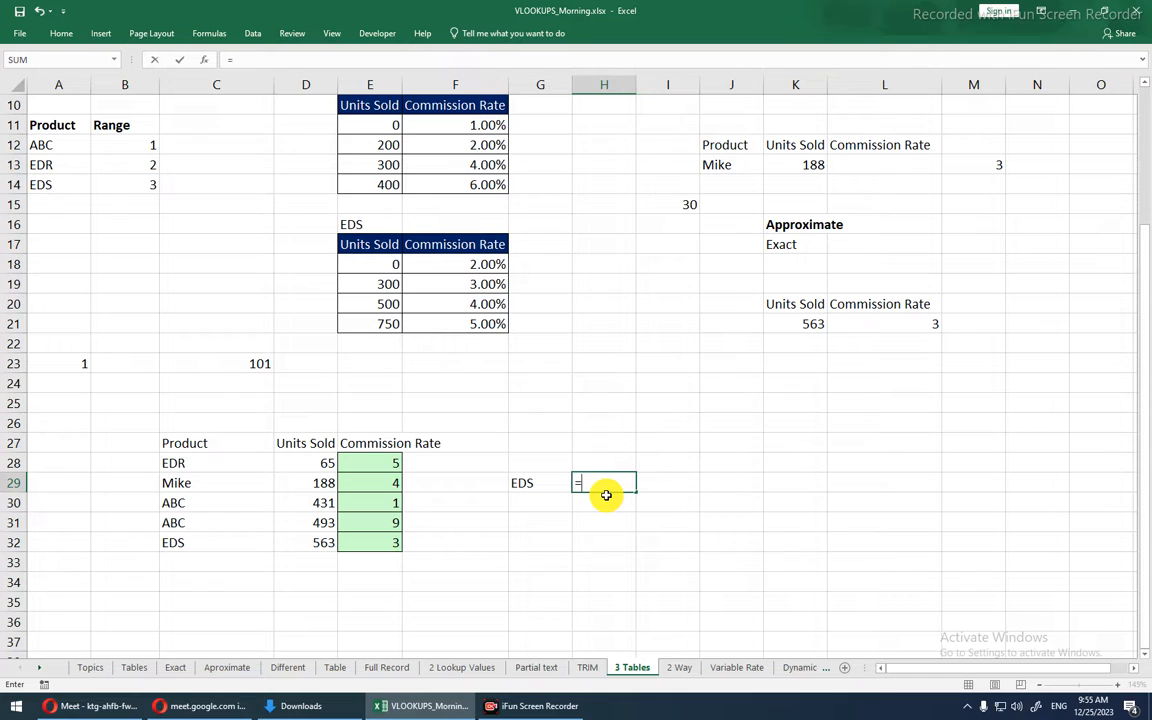
type("look")
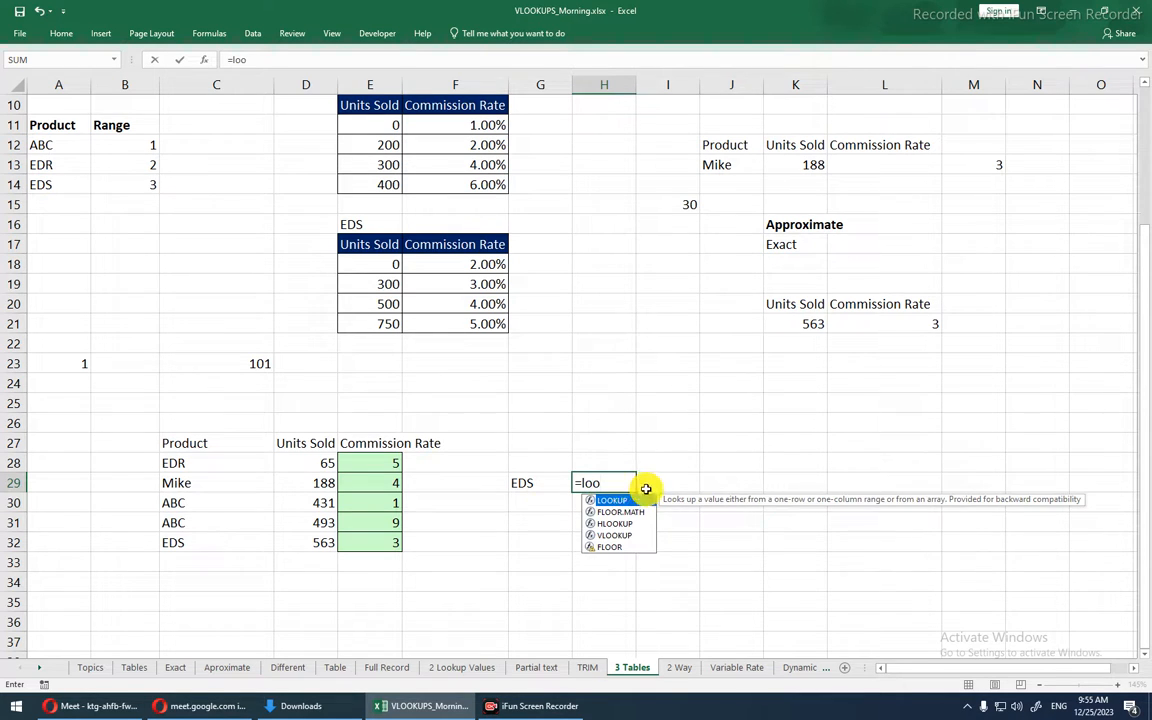
key("Tab")
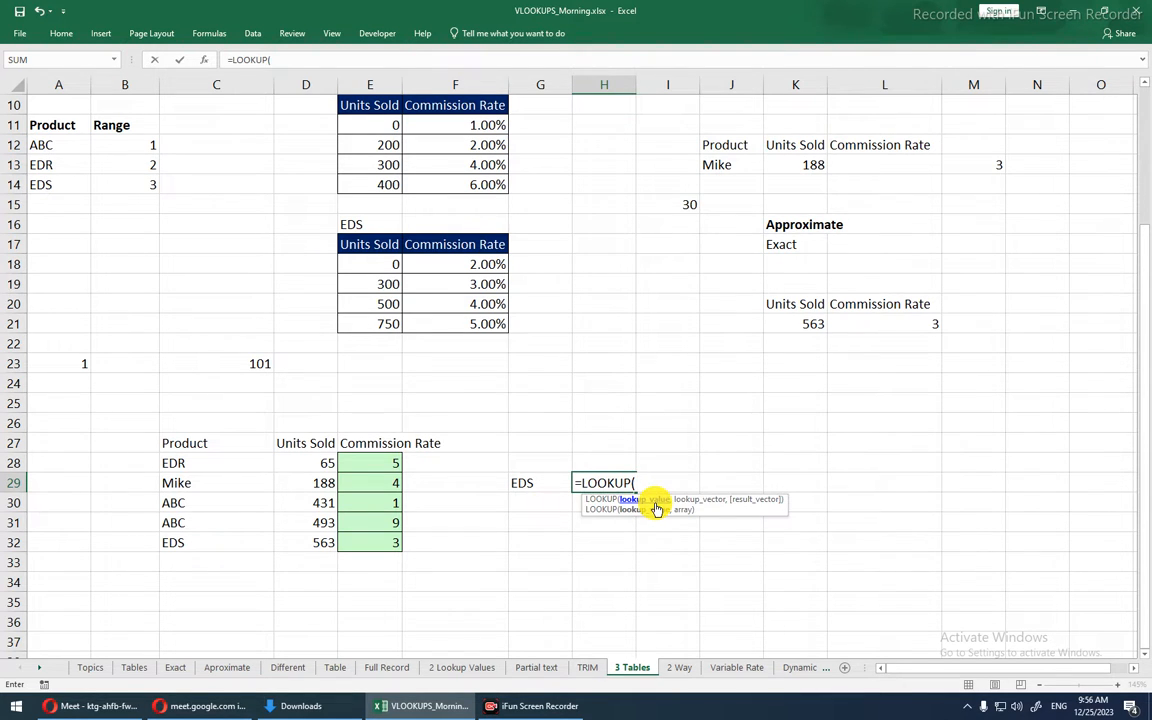
left_click(559, 487)
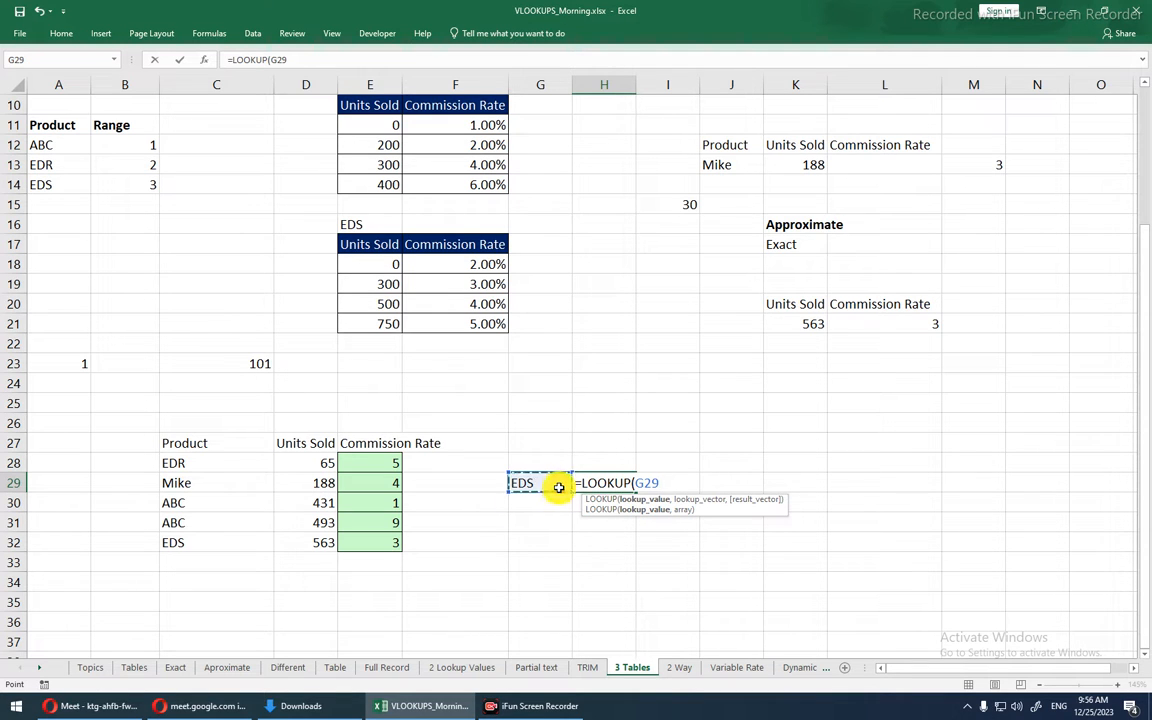
type(",")
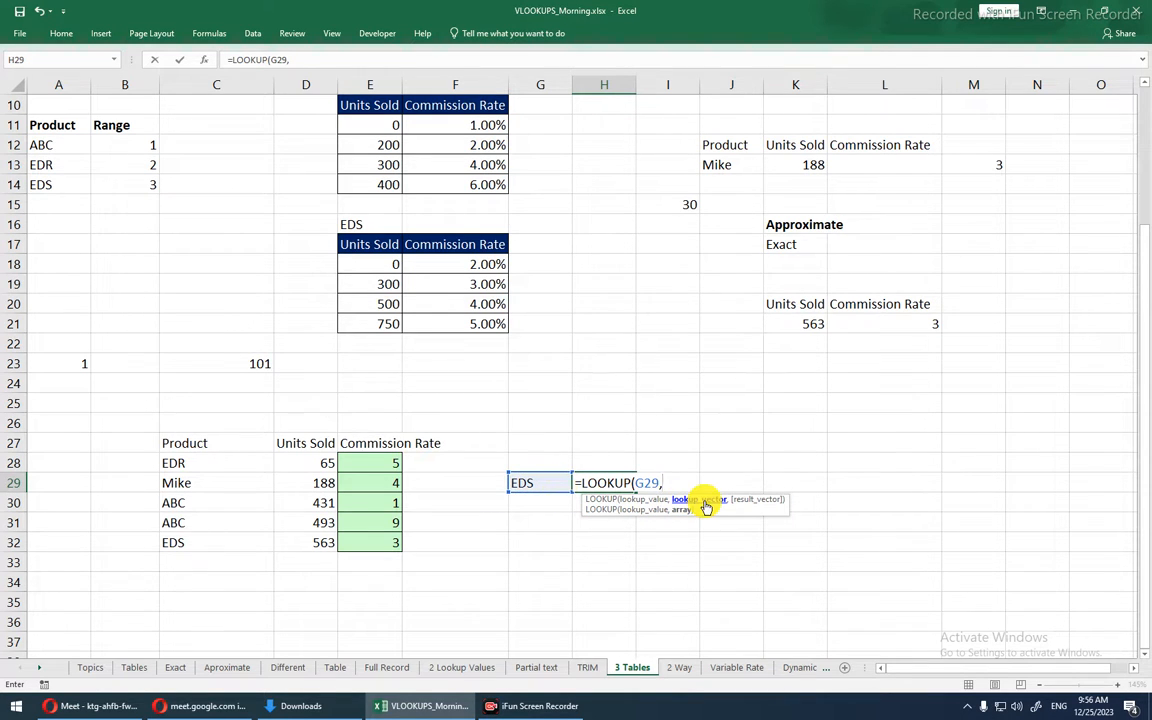
left_click(195, 464)
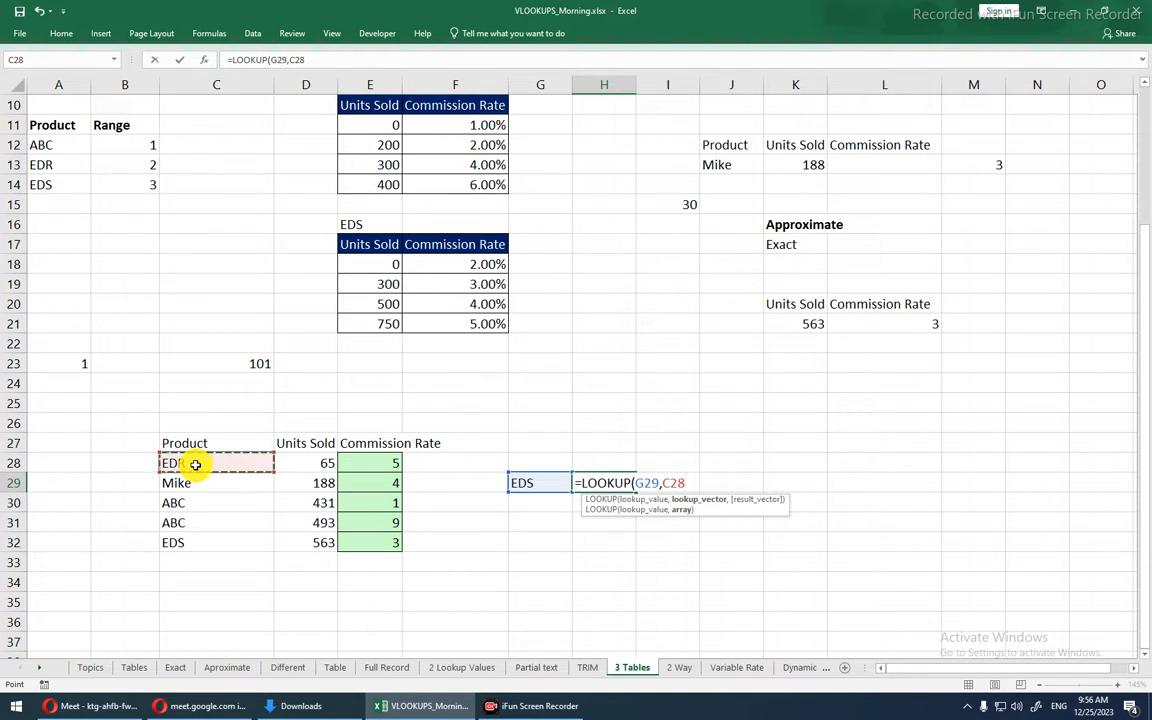
key("ctrl+shift+Down")
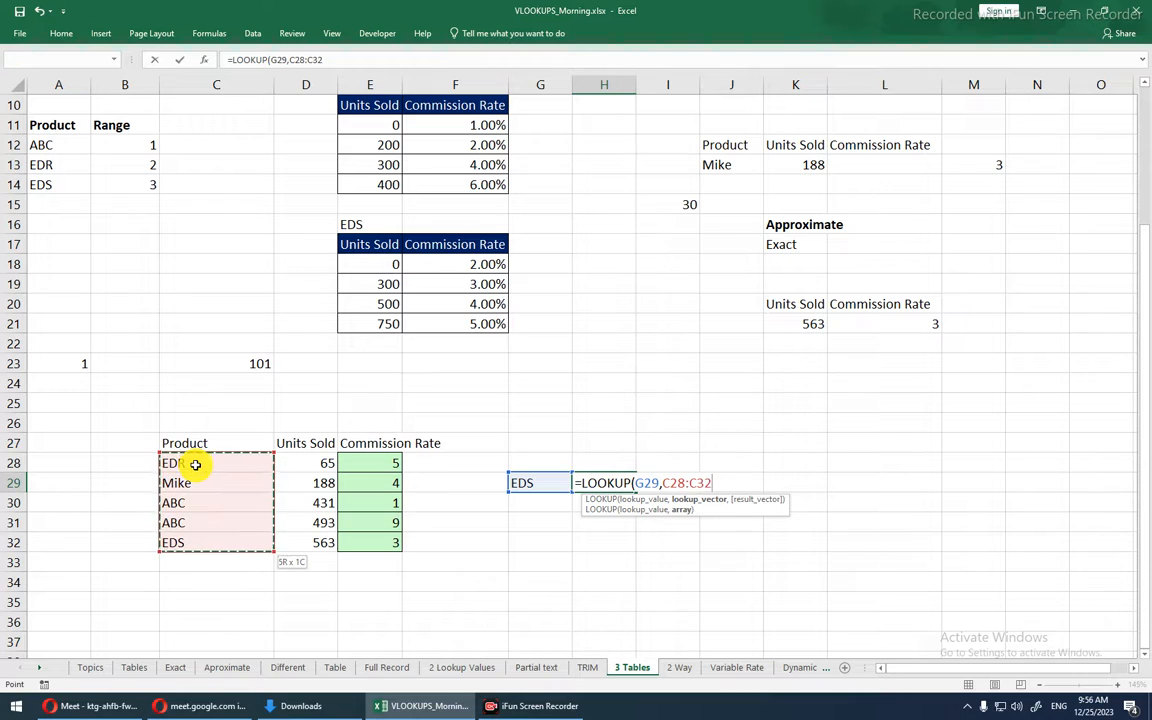
type(",")
left_click_drag(360, 465, 365, 535)
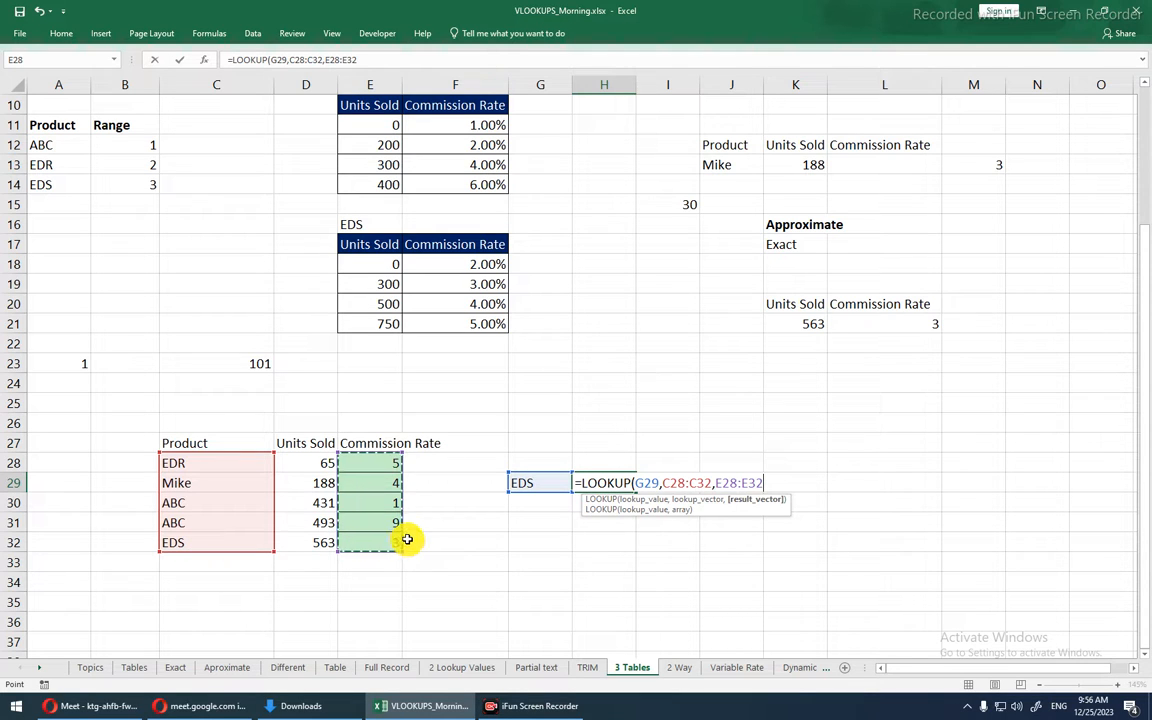
key("Return")
key("Up")
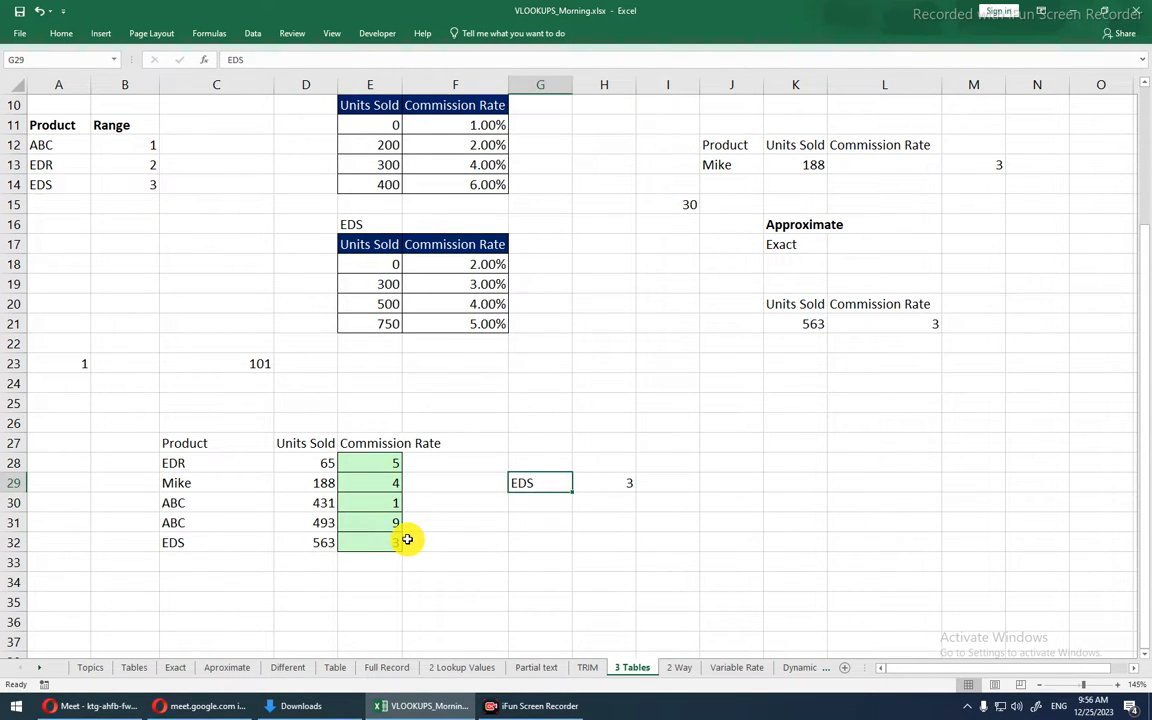
key("Right")
key("F2")
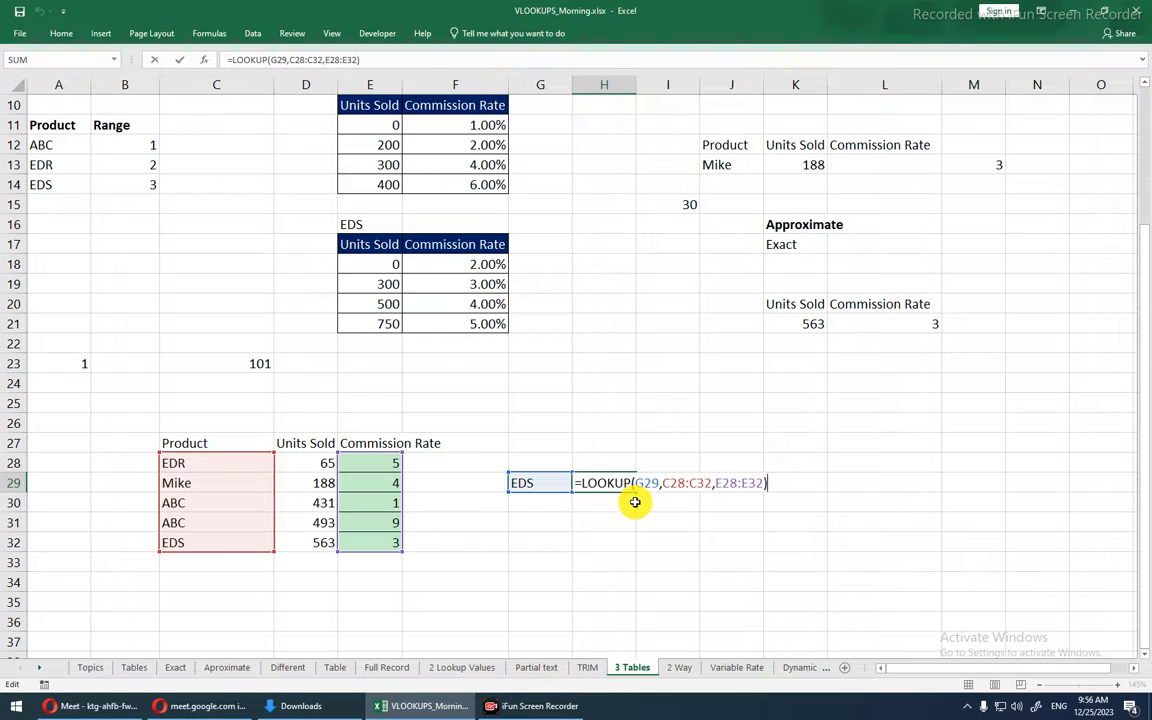
key("ctrl+Return")
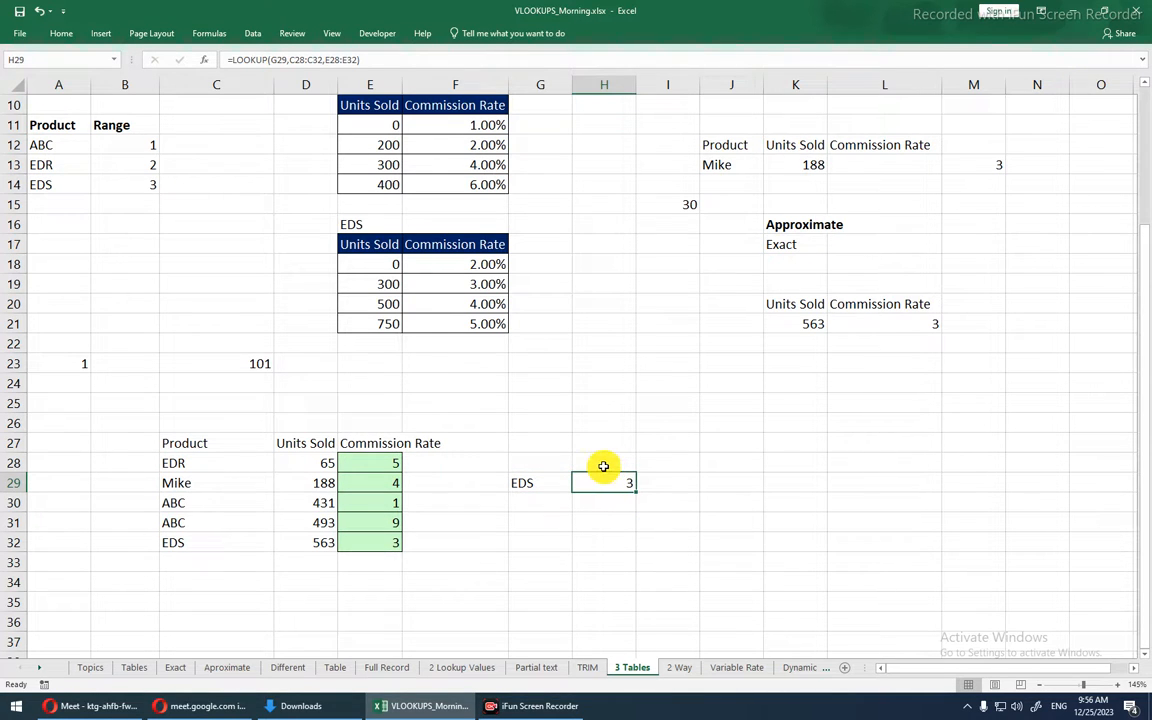
- Copy the Product heading from C27 to G28 and the Commission Rate heading from E27 to H28
left_click(202, 443)
key("ctrl+c")
left_click(535, 462)
key("ctrl+v")
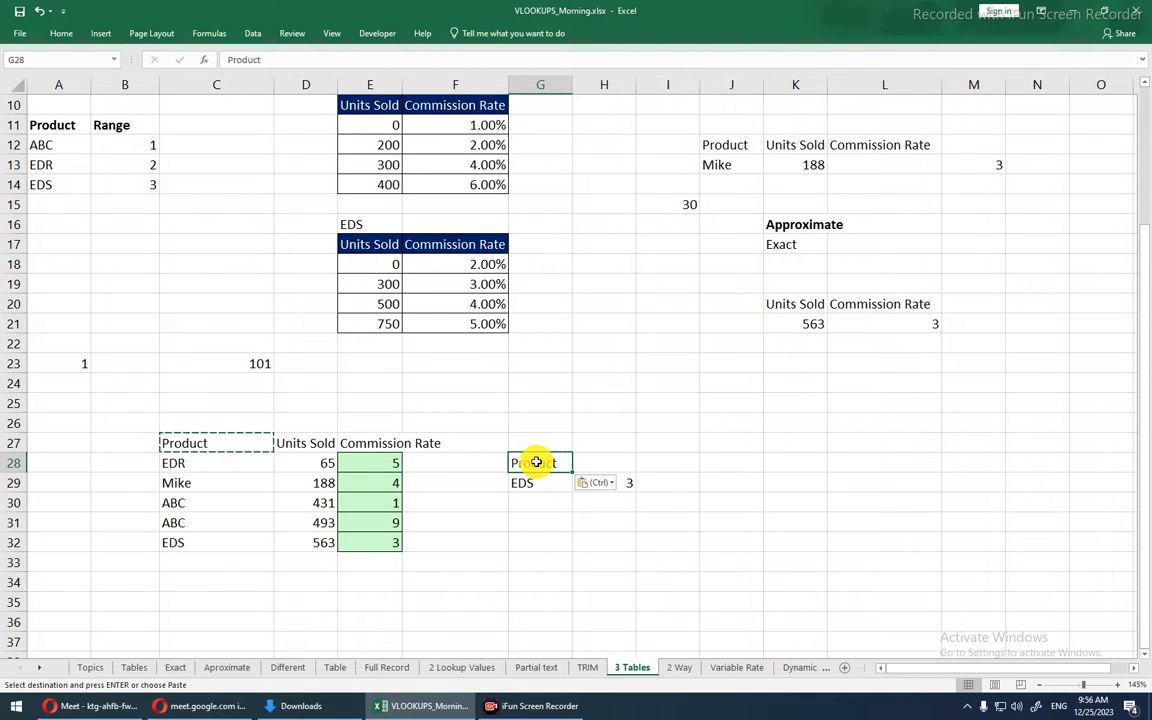
double_click(396, 443)
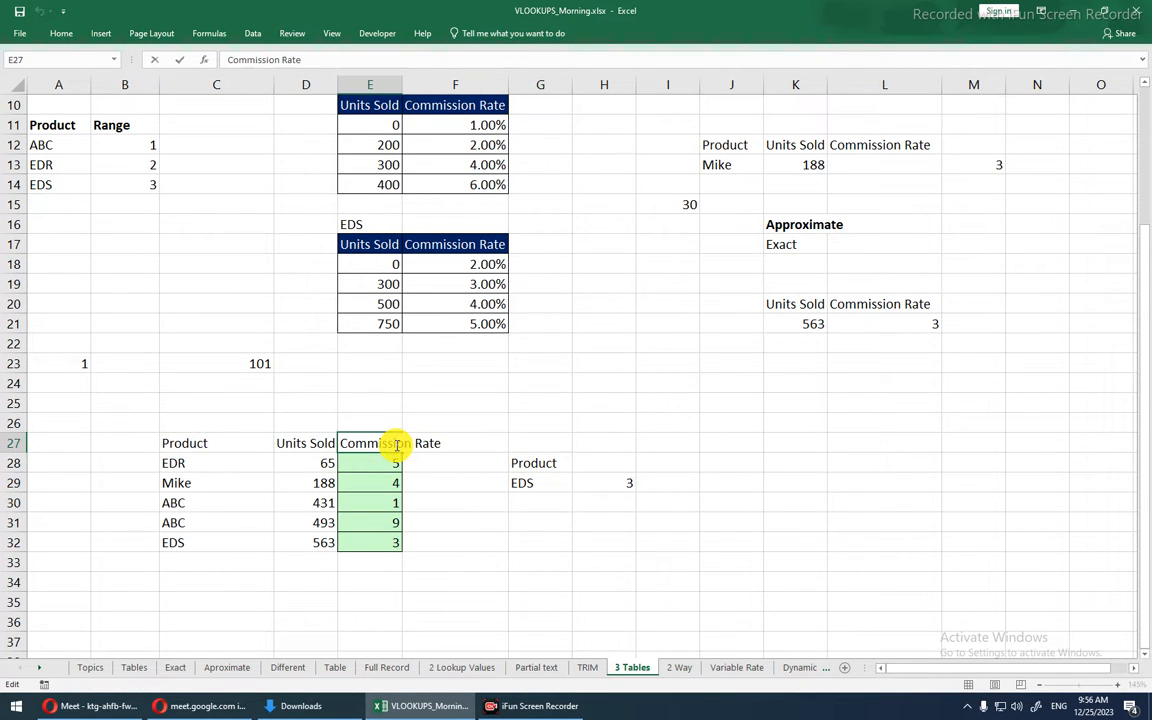
left_click(450, 480)
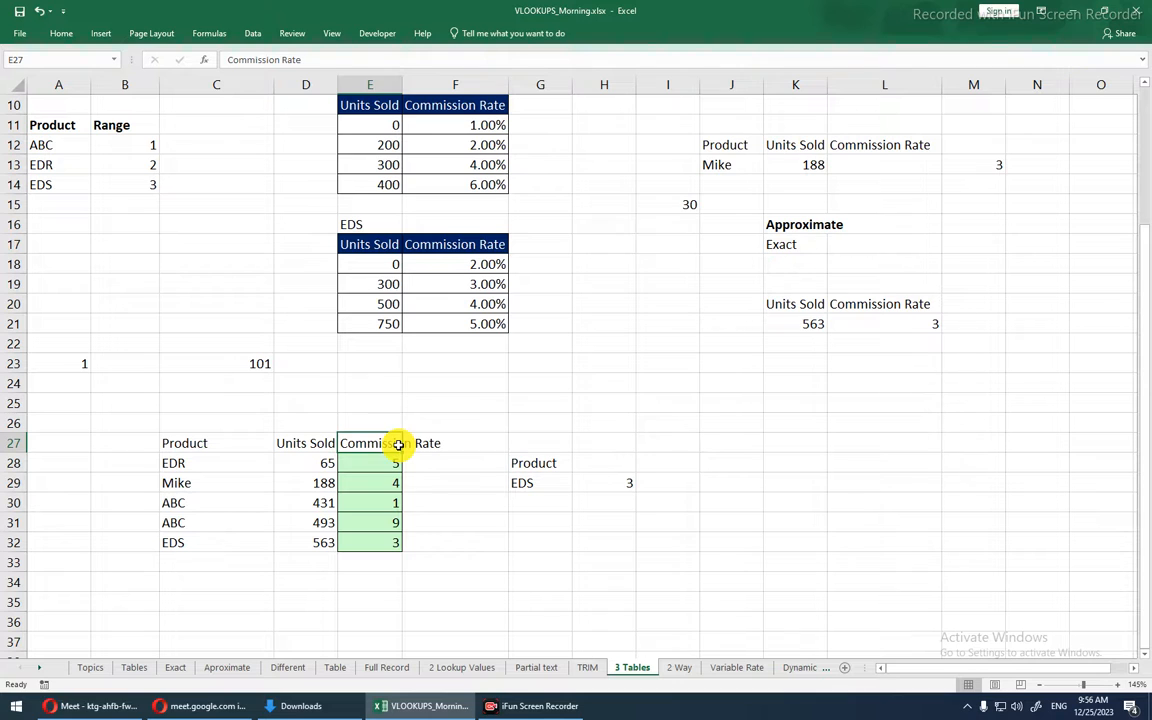
key("ctrl+c")
left_click(578, 461)
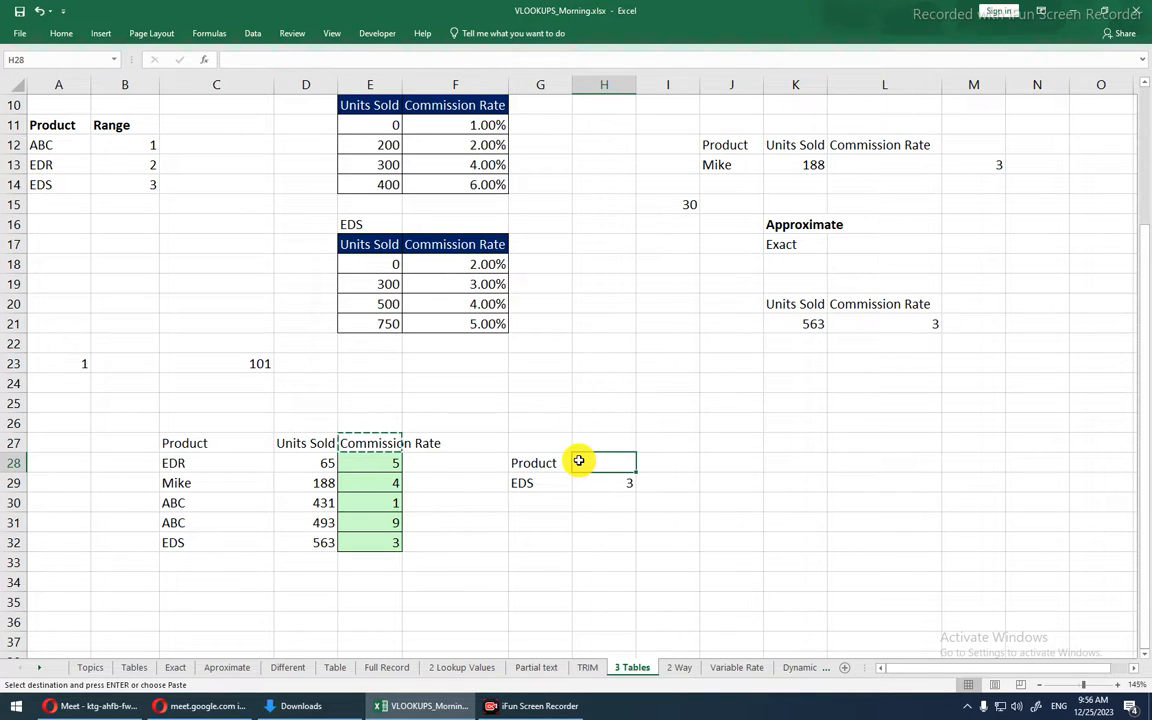
key("ctrl+v")
- Make the headings in G28:I28 bold and fit column H's width to its contents
left_click_drag(560, 463, 515, 466)
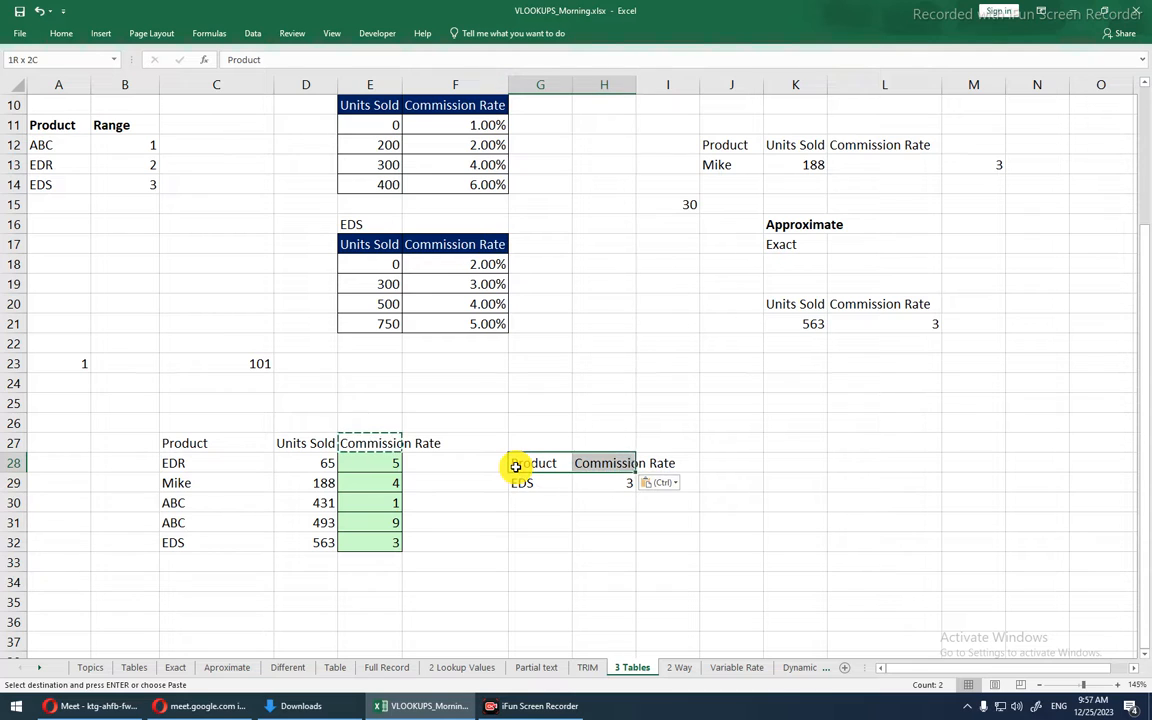
key("shift+Right")
key("ctrl+b")
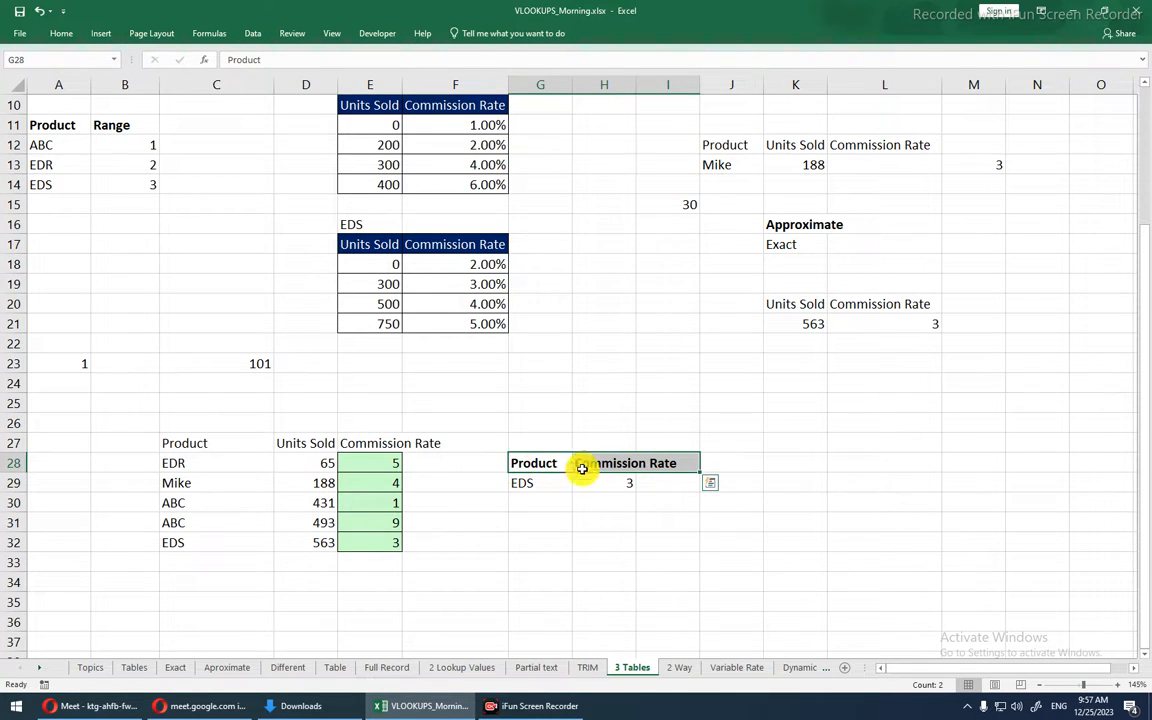
double_click(636, 83)
left_click(635, 83)
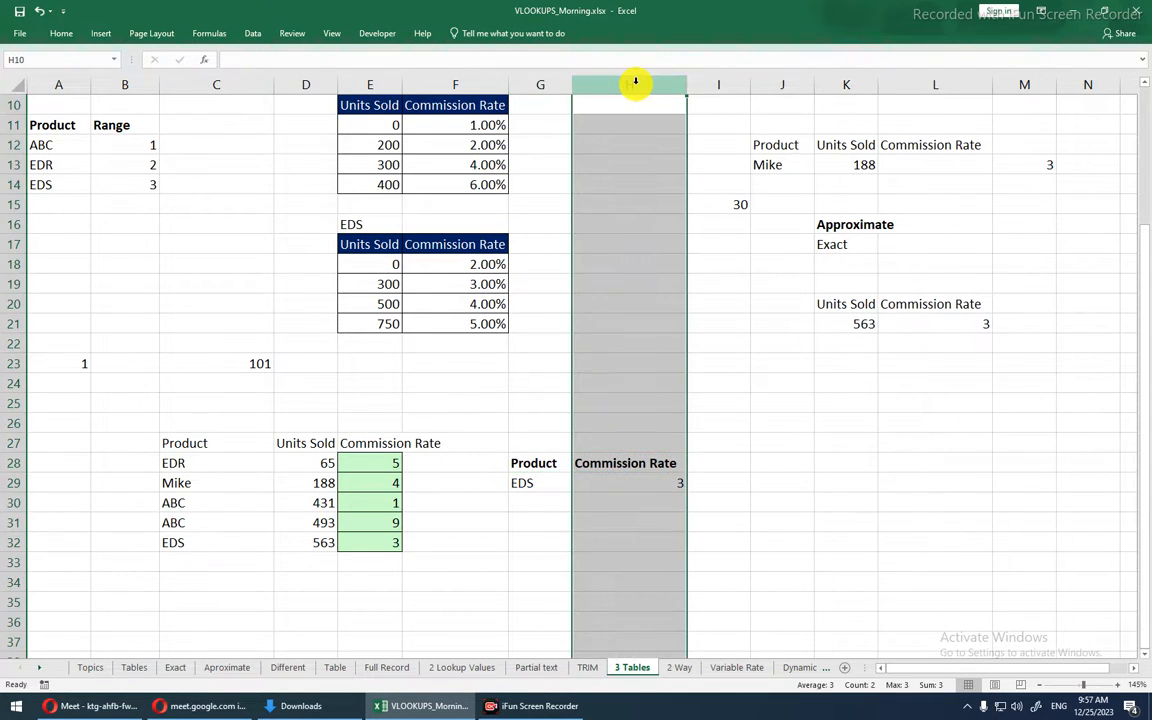
- Add the heading Units Sold in I28
left_click(716, 462)
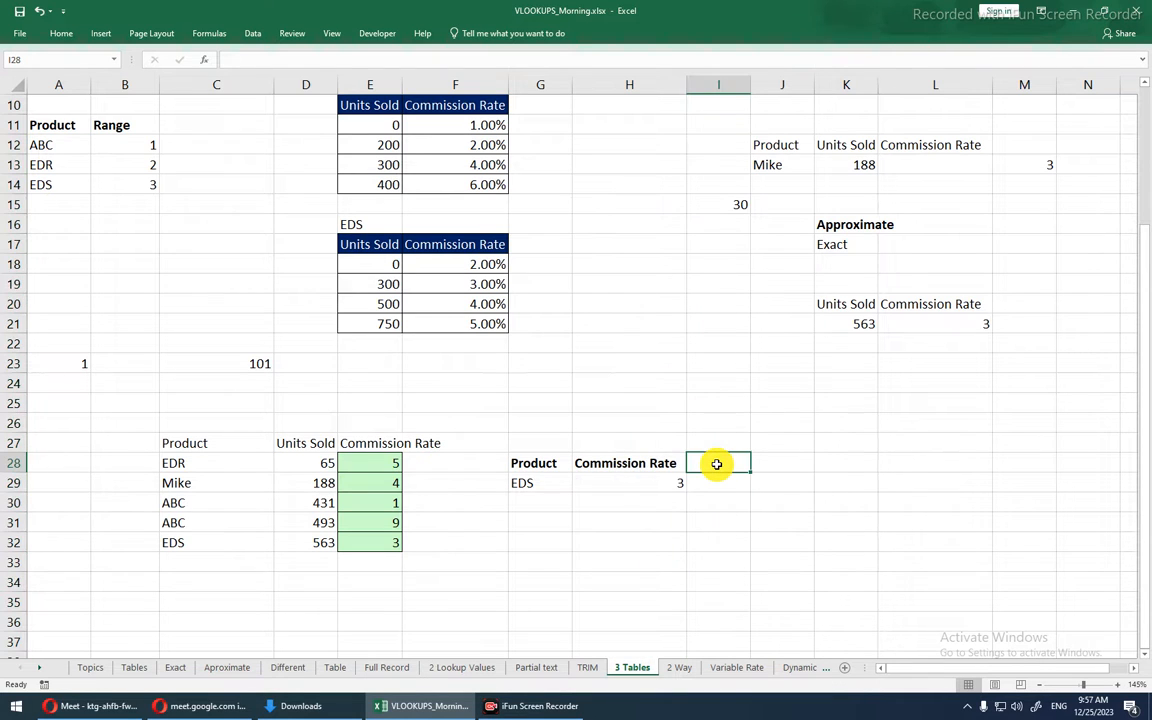
type("Uni")
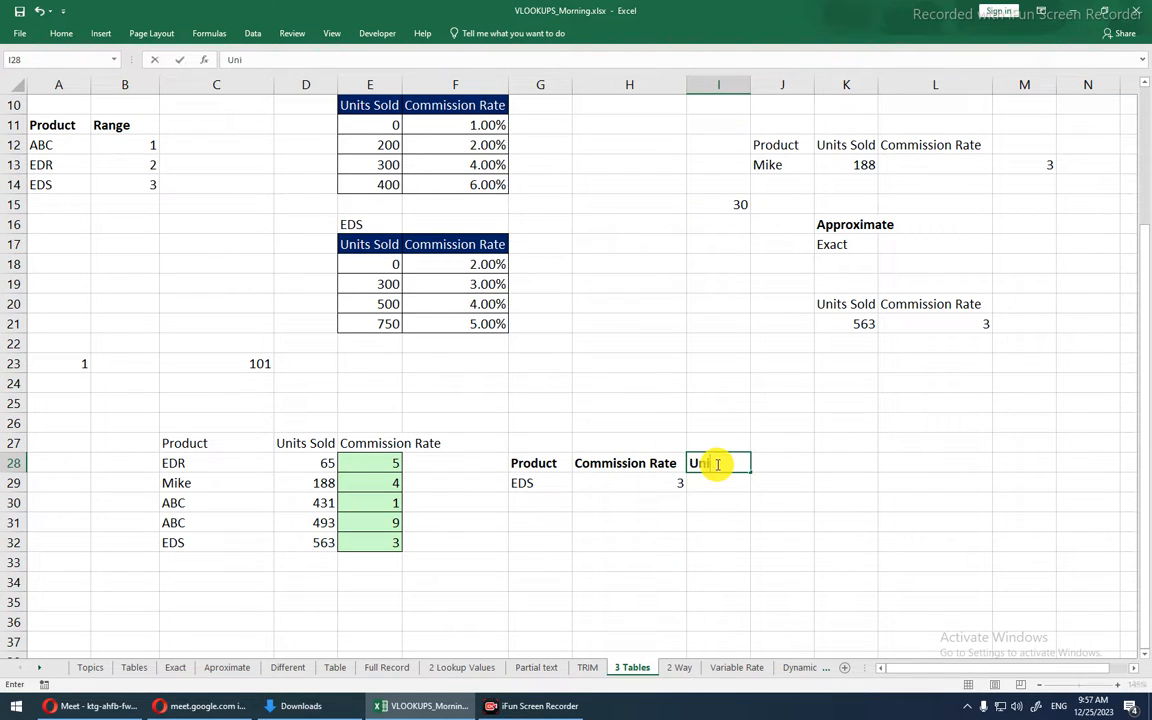
type("ts Sold")
key("Return")
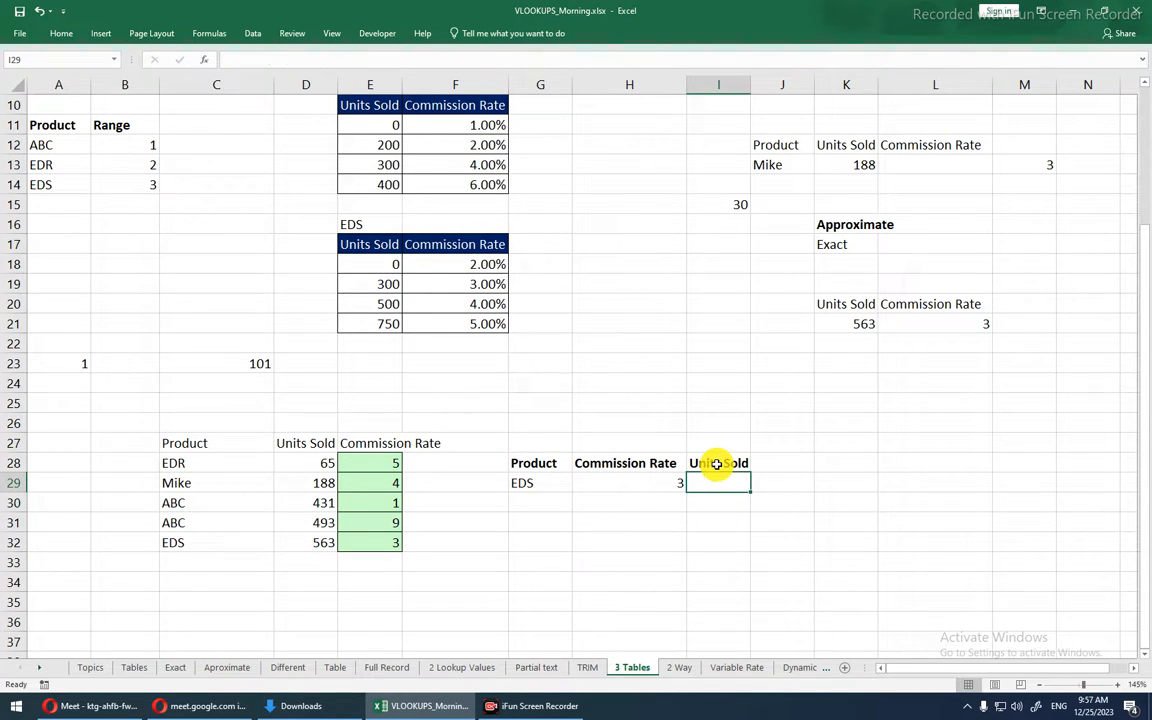
- Examine the lookup value and ranges used by the LOOKUP formula in H29
key("Left")
key("F2")
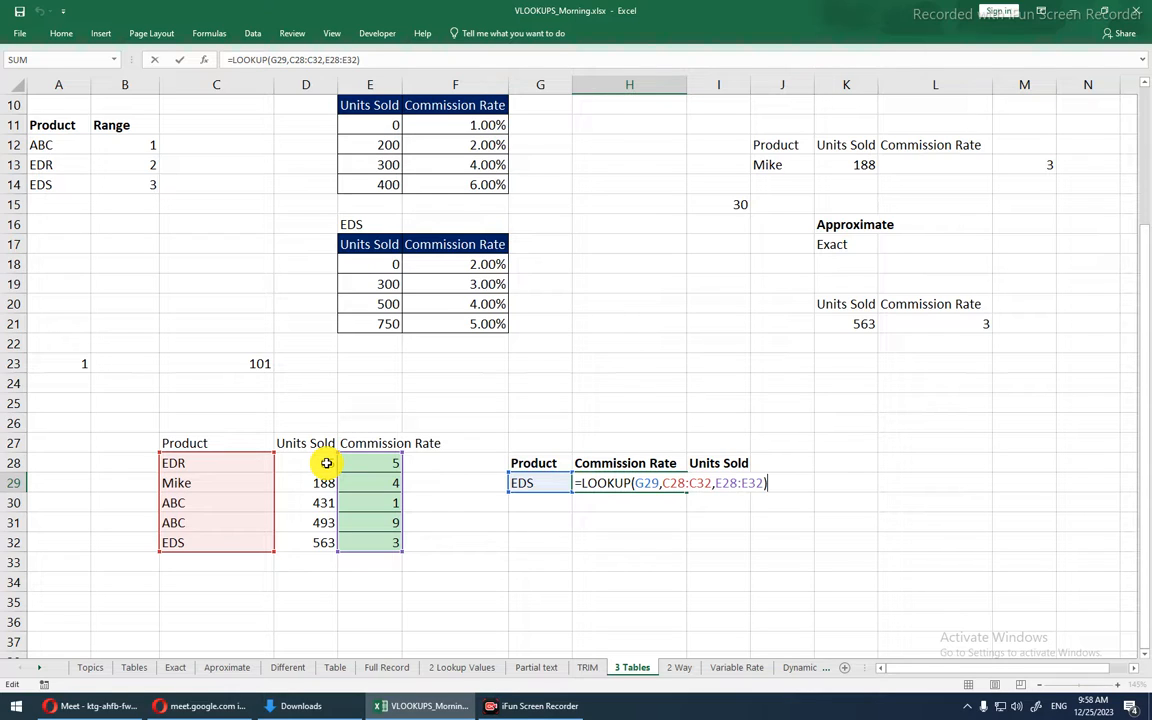
key("ctrl+Return")
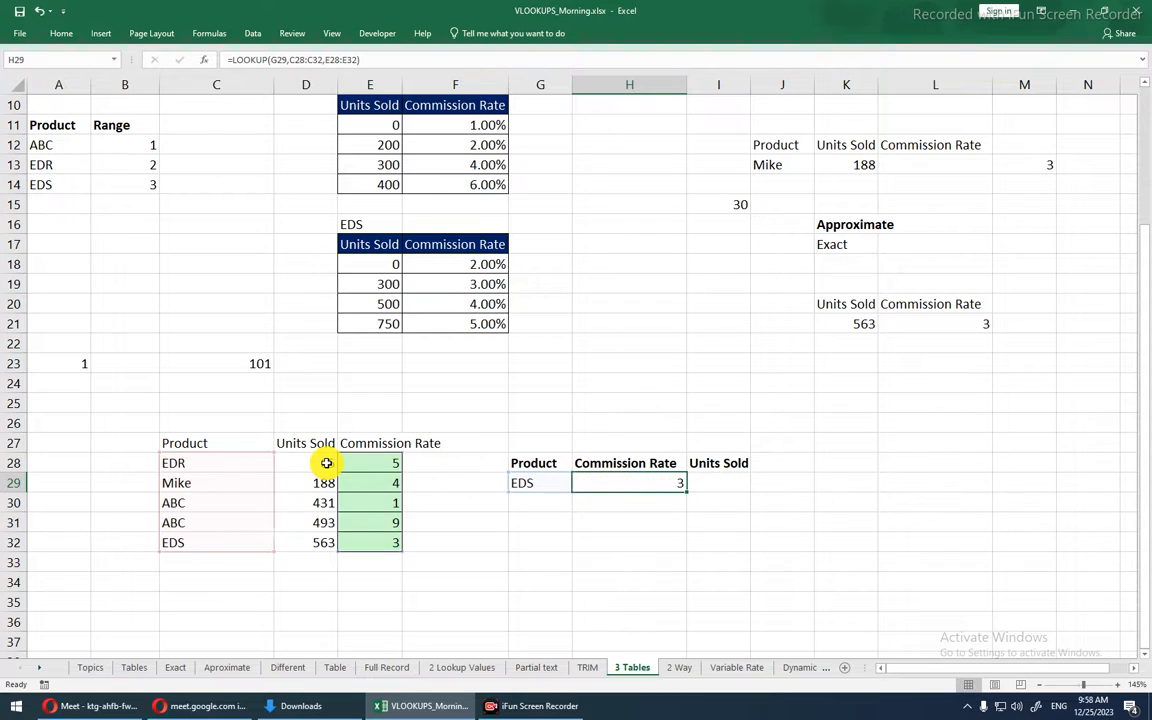
key("Right")
type("=choo")
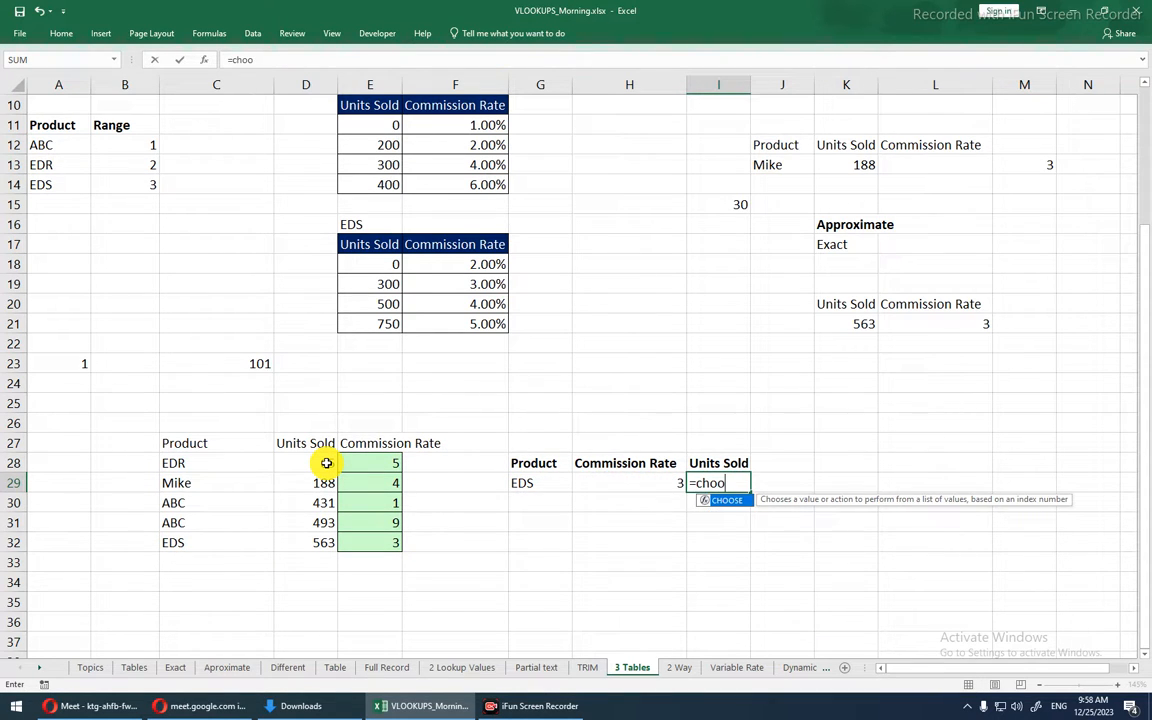
key("Tab")
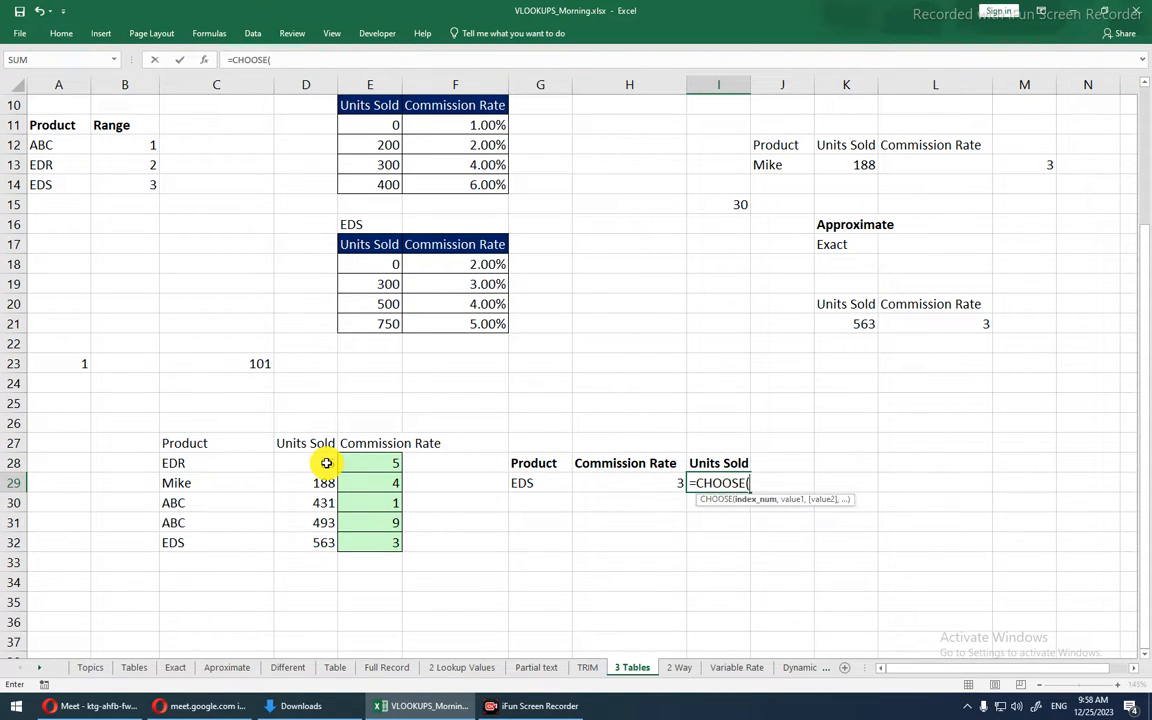
key("BackSpace")
key("BackSpace")
key("BackSpace")
key("BackSpace")
key("BackSpace")
key("BackSpace")
key("BackSpace")
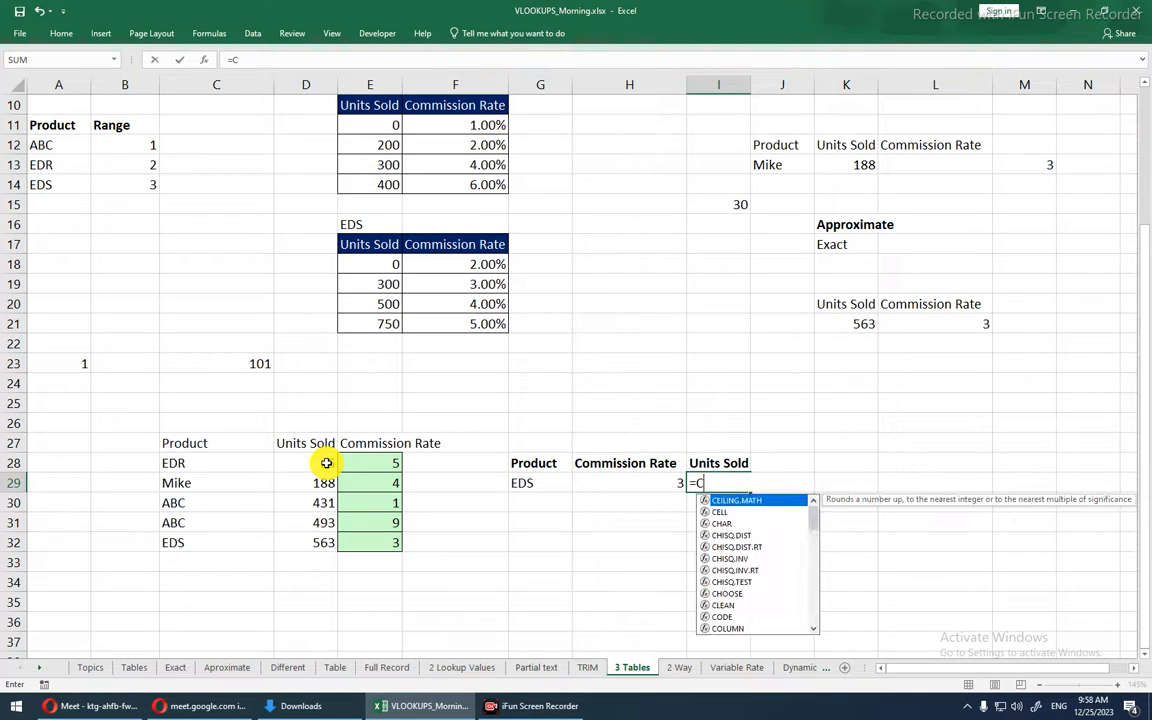
- Enter =LOOKUP(G29,C28:C32,D28:D32) in I29 to return the units sold for the product
type("look")
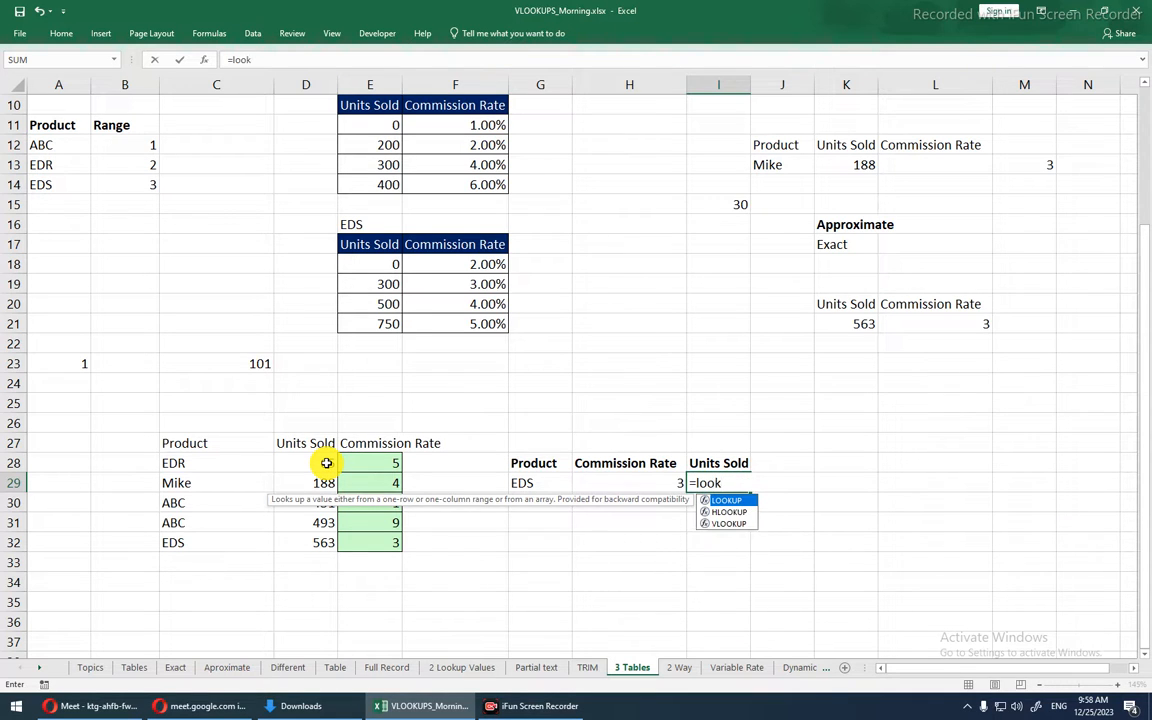
key("Tab")
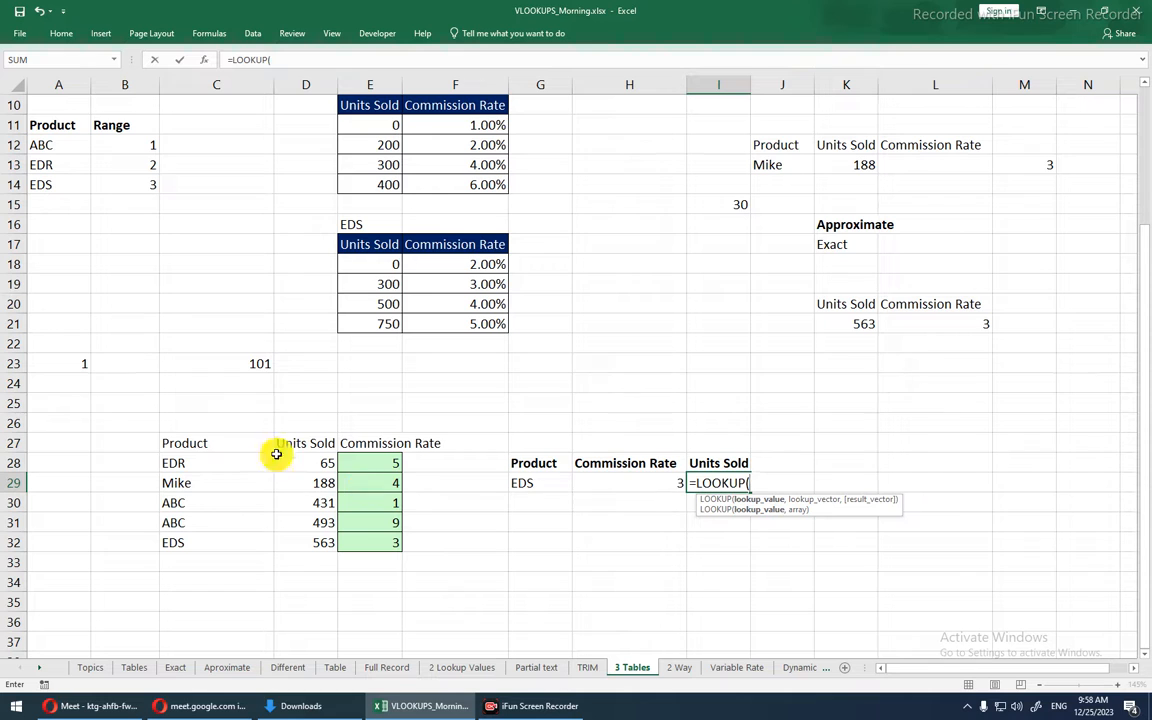
left_click(547, 484)
type(",")
left_click_drag(226, 468, 205, 540)
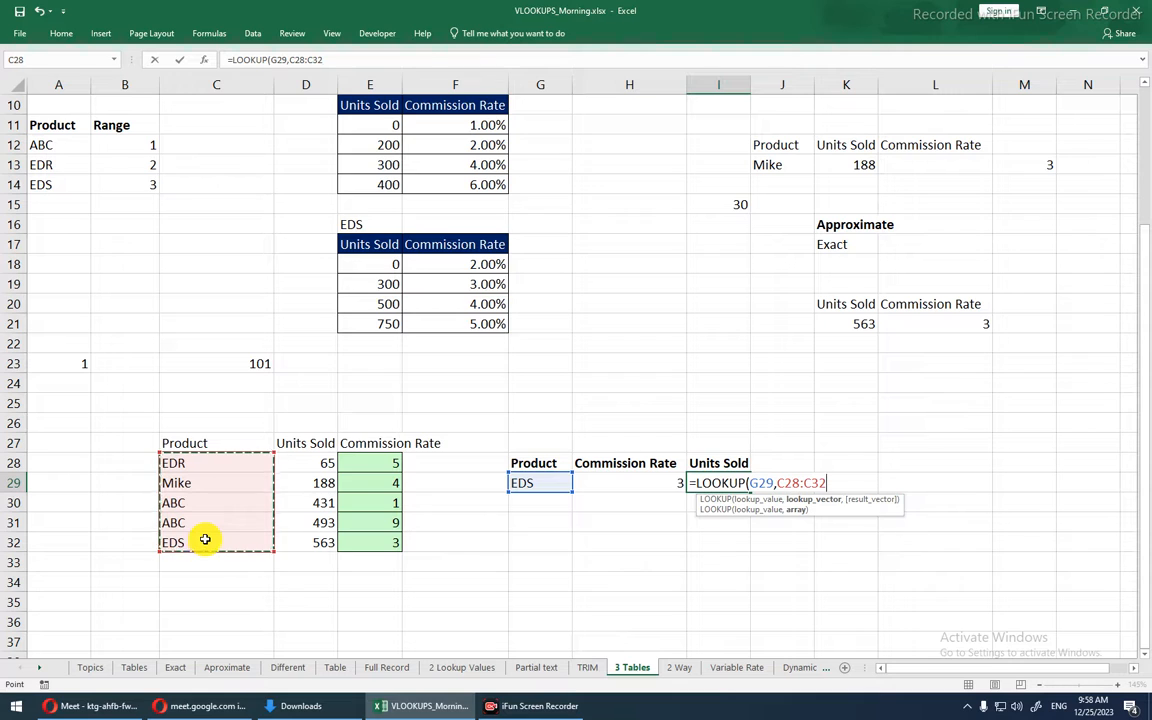
type(",")
left_click_drag(298, 466, 305, 540)
key("Return")
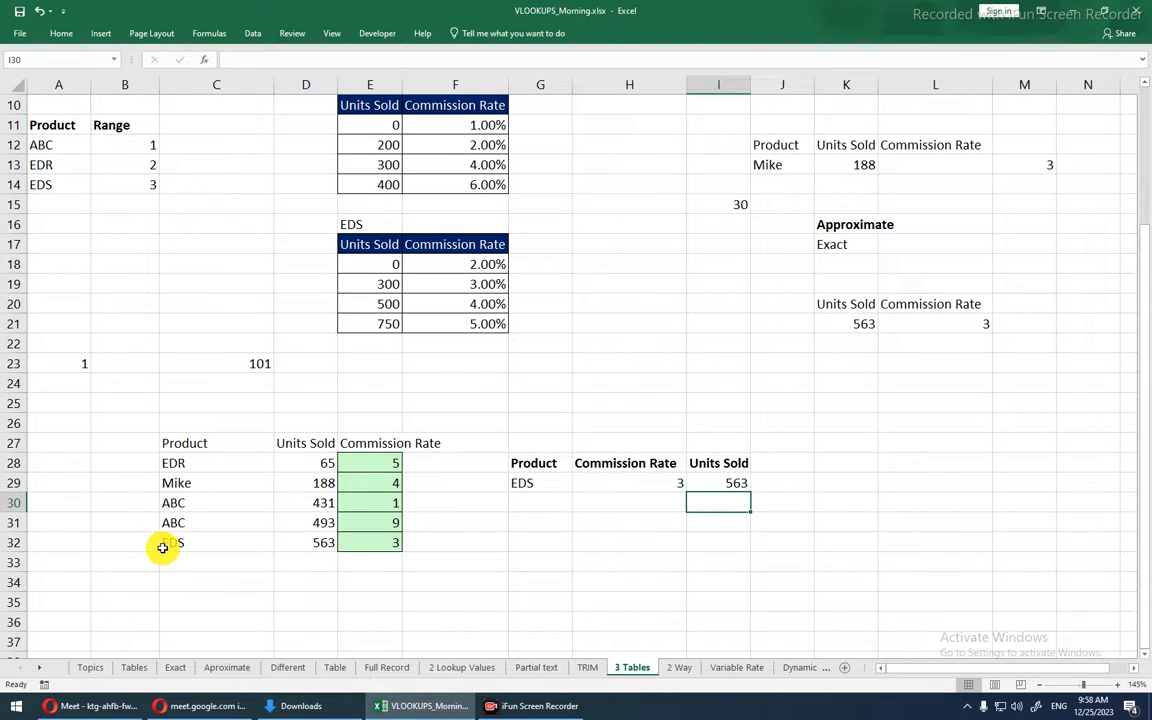
- Change the lookup product in G29 to ABC and compare the results with the rows of the product table
left_click_drag(162, 545, 275, 545)
left_click(515, 487)
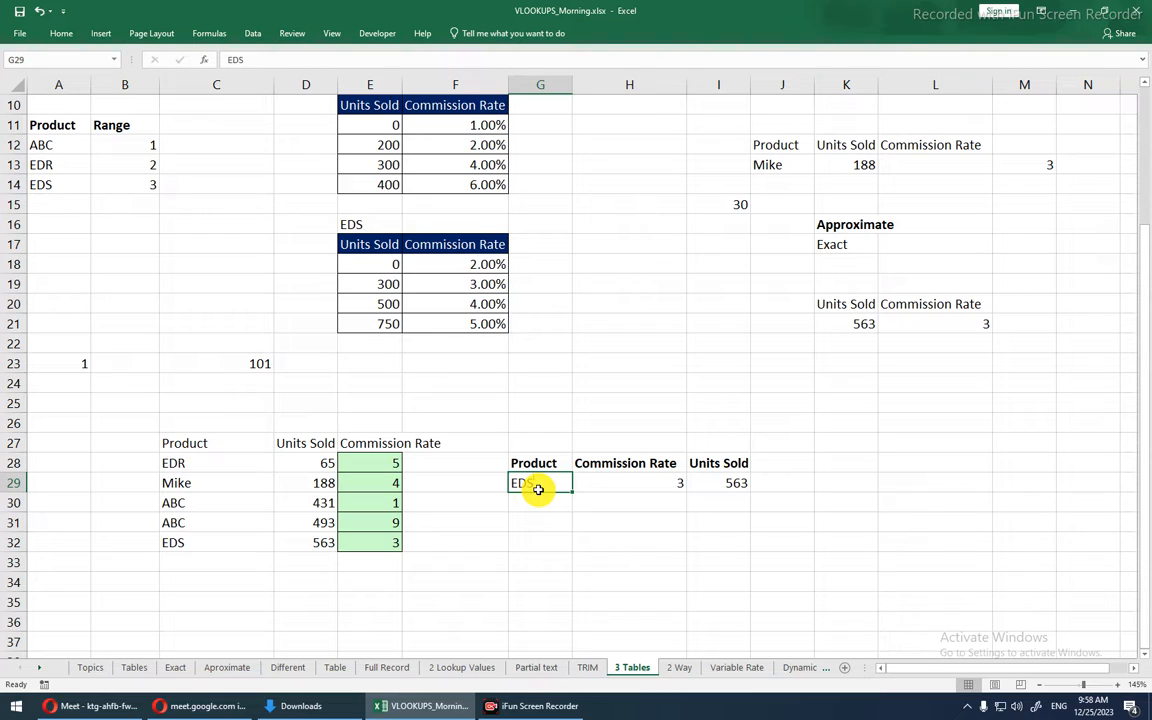
type("ABC")
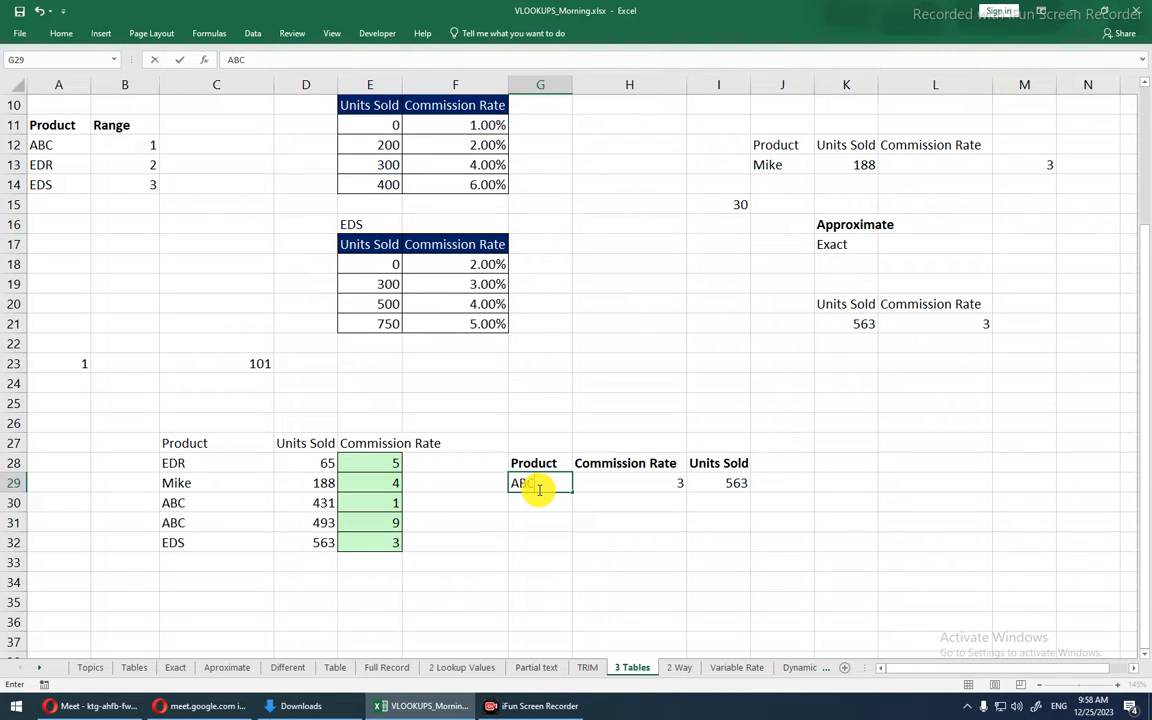
key("Return")
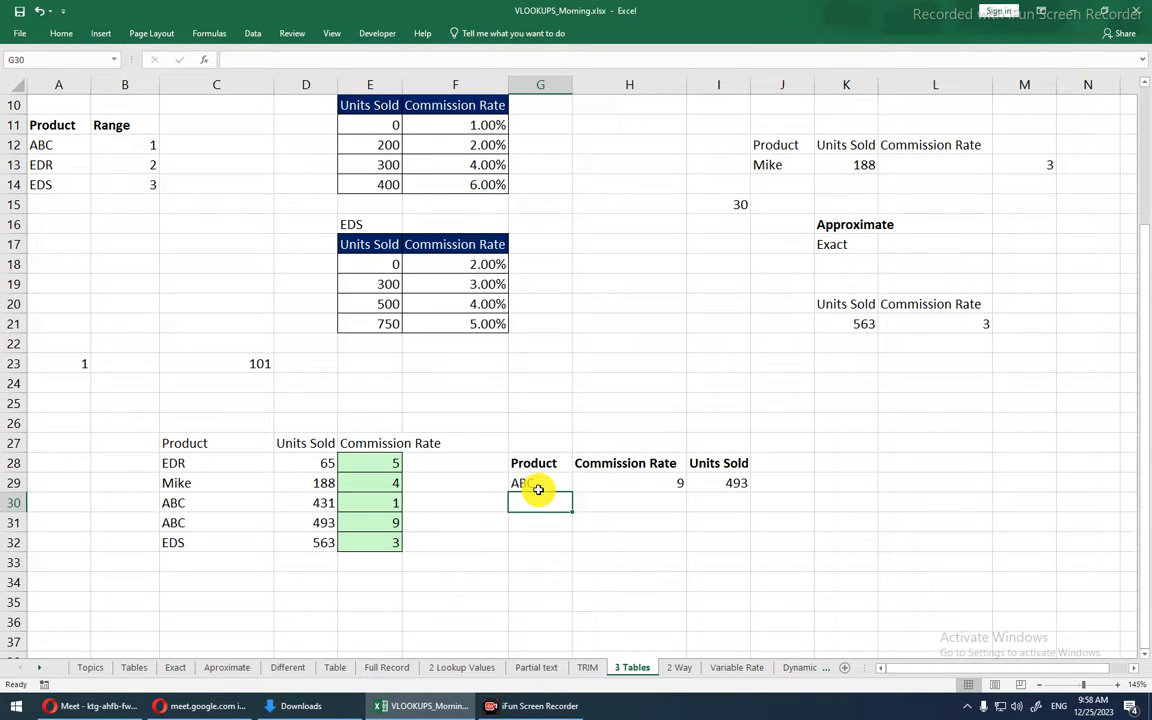
left_click(221, 461)
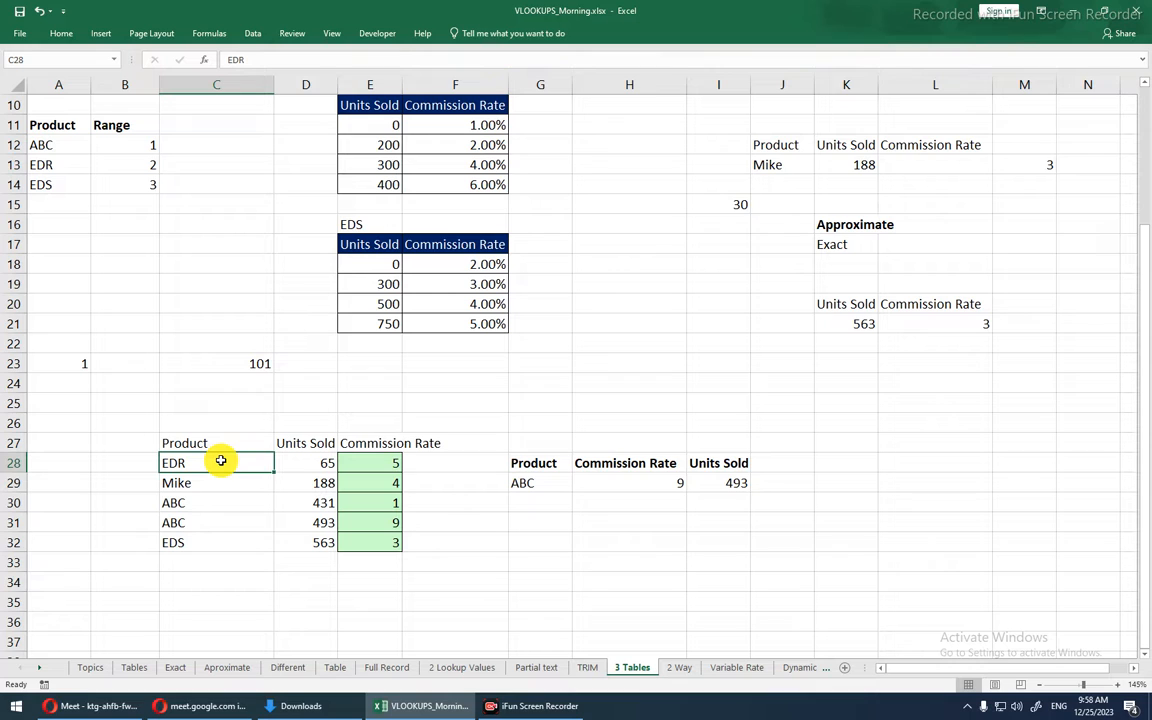
left_click_drag(221, 465, 381, 507)
left_click(381, 506)
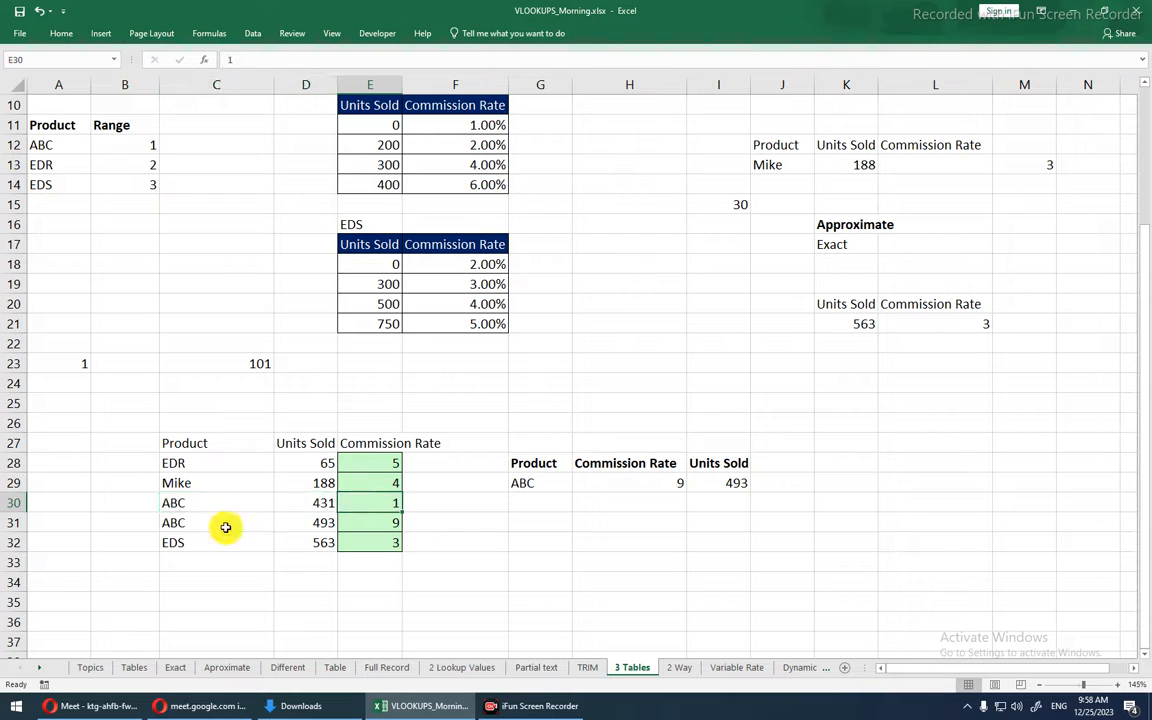
- Compare the two ABC rows, C30:E30 and C31:E31, in the product table with the LOOKUP results
left_click_drag(175, 529, 361, 527)
left_click_drag(228, 501, 308, 502)
right_click(308, 502)
key("Escape")
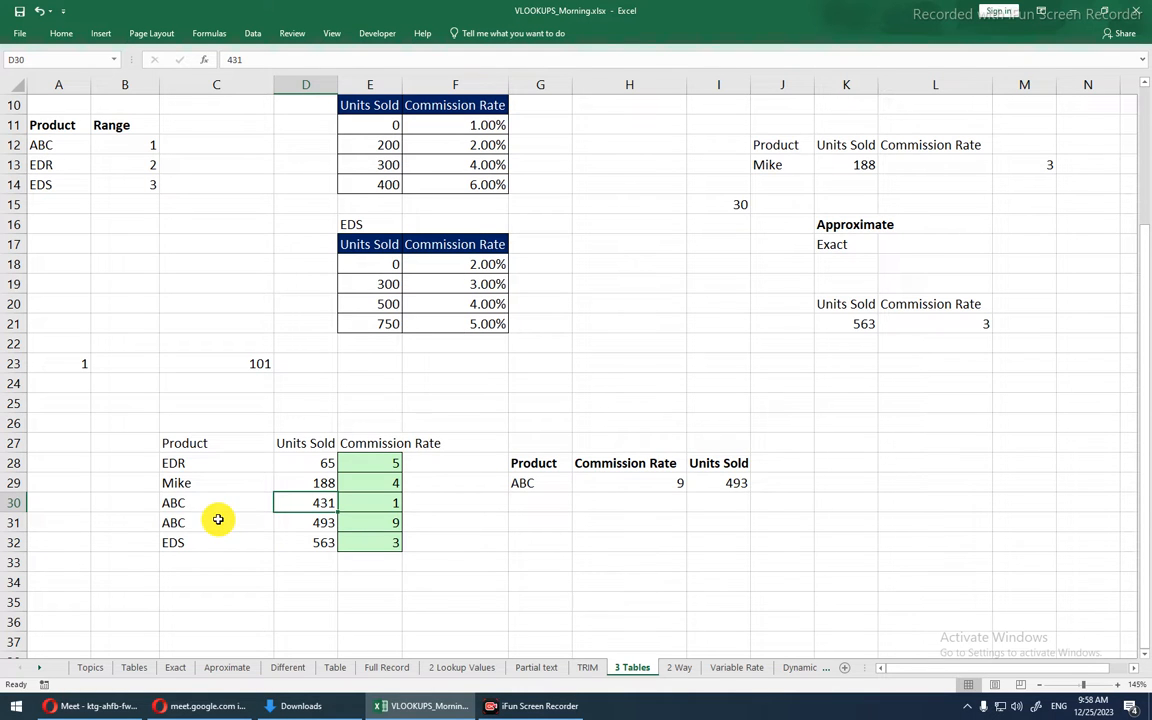
left_click(185, 504)
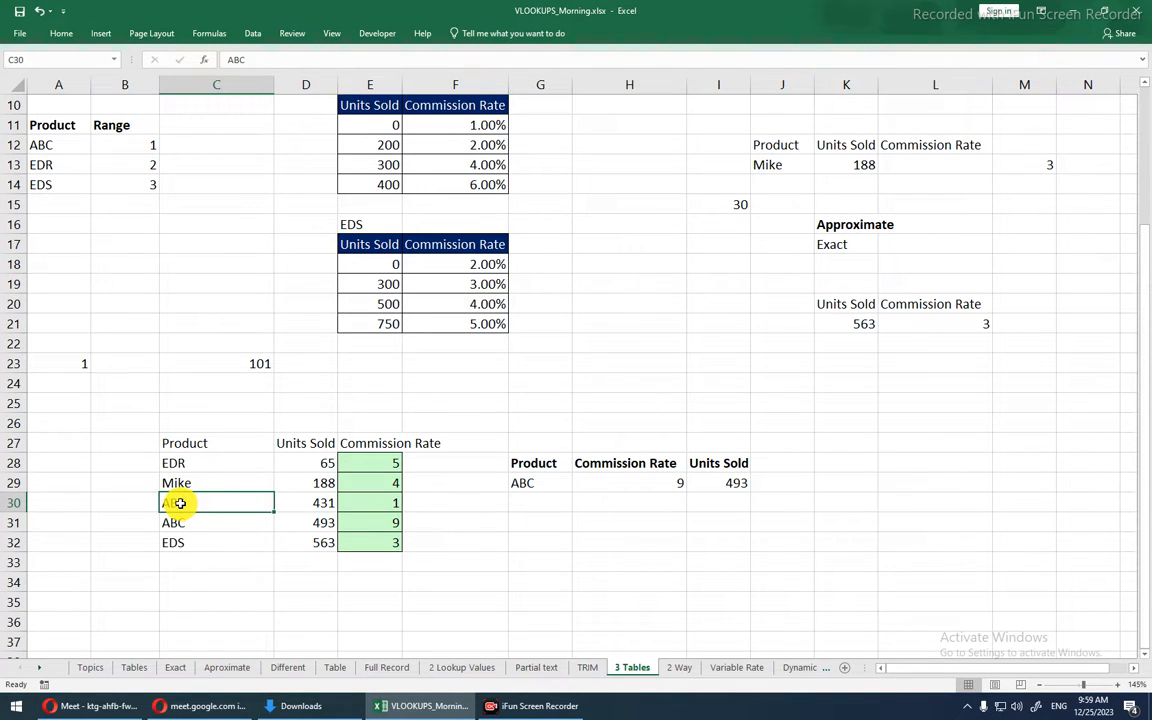
key("shift+Right")
key("shift+Right")
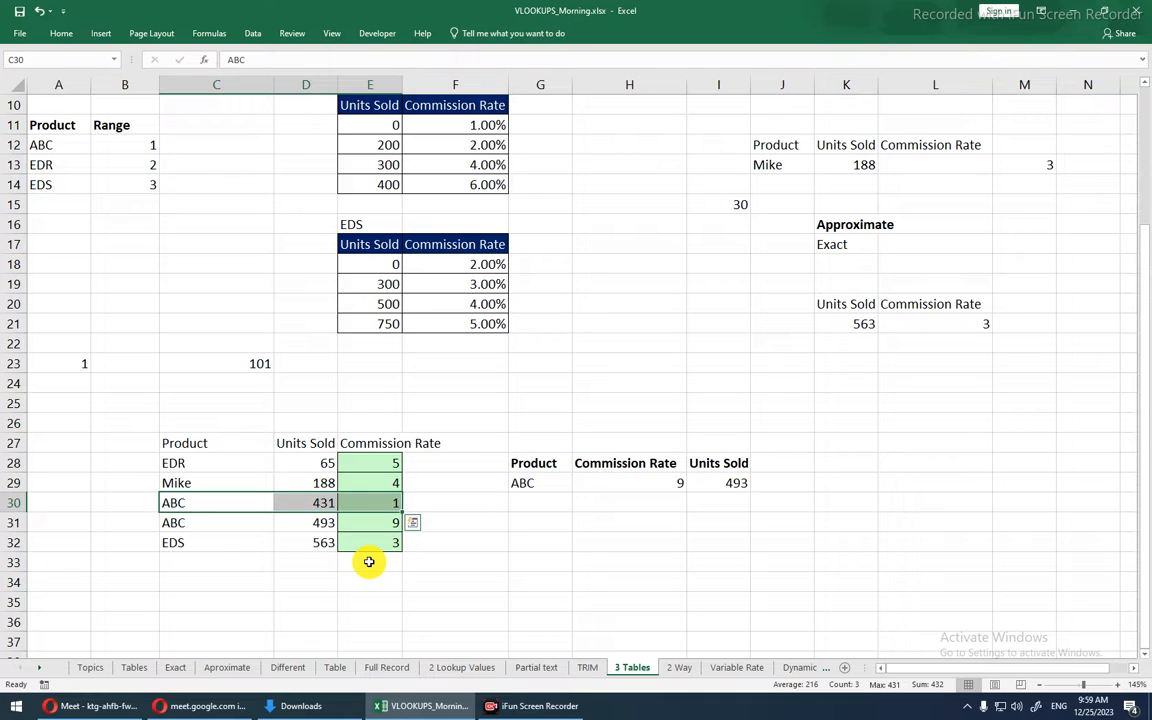
scroll(369, 562, "up", 3)
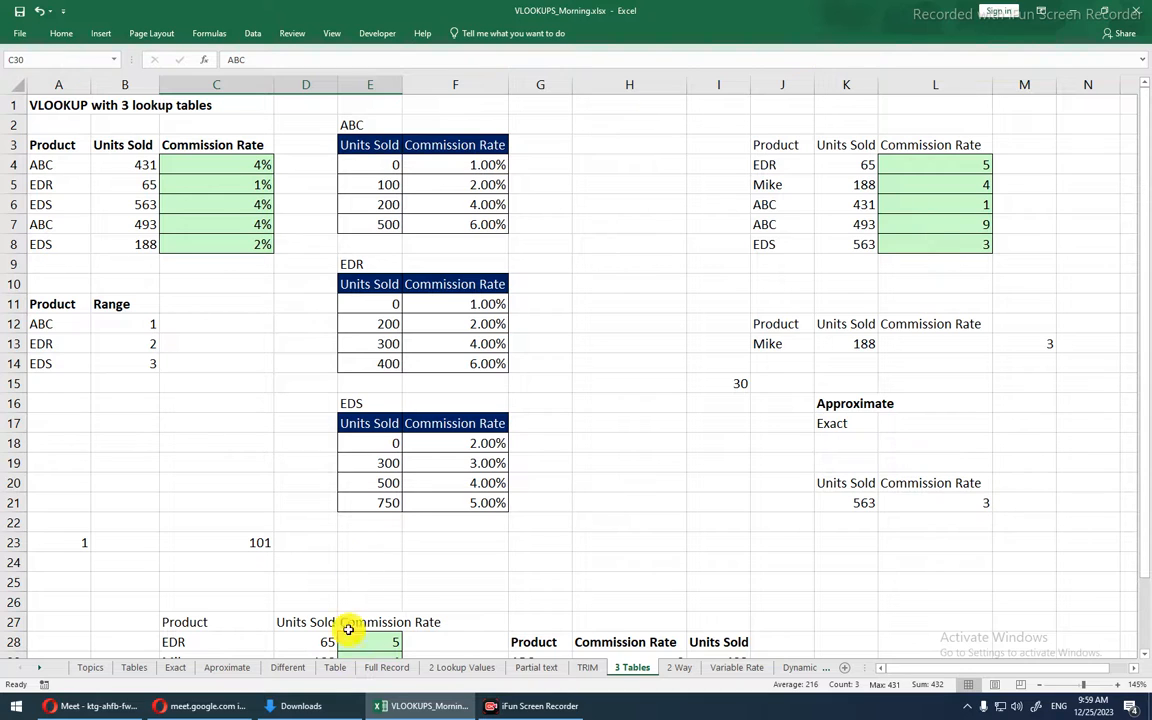
- Switch to the Opera browser, open XLookup.xlsx from OneDrive in a new tab and hide the screen-sharing notice
left_click(210, 706)
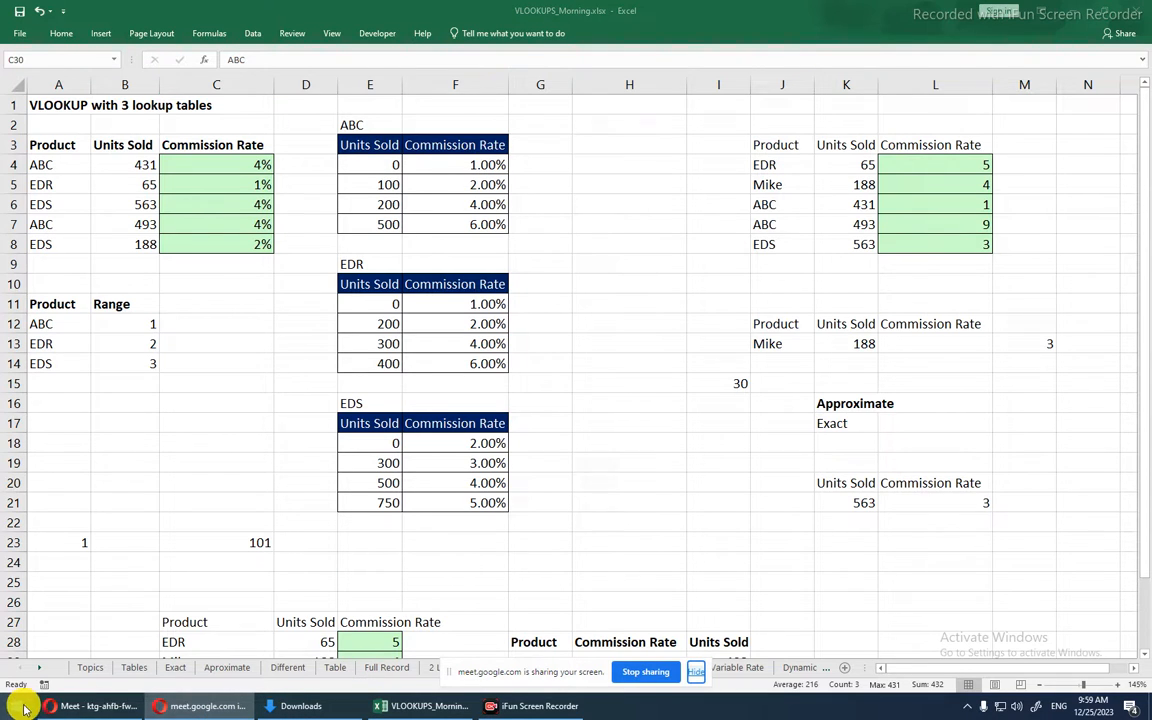
left_click(95, 706)
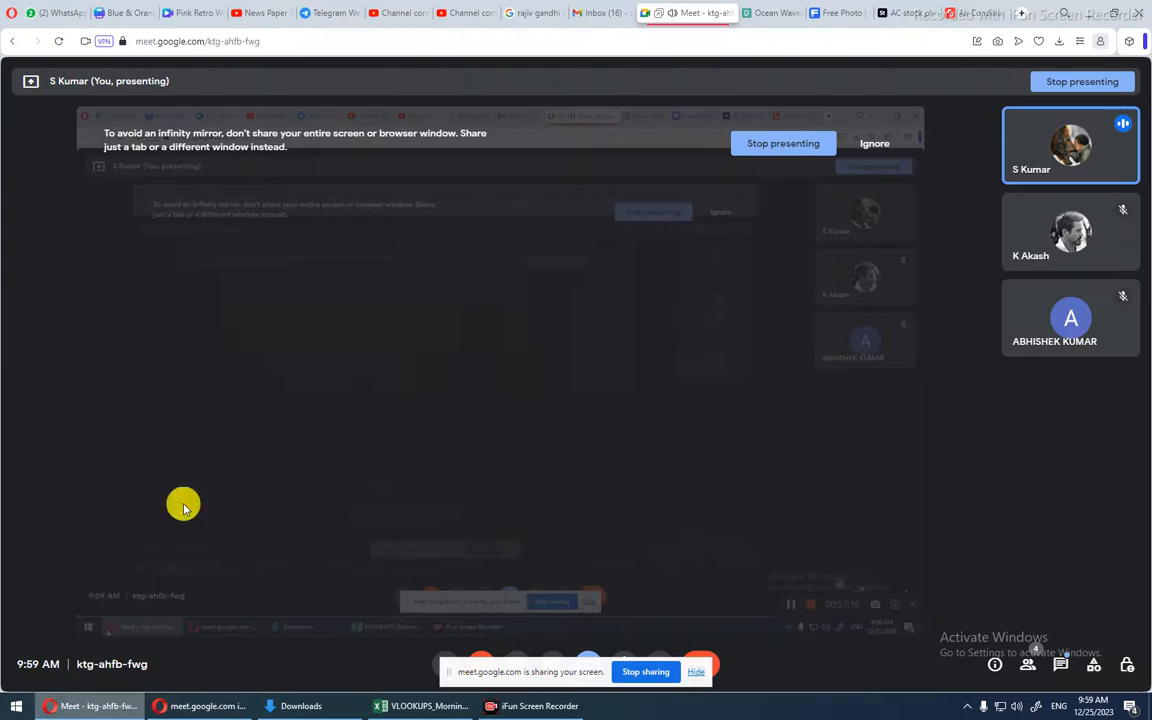
left_click(777, 14)
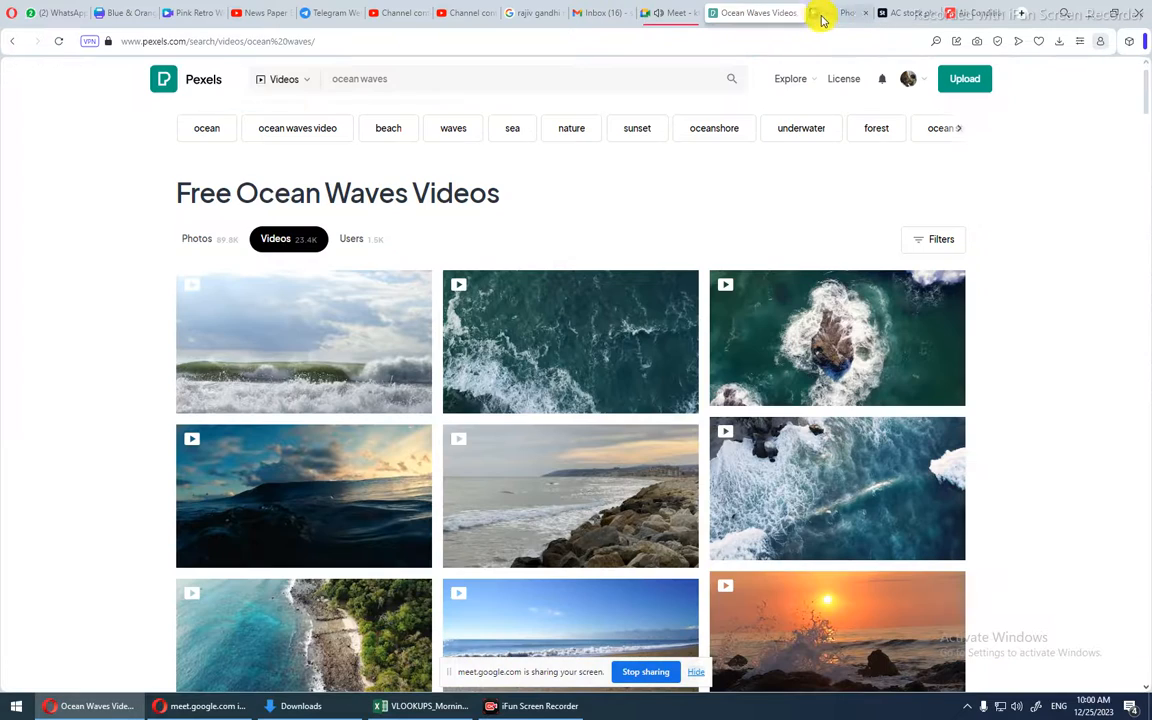
left_click(1022, 13)
type("xlo")
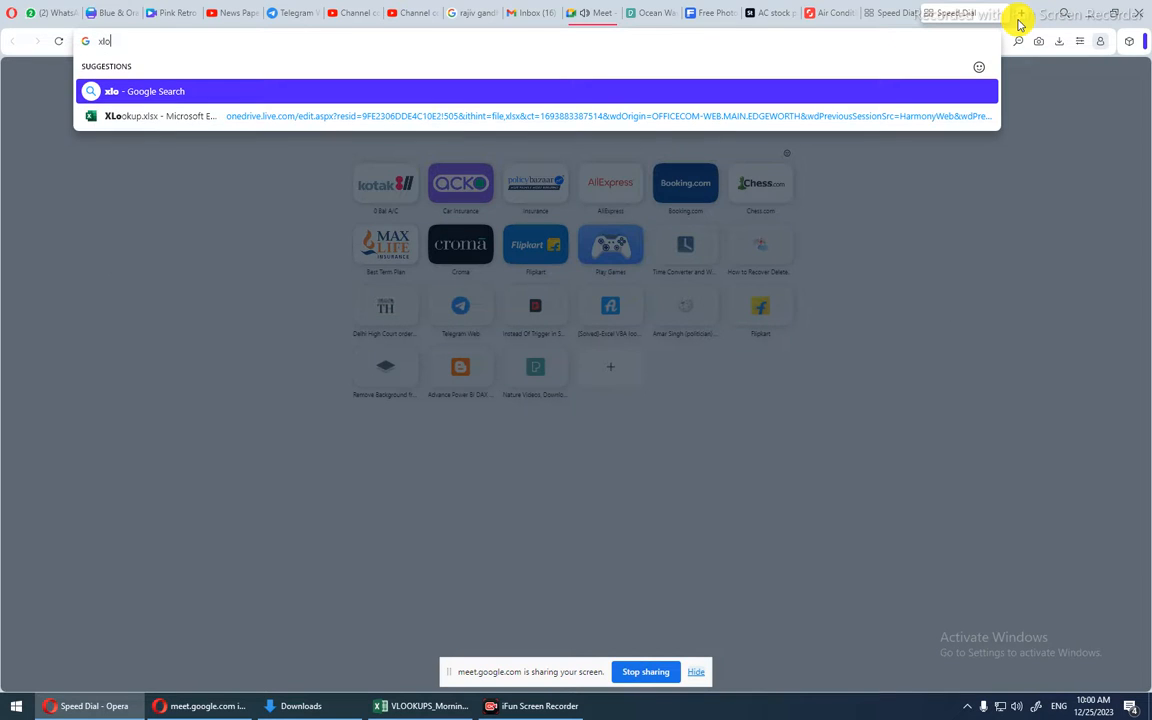
key("Down")
key("Return")
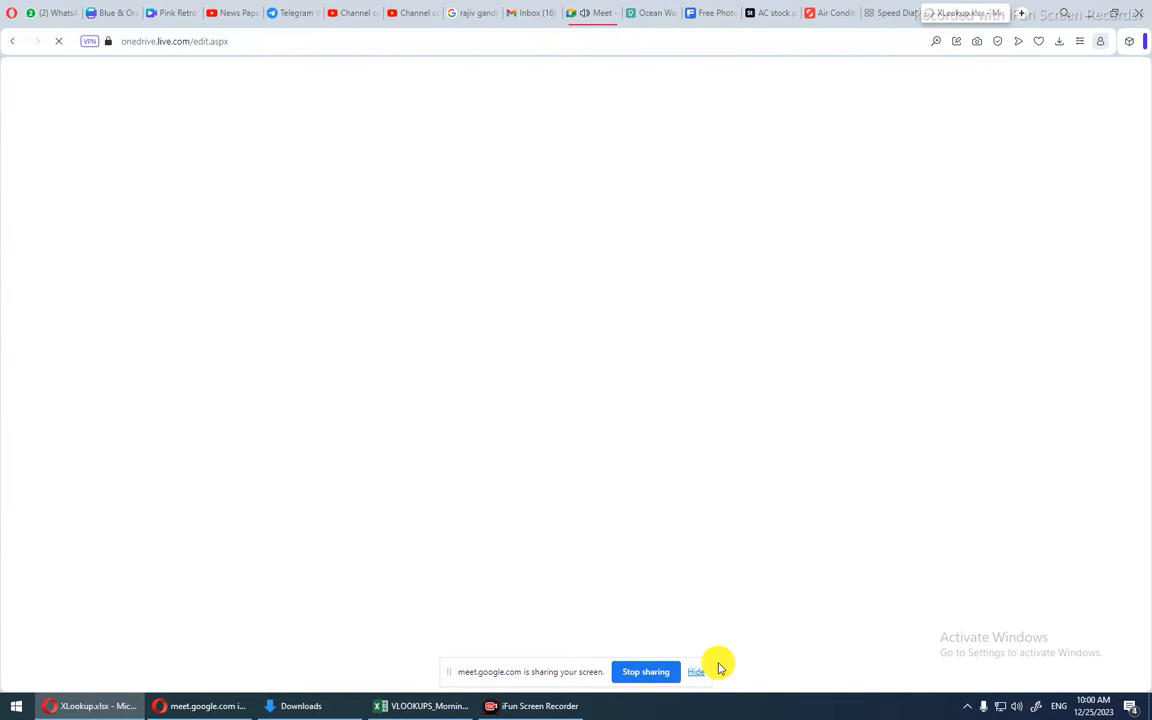
left_click(694, 675)
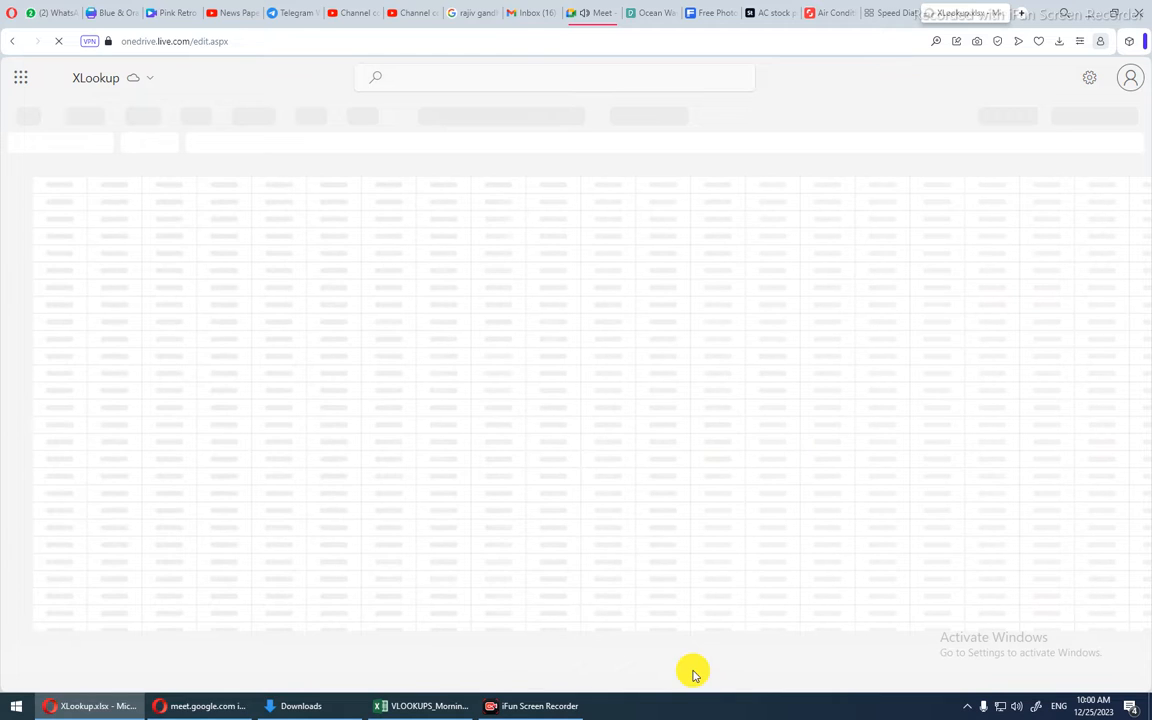
- Switch to the VLOOKUPS_Morning workbook in desktop Excel and check the installed Office version in the account information
left_click(418, 706)
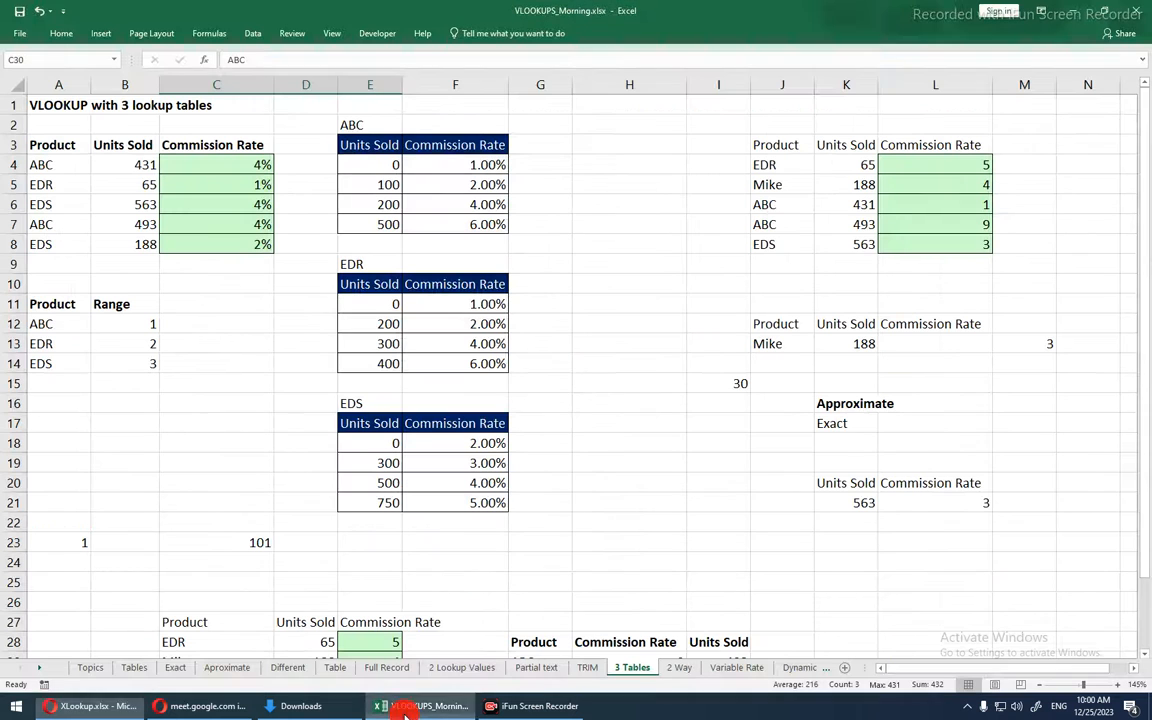
left_click(24, 40)
left_click(18, 20)
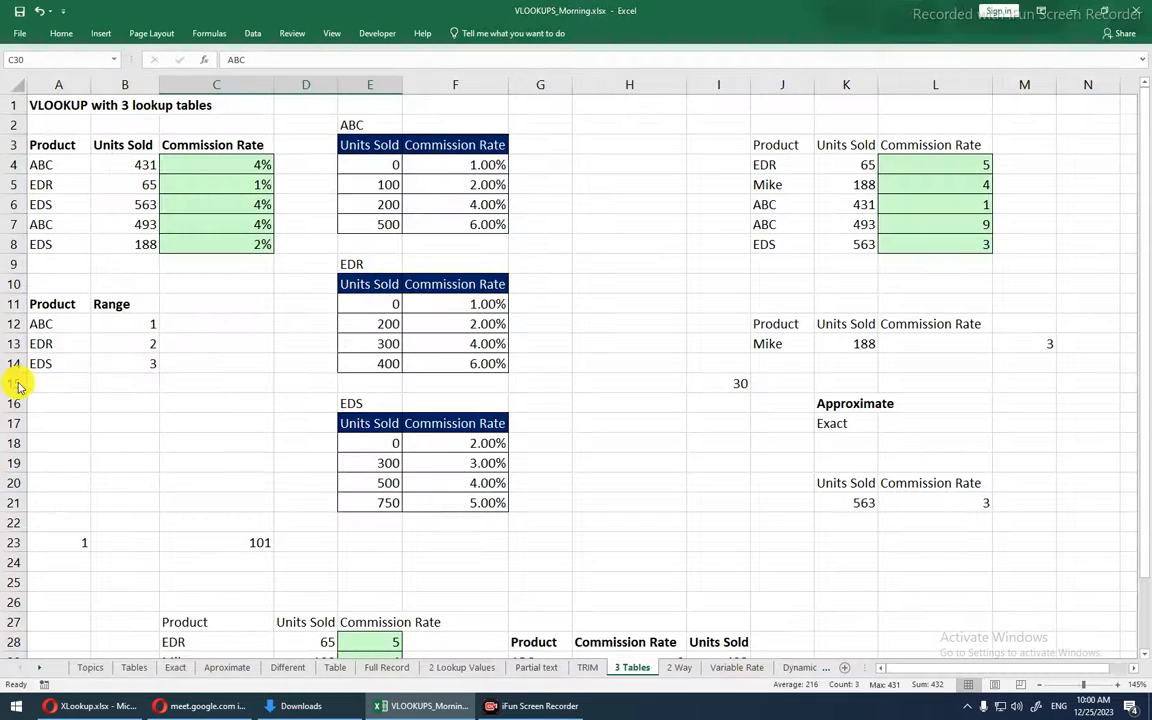
left_click(14, 32)
left_click(14, 28)
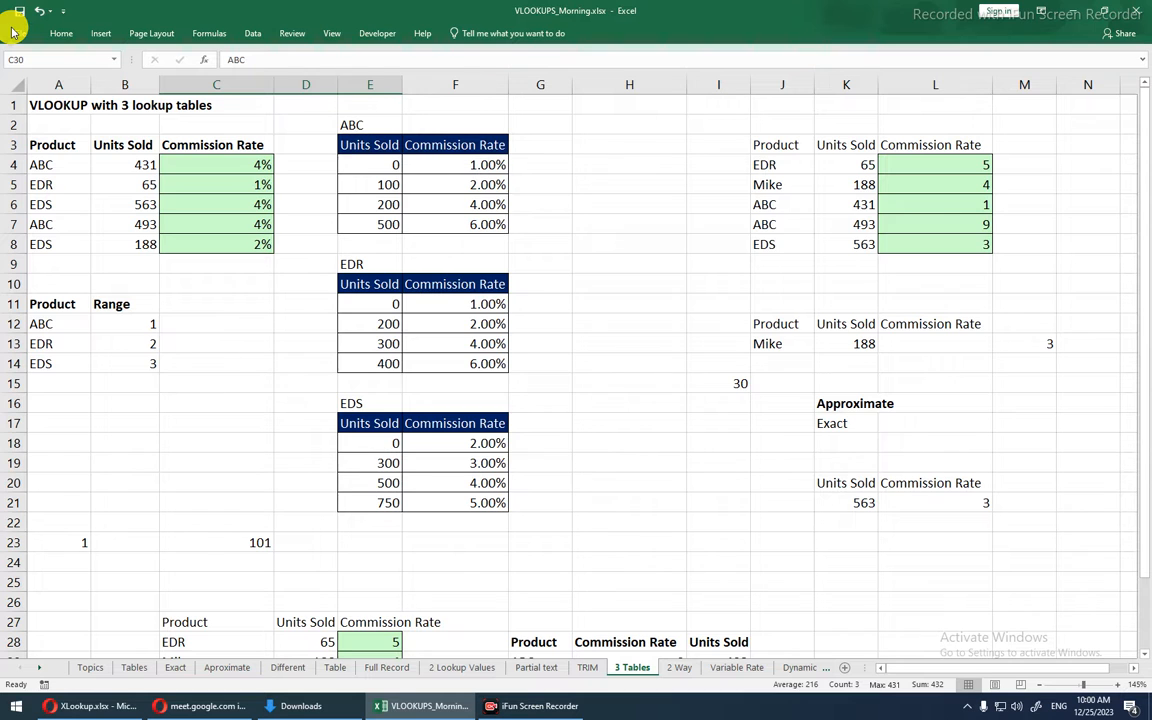
left_click(14, 32)
left_click(13, 31)
left_click(14, 32)
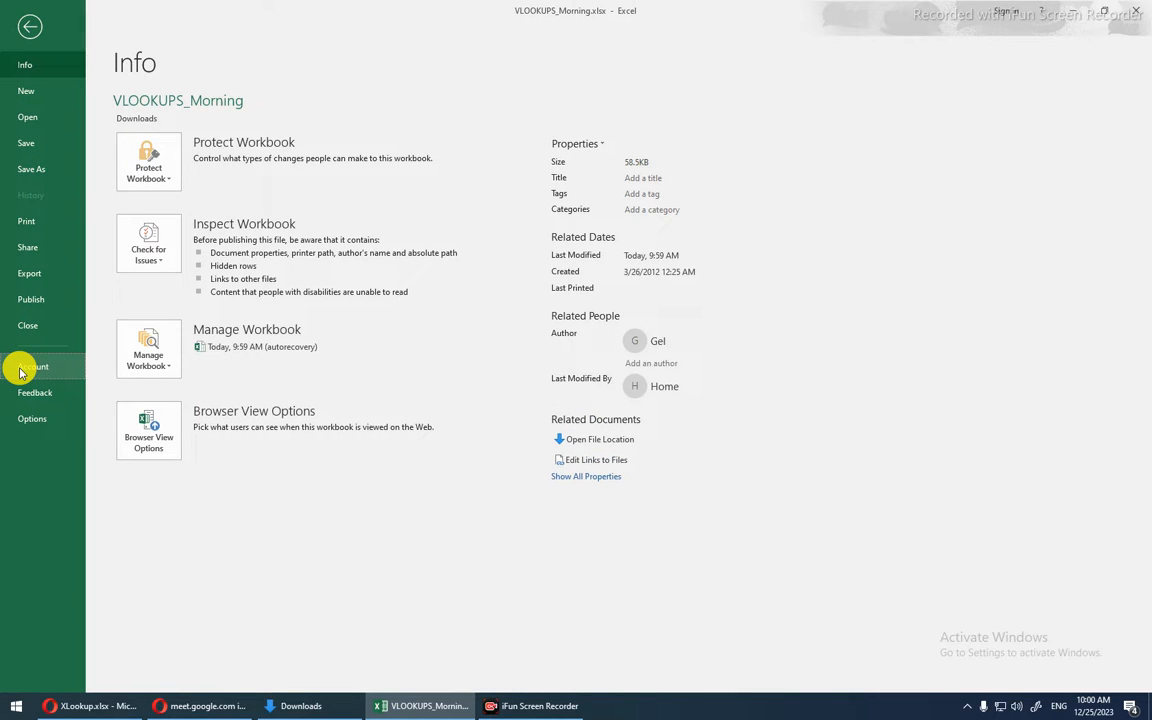
left_click(31, 367)
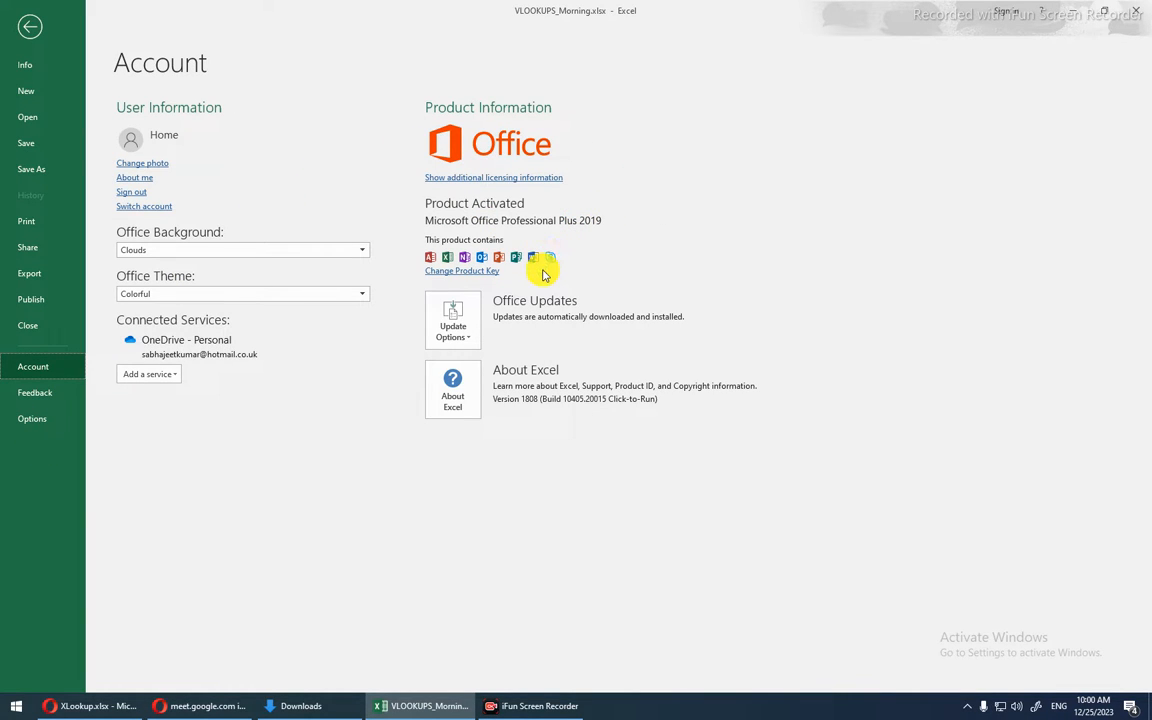
key("Escape")
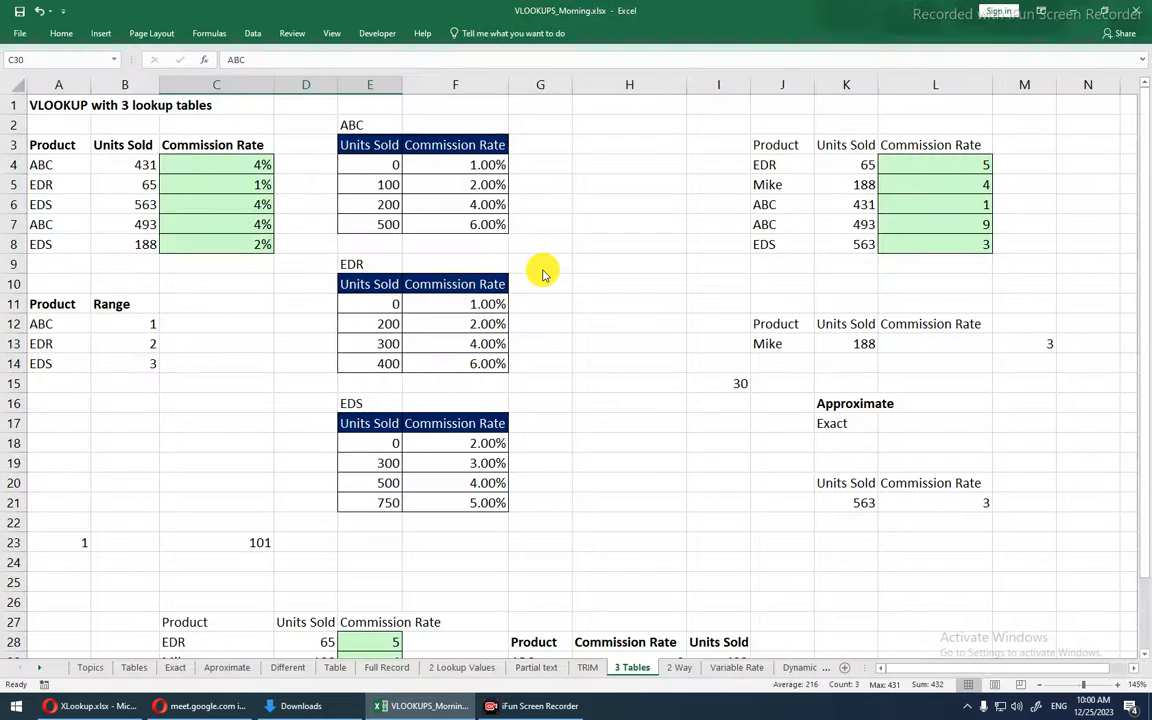
- Check whether desktop Excel offers XLOOKUP by starting =xlo in H18, and cancel the entry
left_click(540, 445)
left_click(626, 450)
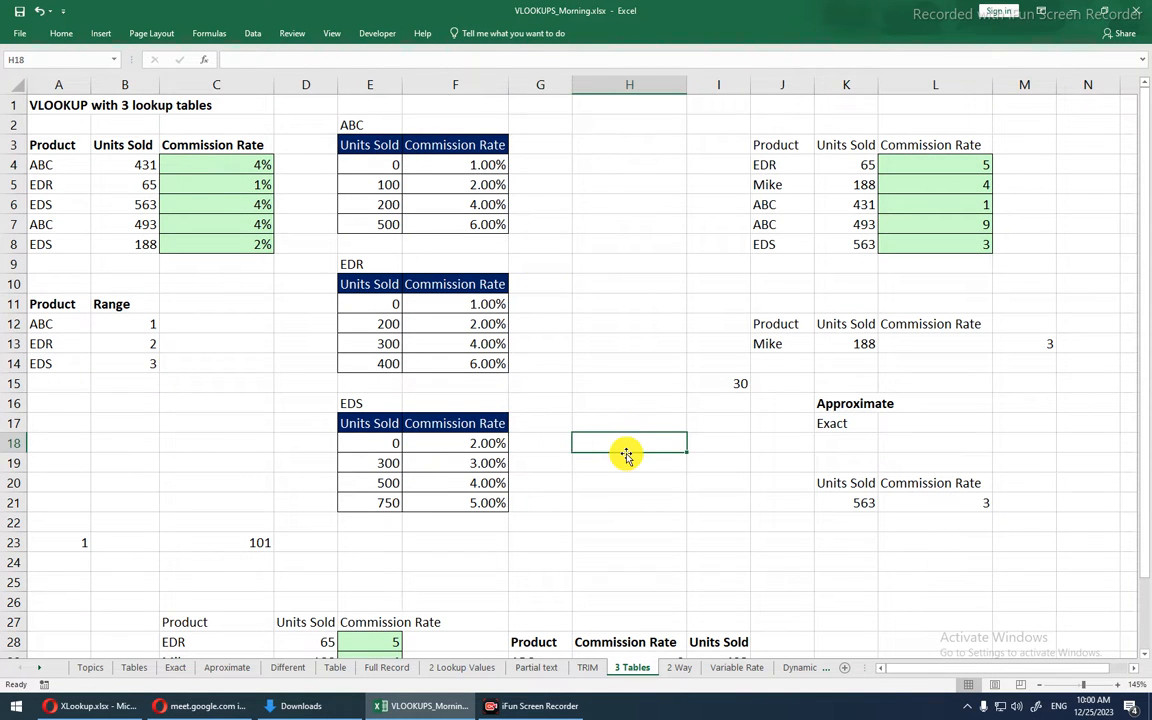
type("=xlo")
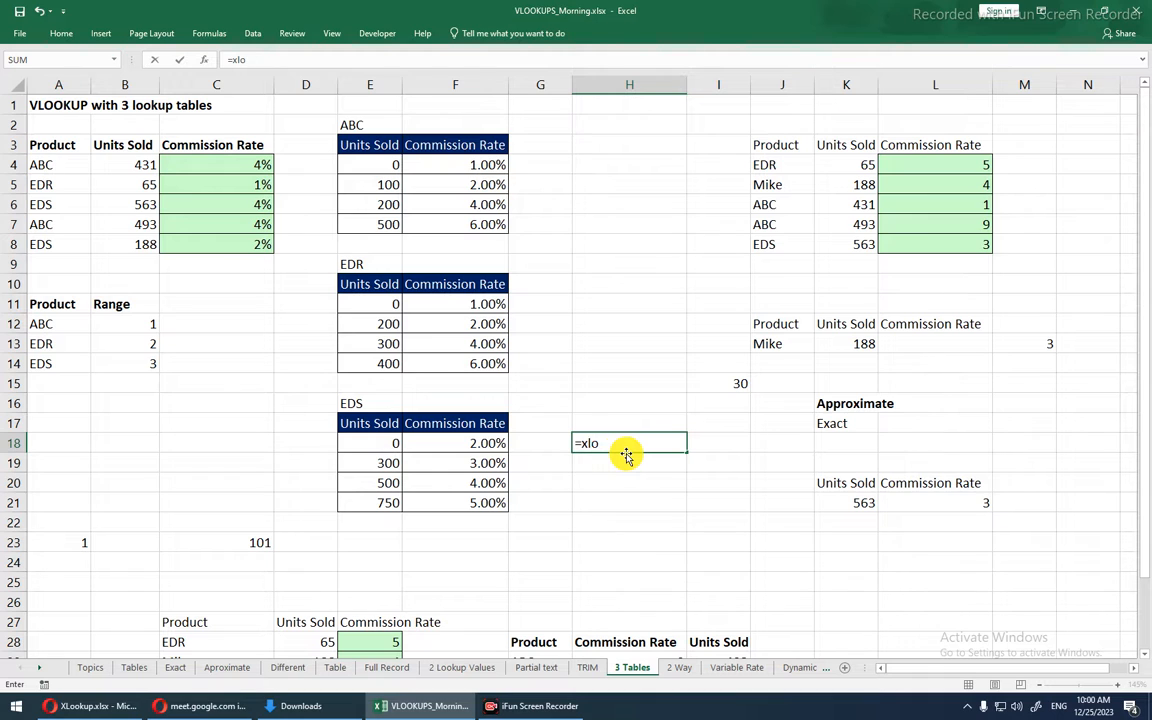
key("Escape")
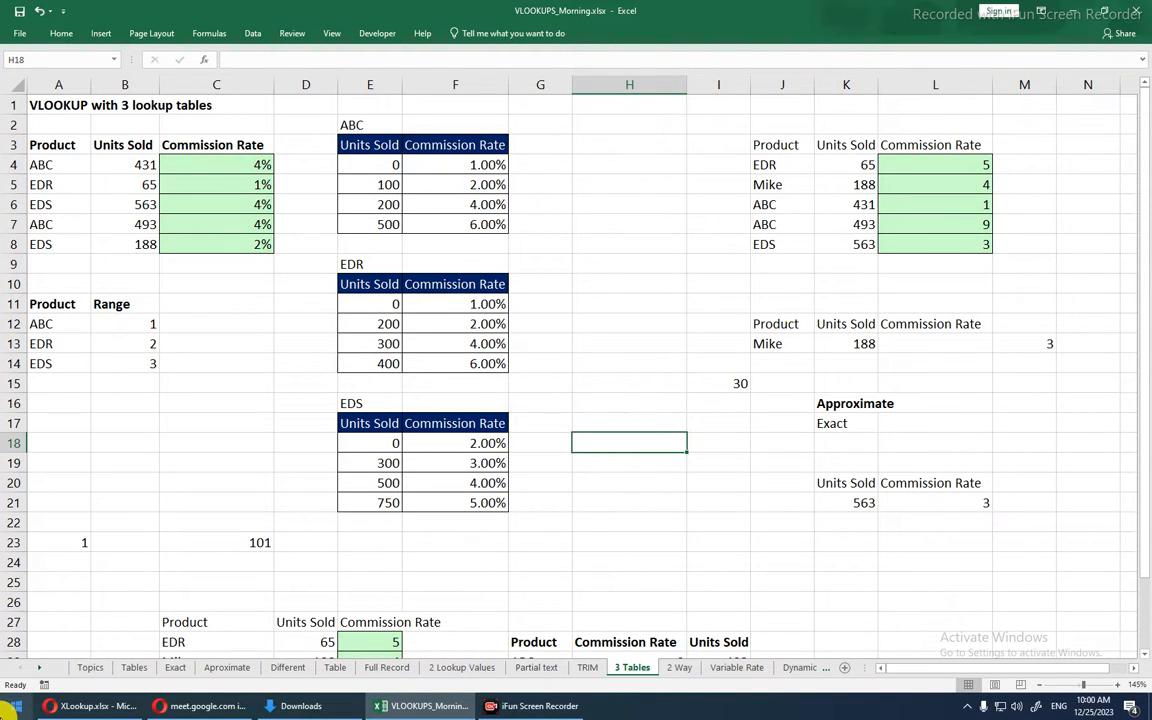
- Switch to the XLookup workbook in the browser, dismiss the feature tip and examine the city table in A3:C10
left_click(84, 708)
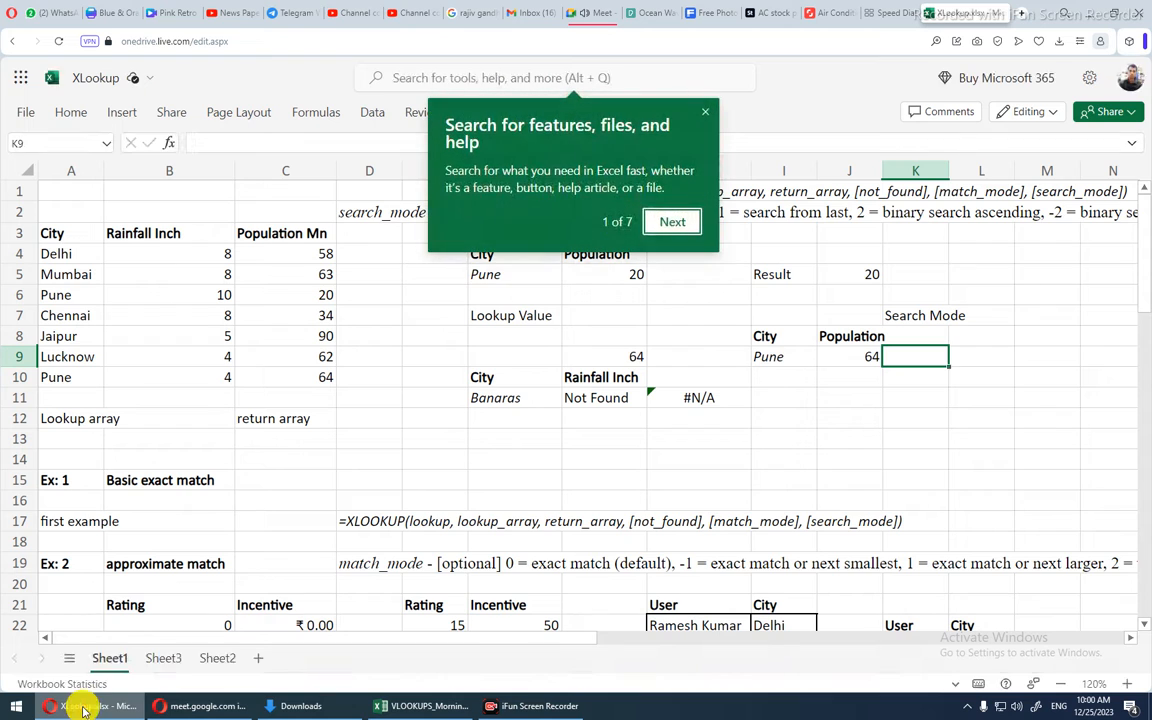
left_click(699, 113)
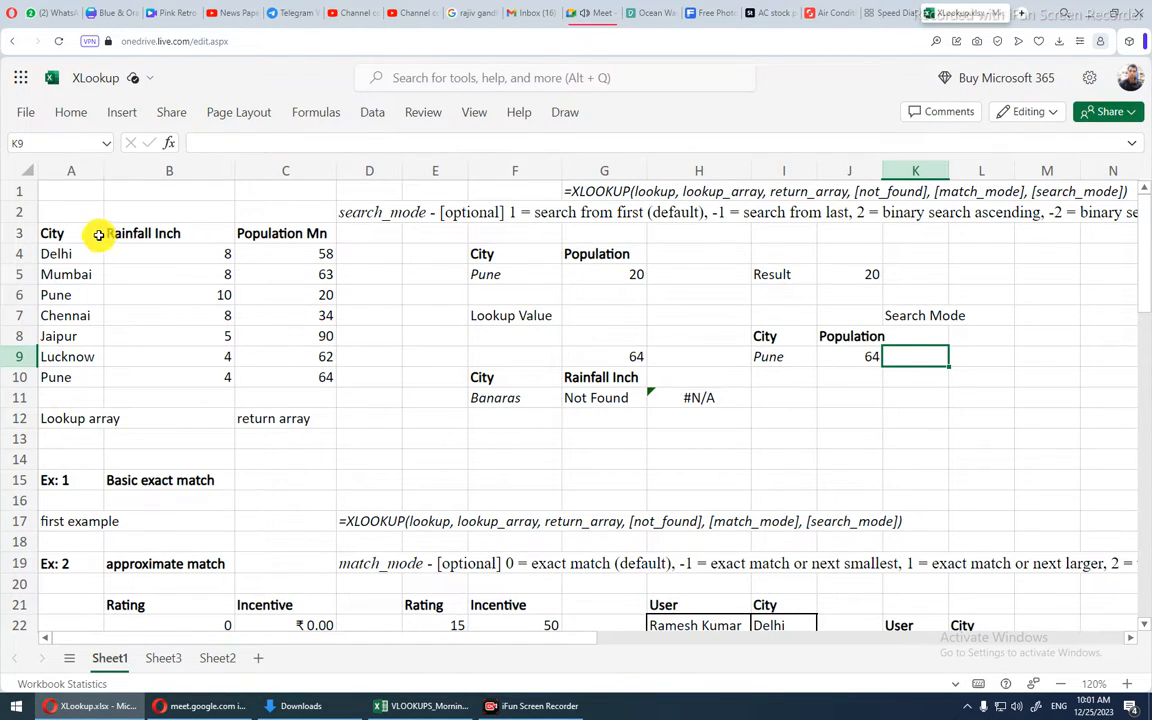
left_click_drag(62, 232, 283, 373)
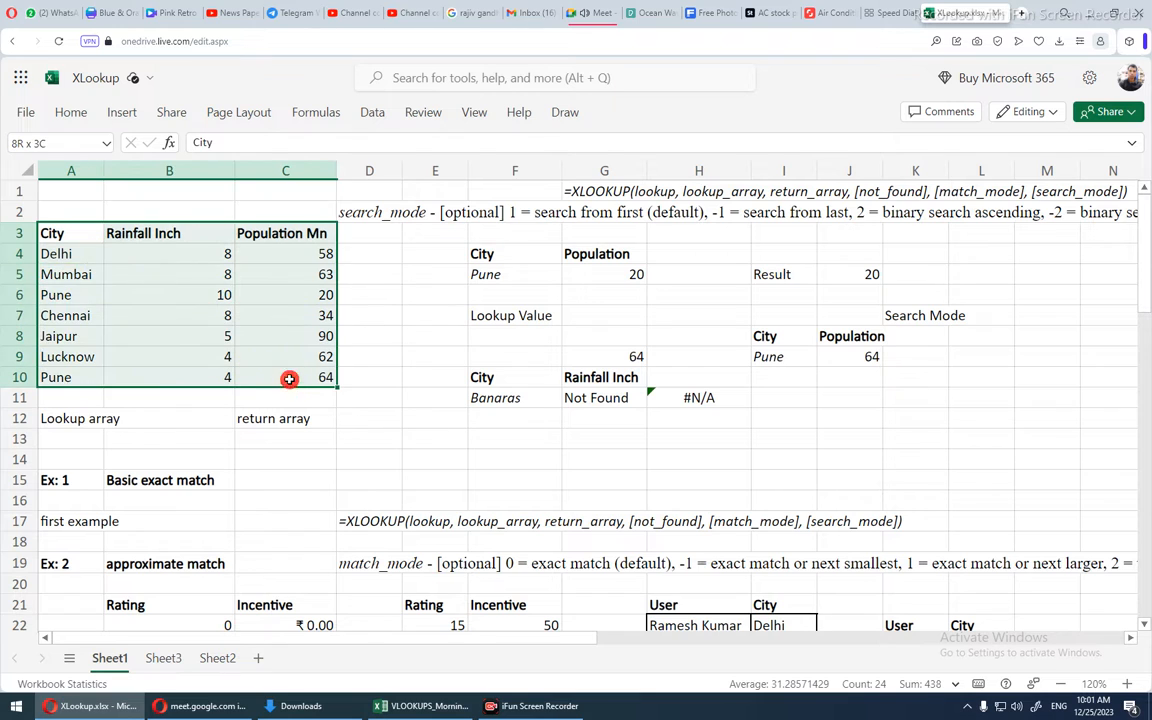
left_click(290, 378)
left_click_drag(77, 231, 261, 380)
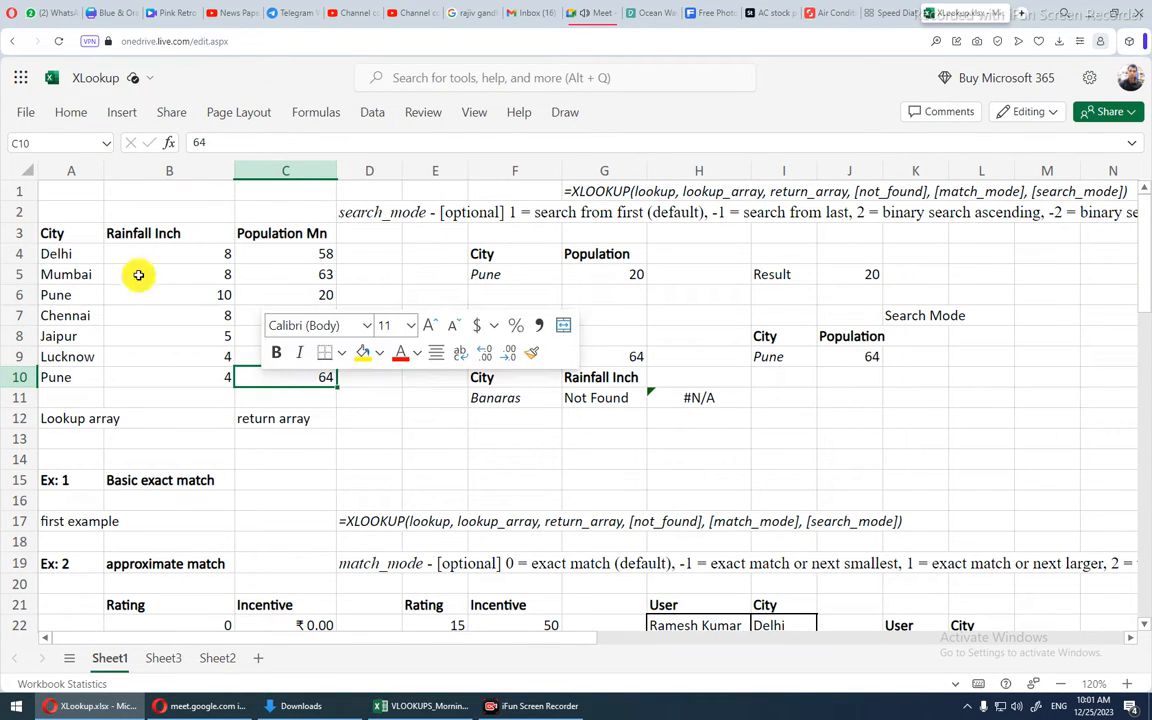
double_click(75, 233)
key("Escape")
key("ctrl+shift+Right")
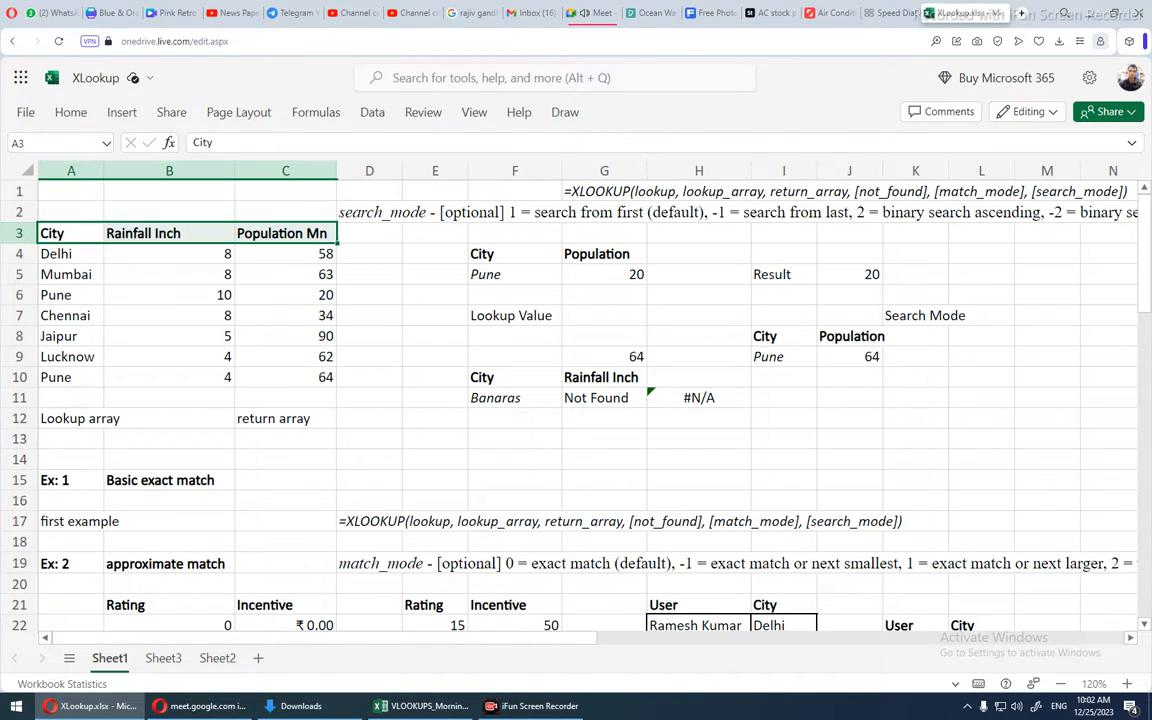
key("ctrl+shift+Down")
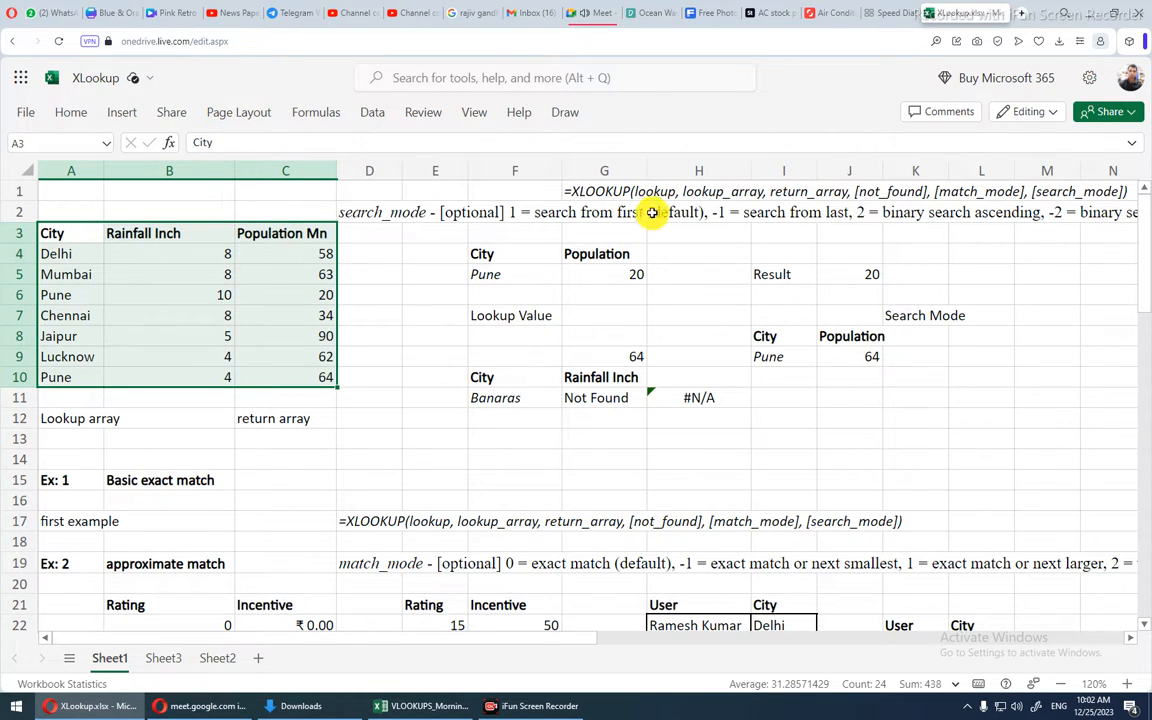
- Review the City and Population lookup block in F4:G5 and clear the existing formula from G5
left_click(512, 258)
left_click(591, 275)
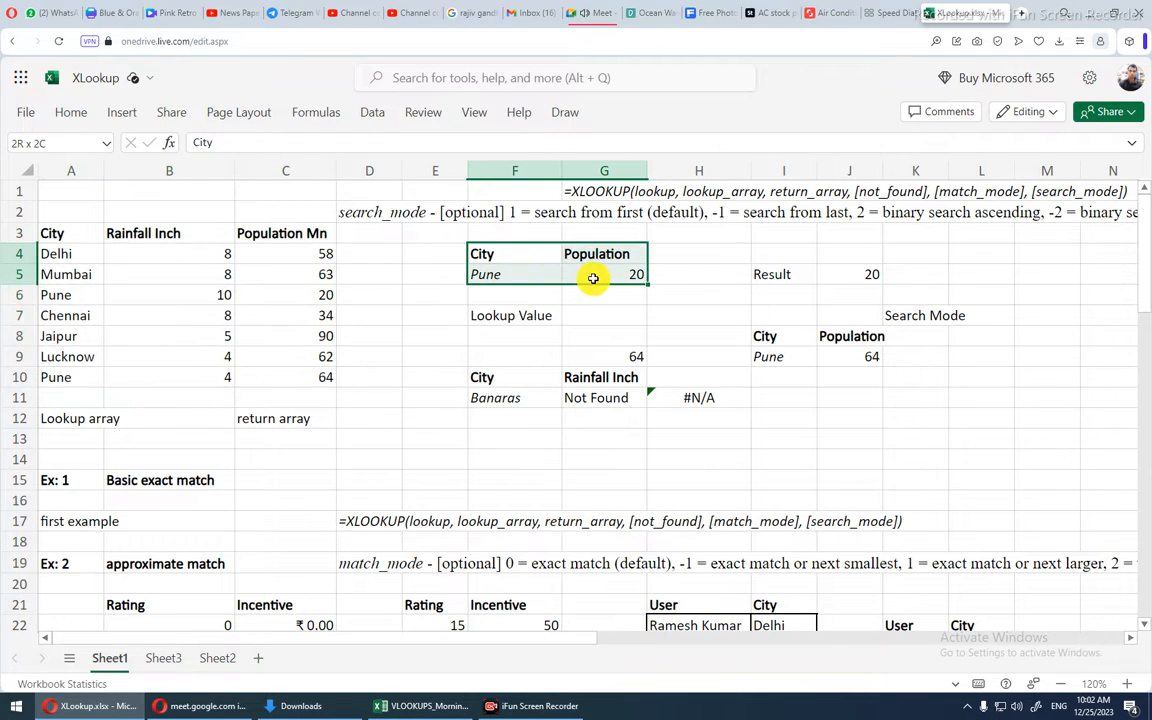
left_click(497, 282)
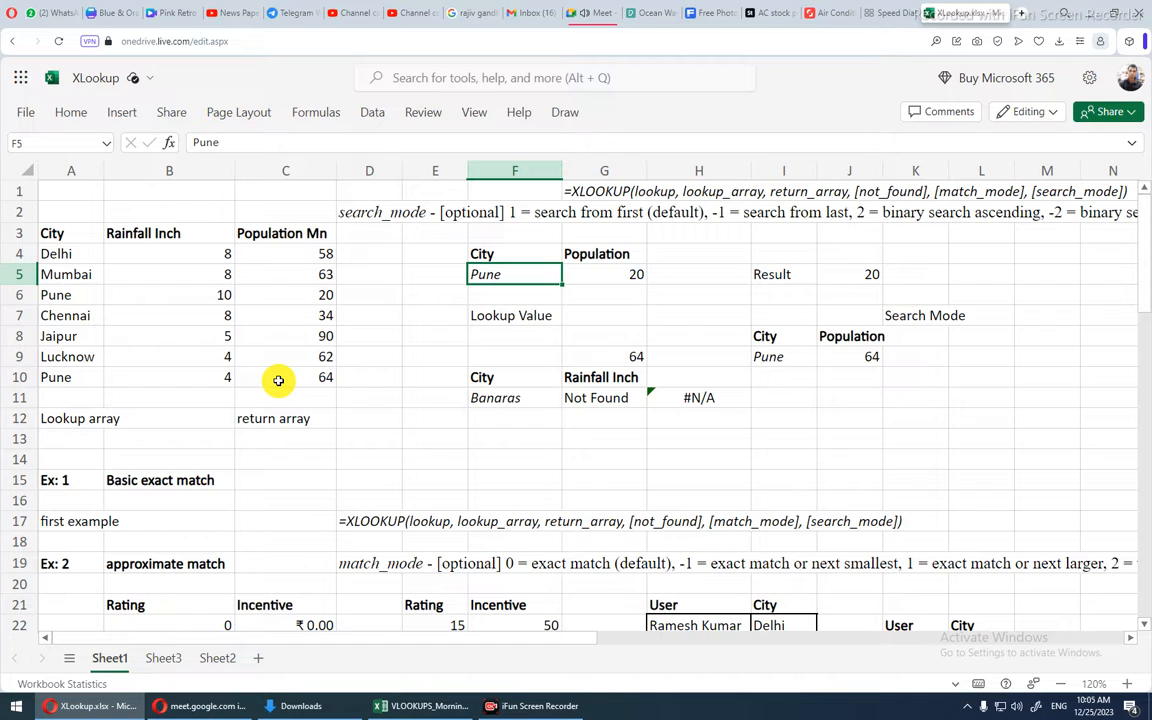
left_click(605, 283)
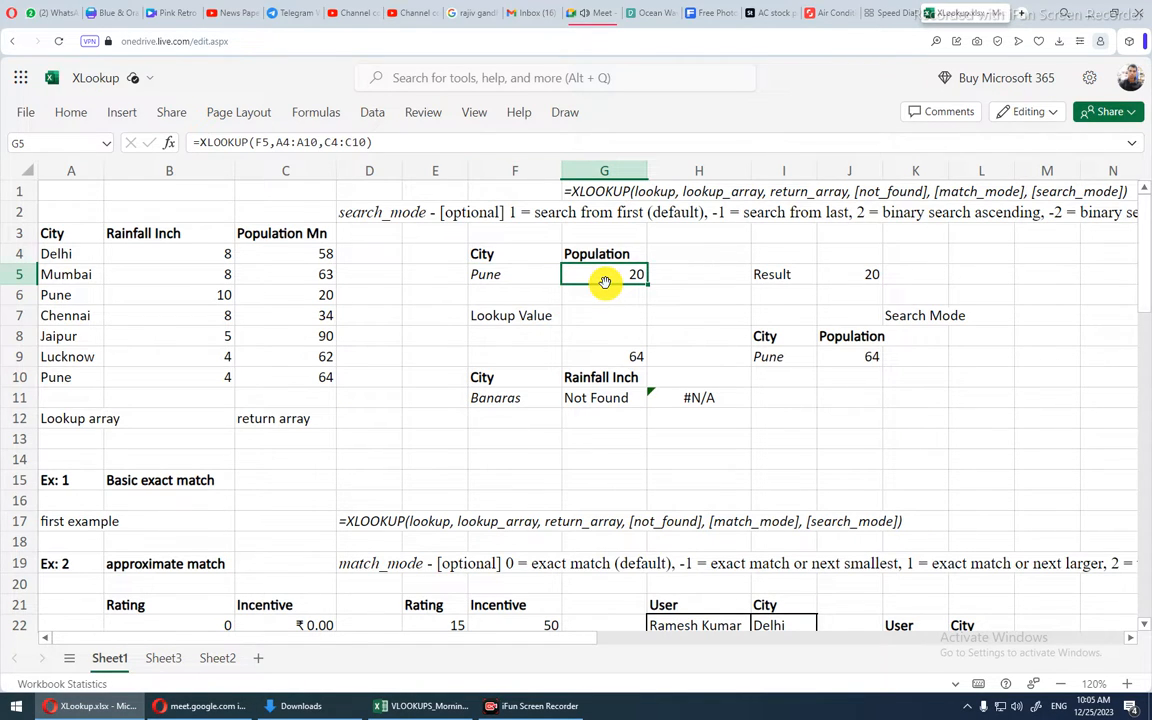
key("Delete")
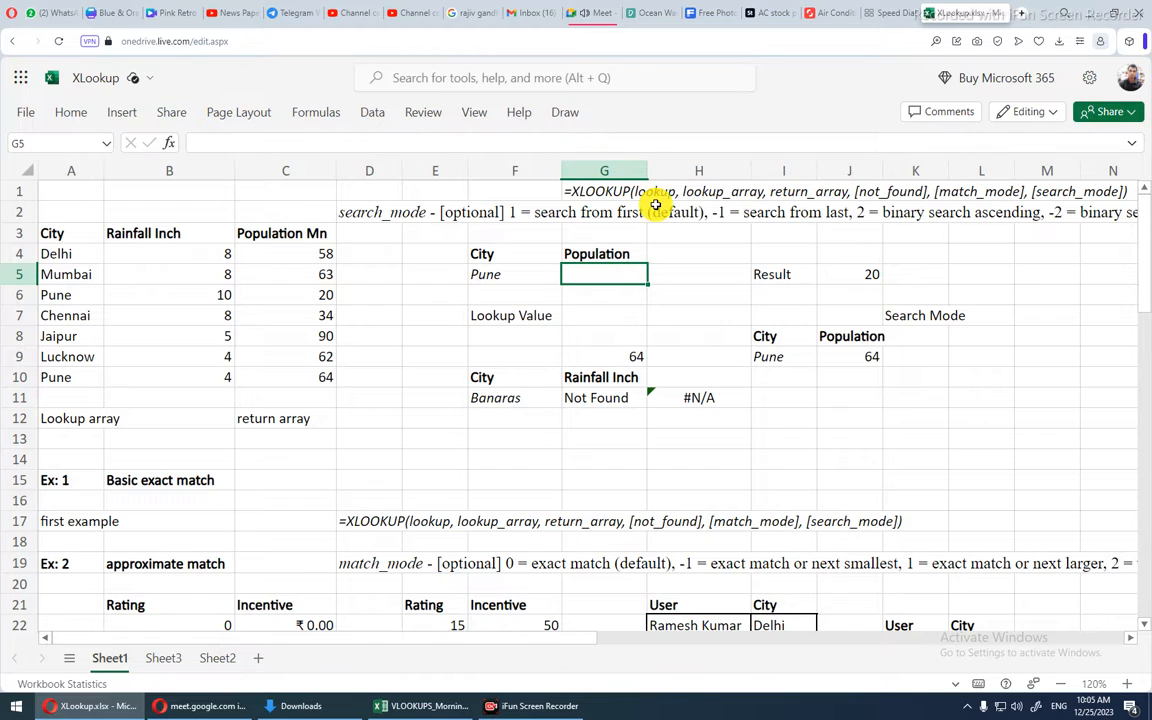
- Start an XLOOKUP formula in G5, expand its argument help, and use F5 as the lookup value
type("=xlo")
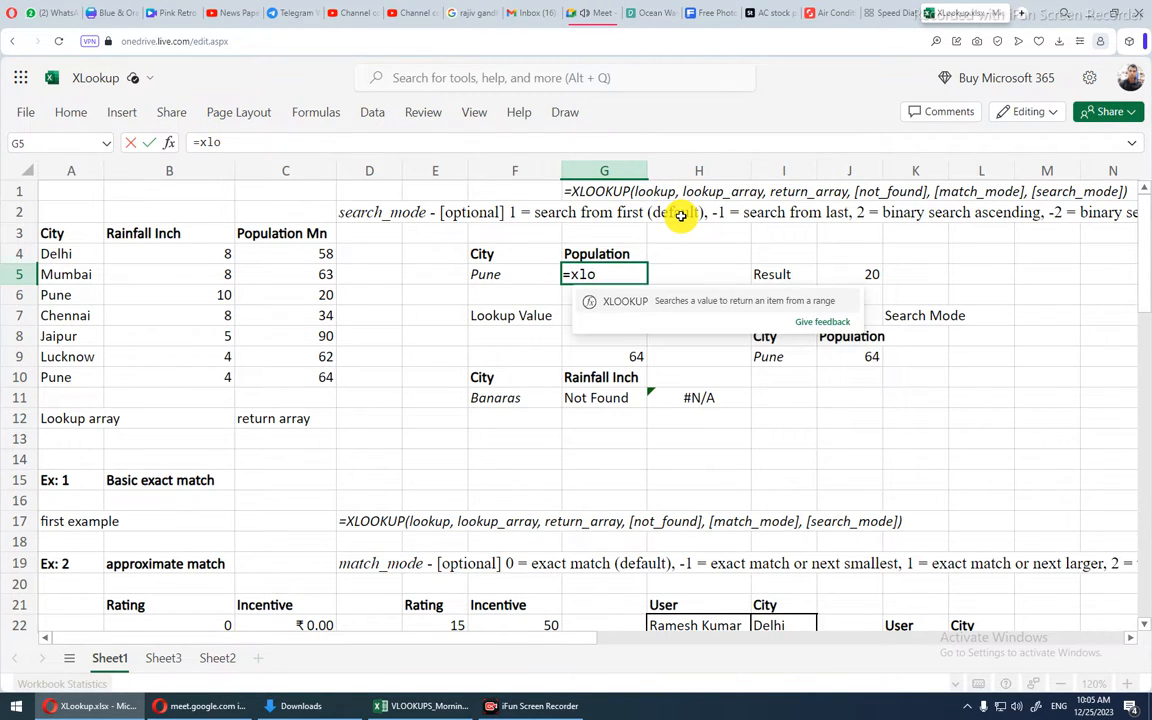
key("Tab")
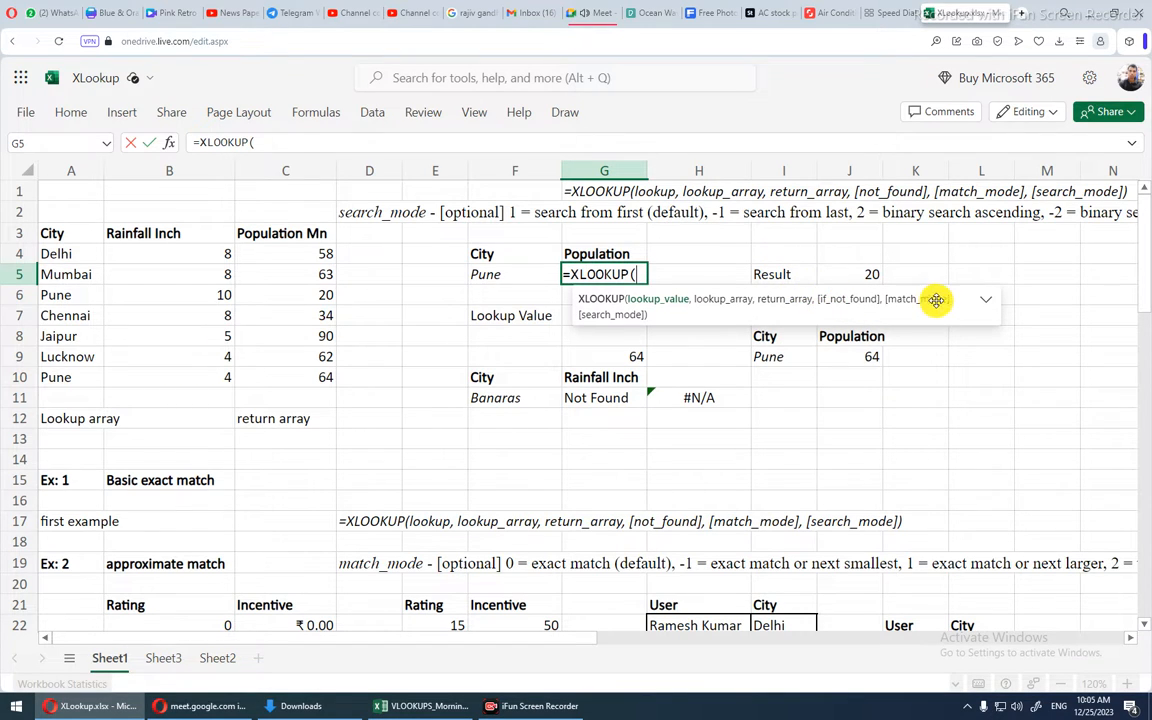
left_click(985, 302)
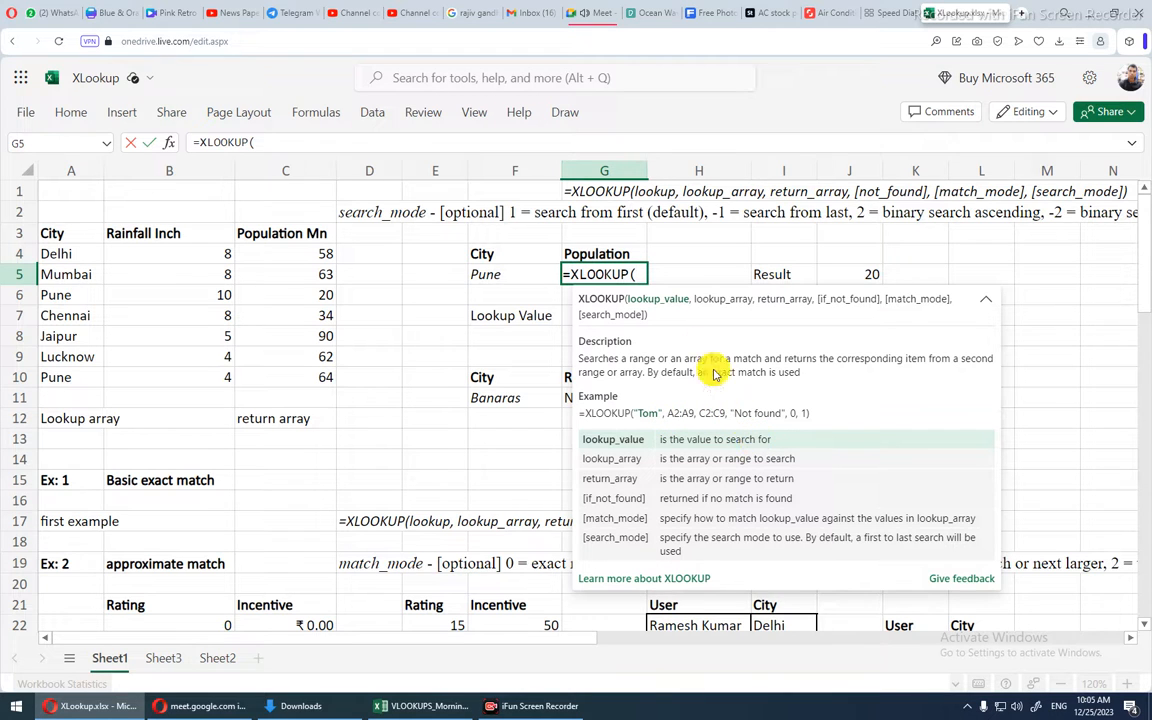
left_click(509, 274)
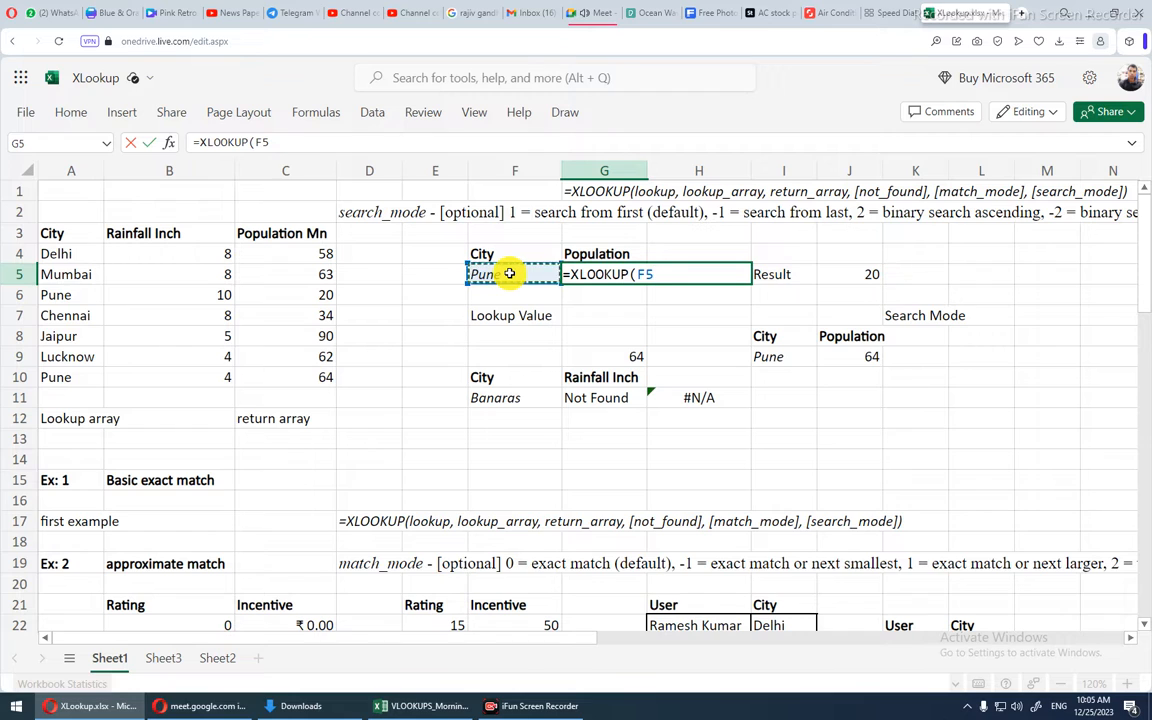
type(",")
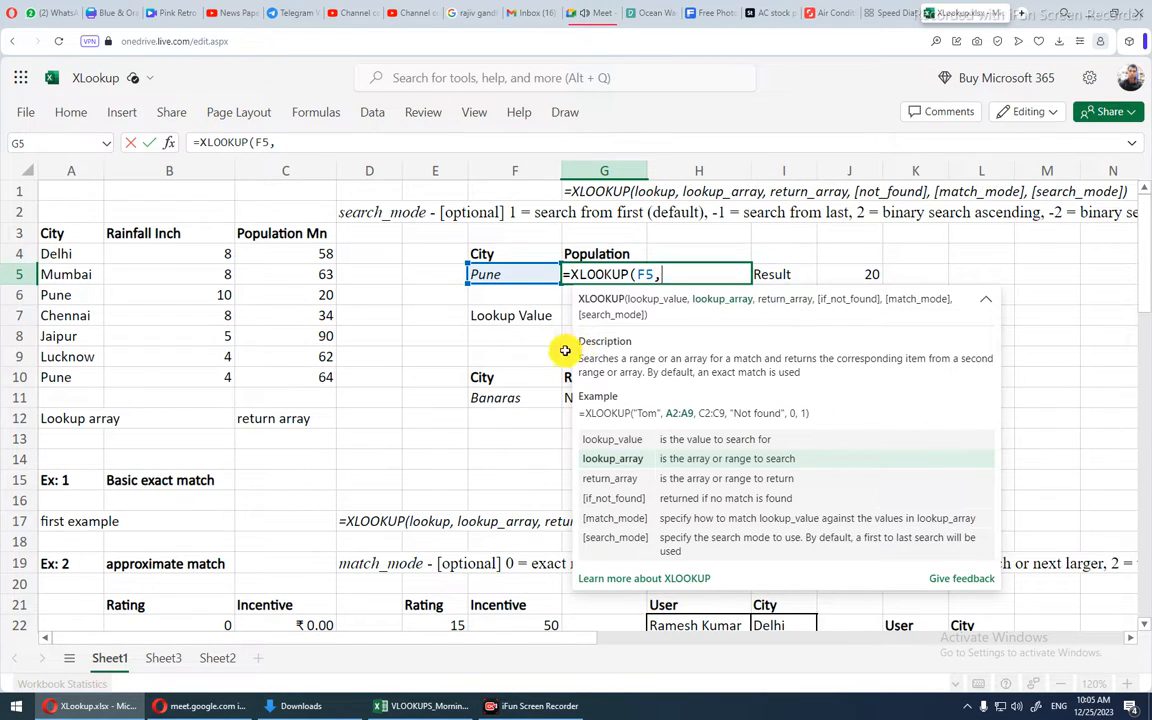
- Complete the G5 XLOOKUP with A4:A10 as the lookup array and C4:C10 as the return array
left_click_drag(57, 251, 59, 374)
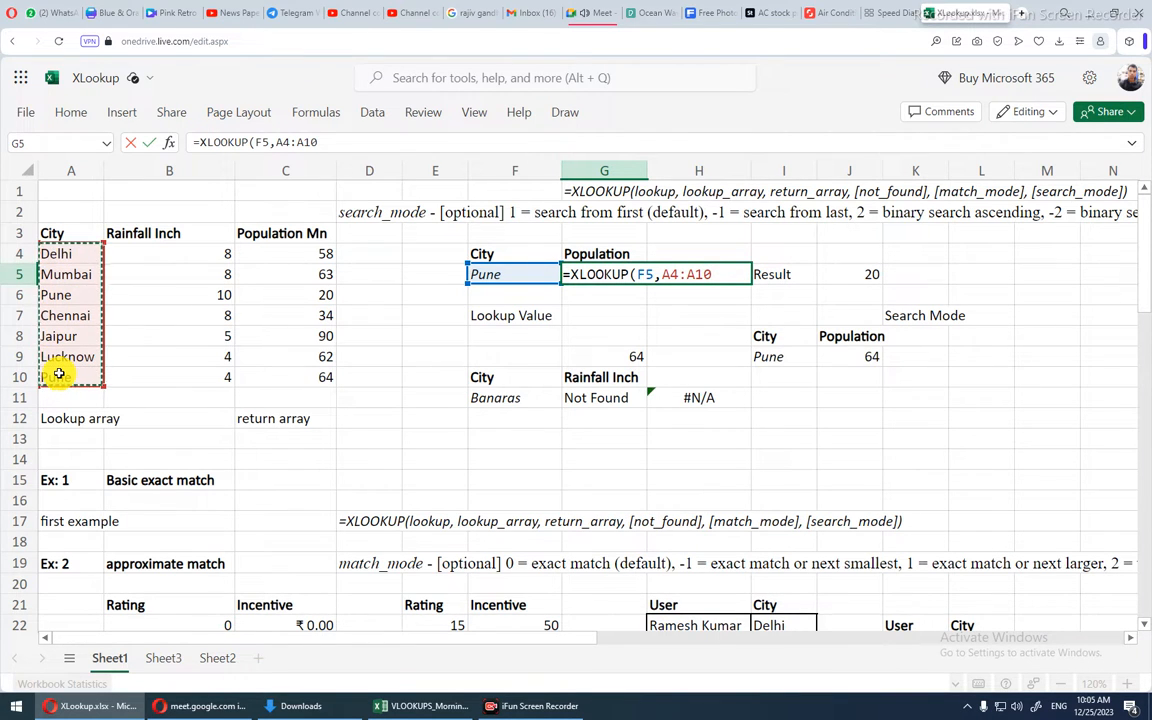
type(",")
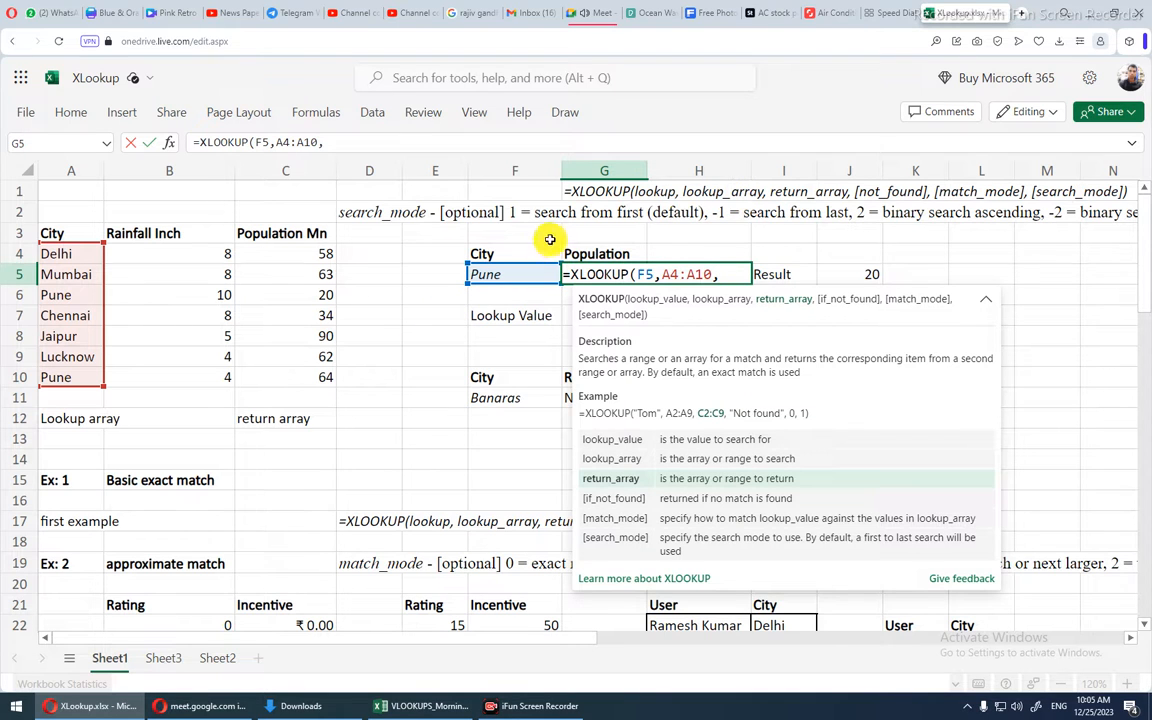
left_click_drag(298, 254, 298, 372)
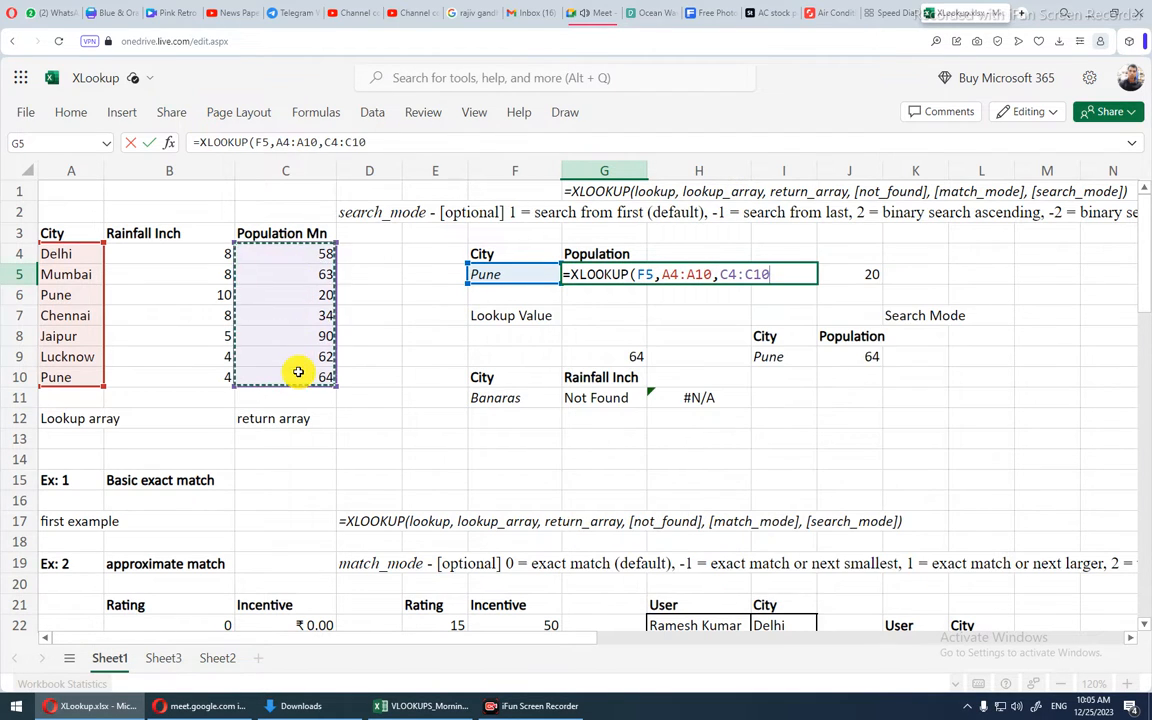
left_click(298, 372)
left_click(296, 252)
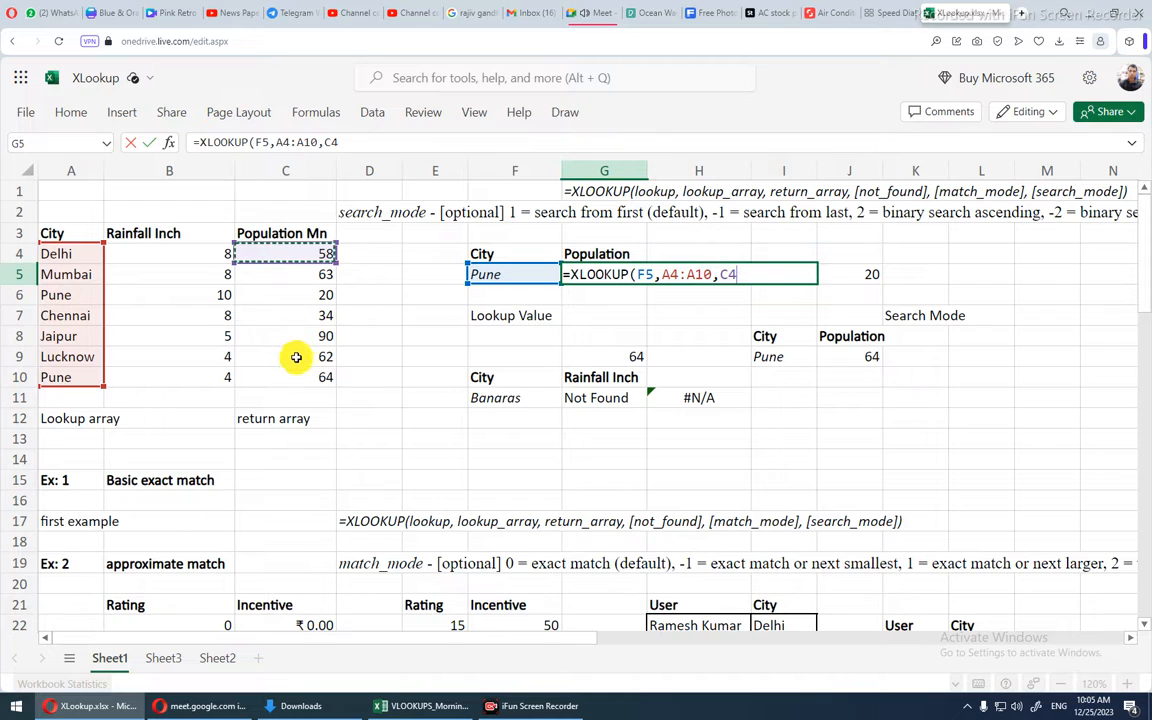
left_click(295, 350)
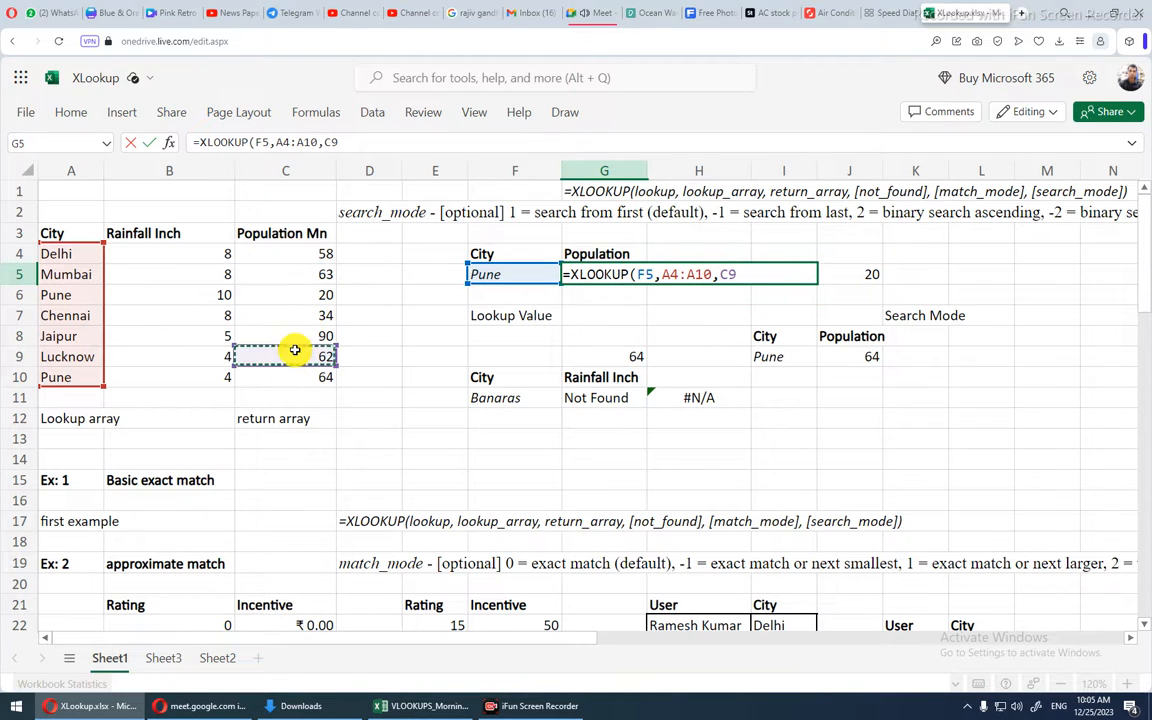
left_click_drag(298, 254, 298, 375)
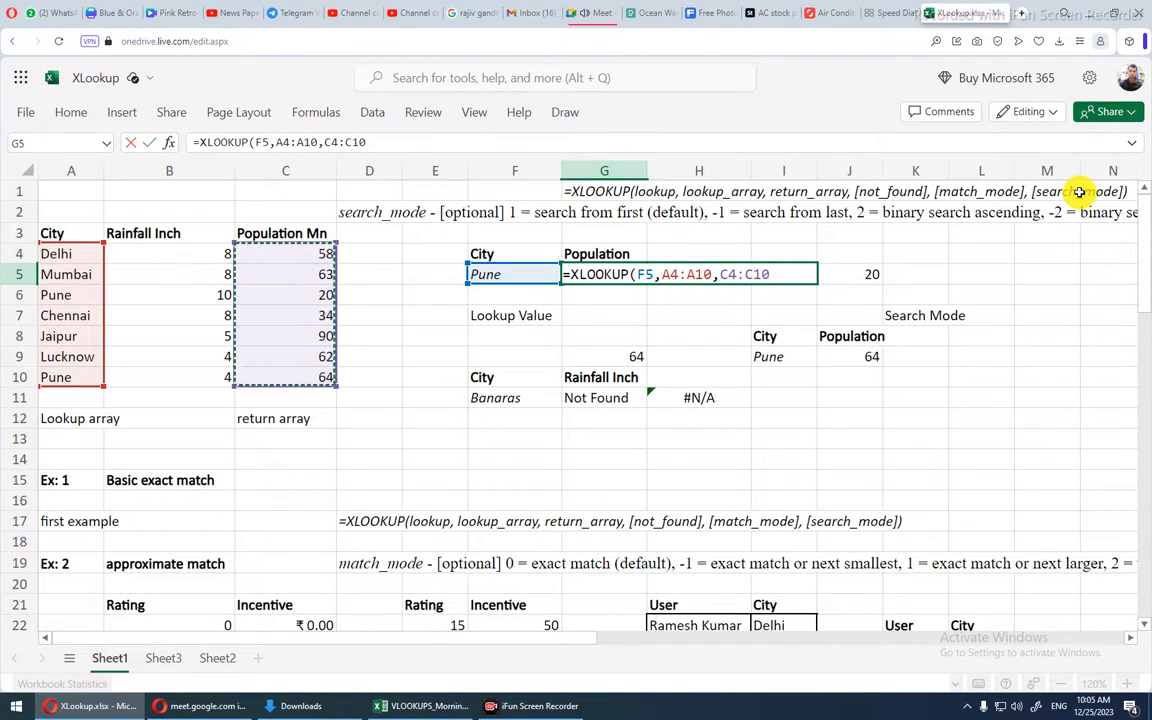
key("Return")
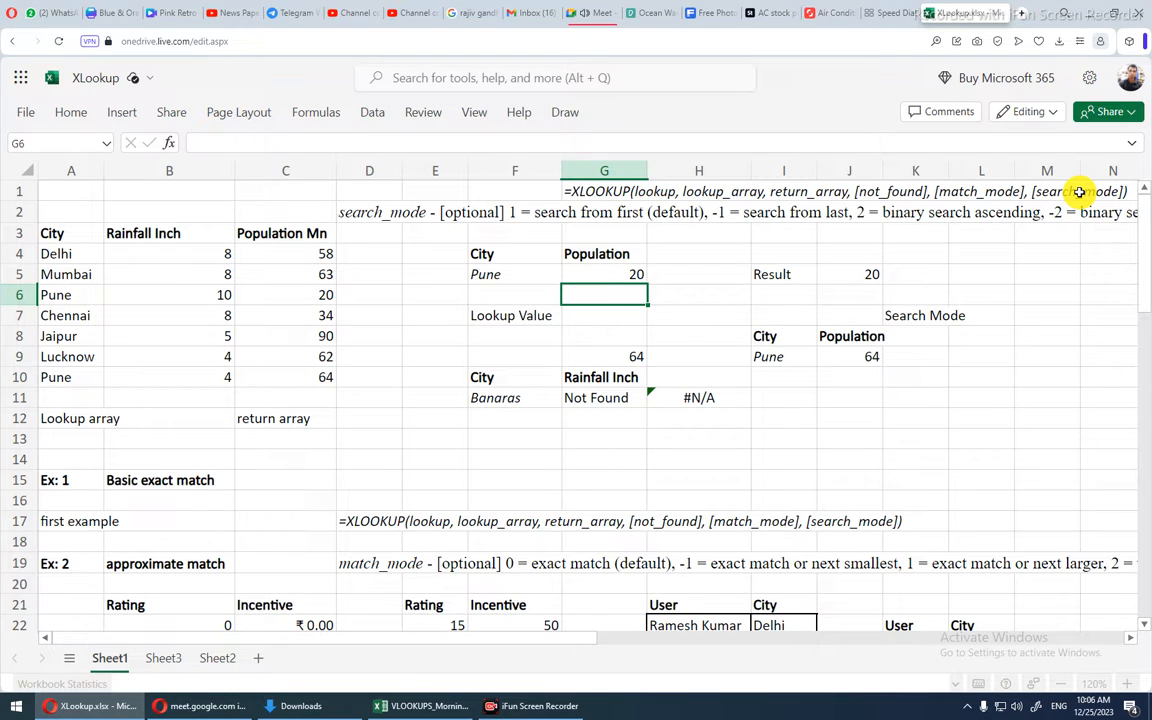
- Check Pune's row in the city table and test the lookup by changing the city in F5 to Chennai
left_click_drag(60, 294, 342, 296)
double_click(514, 276)
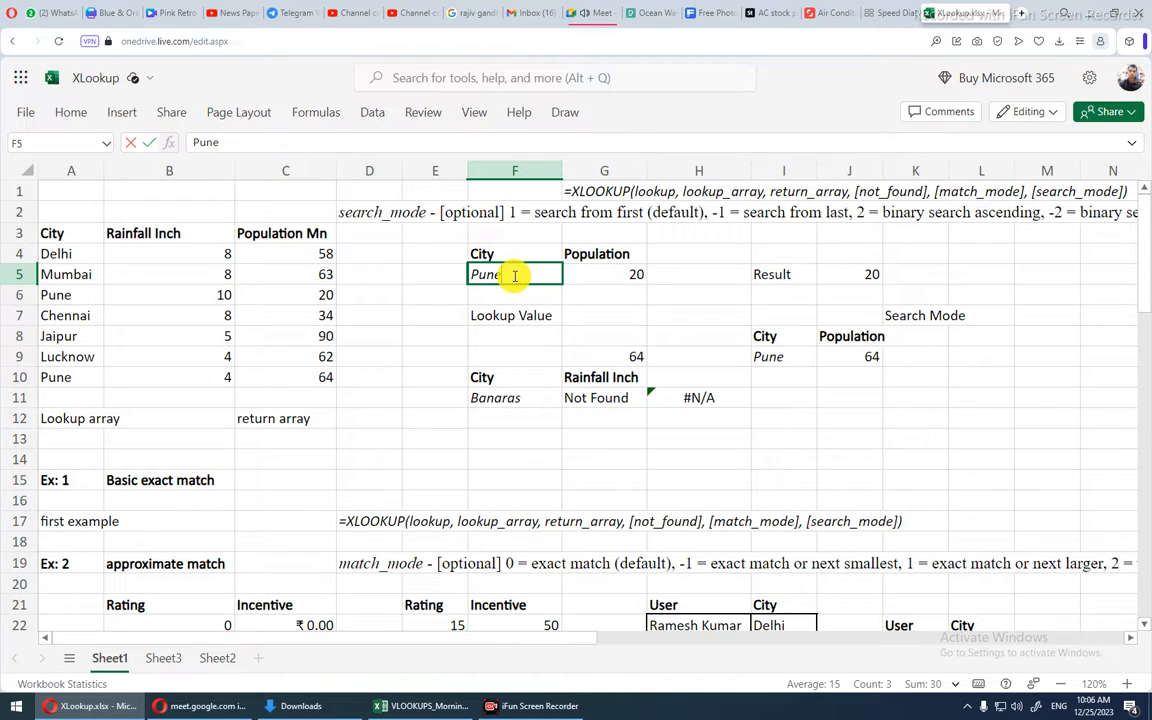
key("Escape")
type("Chennai")
key("Return")
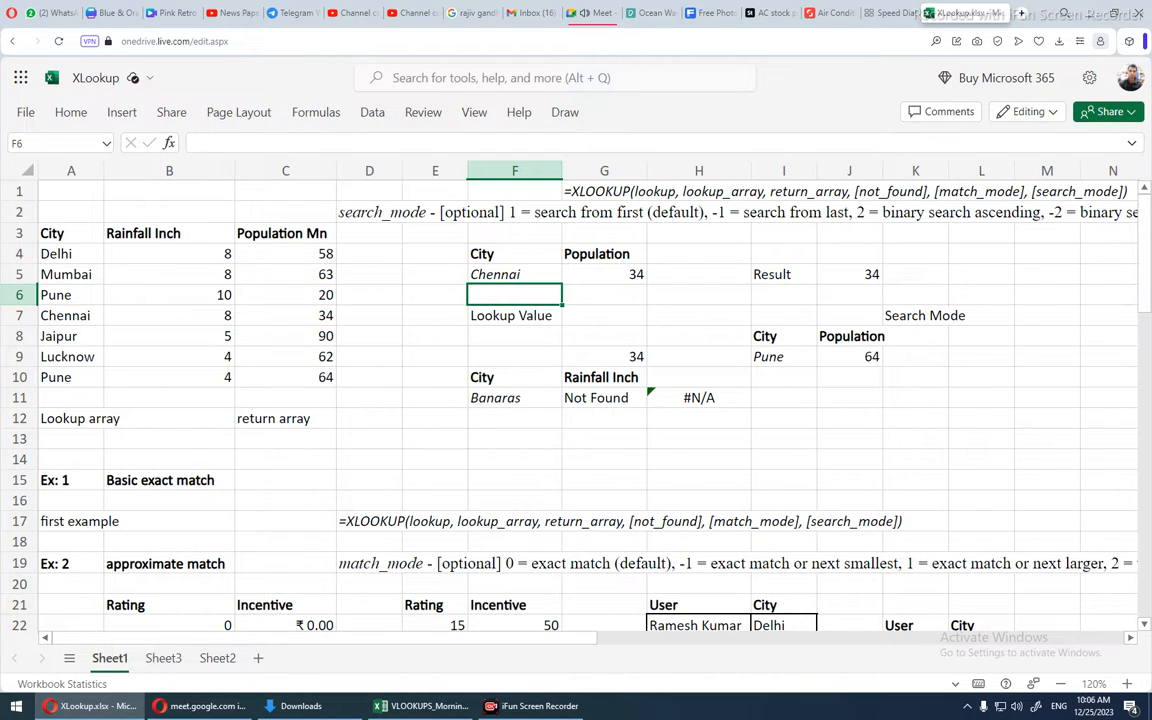
- Test a missing city by entering Bihar in F5 and compare it with the city list in column A
key("Up")
key("Left")
key("Right")
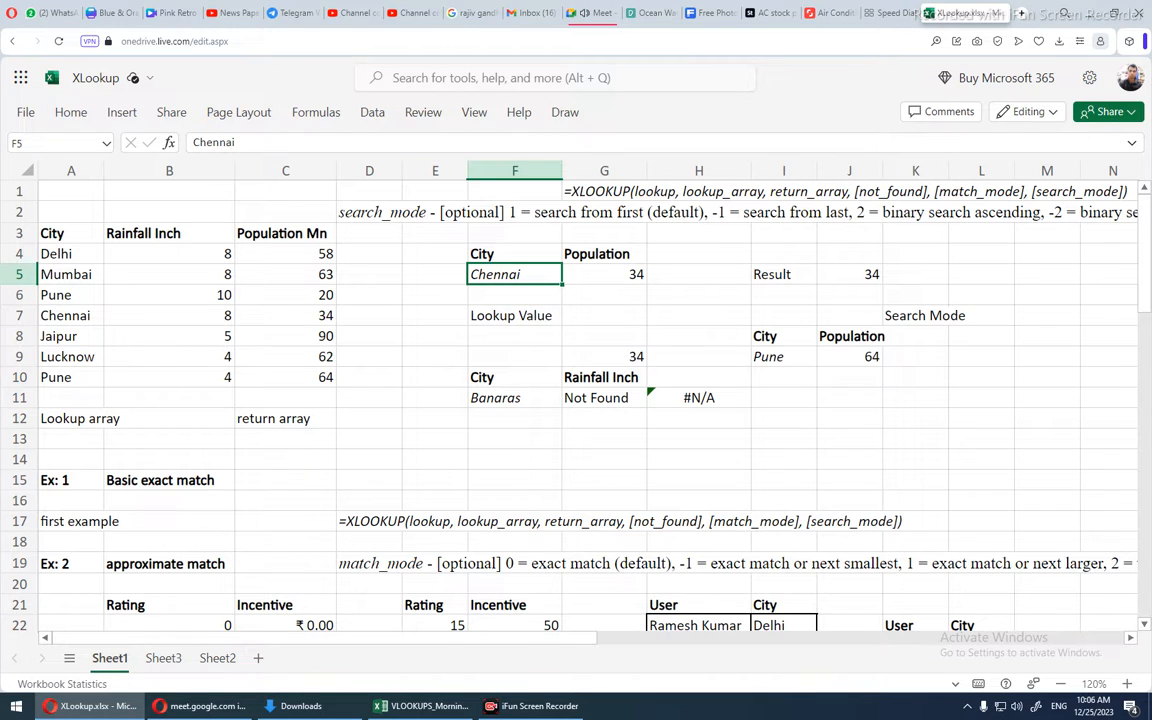
type("Bih")
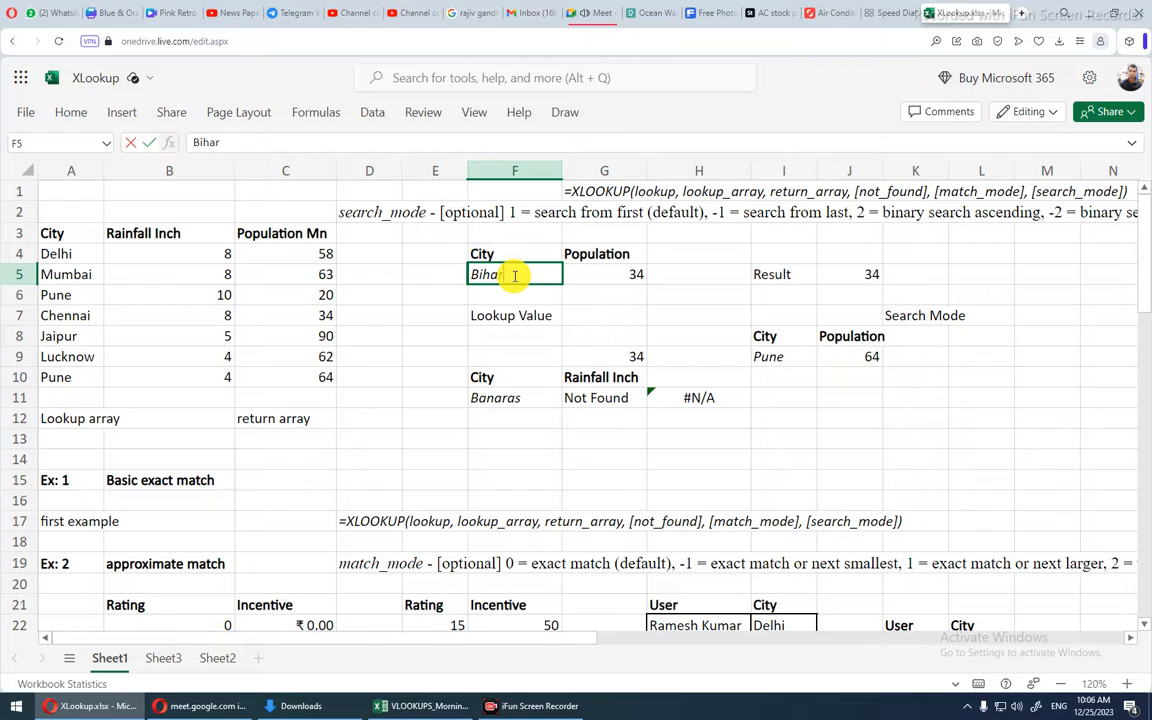
type("ar")
key("Tab")
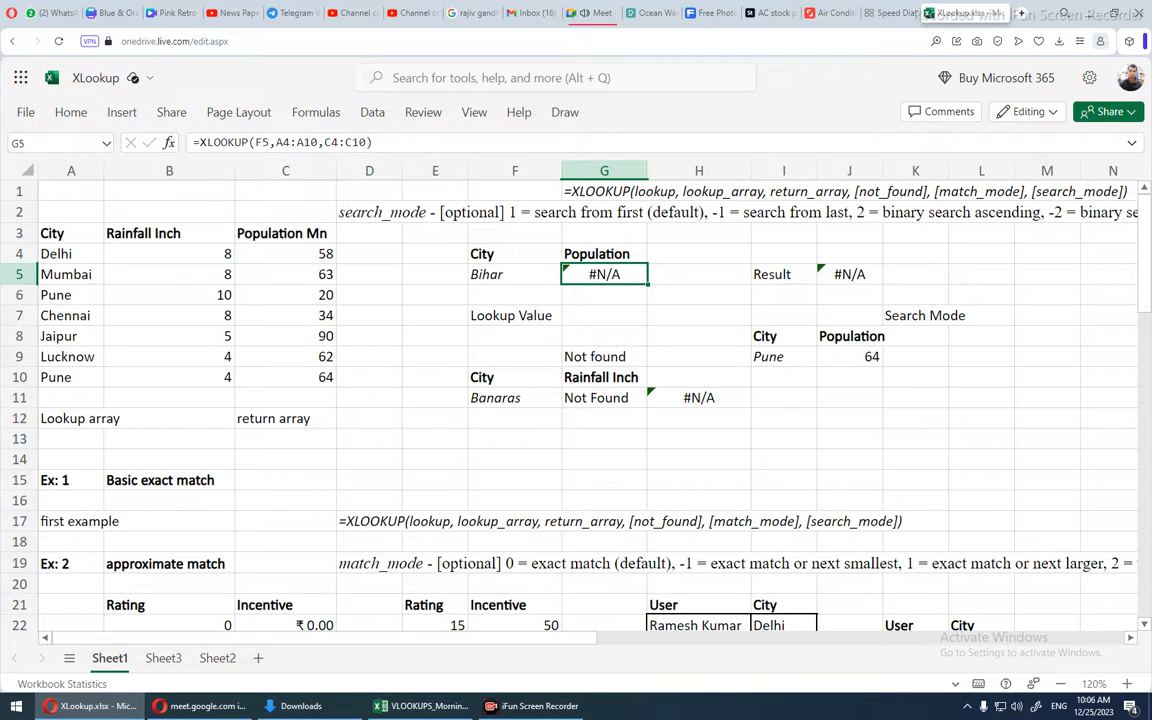
left_click_drag(54, 250, 68, 362)
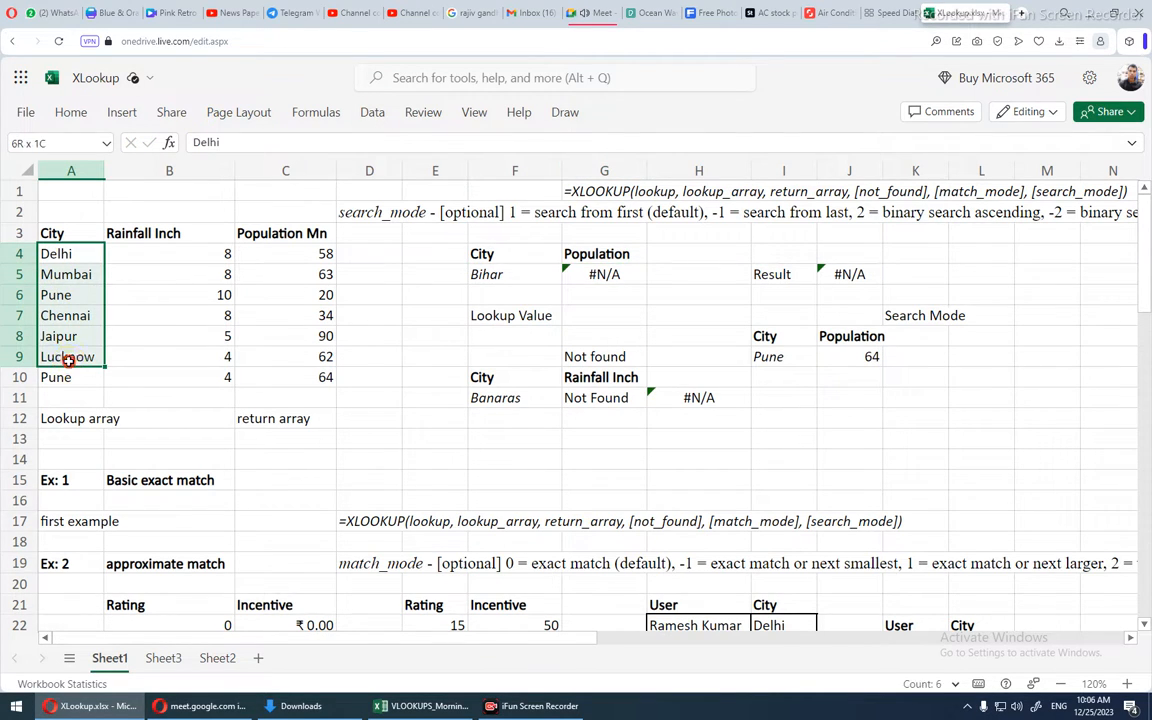
double_click(486, 280)
- Extend the XLOOKUP in G5 with the if_not_found text "not in data"
left_click(609, 274)
key("F2")
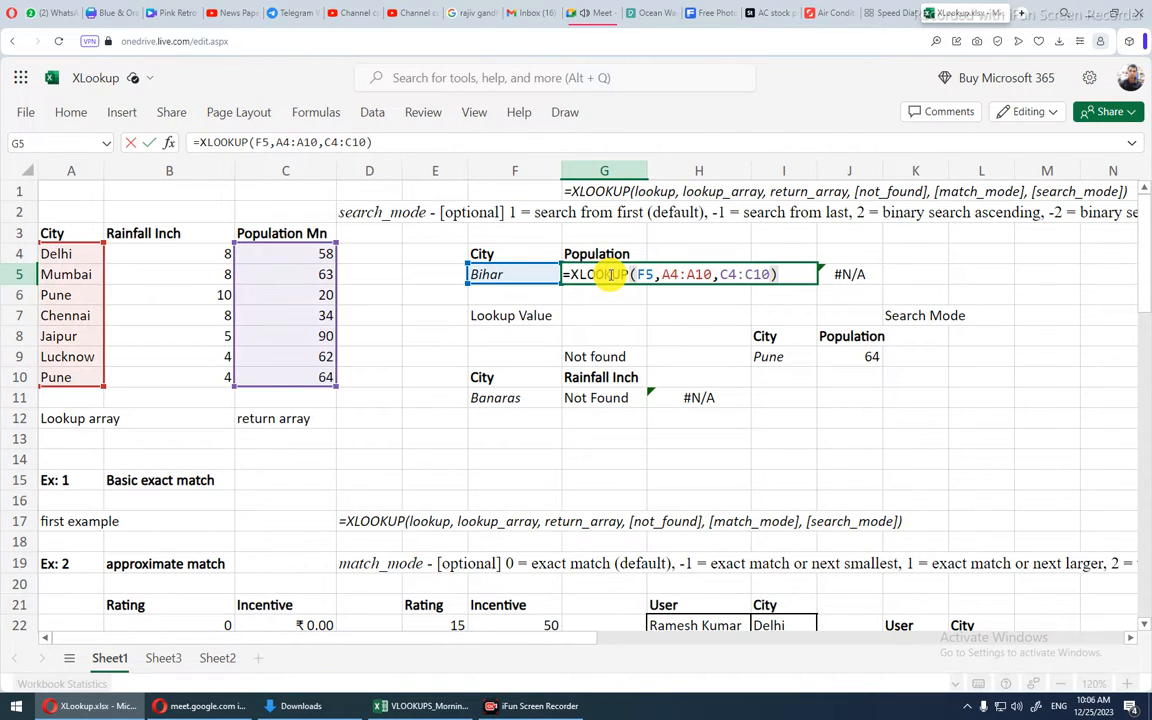
key("BackSpace")
type(",")
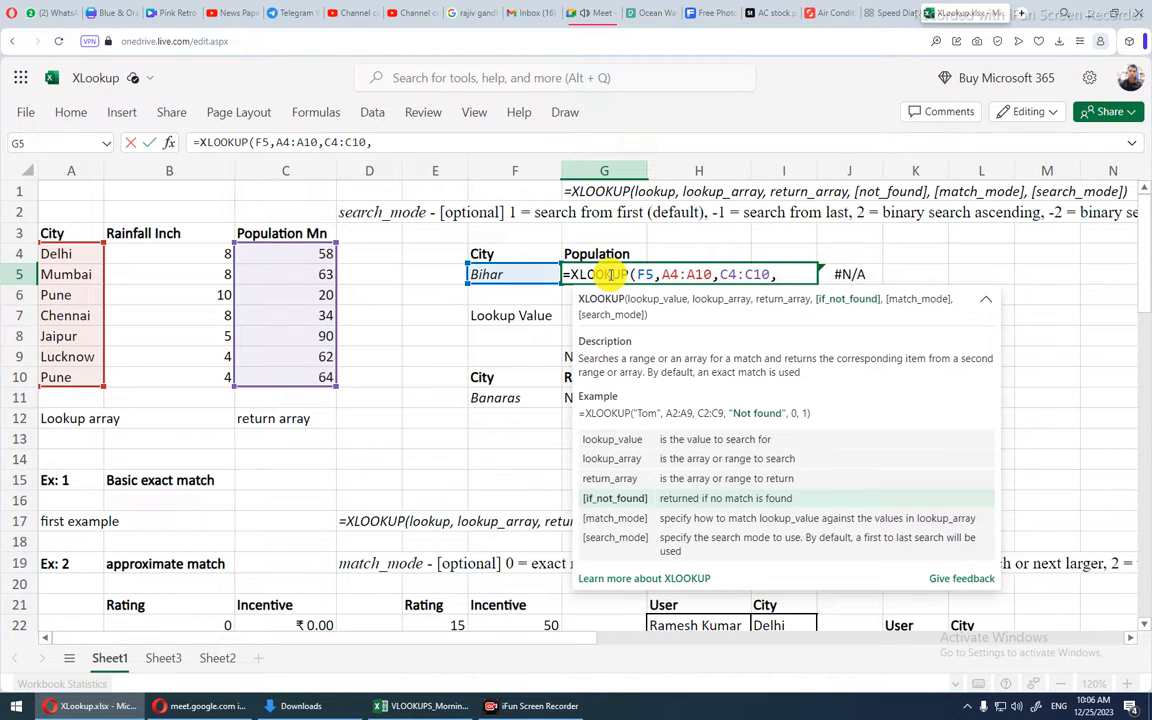
type("\"not ")
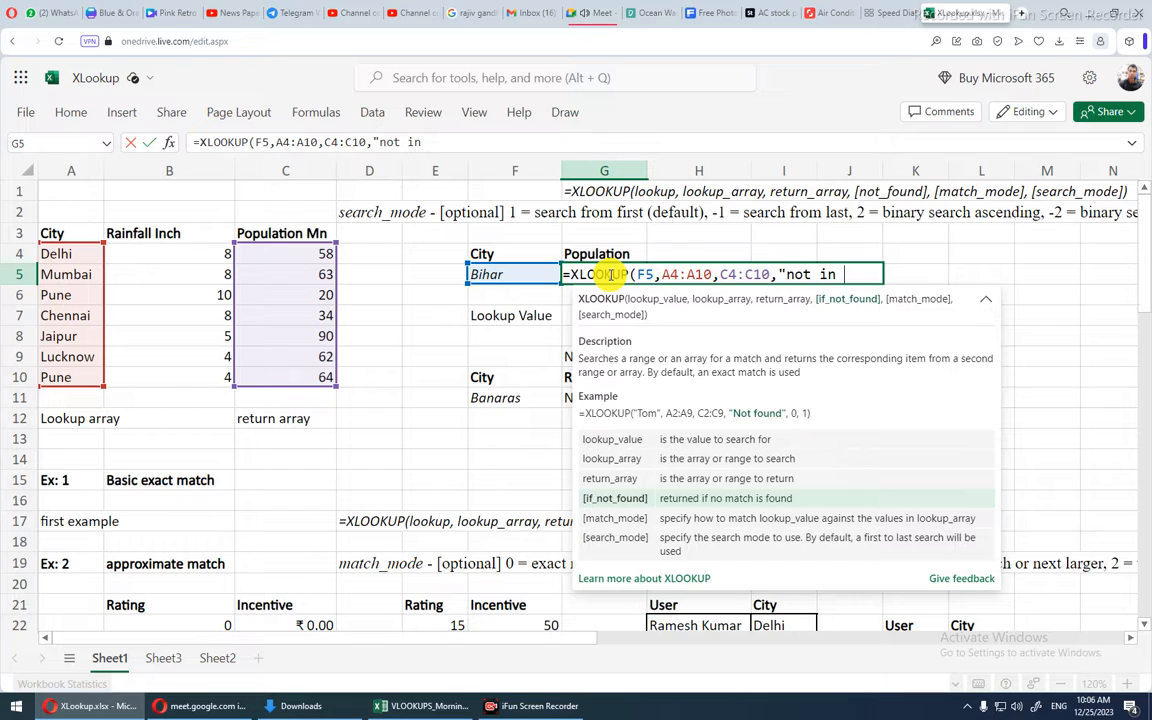
type("in data\"")
key("Return")
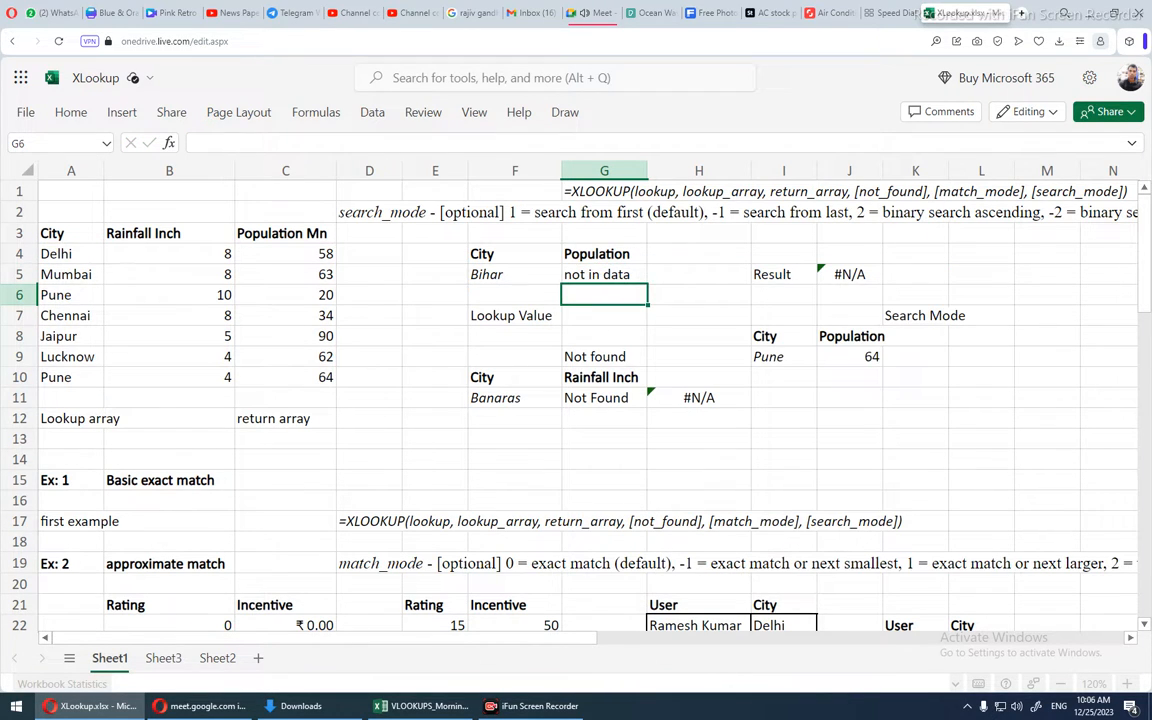
- Set the lookup city in F5 to Pune
left_click(604, 274)
left_click(514, 274)
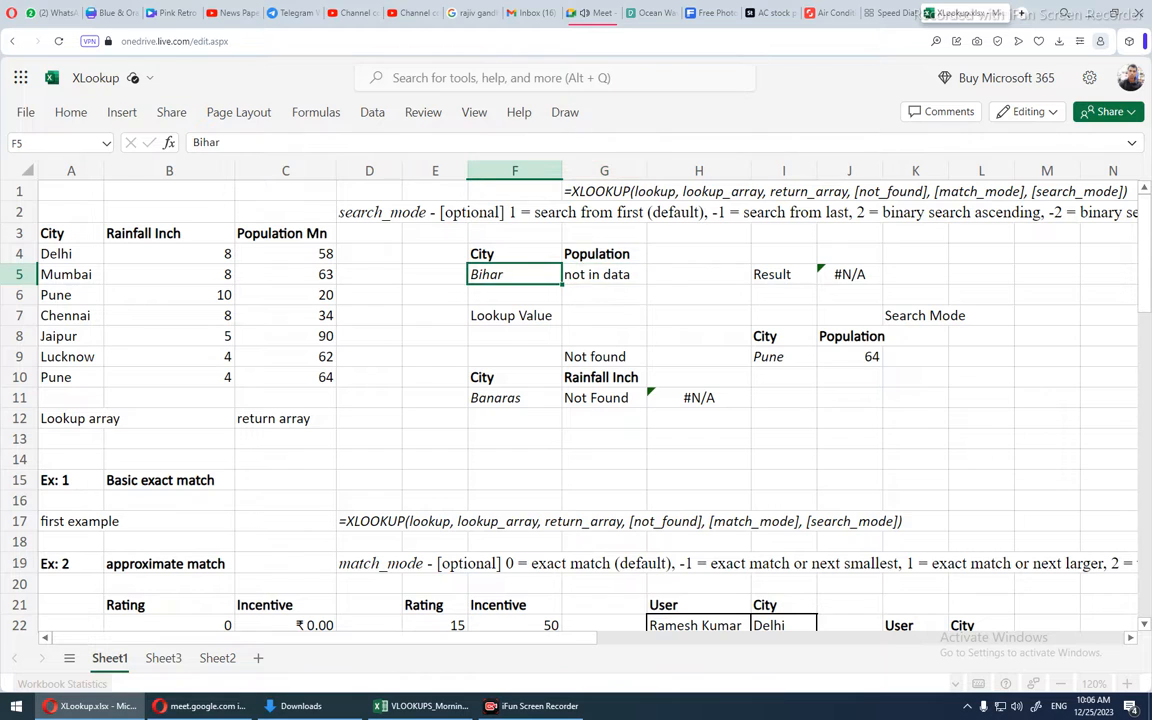
type("Pune")
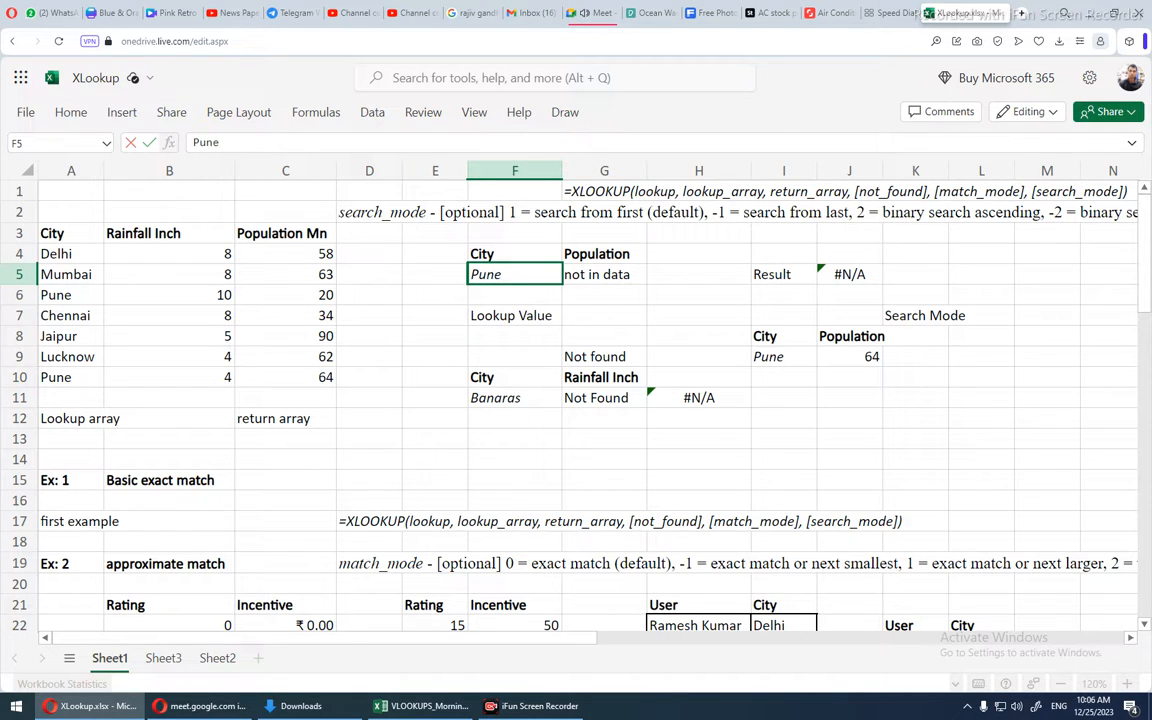
key("Tab")
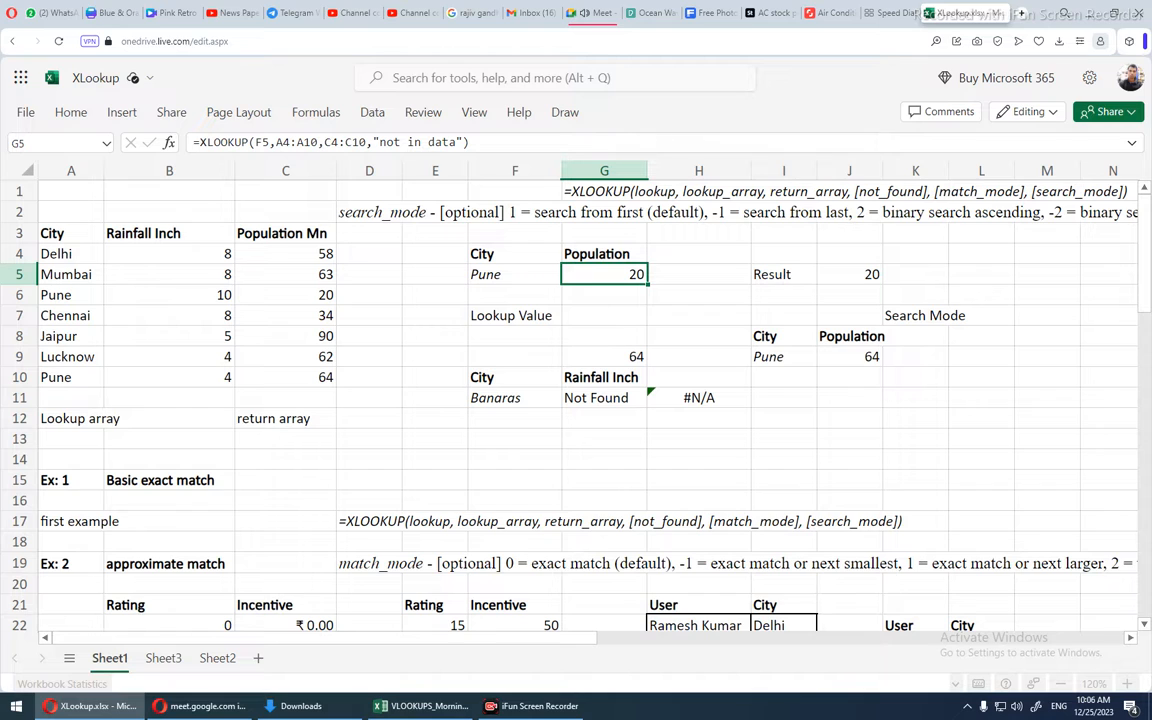
- Add search mode -1 (last-to-first) to the XLOOKUP in G5, leaving match_mode empty
double_click(608, 275)
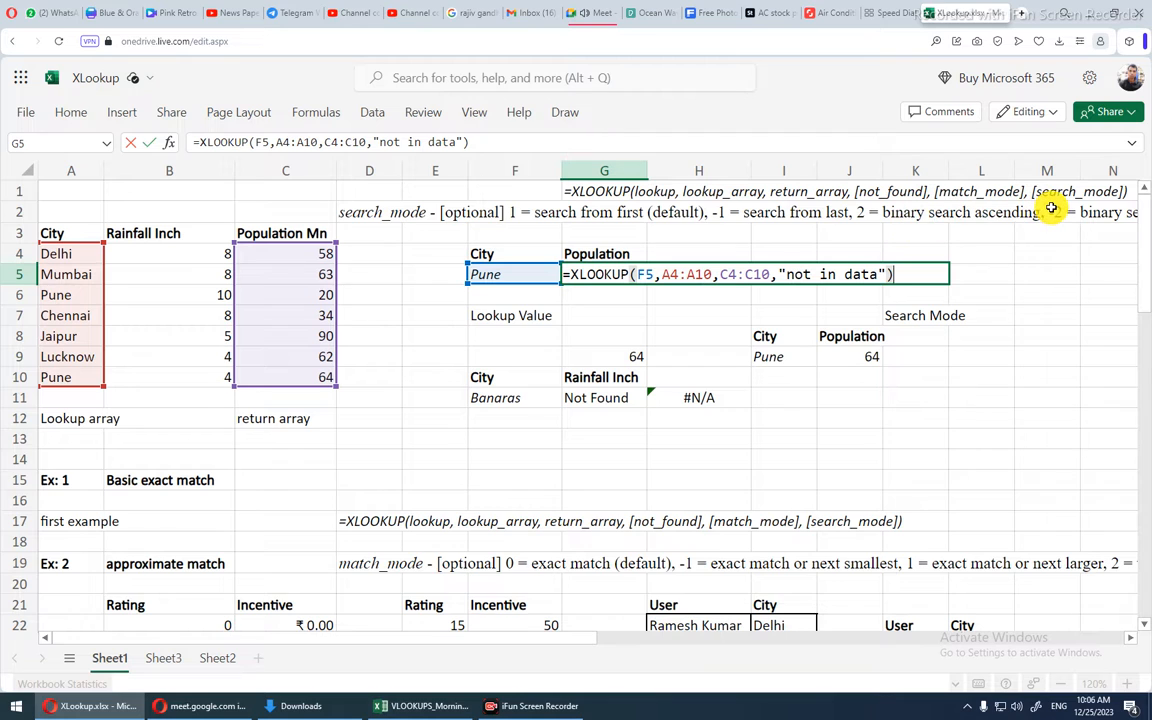
key("BackSpace")
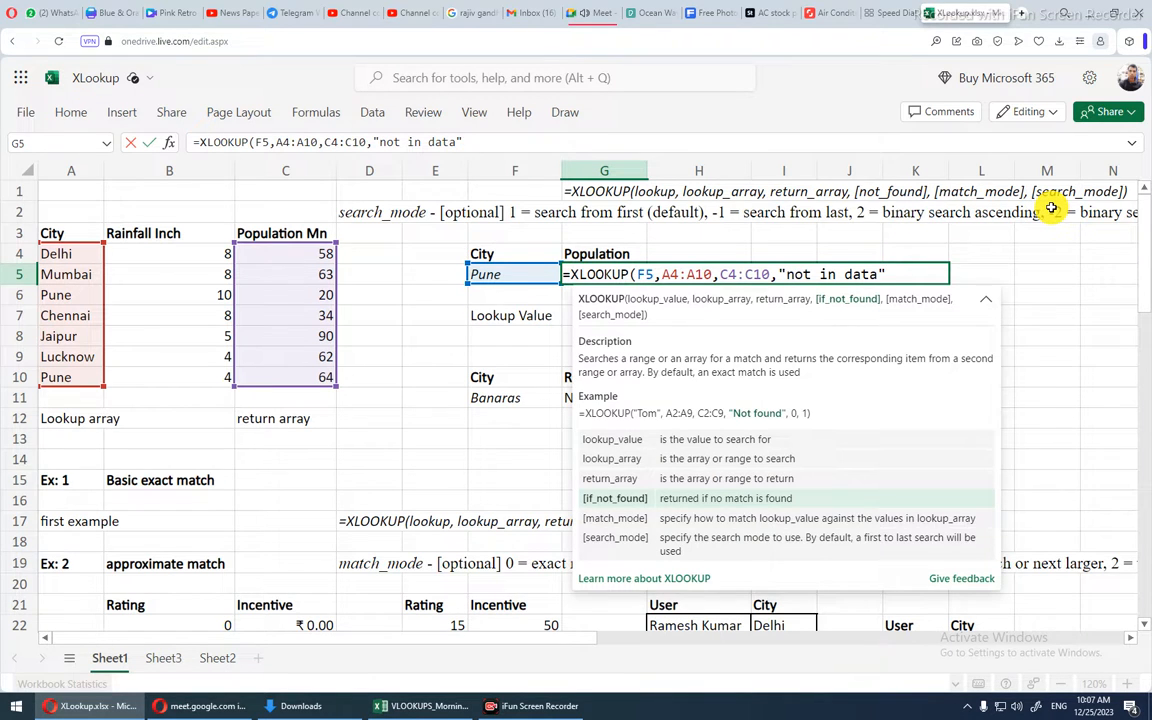
type(",")
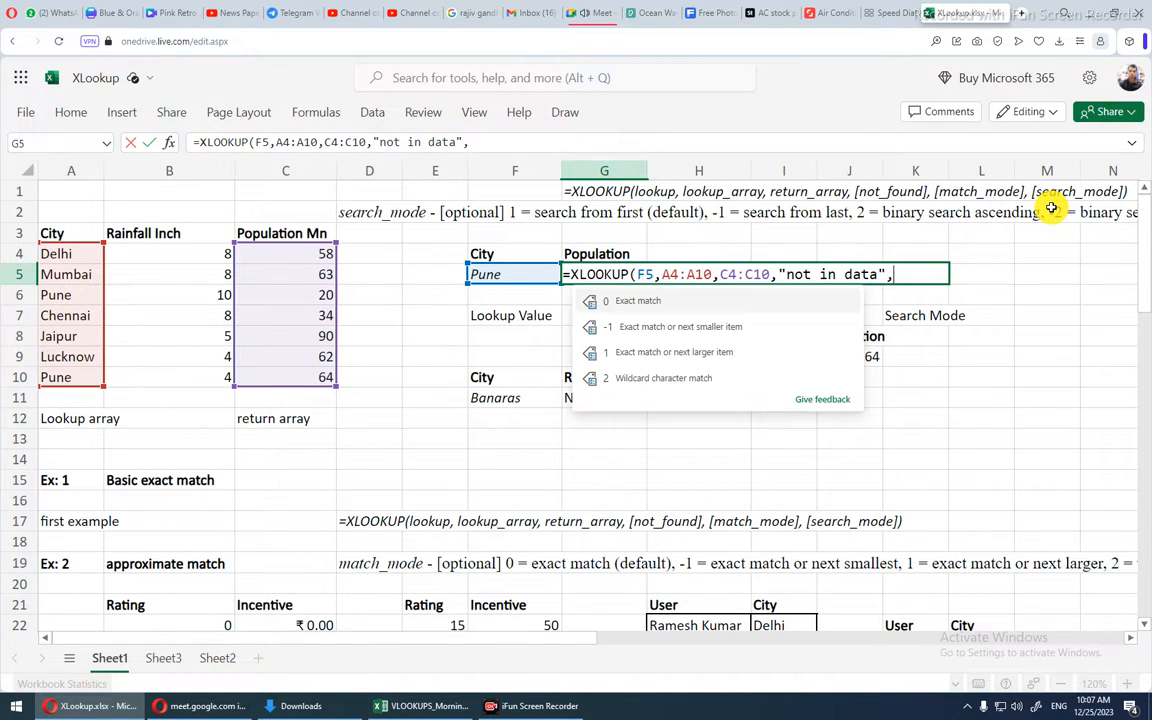
type(",")
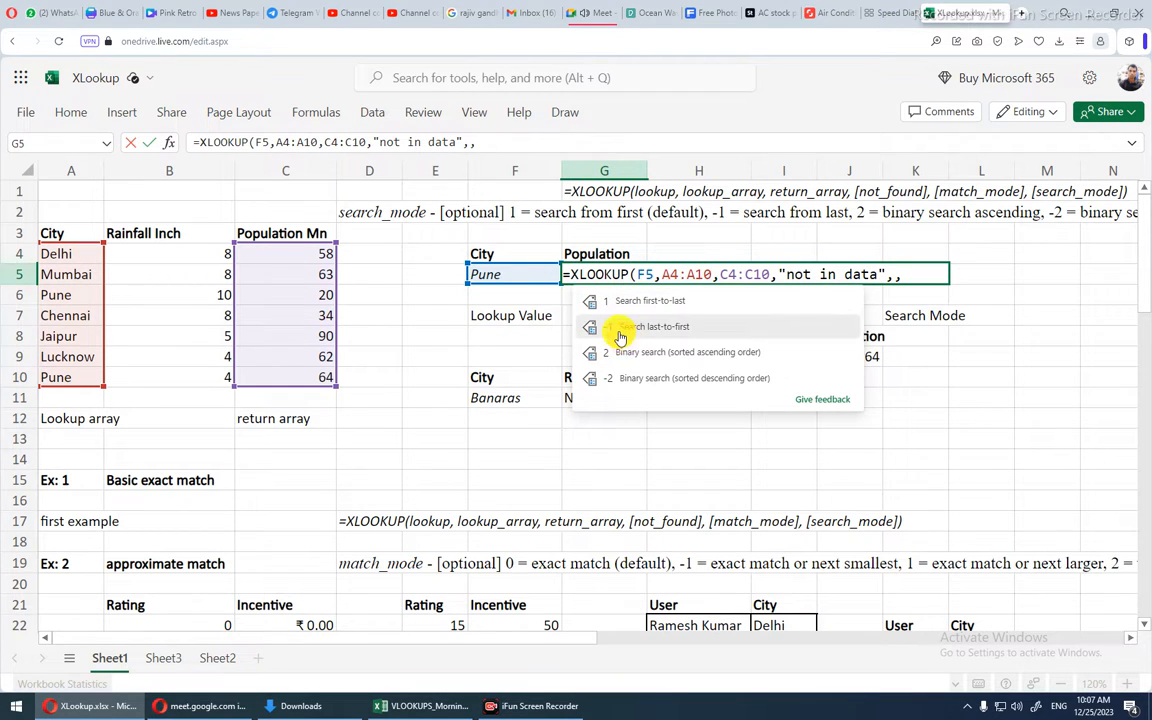
type("-1")
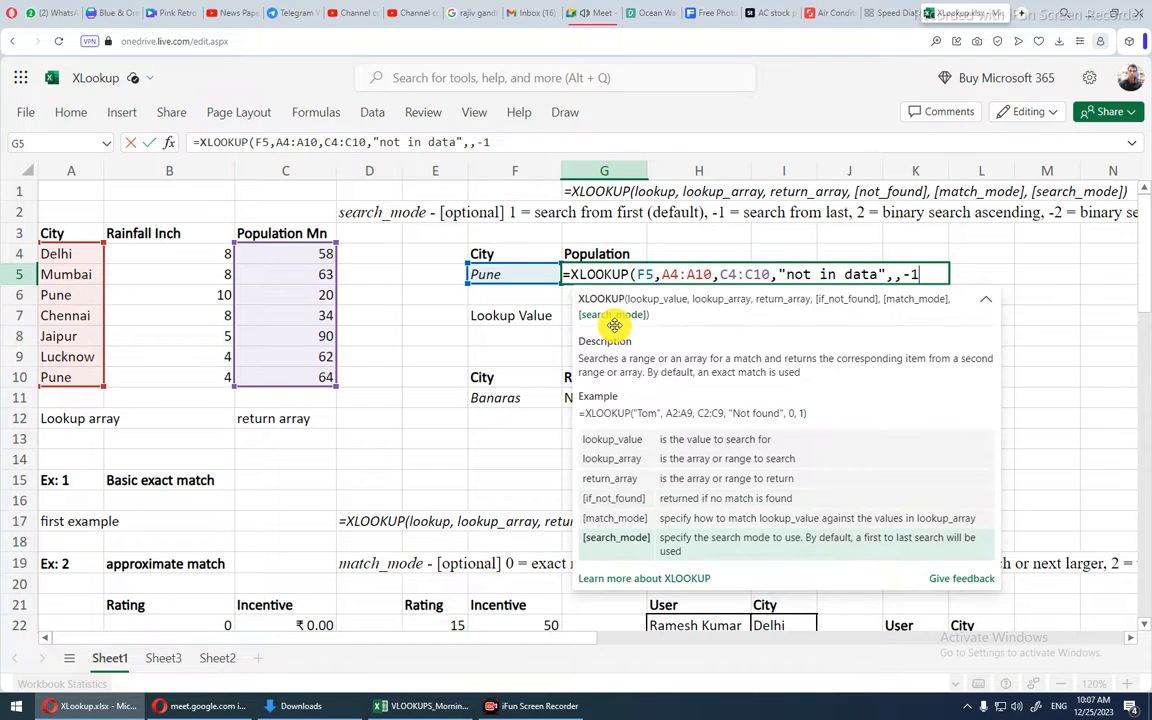
key("Return")
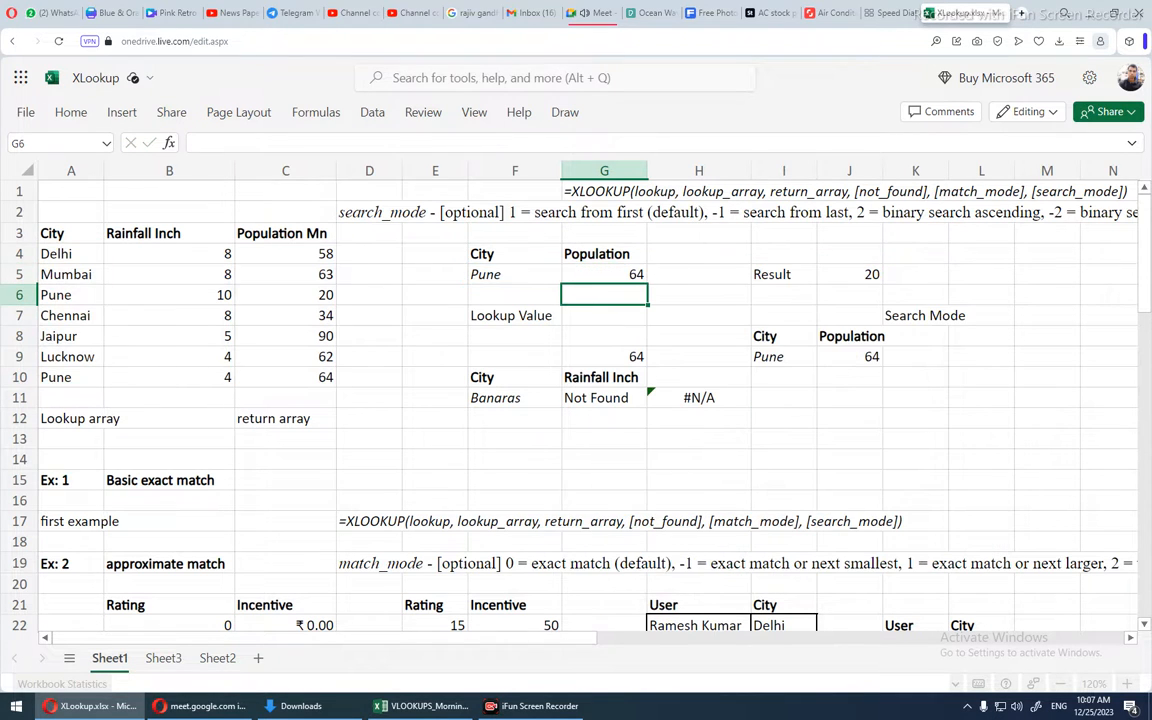
- Trace the last-to-first search through the City and Population columns and compare the formulas in G5 and G9
left_click(75, 377)
left_click_drag(63, 350, 69, 256)
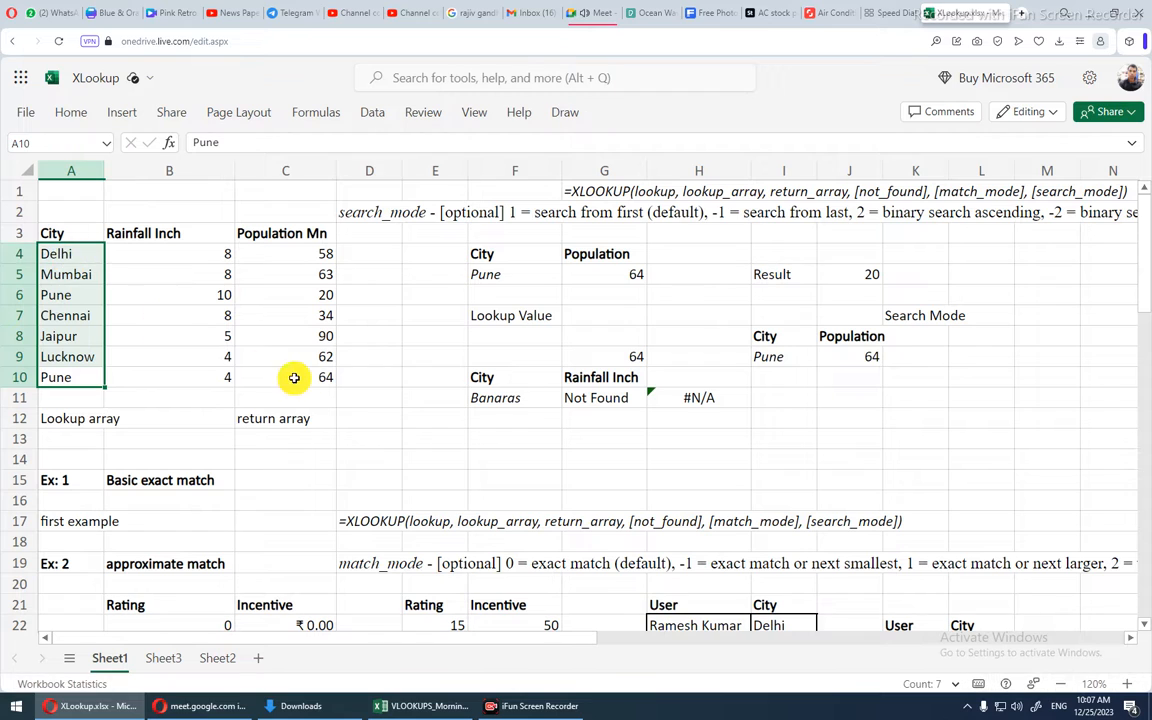
left_click_drag(303, 387, 301, 260)
left_click(300, 261)
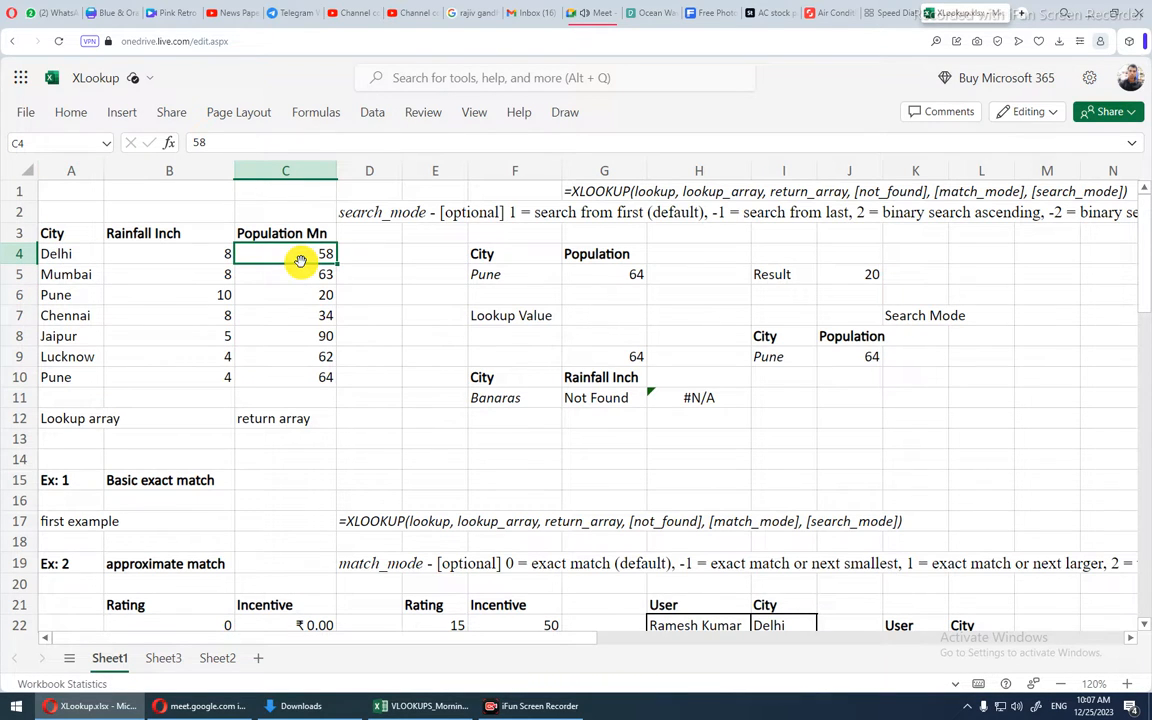
left_click(583, 277)
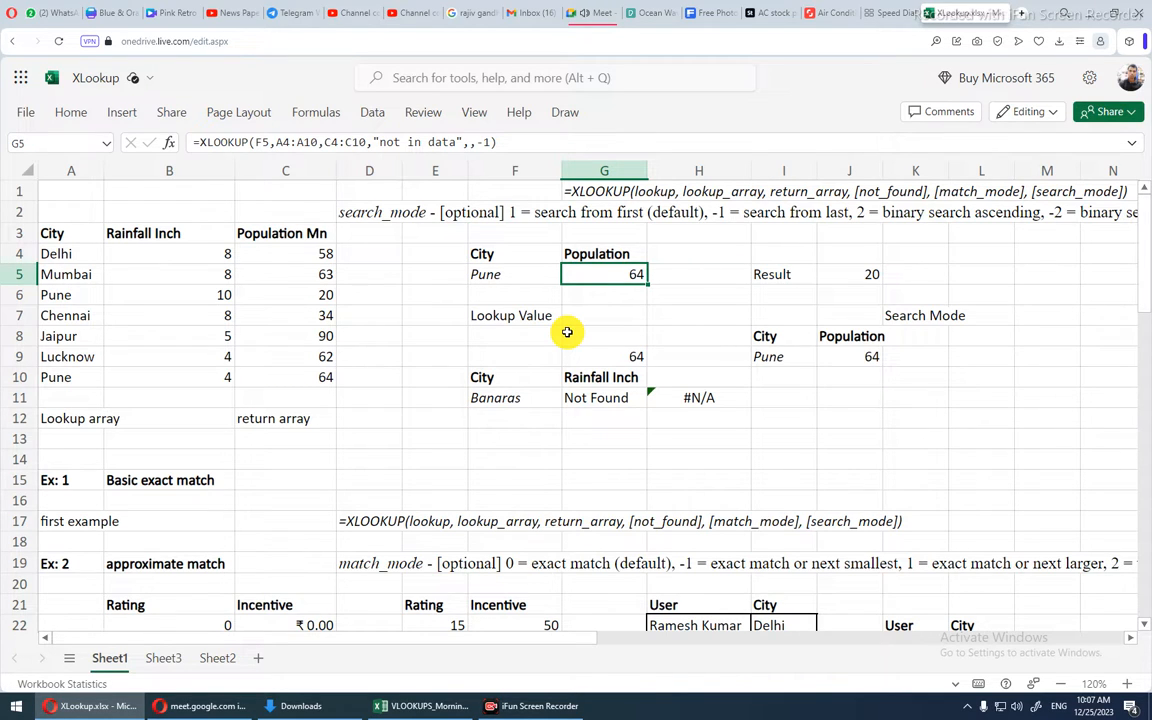
left_click(608, 357)
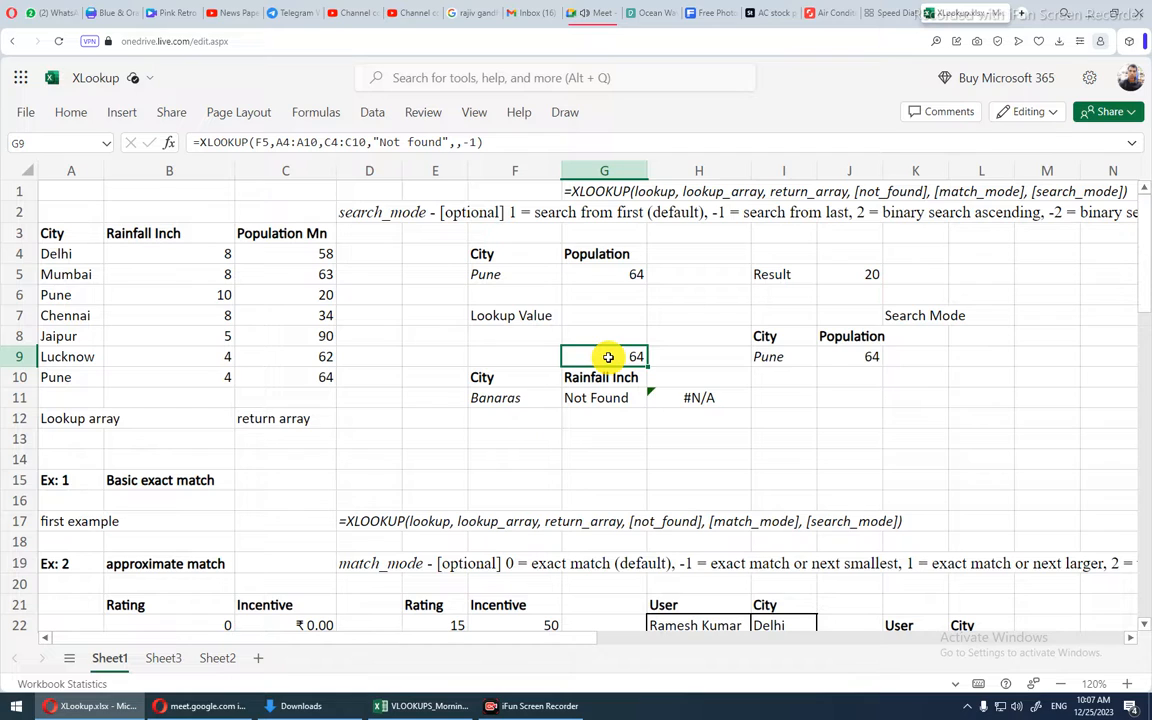
- Review the XLOOKUP formula in J9 and locate the approximate match example (Ex: 2) on the sheet
left_click(872, 357)
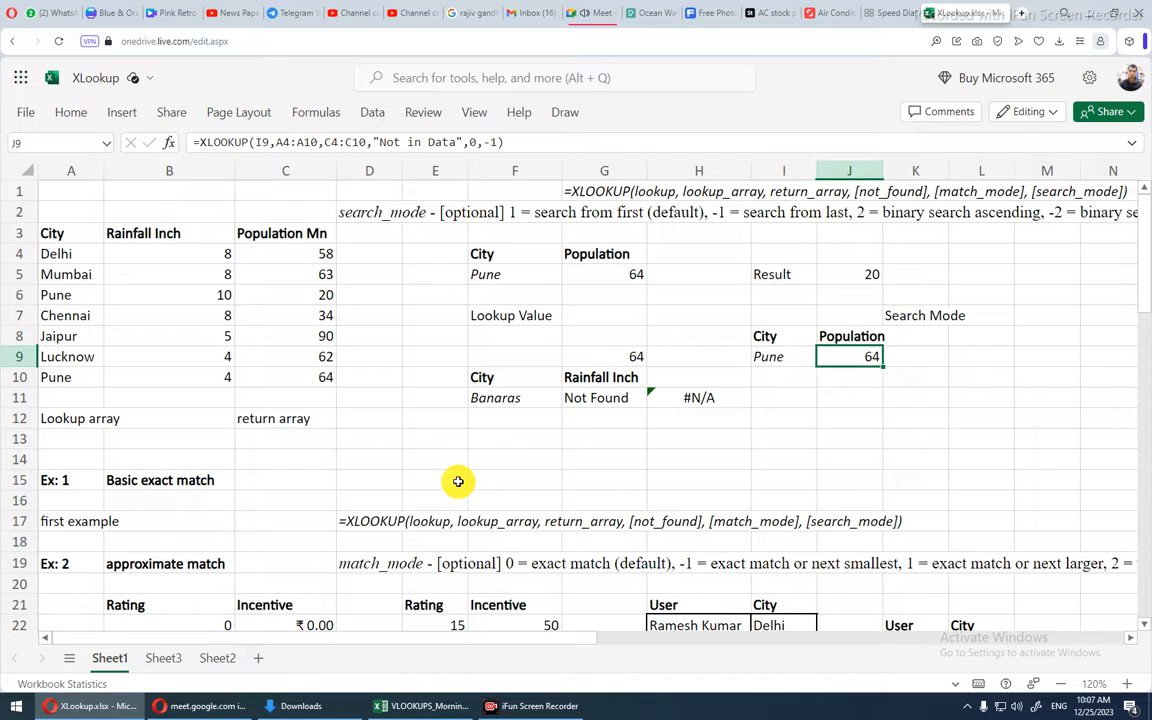
scroll(458, 481, "down", 3)
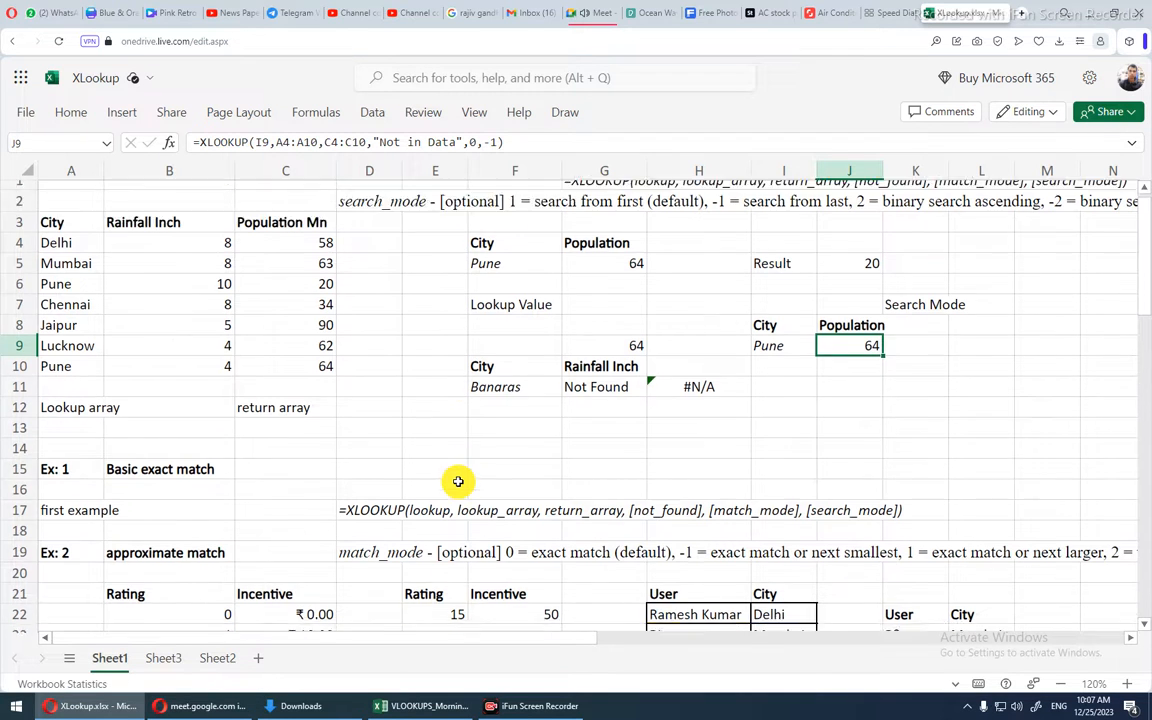
left_click_drag(70, 341, 570, 395)
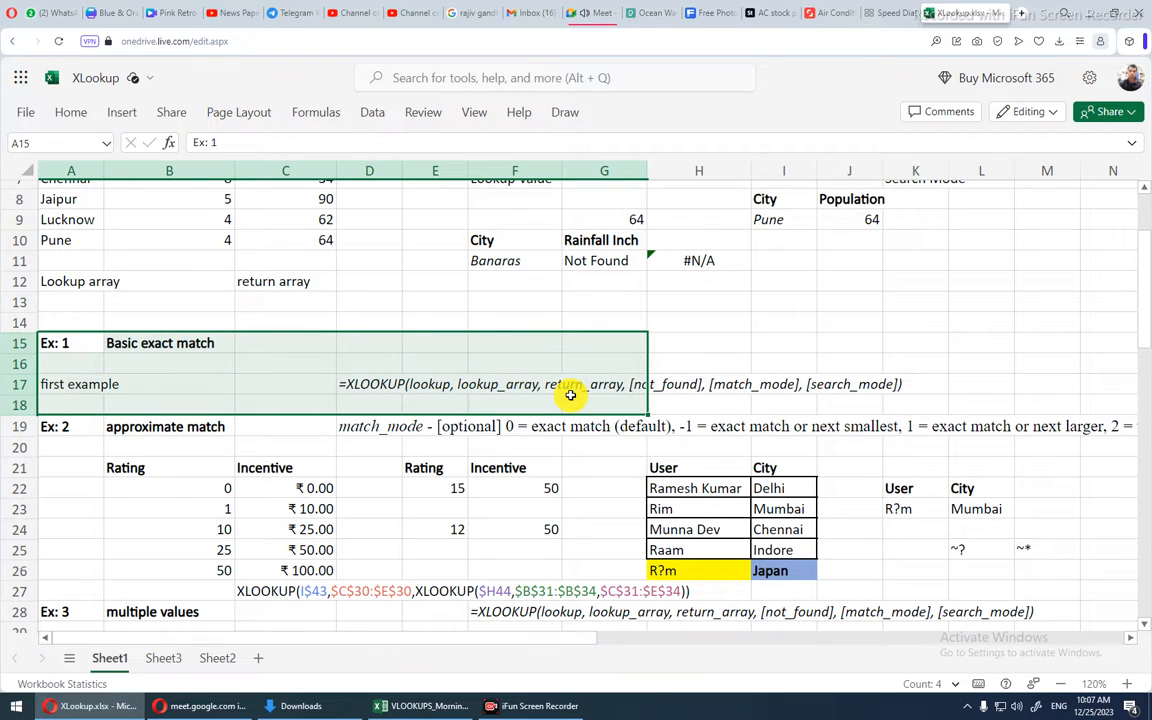
scroll(570, 395, "down", 3)
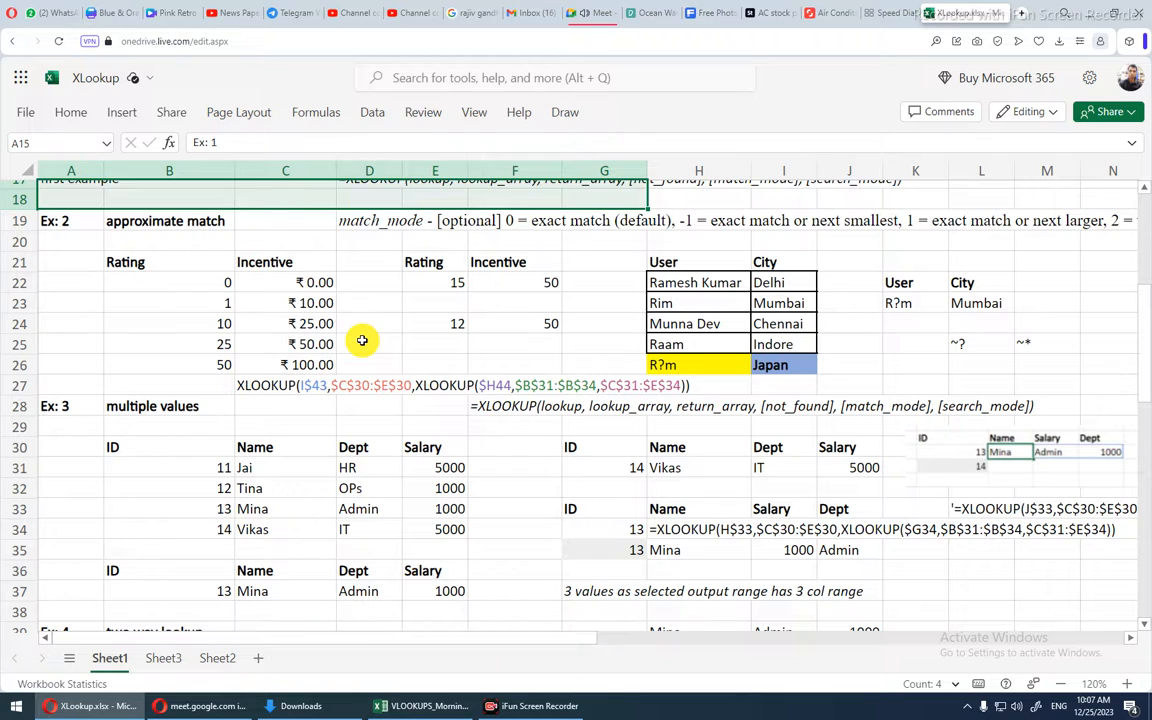
left_click(316, 264)
key("Up")
key("Up")
key("Up")
key("Up")
key("Up")
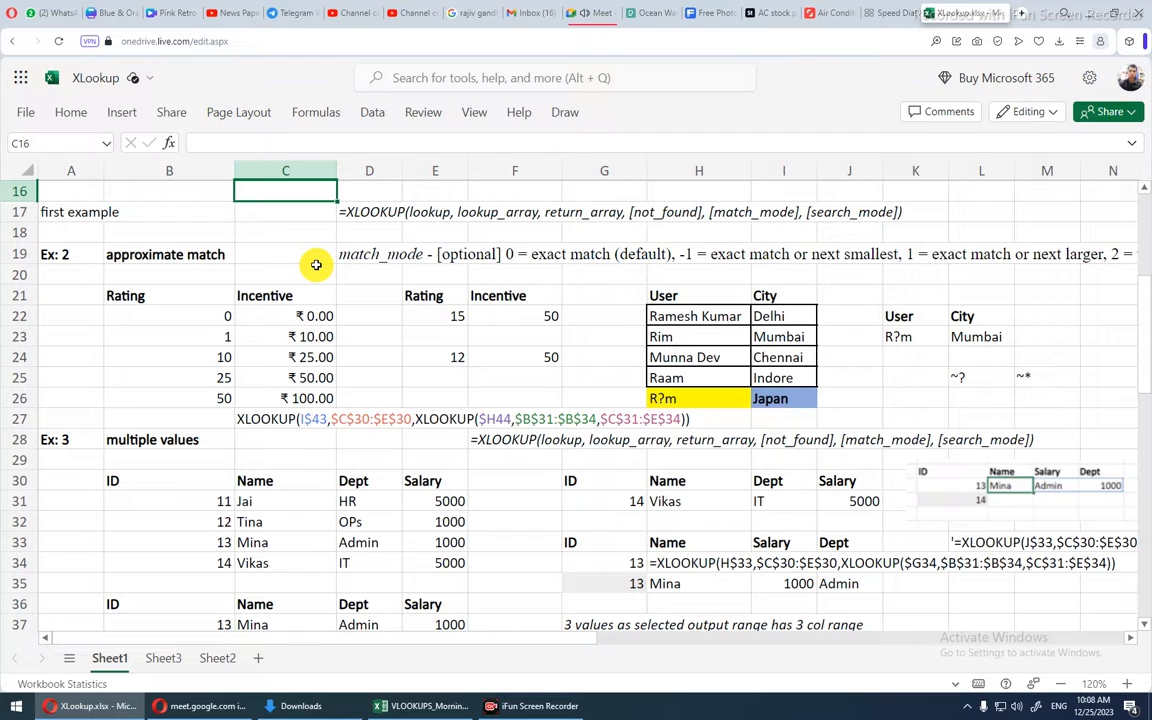
- Examine the Rating and Incentive table in B21:C26, matching ratings 1 and 10 with their incentives
left_click_drag(121, 300, 270, 393)
left_click(270, 393)
left_click(154, 298)
left_click_drag(154, 298, 172, 340)
left_click(172, 338)
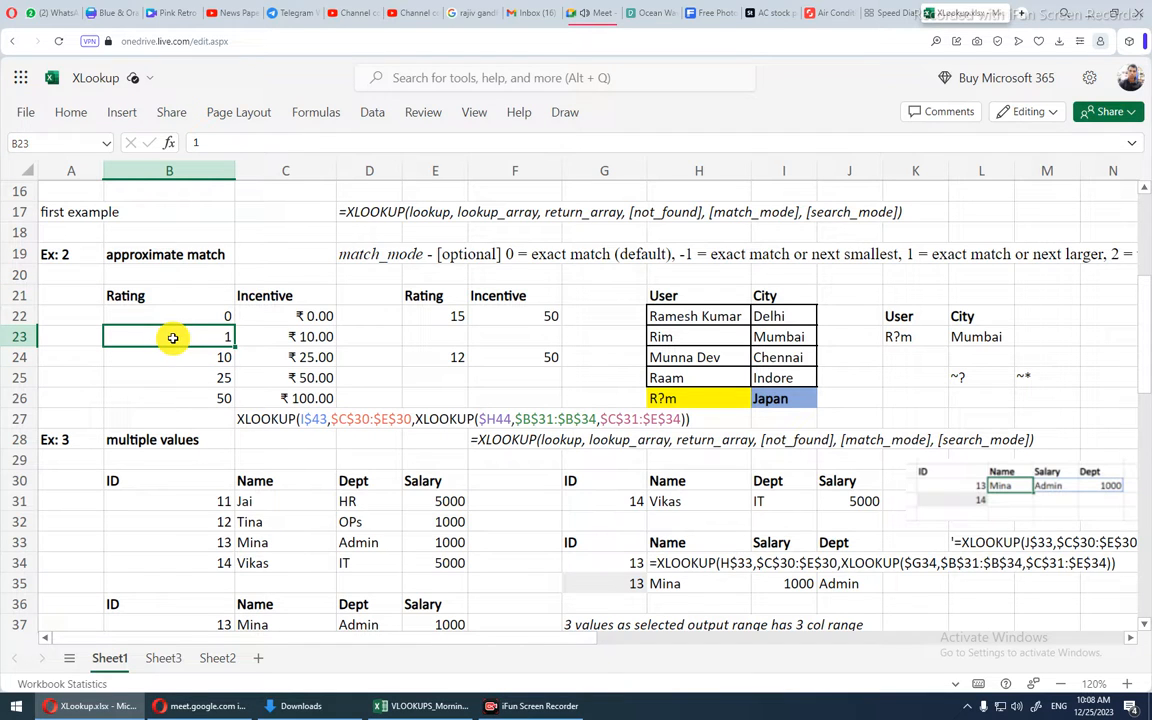
left_click(268, 338)
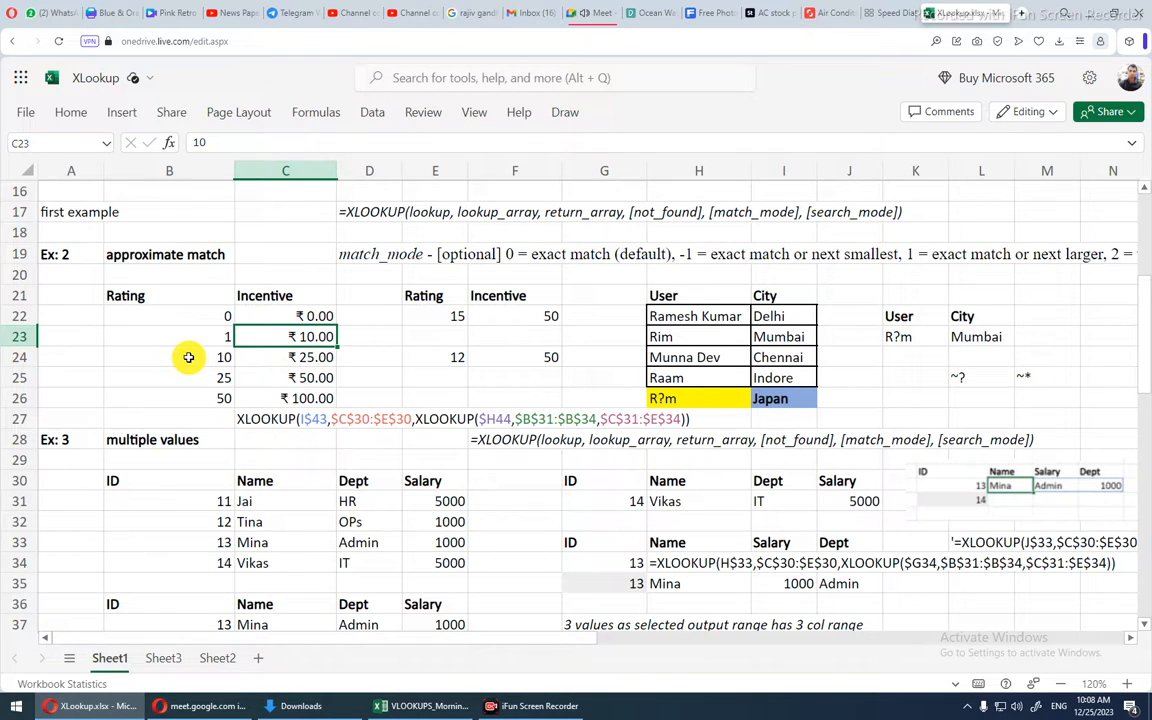
left_click_drag(185, 356, 302, 357)
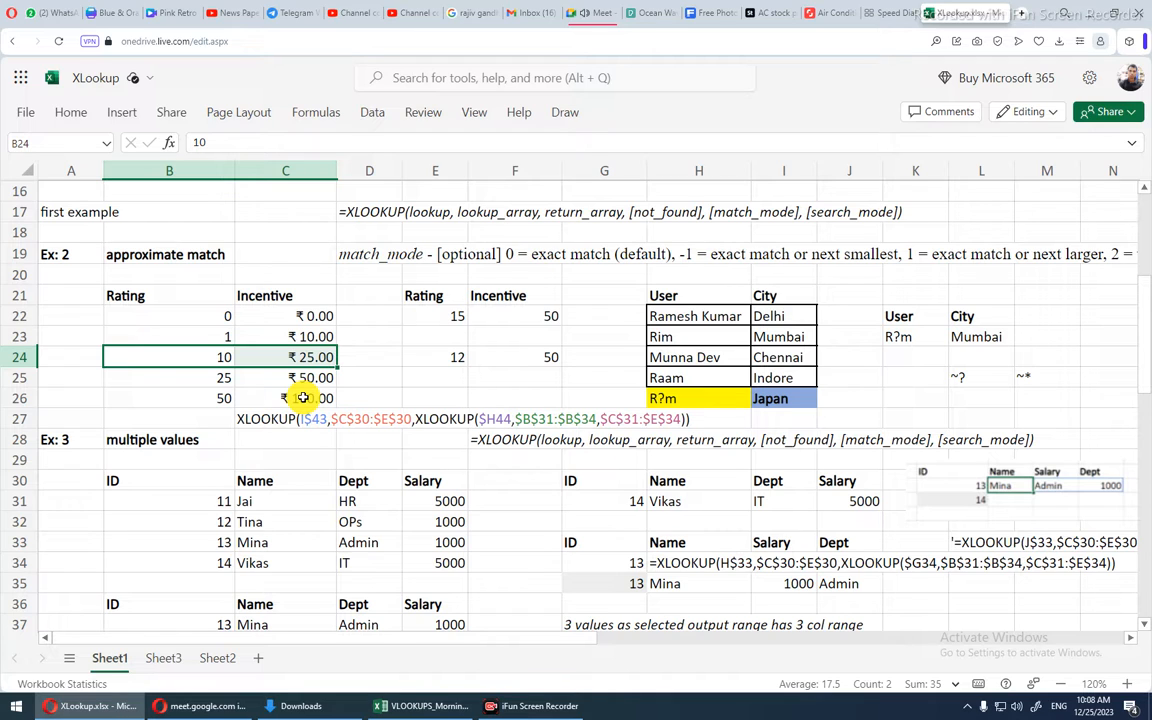
- Set the match_mode of the XLOOKUP in F22 to 0 (exact match) for the rating in E22
left_click(510, 320)
left_click(443, 316)
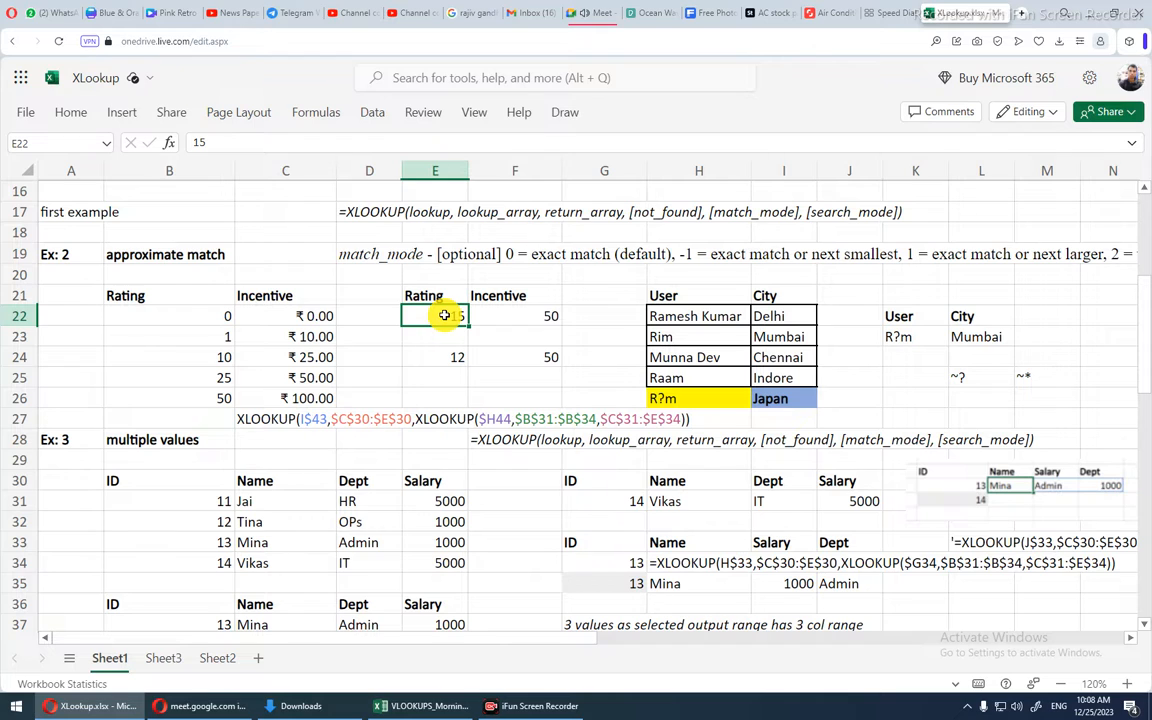
double_click(512, 319)
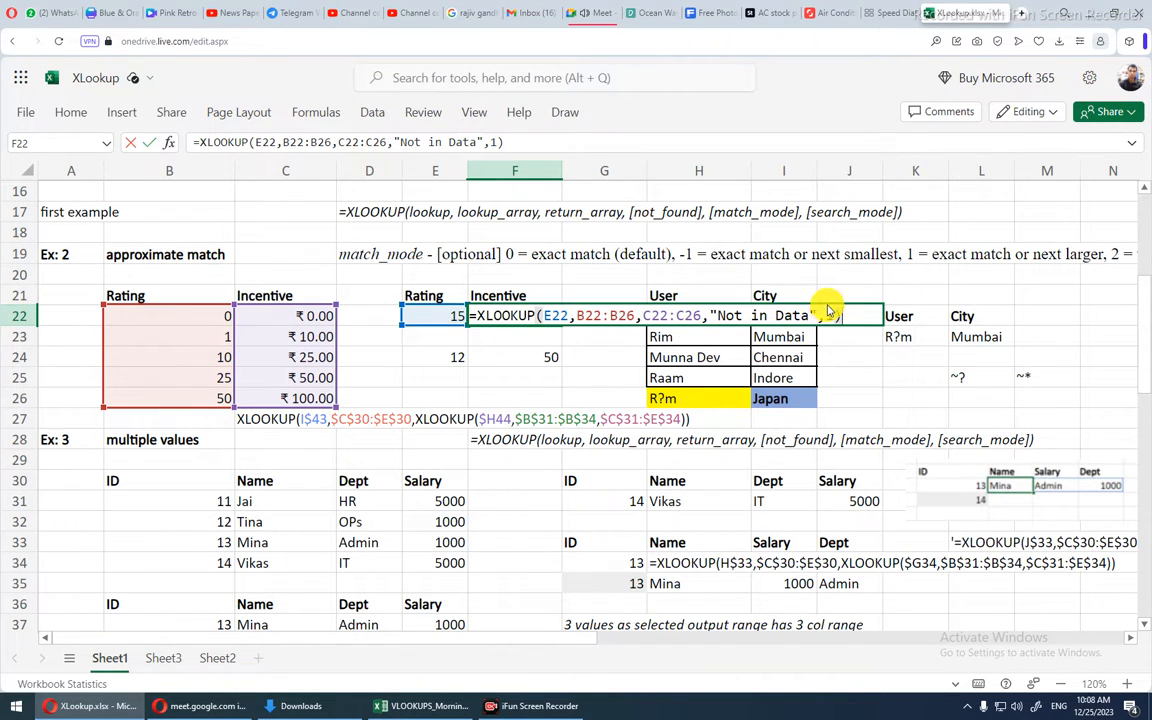
left_click(868, 316)
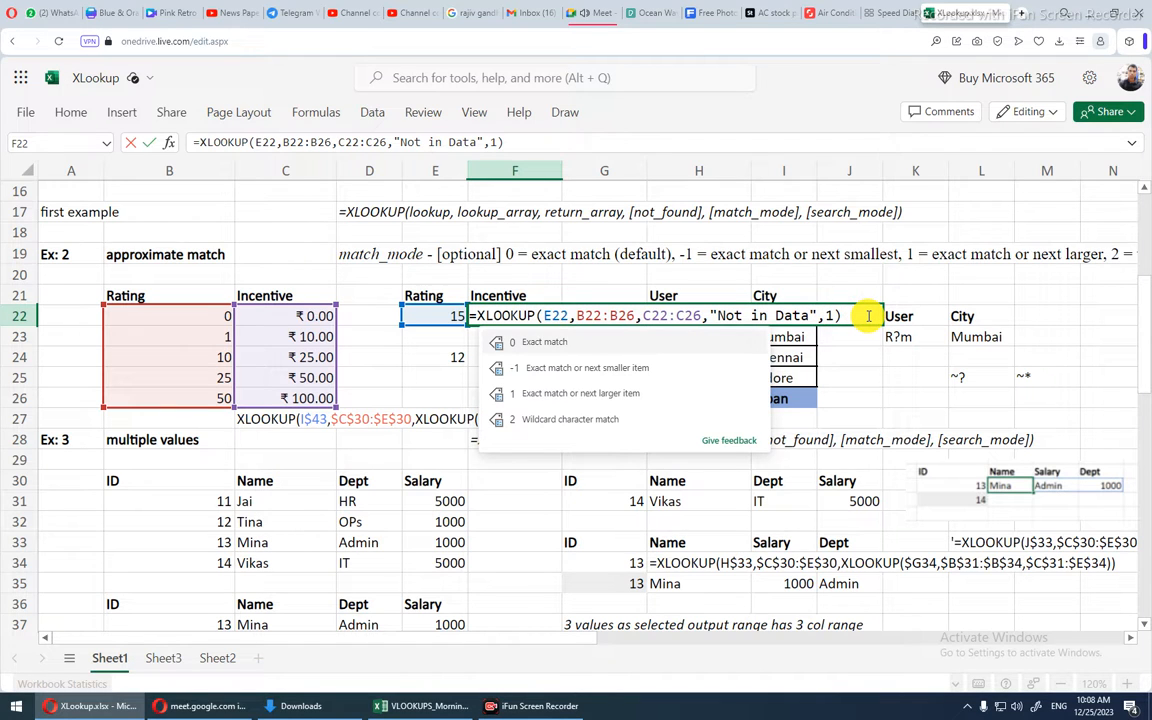
key("BackSpace")
key("BackSpace")
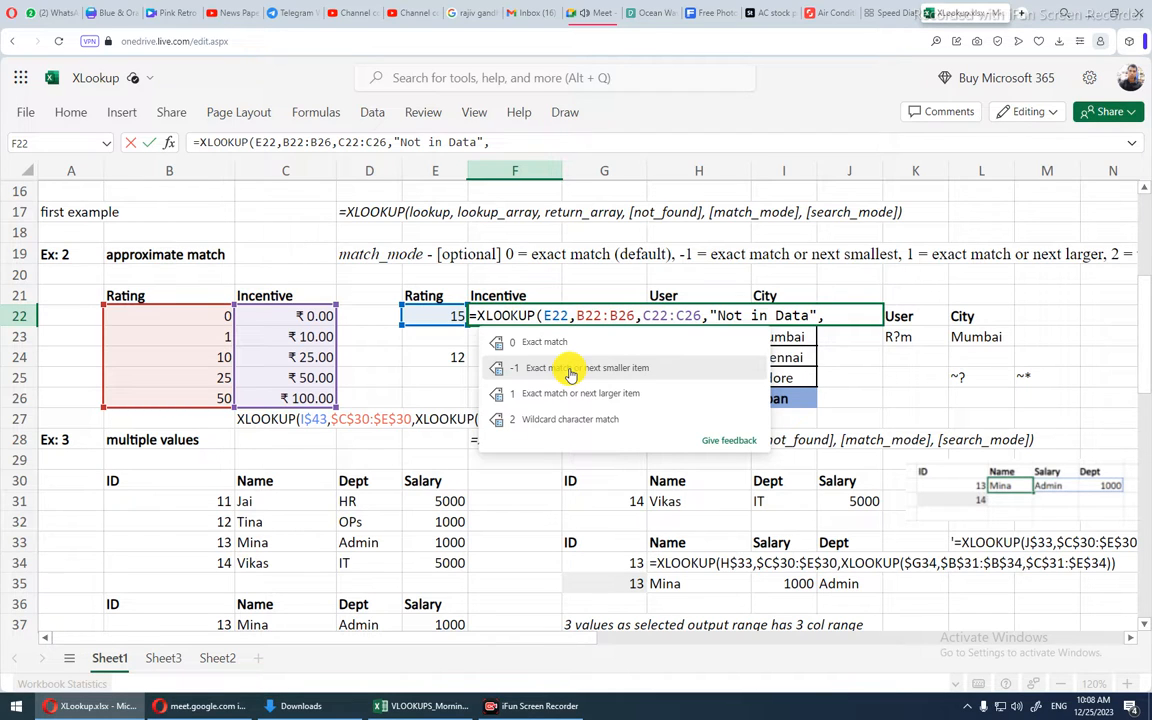
type("-1")
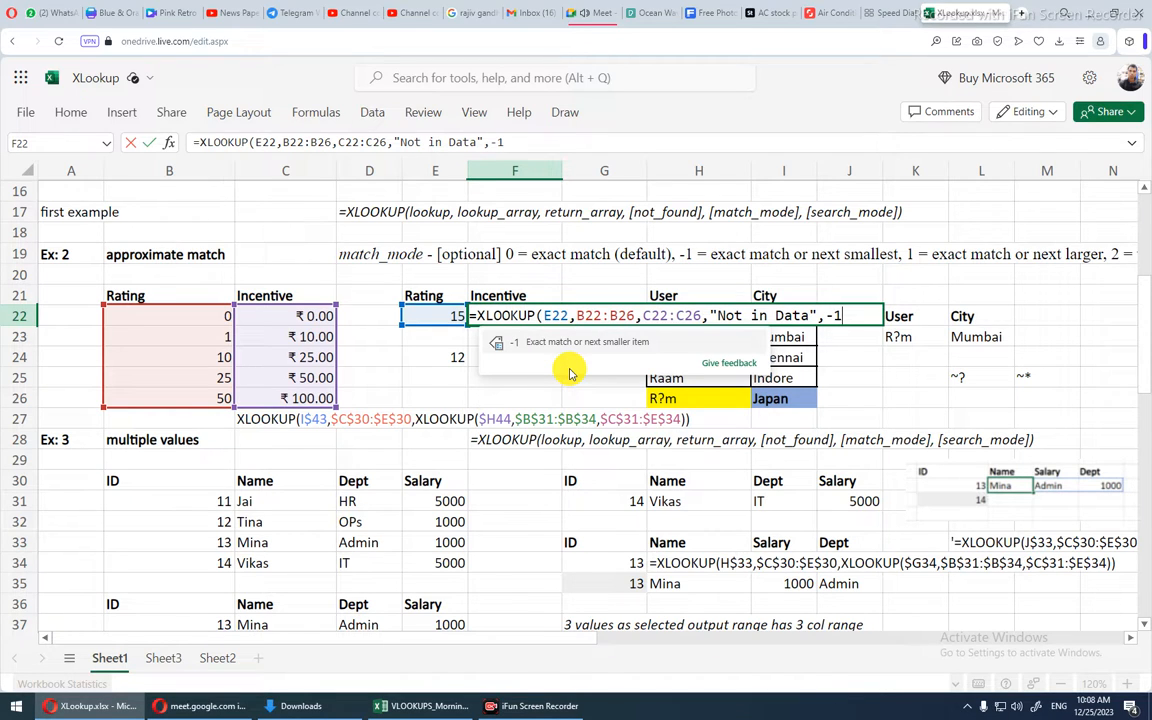
key("BackSpace")
key("BackSpace")
type("0")
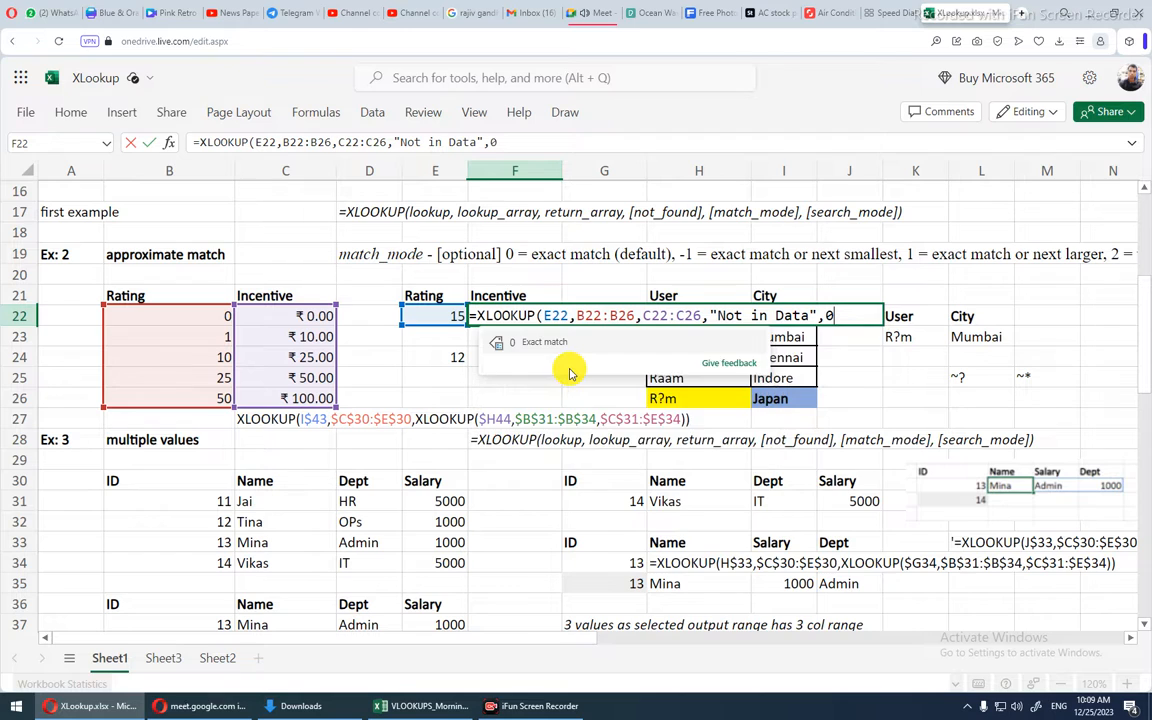
key("Tab")
key("Return")
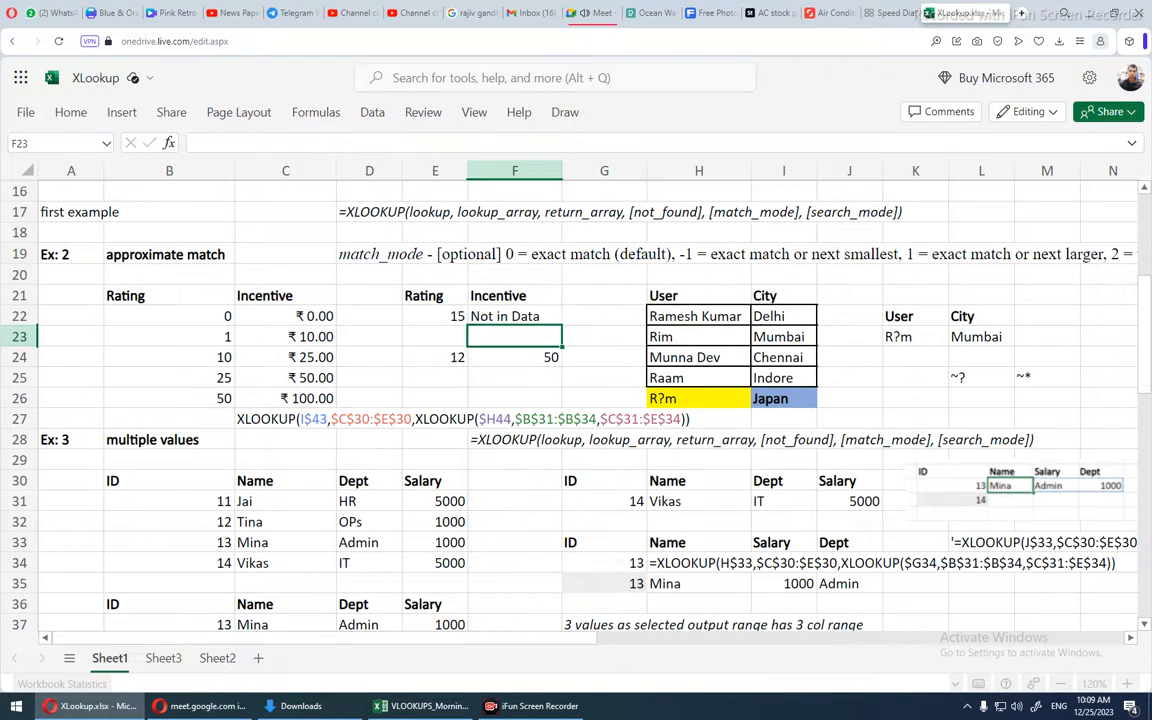
- Set the match_mode in F22 to -1 (exact match or next smaller item) and check it against the rating 10 row
left_click(497, 317)
double_click(497, 317)
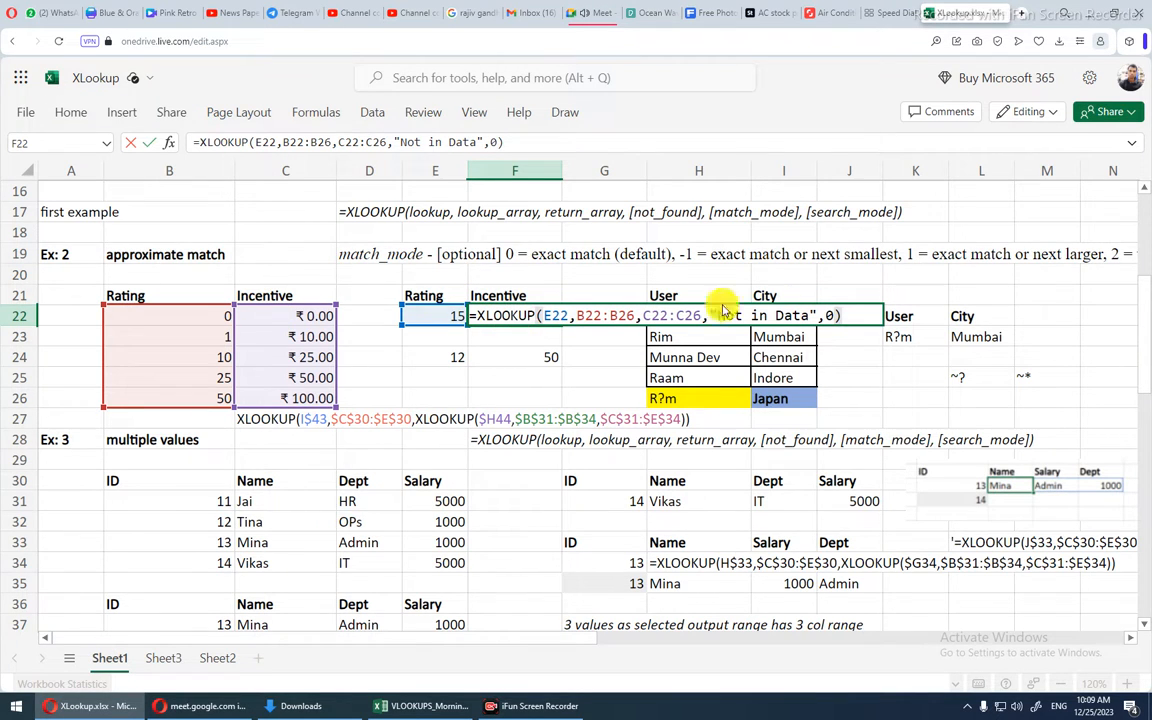
left_click(838, 315)
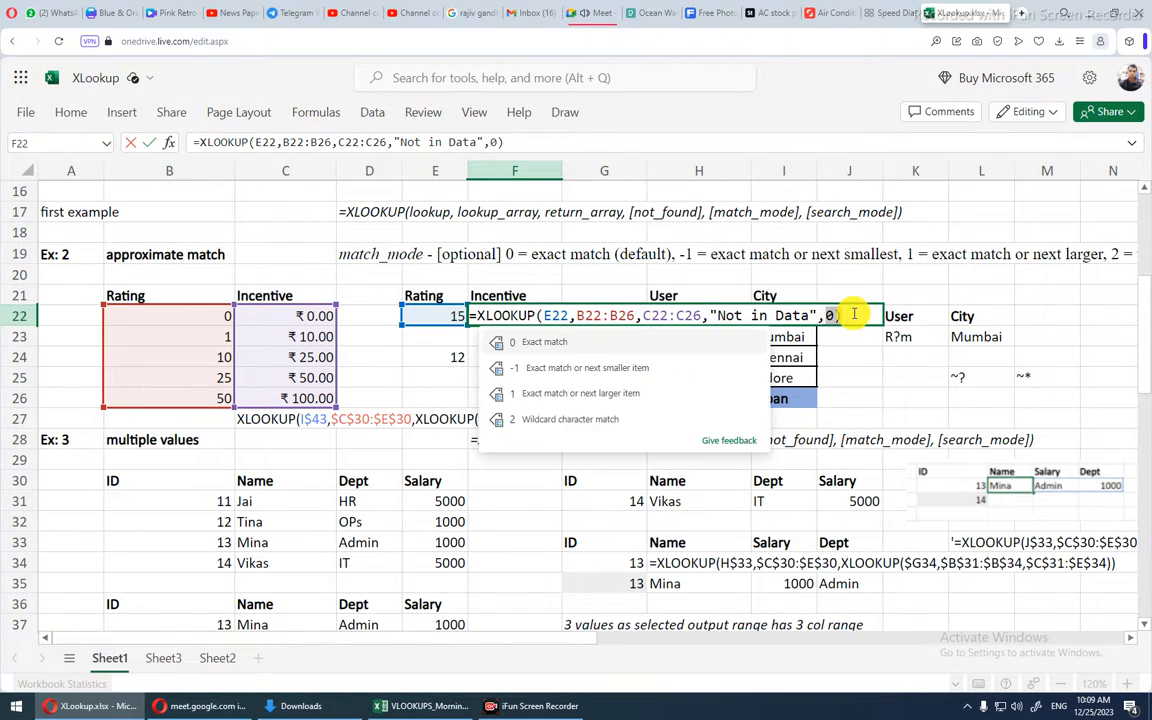
type("-1")
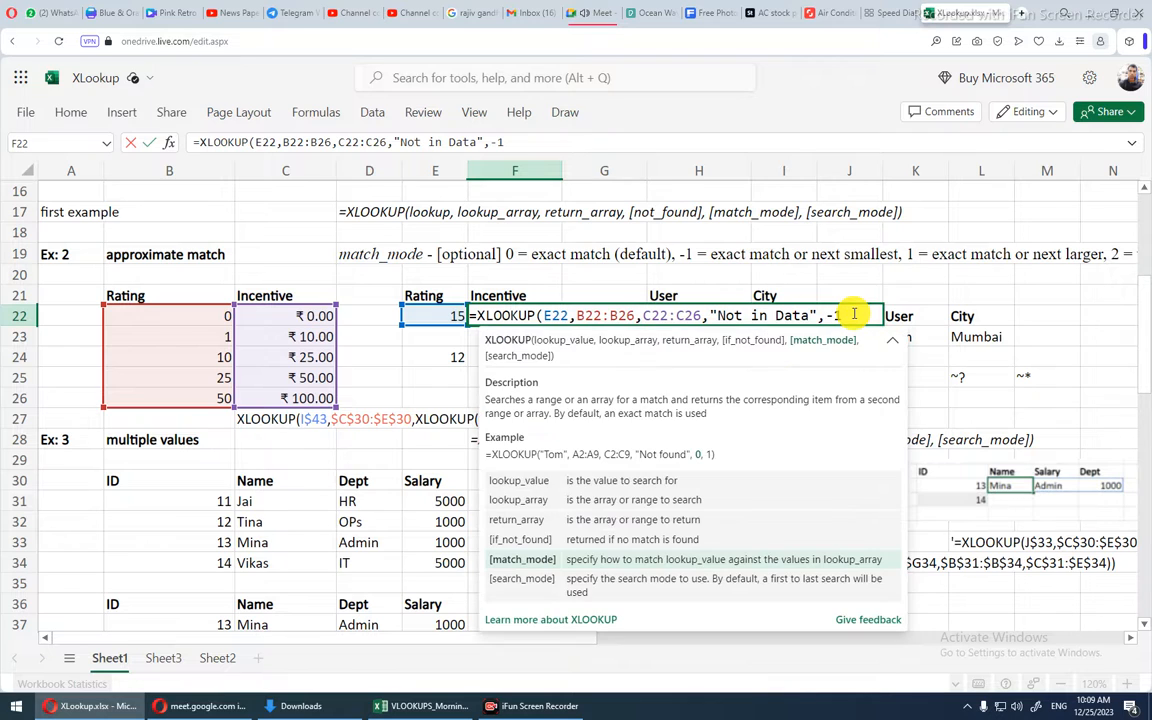
key("Return")
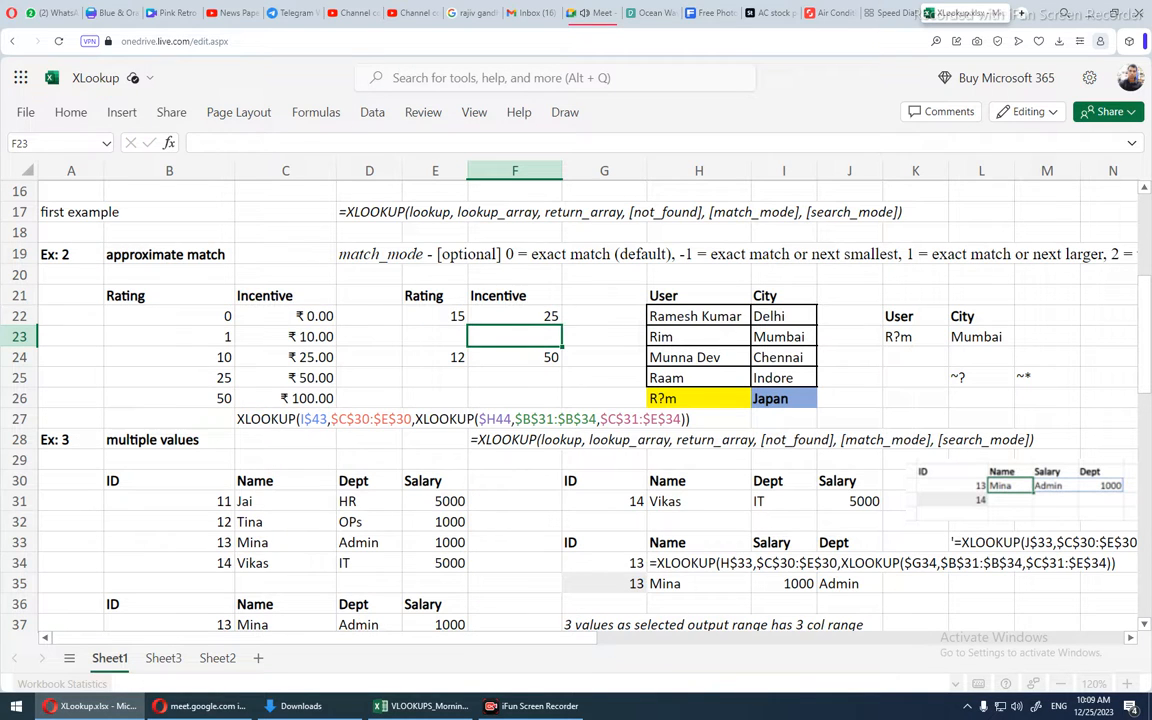
left_click(515, 316)
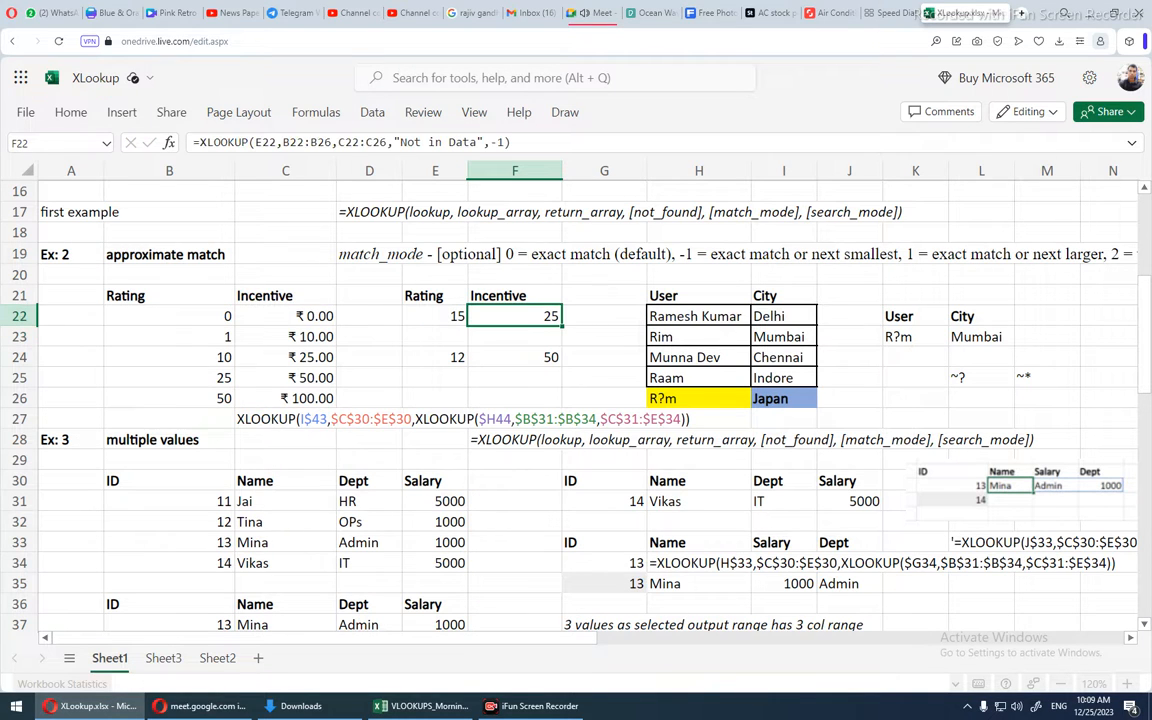
left_click(203, 357)
left_click(290, 357)
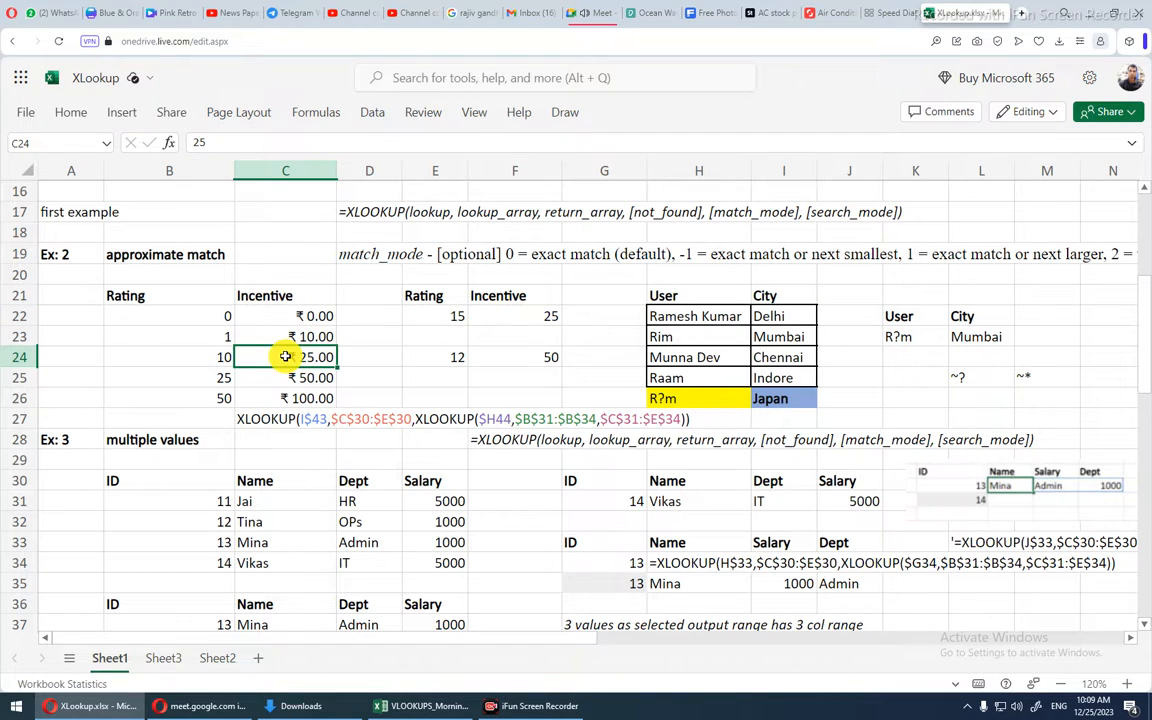
- Set the match_mode of the XLOOKUP in F22 to 1 (exact match or next larger item)
double_click(517, 316)
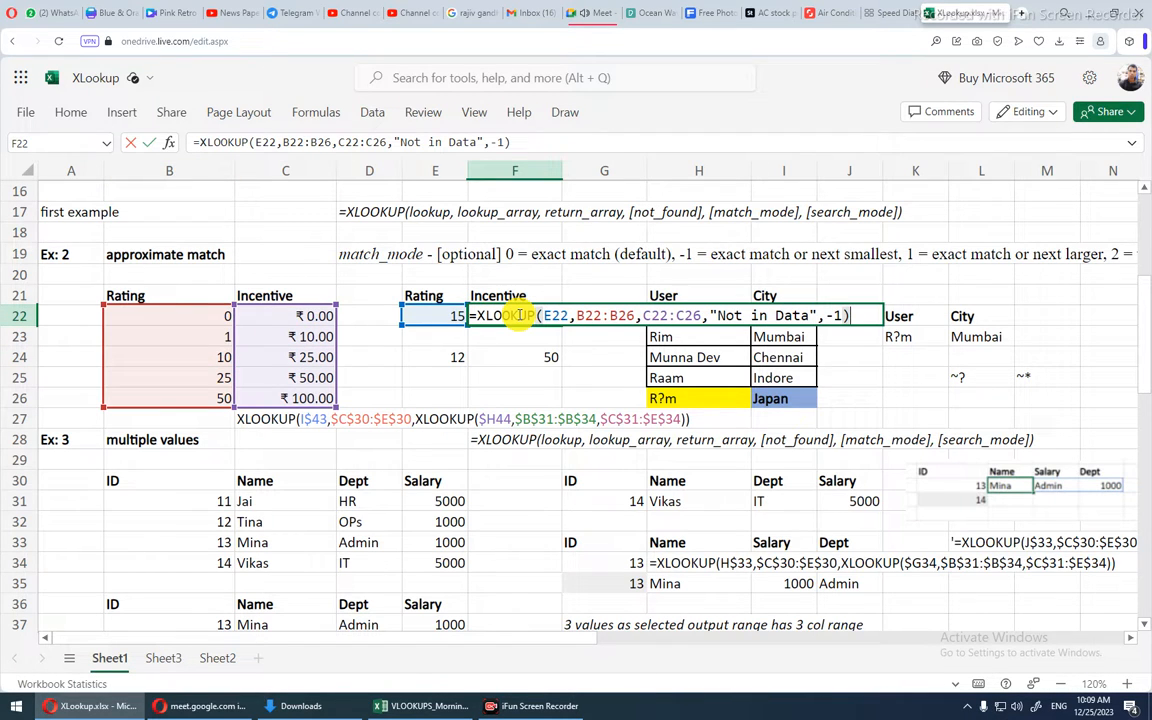
key("BackSpace")
key("BackSpace")
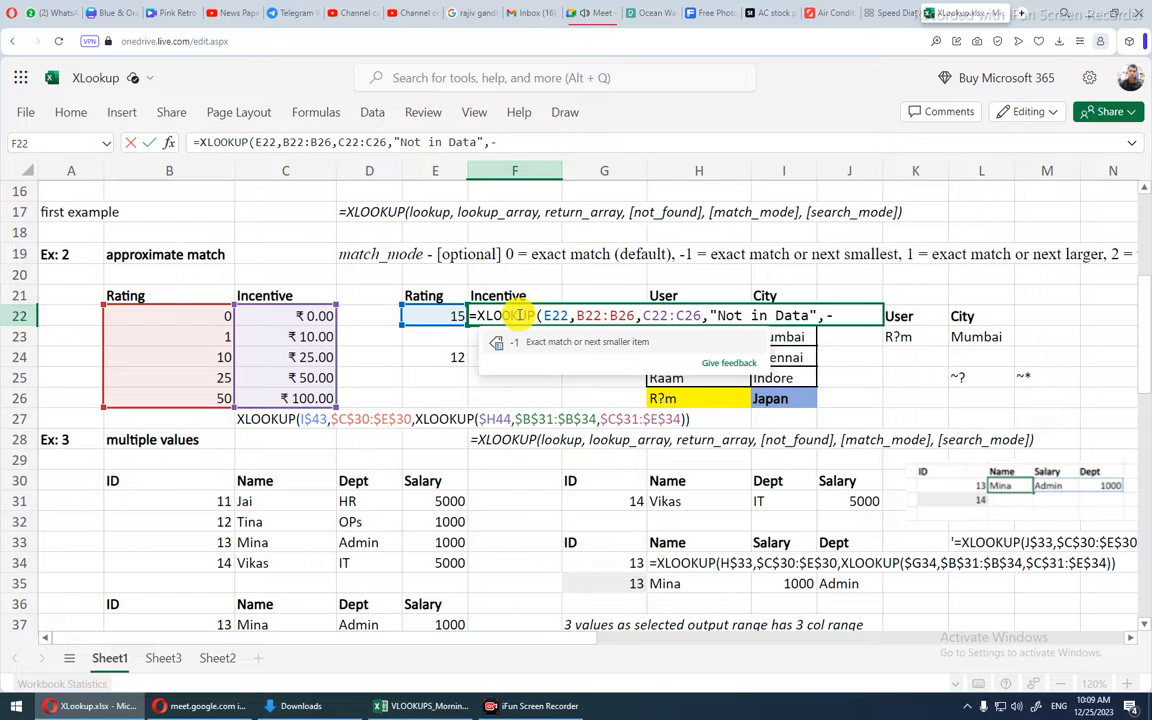
key("BackSpace")
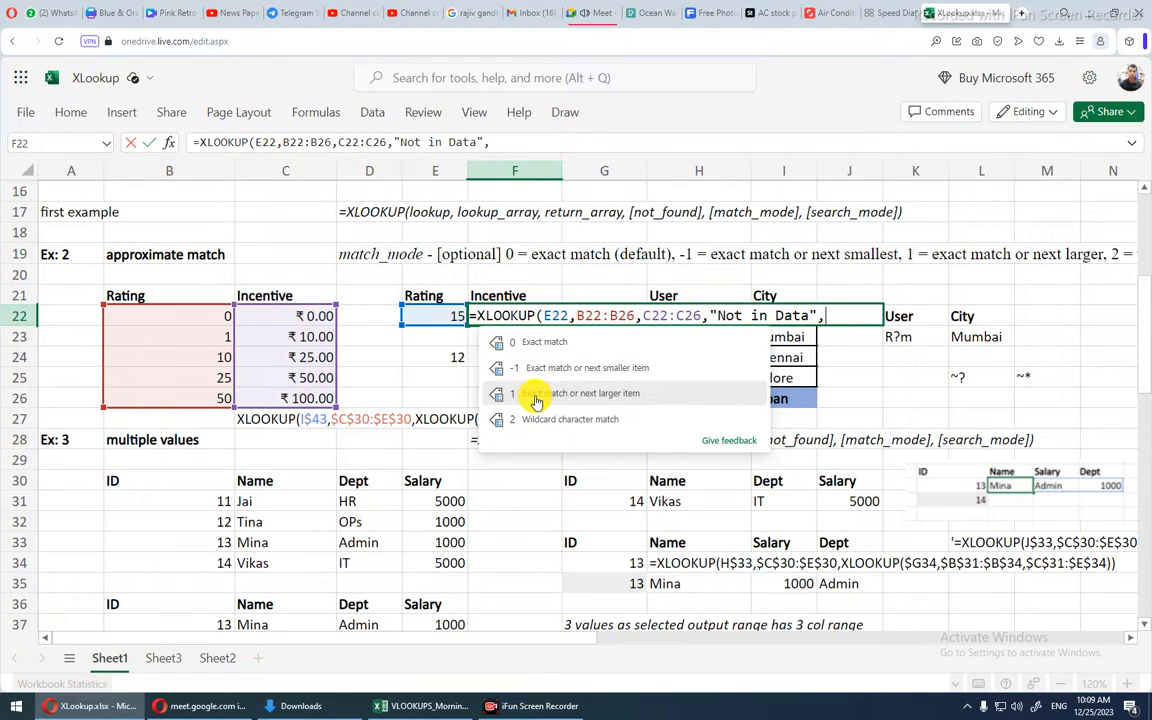
type("1")
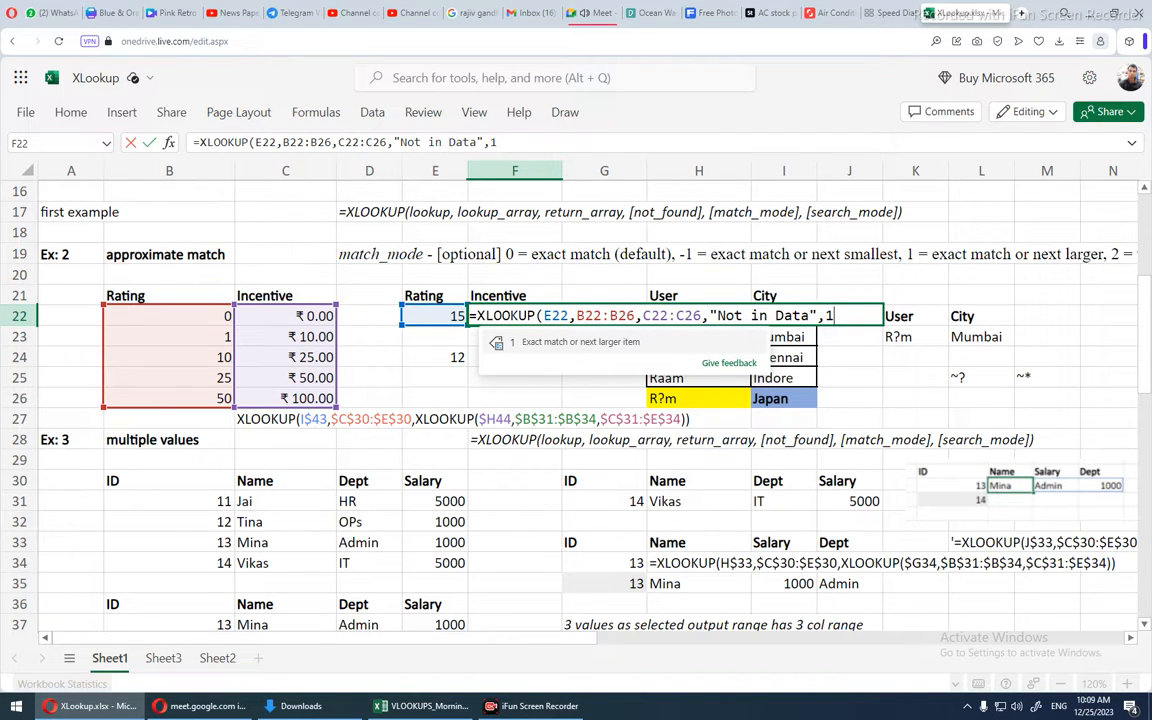
type(")")
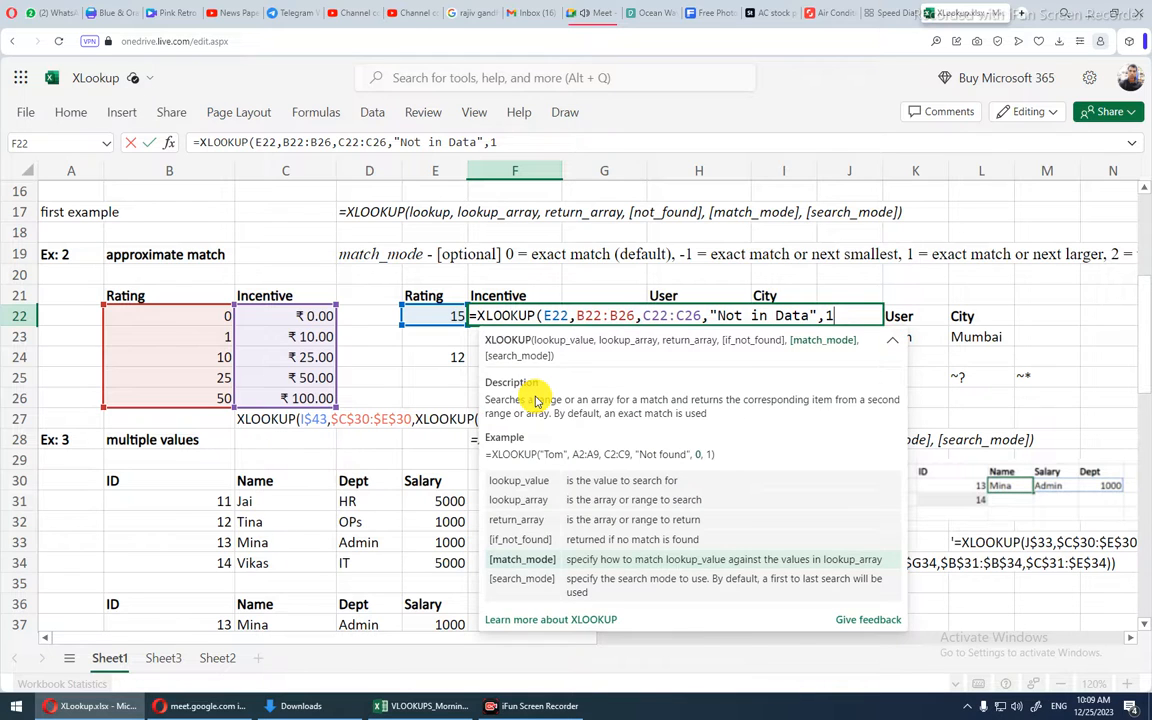
key("Return")
left_click(515, 316)
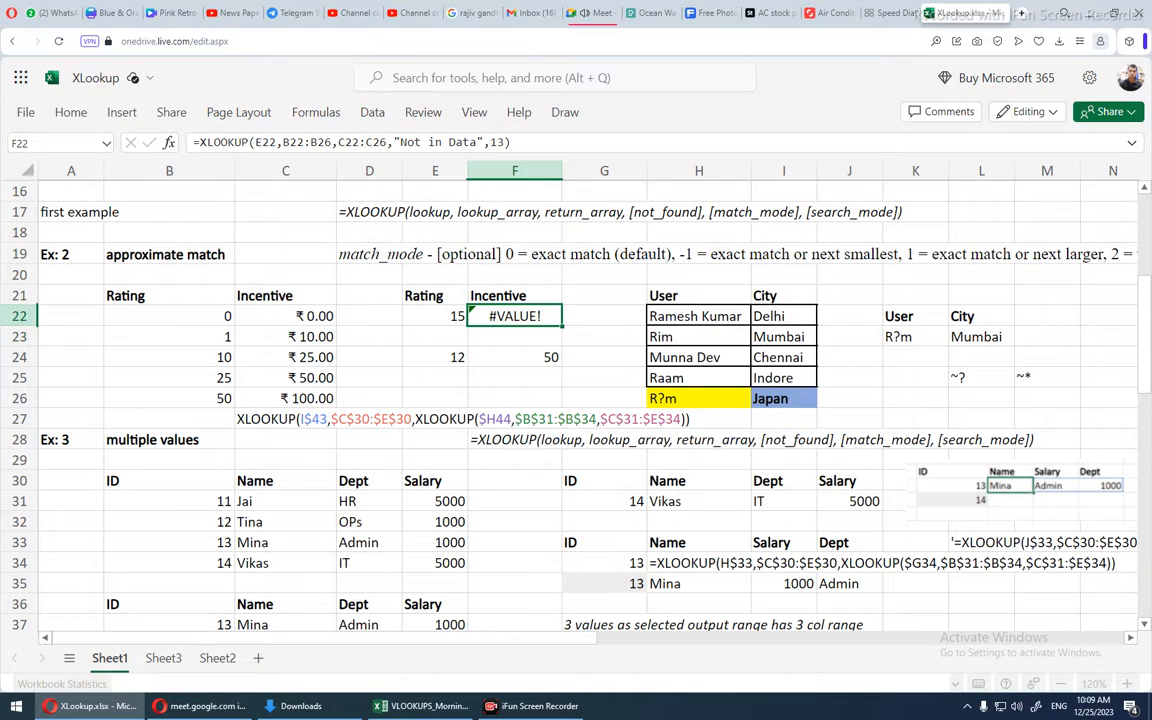
key("F2")
key("BackSpace")
key("BackSpace")
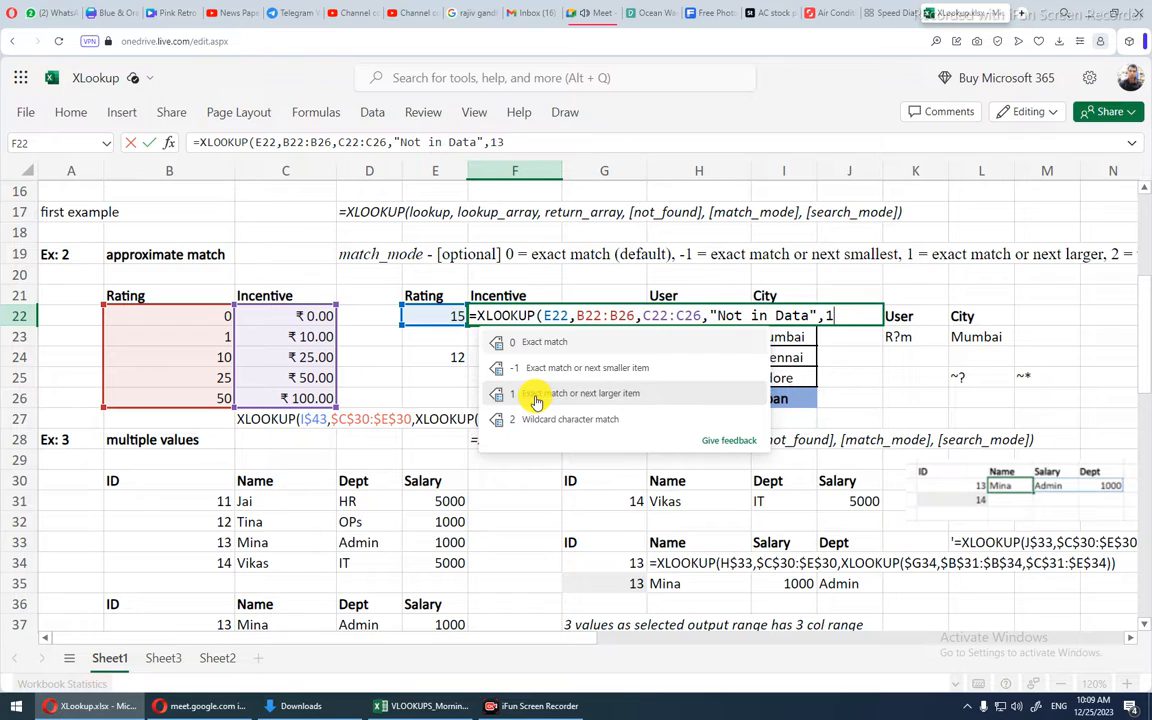
key("Return")
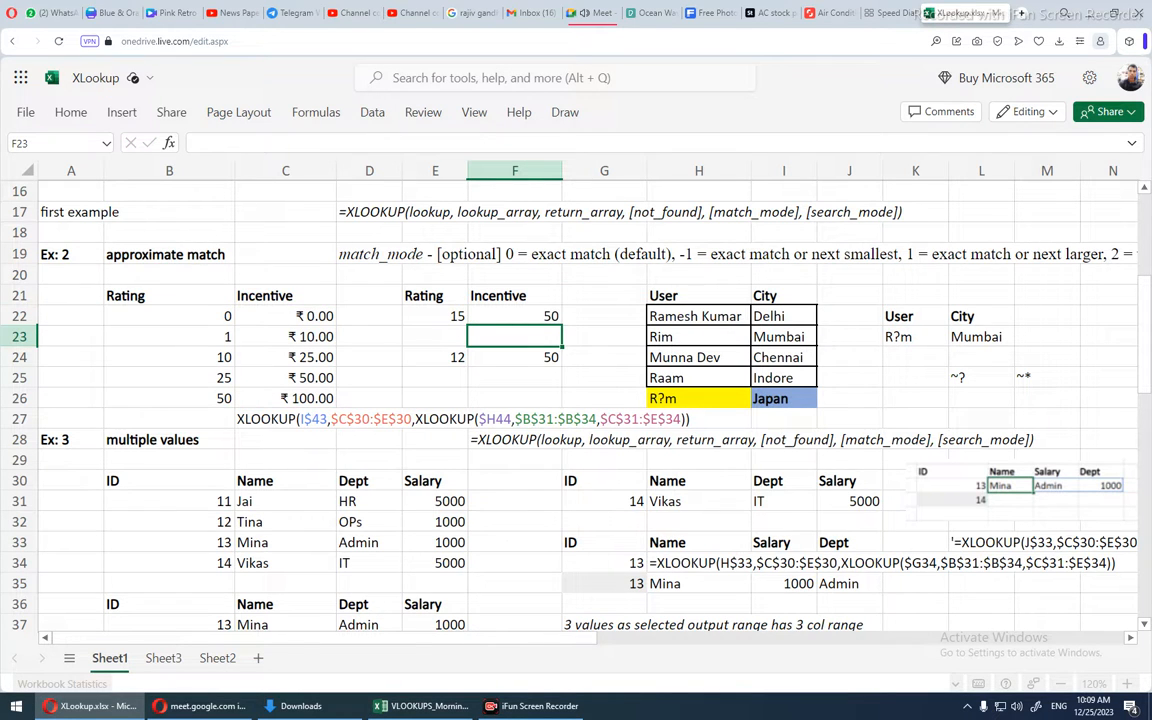
- Switch the match_mode of the XLOOKUP in F22 back to -1 (exact match or next smaller item)
key("Up")
key("F2")
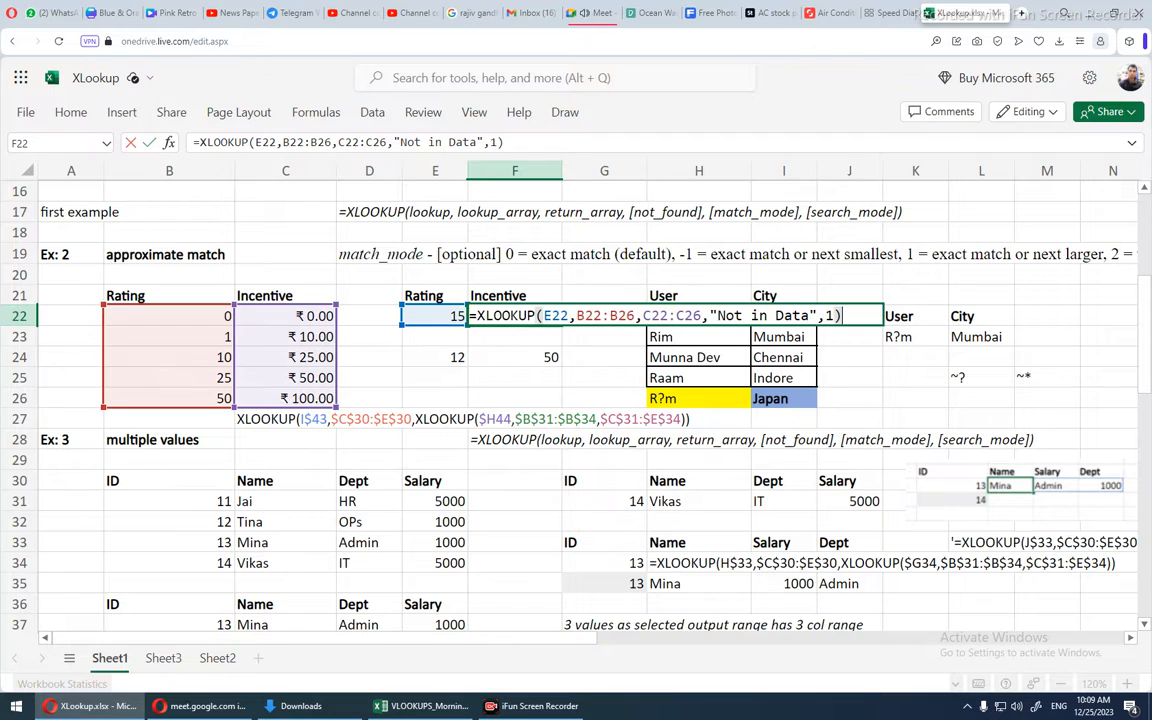
key("BackSpace")
key("BackSpace")
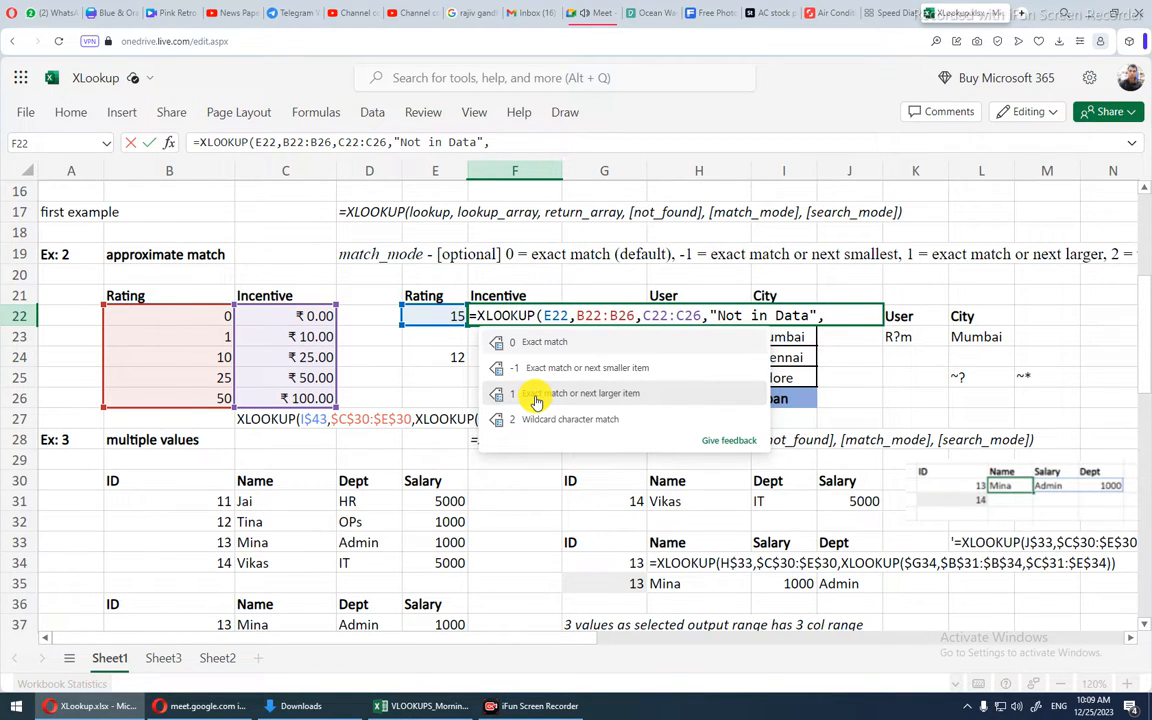
type("-1")
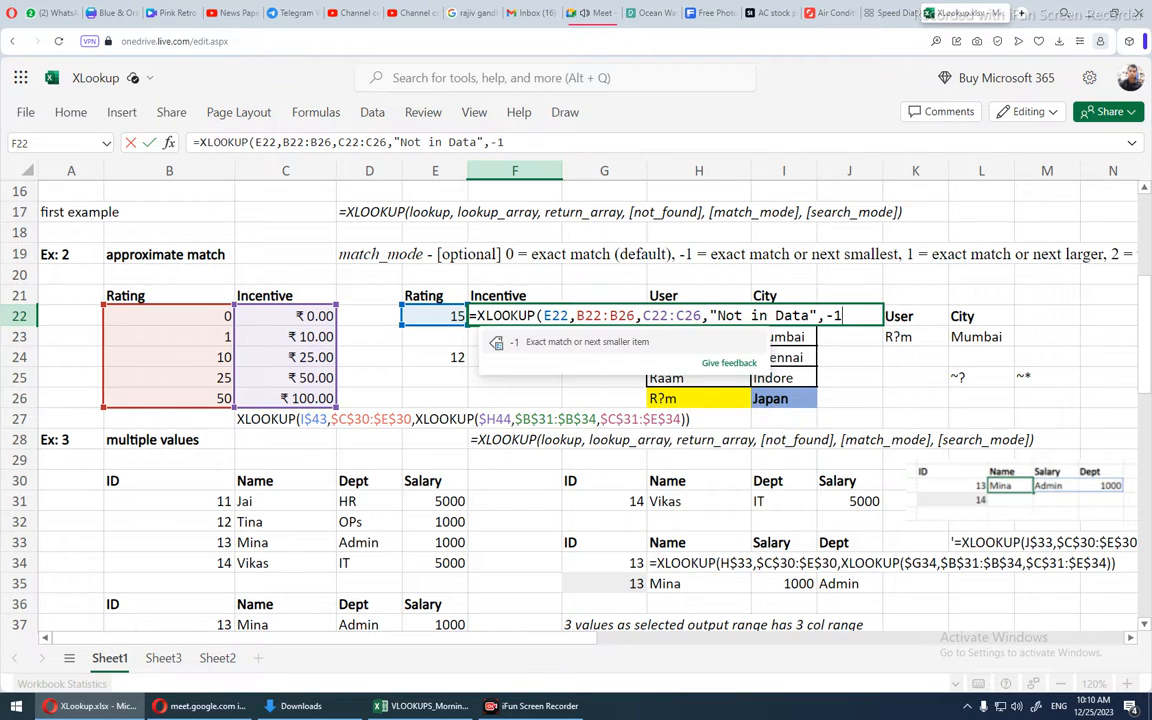
key("Return")
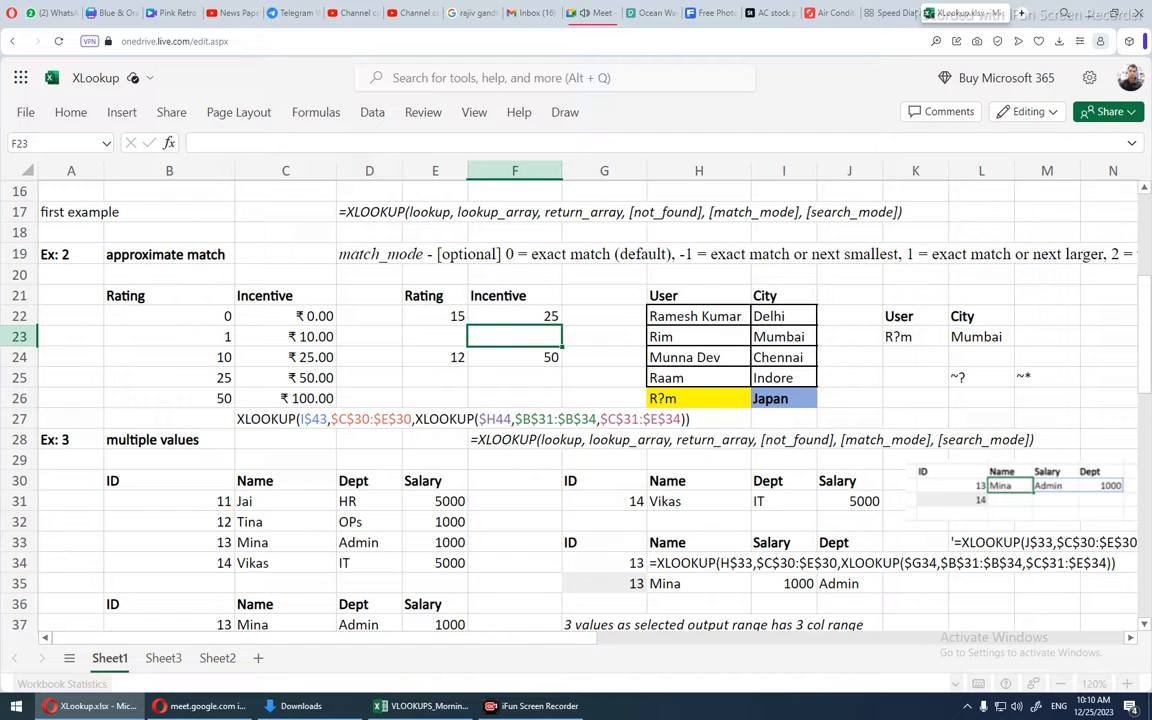
- Read the match_mode options note in row 19 through to the wildcard match option
left_click_drag(365, 254, 1126, 251)
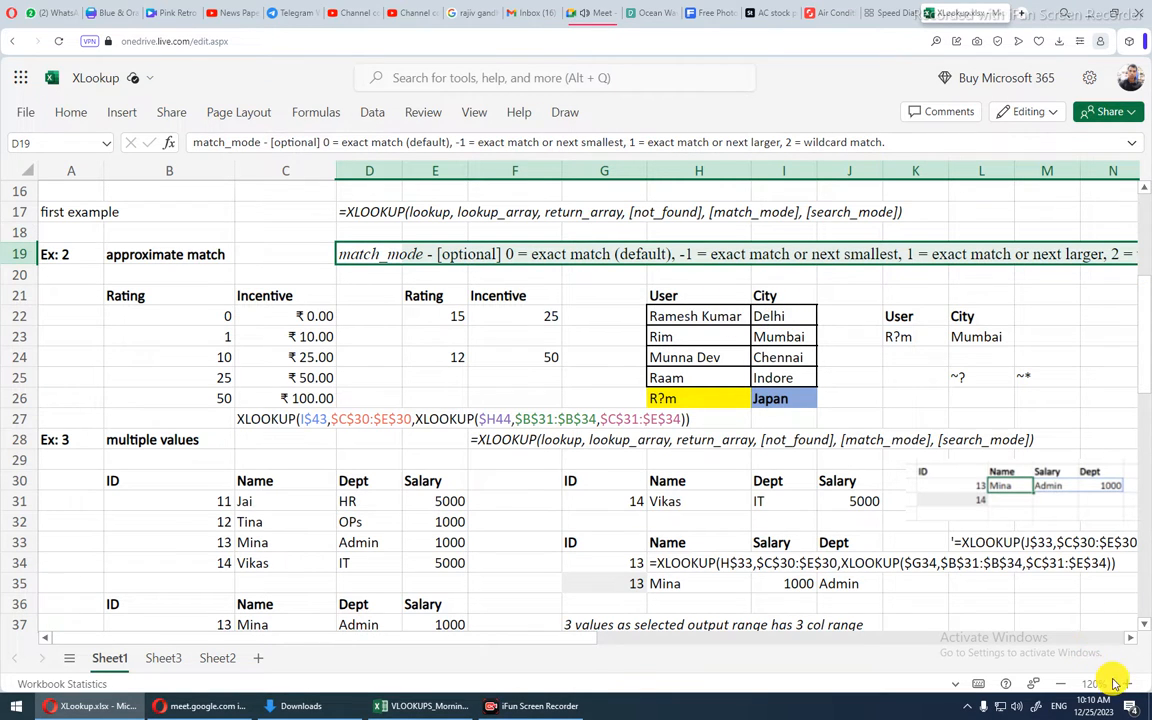
left_click(1131, 640)
left_click(1131, 641)
left_click(1131, 641)
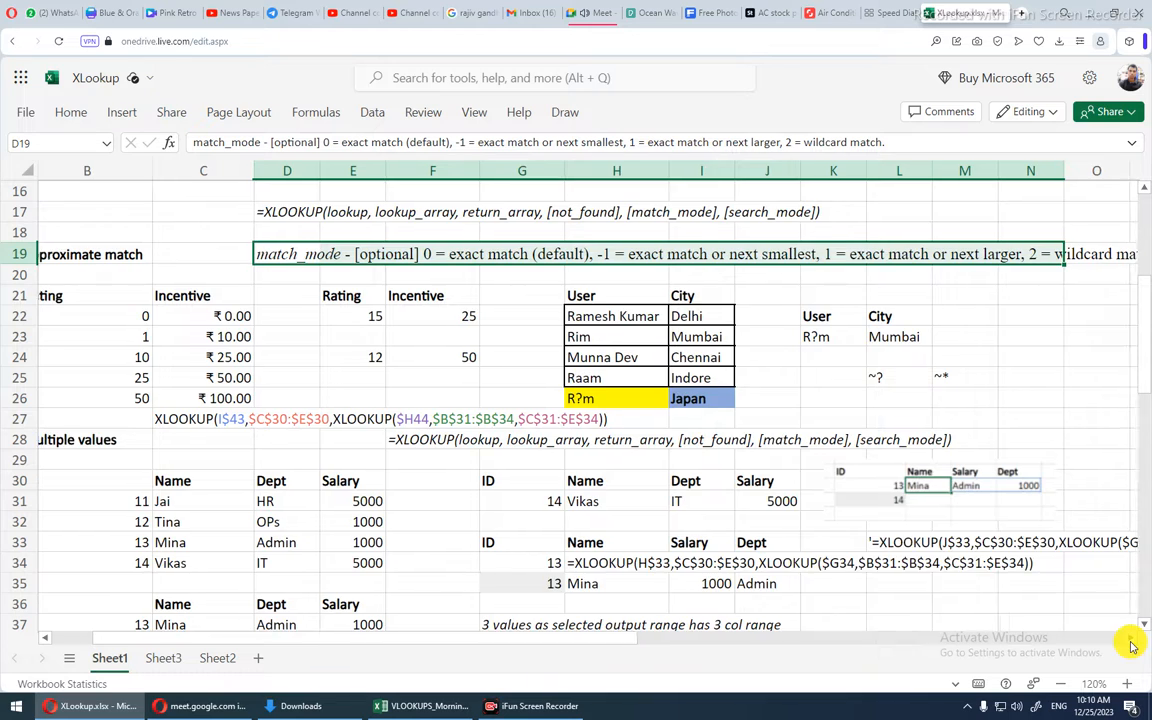
- Review the match_mode choices for the XLOOKUP in F22, including wildcard character match, and discard the edit
left_click(1131, 641)
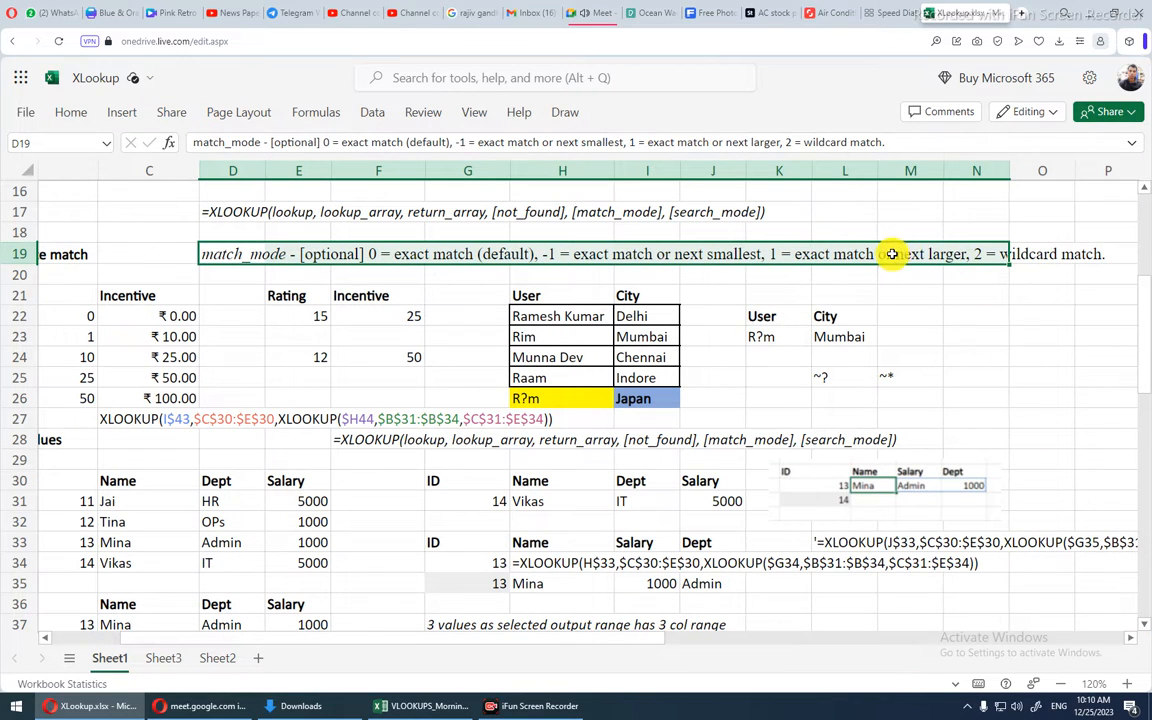
left_click(378, 316)
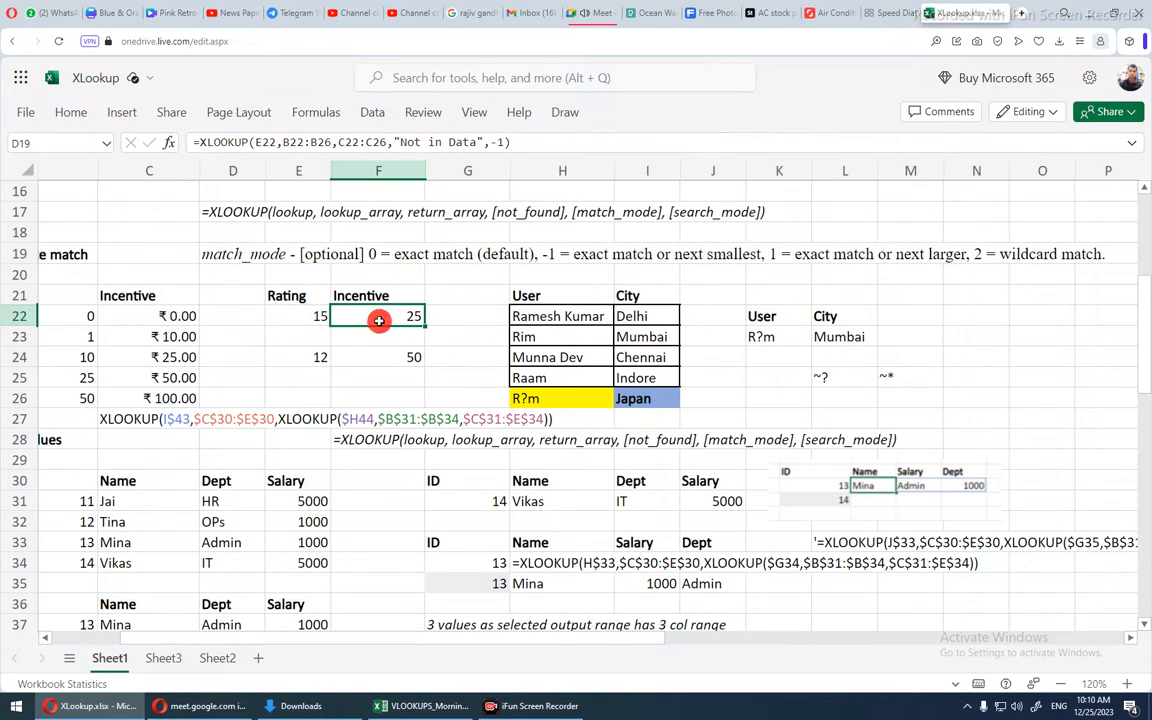
key("F2")
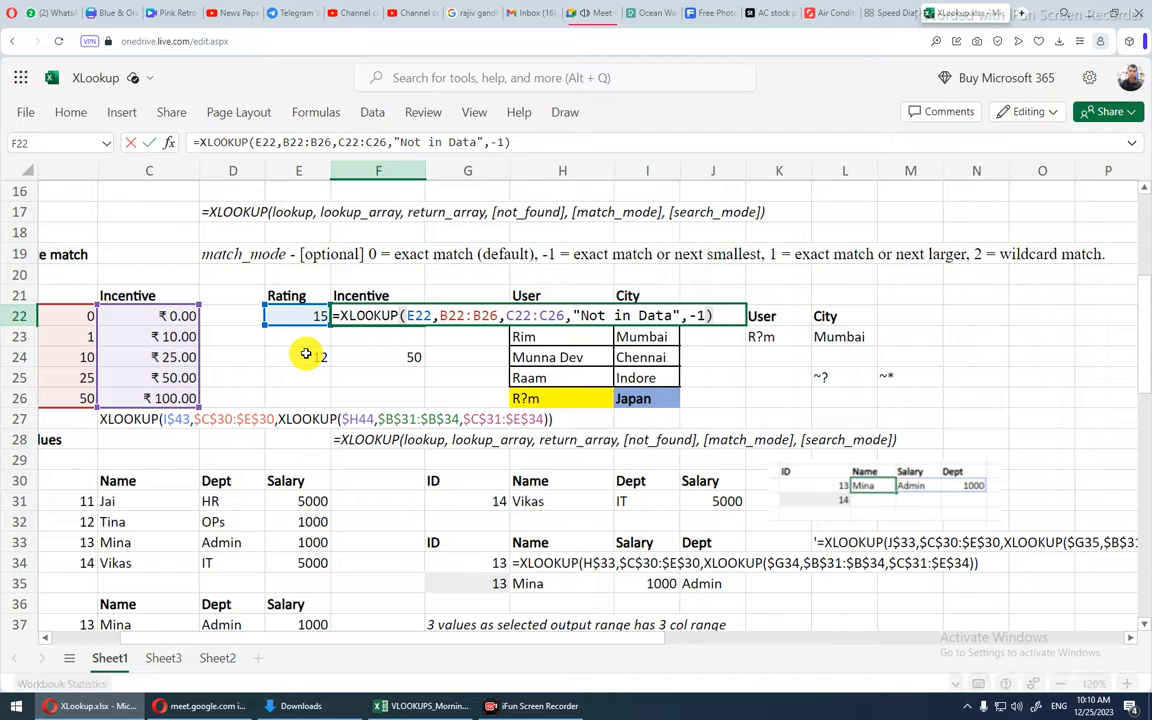
key("BackSpace")
key("BackSpace")
key("BackSpace")
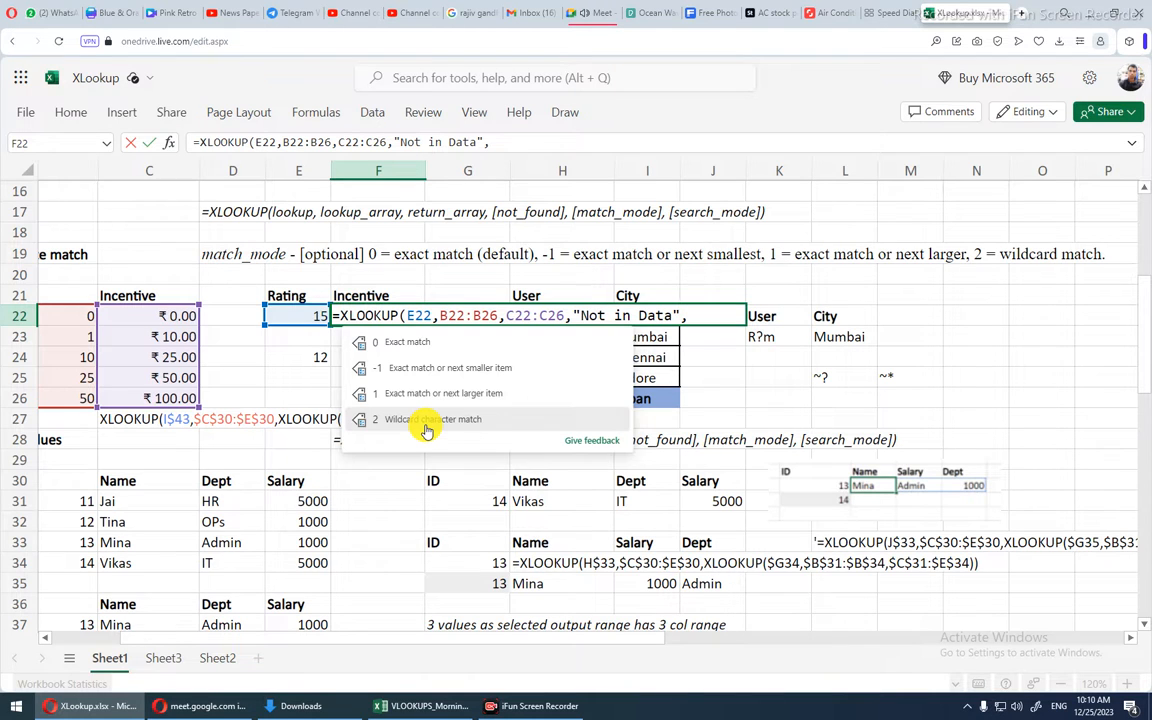
key("Escape")
key("Escape")
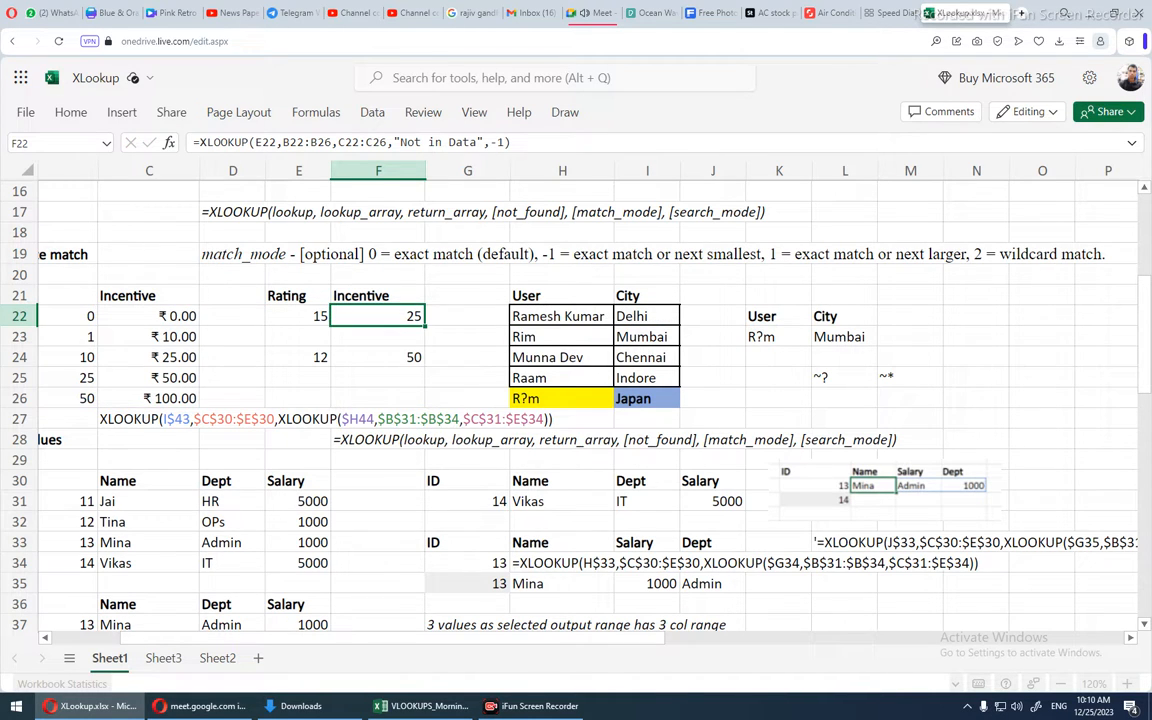
- Compare the User and City table in H22:I26, especially its R?m row, with the lookup value in K23
left_click_drag(535, 320, 641, 397)
left_click(641, 397)
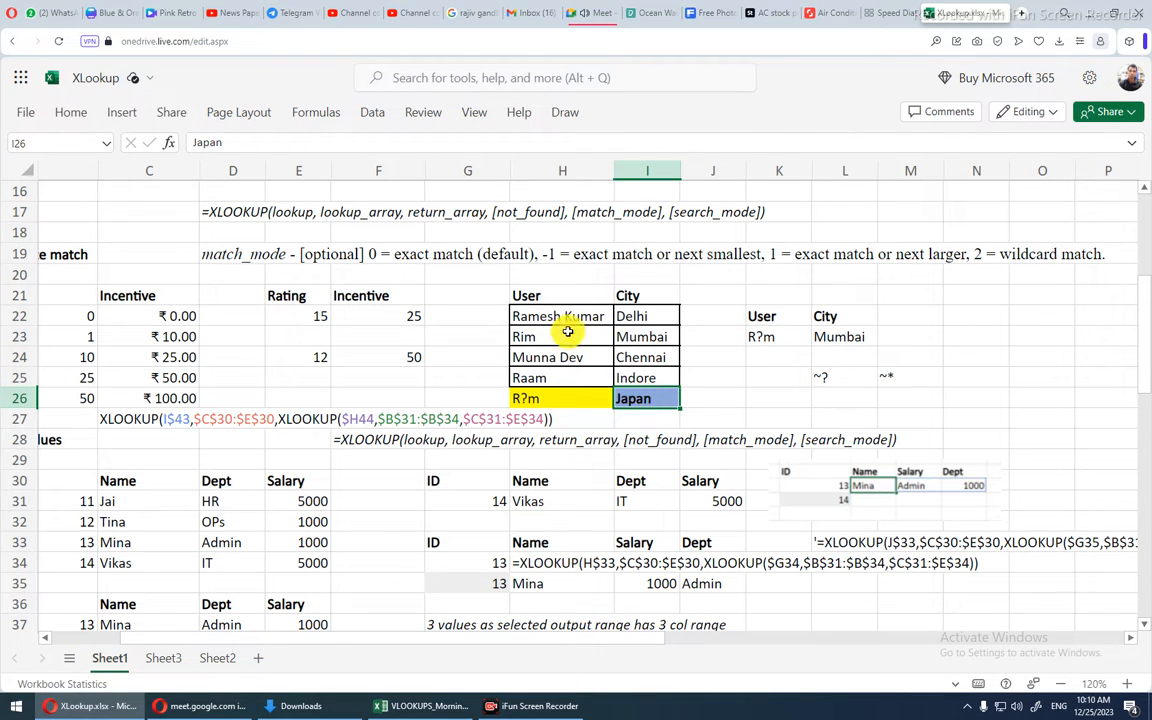
left_click_drag(550, 316, 627, 393)
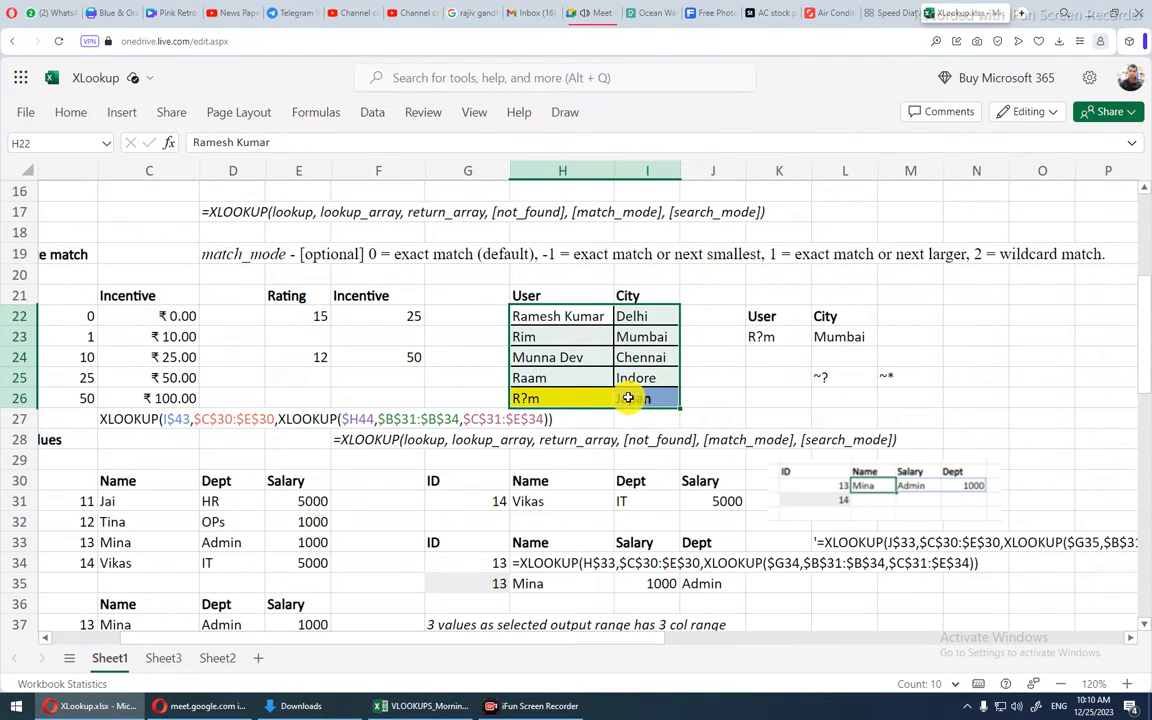
left_click(760, 340)
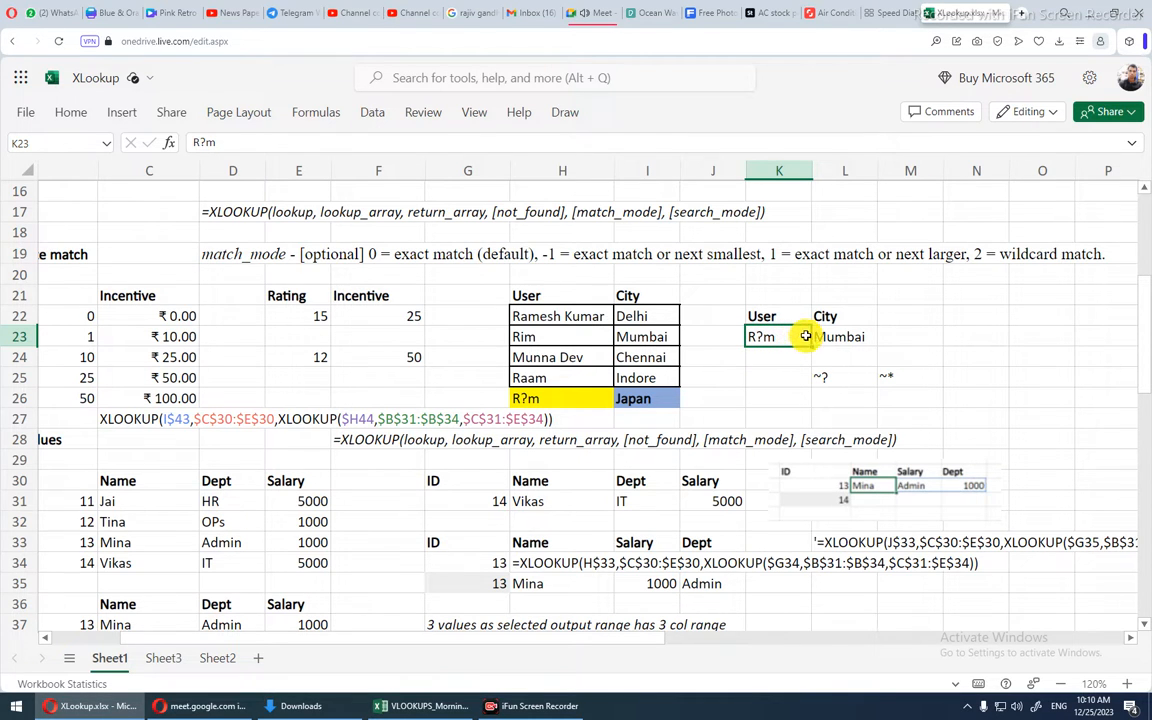
left_click_drag(550, 315, 625, 397)
left_click(628, 398)
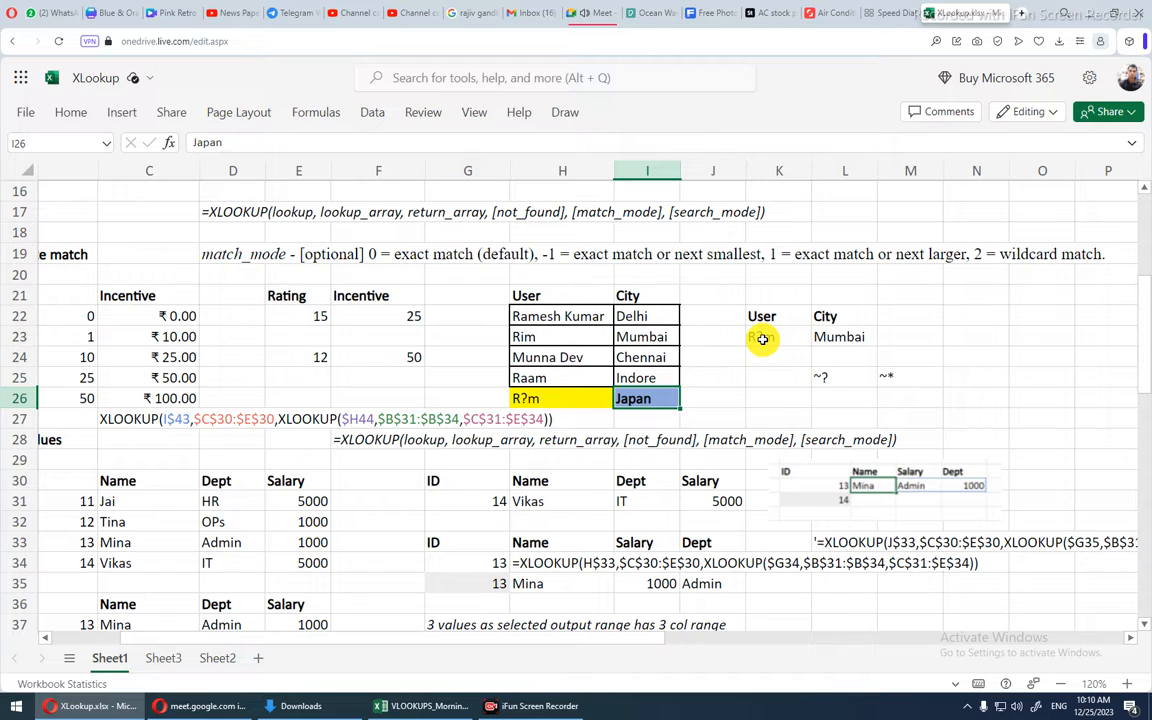
left_click_drag(558, 398, 632, 396)
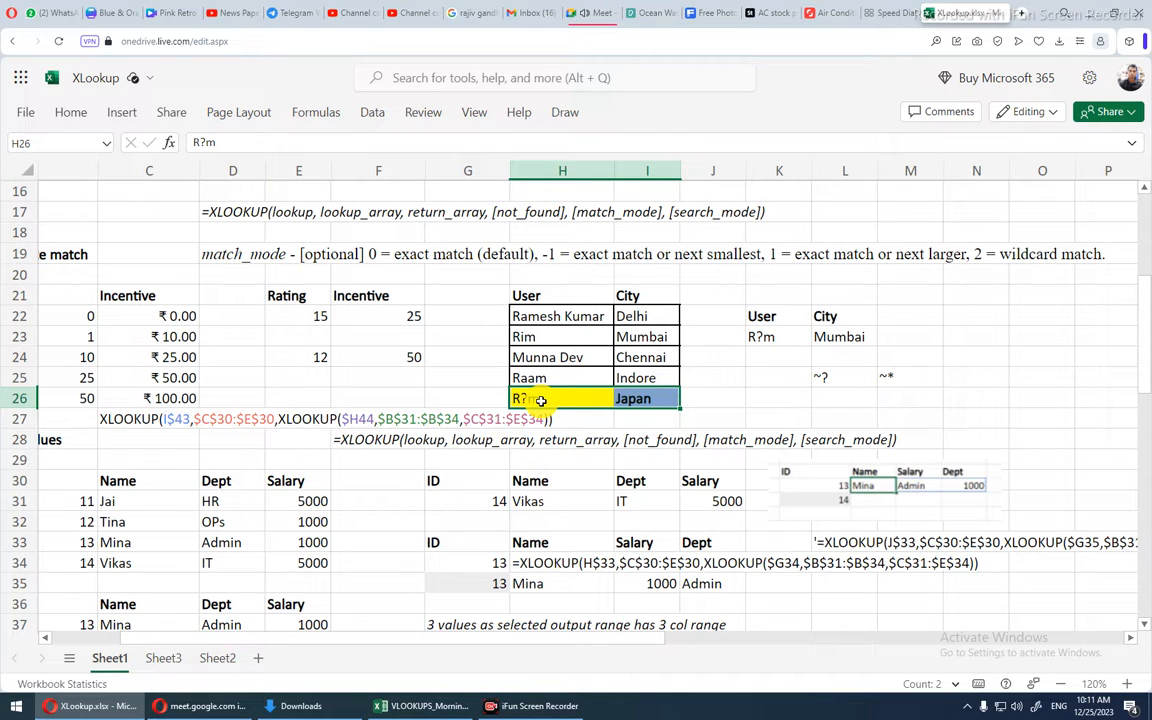
- Open the wildcard lookup value in K23 for editing
double_click(753, 336)
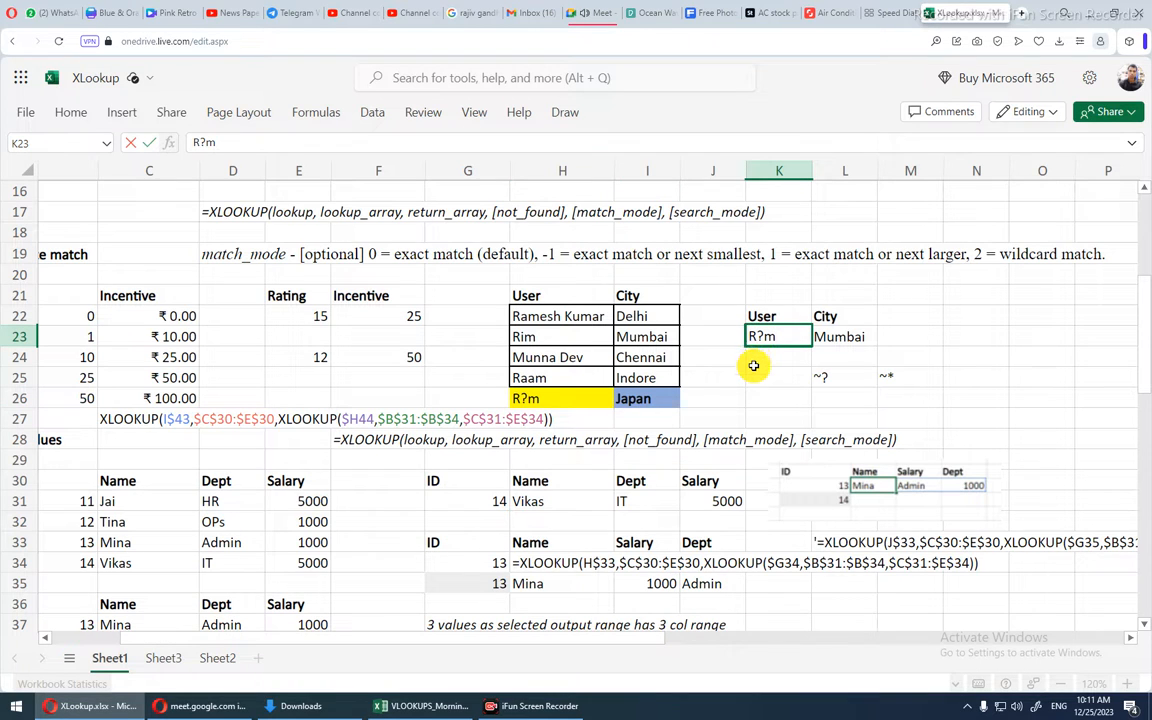
- Enter the wildcard characters * in cell N21 and ? in cell N22
left_click(757, 373)
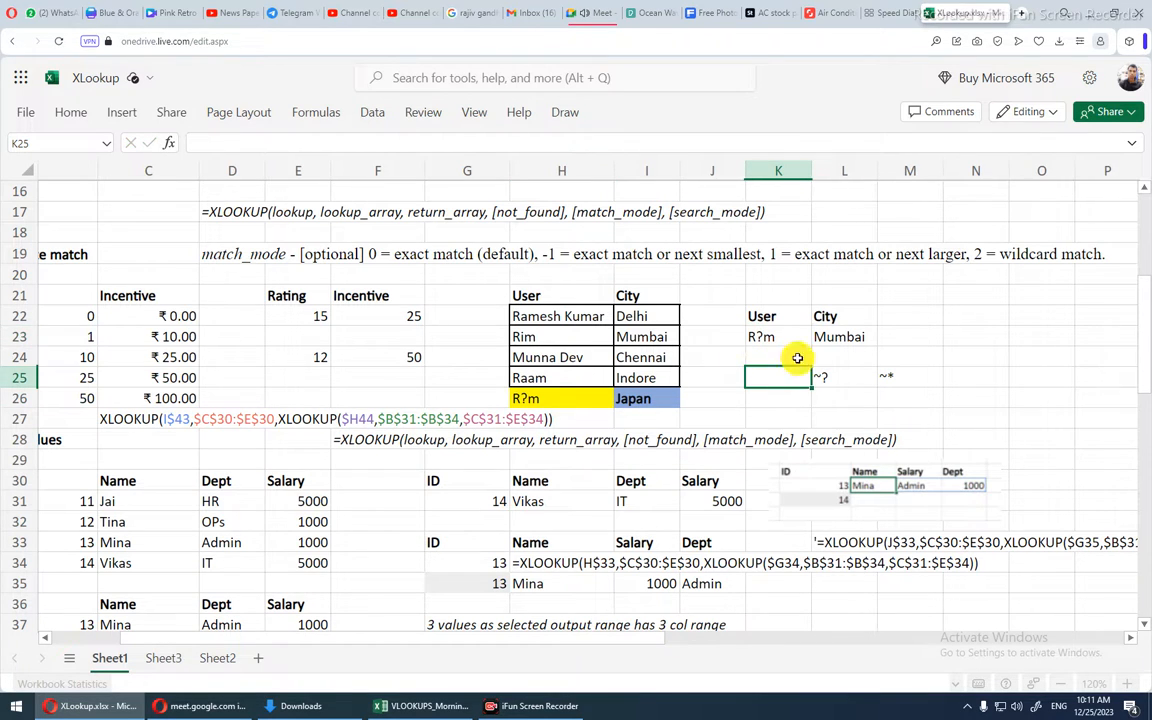
left_click(969, 300)
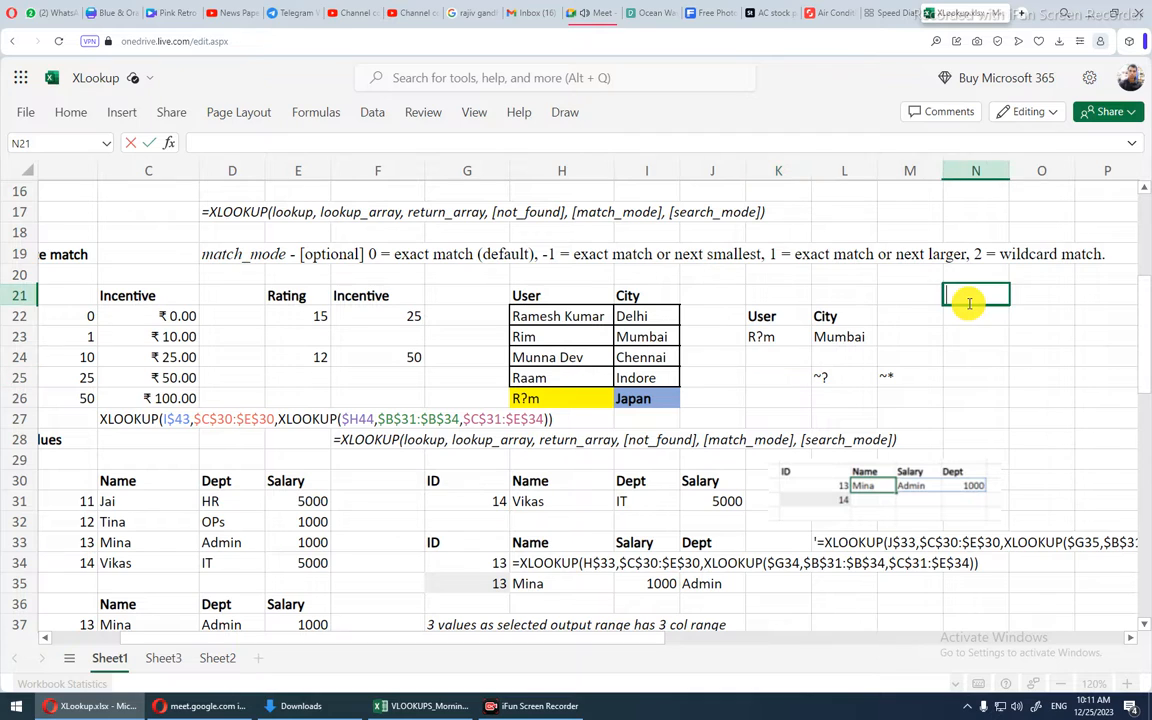
type("\"")
key("Return")
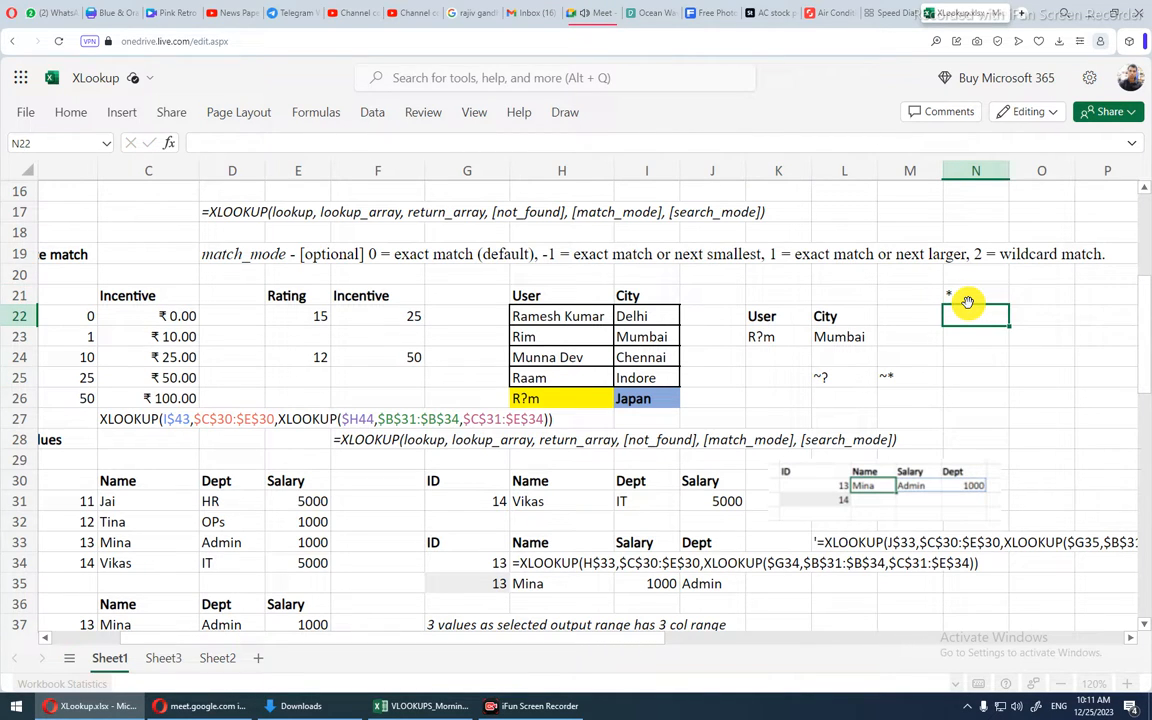
type("?")
key("Return")
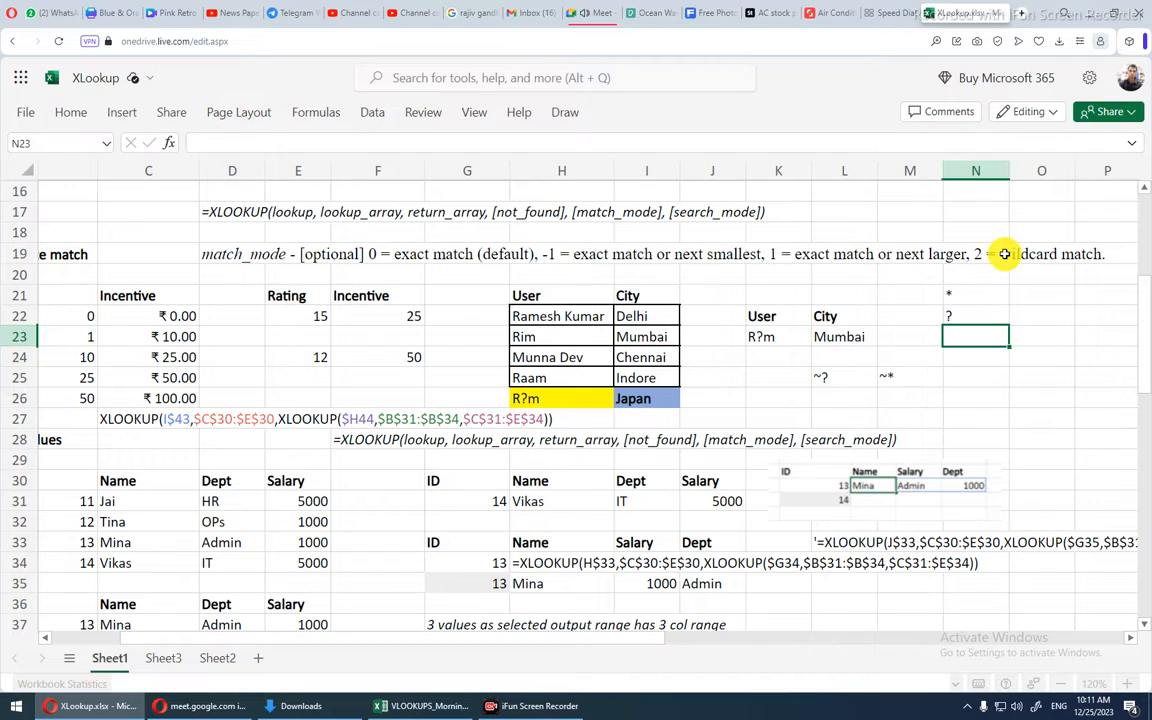
- Examine the R?m lookup value in K23 against the User and City entries in H22:I26
double_click(788, 333)
left_click(852, 355)
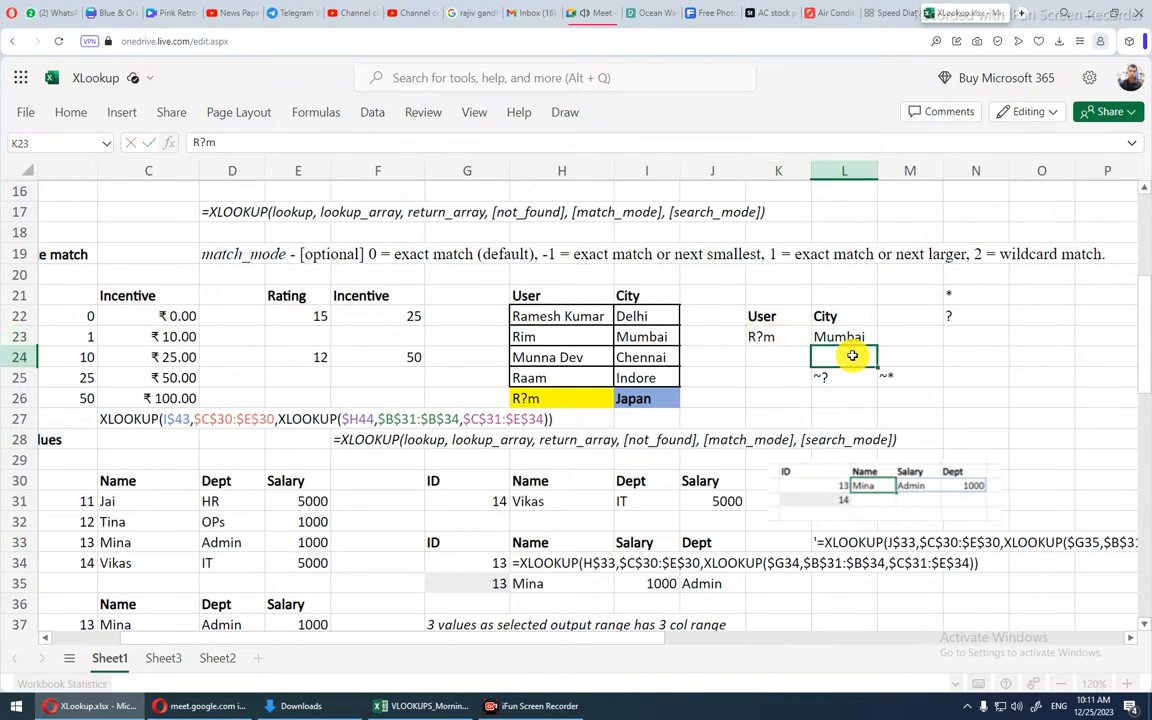
left_click(548, 337)
left_click(647, 339)
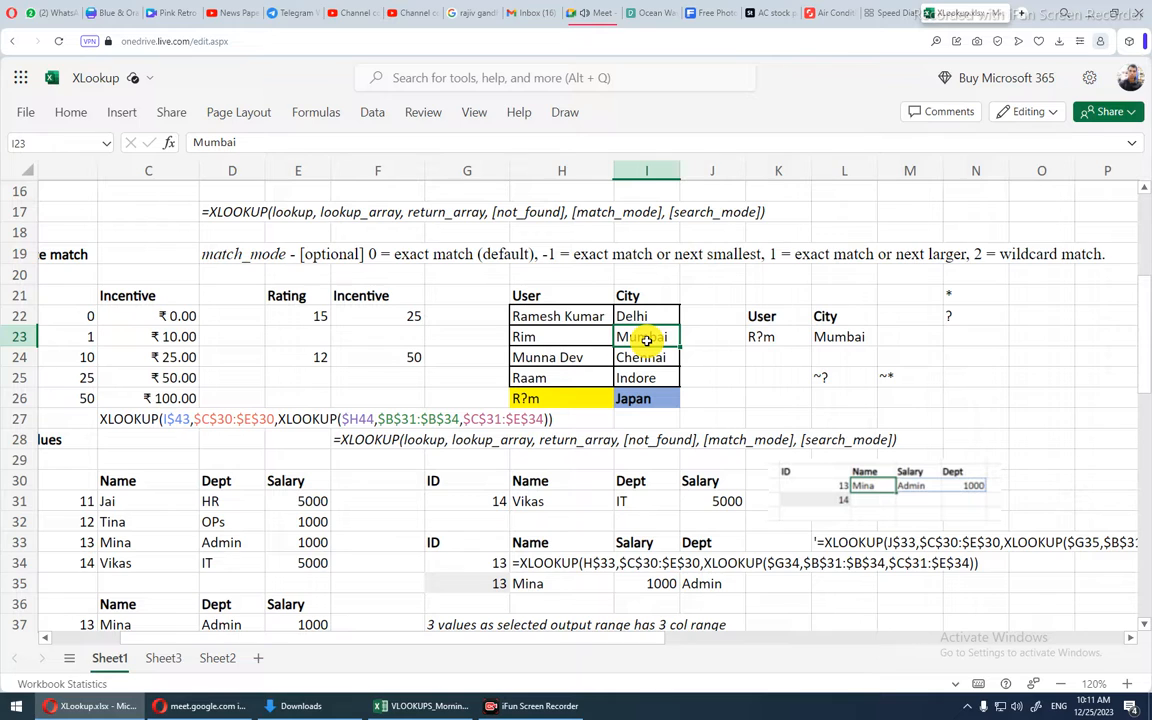
left_click(553, 332)
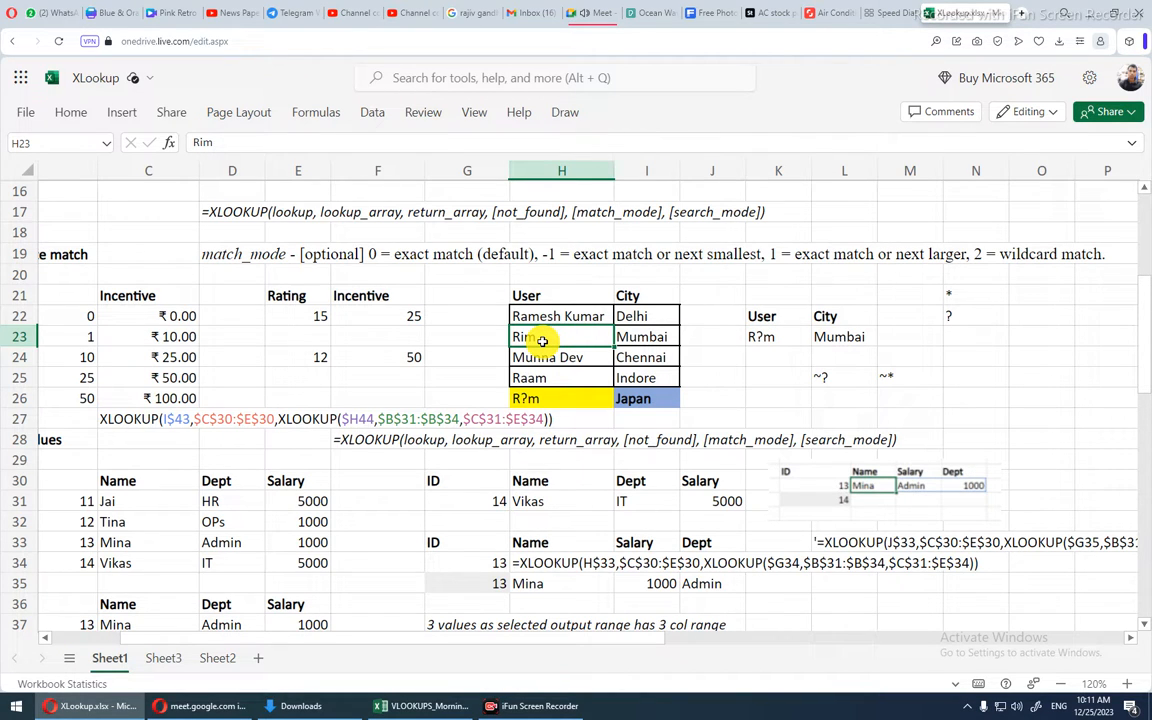
left_click(827, 349)
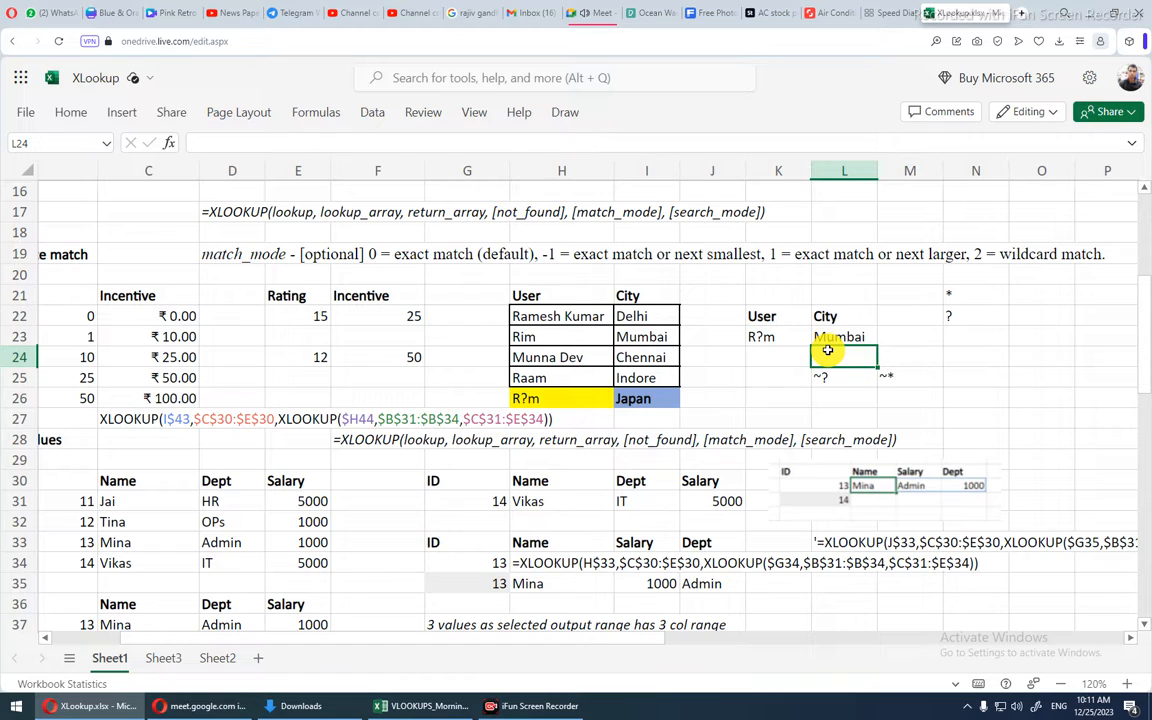
type("=")
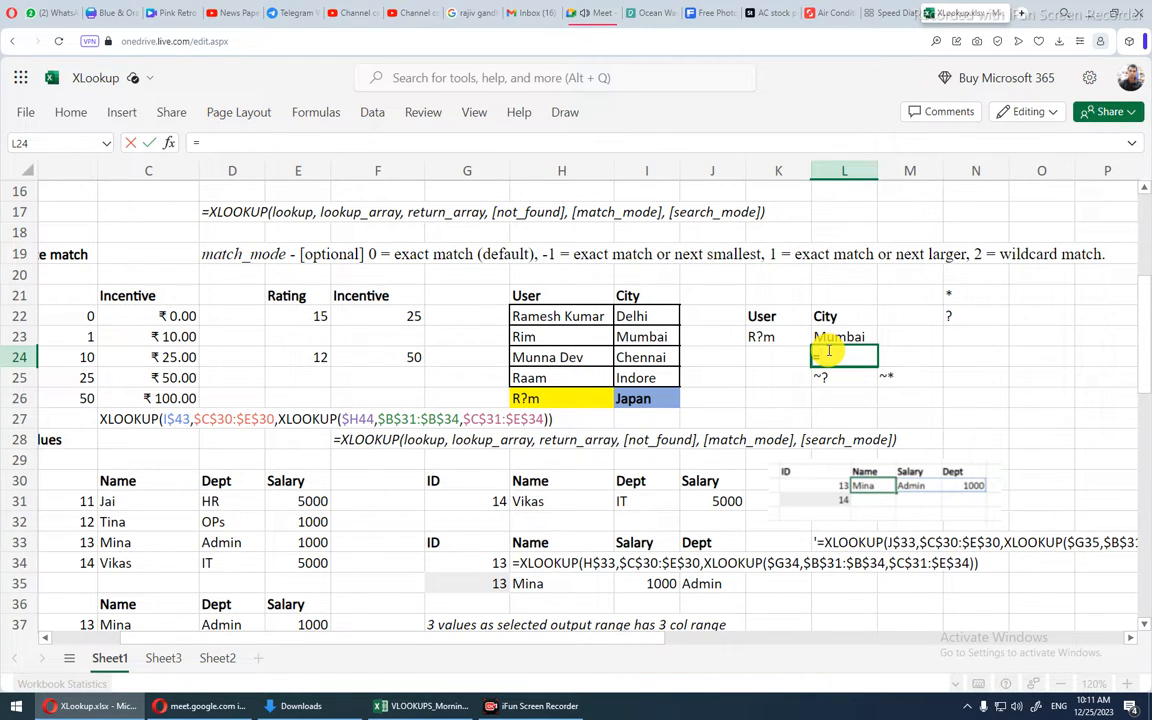
key("Escape")
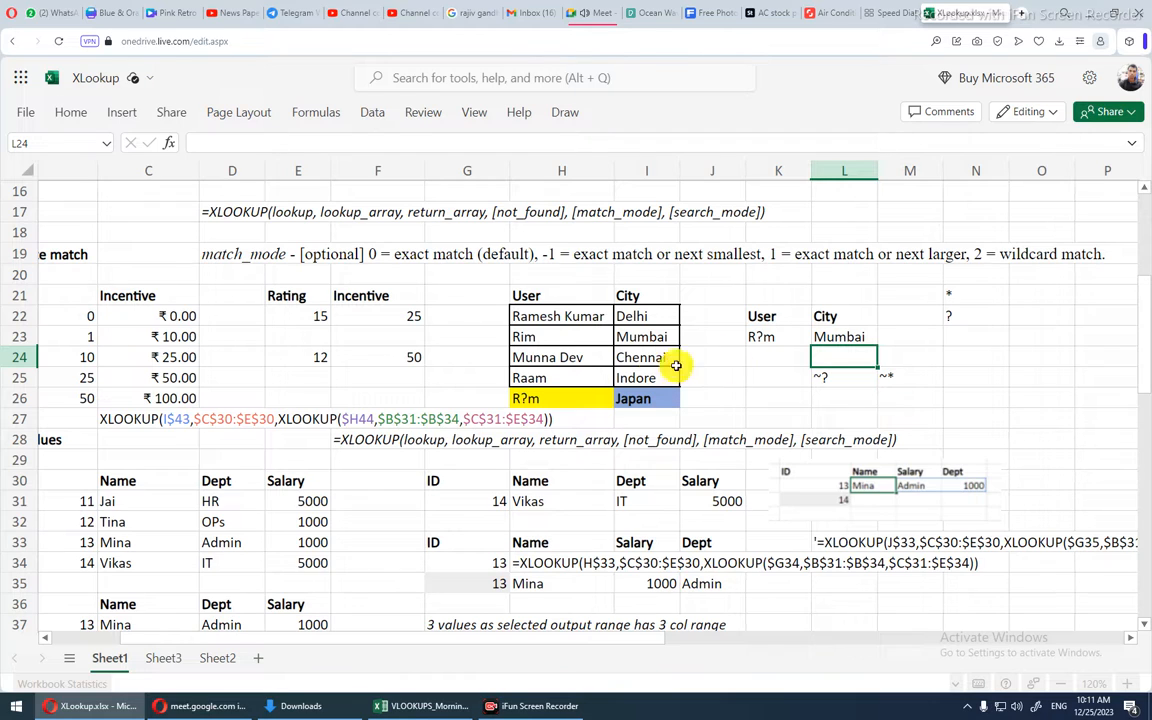
left_click(593, 400)
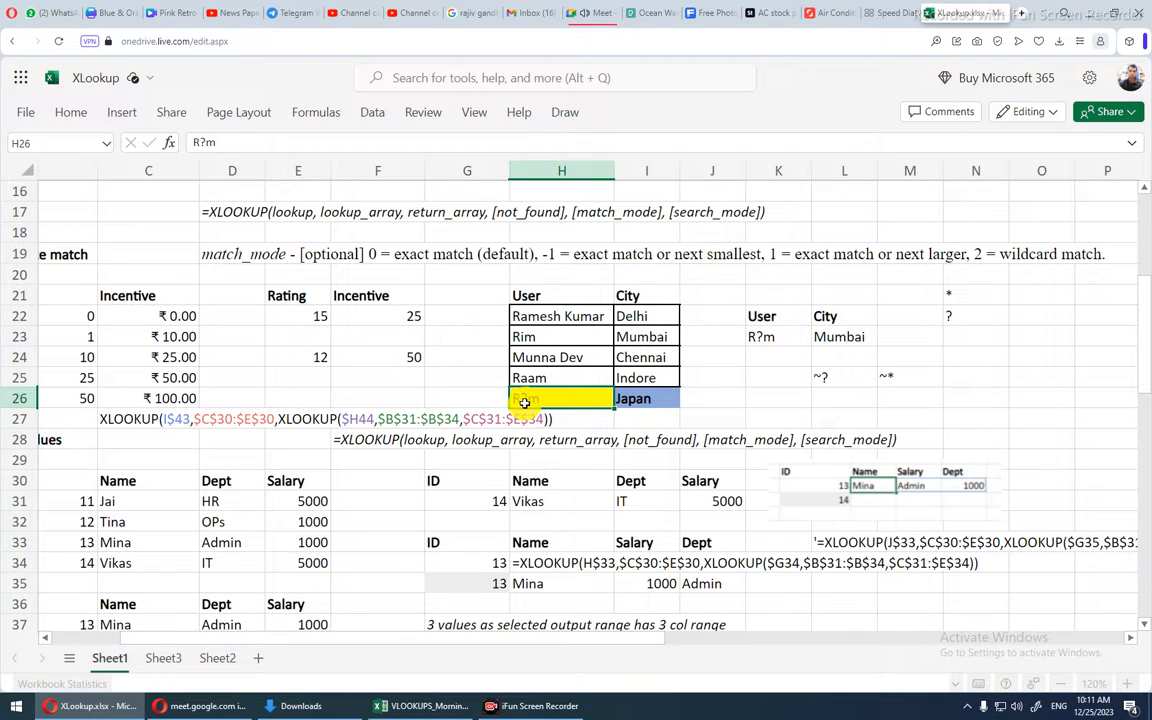
double_click(759, 337)
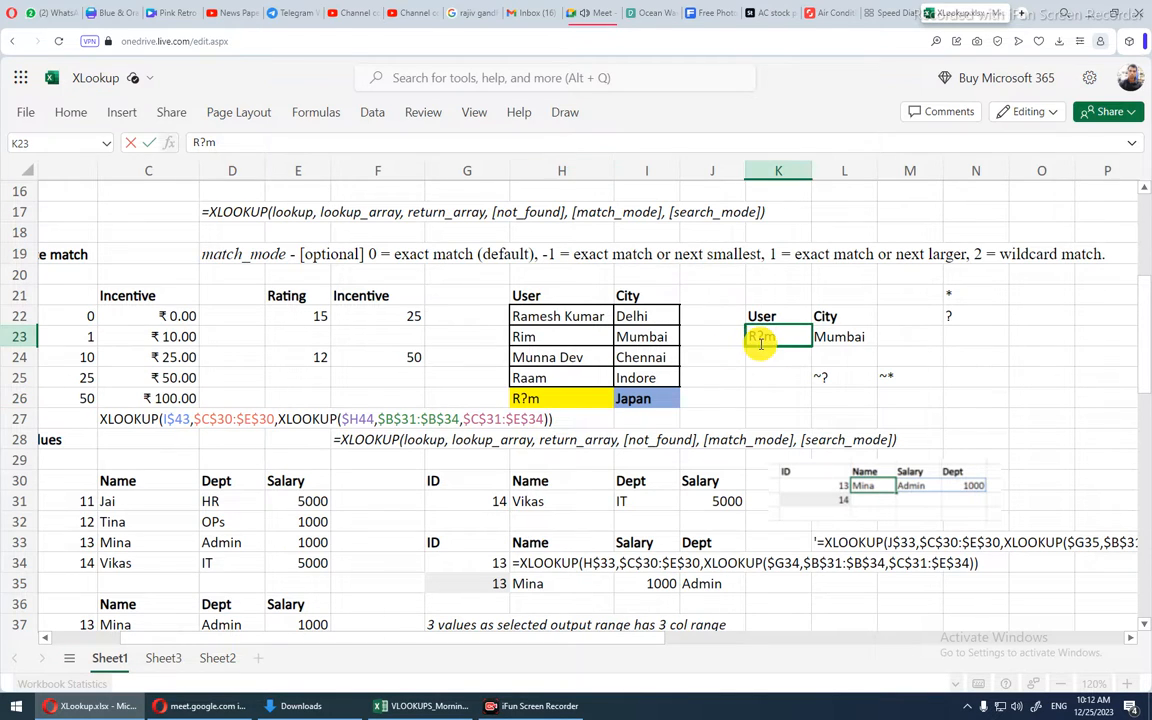
left_click_drag(758, 337, 764, 336)
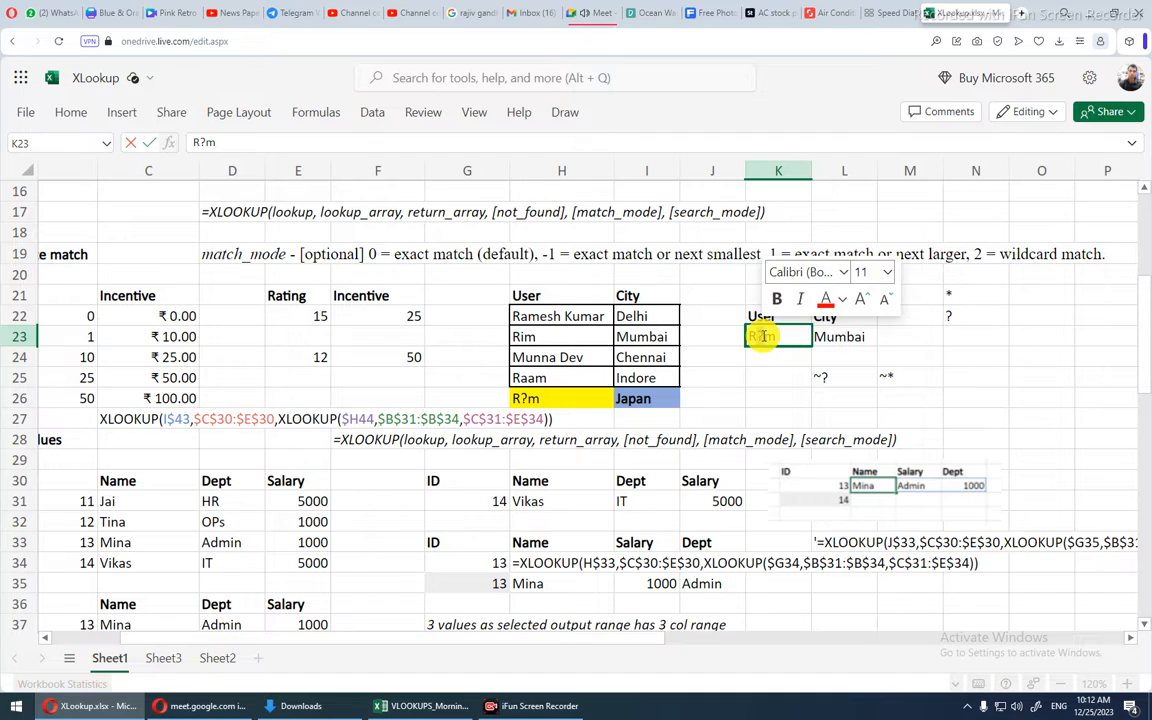
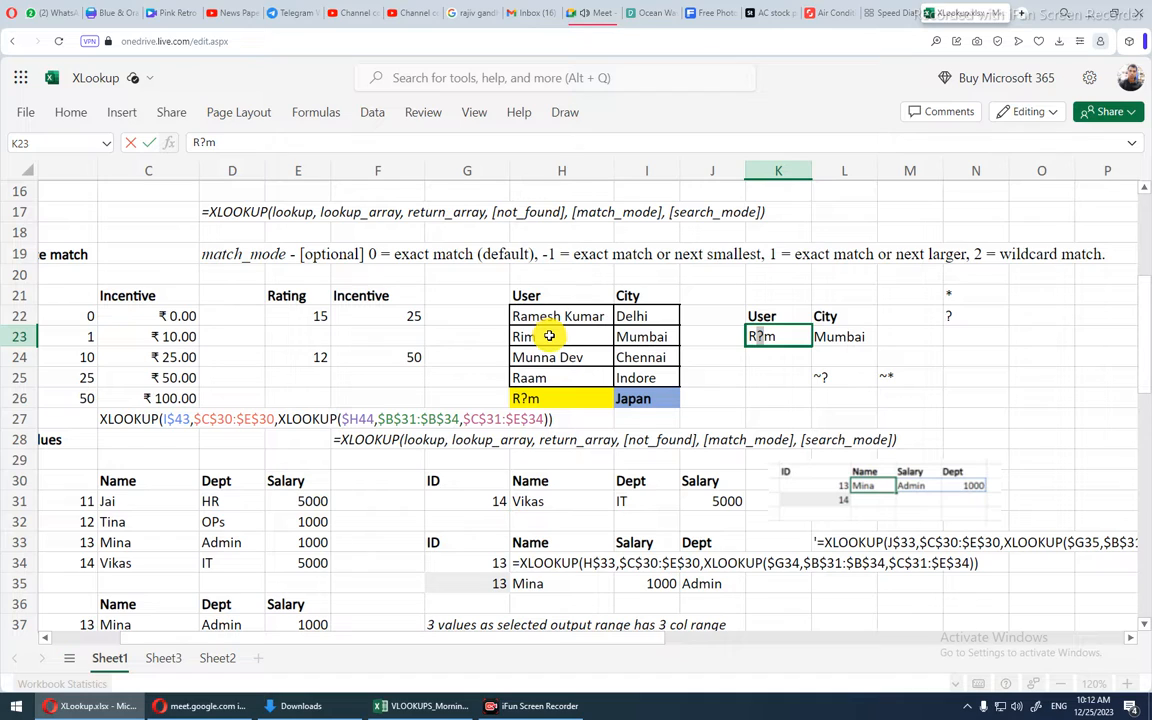
key("Escape")
- Begin an XLOOKUP formula in L24 with K23 as the lookup value and H22:H26 as the lookup array
key("Down")
key("Right")
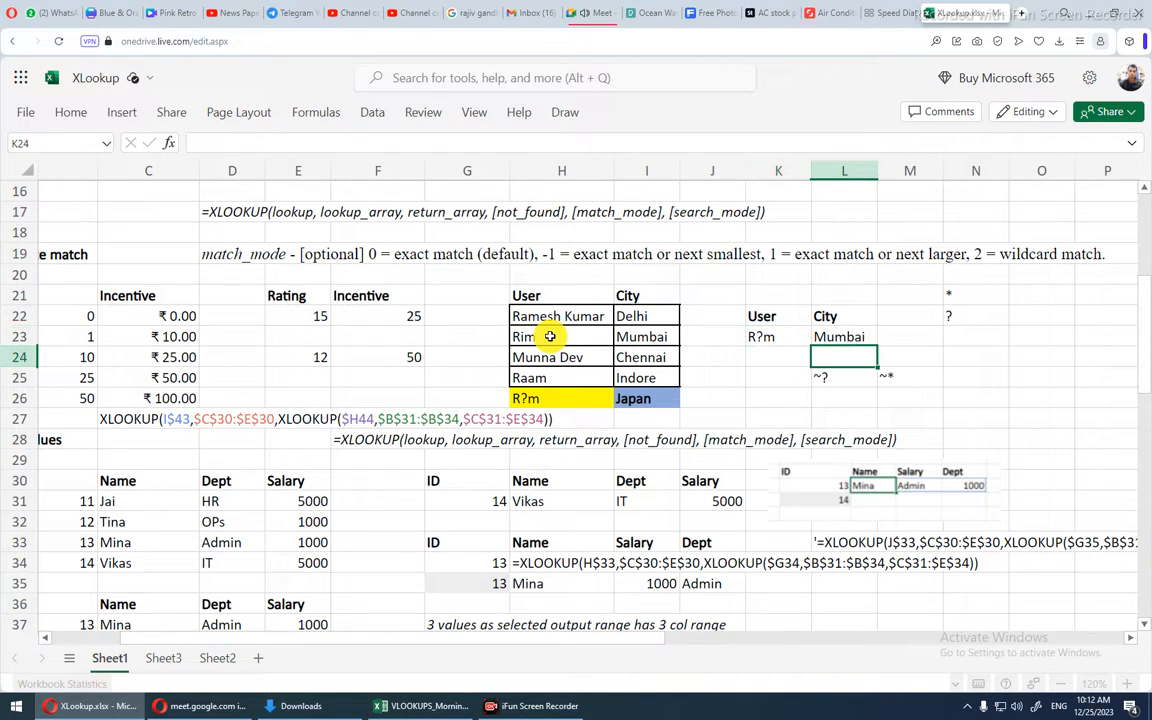
type("=")
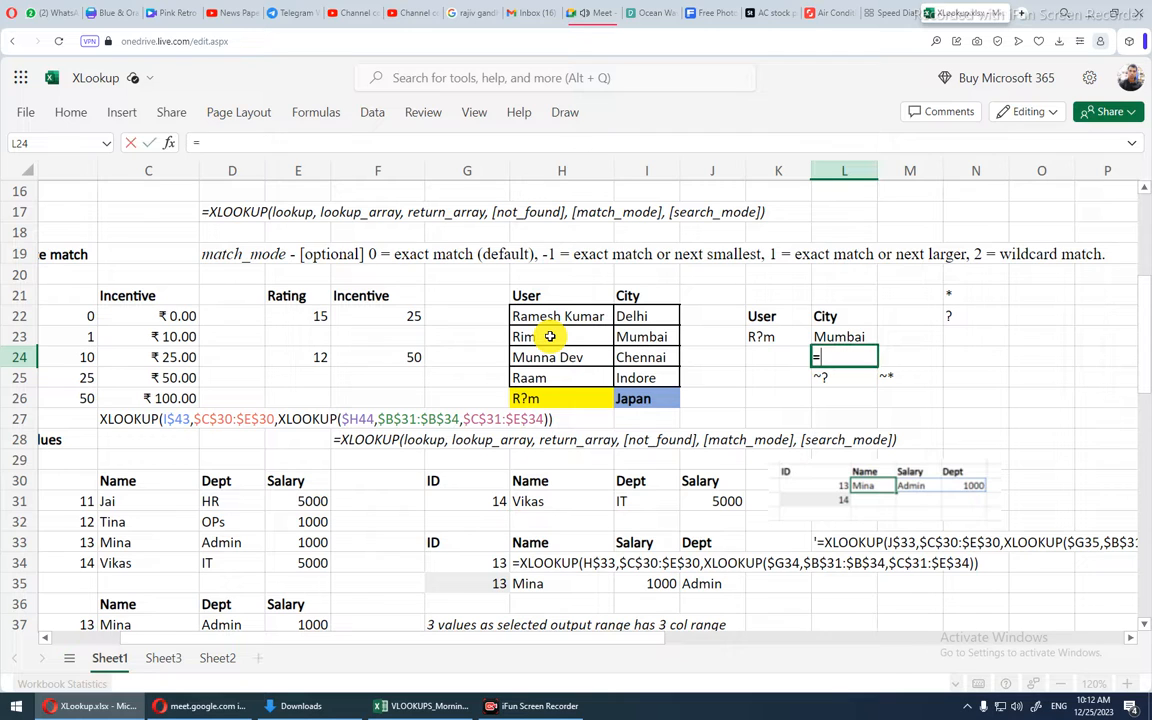
type("xl")
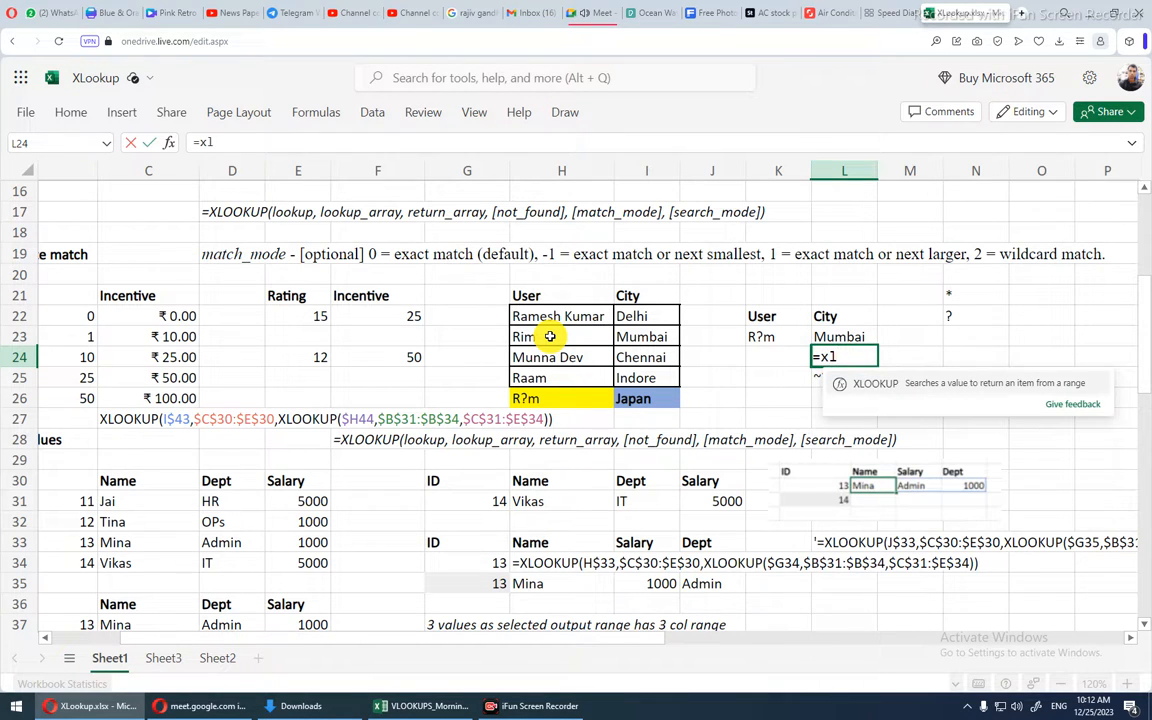
key("Tab")
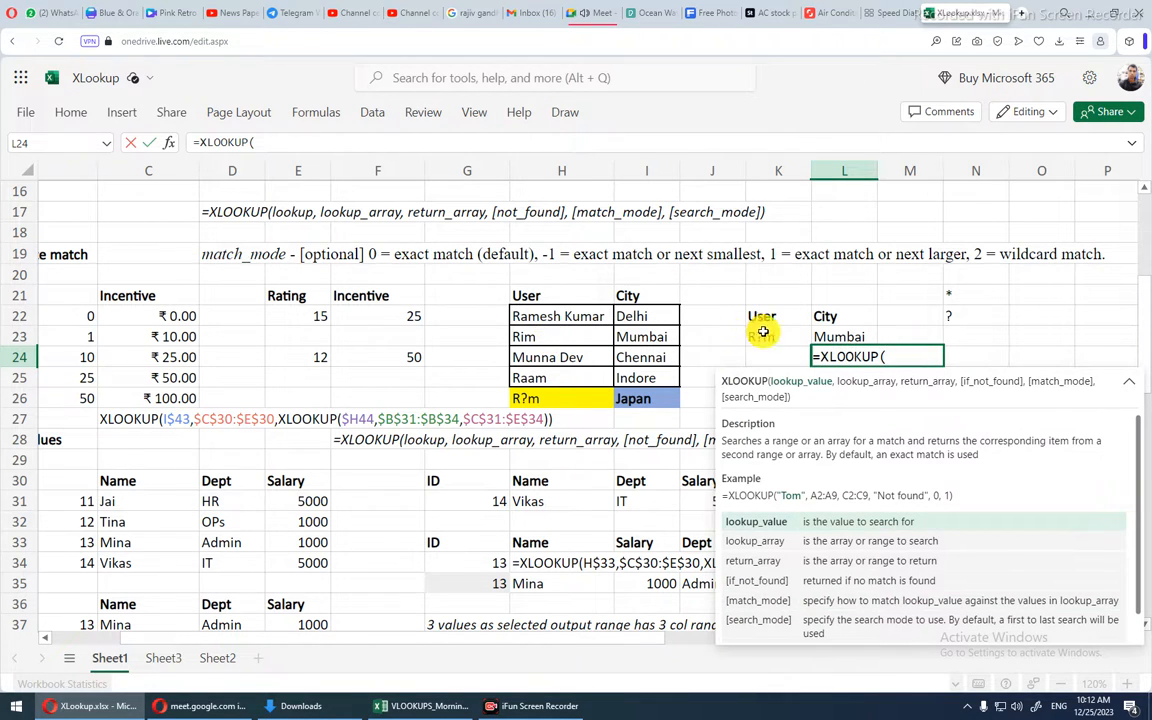
left_click(764, 334)
type(",")
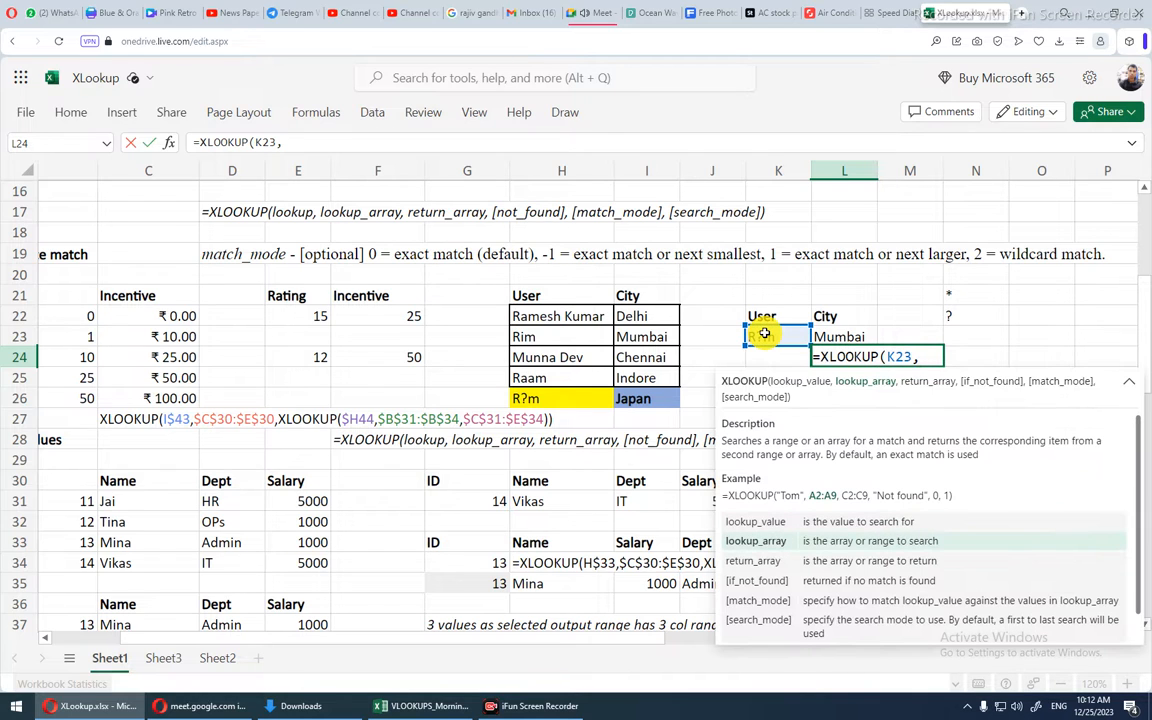
left_click_drag(563, 315, 560, 398)
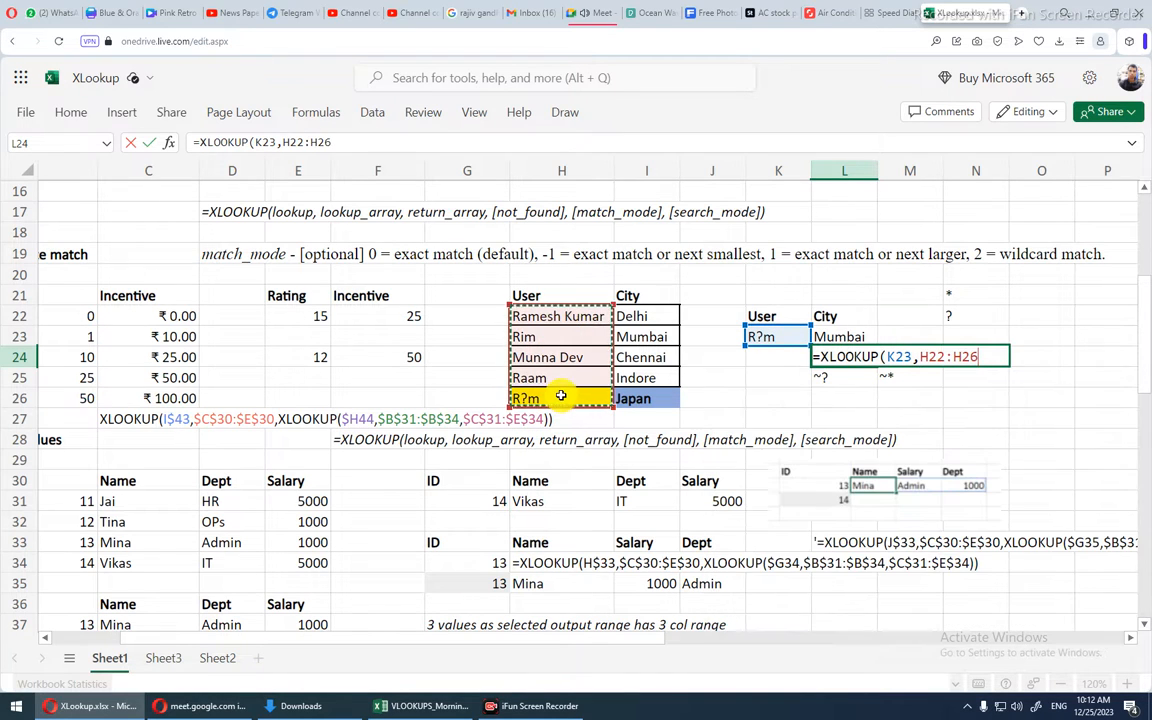
left_click(560, 398)
left_click_drag(563, 316, 568, 400)
type(",")
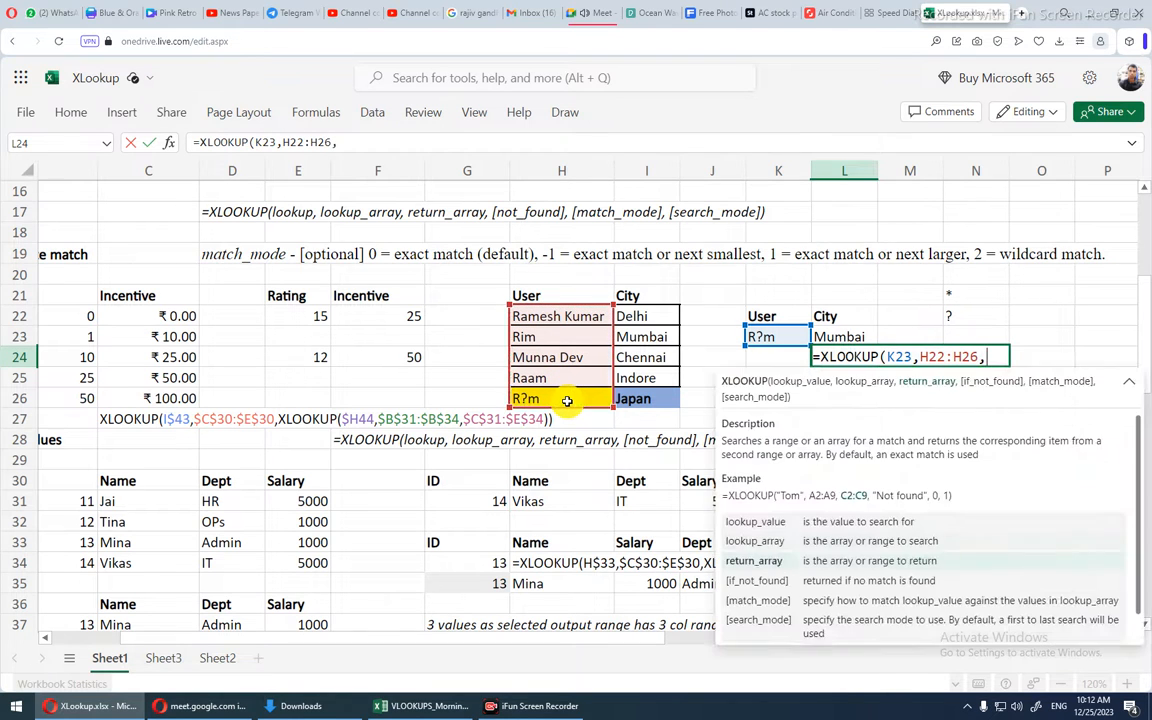
- Complete the L24 formula with return array I22:I26, an empty if_not_found argument and match mode 0 (exact match)
left_click_drag(626, 318, 630, 398)
left_click(630, 398)
left_click_drag(622, 318, 630, 394)
left_click(630, 396)
left_click(640, 318)
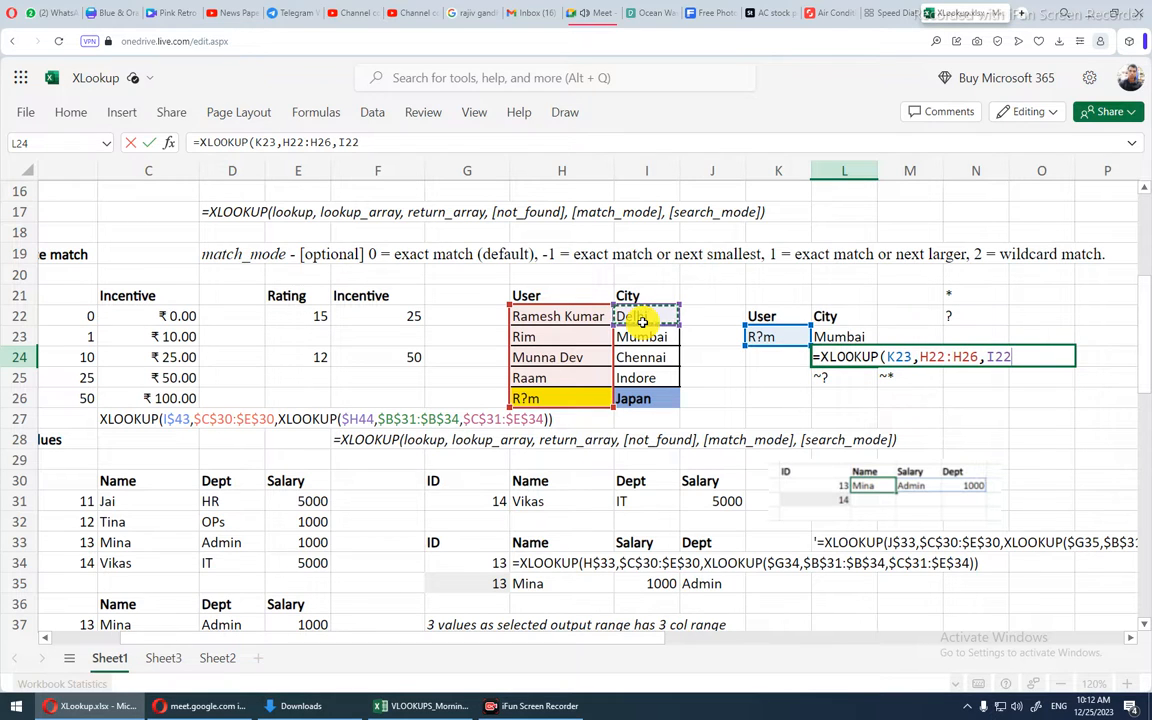
left_click_drag(629, 314, 632, 402)
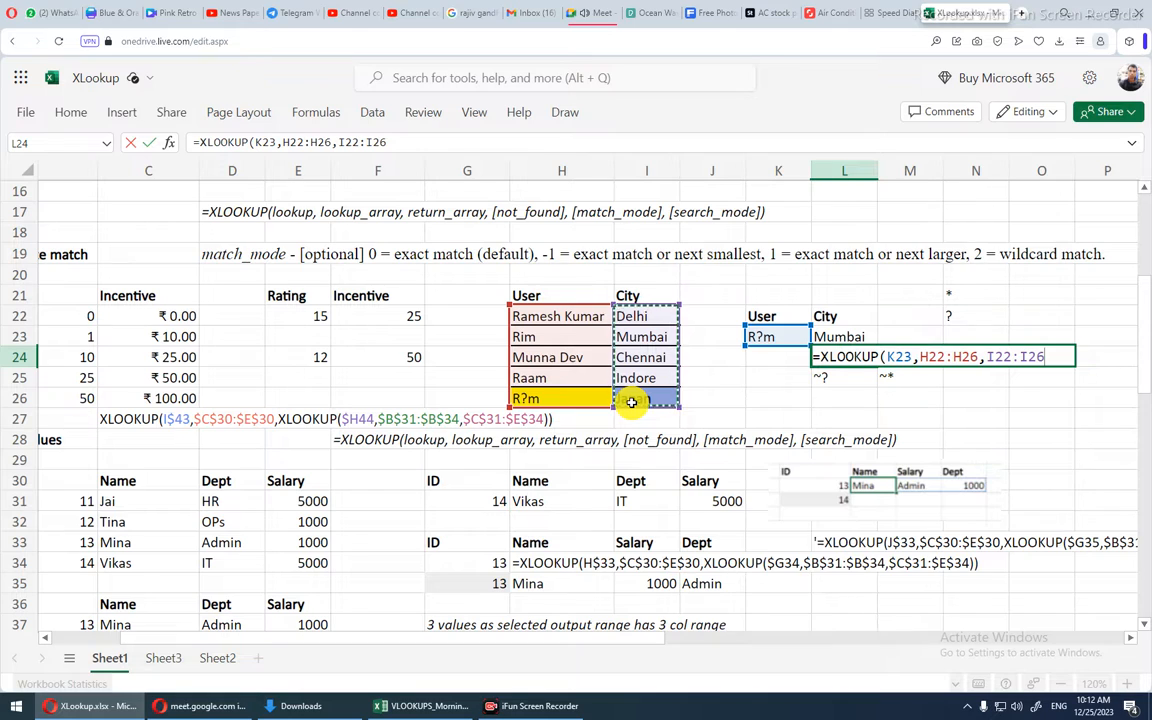
type(",")
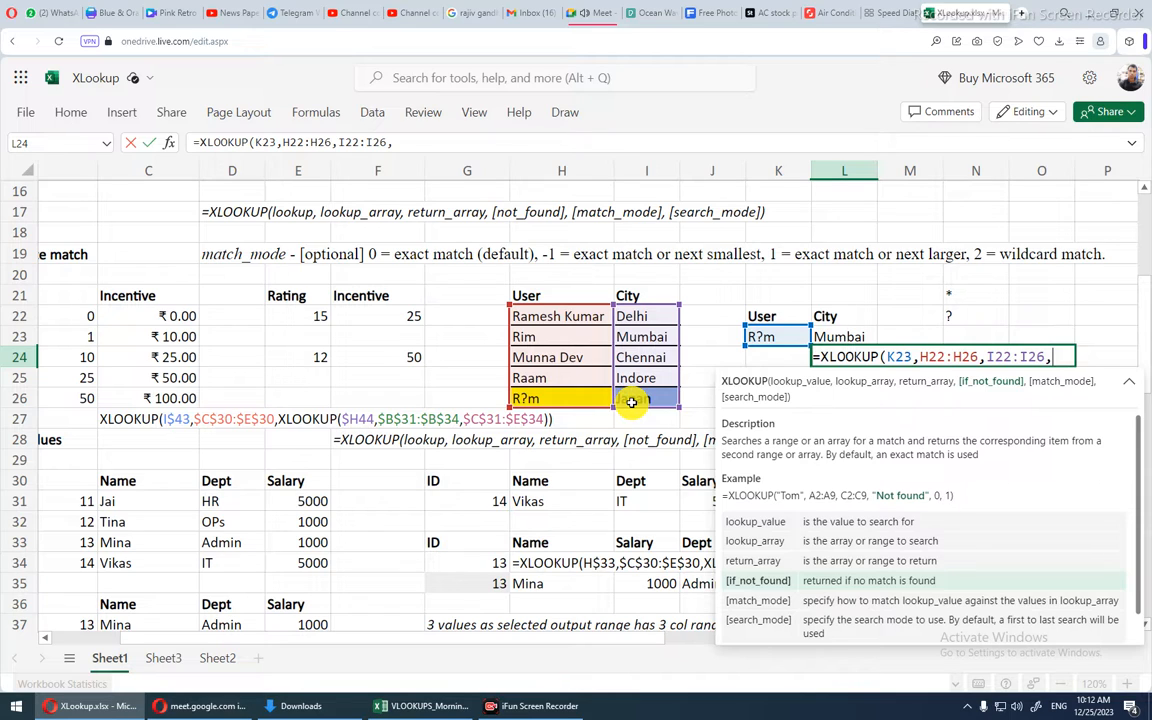
type(",")
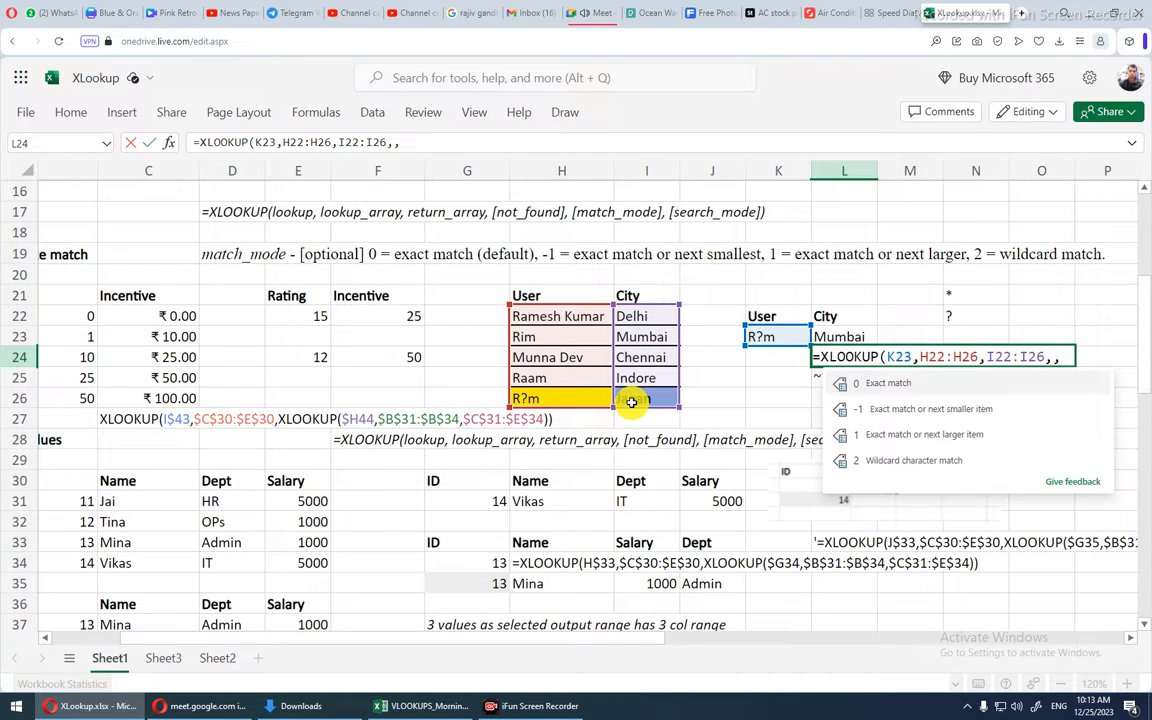
left_click(878, 395)
key("Return")
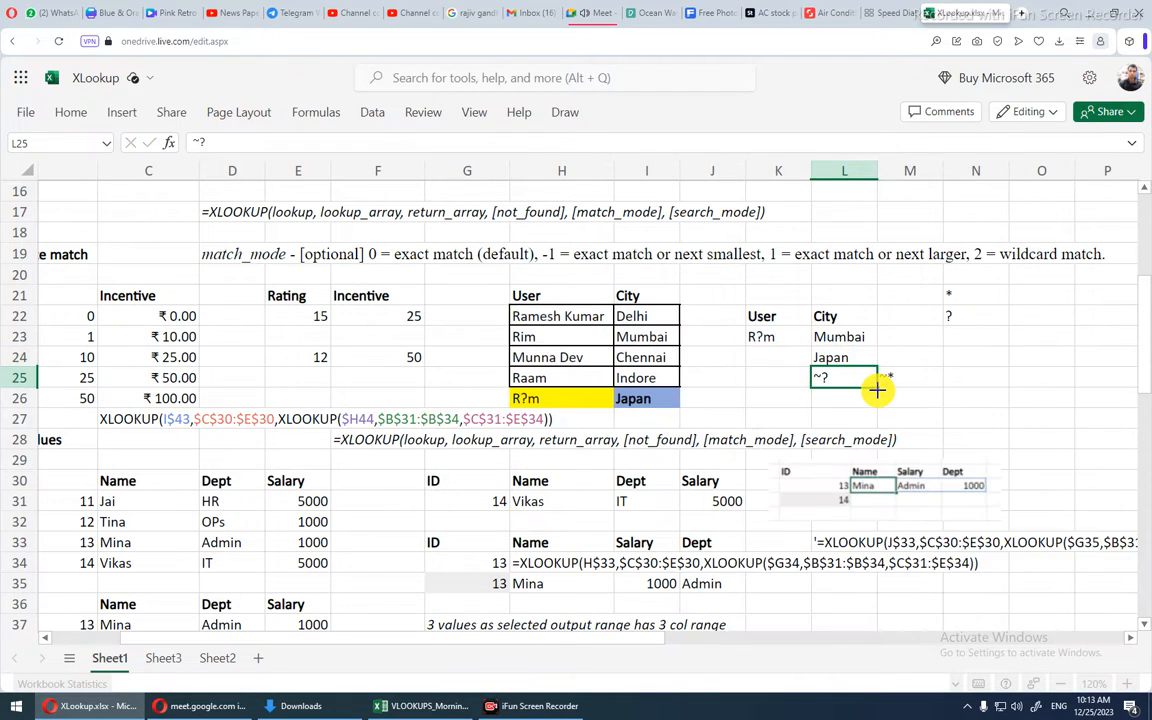
- Change the match mode of the XLOOKUP formula in L24 to 2 for a wildcard match
key("Up")
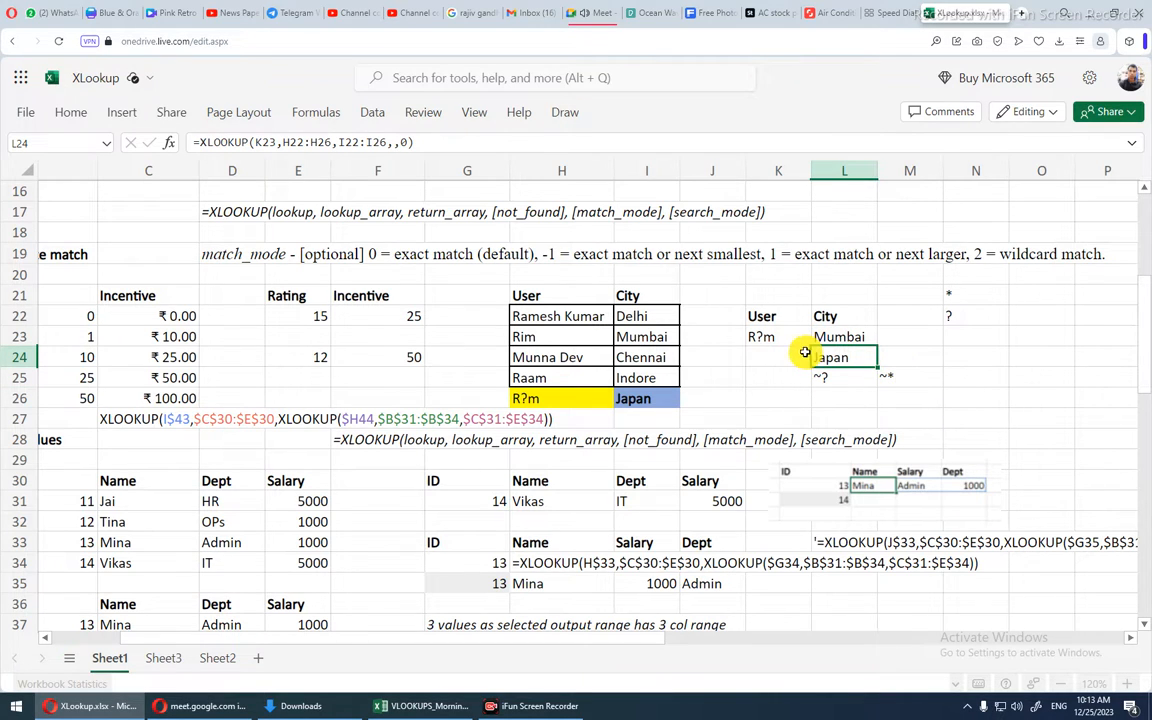
key("F2")
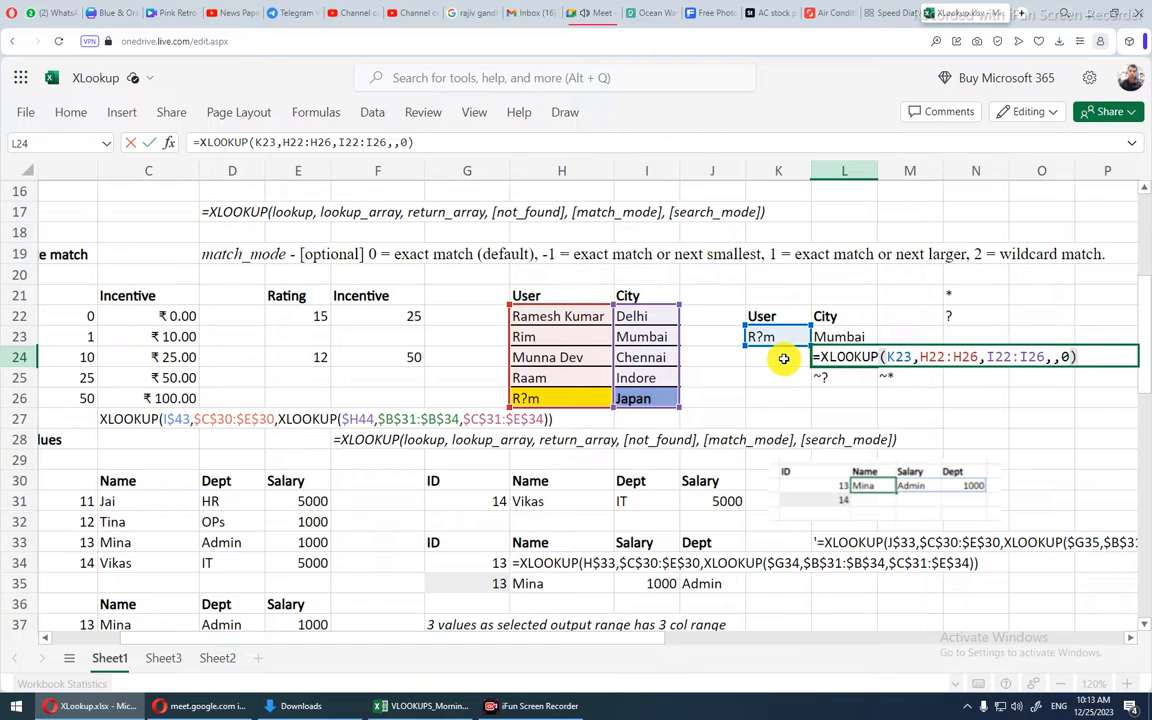
key("BackSpace")
key("BackSpace")
type("2")
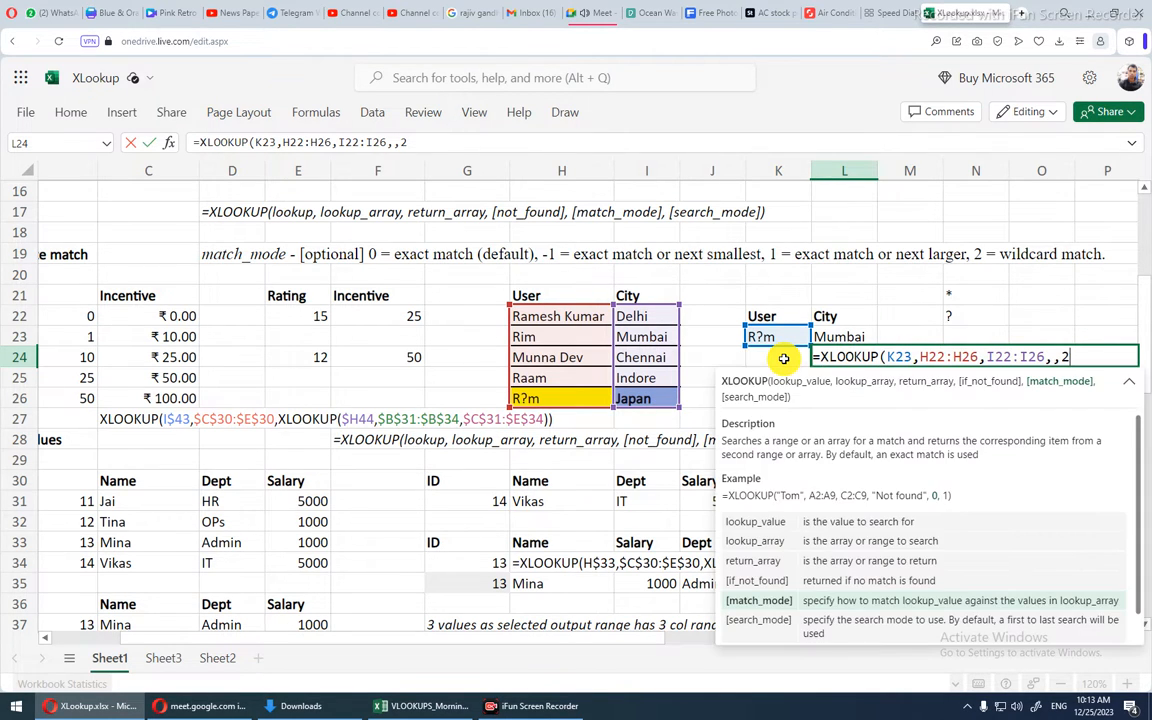
key("Return")
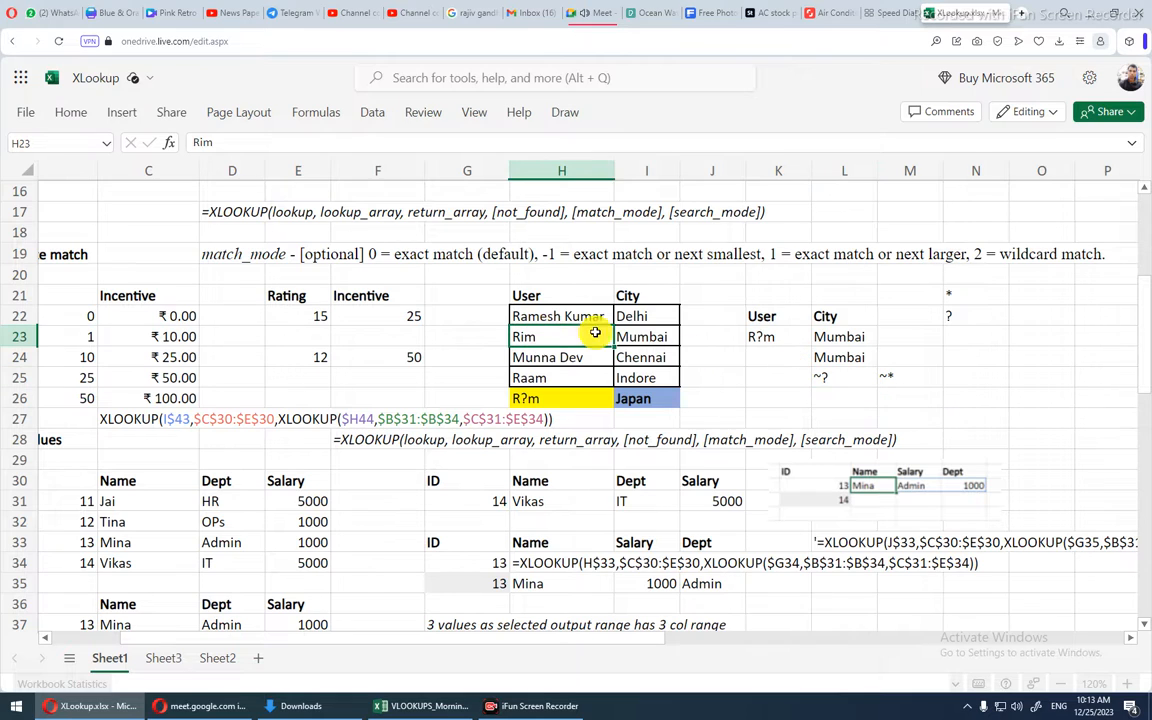
- Review the wildcard lookup in L24 and bring the Ex: 3 multiple values example into view
left_click(858, 360)
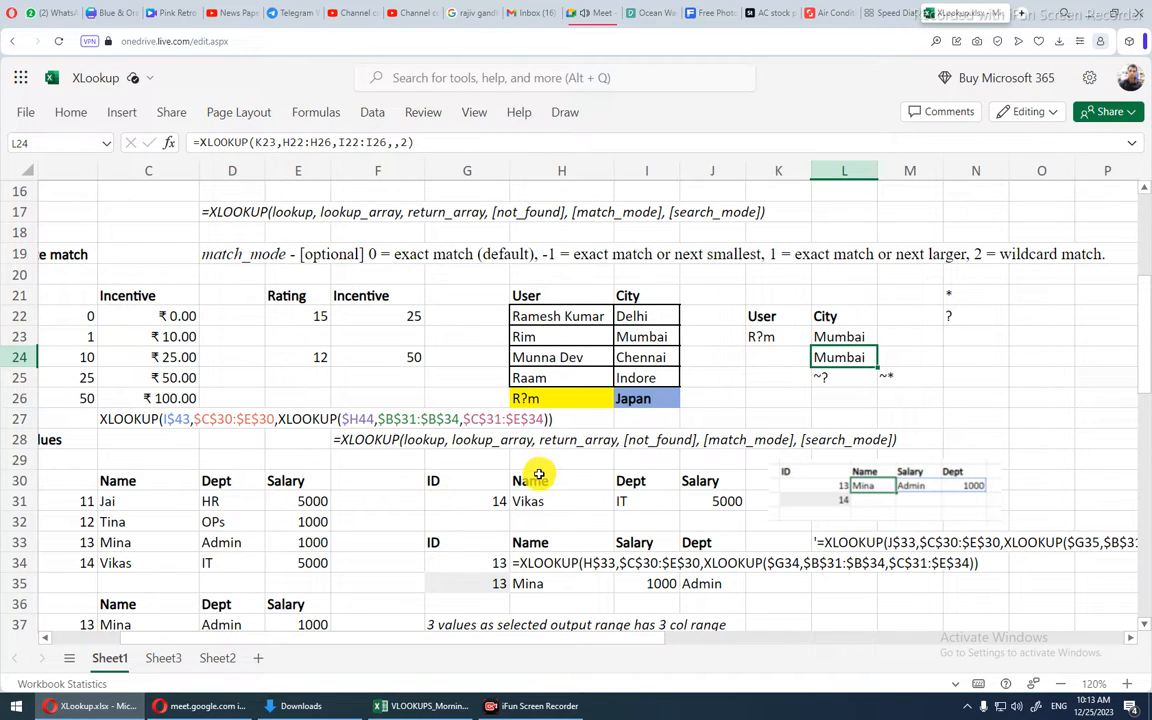
key("Down")
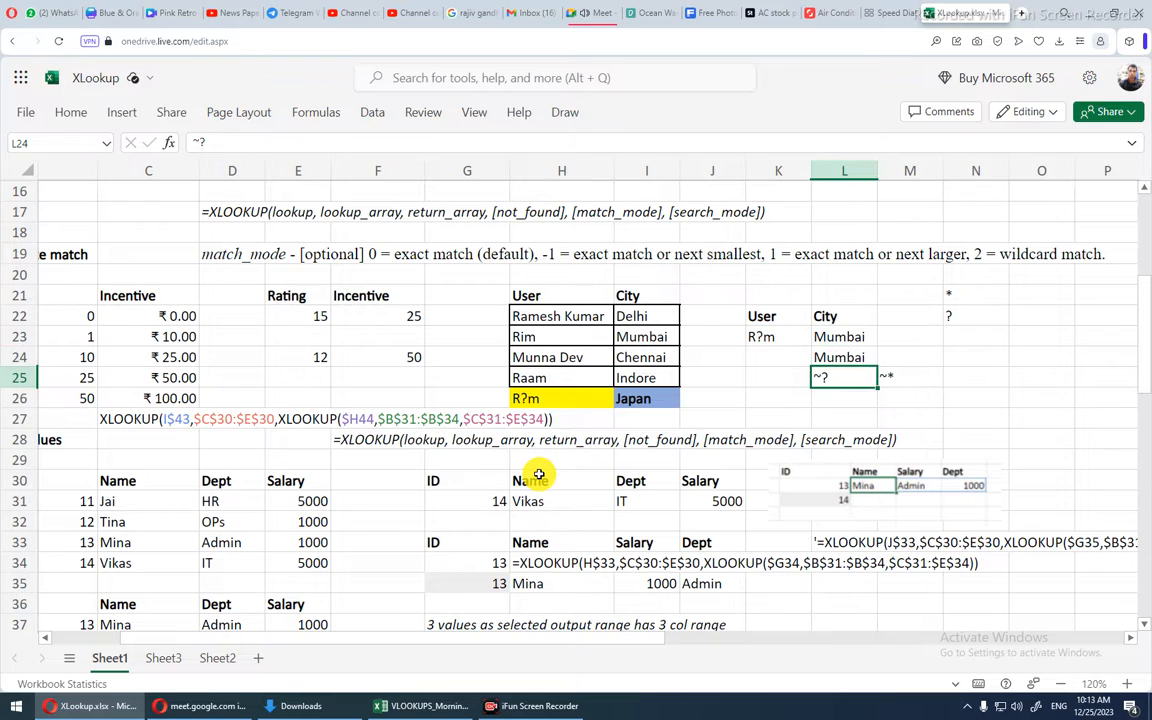
key("Up")
key("Up")
key("Down")
key("Down")
key("Left")
key("Left")
key("Left")
key("Left")
key("Left")
key("Left")
key("Left")
key("Left")
key("Left")
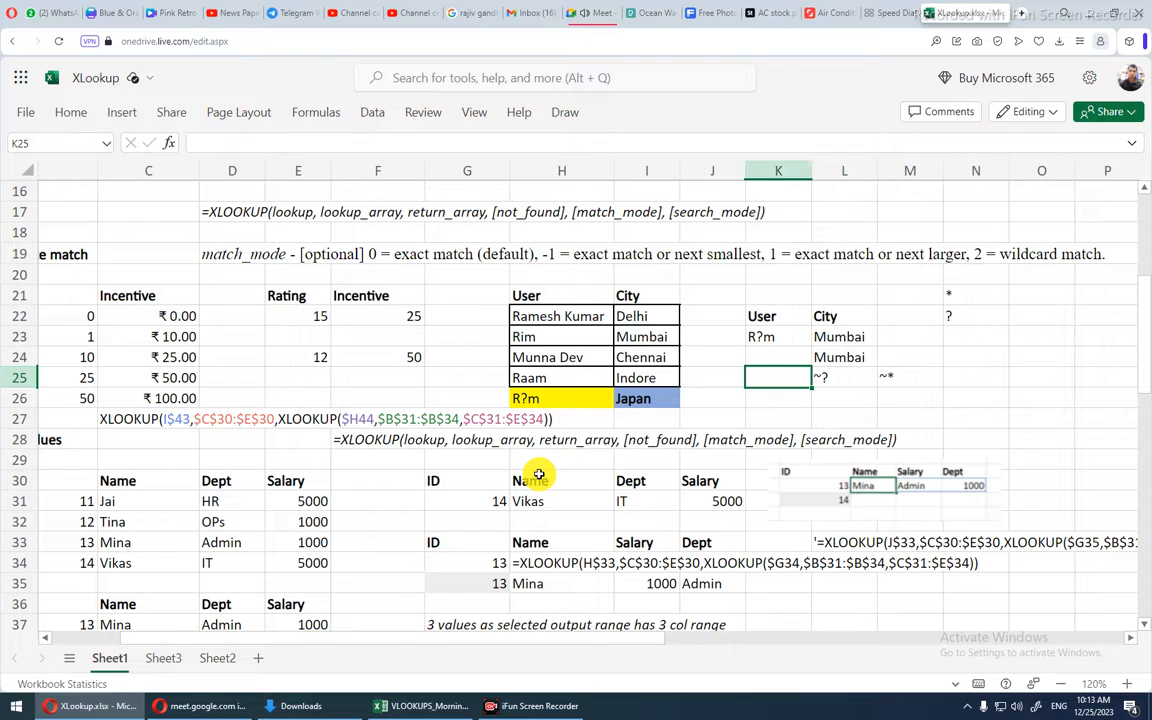
key("Left")
key("Left")
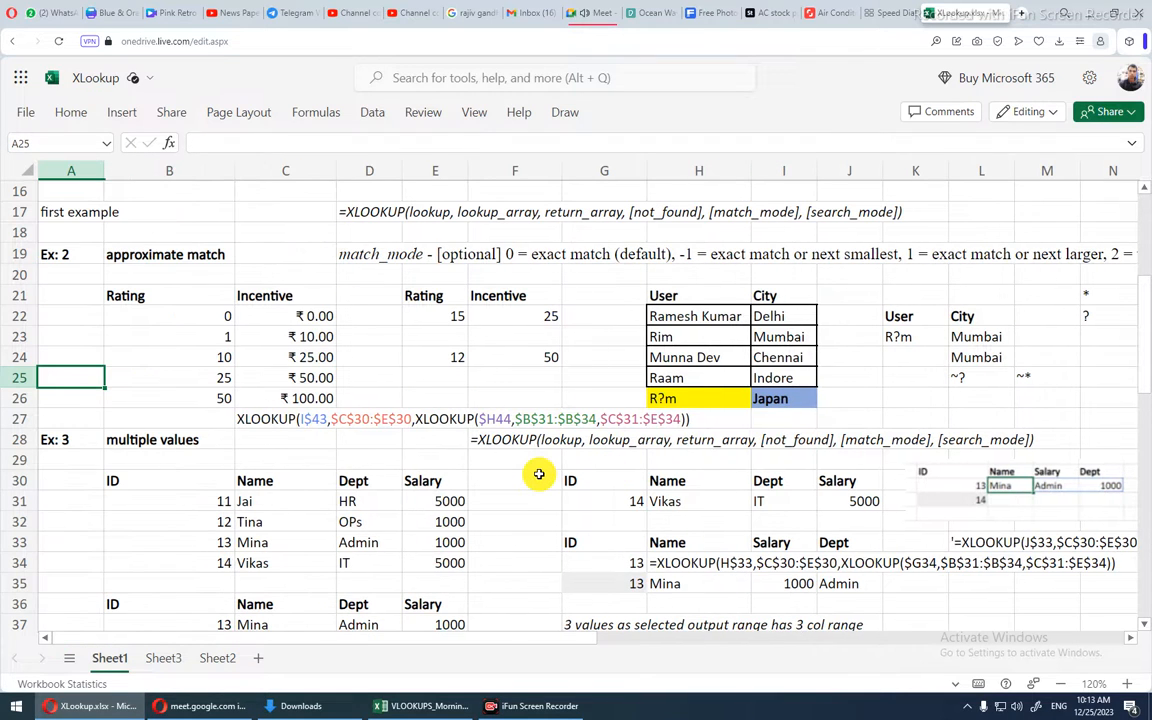
scroll(538, 474, "down", 5)
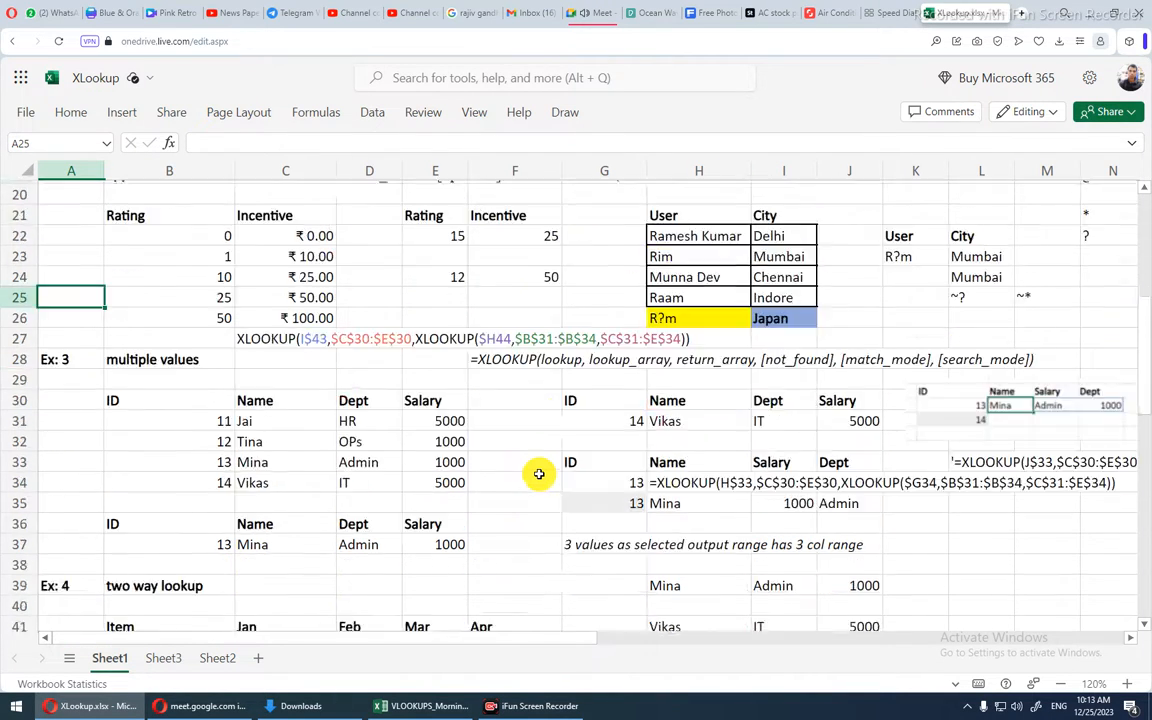
- Examine the ID, Name, Dept and Salary table in B30:E34 of the Ex: 3 multiple values example
scroll(538, 474, "up", 3)
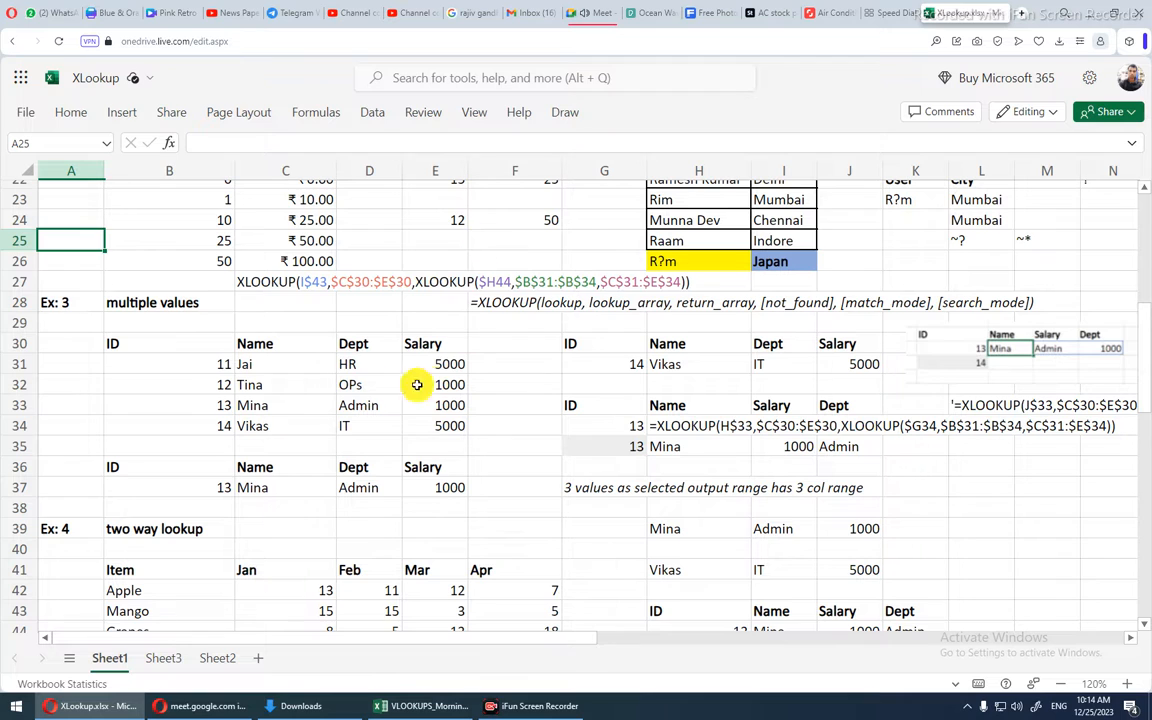
left_click_drag(193, 339, 422, 427)
left_click(422, 427)
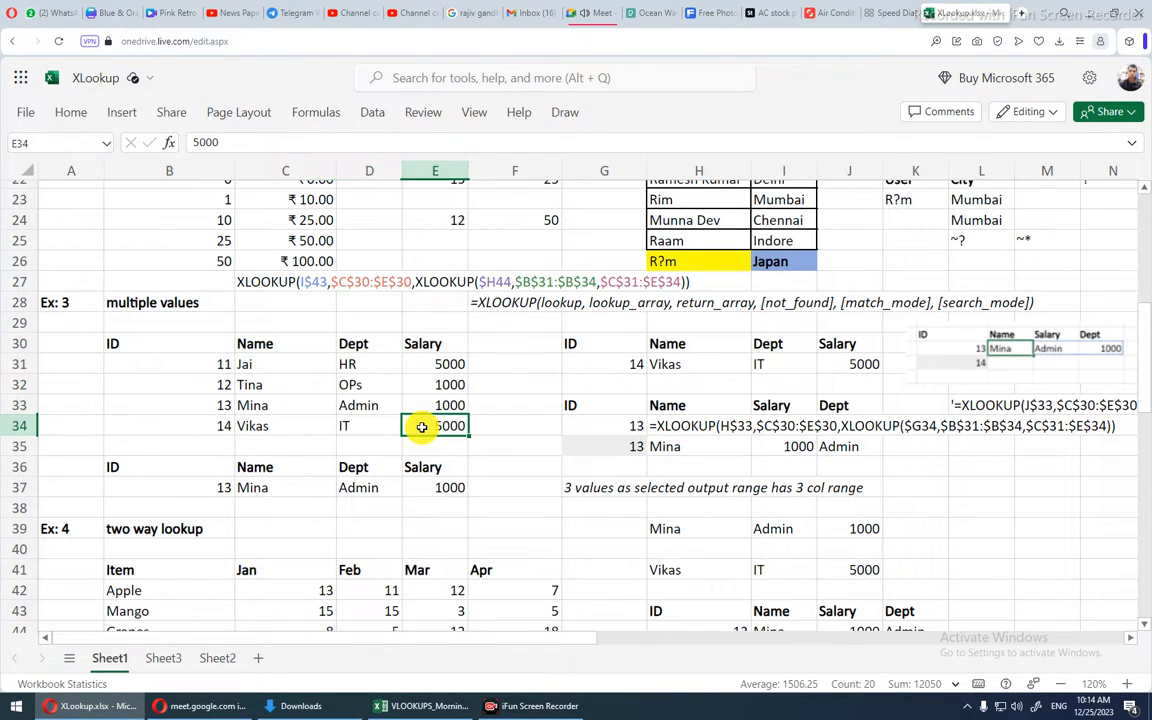
left_click_drag(213, 352, 429, 437)
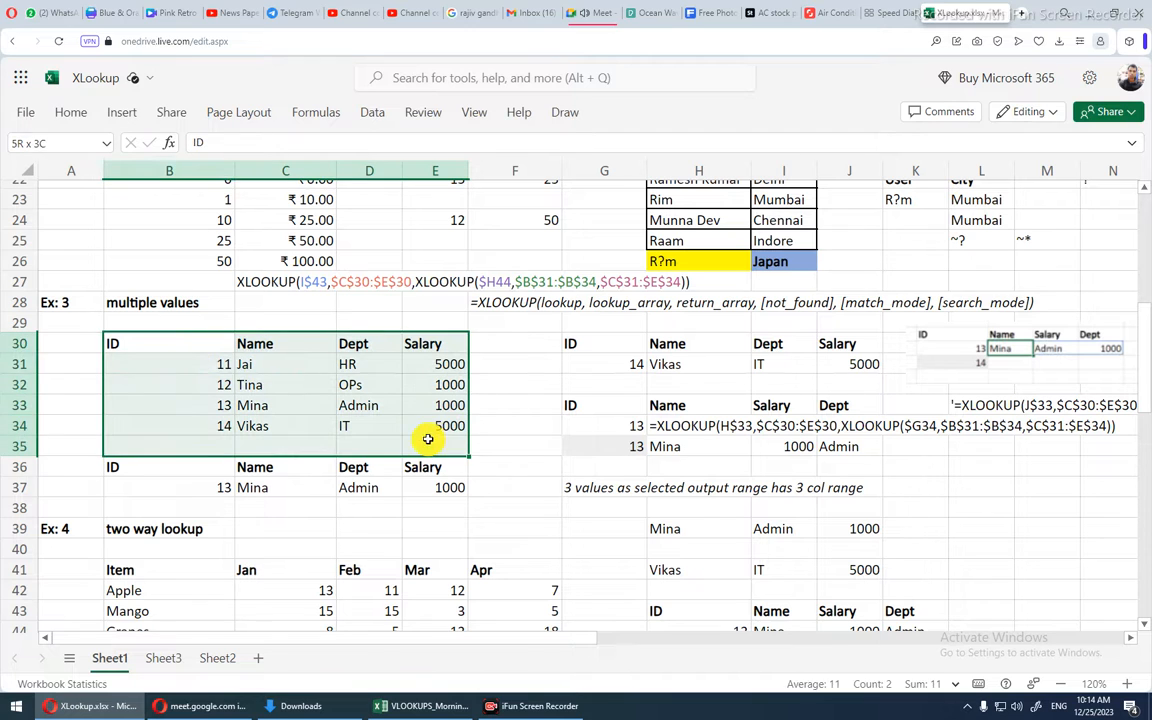
left_click(440, 427)
left_click_drag(236, 352, 436, 423)
left_click(436, 423)
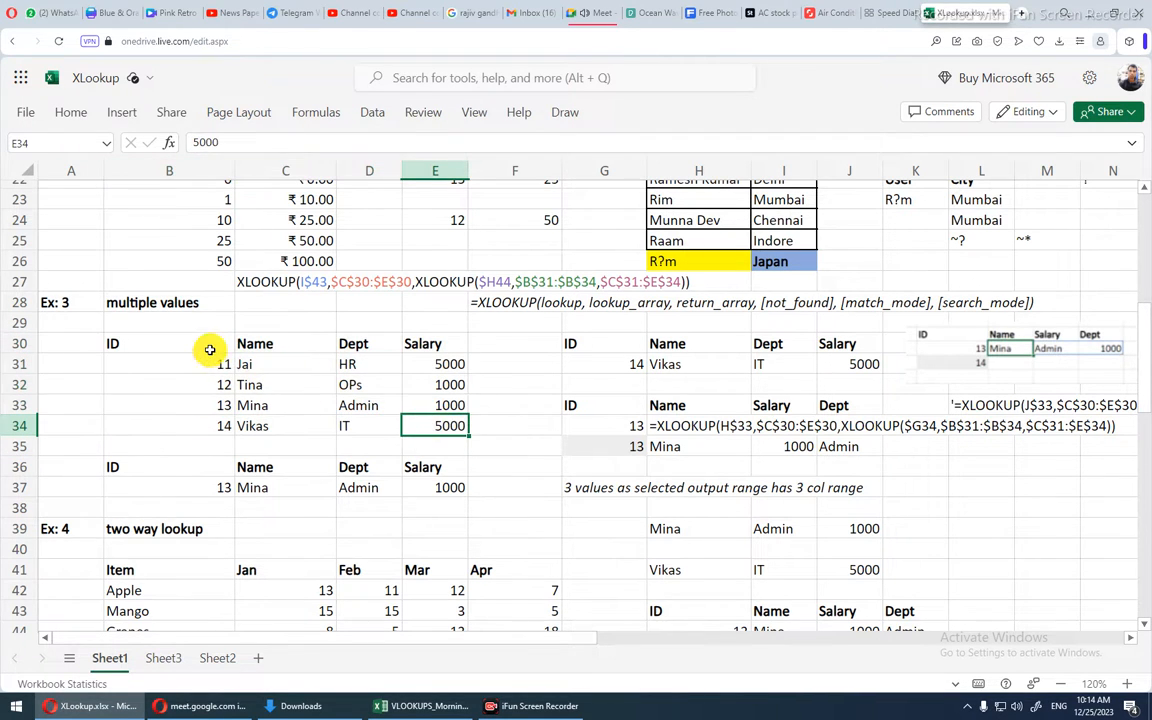
left_click_drag(211, 347, 211, 416)
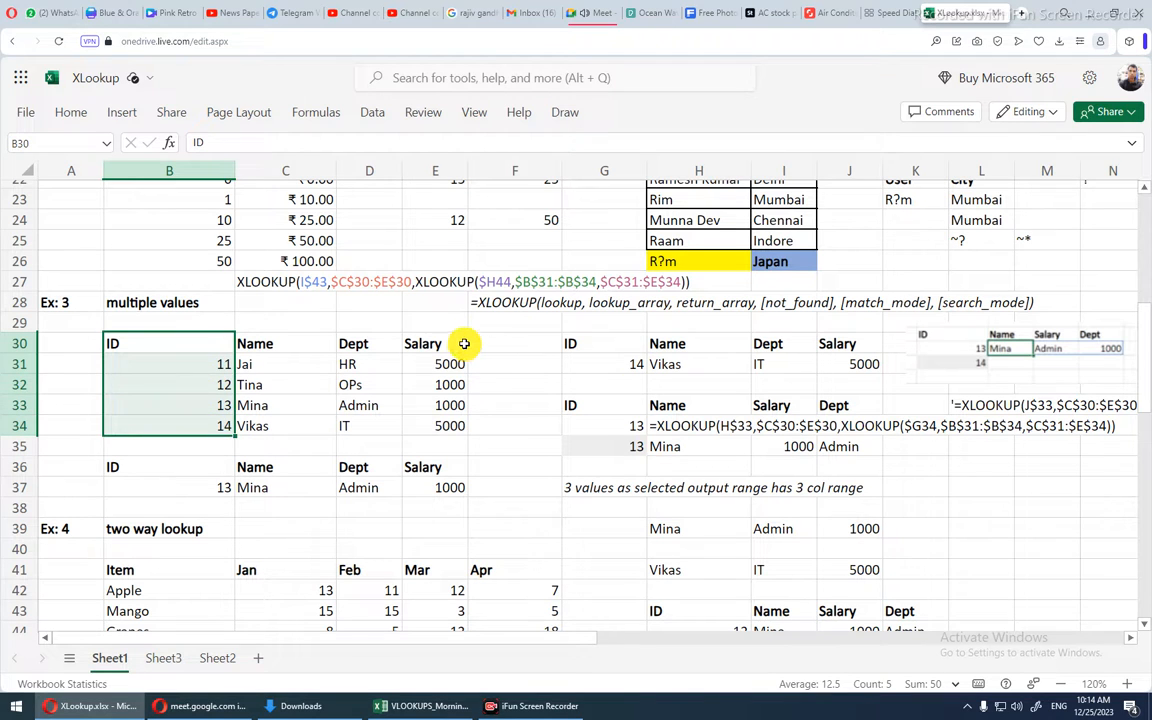
left_click_drag(445, 343, 455, 427)
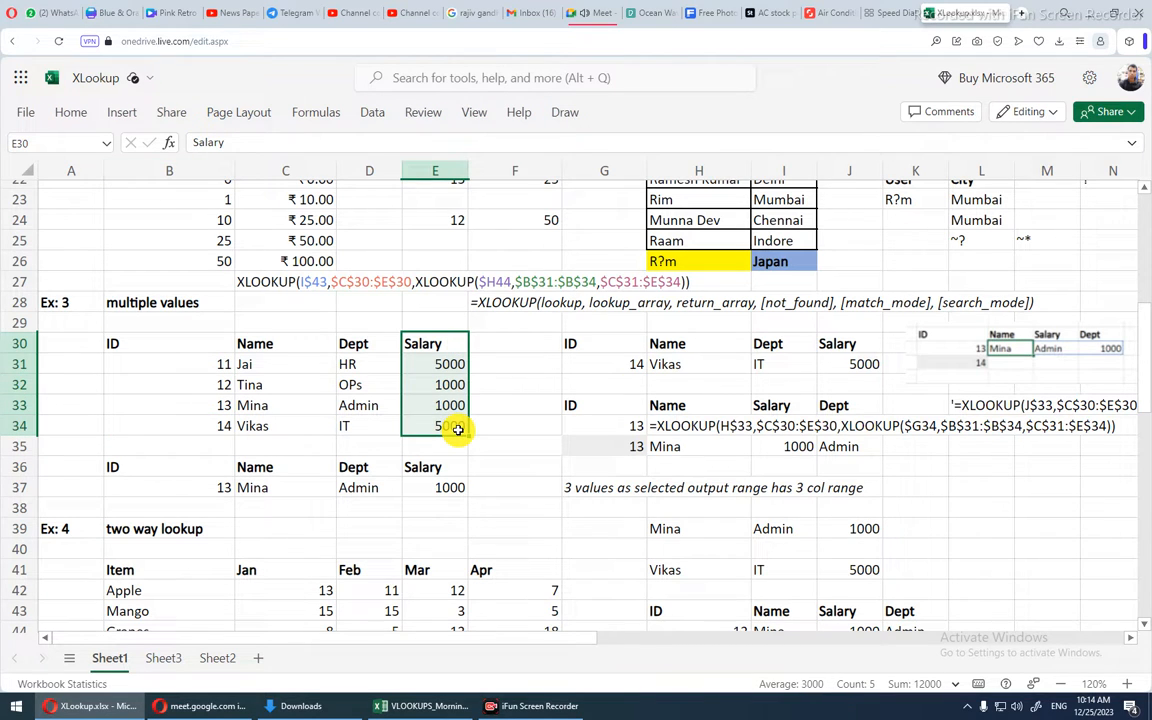
- Clear the existing XLOOKUP formula and its spilled results from H31:J31
left_click(659, 362)
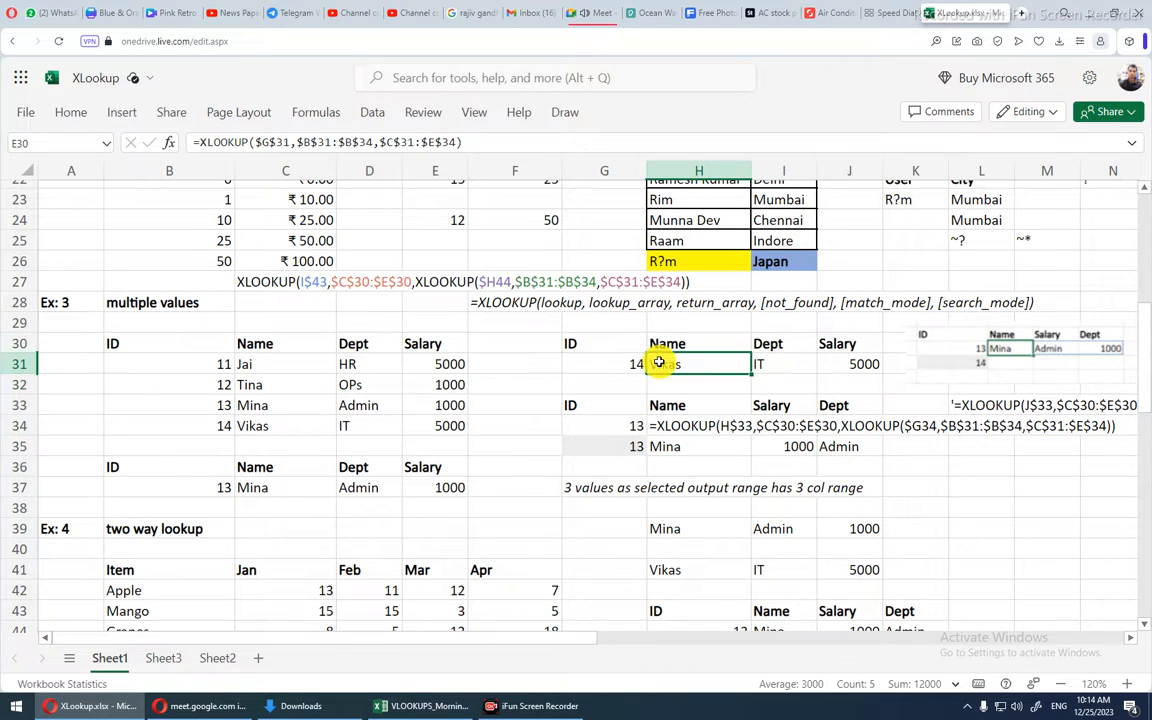
left_click(700, 402)
left_click_drag(856, 362, 707, 362)
left_click(690, 363)
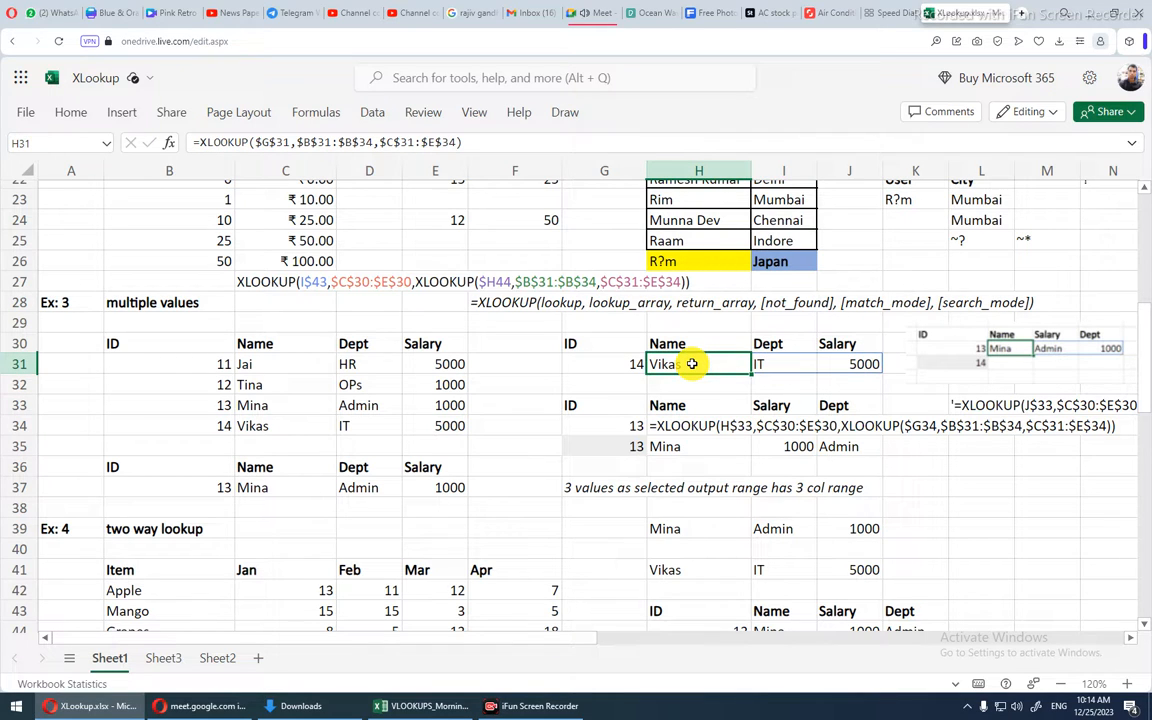
key("shift+Right")
key("shift+Right")
key("Delete")
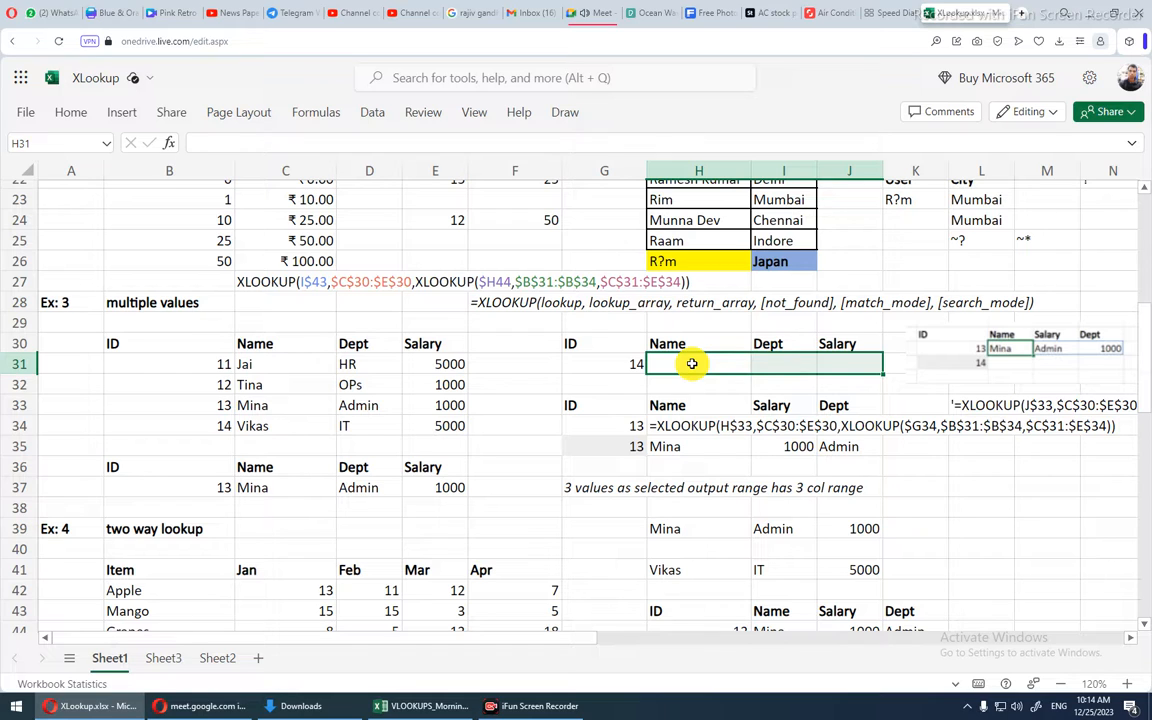
- Begin an XLOOKUP formula in H31 with G31 as the lookup value and B31:B34 as the lookup array
double_click(691, 364)
type("=xl")
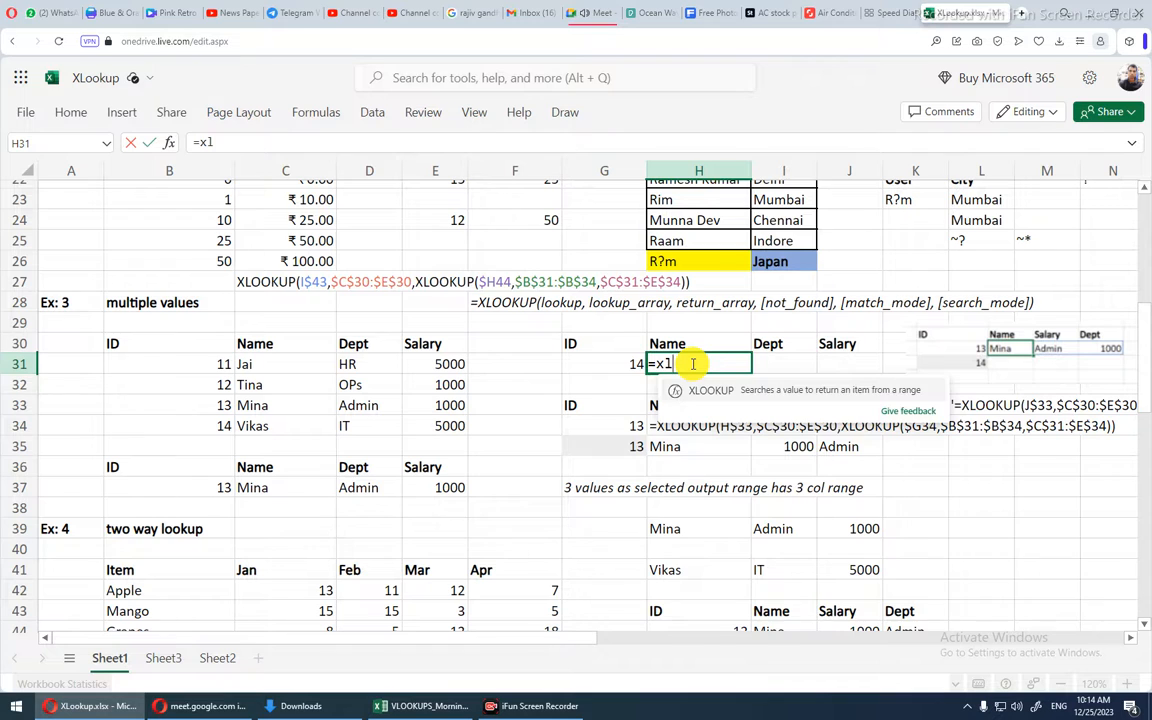
key("Tab")
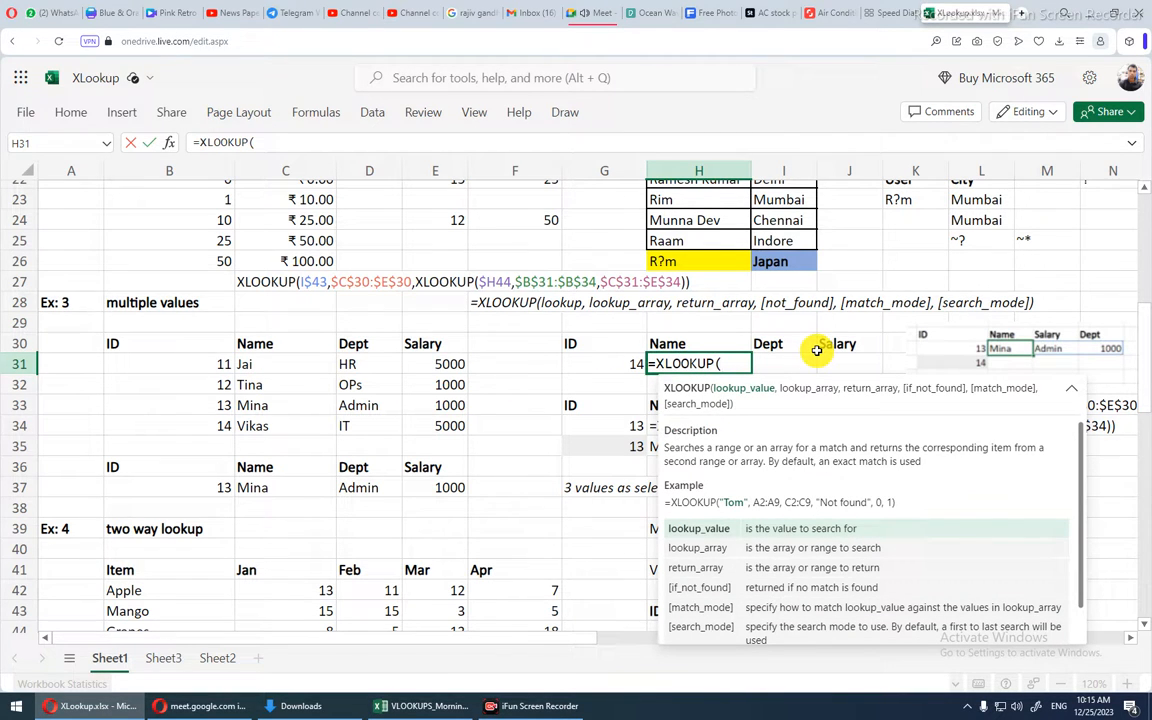
left_click(584, 364)
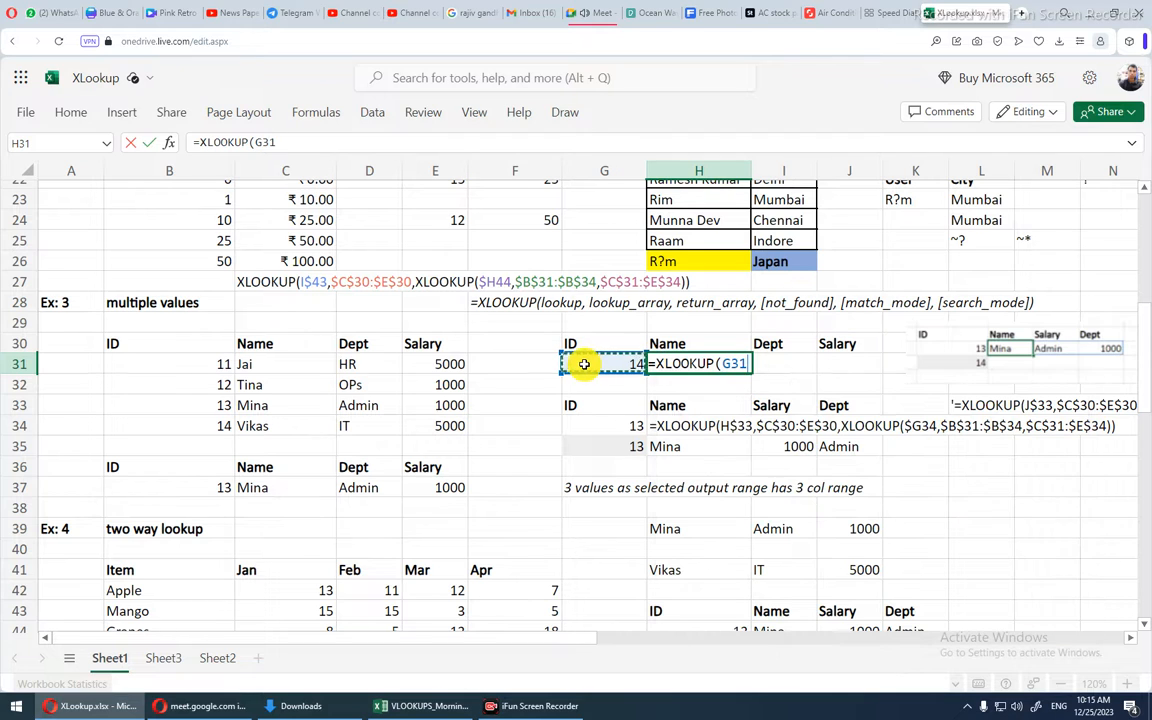
type(",")
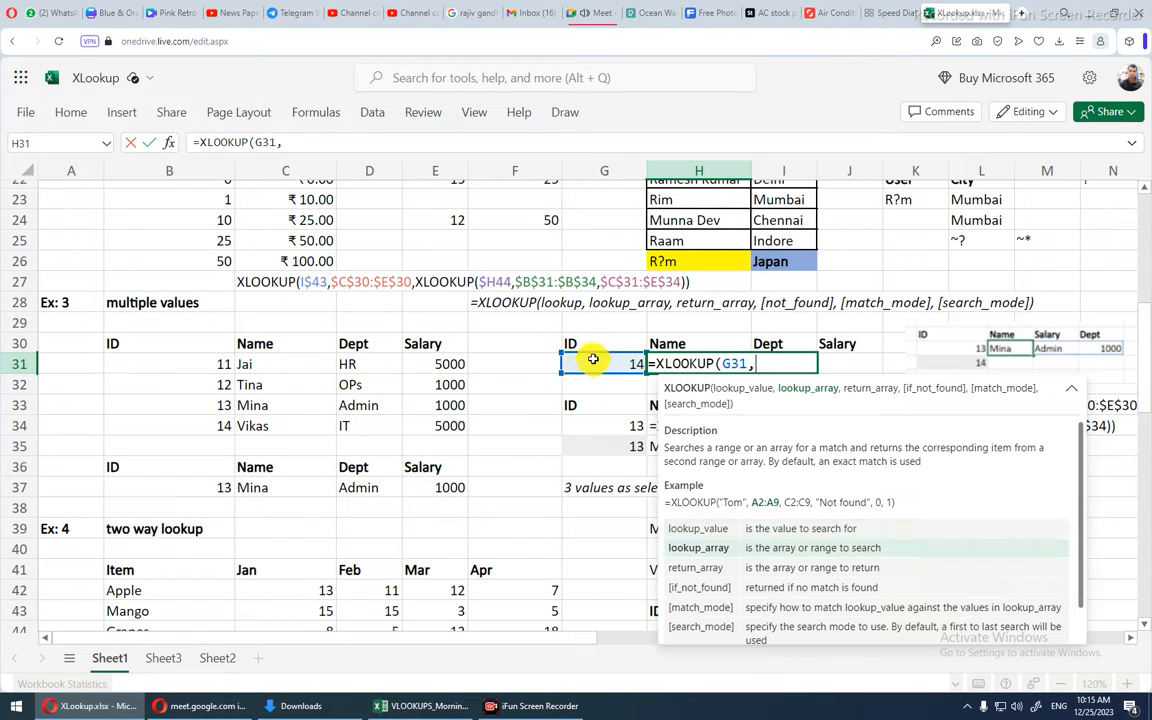
left_click_drag(213, 366, 213, 419)
left_click(210, 424)
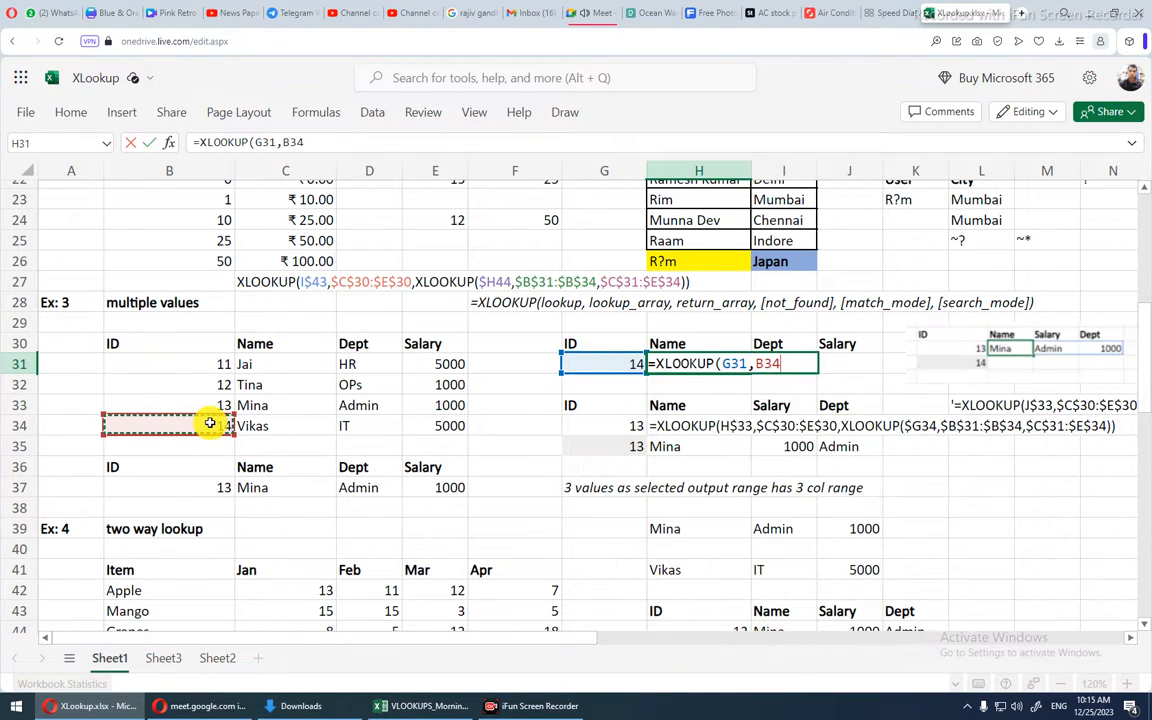
left_click_drag(206, 364, 211, 420)
left_click(211, 420)
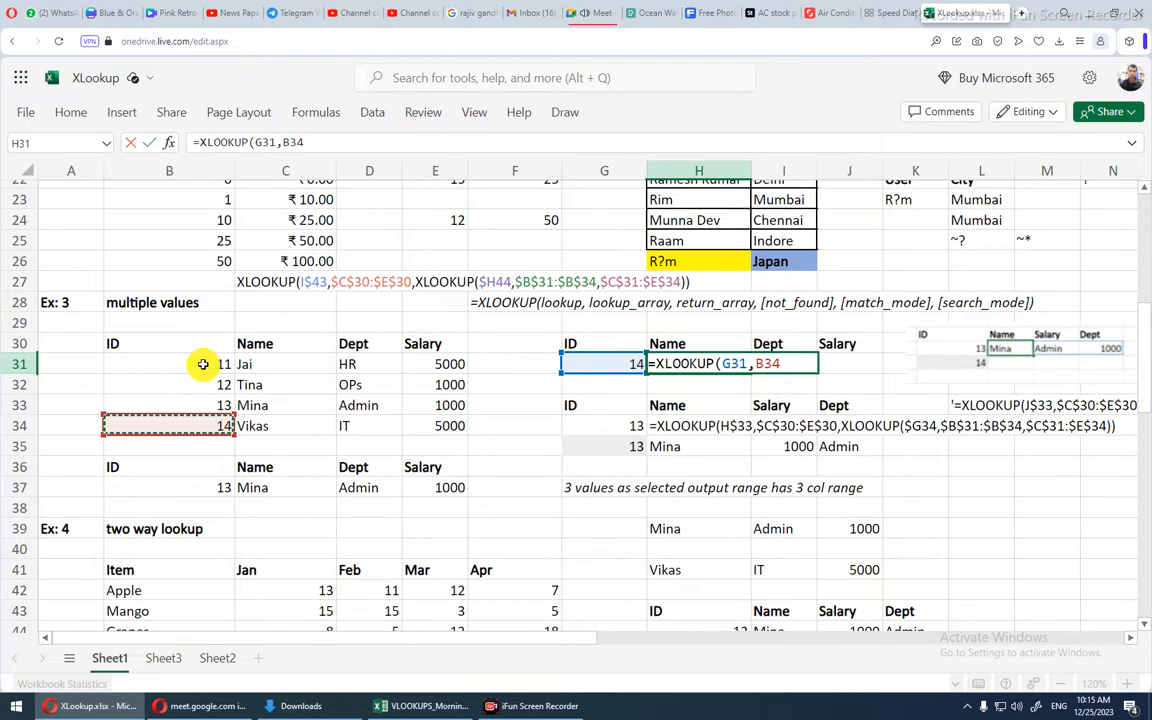
left_click_drag(203, 364, 204, 418)
type(",")
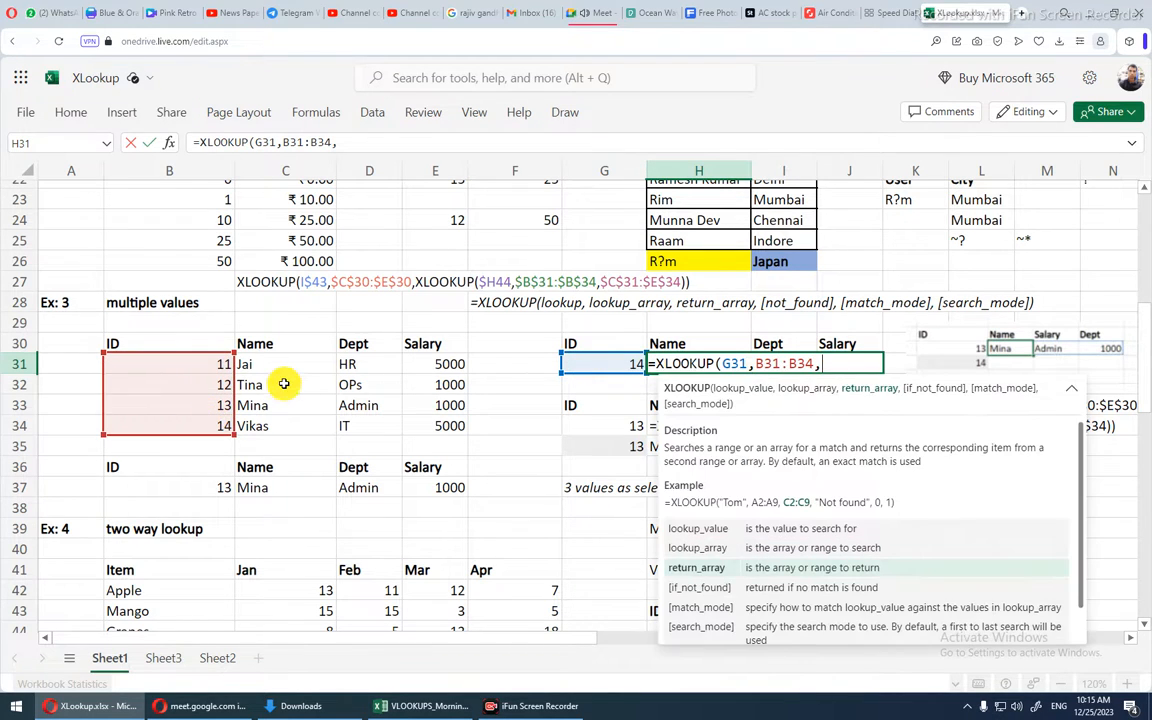
- Complete the H31 formula with only the Name column, C31:C34, as the return array
left_click_drag(277, 362, 283, 418)
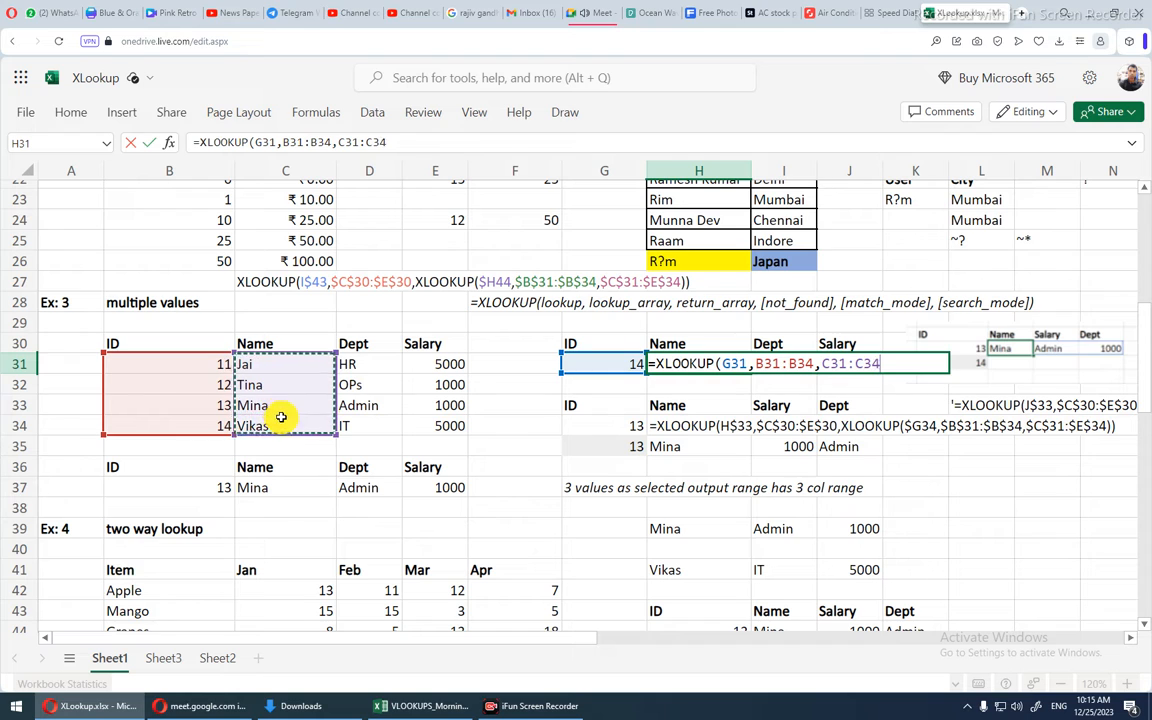
left_click(278, 420)
left_click_drag(280, 373, 283, 419)
left_click(278, 419)
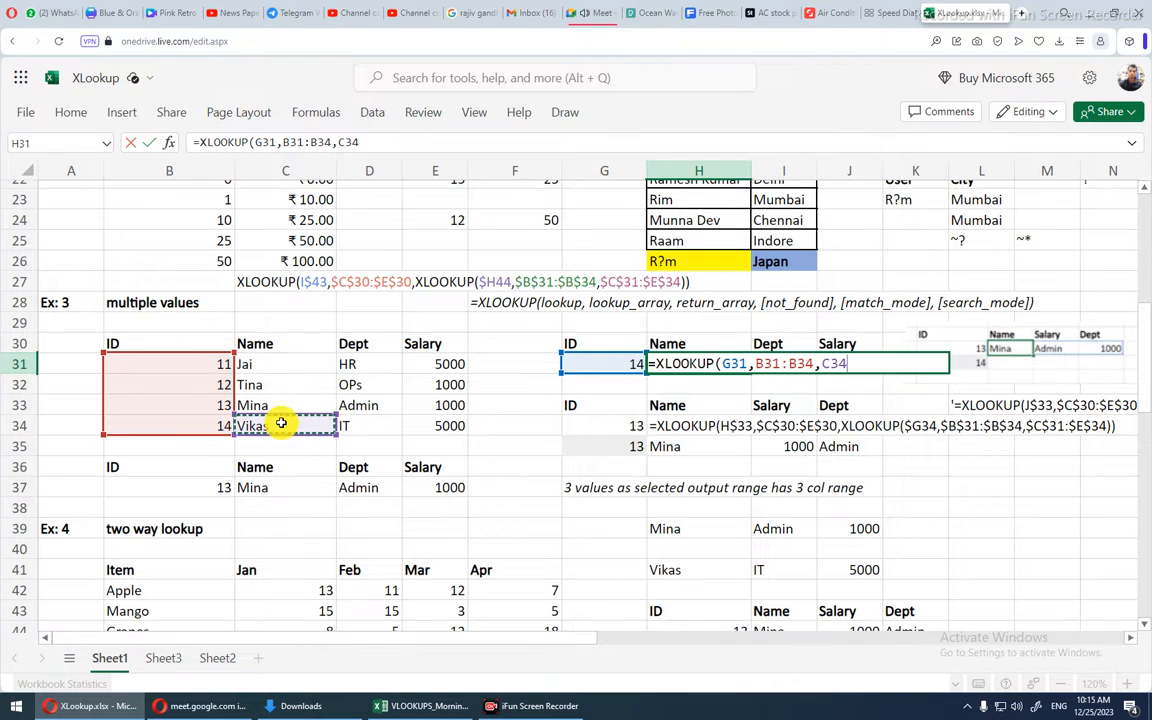
left_click_drag(278, 368, 283, 422)
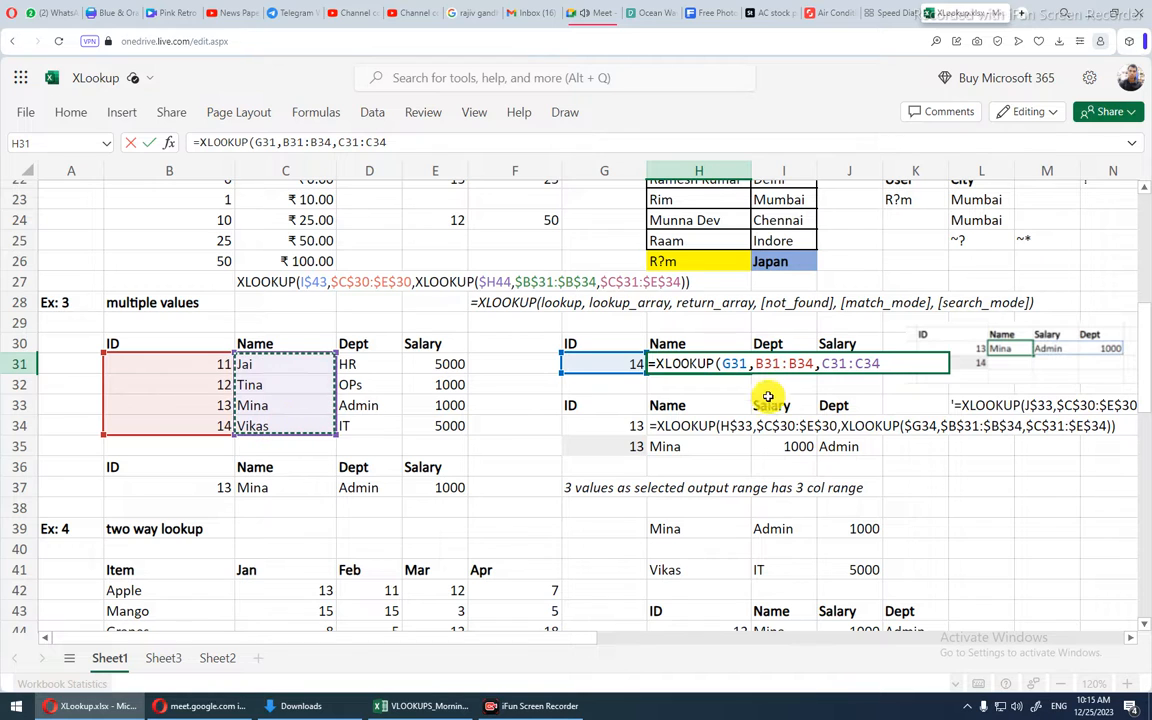
mouse_move(790, 364)
key("Return")
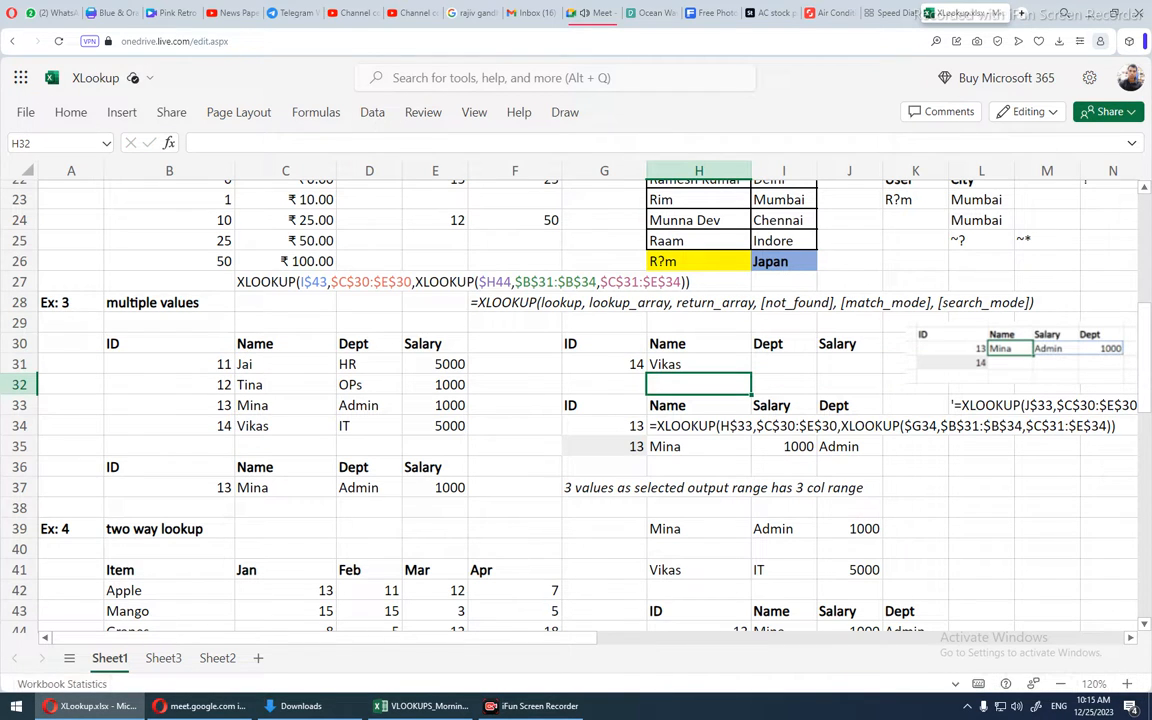
- Change the return array of the XLOOKUP formula in H31 to C31:E34, covering Name, Dept and Salary
left_click(768, 364)
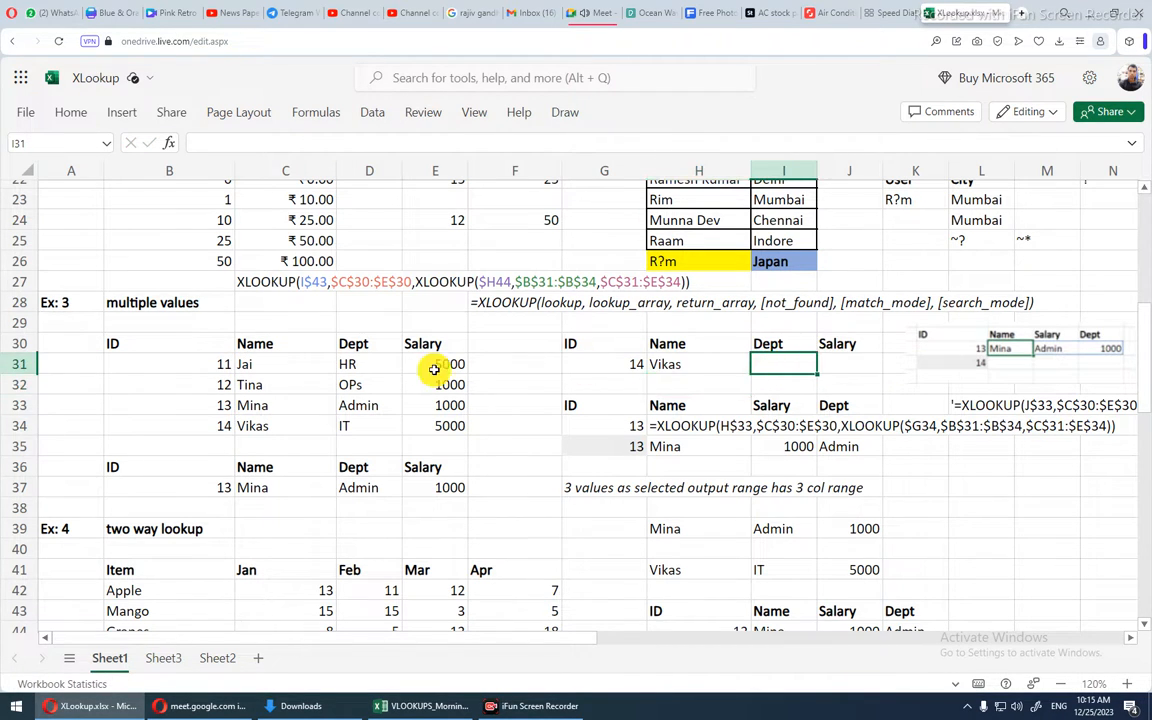
left_click_drag(375, 345, 378, 425)
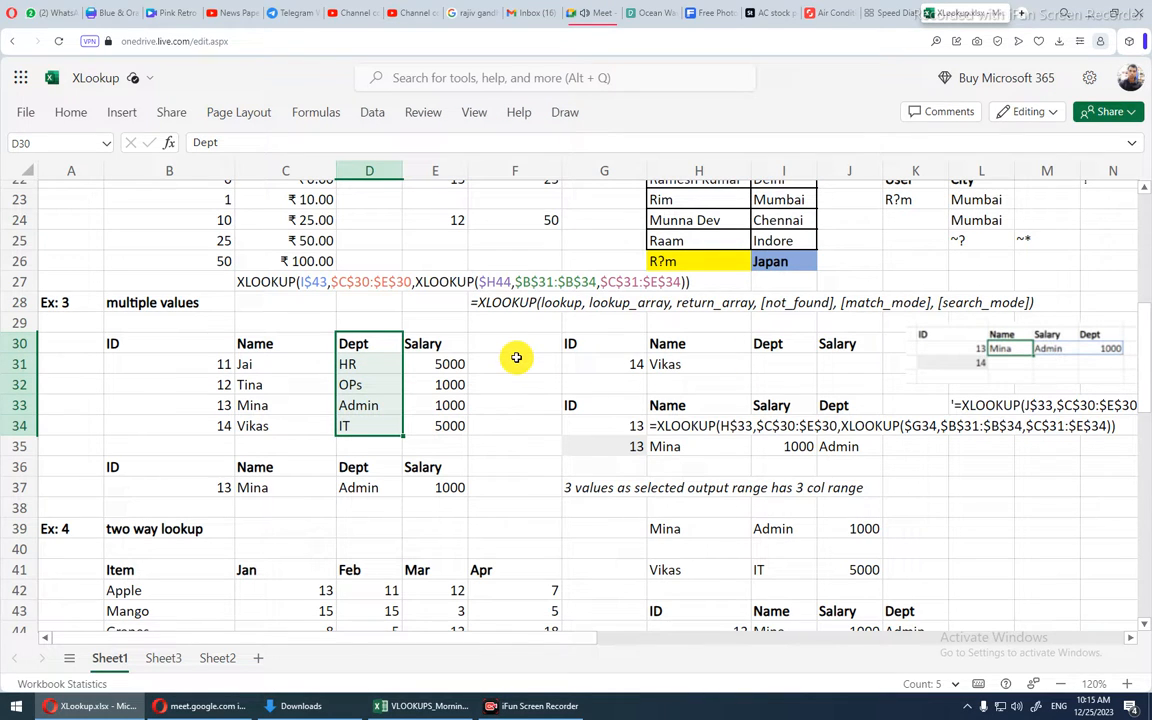
left_click(674, 362)
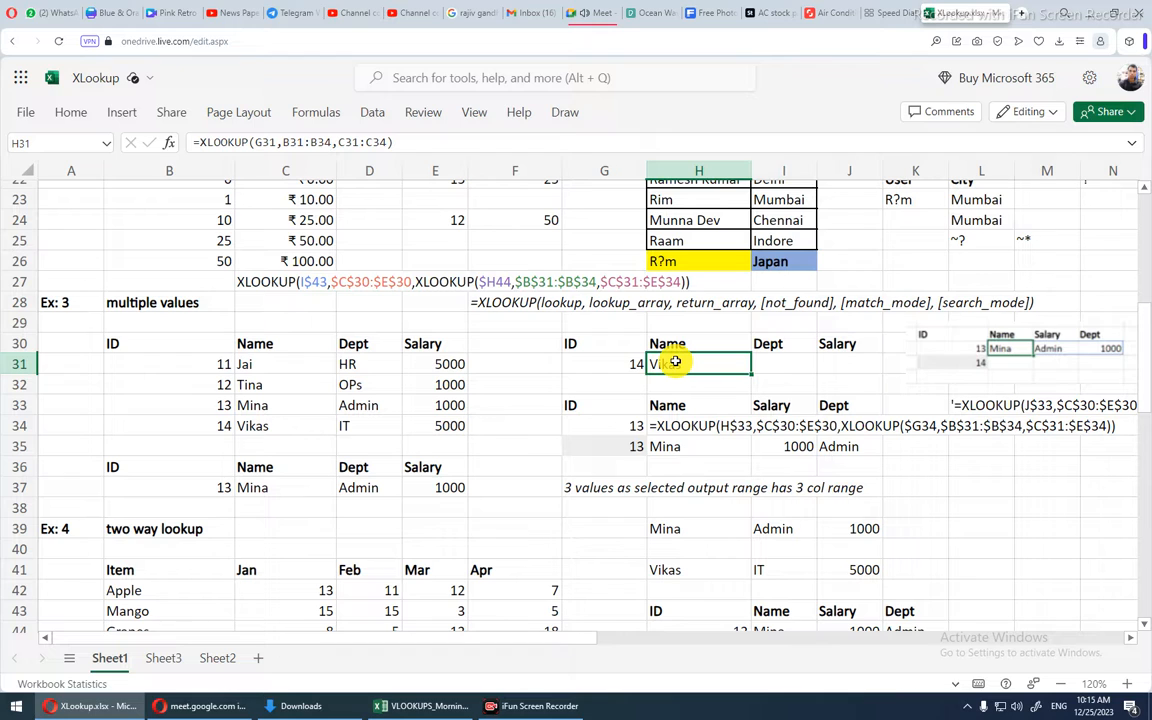
double_click(675, 362)
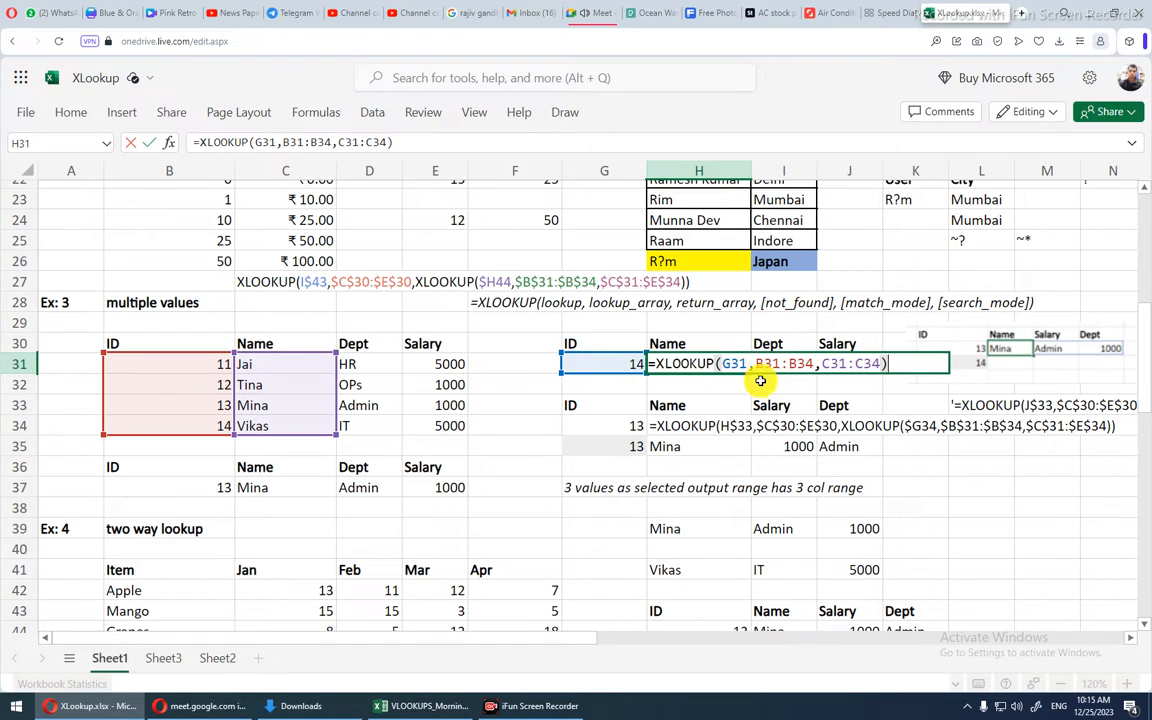
left_click(922, 363)
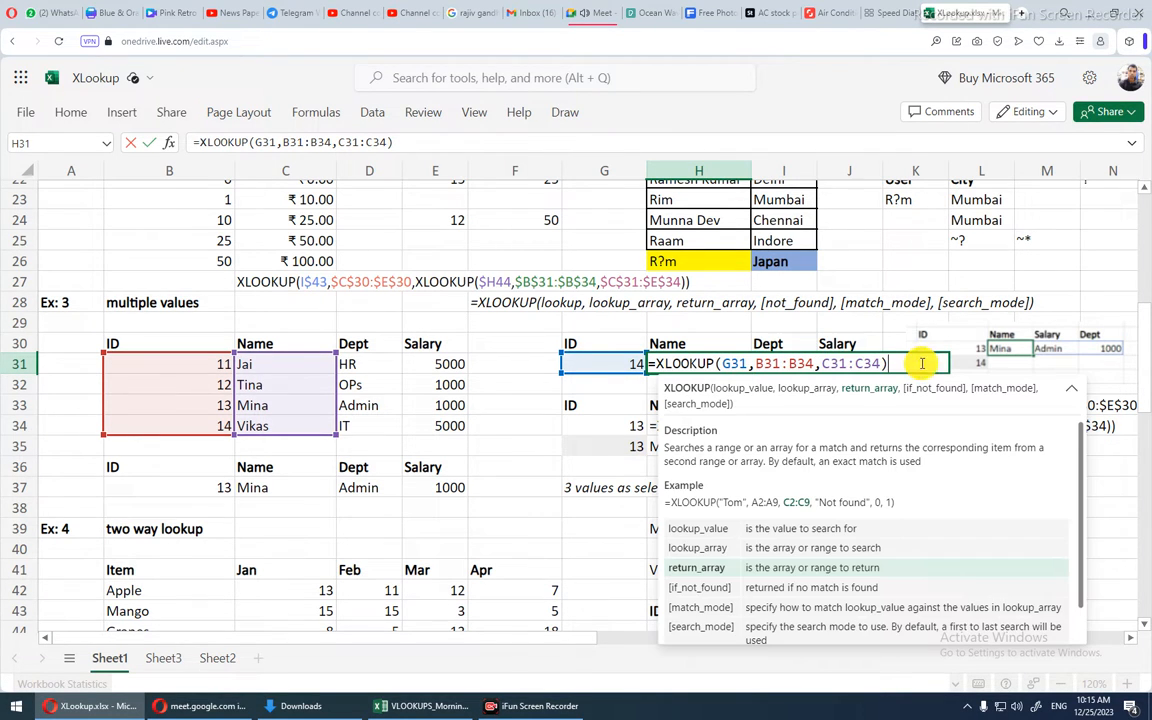
key("BackSpace")
key("BackSpace")
key("BackSpace")
key("BackSpace")
key("BackSpace")
key("BackSpace")
key("BackSpace")
key("BackSpace")
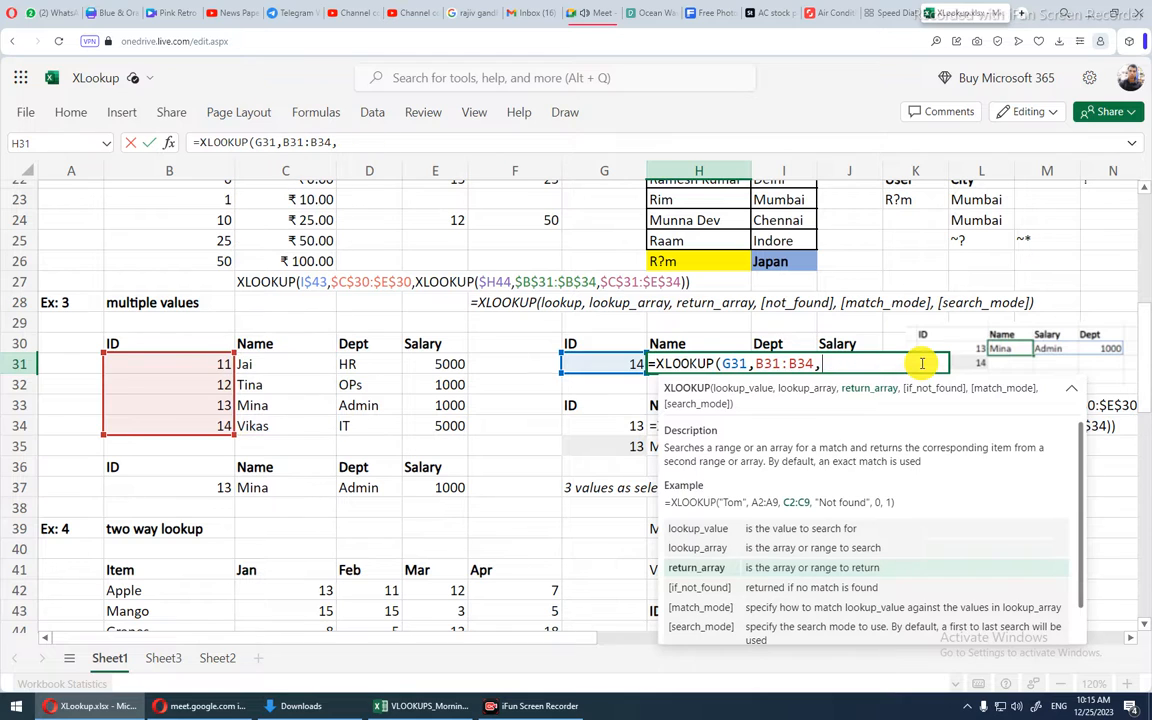
left_click_drag(290, 362, 450, 426)
left_click(450, 427)
left_click_drag(315, 373, 426, 426)
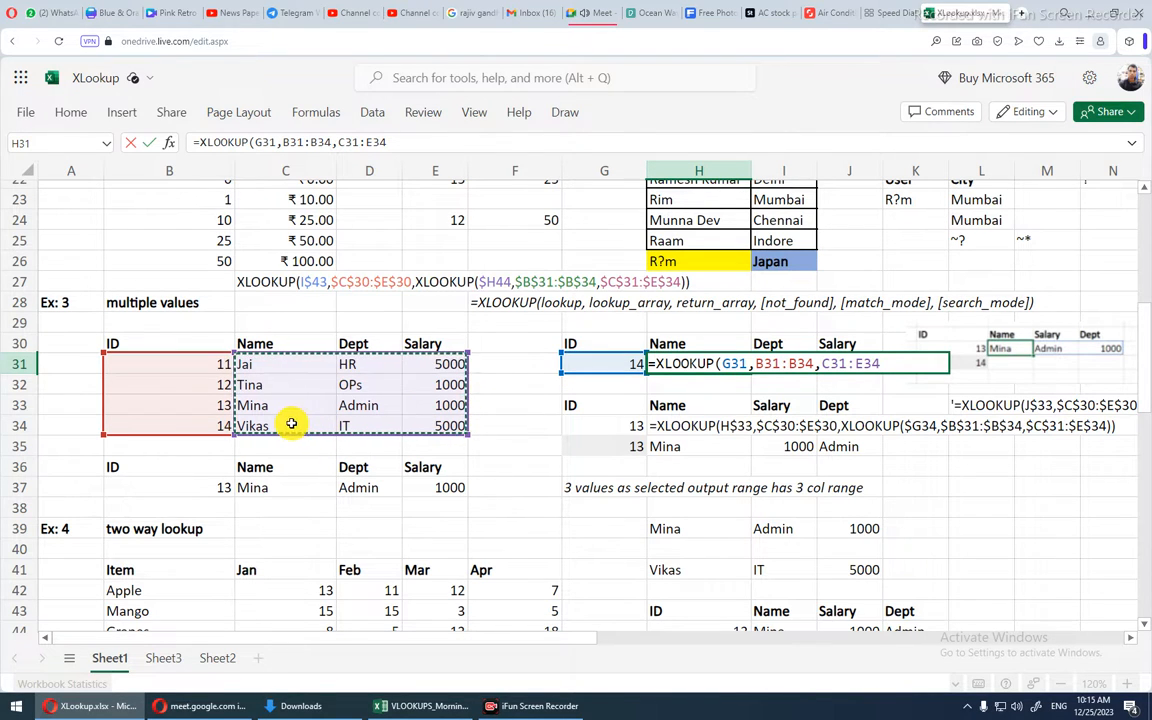
double_click(842, 367)
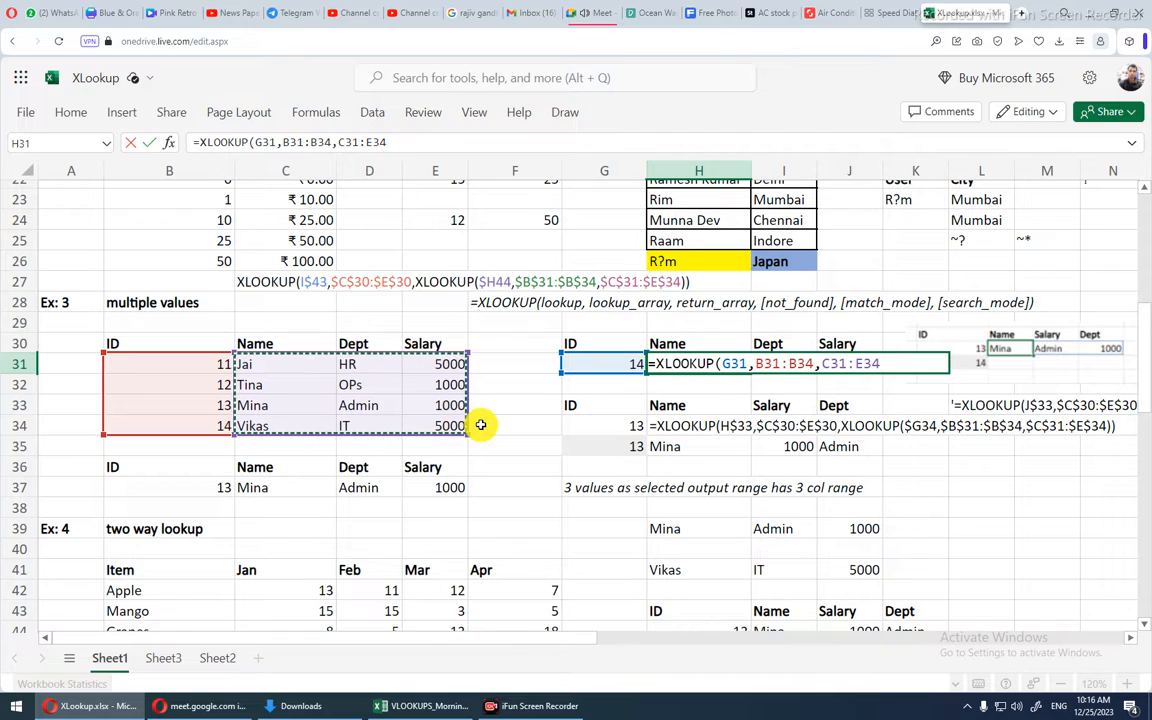
key("Return")
- Inspect the formula in H31 and its spilled Salary cell J31, leaving edit mode without changes
left_click(723, 366)
right_click(723, 366)
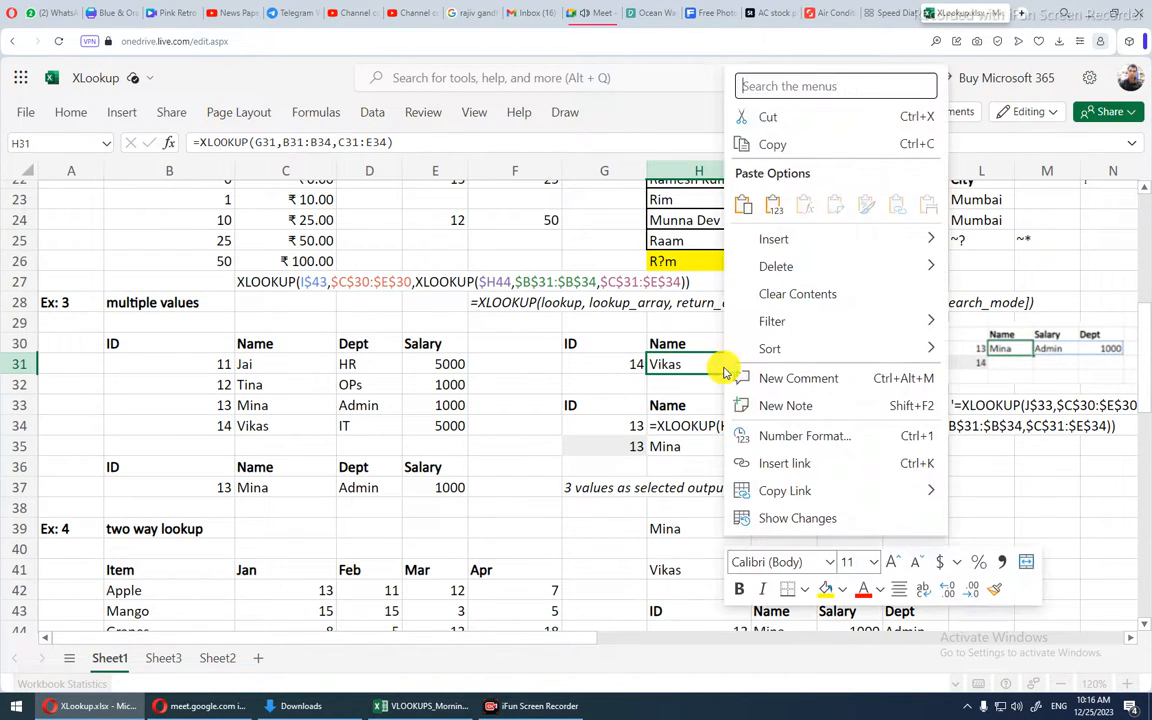
left_click(681, 392)
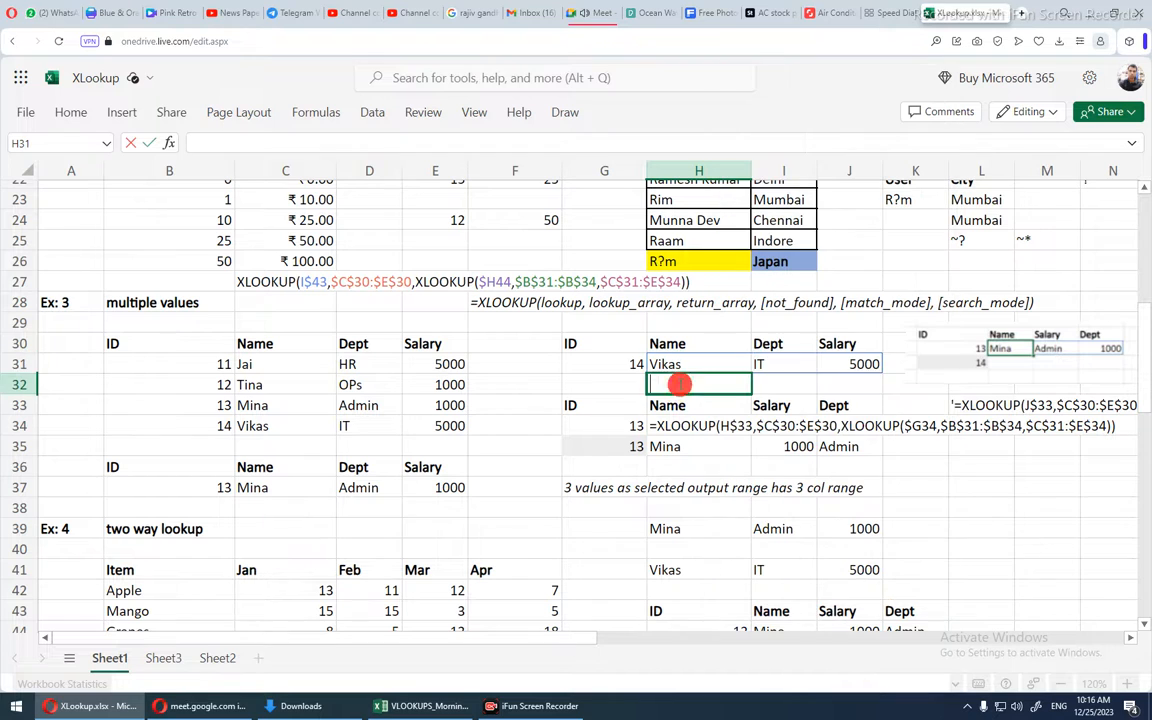
double_click(695, 366)
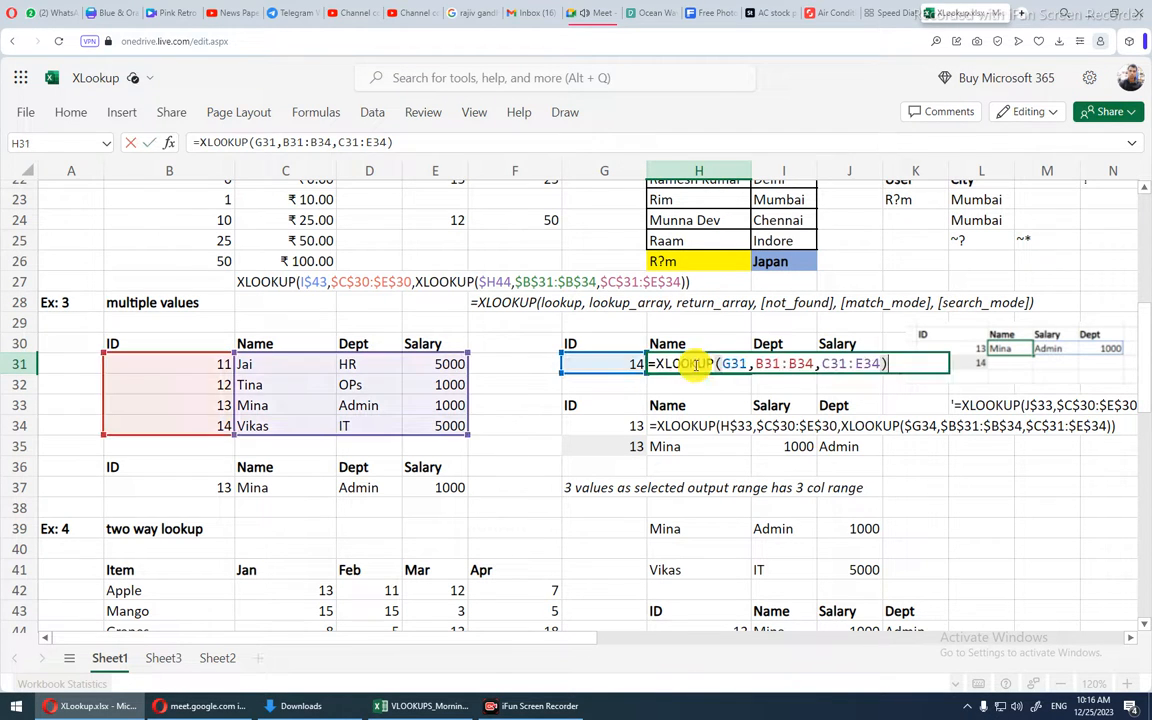
left_click(697, 382)
left_click(694, 366)
left_click(692, 383)
double_click(695, 364)
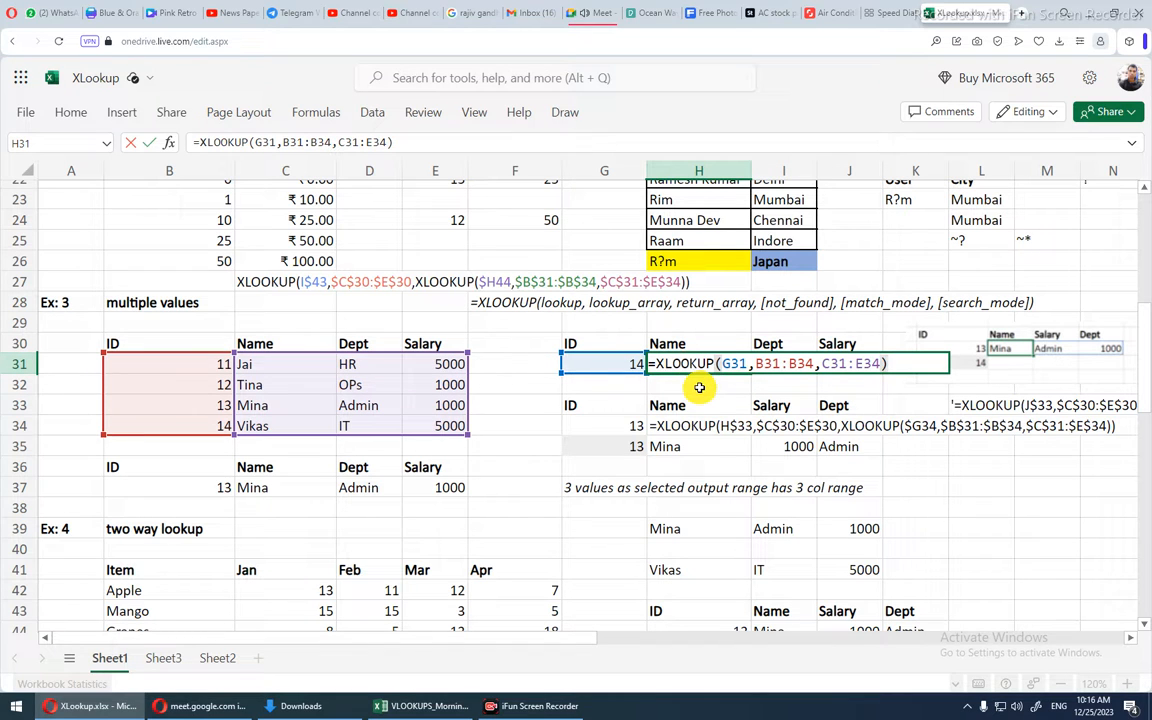
left_click(727, 403)
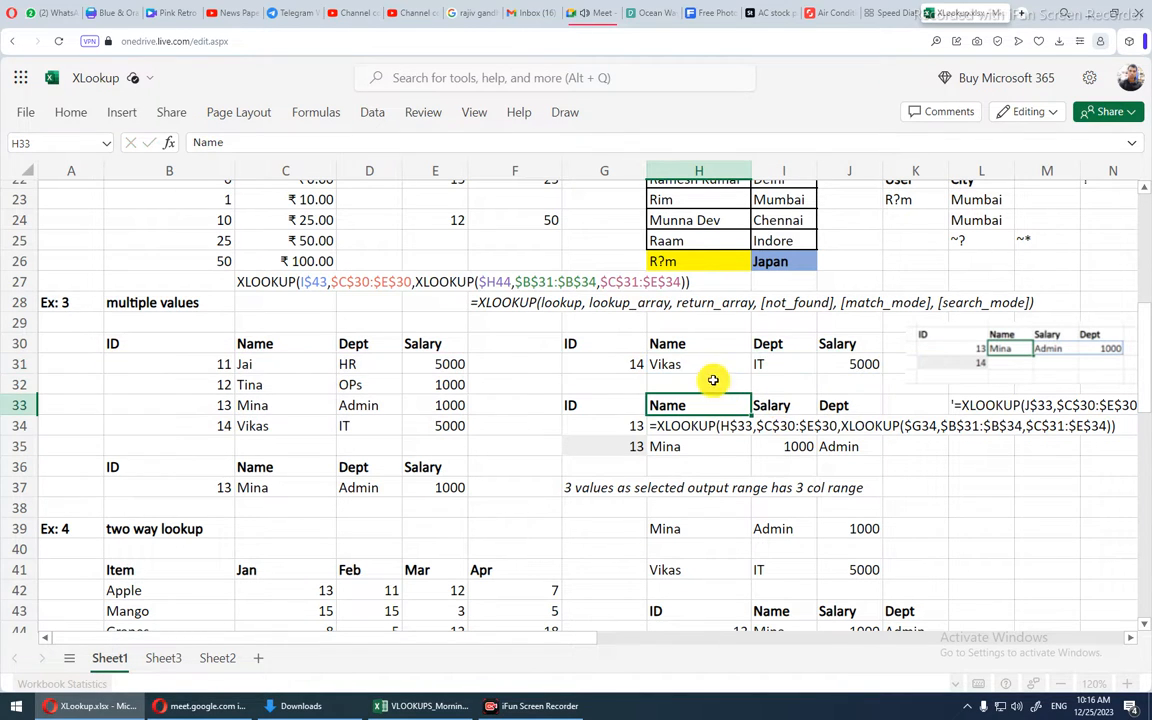
left_click(843, 363)
double_click(843, 363)
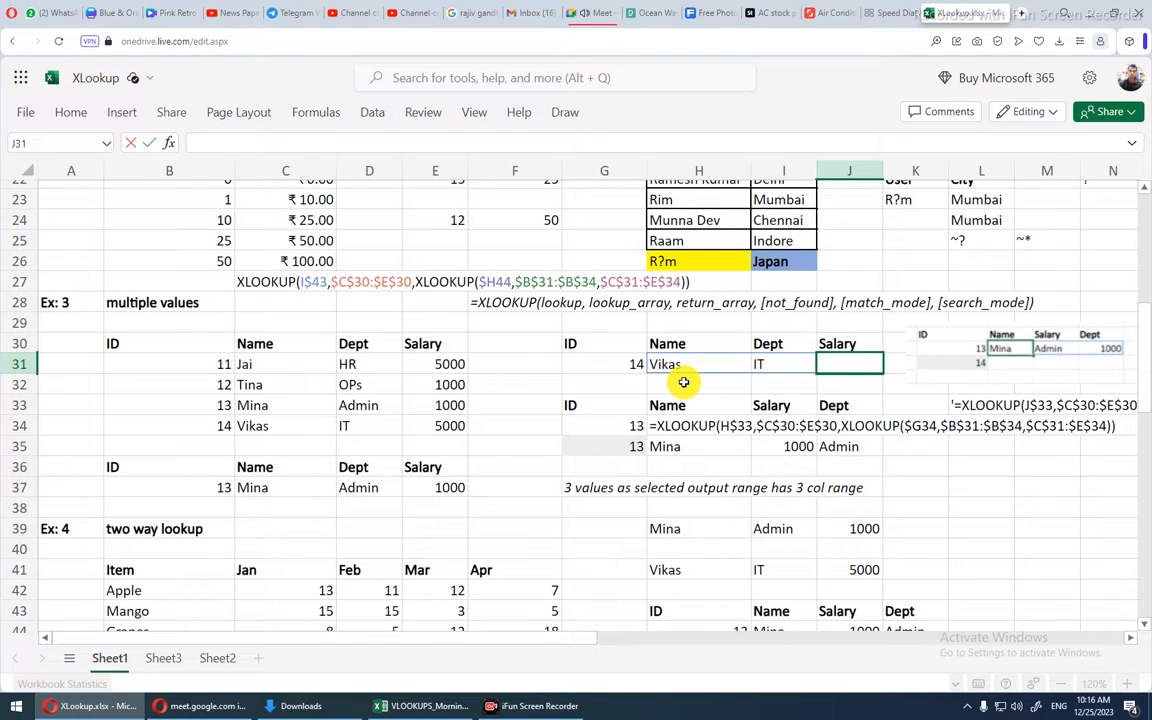
key("Escape")
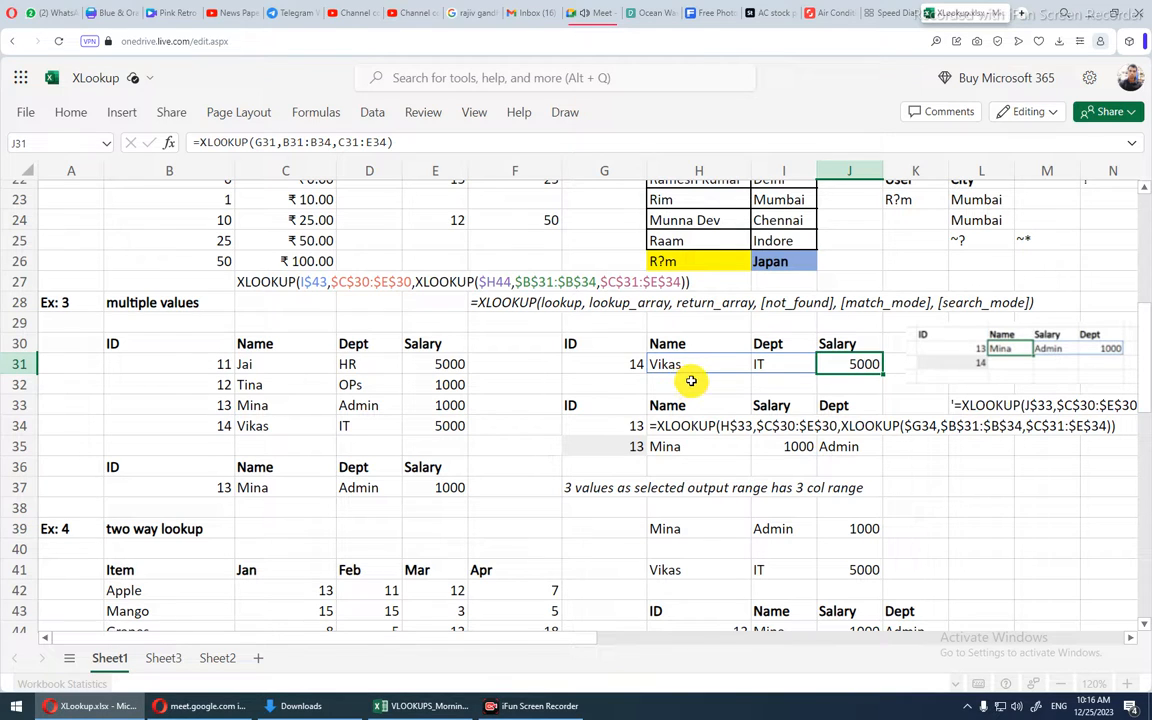
- Examine the Dept and Salary headers above the H31 result and the source record in C33:E33
left_click(785, 346)
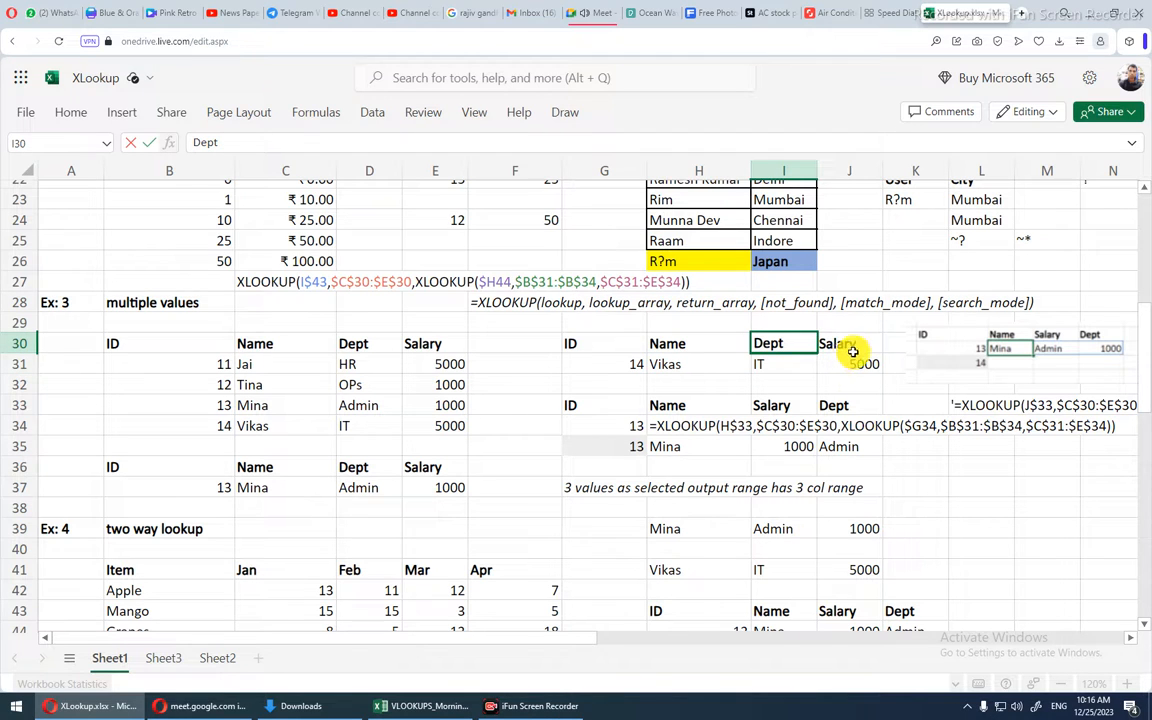
left_click(848, 347)
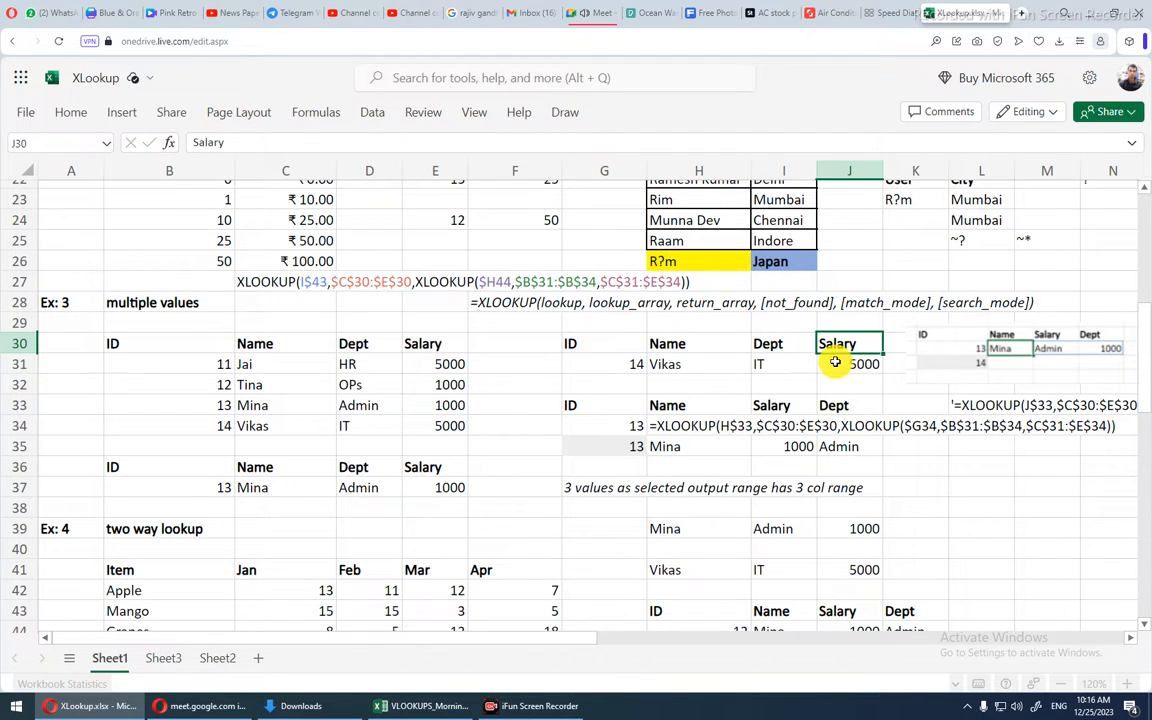
double_click(757, 363)
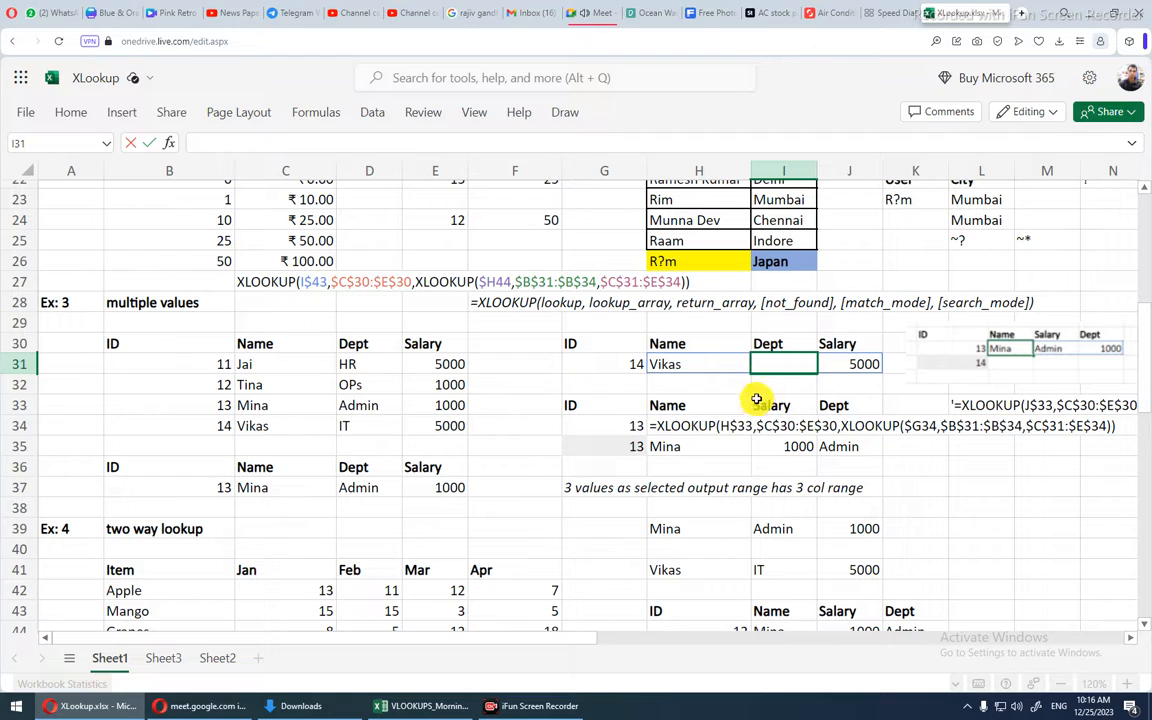
left_click(762, 344)
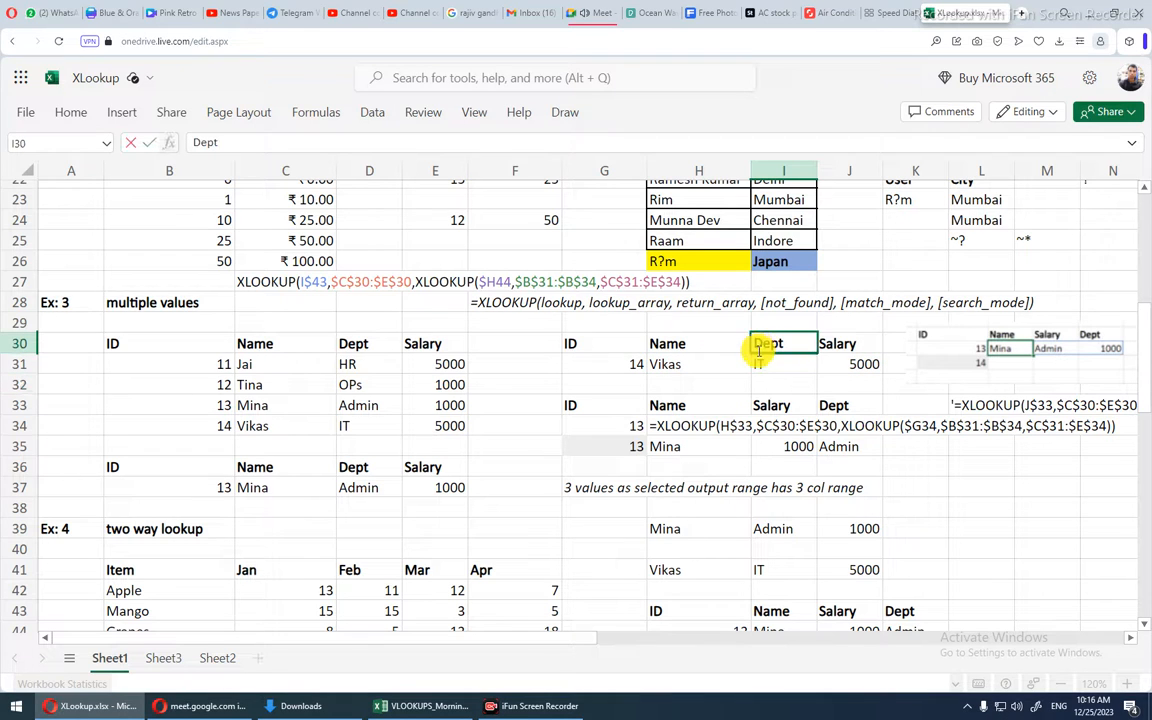
left_click(714, 322)
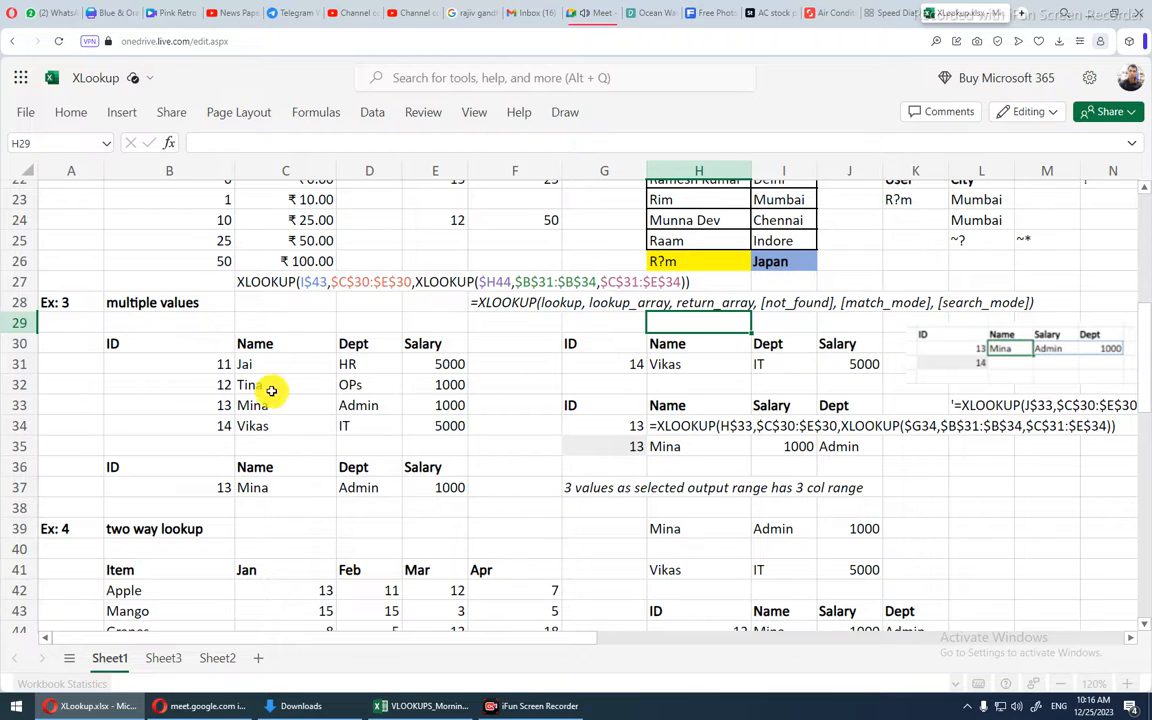
left_click_drag(262, 406, 460, 410)
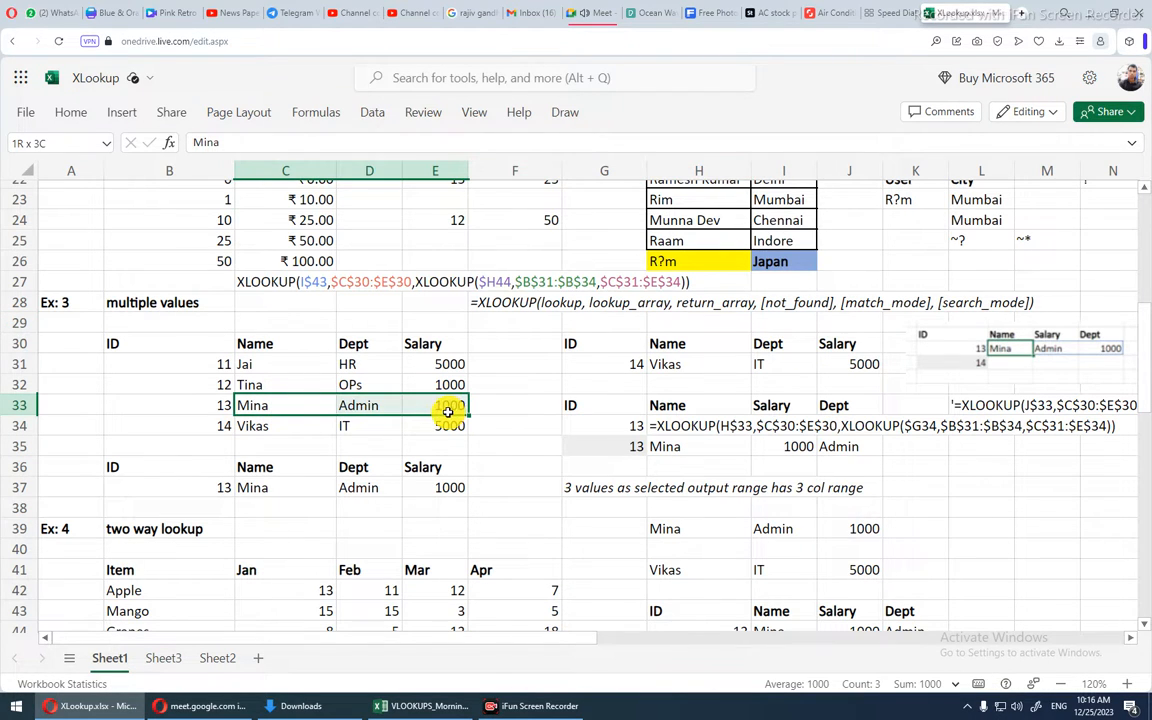
left_click(460, 410)
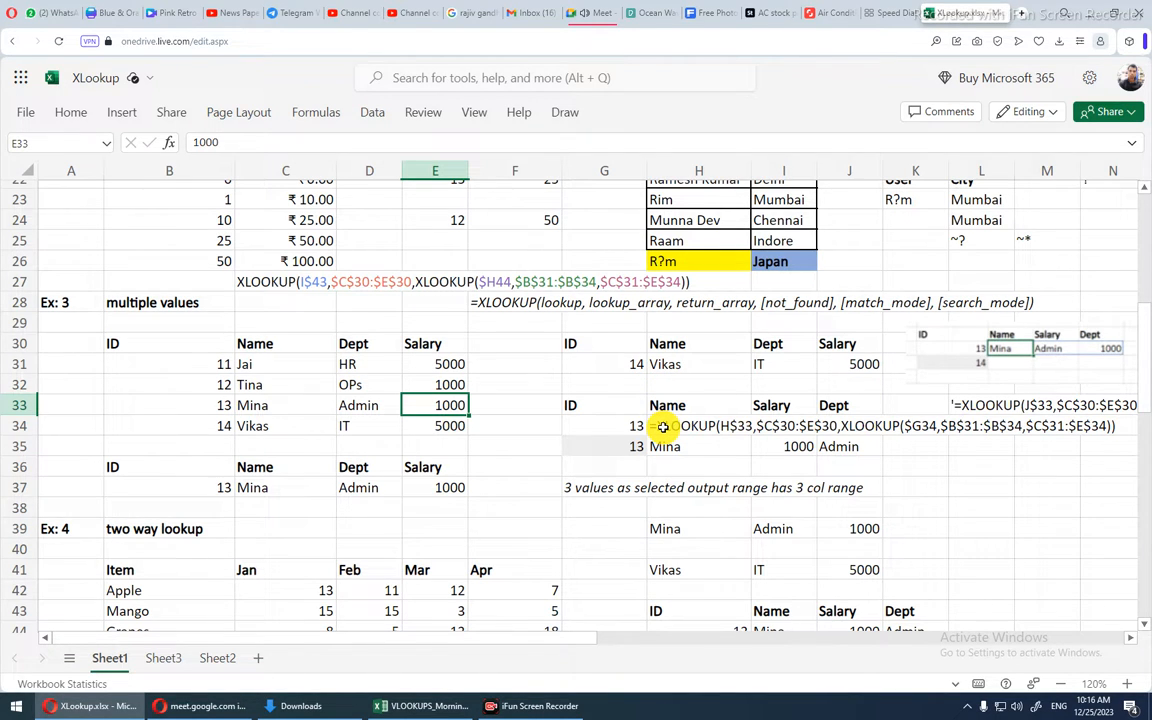
- Restart the formula in H31 as an XLOOKUP with the ID in G31 as the lookup value
left_click(726, 365)
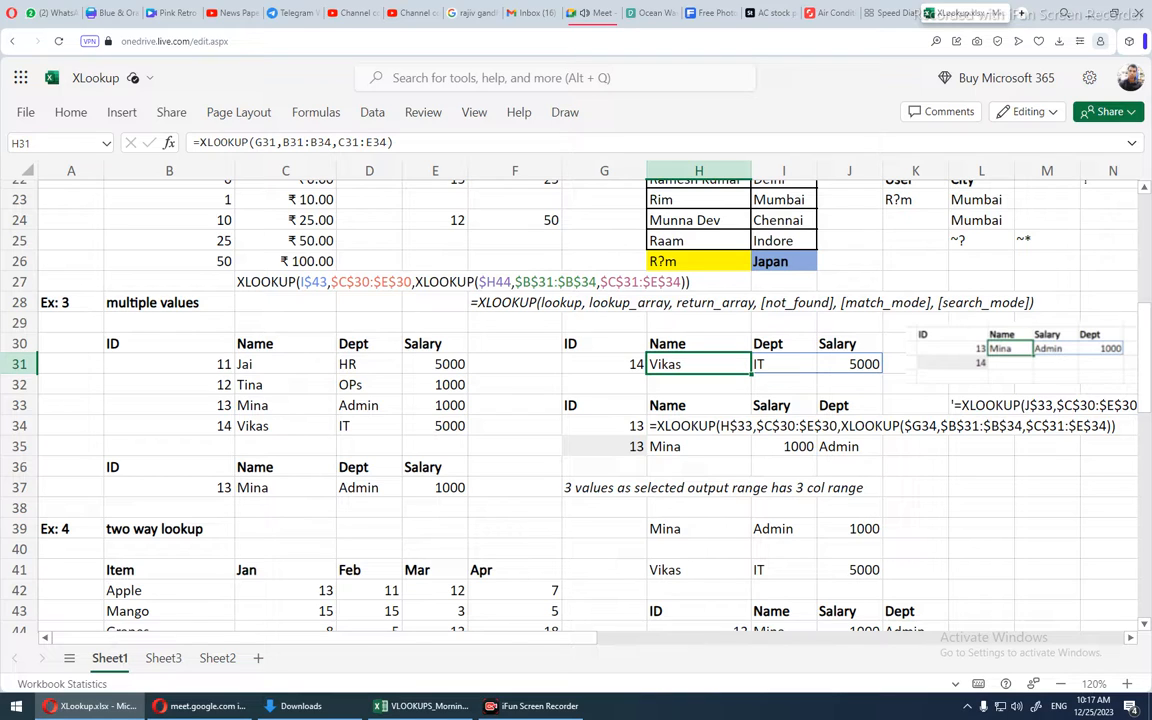
type("=")
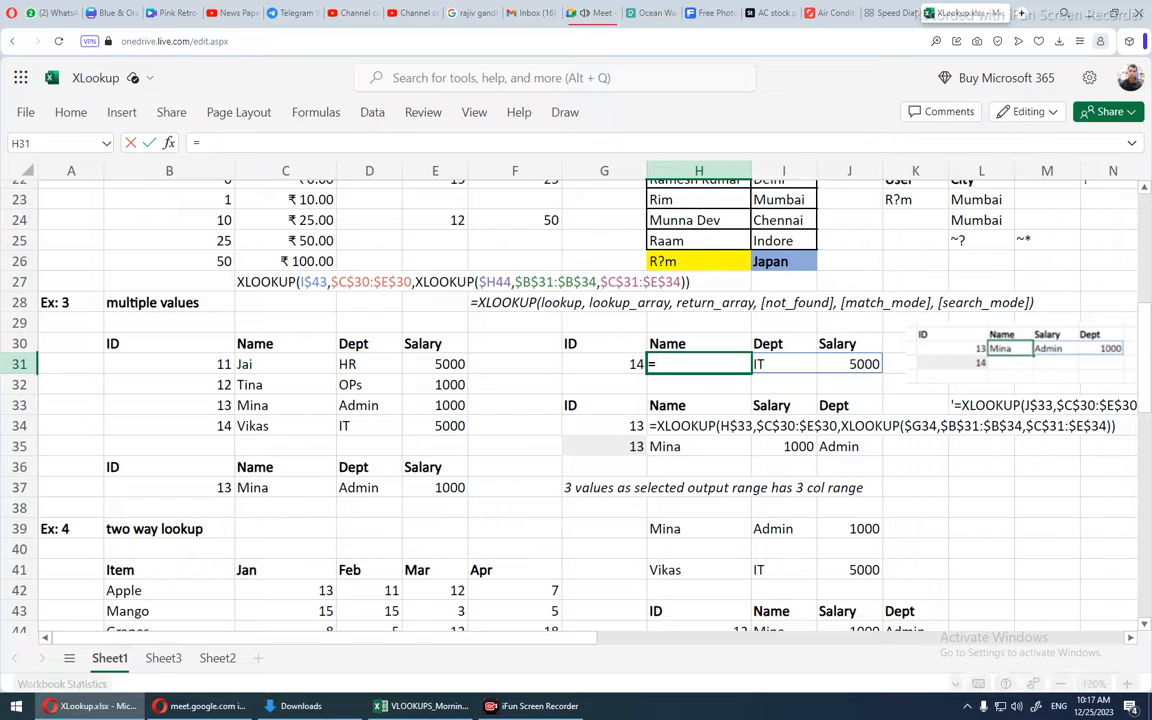
type("xlo")
key("Tab")
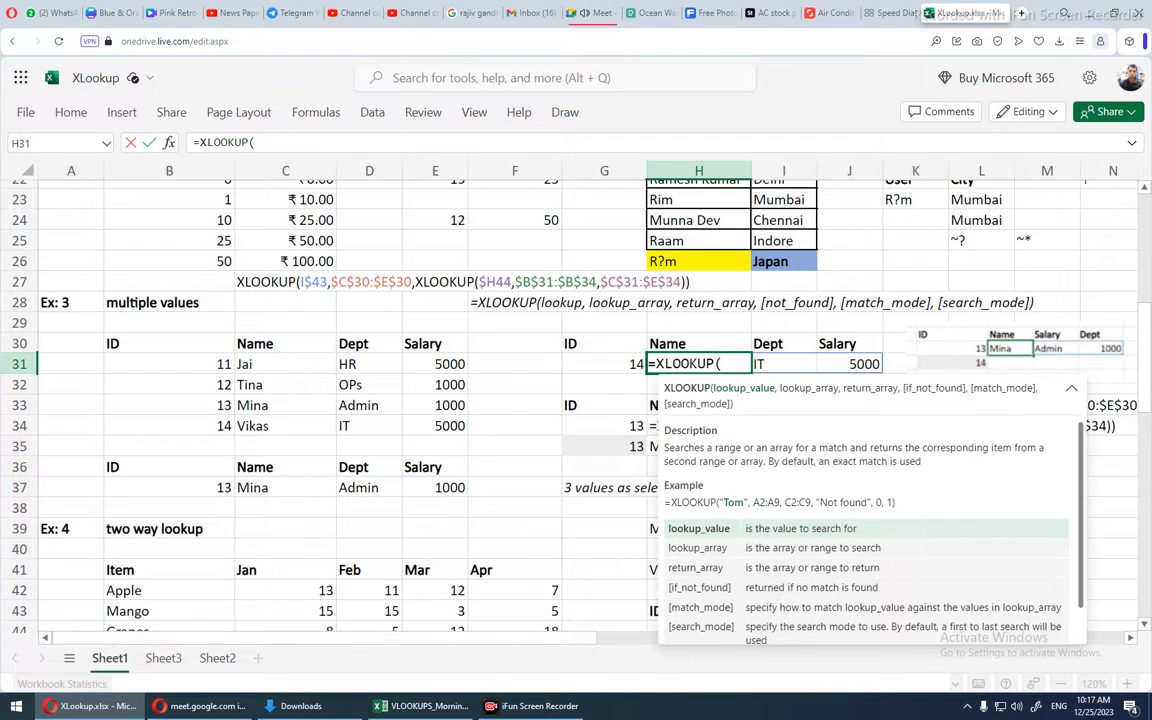
left_click(1071, 390)
left_click(608, 363)
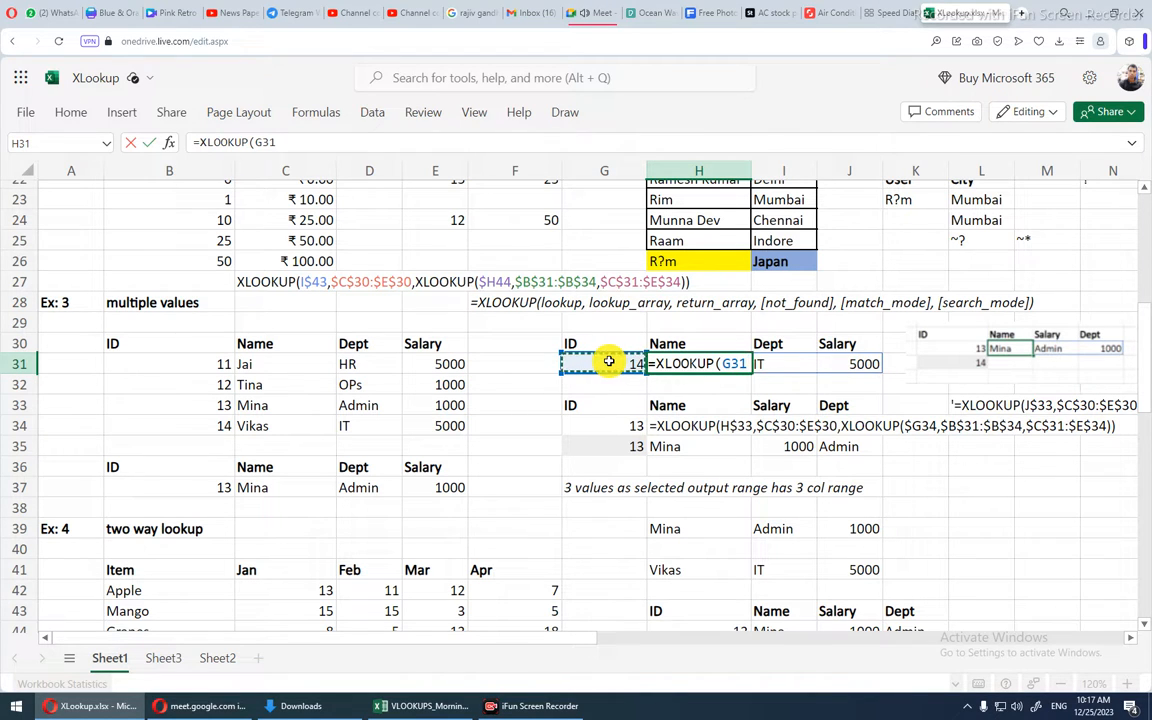
type(",")
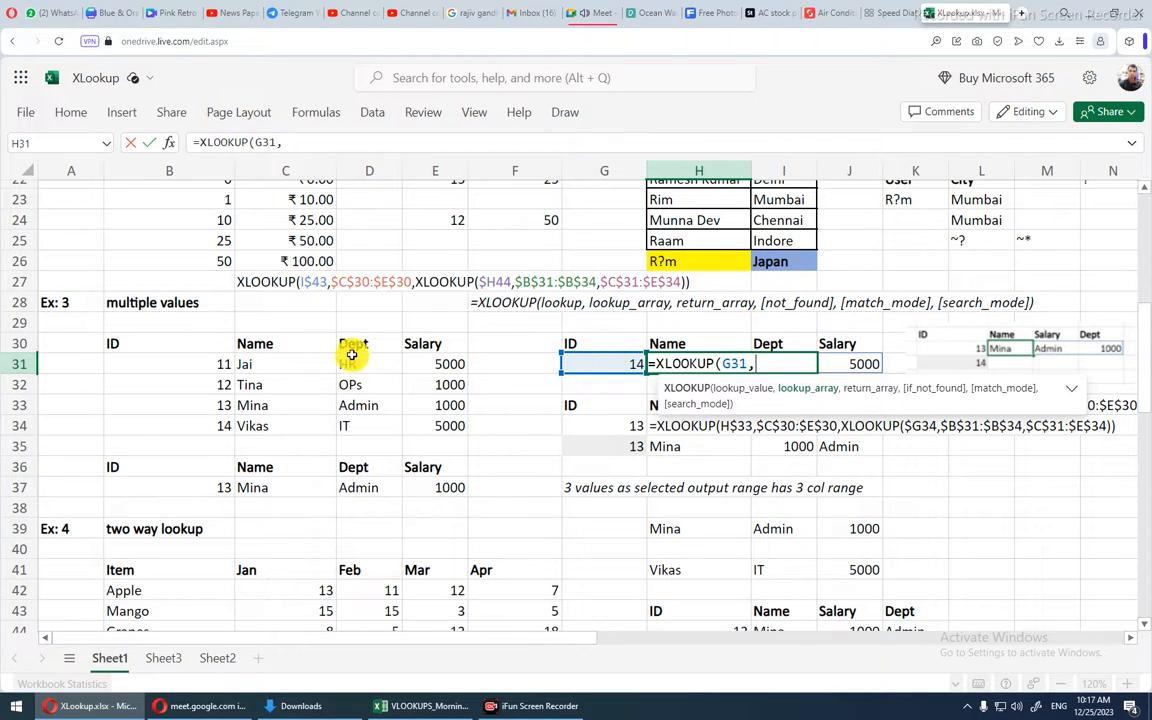
- Set the lookup array of the H31 formula to the ID column as the absolute range $B$31:$B$34
left_click(213, 370)
left_click_drag(213, 377, 211, 424)
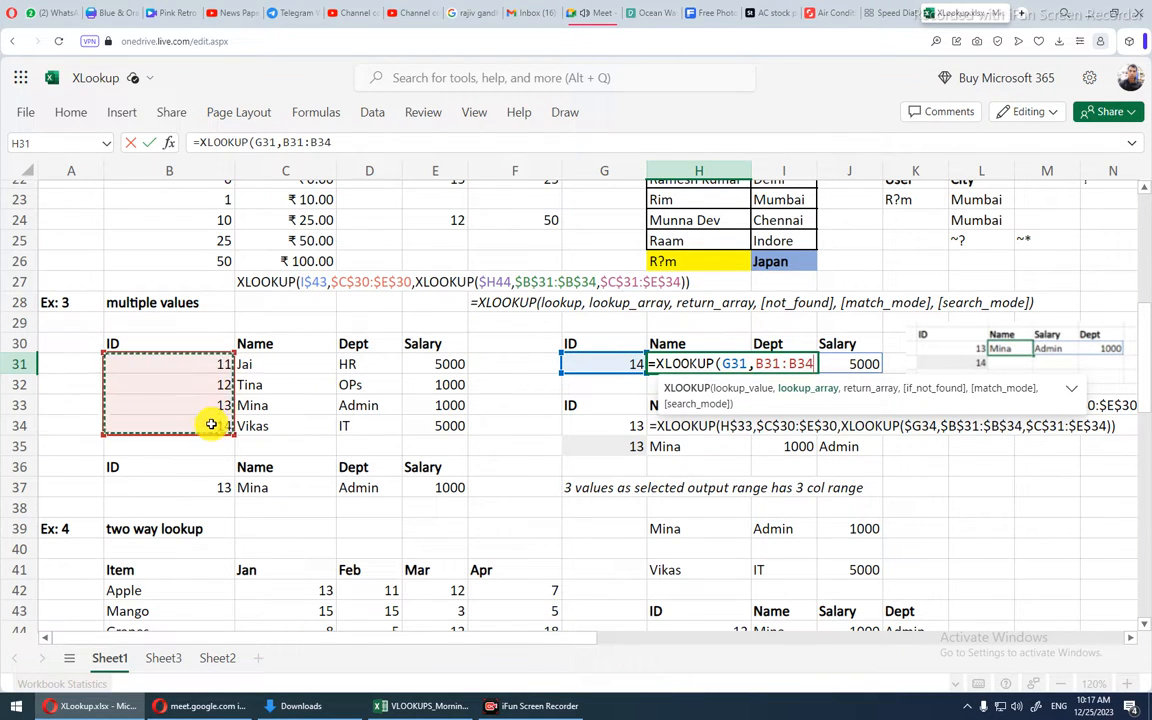
left_click(211, 424)
left_click(198, 373)
left_click_drag(198, 373, 200, 414)
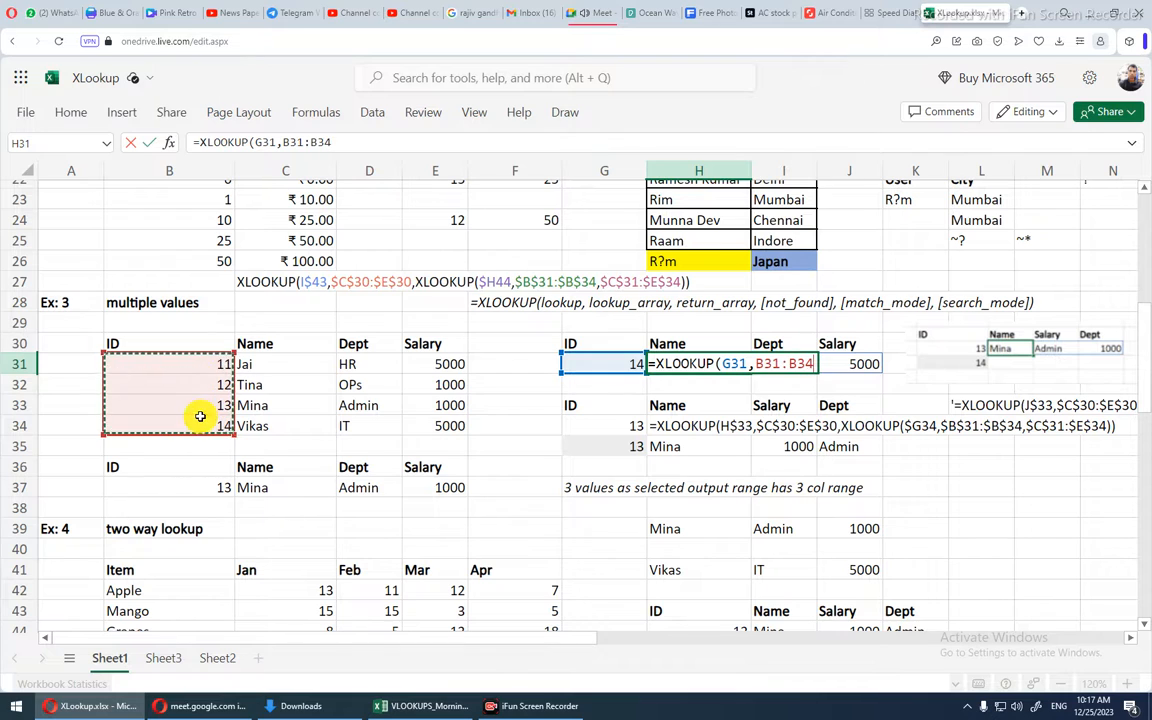
key("F4")
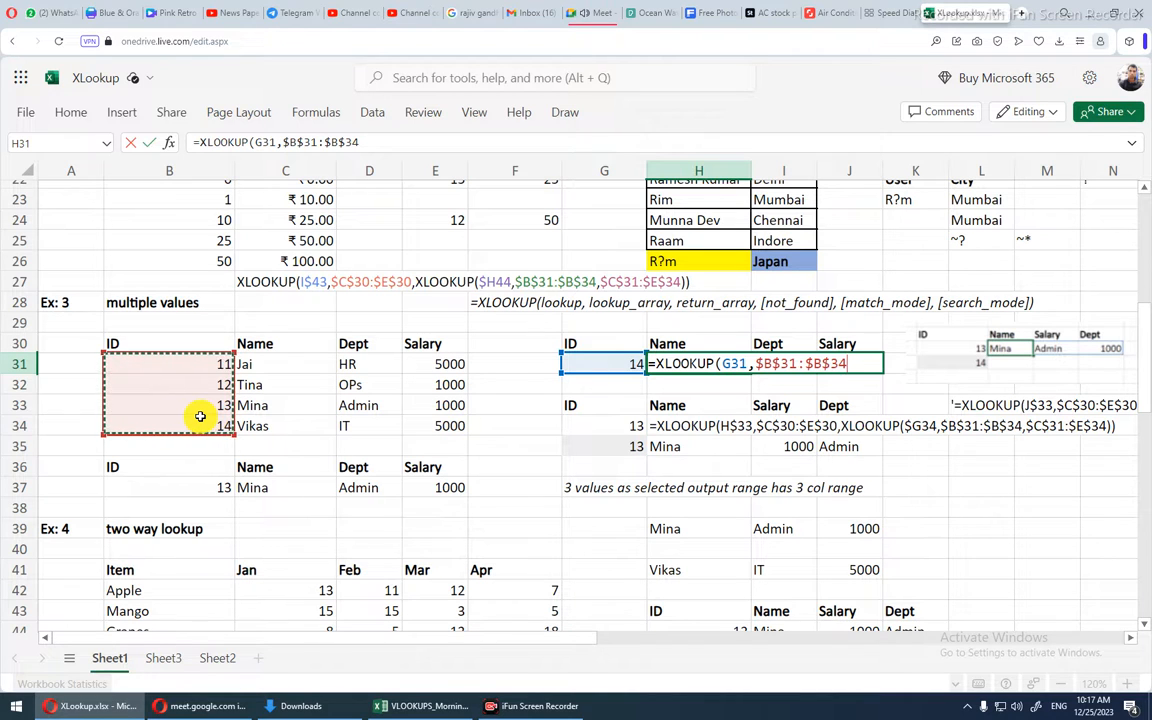
type(",")
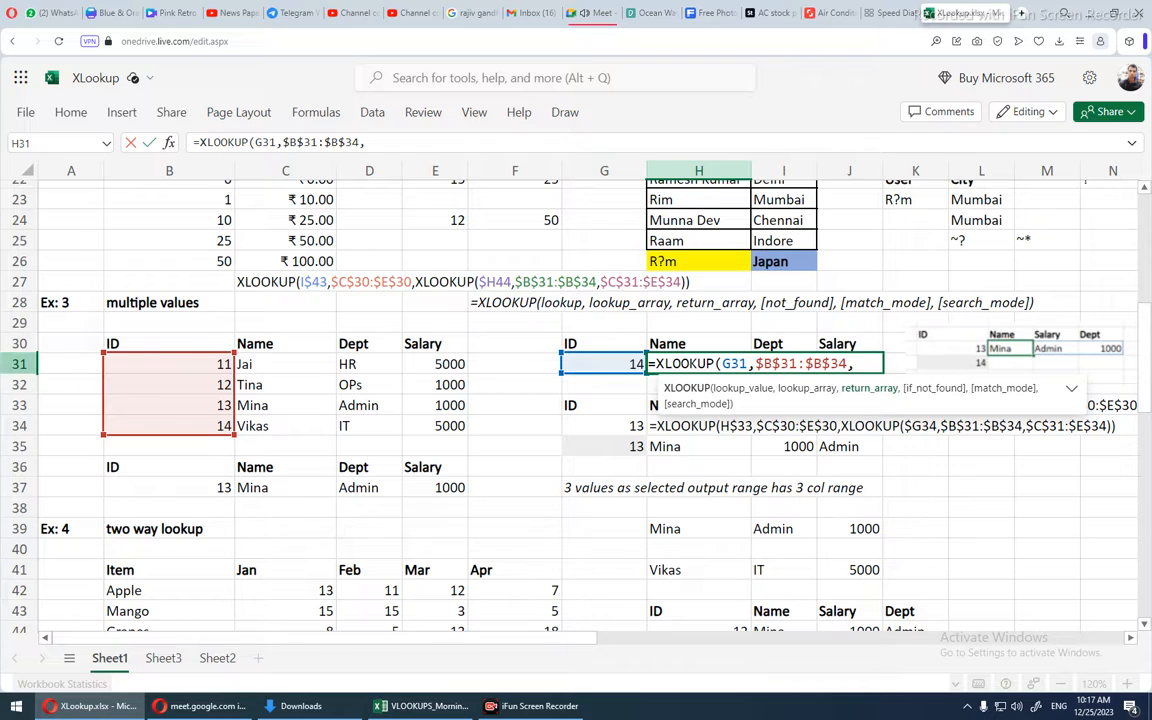
- Complete the H31 formula with the absolute return array $C$31:$E$34, preview that argument's values and enter the formula
left_click_drag(249, 364, 454, 427)
left_click(455, 427)
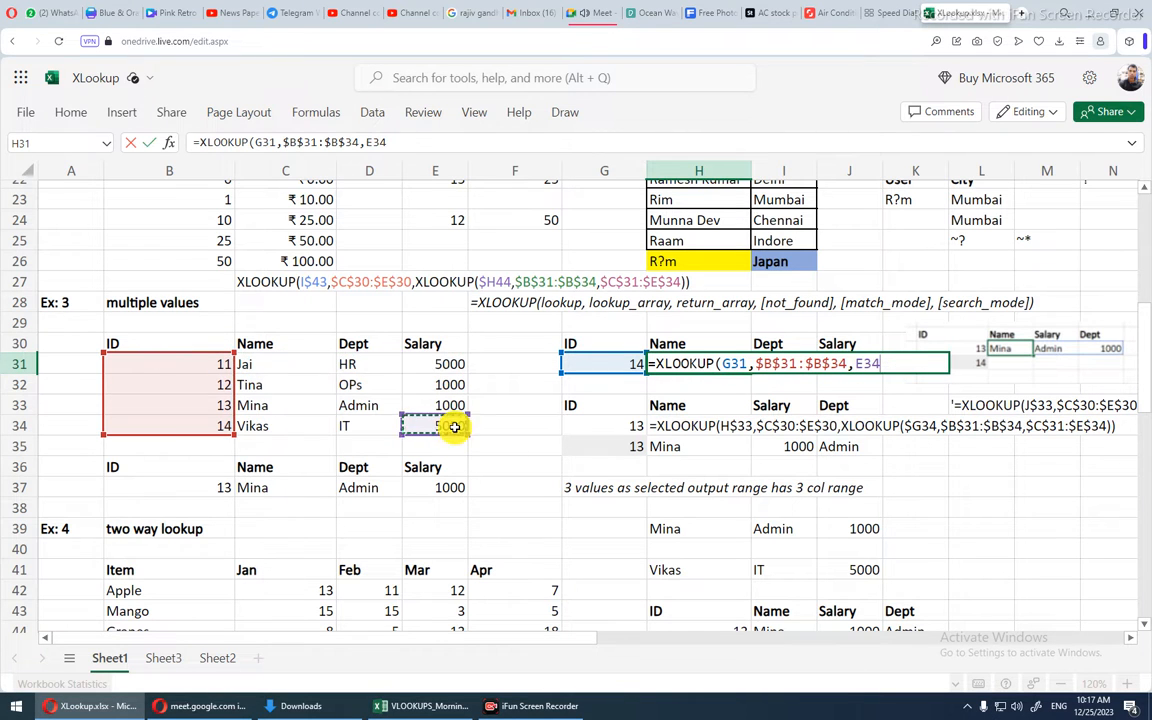
left_click_drag(276, 364, 440, 422)
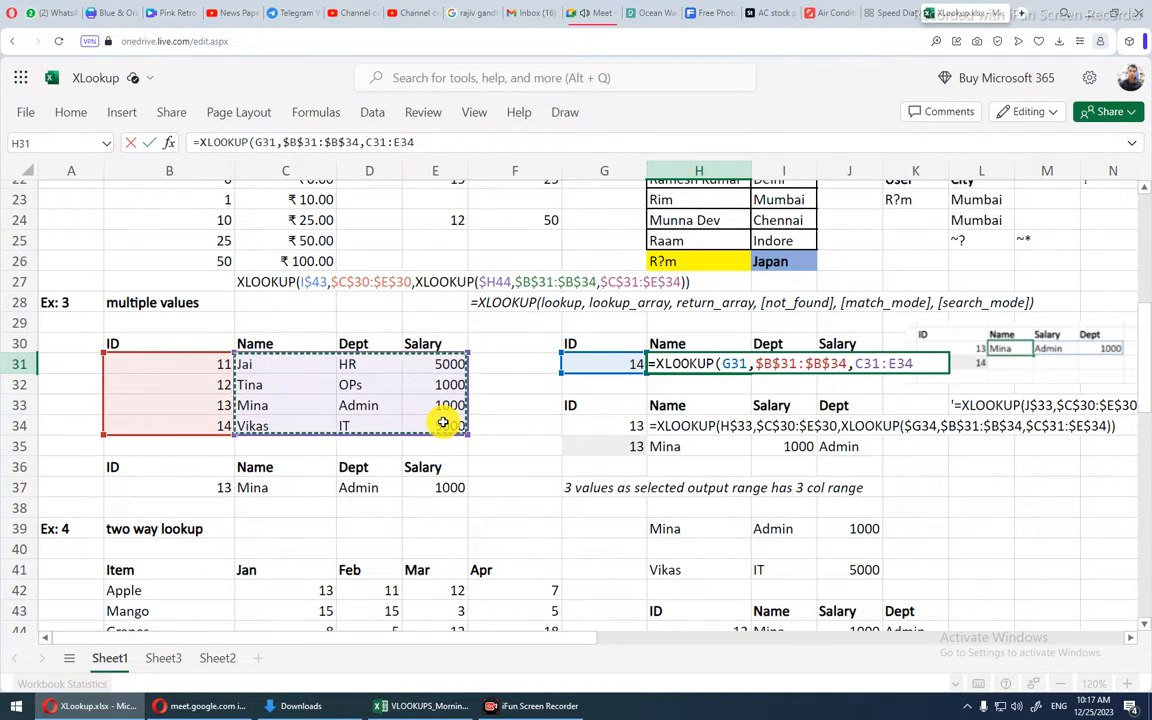
key("F4")
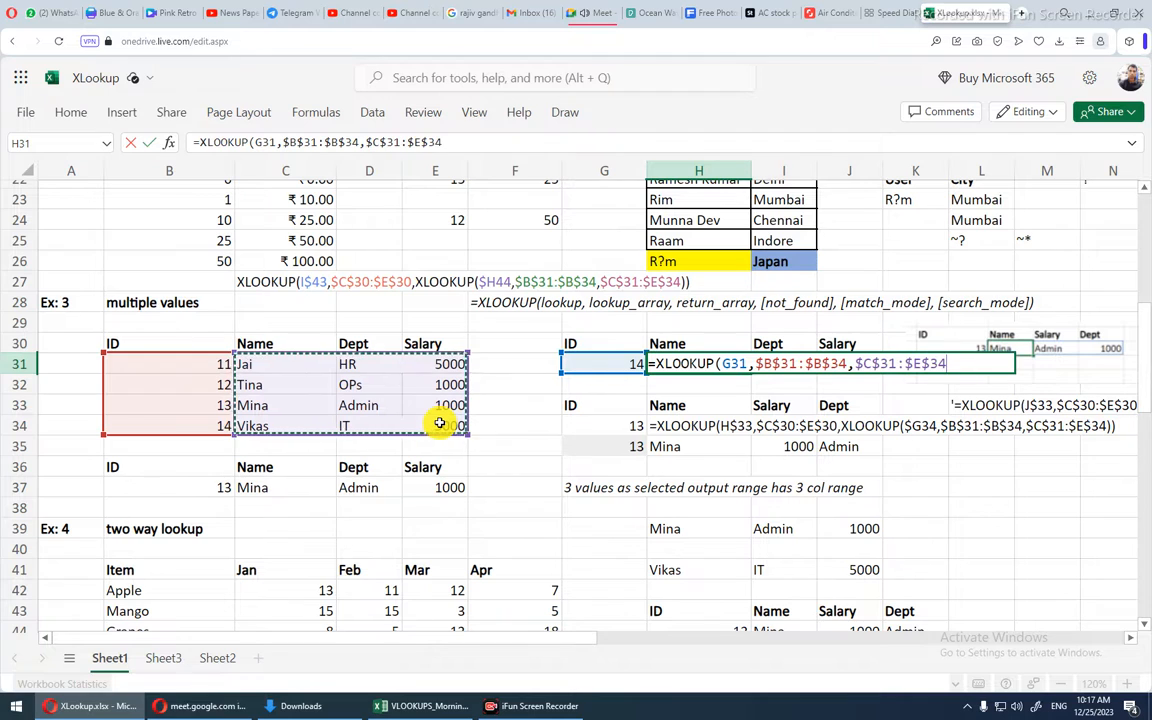
type(")")
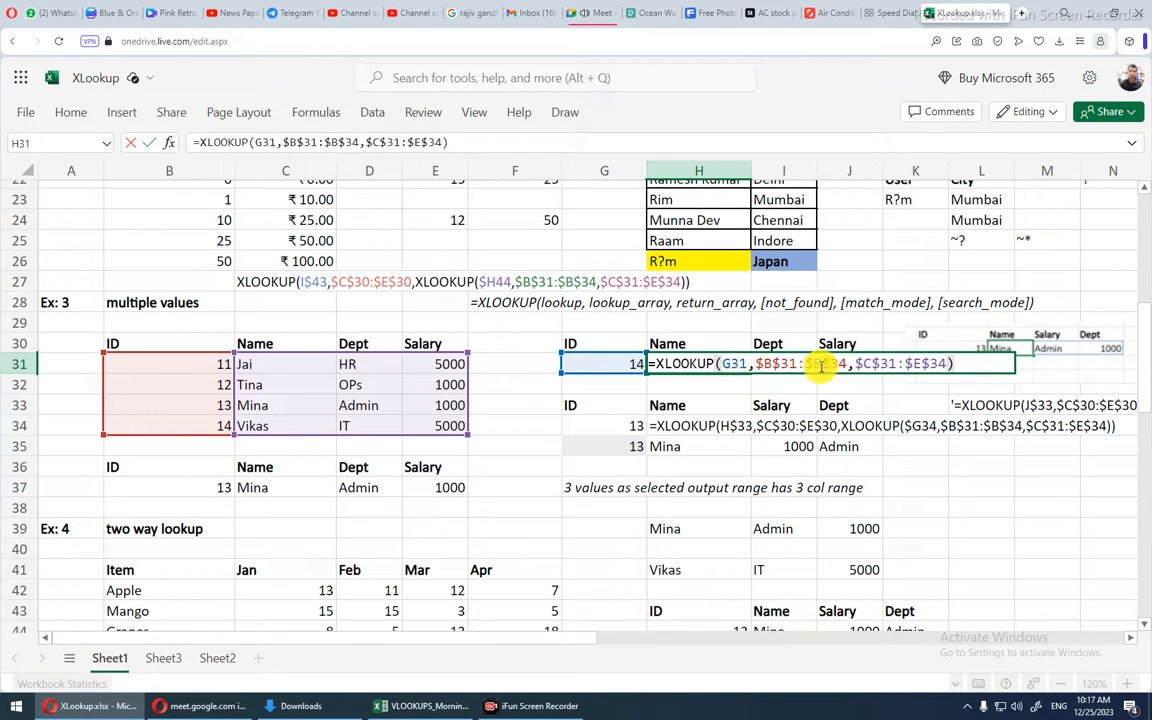
double_click(856, 364)
left_click_drag(888, 364, 944, 363)
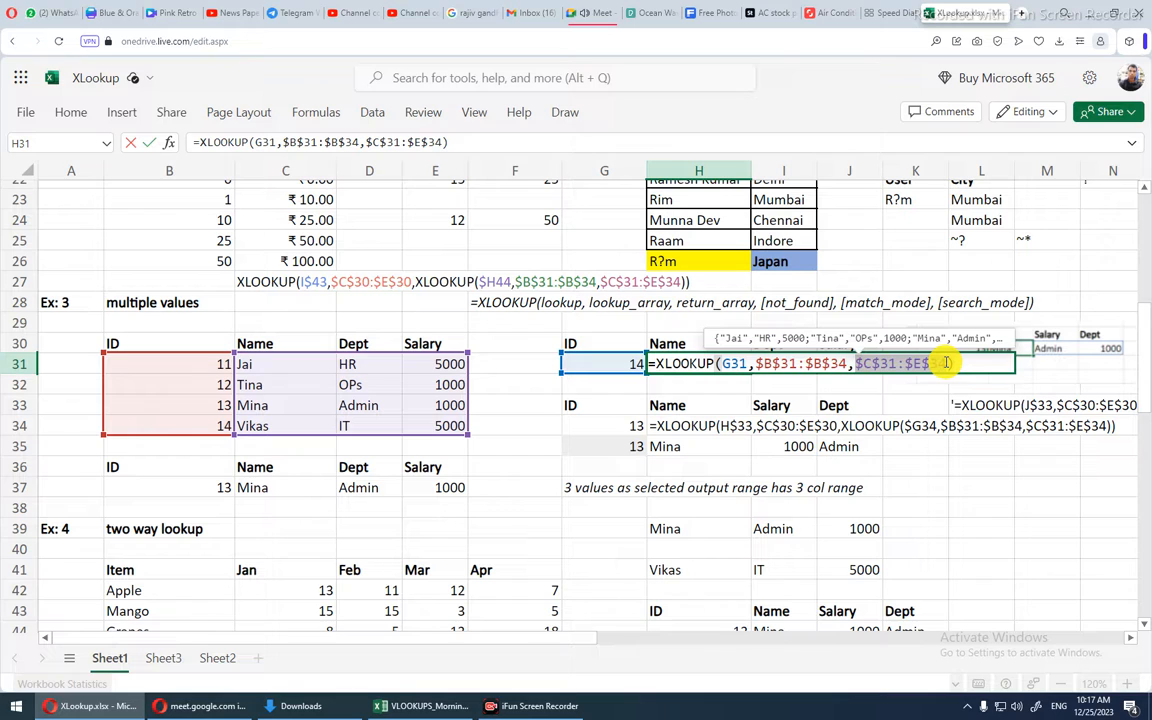
left_click_drag(946, 363, 960, 368)
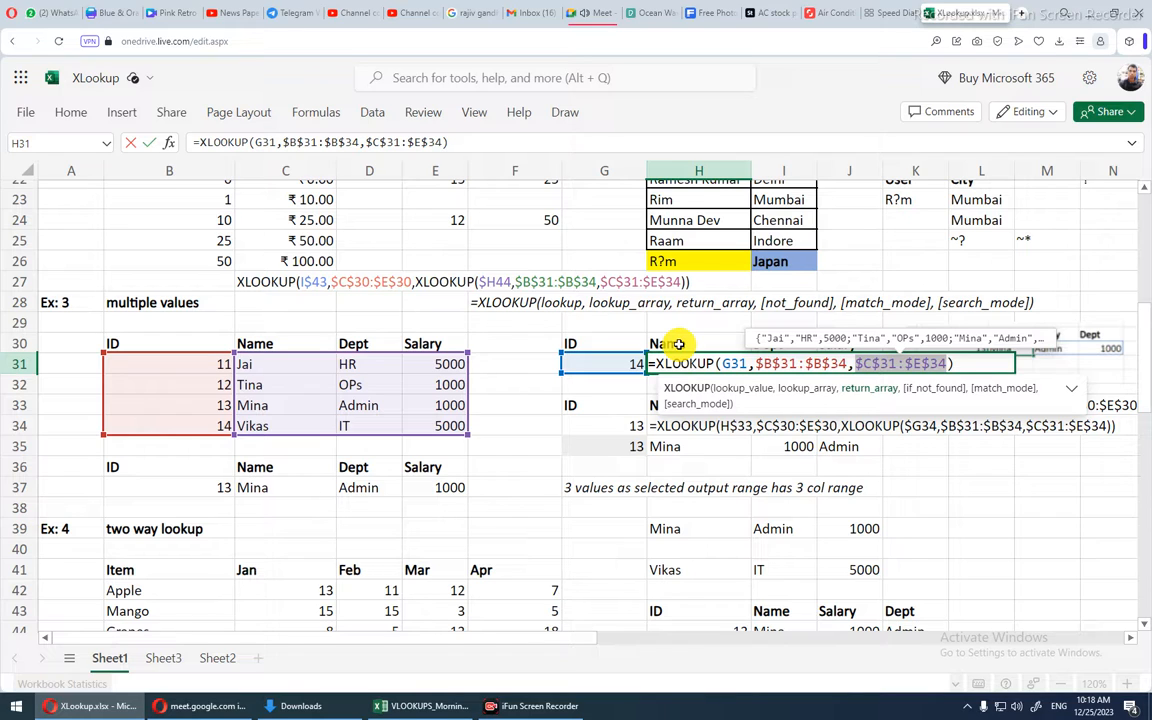
key("Return")
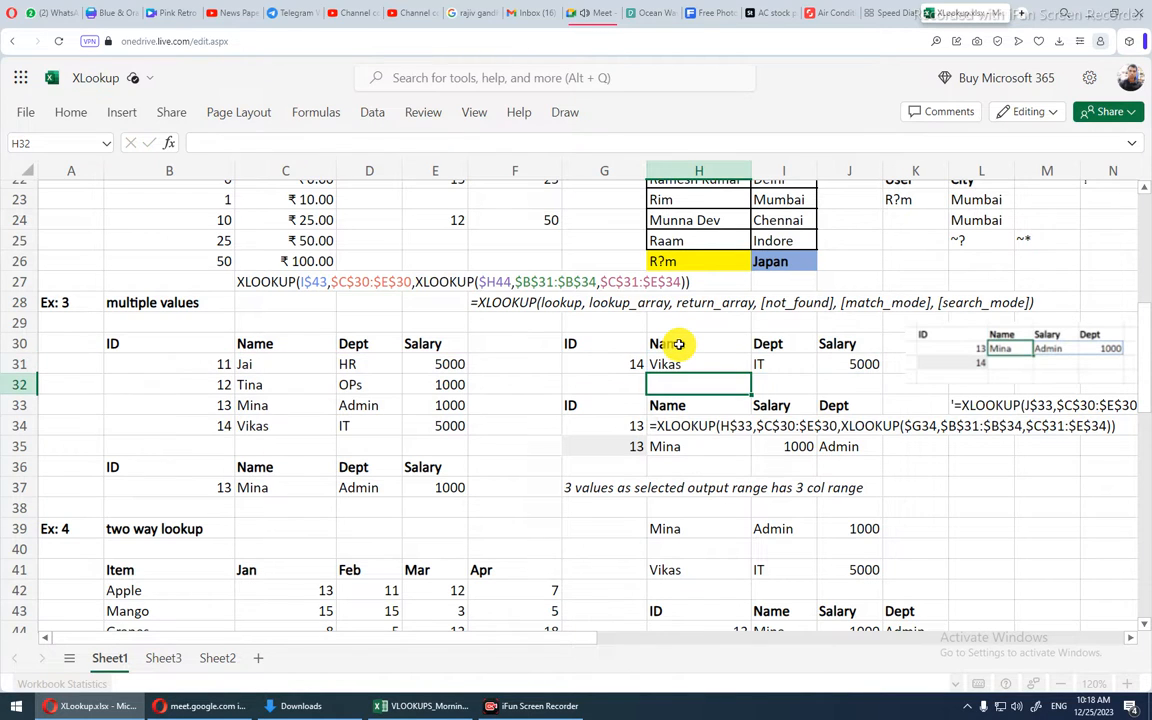
- Reopen the H31 formula and preview the evaluated result of the whole XLOOKUP expression
key("Up")
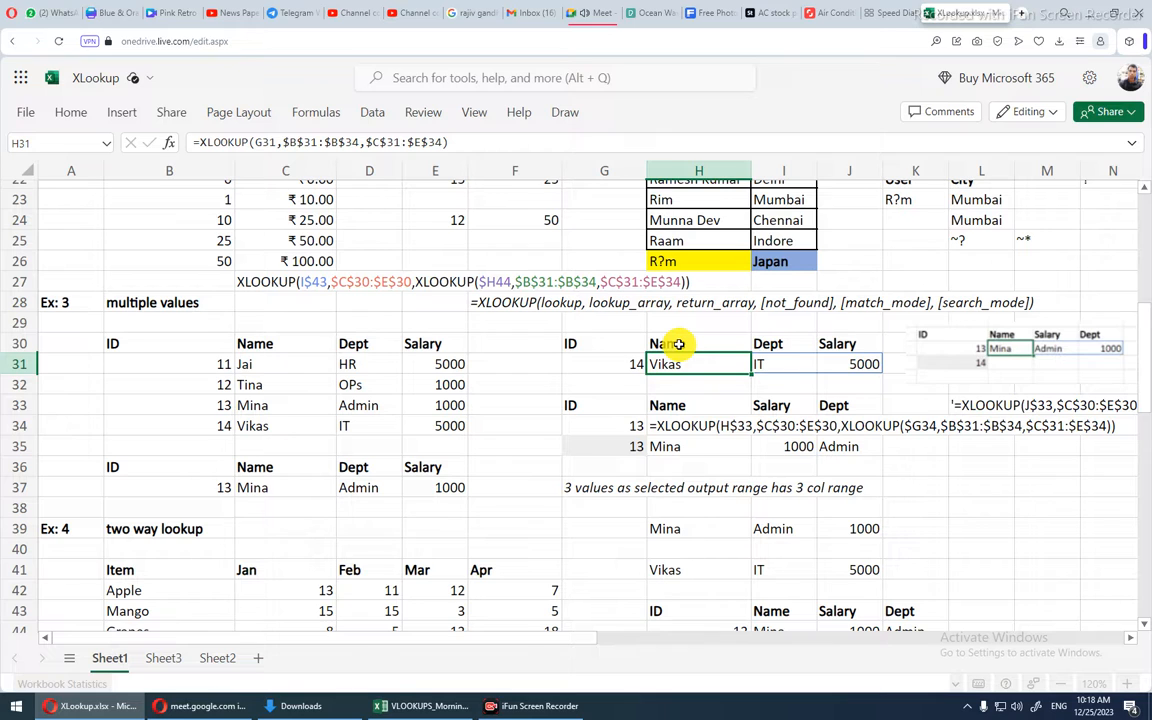
key("F2")
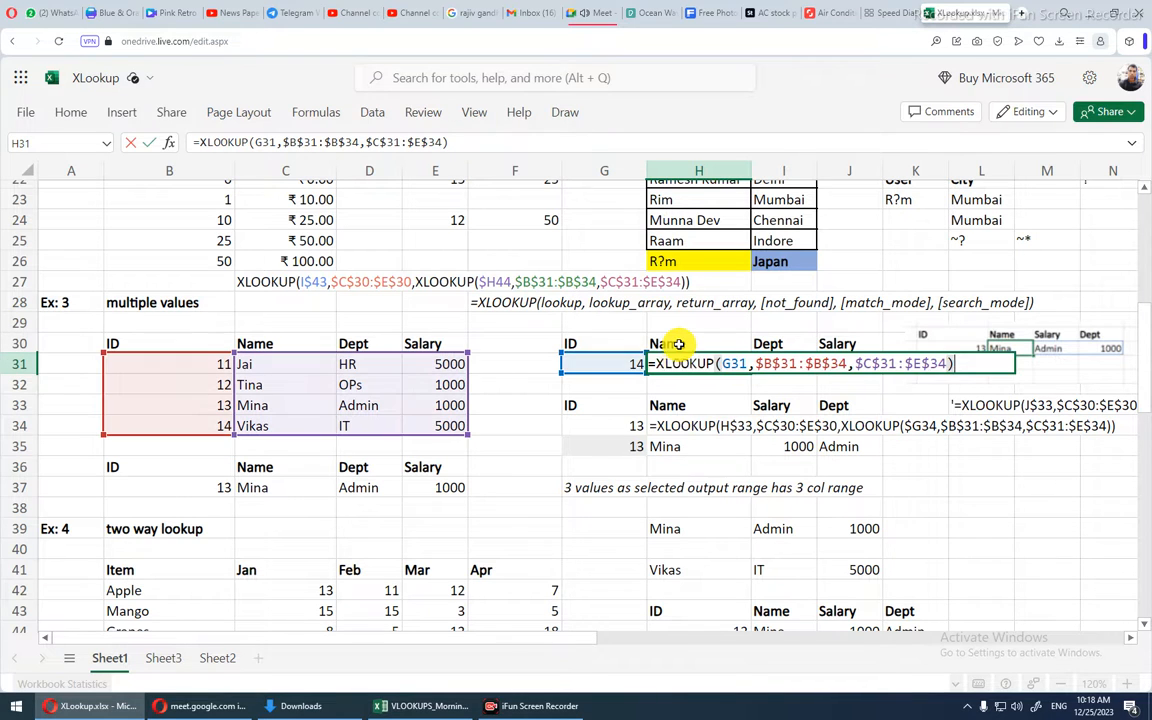
left_click(657, 364)
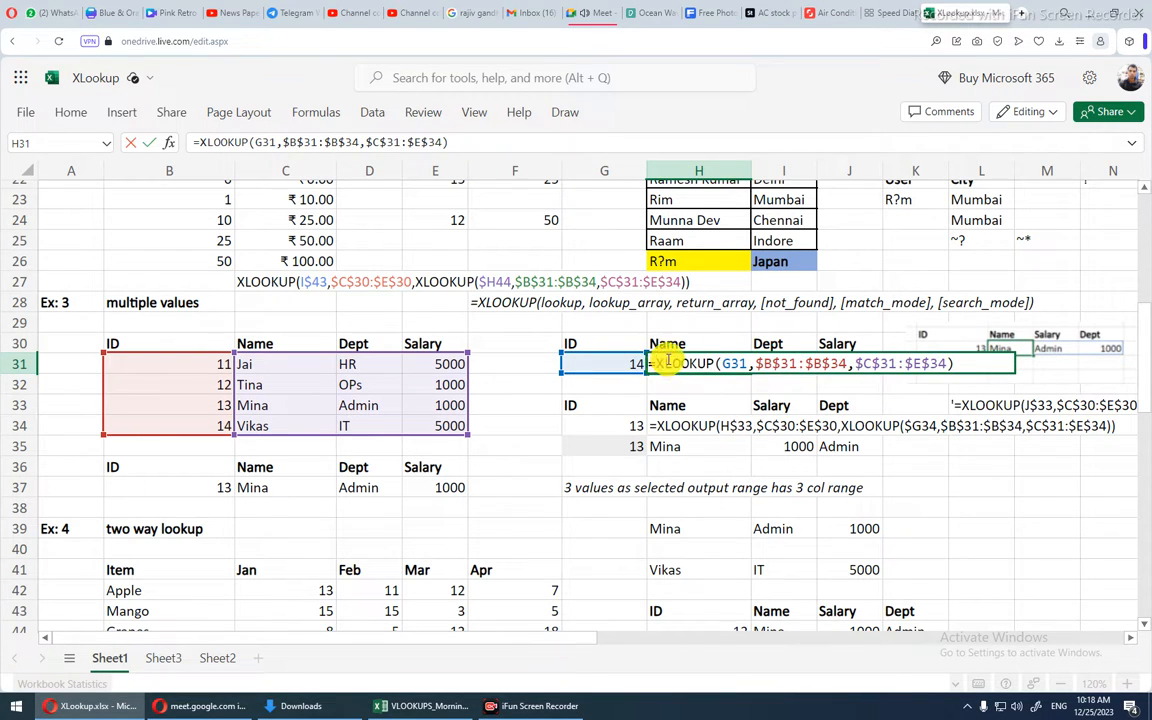
key("shift+End")
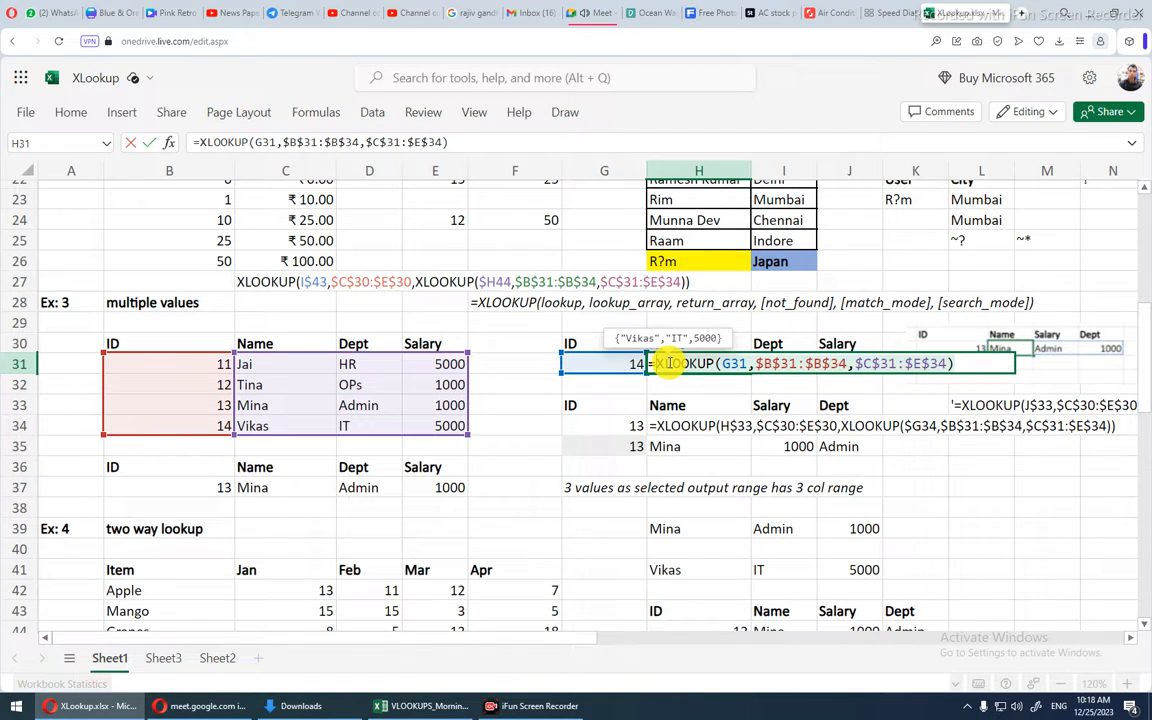
key("Left")
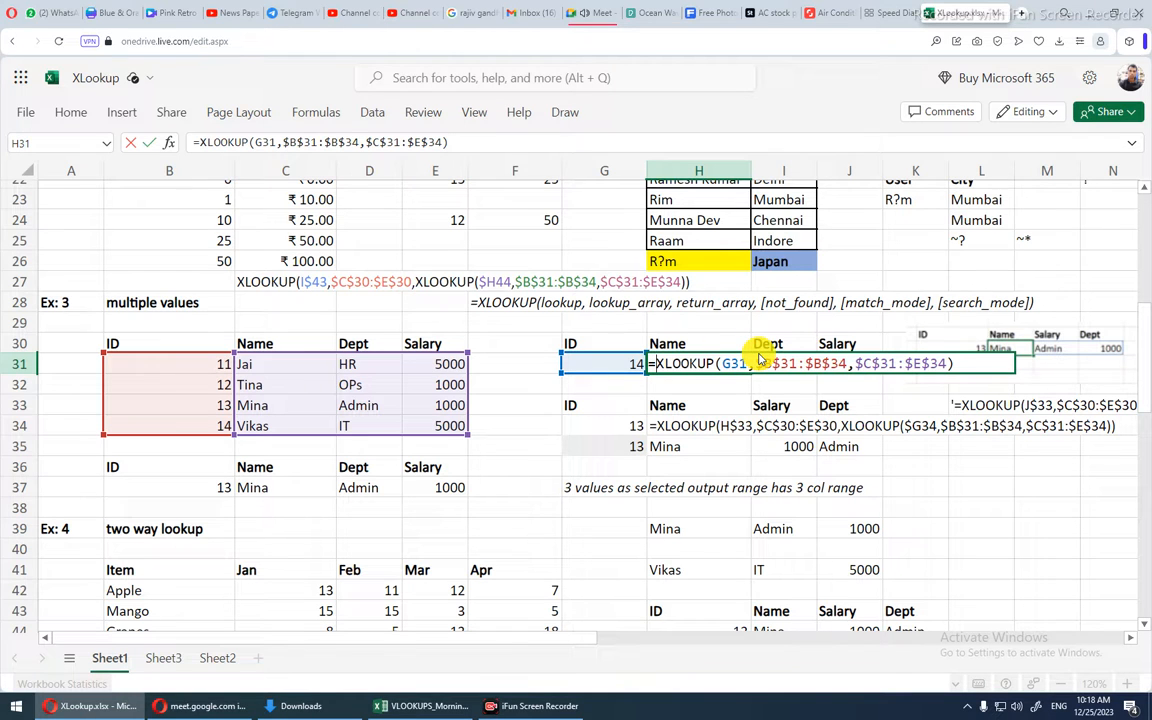
- Insert an outer XLOOKUP function in front of the existing XLOOKUP in the H31 formula
type("xlo")
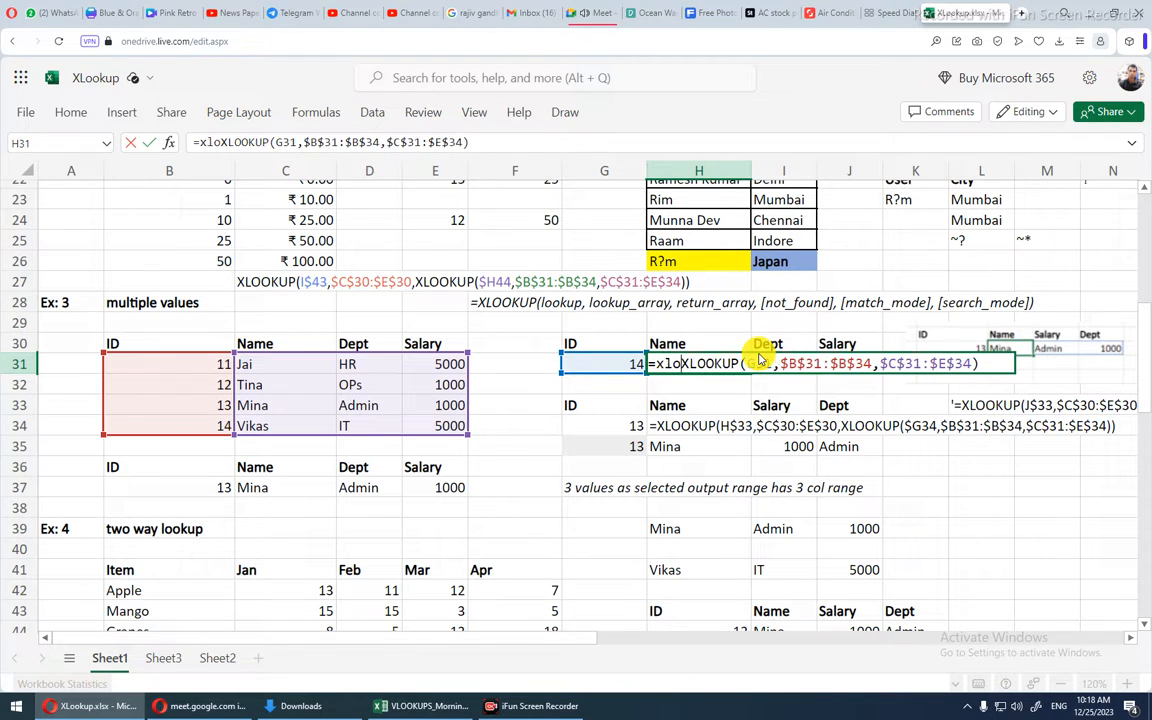
key("BackSpace")
key("BackSpace")
key("BackSpace")
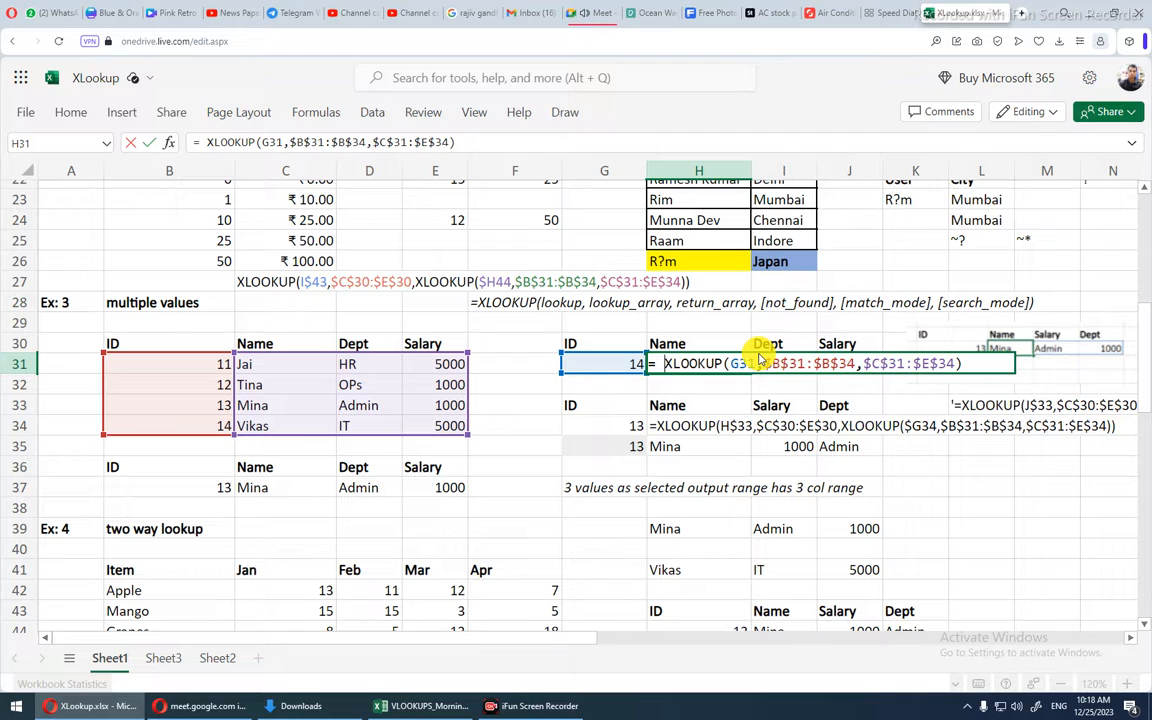
type("xlo")
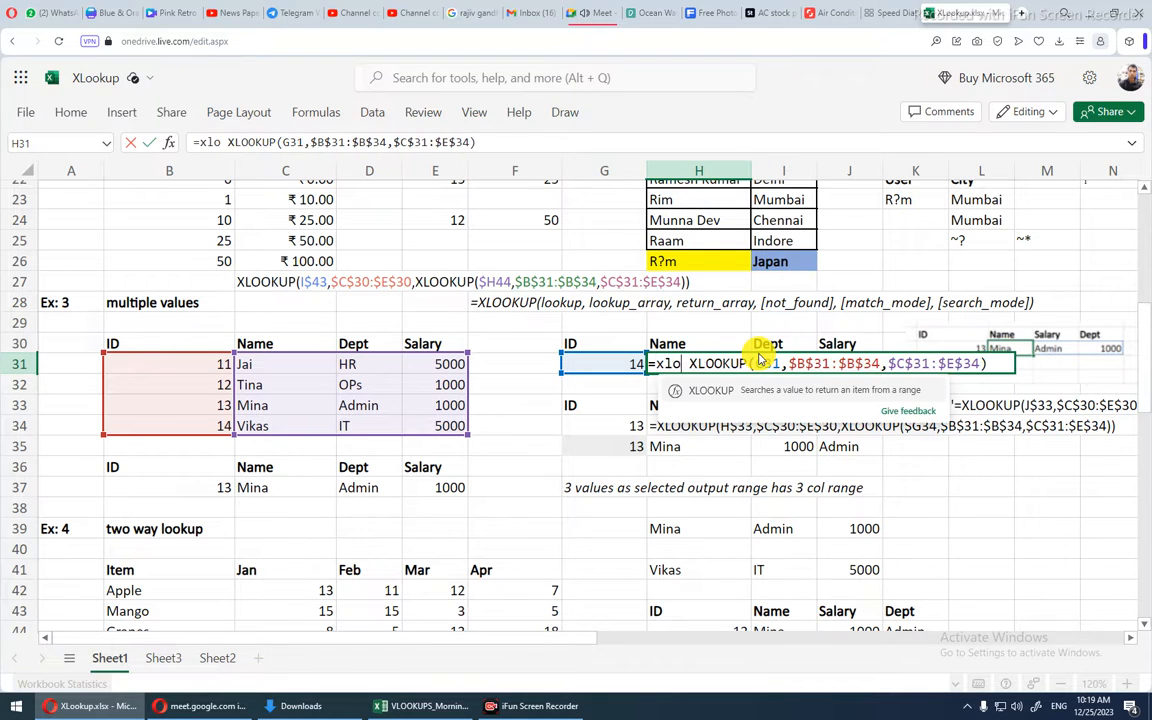
key("Tab")
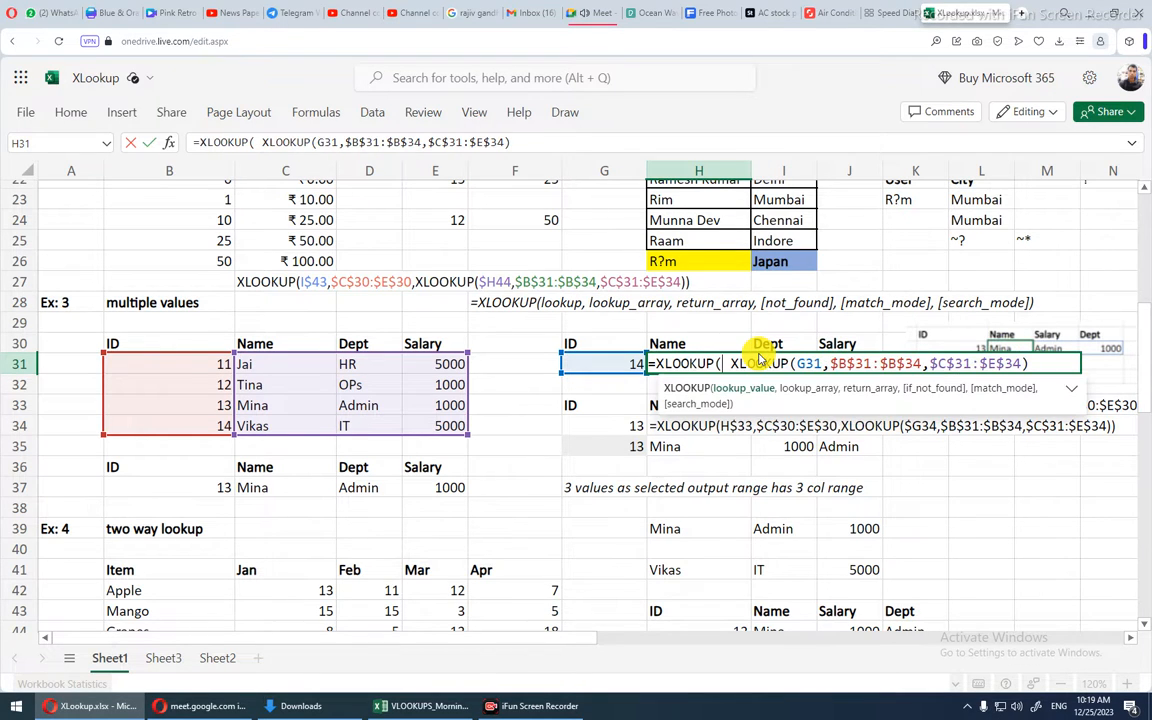
- Set the outer XLOOKUP's lookup value to the Name header as H$30, with only the row locked
left_click(681, 344)
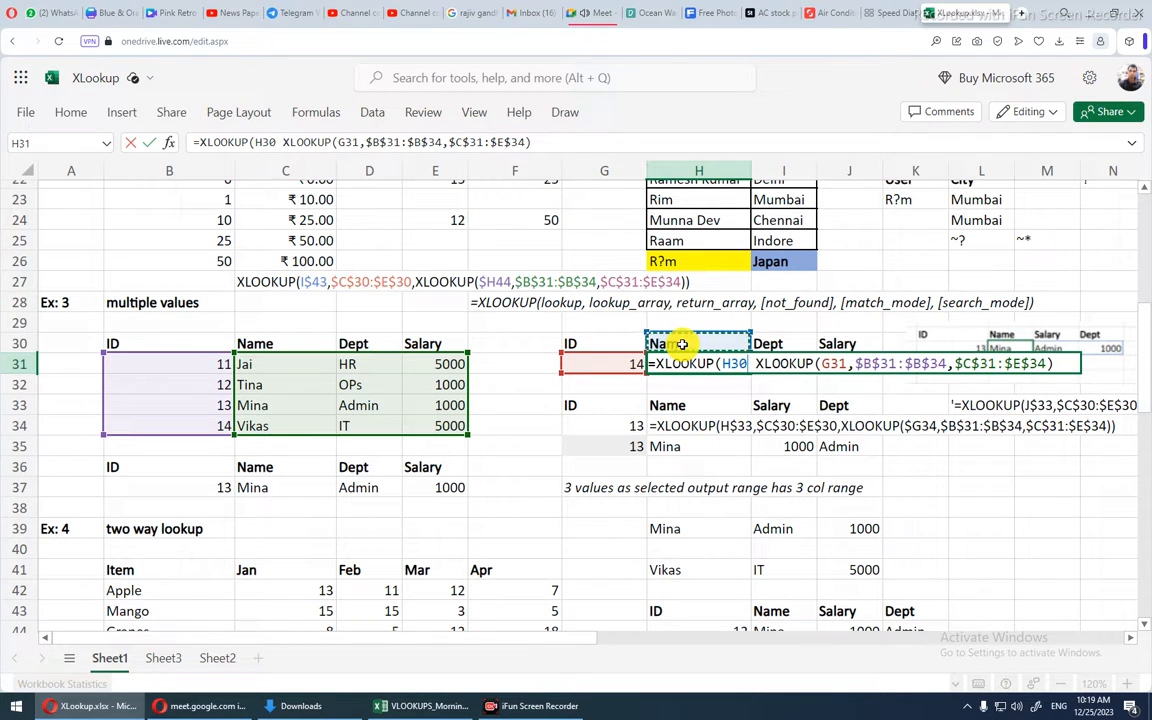
key("F4")
key("F4")
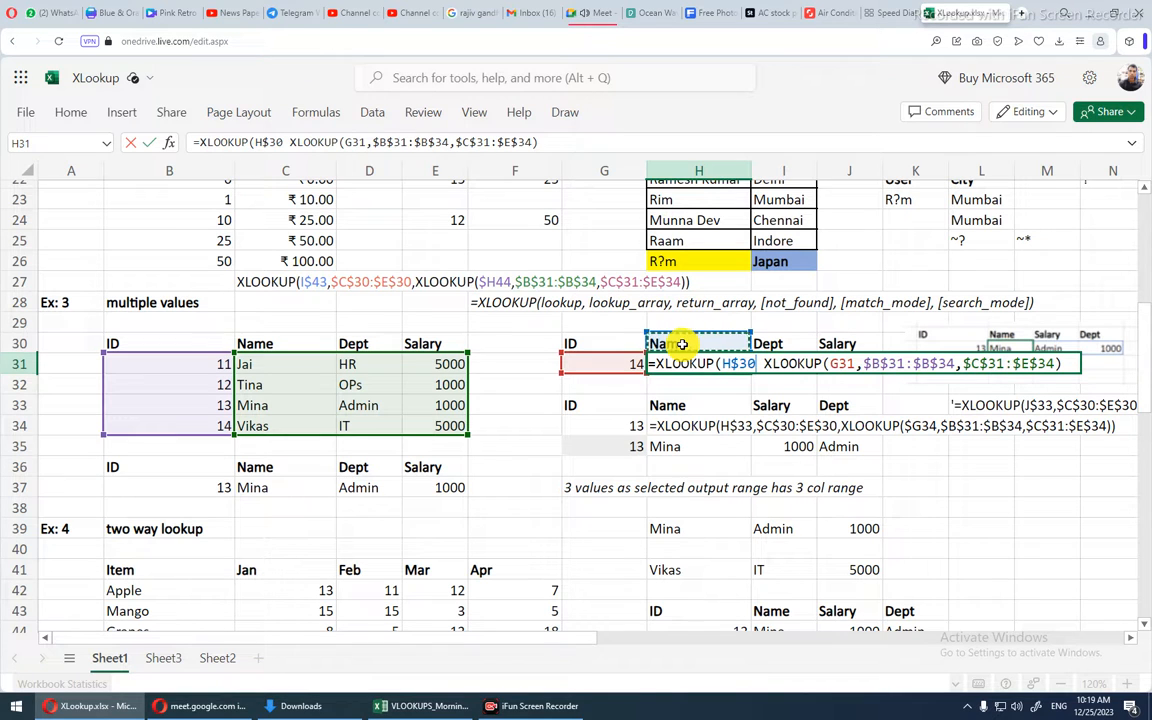
type(",")
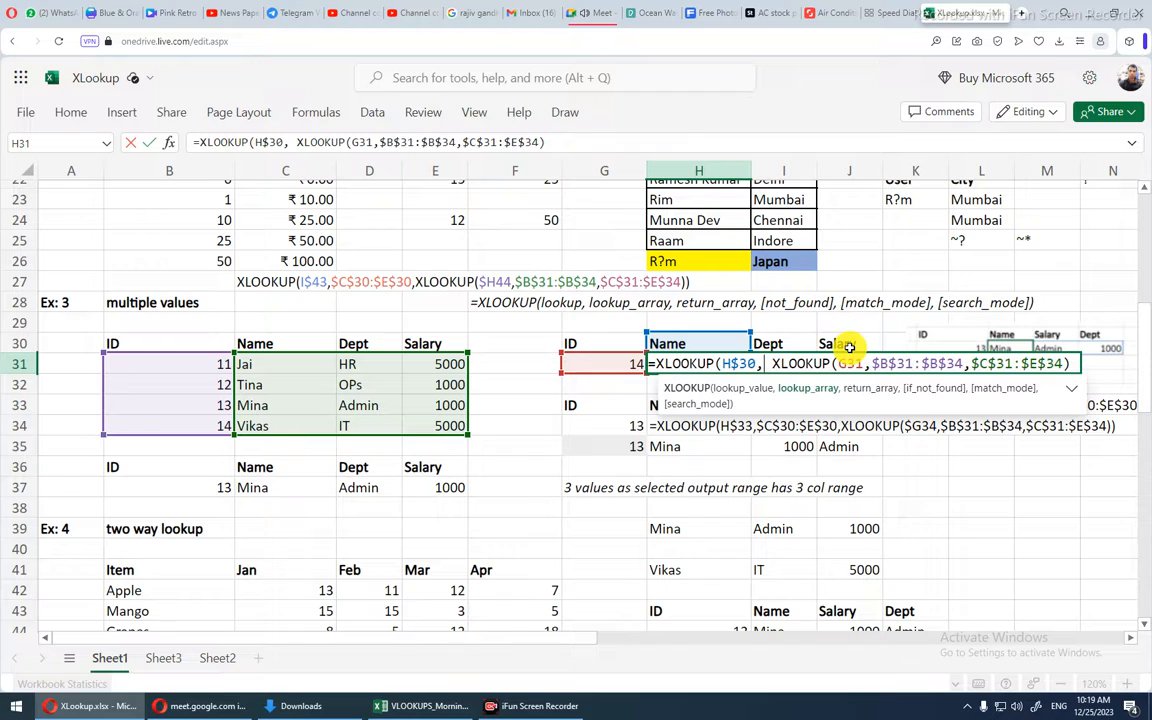
- Set the outer XLOOKUP's lookup array to the source table's headers as the absolute range $C$30:$E$30
left_click_drag(259, 343, 410, 343)
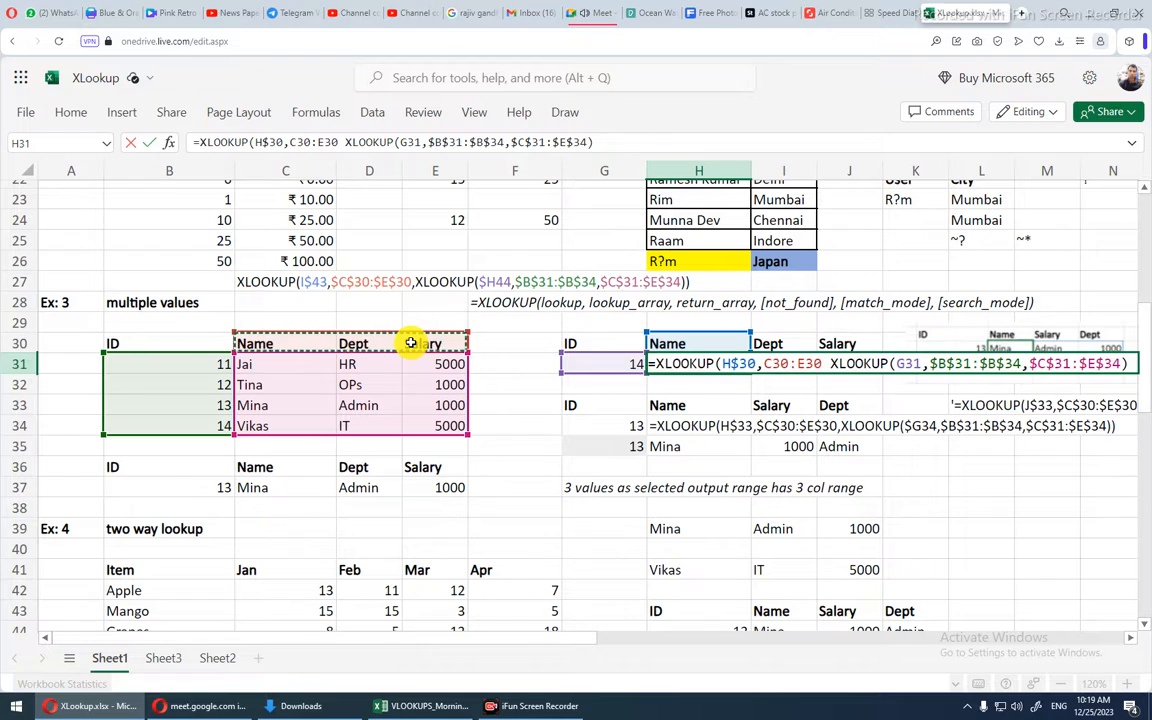
key("F4")
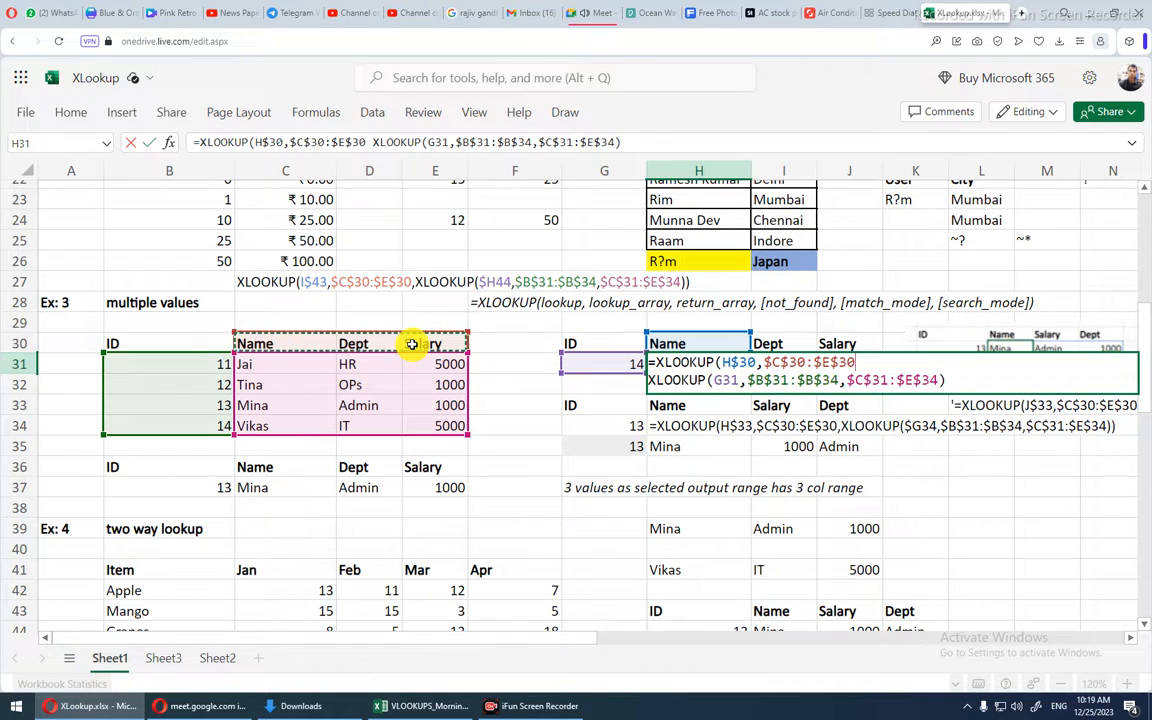
type(",")
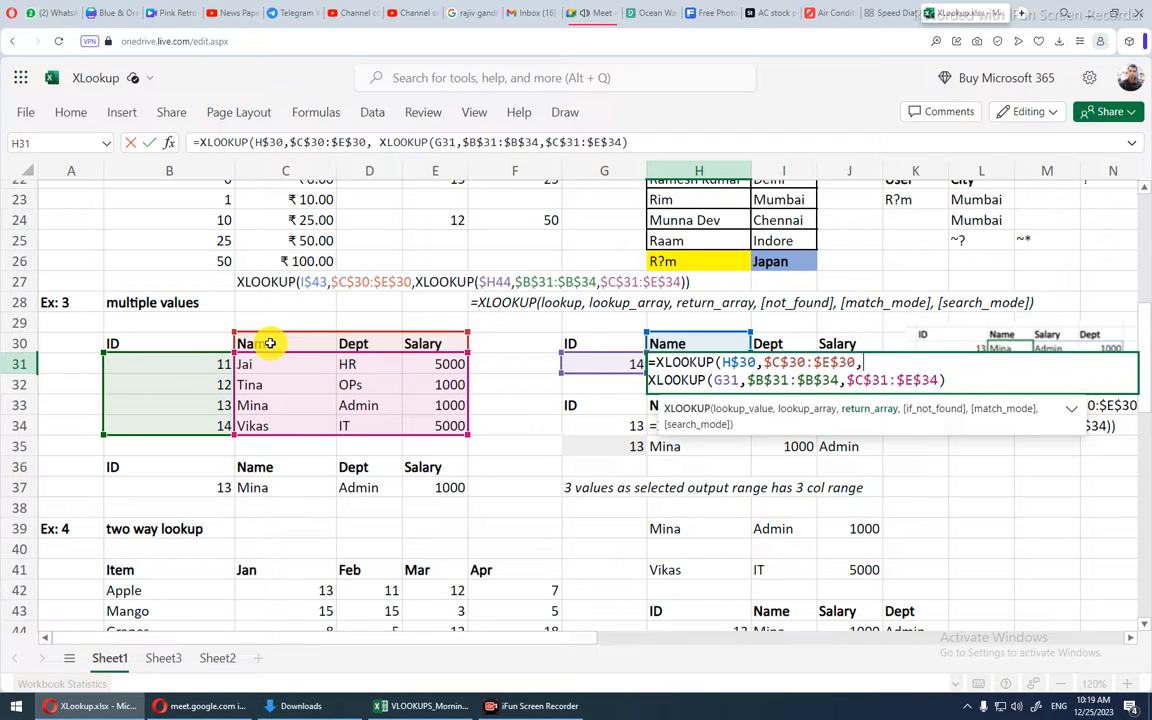
- Preview the inner XLOOKUP's values as the return array, then complete the H31 formula with its missing closing bracket and enter it
left_click_drag(648, 380, 946, 378)
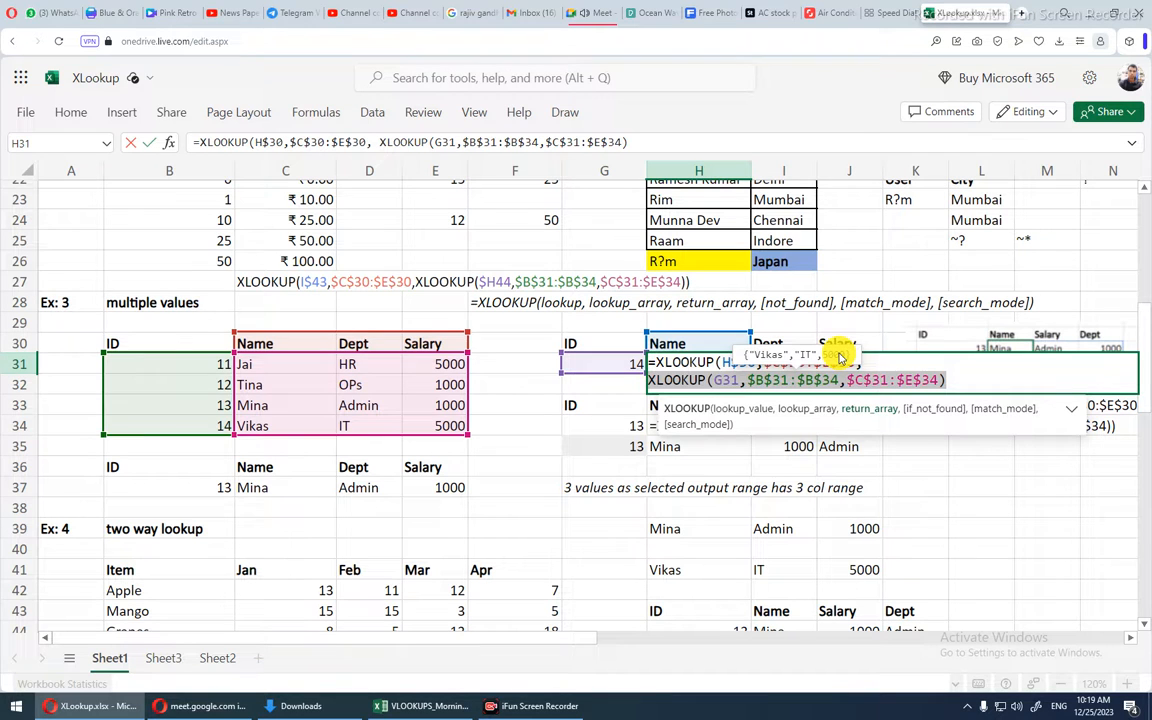
key("Return")
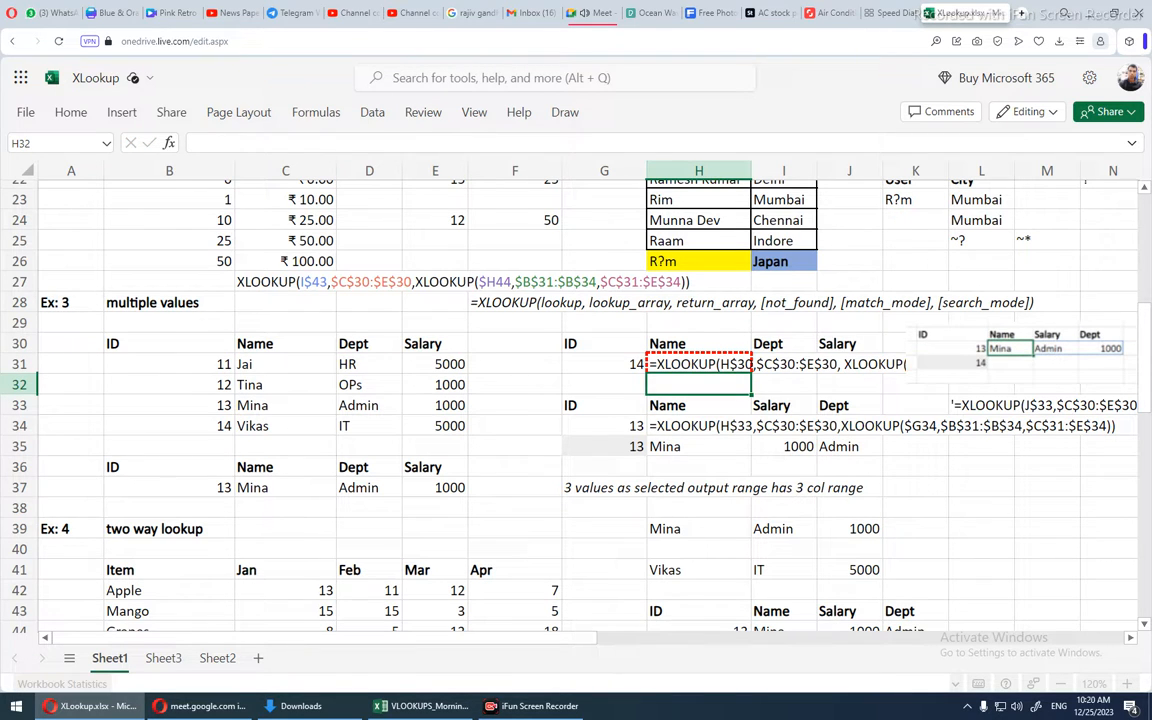
left_click(699, 364)
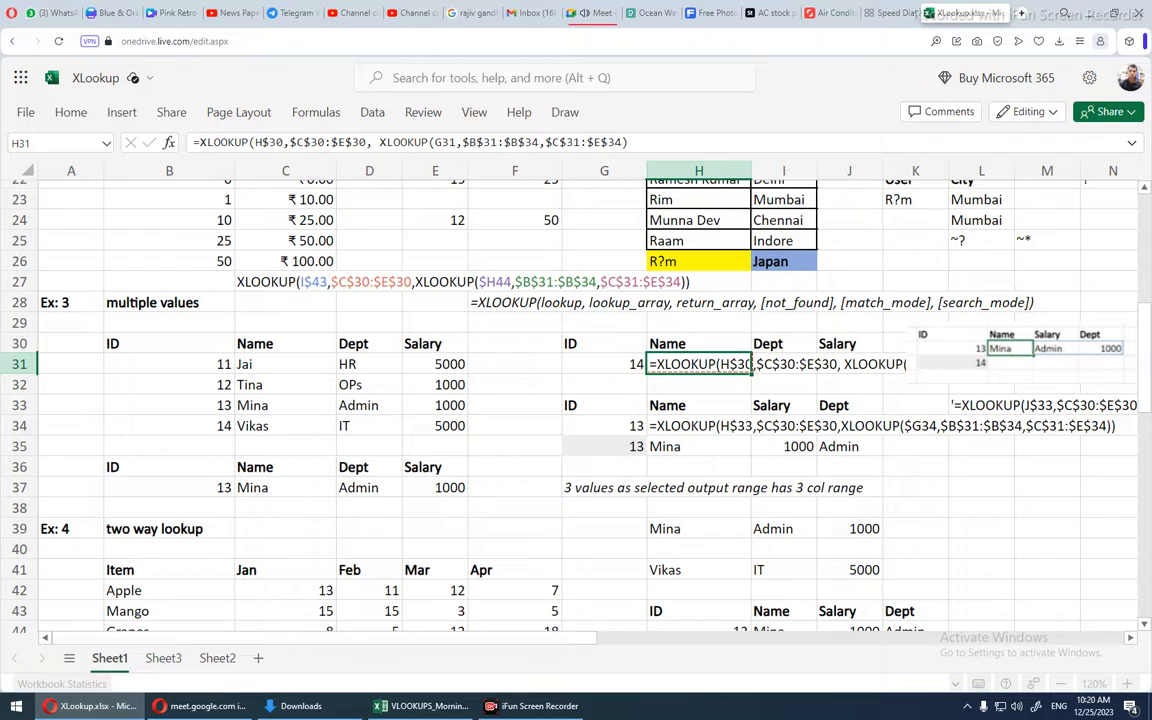
left_click(676, 144)
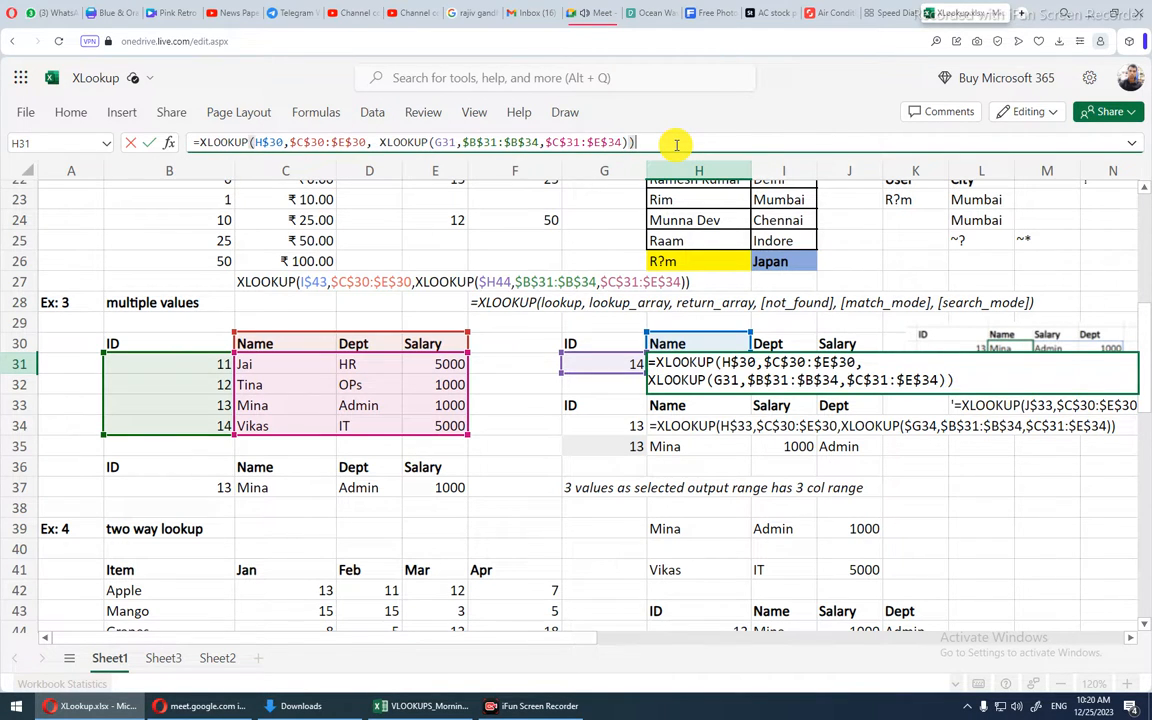
key("Return")
key("Up")
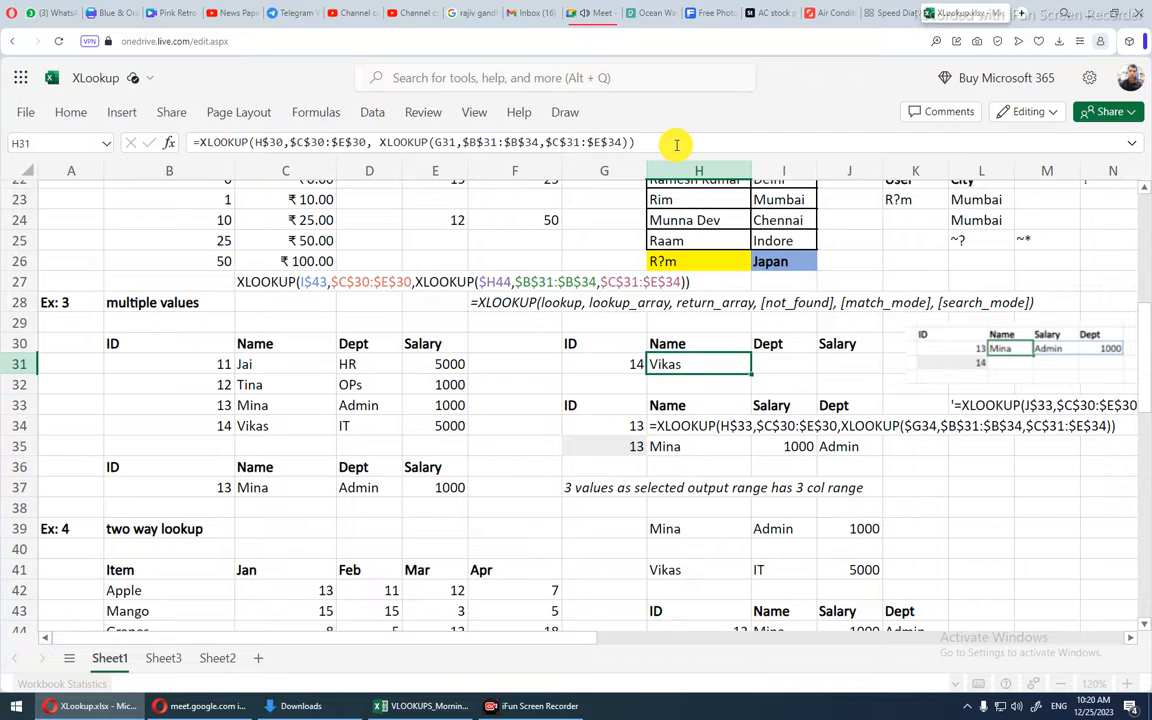
- Fill the H31 formula across to J31 and inspect the references in the I31 copy
left_click_drag(750, 375, 828, 375)
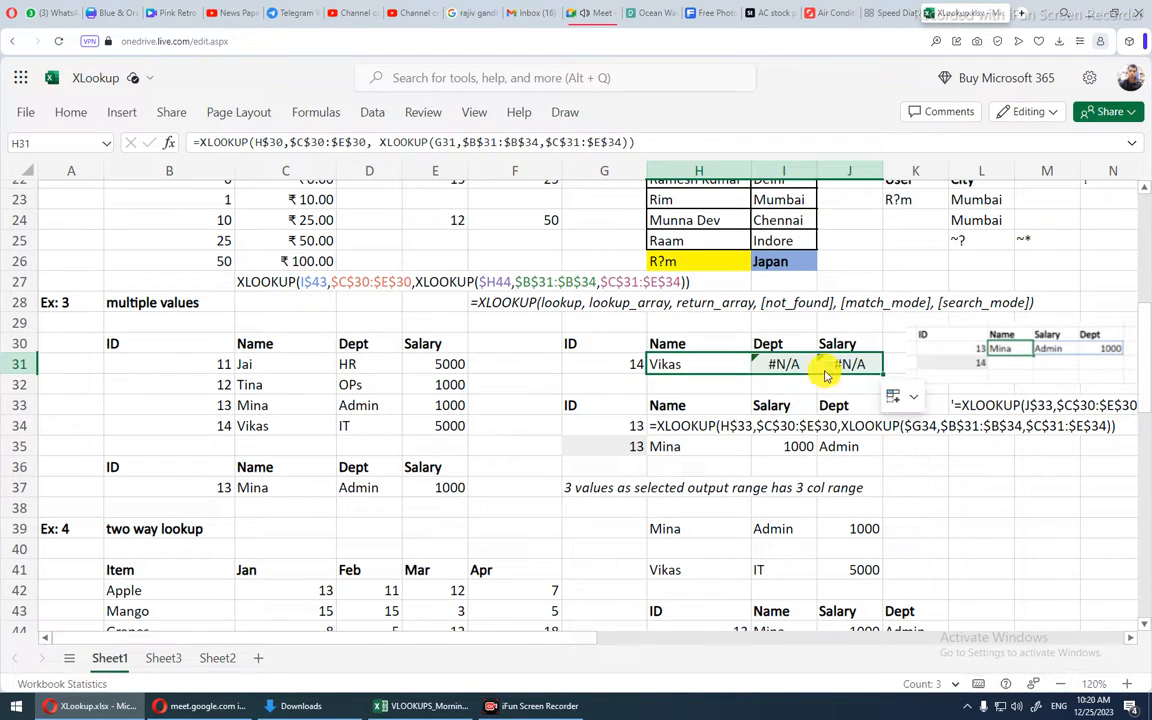
left_click(793, 367)
double_click(793, 367)
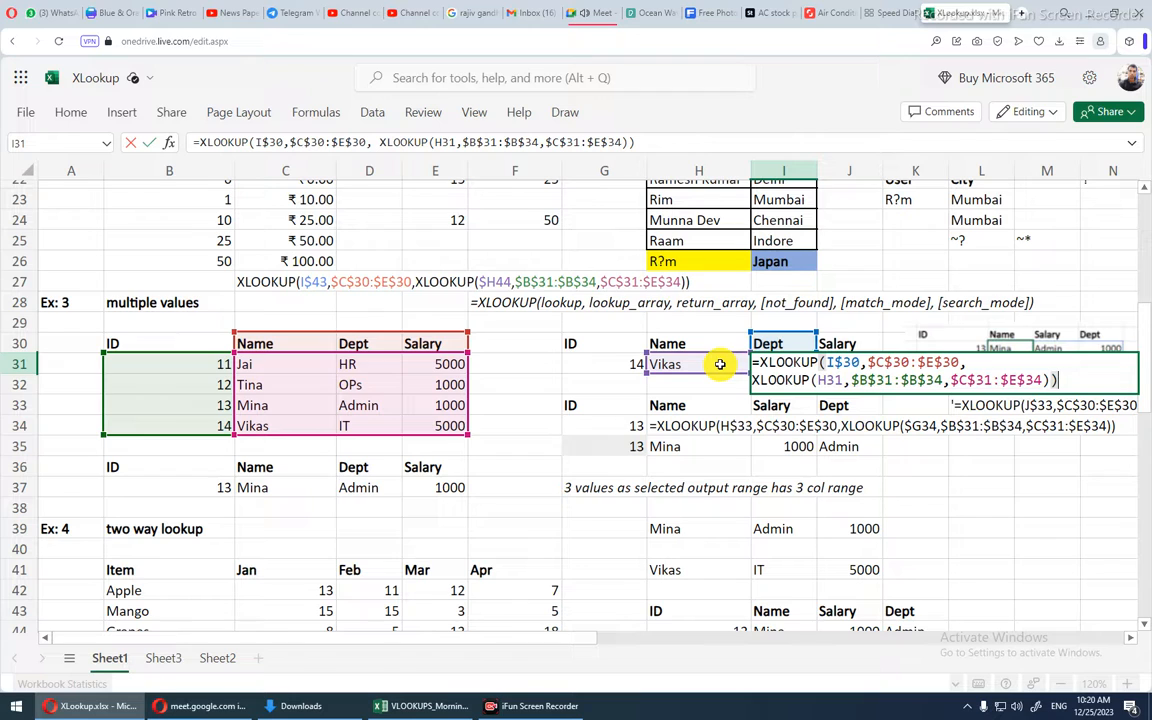
key("Escape")
- Try locking only the column of the outer lookup value in H31 as $H30 and enter the formula
left_click(712, 364)
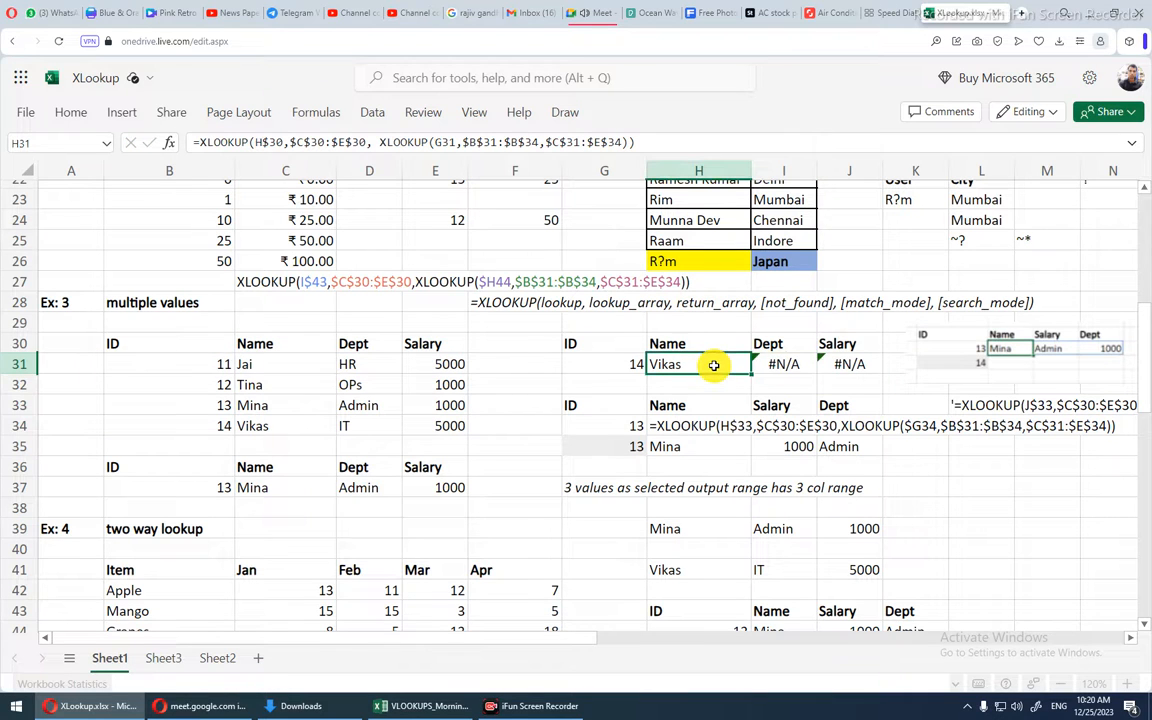
double_click(712, 364)
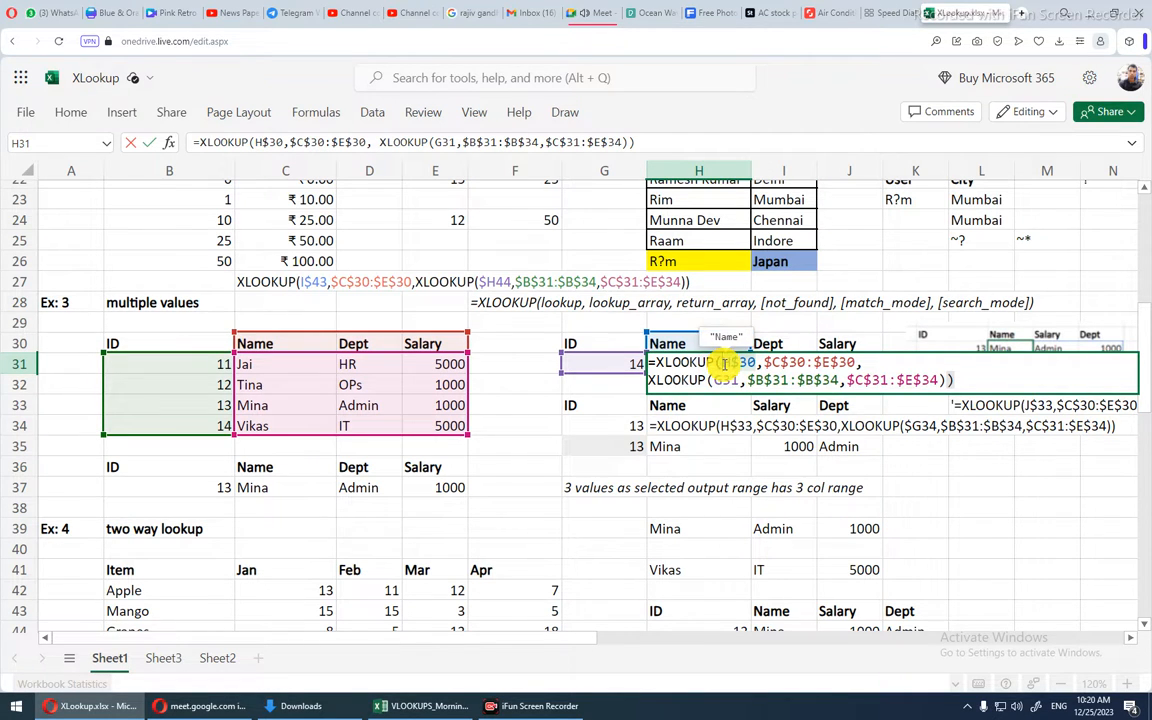
left_click(737, 365)
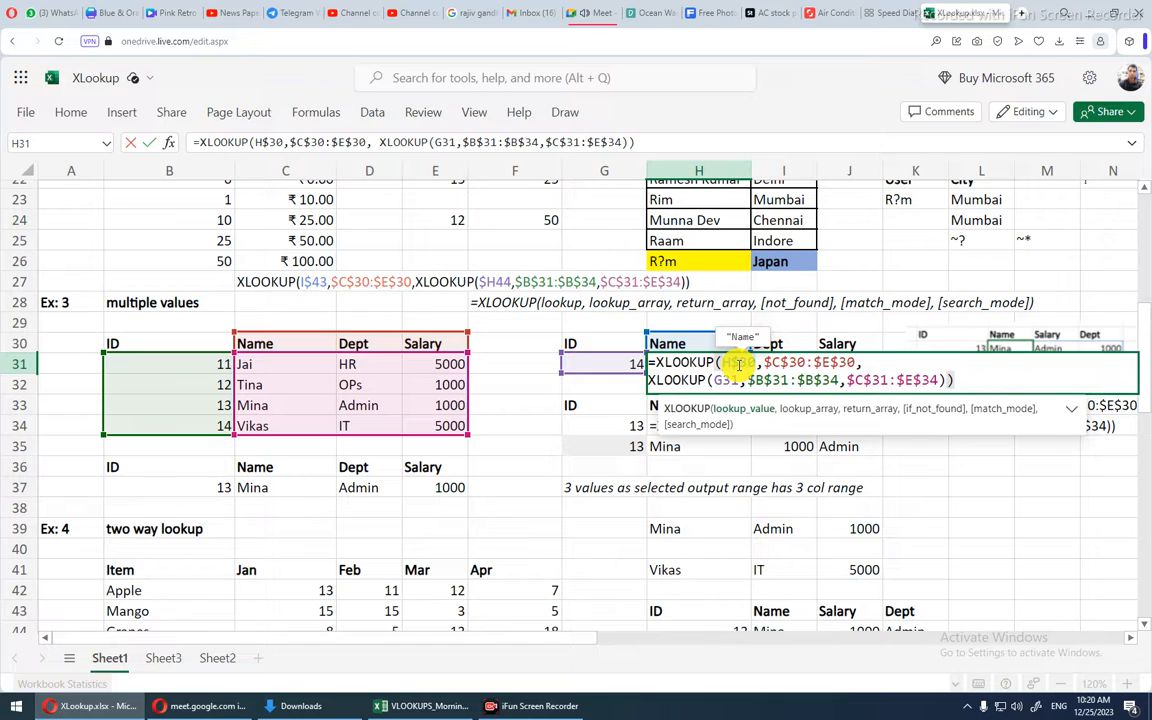
key("F4")
key("Return")
left_click(730, 362)
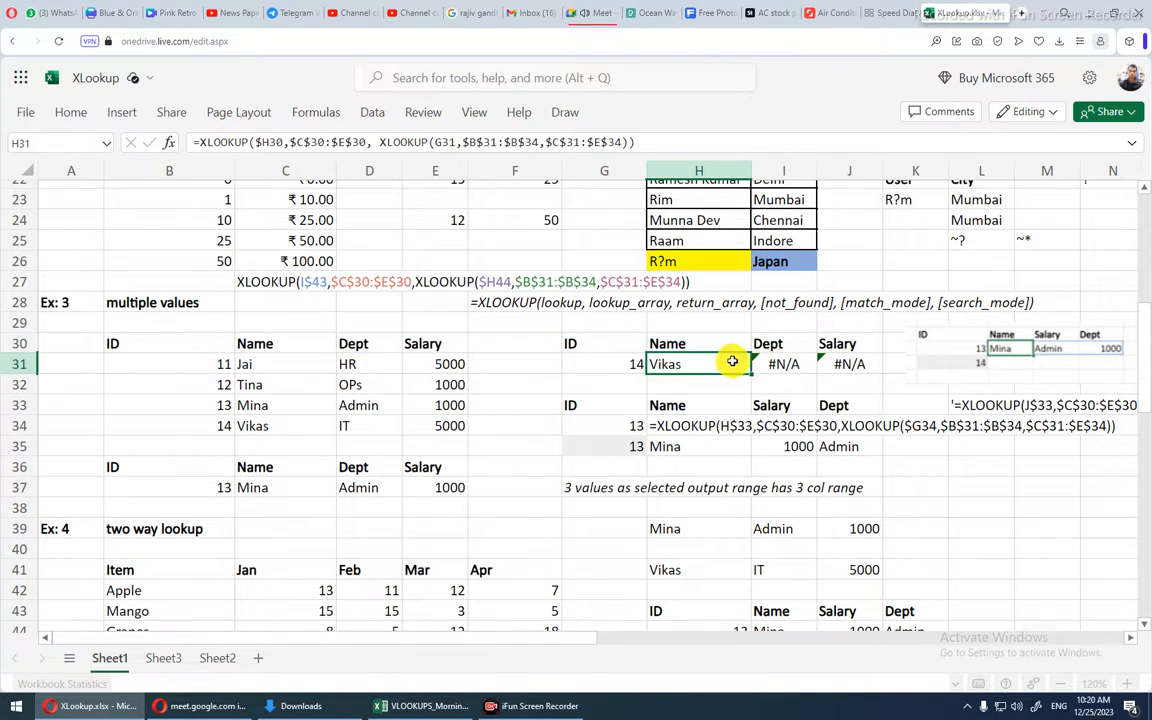
- Refill the changed H31 formula across to J31 and check which cells the I31 copy refers to
left_click_drag(748, 372, 858, 366)
left_click(744, 365)
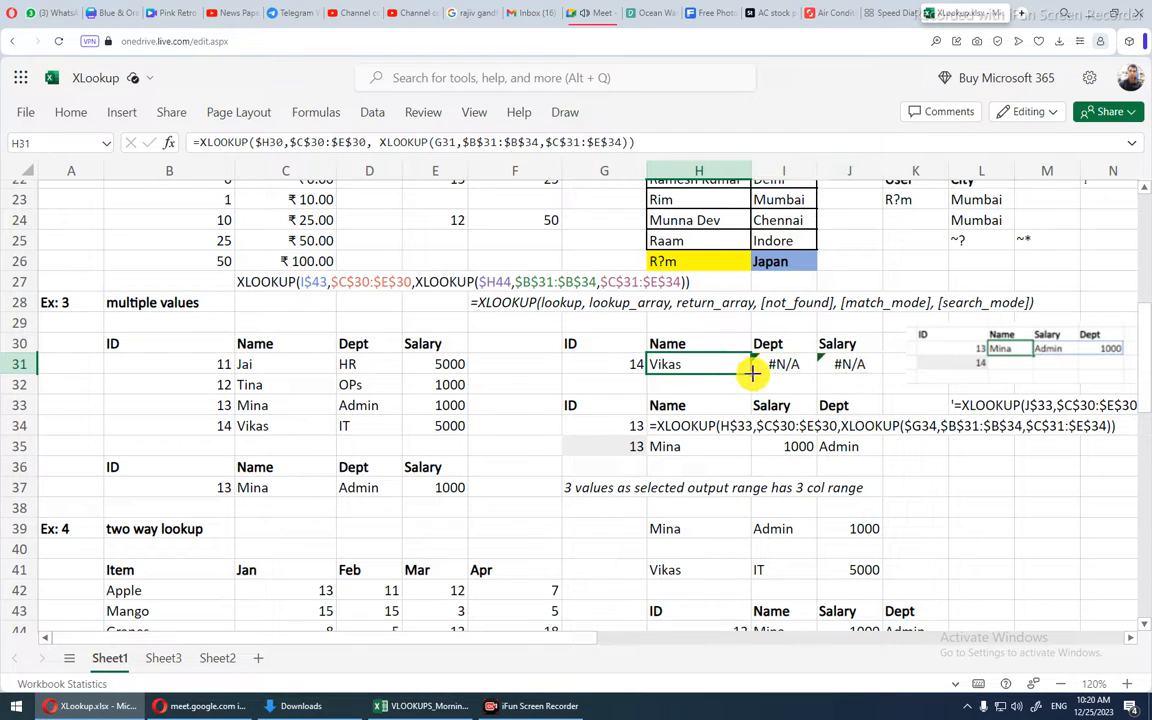
left_click(789, 366)
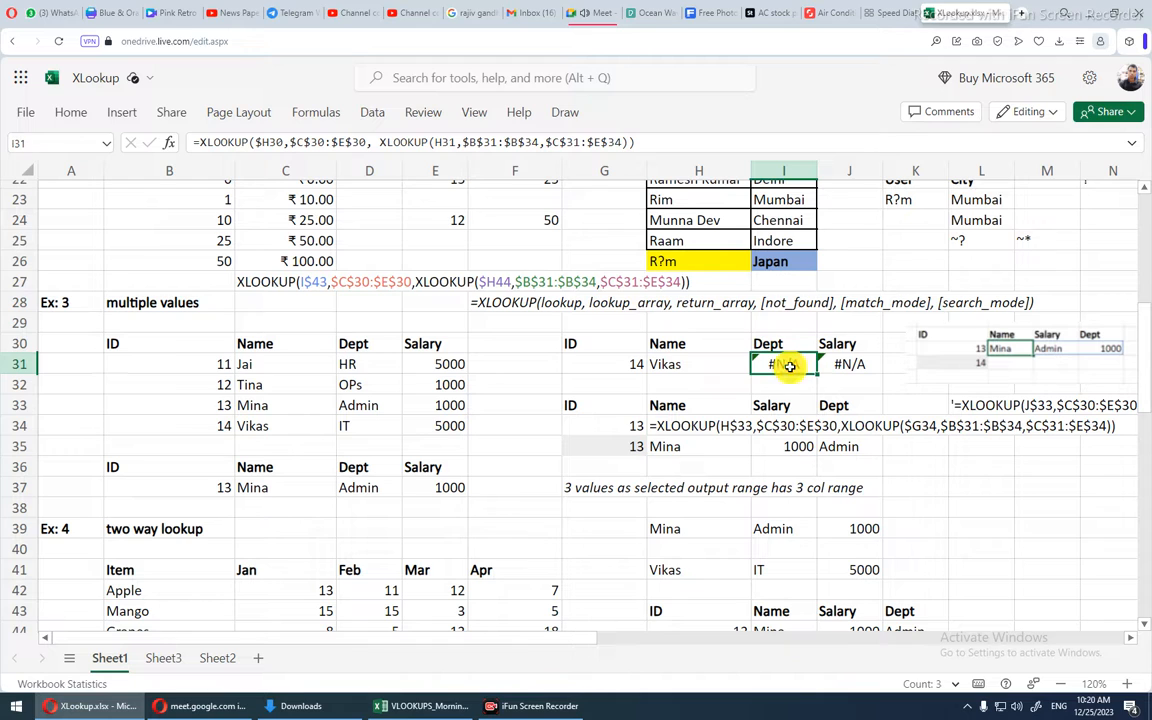
double_click(789, 366)
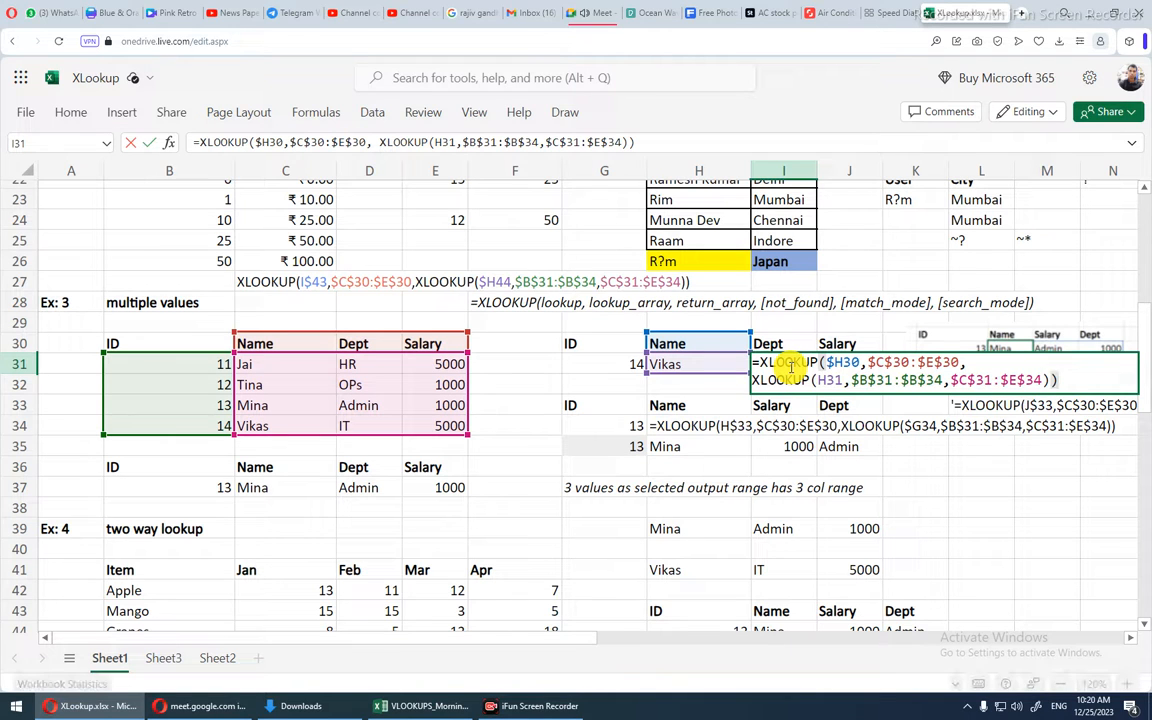
- Change the outer XLOOKUP's lookup value in H31 back to H$30, with only the row locked
left_click(703, 370)
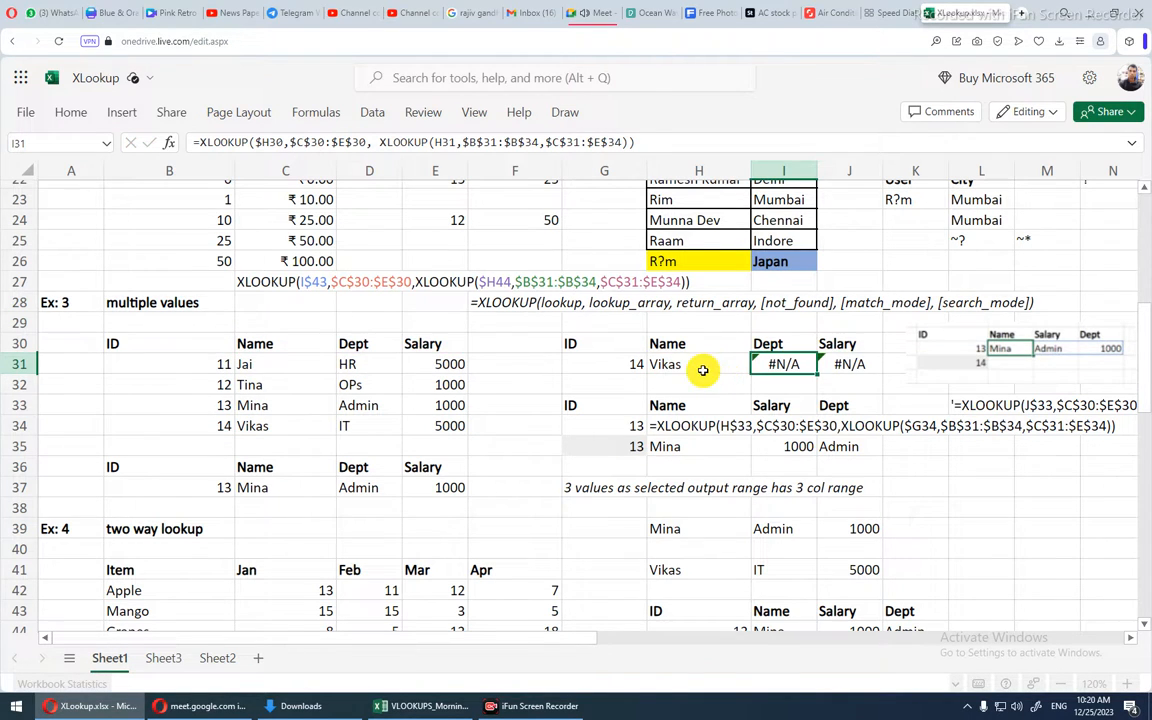
double_click(703, 370)
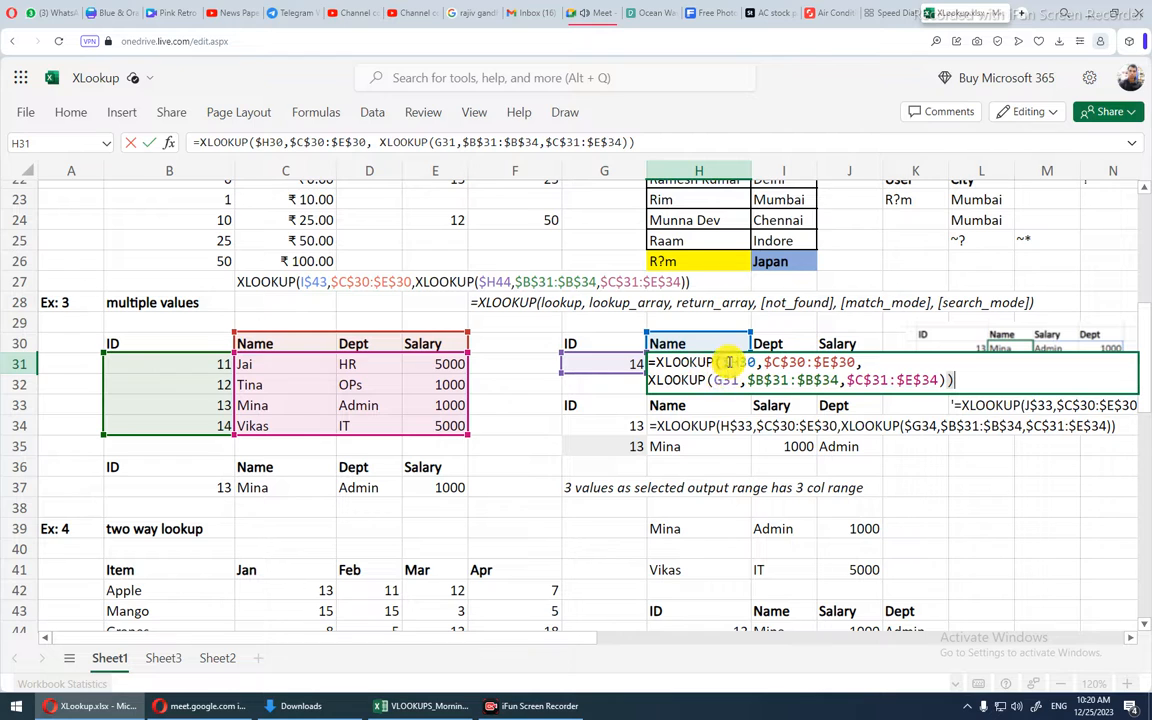
double_click(741, 361)
key("F4")
key("F4")
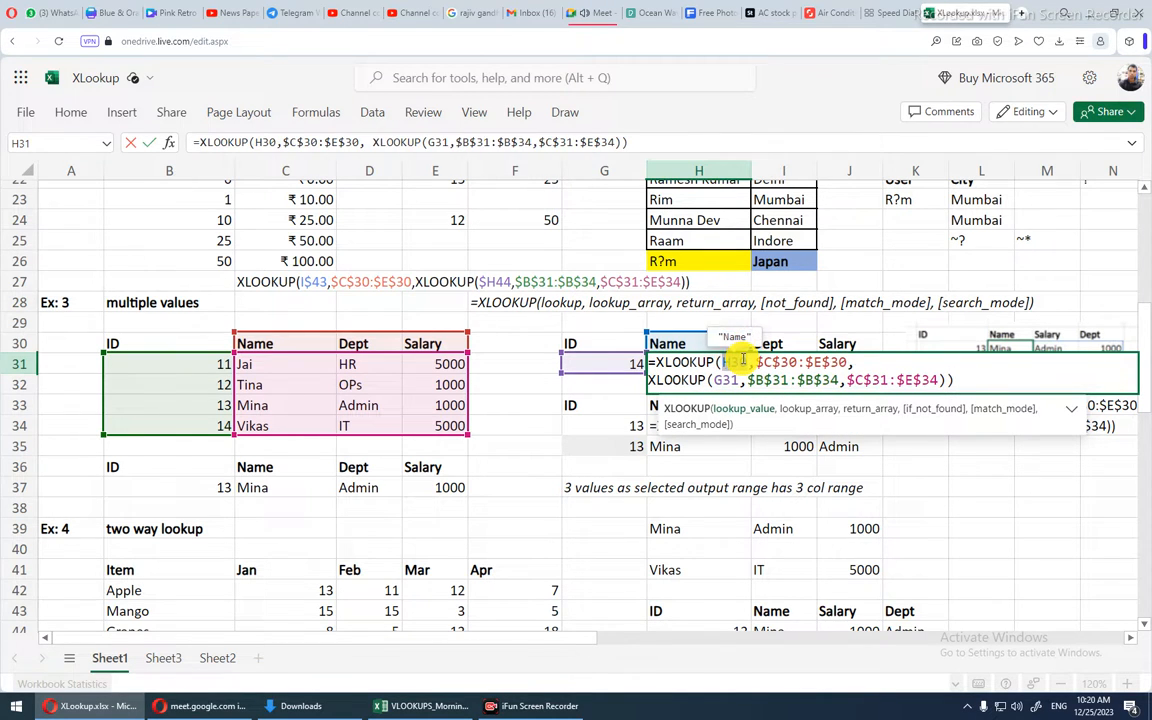
key("F4")
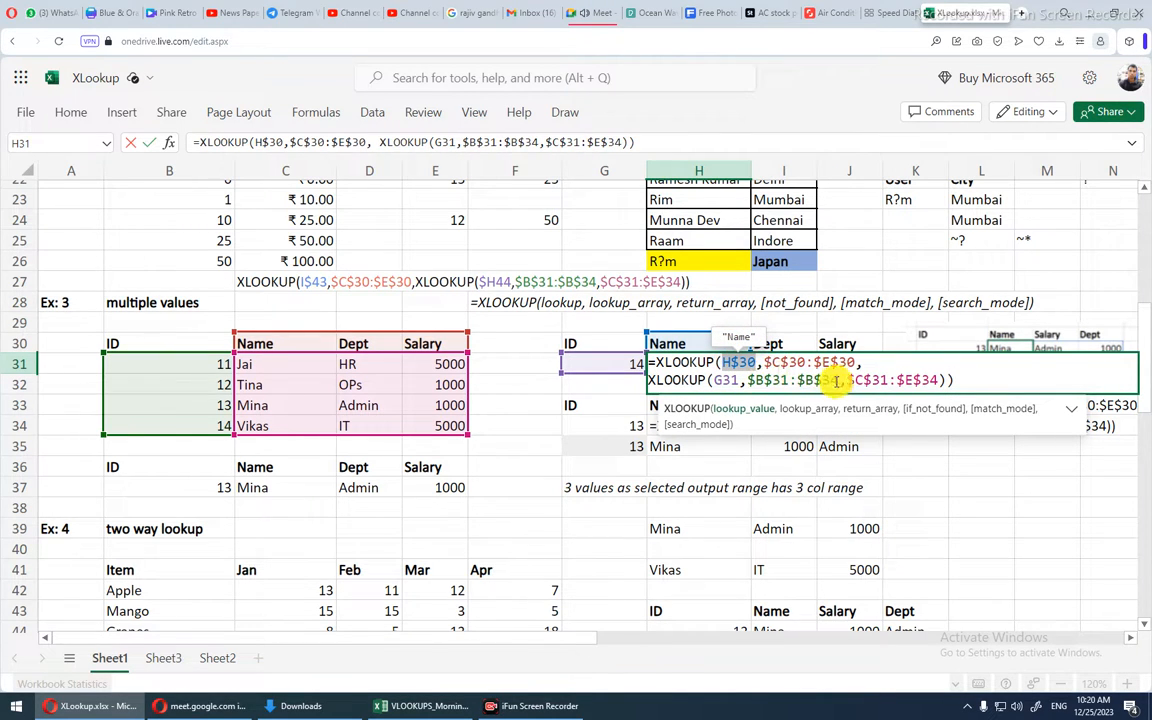
- Lock the column of the inner XLOOKUP's lookup value as $G31 in H31 and fill the formula across to J31
double_click(728, 380)
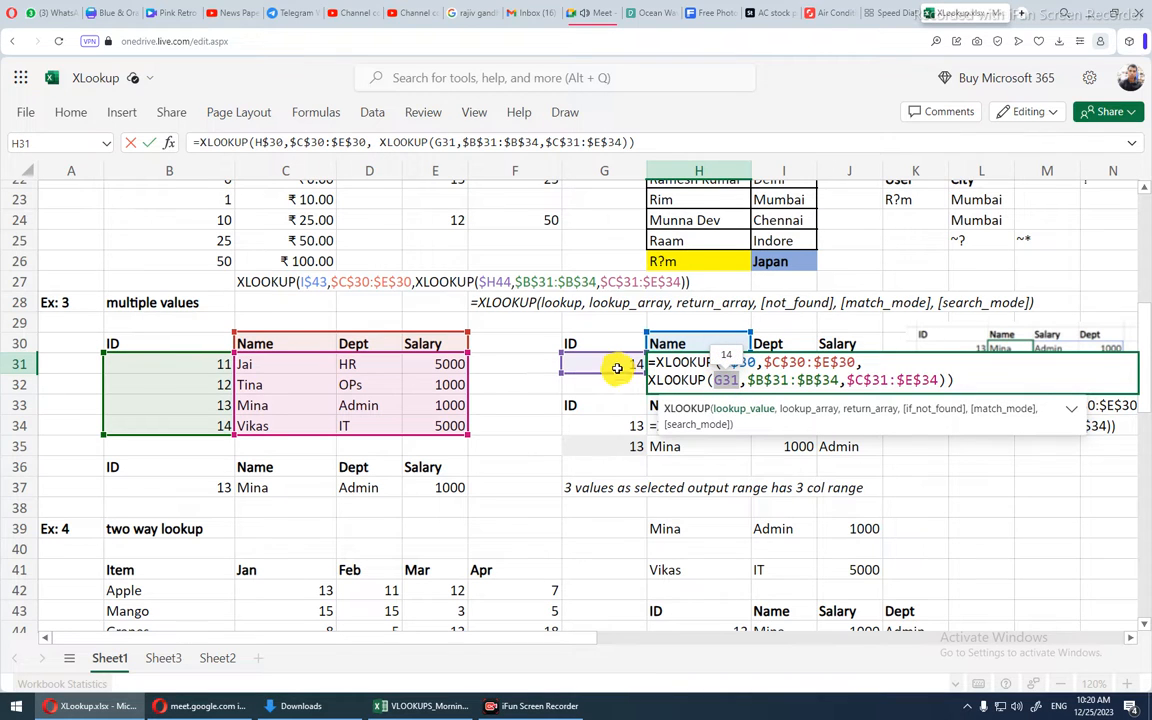
key("F4")
key("F4")
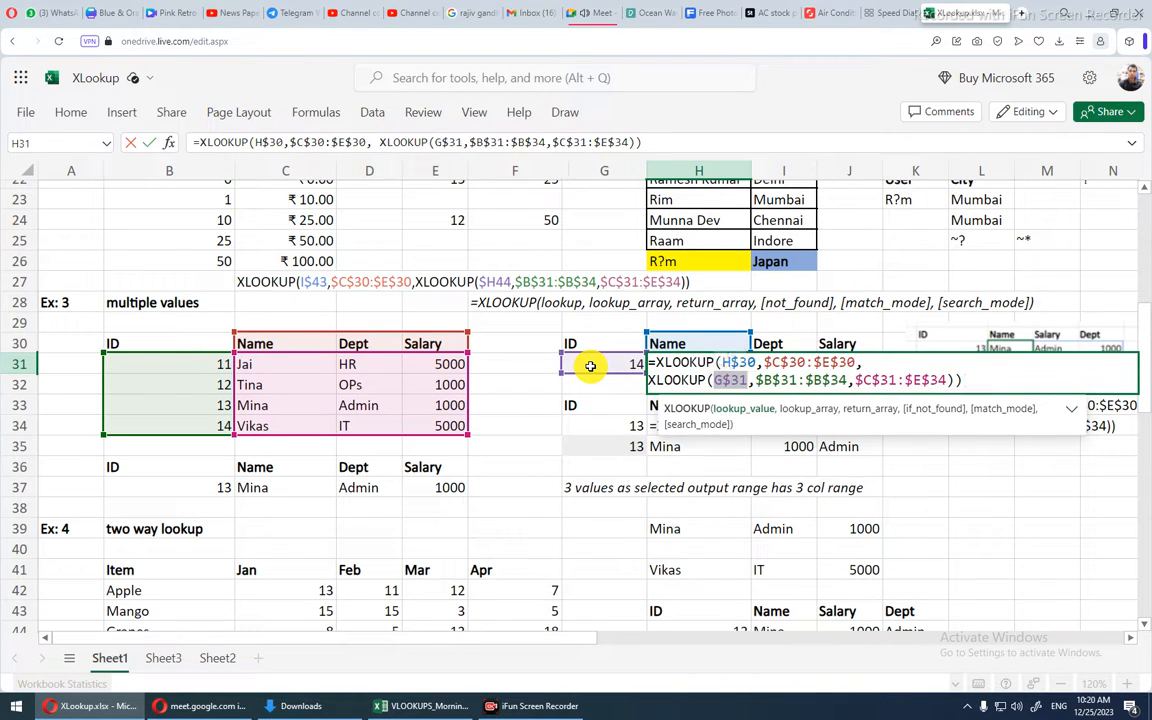
key("F4")
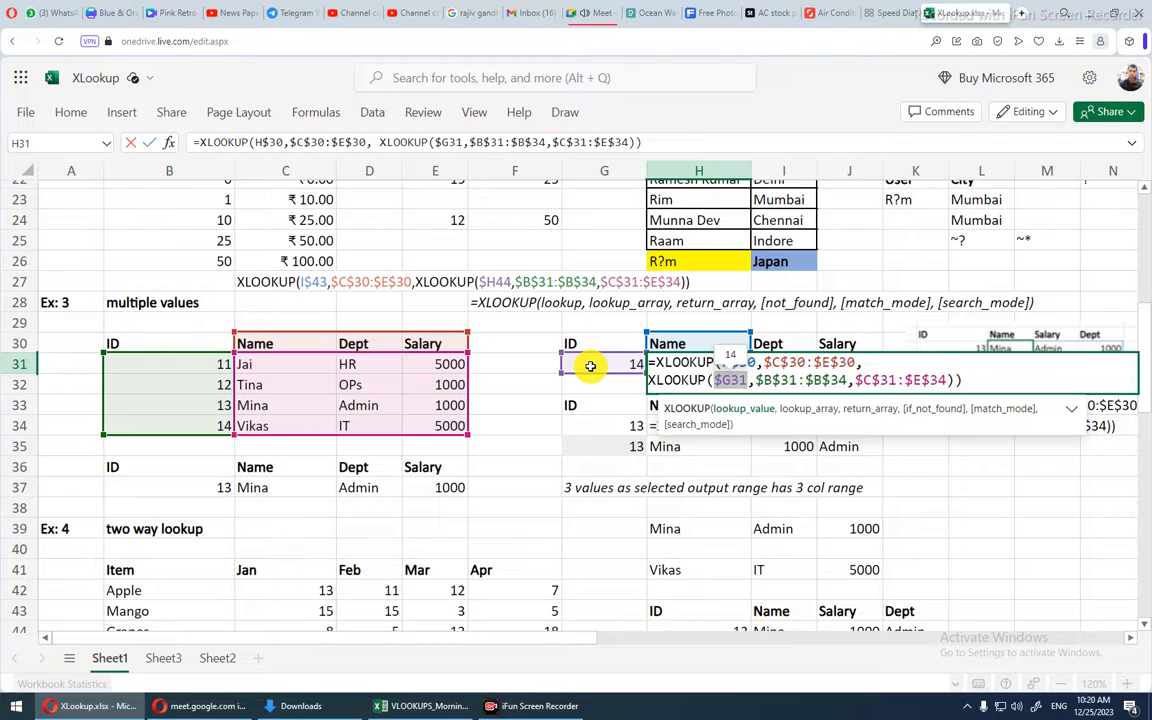
key("Return")
left_click(729, 371)
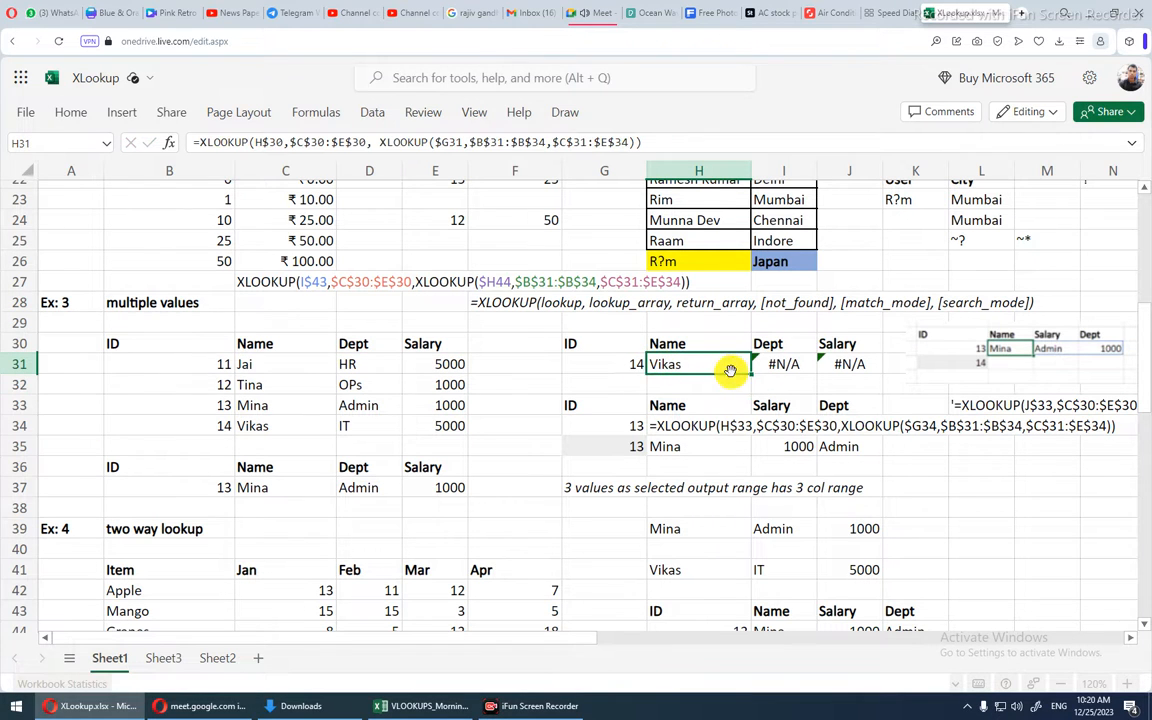
left_click_drag(751, 375, 868, 367)
- Swap the output headers by entering Salary in I30 and Dept in J30 to test the lookup
left_click(798, 344)
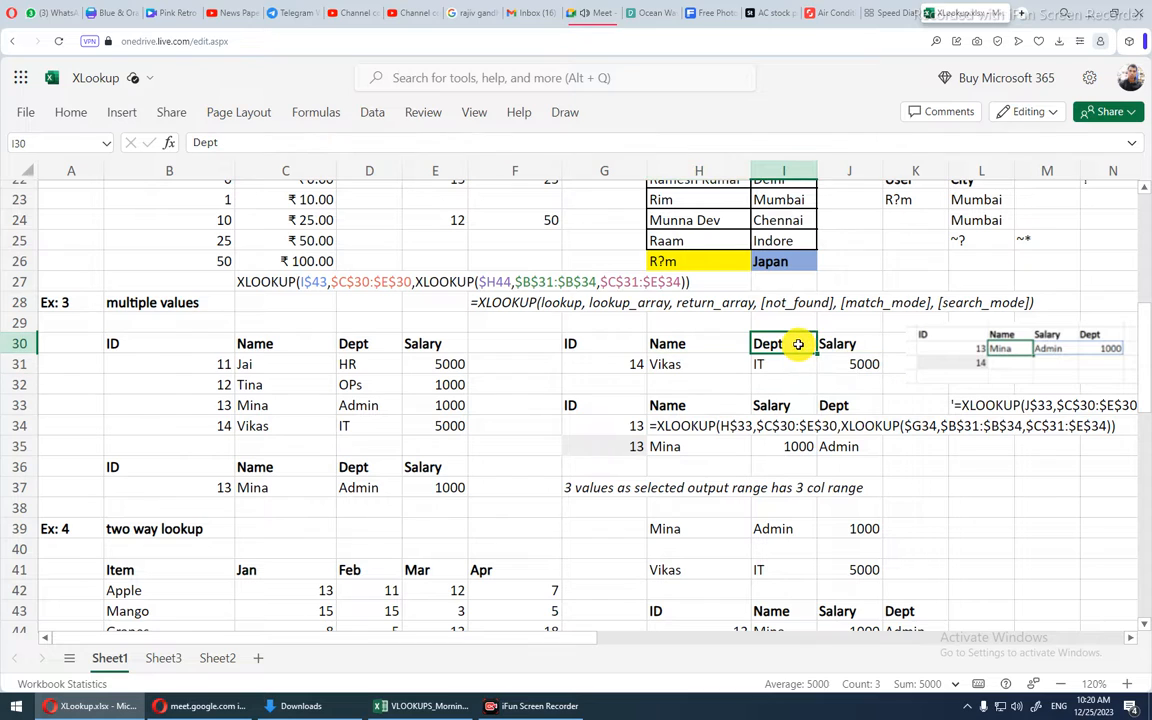
type("Salary")
key("Return")
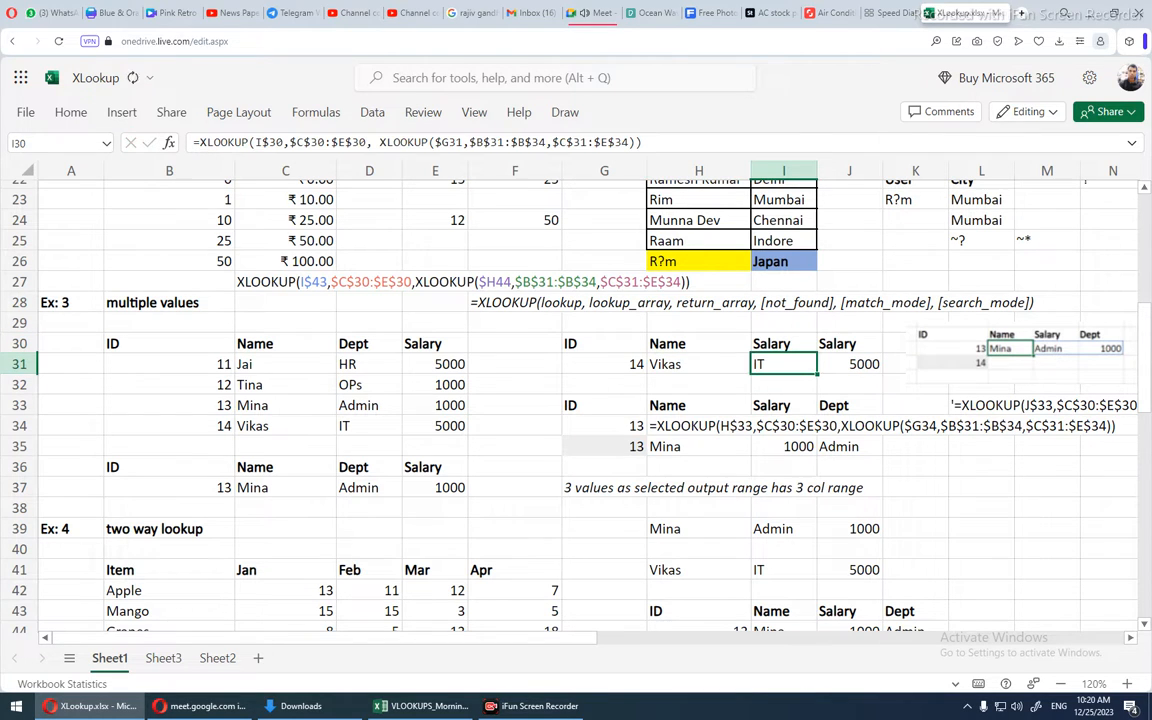
key("Up")
key("Right")
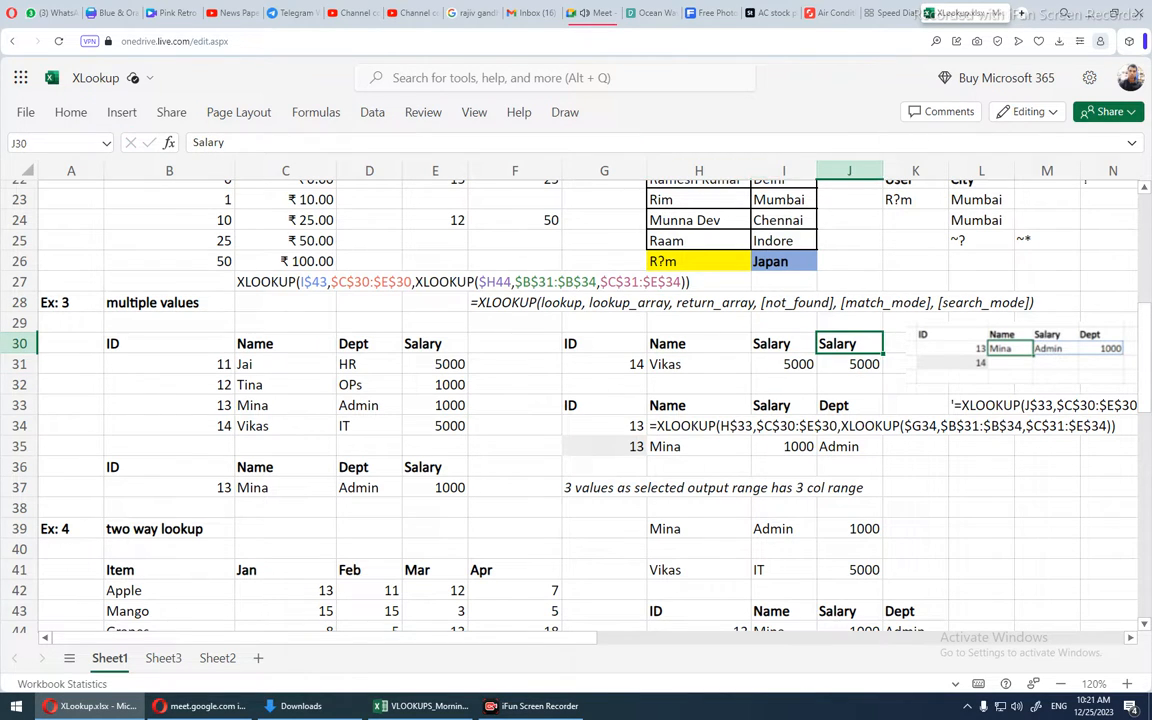
type("D")
key("Return")
key("Up")
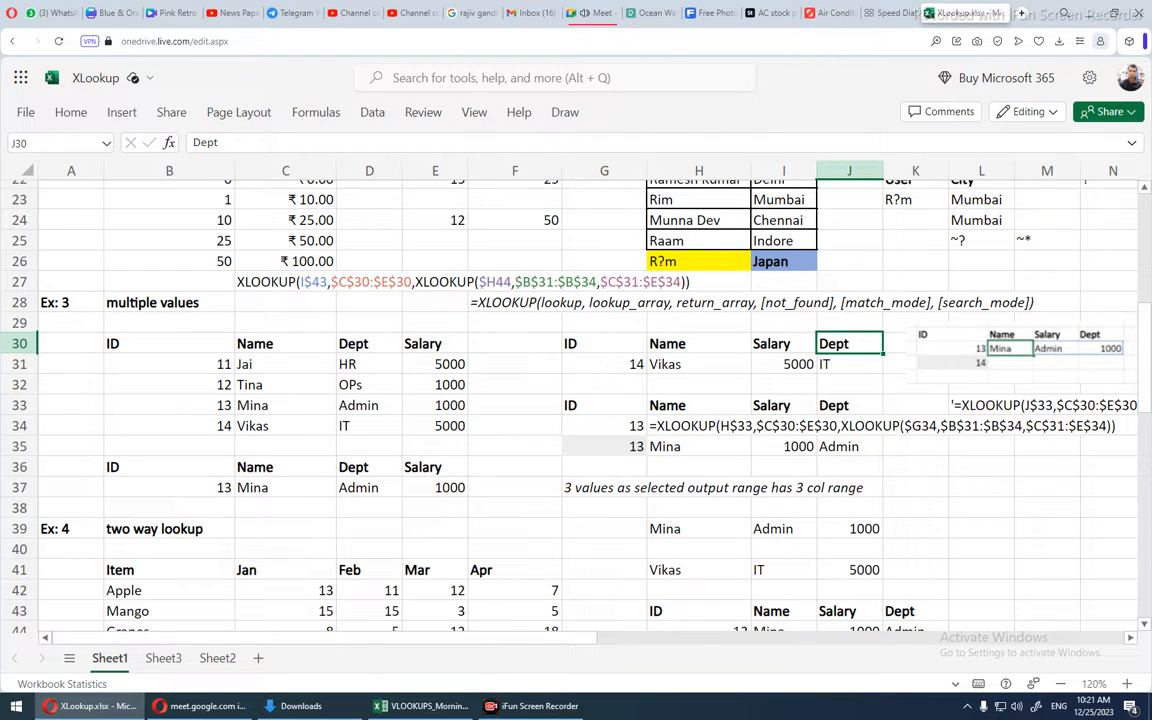
- Enter Delhi as the I30 header to test a heading that the source table lacks
key("Left")
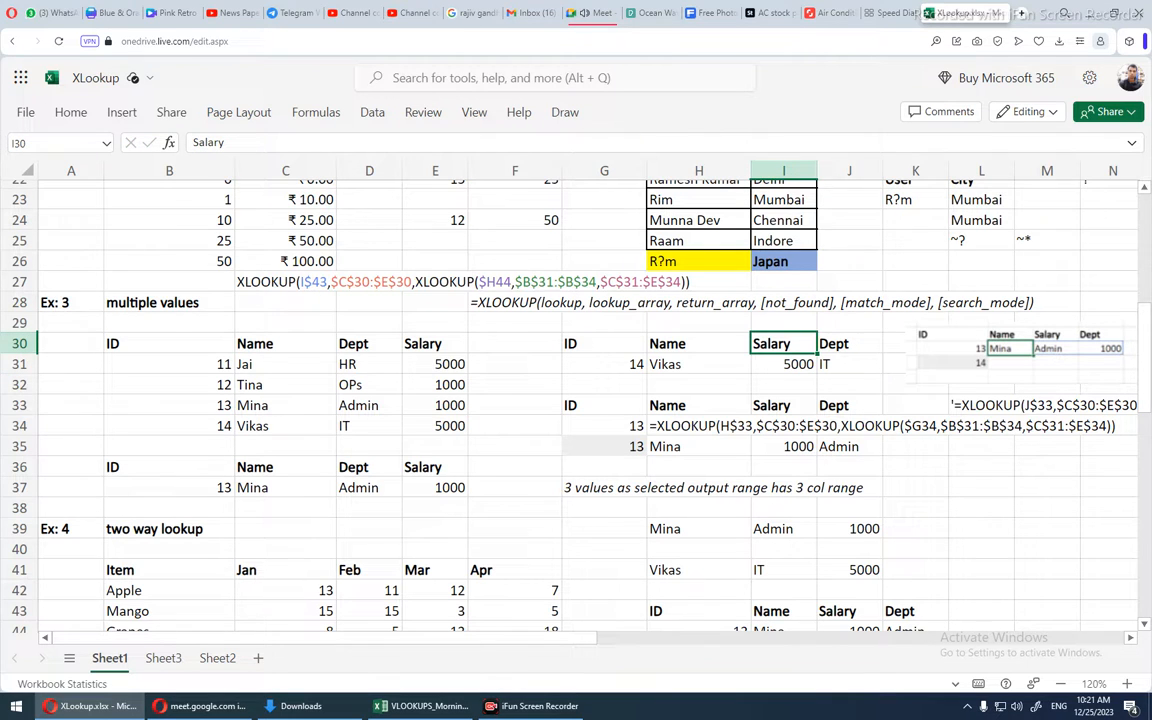
type("delhi")
key("Right")
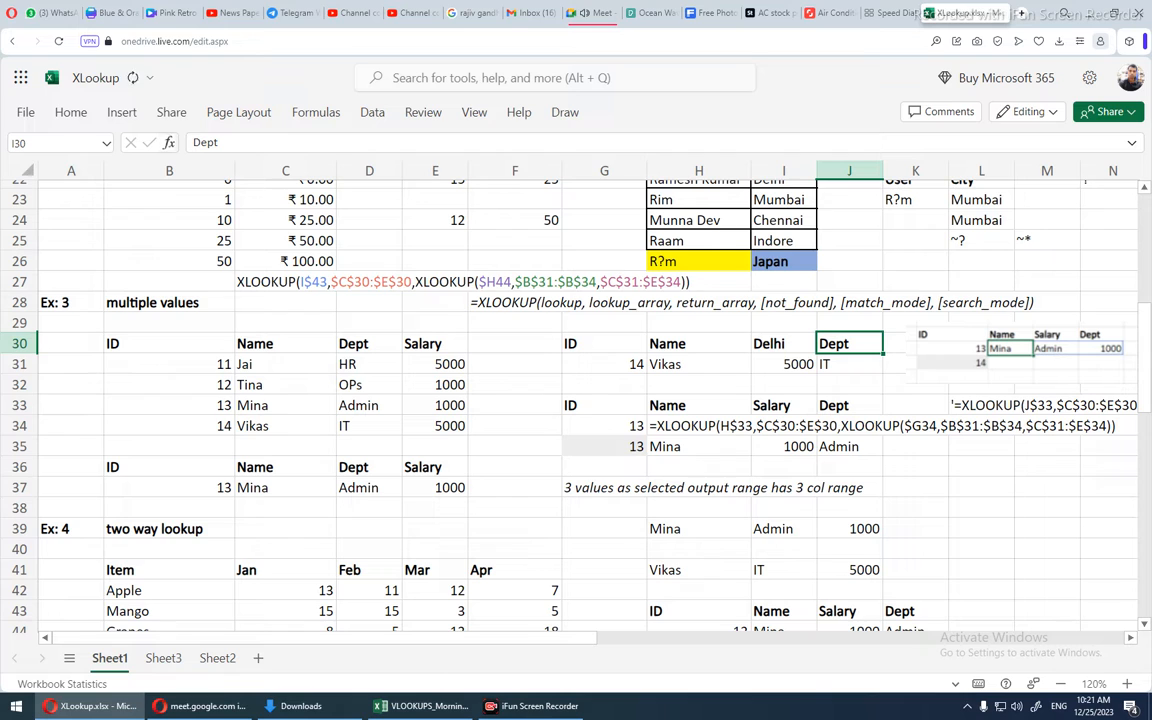
- Change the output headers back to dept in I30 and Salary in J30
key("Left")
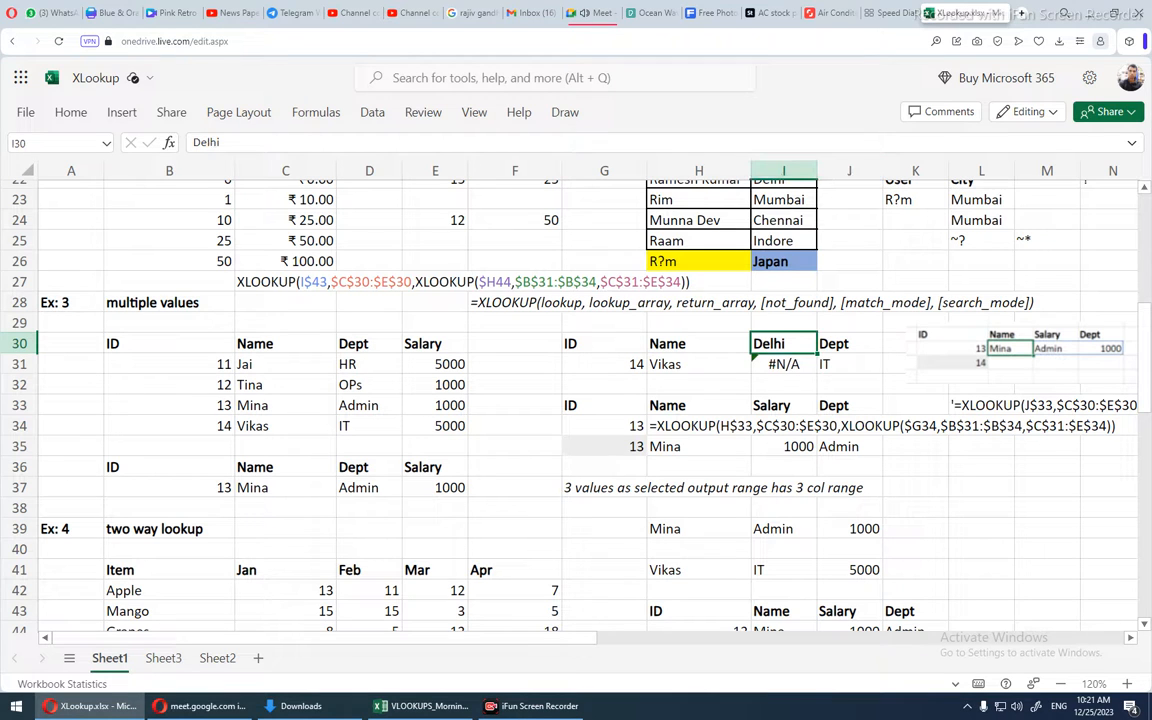
type("del")
key("BackSpace")
key("BackSpace")
type("p")
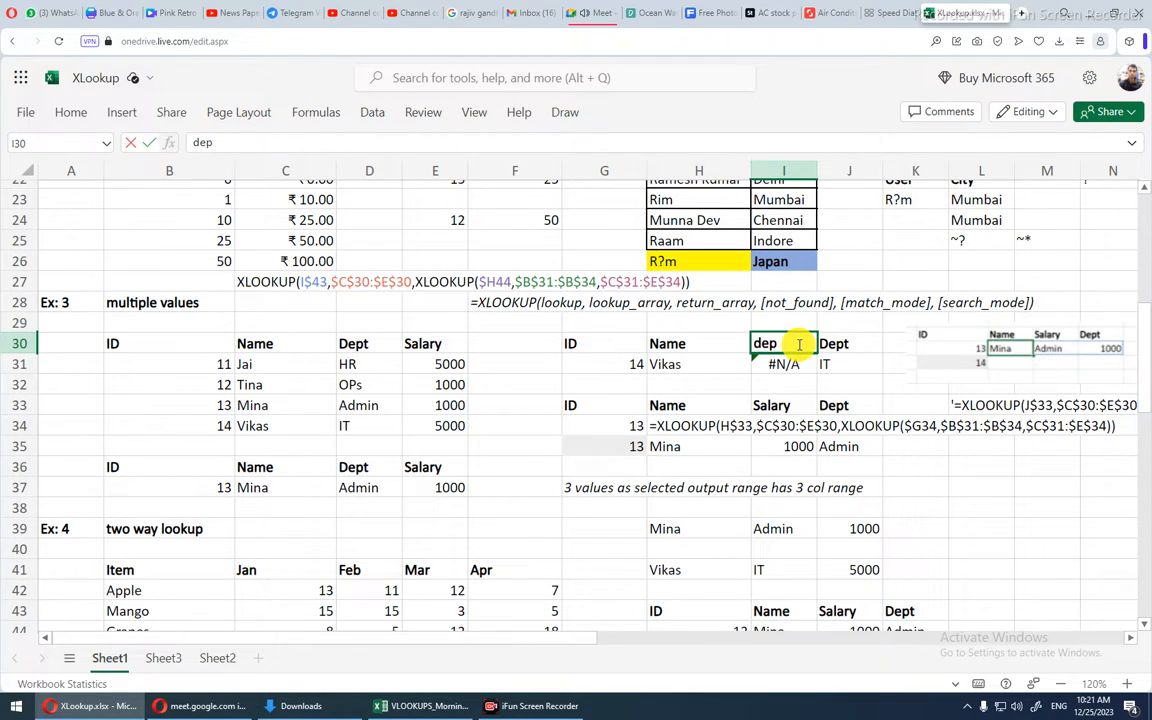
type("t")
key("Right")
type("sal")
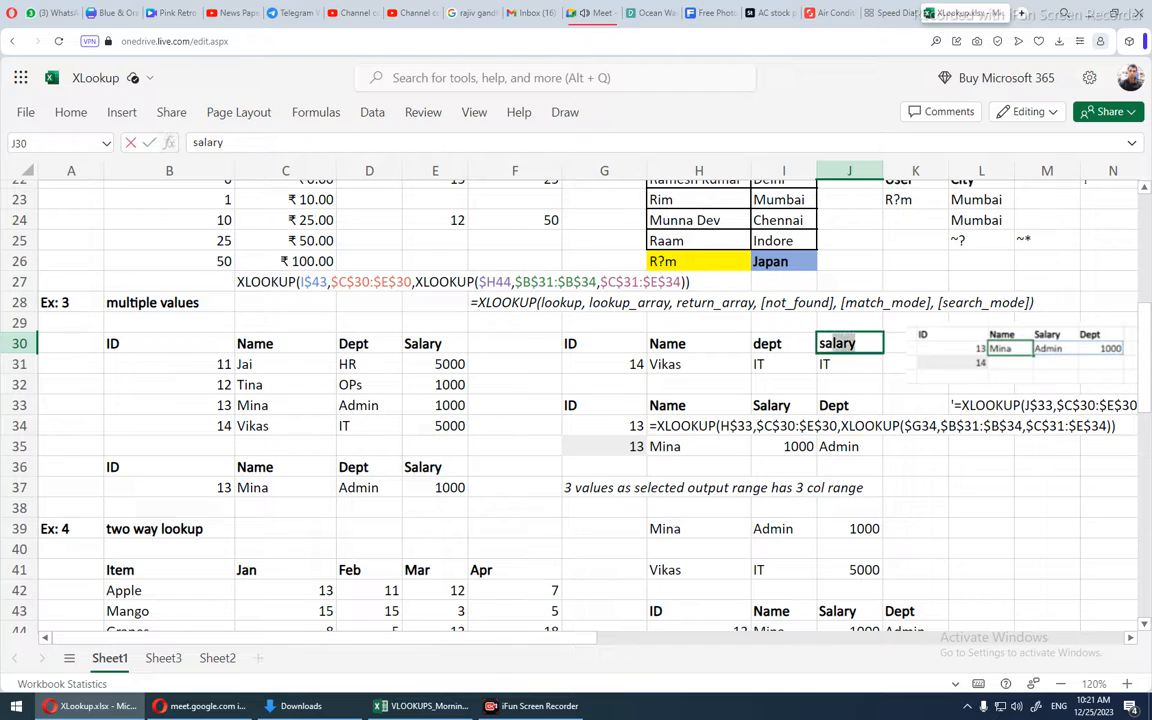
key("Return")
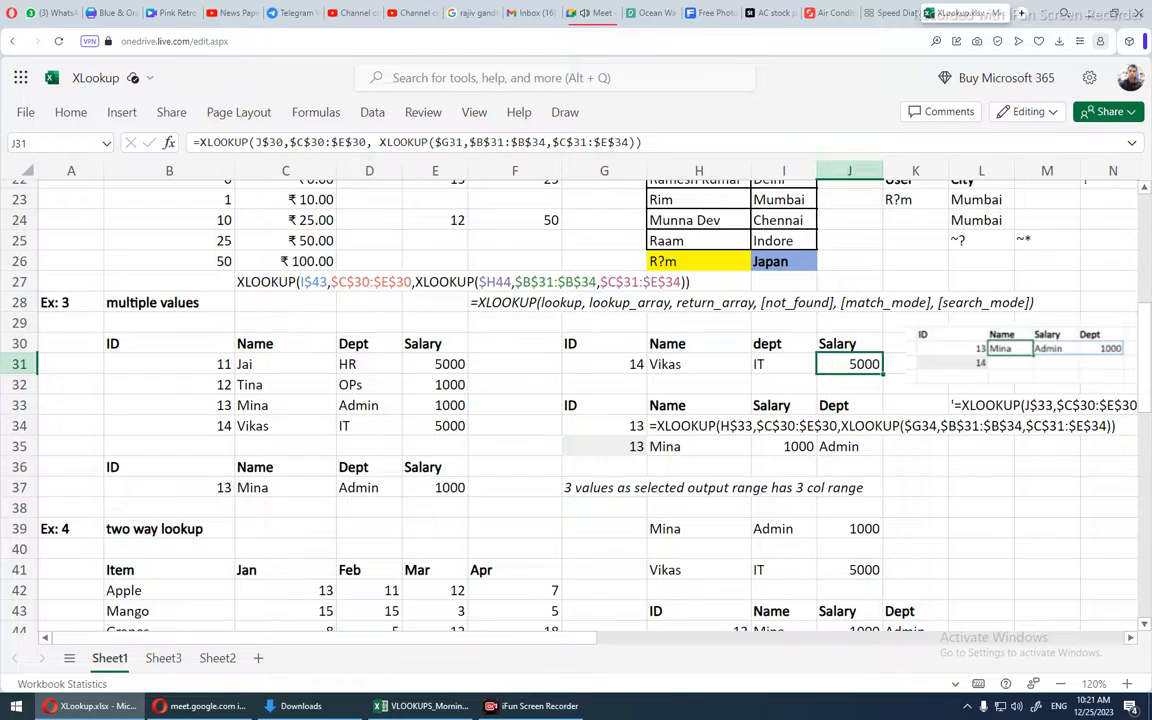
- Examine the single-formula XLOOKUP result in B36:E37 and compare its headers with the output headers in H30:J30
scroll(576, 400, "down", 3)
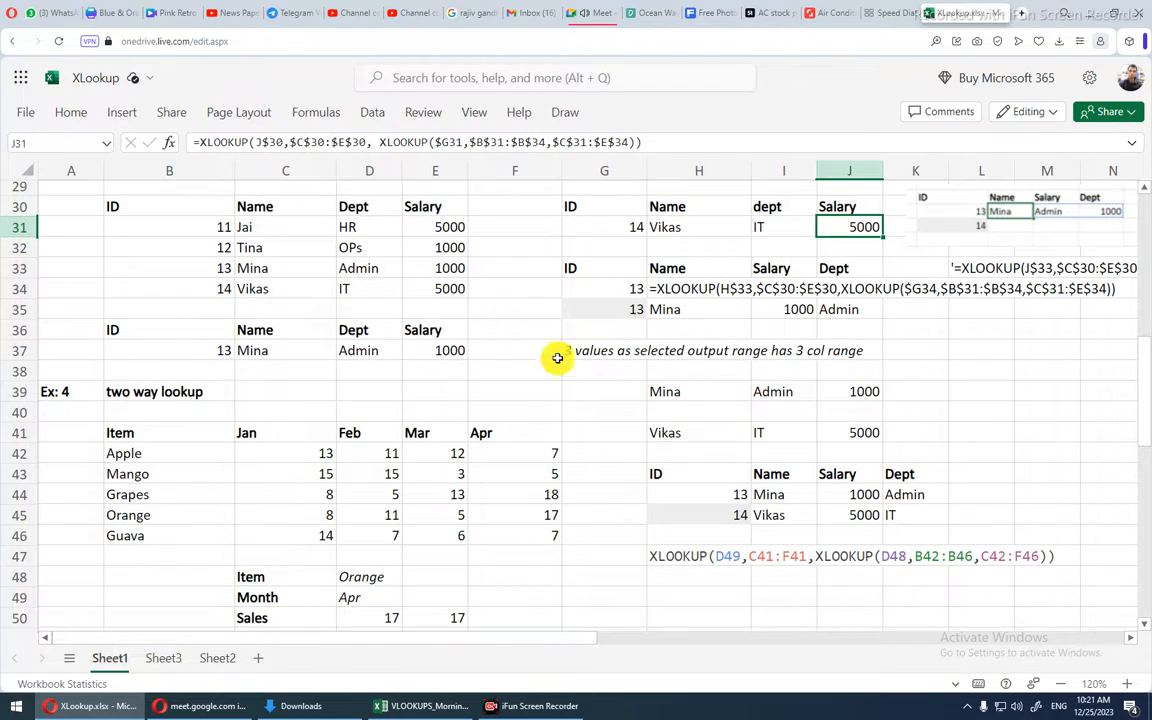
left_click_drag(121, 329, 447, 357)
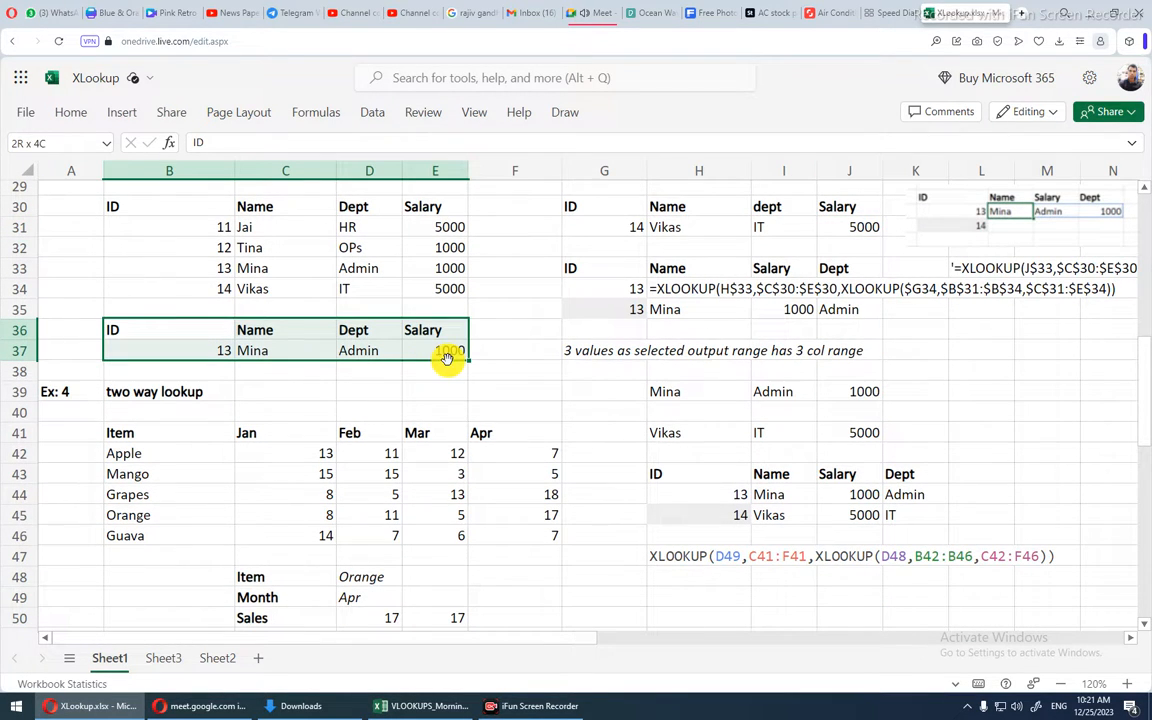
left_click(273, 355)
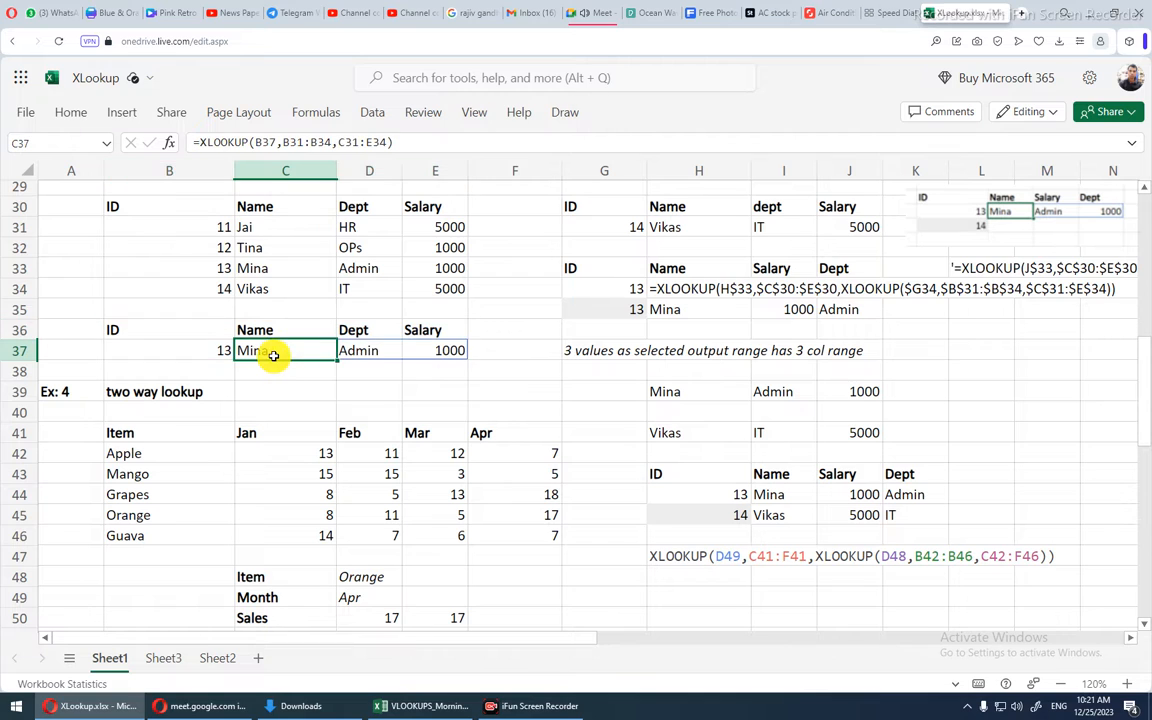
double_click(370, 350)
left_click(455, 352)
left_click(452, 389)
scroll(452, 400, "up", 3)
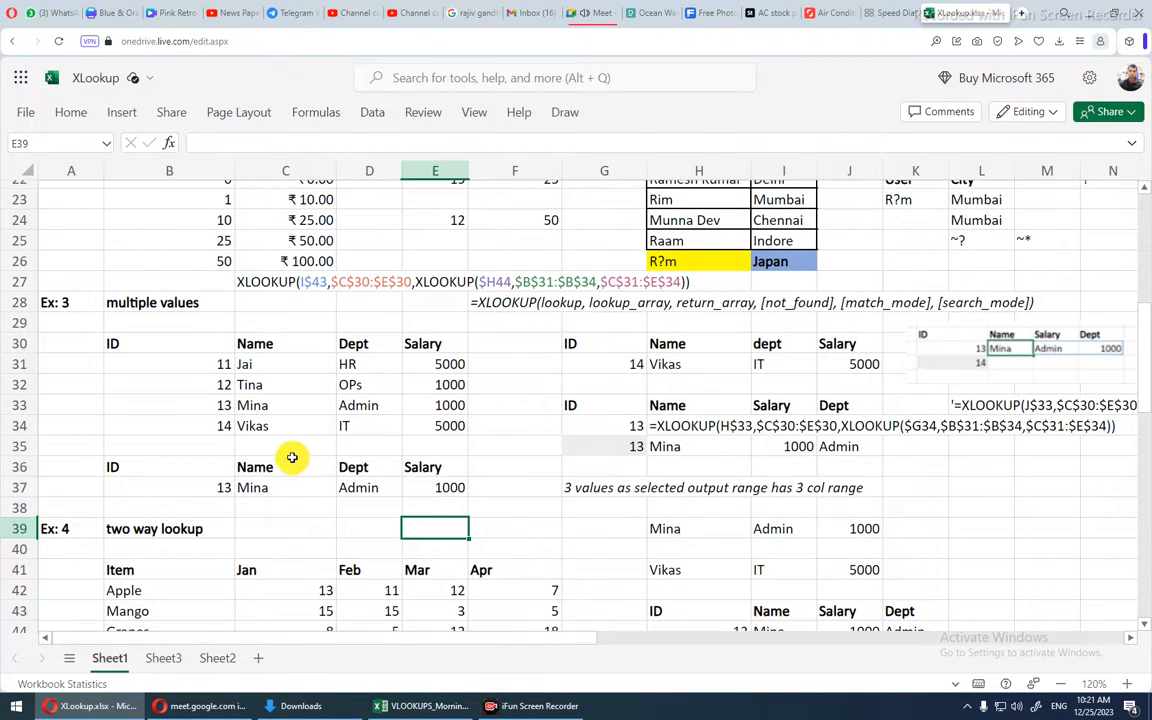
left_click_drag(260, 468, 411, 470)
left_click(411, 470)
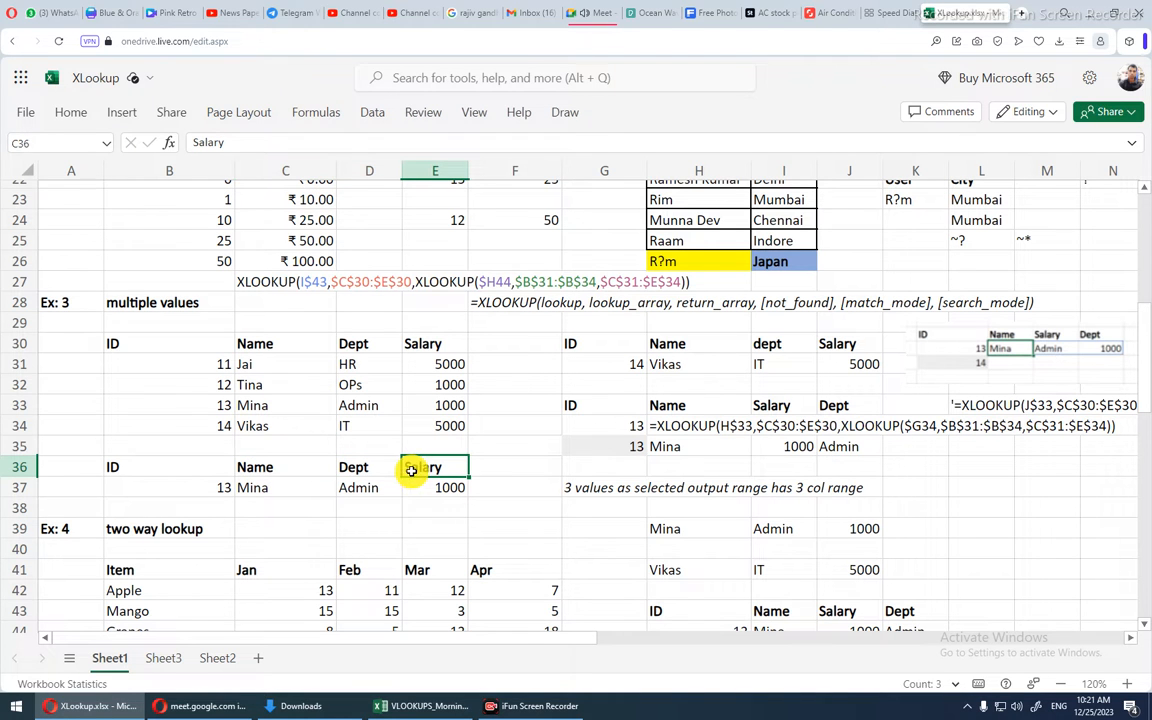
left_click(723, 345)
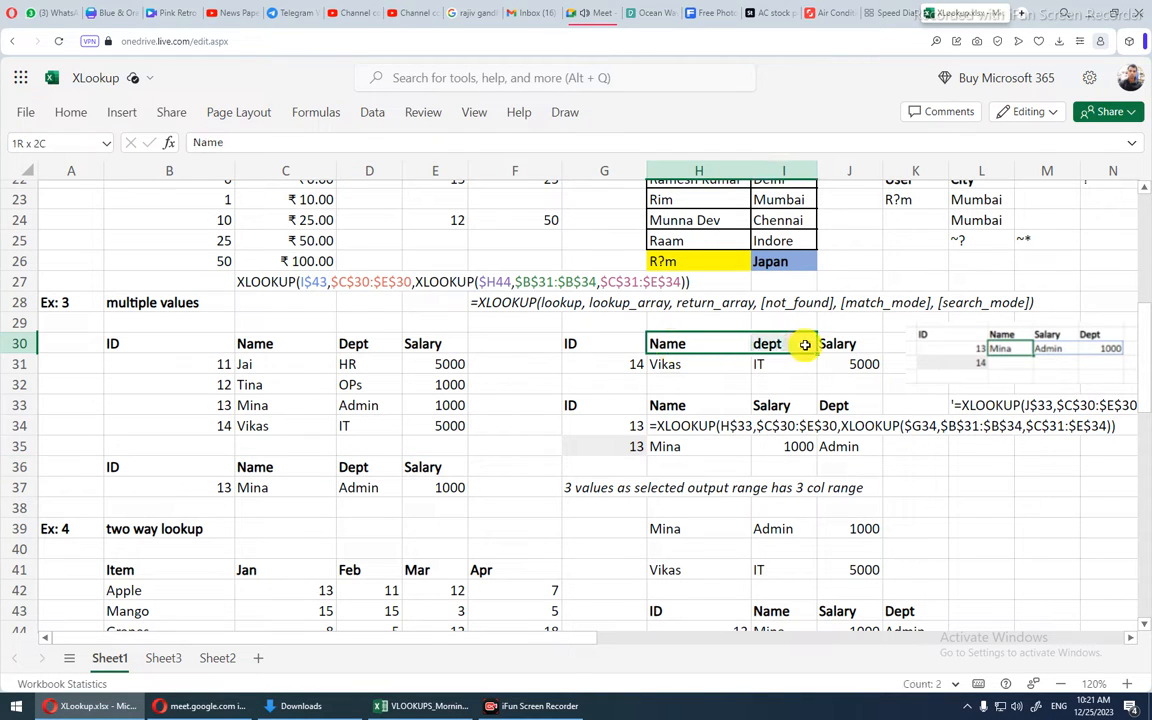
left_click(821, 345)
- Examine the Ex: 4 two way lookup: item names, month headers, sales values and the Sales formula in D50
scroll(685, 435, "down", 4)
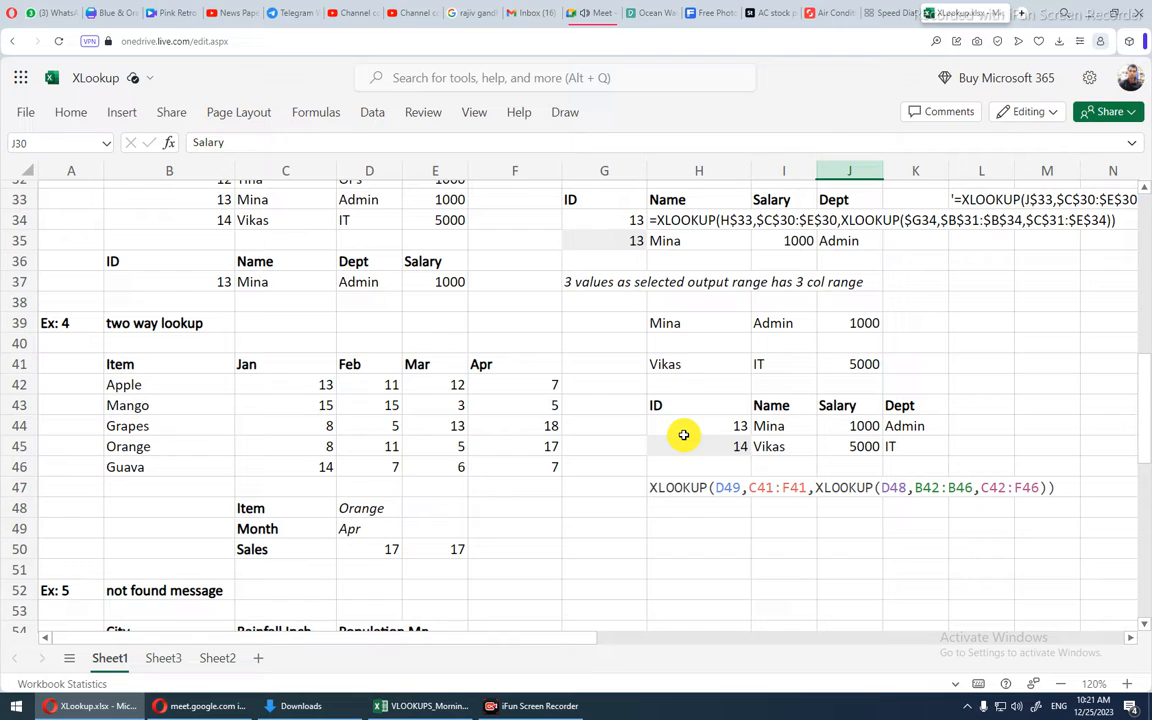
left_click(155, 377)
left_click_drag(155, 374, 532, 465)
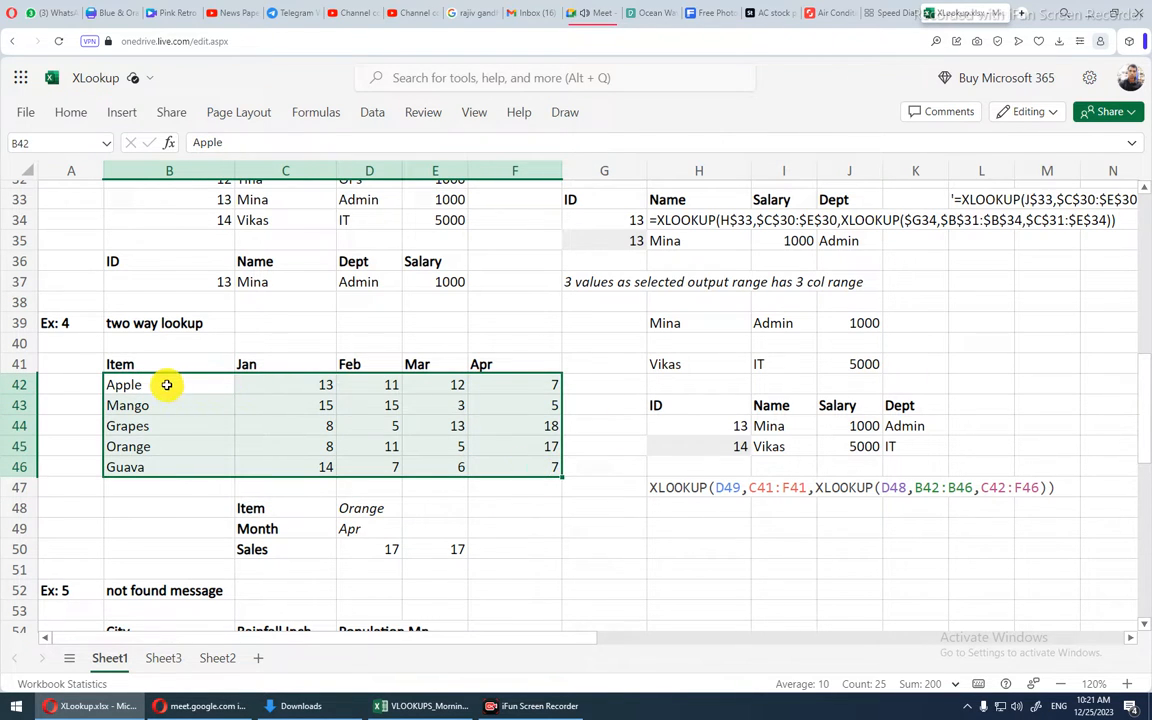
left_click_drag(167, 386, 162, 460)
left_click_drag(260, 378, 571, 375)
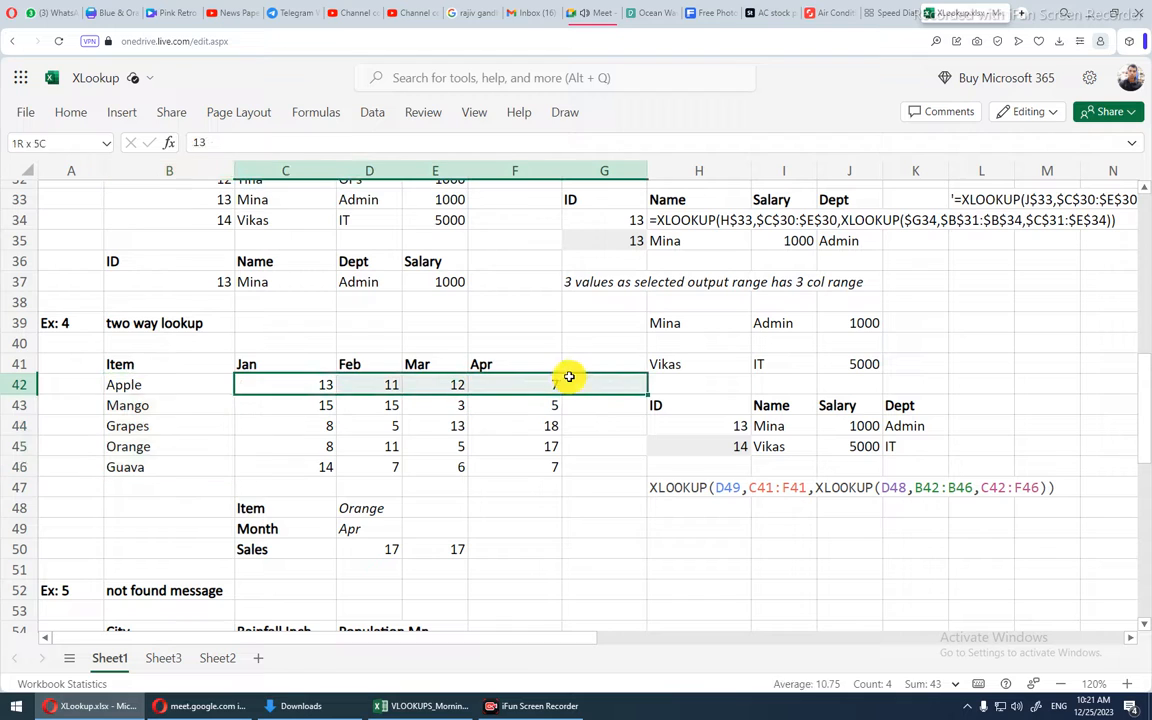
left_click(279, 364)
left_click_drag(279, 364, 530, 362)
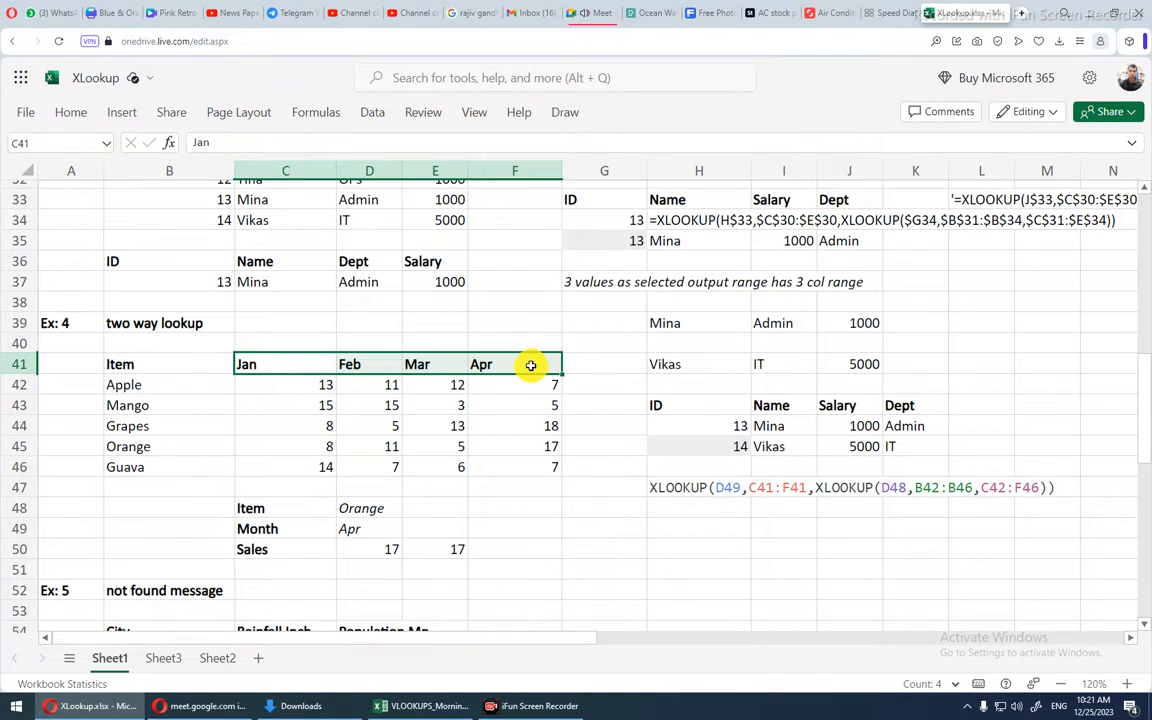
left_click_drag(257, 507, 352, 541)
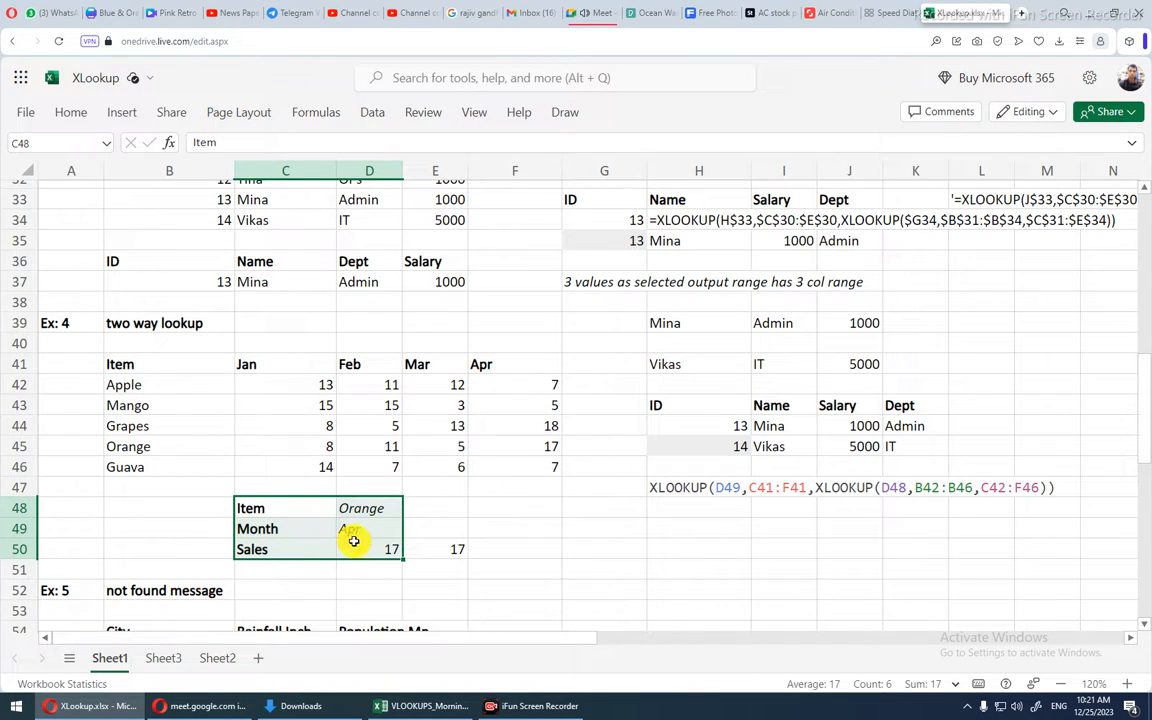
left_click(356, 549)
left_click_drag(240, 508, 330, 547)
left_click(352, 548)
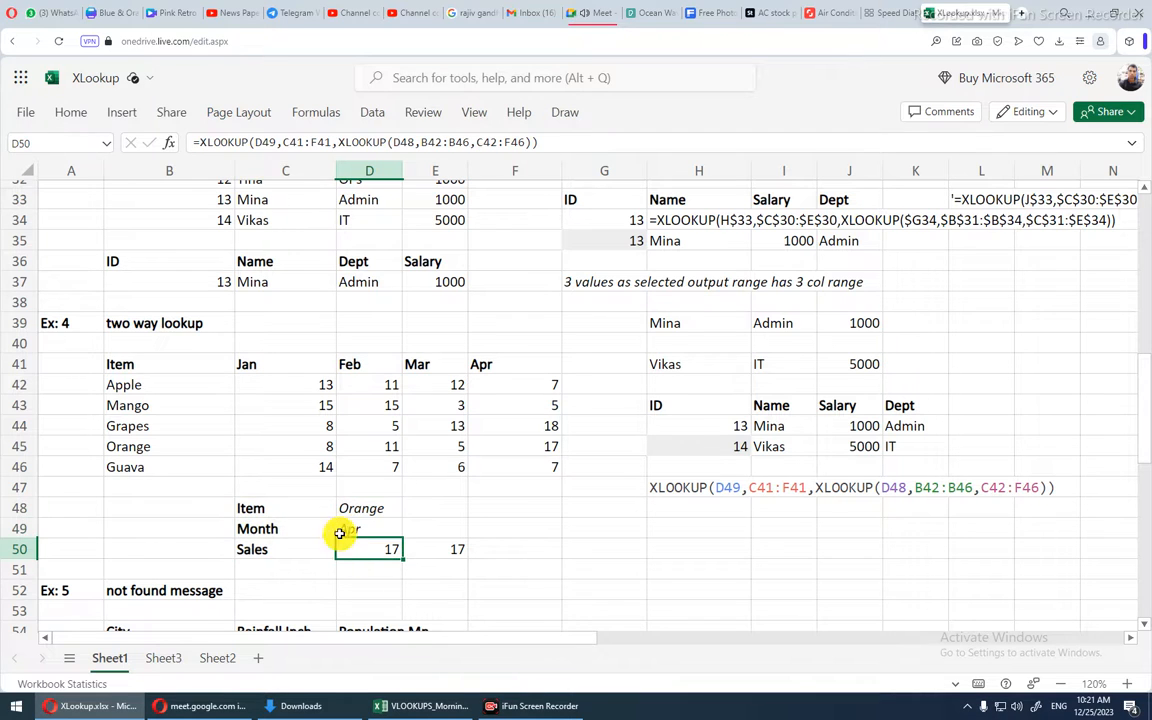
left_click_drag(260, 522, 358, 551)
left_click_drag(262, 507, 368, 548)
key("ctrl+c")
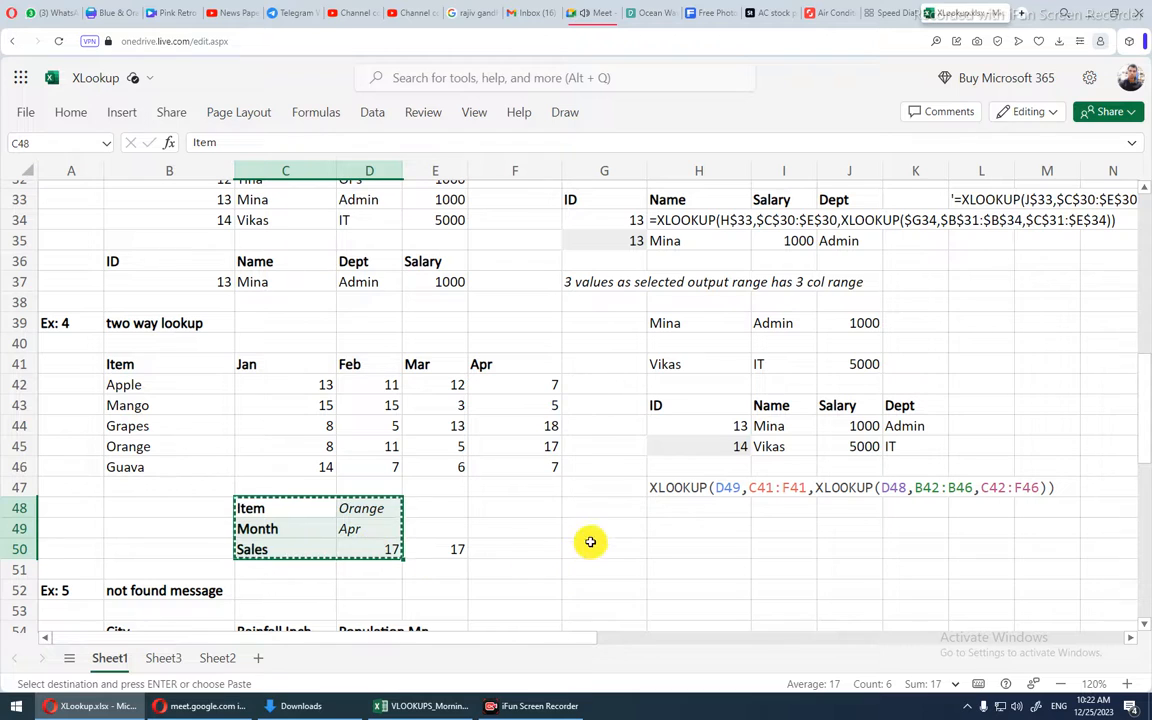
left_click(594, 530)
double_click(594, 530)
left_click(594, 571)
double_click(592, 526)
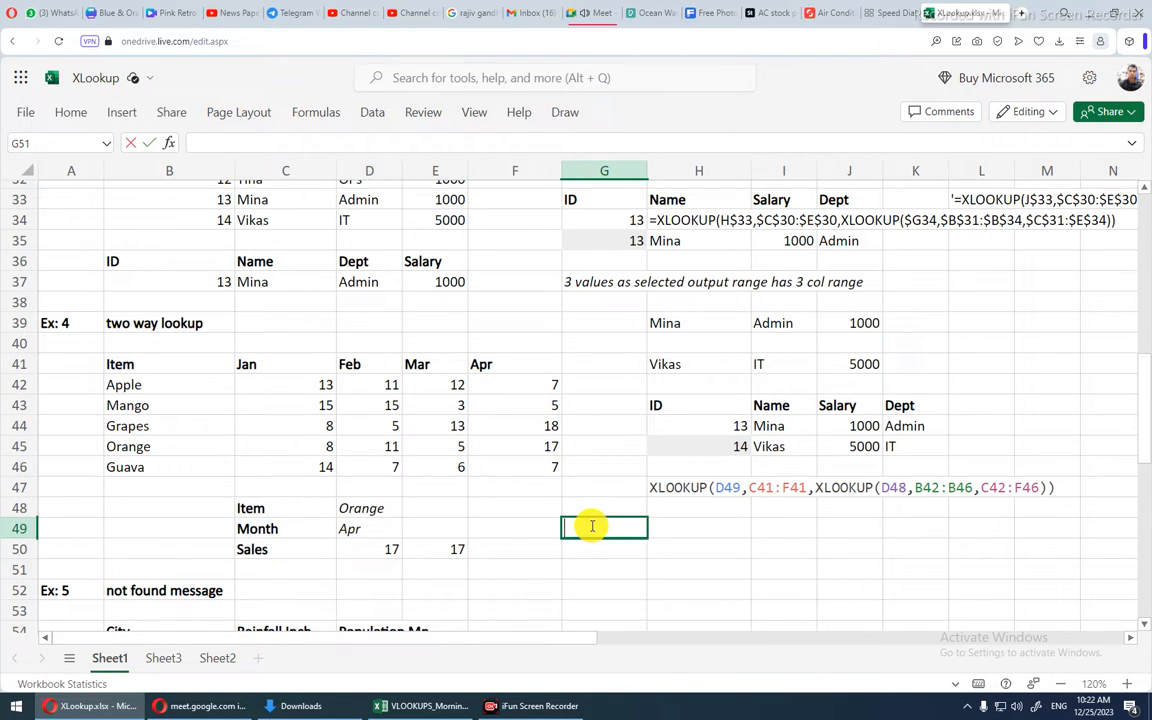
left_click(594, 546)
left_click(586, 531)
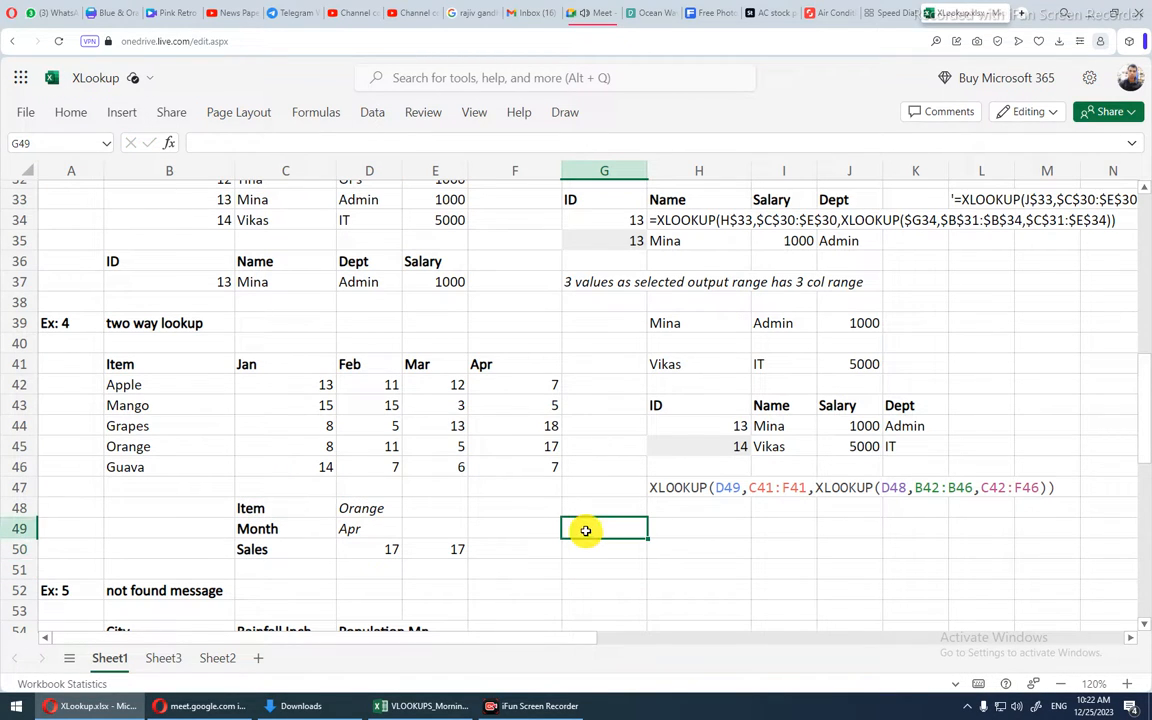
- Copy the Item, Month and Sales block C48:D50 to G49 and check the pasted formula in H51
left_click_drag(283, 512, 357, 548)
left_click(326, 546)
key("ctrl+c")
left_click(576, 527)
key("ctrl+v")
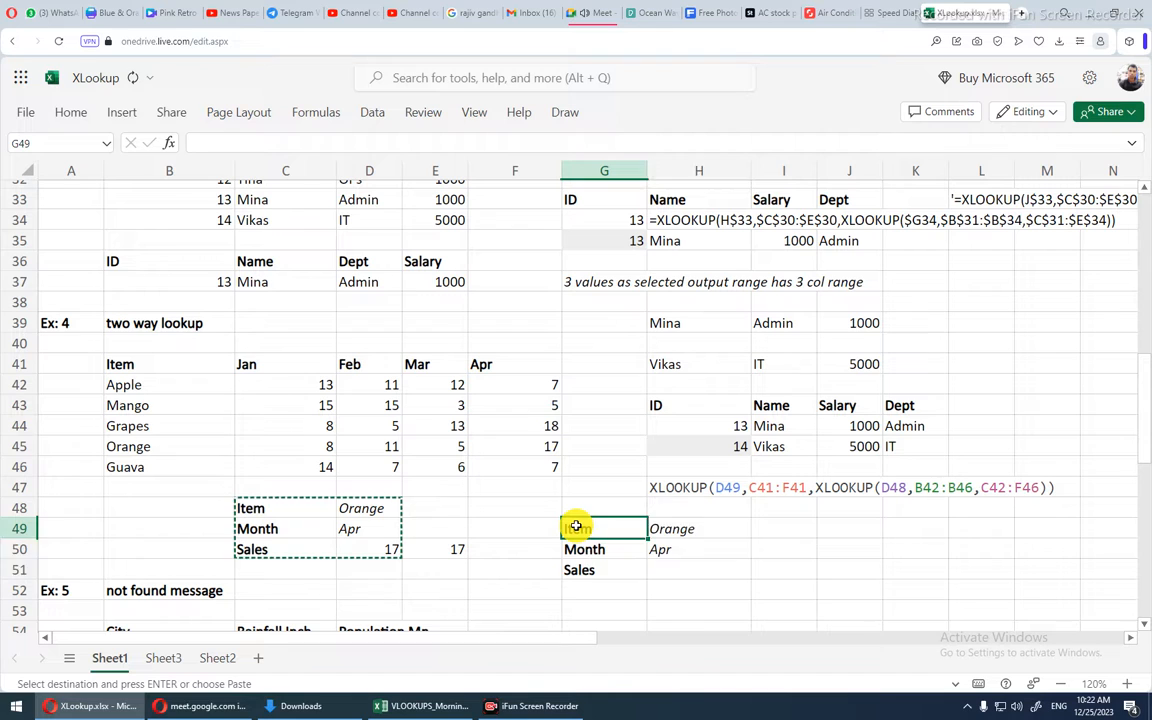
left_click(689, 570)
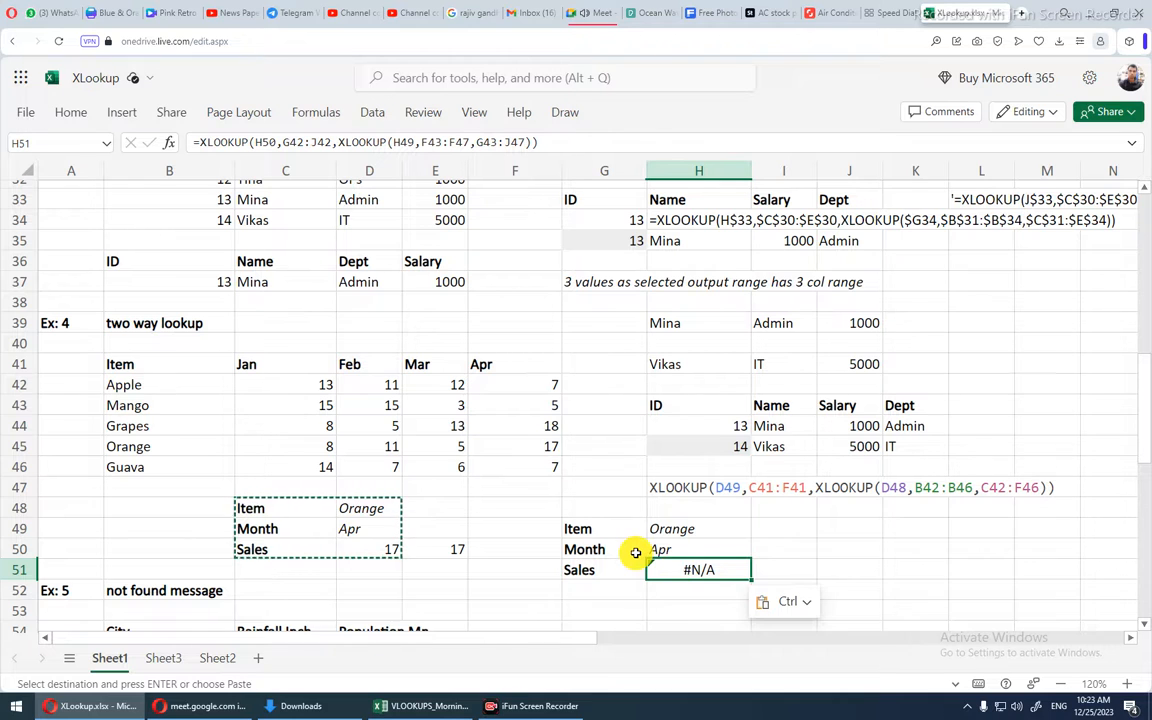
- Clear the nested XLOOKUP formulas from H31:J31 beside the ID in G31
scroll(635, 553, "up", 3)
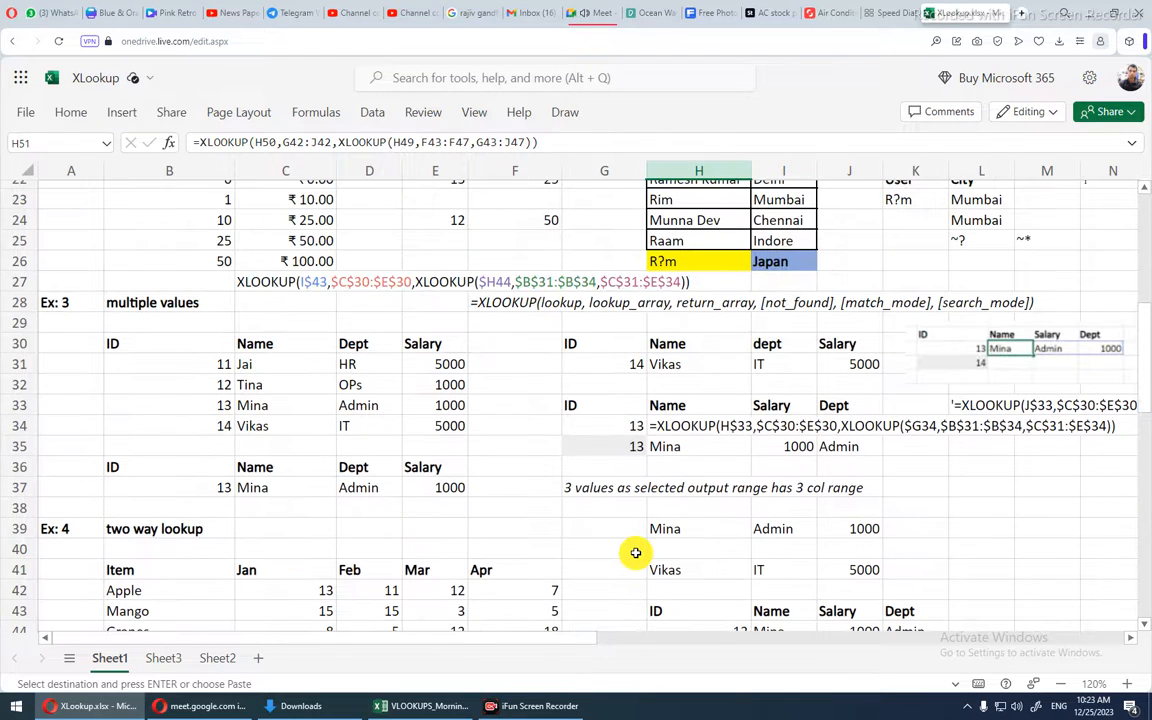
left_click(658, 361)
left_click_drag(658, 361, 886, 363)
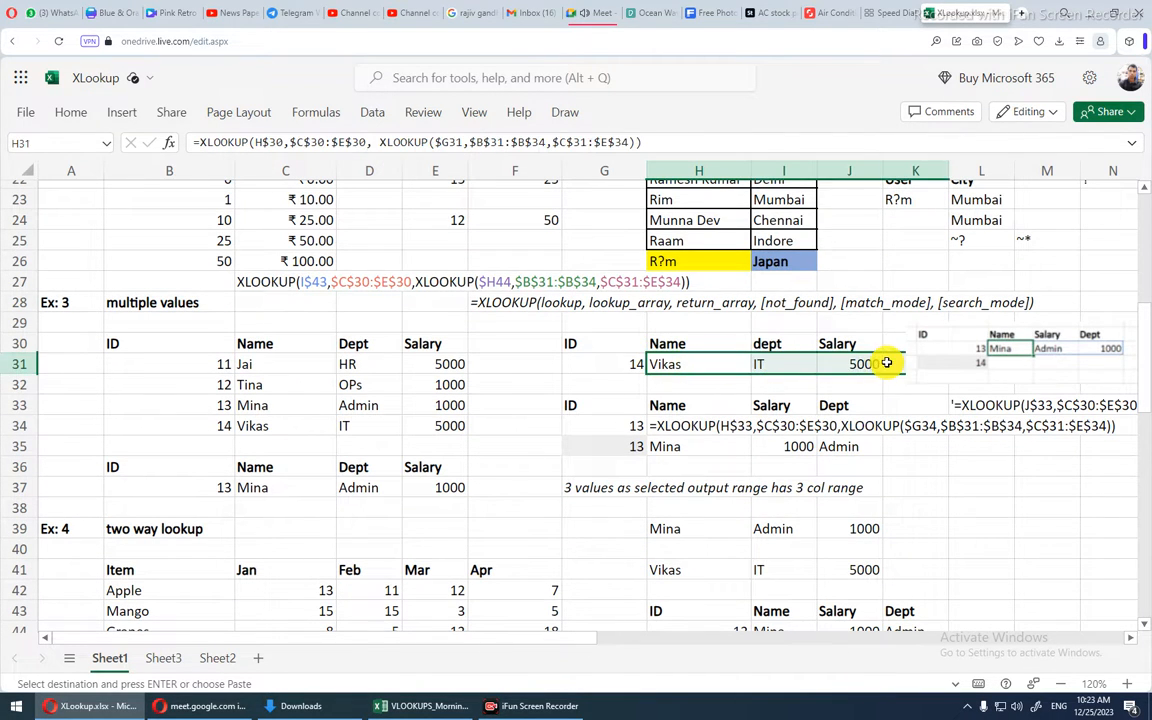
key("Delete")
key("Left")
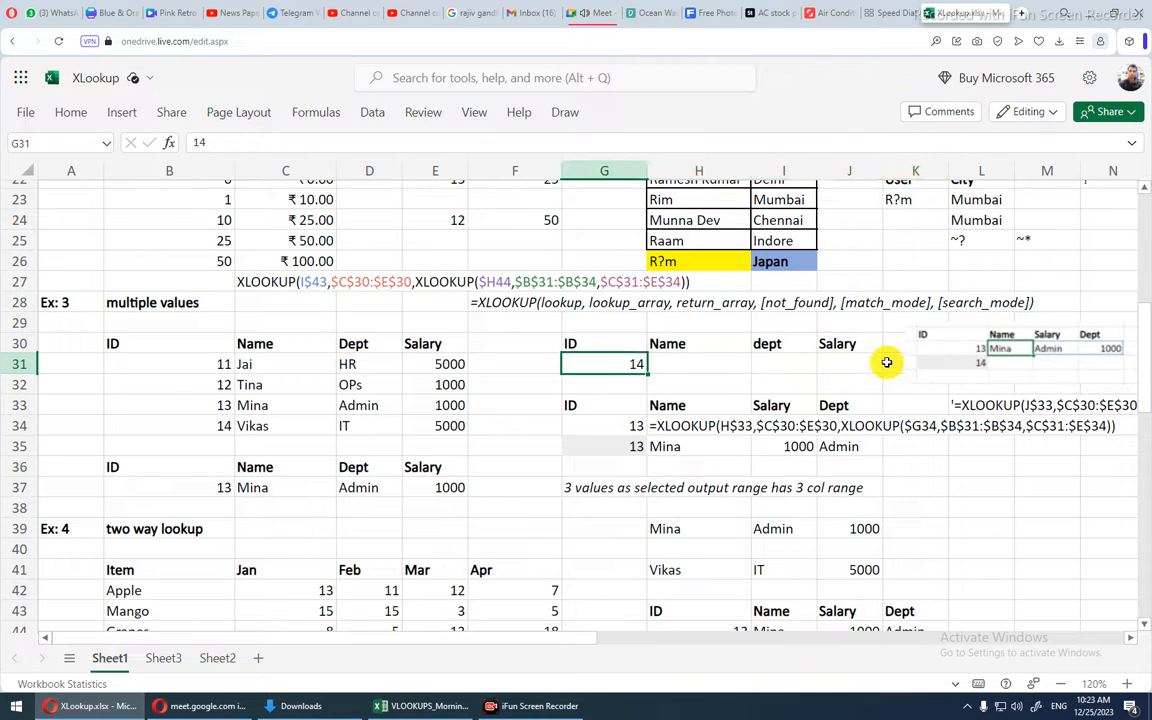
- Compare the output headers in G30:J30 with the source table headers in B30:E30
double_click(139, 345)
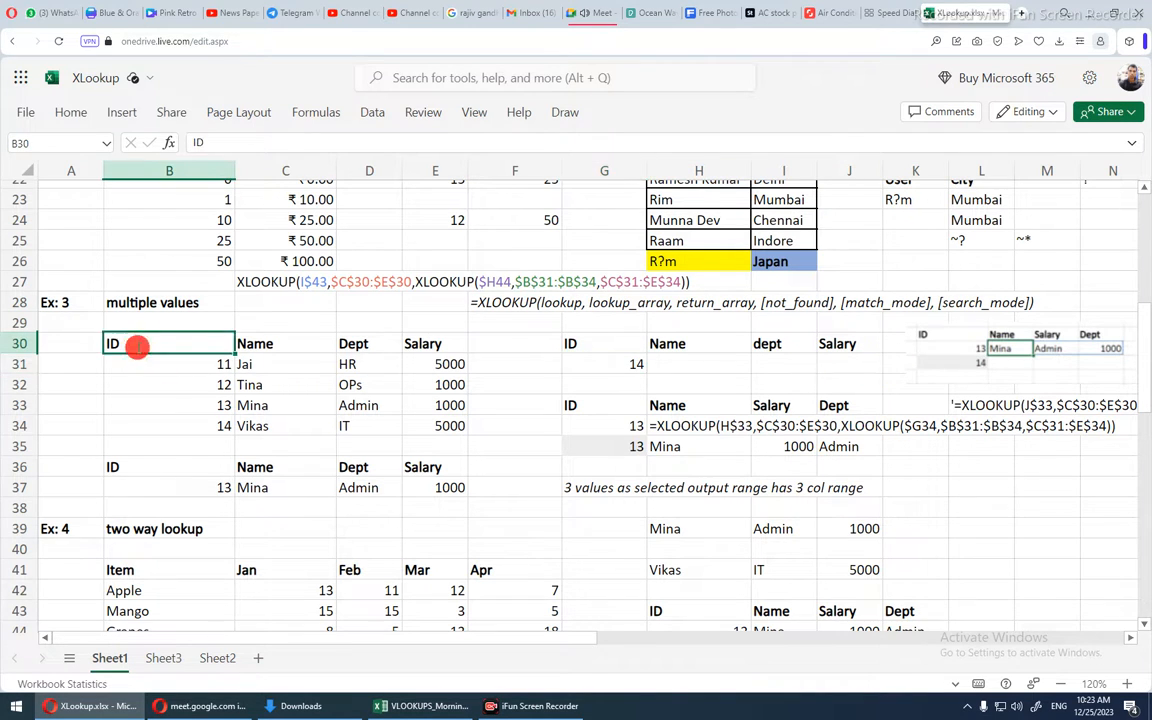
left_click(590, 343)
left_click(669, 343)
left_click(760, 343)
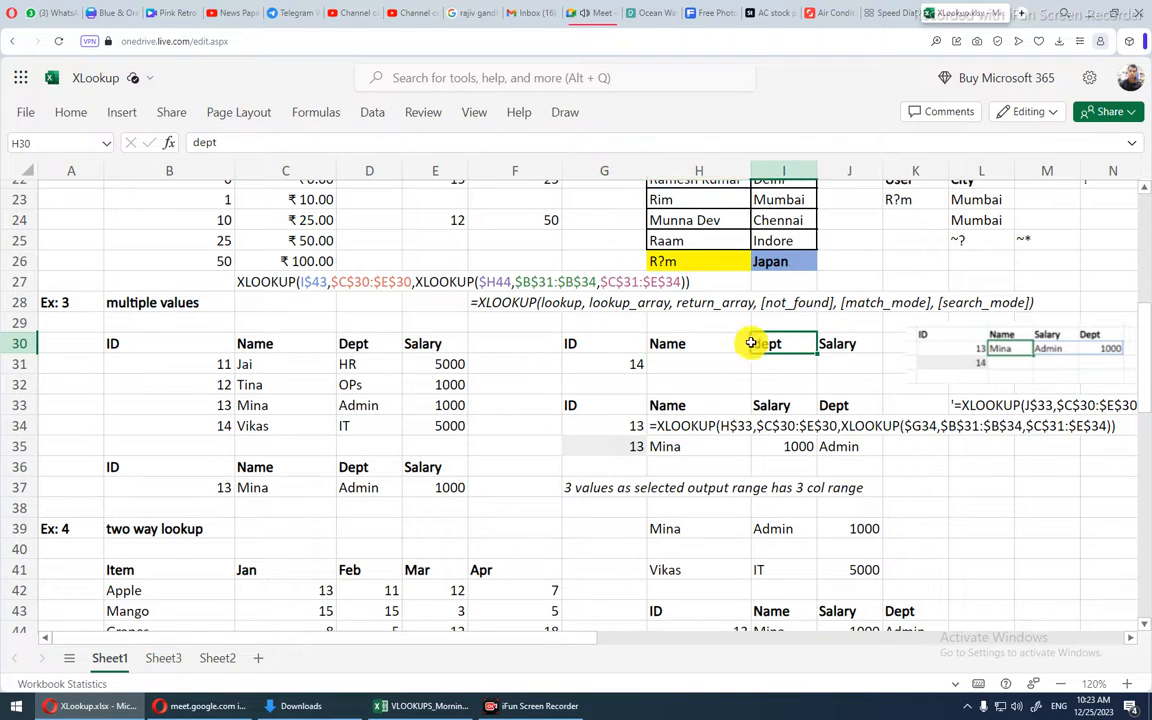
left_click_drag(591, 343, 842, 343)
left_click(597, 343)
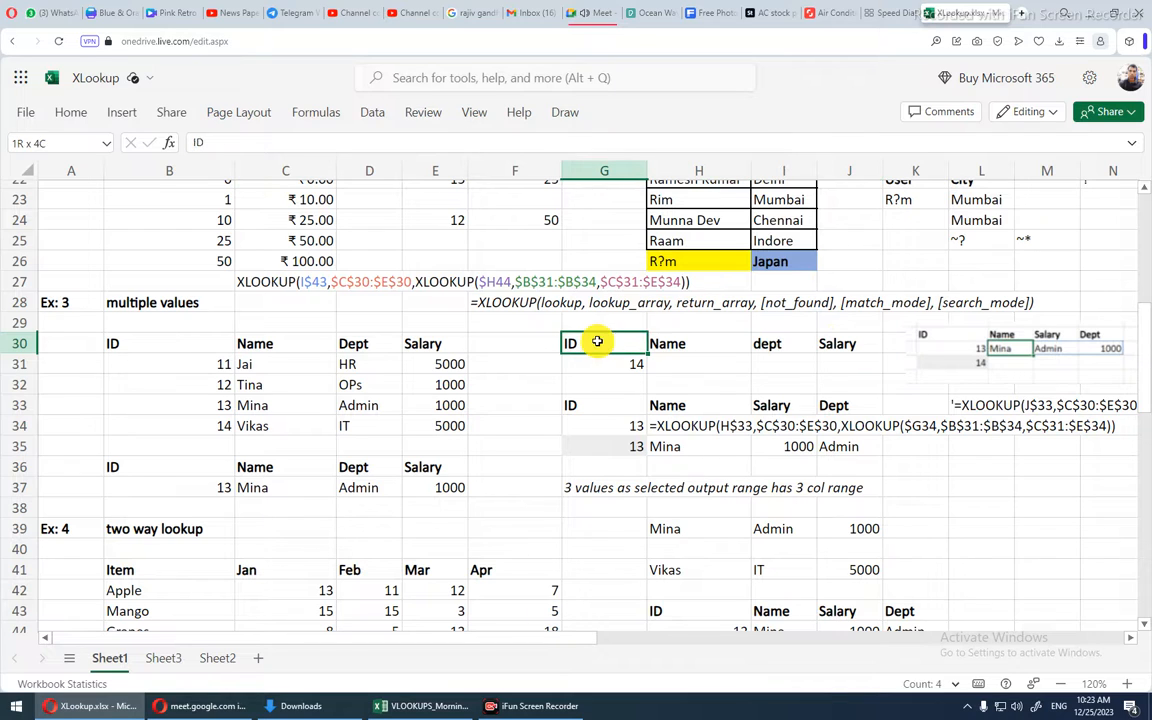
left_click(668, 343)
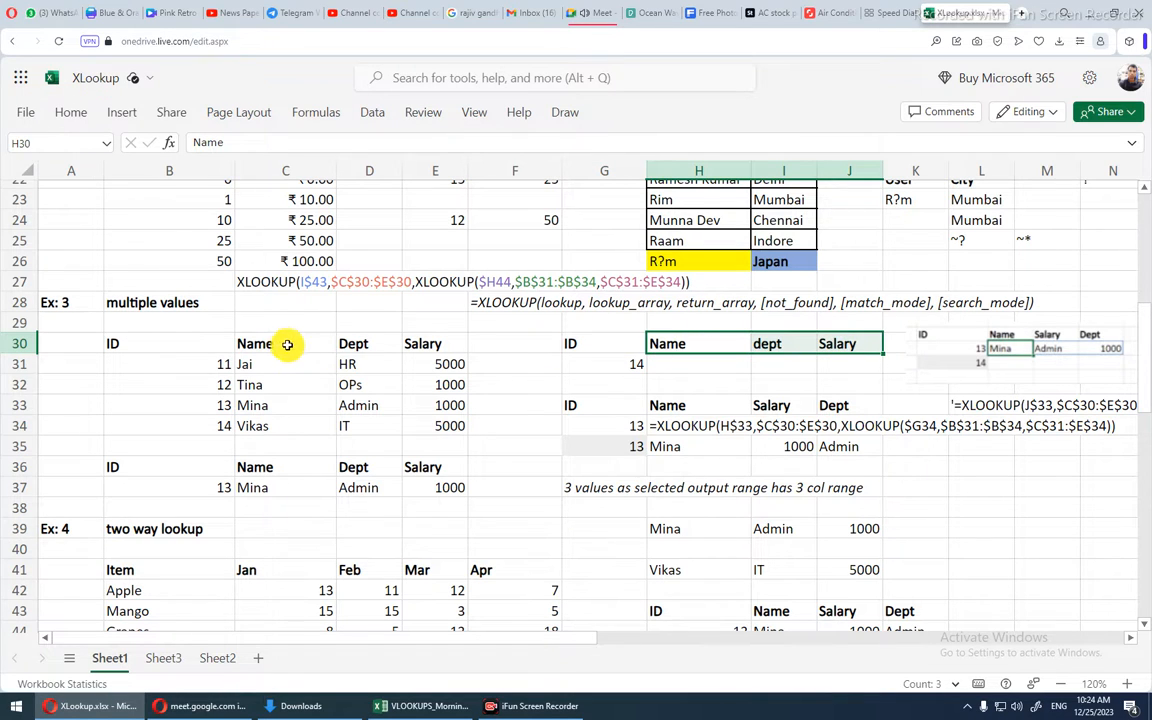
left_click_drag(288, 343, 452, 340)
- Enter =XLOOKUP(G31,B31:B34,C31:C34) in H31 to return the name for the ID in G31
double_click(737, 366)
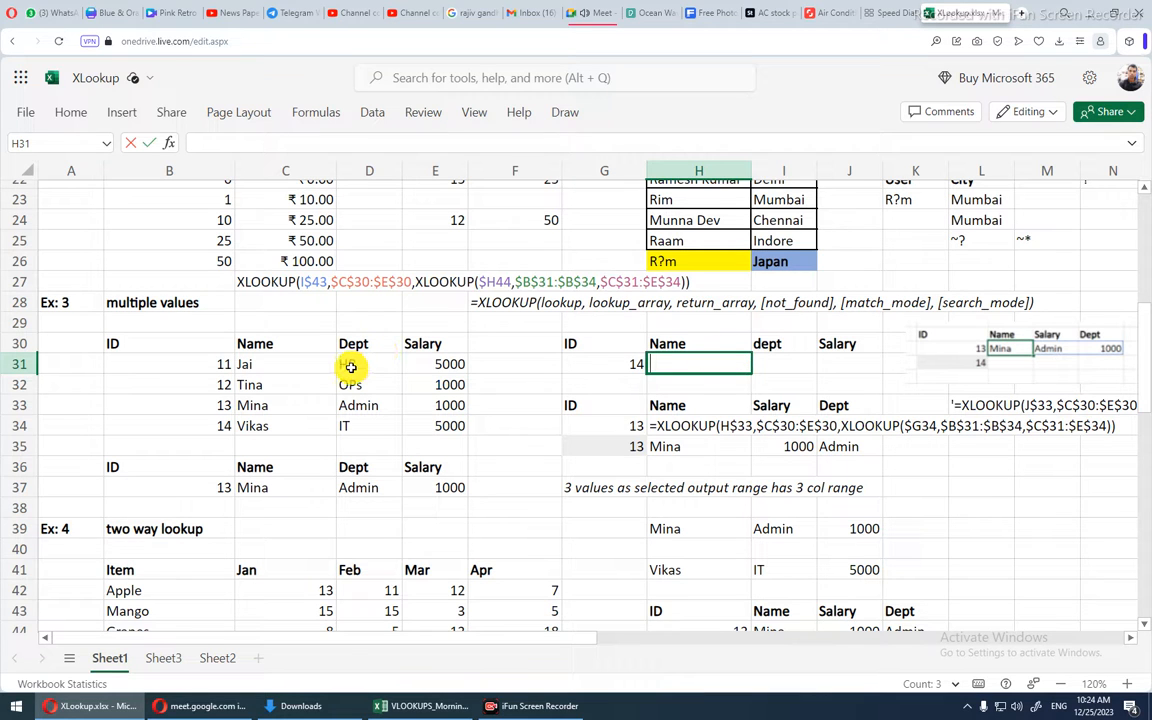
type("=c")
key("BackSpace")
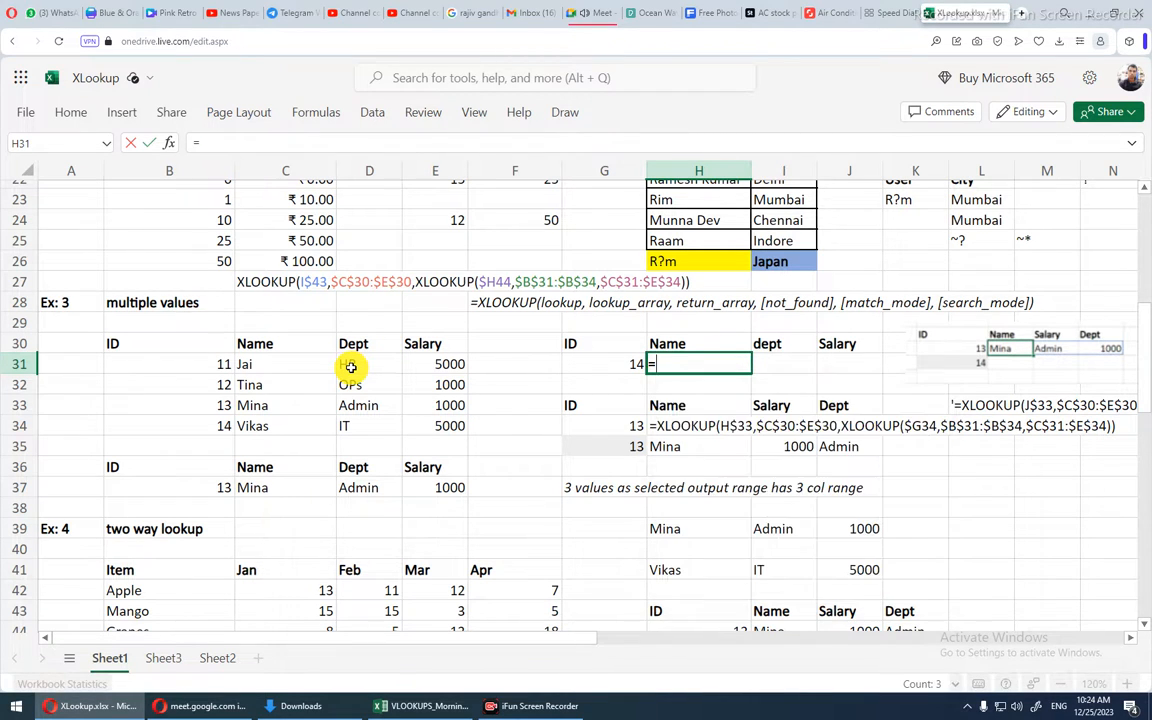
type("xl")
key("Tab")
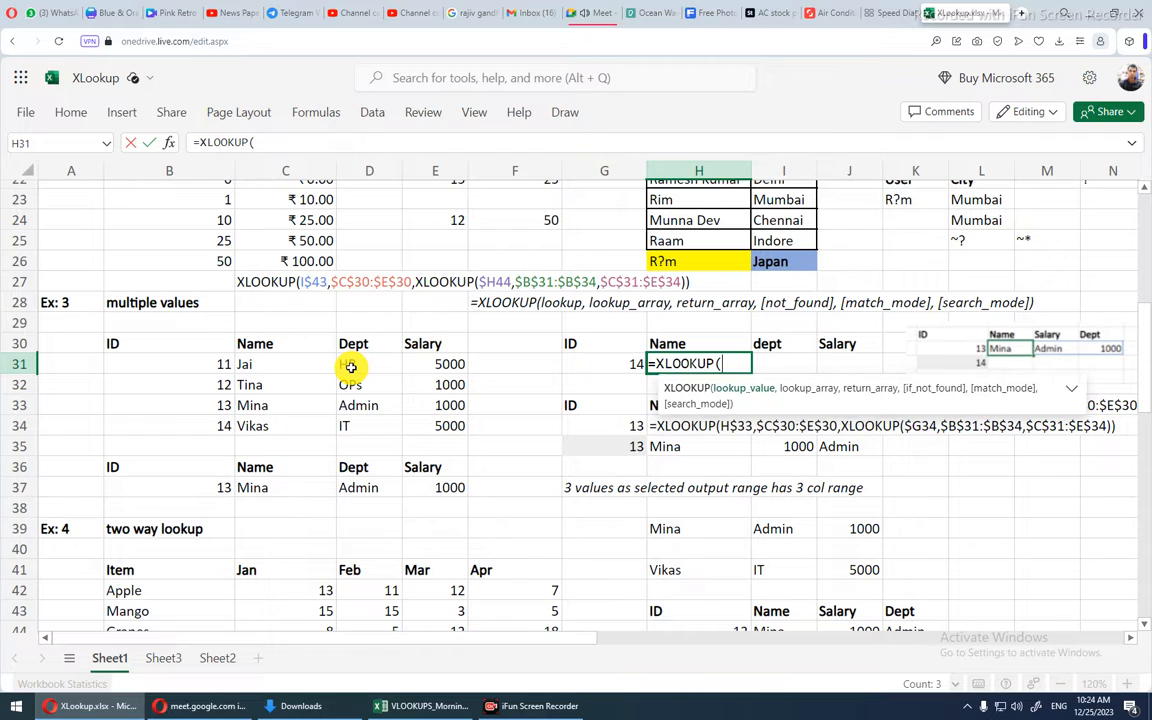
left_click(586, 363)
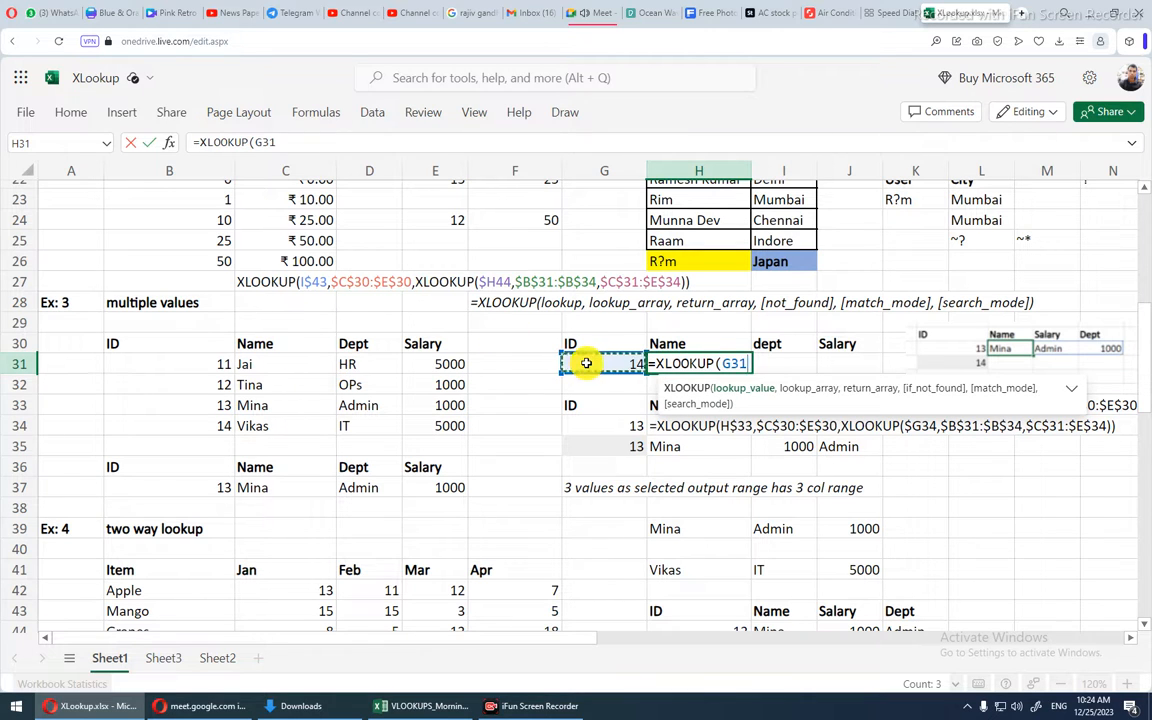
type(",")
left_click_drag(185, 364, 191, 422)
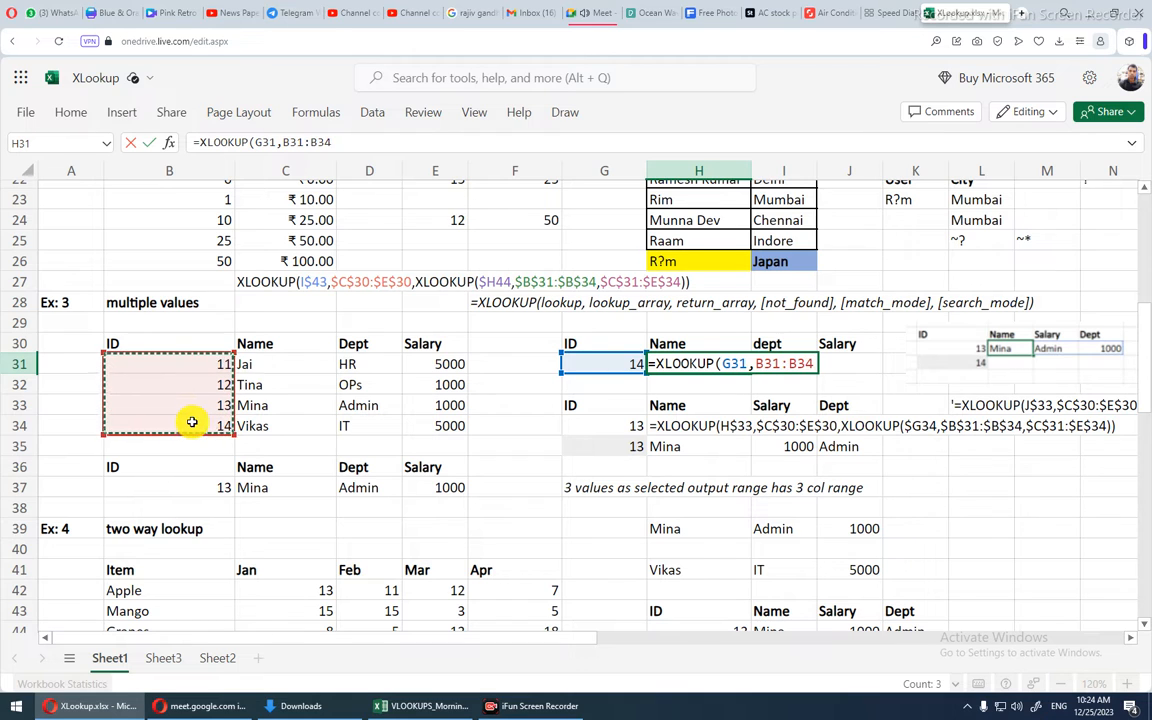
type(",")
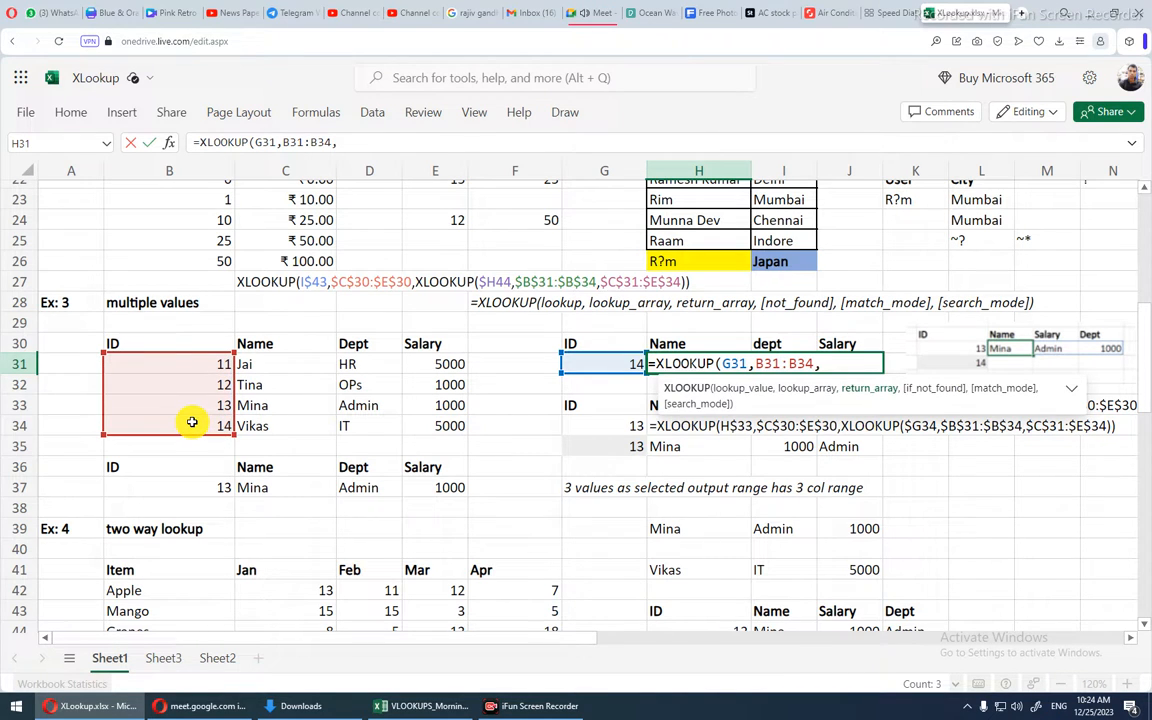
left_click_drag(272, 366, 283, 422)
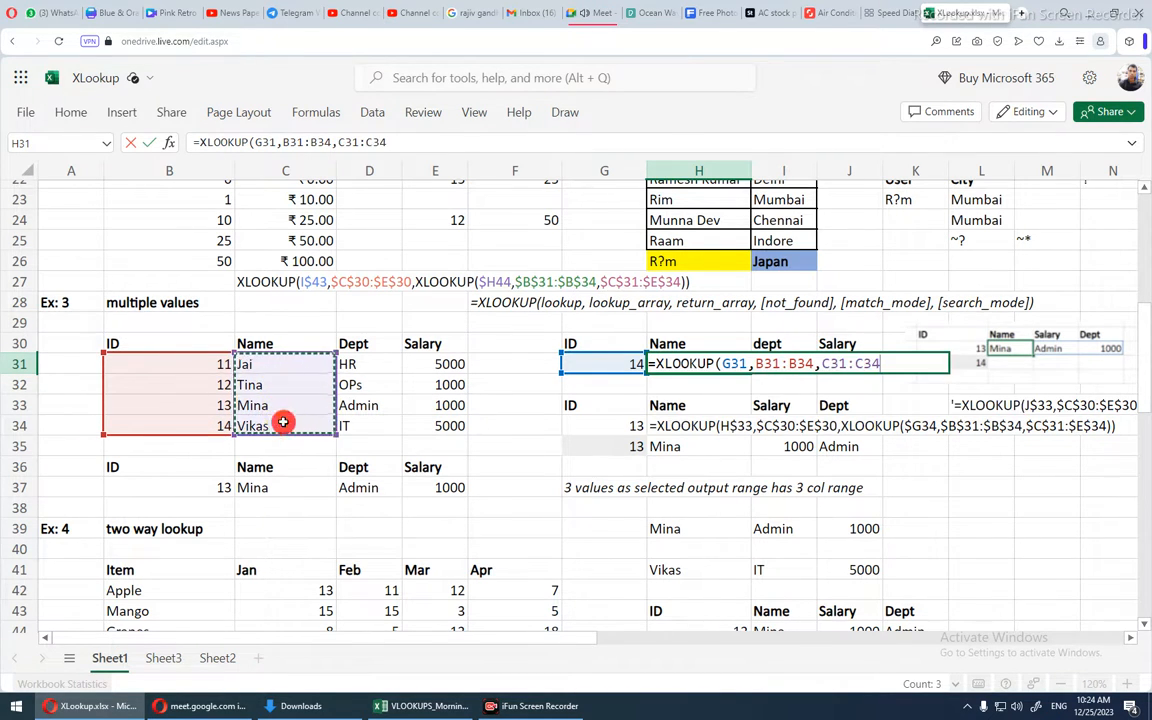
key("Return")
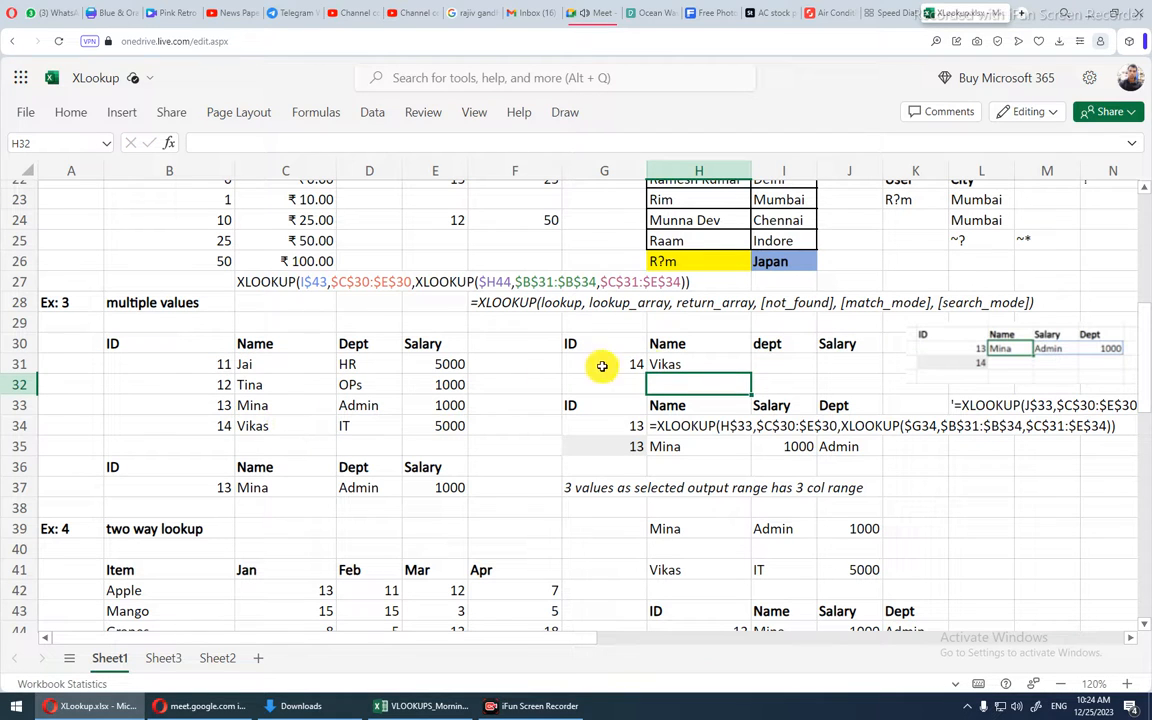
- Extend the return array of the XLOOKUP in H31 to C31:E34 so it returns name, department and salary
double_click(667, 363)
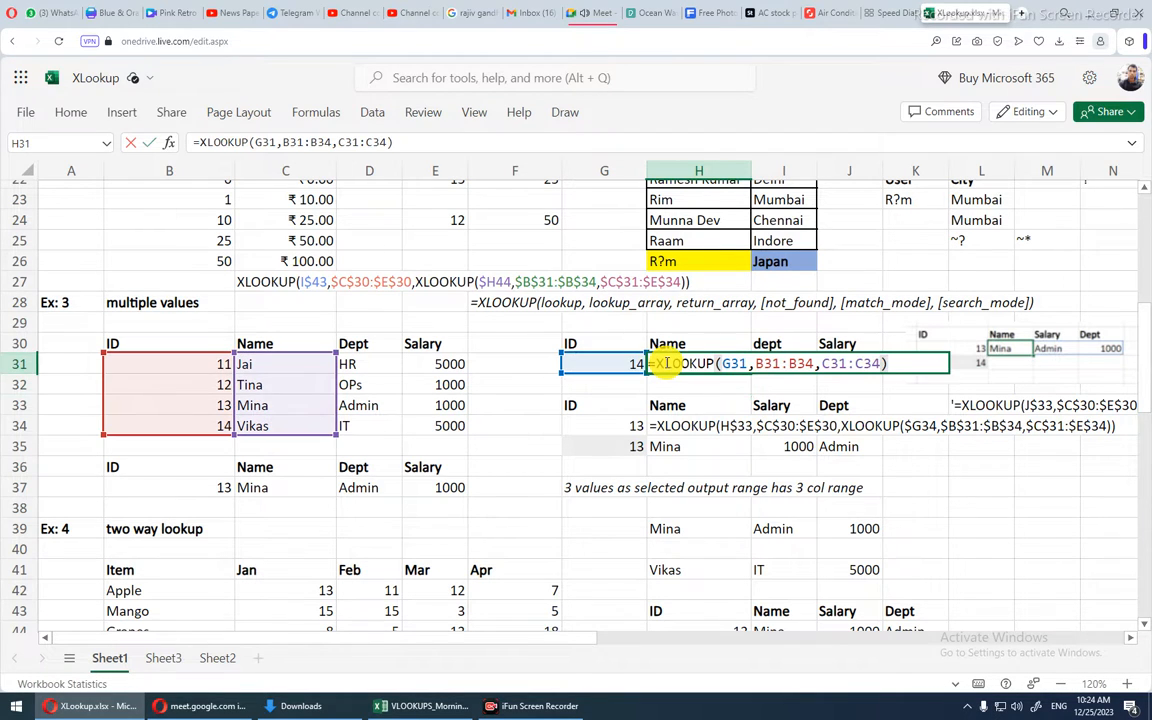
key("BackSpace")
key("BackSpace")
key("BackSpace")
key("BackSpace")
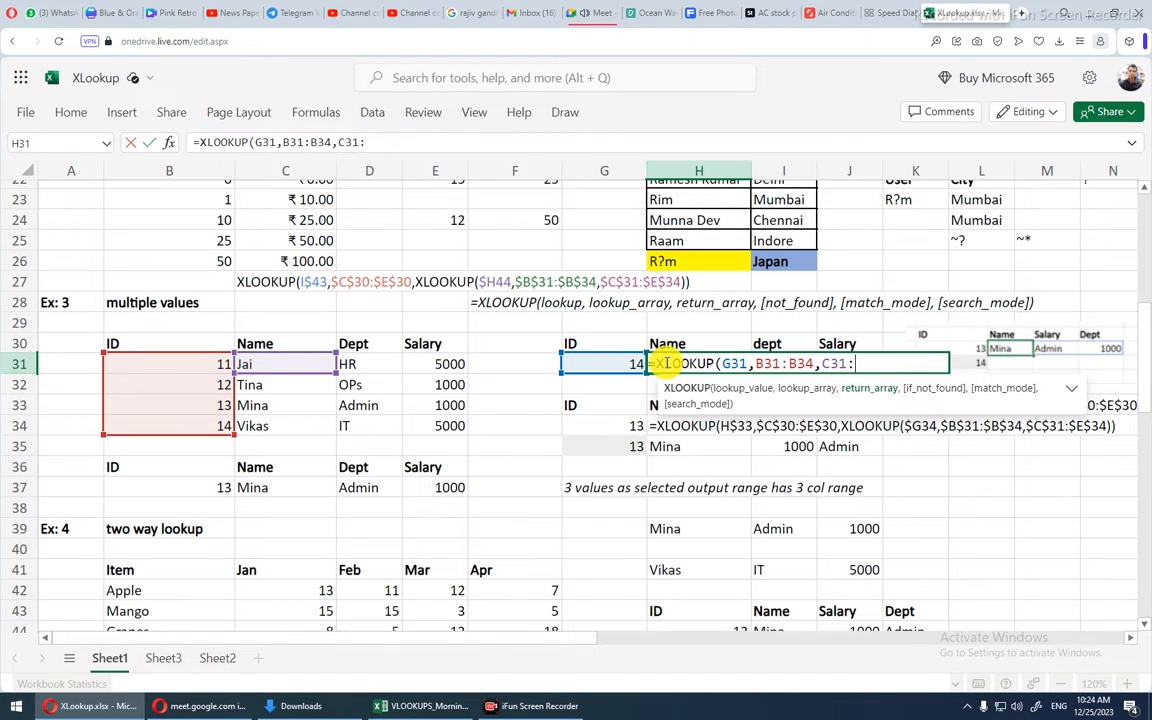
type("E3")
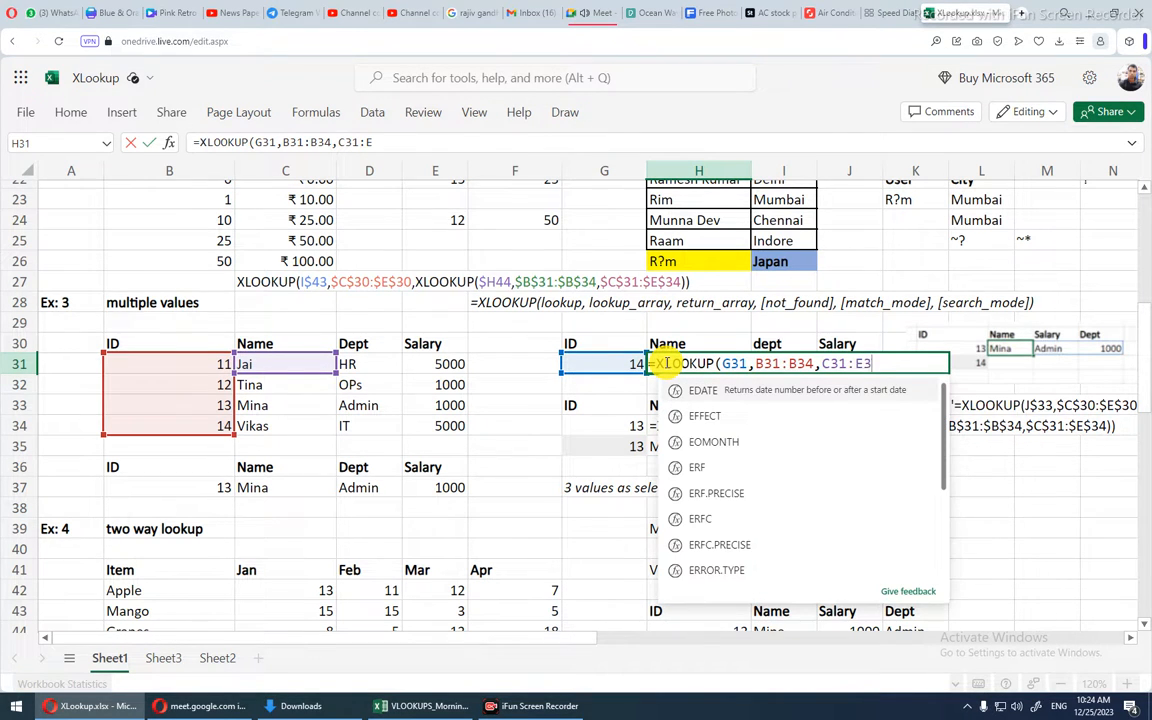
type("4")
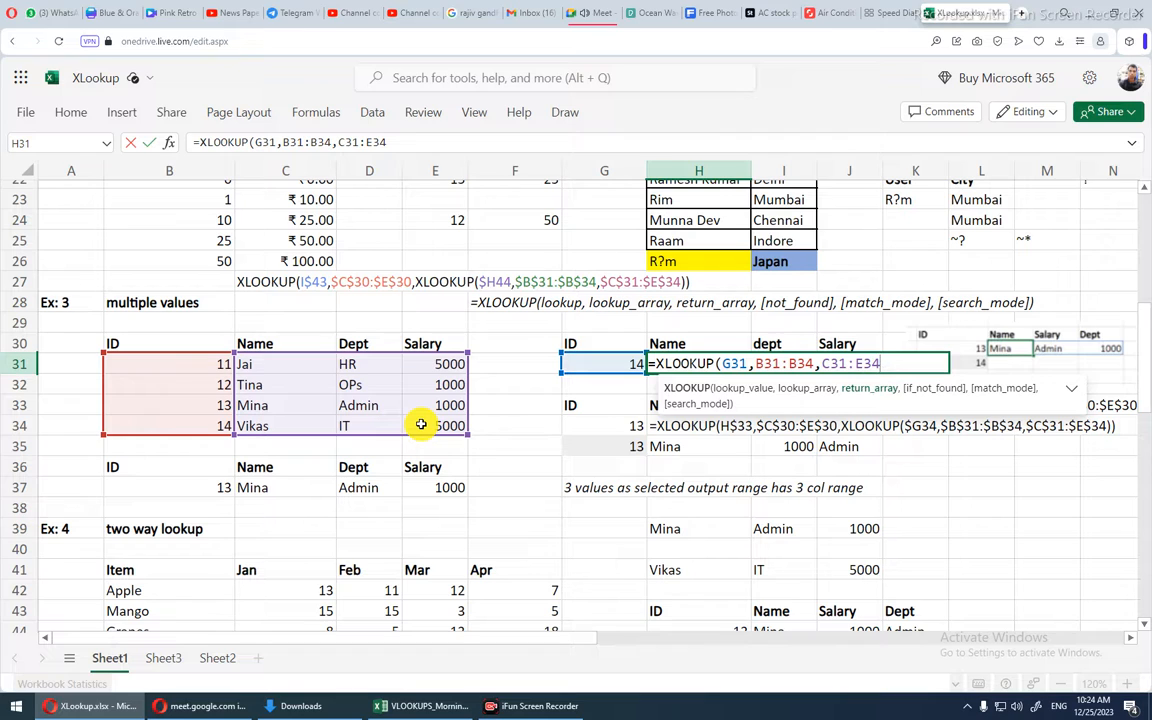
key("Return")
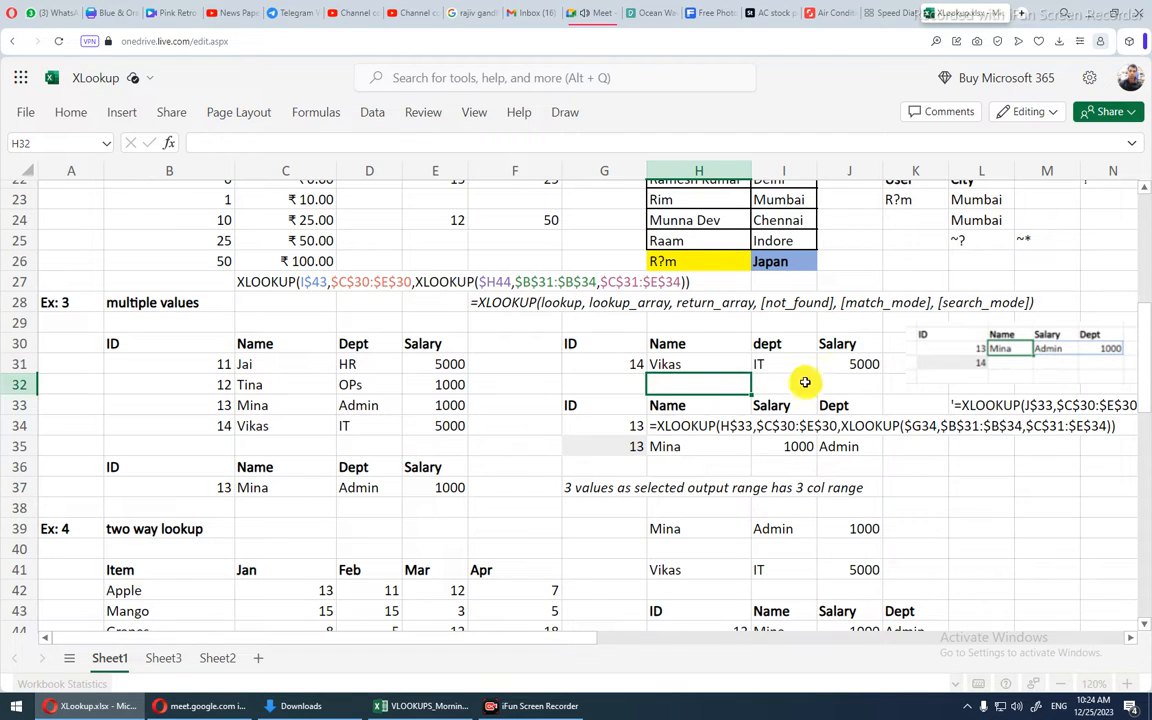
- Inspect the spilled XLOOKUP formula in H31 and the dependent cell J31
left_click(737, 362)
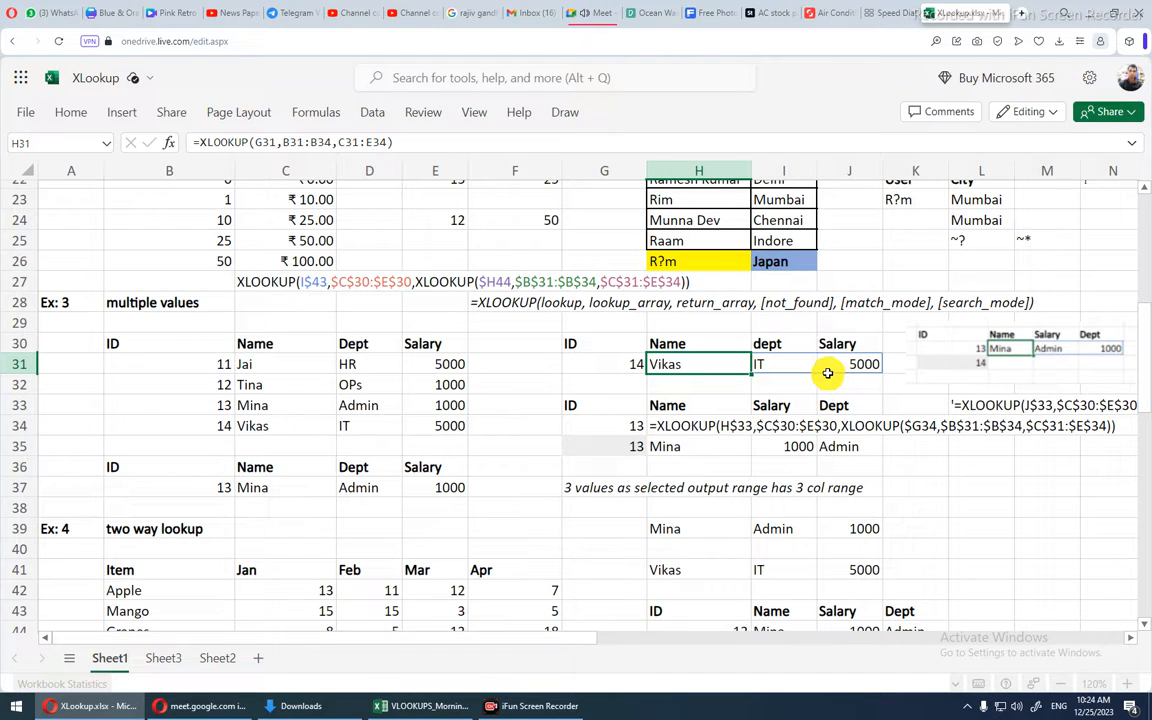
double_click(688, 368)
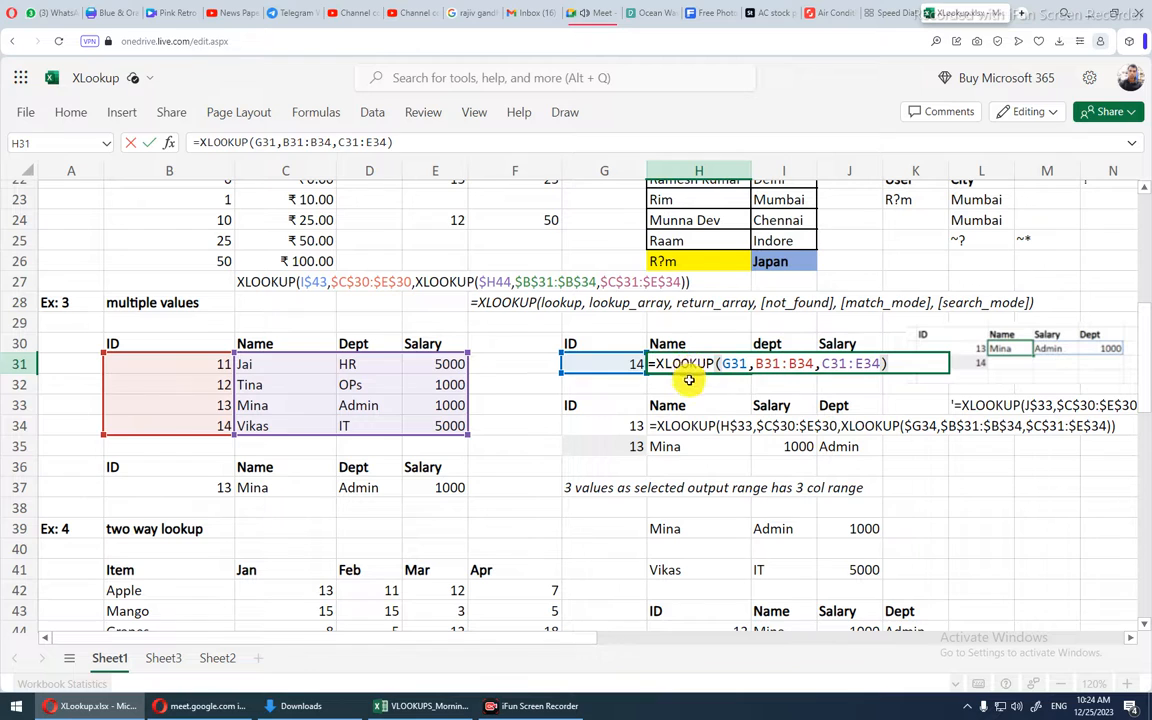
key("Return")
left_click(846, 368)
double_click(847, 368)
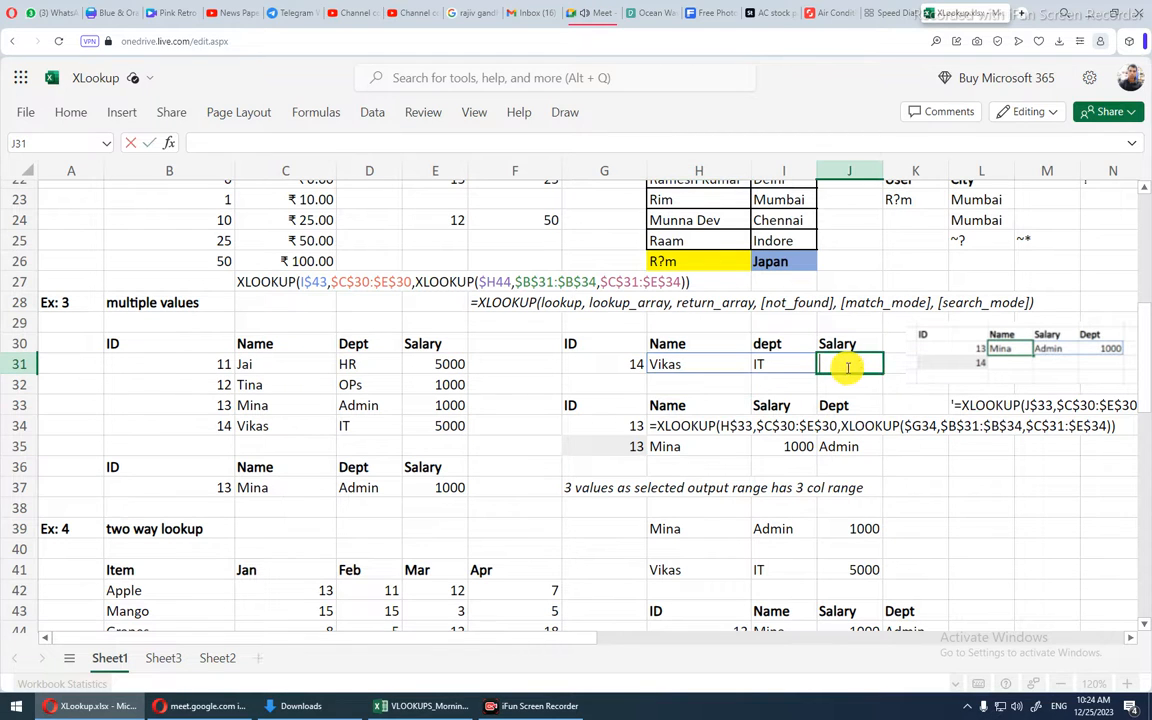
key("Escape")
double_click(671, 363)
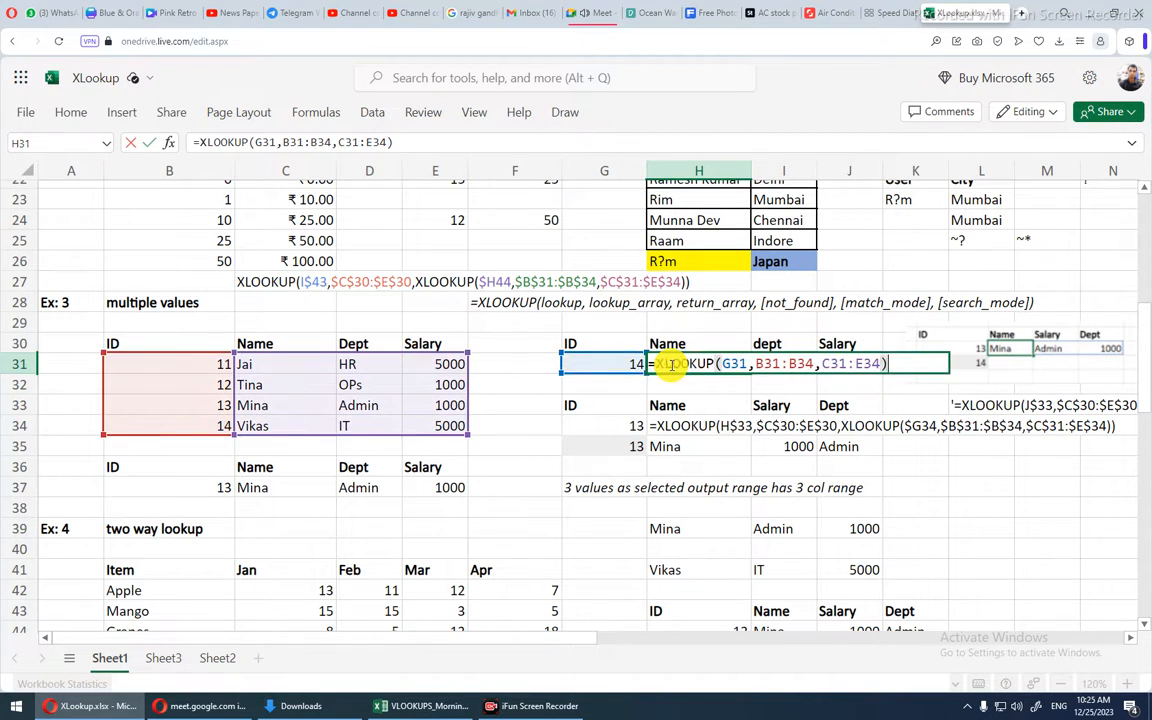
key("Return")
left_click(836, 366)
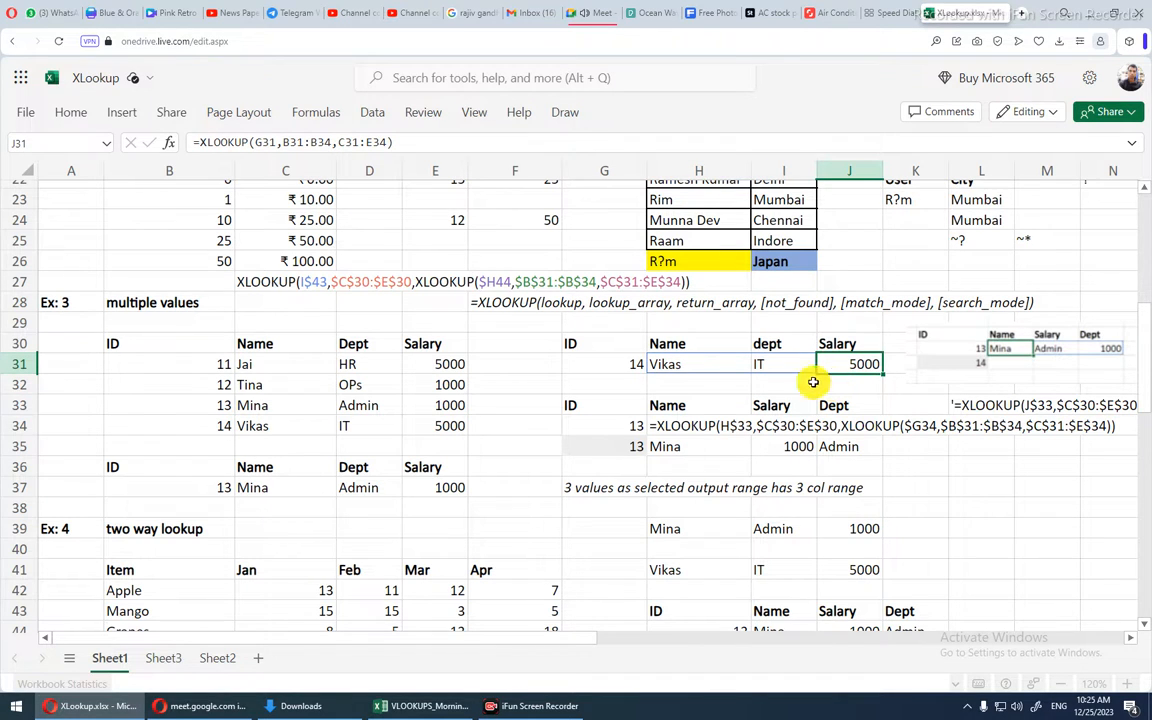
- Swap the output headers by entering Salary in I30 and Dept in J30
left_click_drag(679, 345, 797, 343)
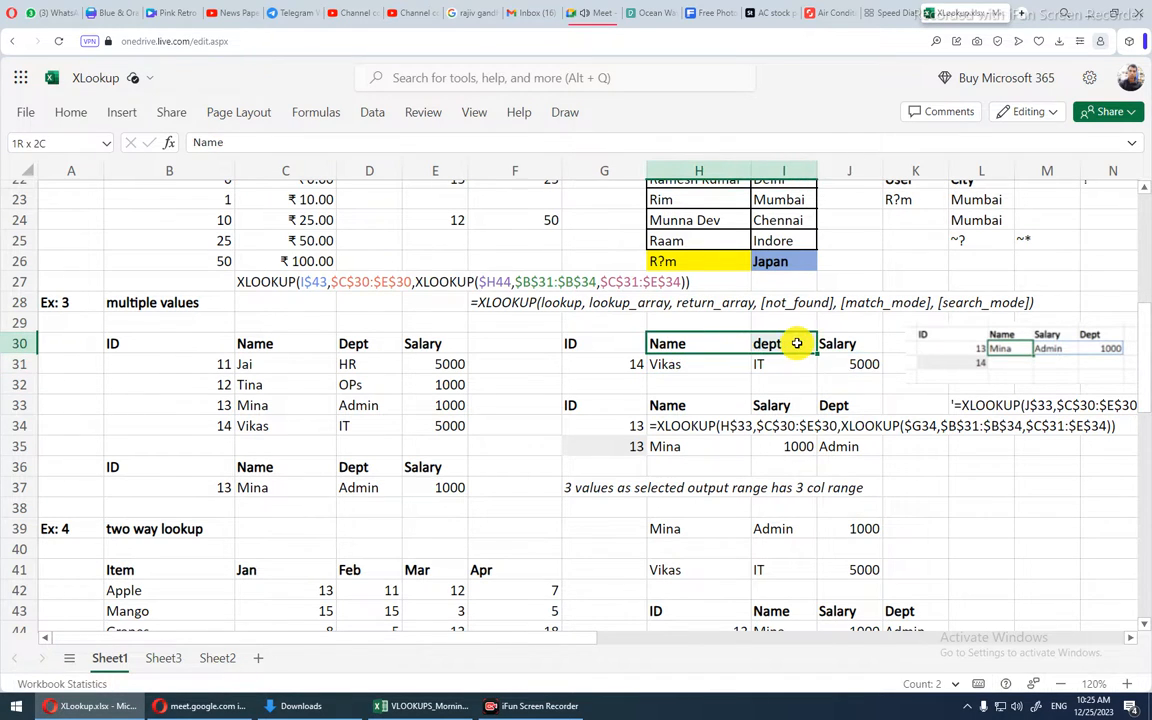
left_click(794, 343)
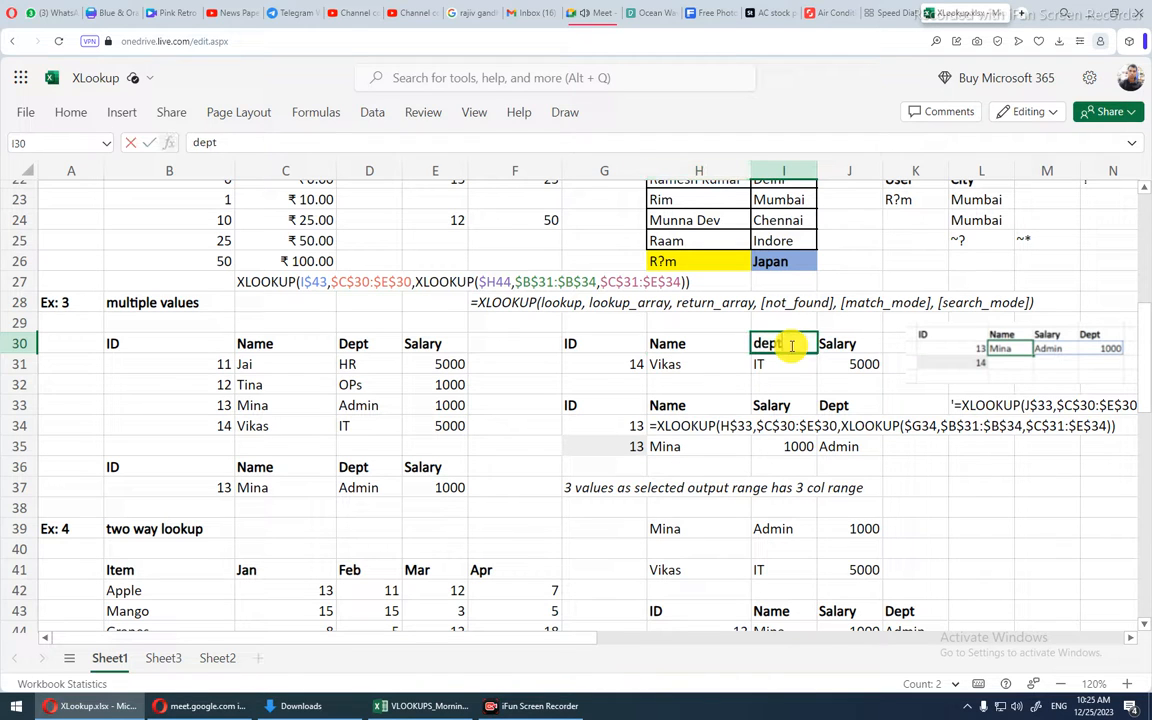
left_click(792, 378)
left_click_drag(784, 344, 782, 370)
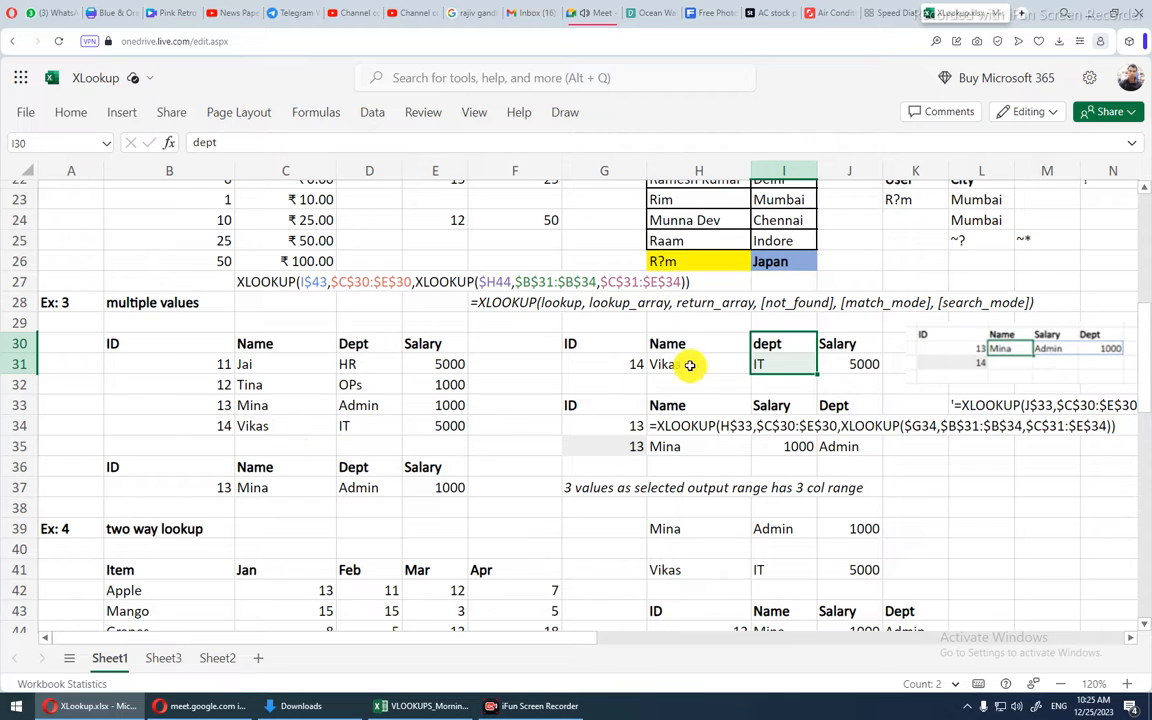
left_click(765, 346)
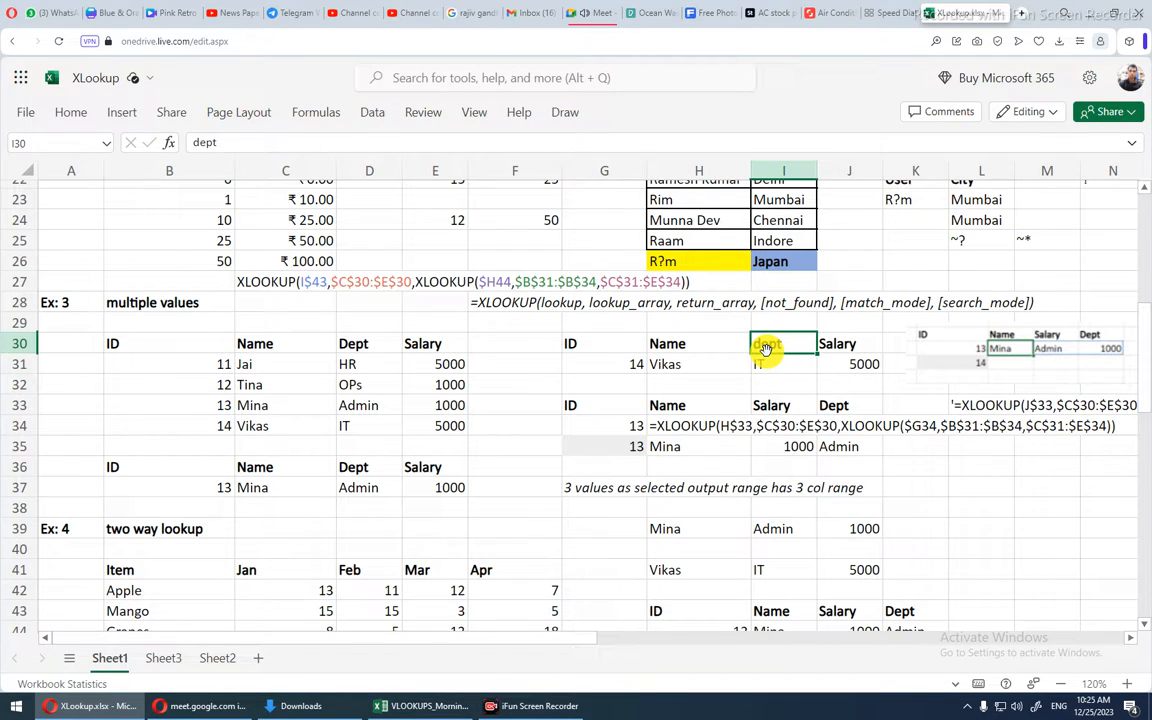
type("Salary")
key("Tab")
type("De")
key("Tab")
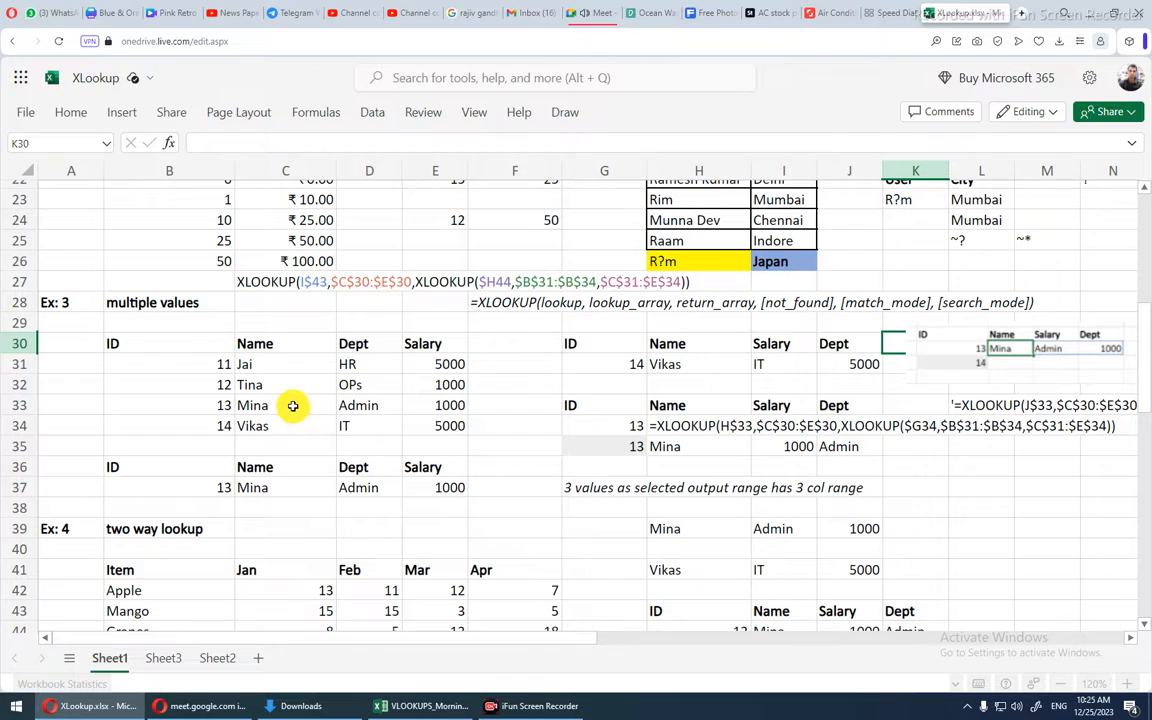
- Compare the headers in I30:J30 with the returned values and examine the C31:E34 return array in the H31 formula
left_click(840, 347)
double_click(802, 344)
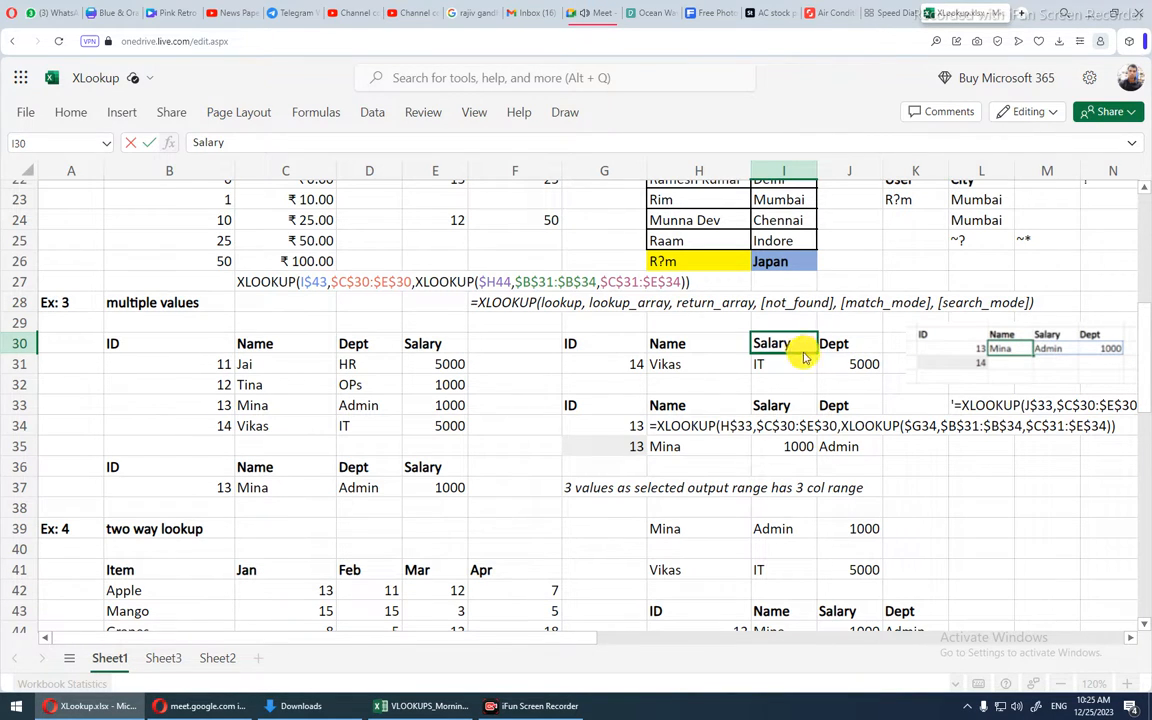
left_click(767, 365)
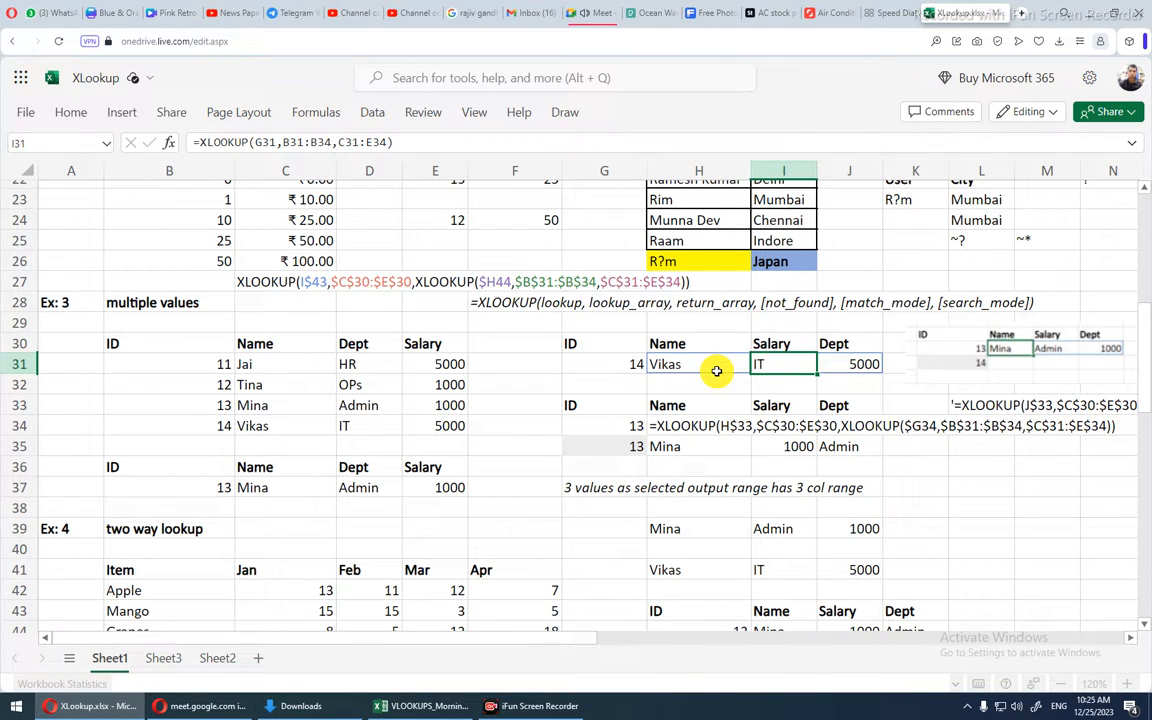
double_click(708, 368)
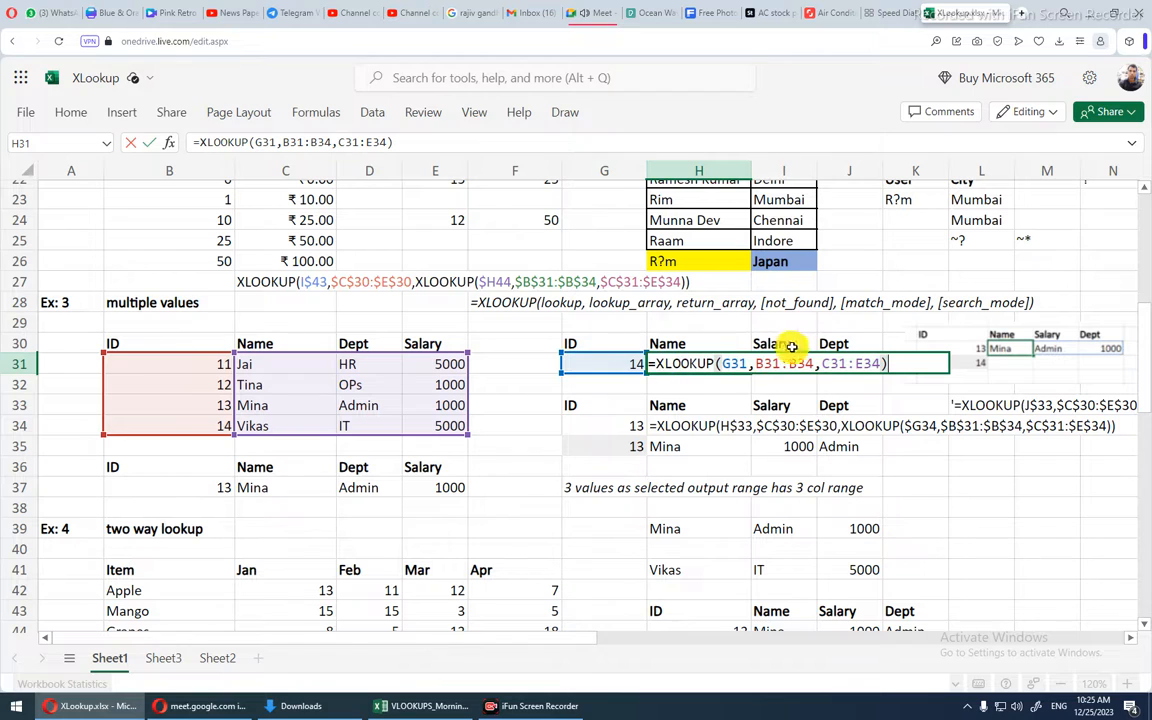
double_click(857, 365)
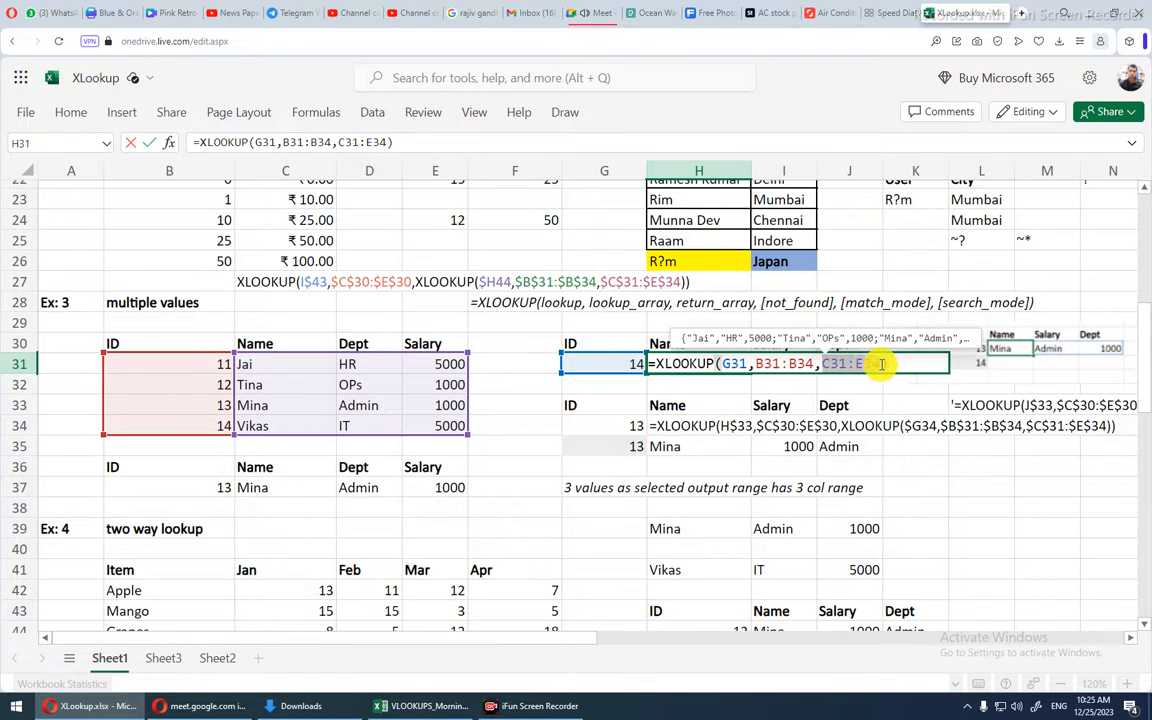
left_click(880, 364)
double_click(849, 364)
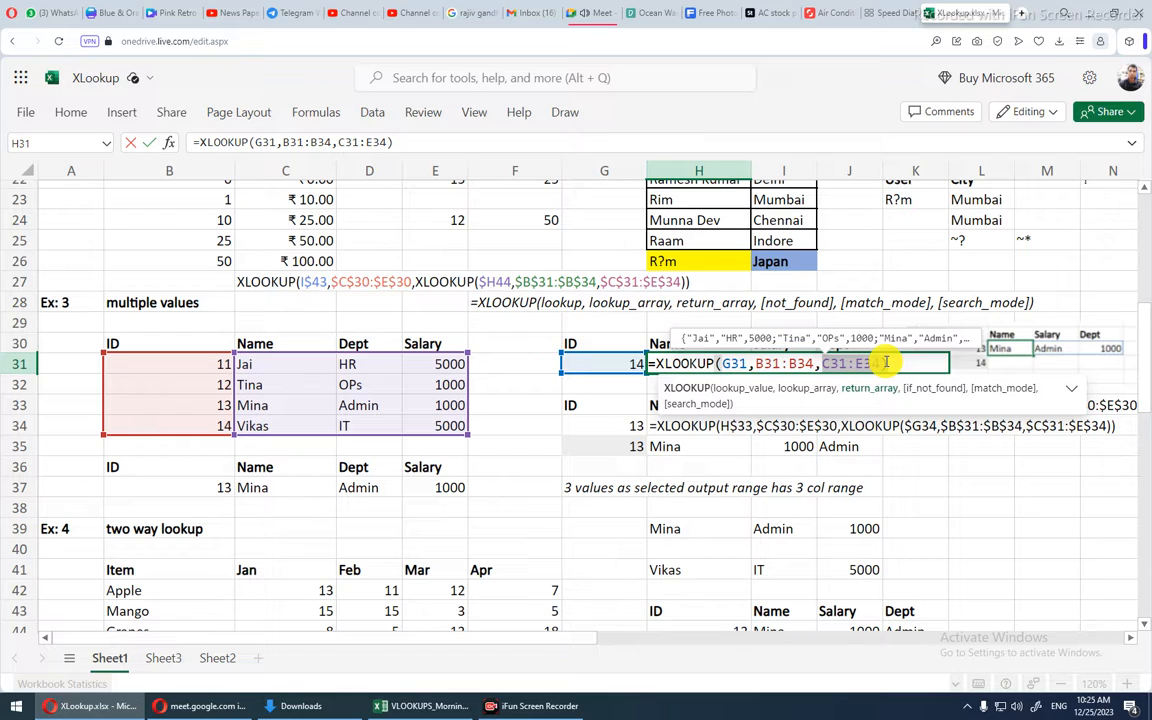
left_click(886, 363)
type(")")
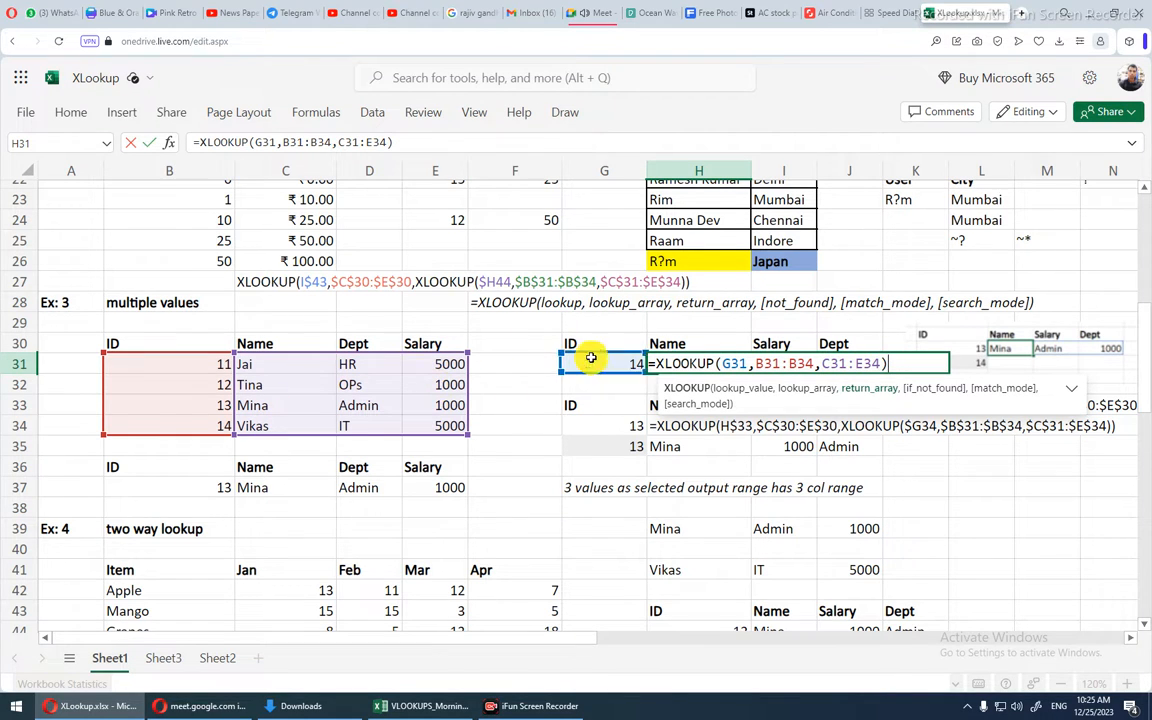
left_click_drag(657, 364, 768, 366)
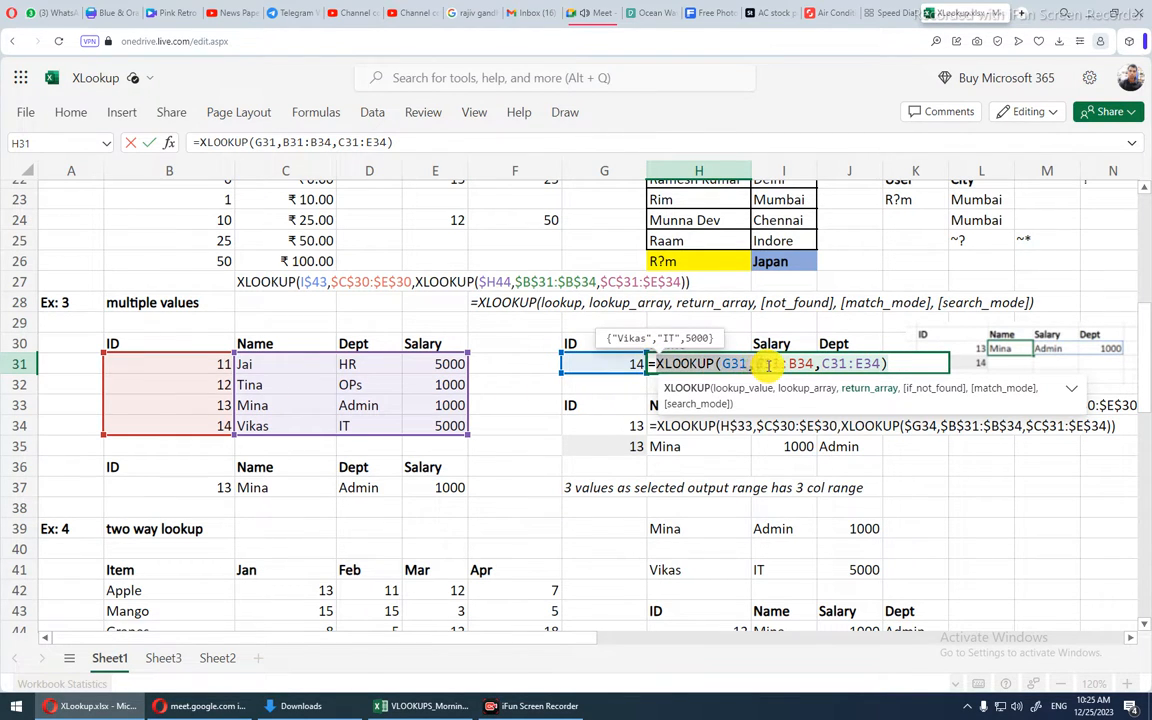
left_click(768, 366)
- Insert an outer XLOOKUP( in front of the existing XLOOKUP in H31
left_click(660, 363)
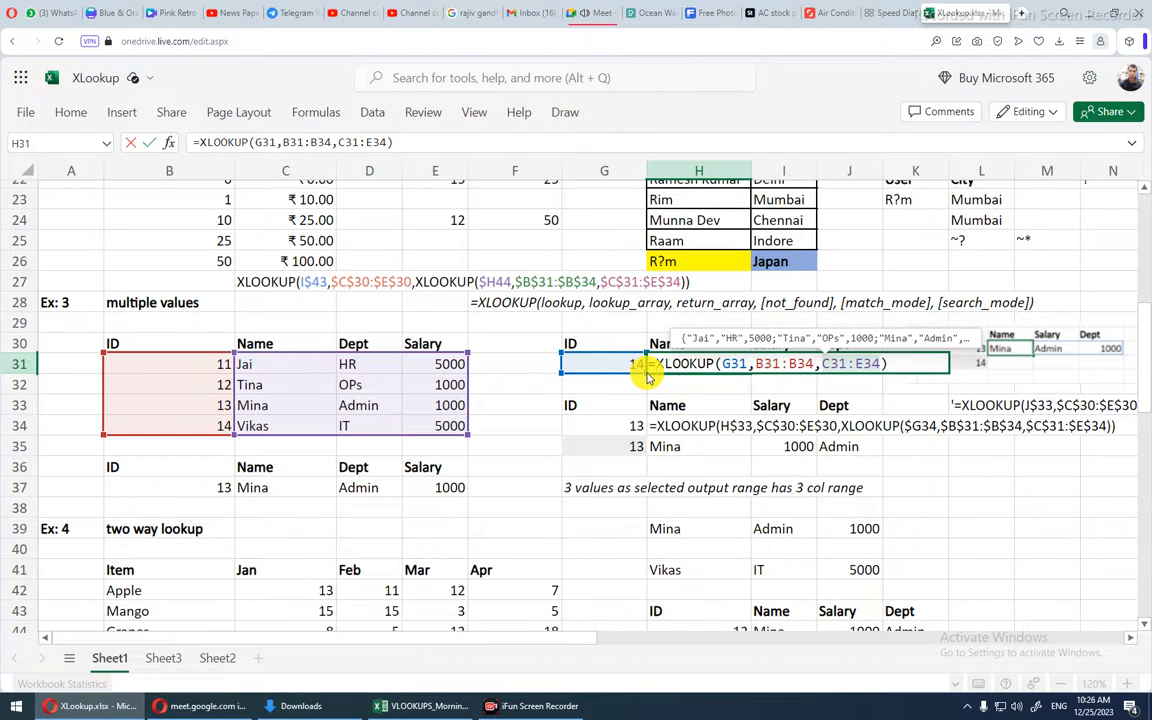
type("x")
key("BackSpace")
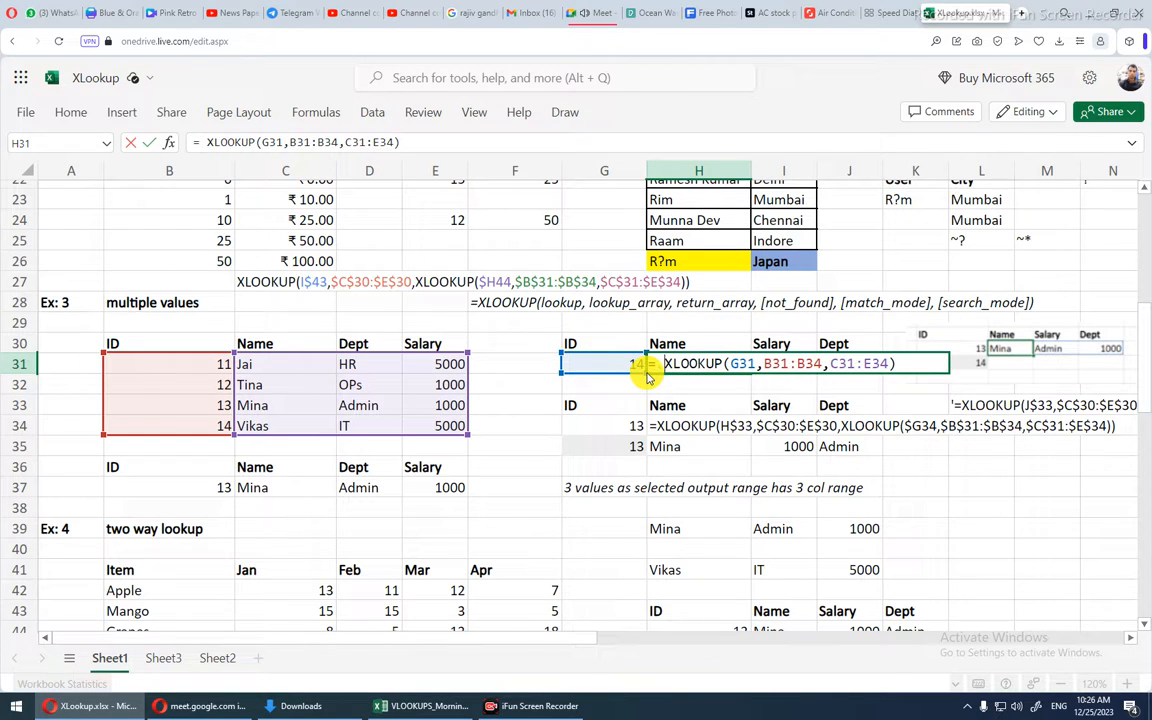
type("x")
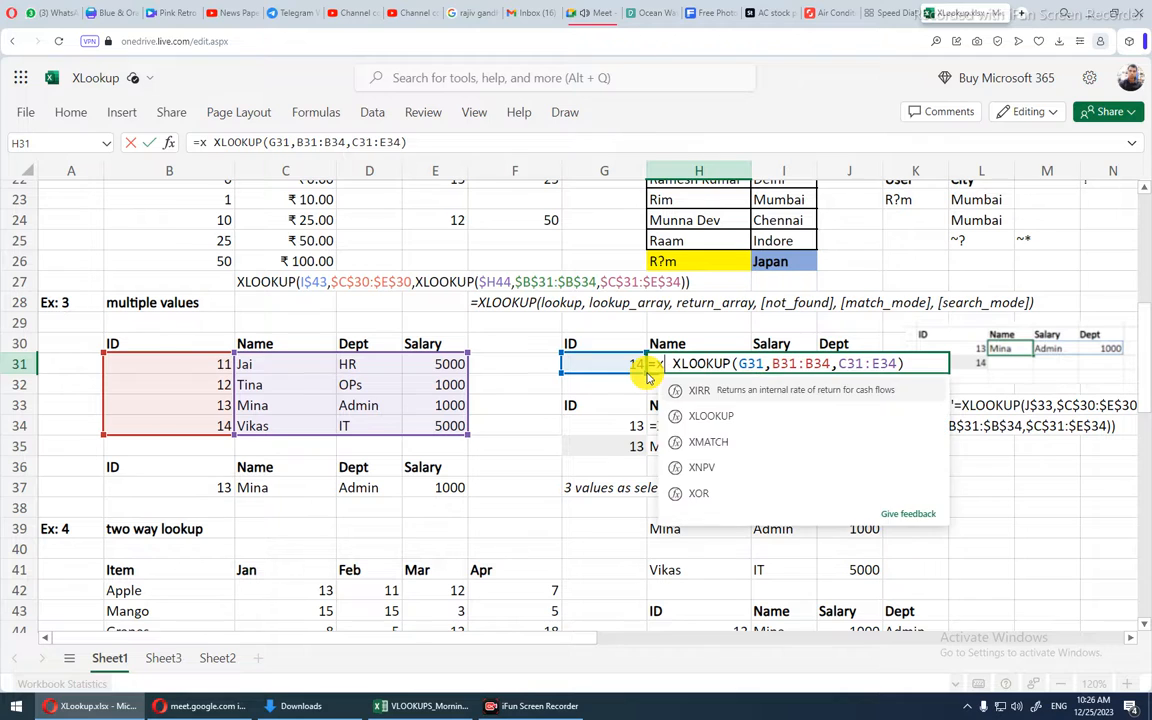
type("o")
key("BackSpace")
type(";")
key("BackSpace")
type("lo")
key("Tab")
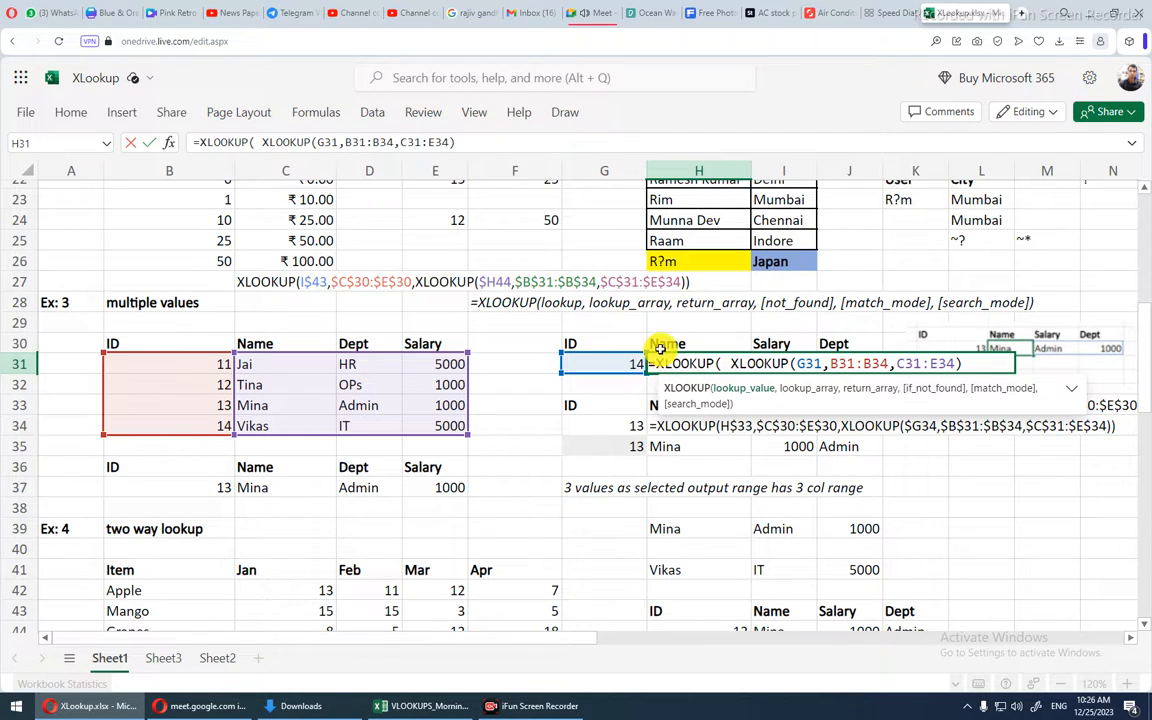
left_click(737, 364)
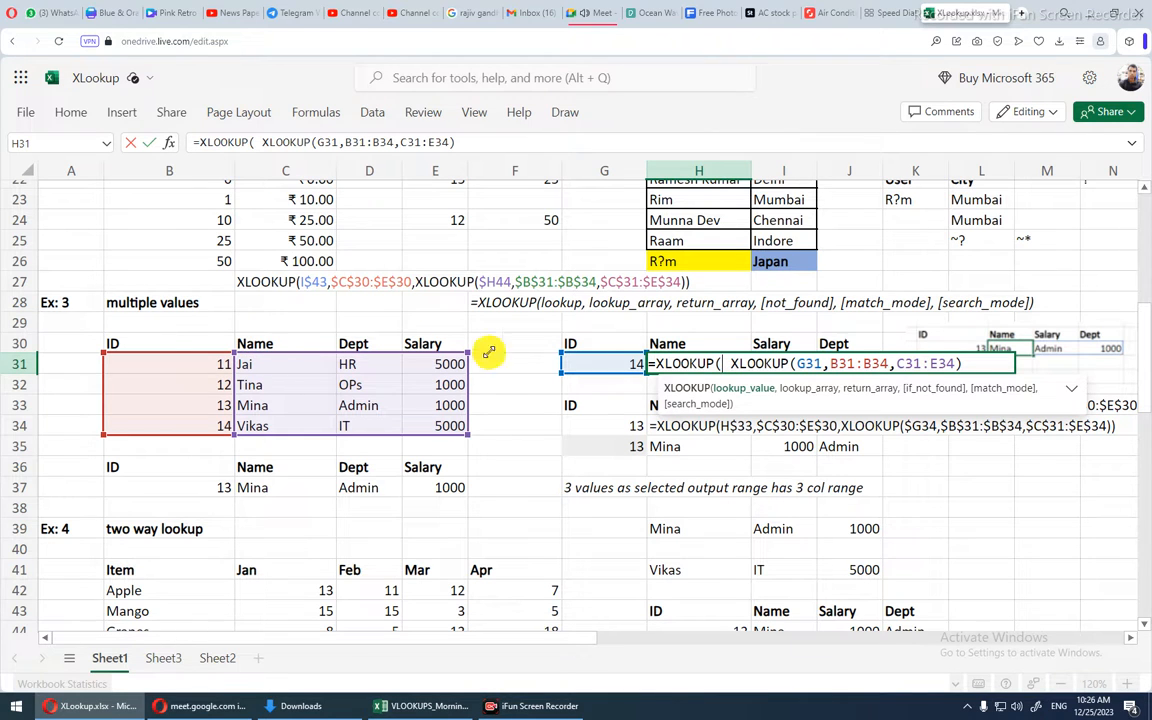
- Give the outer XLOOKUP in H31 the lookup value H$30 and the lookup array $C$30:$E$30, keeping the inner XLOOKUP as return array
mouse_move(766, 363)
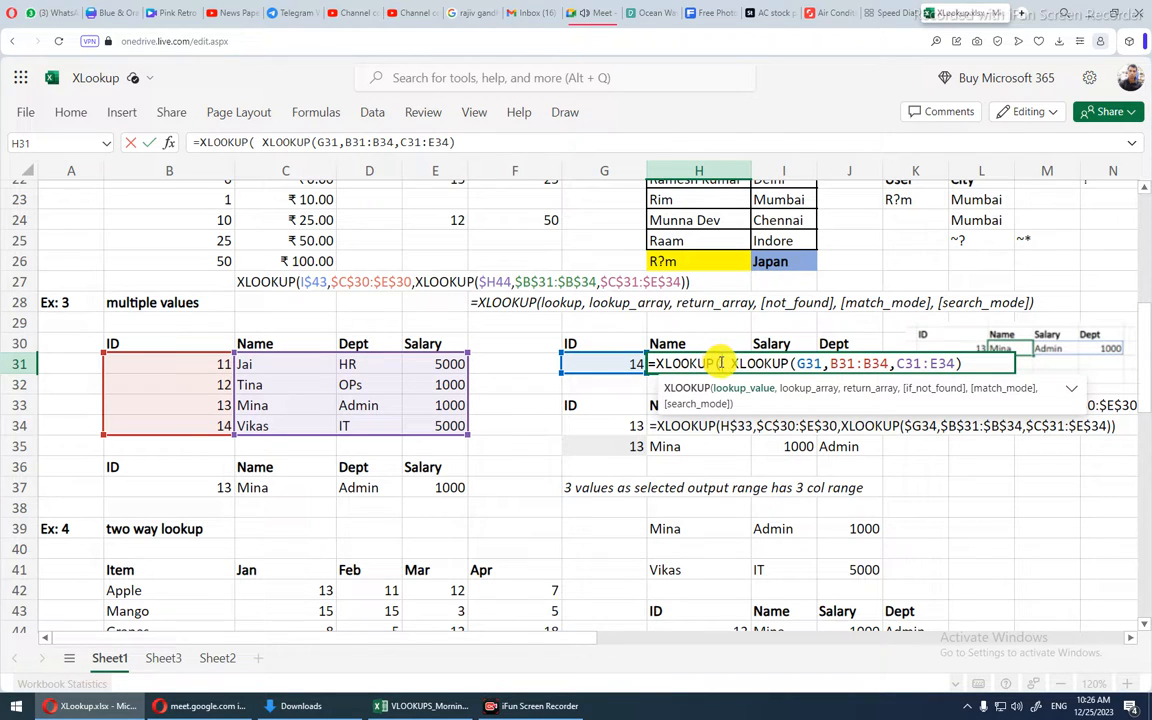
left_click(673, 342)
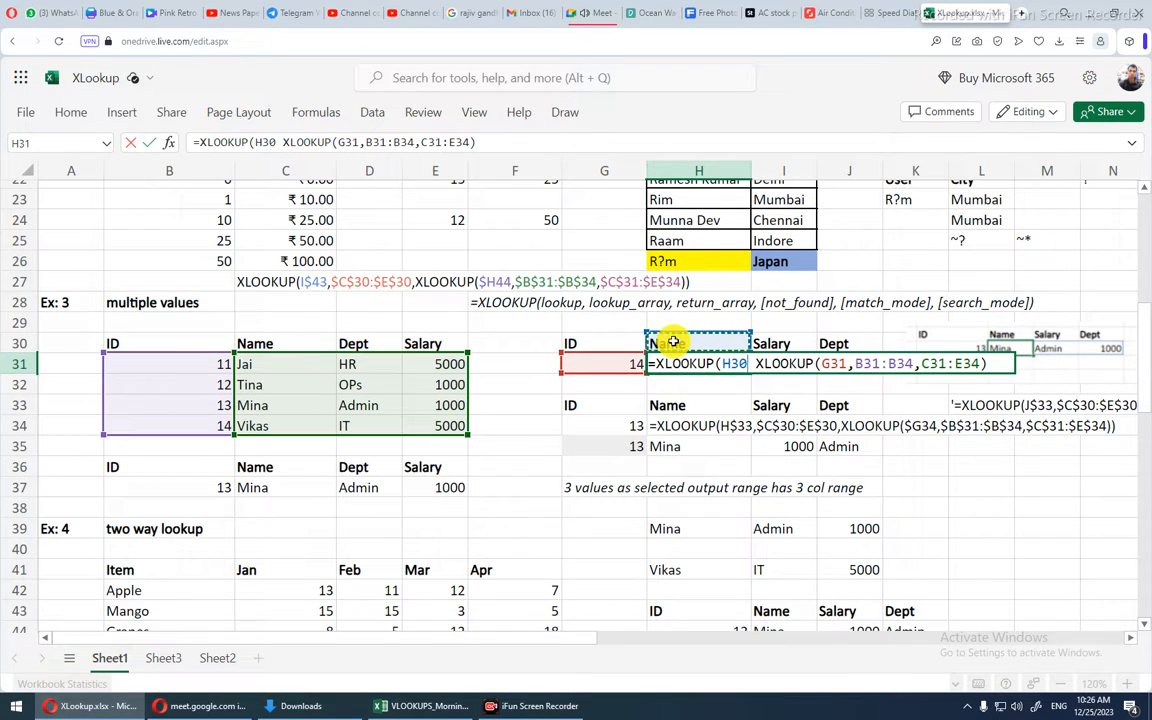
key("F4")
key("F4")
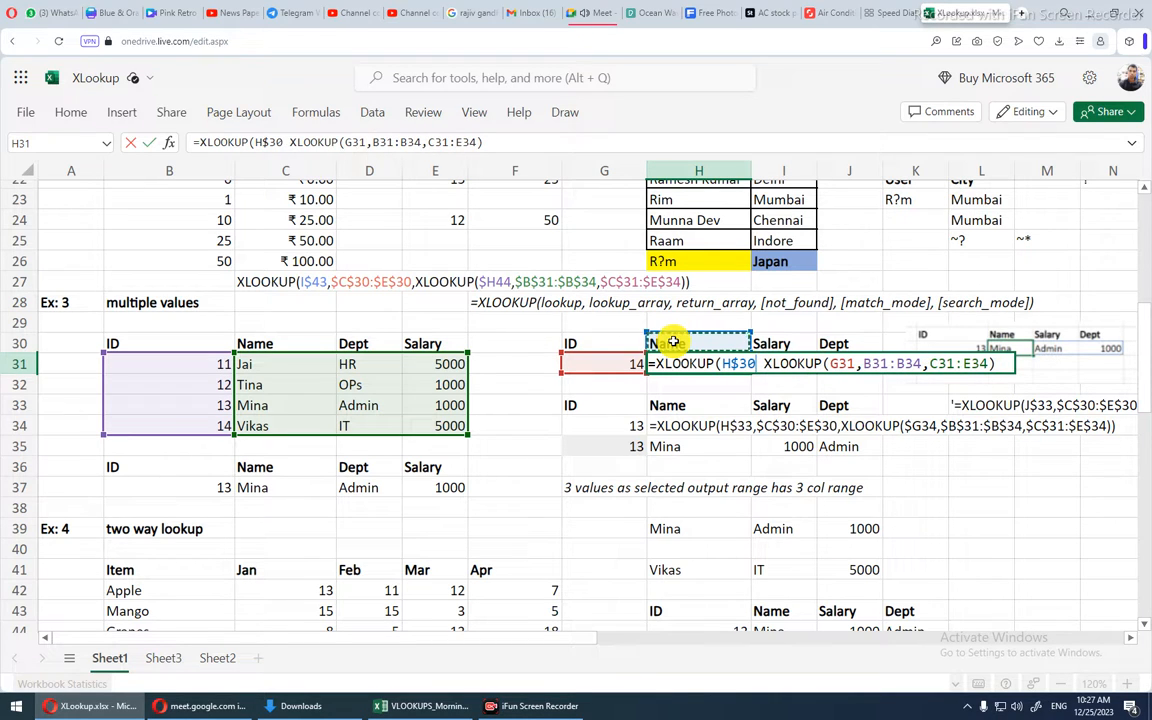
type(",")
left_click_drag(244, 340, 412, 341)
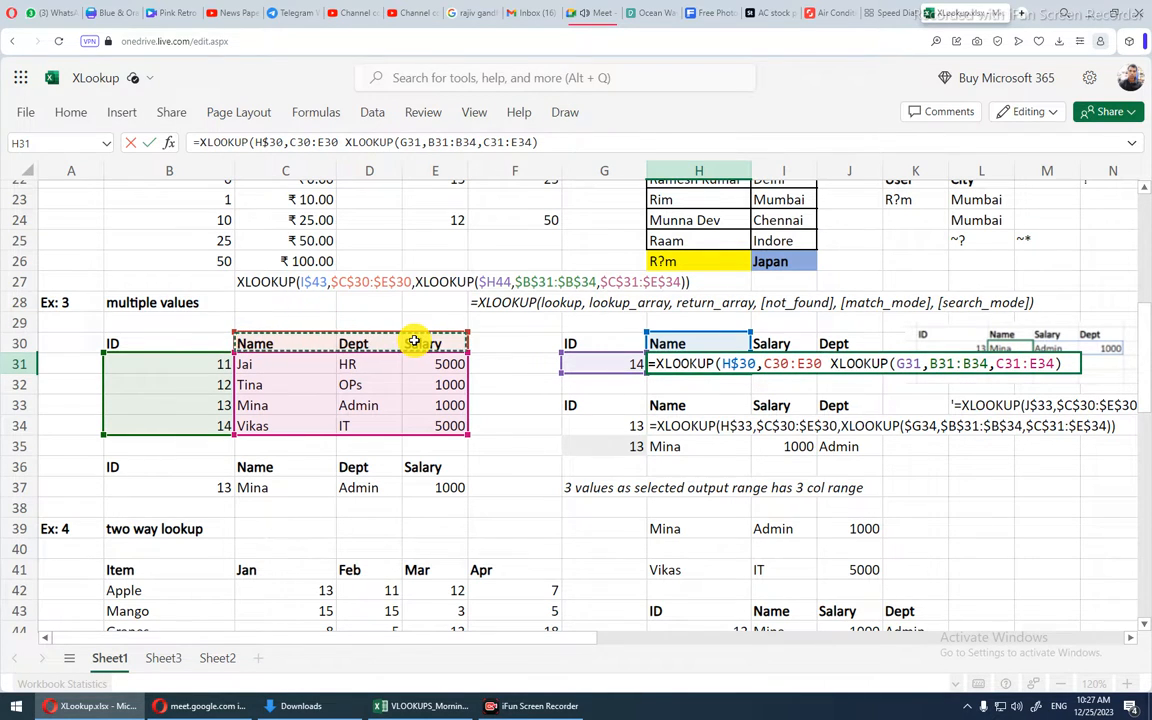
key("F4")
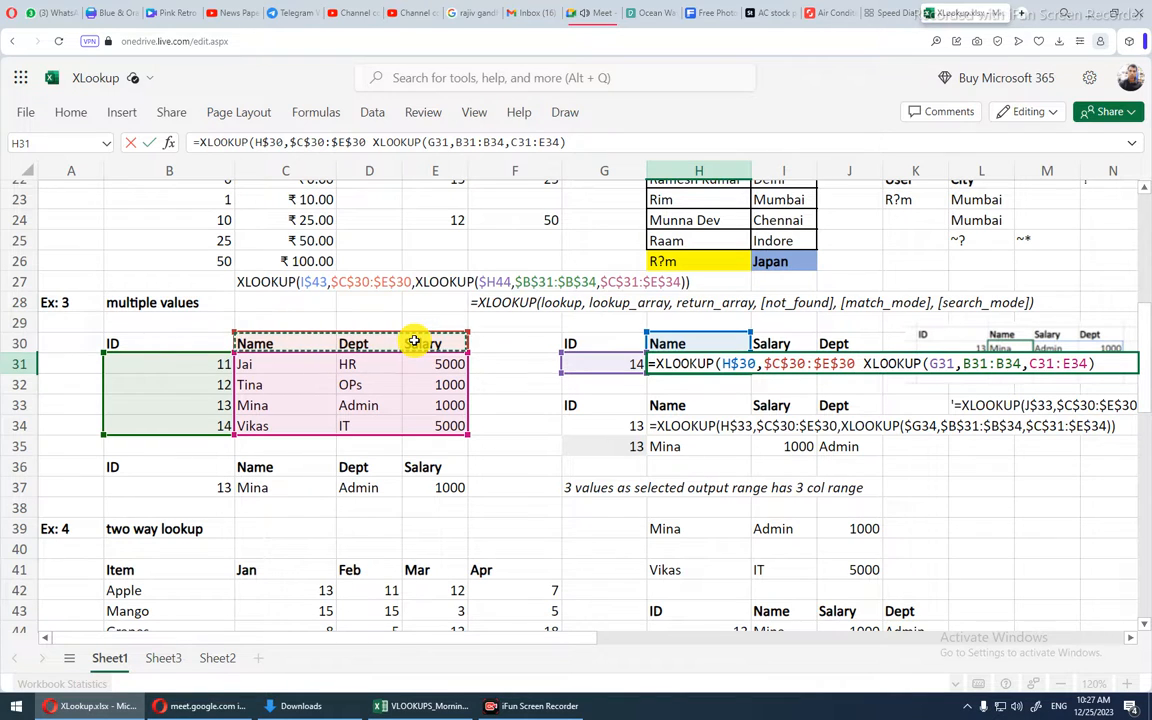
type(",")
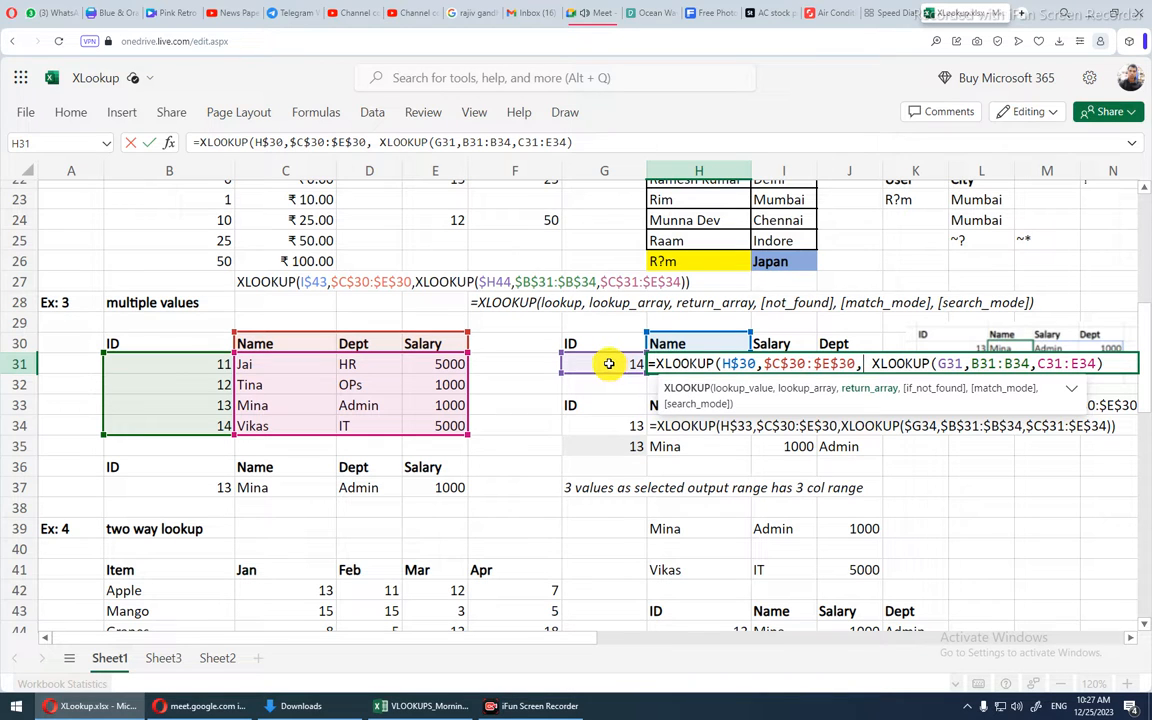
- Lock the column of the inner XLOOKUP's lookup value in H31 as $G31
double_click(948, 364)
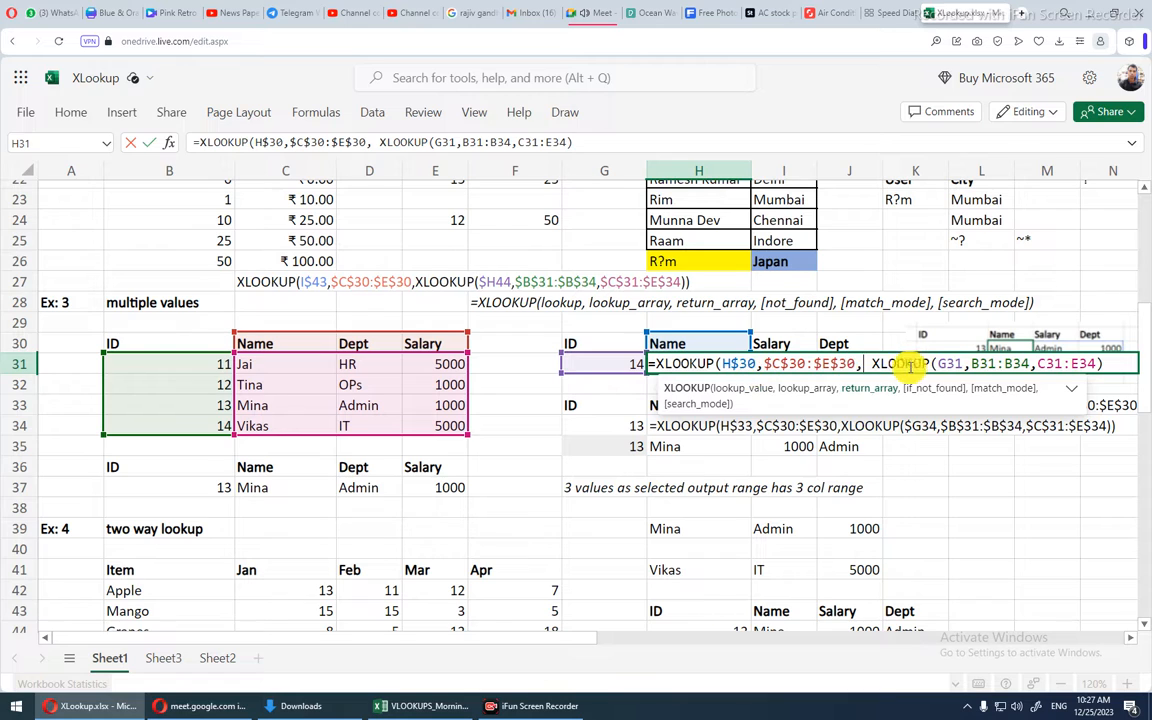
left_click(940, 364)
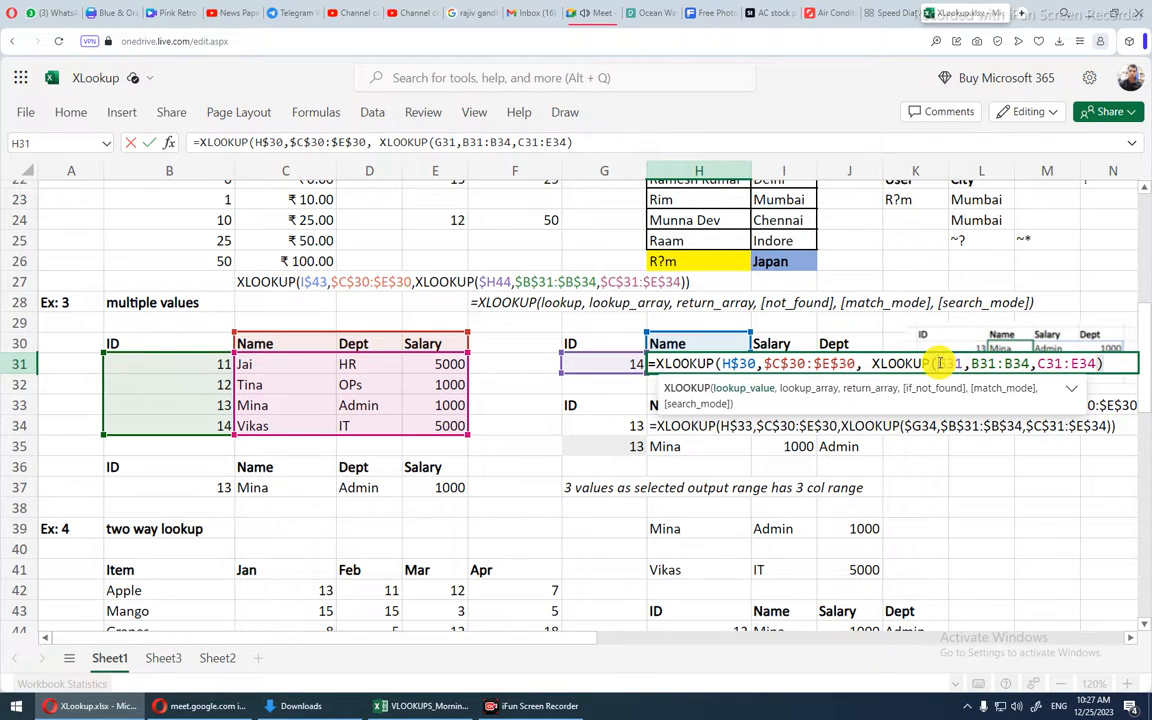
key("F4")
key("F4")
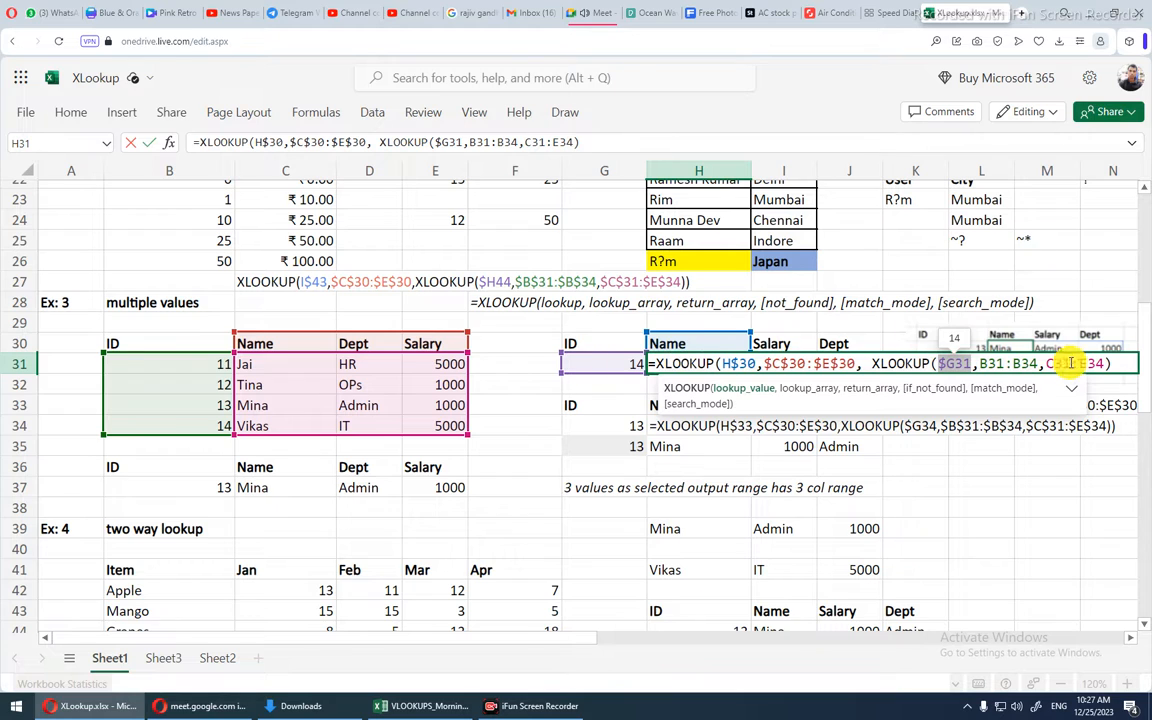
key("Return")
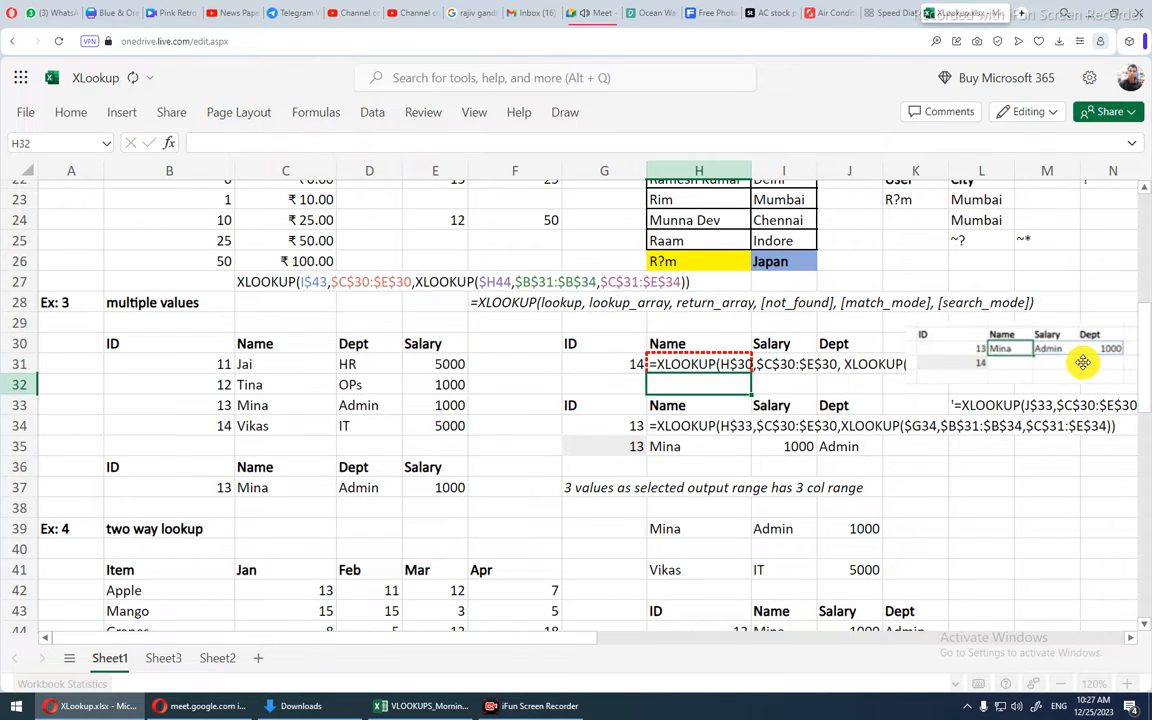
- Add the missing closing parenthesis to the end of the nested XLOOKUP formula in H31
left_click(731, 364)
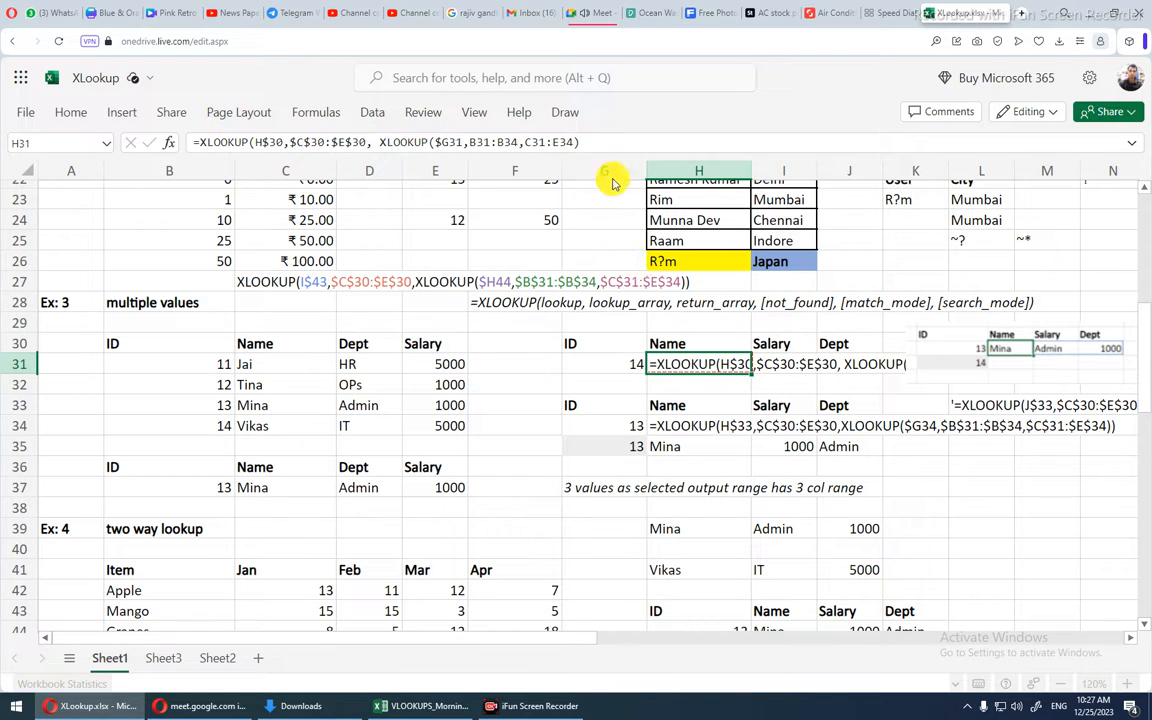
left_click(608, 143)
type(")")
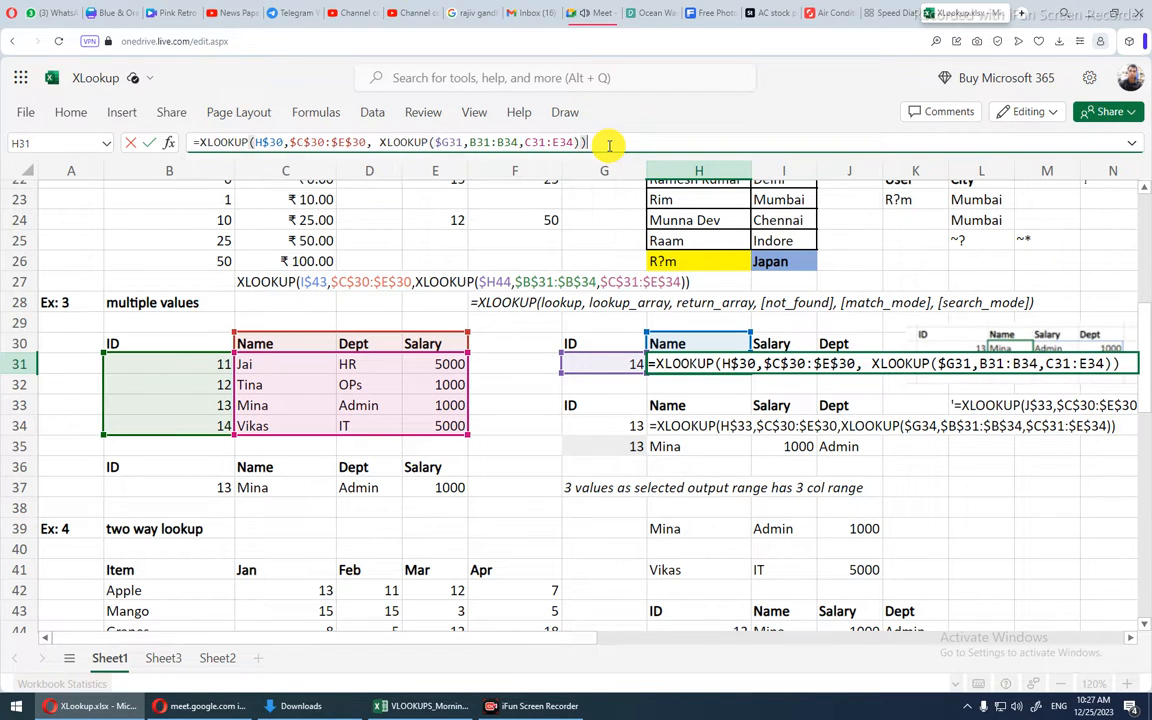
key("Return")
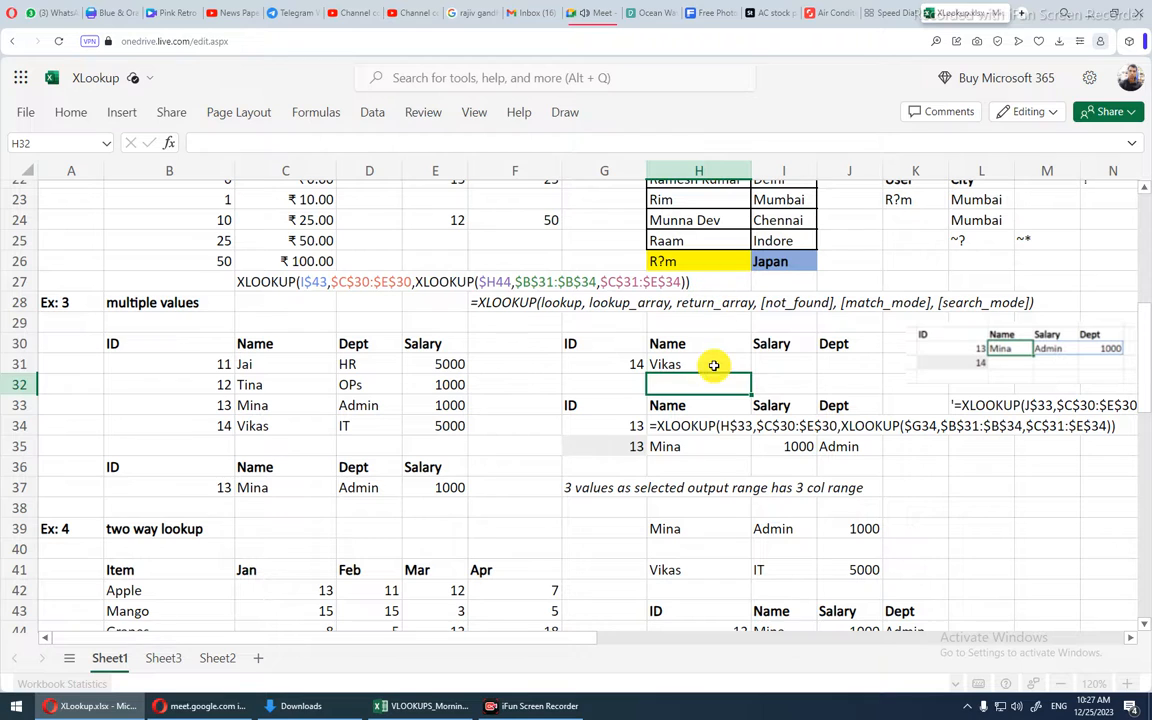
- Fill the nested XLOOKUP formula from H31 across to J31
left_click(739, 365)
left_click_drag(751, 374, 840, 365)
left_click(728, 365)
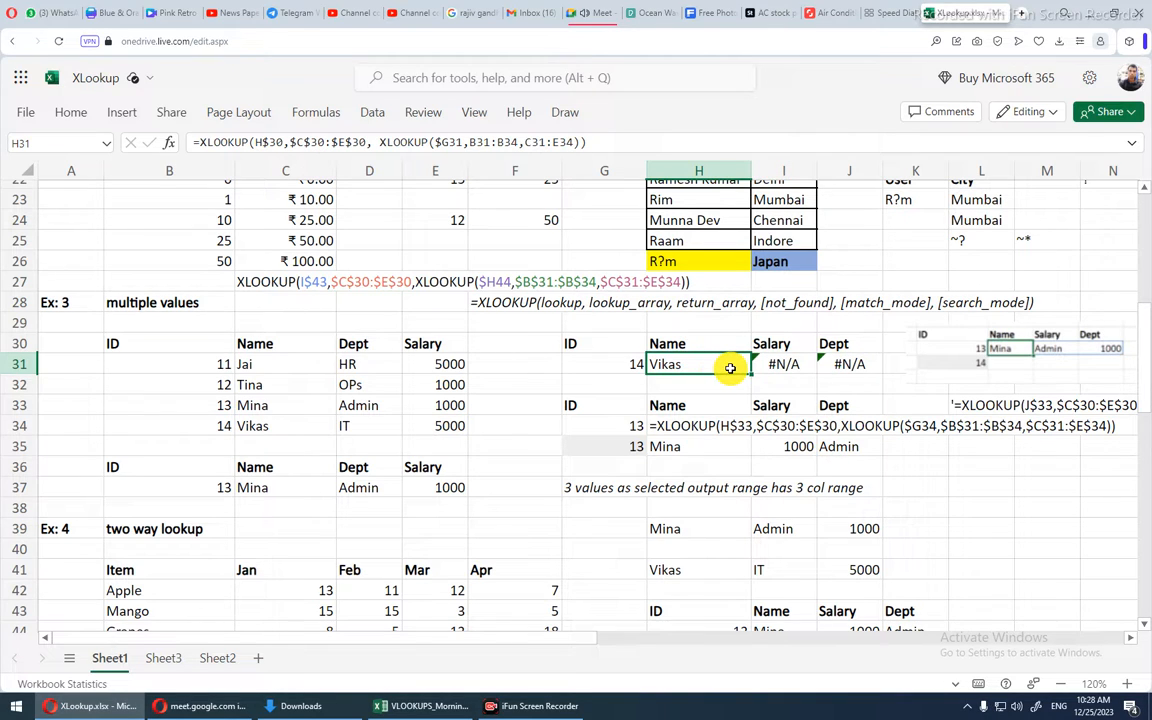
- Compare the highlighted ranges of the formulas in H31 and I31 to see which references shift
double_click(730, 368)
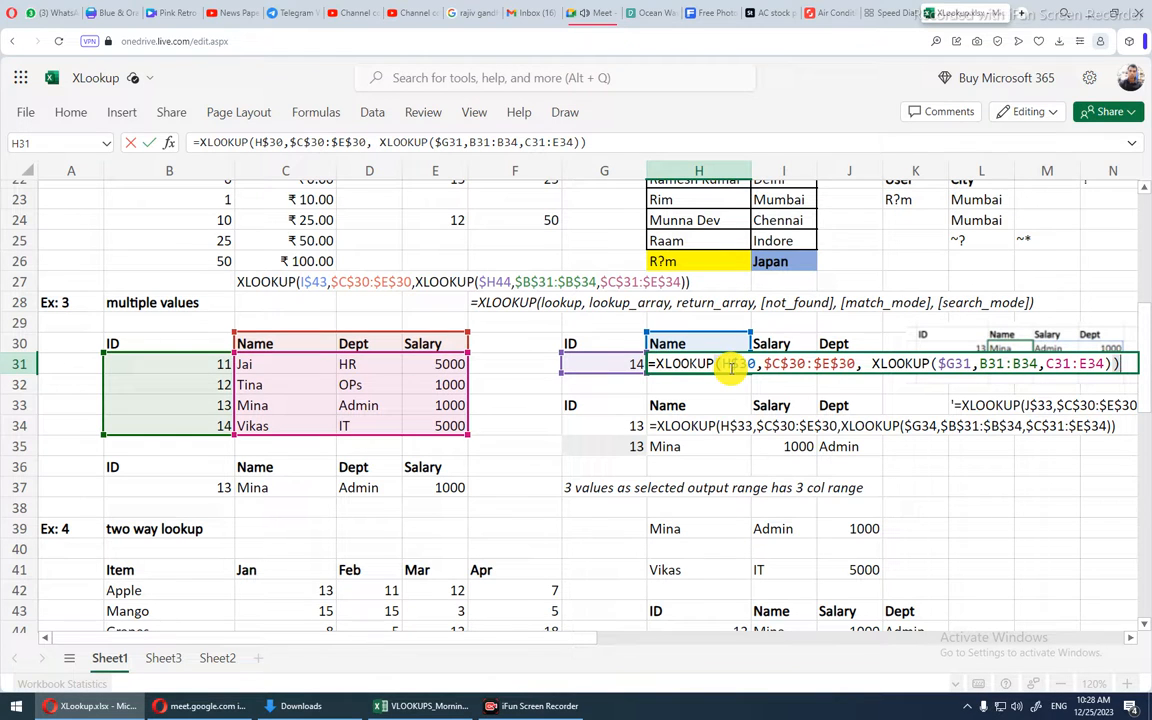
key("Escape")
left_click(783, 367)
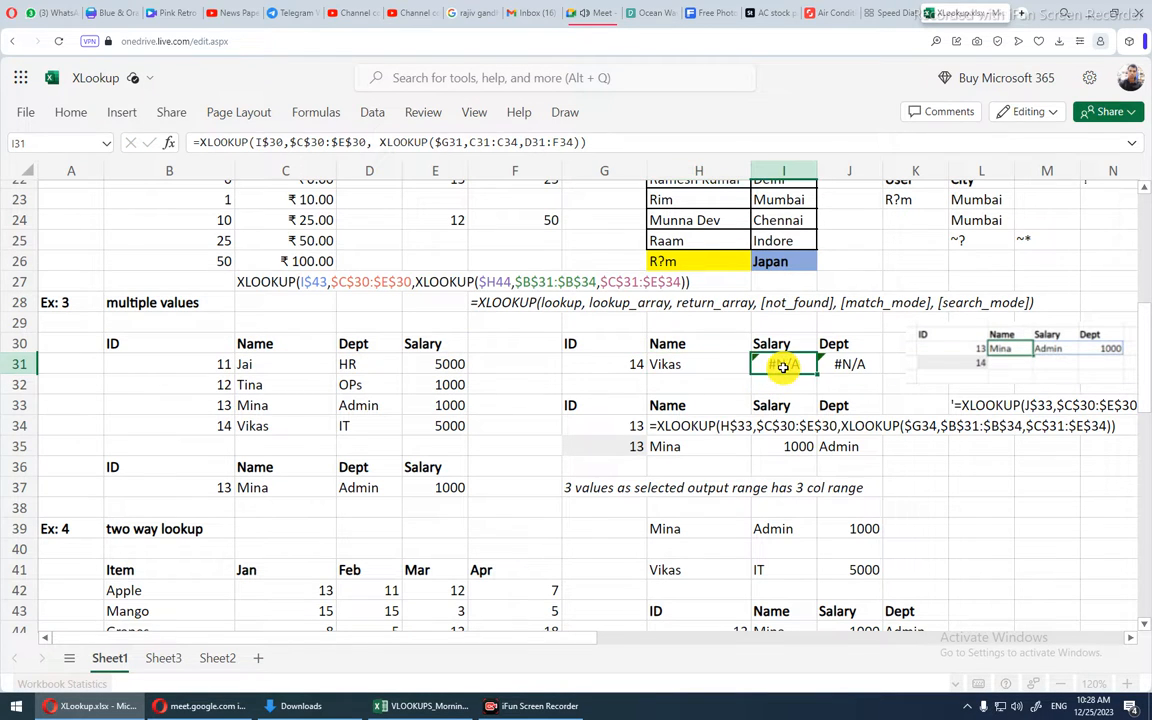
double_click(783, 367)
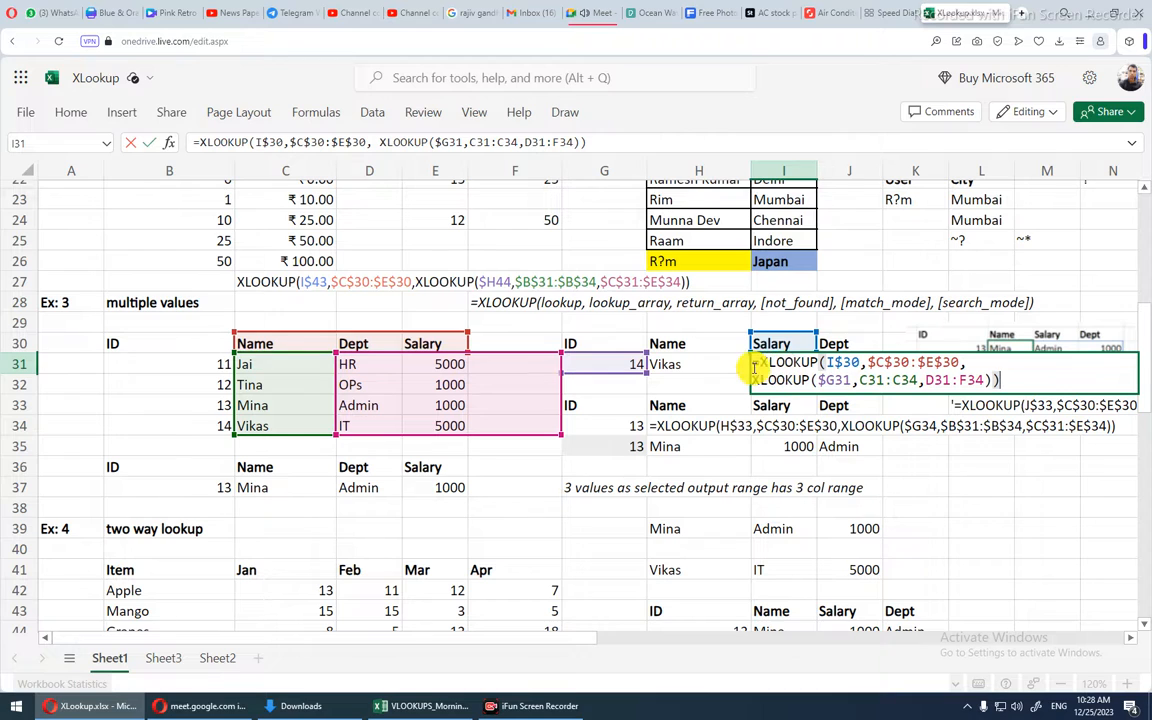
left_click(684, 363)
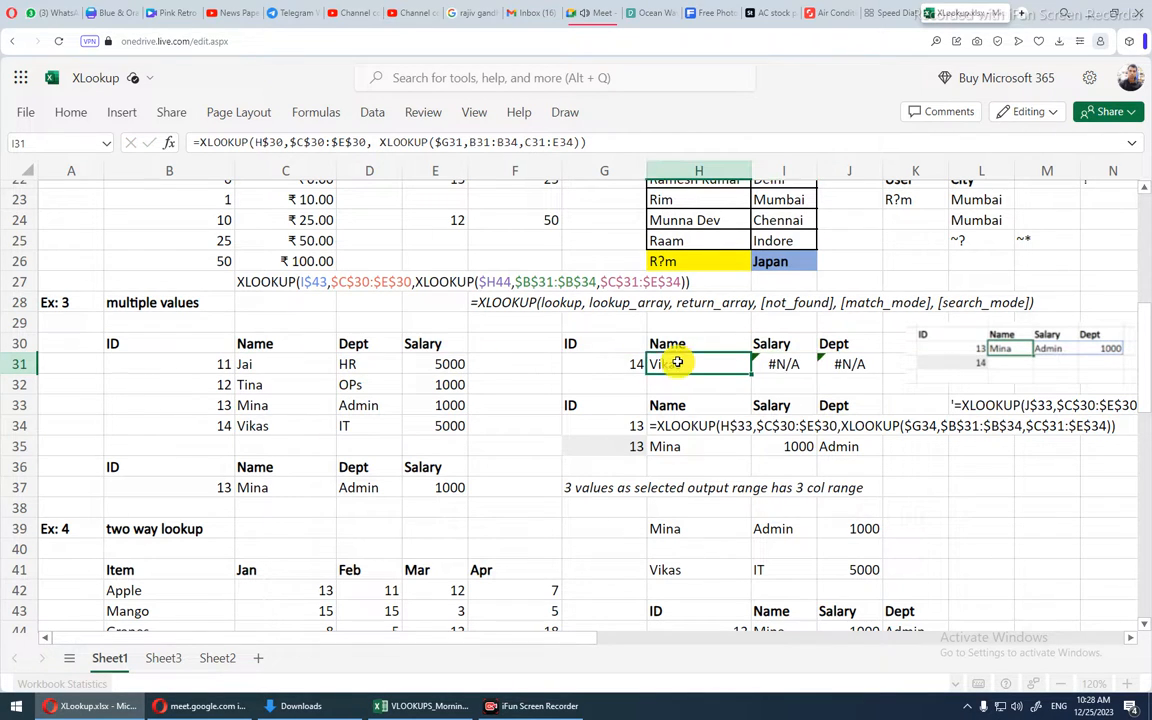
- Remove the space before the inner XLOOKUP in H31 and lock its lookup array as $B$31:$B$34
double_click(682, 361)
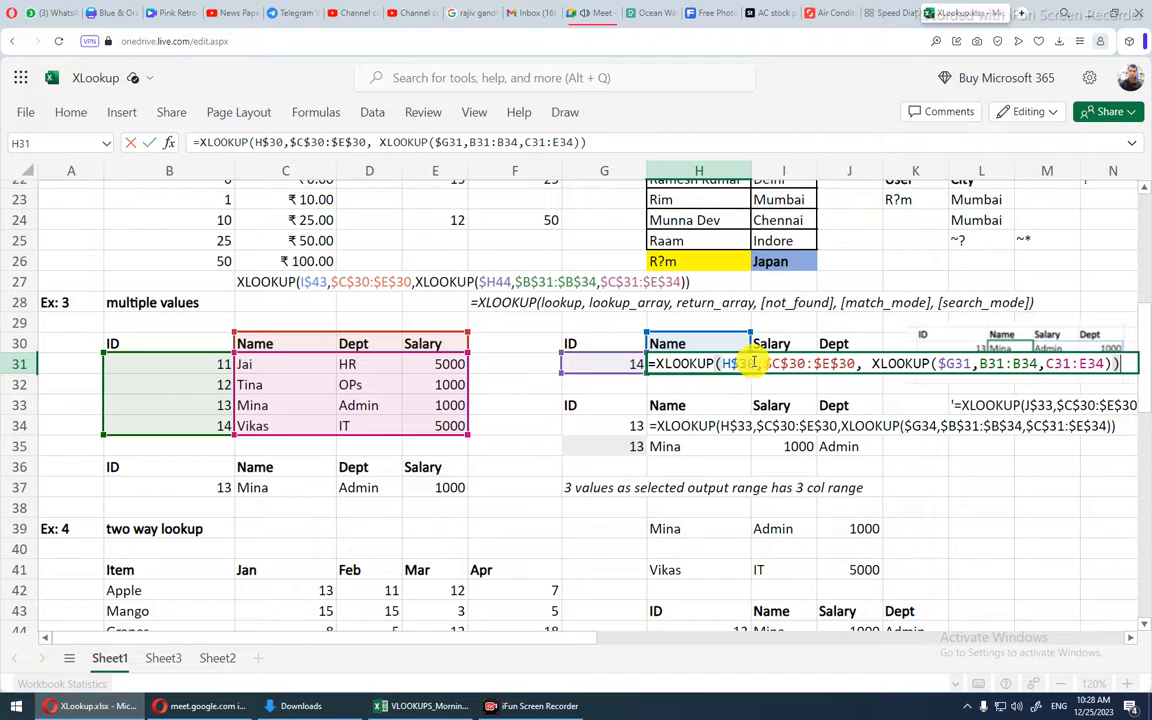
mouse_move(758, 364)
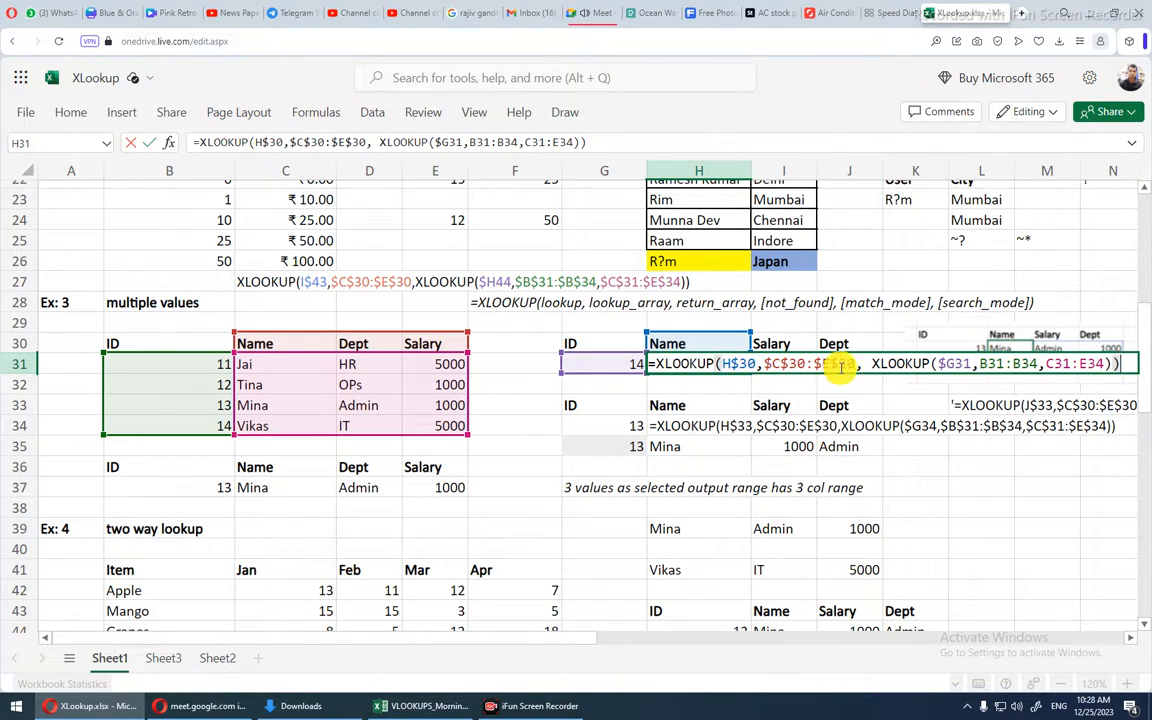
mouse_move(874, 365)
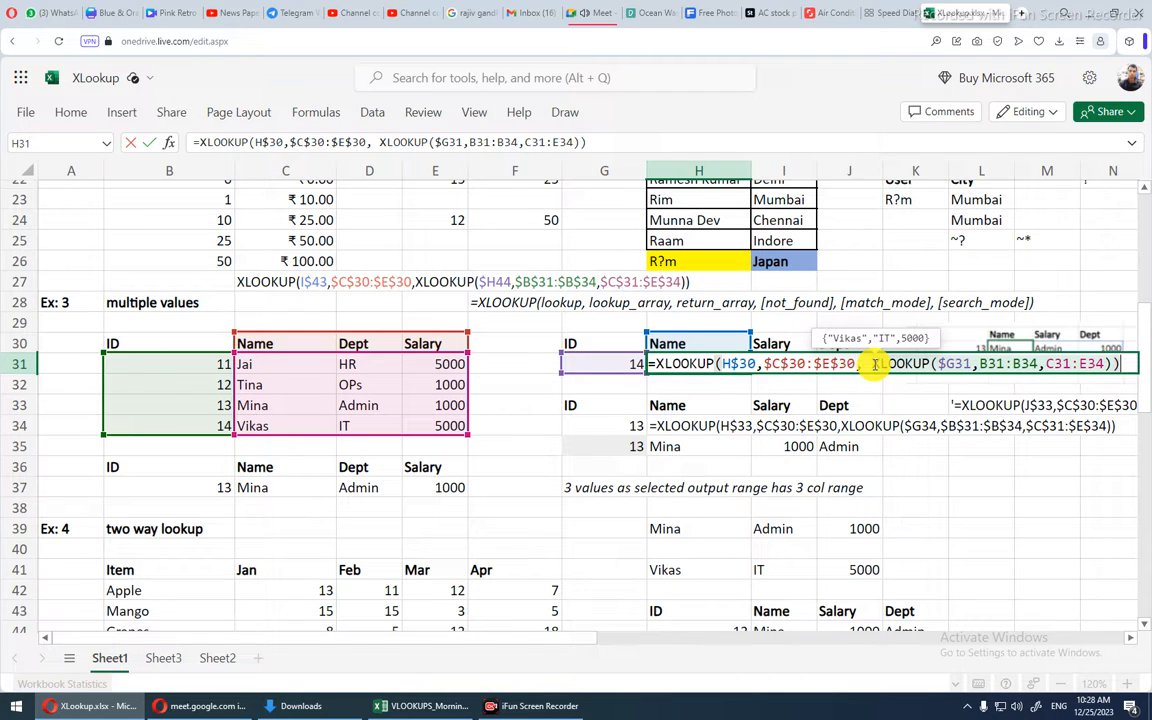
left_click(874, 365)
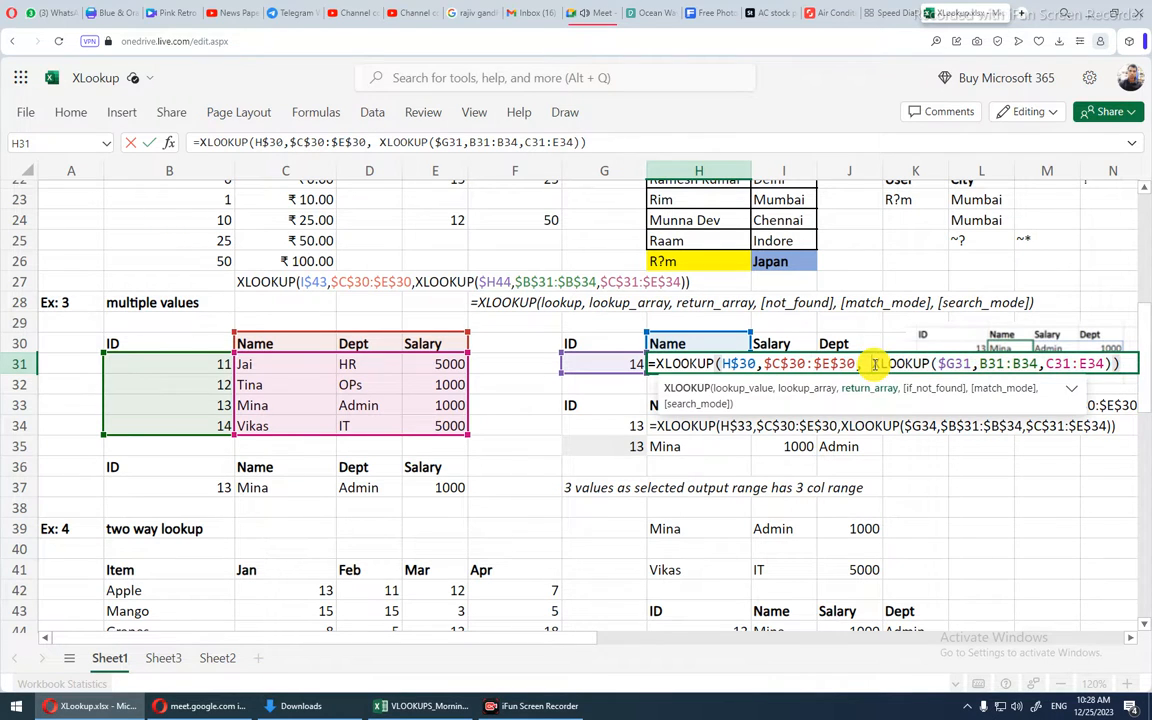
key("BackSpace")
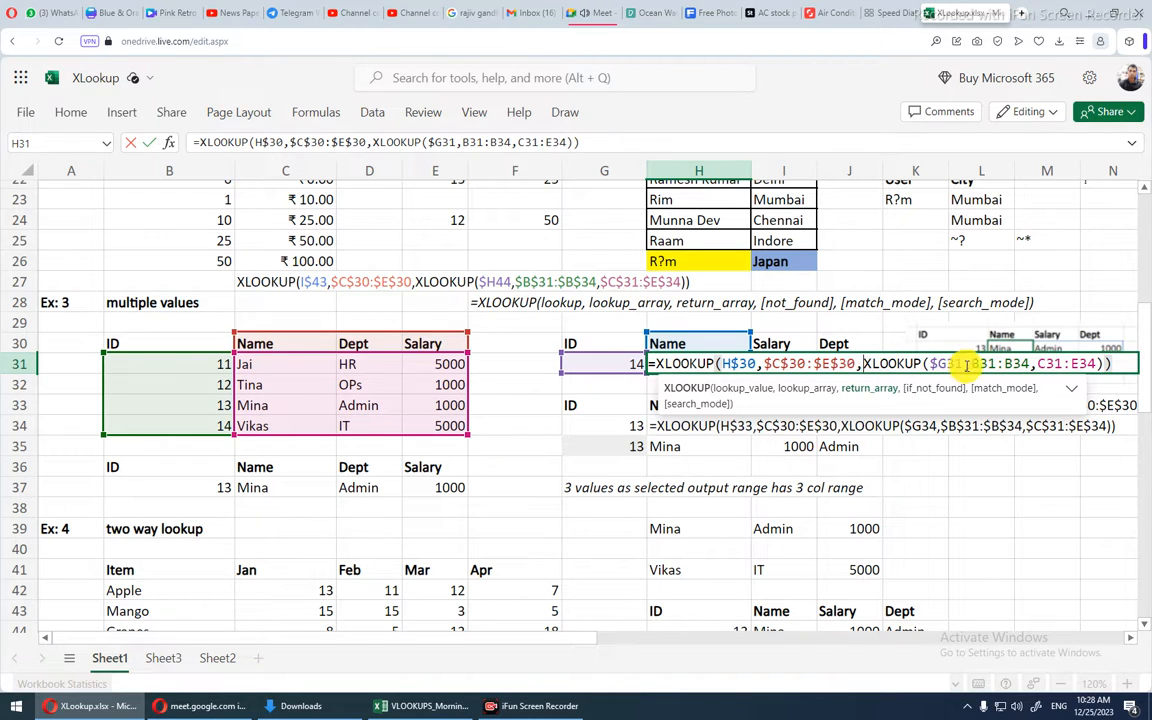
mouse_move(990, 364)
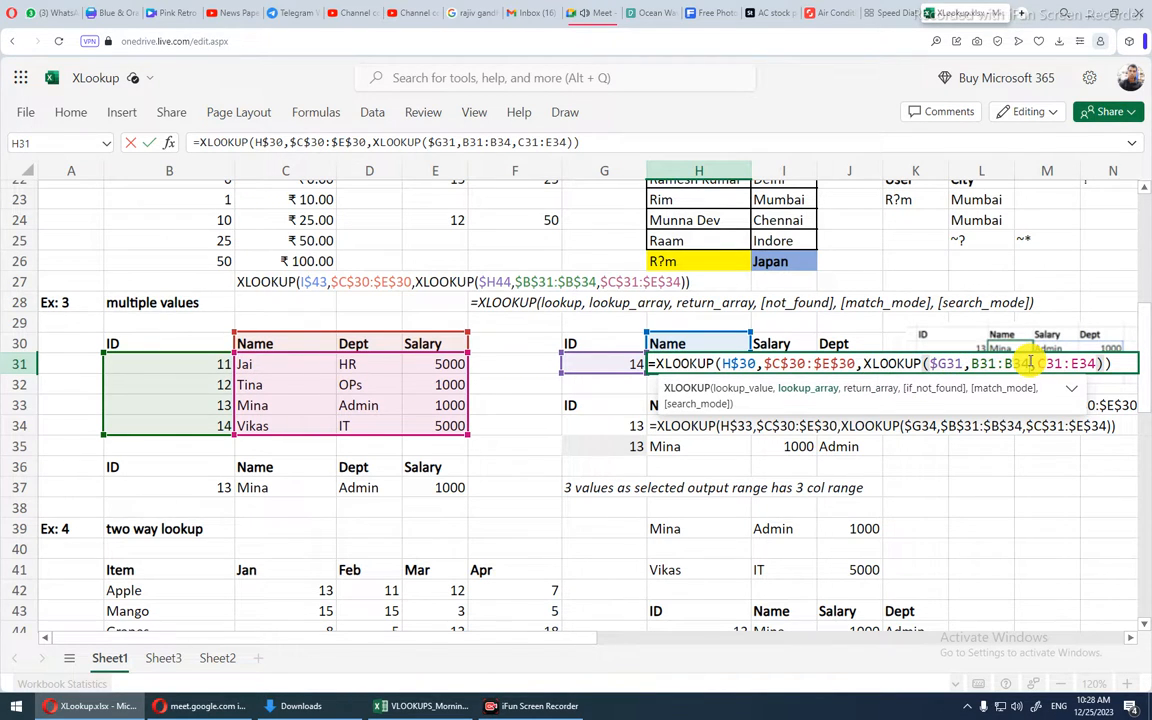
left_click(973, 363)
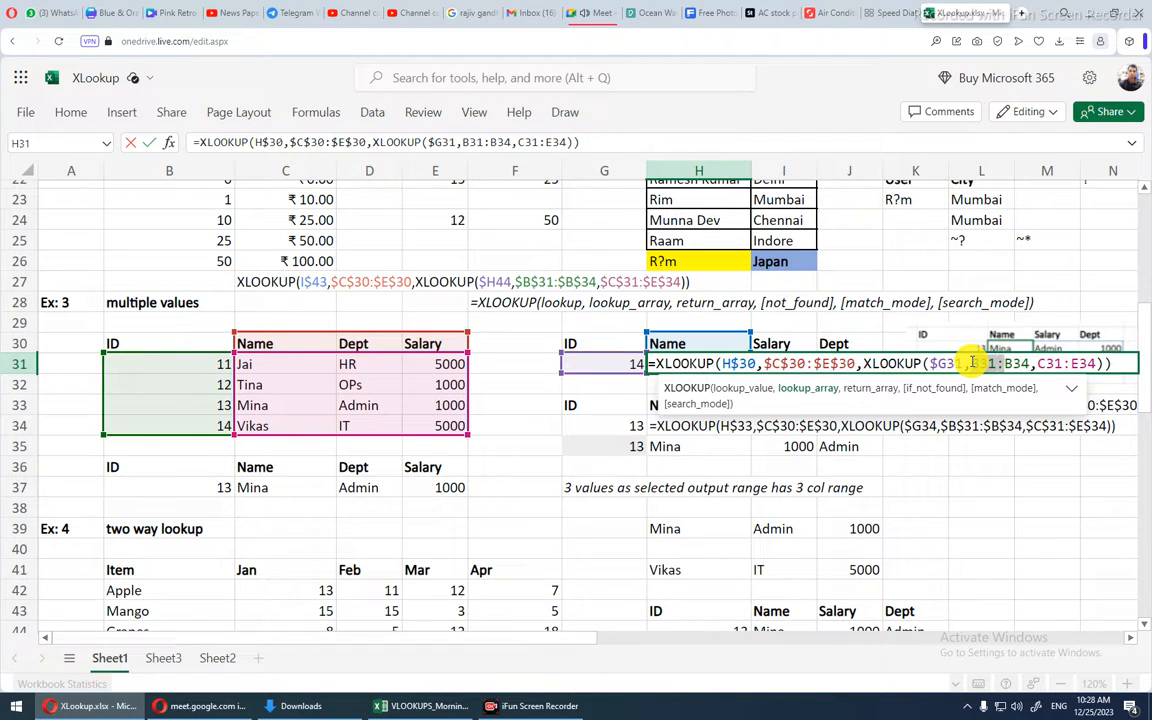
mouse_move(973, 363)
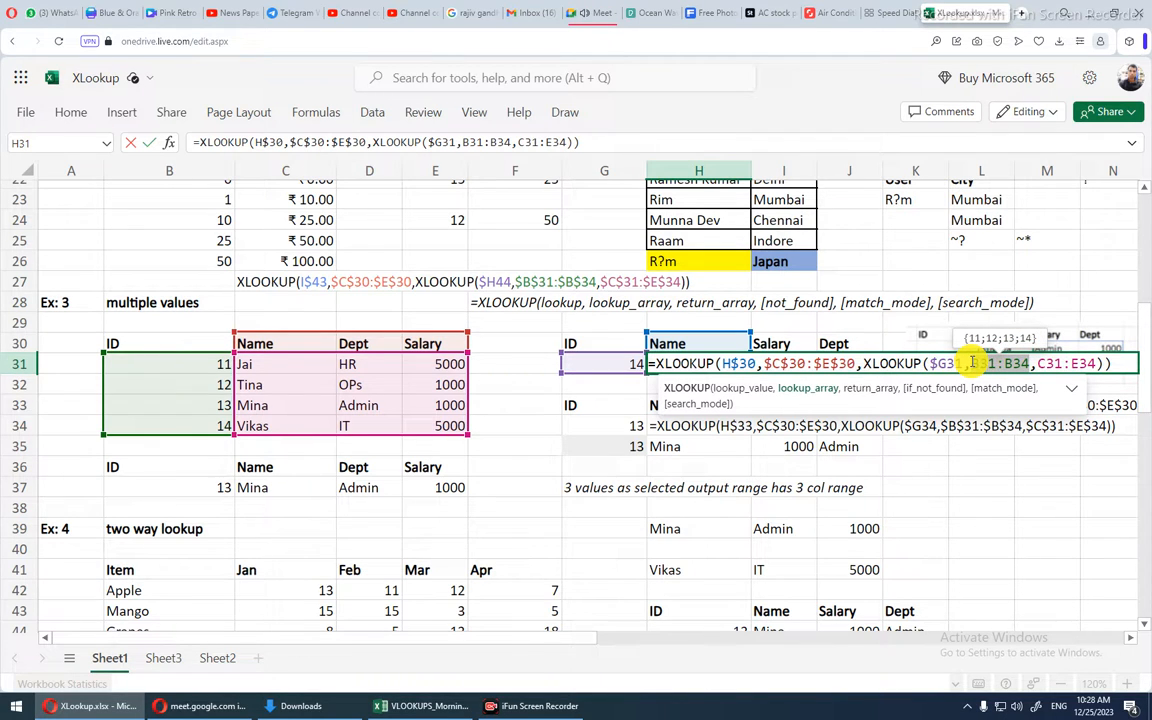
key("F4")
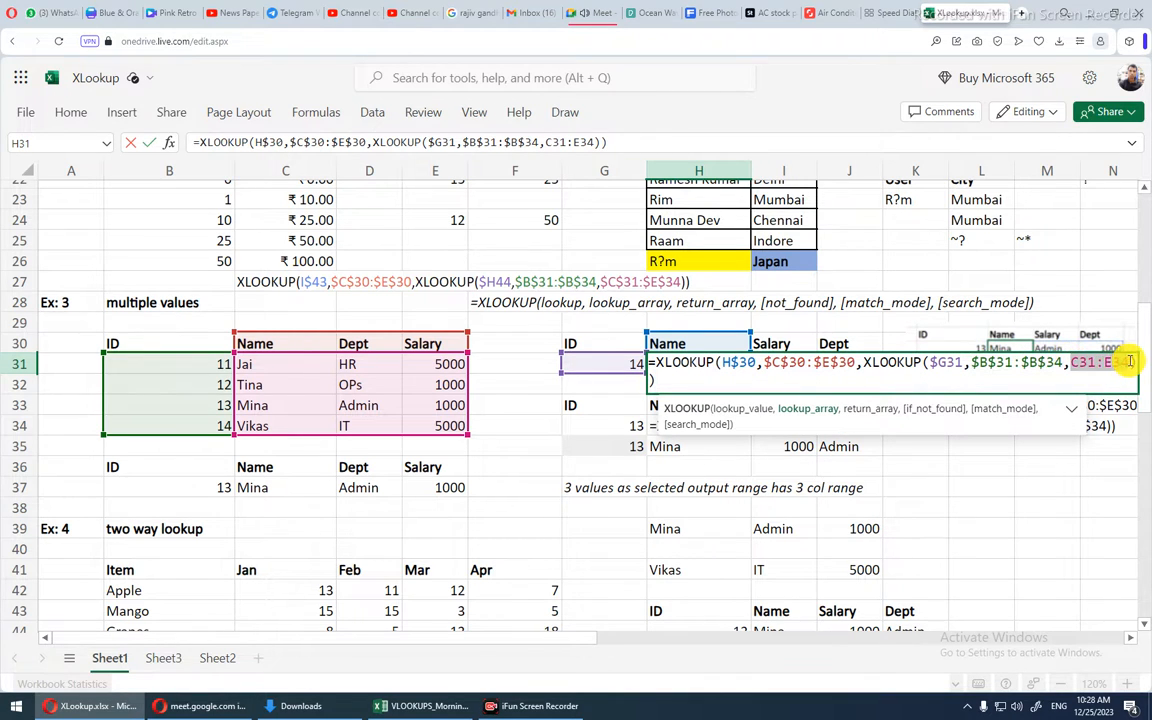
- Lock the inner XLOOKUP's return array in H31 as $C$31:$E$34 and fill the corrected formula across to J31
left_click(1128, 362)
left_click_drag(1128, 362, 1080, 362)
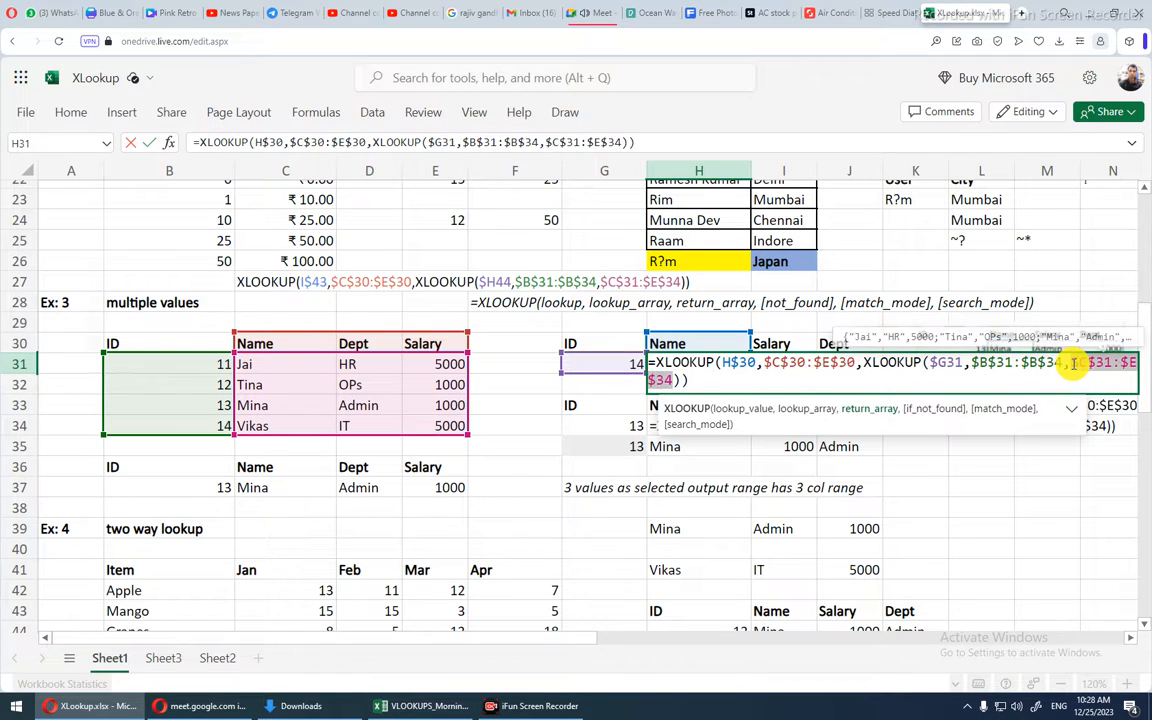
key("Return")
left_click_drag(740, 372, 841, 363)
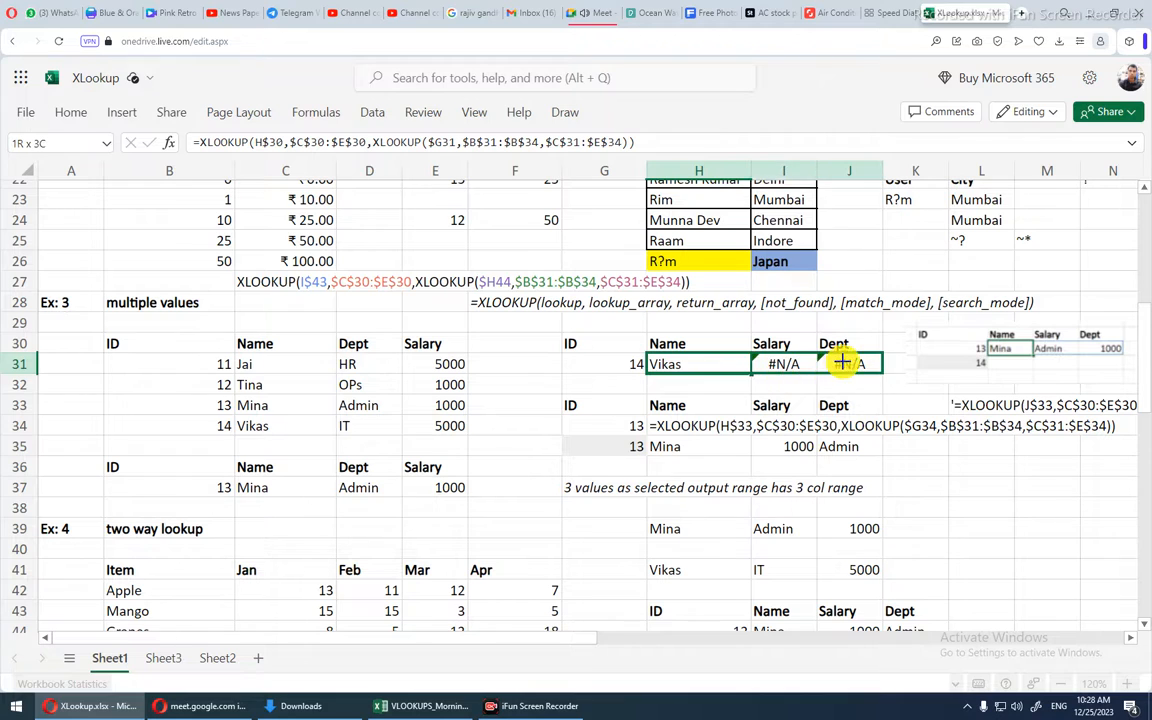
key("ctrl+r")
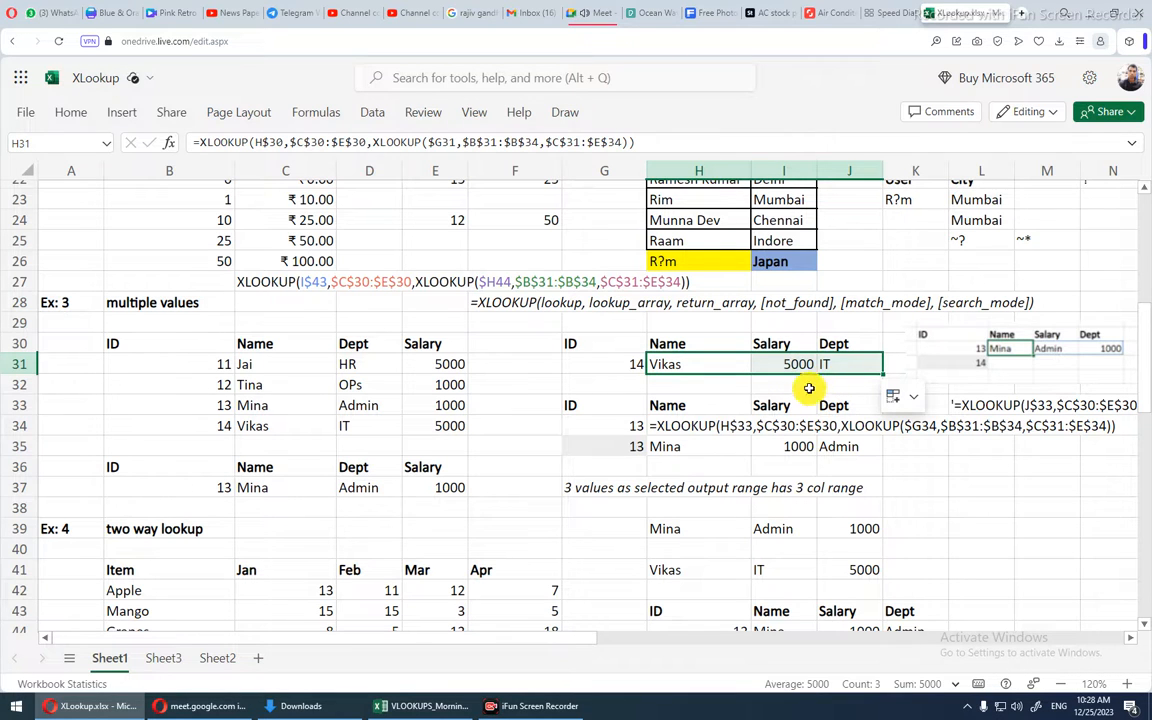
right_click(784, 343)
key("Escape")
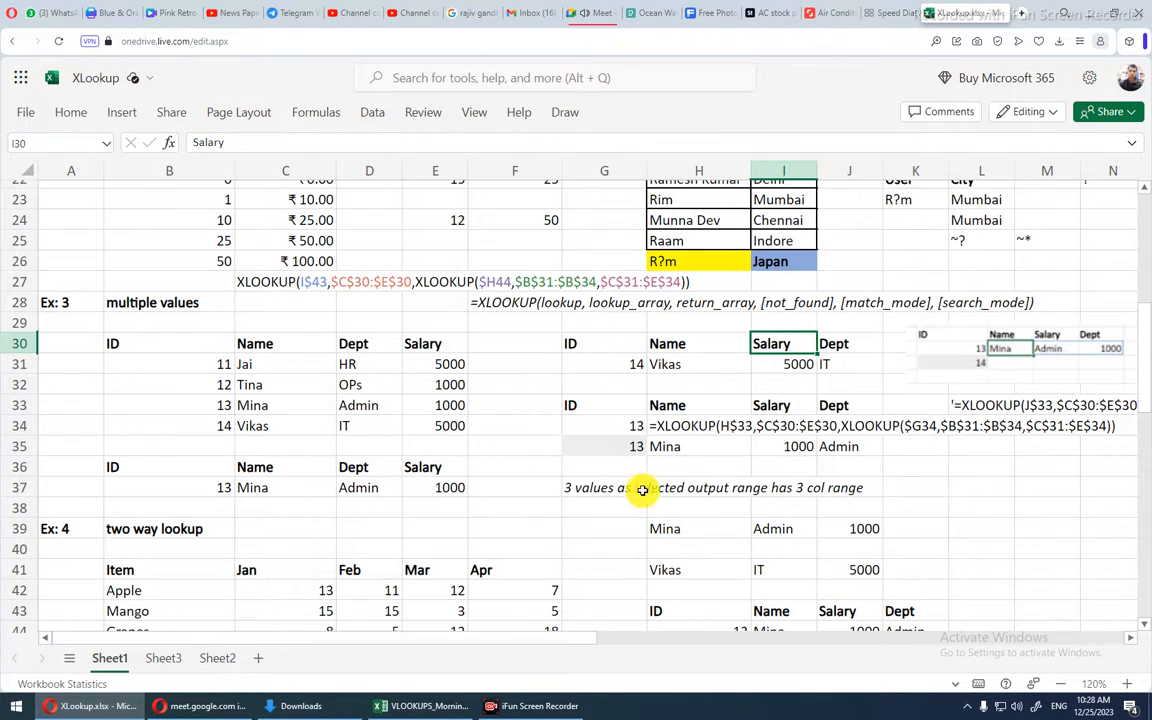
type("Delhi")
key("Tab")
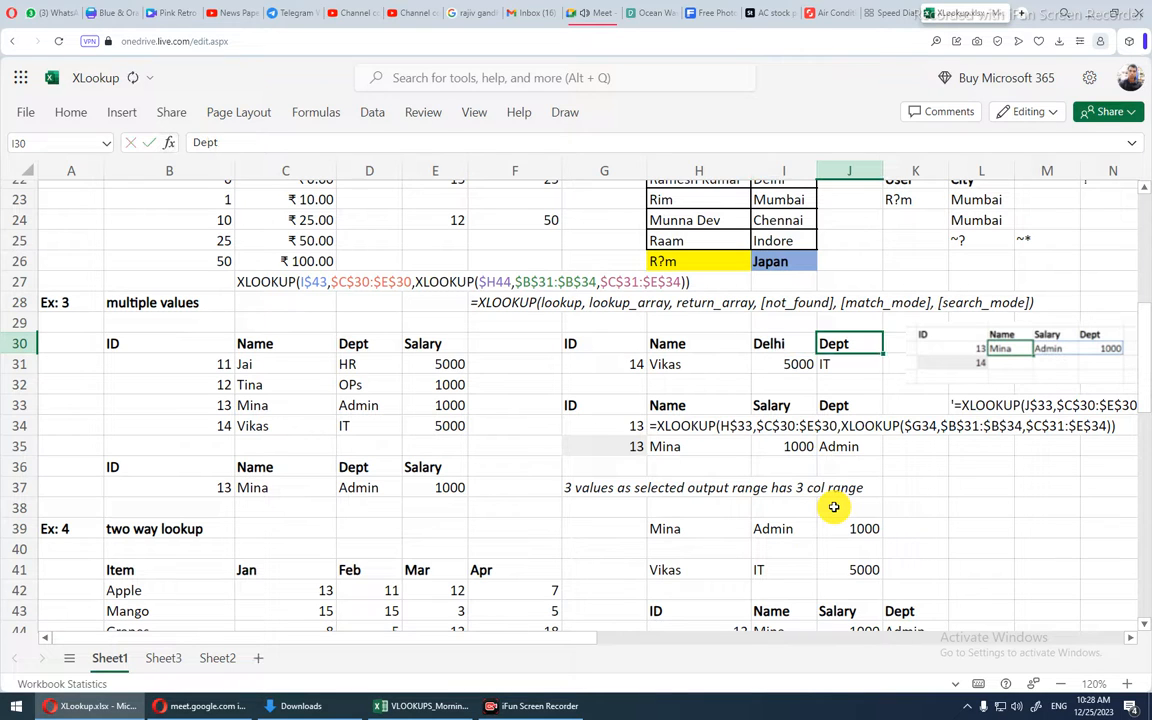
- Swap the output headers by entering Dept in I30 and Salary in J30
key("Left")
type("De")
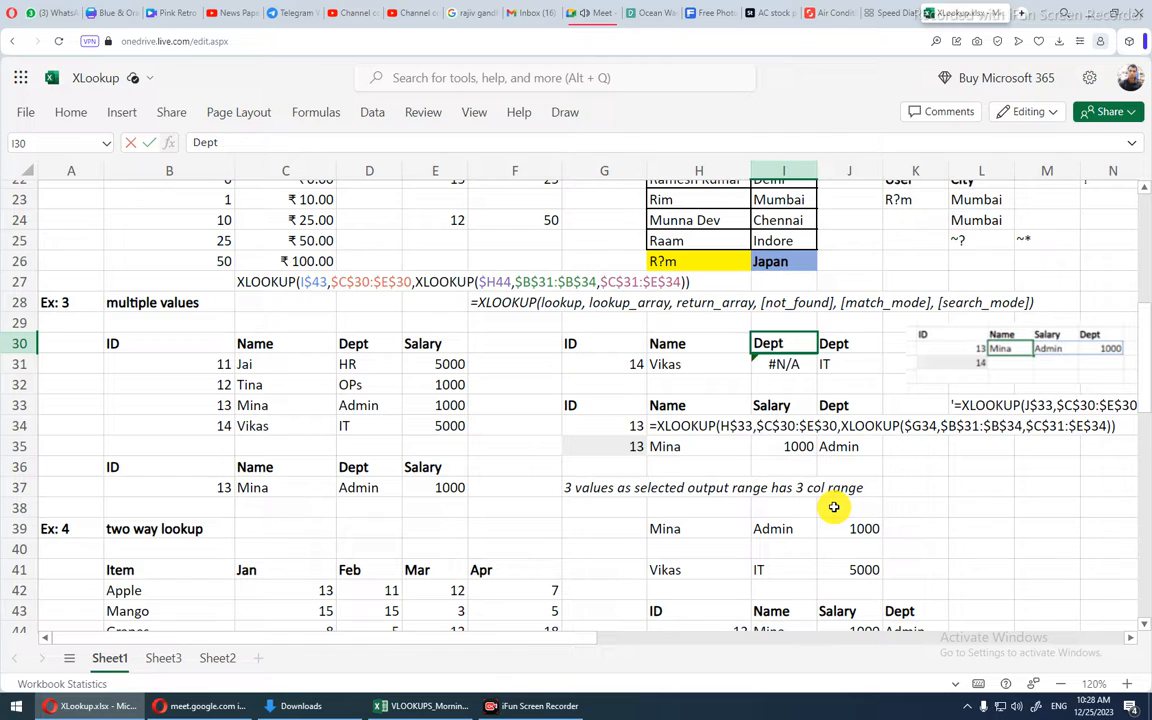
key("Tab")
type("S")
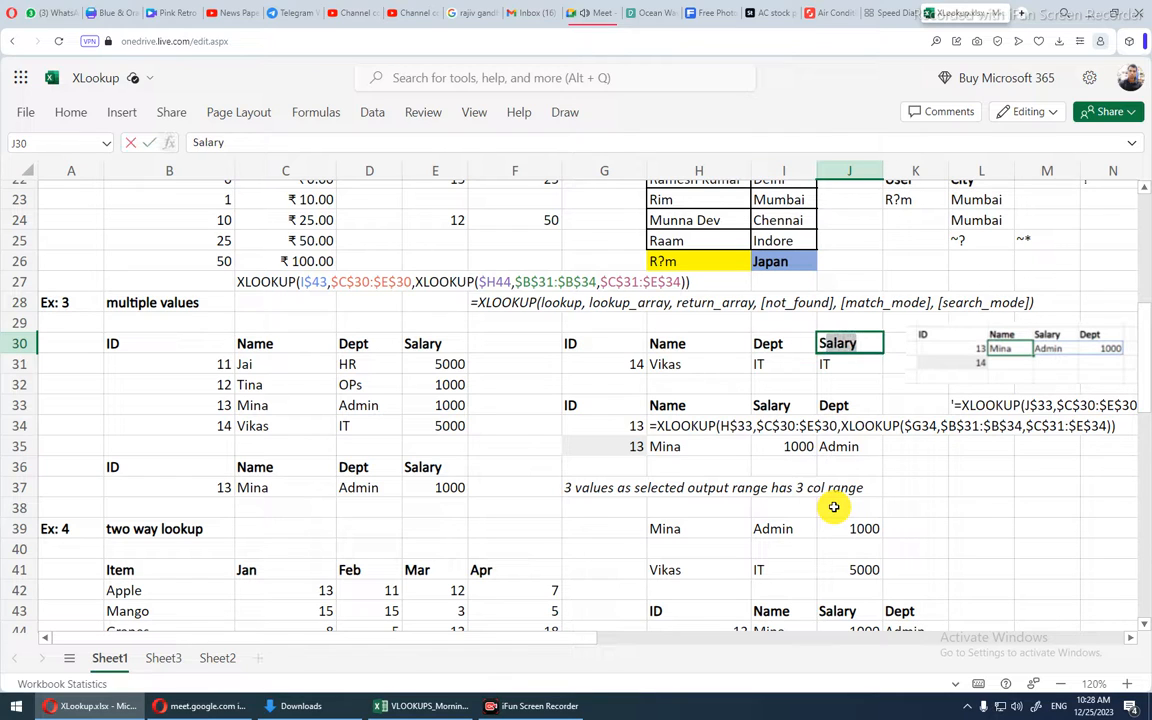
key("Return")
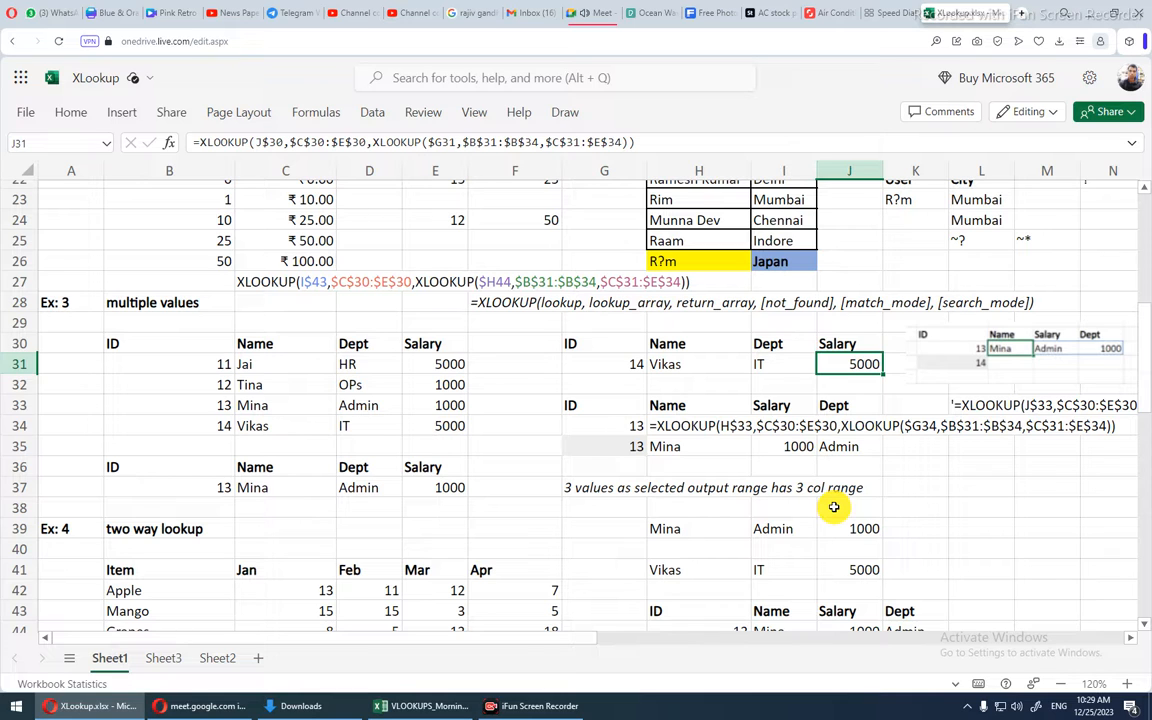
- Examine the lookup value, lookup array and return array of the XLOOKUP formula in C37
scroll(548, 542, "down", 3)
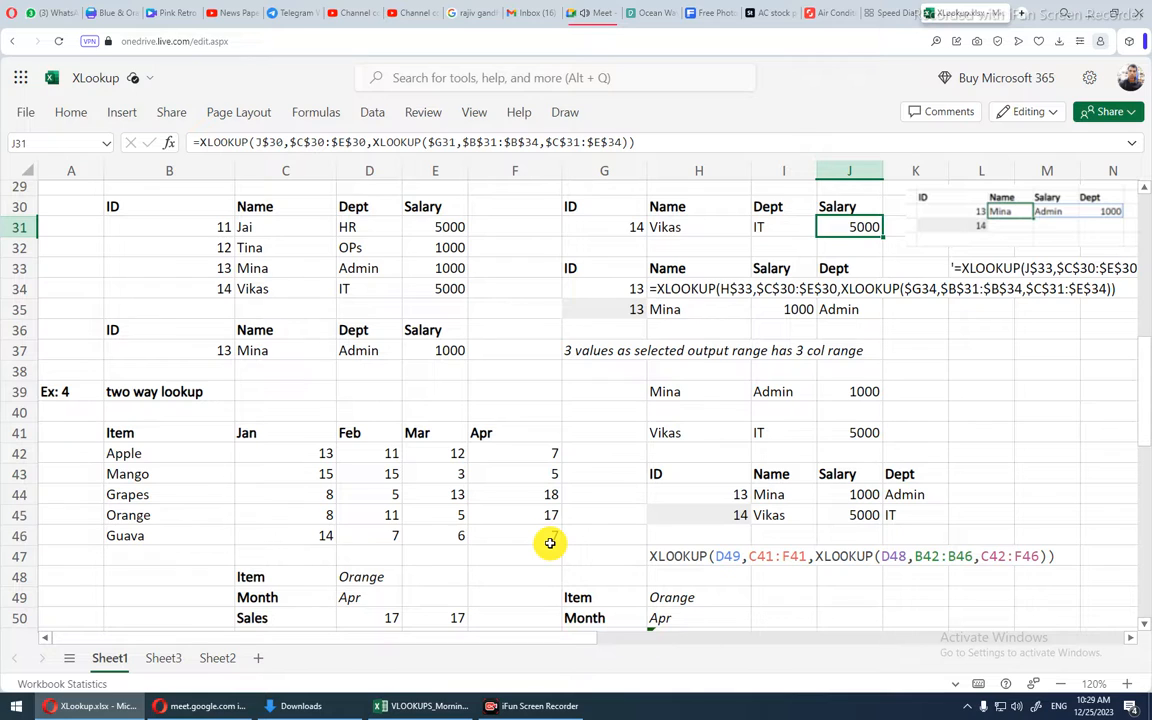
double_click(280, 350)
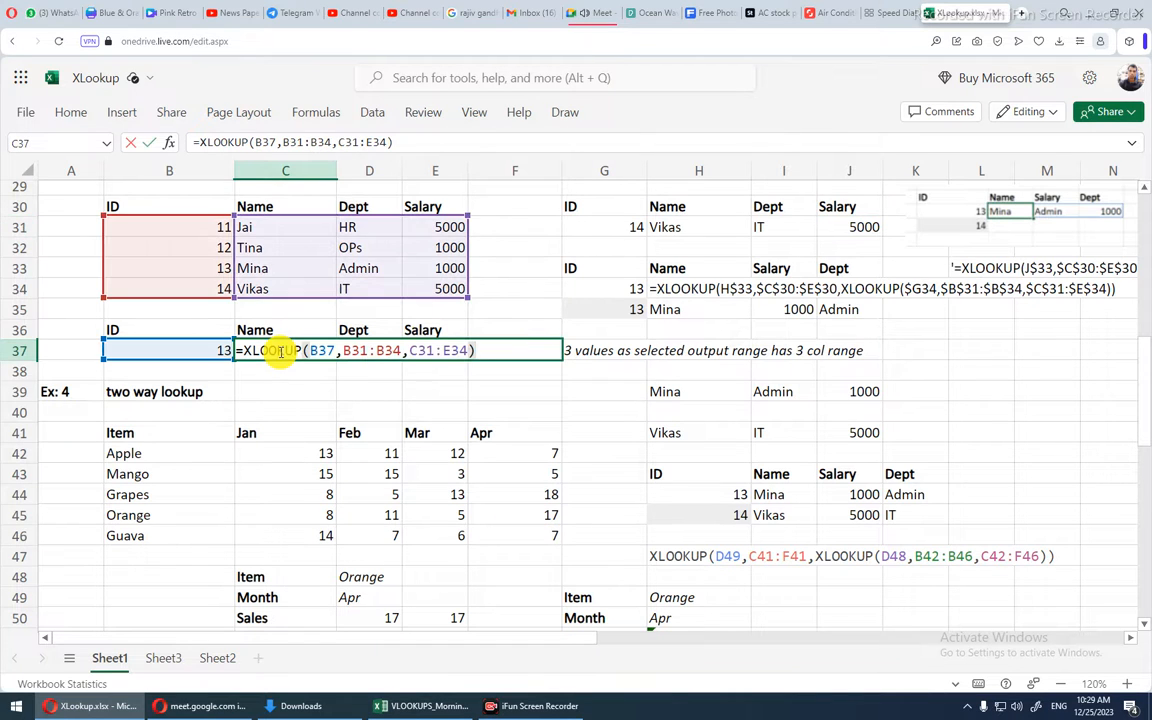
double_click(349, 348)
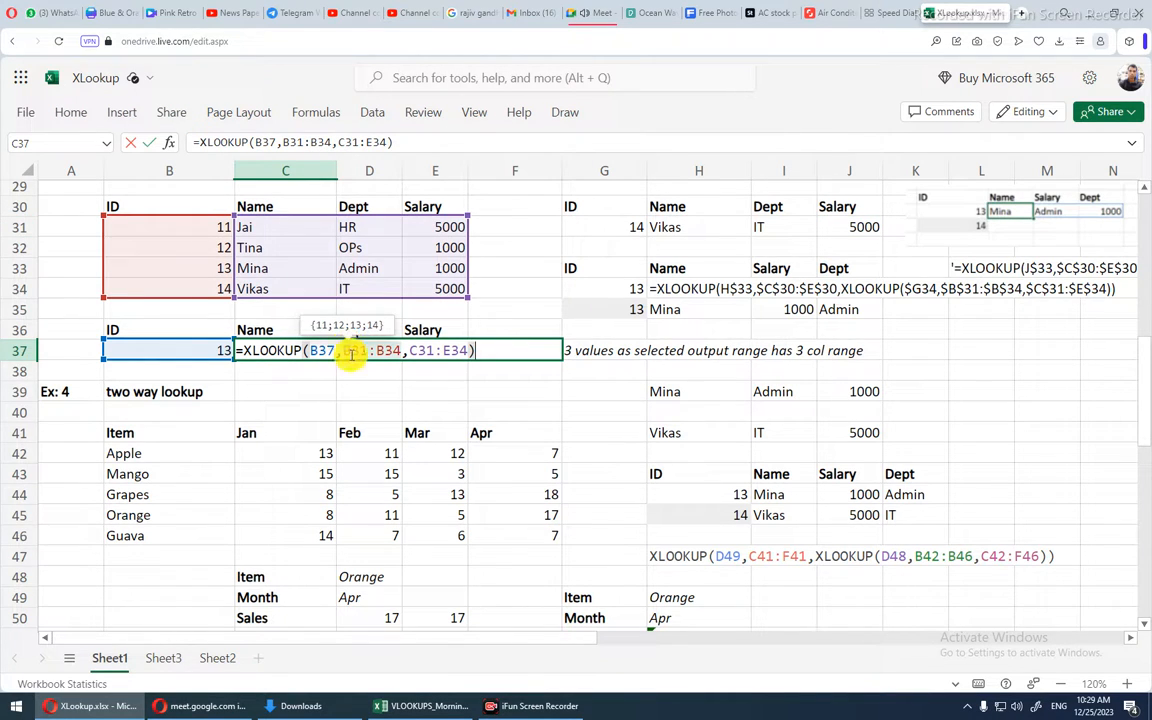
left_click(314, 391)
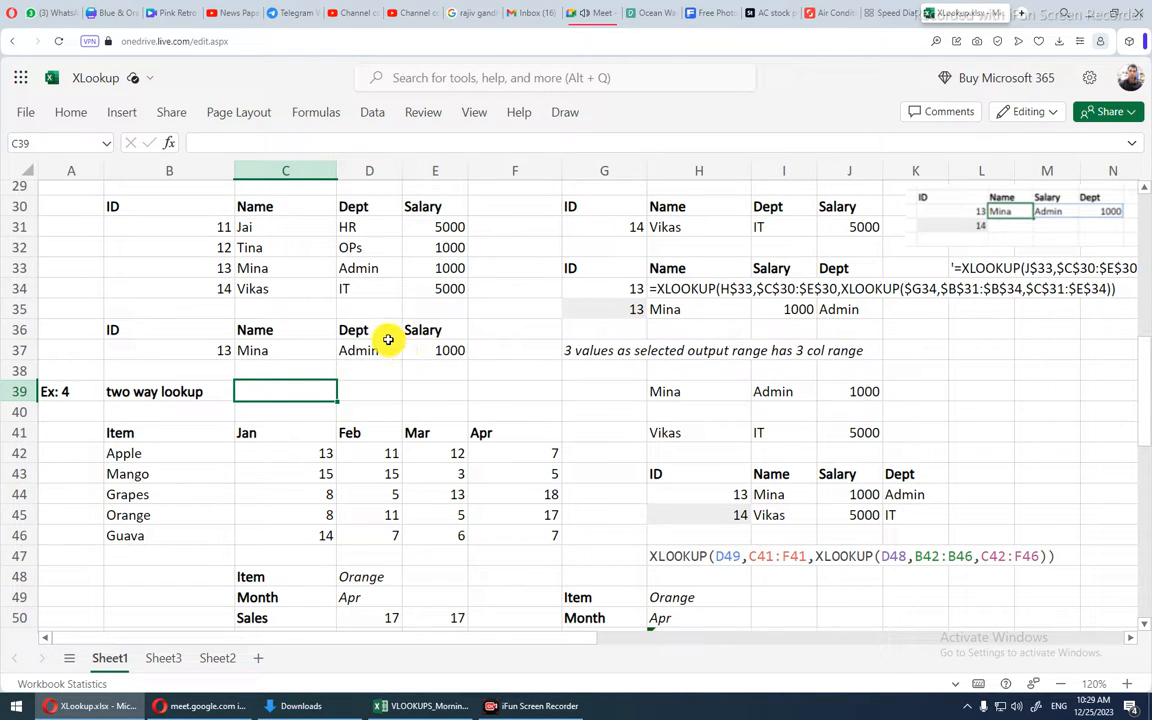
- Review the item-by-month table B41:F46 of the Ex: 4 two way lookup
scroll(334, 530, "down", 3)
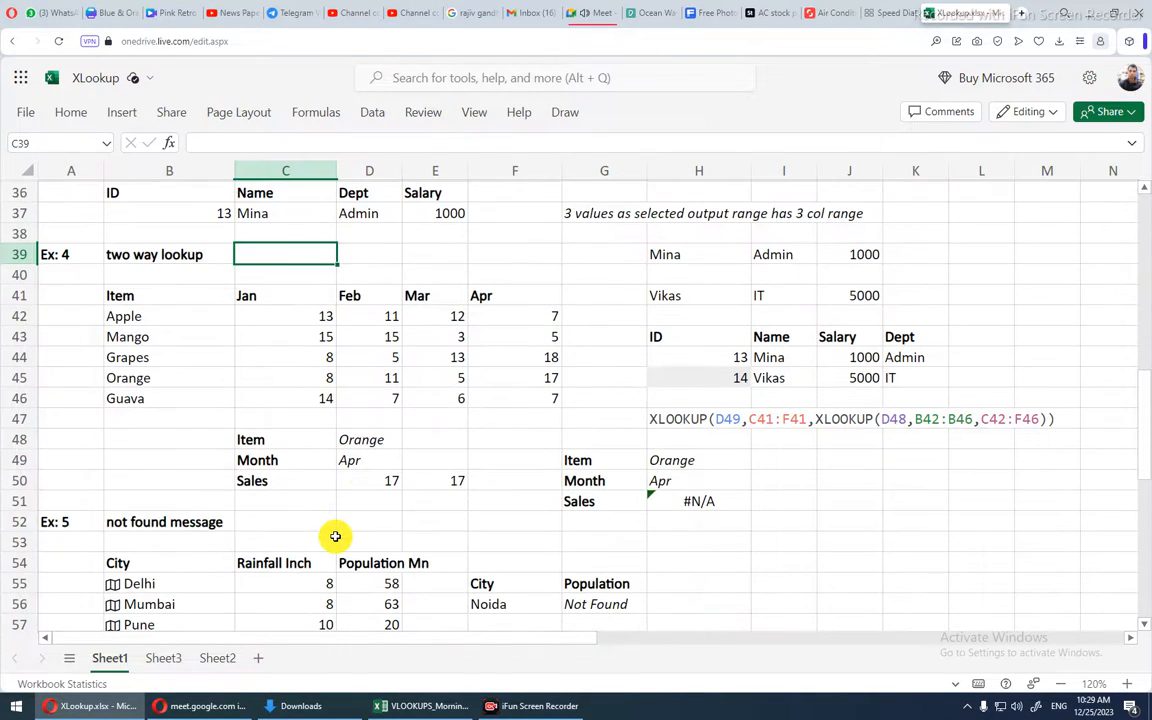
left_click_drag(127, 296, 474, 389)
left_click(474, 389)
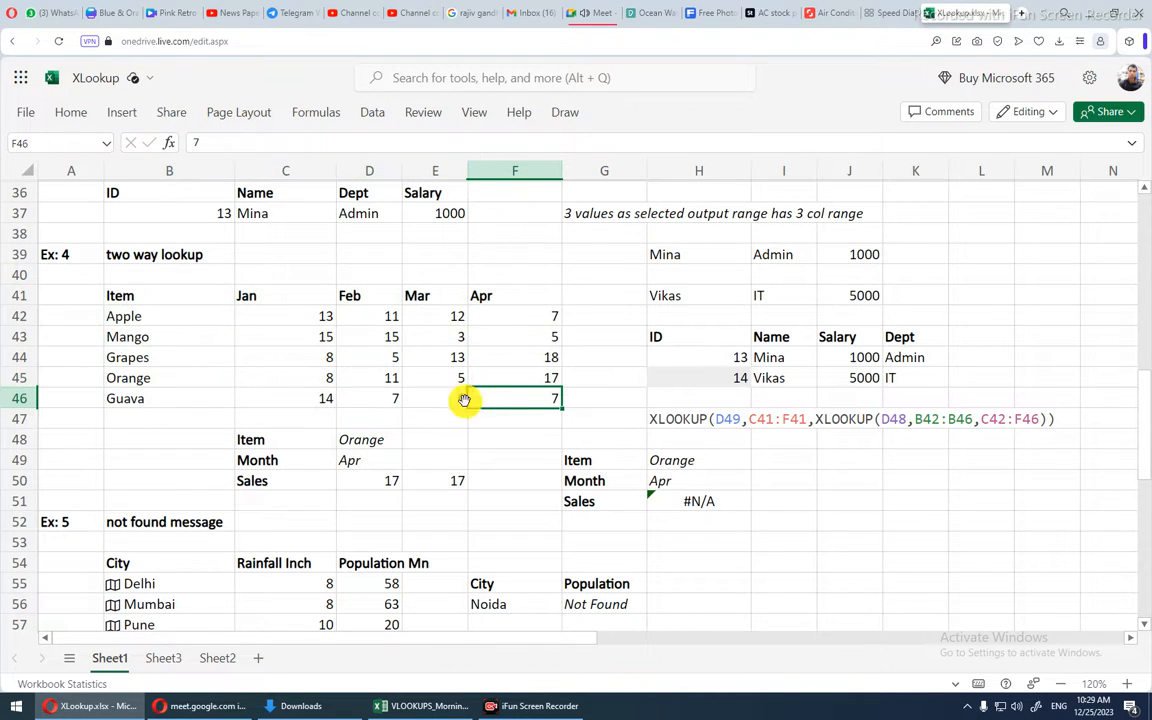
- Clear the old nested XLOOKUP formula from the Sales cell H51
left_click(442, 421)
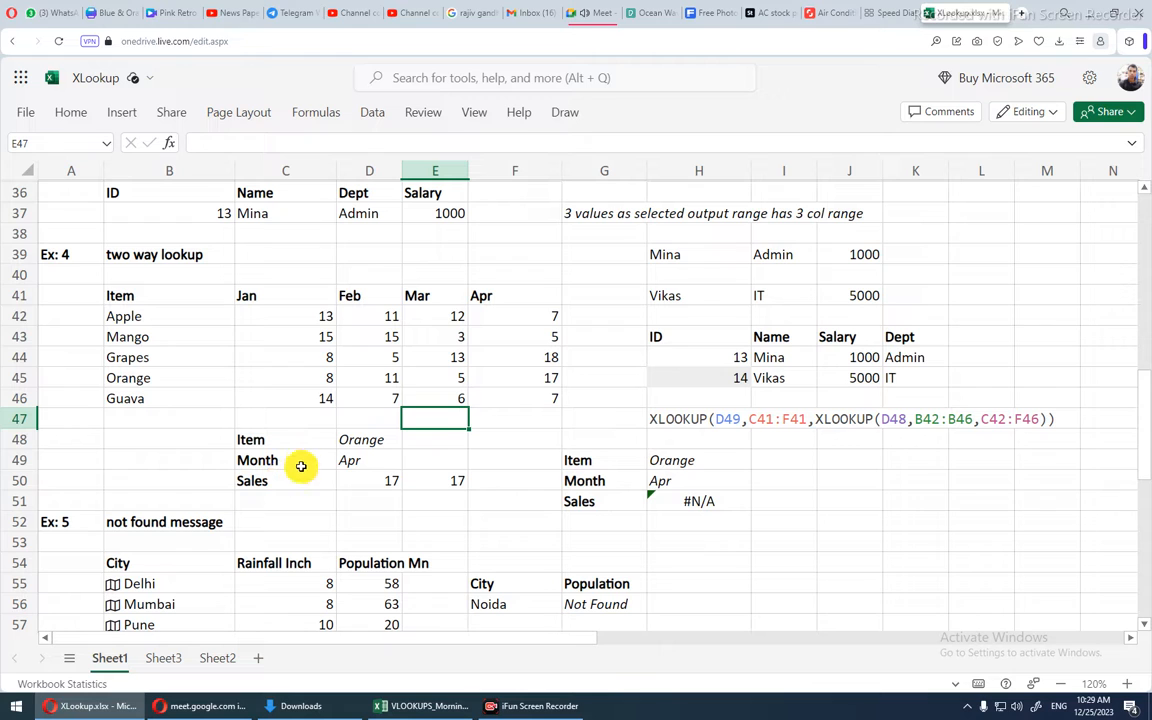
double_click(683, 499)
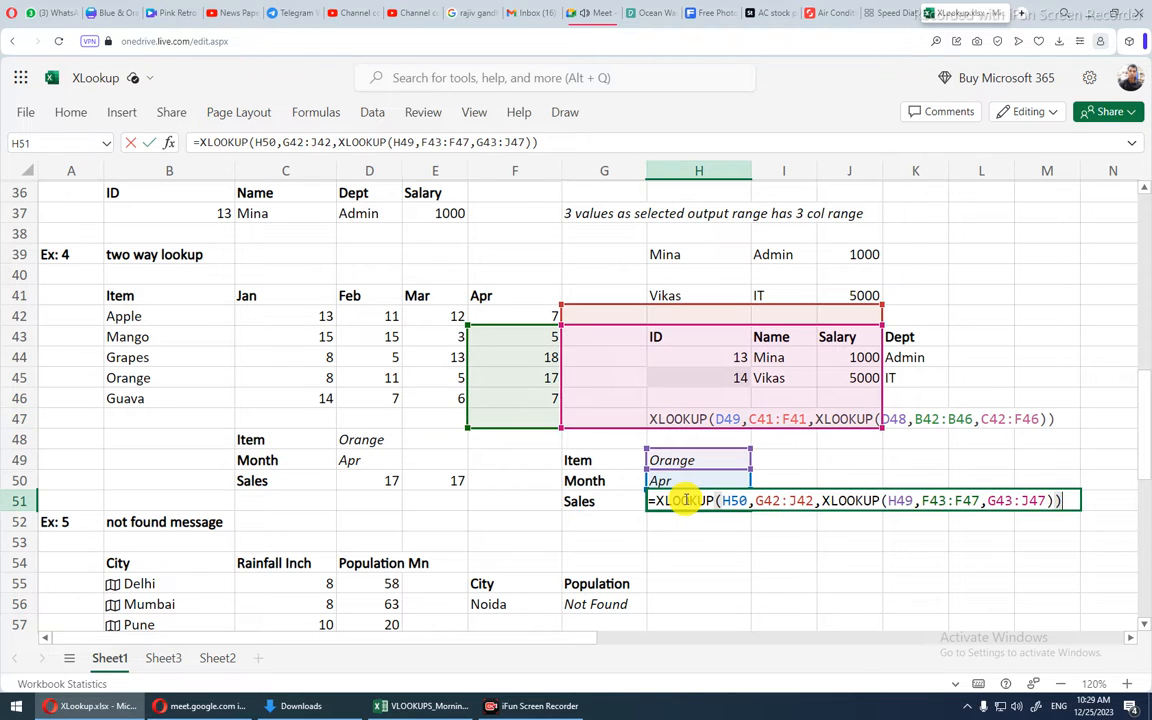
key("Escape")
key("Delete")
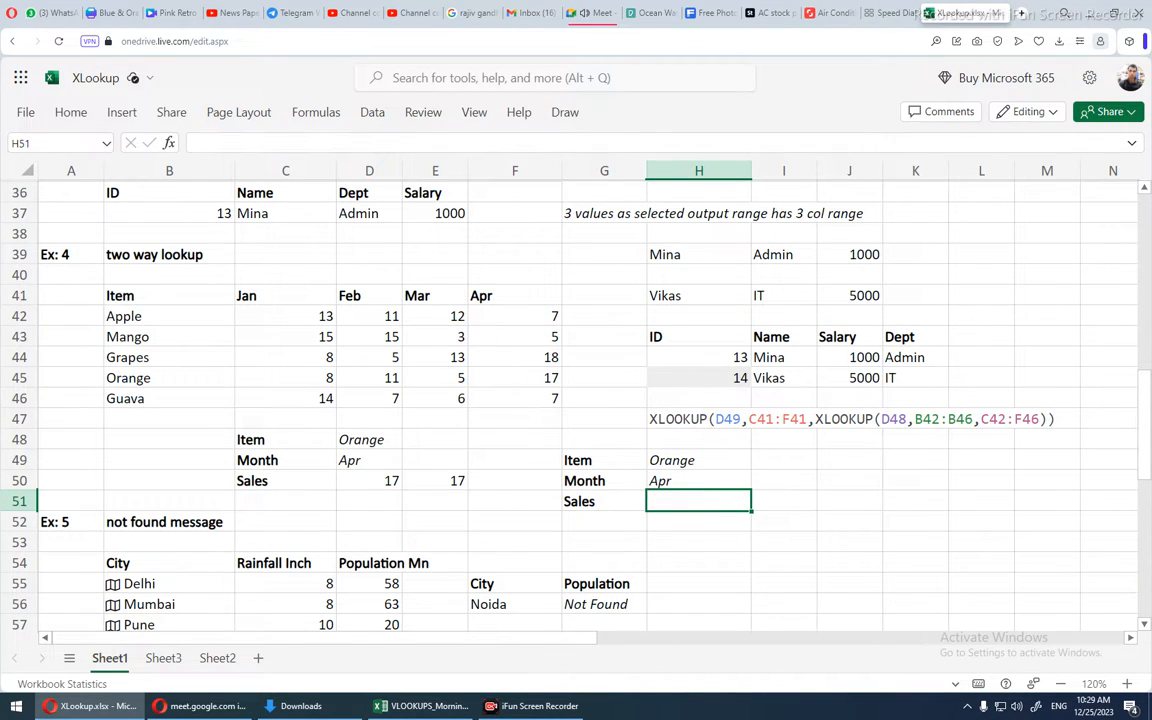
- Review the sample lookup block C48:E51, its copy beside it, and the Orange row across to the Apr value
left_click(240, 442)
left_click_drag(240, 442, 432, 496)
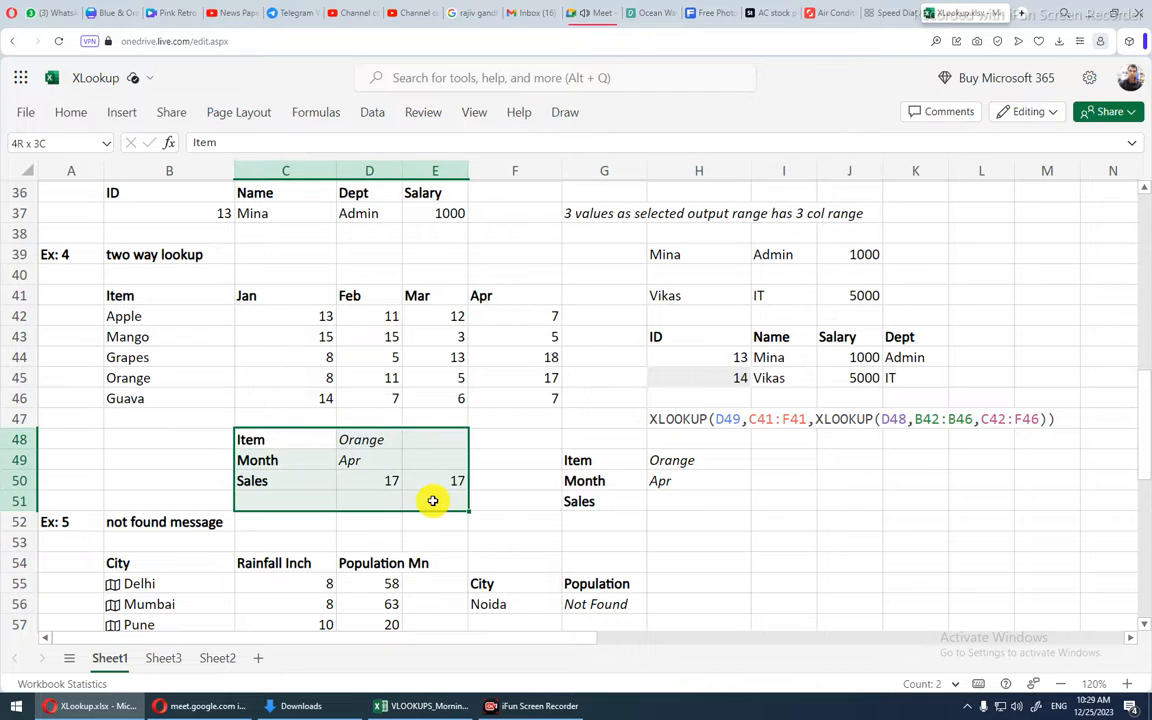
double_click(589, 455)
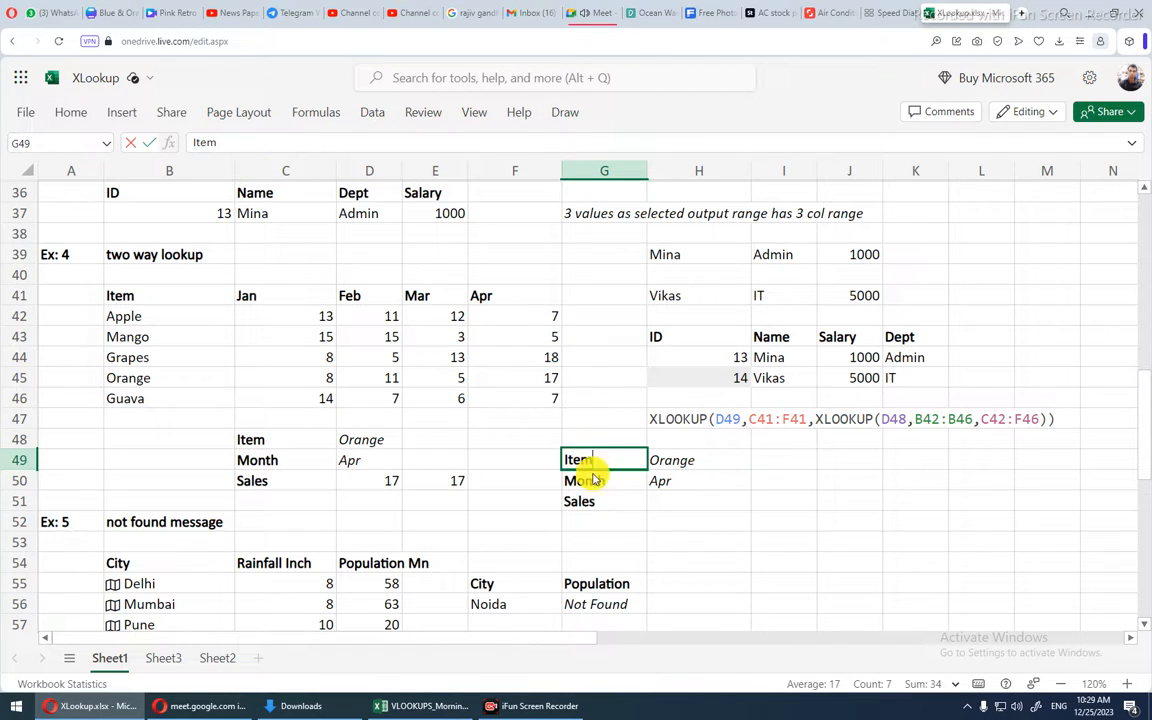
double_click(671, 518)
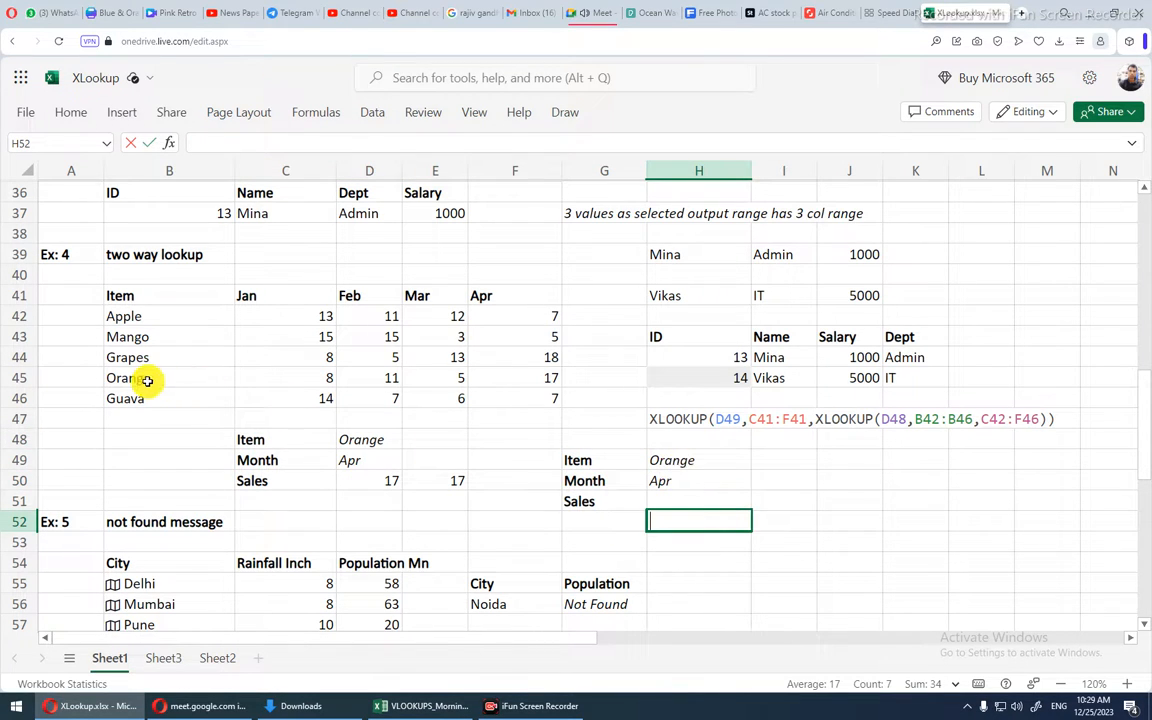
left_click_drag(147, 380, 483, 380)
left_click(529, 377)
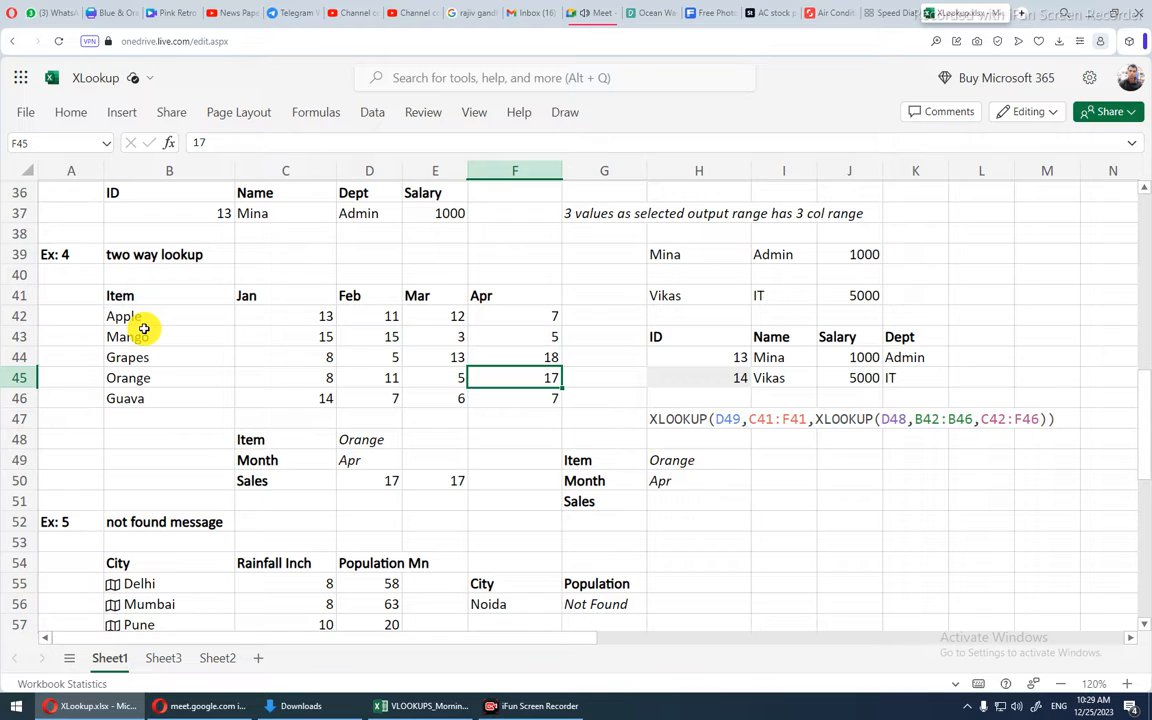
- Start an XLOOKUP formula in H51 with the item cell H49 as its lookup value
left_click(679, 500)
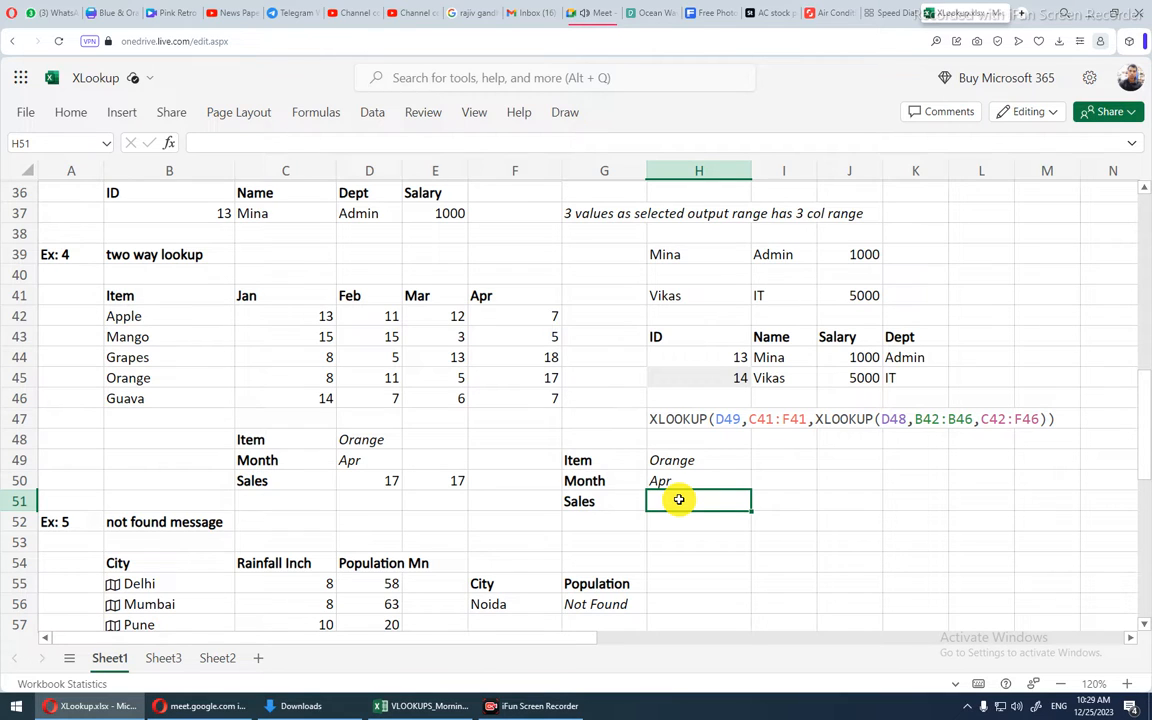
type("=x")
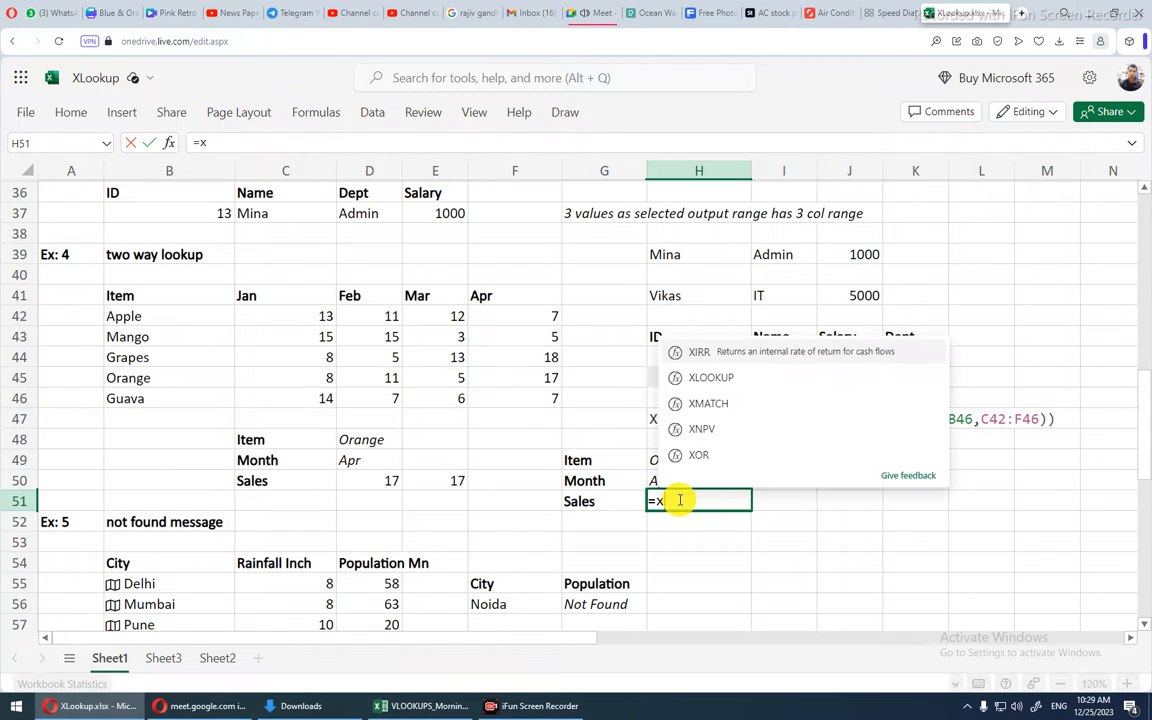
type("l")
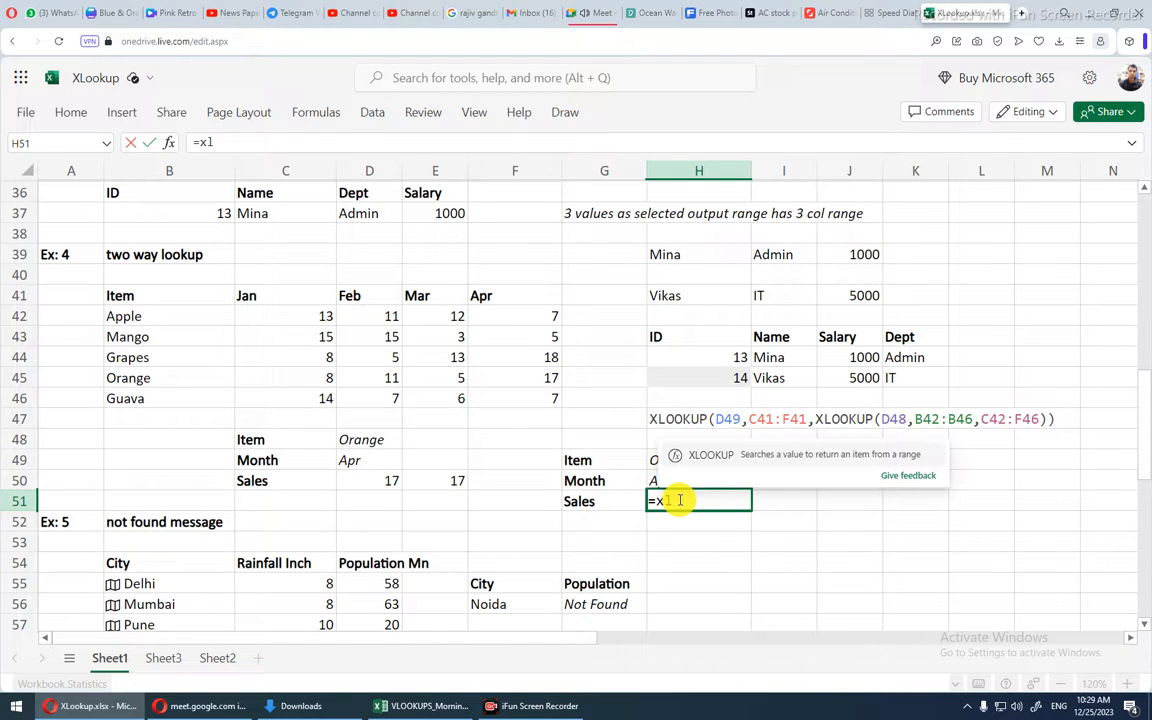
key("Tab")
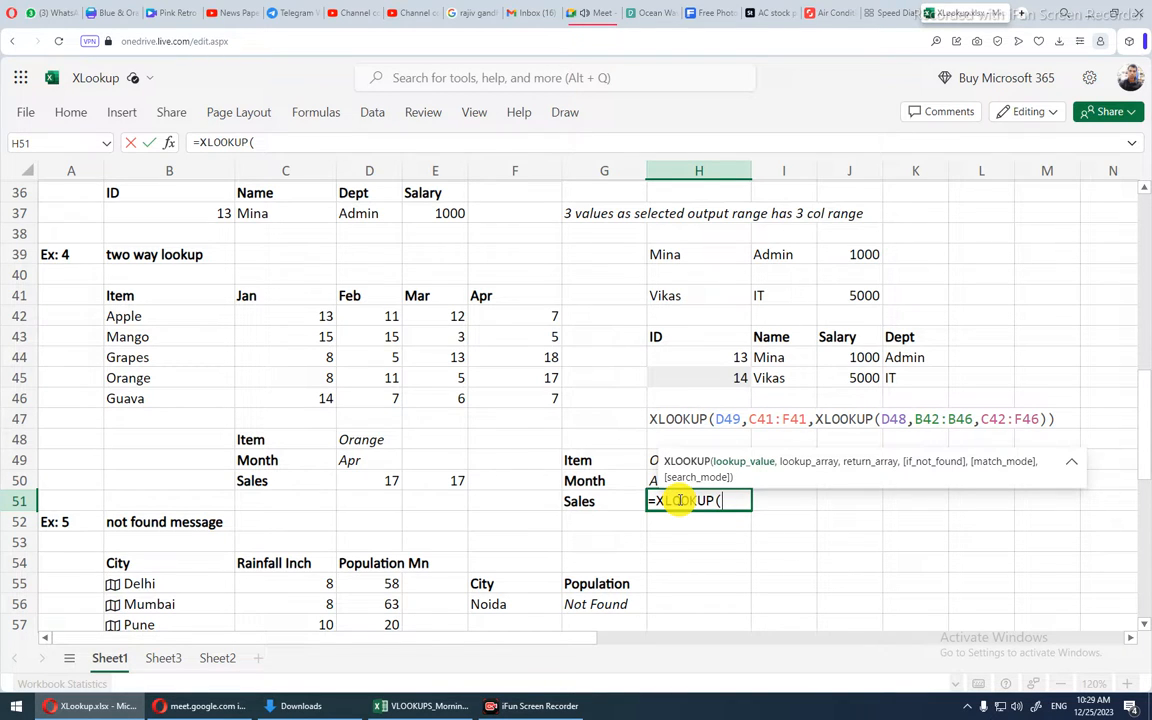
left_click_drag(766, 470, 516, 132)
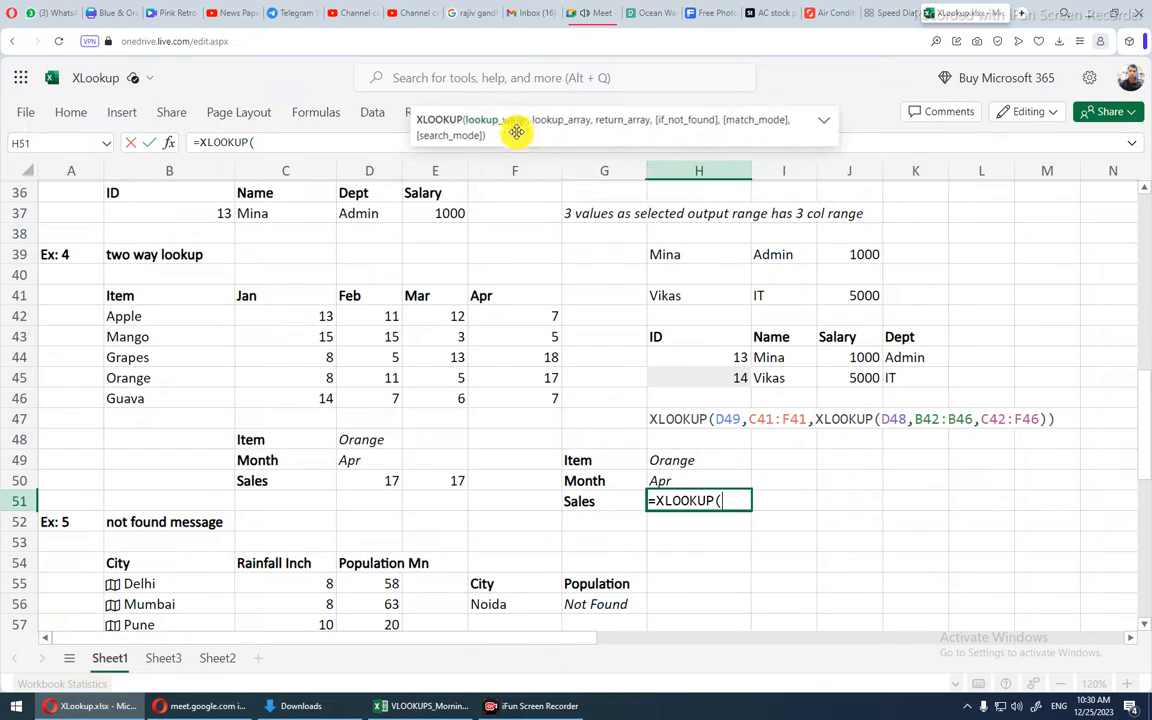
left_click(662, 461)
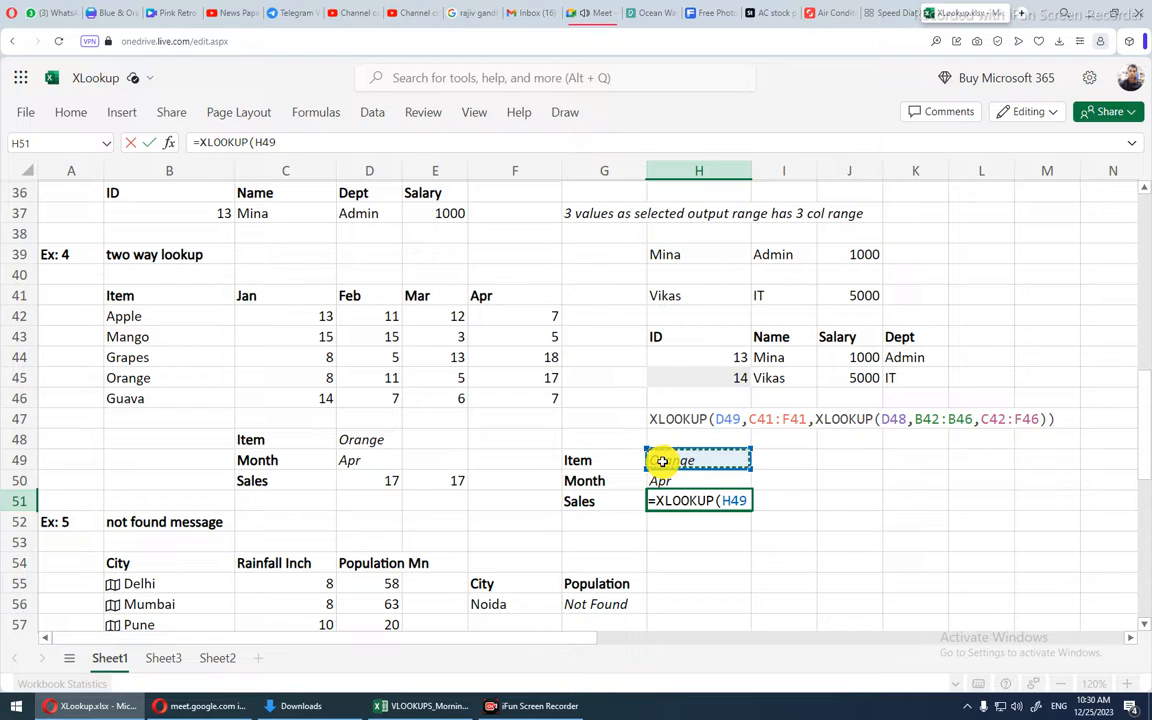
type(",")
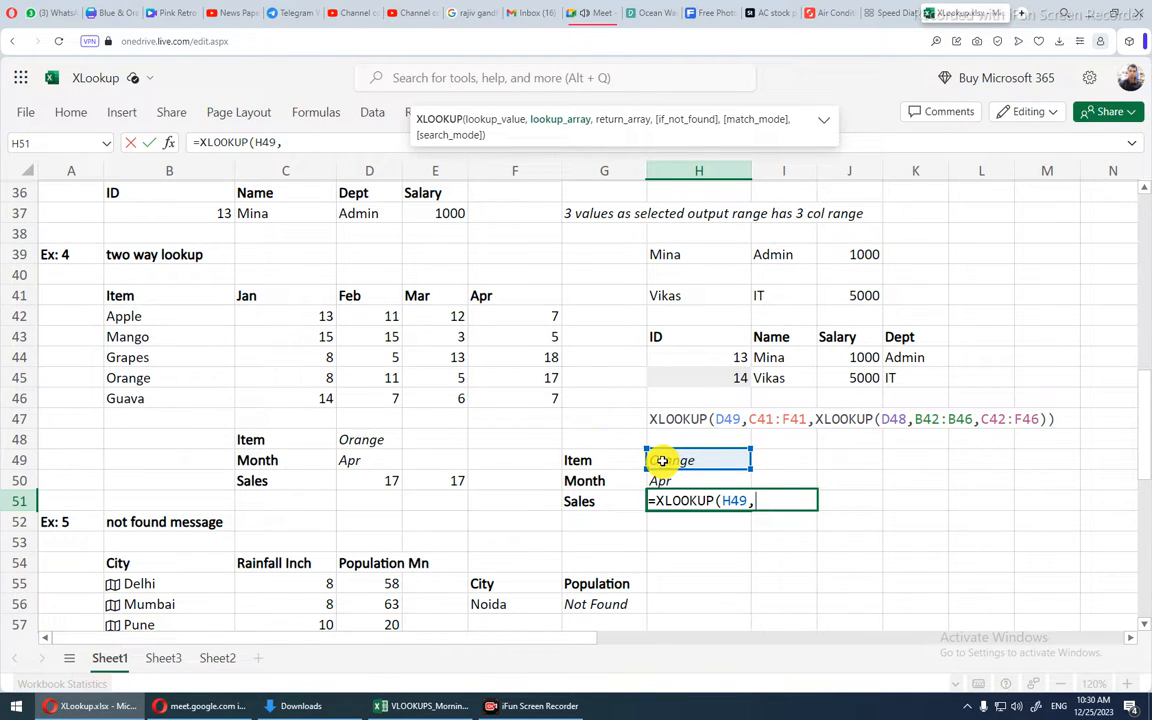
- Set the XLOOKUP's lookup array to the item names in B42:B46
left_click_drag(183, 318, 173, 390)
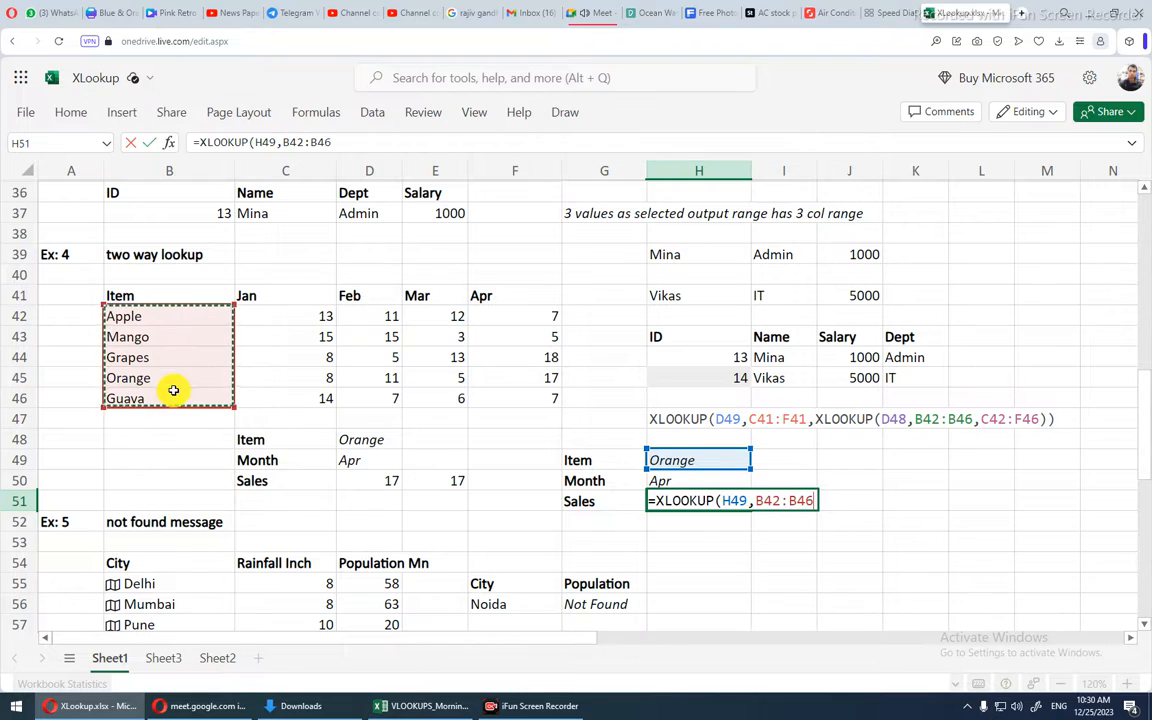
left_click(173, 390)
left_click_drag(160, 320, 159, 393)
left_click(159, 393)
left_click_drag(157, 321, 156, 395)
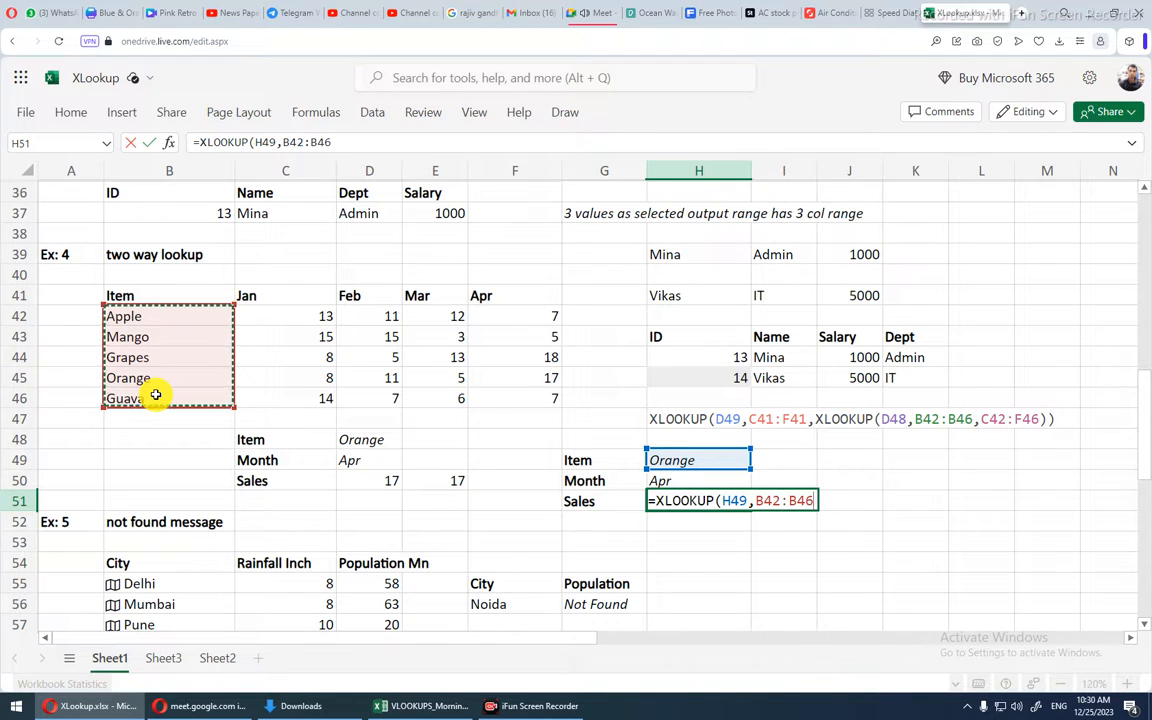
type(",")
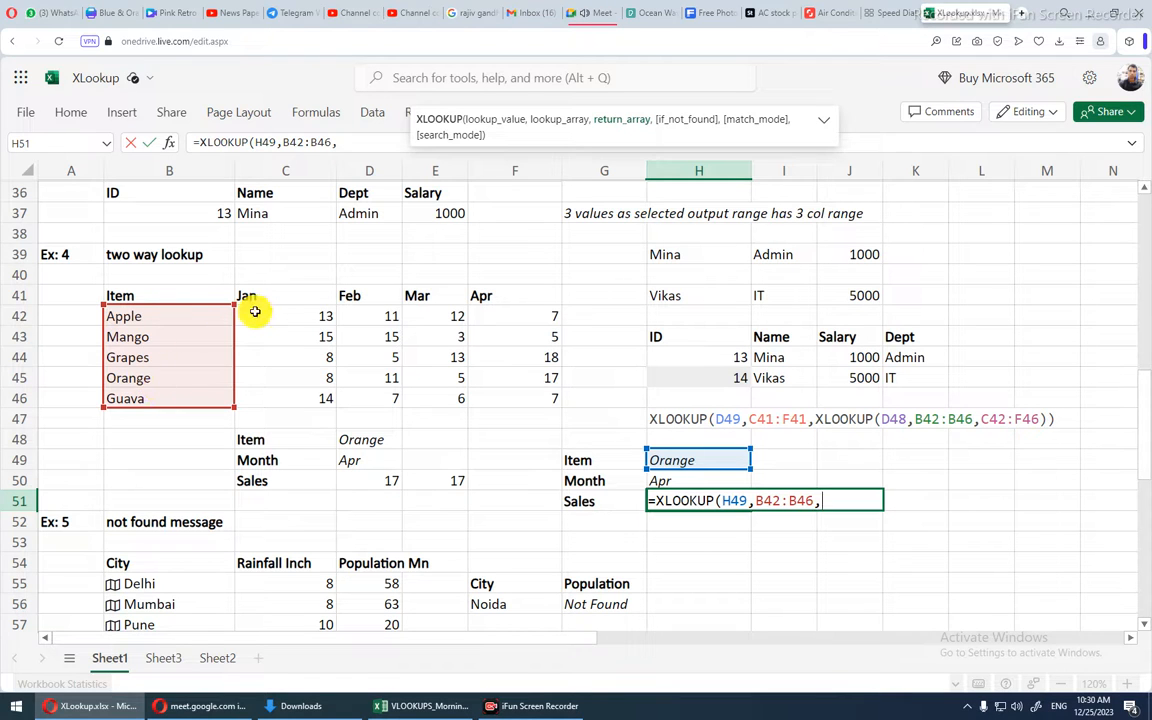
- Set the return array to all the monthly figures in C42:F46 and enter the formula in H51
left_click_drag(262, 314, 514, 396)
left_click(520, 398)
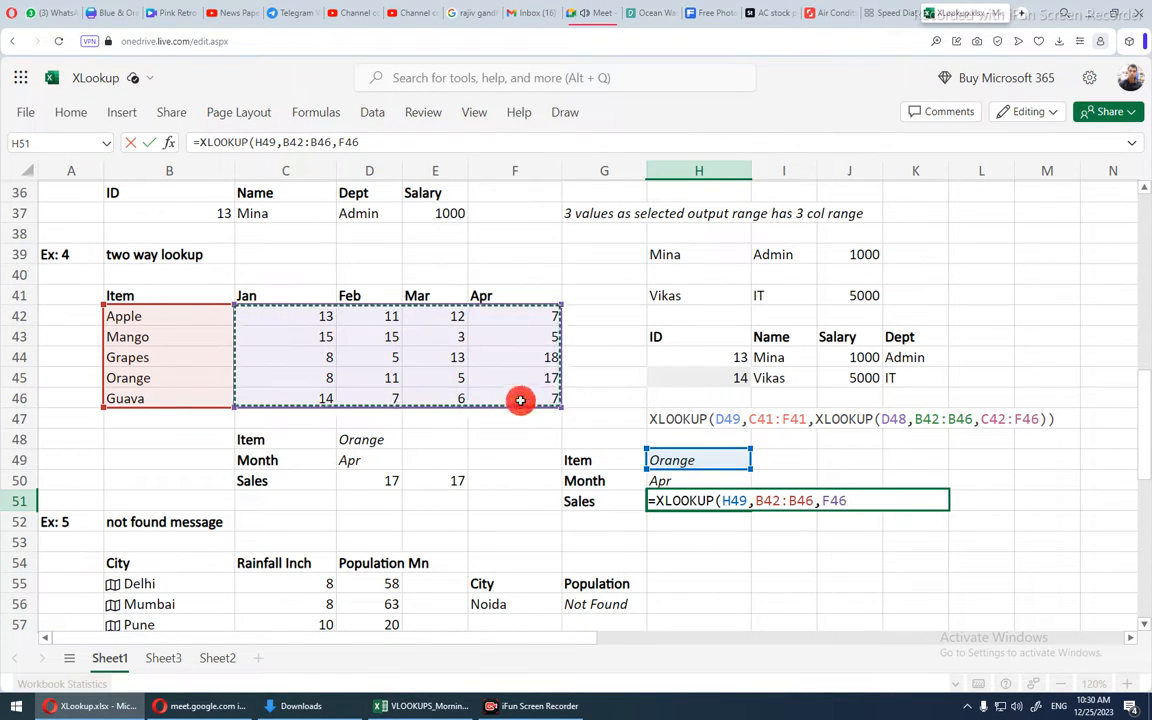
left_click_drag(303, 316, 514, 398)
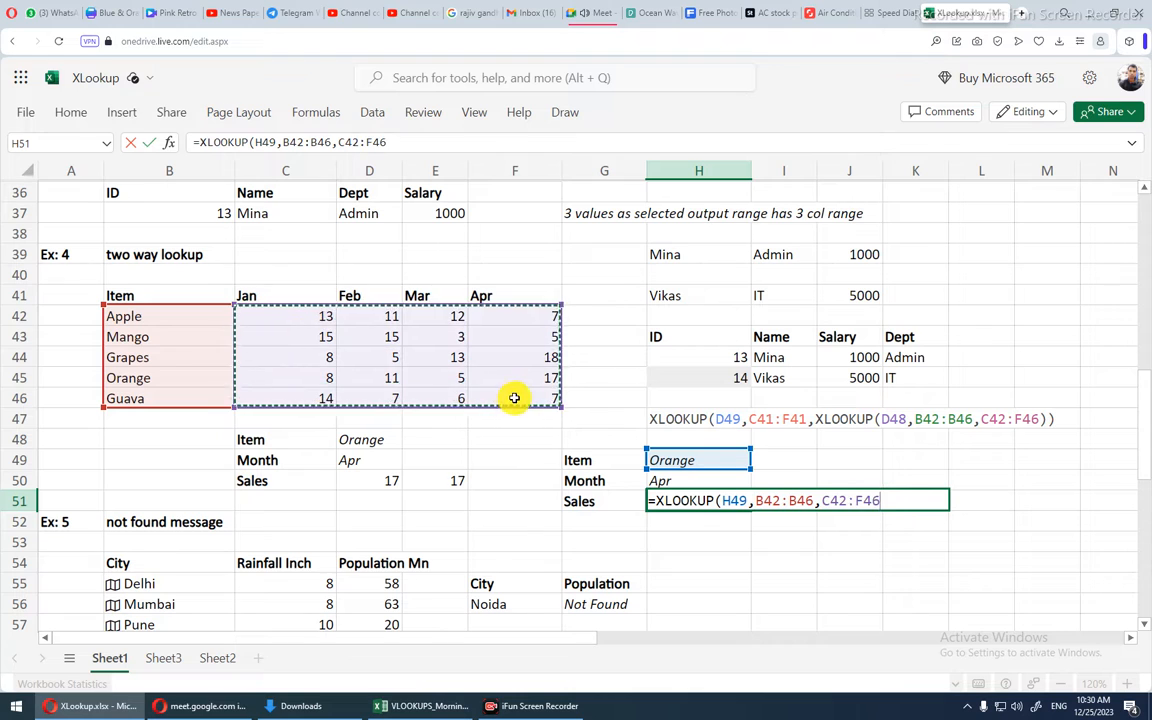
left_click(512, 392)
left_click_drag(301, 321, 504, 399)
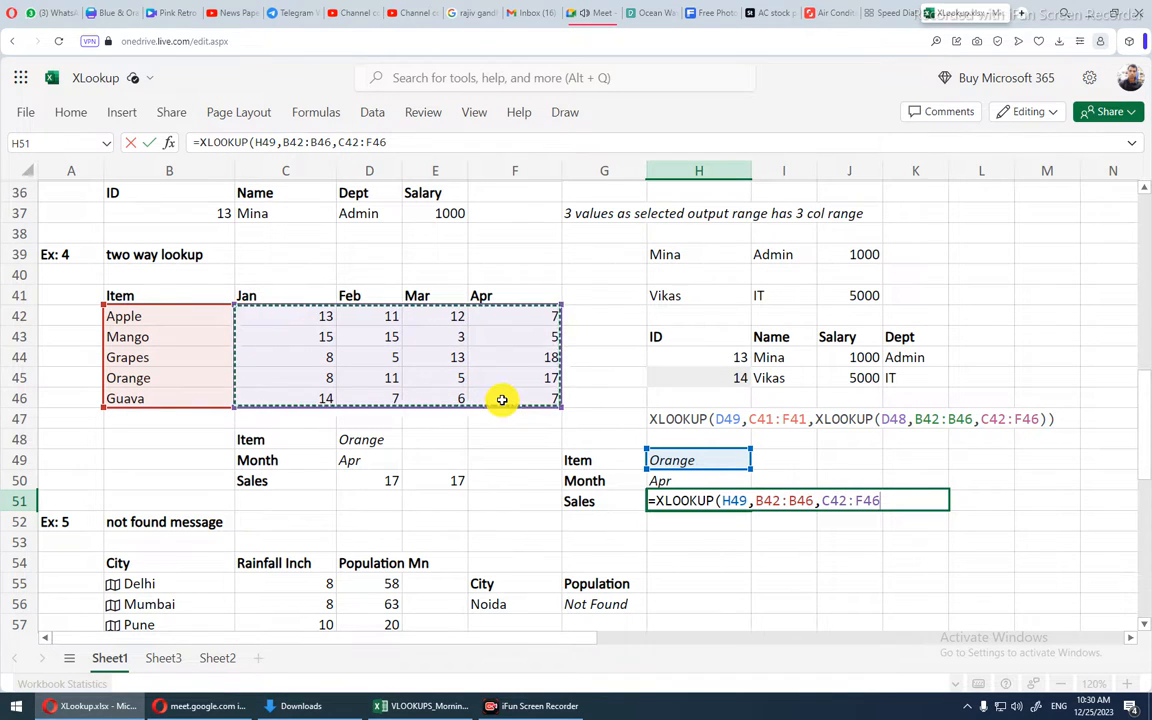
left_click(502, 399)
left_click_drag(303, 322, 497, 401)
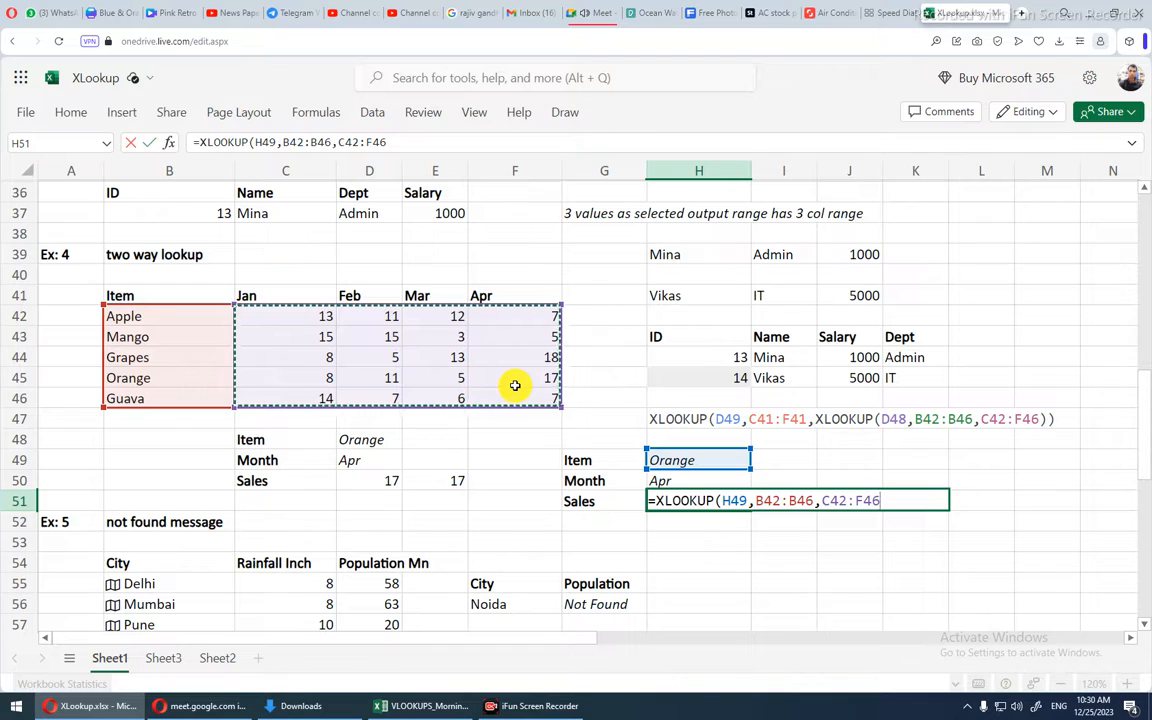
key("Return")
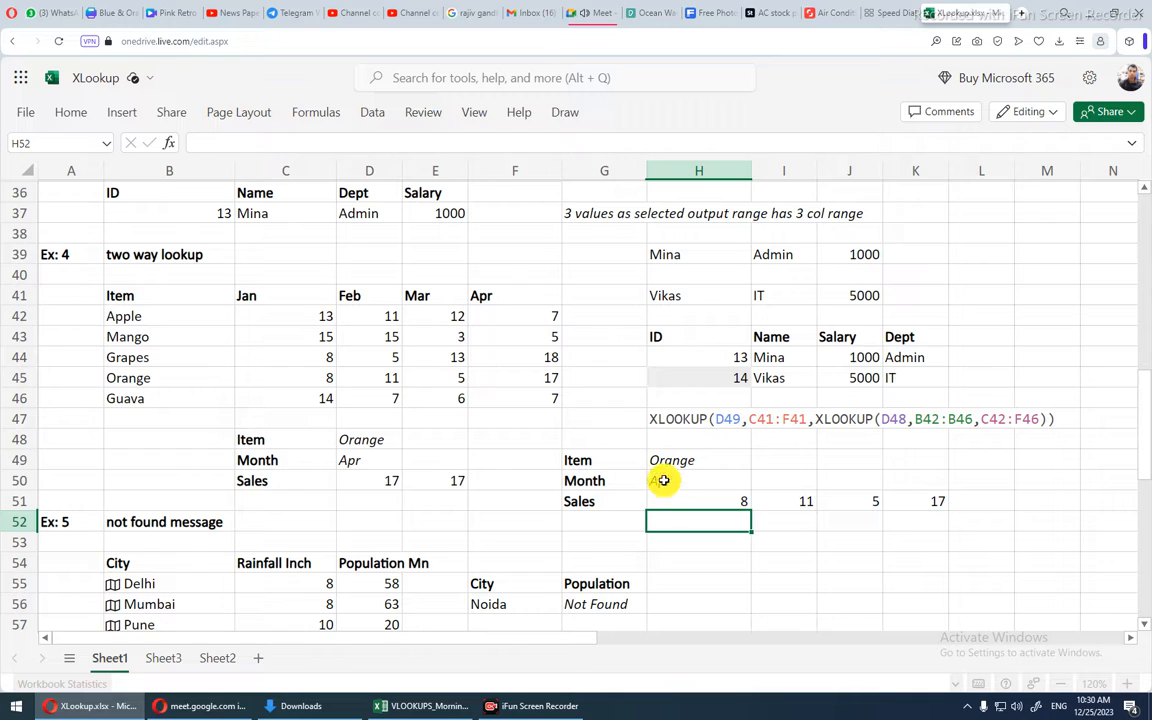
- Wrap the H51 formula in an outer XLOOKUP that takes the month cell H50 as its lookup value
left_click_drag(281, 293, 518, 381)
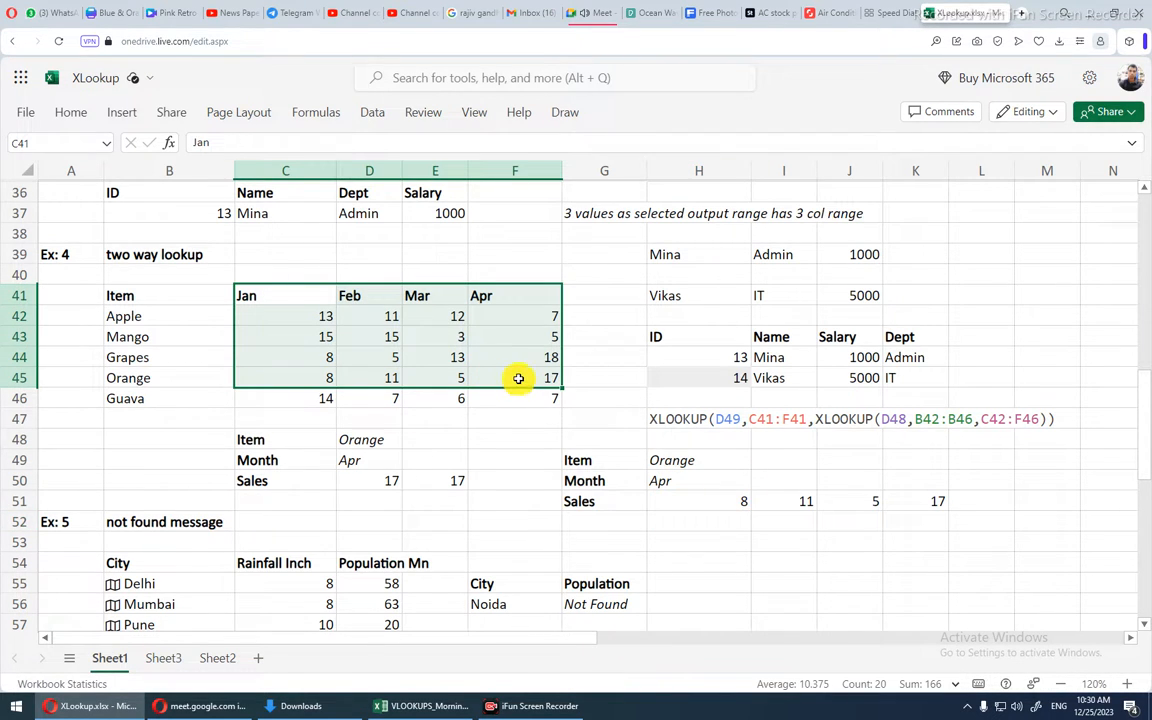
left_click(697, 505)
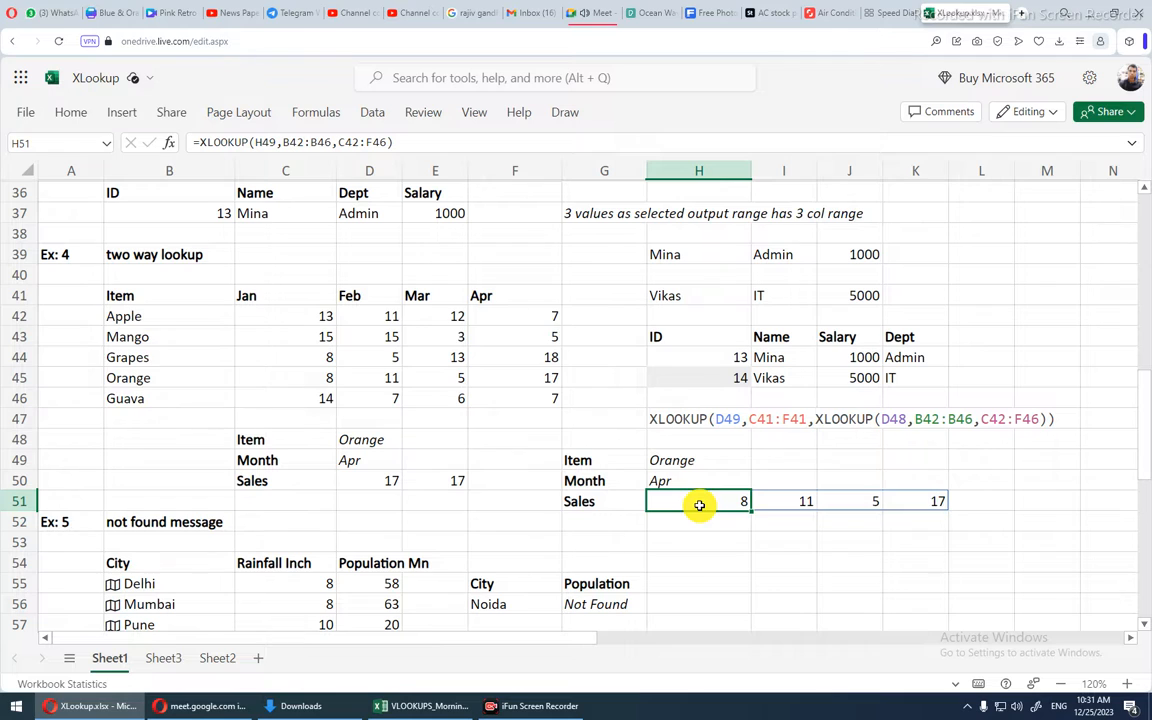
double_click(699, 505)
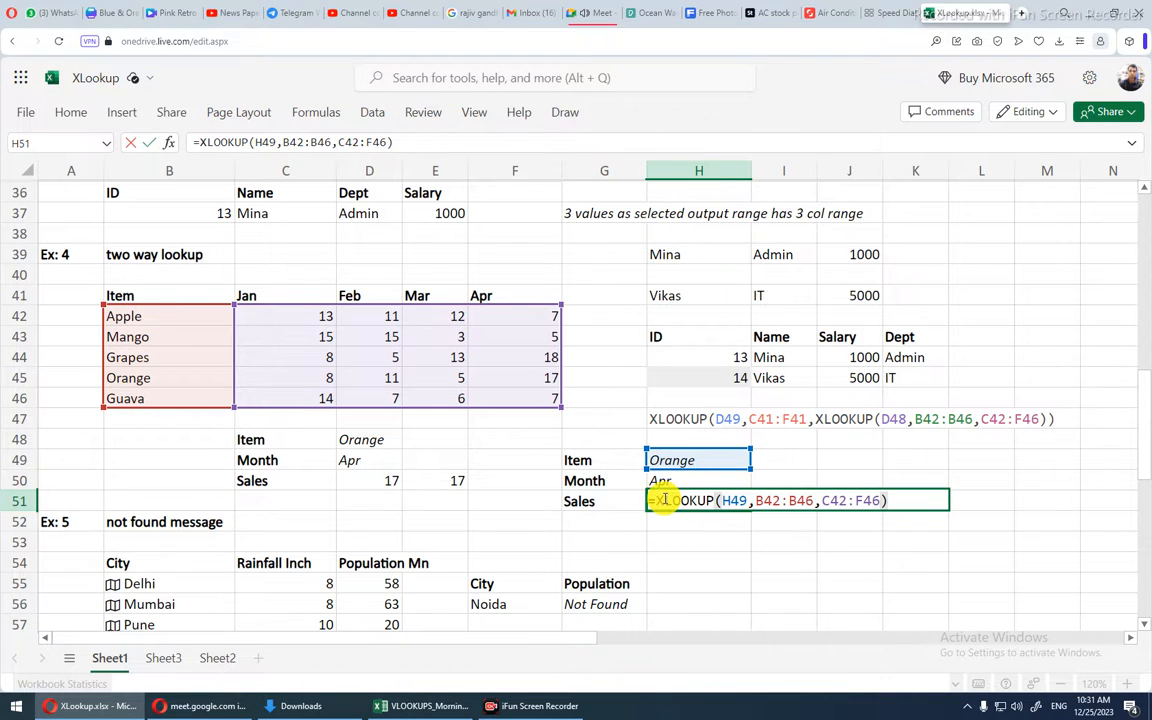
left_click(659, 500)
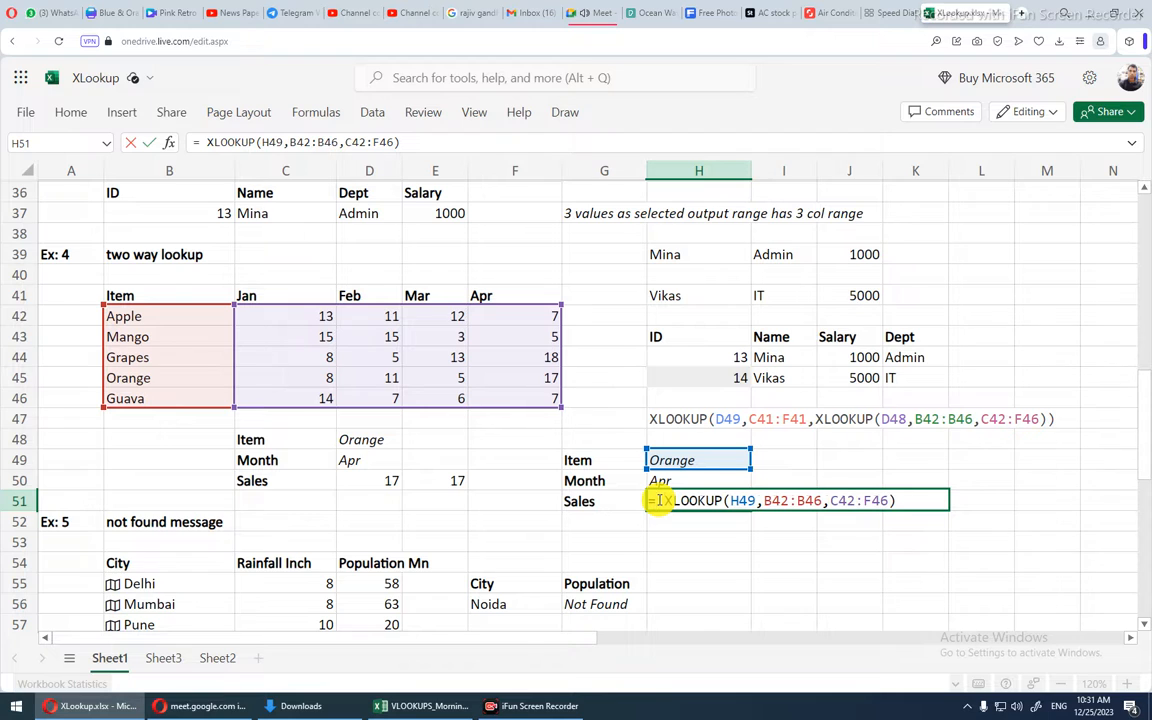
type("xlo")
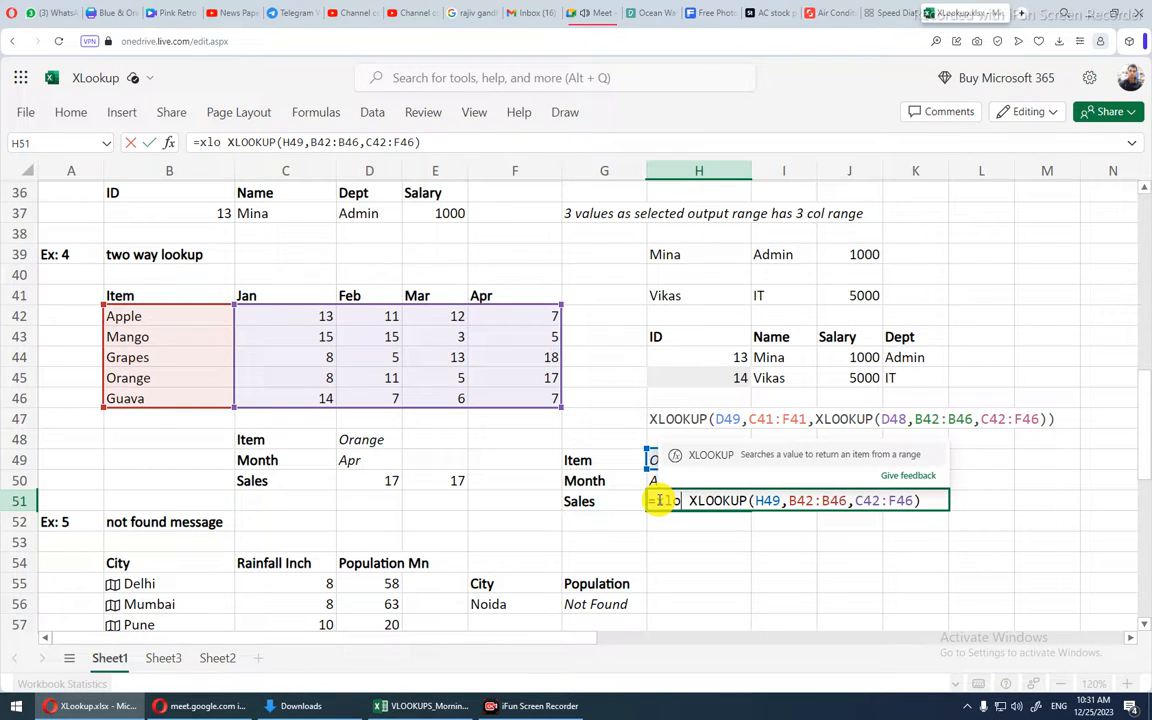
key("Tab")
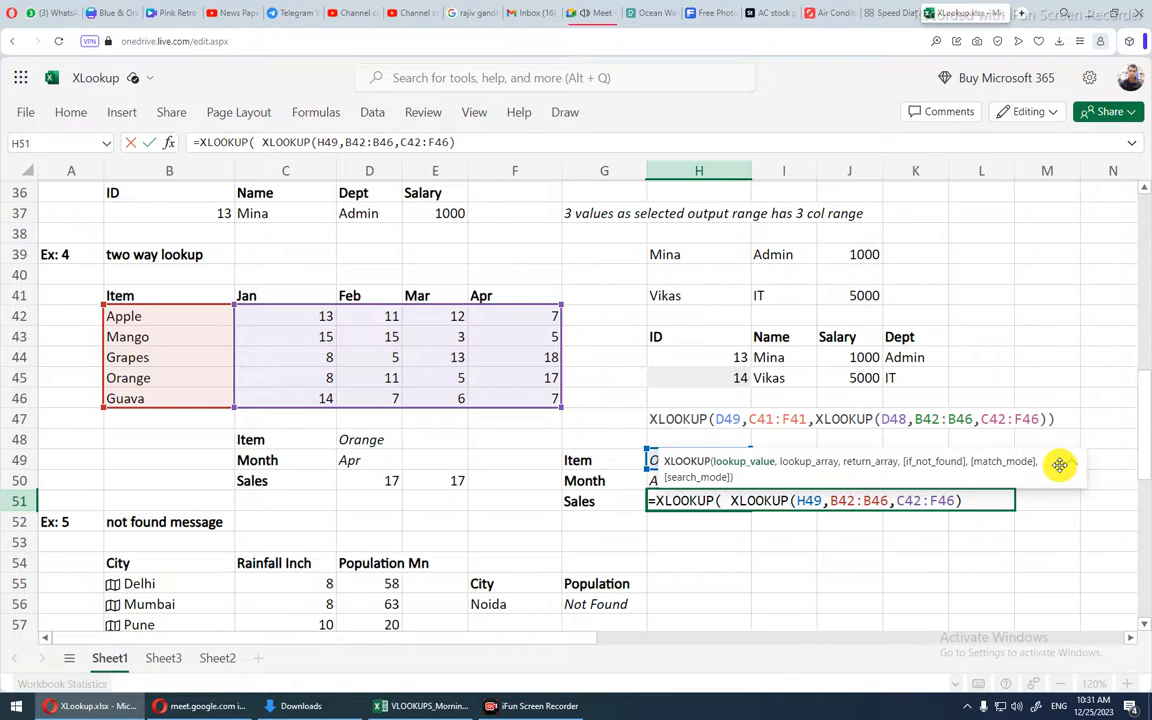
left_click(687, 480)
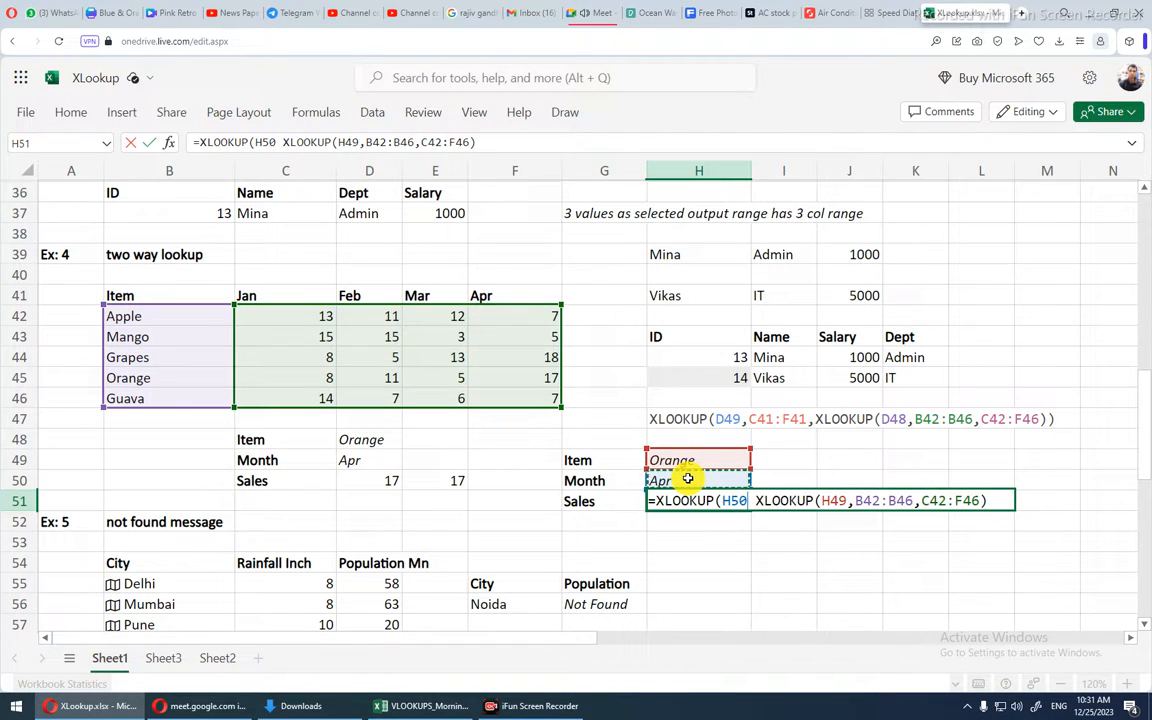
type(",")
- Set the outer lookup array to the month headers C41:F41, keep the inner XLOOKUP as return array, and enter the formula
left_click_drag(240, 297, 512, 290)
left_click(512, 290)
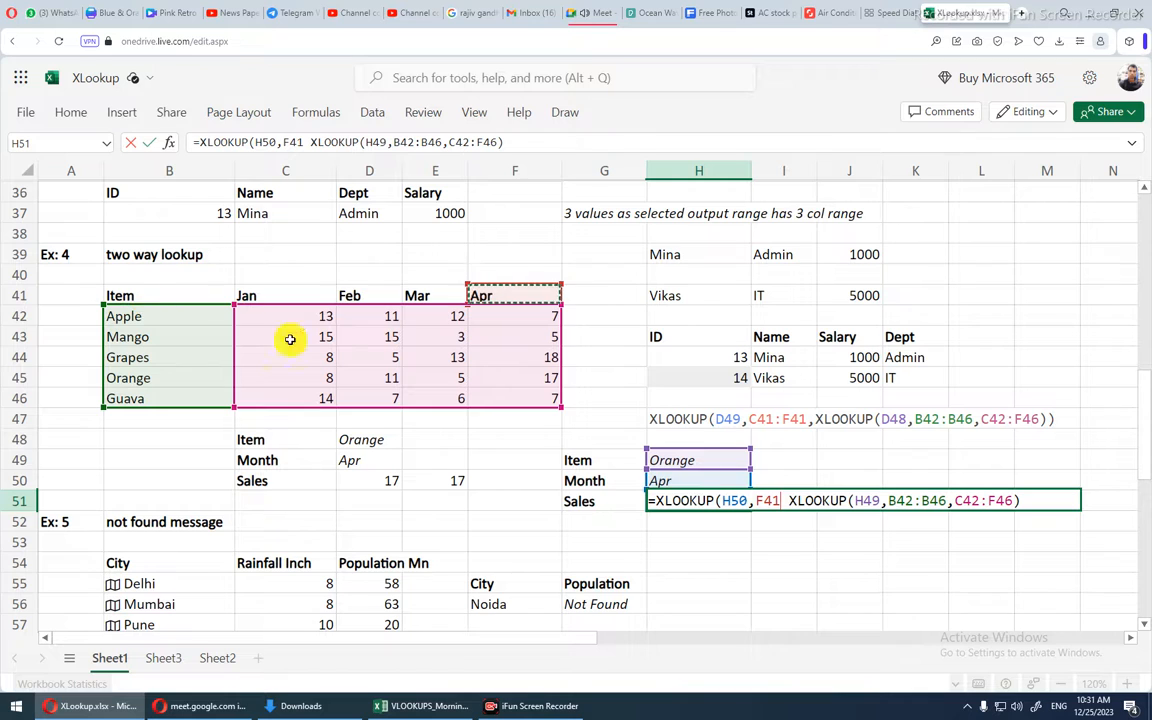
left_click(261, 297)
left_click_drag(261, 297, 470, 290)
left_click(472, 295)
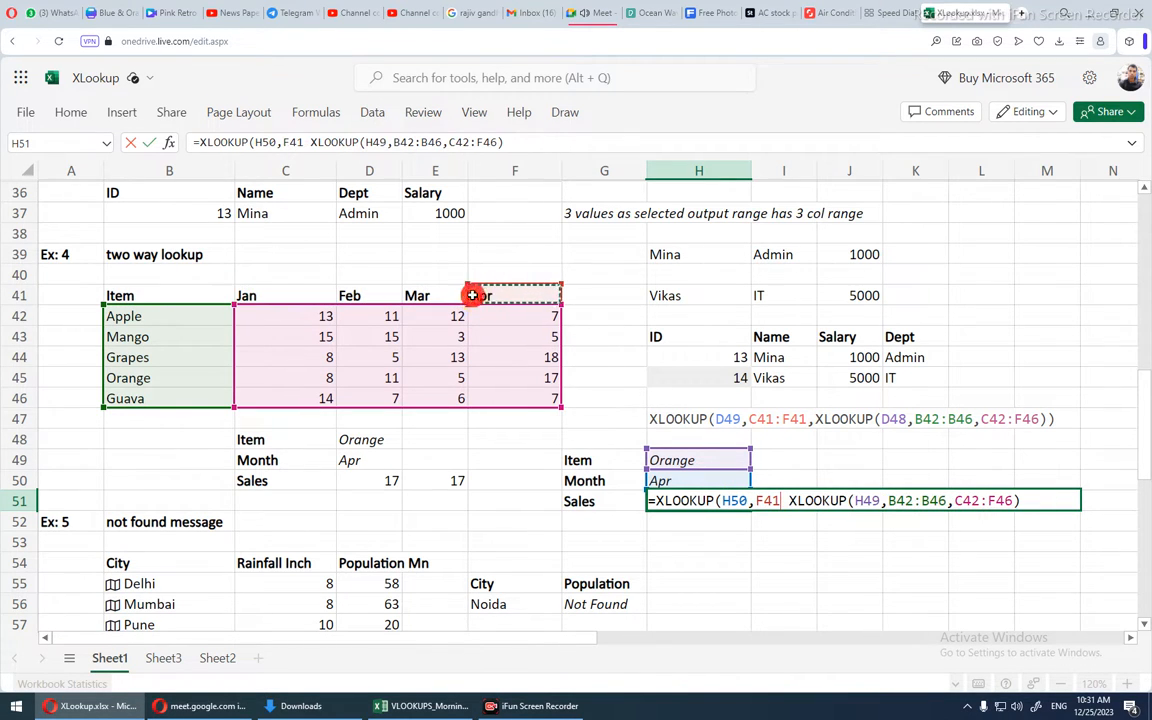
left_click(297, 295, "shift")
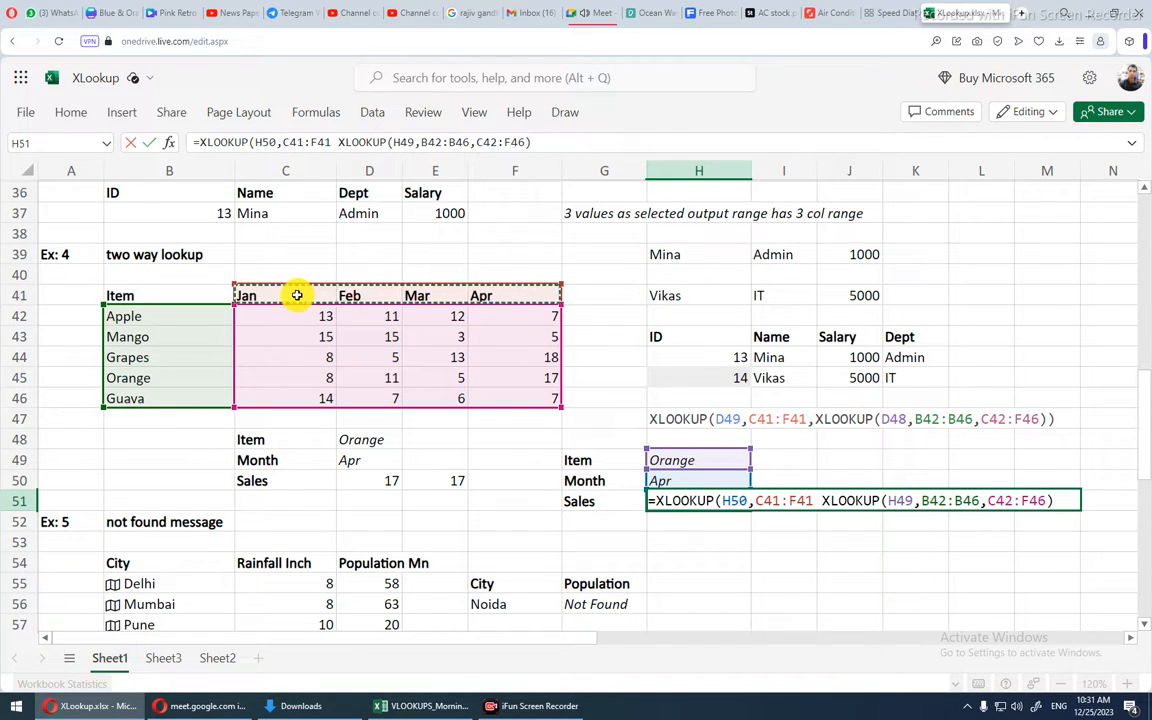
type(",")
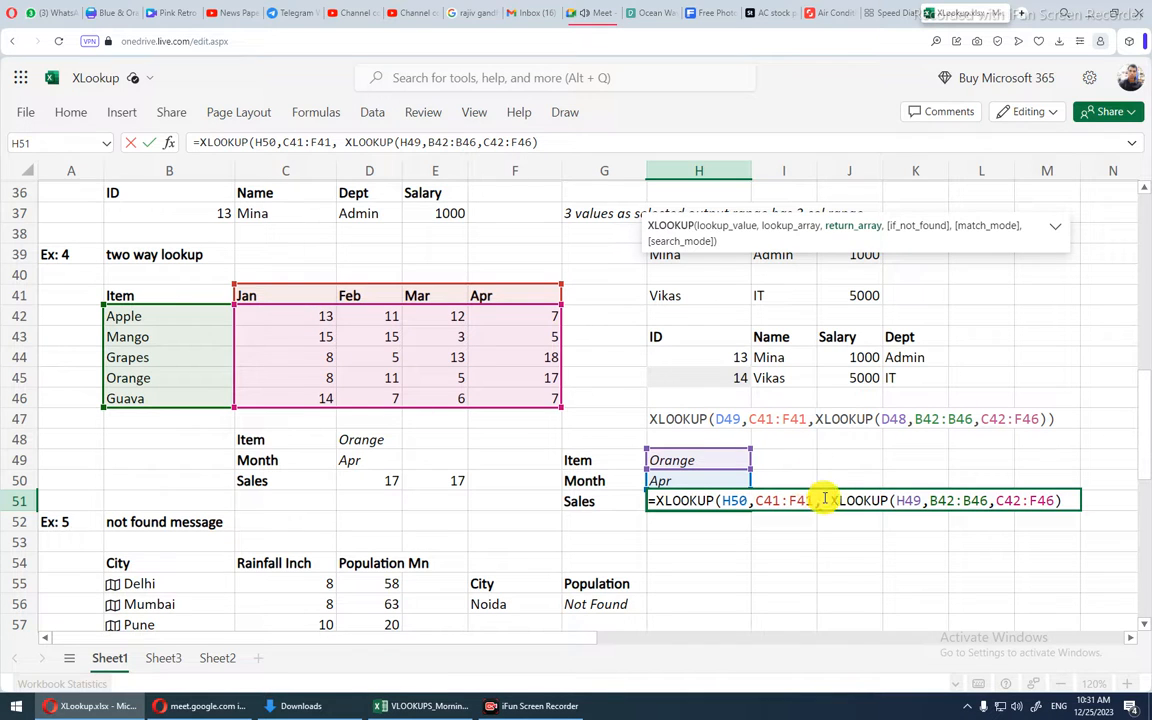
mouse_move(833, 500)
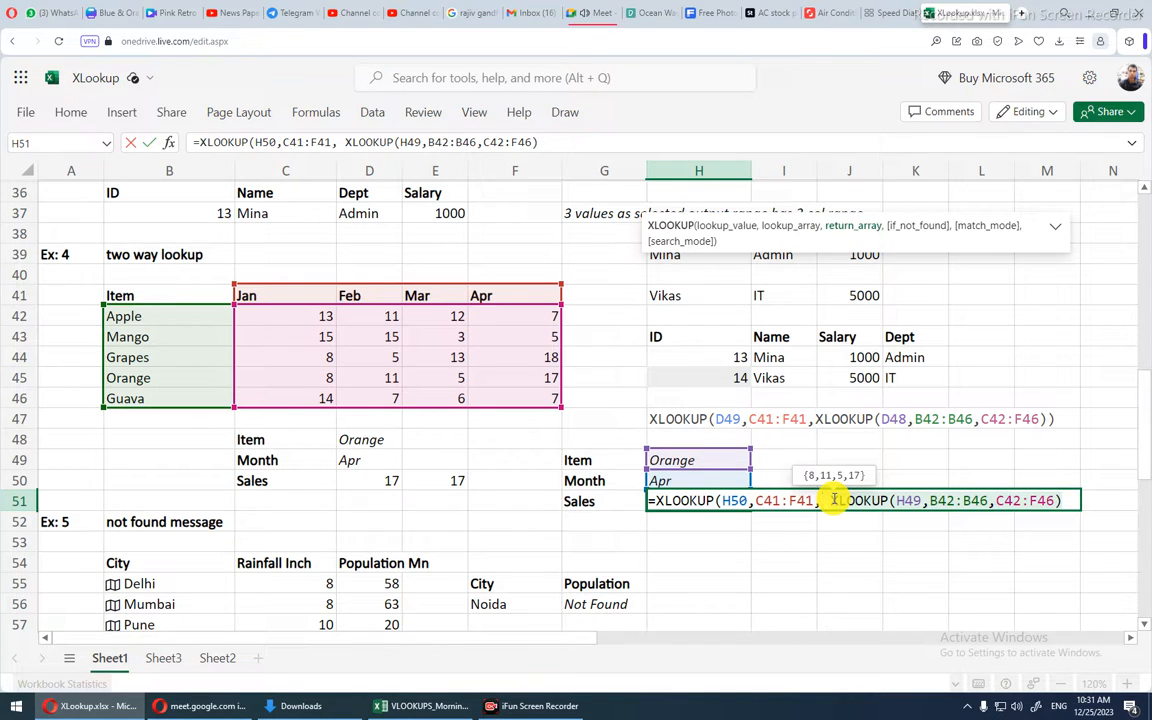
key("Return")
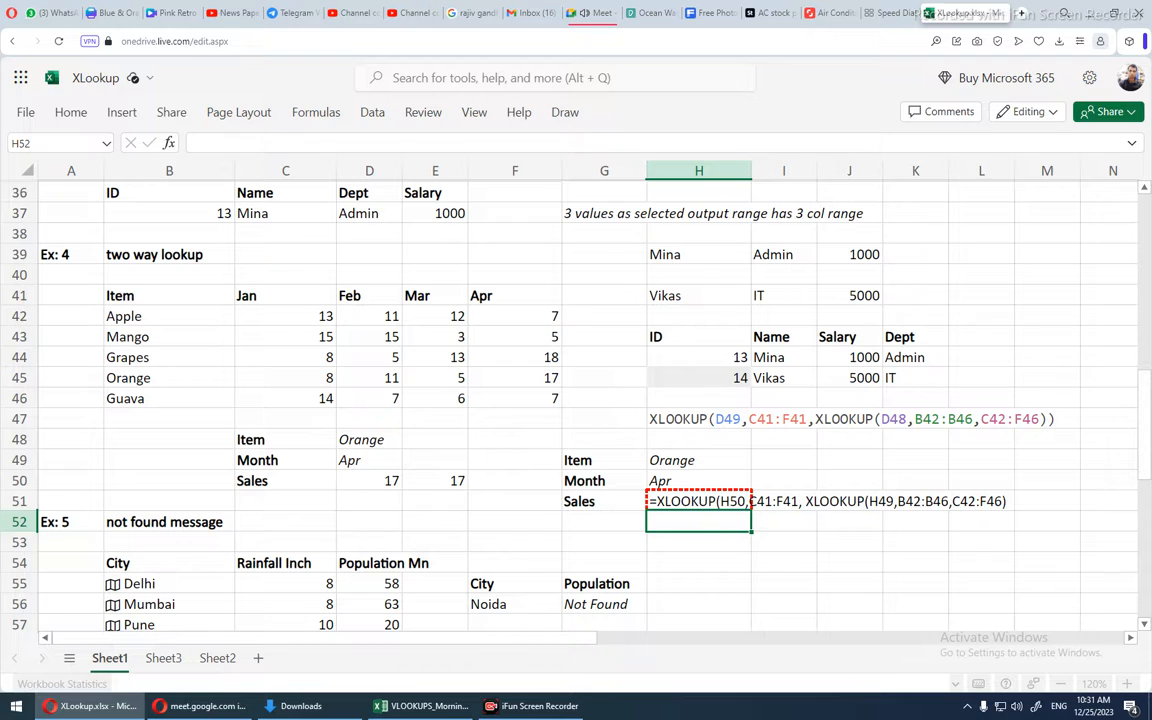
- Add the missing final closing parenthesis to the nested XLOOKUP formula in H51 and enter it
key("Up")
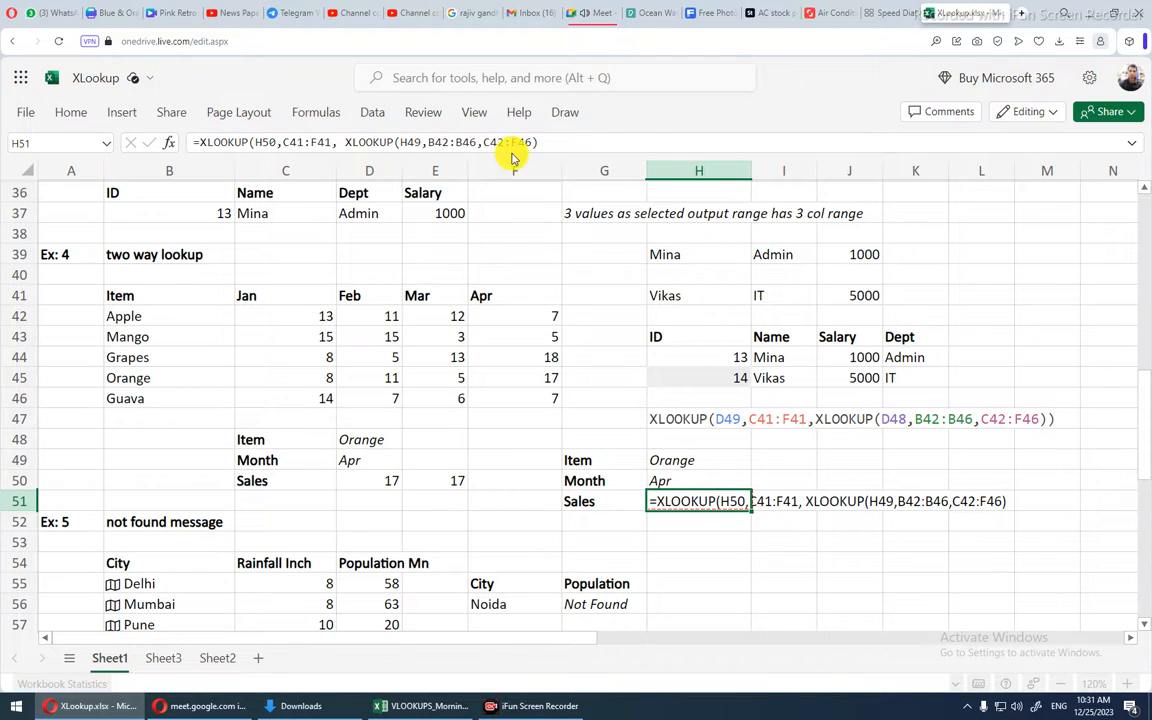
left_click(535, 142)
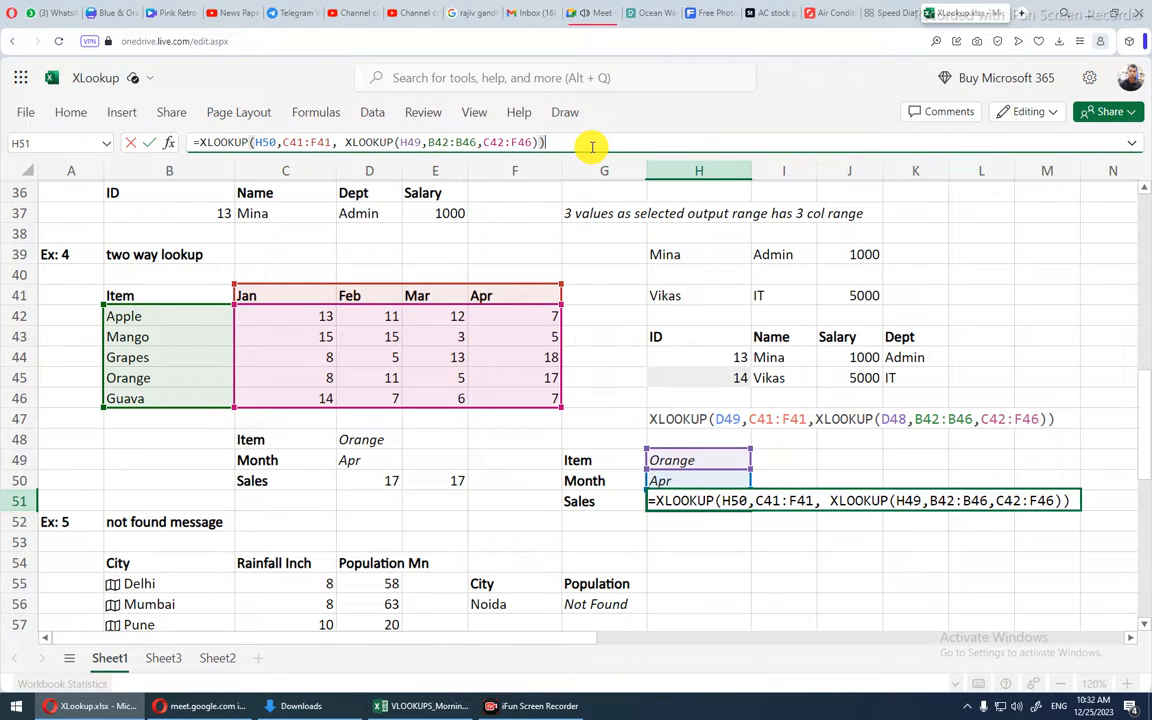
key("Return")
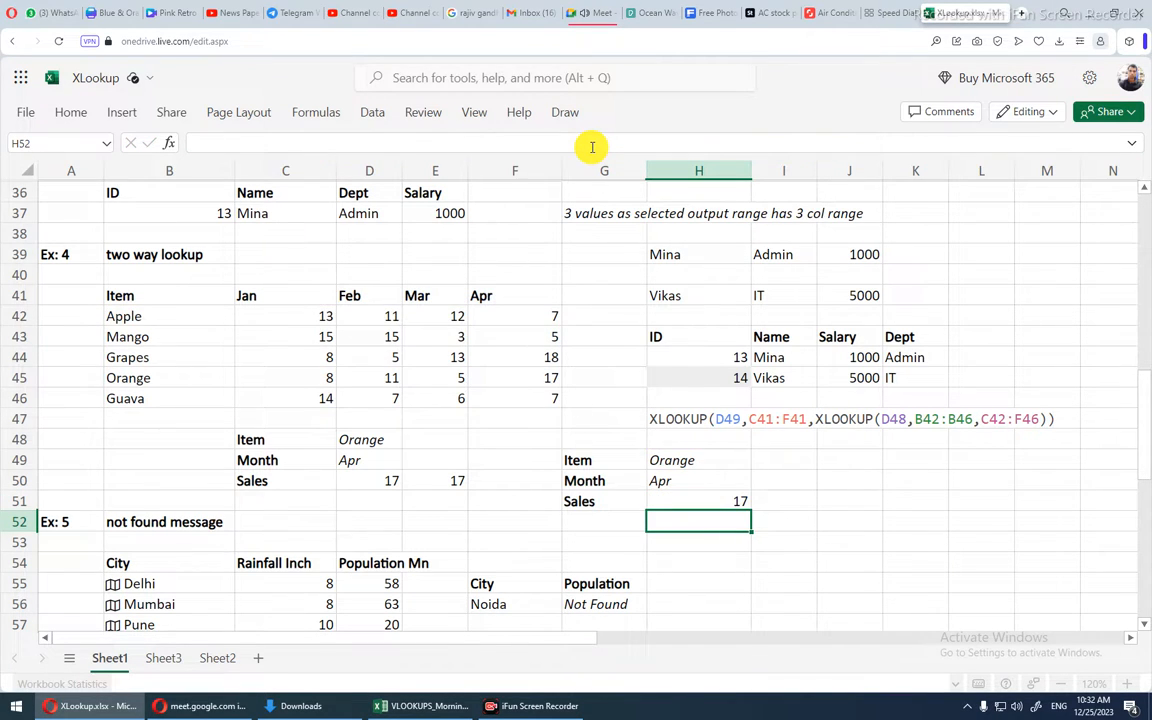
- Change the lookup item in H49 to Mango to test the two way lookup
key("Up")
key("Up")
key("Up")
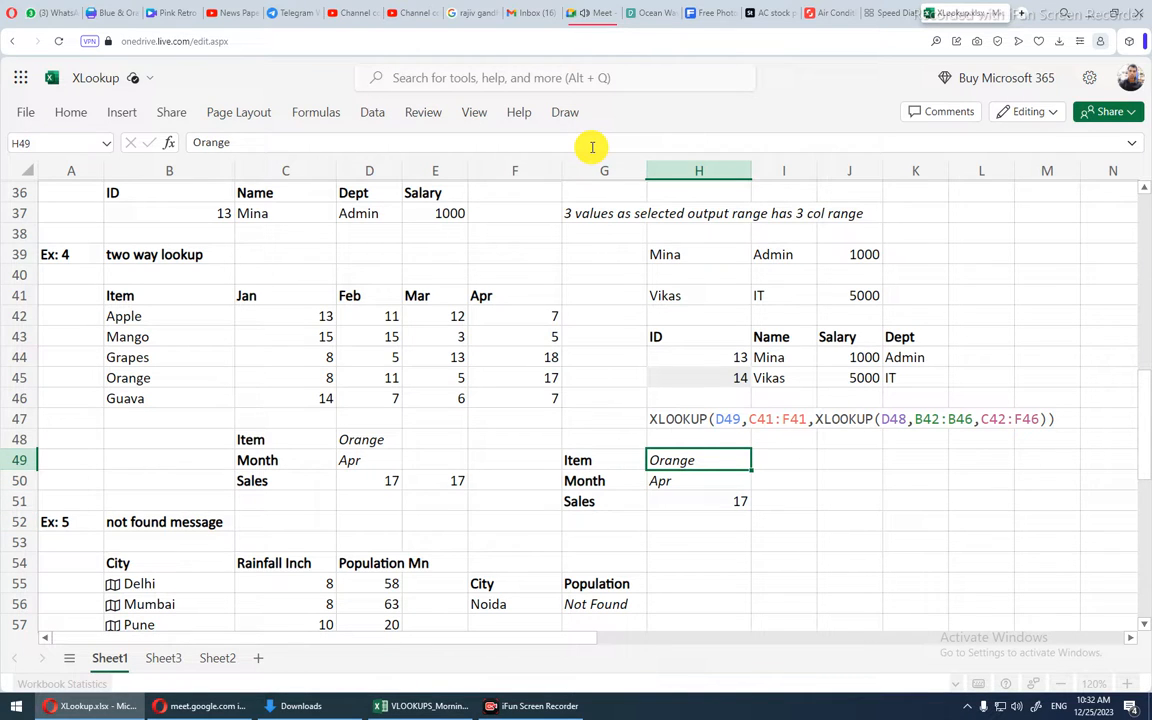
type("Man")
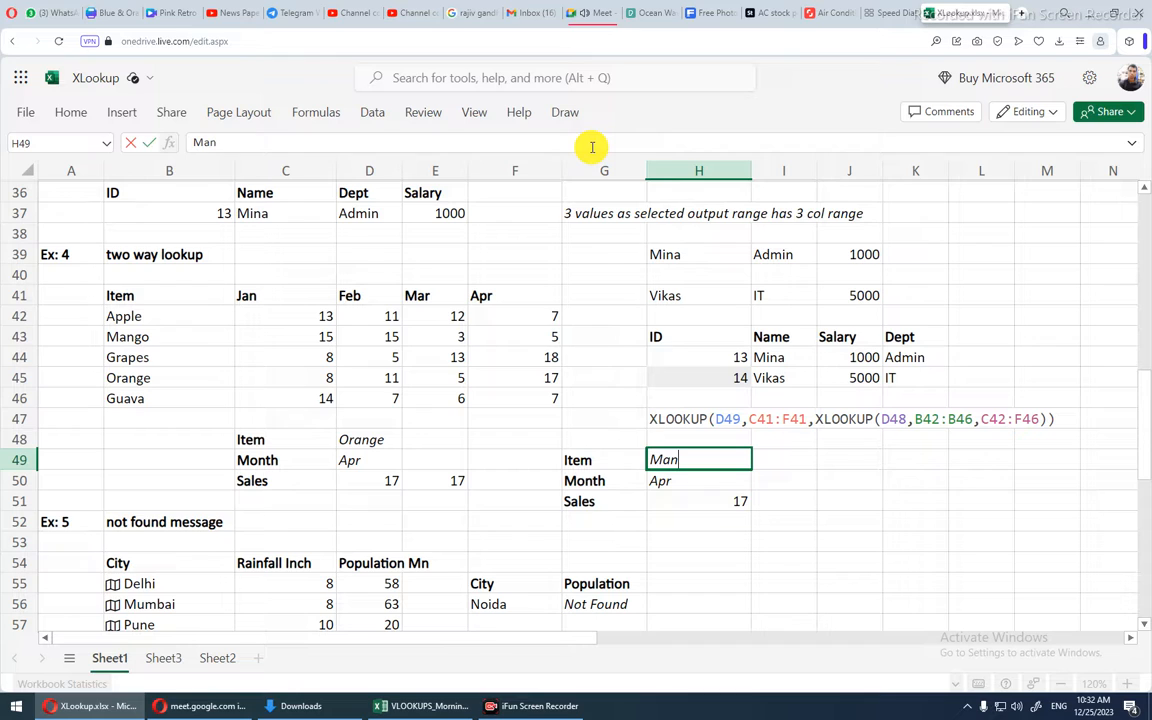
type("go")
key("Return")
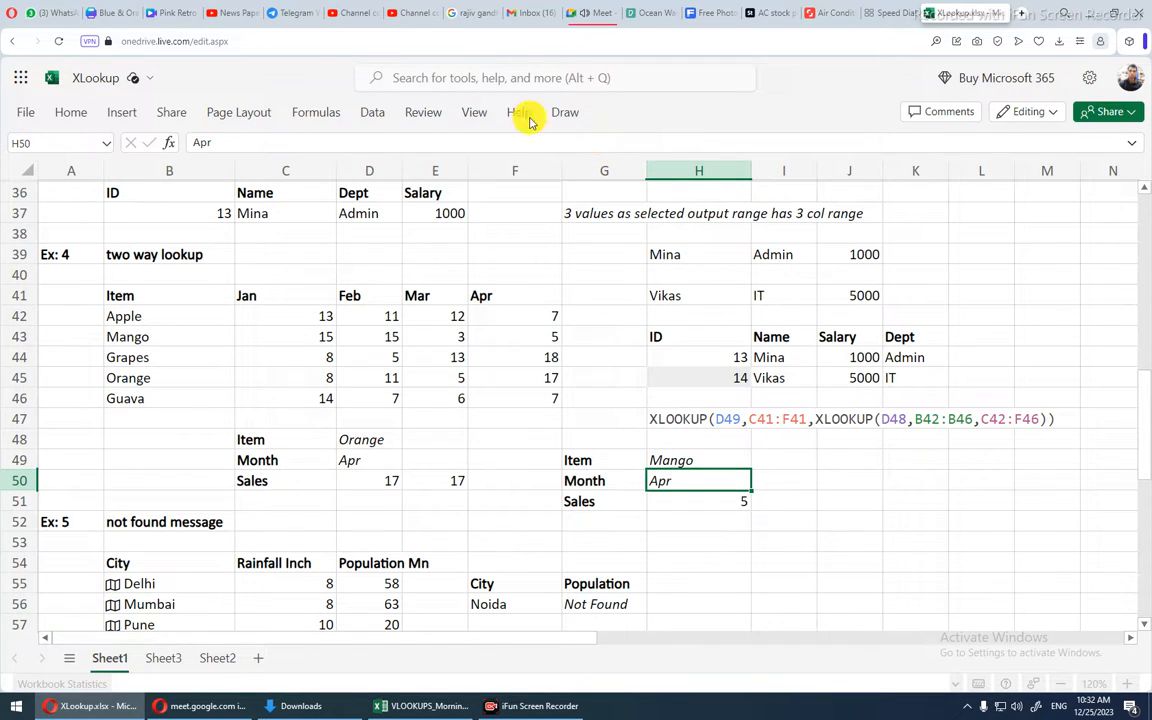
- Set the lookup month in H50 to Jan
double_click(483, 336)
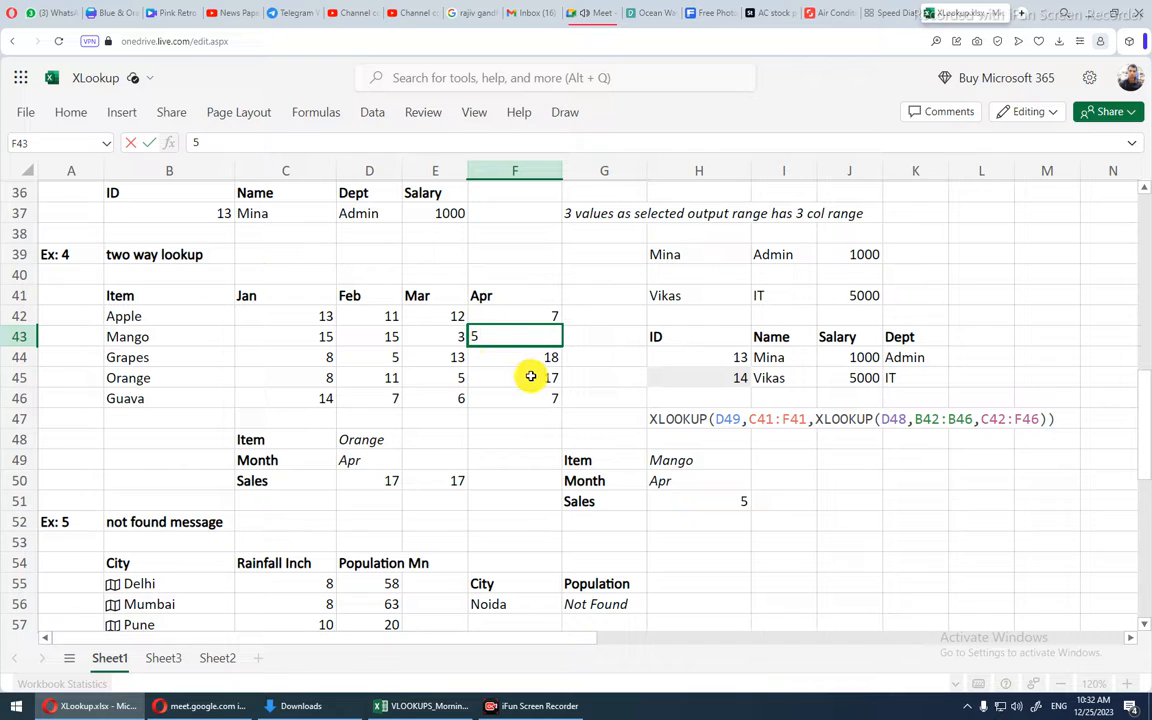
key("Escape")
left_click(664, 483)
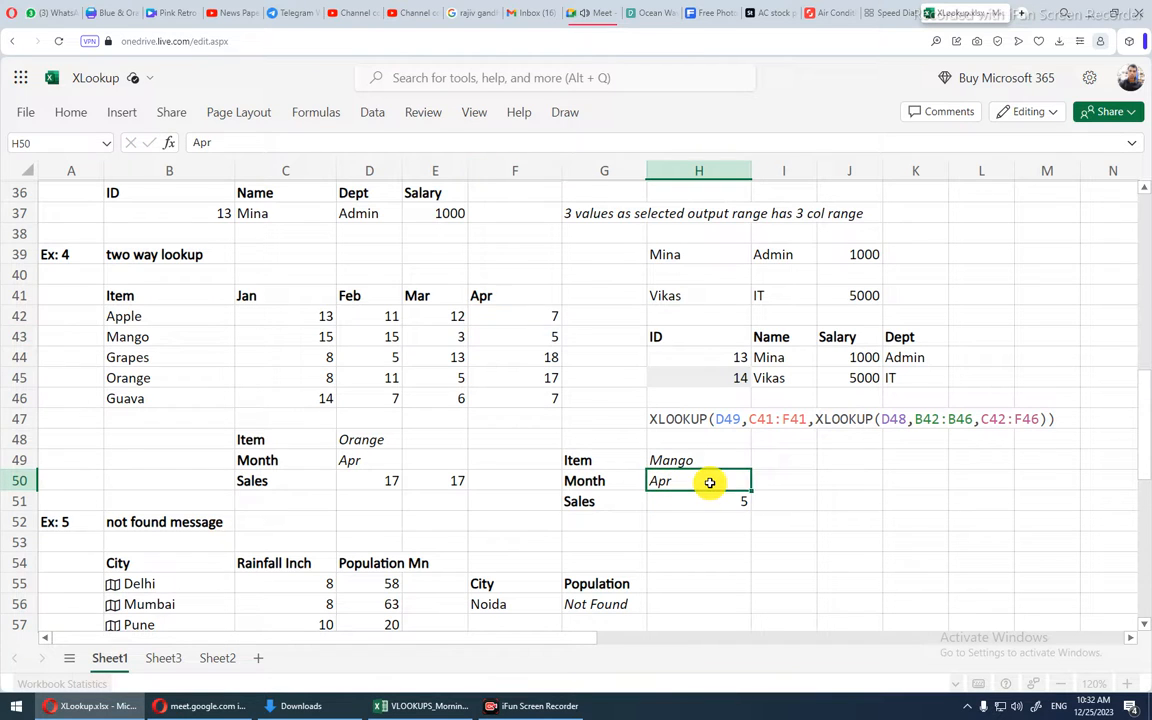
type("Jan")
key("Return")
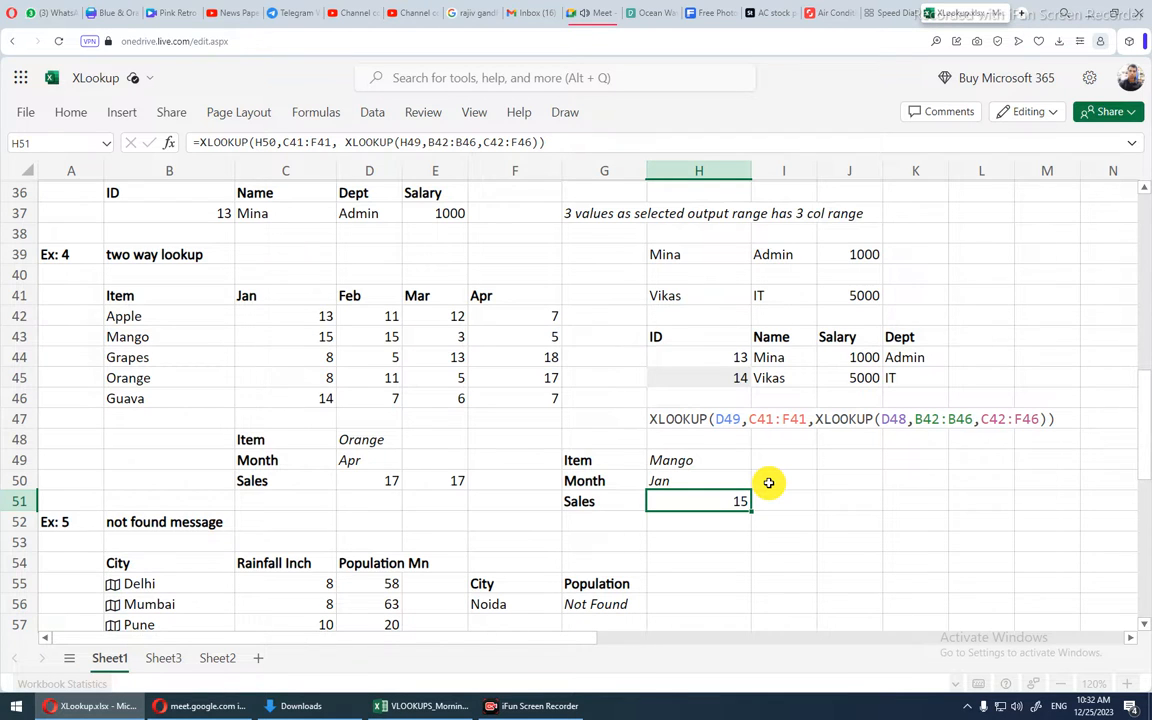
- Examine the Ex: 5 not found message example and the map-marked city names in B55:B61
scroll(768, 483, "down", 5)
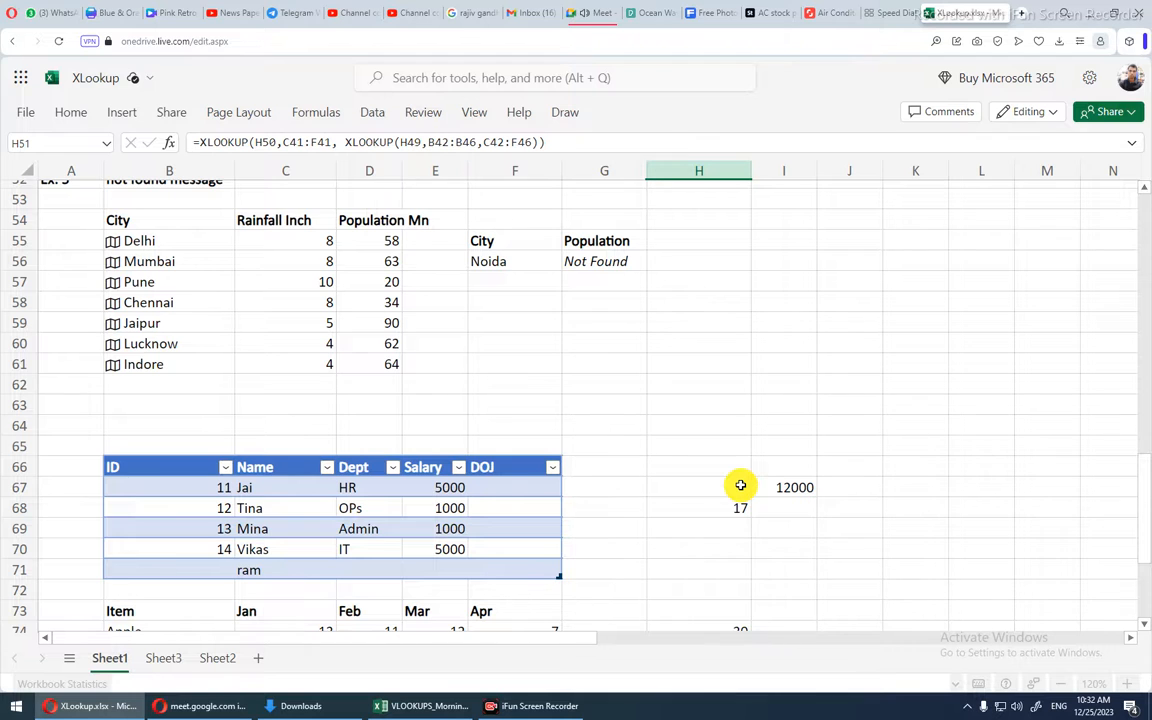
scroll(740, 485, "down", 3)
scroll(740, 485, "up", 4)
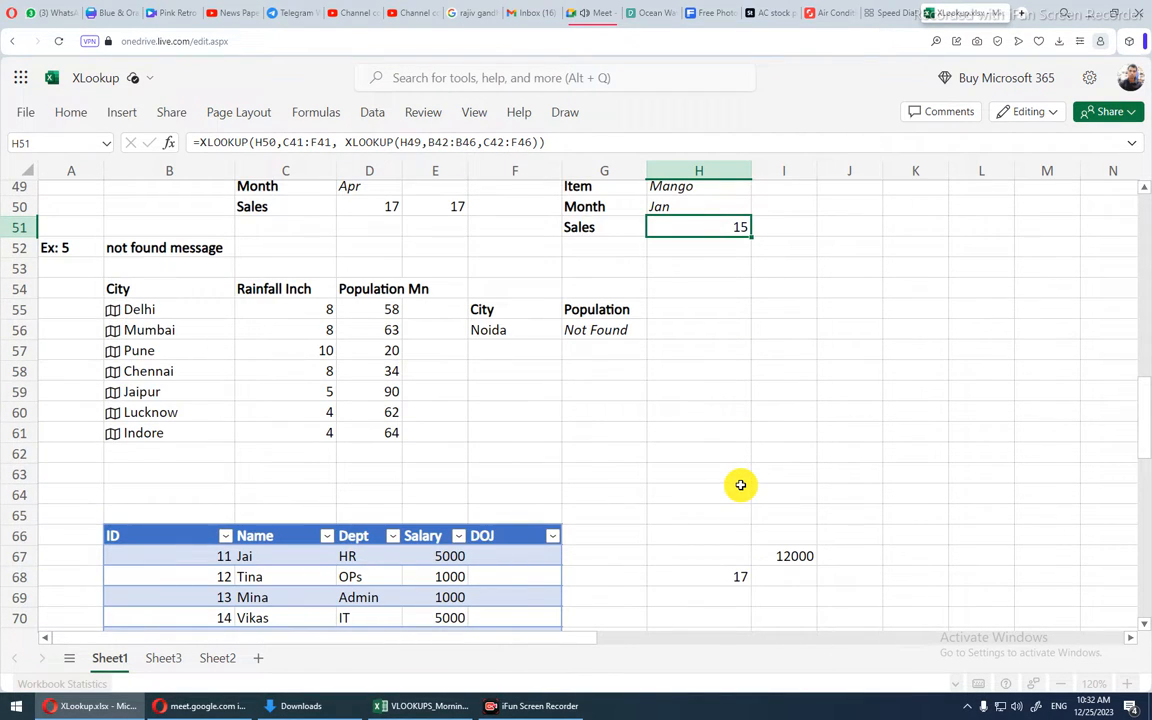
double_click(143, 313)
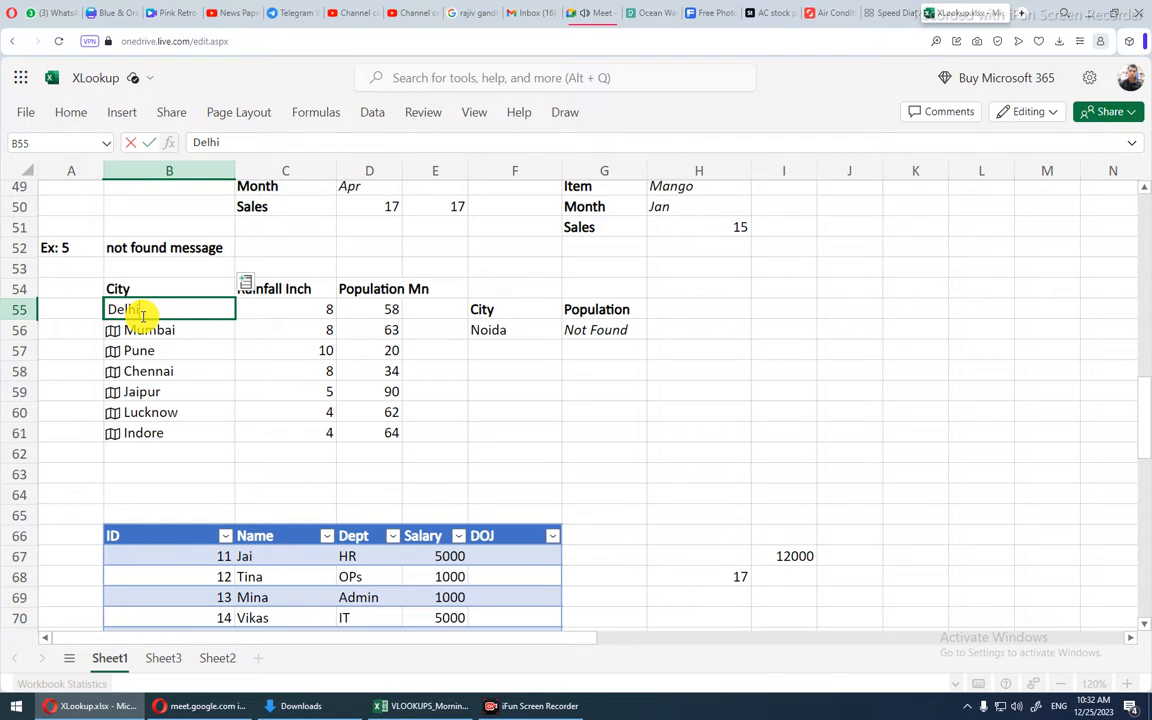
key("Return")
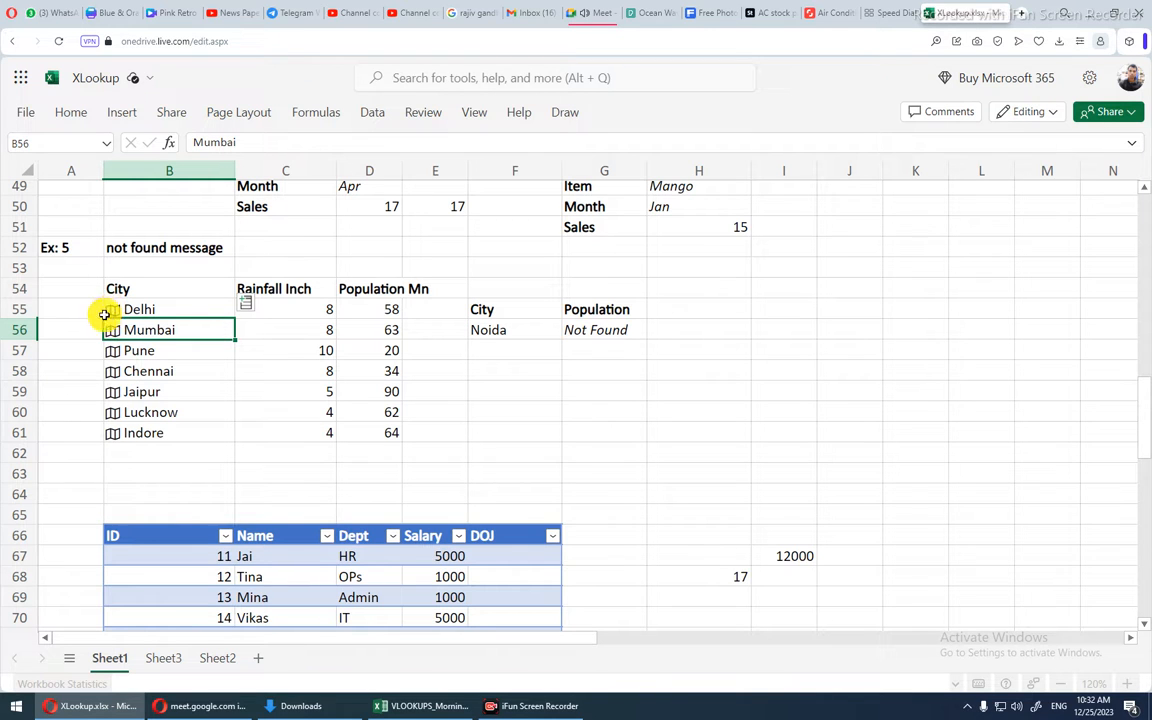
left_click(76, 367)
left_click_drag(142, 310, 144, 433)
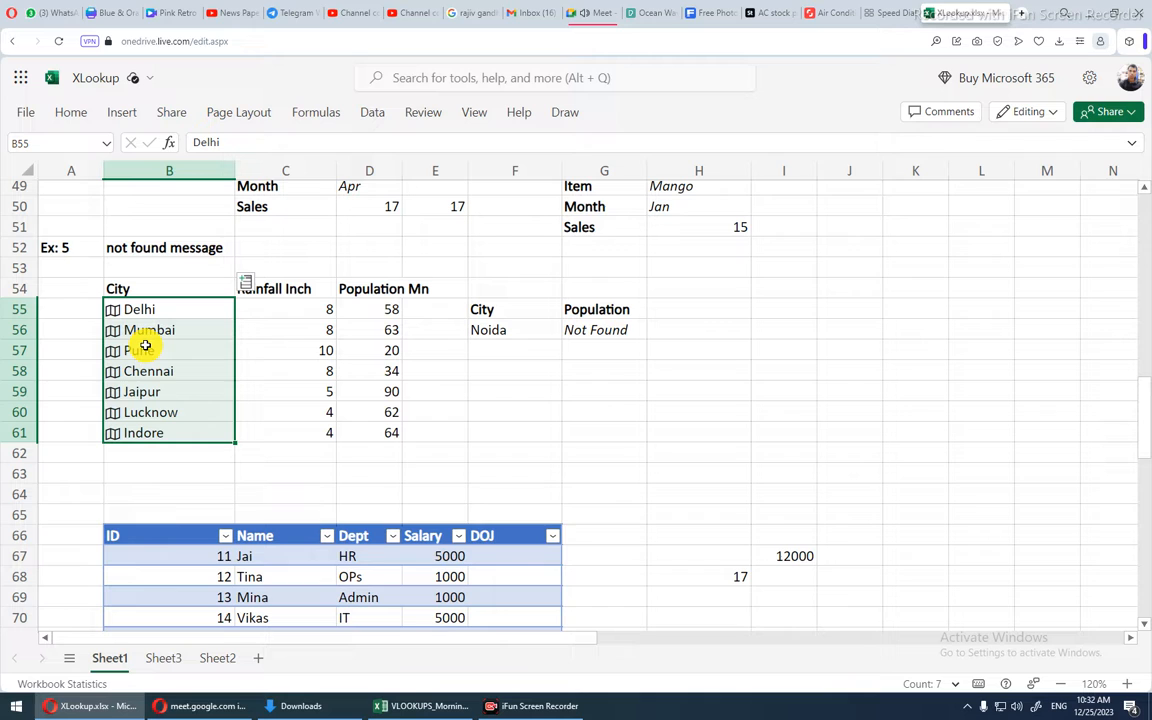
left_click(257, 344)
- Select the city and rainfall data in B54:C61 and look through all available chart types for a map chart
left_click_drag(129, 291, 276, 440)
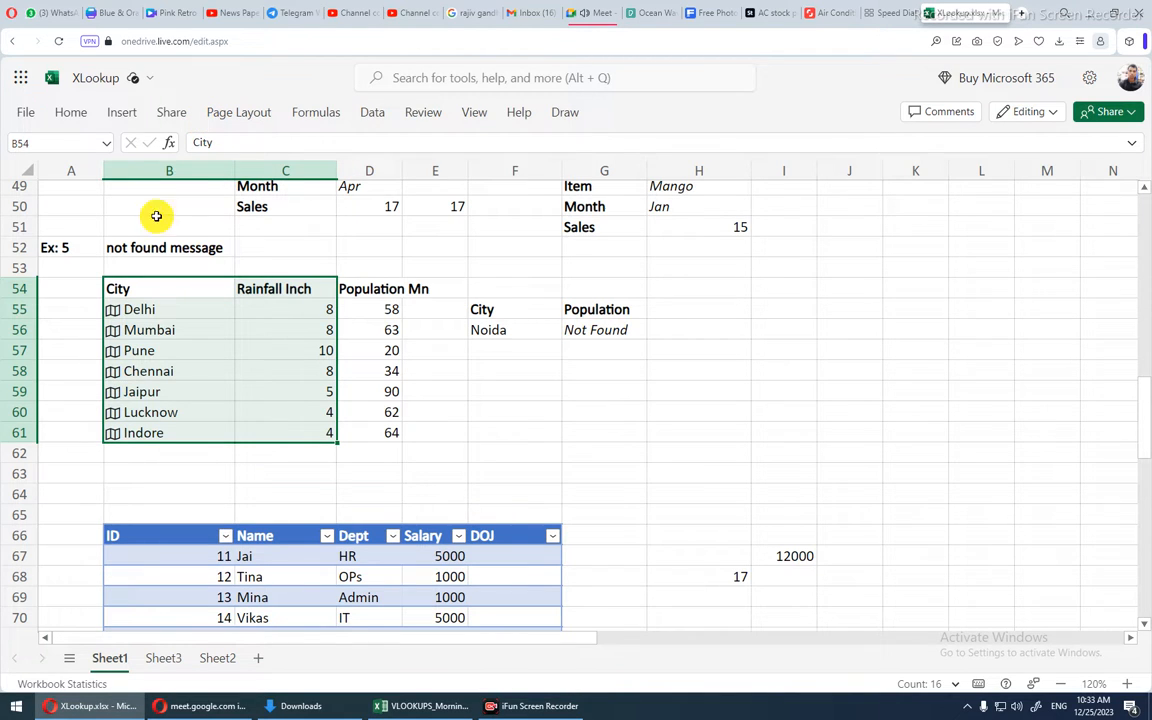
left_click(122, 113)
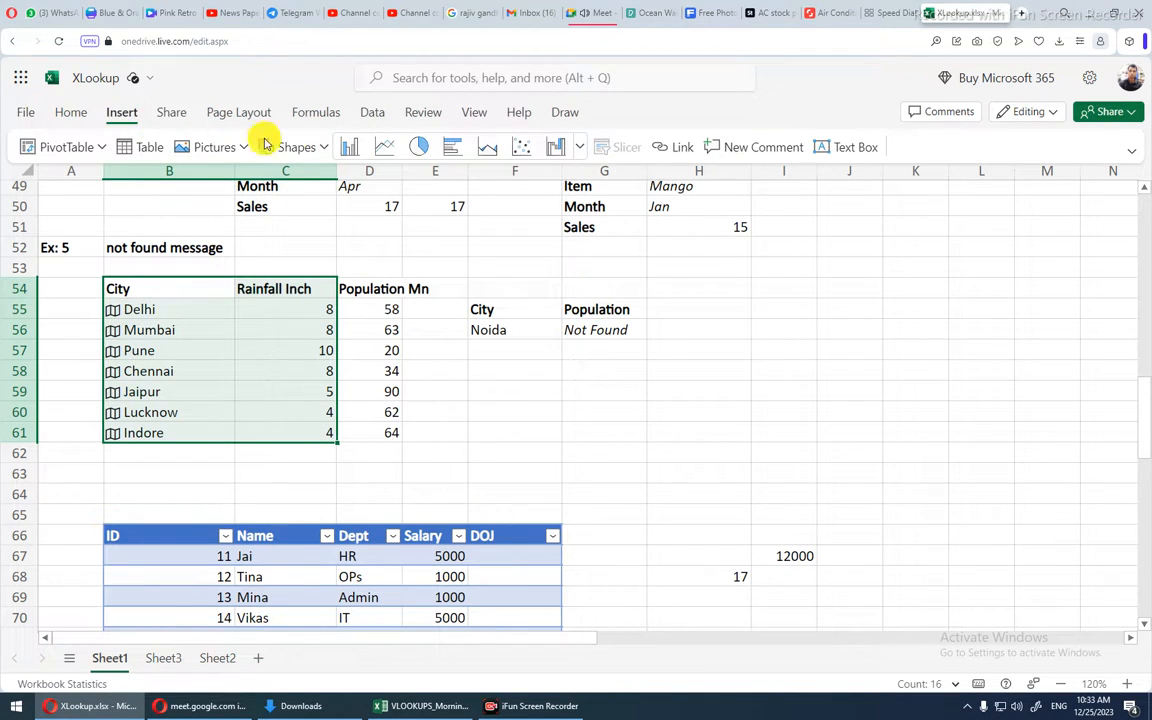
left_click(585, 150)
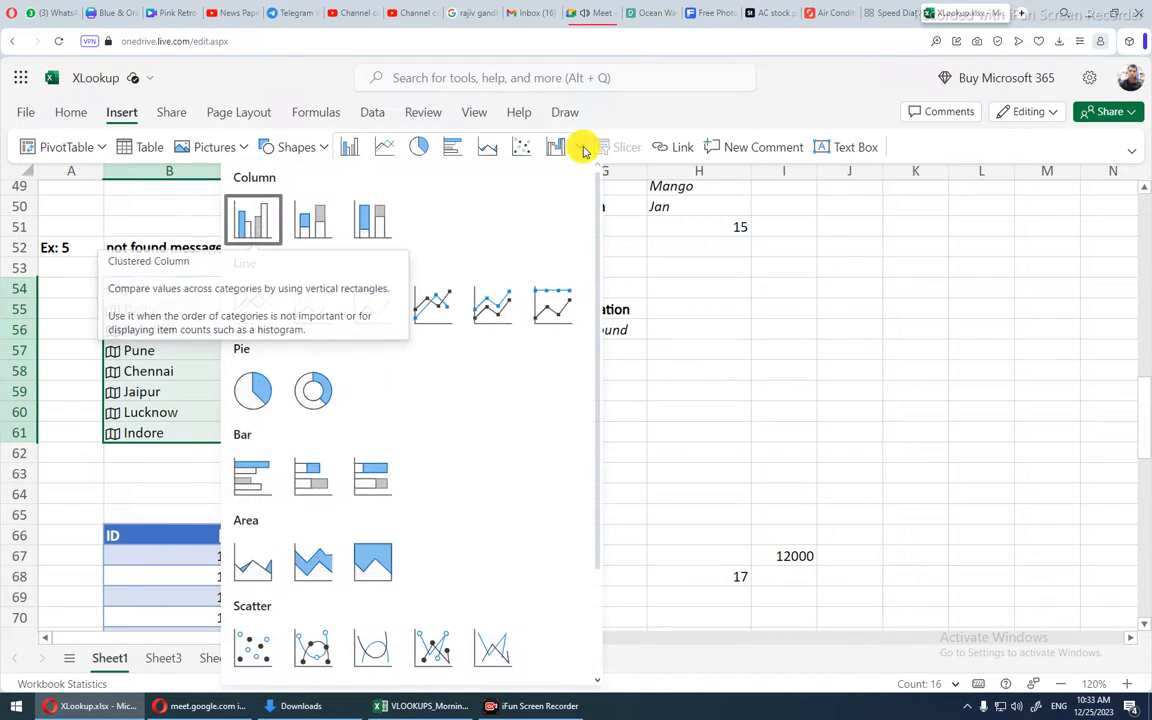
scroll(447, 560, "down", 3)
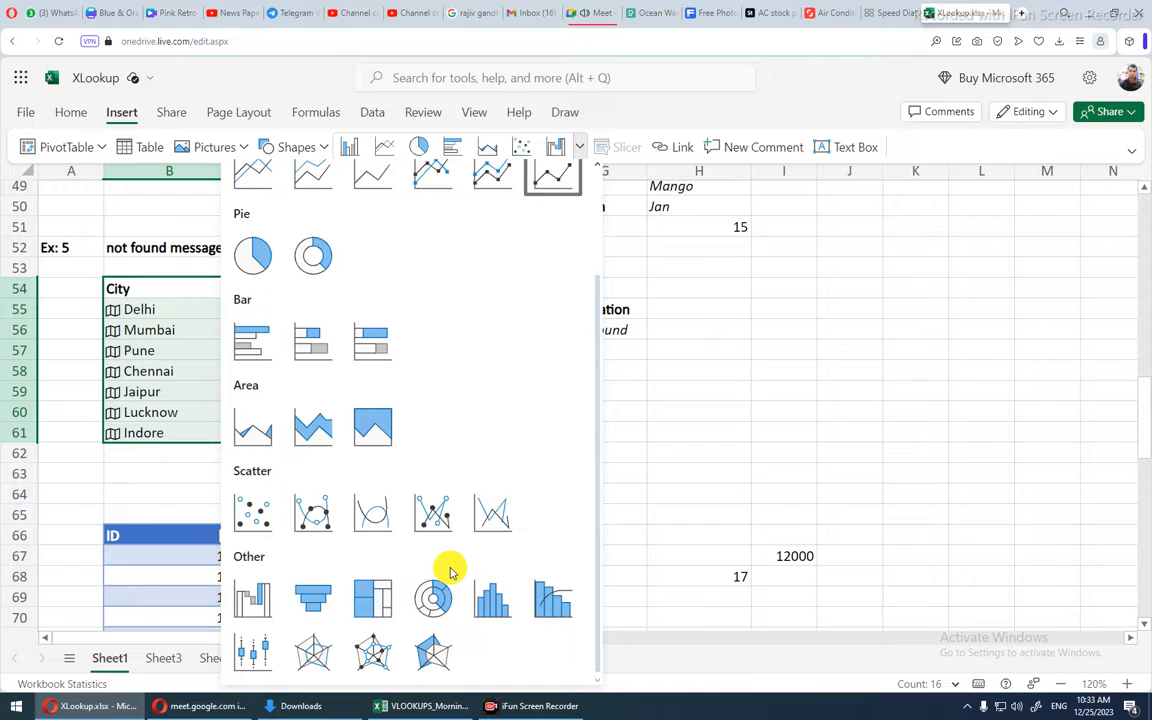
scroll(449, 570, "up", 3)
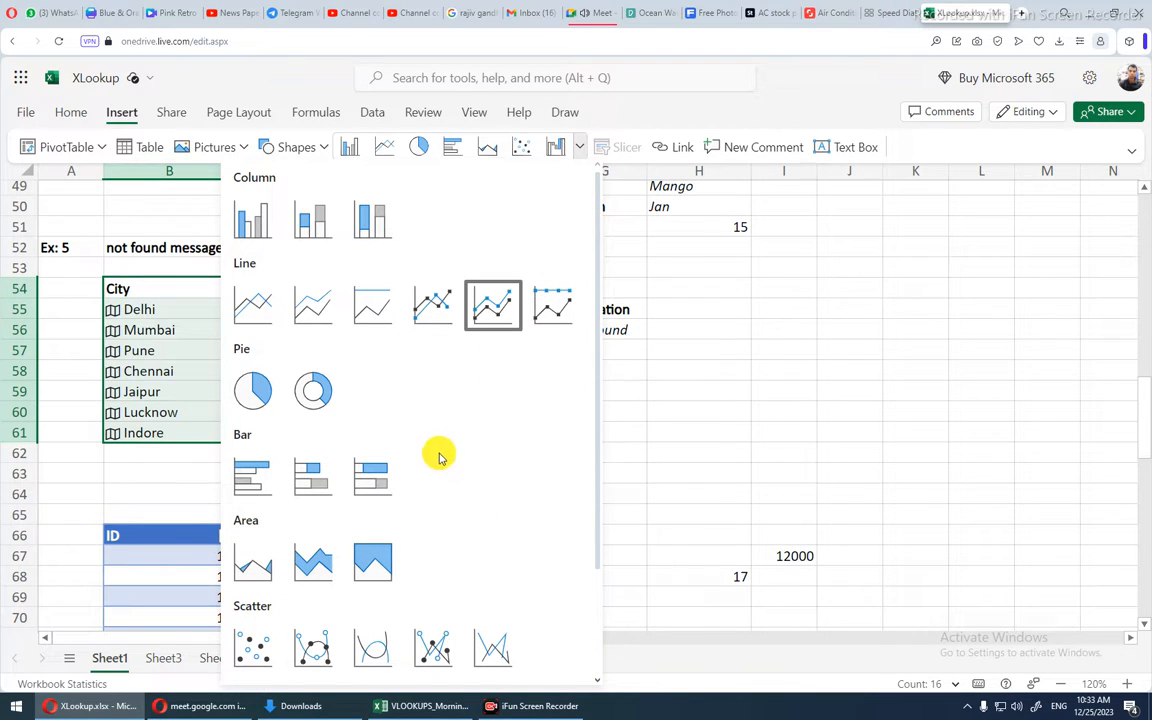
scroll(440, 455, "down", 3)
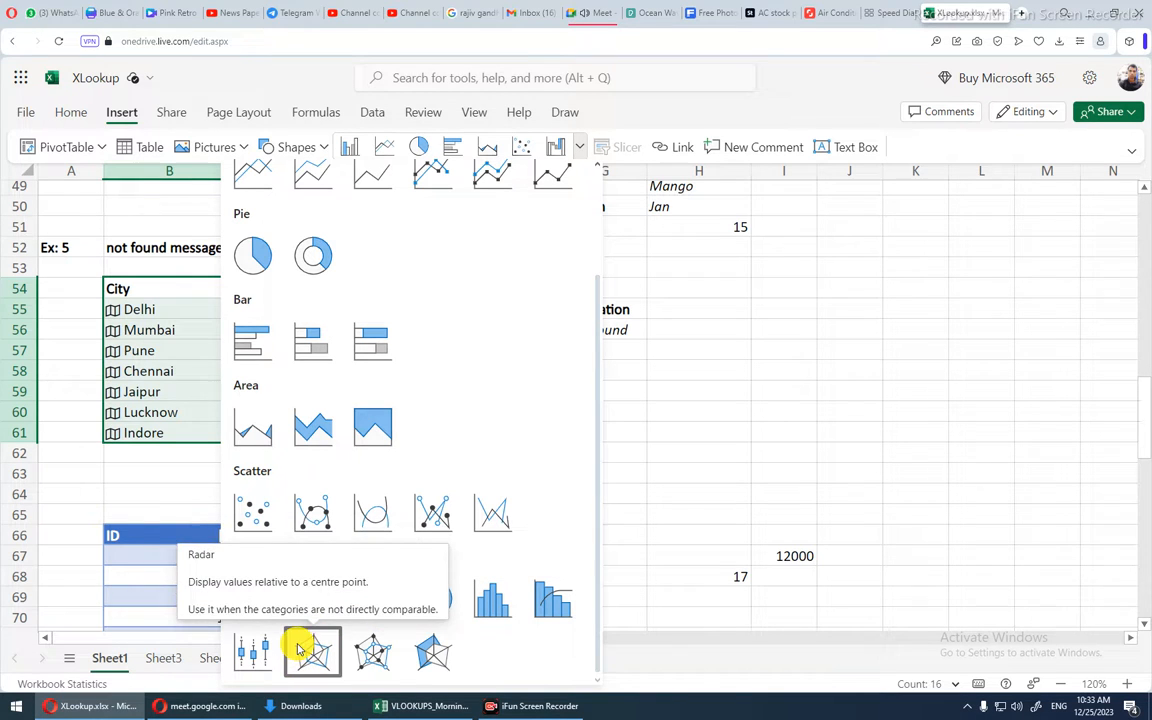
scroll(443, 345, "up", 2)
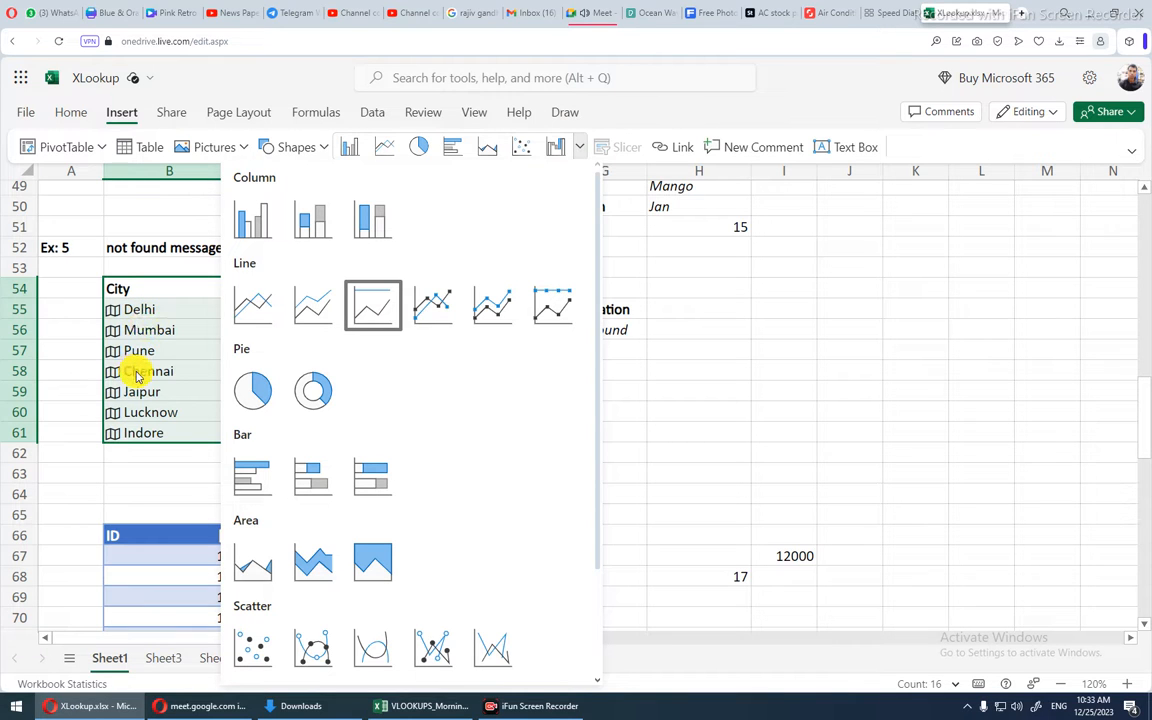
- Switch the ribbon layout to Classic Ribbon
left_click(364, 121)
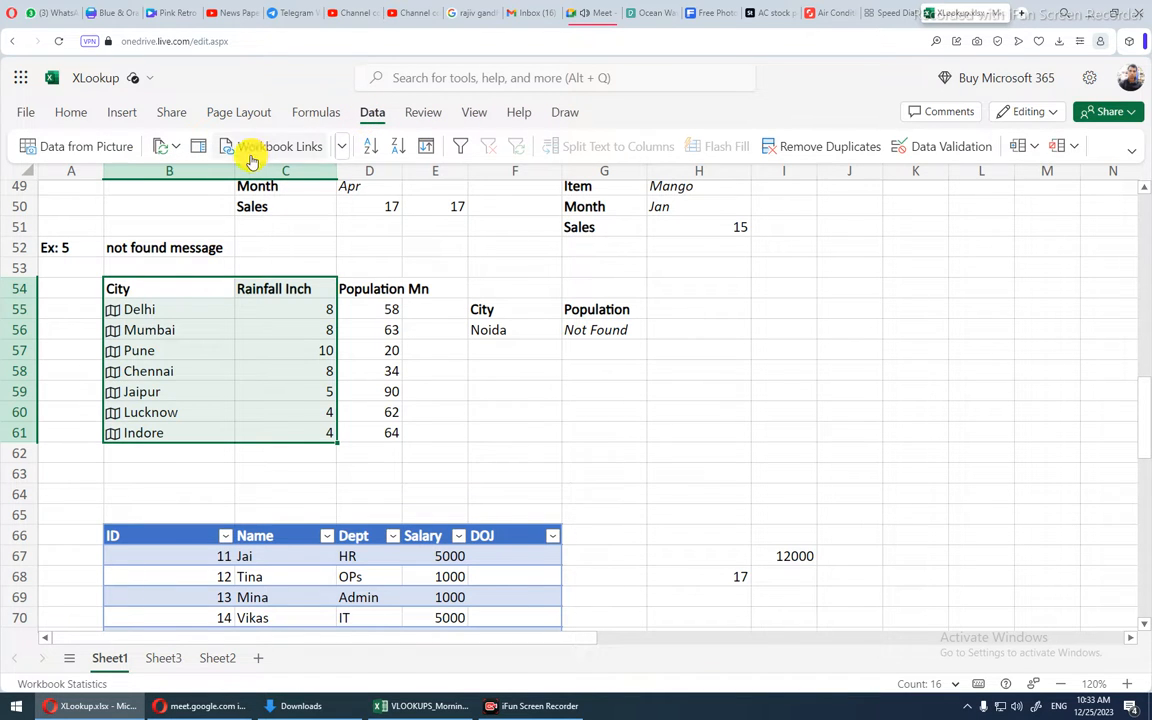
left_click(1132, 156)
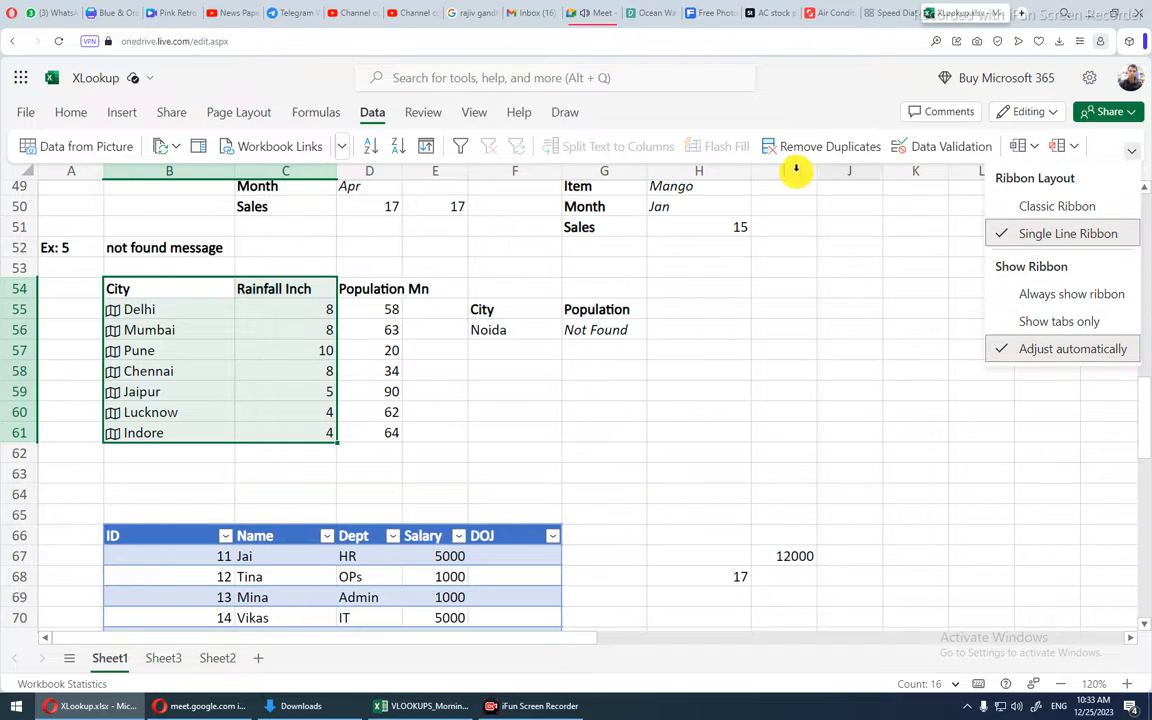
left_click(373, 113)
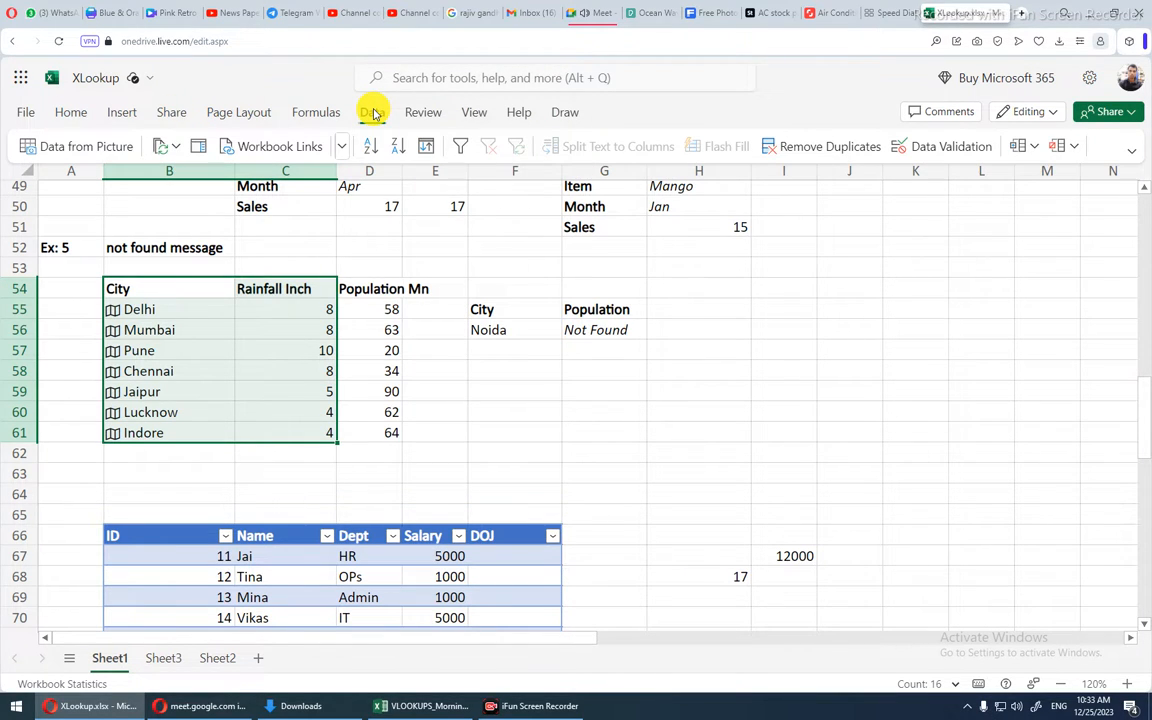
left_click(1127, 151)
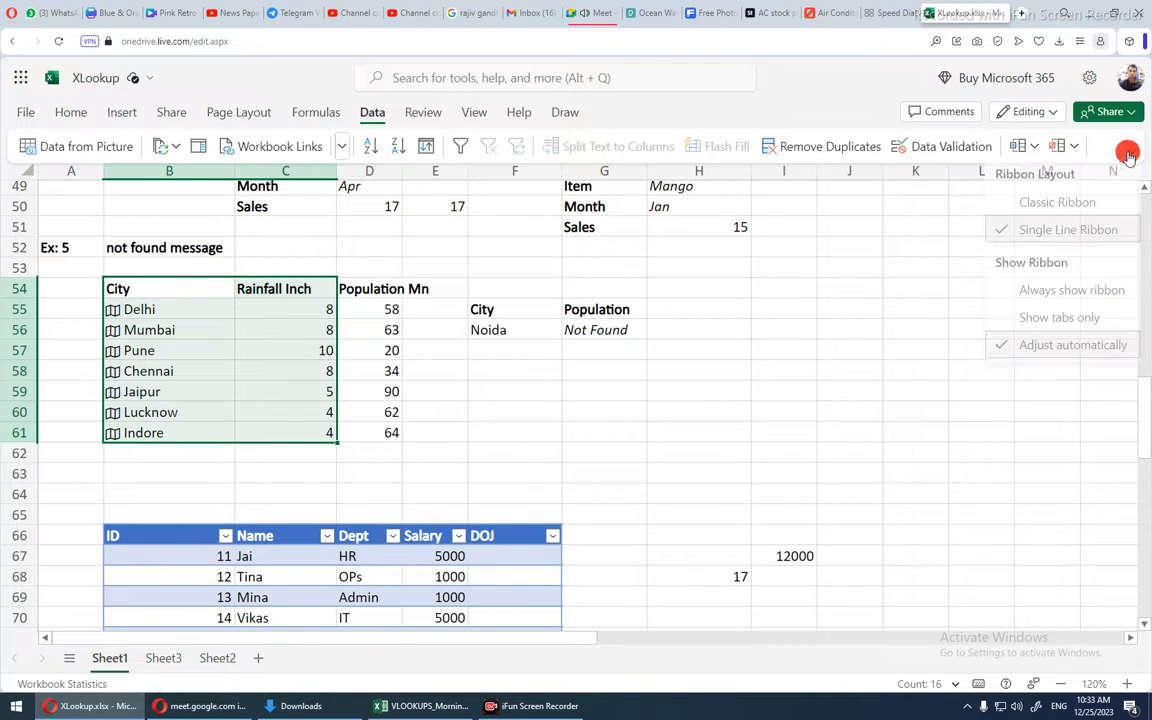
right_click(1062, 212)
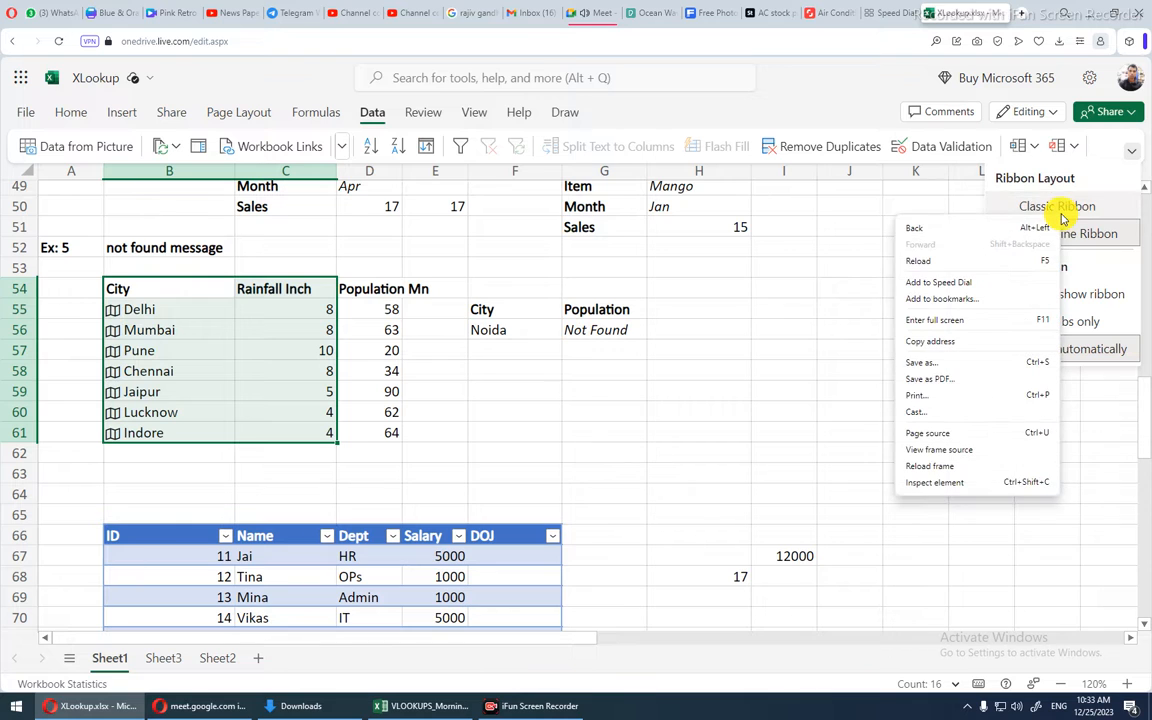
key("Escape")
left_click(1080, 205)
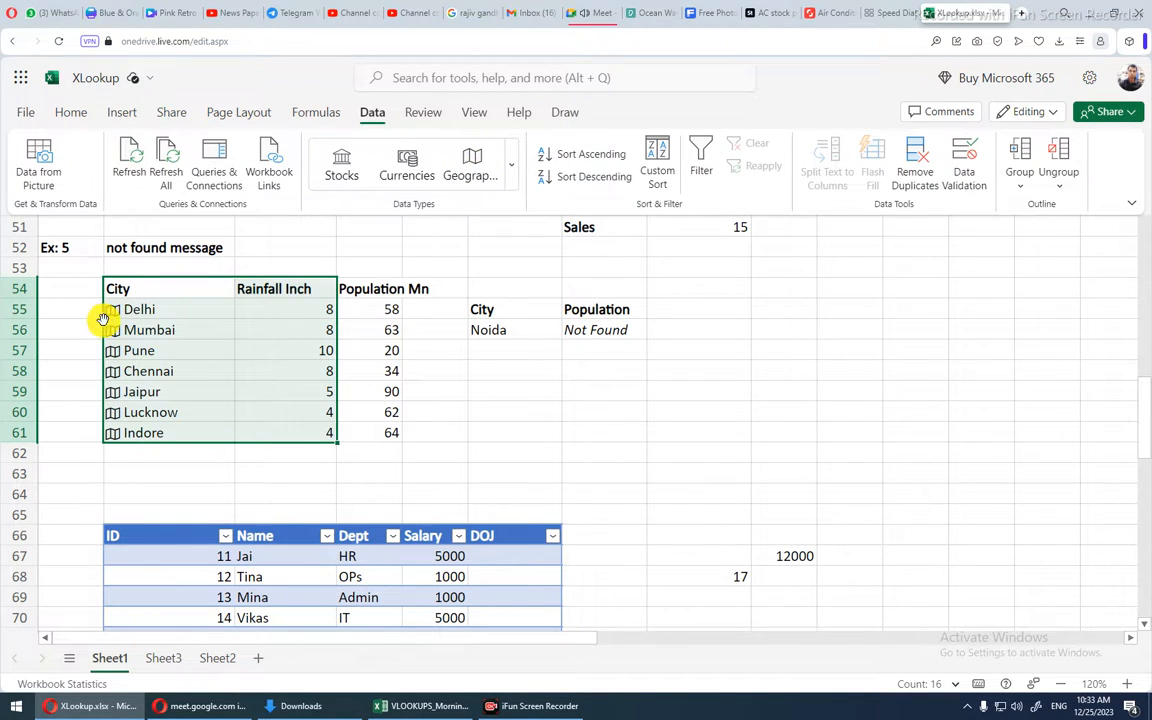
- Select the city names in B55:B61 and view the data types on offer, including Geography, without applying one
left_click_drag(129, 310, 130, 427)
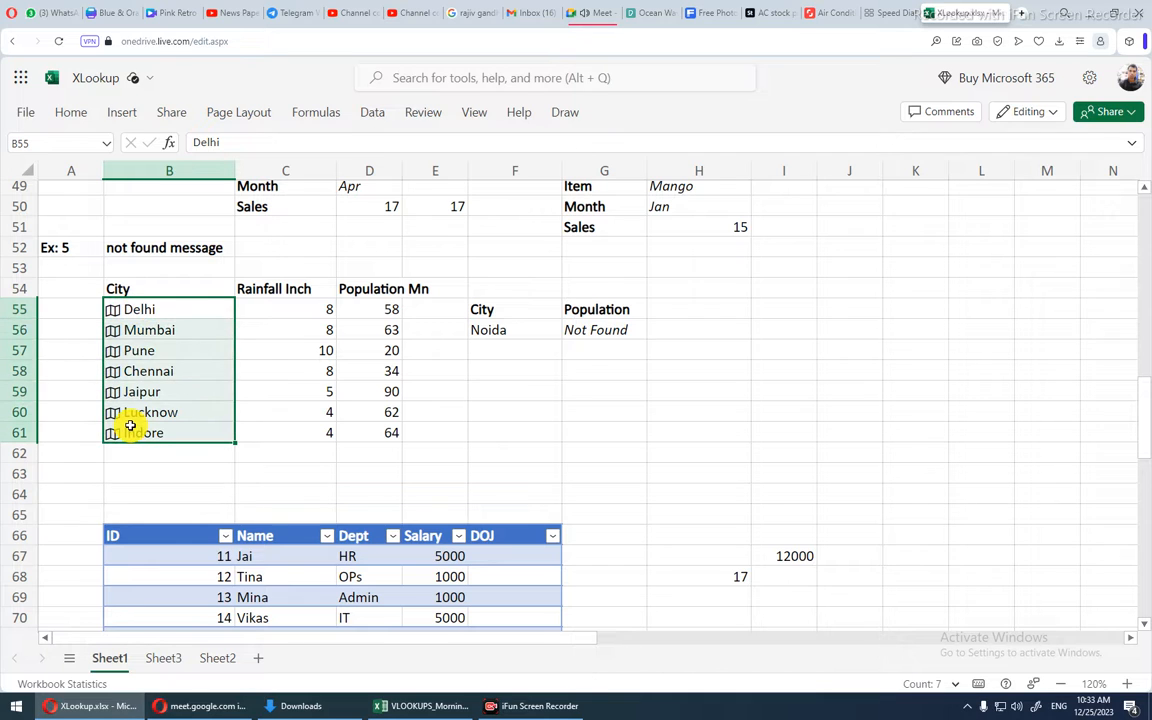
left_click(370, 112)
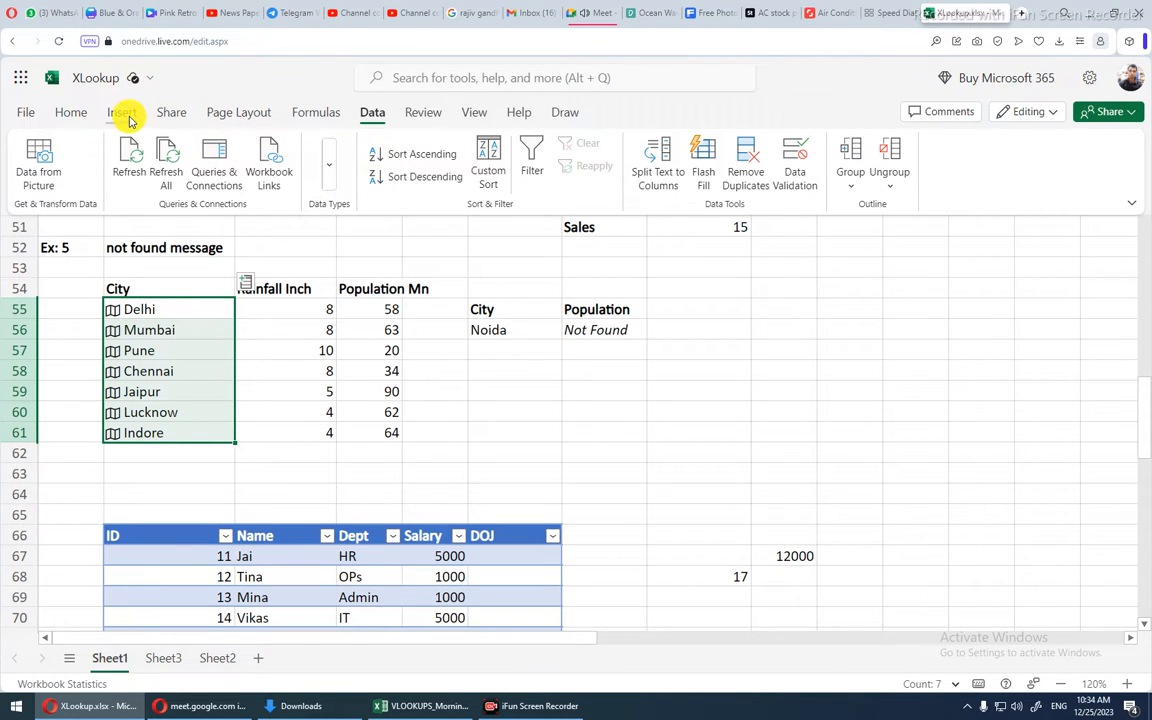
left_click(301, 120)
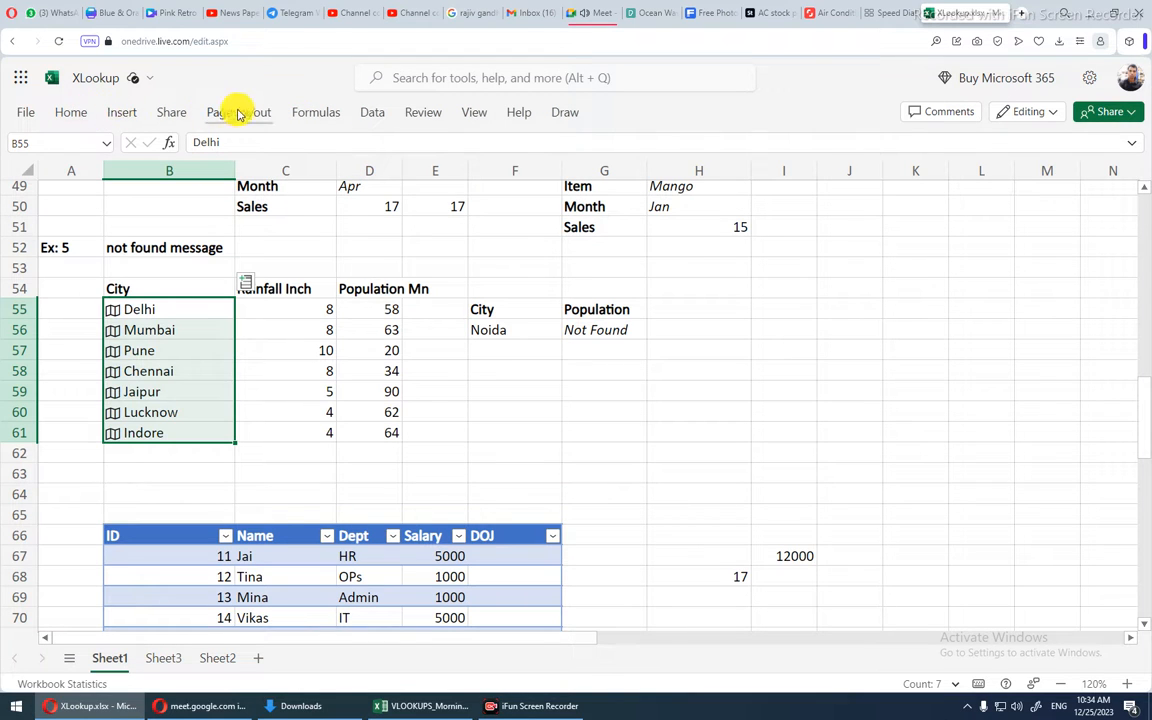
left_click(313, 113)
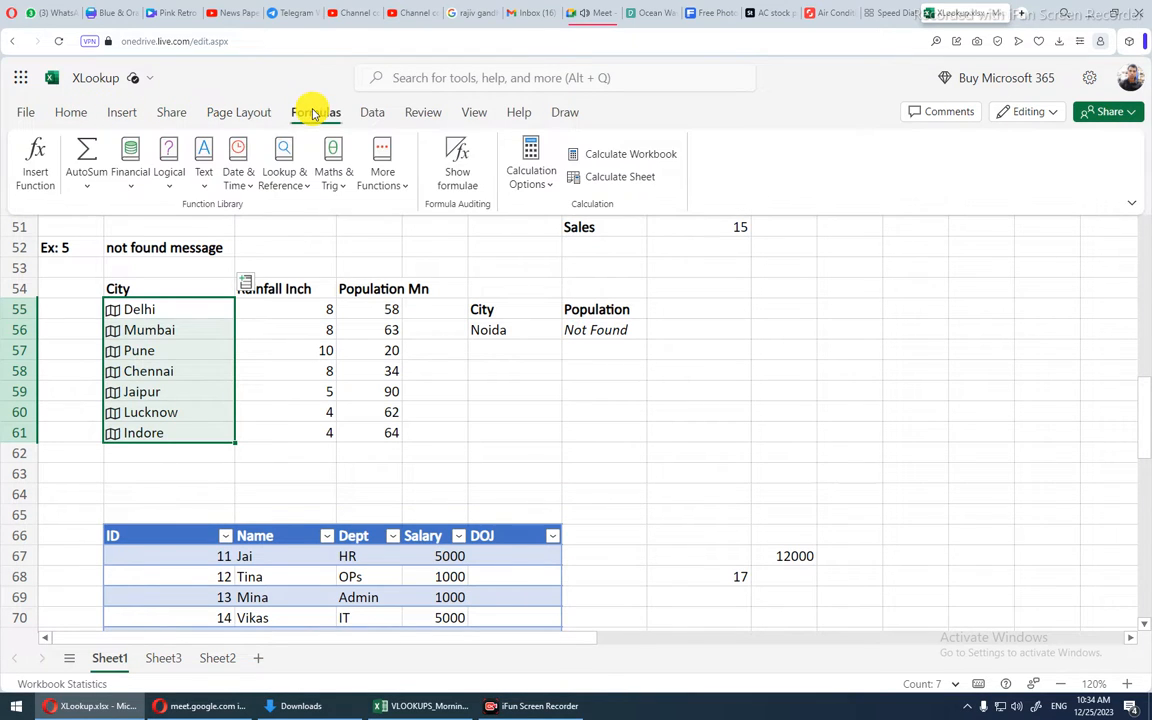
left_click(378, 111)
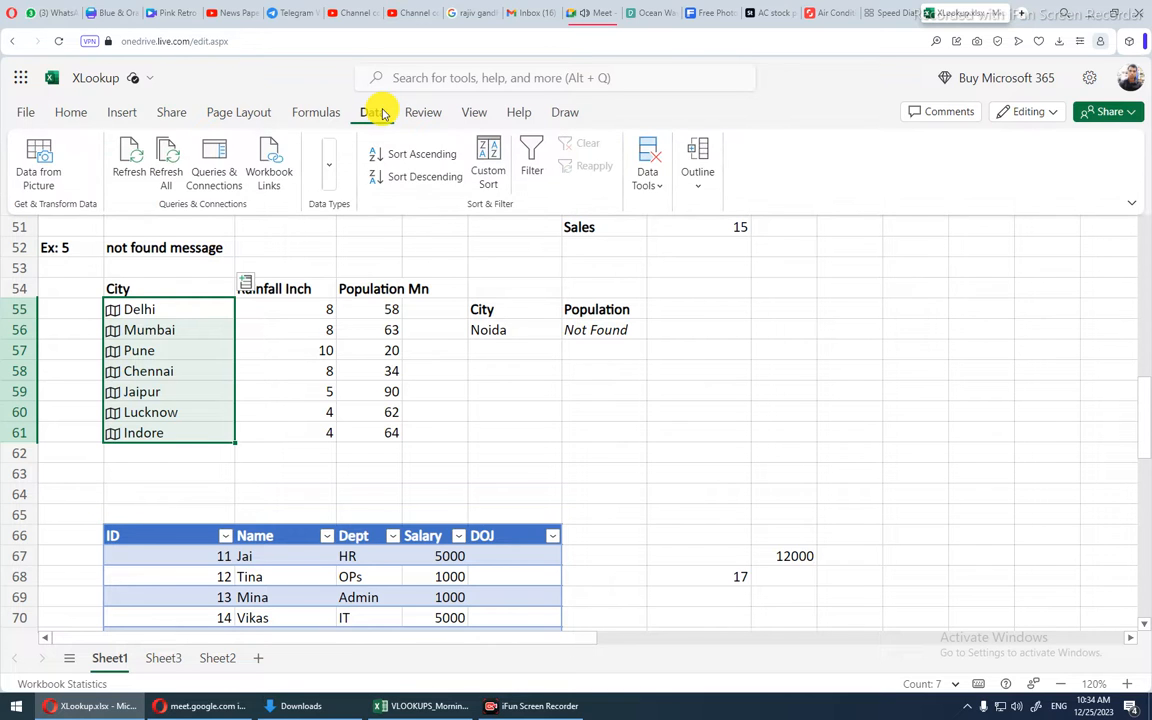
left_click(330, 172)
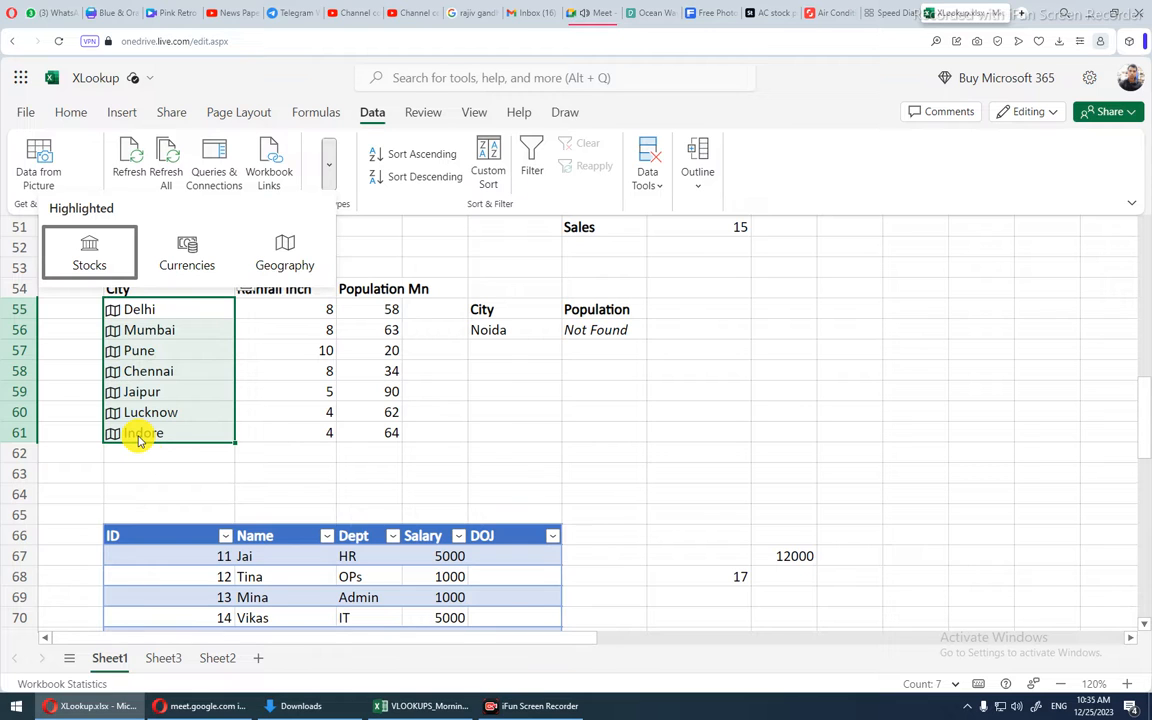
key("Escape")
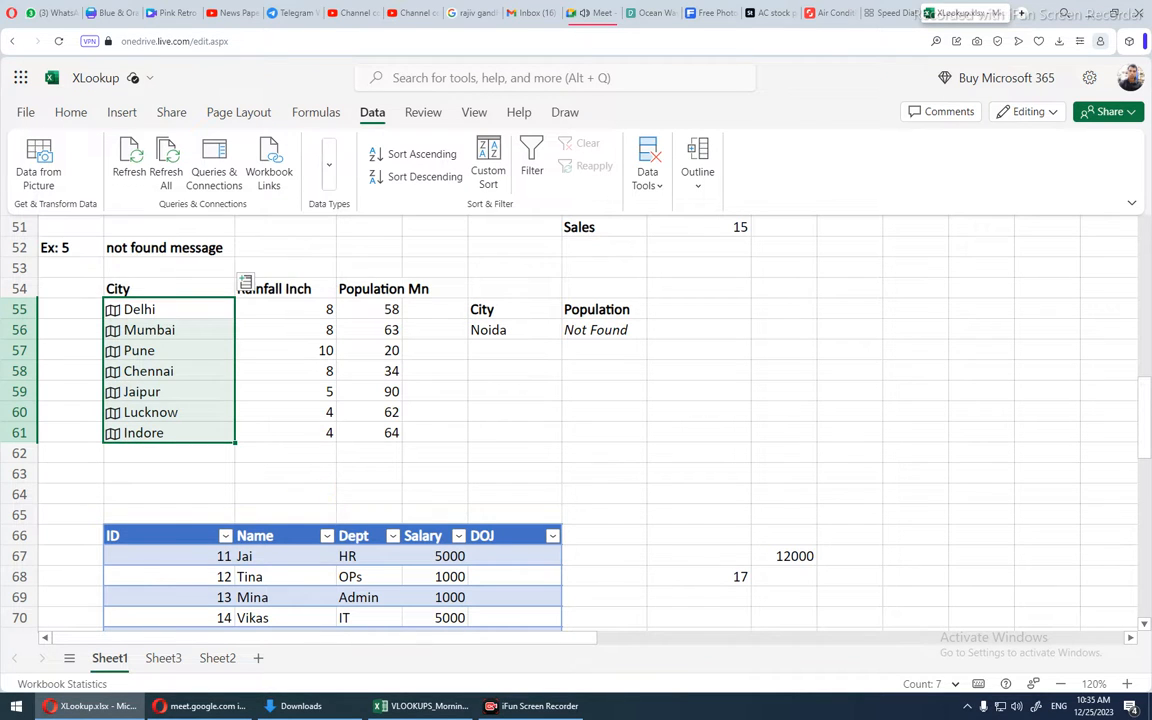
- Switch to the VLOOKUPS_Morning workbook in desktop Excel and look through its data tools and all available chart types, without inserting one
left_click(445, 710)
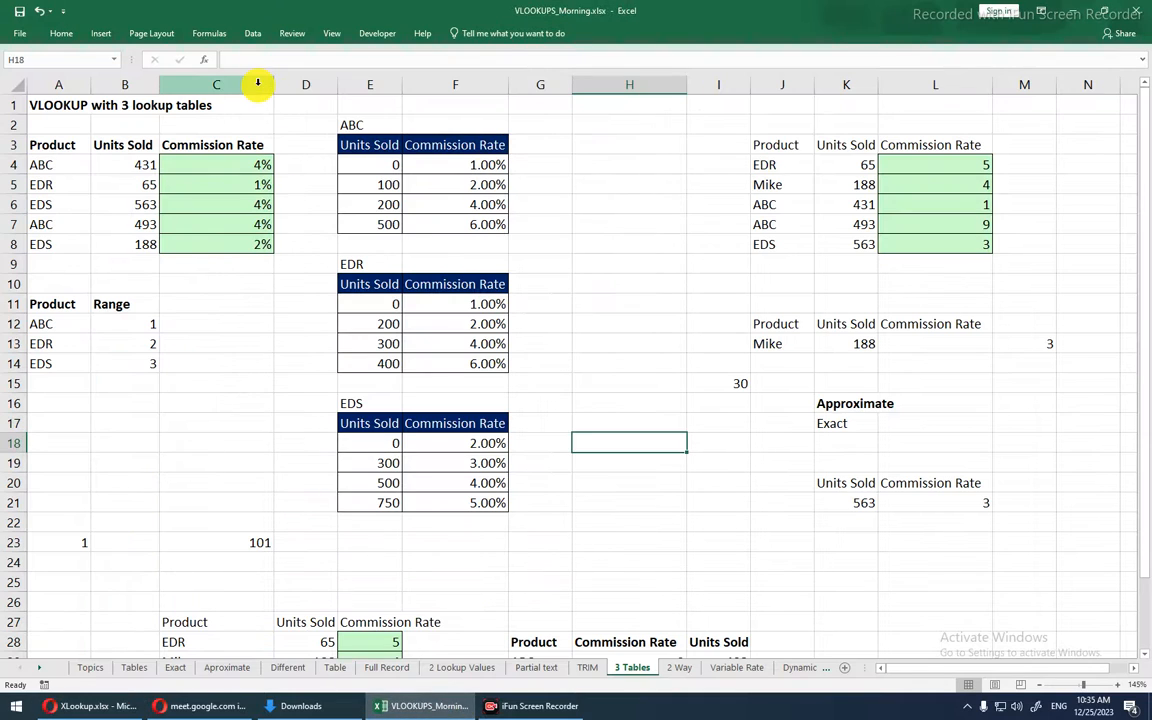
left_click(264, 36)
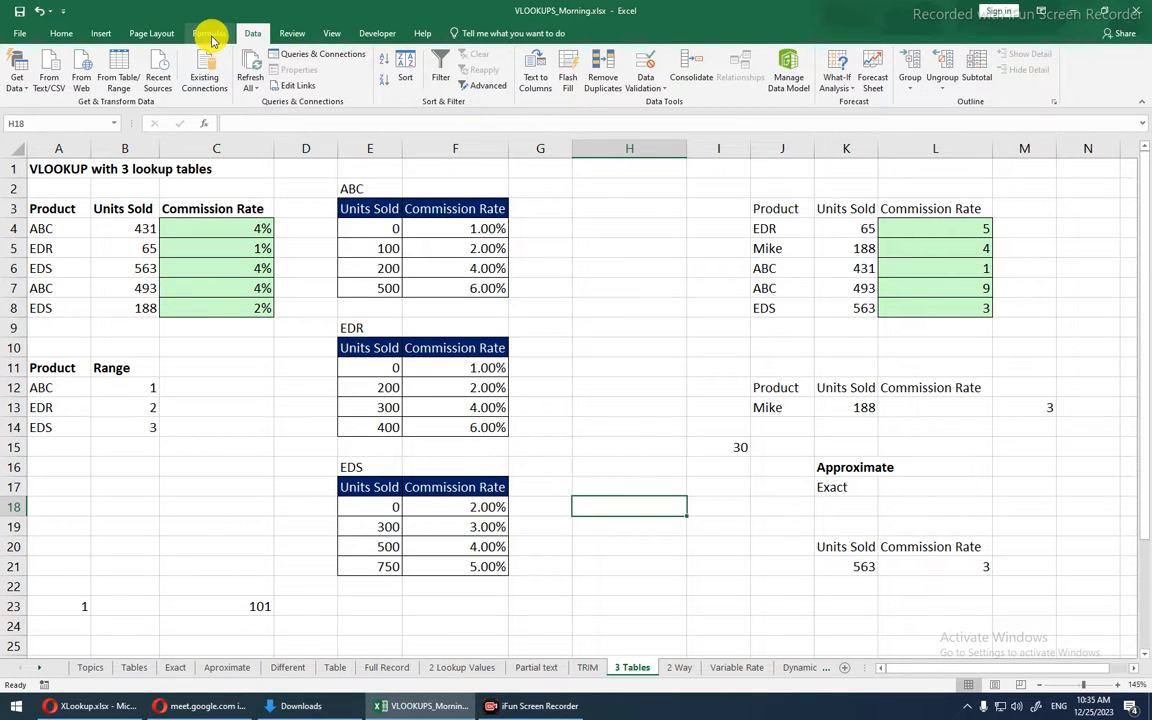
left_click(98, 35)
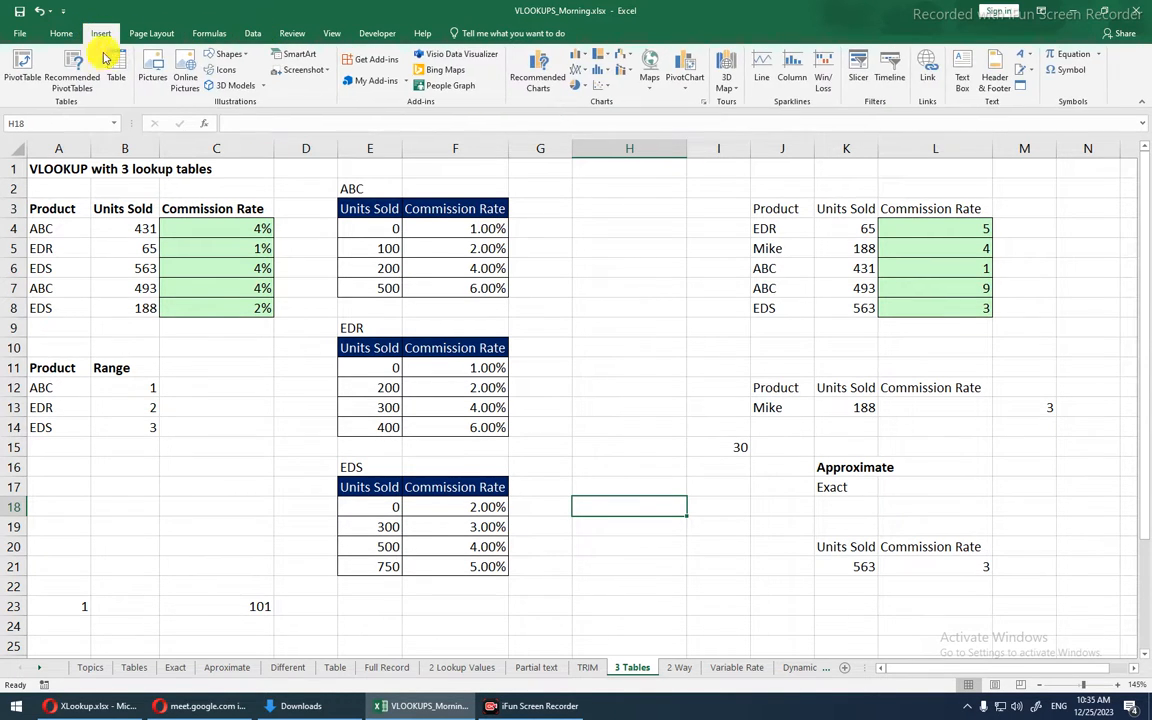
left_click(447, 236)
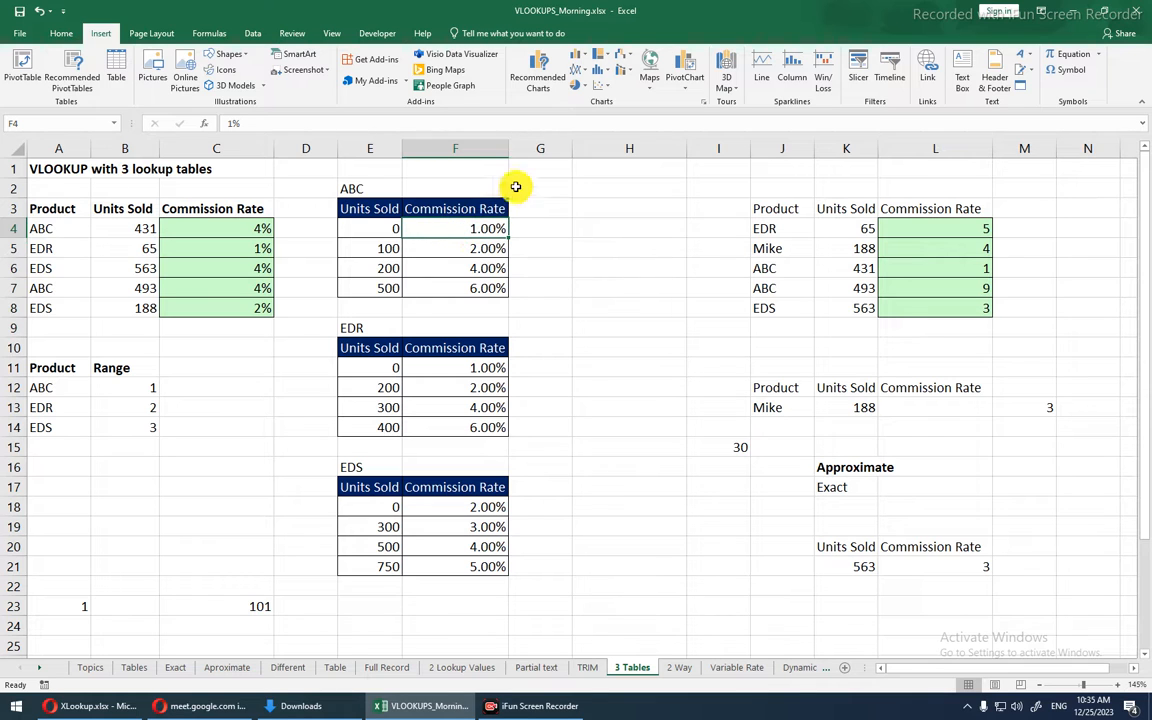
left_click(540, 75)
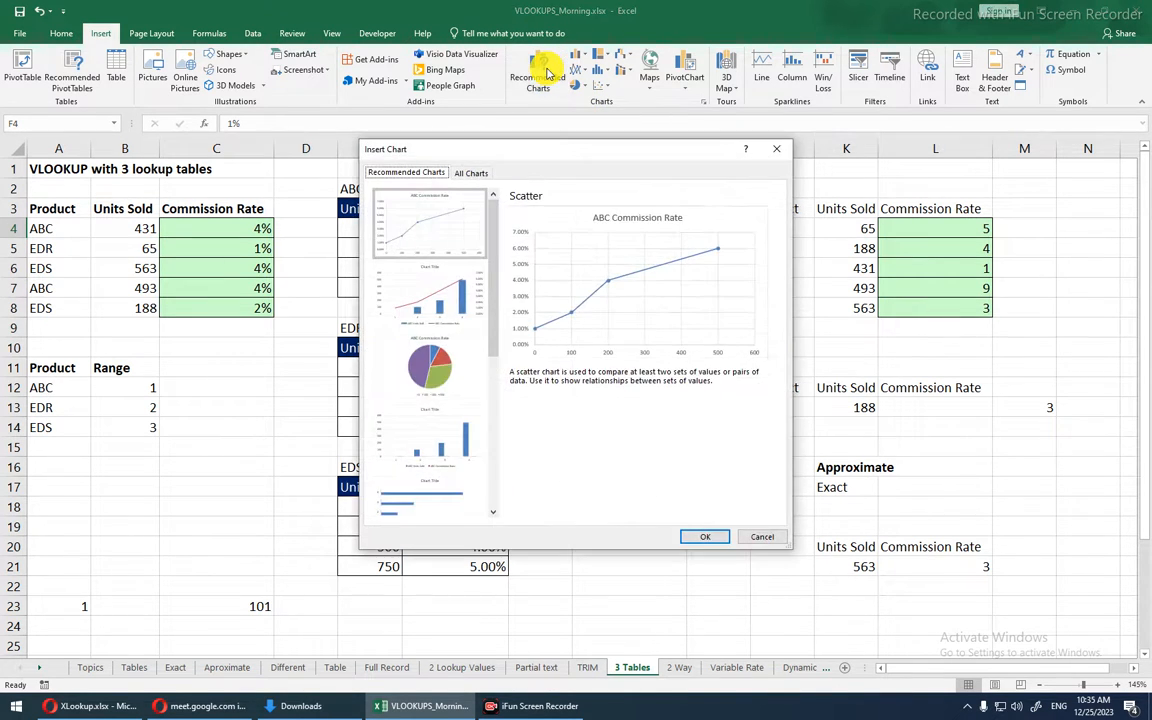
left_click(470, 175)
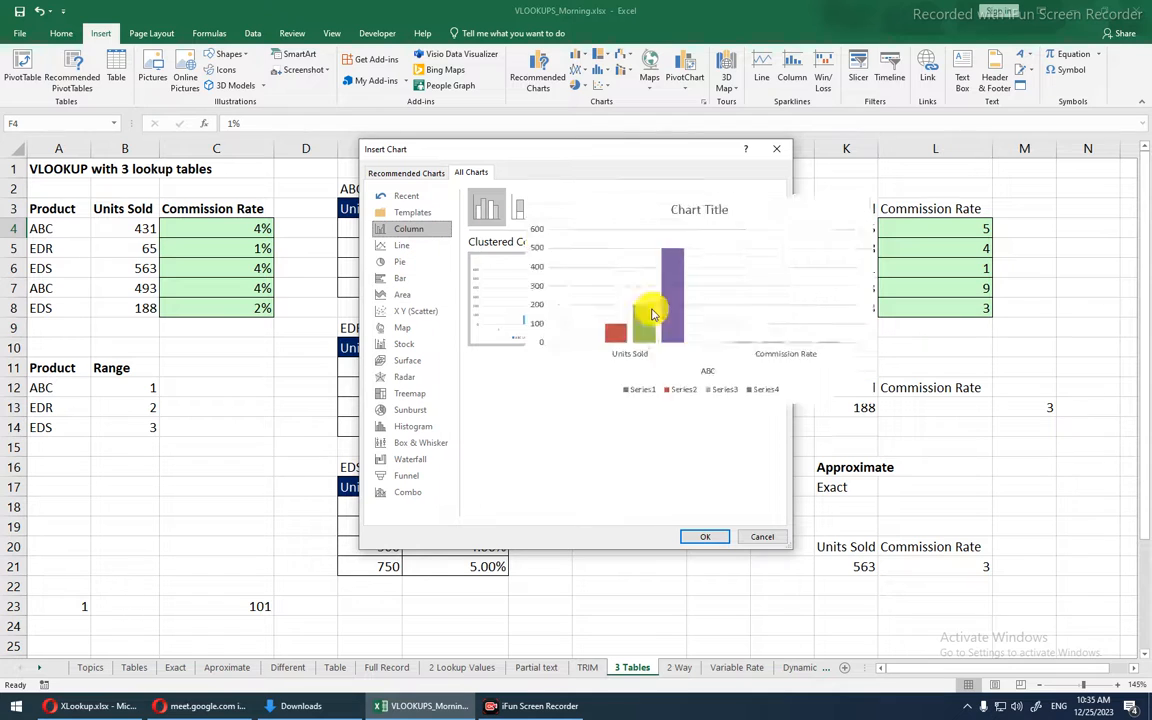
left_click(760, 535)
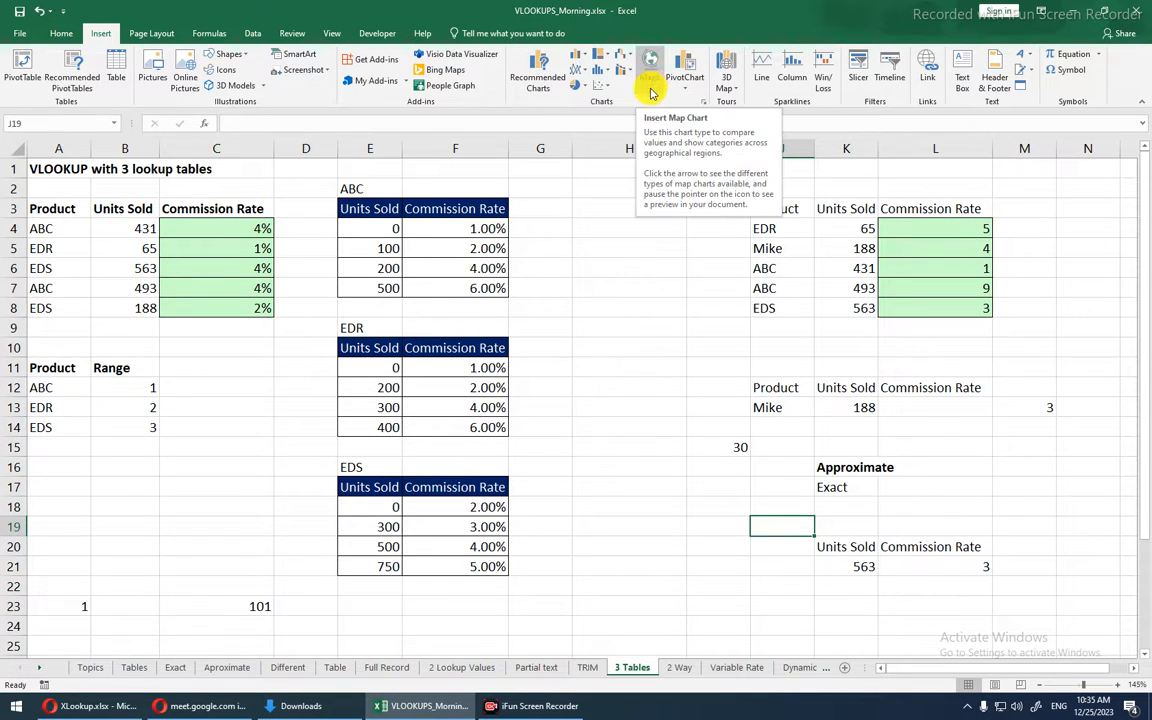
- Try a filled map chart on the Product and Range data in A11:B14 and delete the chart
left_click(481, 263)
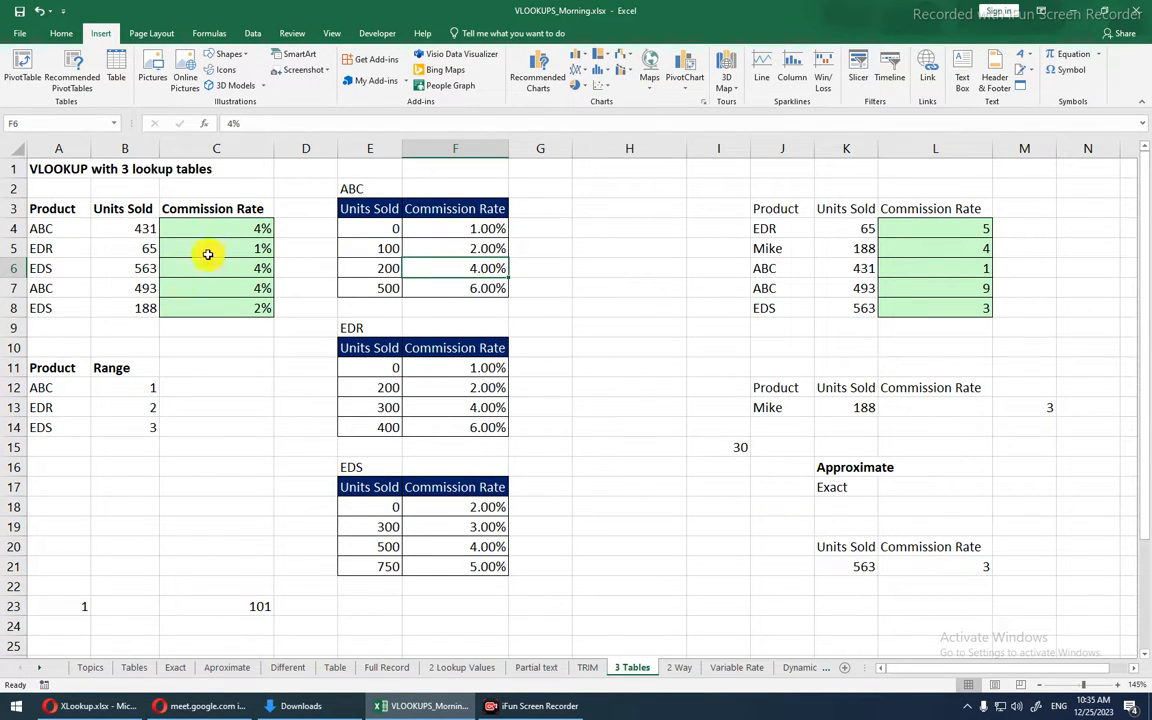
left_click_drag(31, 370, 130, 436)
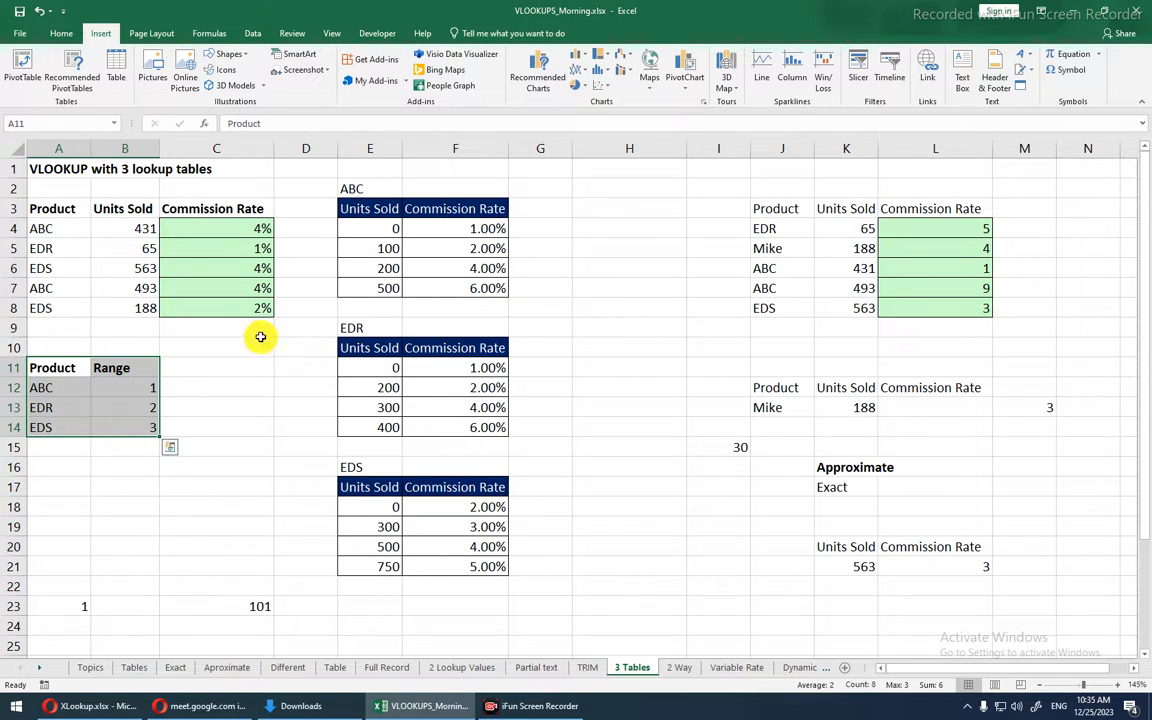
left_click(647, 68)
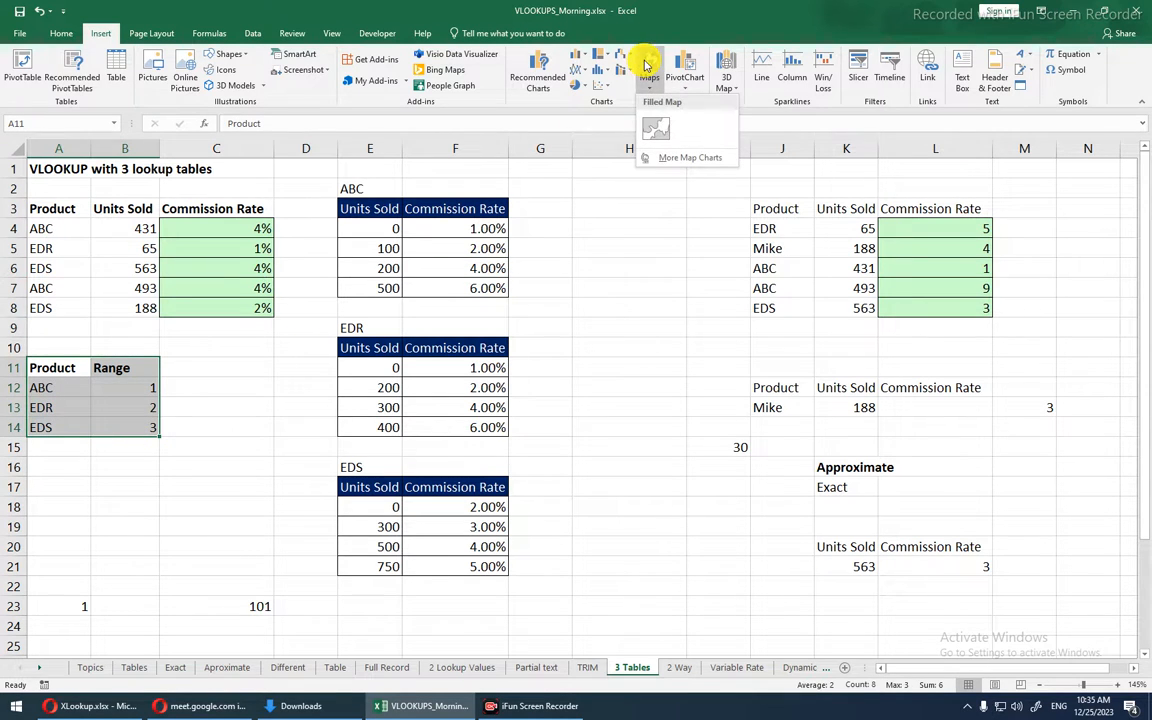
left_click(656, 125)
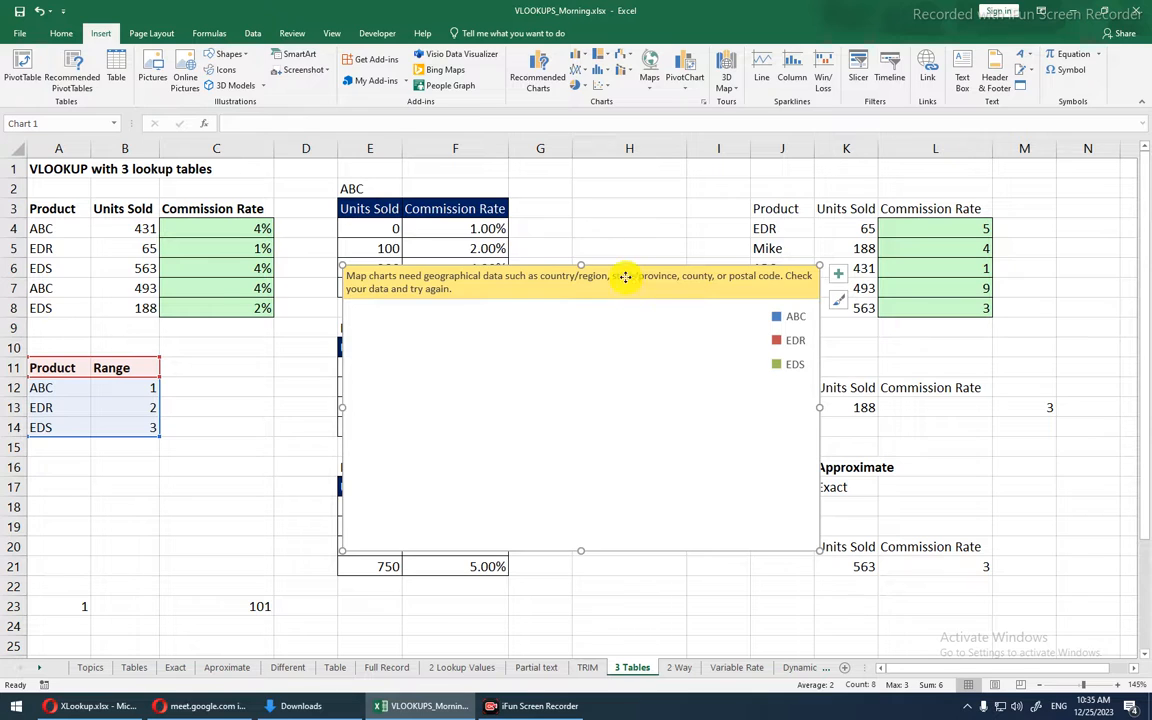
left_click_drag(625, 277, 661, 206)
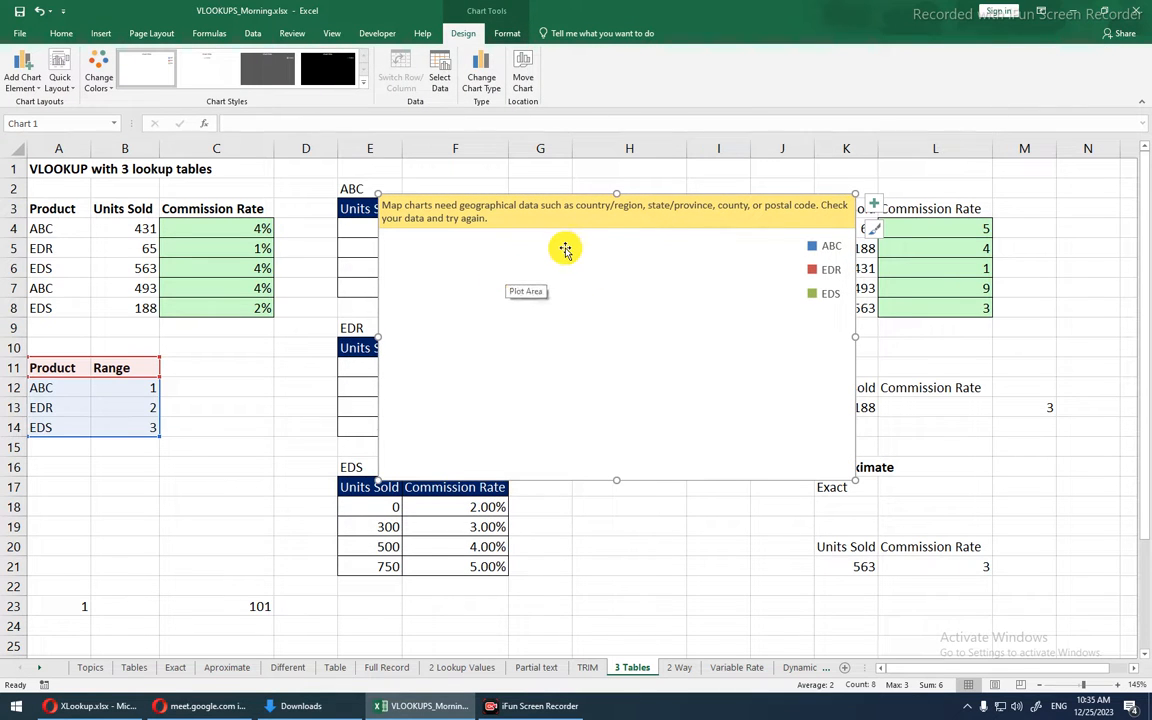
left_click(555, 315)
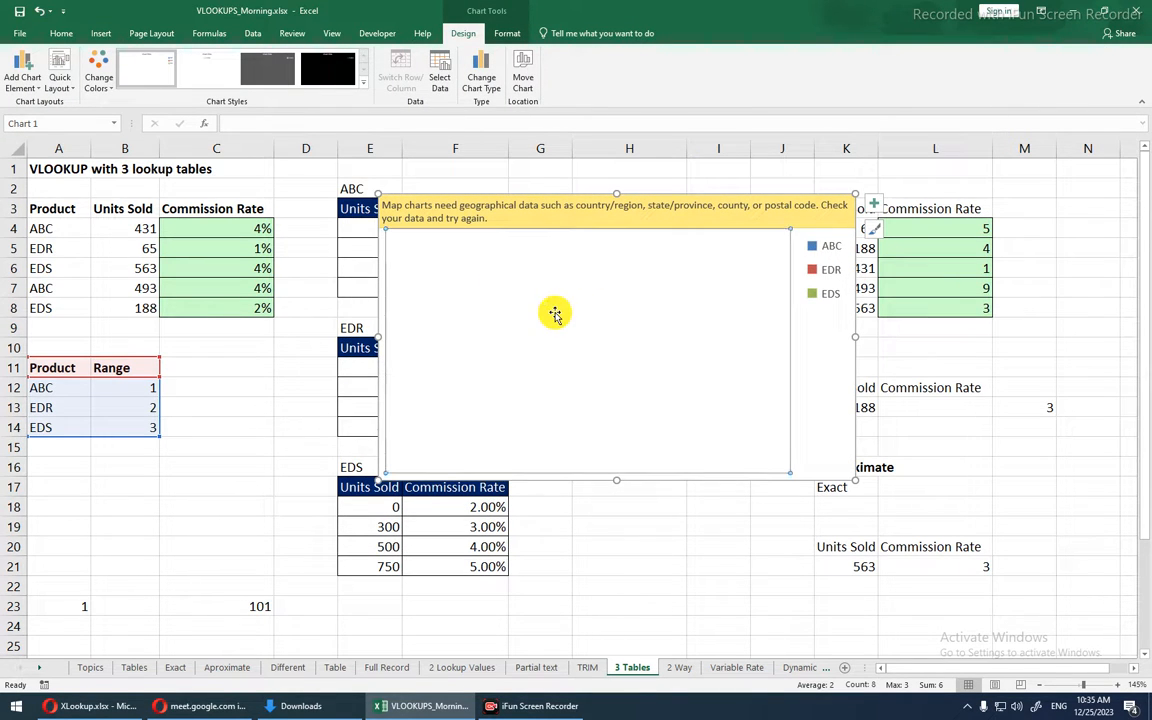
left_click(813, 329)
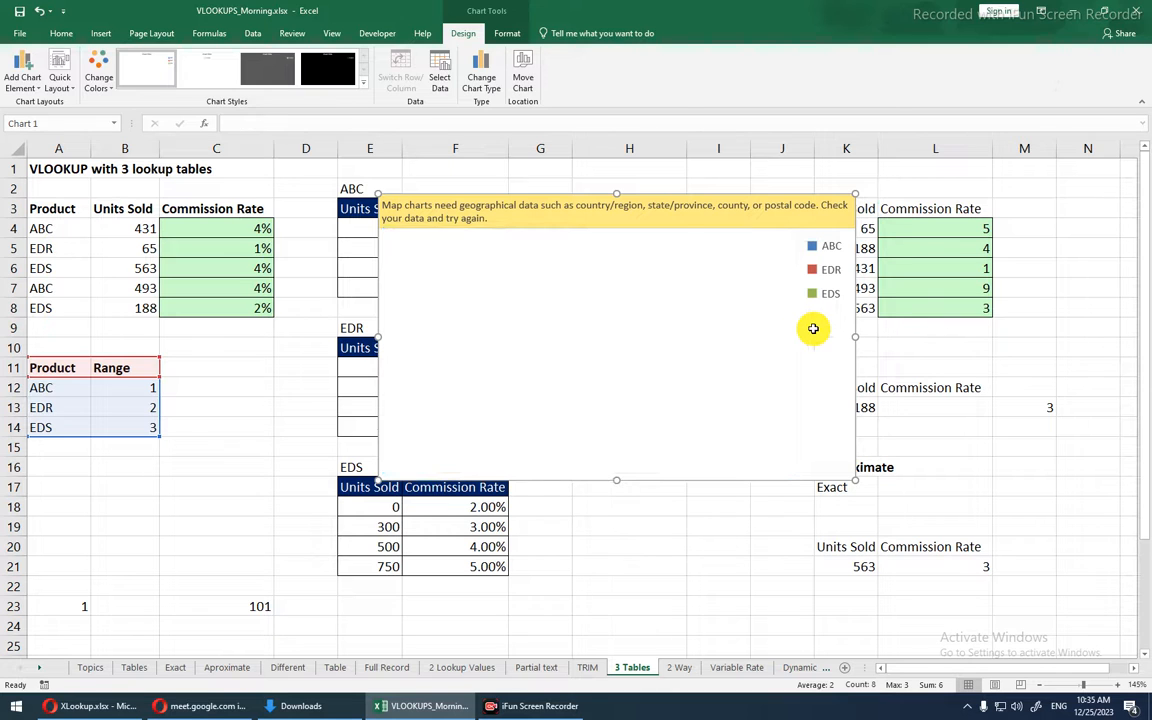
key("Delete")
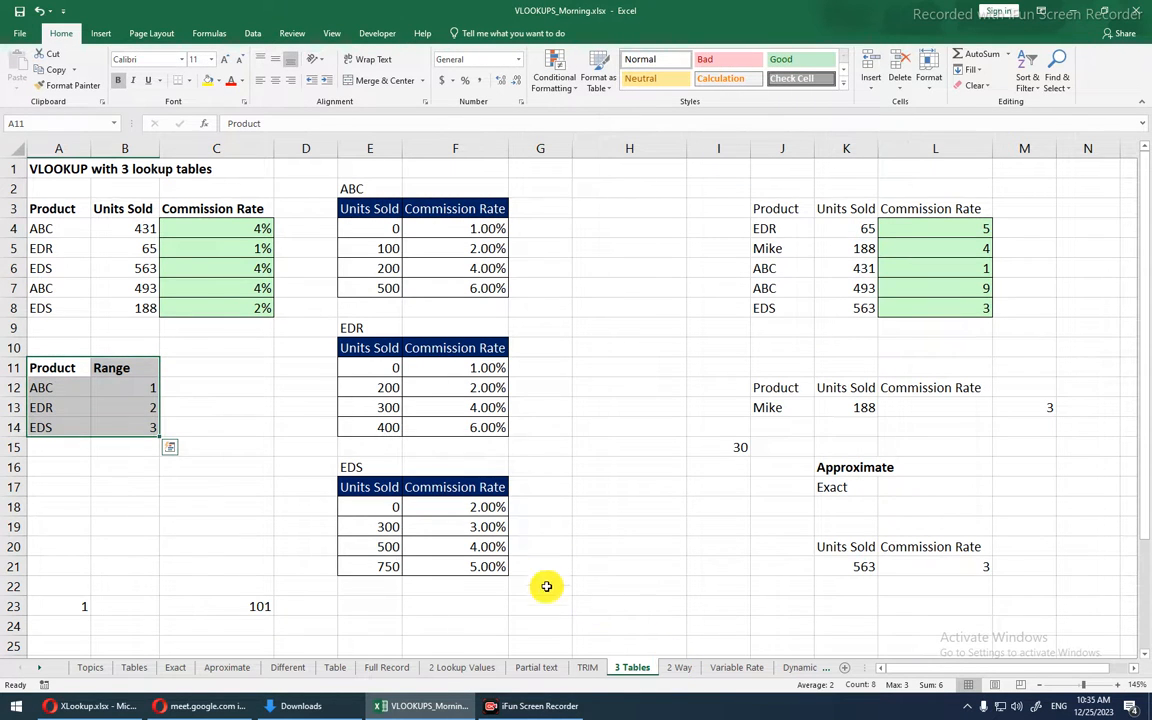
- Switch to the online XLookup workbook and copy the City and Rainfall Inch data in B54:C61
scroll(546, 586, "down", 10)
double_click(99, 290)
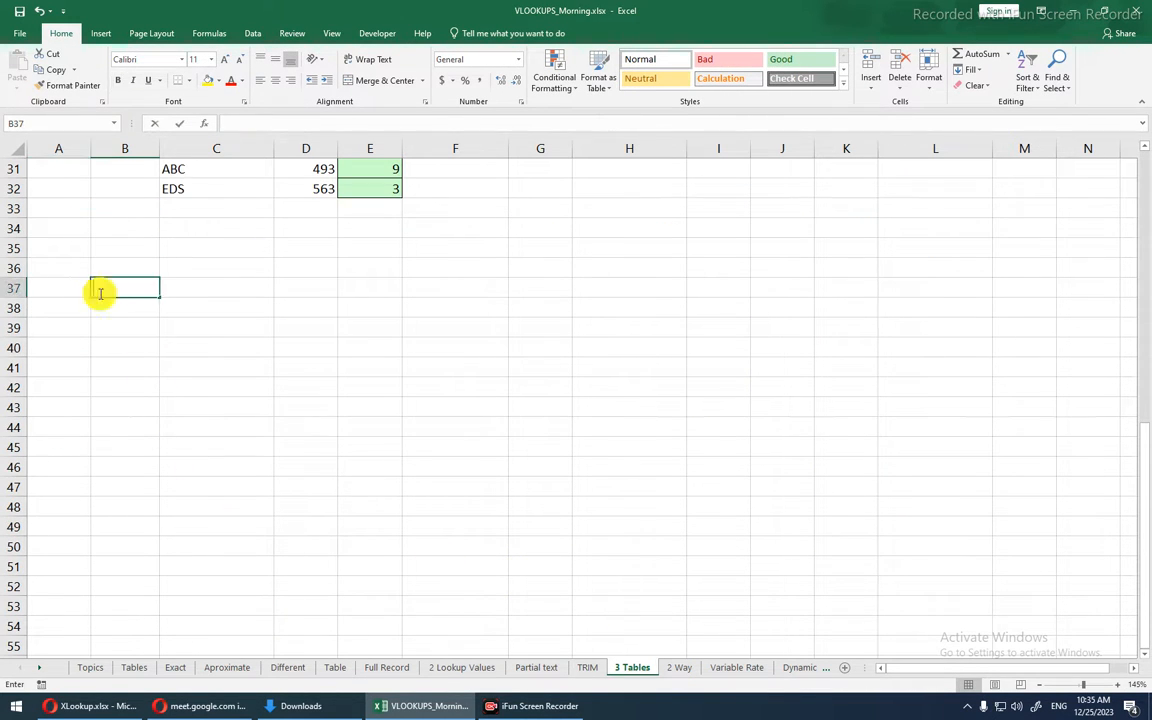
left_click(118, 705)
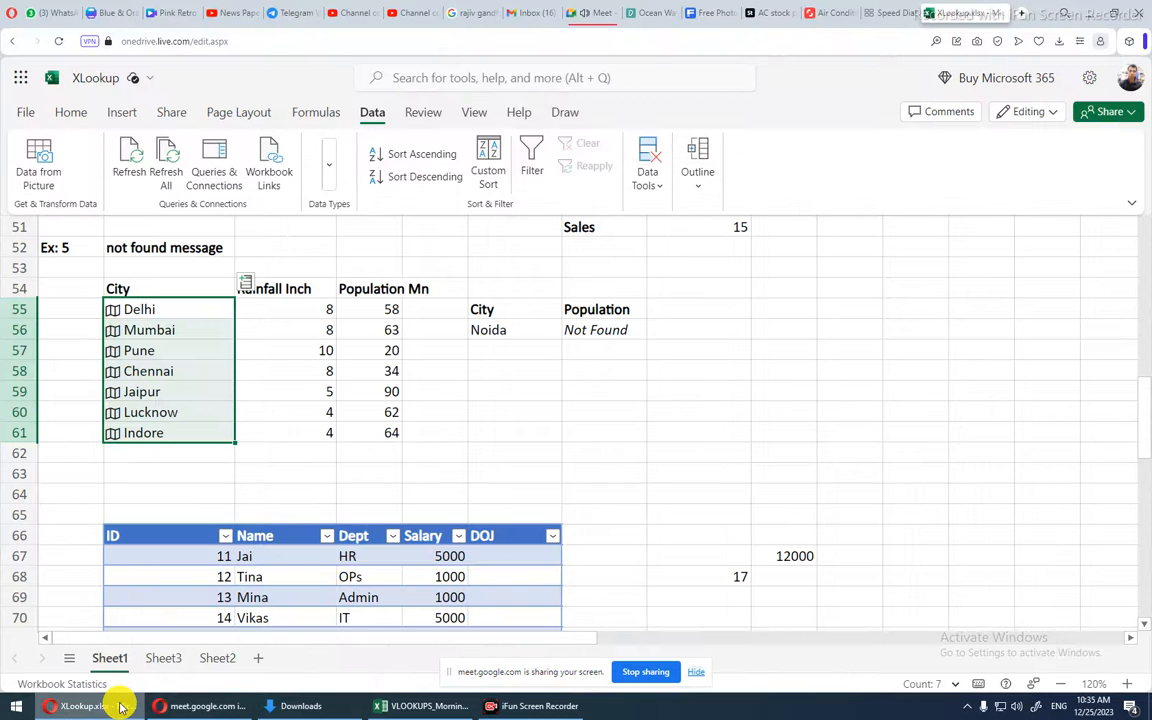
left_click_drag(160, 292, 287, 410)
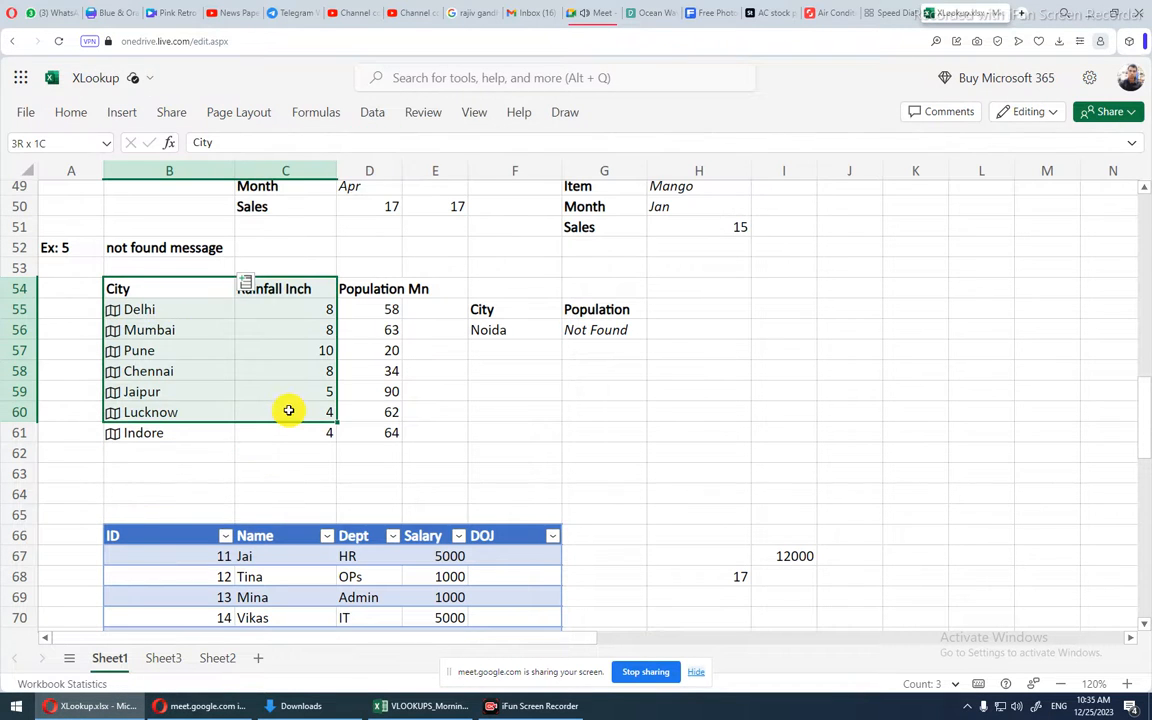
left_click(295, 428)
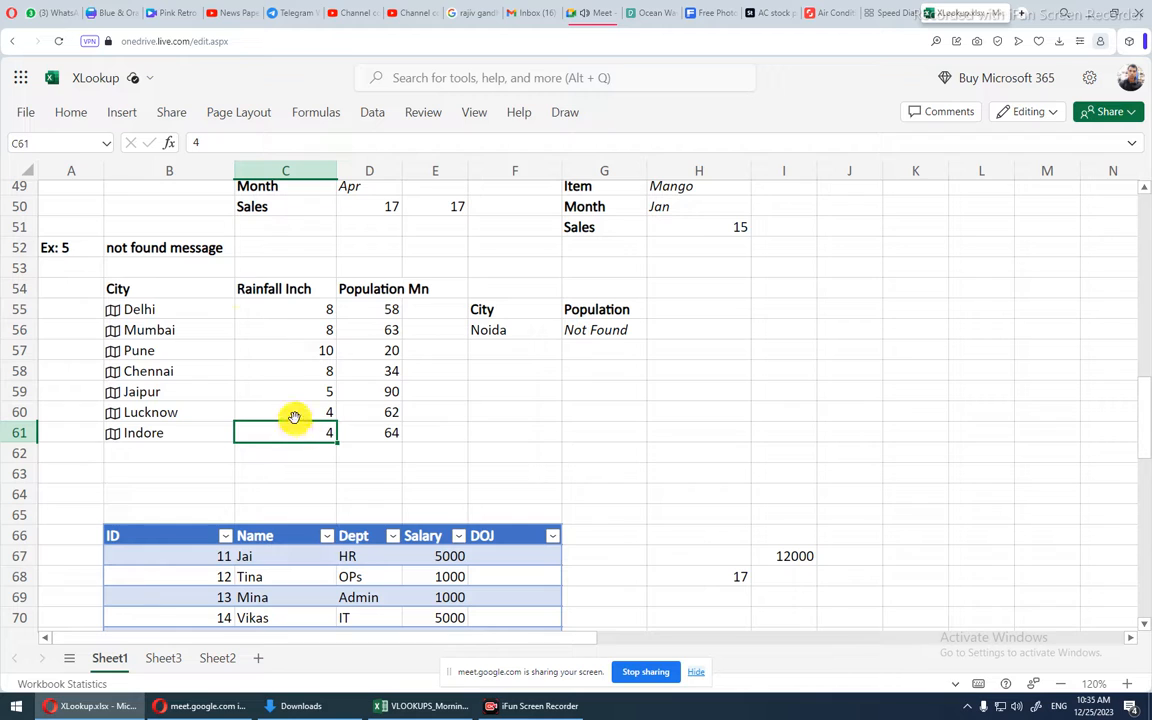
double_click(193, 290)
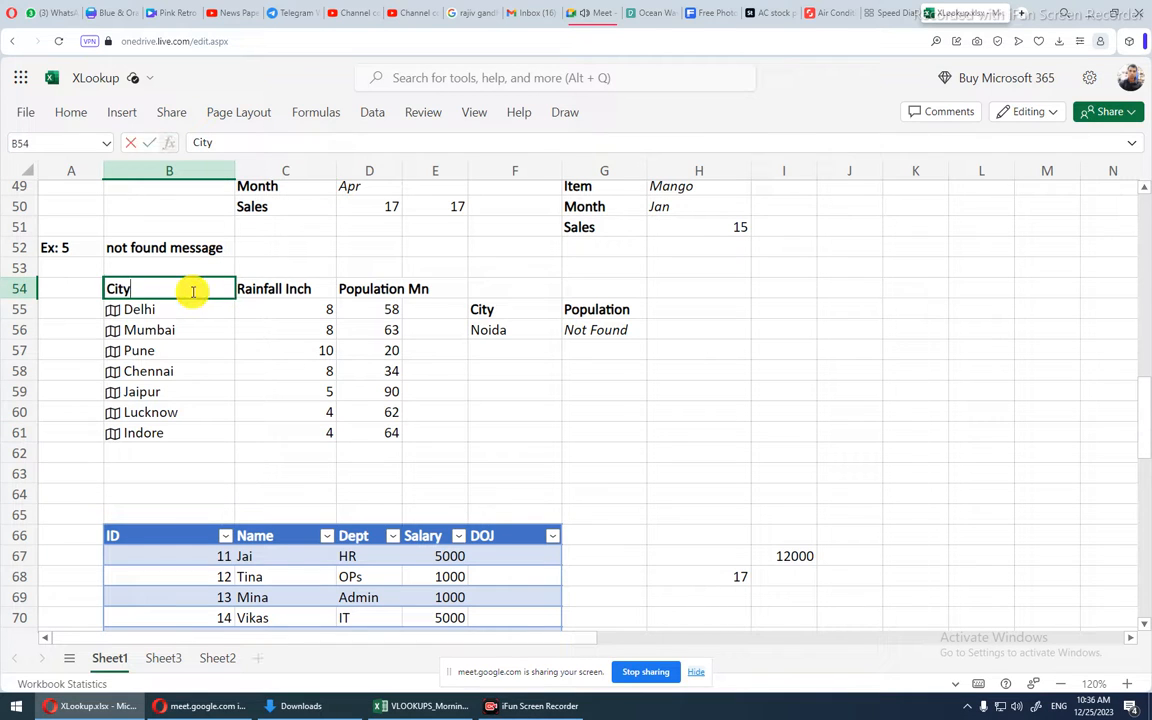
key("Escape")
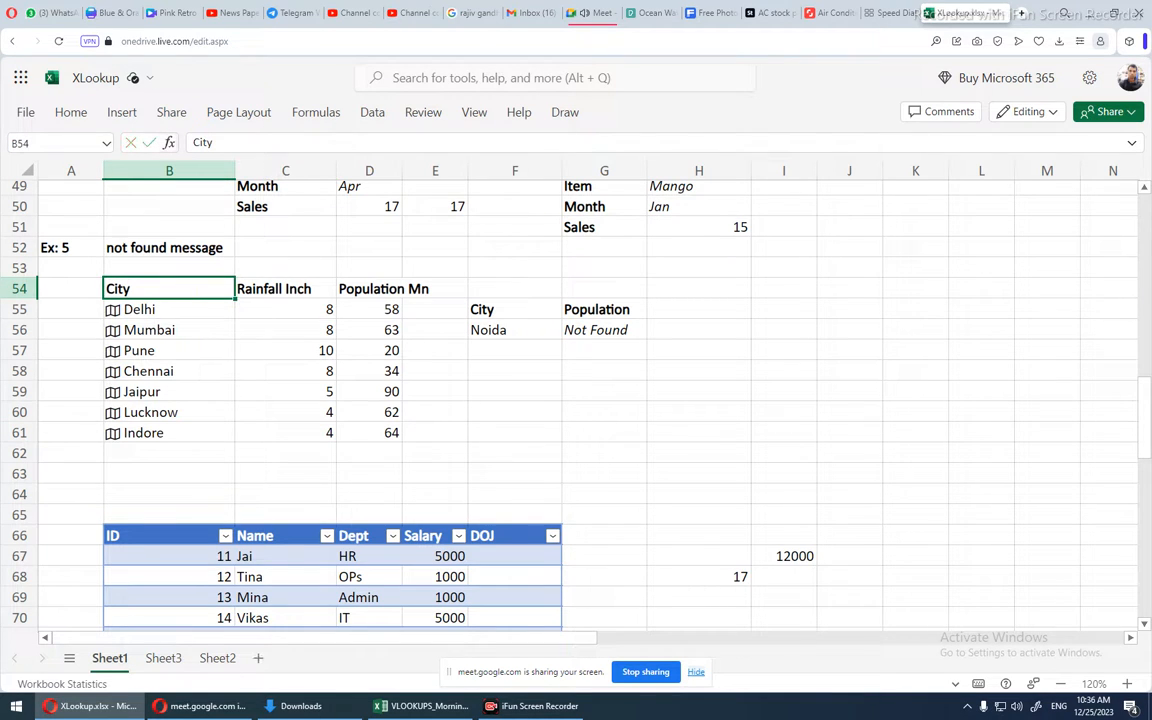
key("shift+Right")
key("ctrl+shift+Down")
key("ctrl+c")
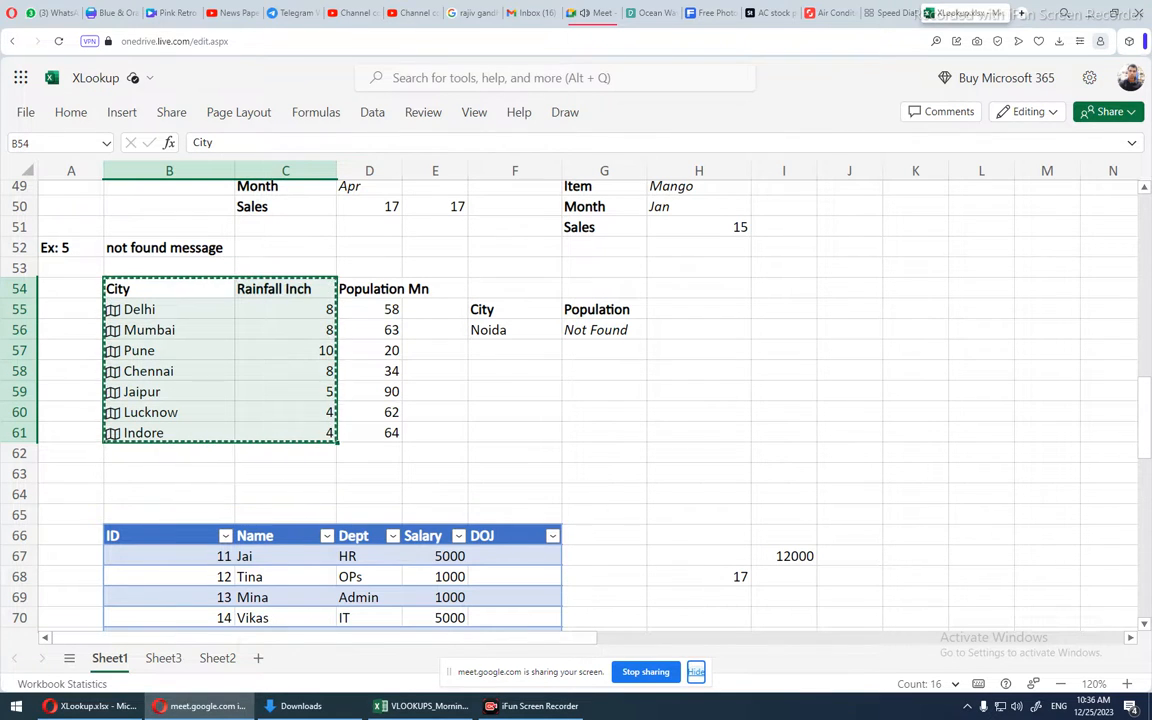
- Switch to the VLOOKUPS_Morning workbook and paste the copied city and rainfall table at B38 of the 3 Tables sheet
key("alt+Tab")
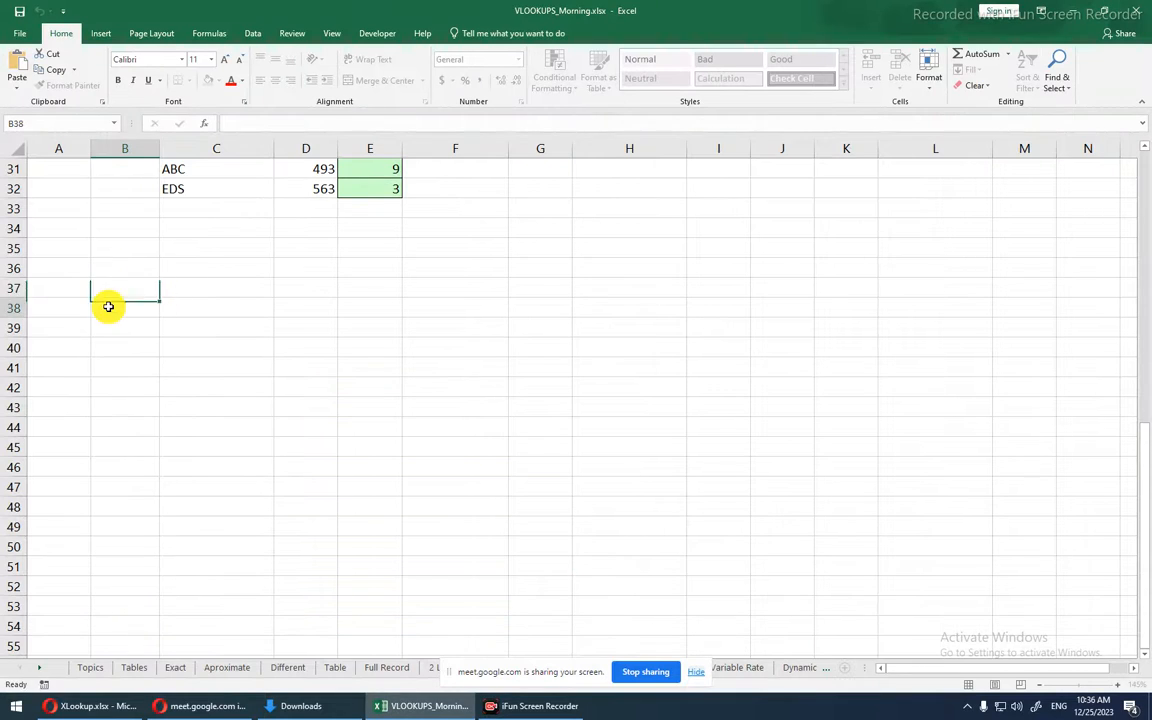
left_click(108, 307)
key("ctrl+v")
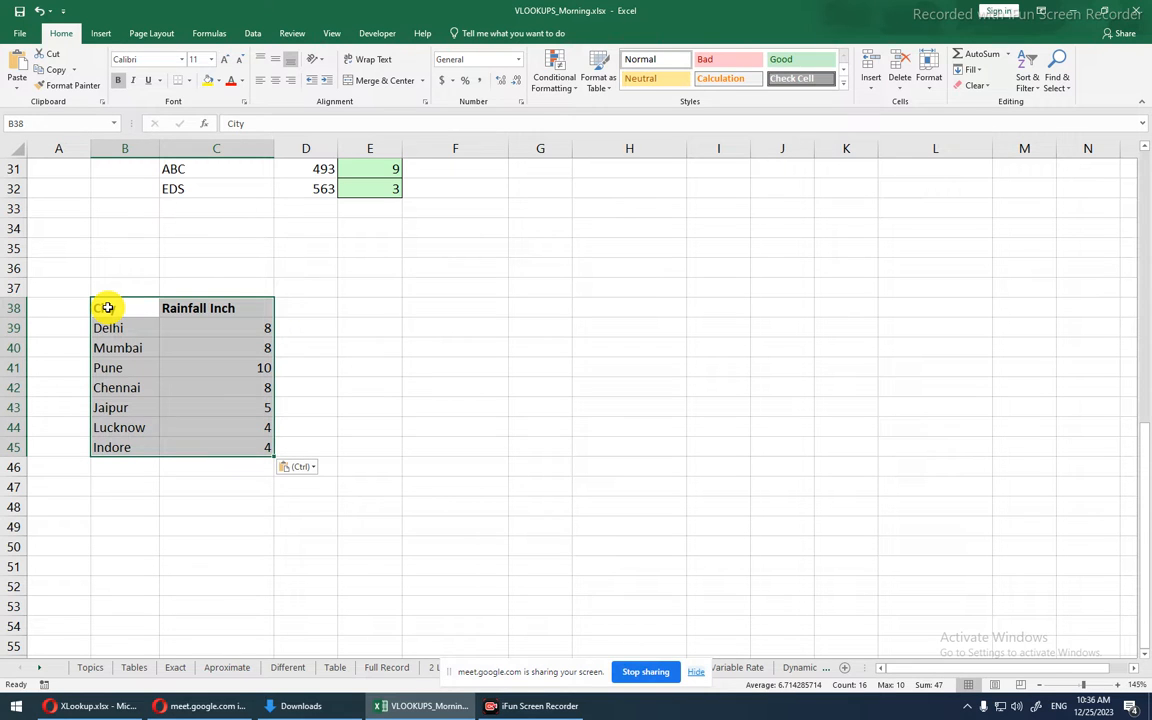
- Select the city names in B39:B45 and check the data tools for a Geography data type
left_click_drag(110, 325, 116, 435)
left_click(116, 441)
left_click_drag(127, 337, 126, 442)
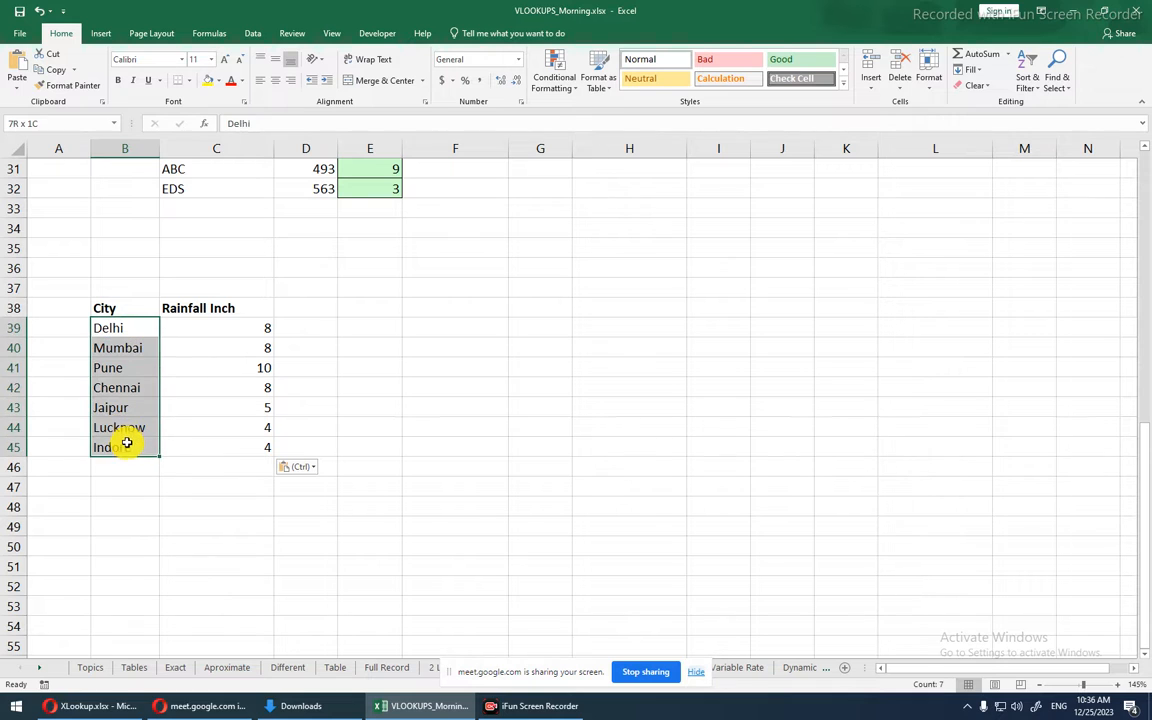
left_click(254, 34)
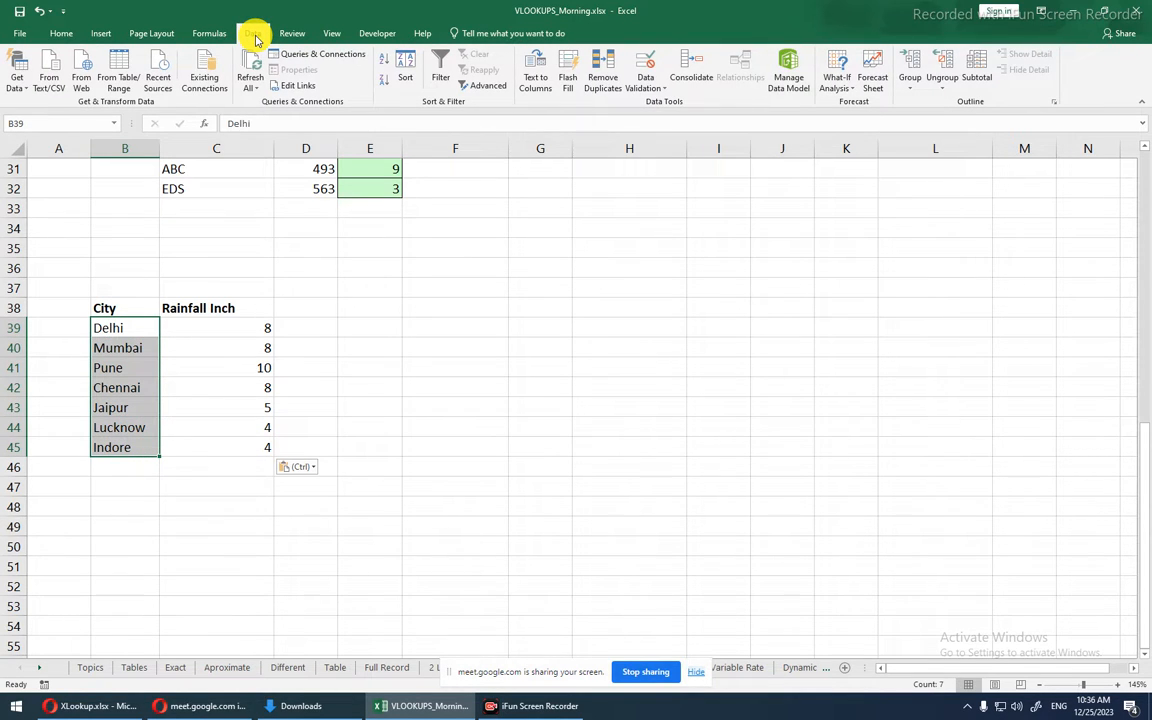
left_click(58, 35)
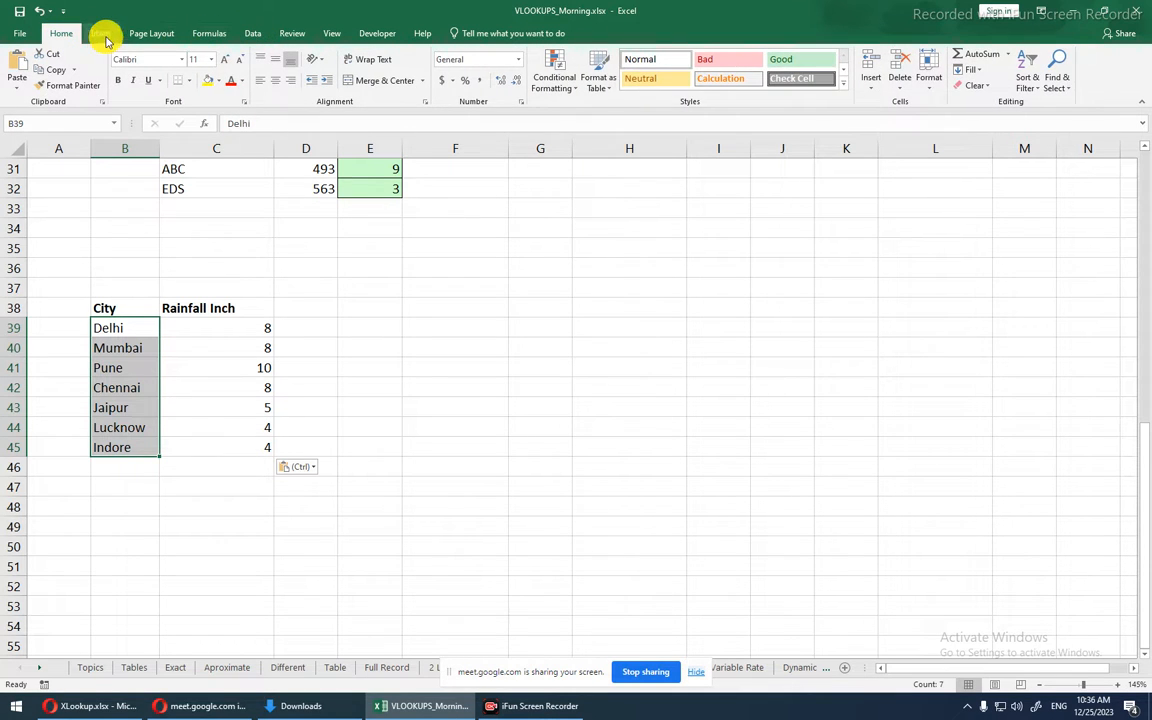
- Insert a filled map chart from the City and Rainfall Inch table in B38:C45
left_click(104, 36)
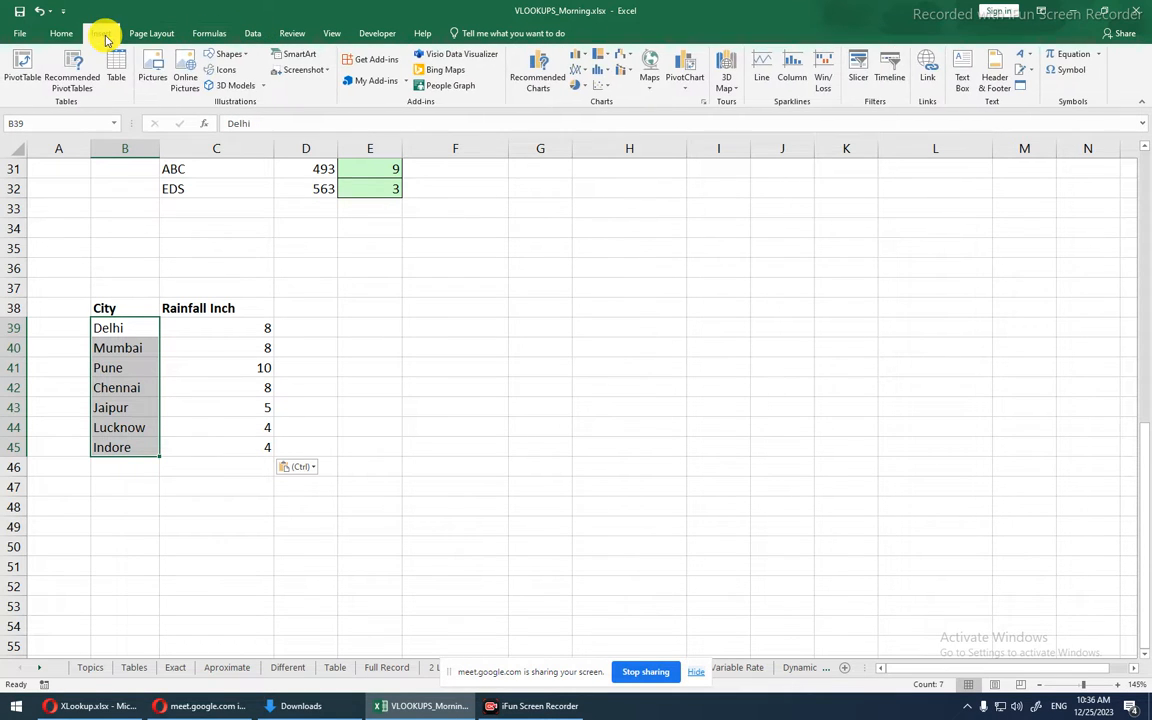
left_click(650, 67)
left_click(285, 283)
double_click(237, 319)
left_click(219, 347)
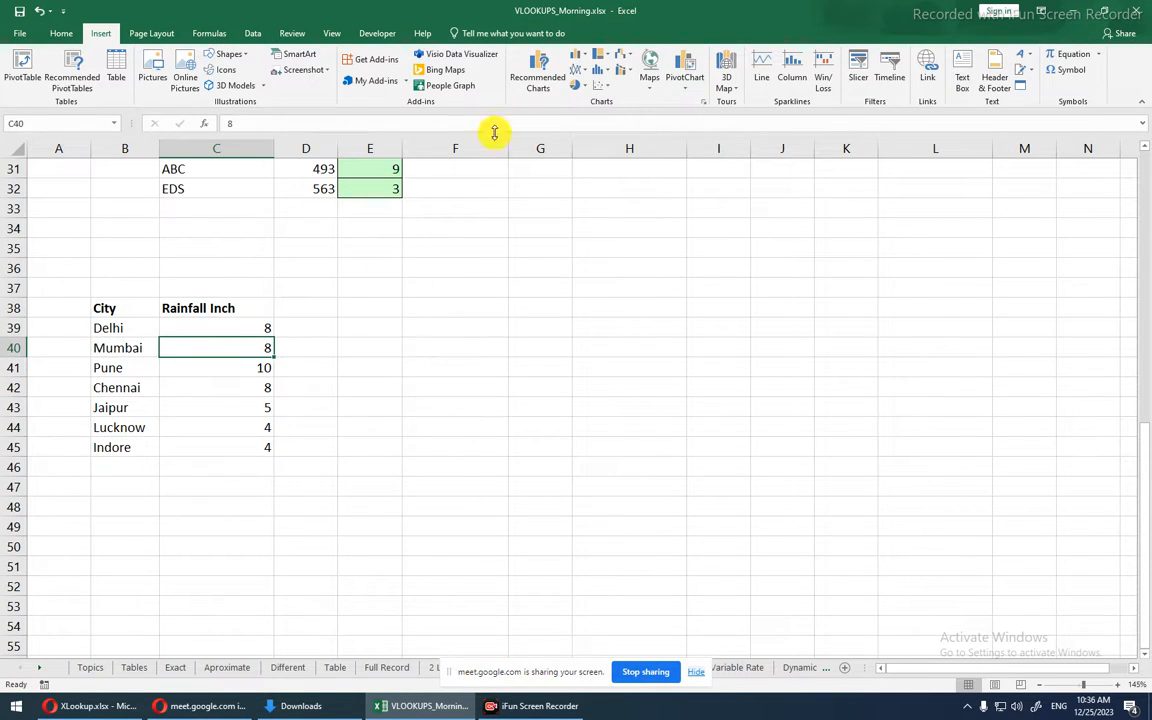
left_click(648, 67)
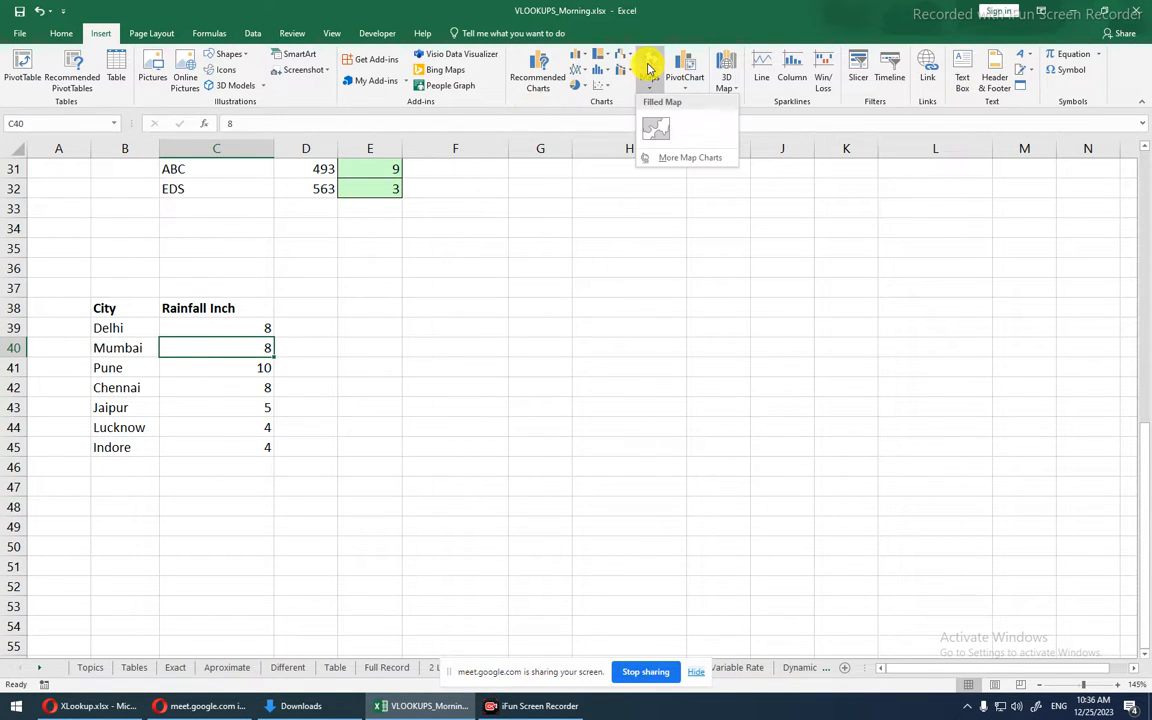
left_click(650, 140)
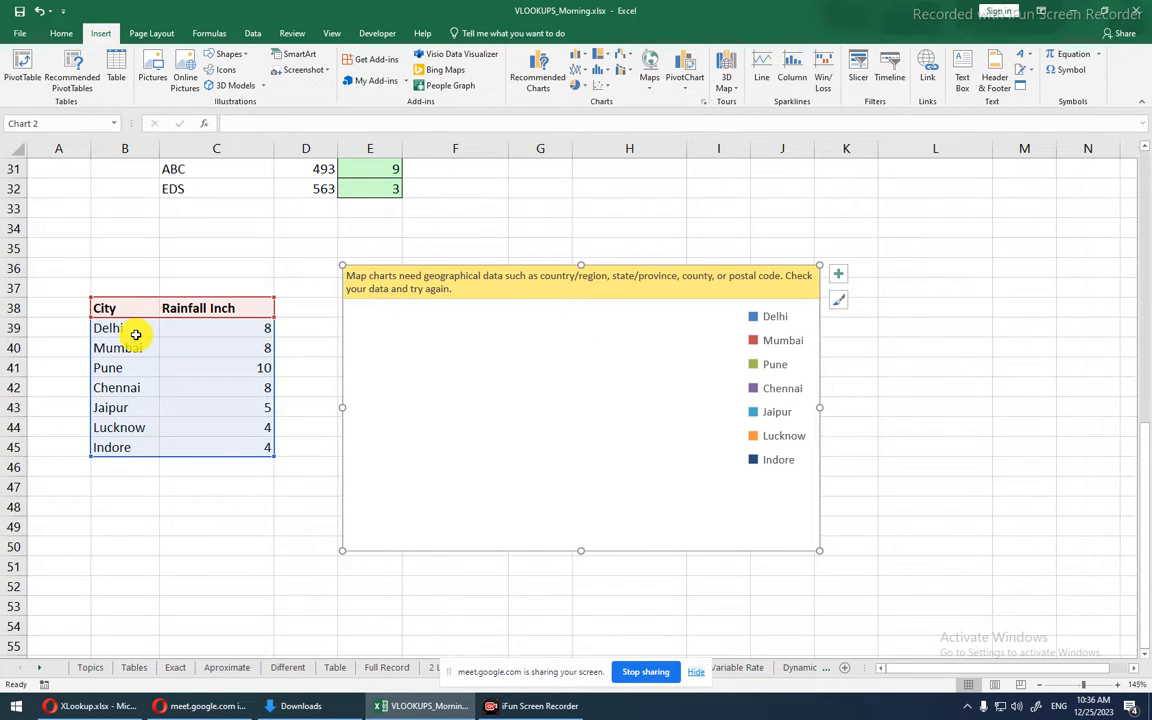
- Enter the formula ="India, "&B39 in A39 to prefix the first city name with the country
left_click_drag(135, 331, 131, 440)
left_click(130, 440)
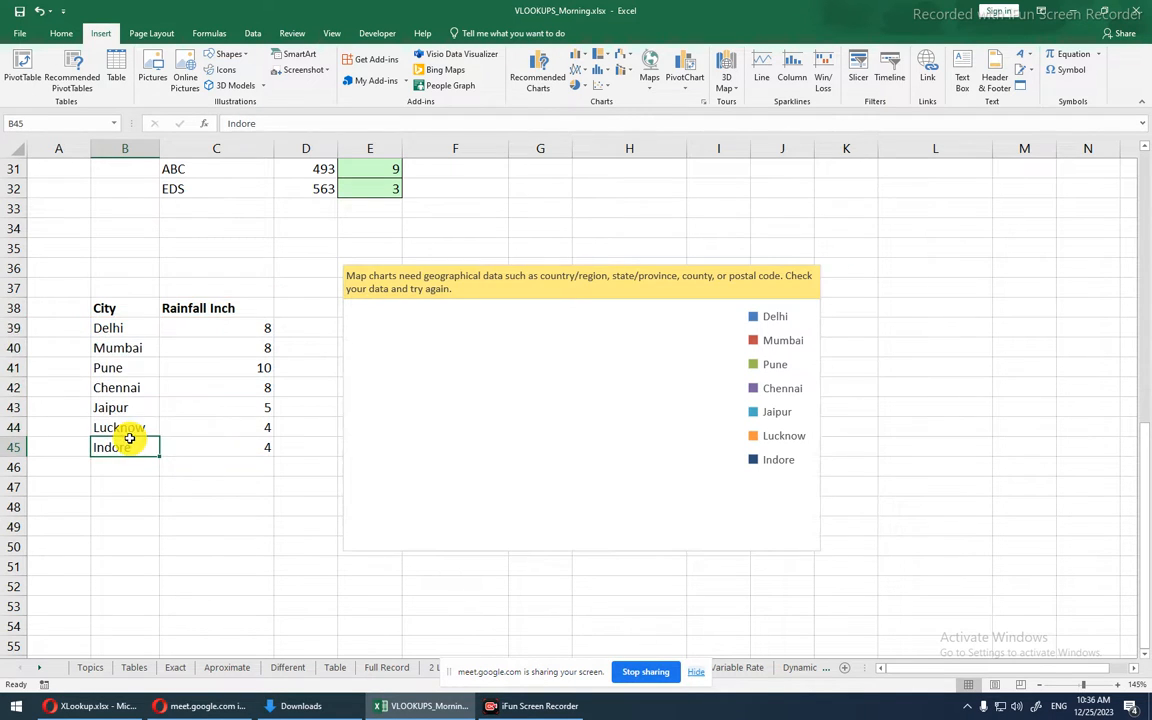
left_click_drag(123, 329, 127, 447)
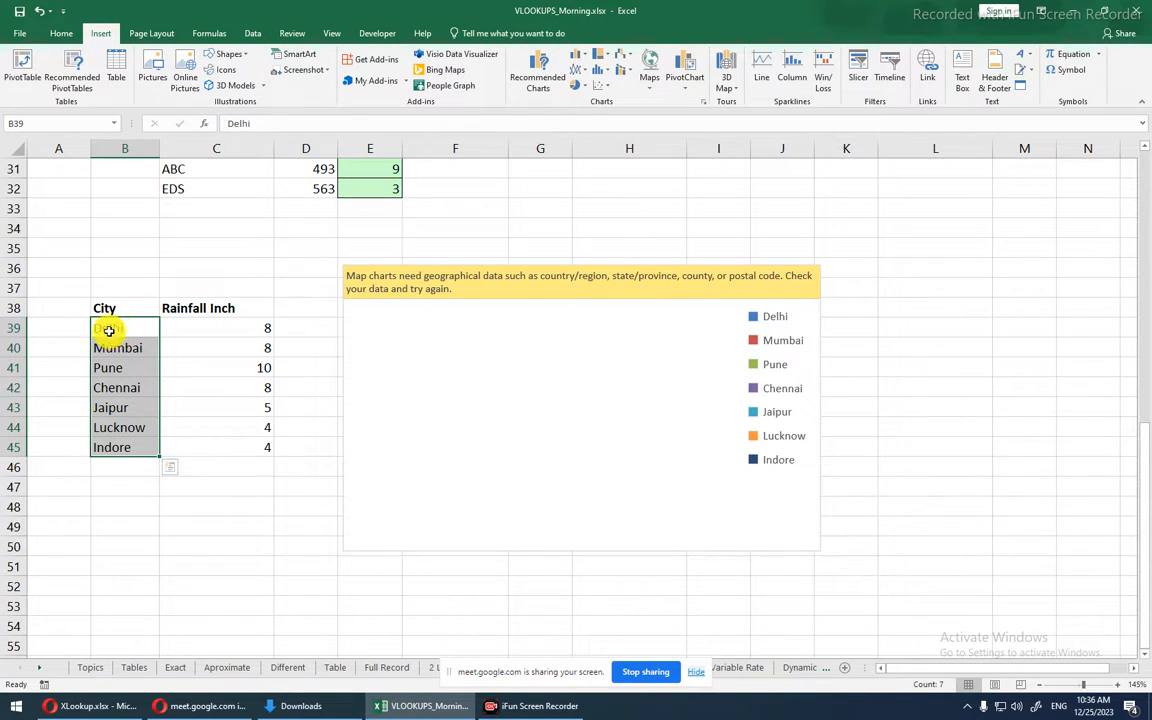
left_click(76, 328)
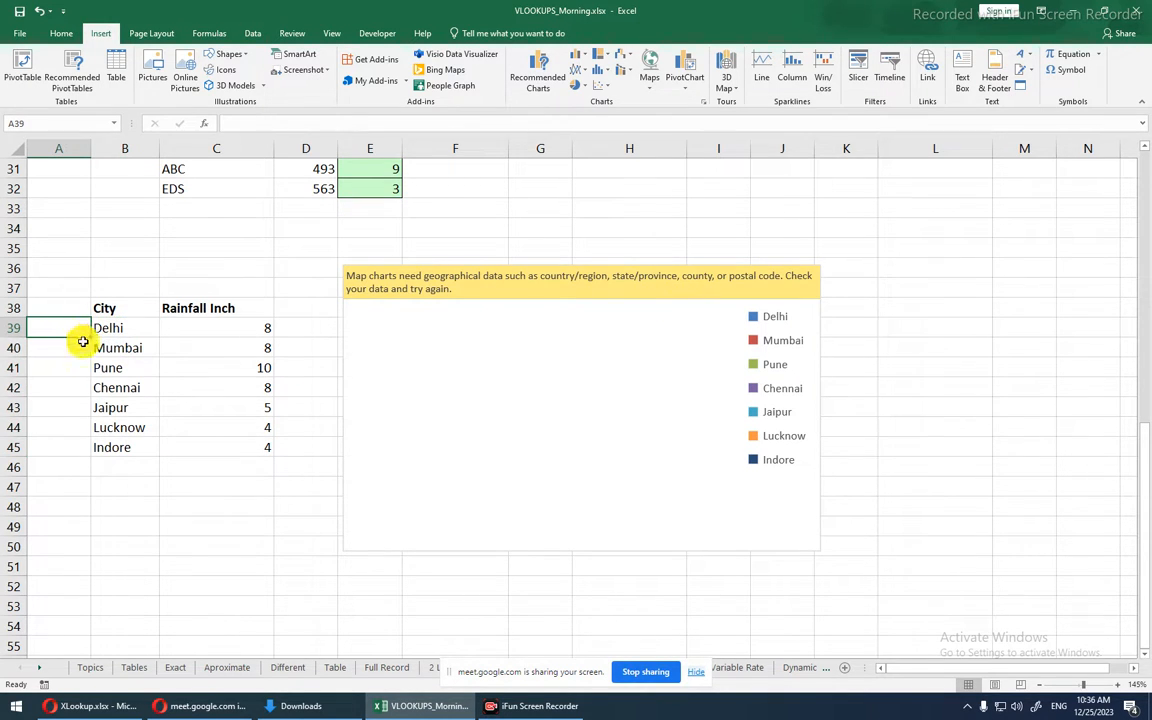
type("=\"India,")
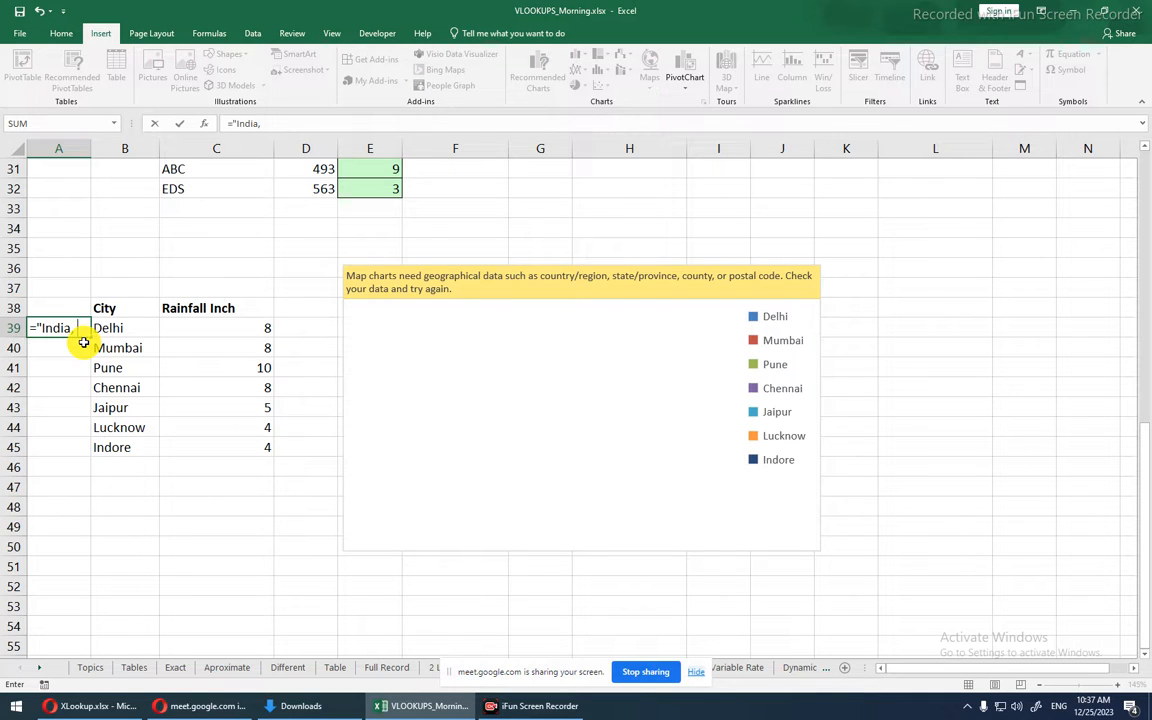
type("\"&")
double_click(147, 327)
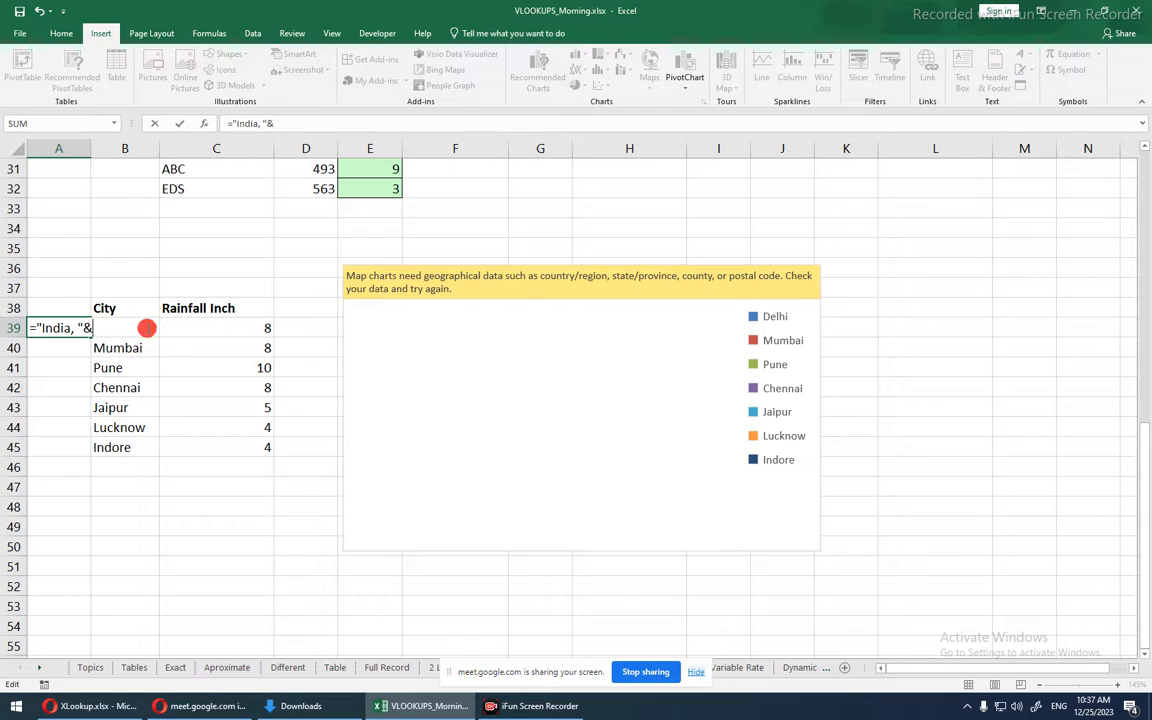
left_click(143, 343)
key("BackSpace")
key("BackSpace")
key("BackSpace")
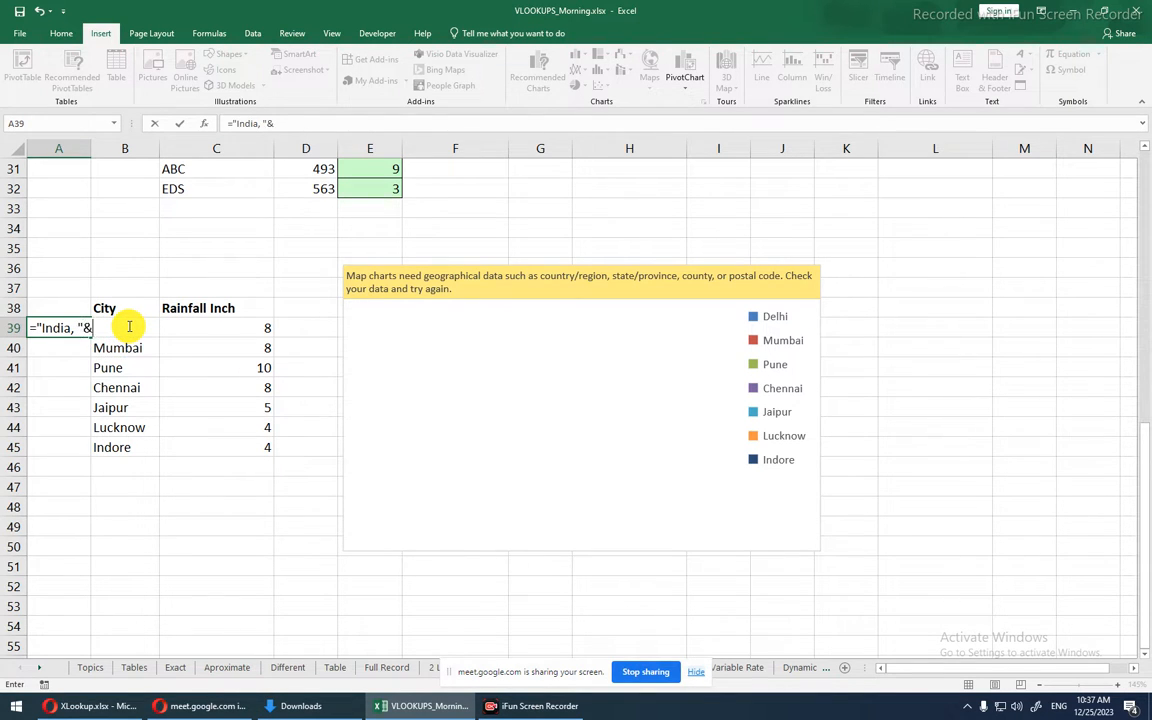
left_click(129, 326)
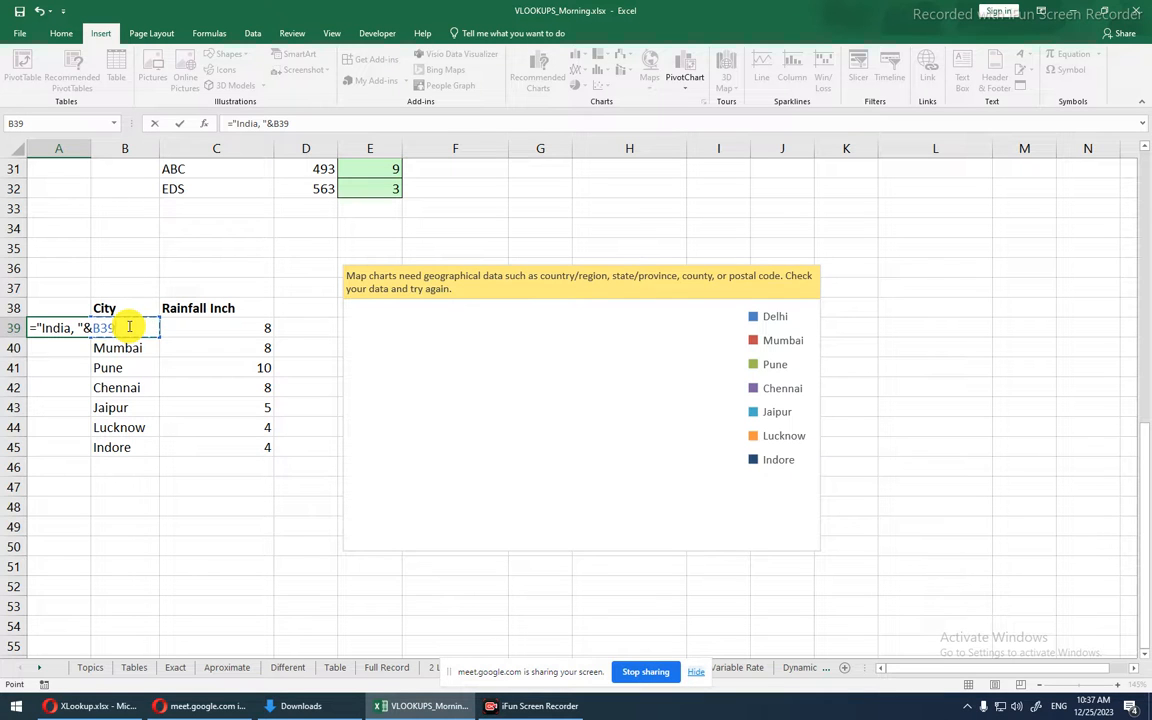
key("Return")
- Fill the country-prefix formula from A39 down through A45
key("Up")
key("ctrl+shift+Down")
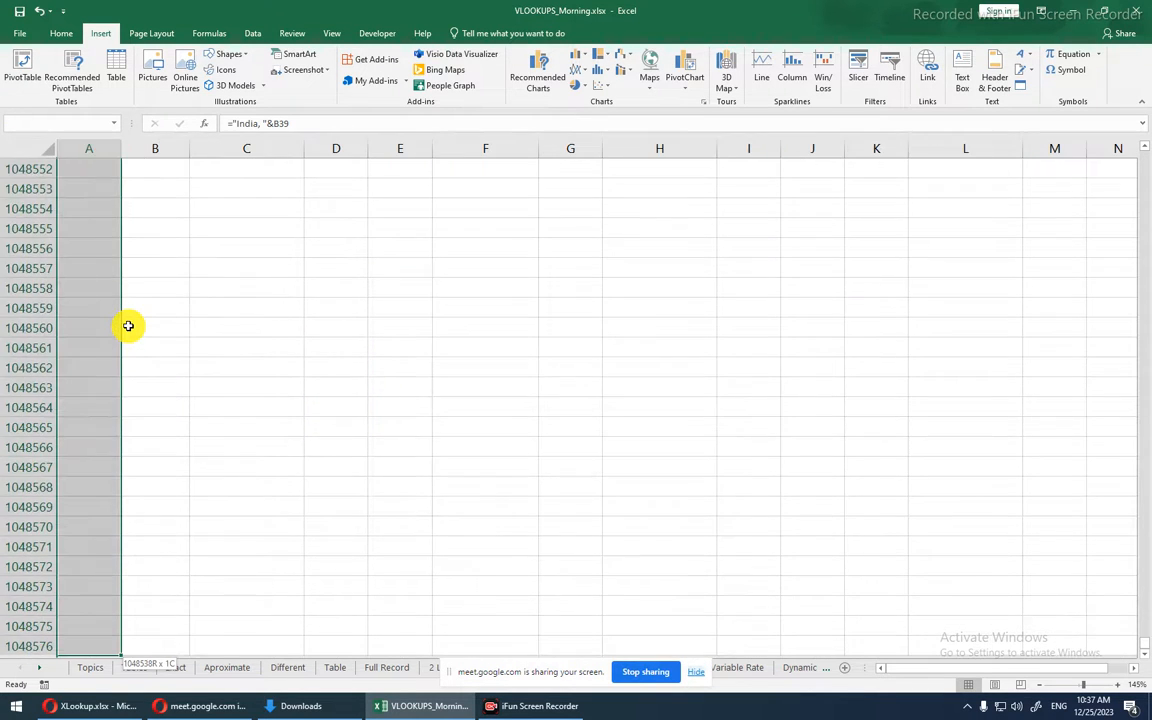
key("ctrl+shift+Up")
scroll(128, 326, "up", 5)
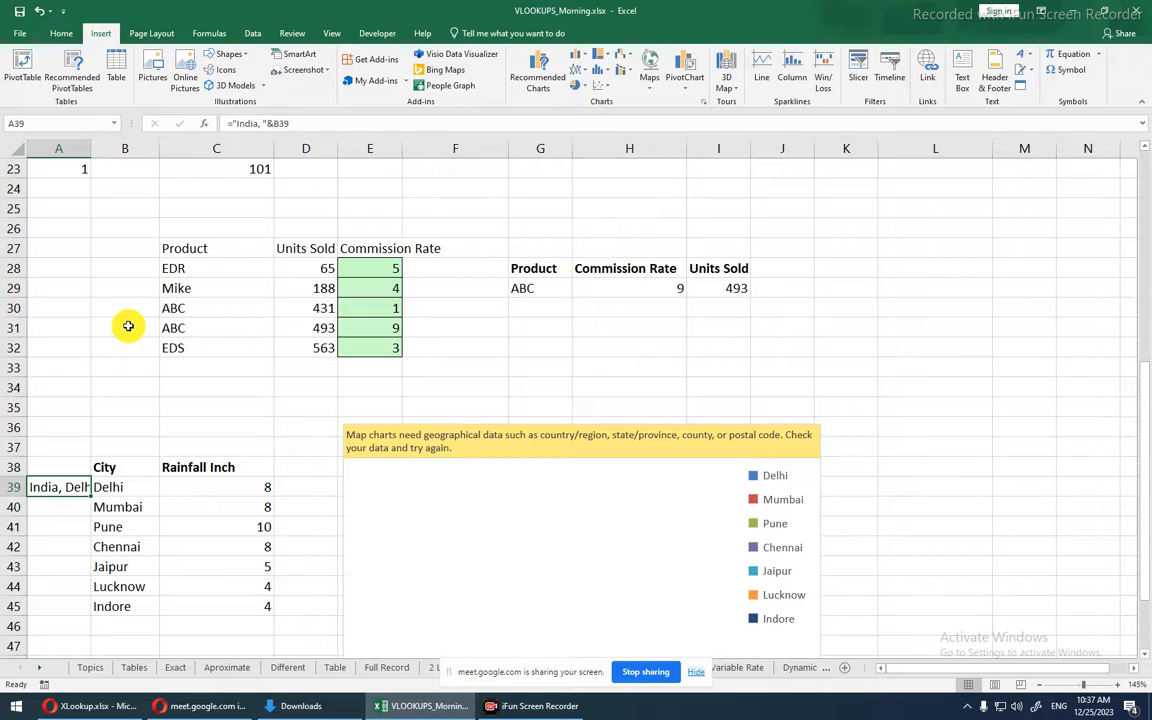
key("shift+Down")
key("shift+Down")
key("shift+Down")
key("shift+Down")
key("shift+Down")
key("shift+Down")
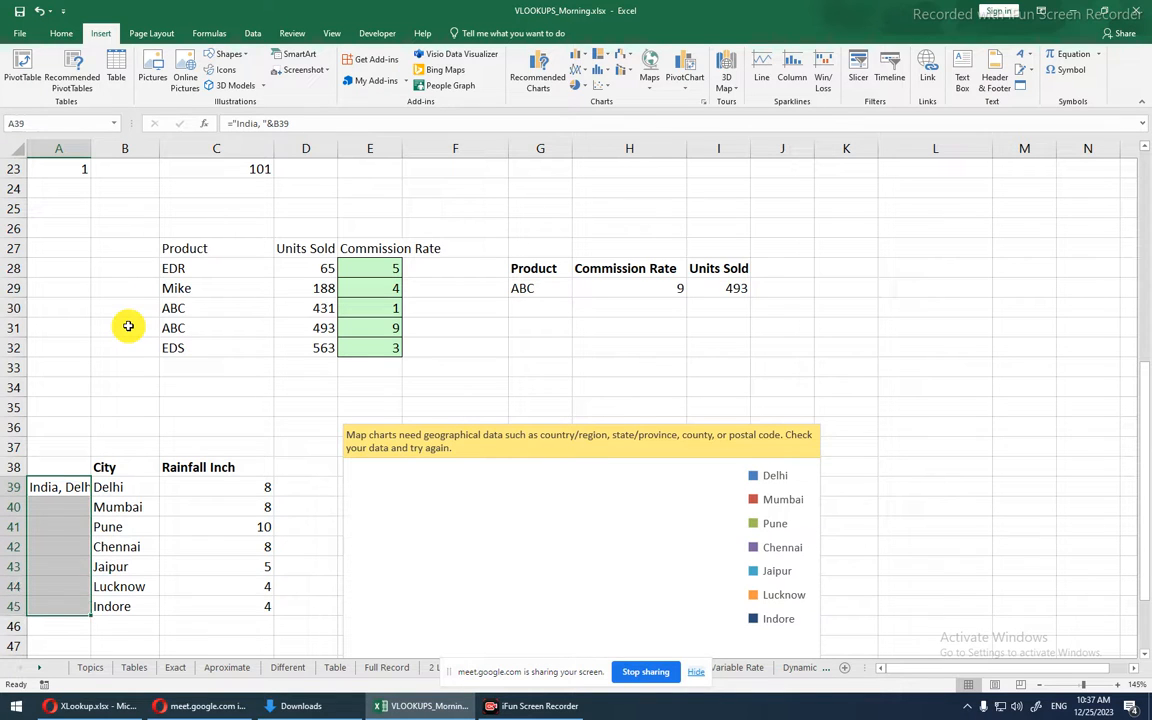
key("ctrl+d")
- Paste the combined country and city names over B39:B45 as values, and clear the helper formulas in A39:A45
key("ctrl+c")
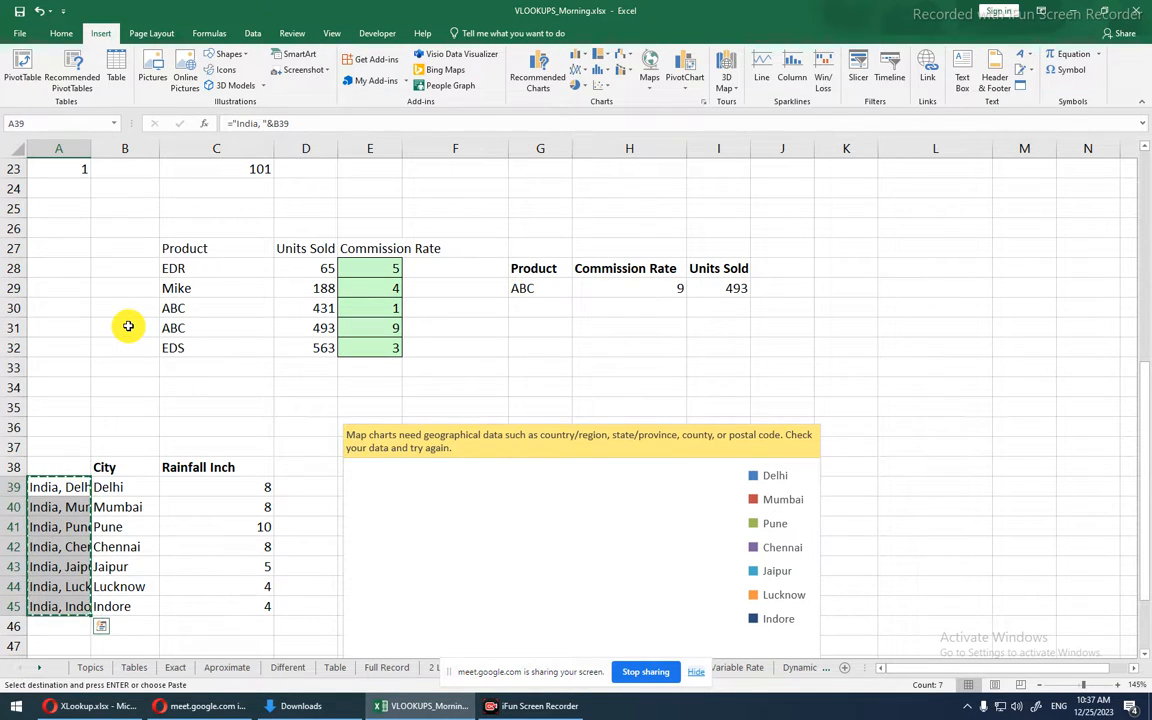
left_click(126, 486)
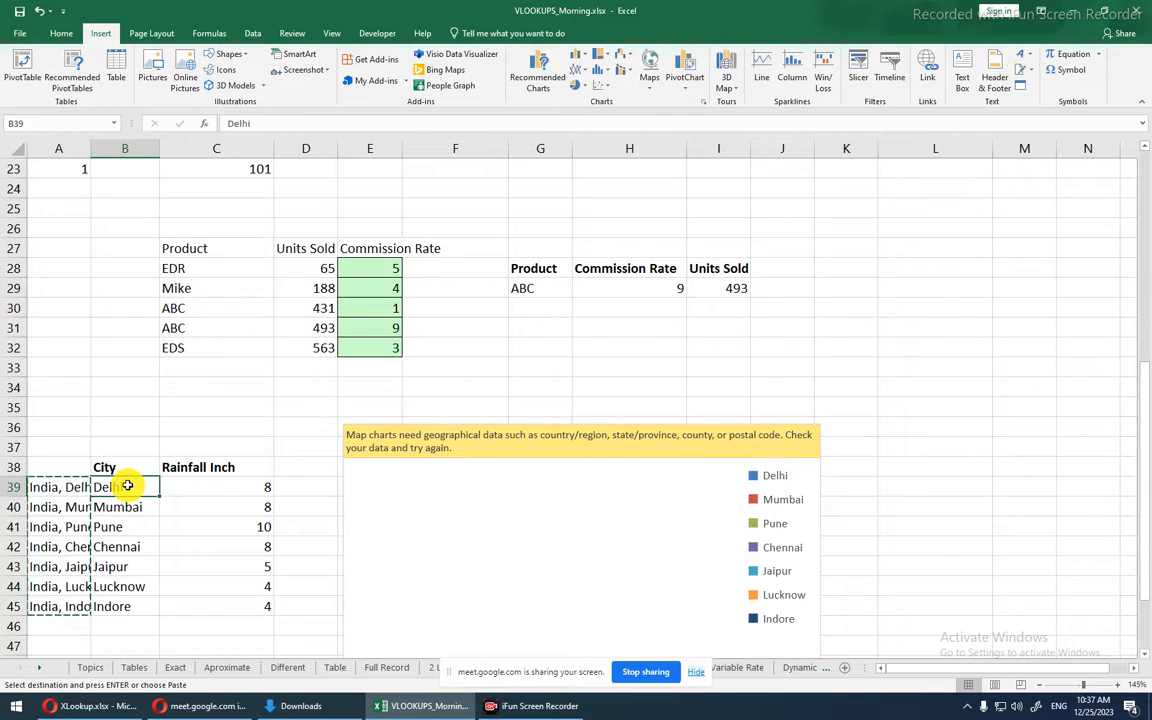
key("ctrl+alt+v")
key("Return")
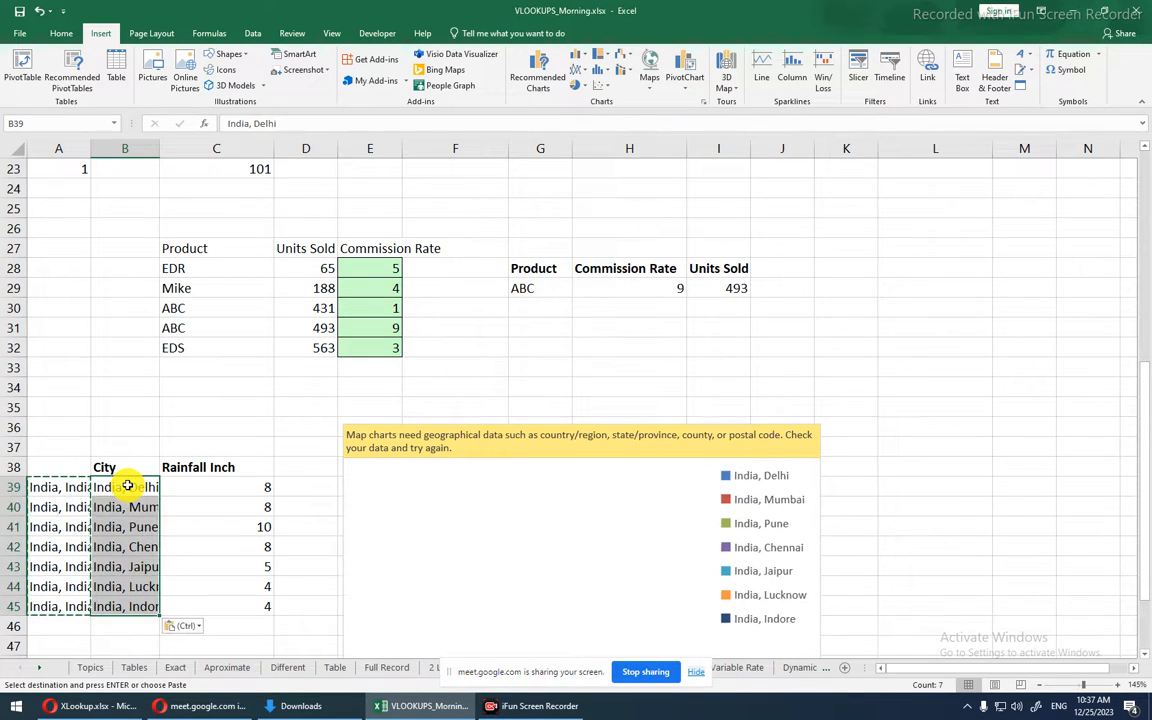
left_click_drag(47, 489, 48, 610)
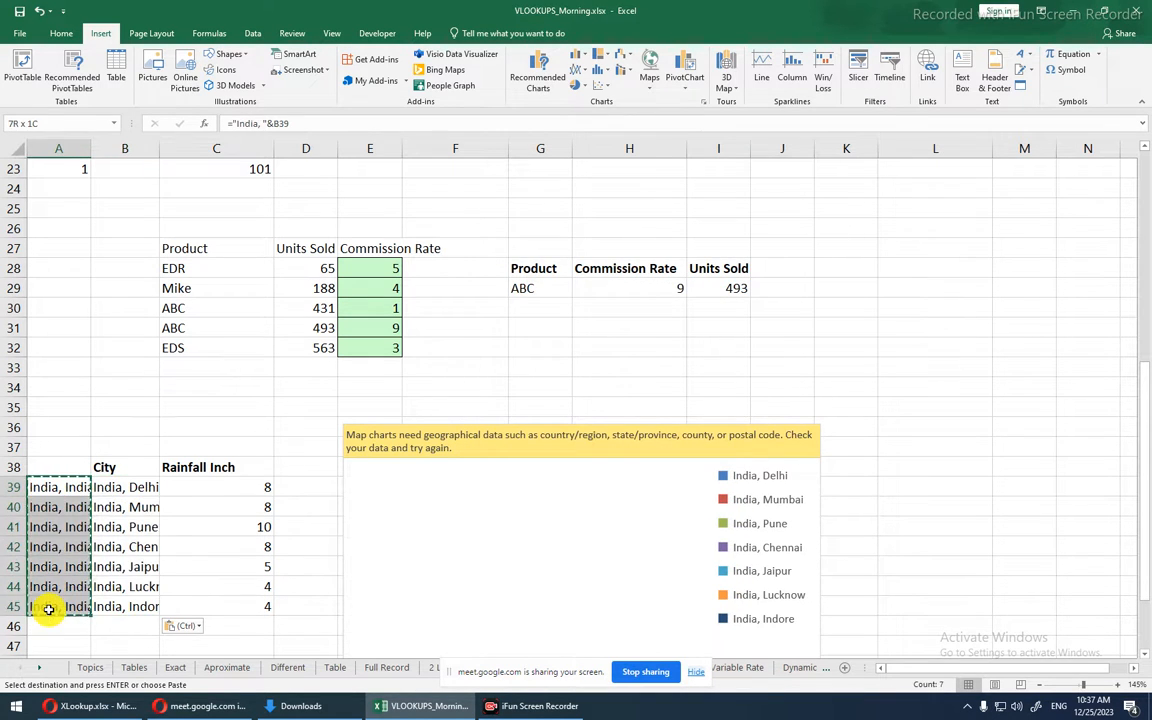
key("Delete")
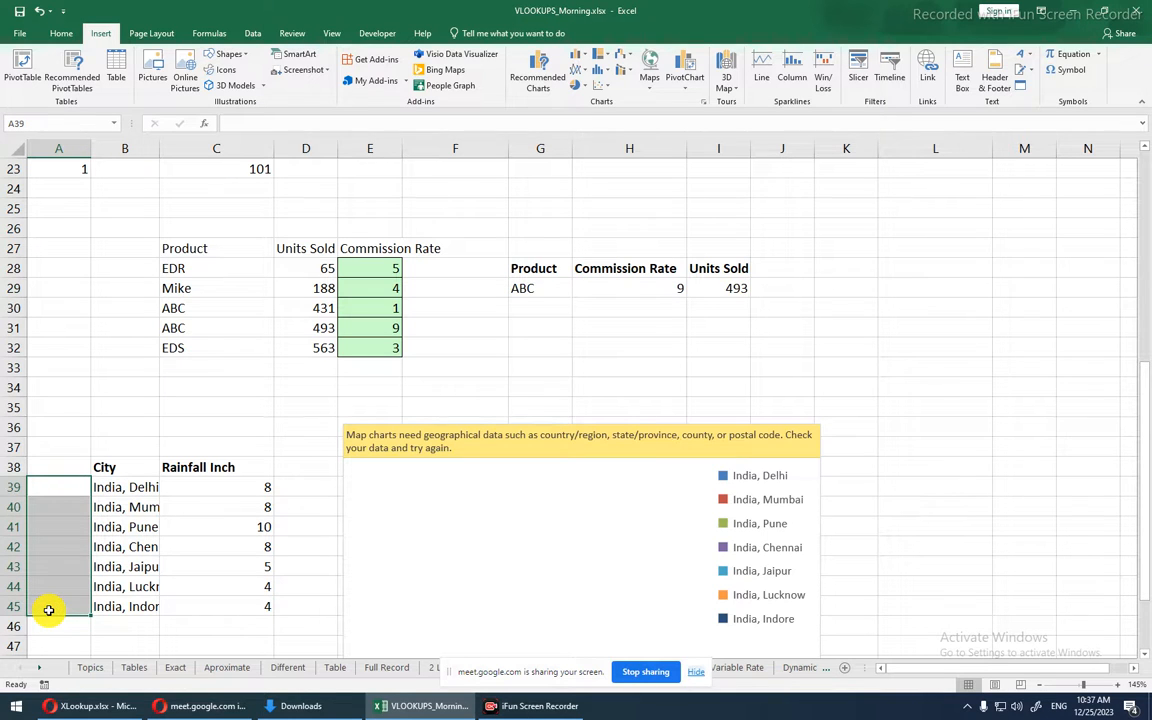
- Fit column B's width to the prefixed city names and move the map chart slightly up and closer to the table
left_click(576, 440)
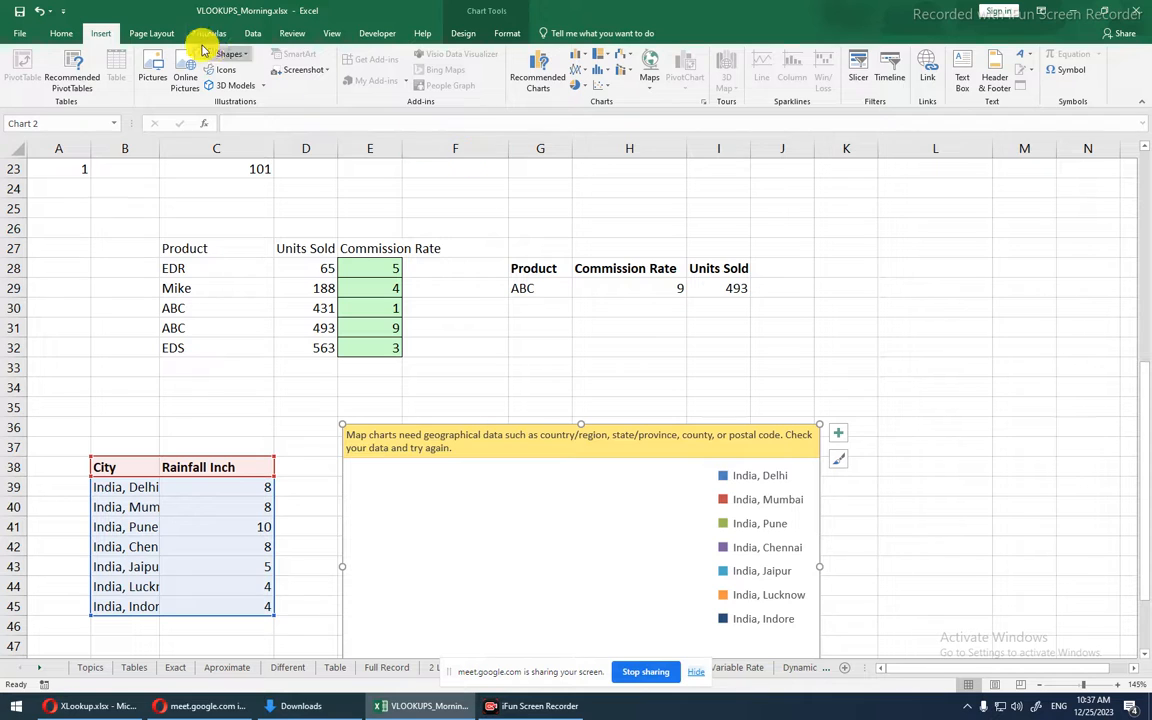
left_click(253, 33)
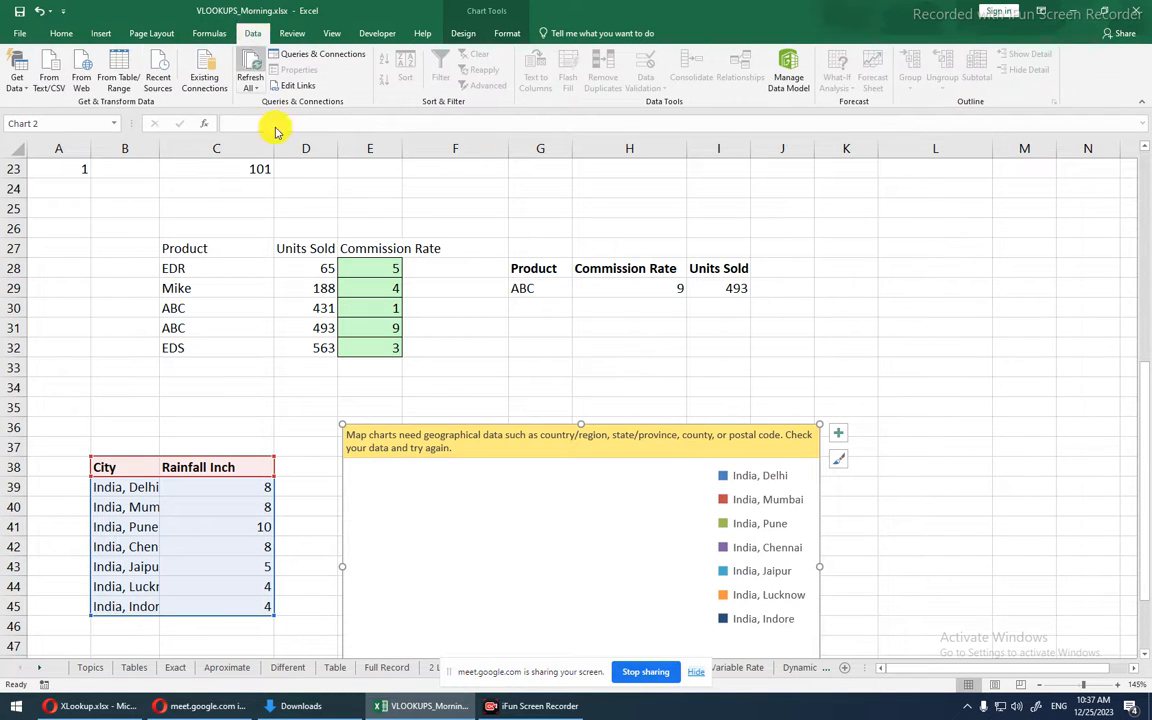
left_click(188, 512)
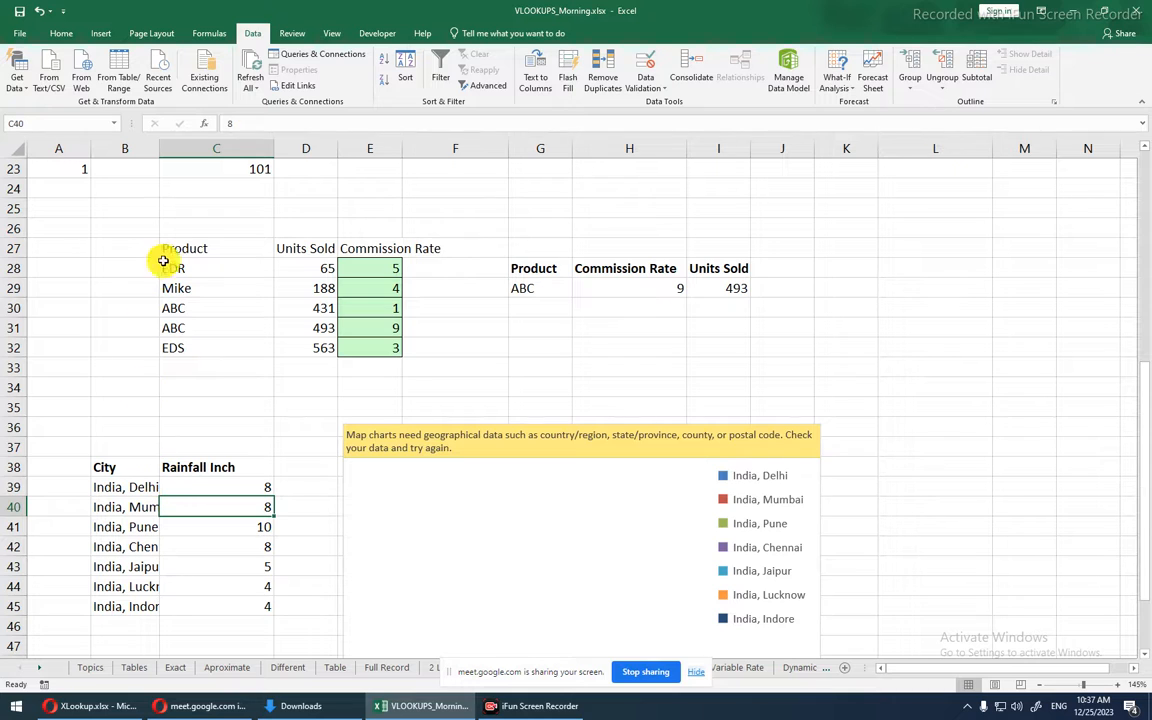
double_click(160, 151)
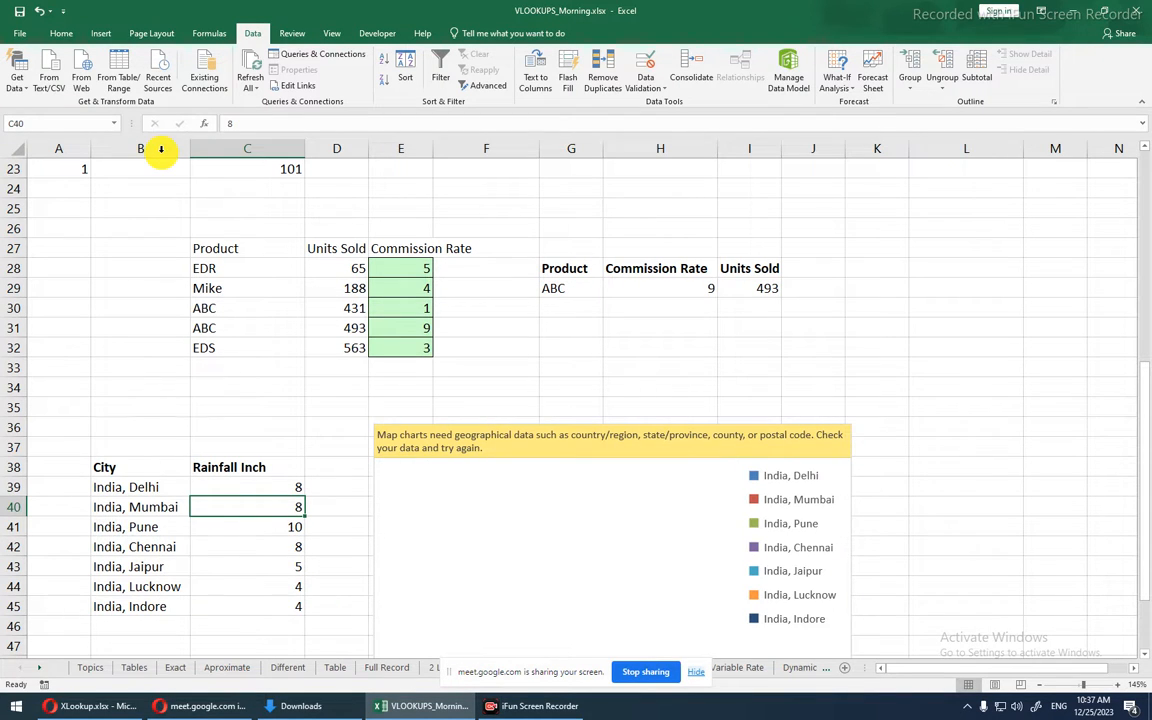
left_click(146, 510)
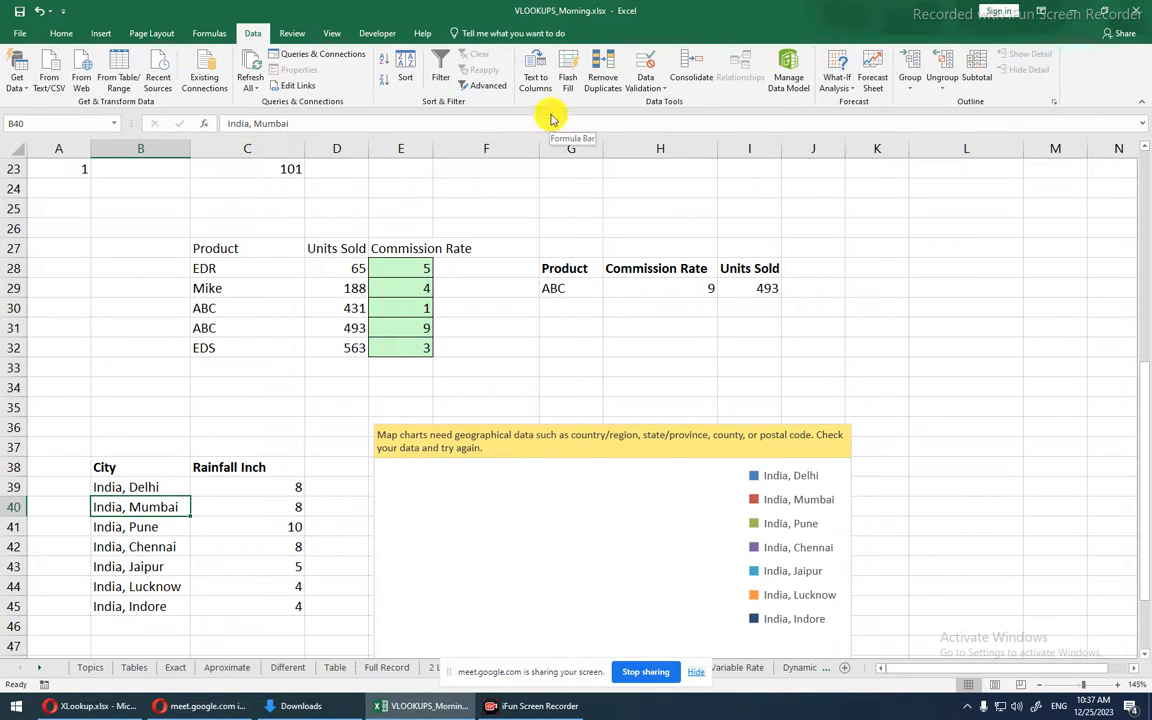
left_click(478, 491)
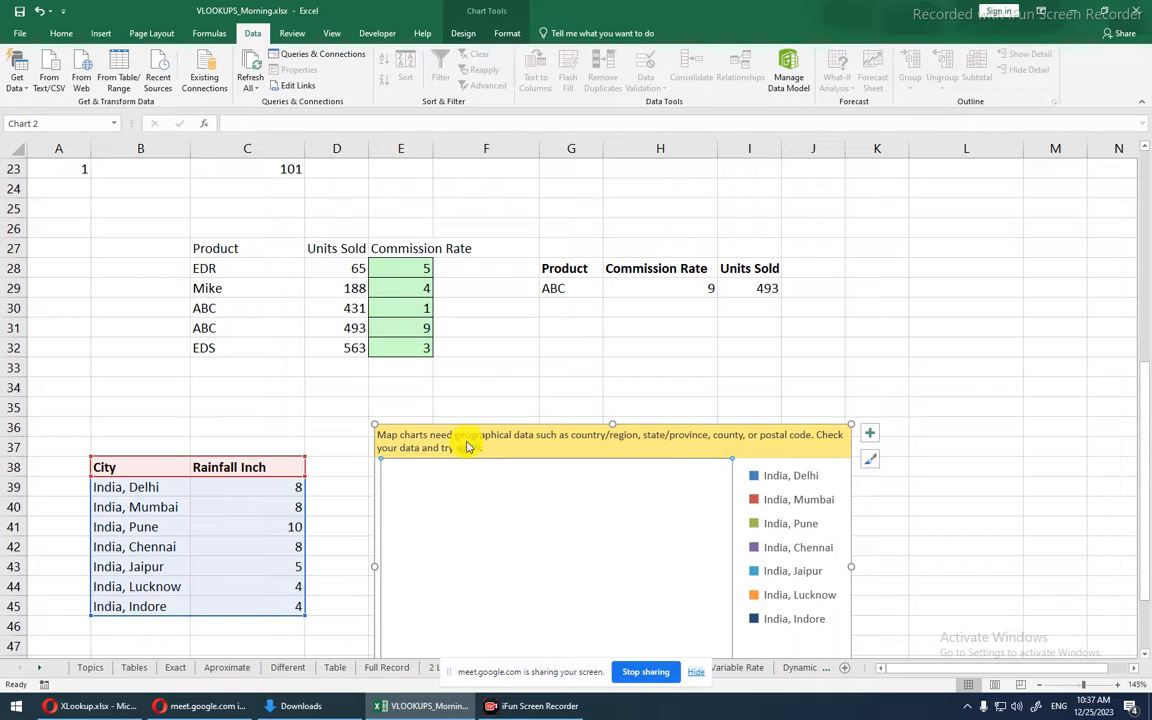
left_click_drag(512, 432, 484, 373)
- Load the City and Rainfall Inch range B38:C45 into the Power Query Editor as a table with headers
left_click(157, 487)
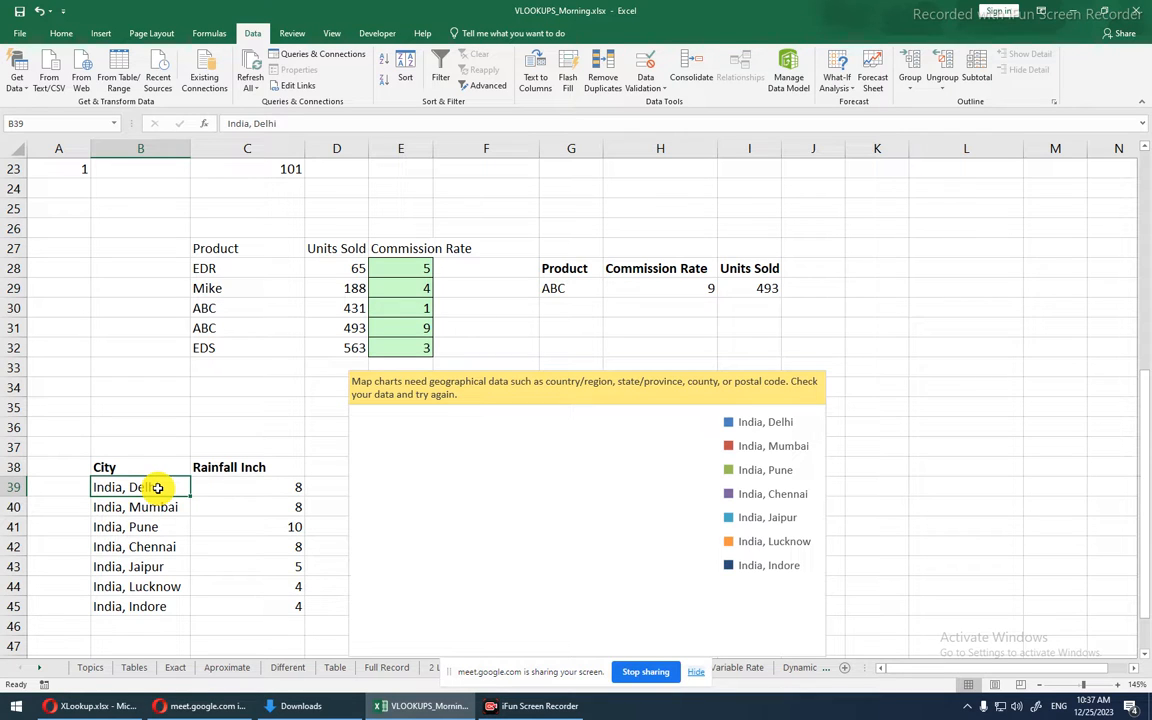
left_click_drag(157, 487, 270, 609)
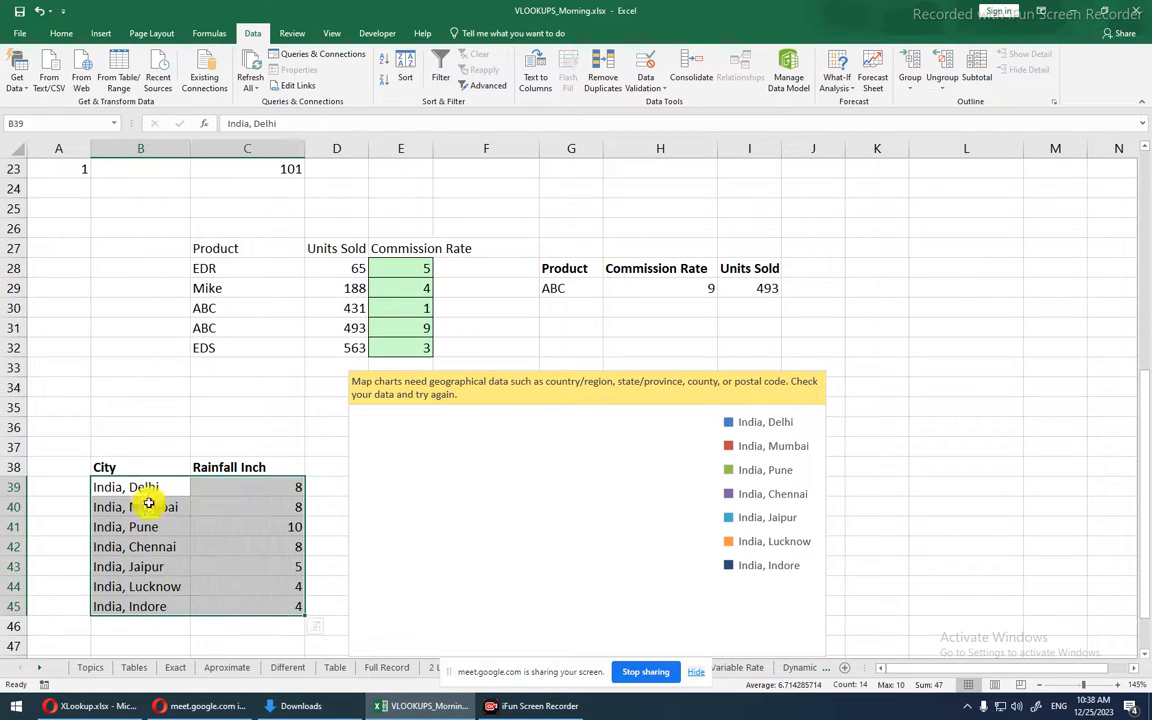
left_click(123, 467)
left_click_drag(270, 605, 129, 465)
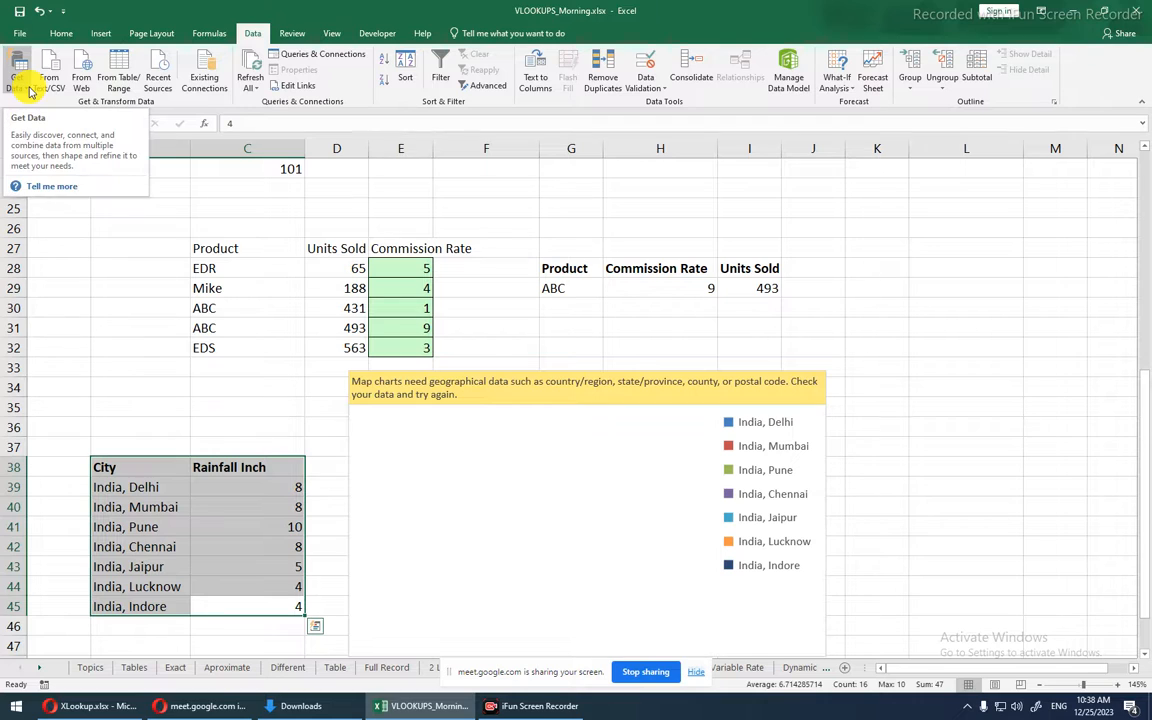
left_click(115, 57)
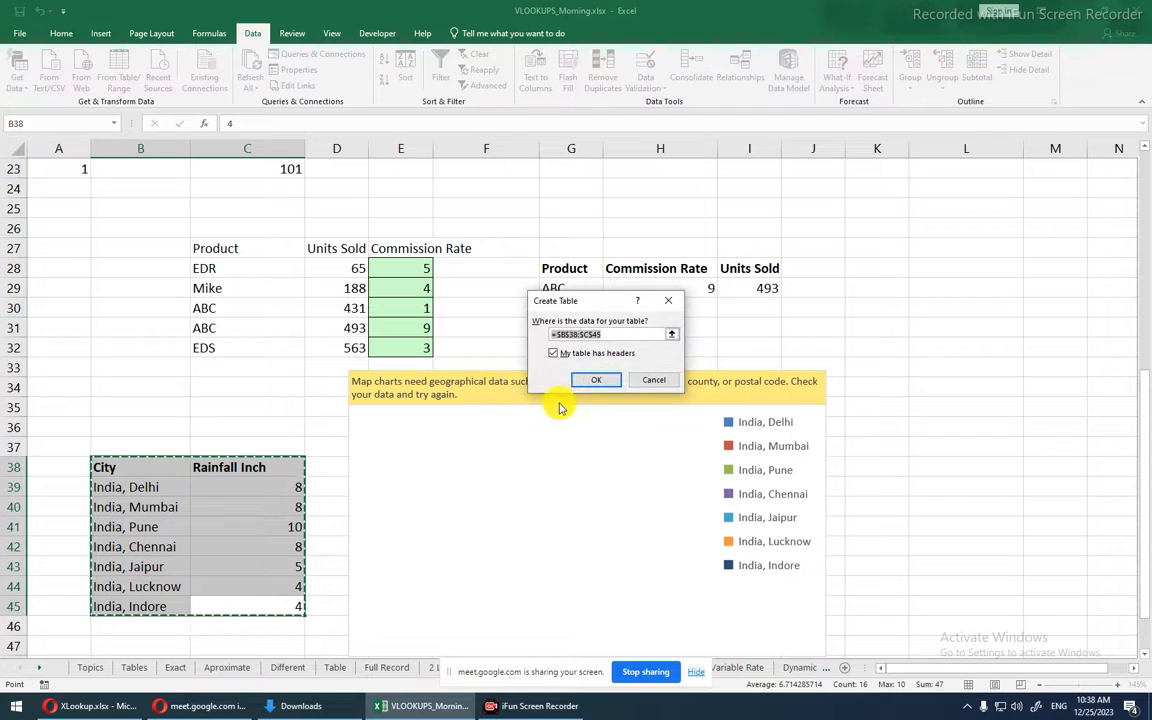
left_click(584, 381)
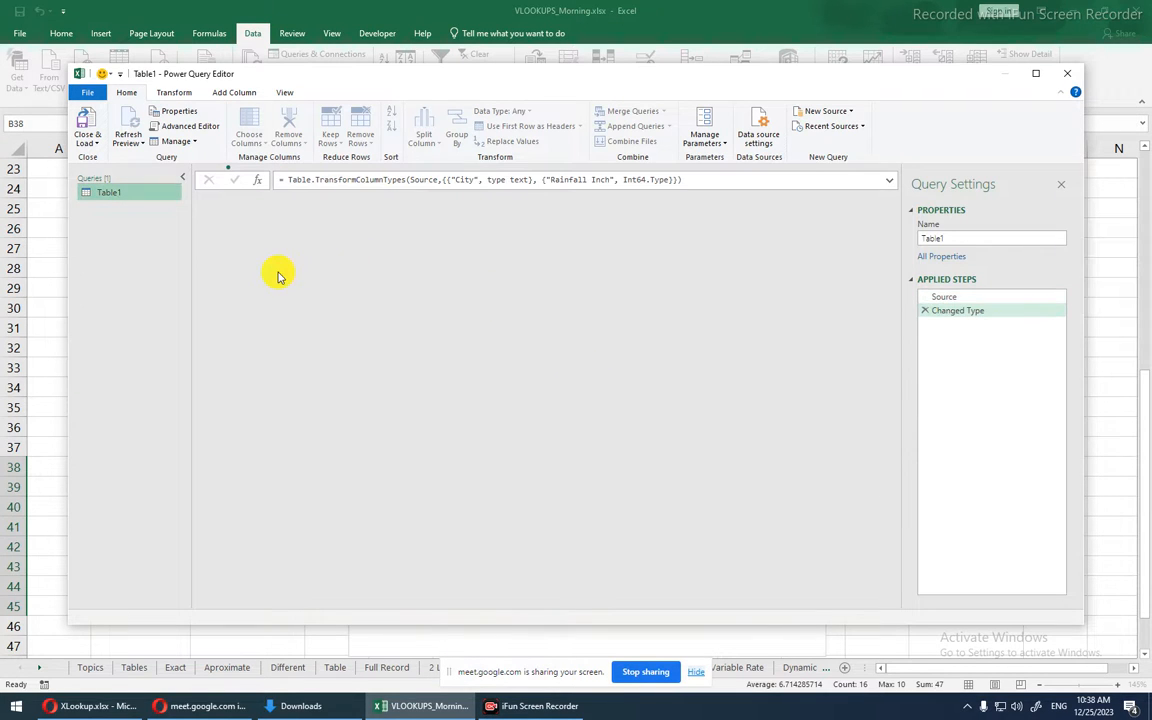
- Change the City column's type using locale, with data type Text and locale English (United States)
double_click(258, 201)
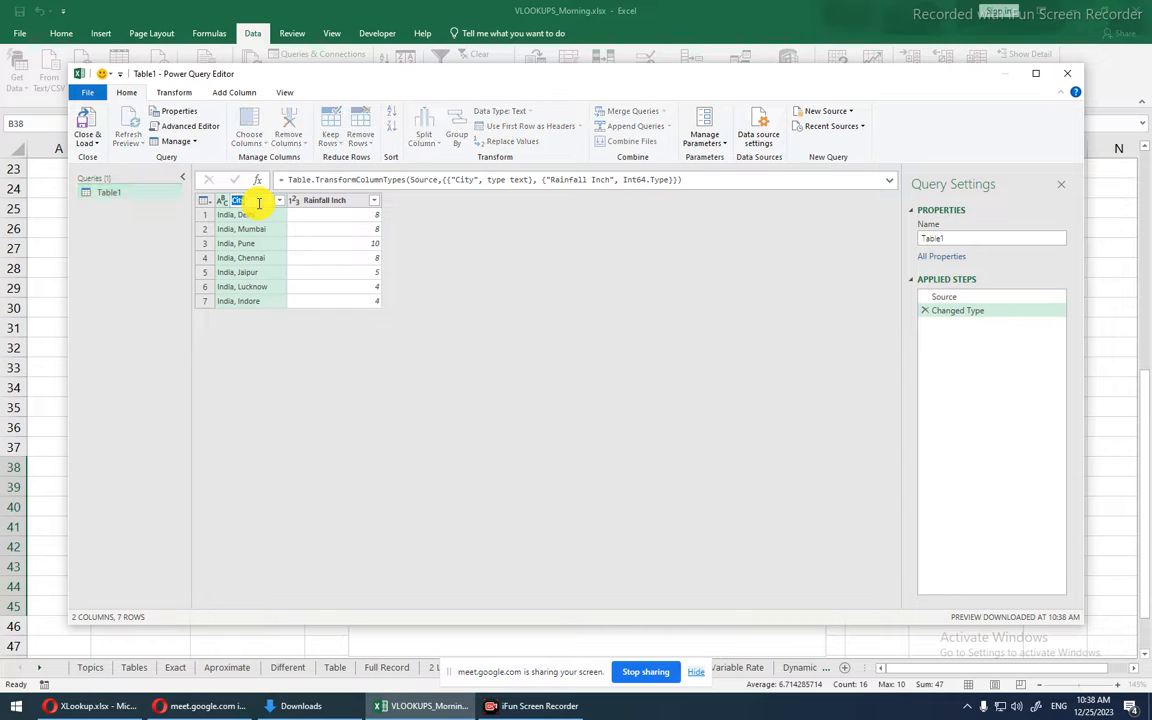
left_click(262, 214)
left_click(279, 200)
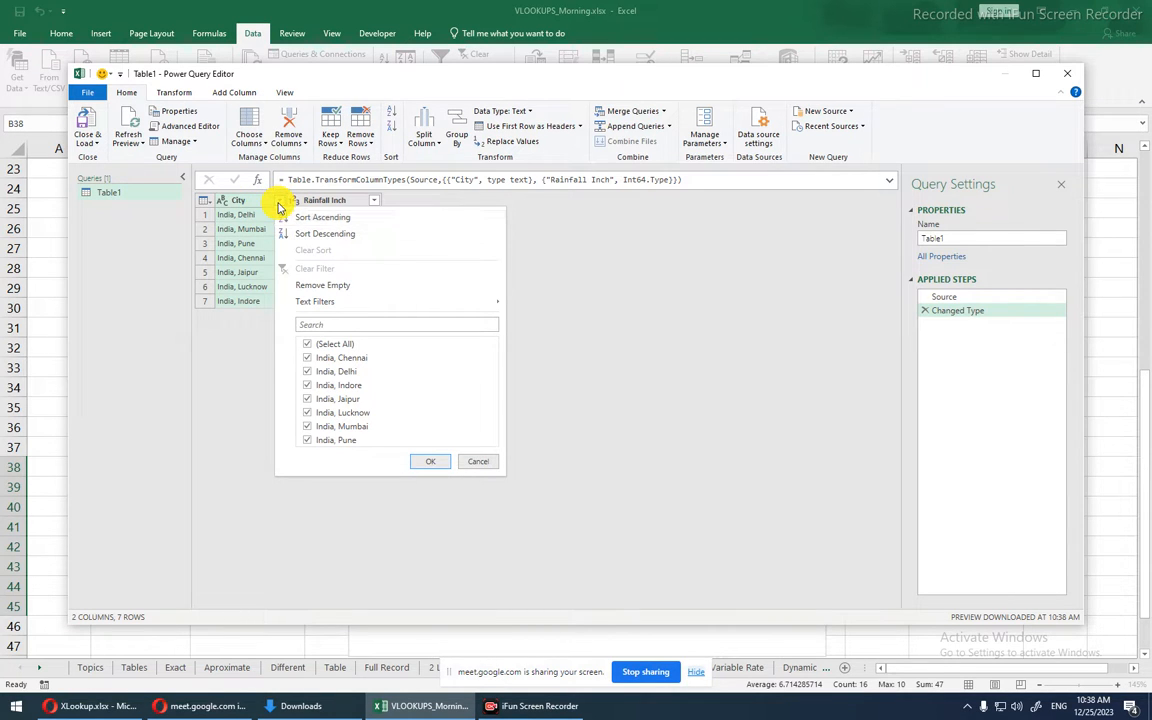
right_click(269, 203)
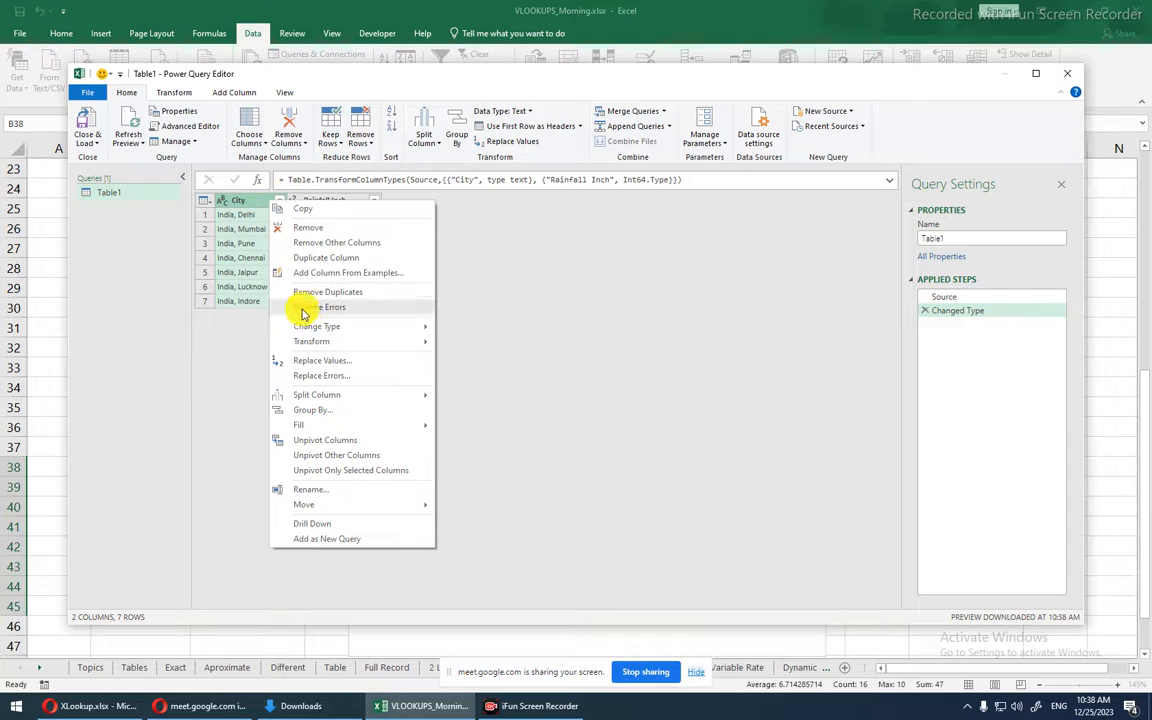
mouse_move(312, 342)
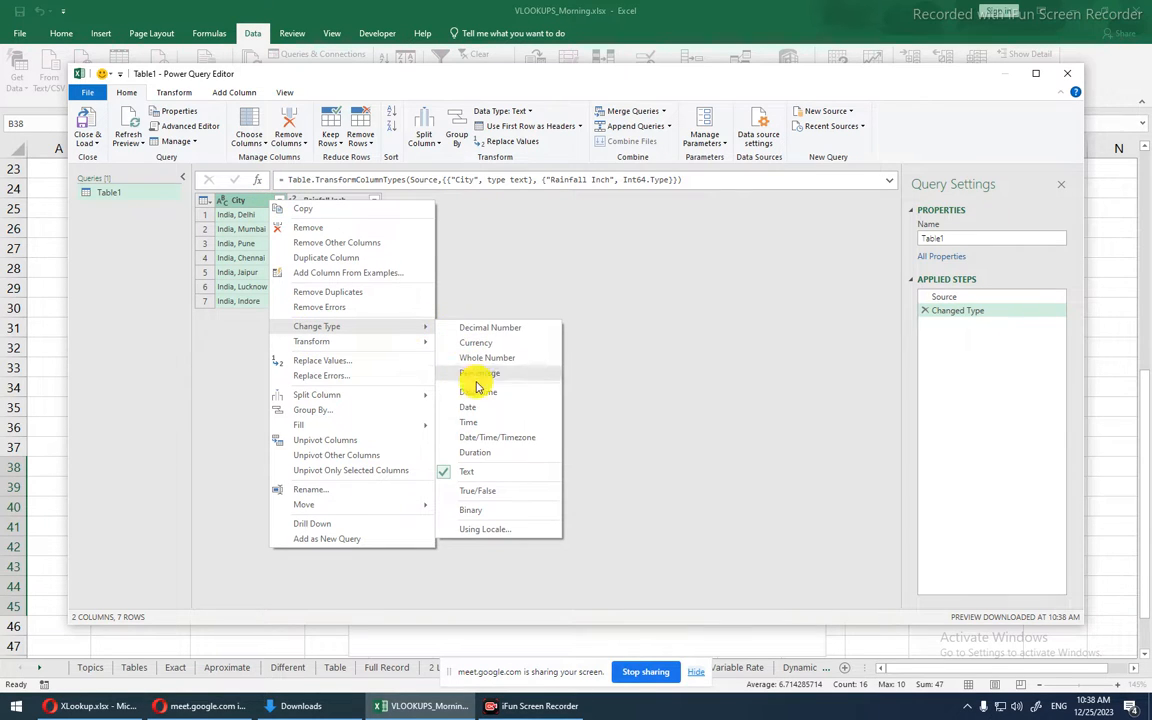
left_click(484, 530)
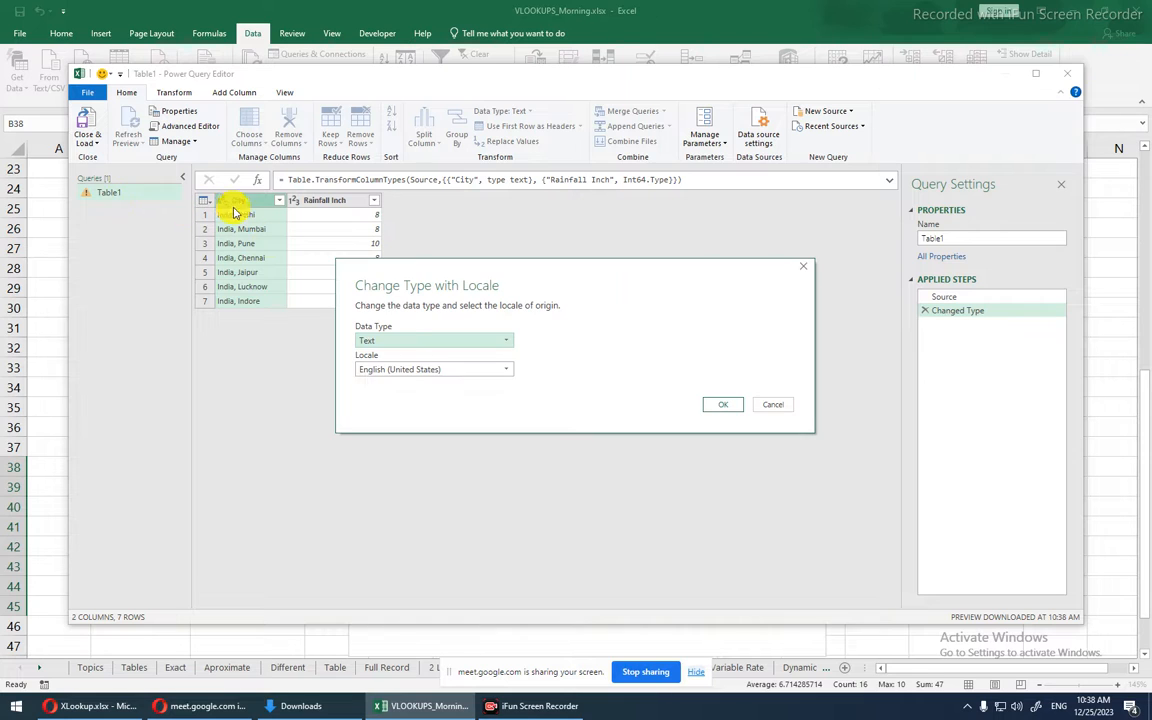
left_click(500, 346)
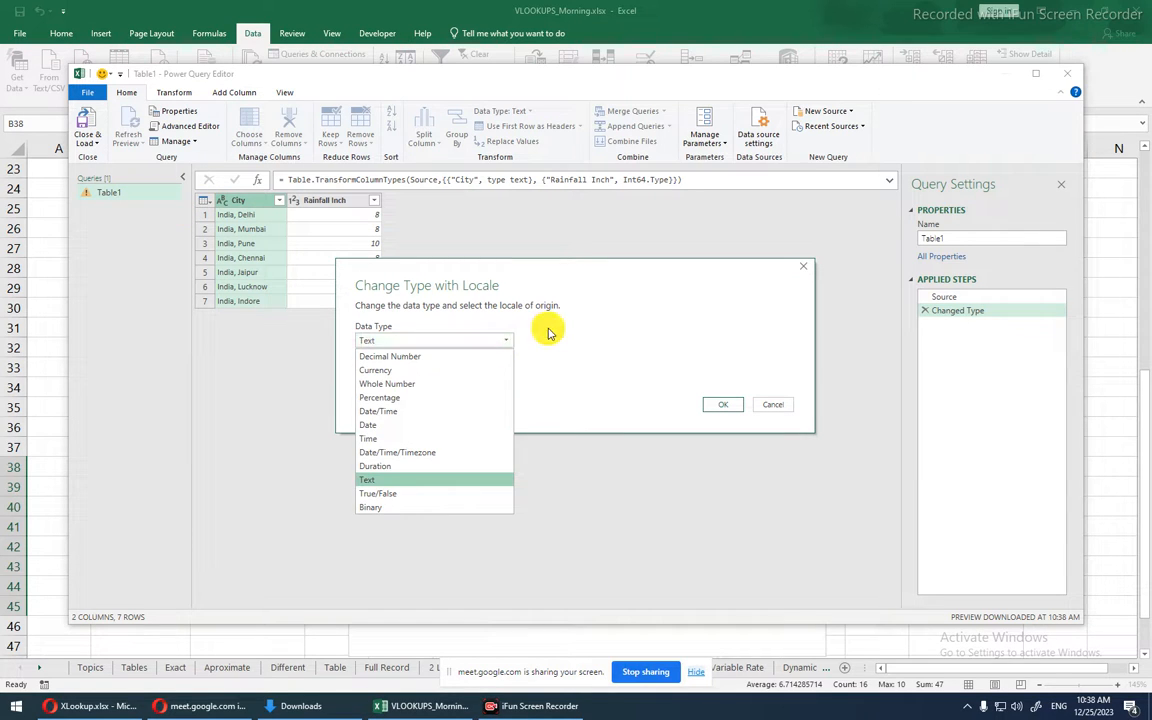
left_click(505, 333)
left_click(491, 367)
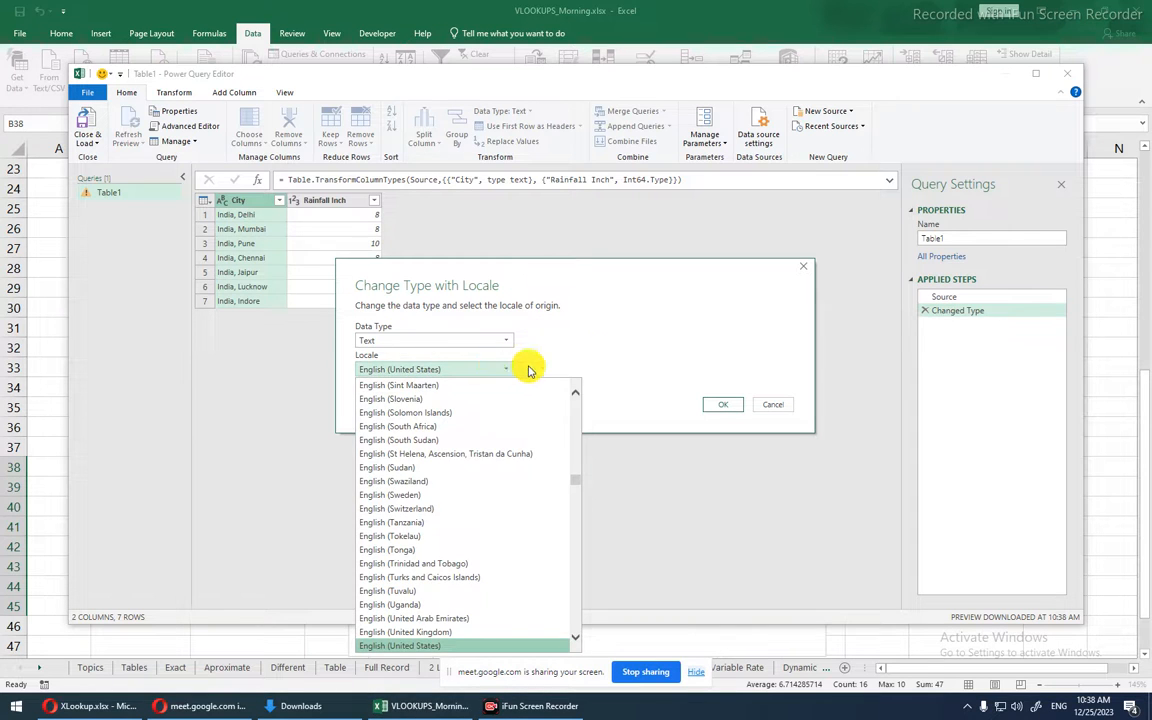
left_click(491, 370)
left_click(729, 406)
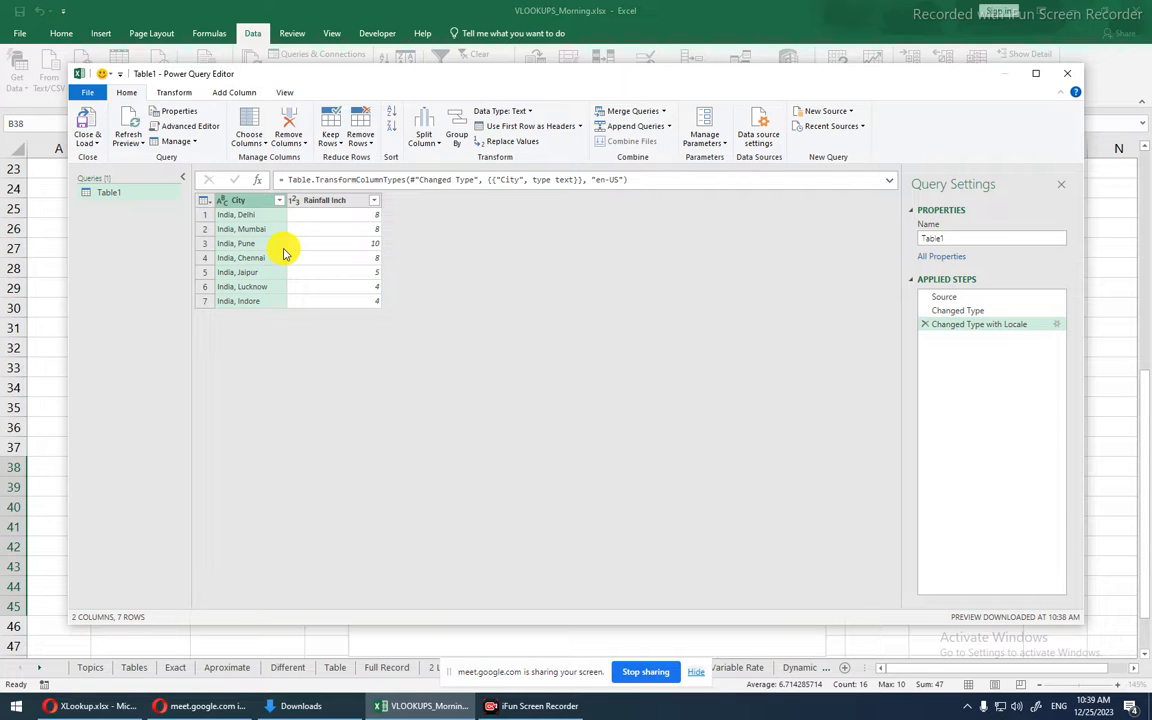
left_click(163, 93)
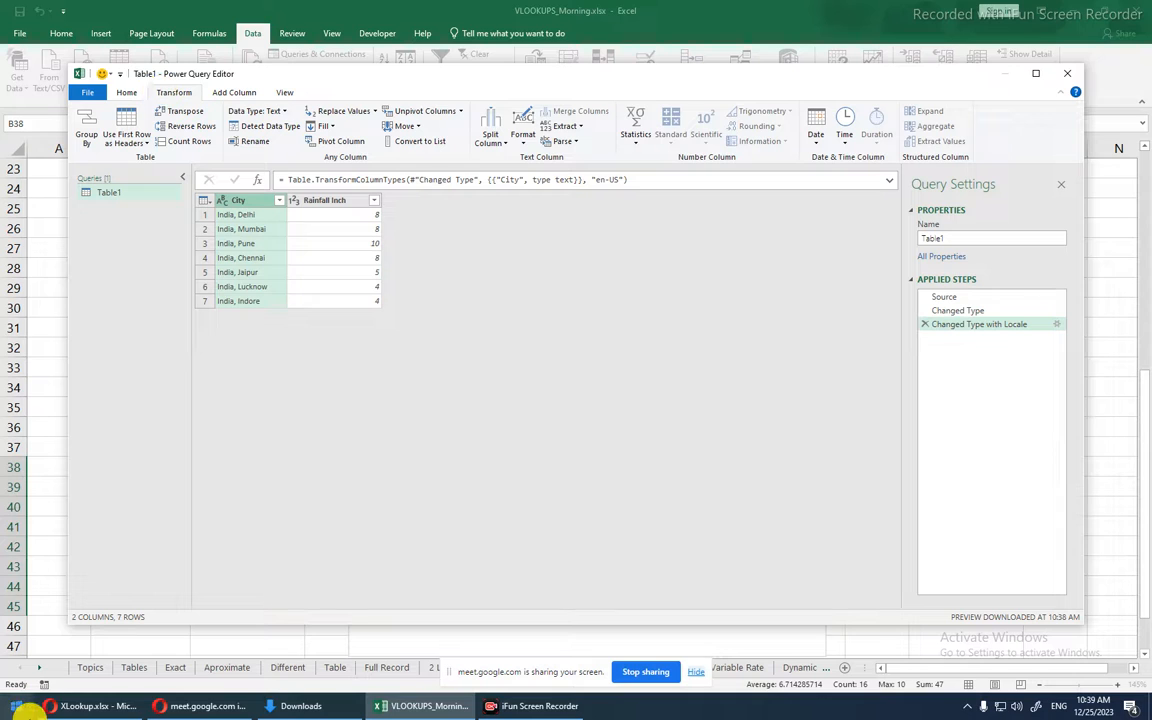
- Close the Power Query Editor discarding its changes, and delete the map chart beside the City and Rainfall Inch table
left_click(1068, 80)
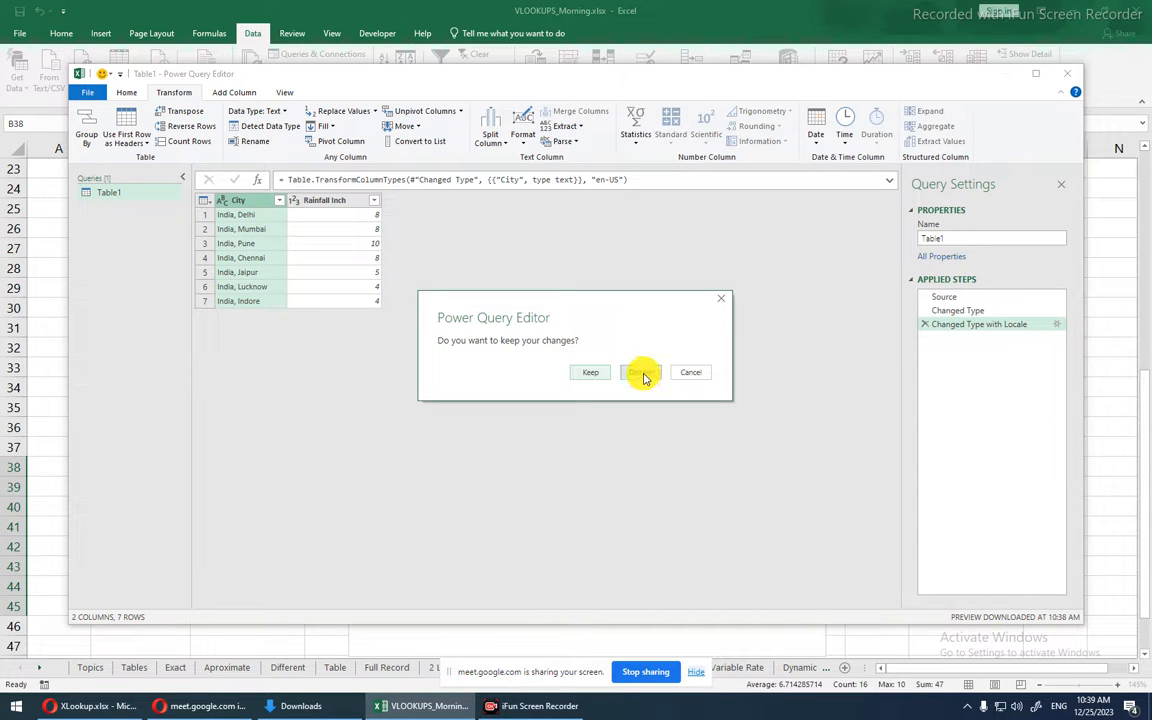
left_click(641, 373)
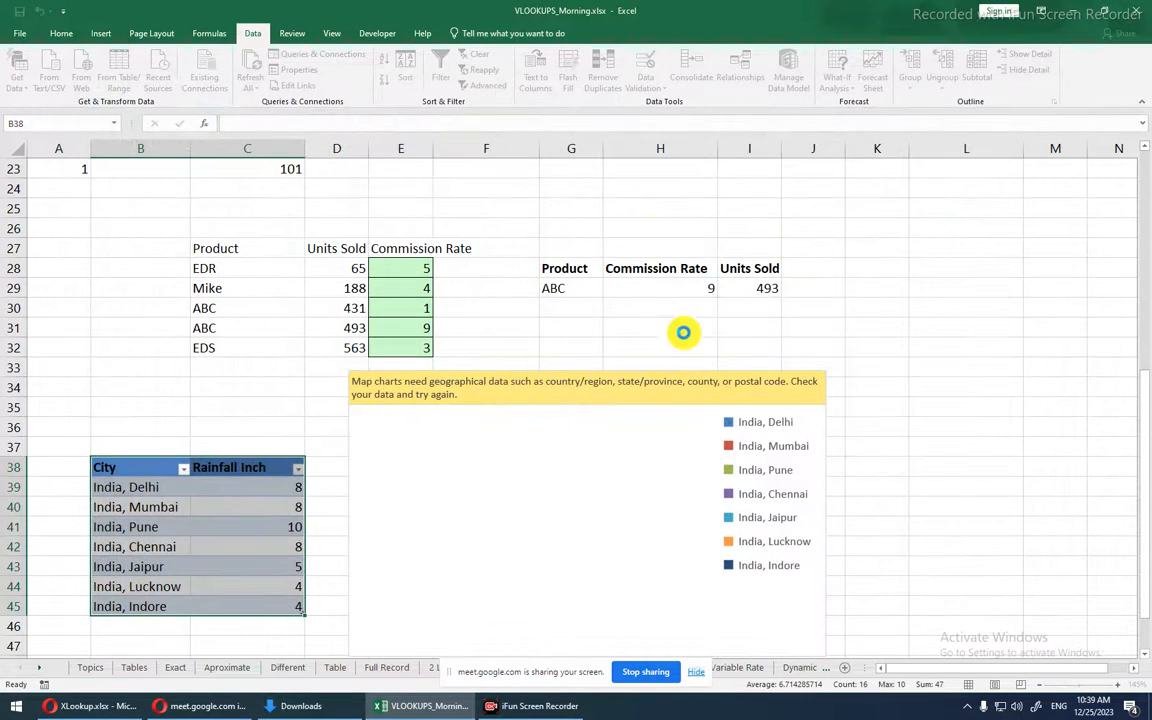
left_click(369, 501)
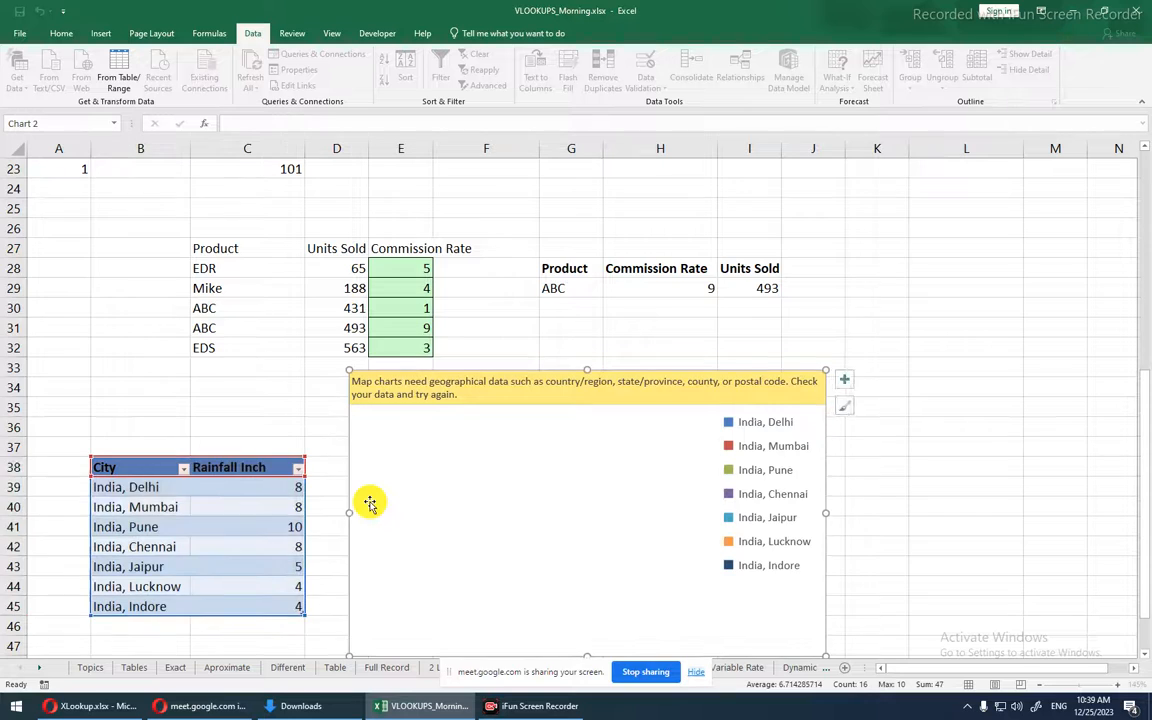
double_click(733, 627)
key("Delete")
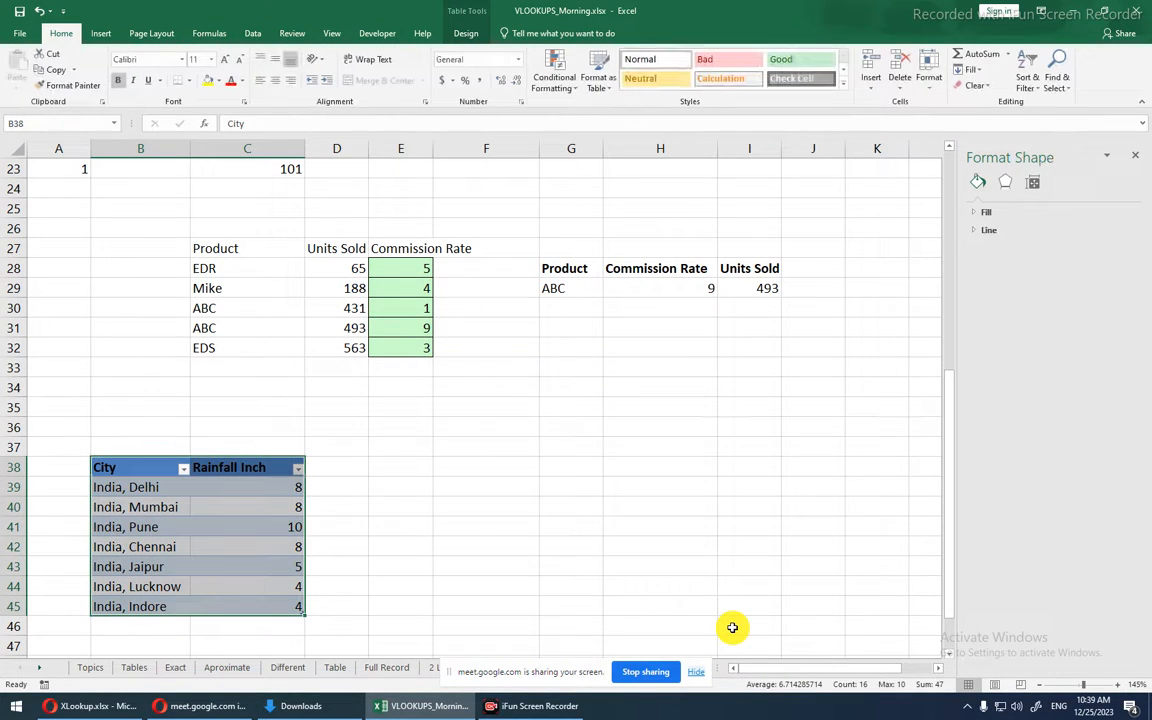
- Delete the City and Rainfall Inch table by clearing the range A37:D46
left_click(364, 623)
left_click_drag(80, 447, 314, 627)
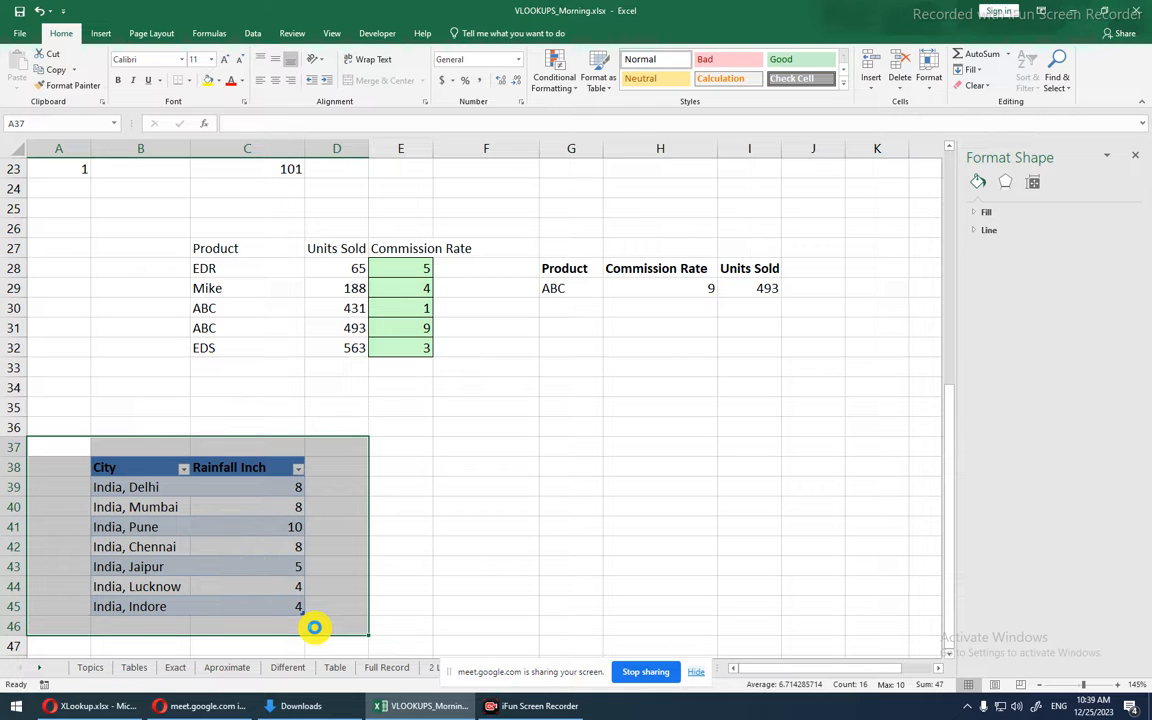
key("Delete")
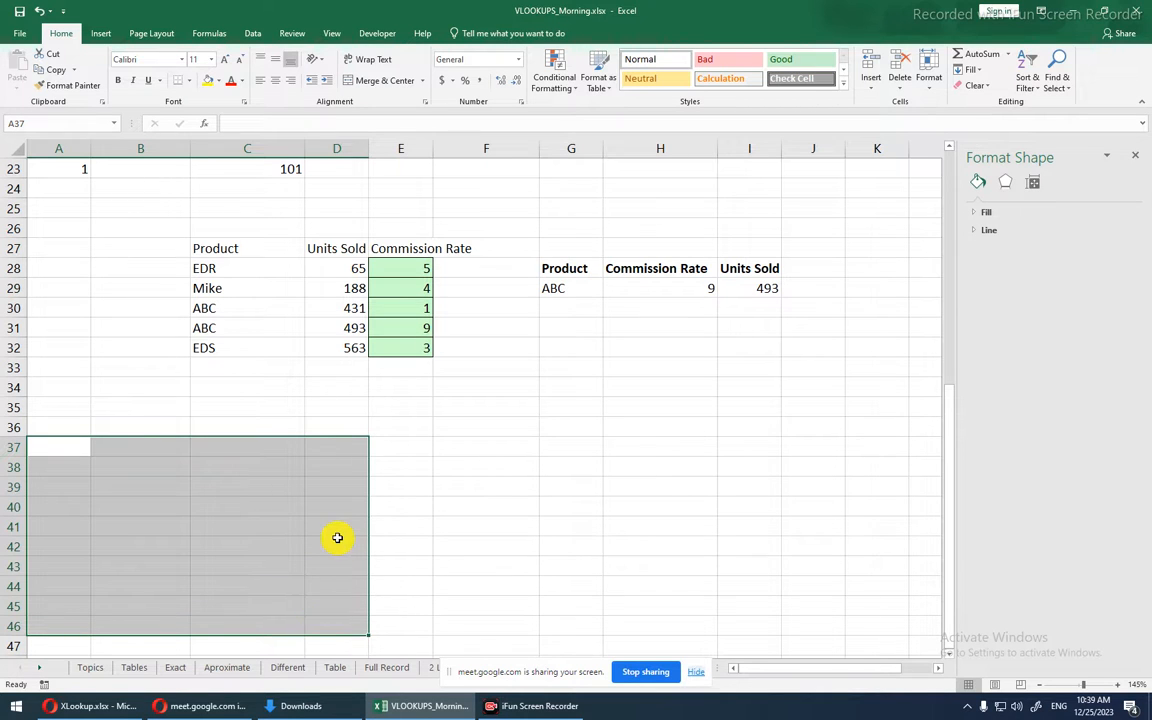
- Close the Format Shape pane and switch to the XLookup workbook in Excel for the web
scroll(337, 537, "up", 7)
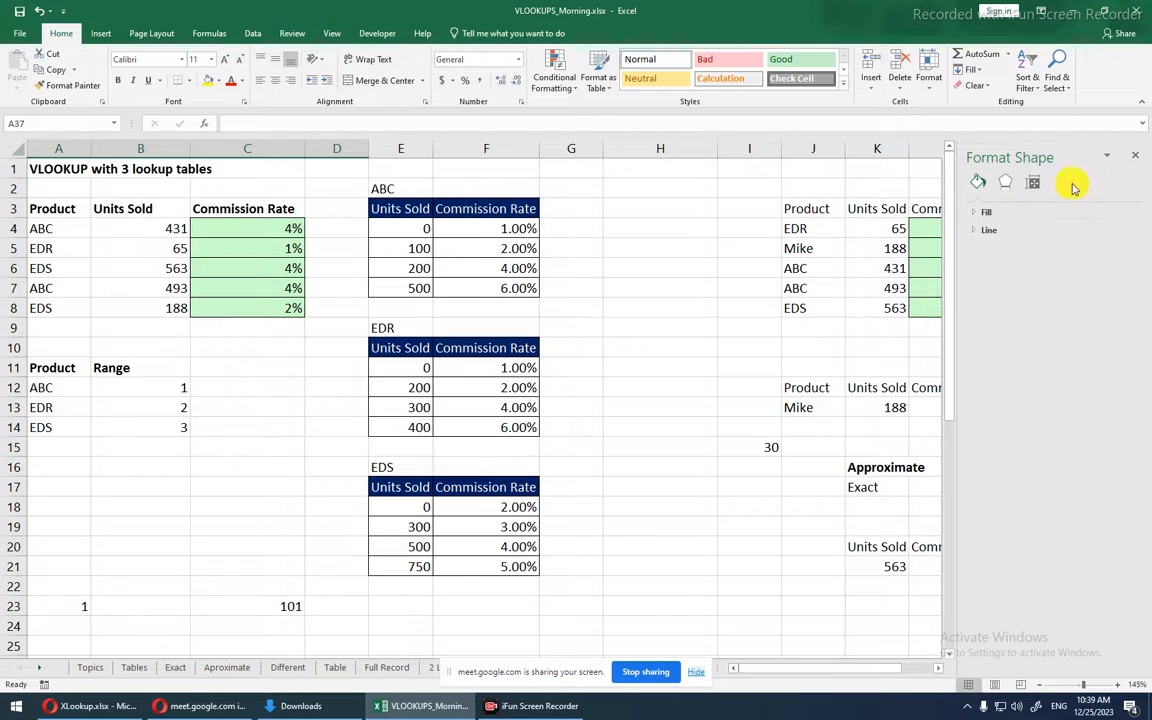
left_click(1138, 159)
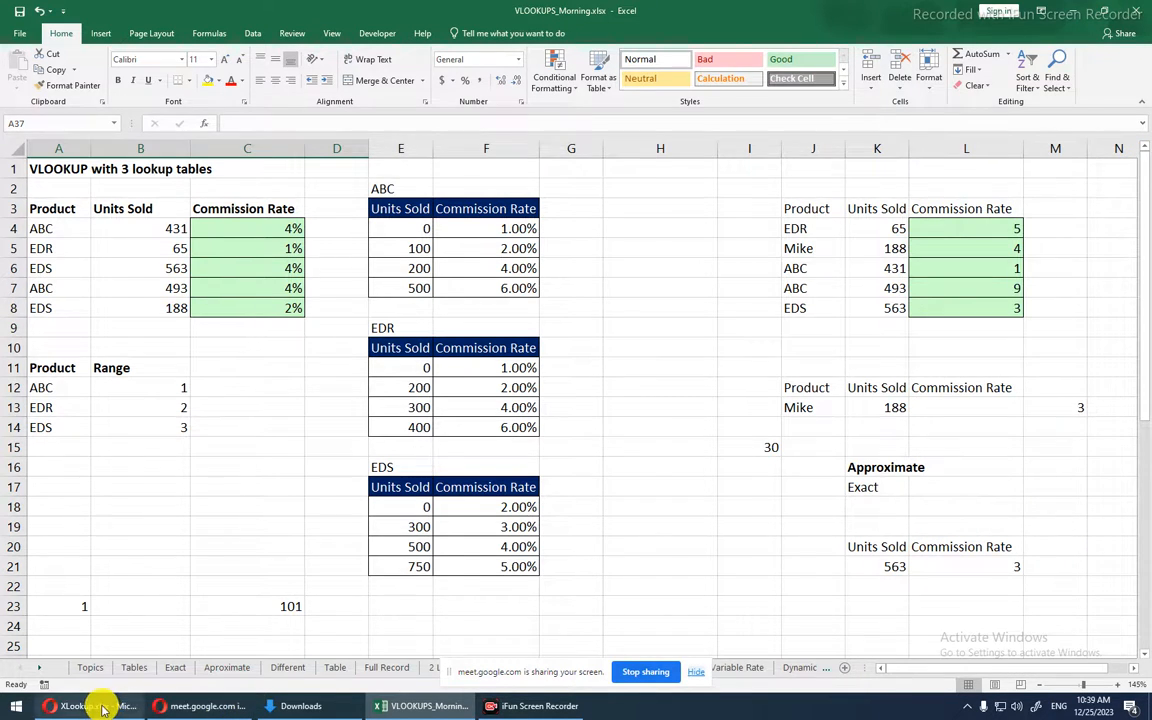
left_click(100, 706)
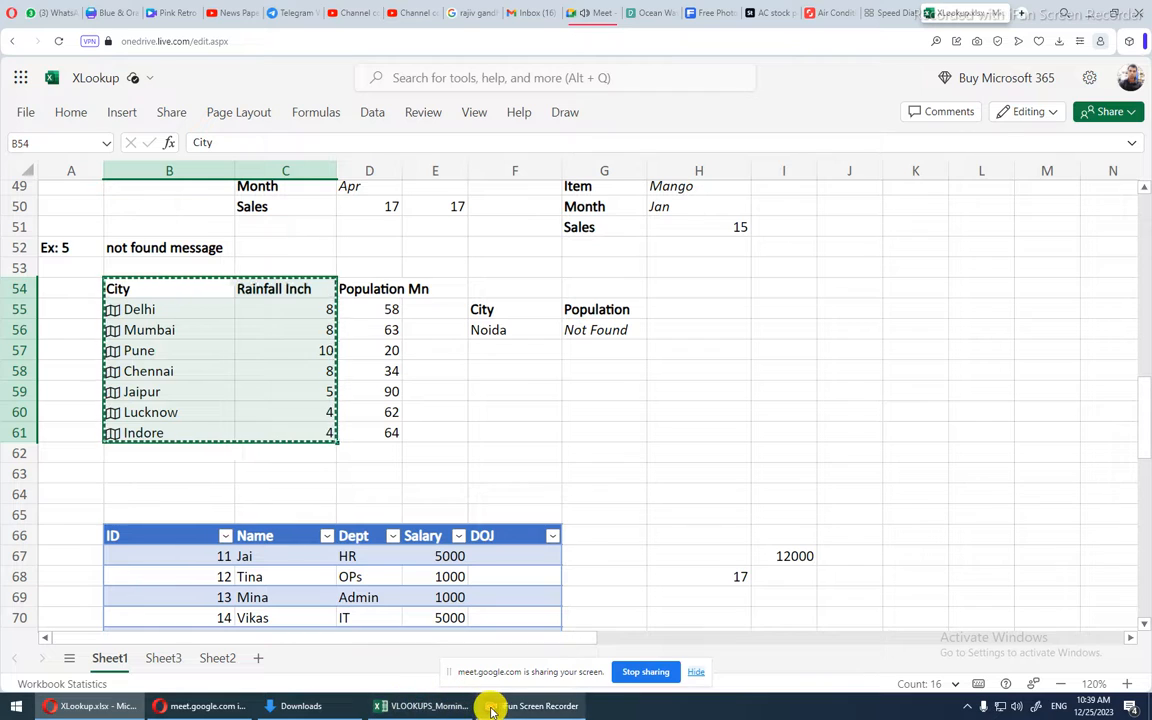